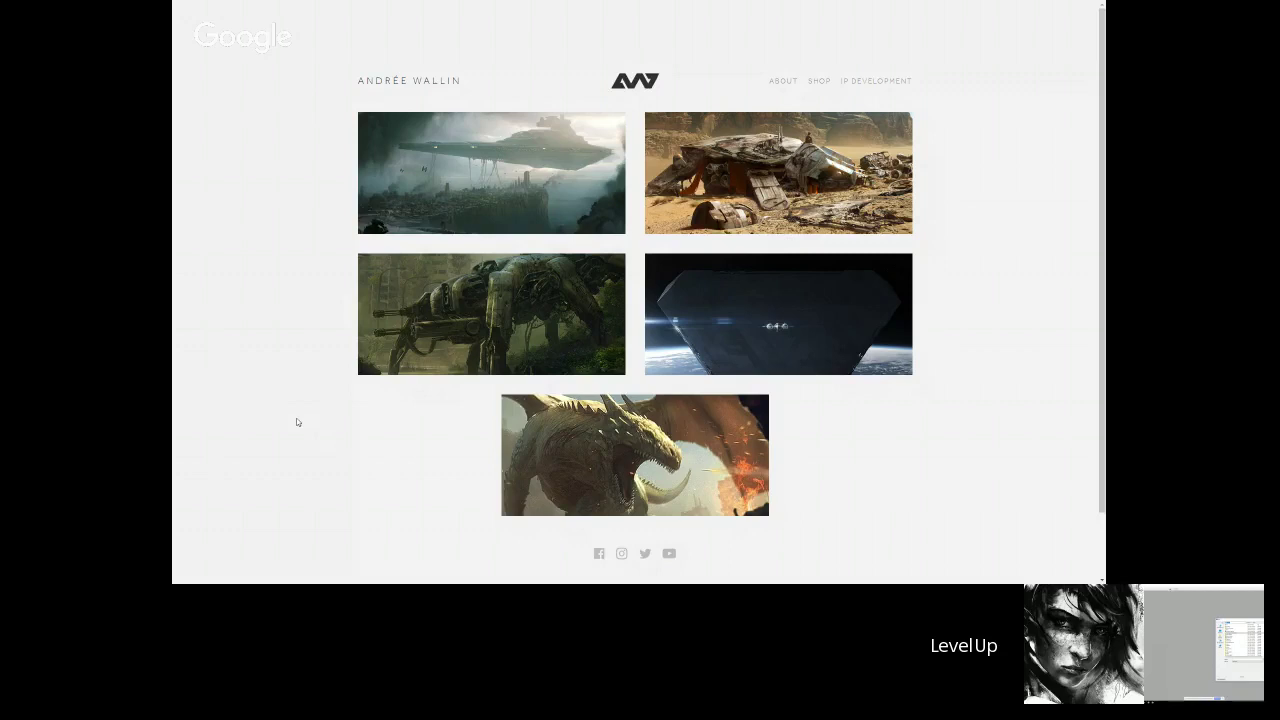
# Open the Oblivion project gallery and examine its opening landscape paintings and the dark geometric interior scenes
pyautogui.click(678, 422)
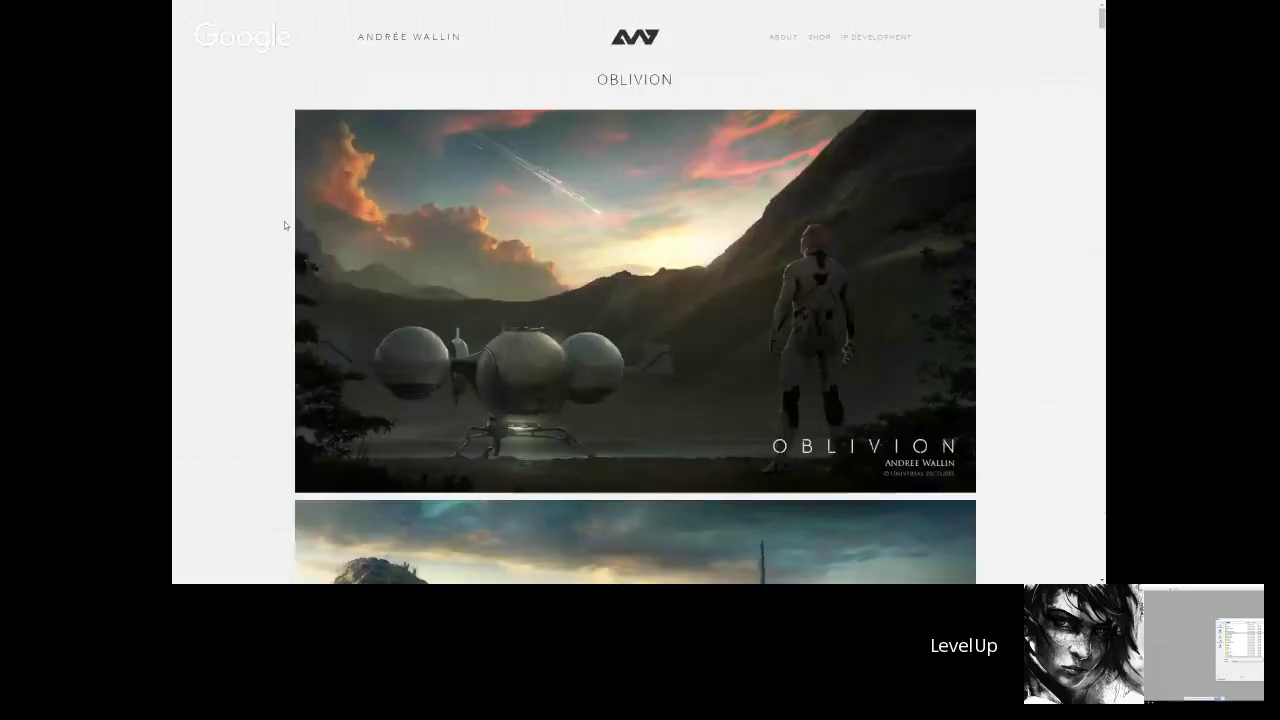
pyautogui.scroll(-1, 284, 222)
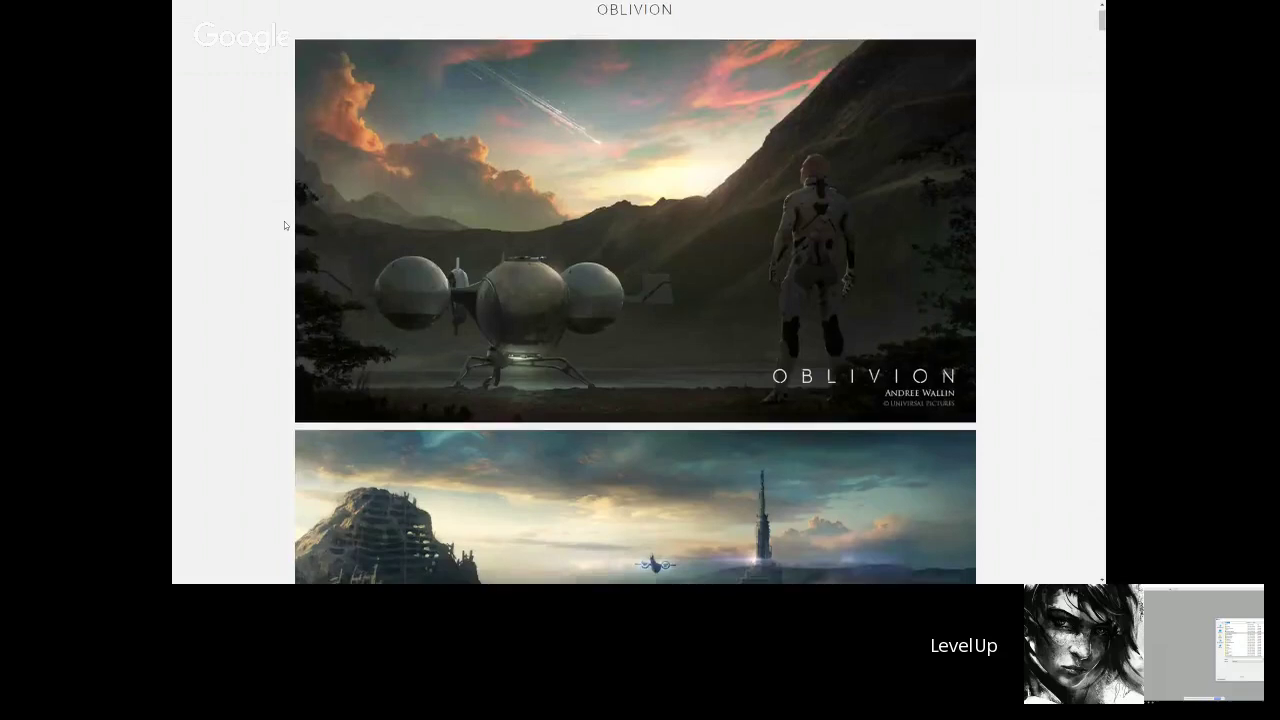
pyautogui.scroll(-4, 284, 225)
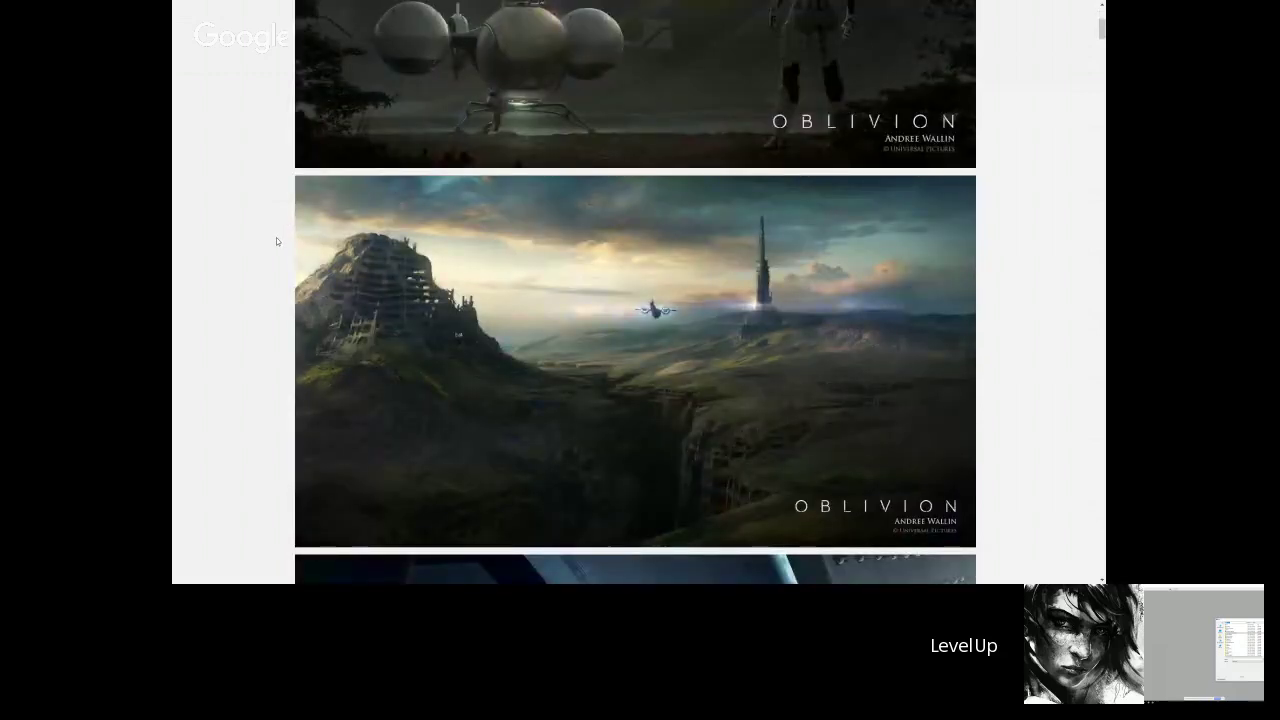
pyautogui.scroll(-1, 276, 238)
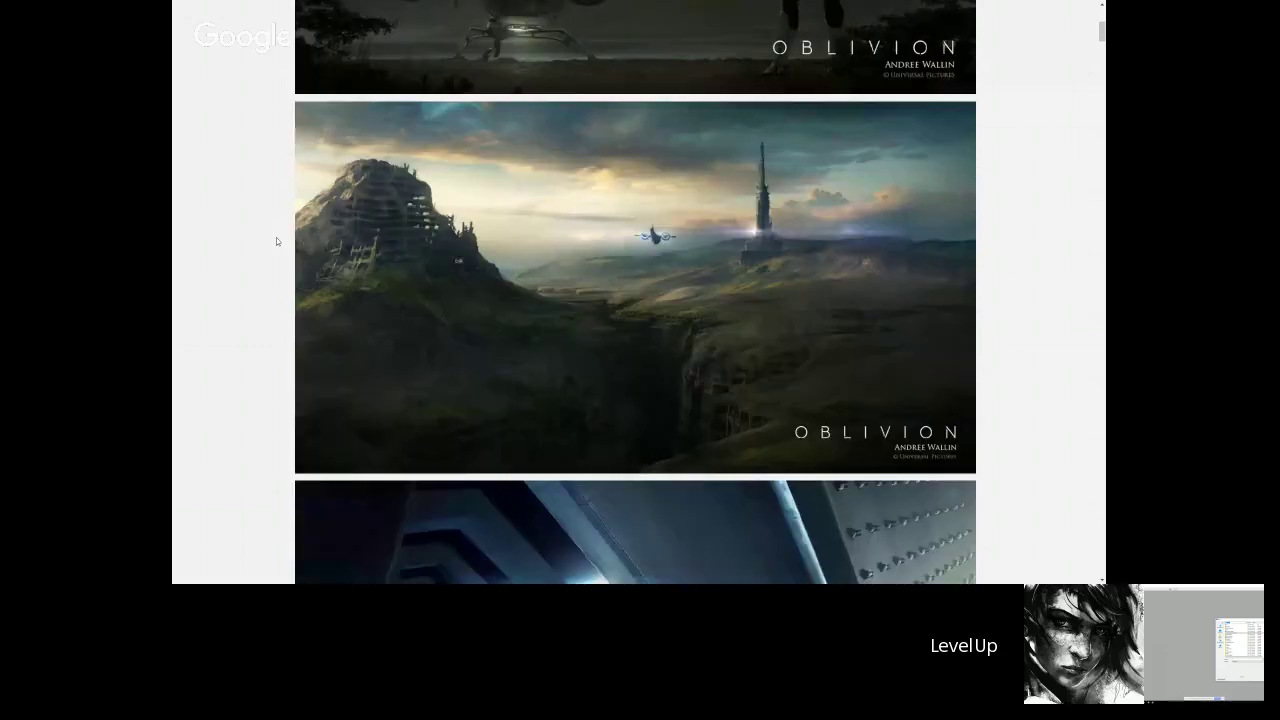
pyautogui.scroll(-2, 276, 238)
pyautogui.scroll(-2, 276, 241)
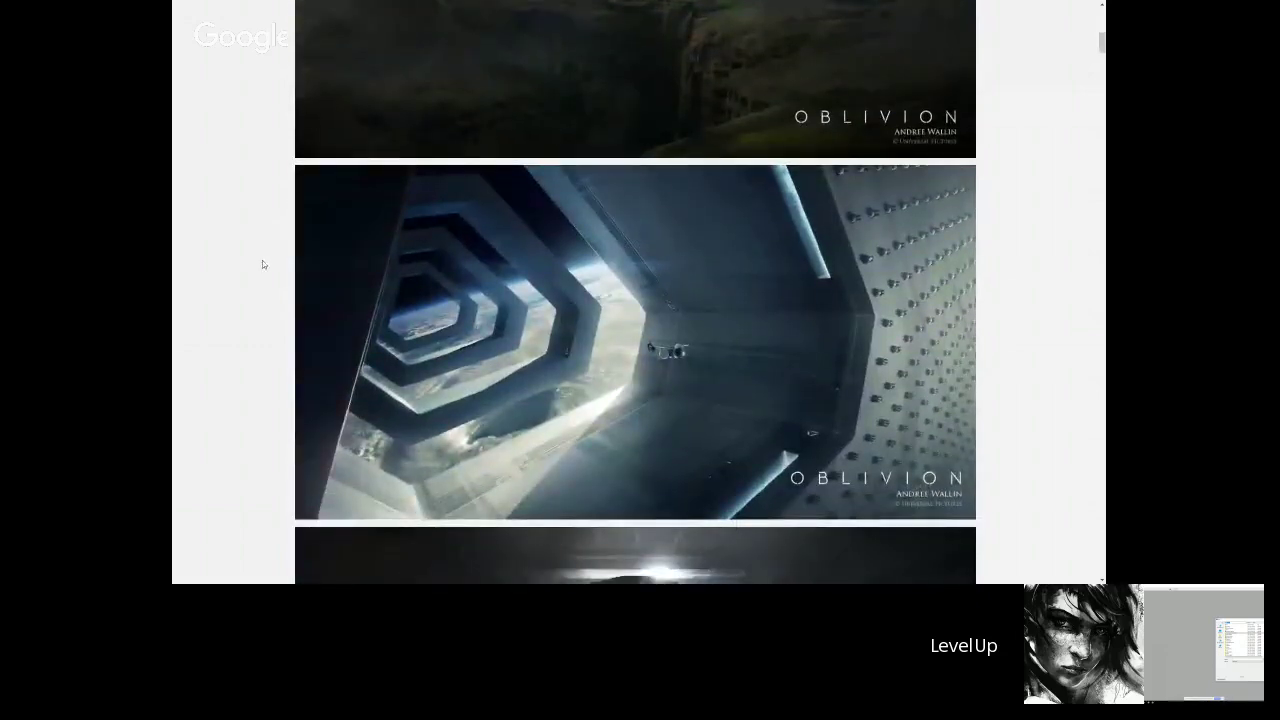
pyautogui.scroll(-3, 254, 277)
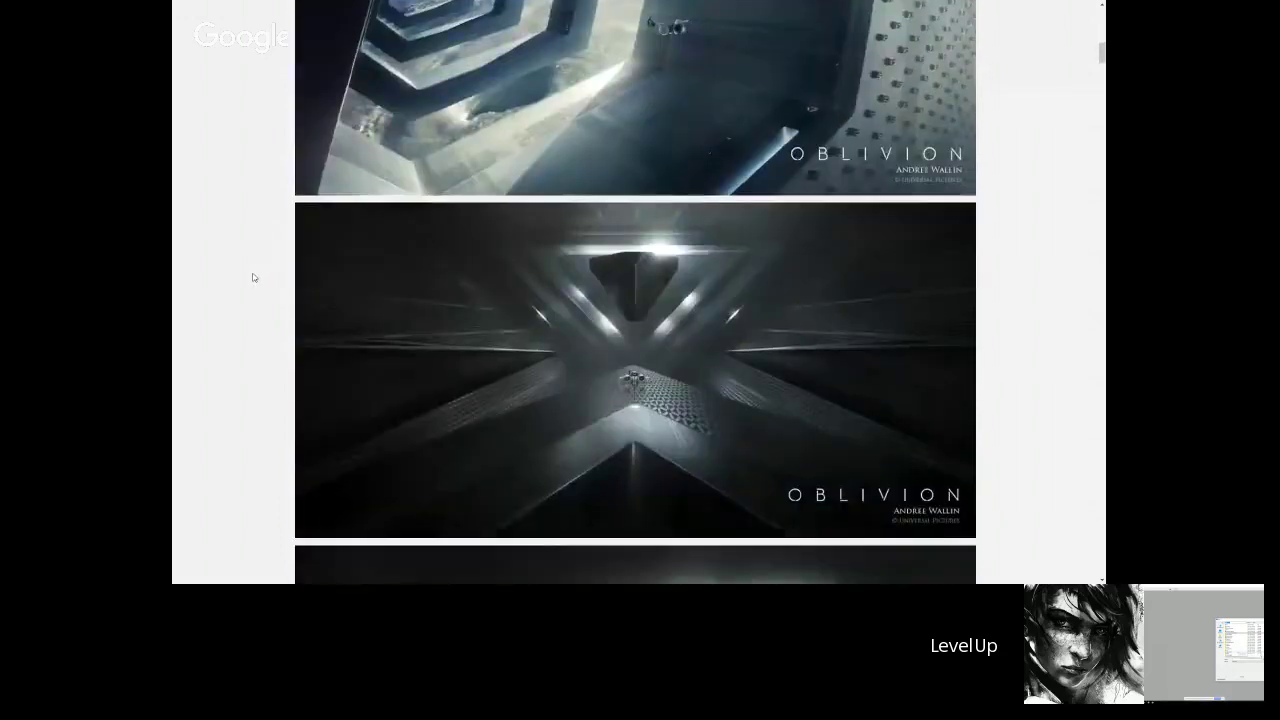
pyautogui.scroll(-3, 254, 277)
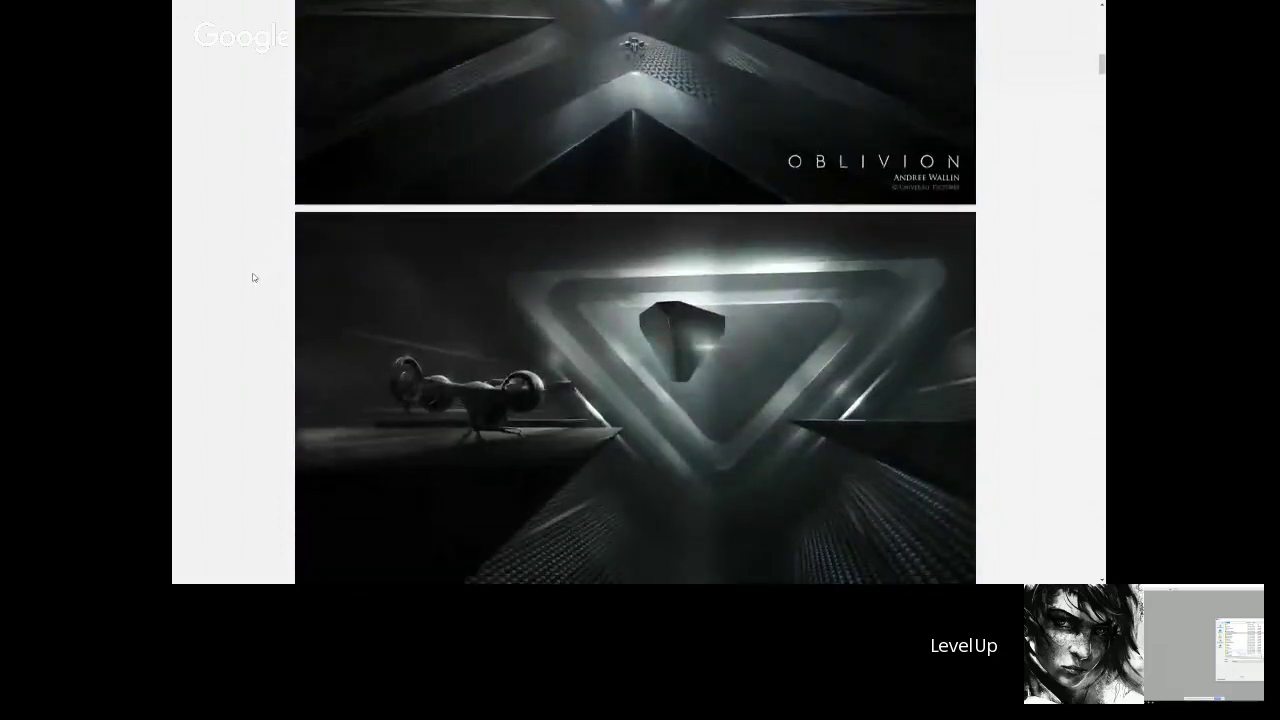
pyautogui.scroll(-1, 254, 277)
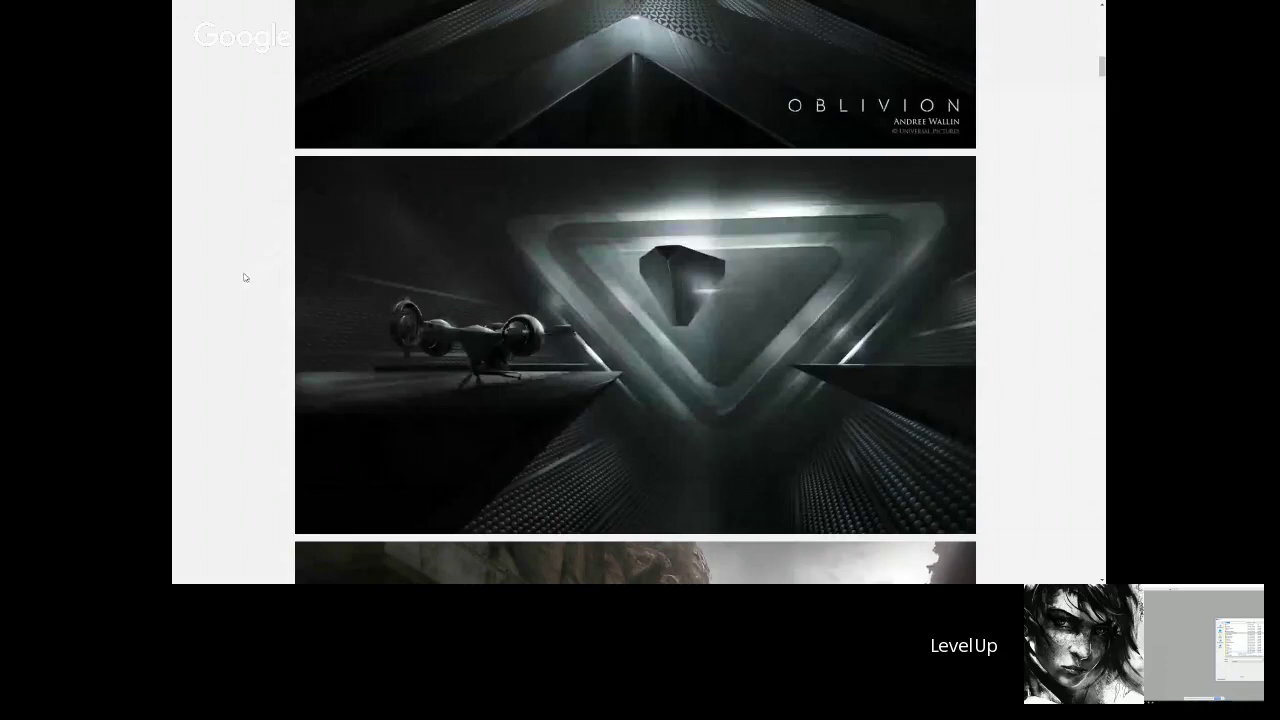
# Examine the Oblivion paintings of the canyon ruins, flooded library, sky tower and burning wreckage
pyautogui.scroll(-4, 243, 277)
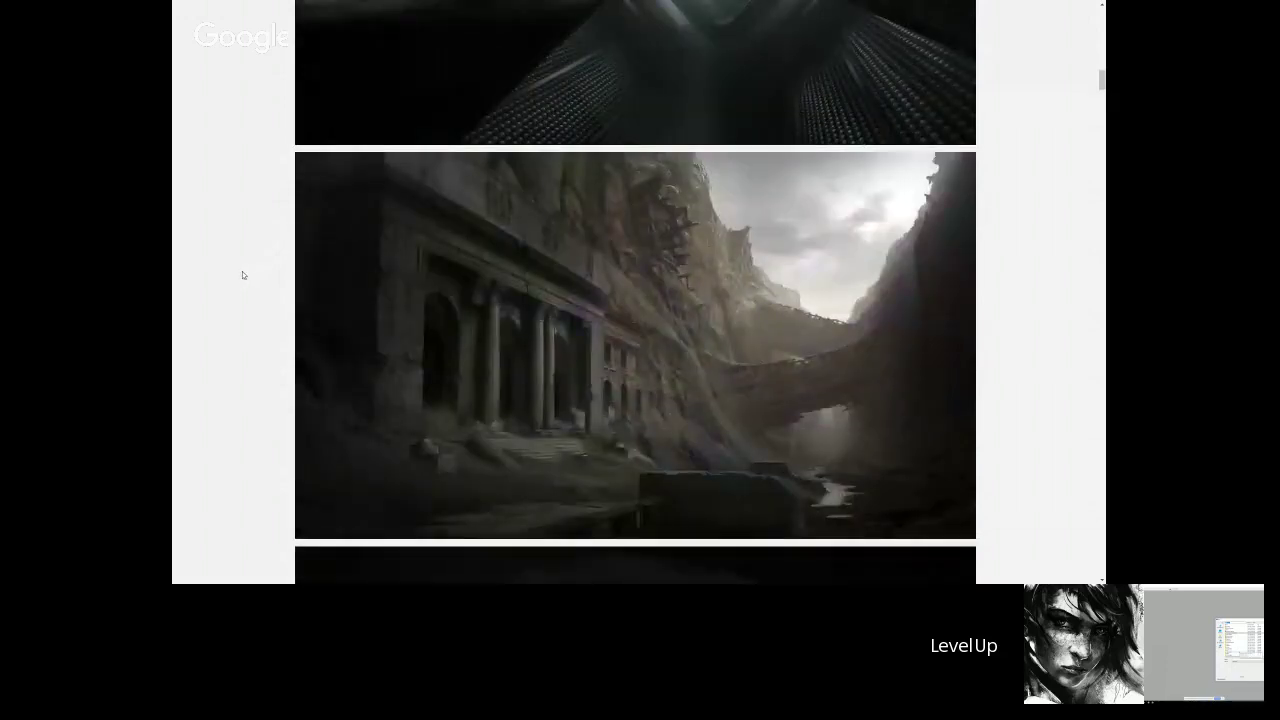
pyautogui.scroll(-1, 242, 274)
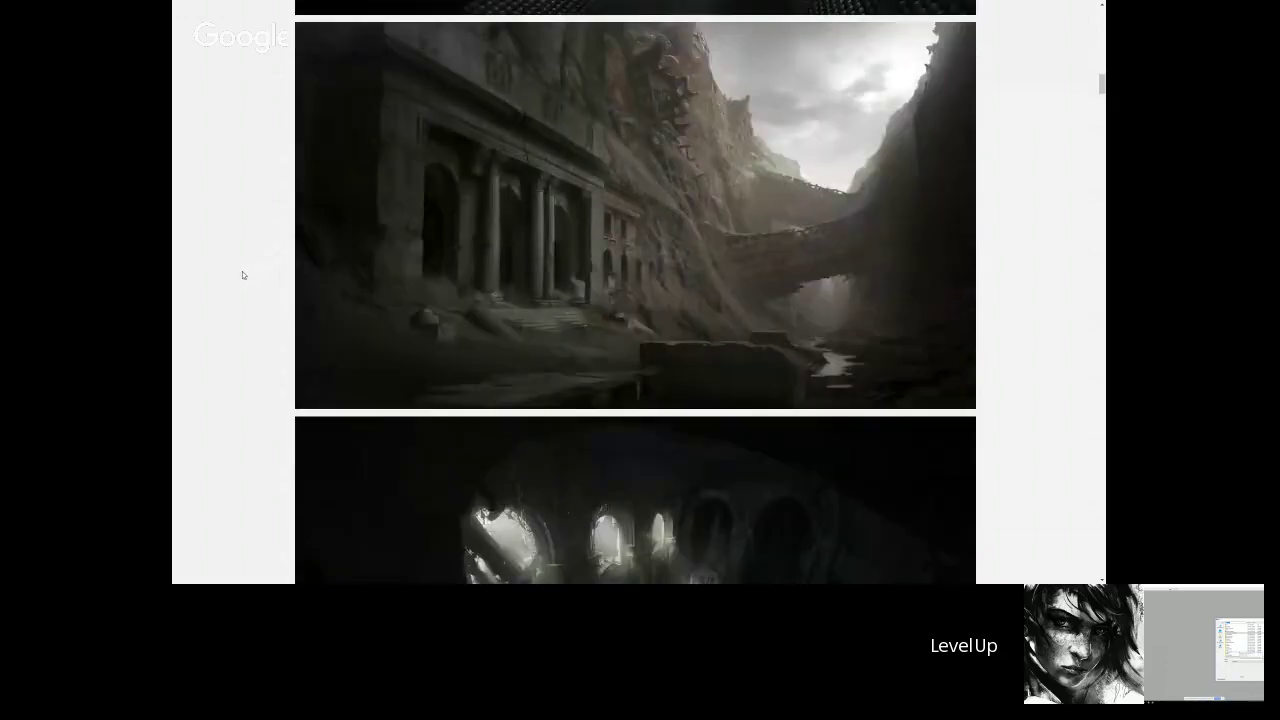
pyautogui.scroll(-2, 242, 274)
pyautogui.scroll(-3, 242, 274)
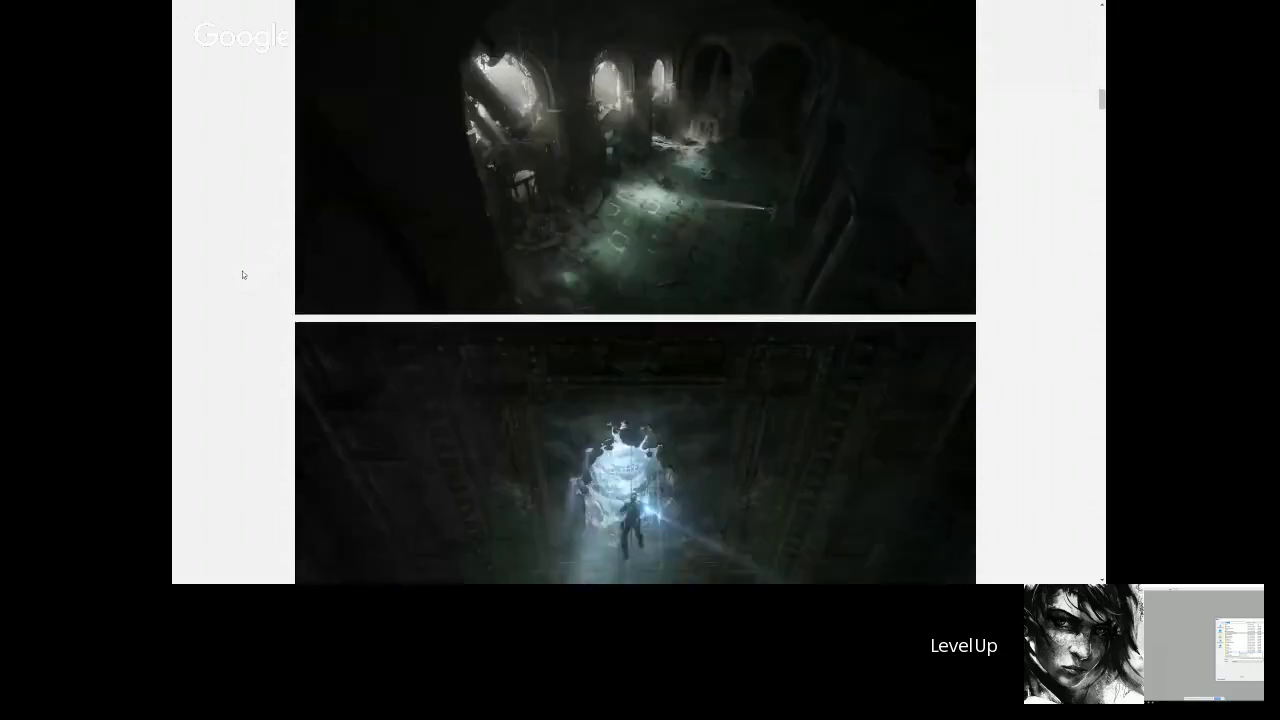
pyautogui.scroll(-5, 242, 274)
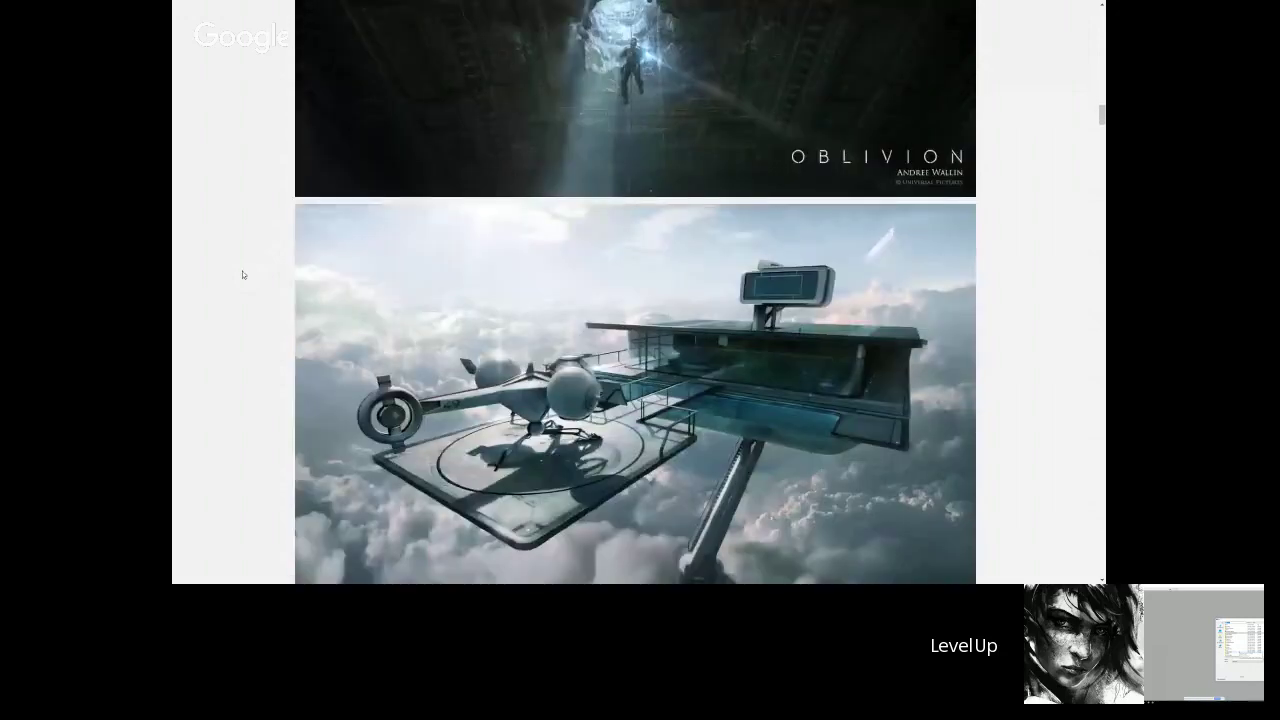
pyautogui.scroll(-1, 242, 274)
pyautogui.scroll(-1, 242, 274)
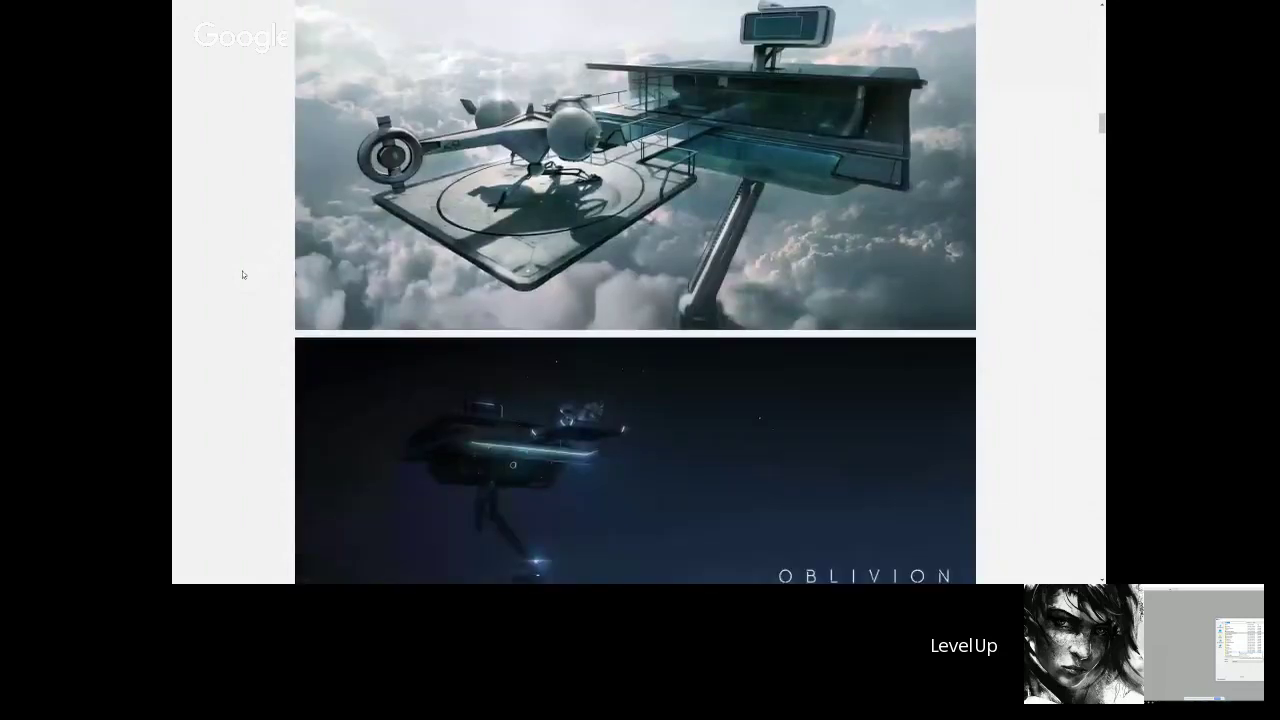
pyautogui.scroll(-4, 242, 274)
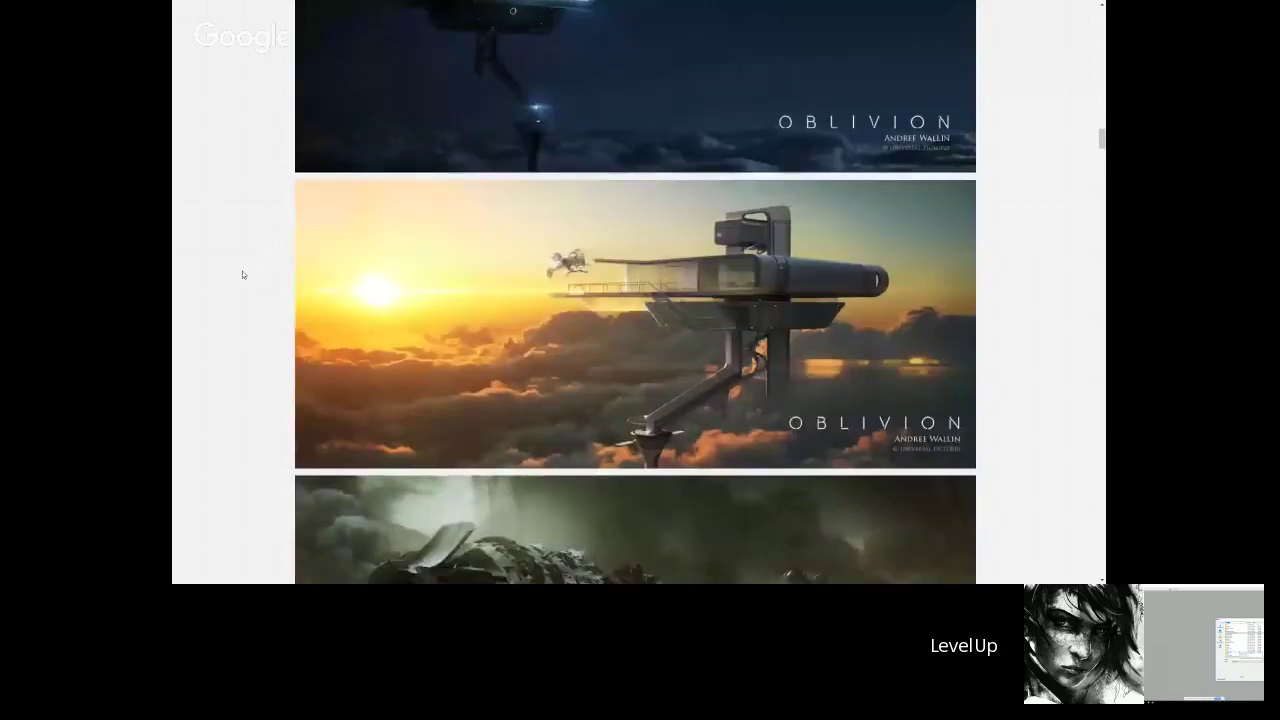
pyautogui.scroll(-3, 242, 274)
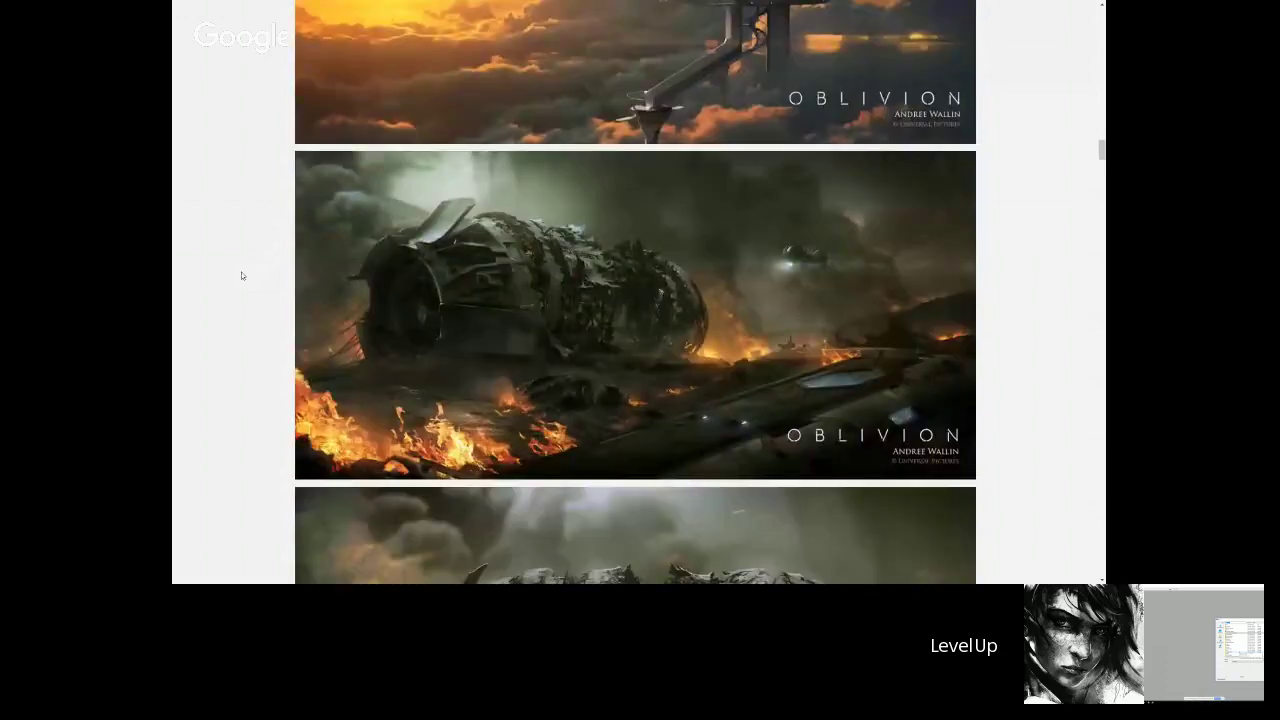
# Revisit the first Oblivion paintings, skip to the book-lined hall, and examine the scenes through the crouching figure beside the aircraft
pyautogui.scroll(10, 243, 200)
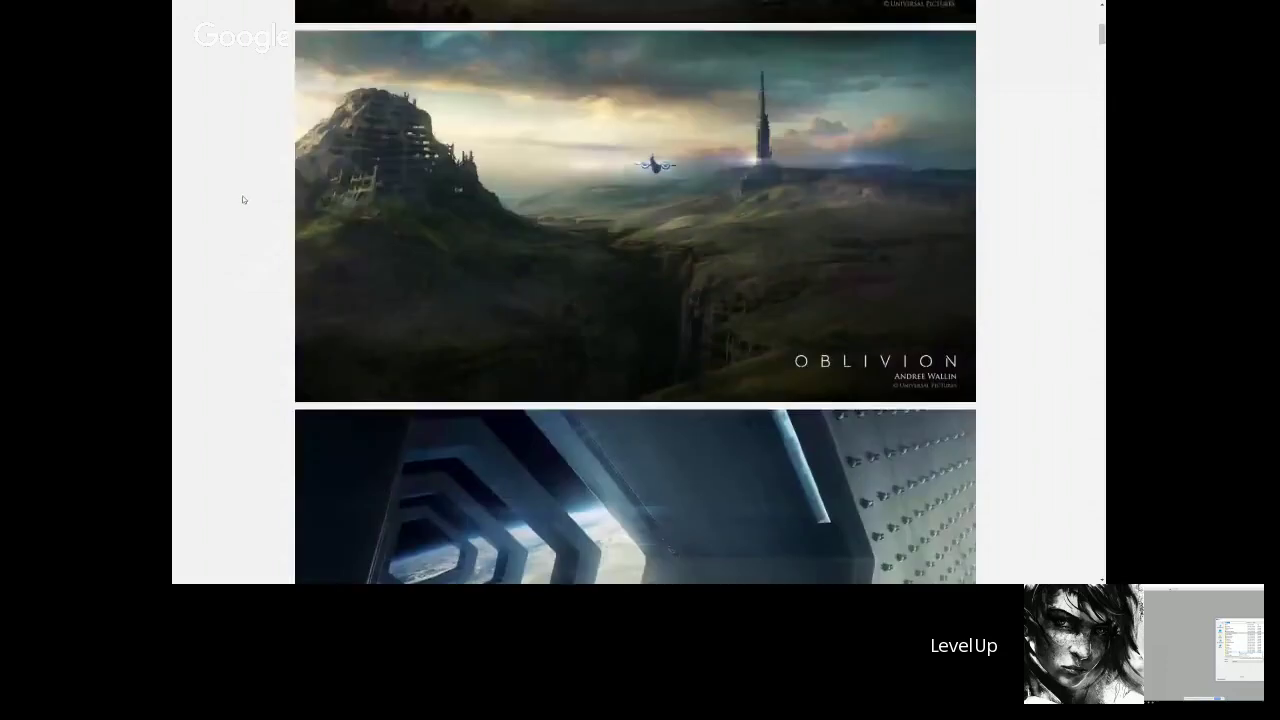
pyautogui.scroll(1, 242, 200)
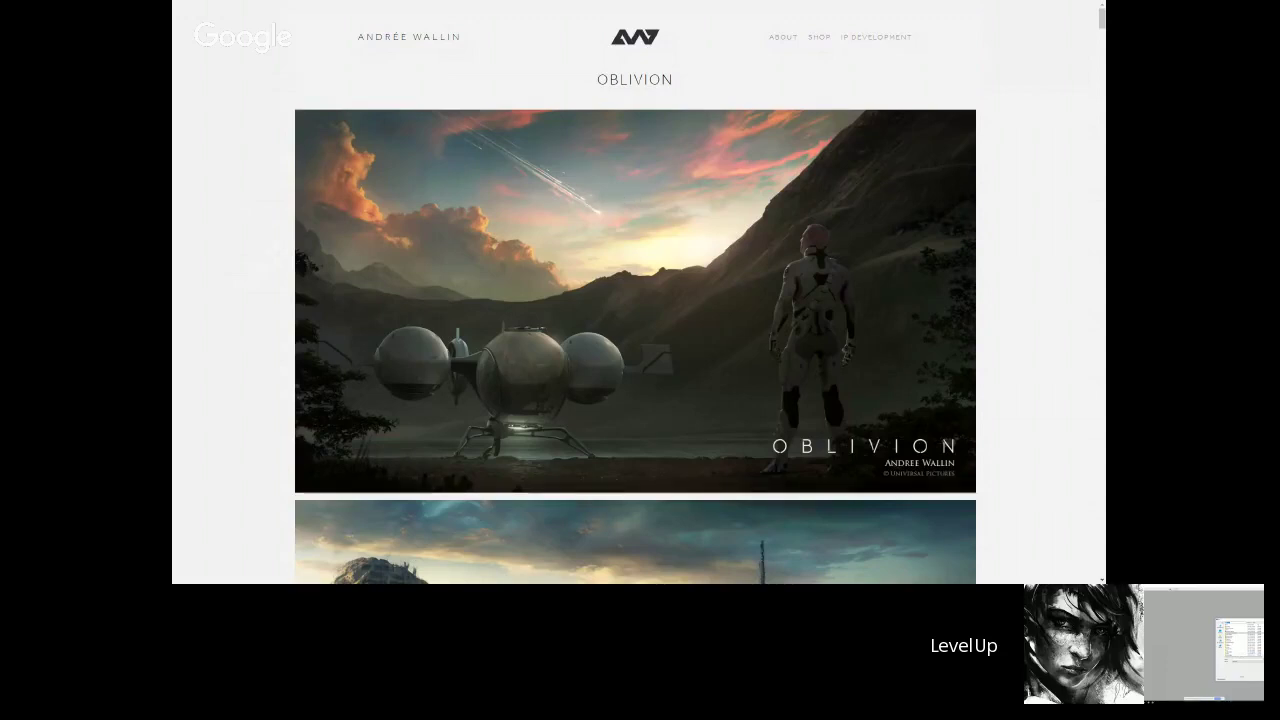
pyautogui.moveTo(1103, 22); pyautogui.dragTo(1088, 192)
pyautogui.scroll(-5, 1035, 178)
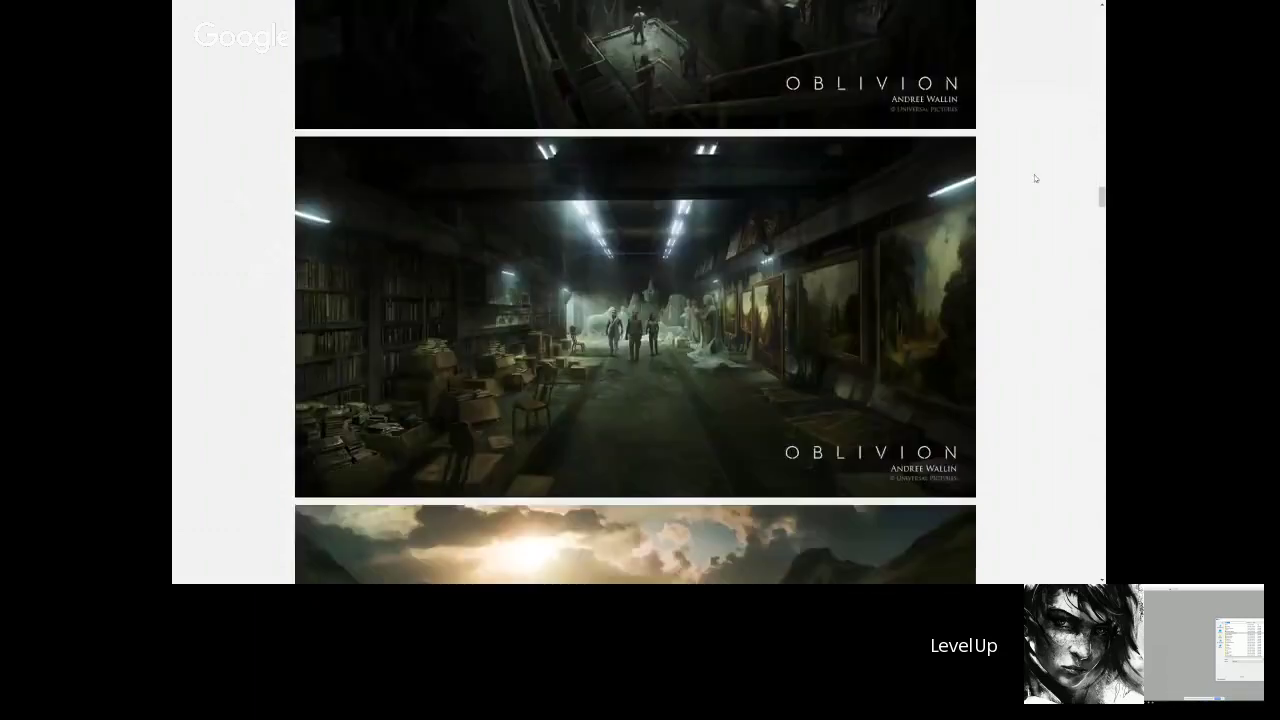
pyautogui.scroll(-2, 1035, 178)
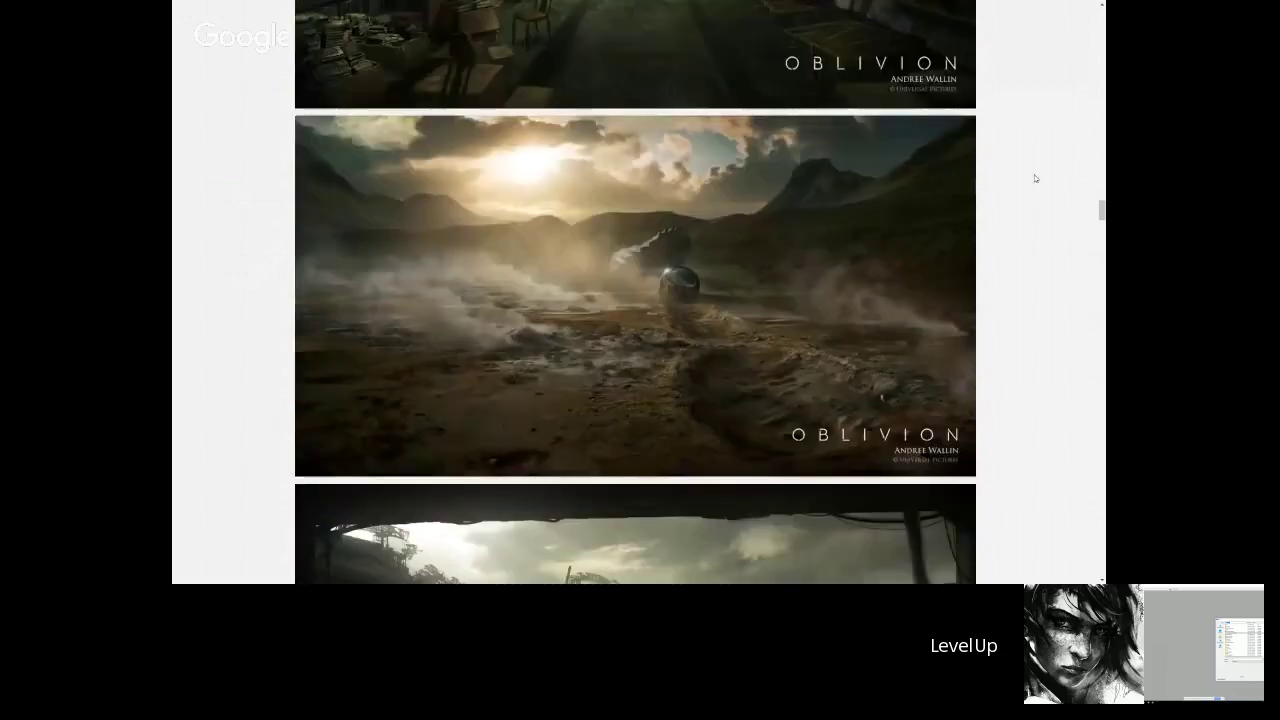
pyautogui.scroll(-1, 1035, 178)
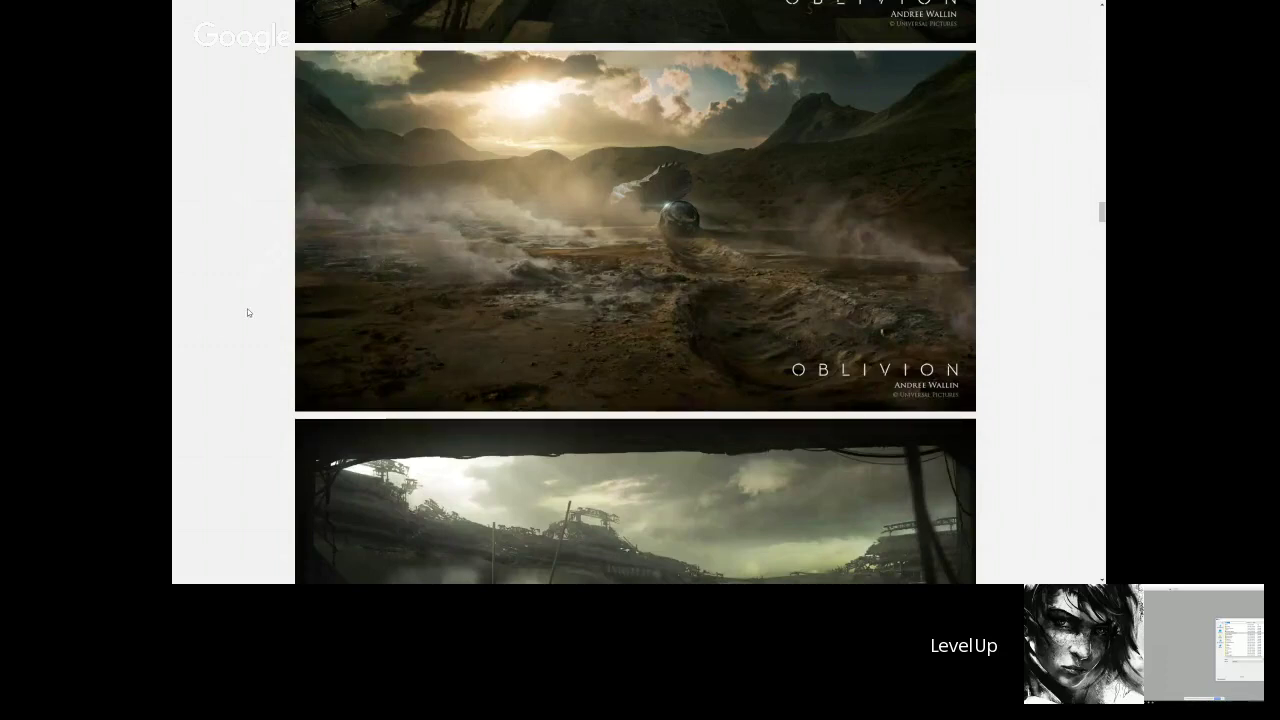
pyautogui.scroll(-4, 258, 307)
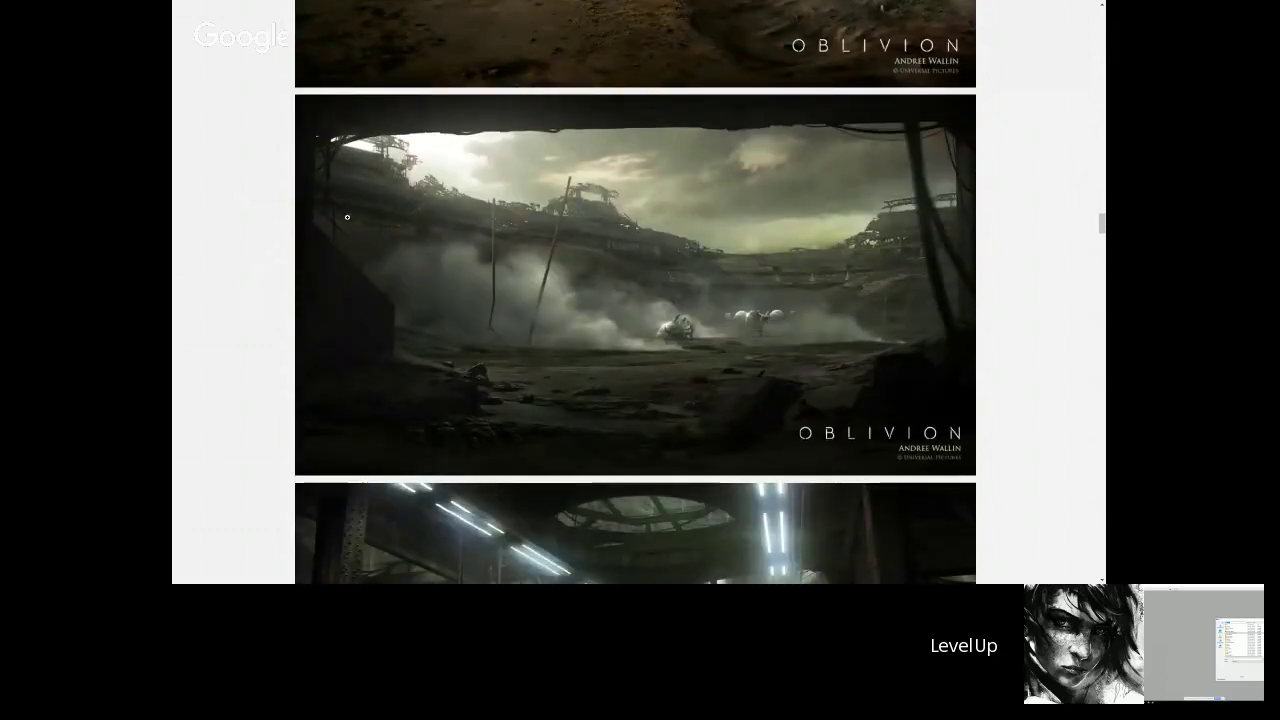
pyautogui.scroll(-4, 267, 206)
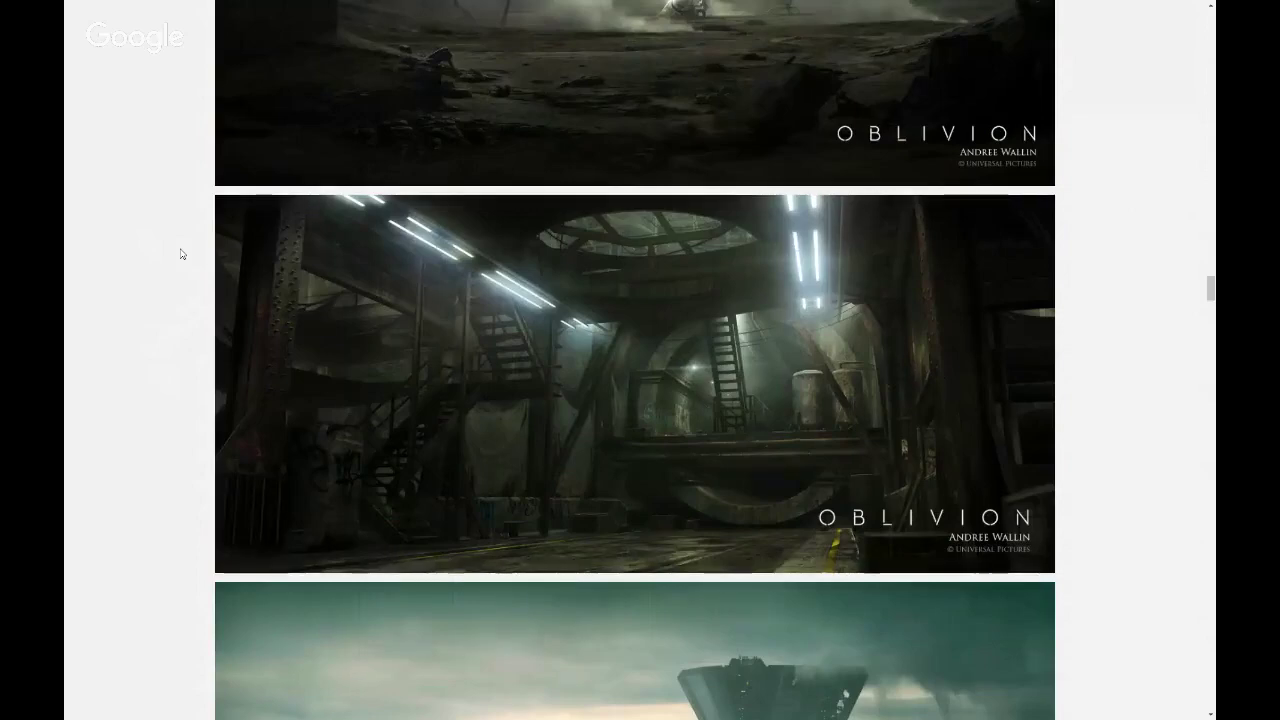
pyautogui.scroll(-4, 181, 254)
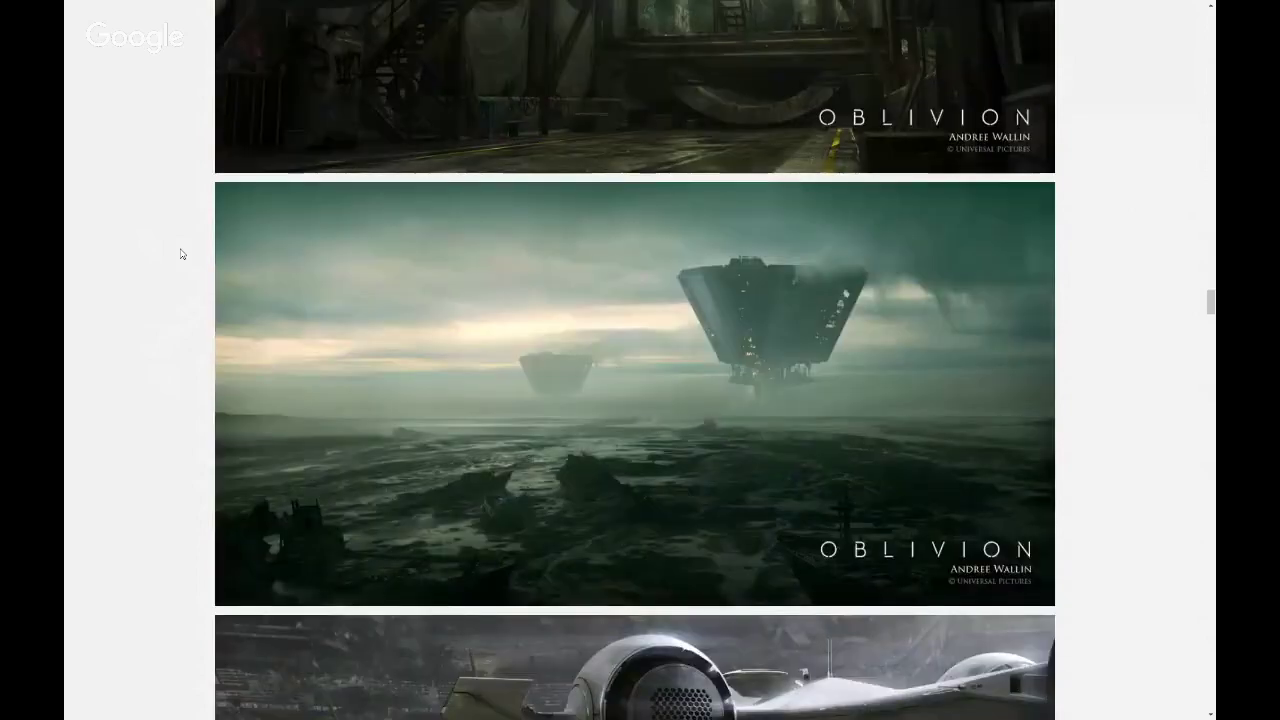
pyautogui.scroll(-5, 181, 254)
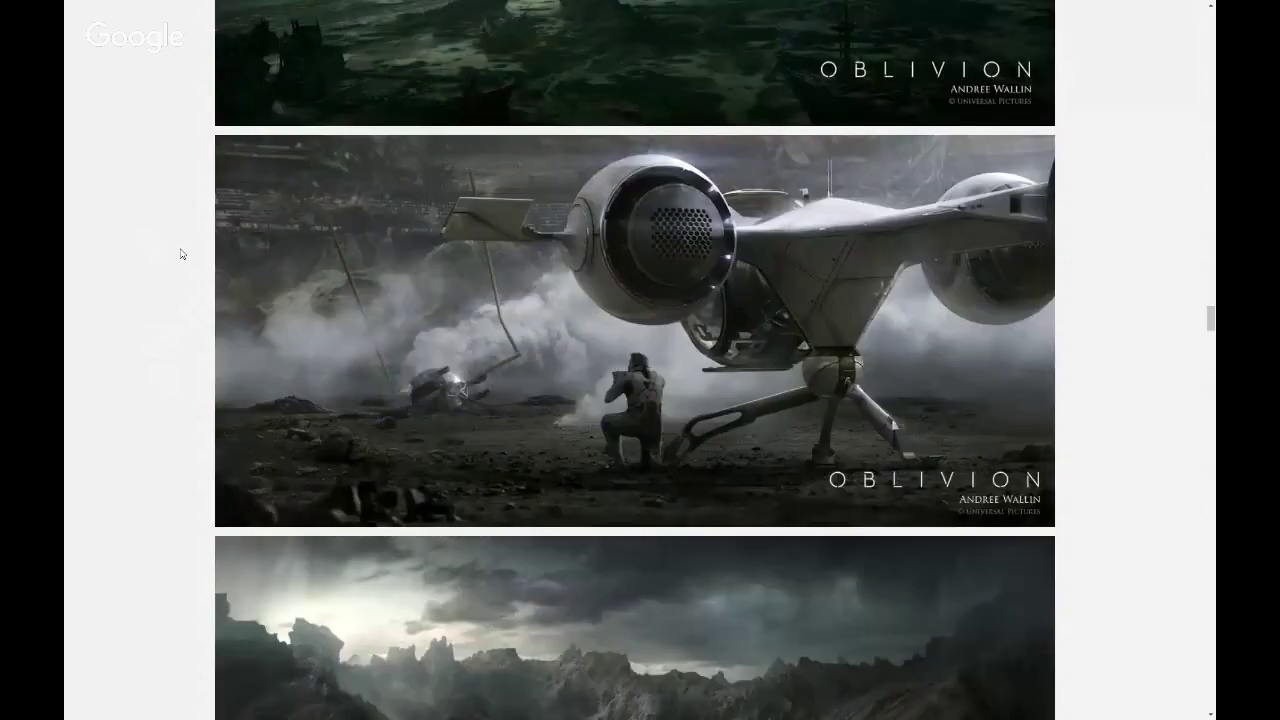
pyautogui.scroll(-4, 181, 254)
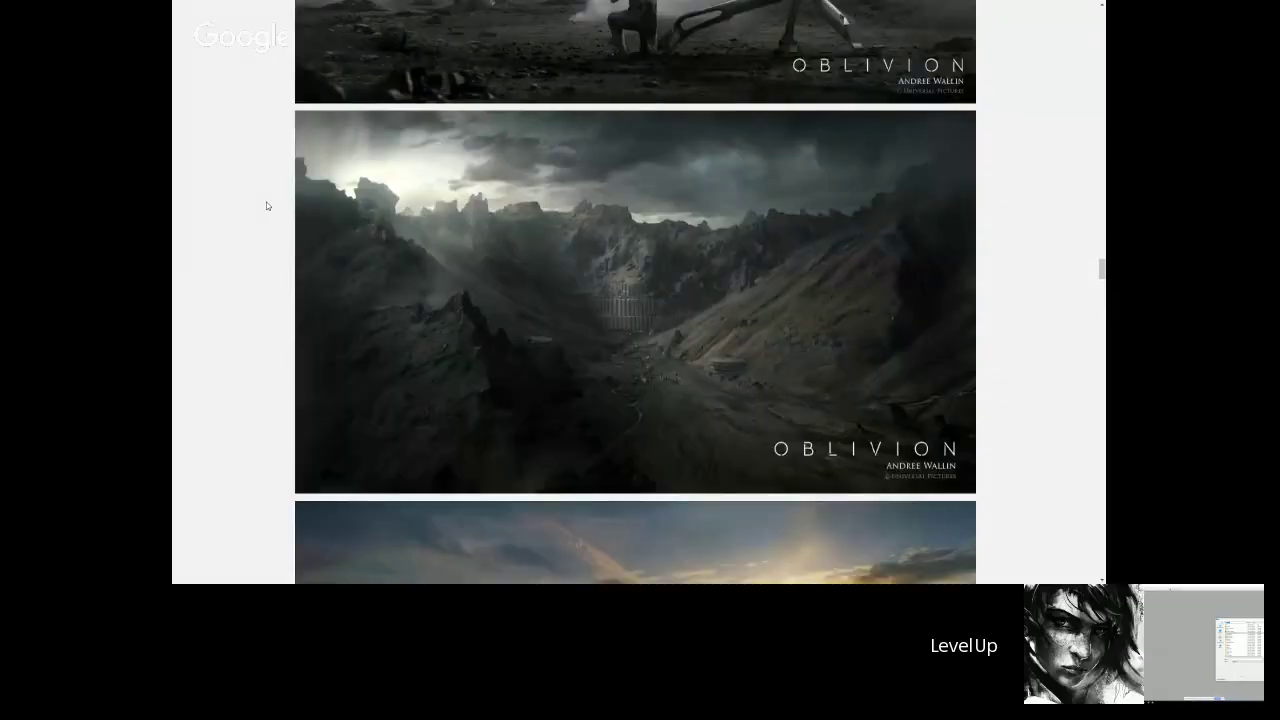
# Examine the Oblivion paintings from the dark rocky valley to the vertical scene of the multi-level stair structure
pyautogui.scroll(-1, 267, 206)
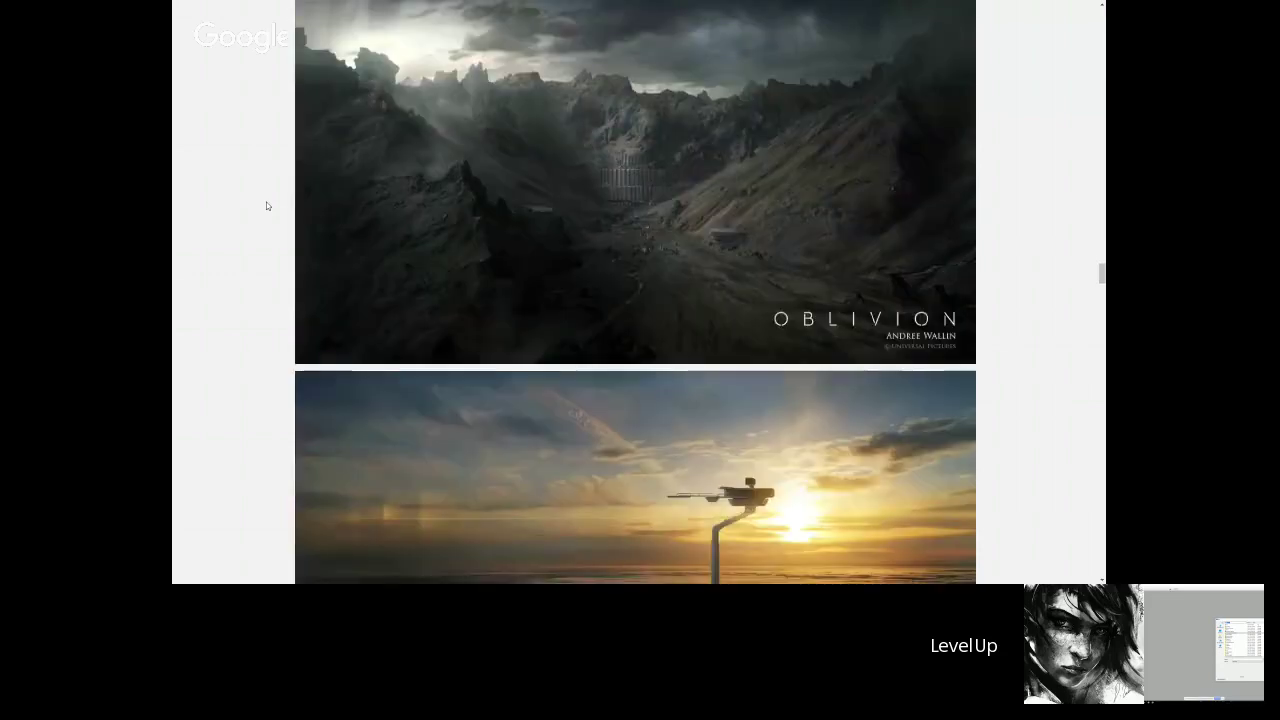
pyautogui.scroll(-1, 267, 206)
pyautogui.scroll(-2, 267, 206)
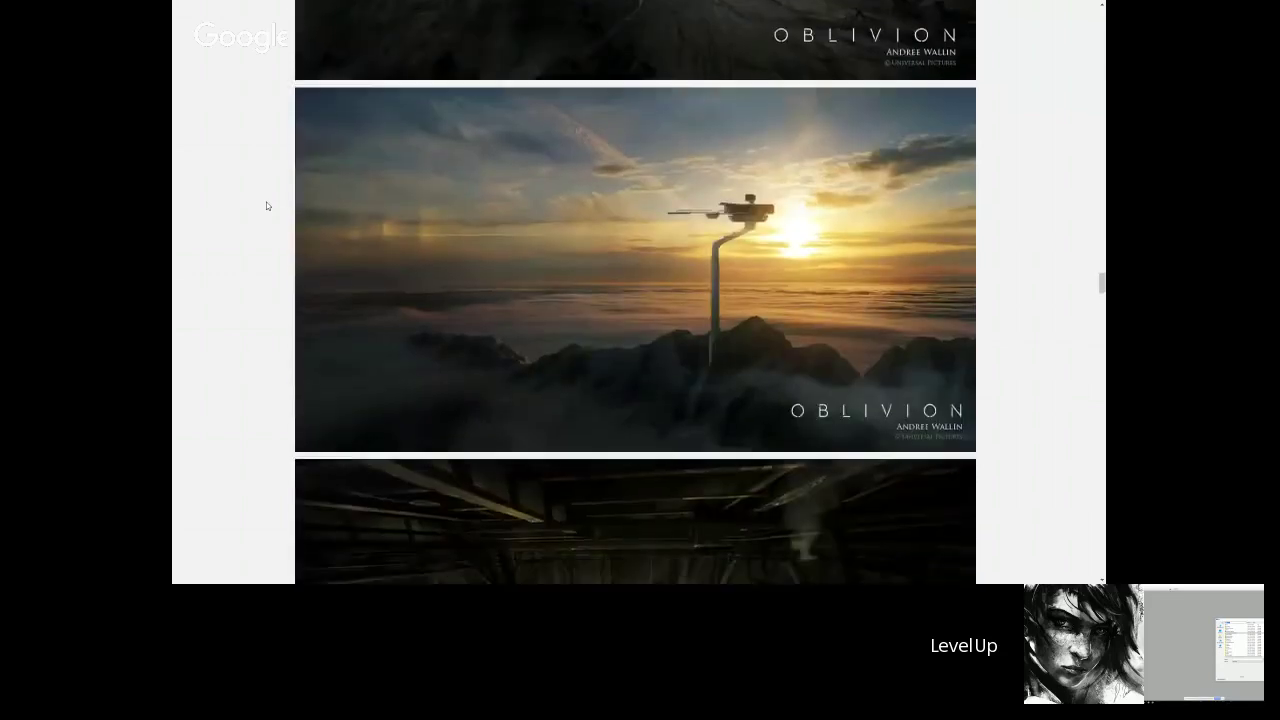
pyautogui.scroll(-2, 267, 206)
pyautogui.scroll(-1, 267, 206)
pyautogui.scroll(-1, 267, 206)
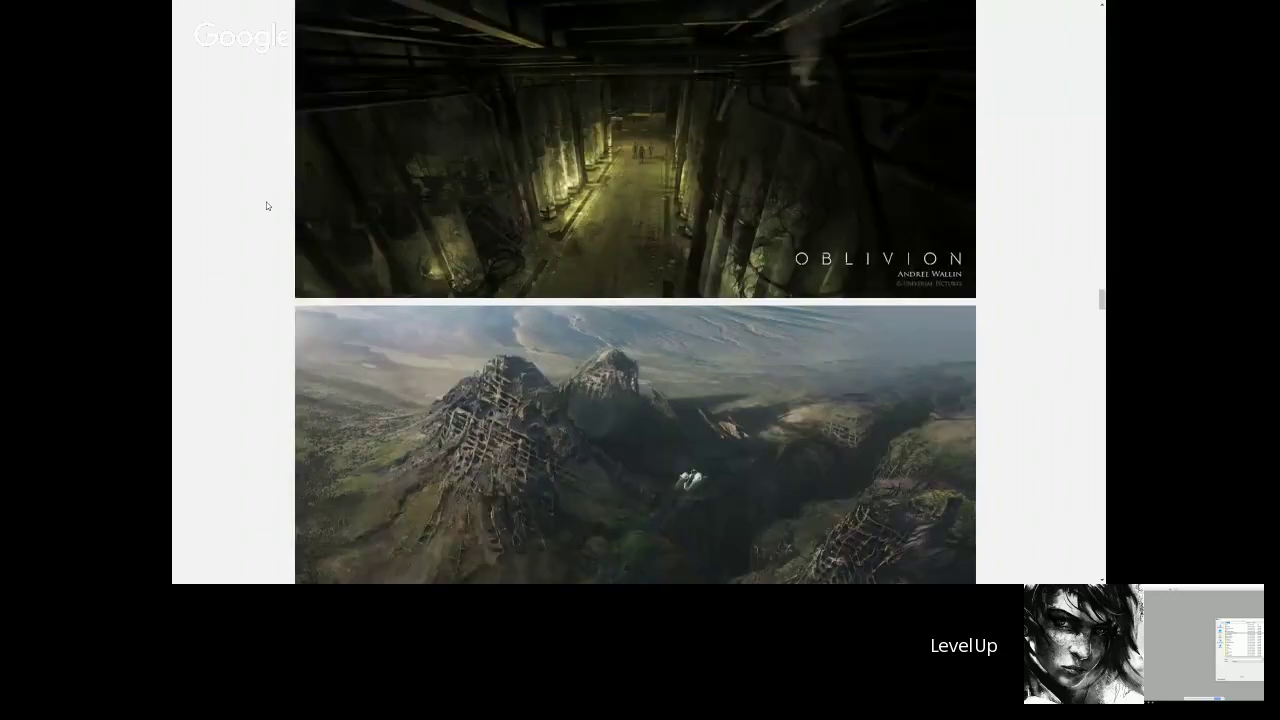
pyautogui.scroll(-1, 267, 206)
pyautogui.scroll(-2, 267, 206)
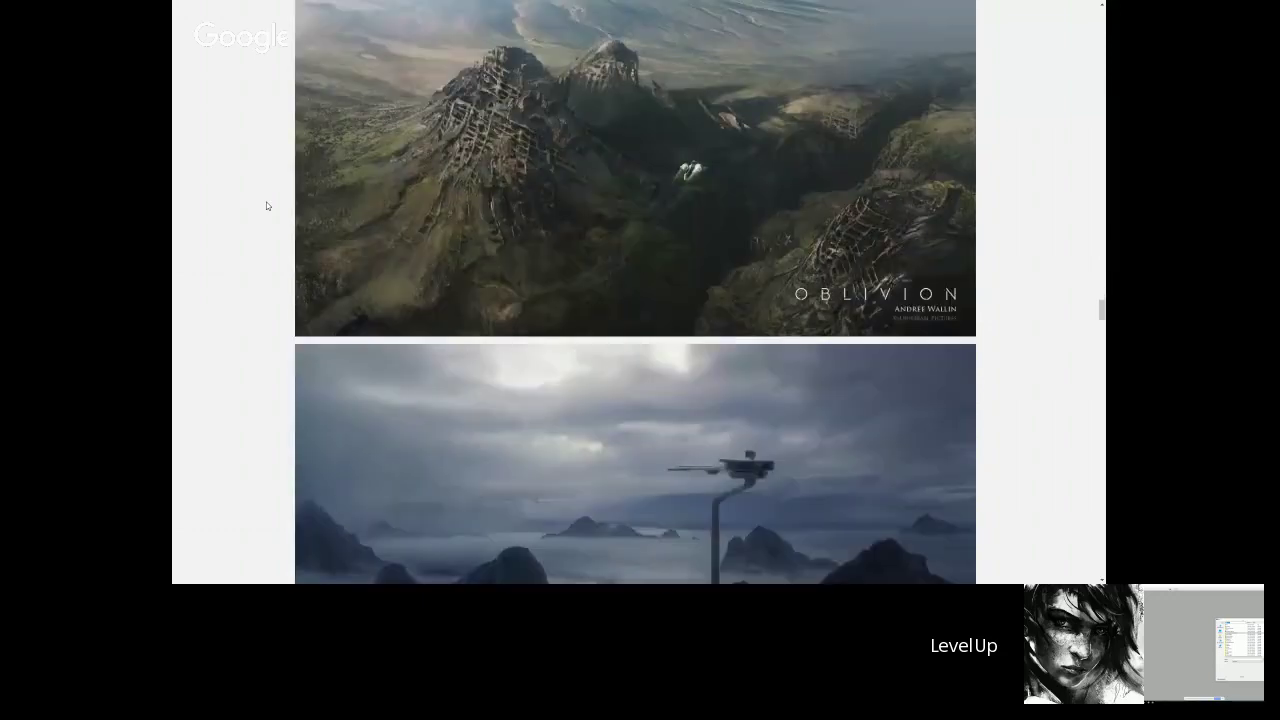
pyautogui.scroll(-2, 267, 206)
pyautogui.scroll(-2, 267, 206)
pyautogui.scroll(-2, 267, 206)
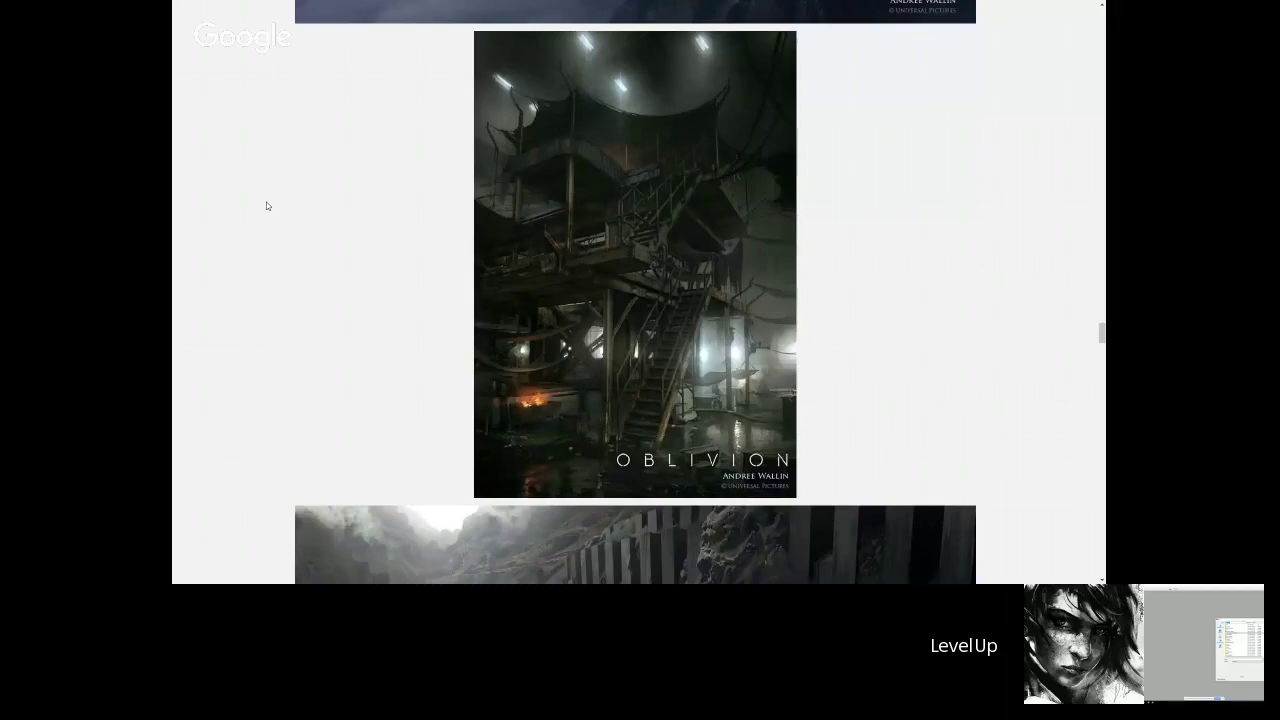
# Examine the Oblivion paintings of the columned canyon wall, ruined library facade, valley panorama, cavern and Comic-Con artwork
pyautogui.scroll(-3, 267, 206)
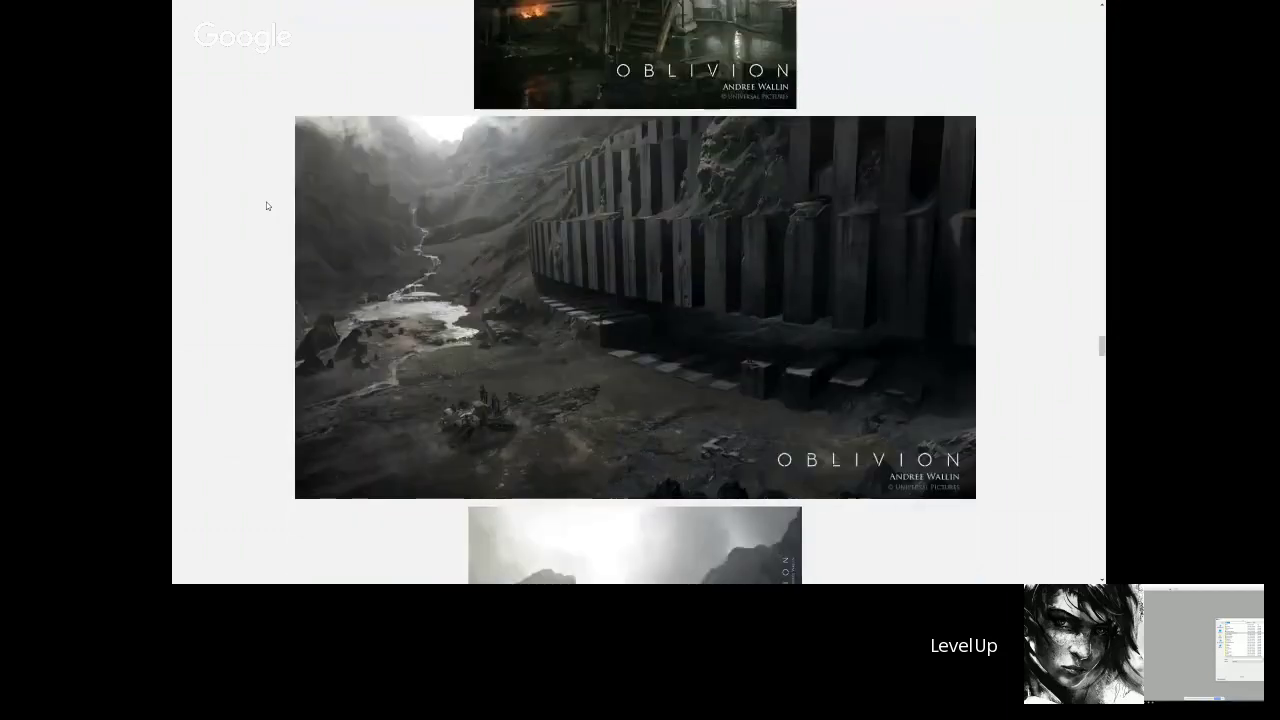
pyautogui.scroll(-3, 267, 206)
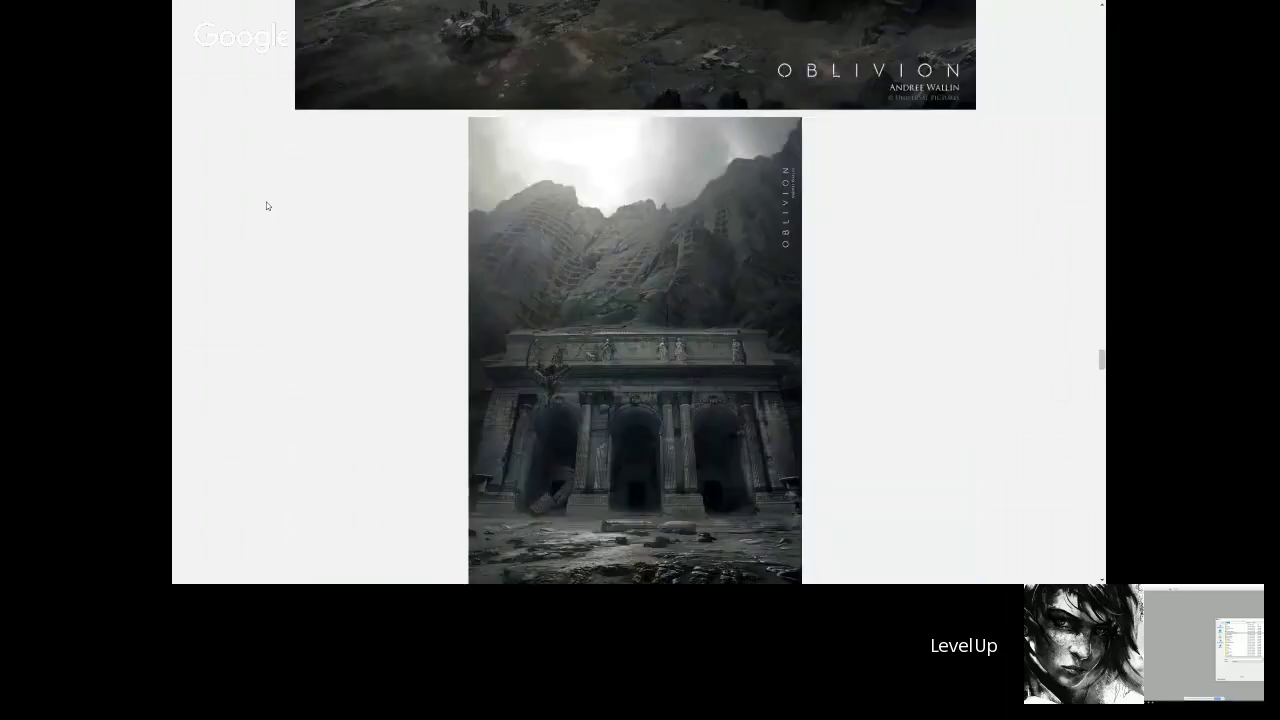
pyautogui.scroll(-3, 267, 206)
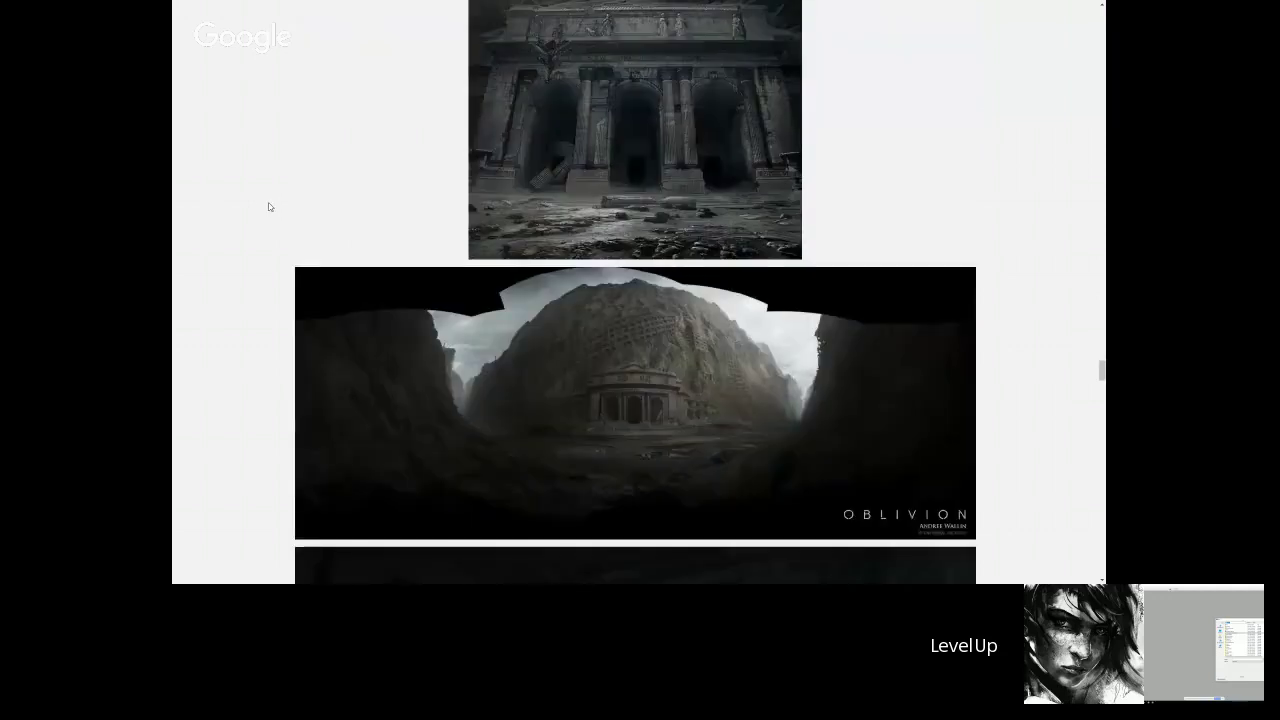
pyautogui.scroll(-1, 264, 205)
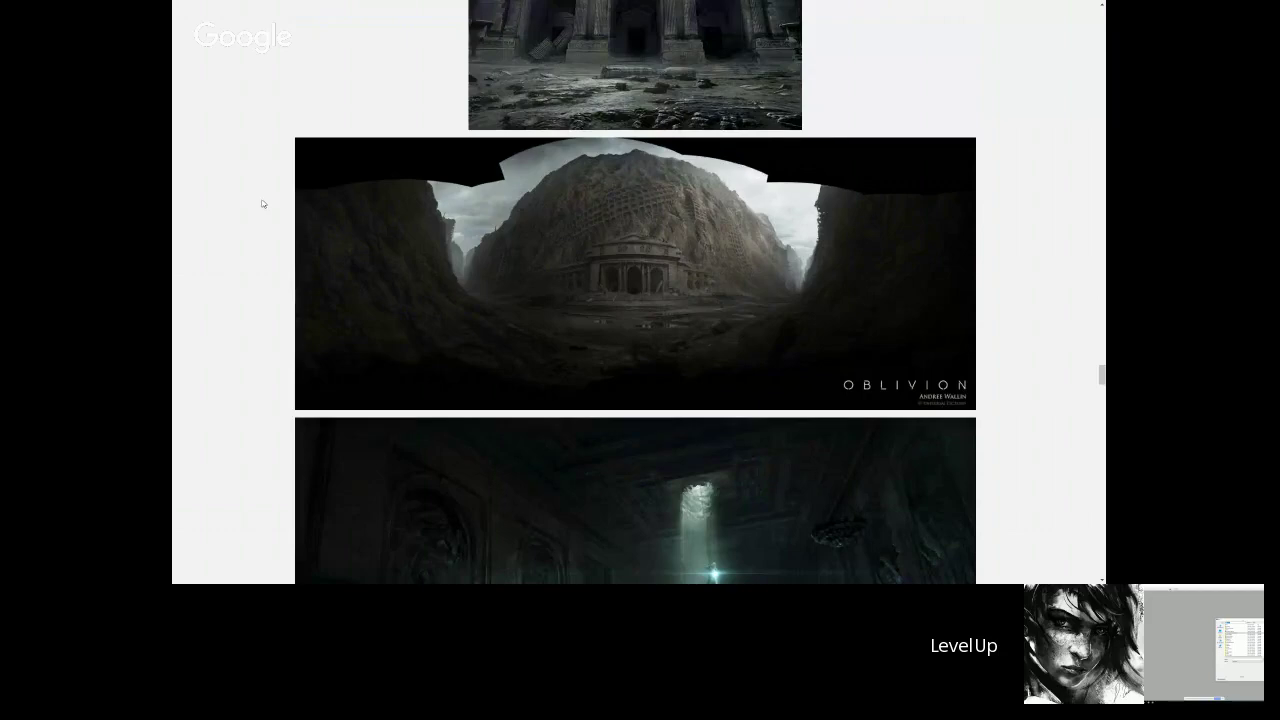
pyautogui.scroll(-3, 268, 208)
pyautogui.scroll(-1, 274, 215)
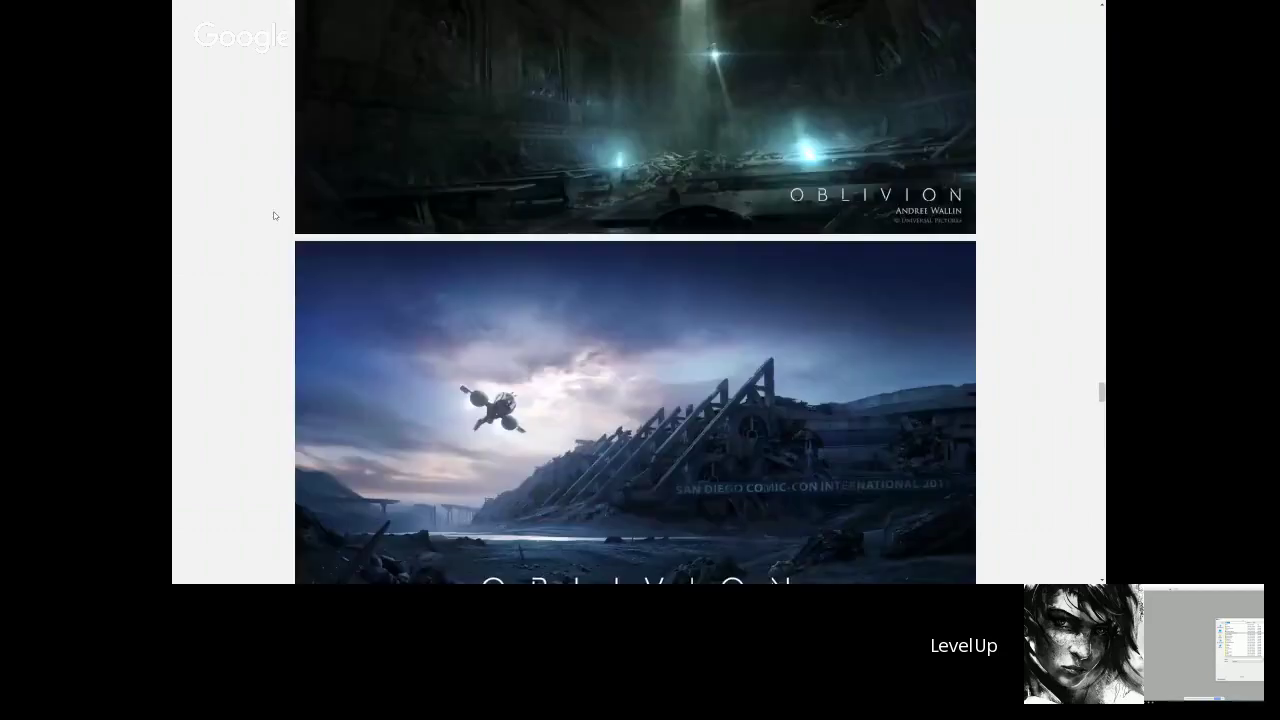
# Examine the Oblivion artwork from the Comic-Con landscape through the two tower posters and canyon paintings to the night sky tower
pyautogui.scroll(-2, 274, 215)
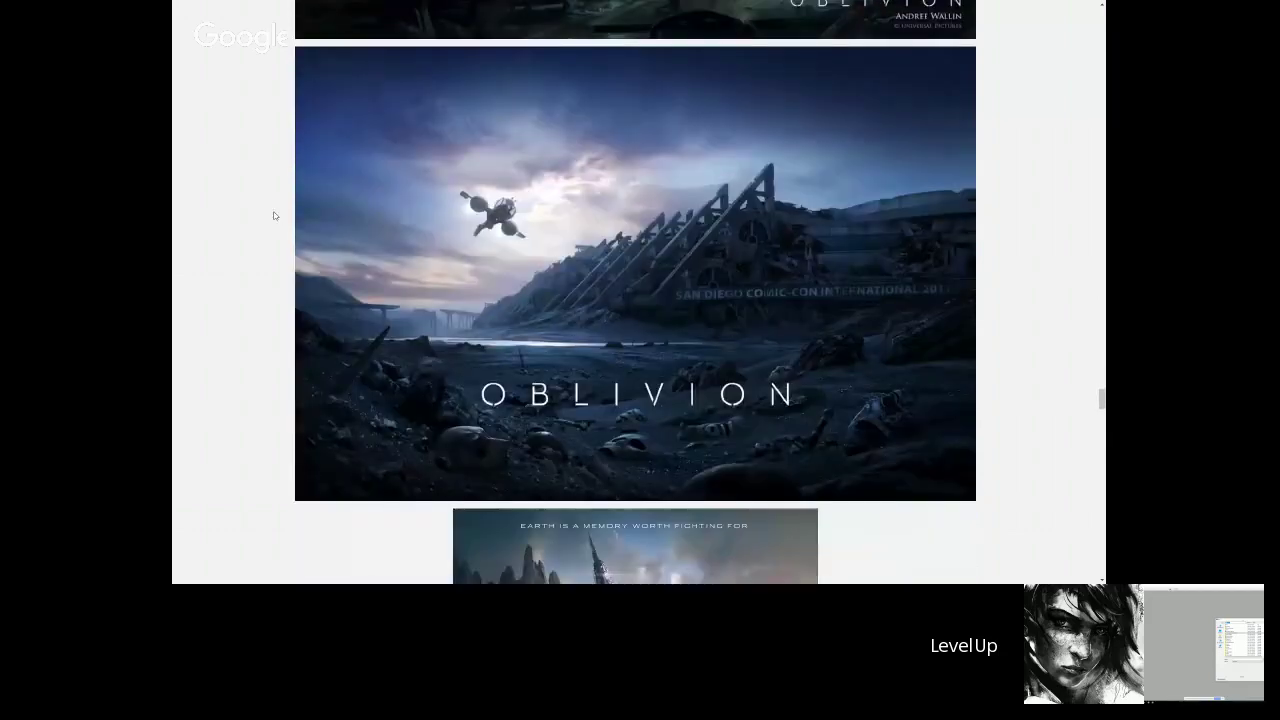
pyautogui.scroll(-2, 274, 215)
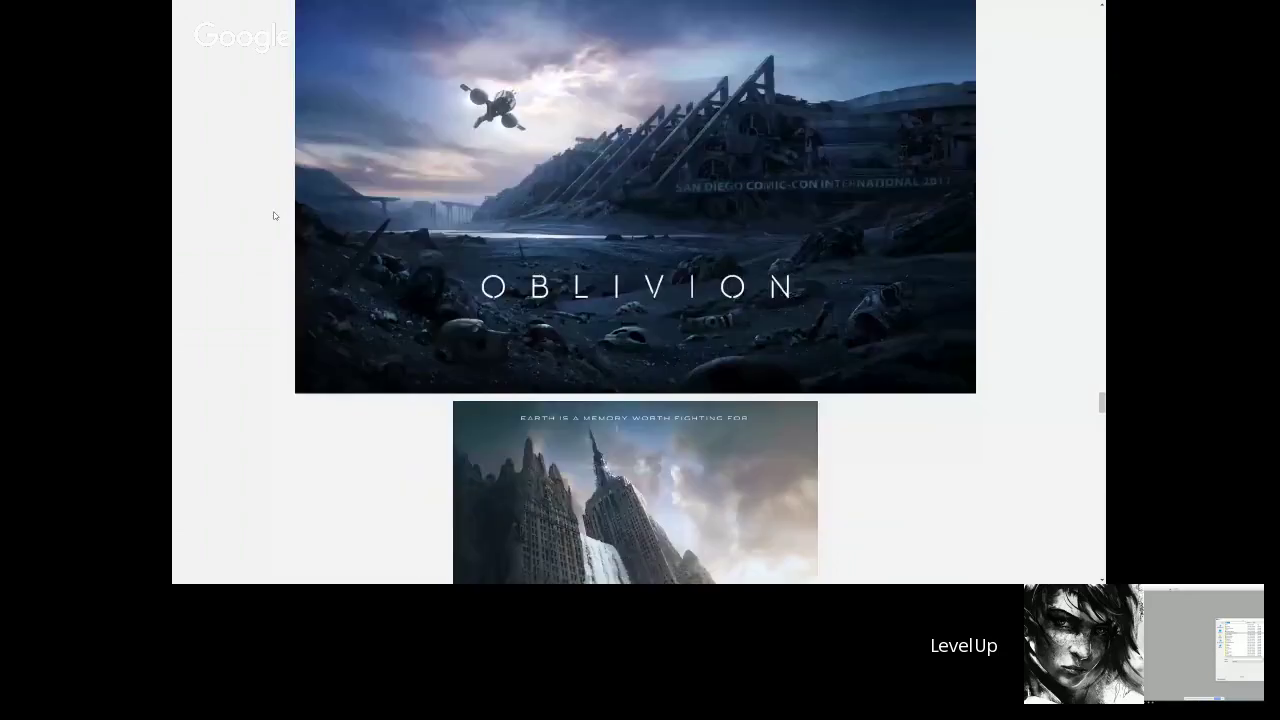
pyautogui.scroll(-2, 274, 215)
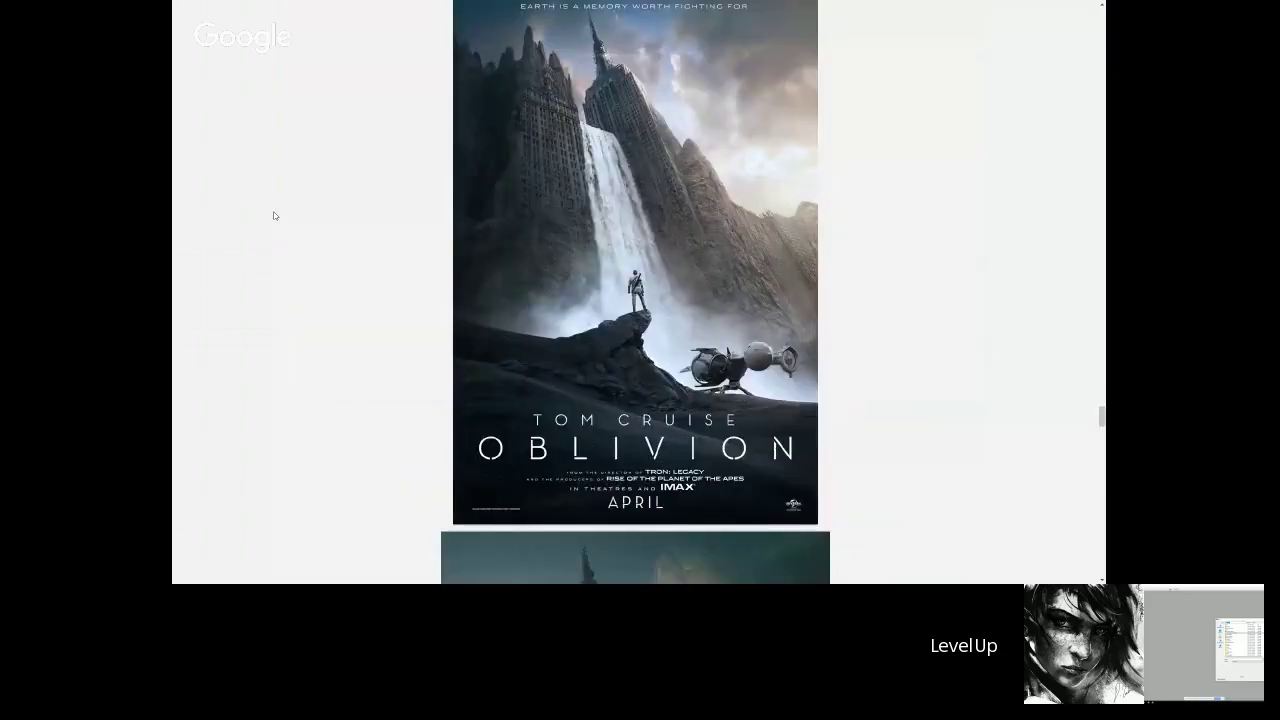
pyautogui.scroll(-4, 274, 215)
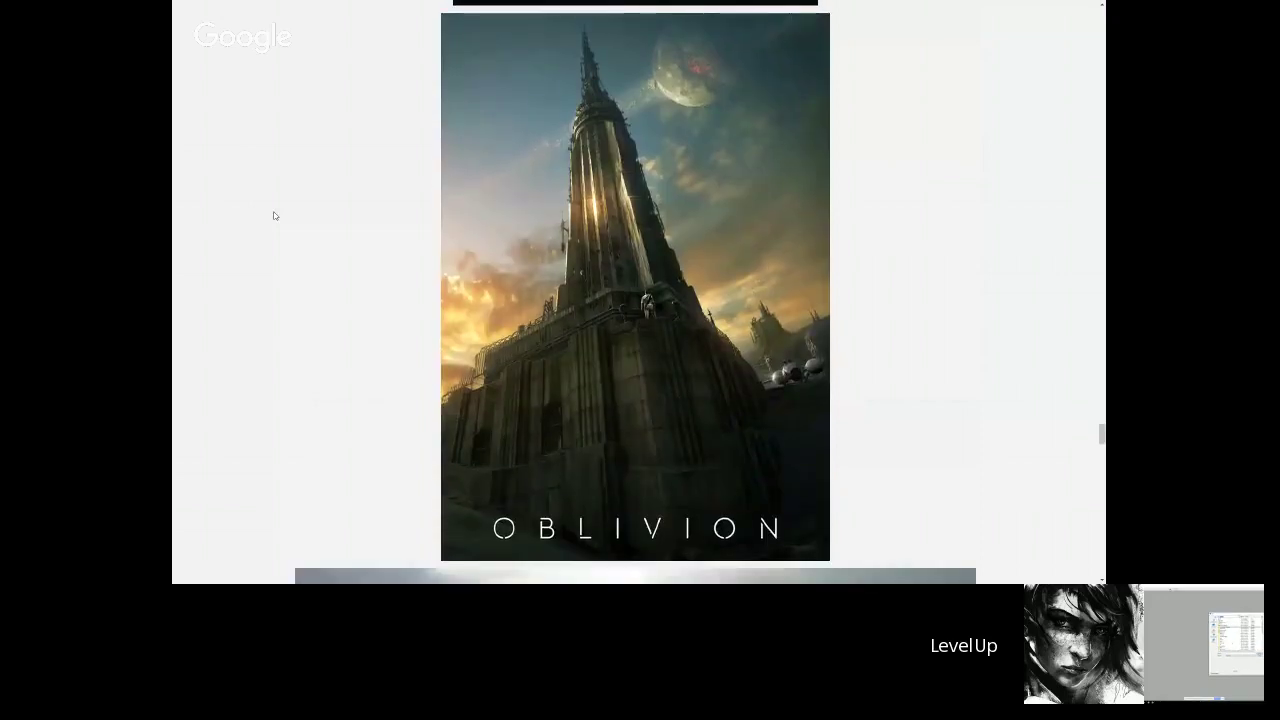
pyautogui.scroll(-4, 274, 215)
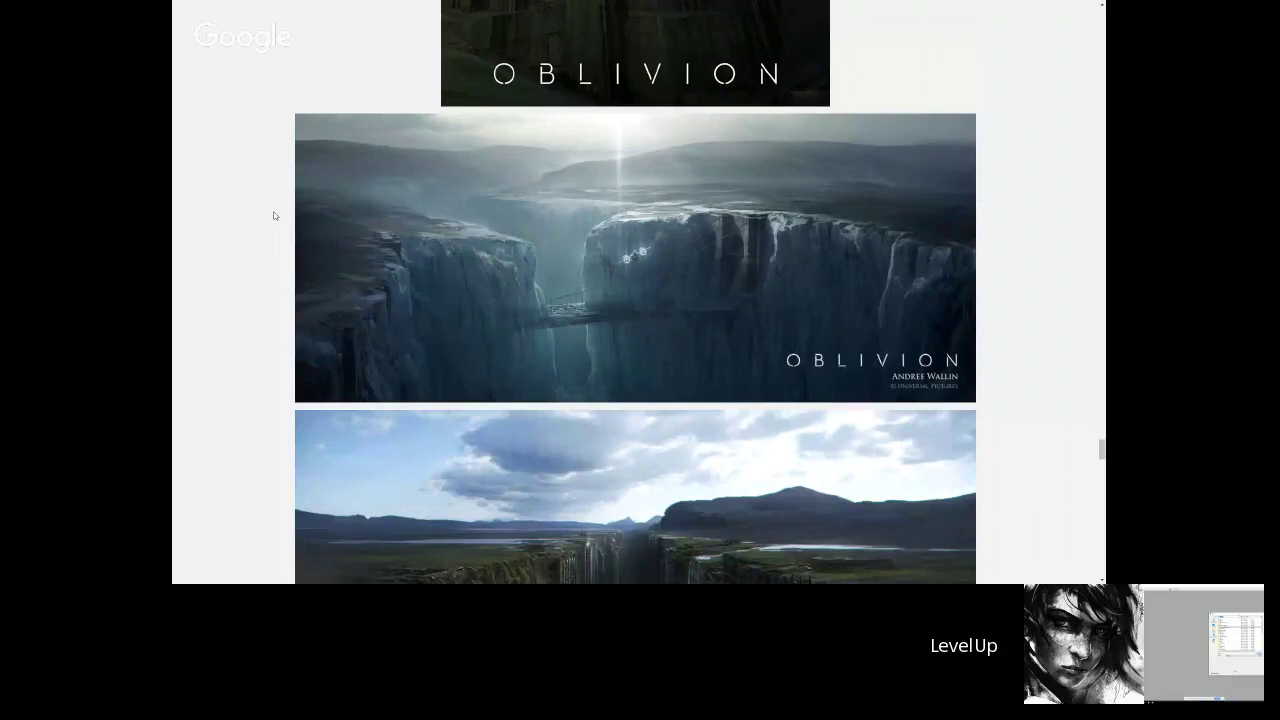
pyautogui.scroll(-3, 274, 215)
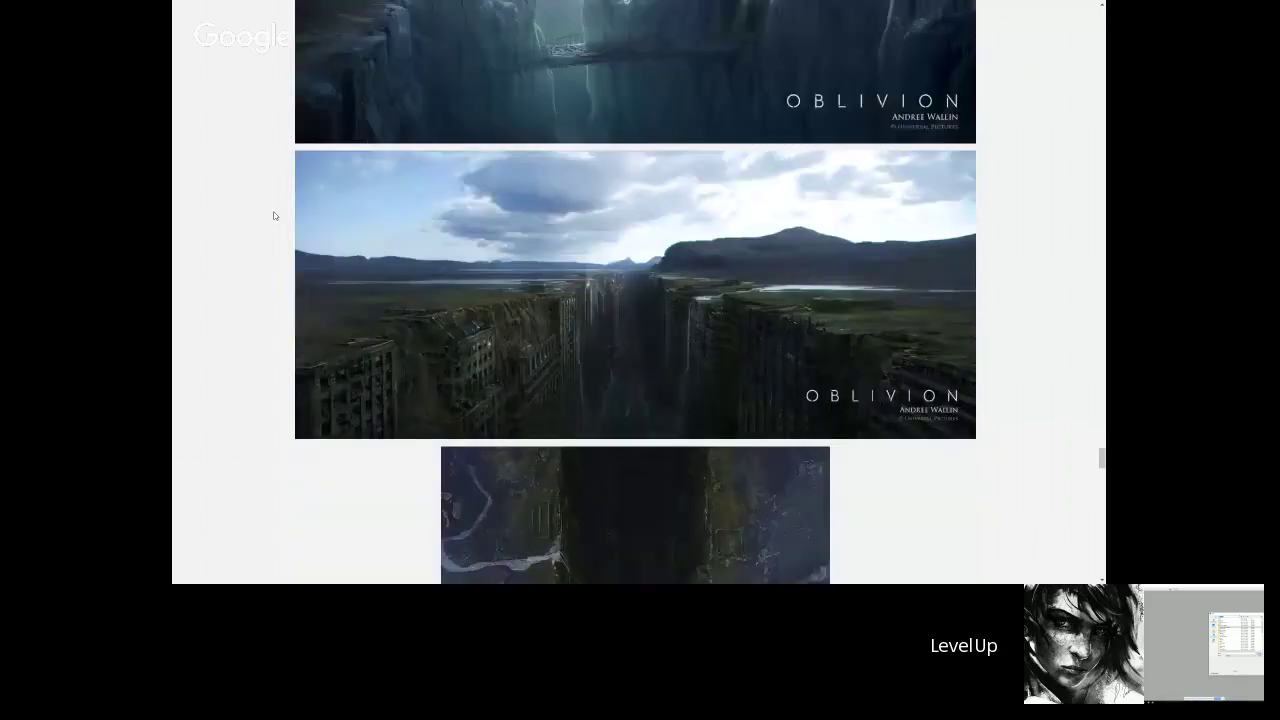
pyautogui.scroll(-2, 274, 215)
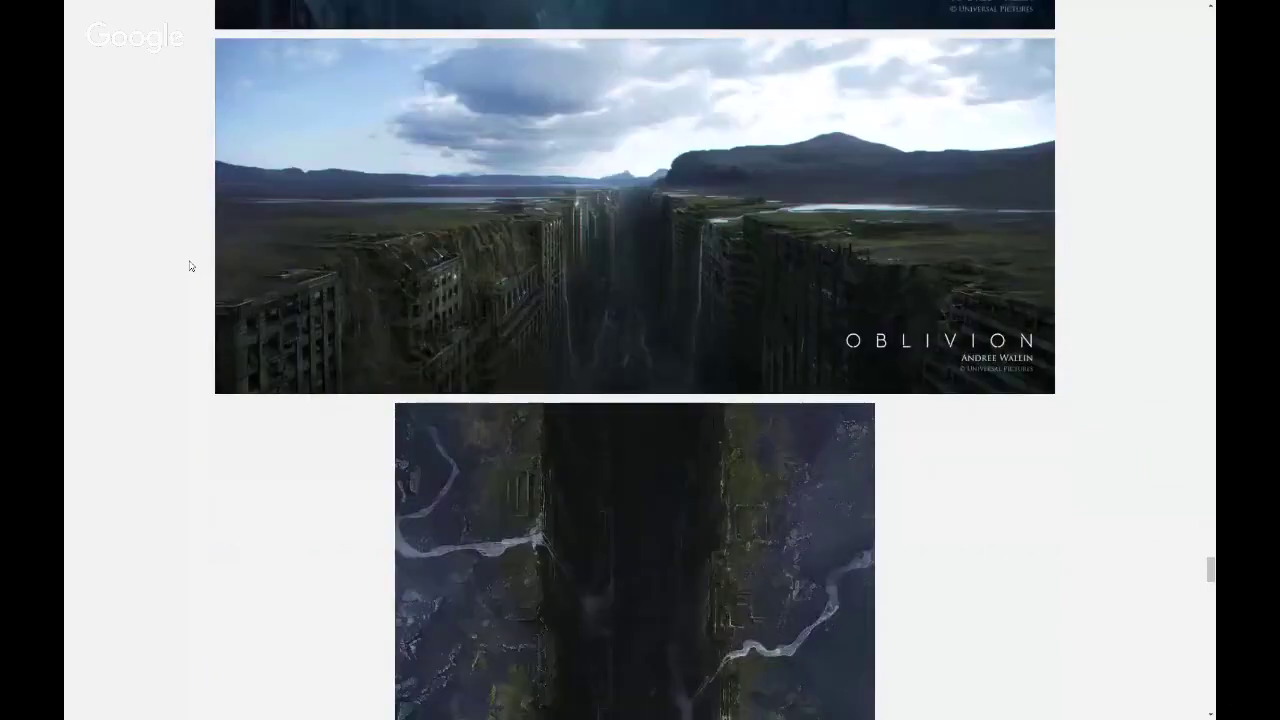
pyautogui.scroll(-5, 190, 266)
pyautogui.scroll(-5, 190, 266)
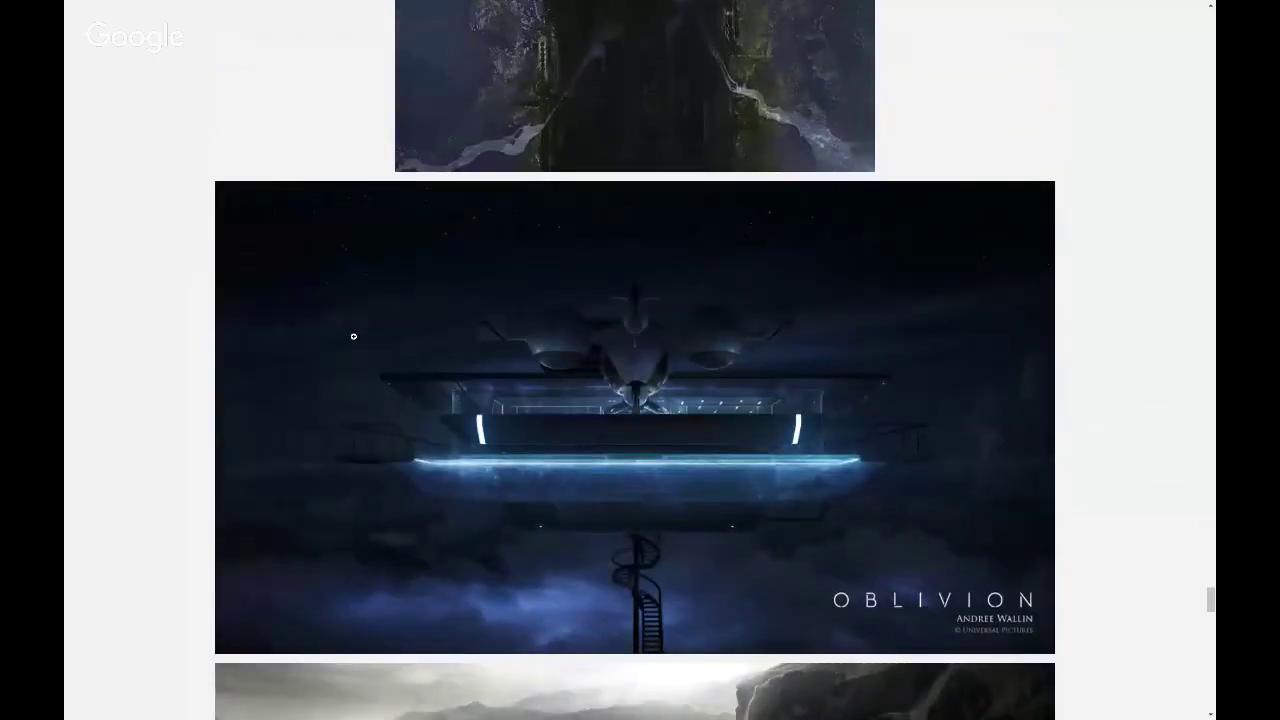
# Enlarge the night sky tower painting and examine the following Oblivion images through the ruined mountain and distant spire
pyautogui.click(354, 334)
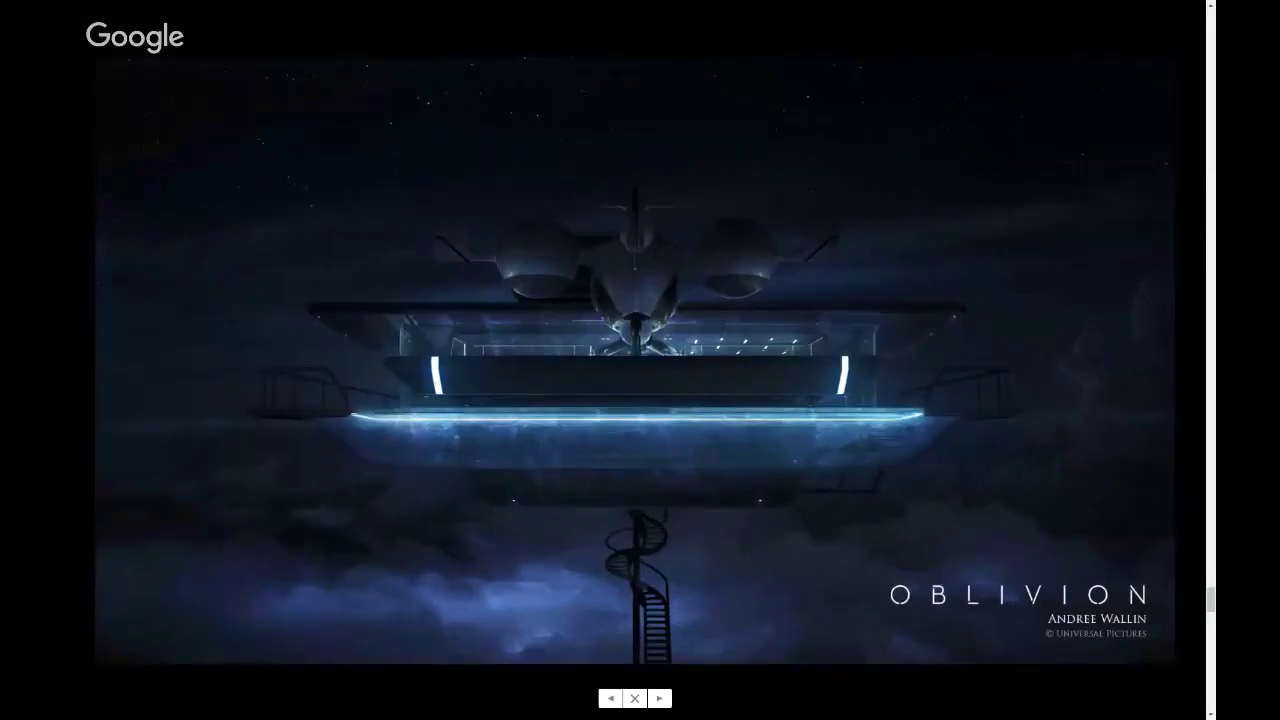
pyautogui.press('Right')
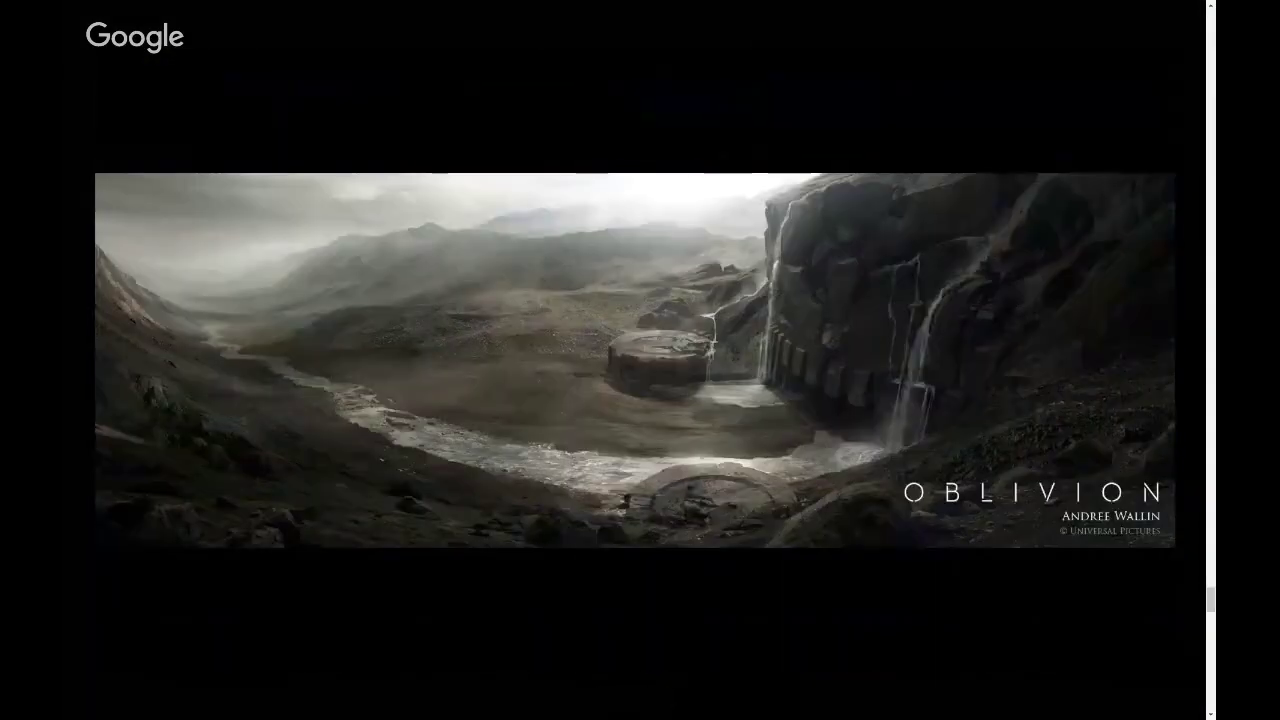
pyautogui.press('Right')
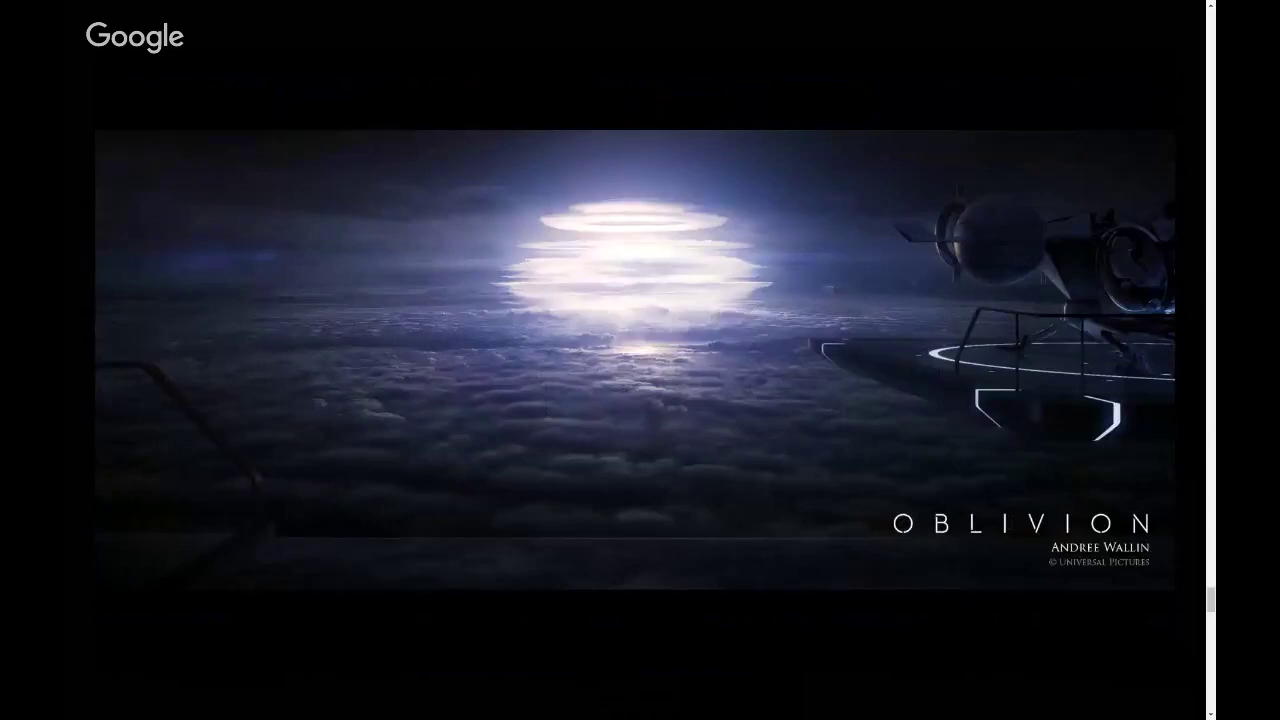
pyautogui.press('Right')
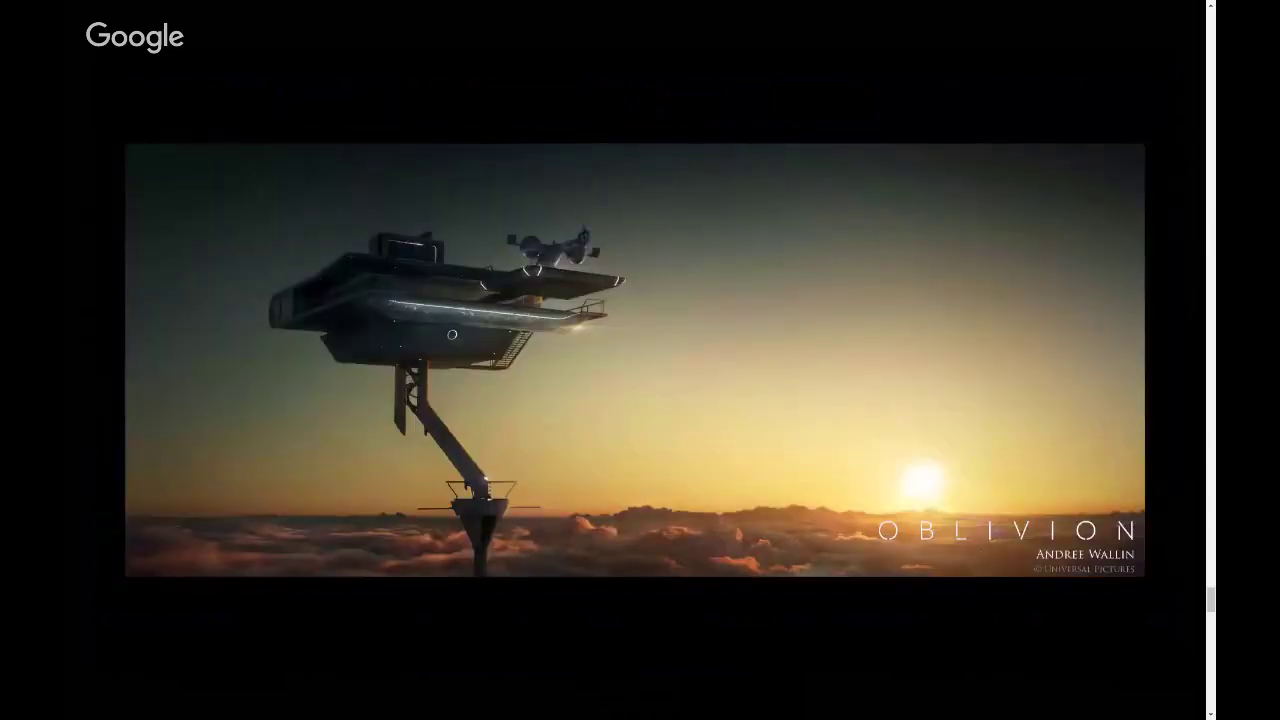
pyautogui.press('Right')
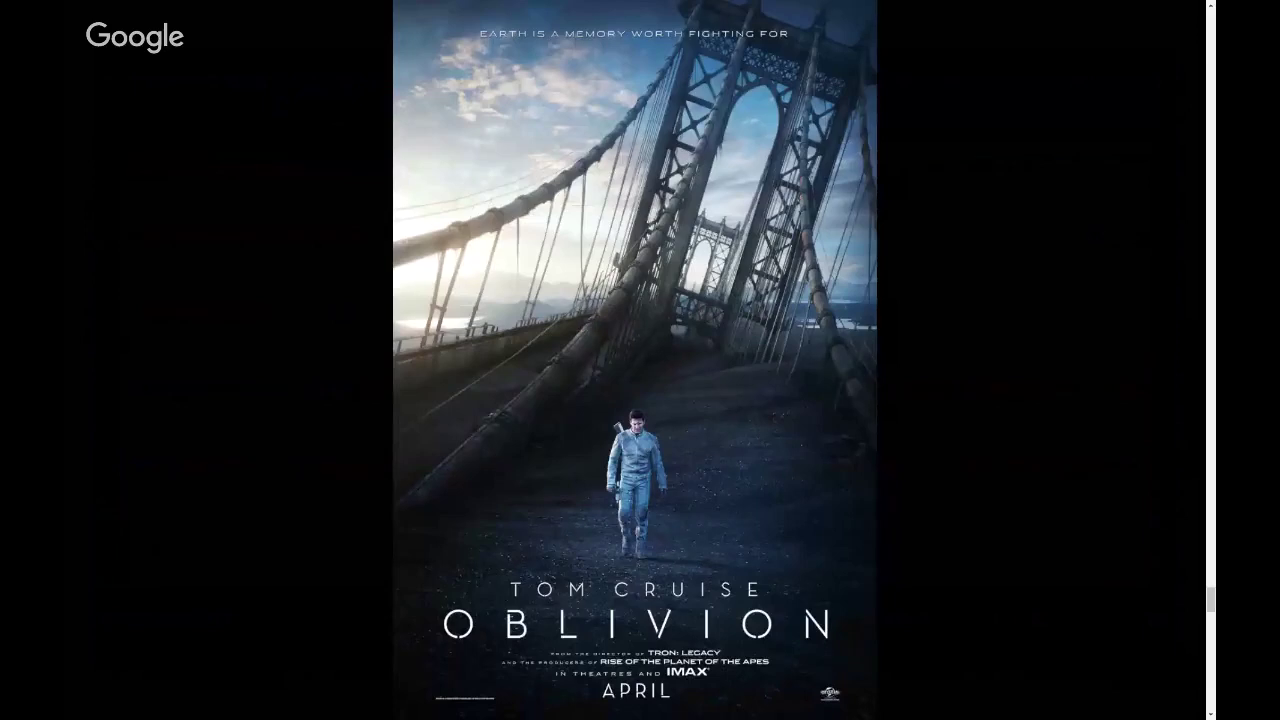
pyautogui.press('Right')
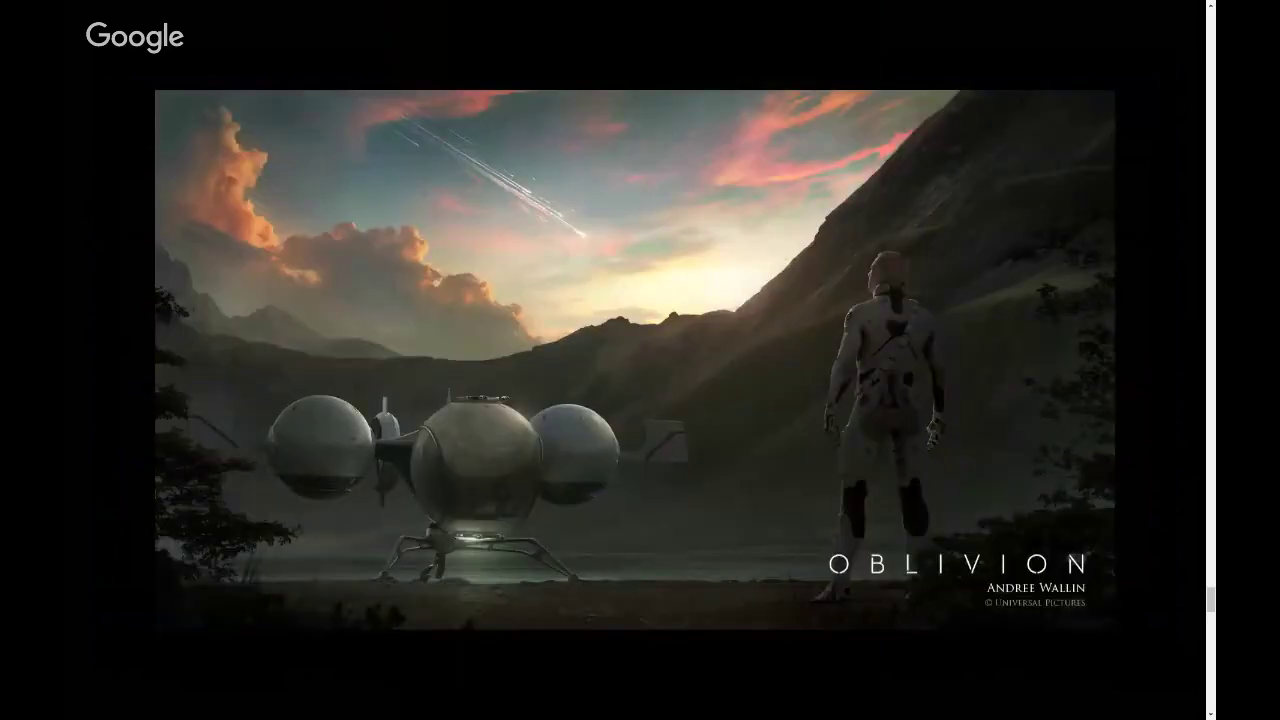
pyautogui.press('Right')
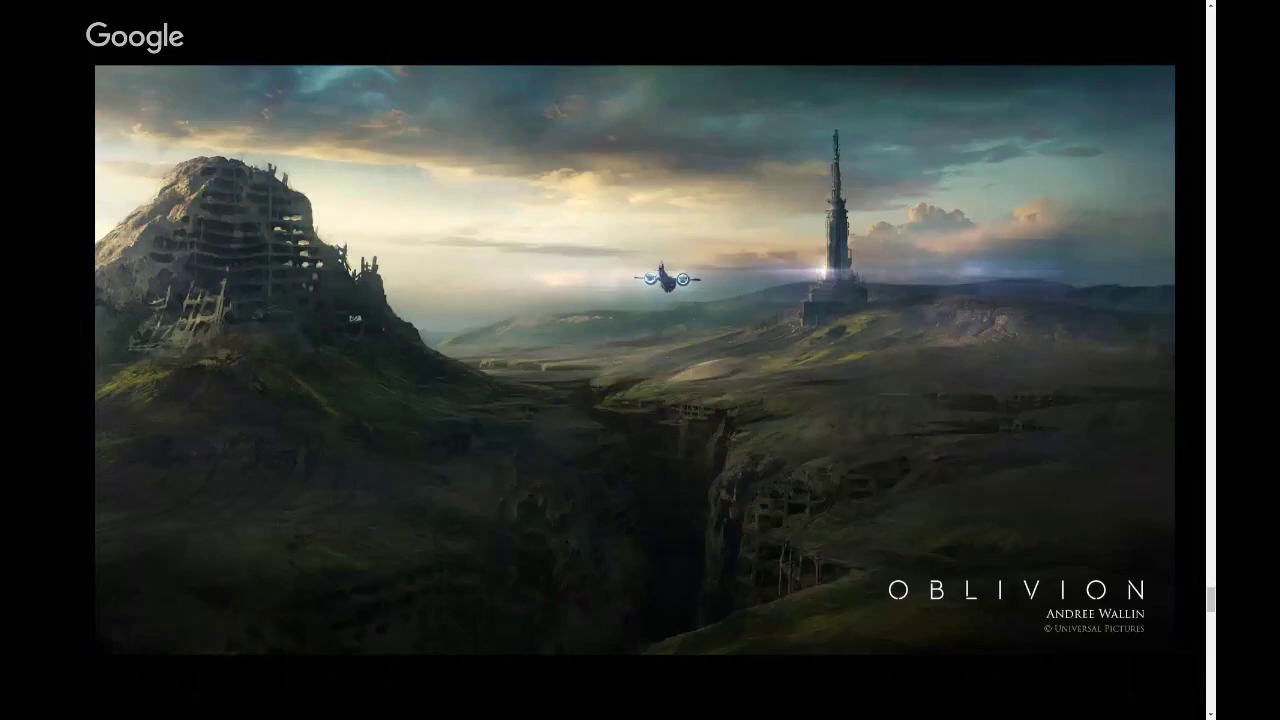
# Examine the enlarged Oblivion paintings of the space station interiors, ruined library facade, dark arched hall and figure descending on a rope
pyautogui.press('Right')
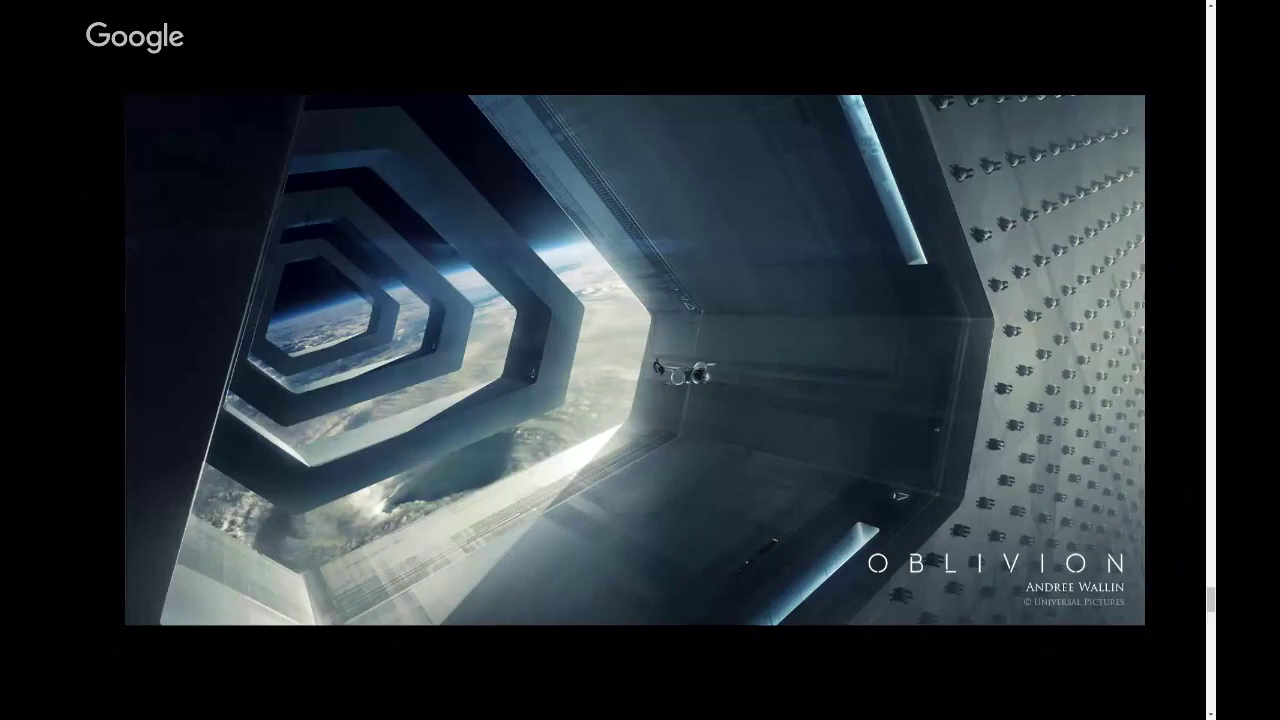
pyautogui.press('Right')
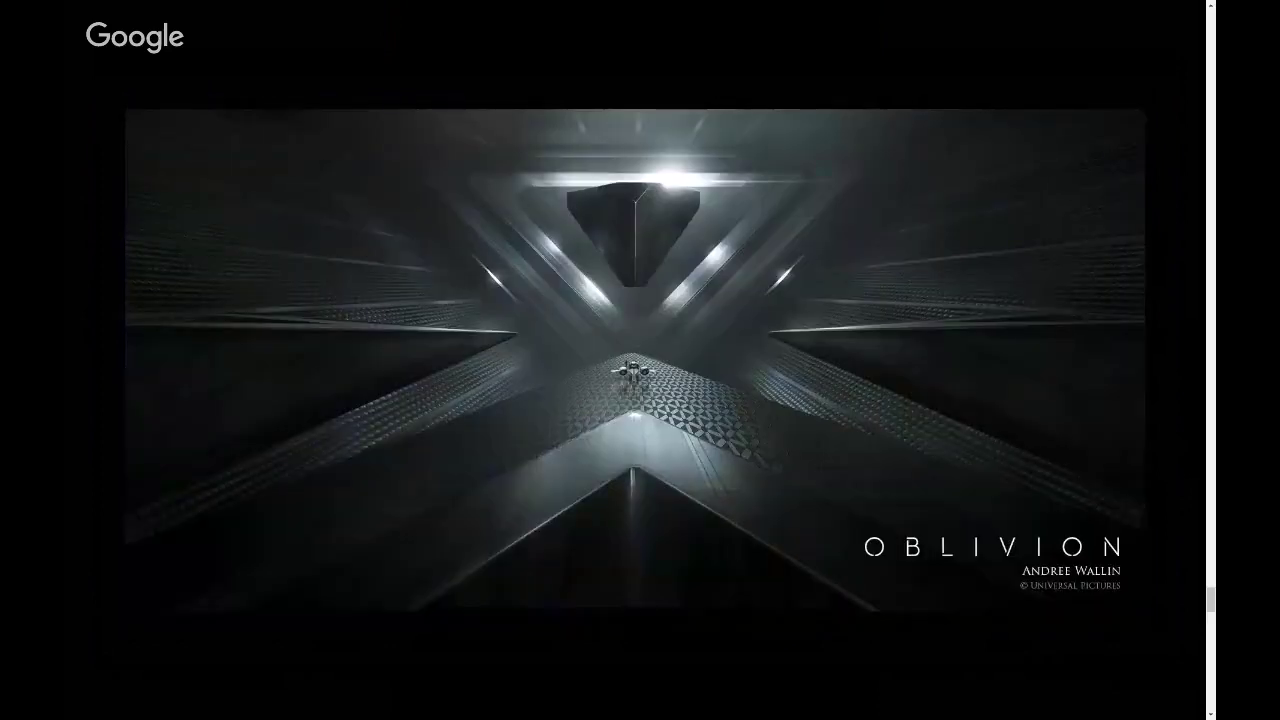
pyautogui.press('Right')
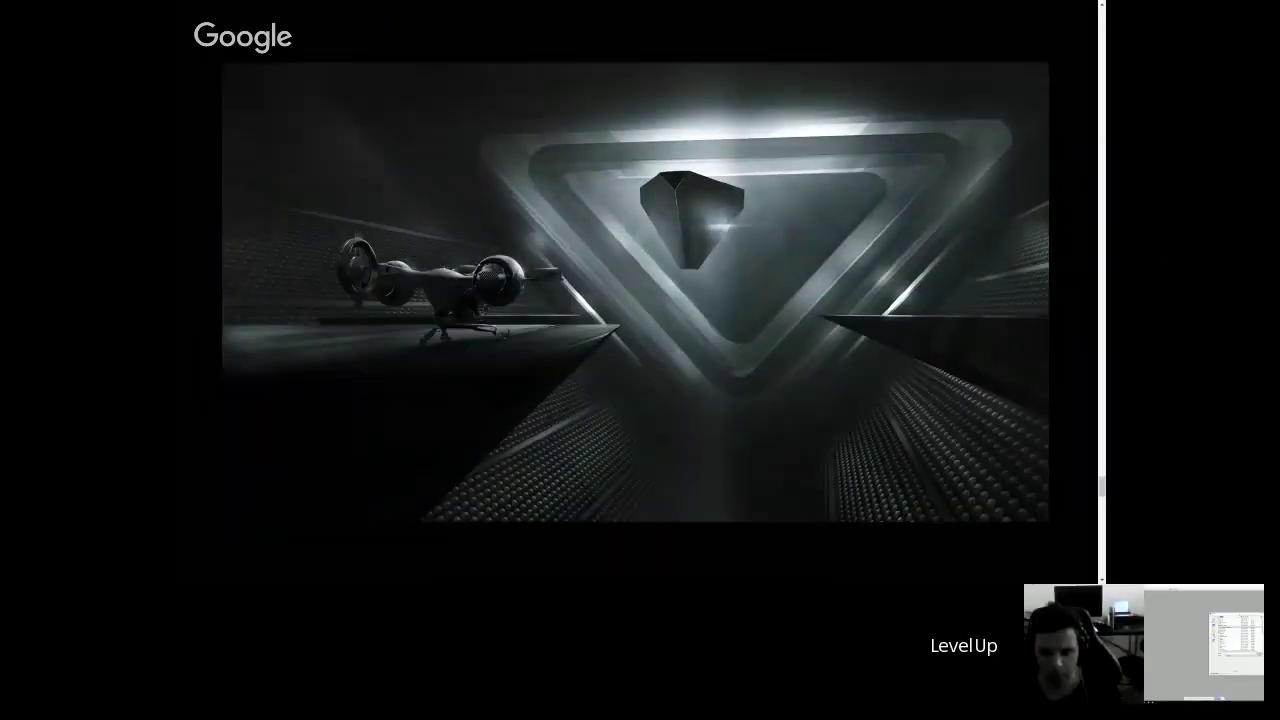
pyautogui.press('Right')
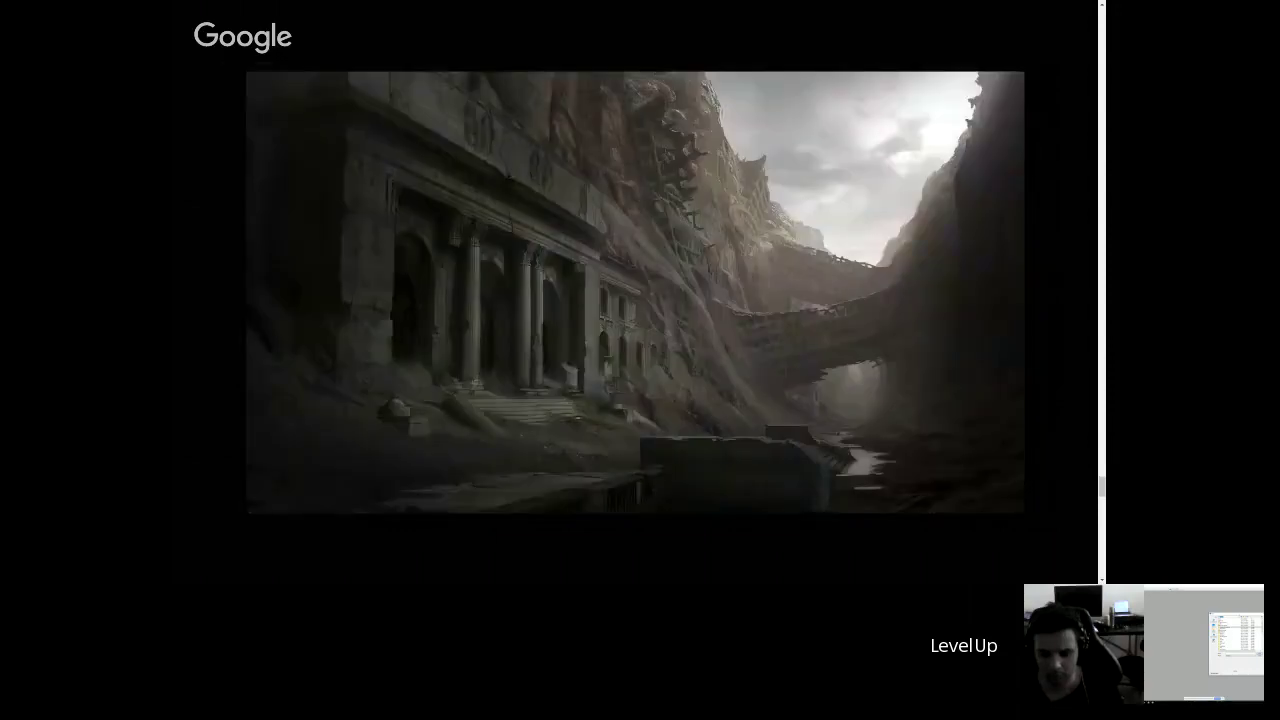
pyautogui.press('Right')
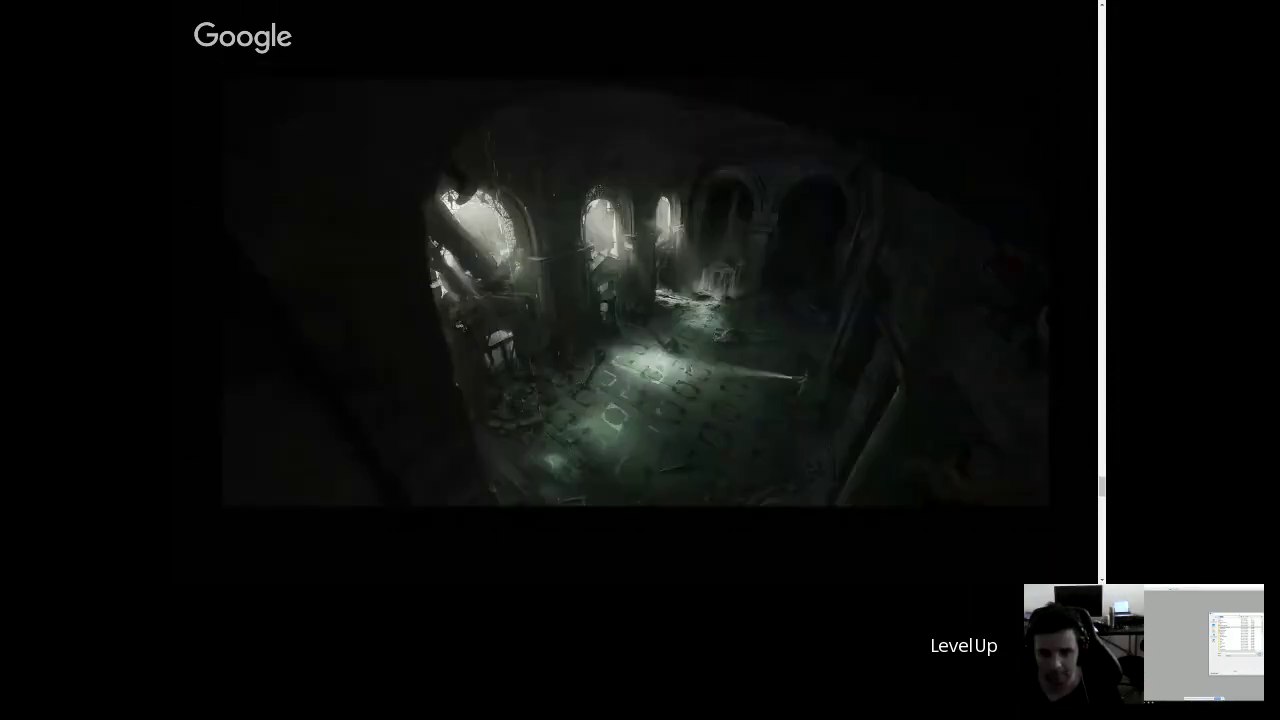
pyautogui.press('Right')
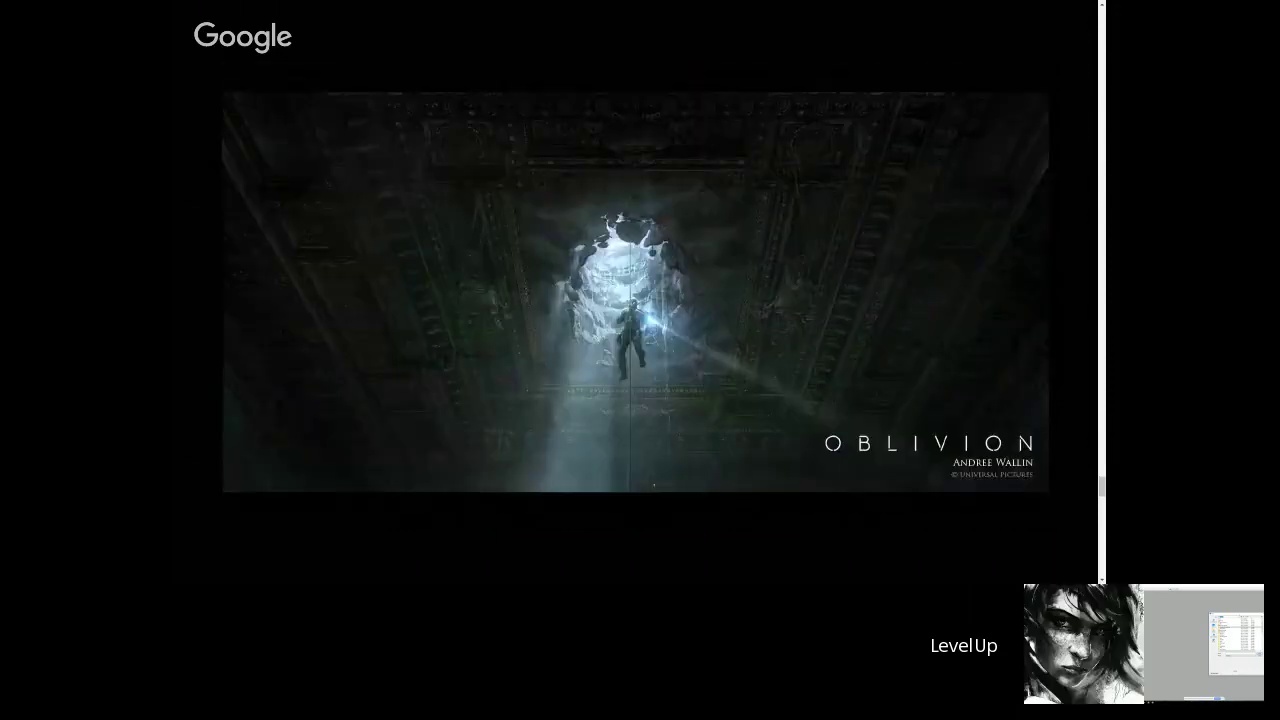
# Examine the enlarged Oblivion paintings of the sky tower by day, night and sunset, the burning wreckage, rocky cliff and underground gathering
pyautogui.press('Right')
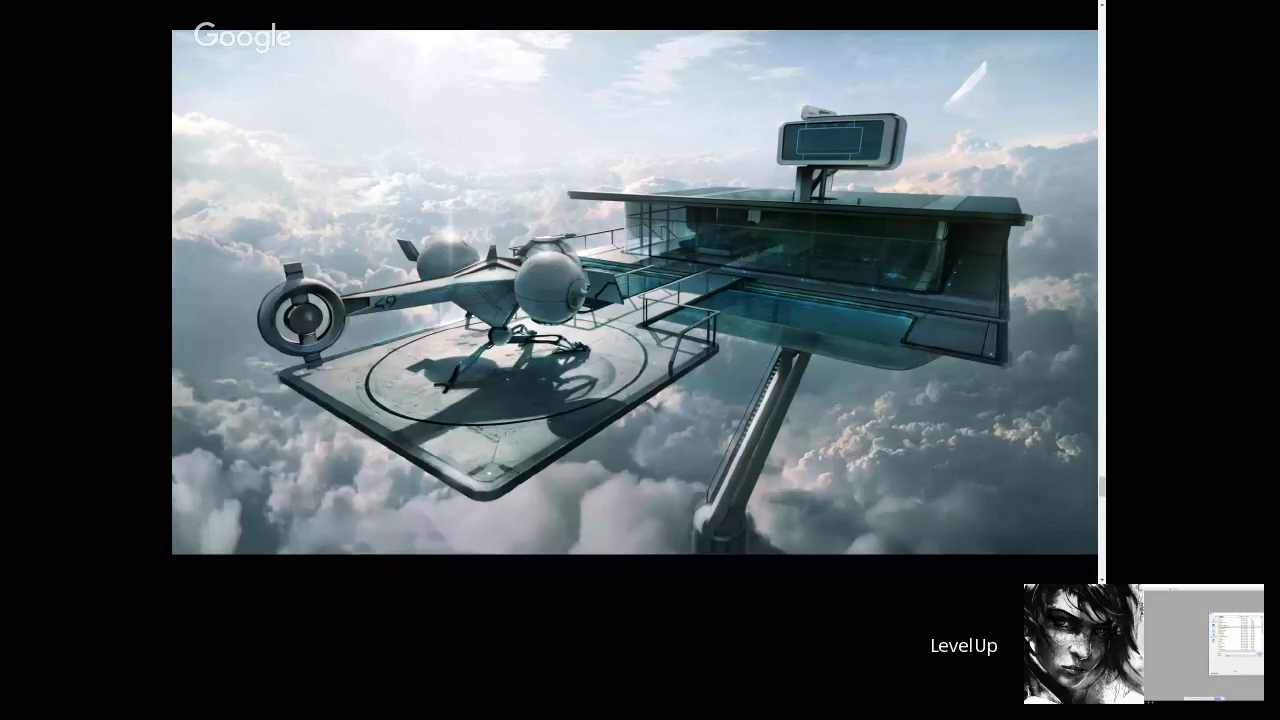
pyautogui.press('Right')
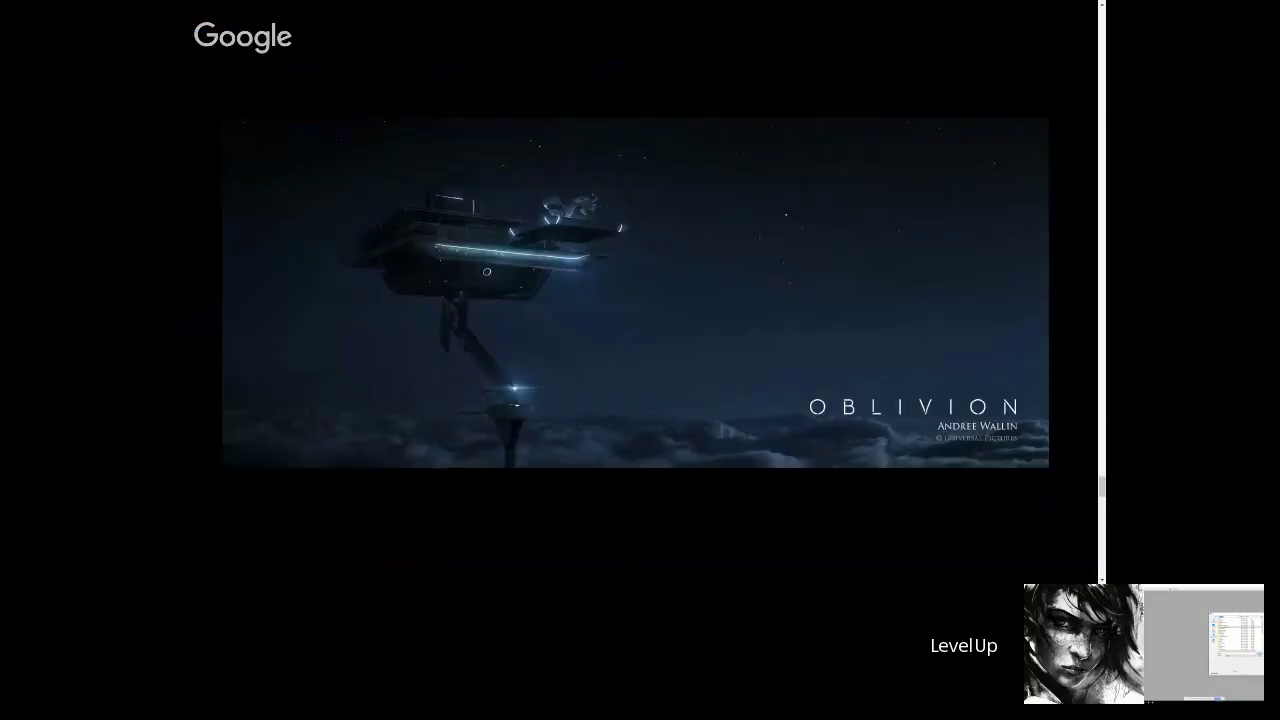
pyautogui.press('Right')
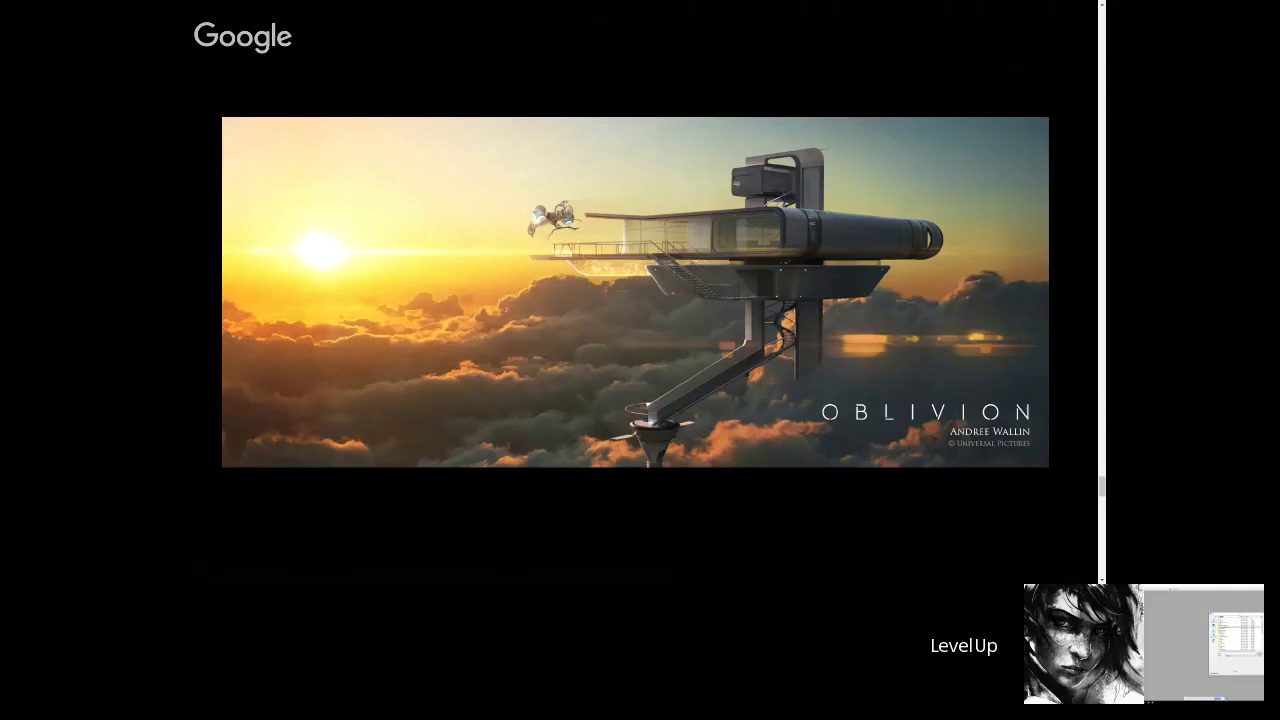
pyautogui.press('Right')
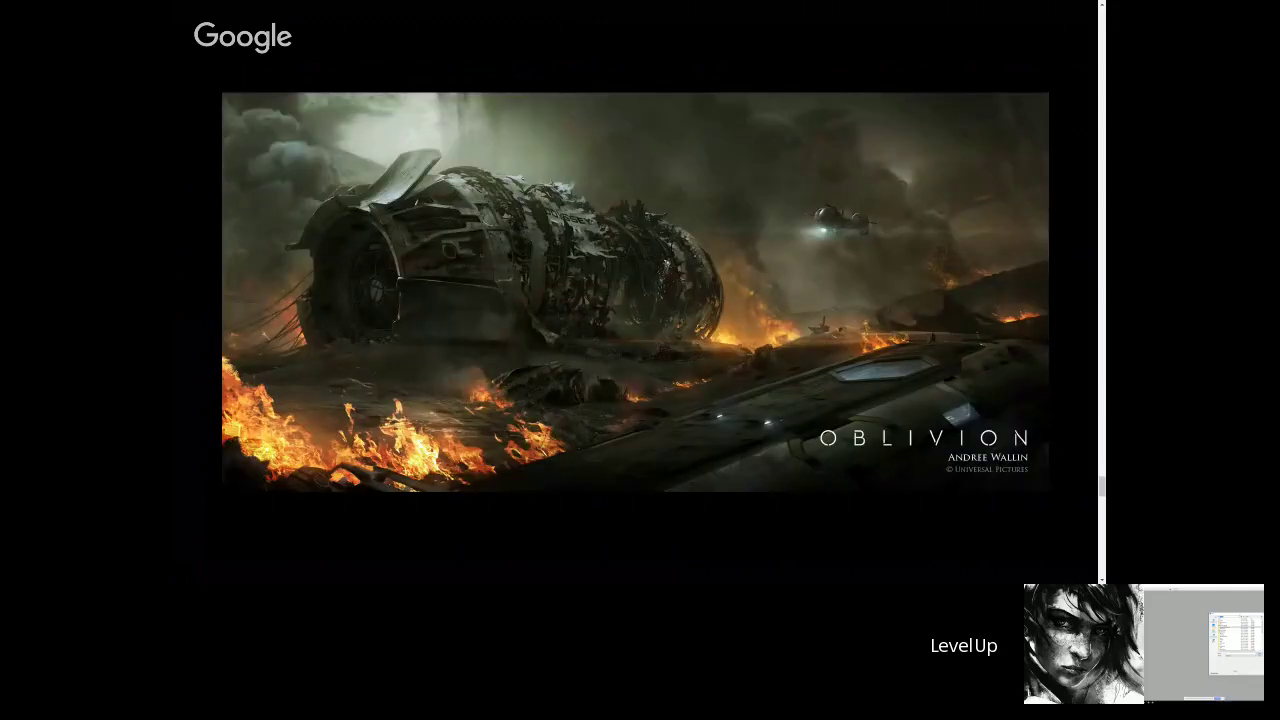
pyautogui.press('Right')
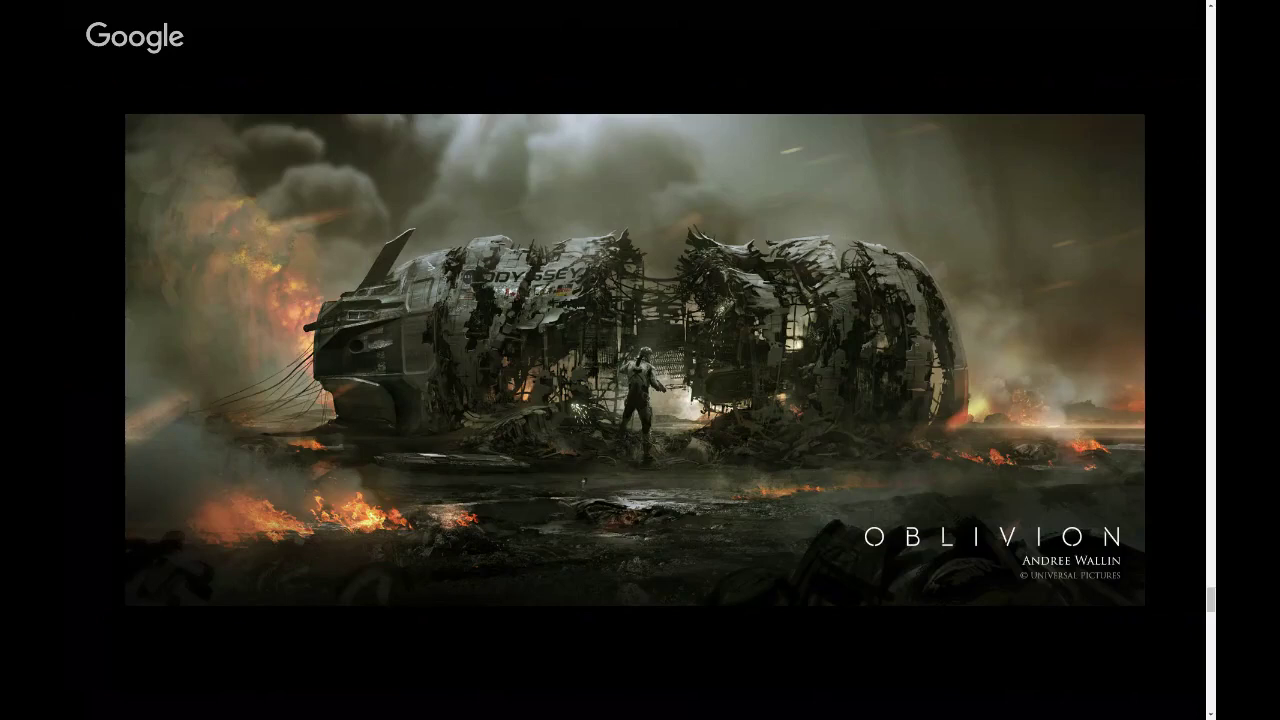
pyautogui.press('Right')
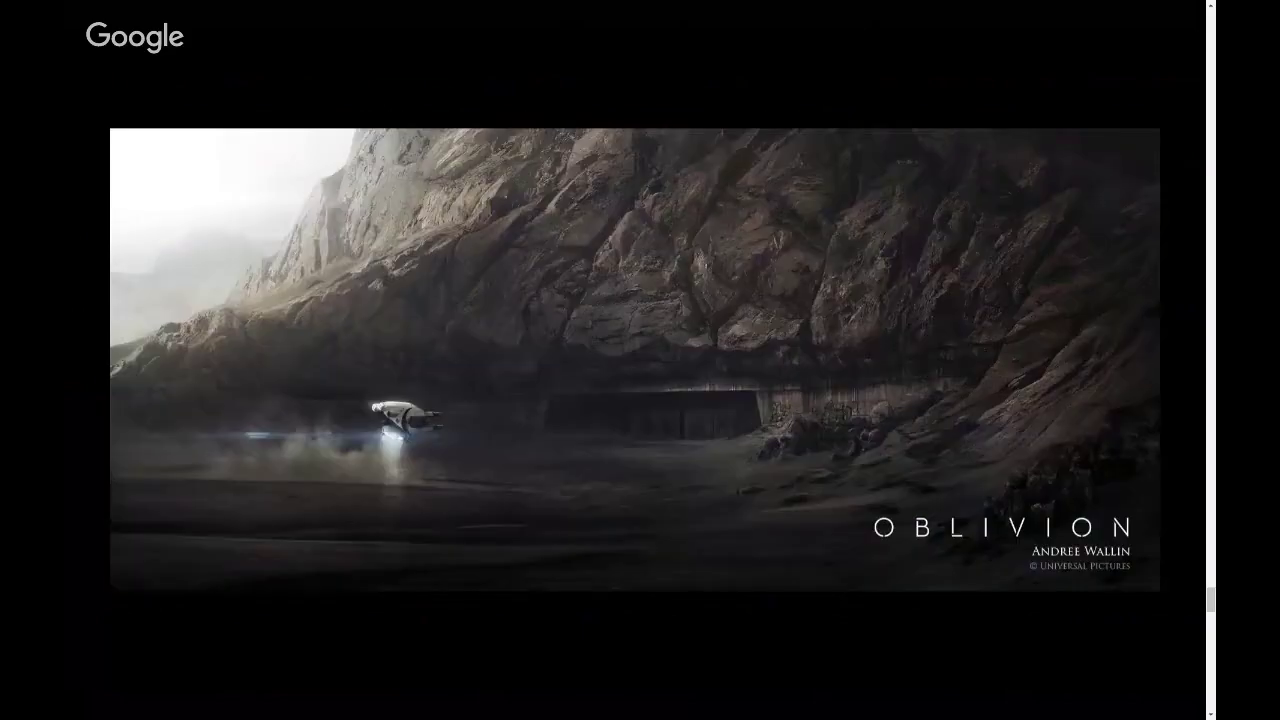
pyautogui.press('Right')
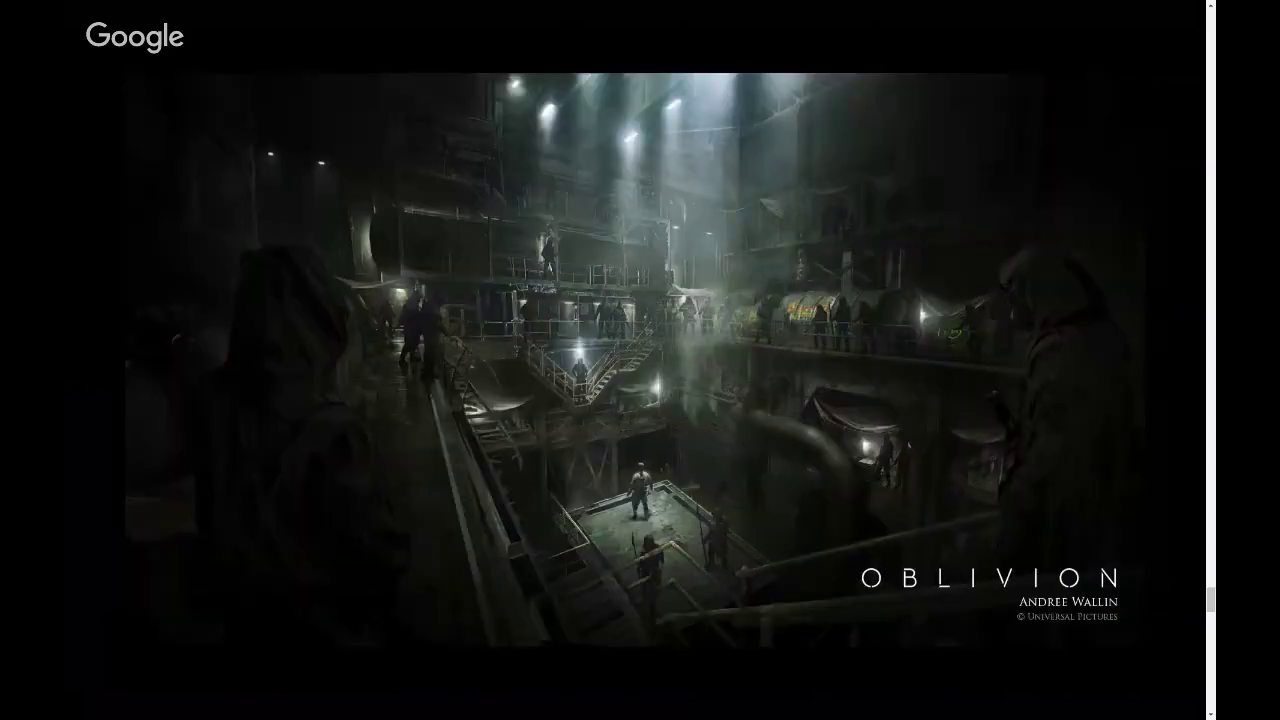
# Review the enlarged Oblivion paintings from the book-lined hall through the ruined stadium and floating rigs to the dark rocky valley
pyautogui.press('Right')
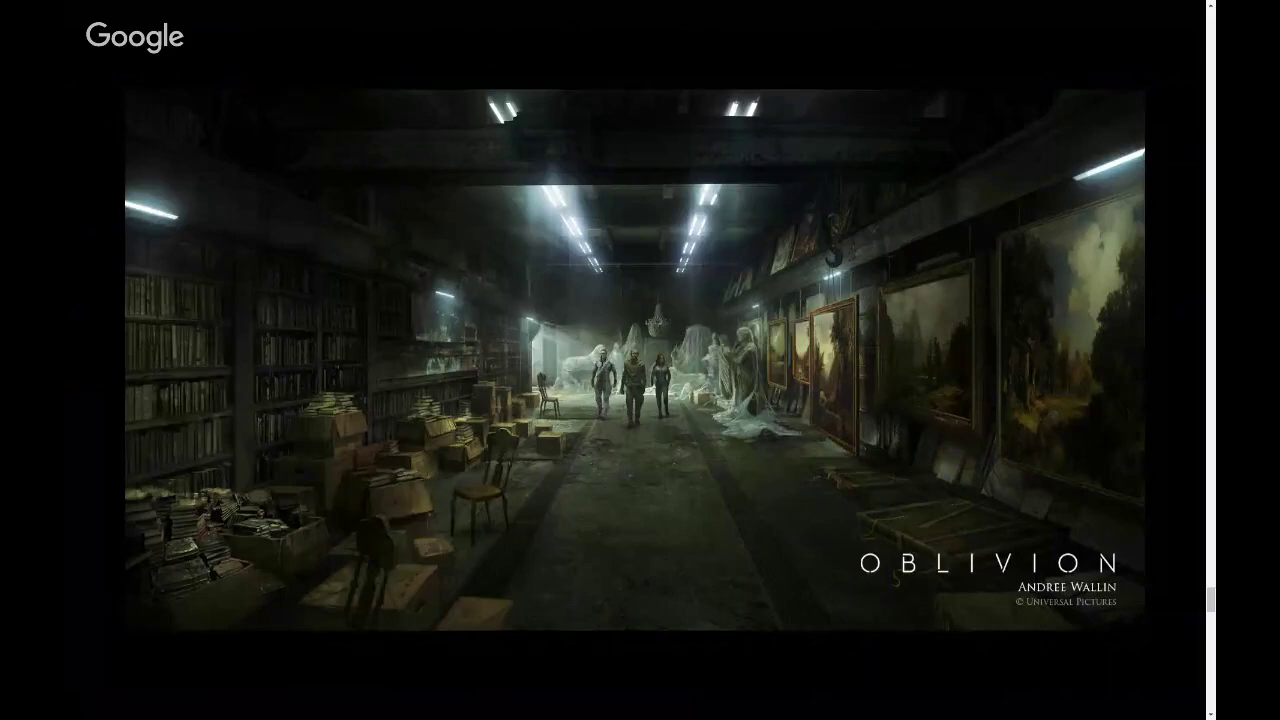
pyautogui.press('Right')
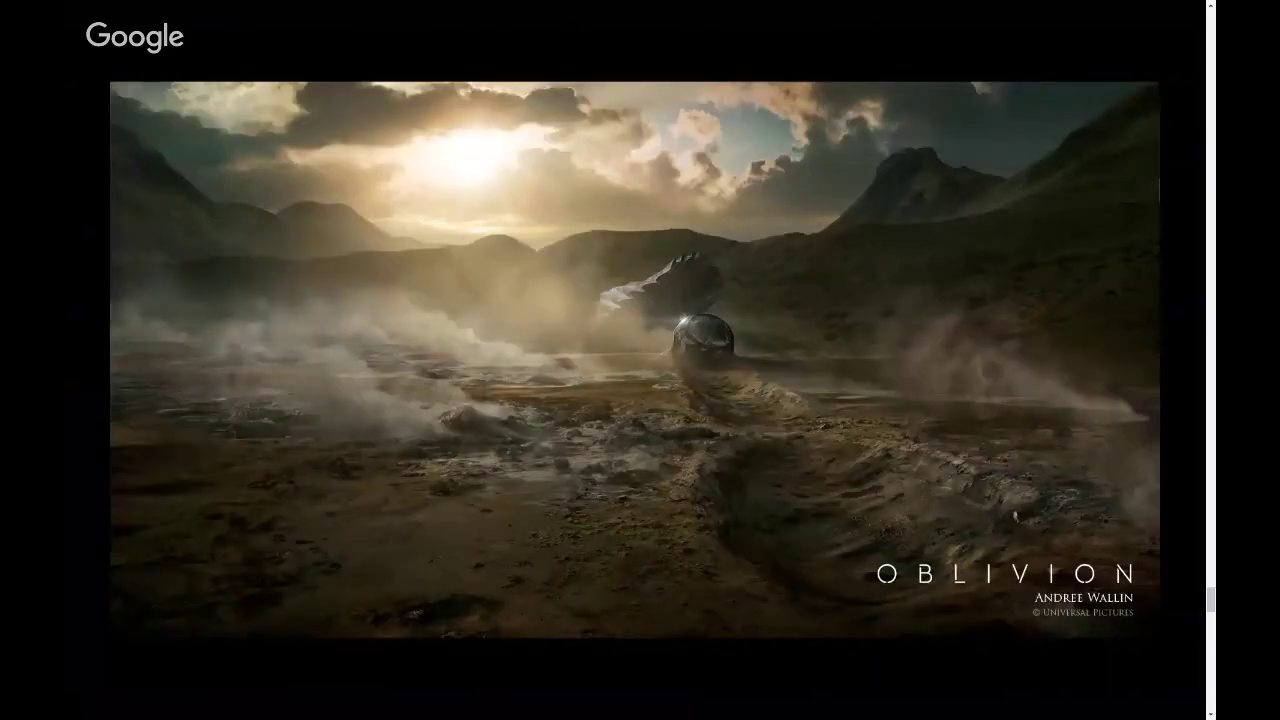
pyautogui.press('Right')
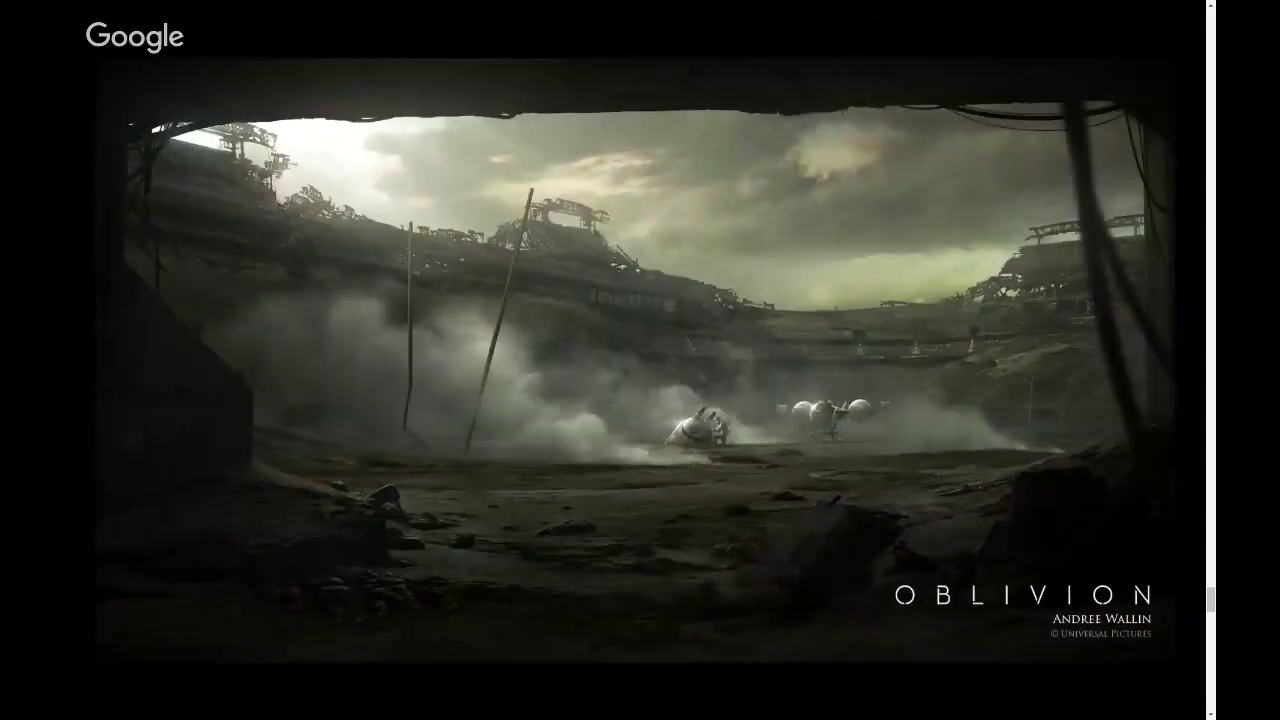
pyautogui.press('Right')
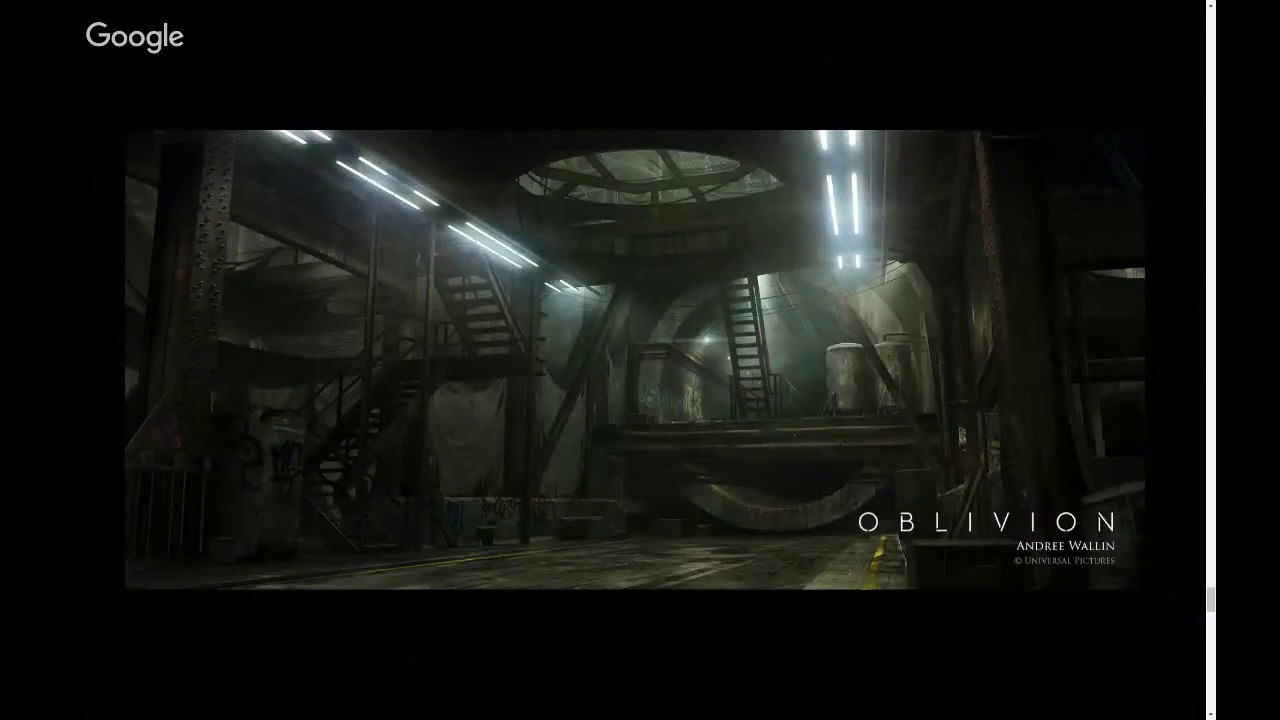
pyautogui.press('Right')
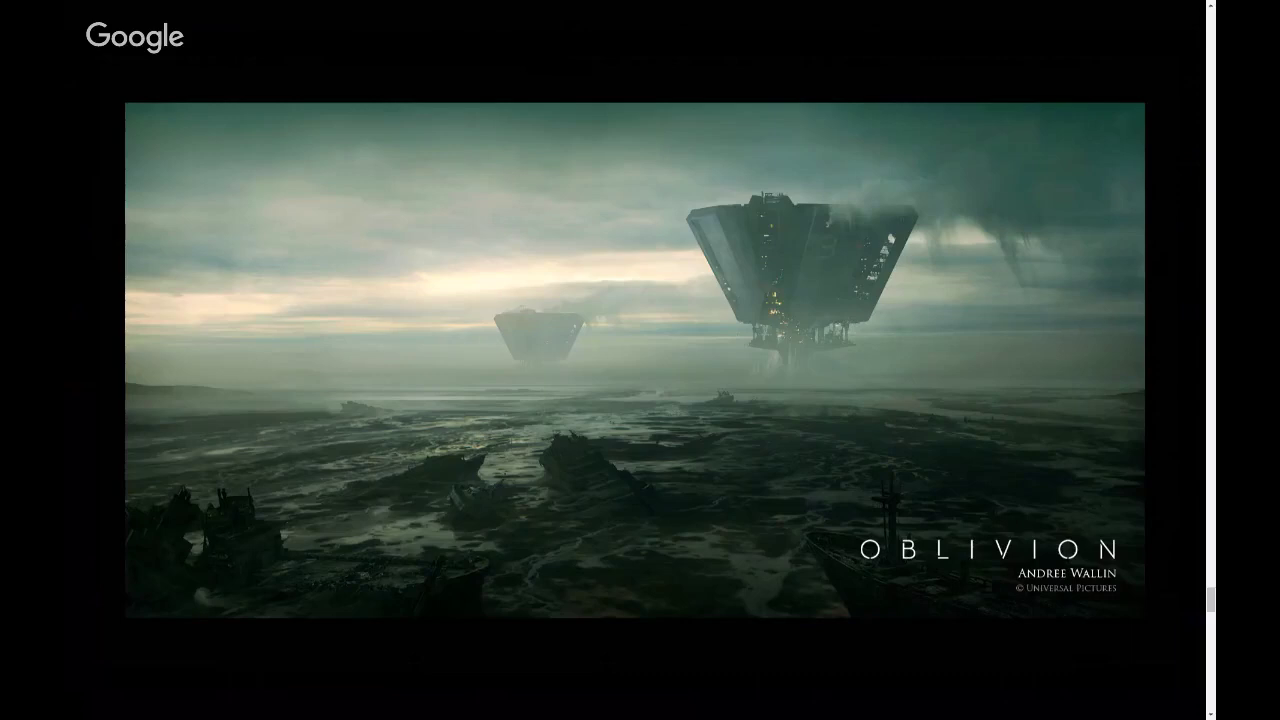
pyautogui.press('Right')
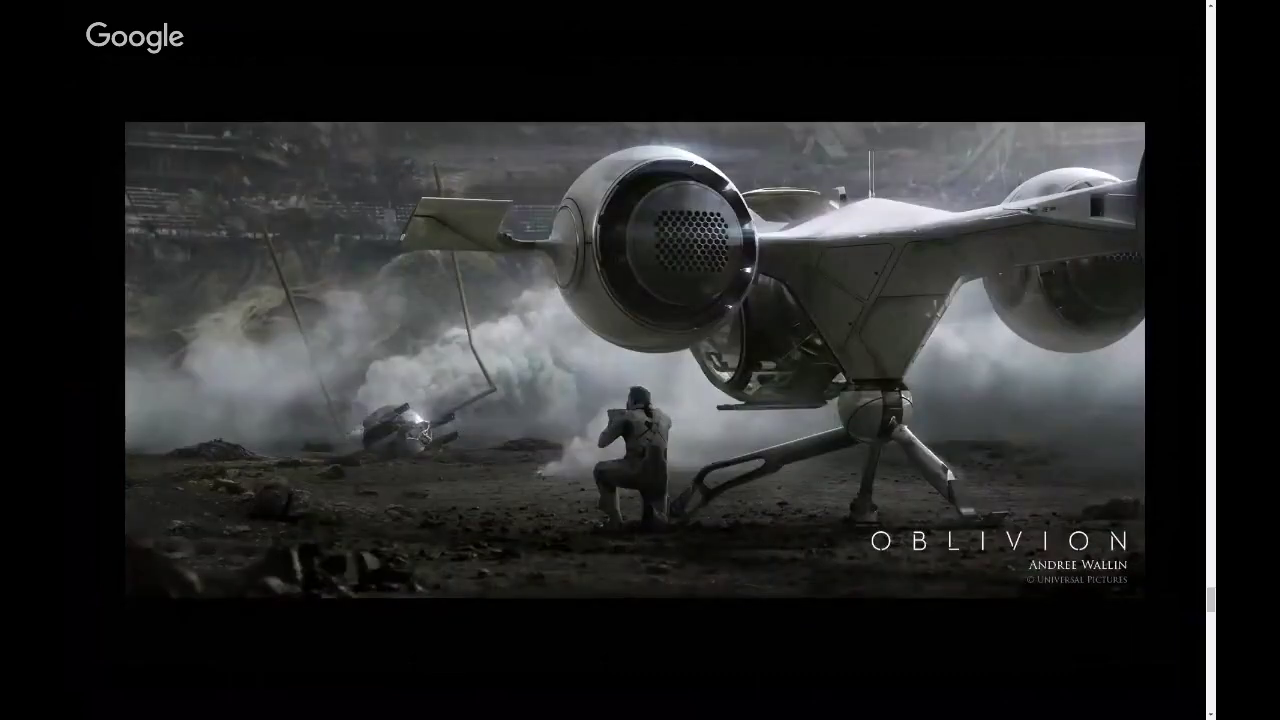
pyautogui.press('Right')
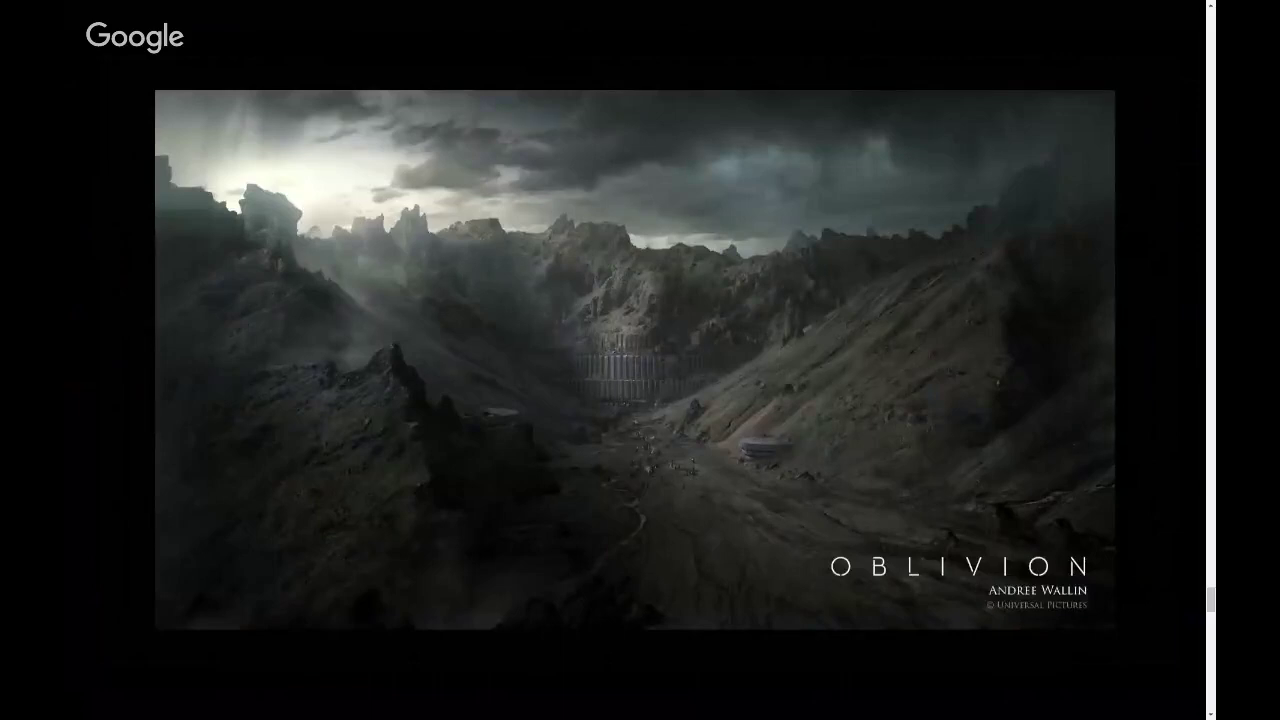
# Examine the enlarged Oblivion images from the sunset sky tower through the ruined valley and dark hall to the Comic-Con artwork and waterfall poster
pyautogui.press('Right')
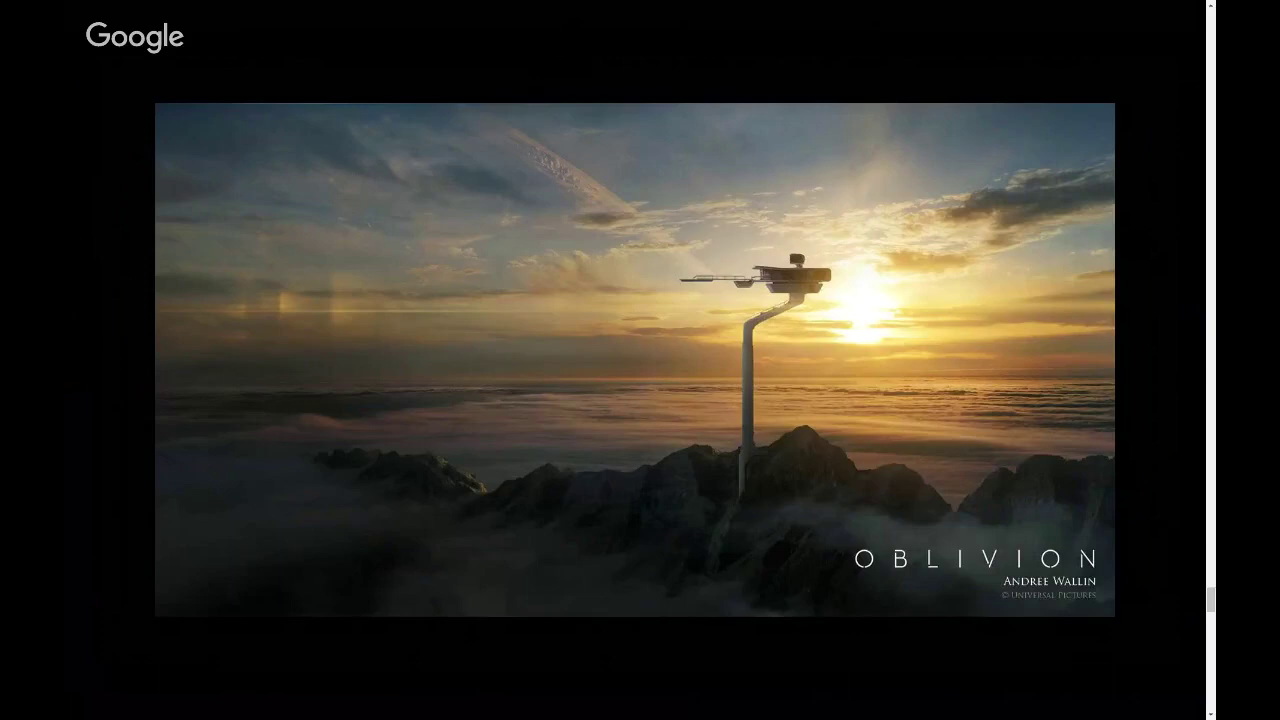
pyautogui.press('Right')
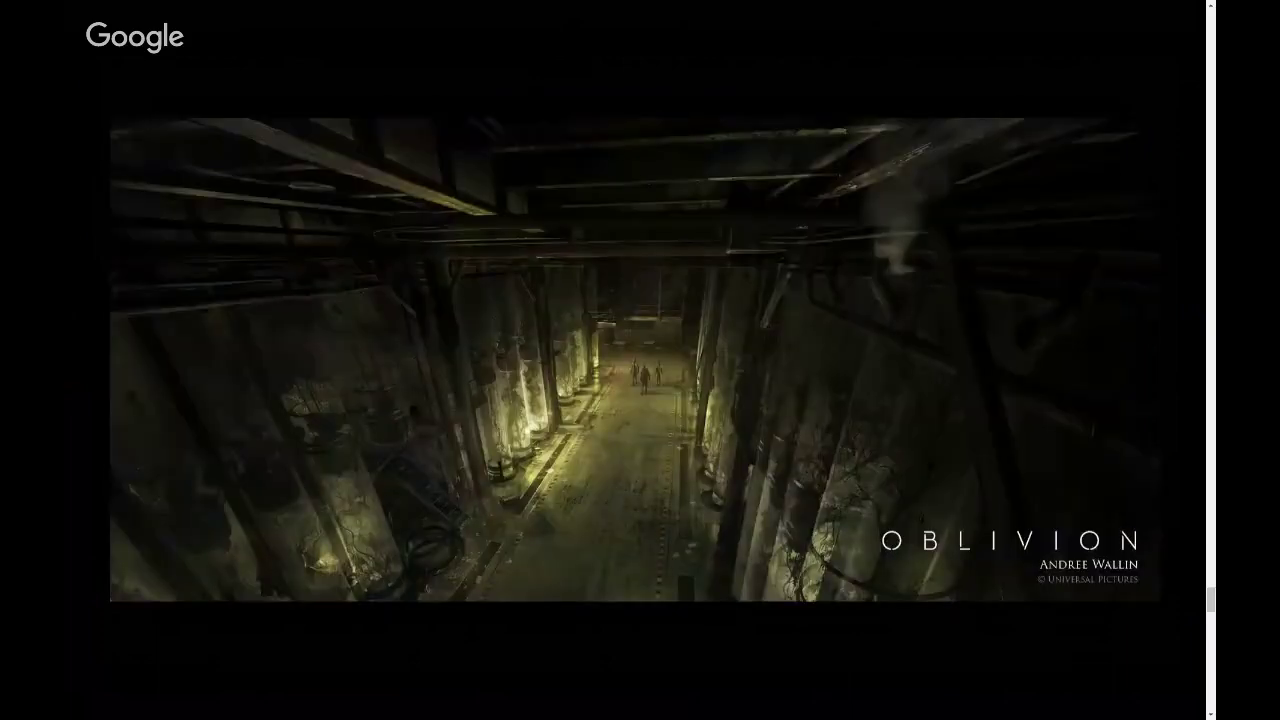
pyautogui.press('Right')
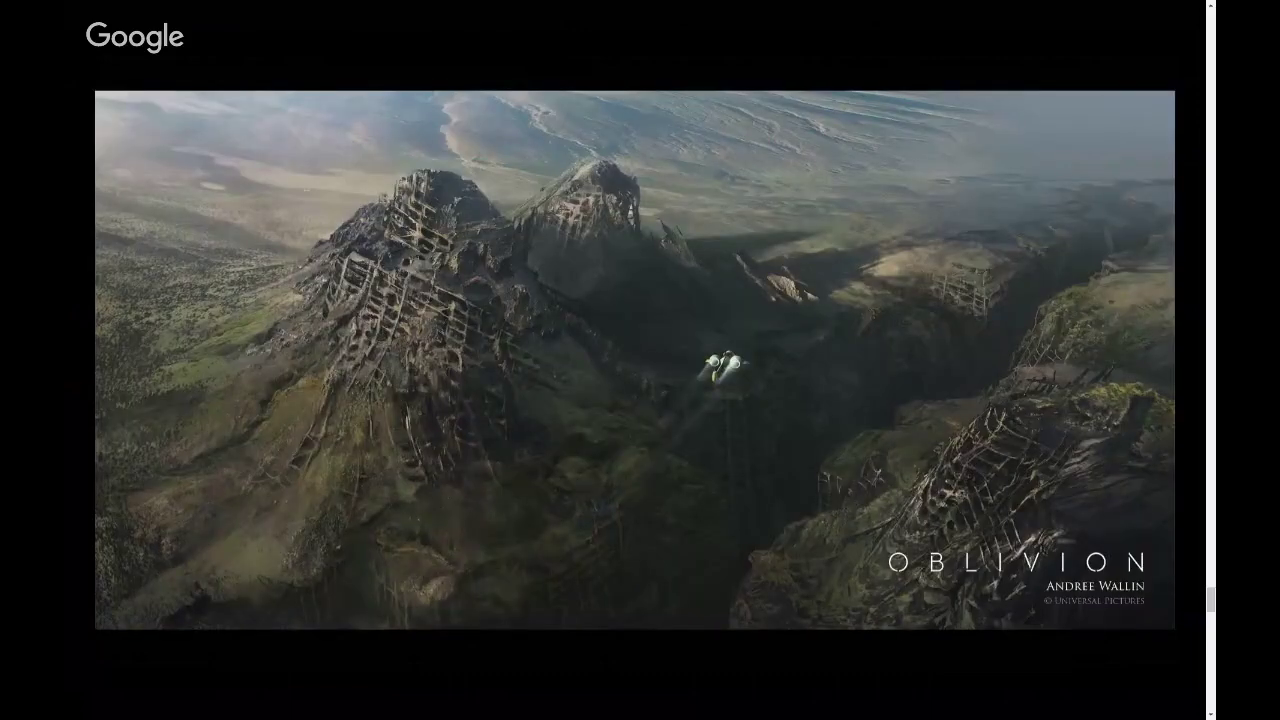
pyautogui.press('Right')
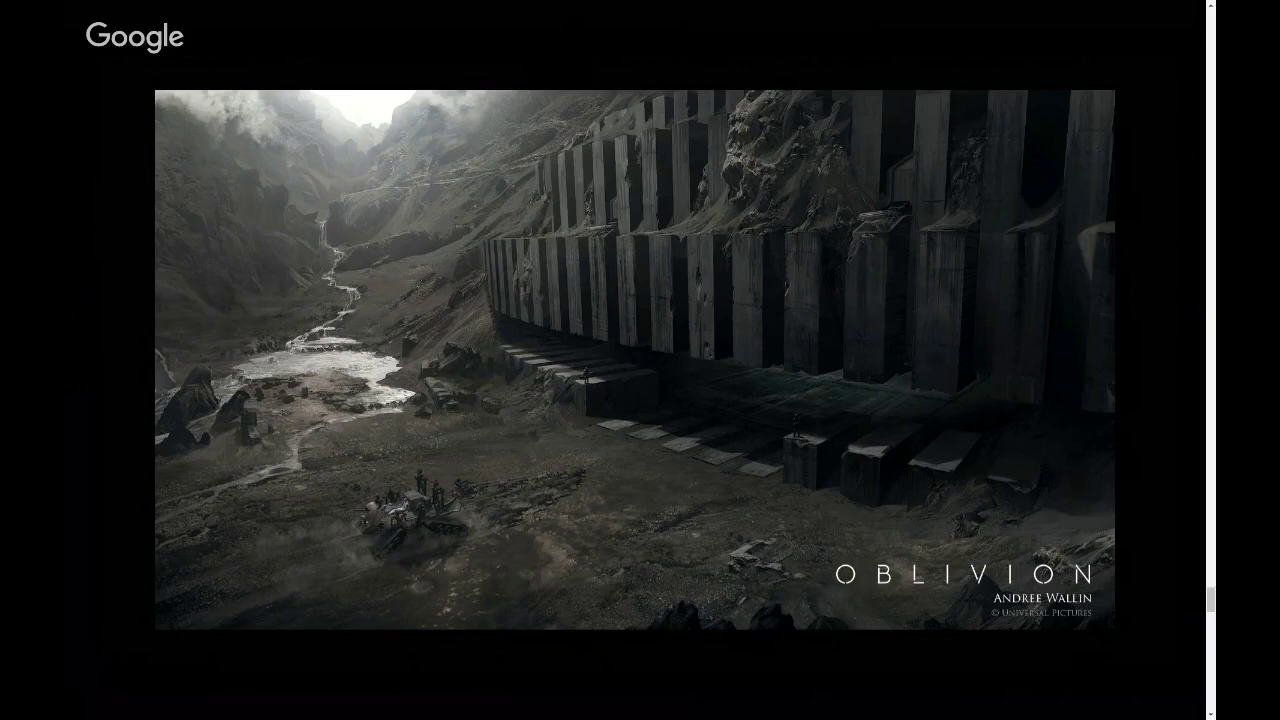
pyautogui.press('Right')
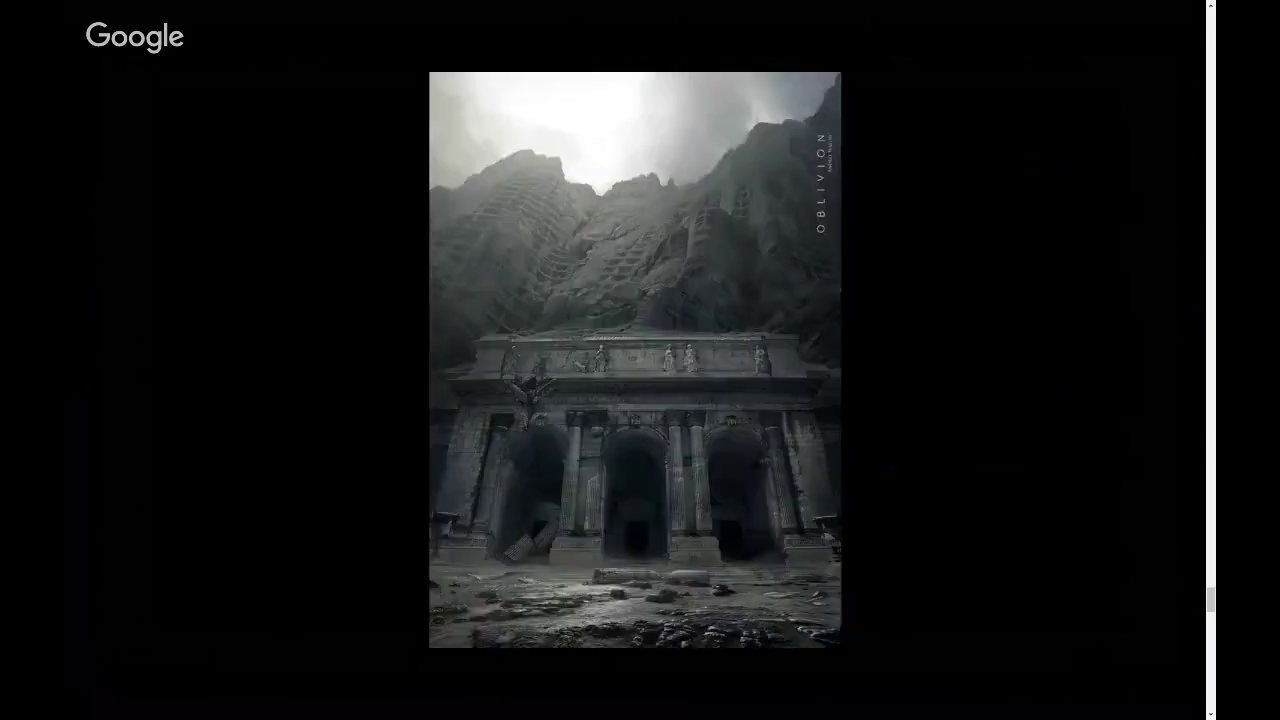
pyautogui.press('Right')
pyautogui.press('Right')
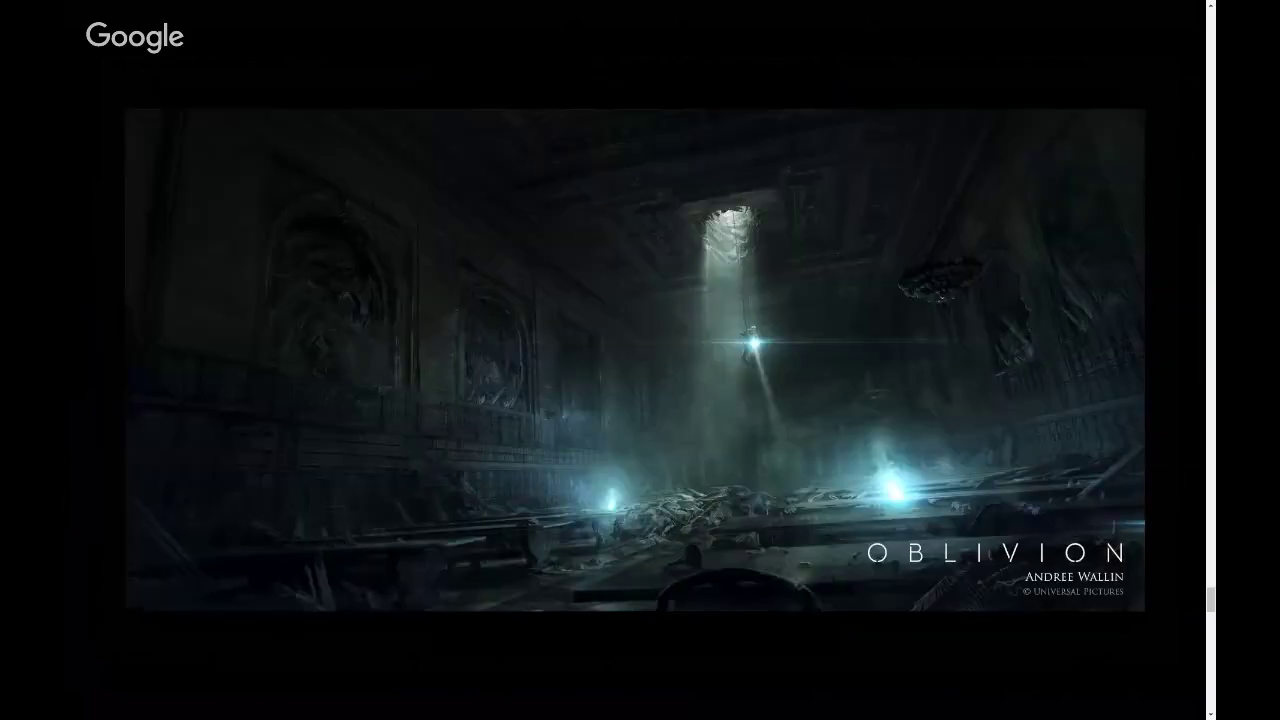
pyautogui.press('Right')
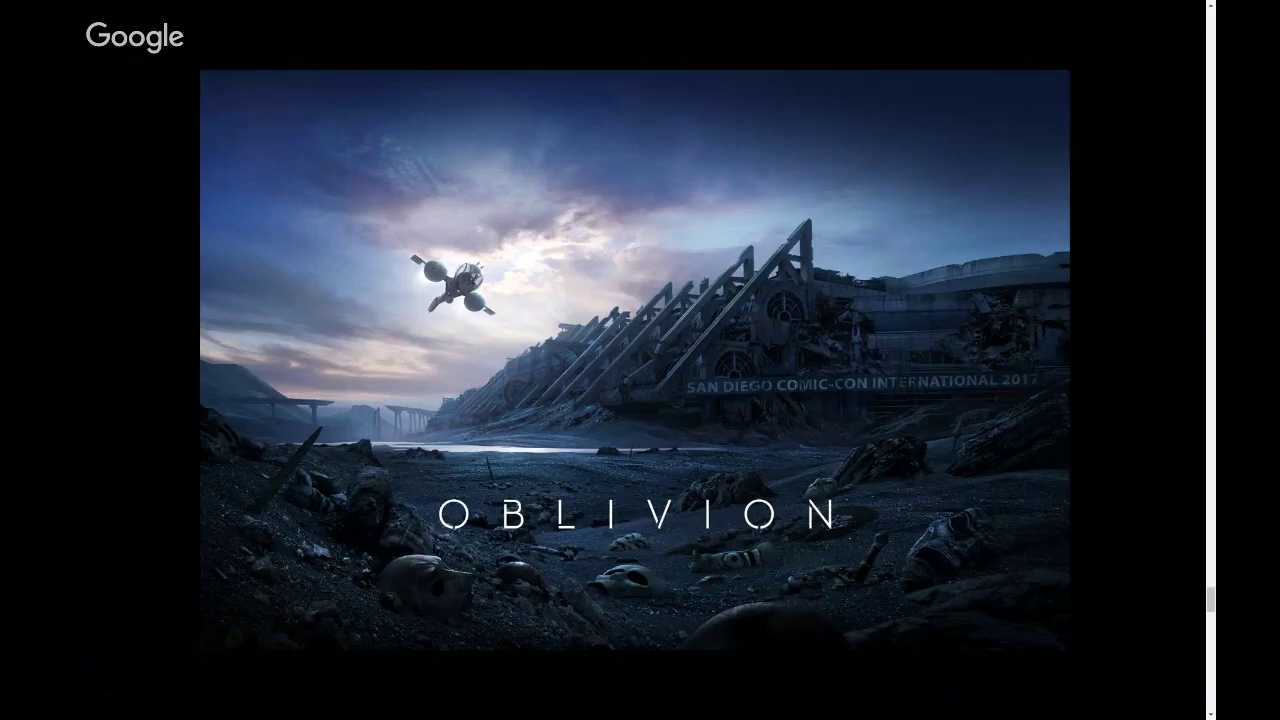
pyautogui.press('Right')
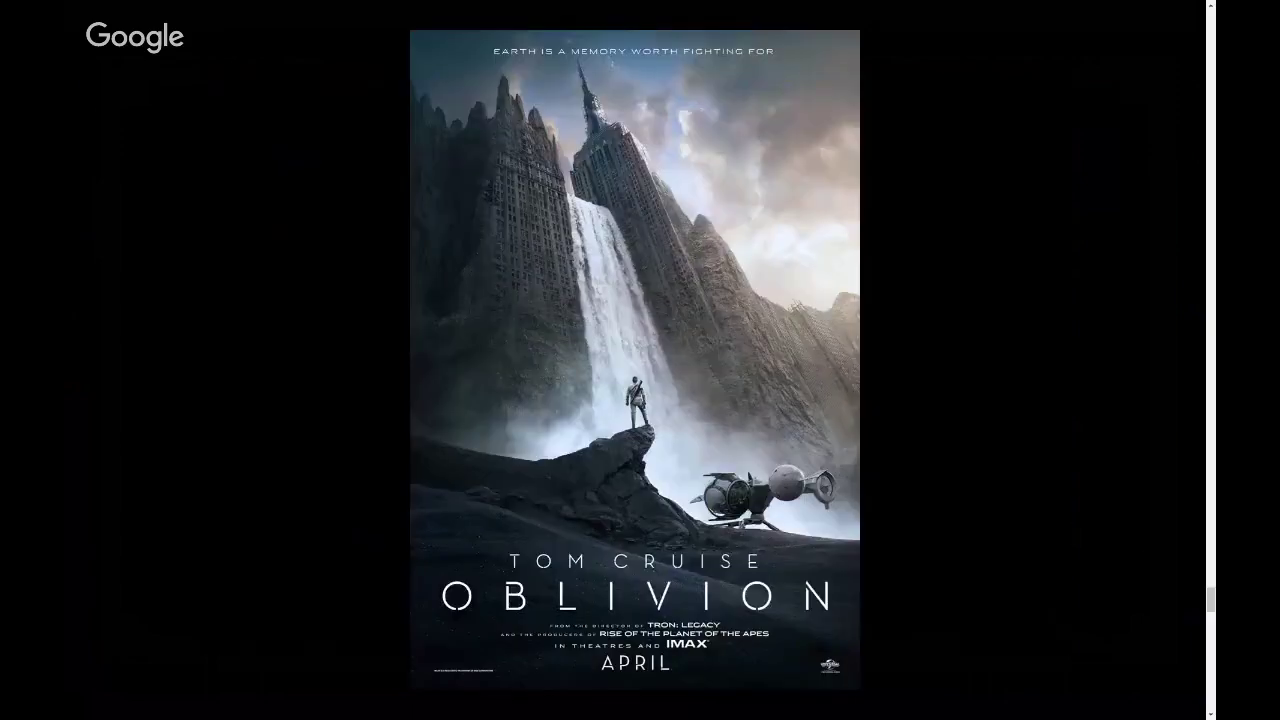
# Close the enlarged poster and return to the first painting at the start of the Oblivion gallery
pyautogui.moveTo(828, 46)
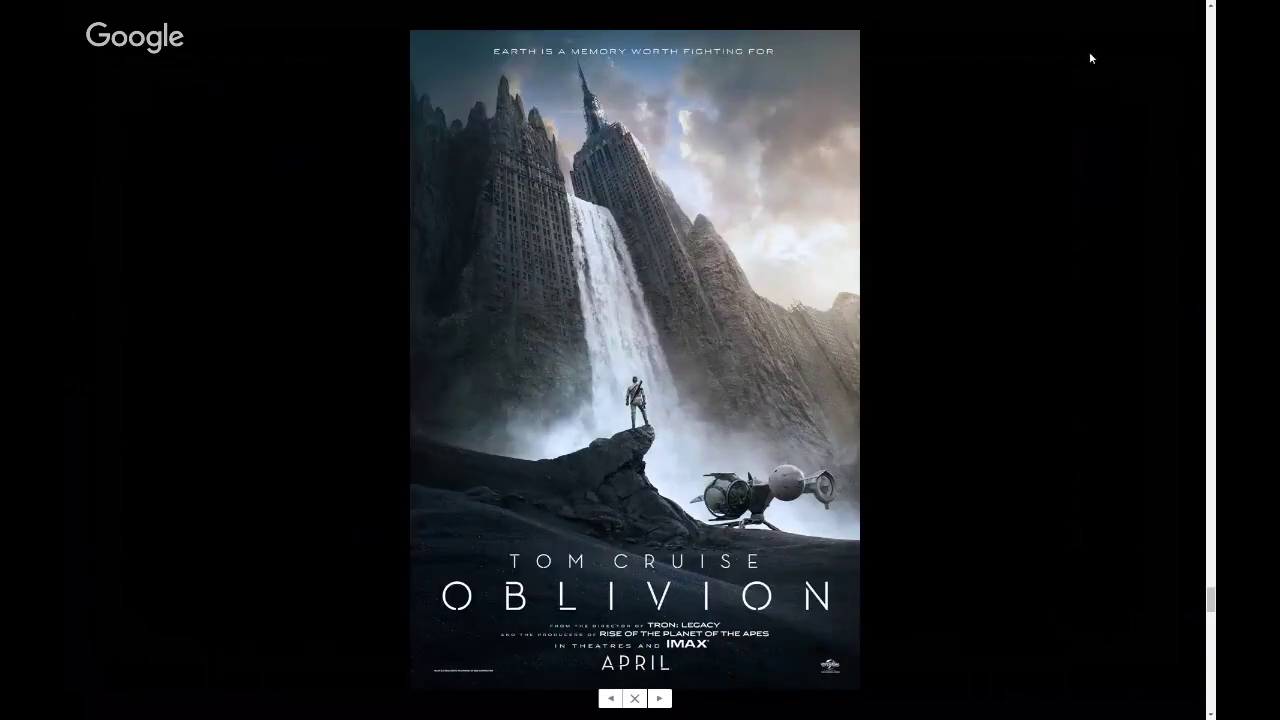
pyautogui.click(634, 698)
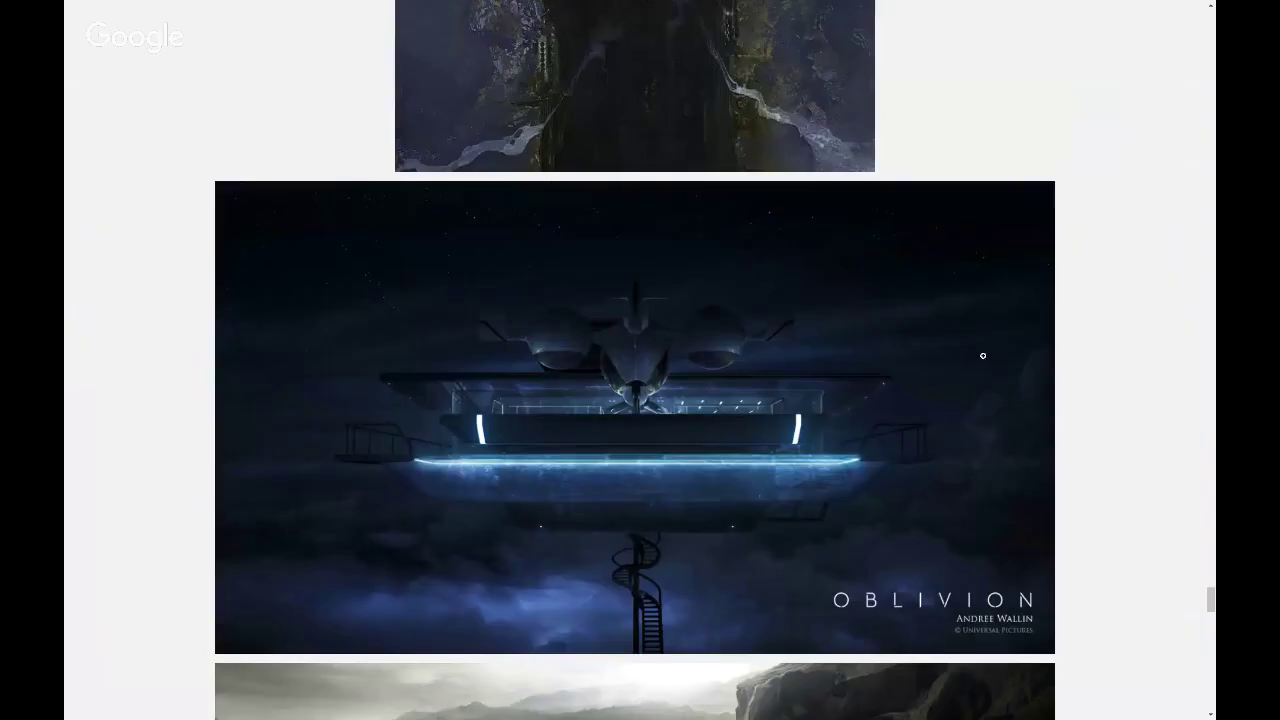
pyautogui.scroll(-1, 1210, 600)
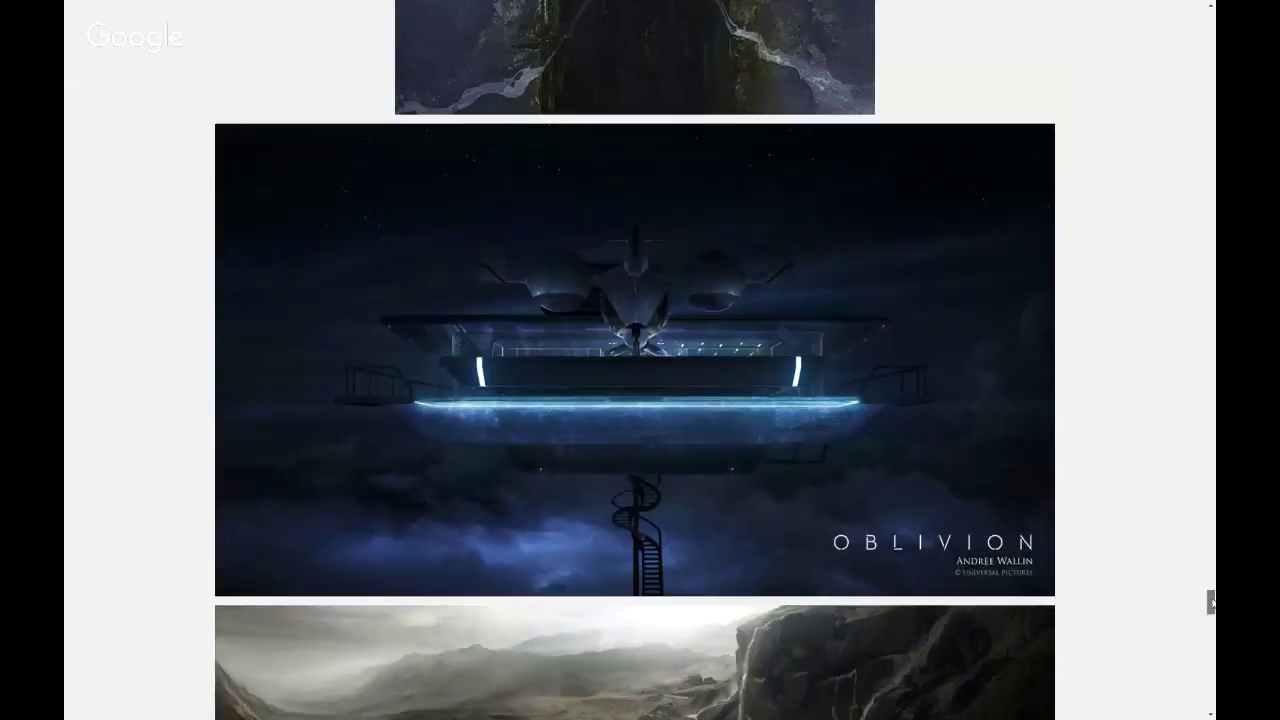
pyautogui.moveTo(1210, 600); pyautogui.dragTo(1192, 74)
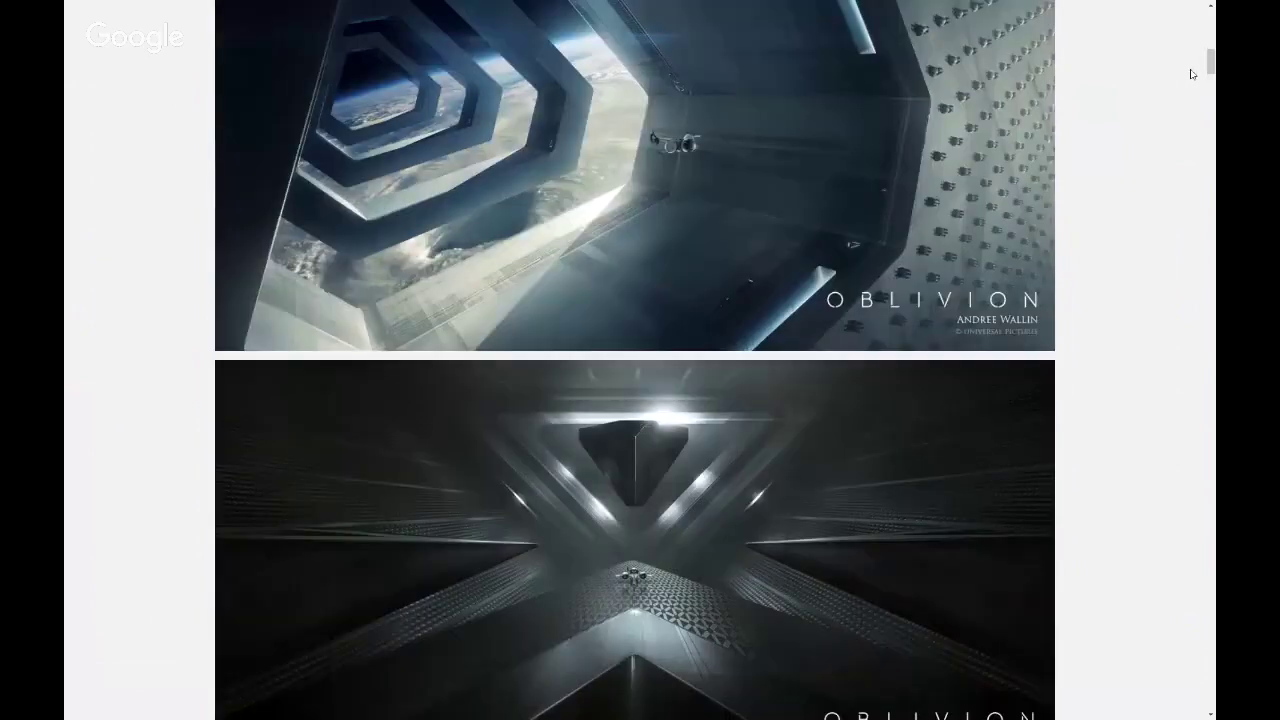
pyautogui.scroll(5, 1134, 188)
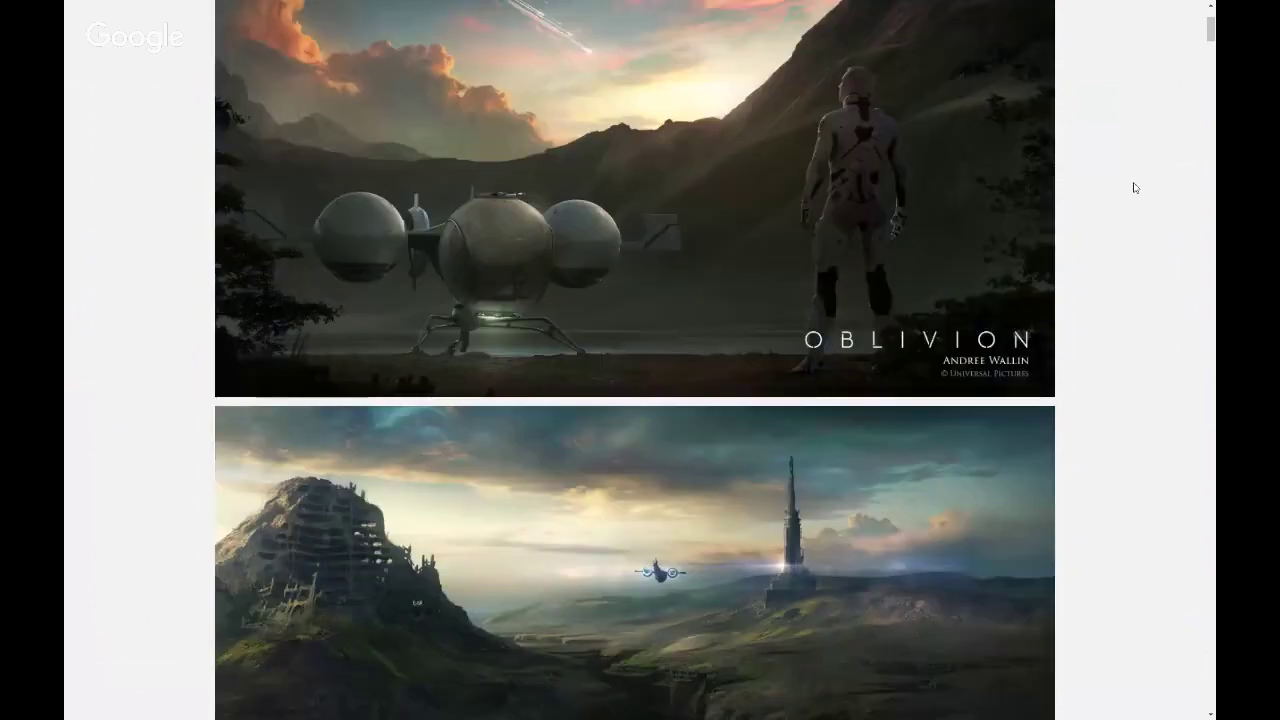
pyautogui.scroll(3, 1134, 188)
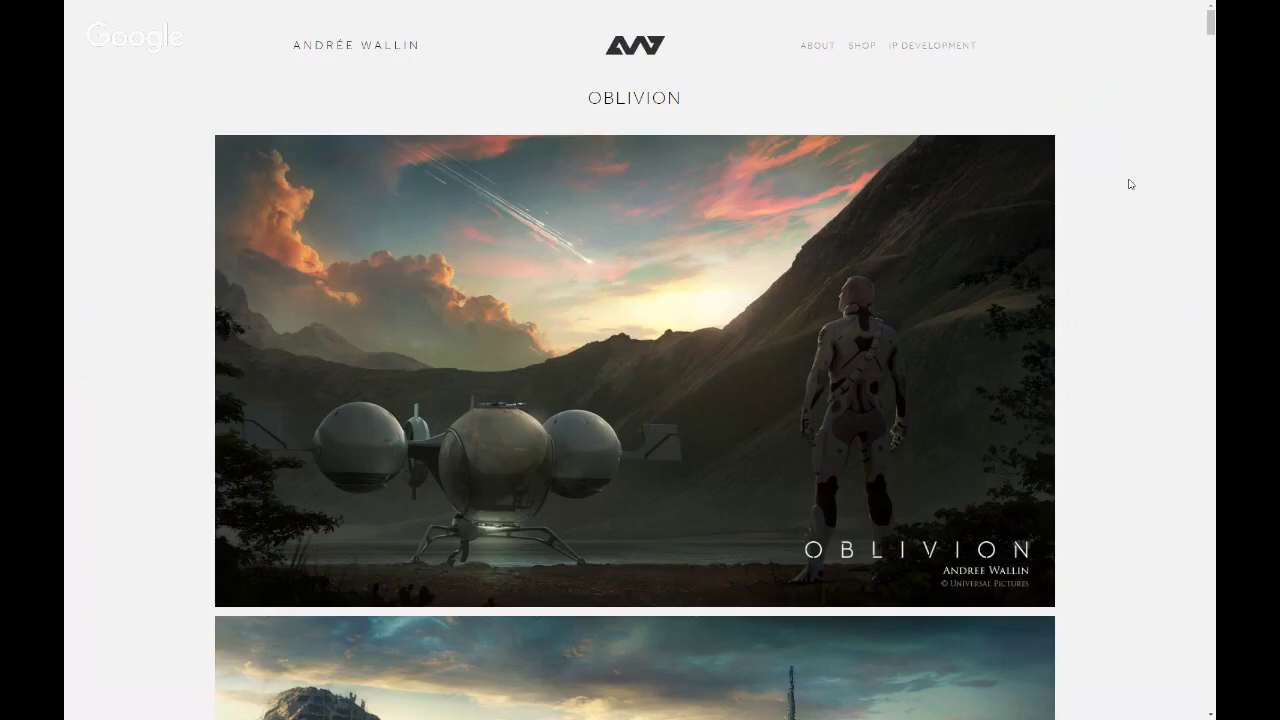
# Review the gallery paintings from the ruined mountain and spire through the station interiors and library facade to the figure on a rope
pyautogui.scroll(-1, 1097, 266)
pyautogui.scroll(-4, 1071, 288)
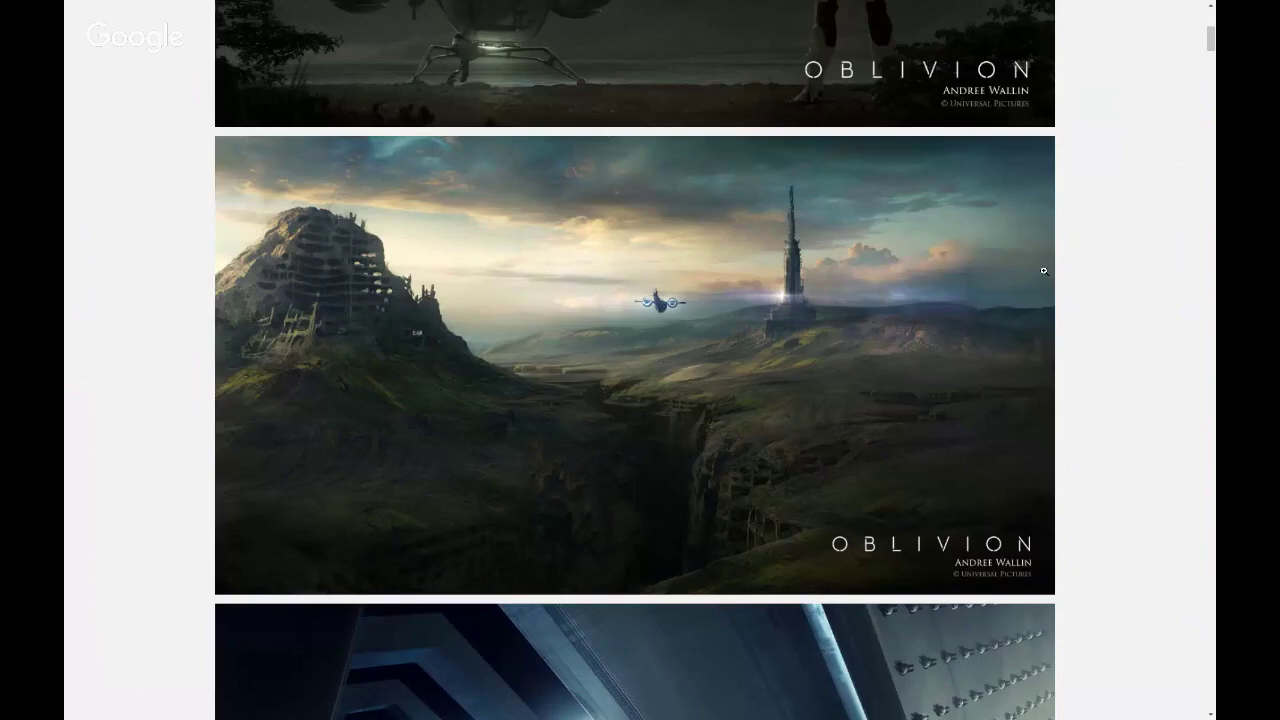
pyautogui.scroll(-2, 1044, 270)
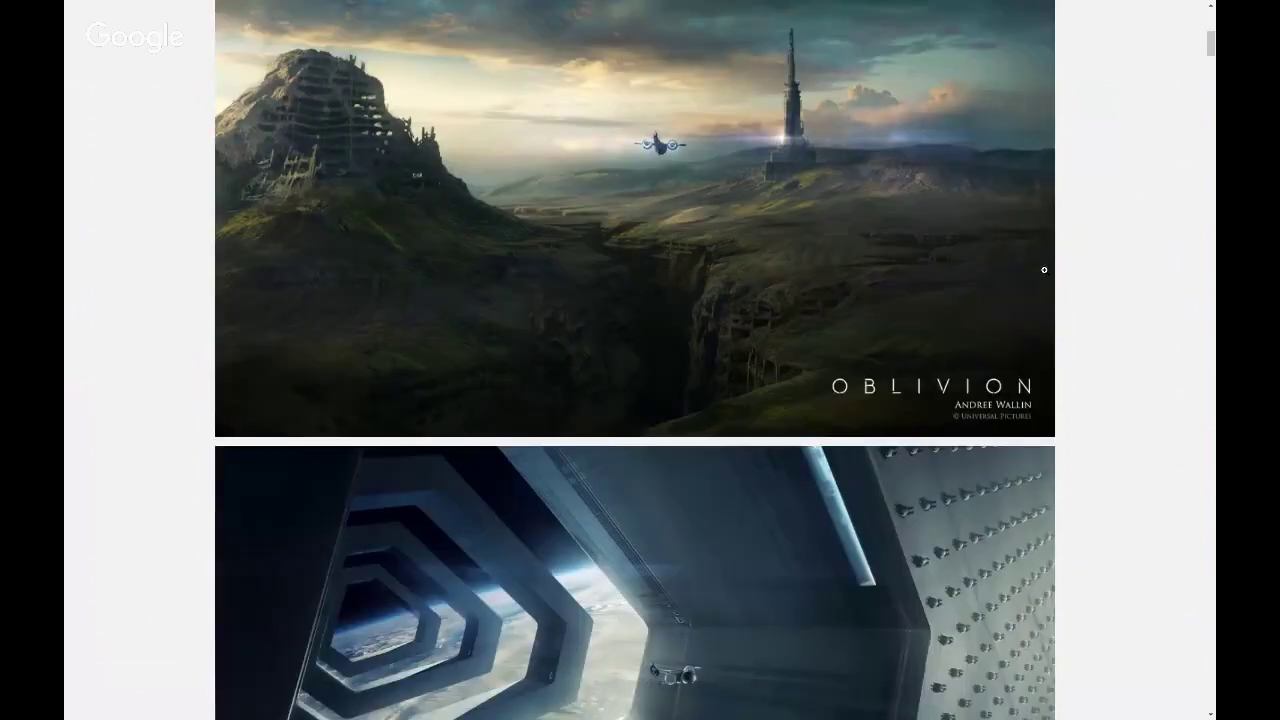
pyautogui.scroll(1, 1044, 270)
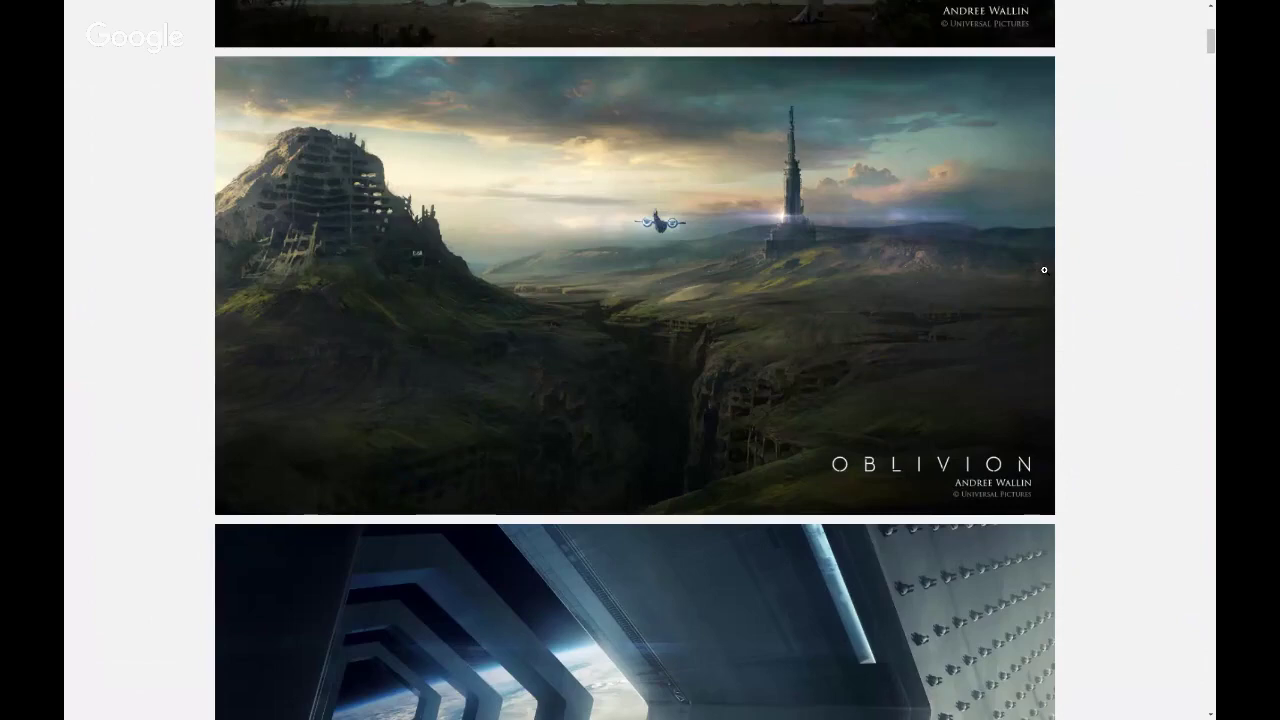
pyautogui.scroll(-4, 1044, 270)
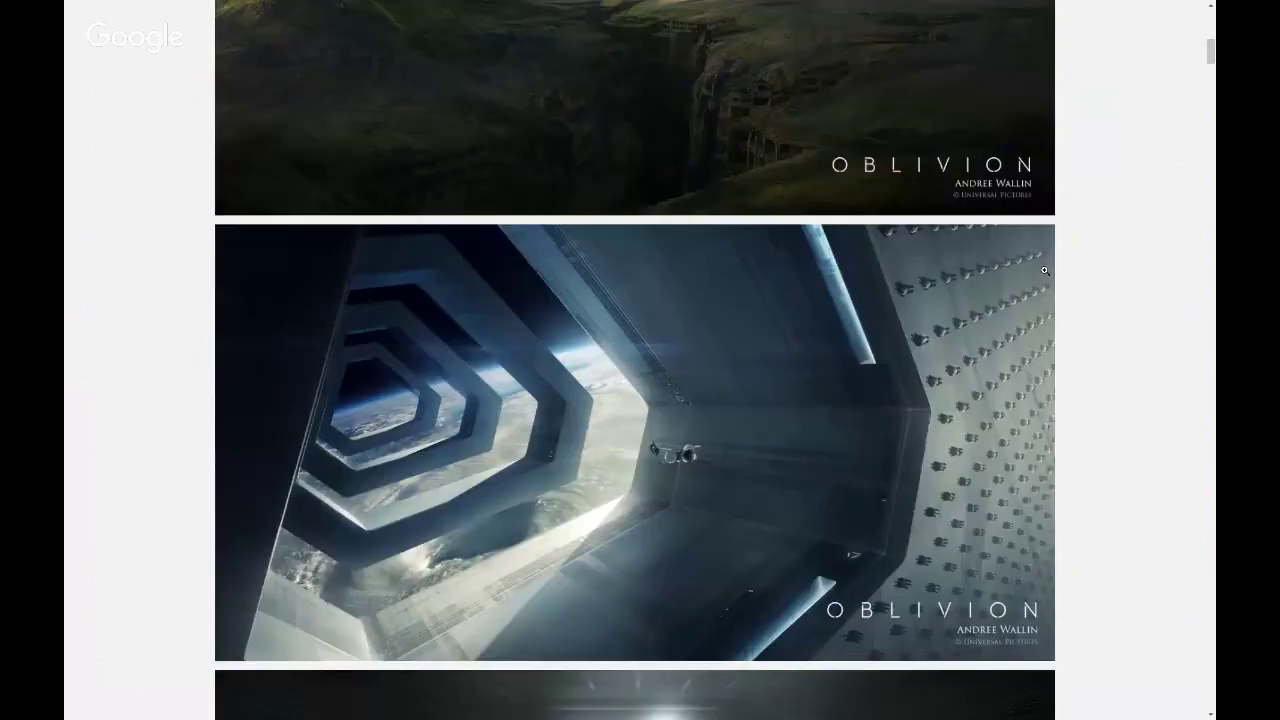
pyautogui.scroll(-8, 1044, 270)
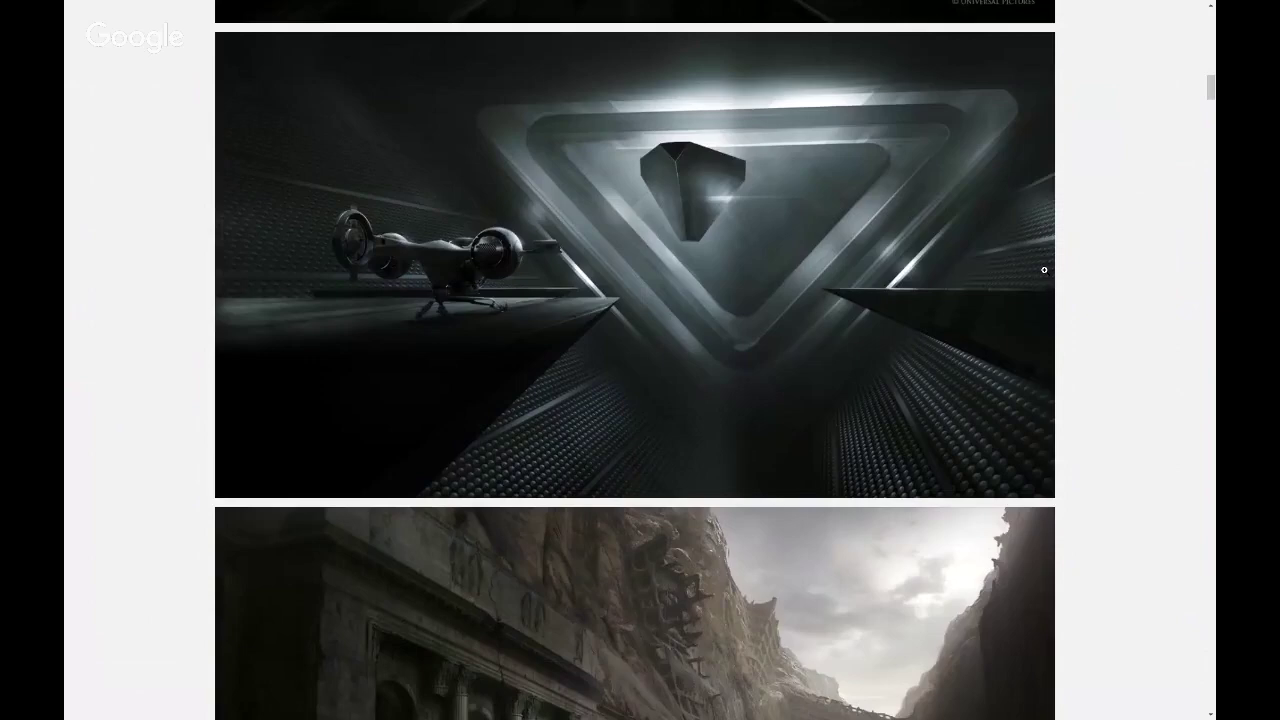
pyautogui.scroll(-4, 1044, 270)
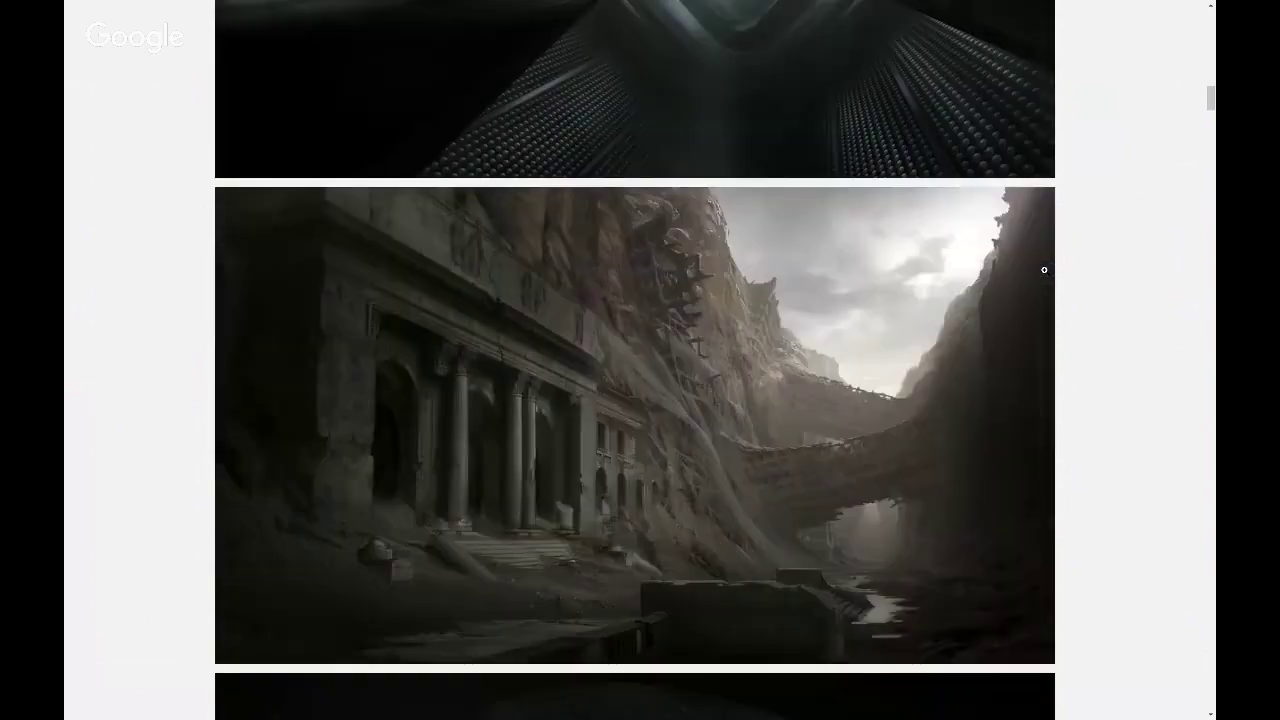
pyautogui.scroll(-13, 1044, 270)
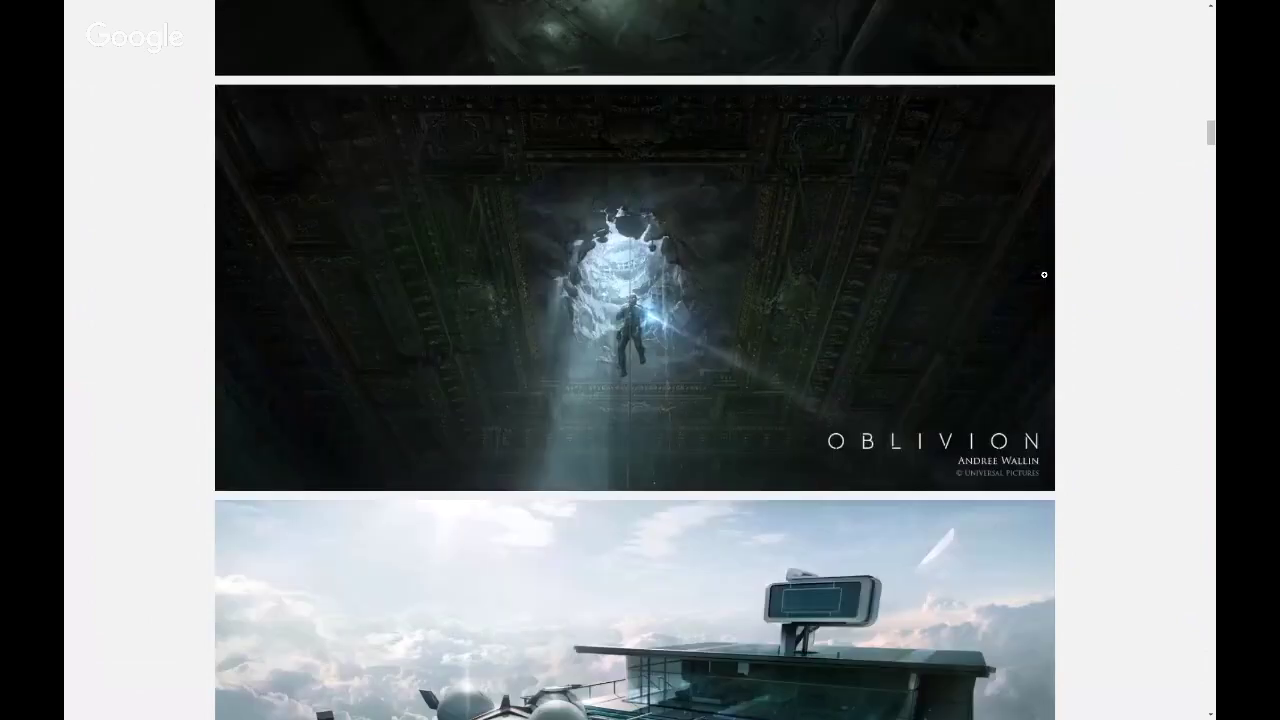
# Review the gallery paintings from the night and sunset sky towers through the crashed wreckage and underground gathering to the ruined stadium
pyautogui.scroll(-8, 1044, 274)
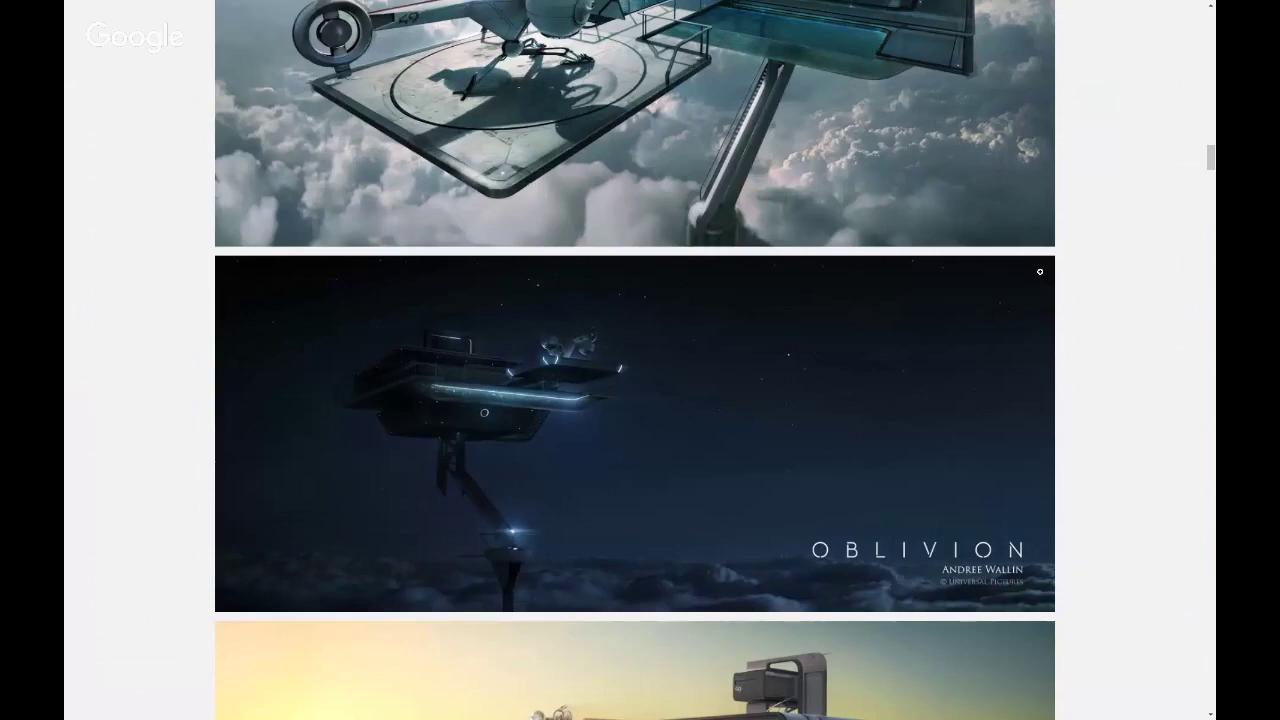
pyautogui.scroll(-6, 1040, 271)
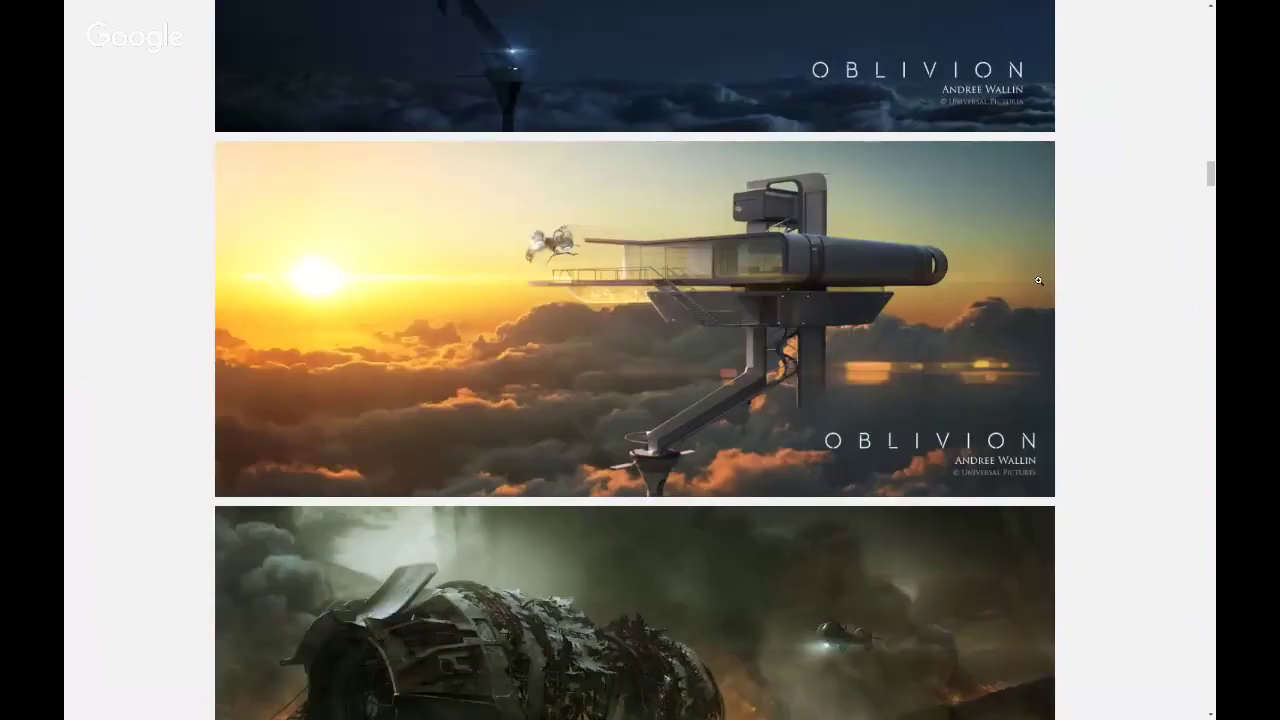
pyautogui.scroll(-1, 1039, 281)
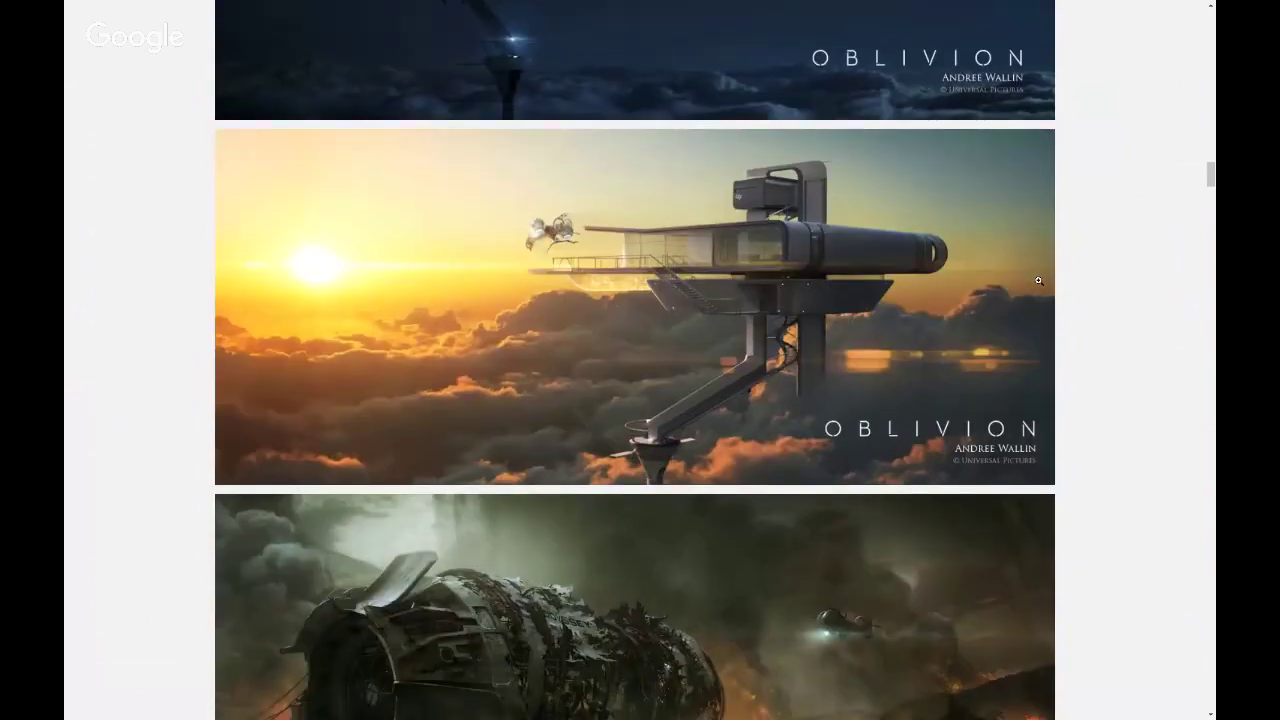
pyautogui.scroll(-12, 1039, 281)
pyautogui.scroll(-12, 1038, 280)
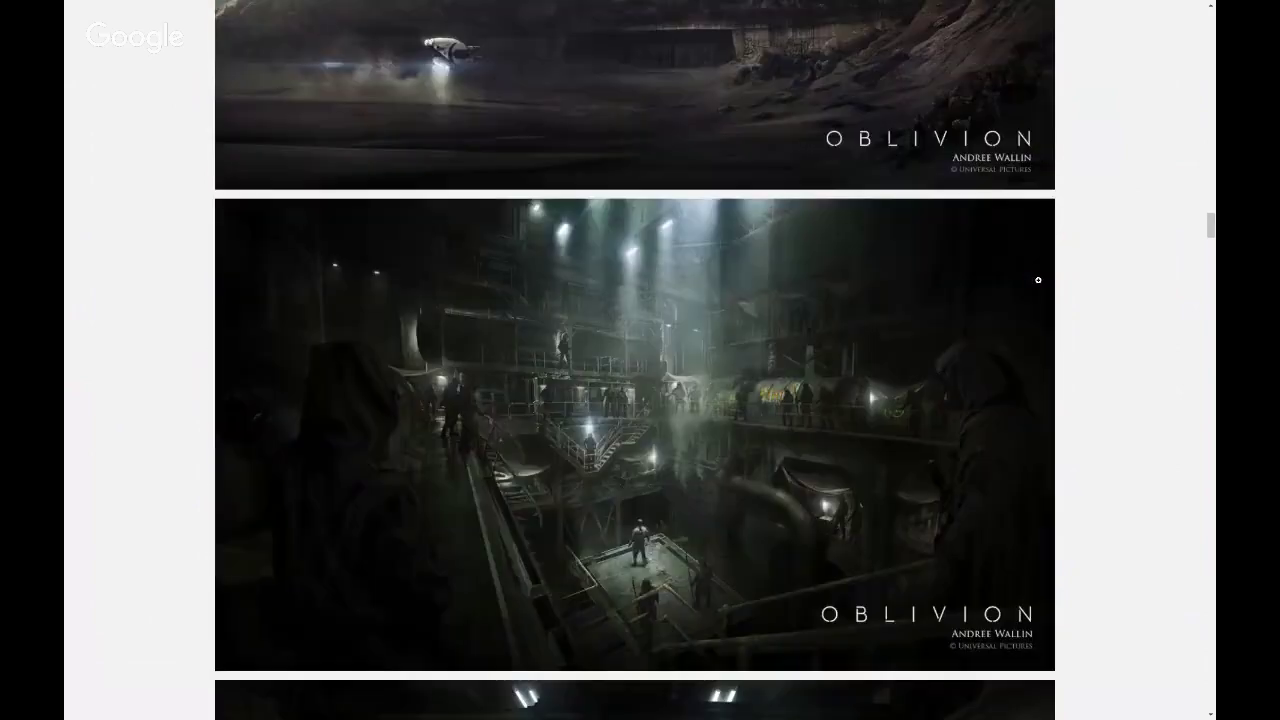
pyautogui.scroll(-5, 1038, 280)
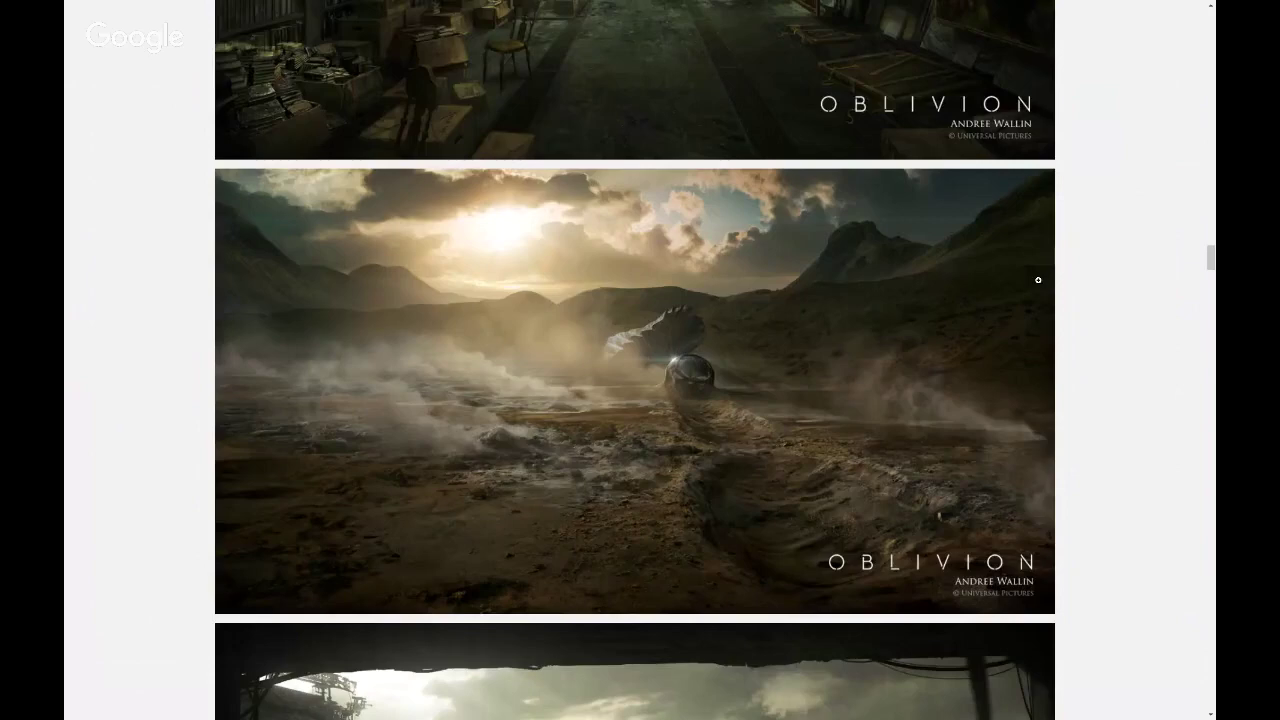
pyautogui.scroll(-4, 1038, 280)
pyautogui.scroll(-12, 1038, 280)
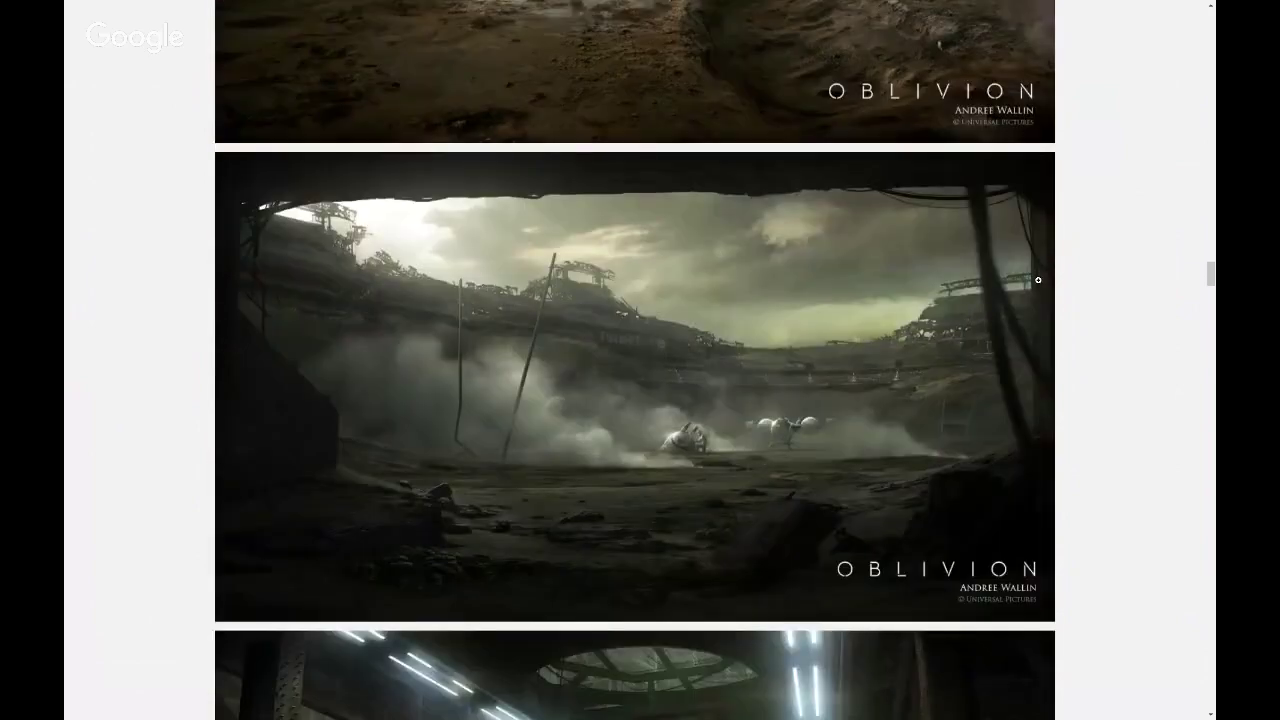
# Review the gallery paintings from the floating rigs and landed aircraft through the sunset tower and overgrown ruins to the arched library facade
pyautogui.scroll(-2, 1038, 280)
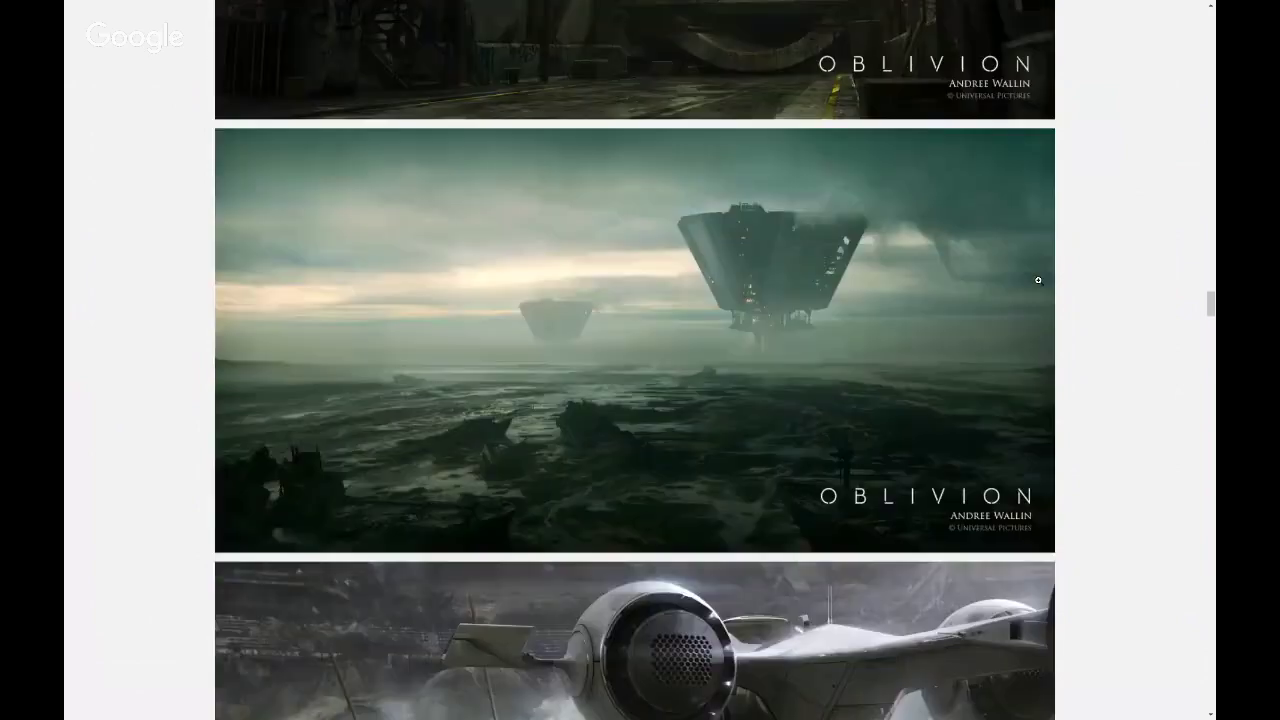
pyautogui.scroll(-6, 1038, 280)
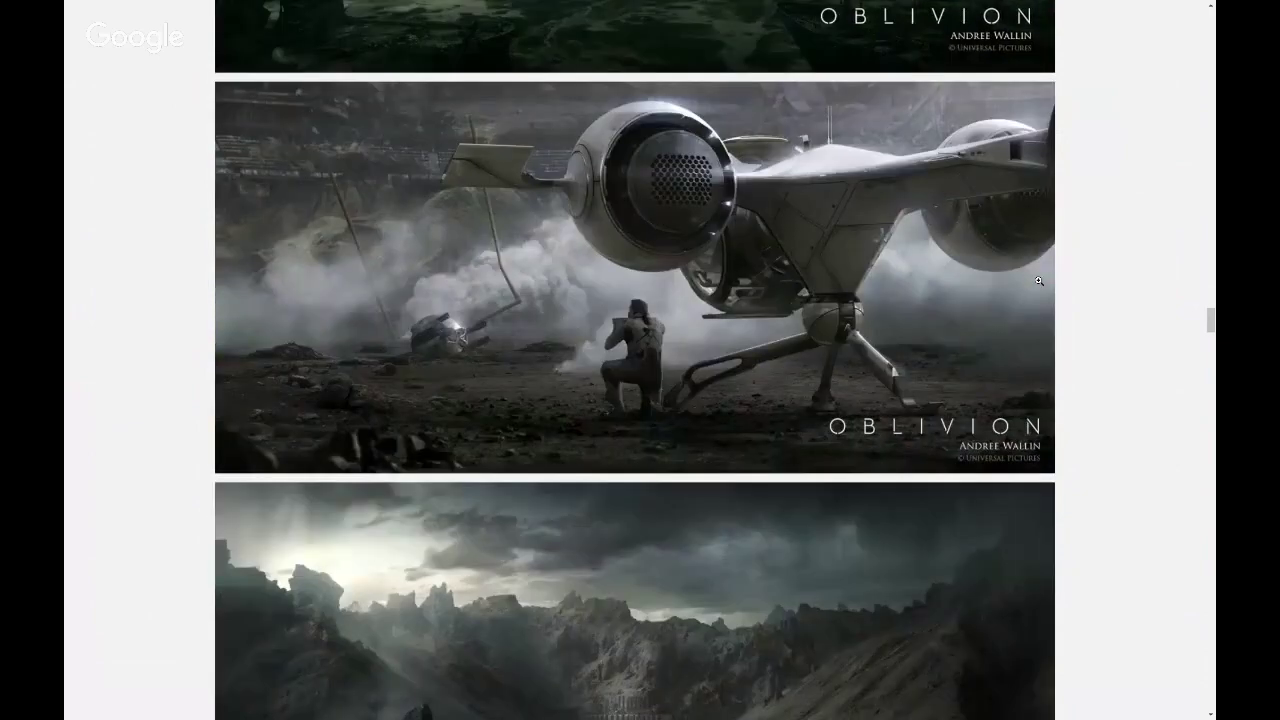
pyautogui.scroll(-9, 1038, 280)
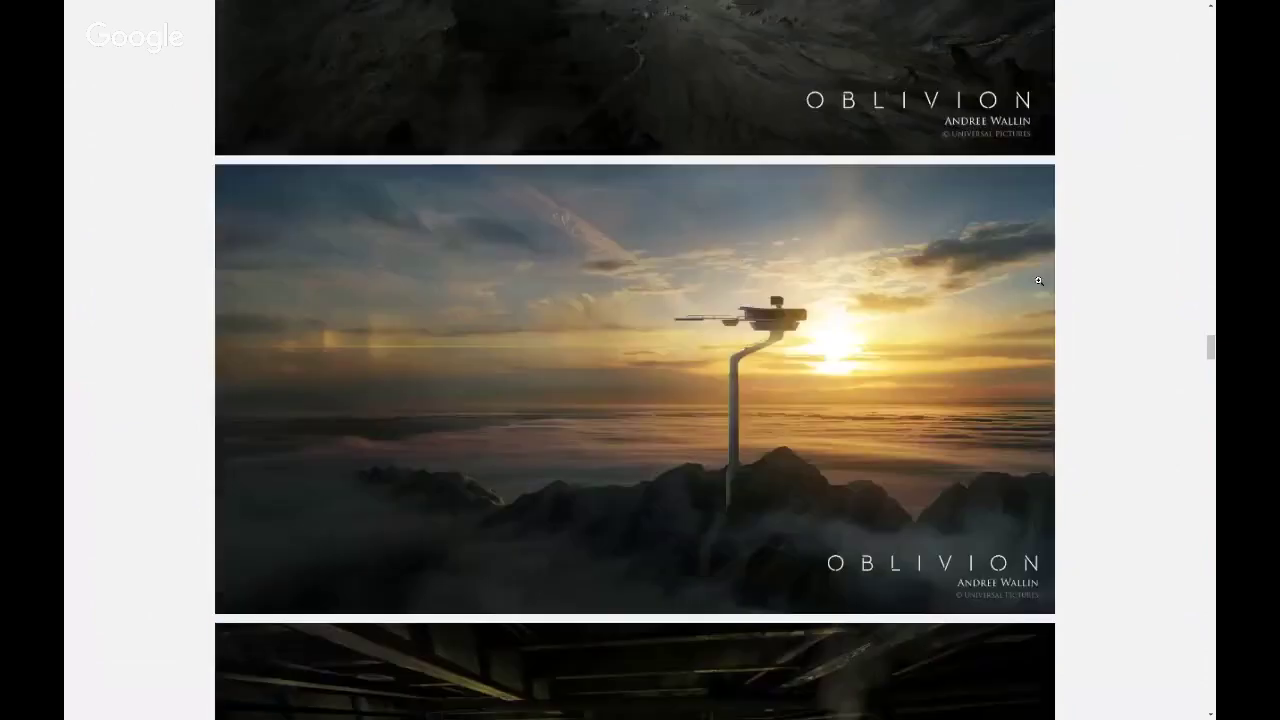
pyautogui.scroll(-4, 1038, 280)
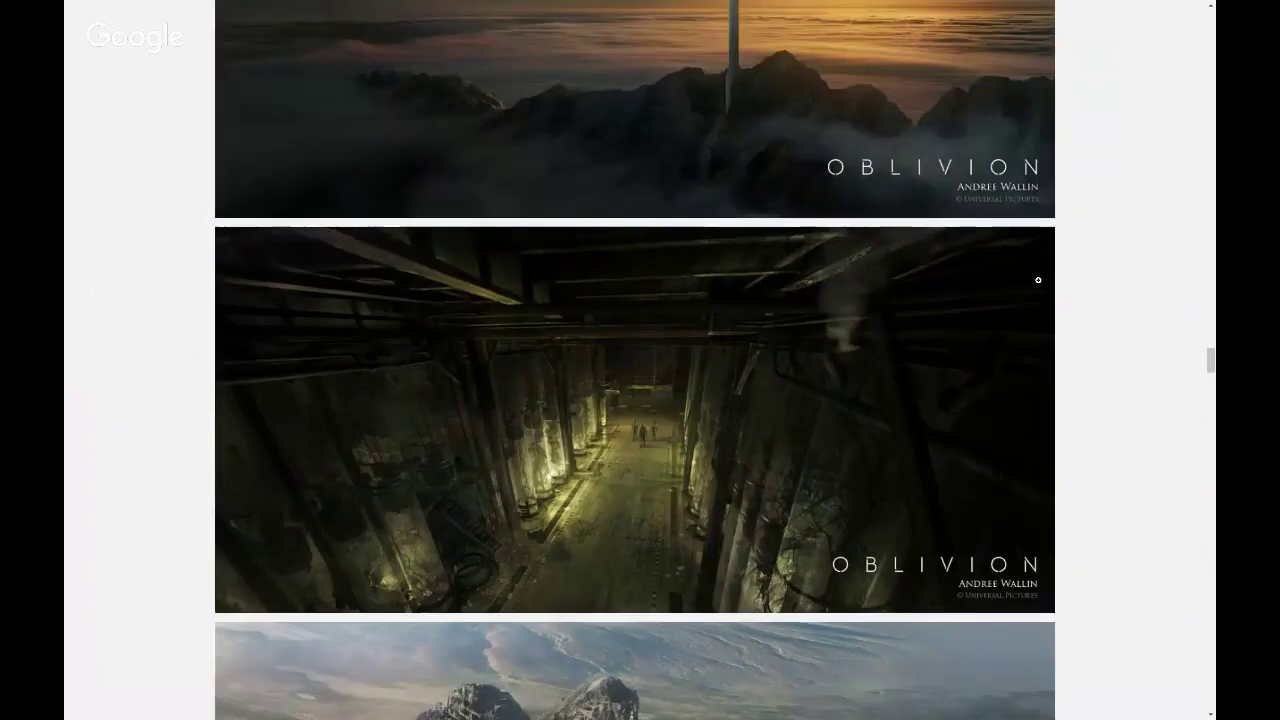
pyautogui.scroll(-4, 1038, 280)
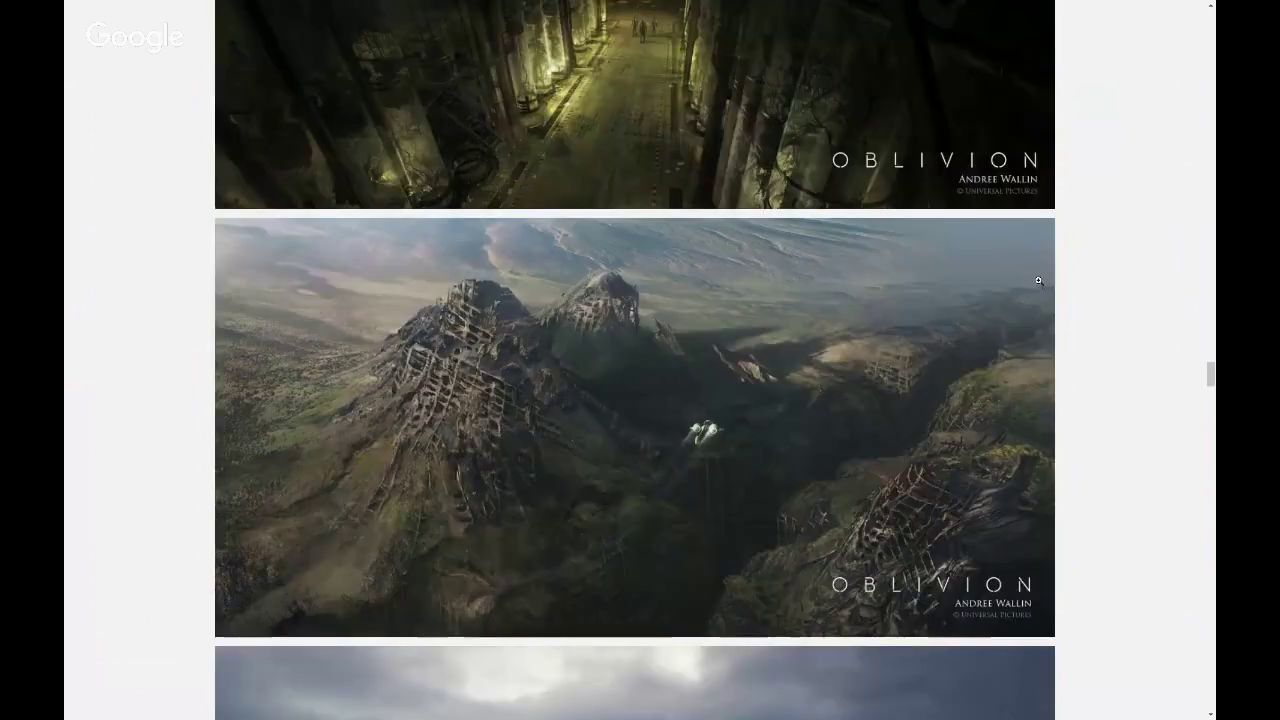
pyautogui.scroll(-3, 1038, 280)
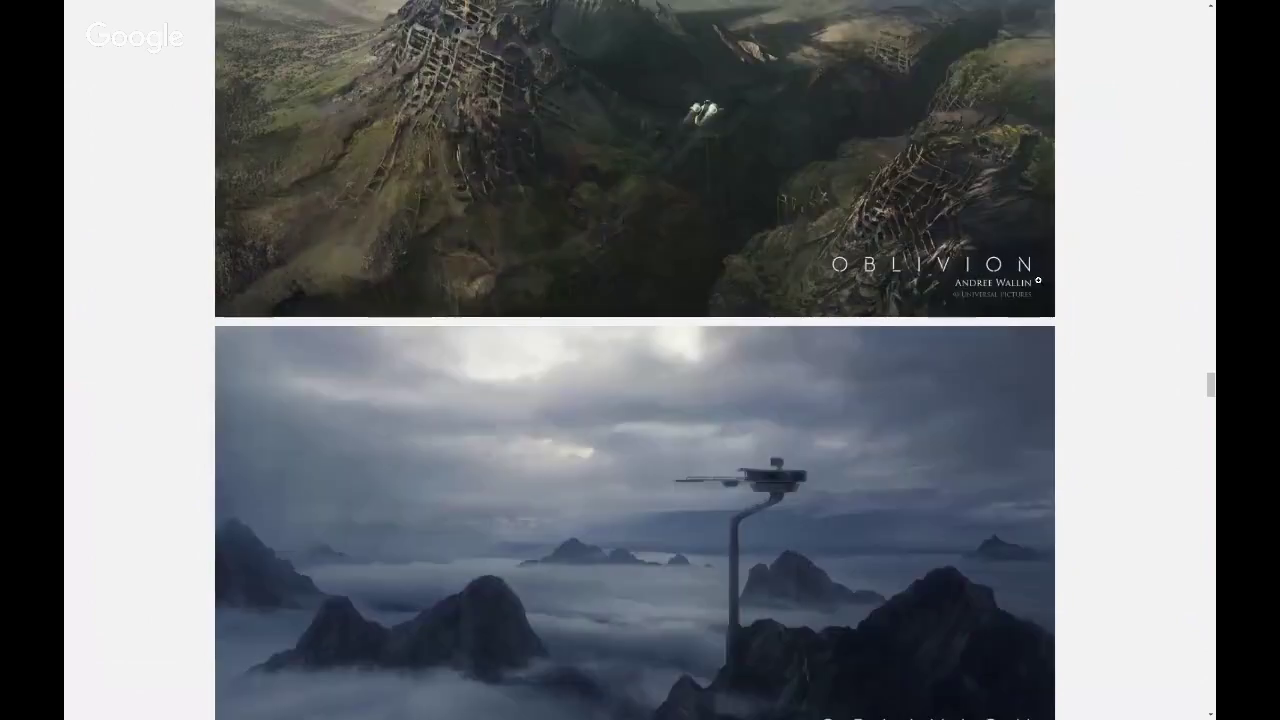
pyautogui.scroll(-10, 1038, 280)
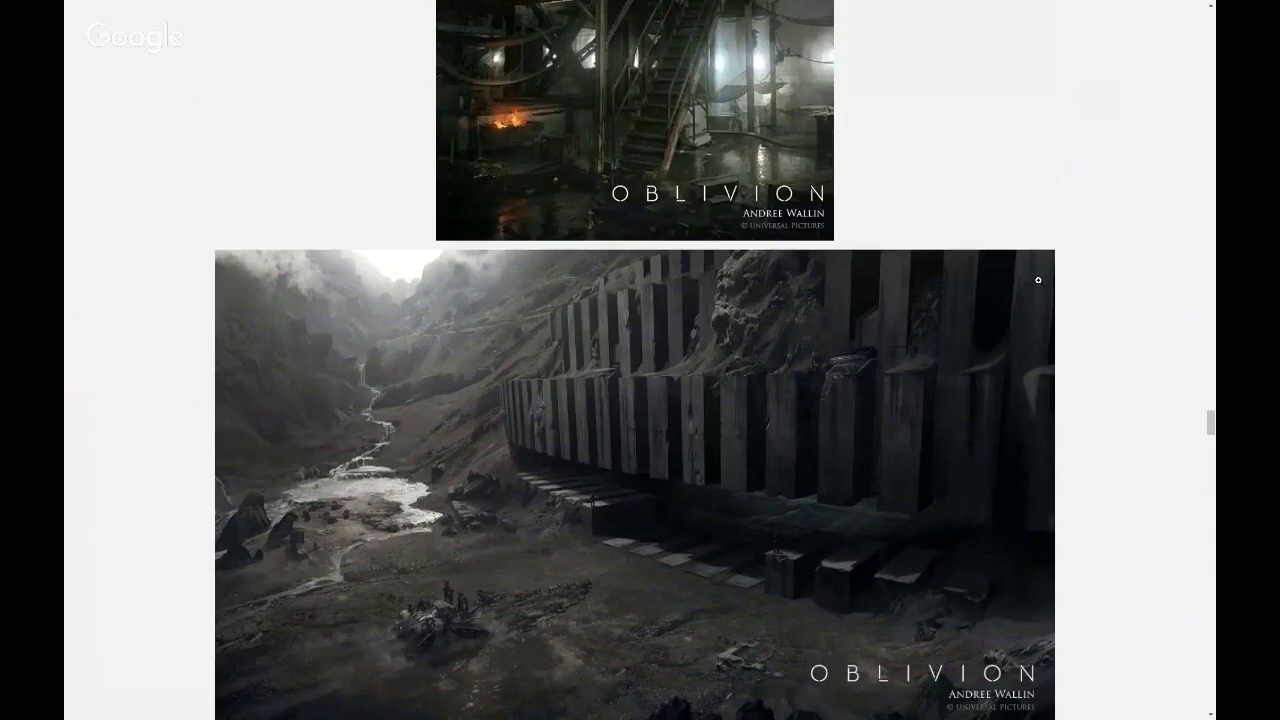
pyautogui.scroll(-6, 1038, 280)
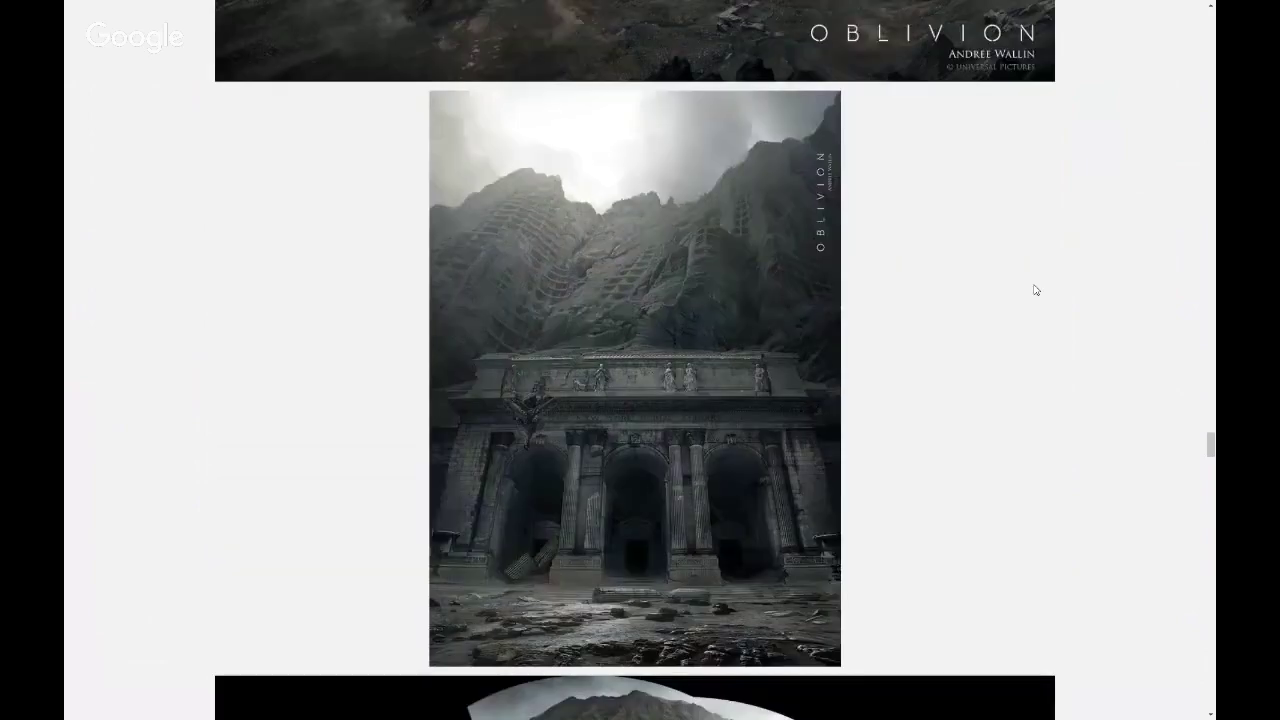
# Review the gallery paintings from the library facade through the Comic-Con ruins, waterfall poster and sunset tower poster to the icy canyon
pyautogui.scroll(-3, 915, 410)
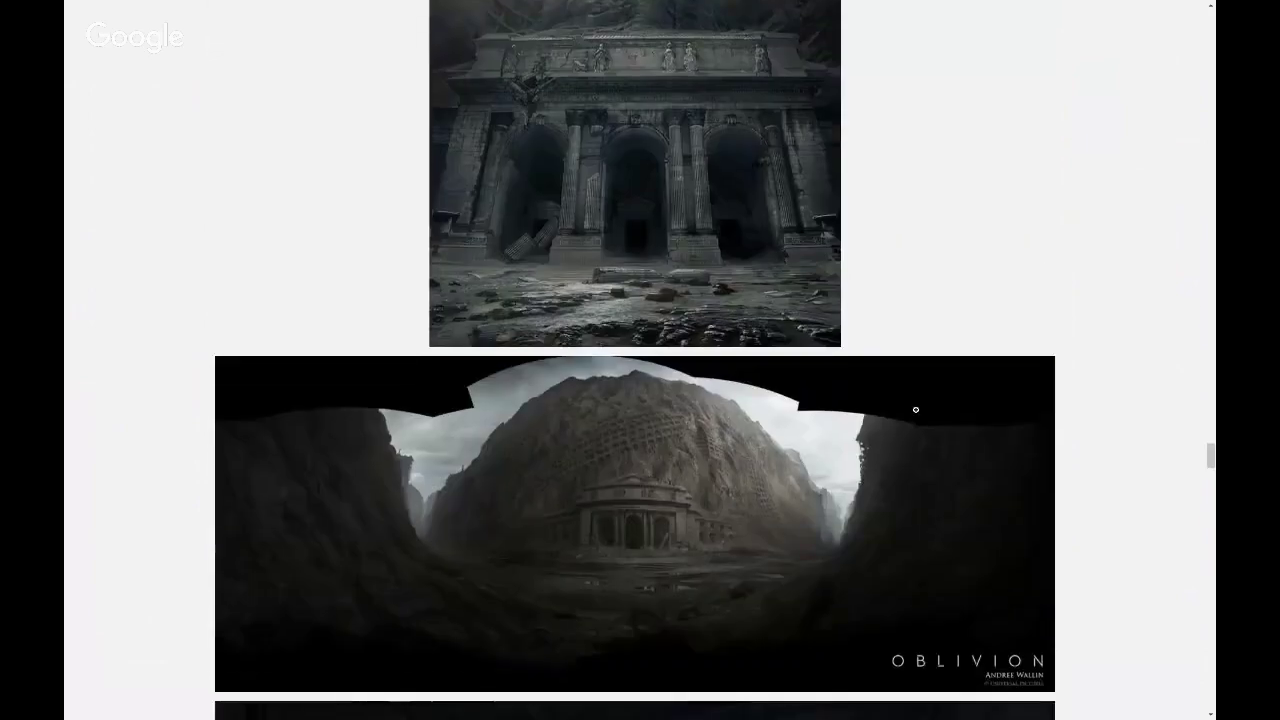
pyautogui.scroll(-8, 915, 410)
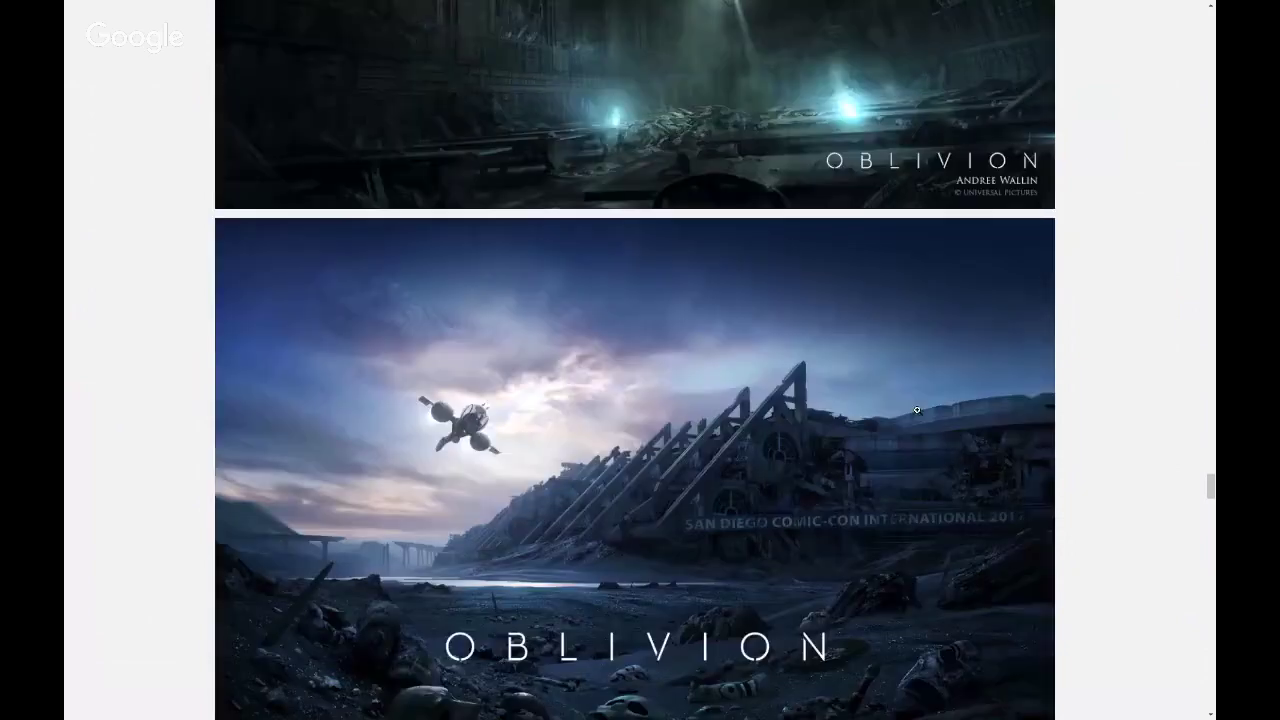
pyautogui.scroll(-3, 917, 410)
pyautogui.scroll(1, 919, 412)
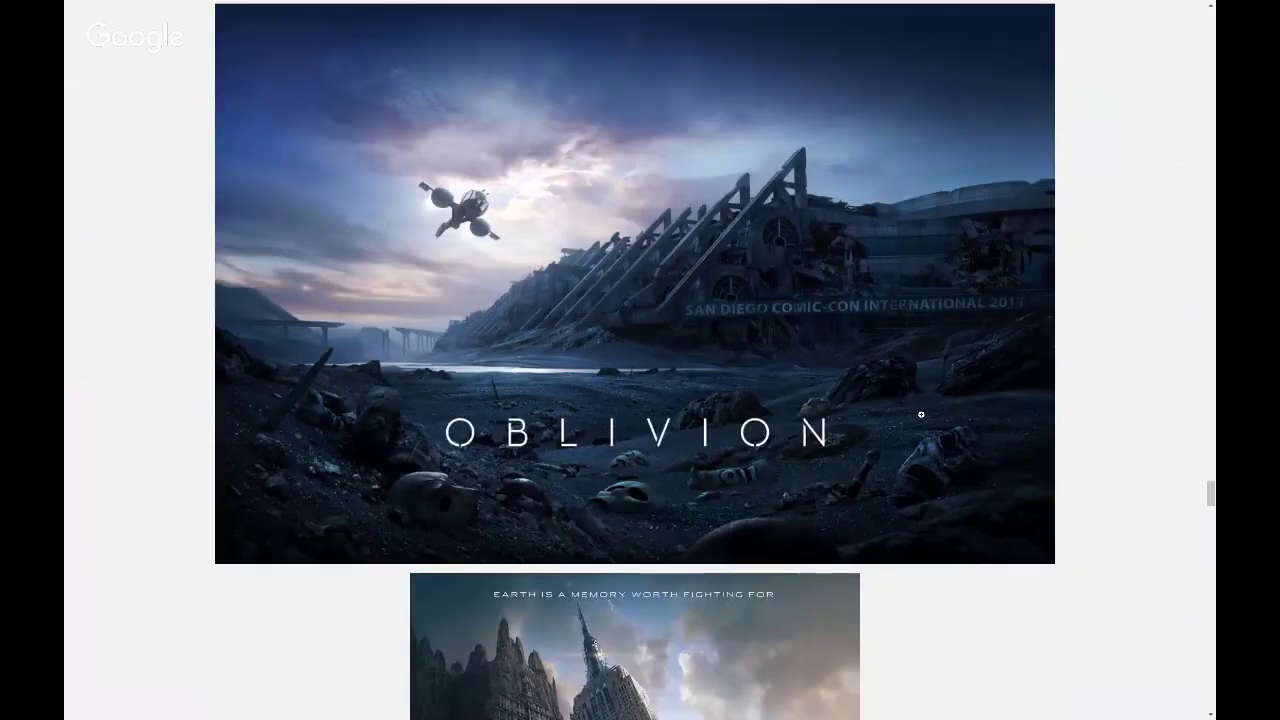
pyautogui.scroll(-4, 921, 414)
pyautogui.scroll(-4, 923, 420)
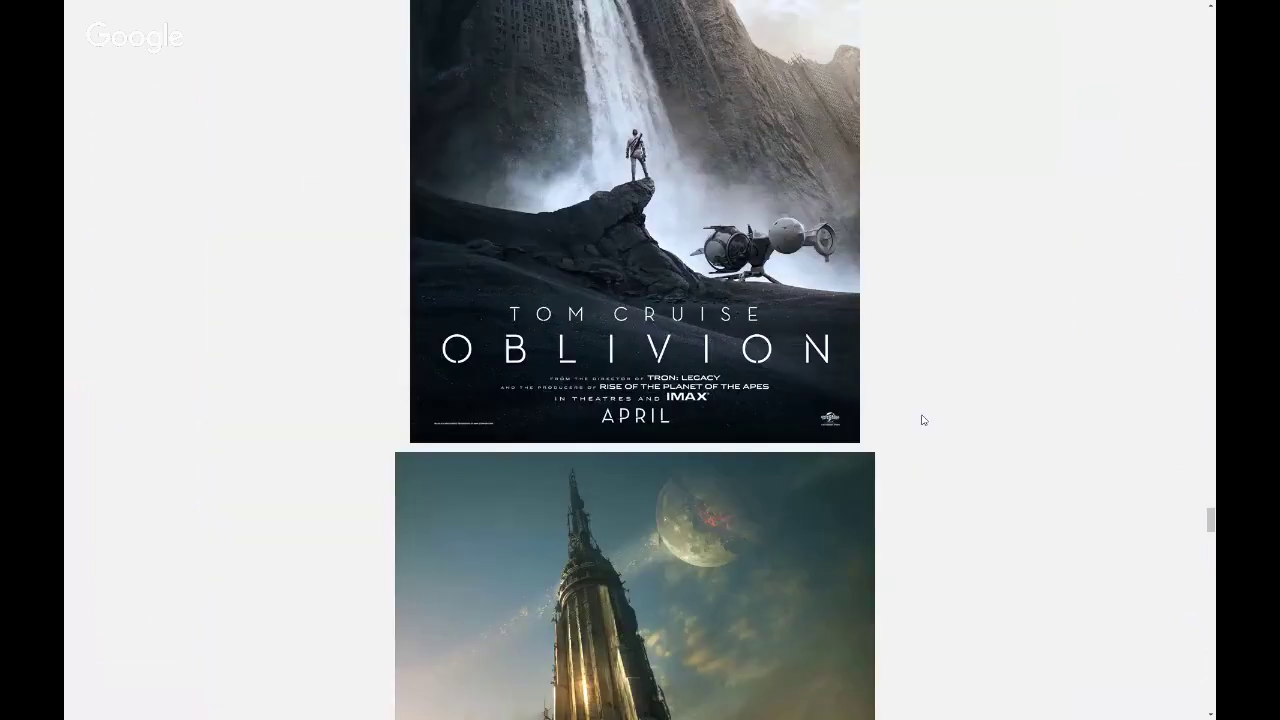
pyautogui.scroll(-6, 920, 424)
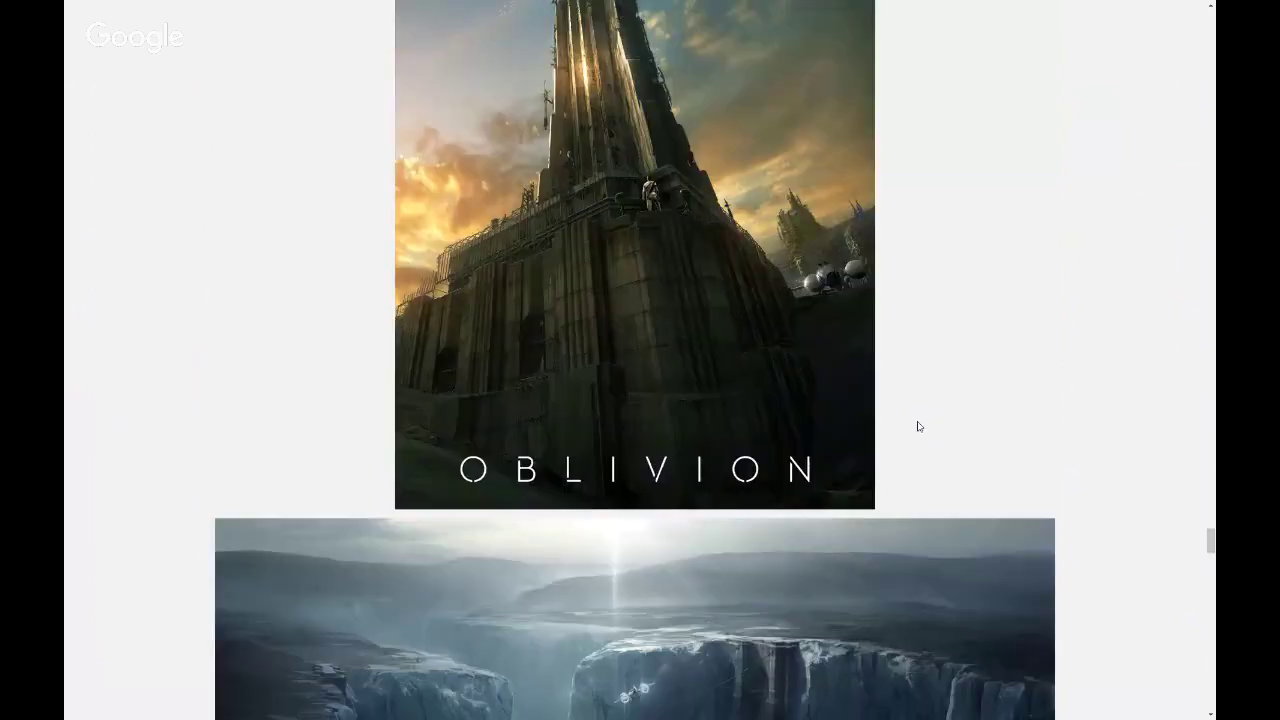
pyautogui.scroll(-3, 918, 426)
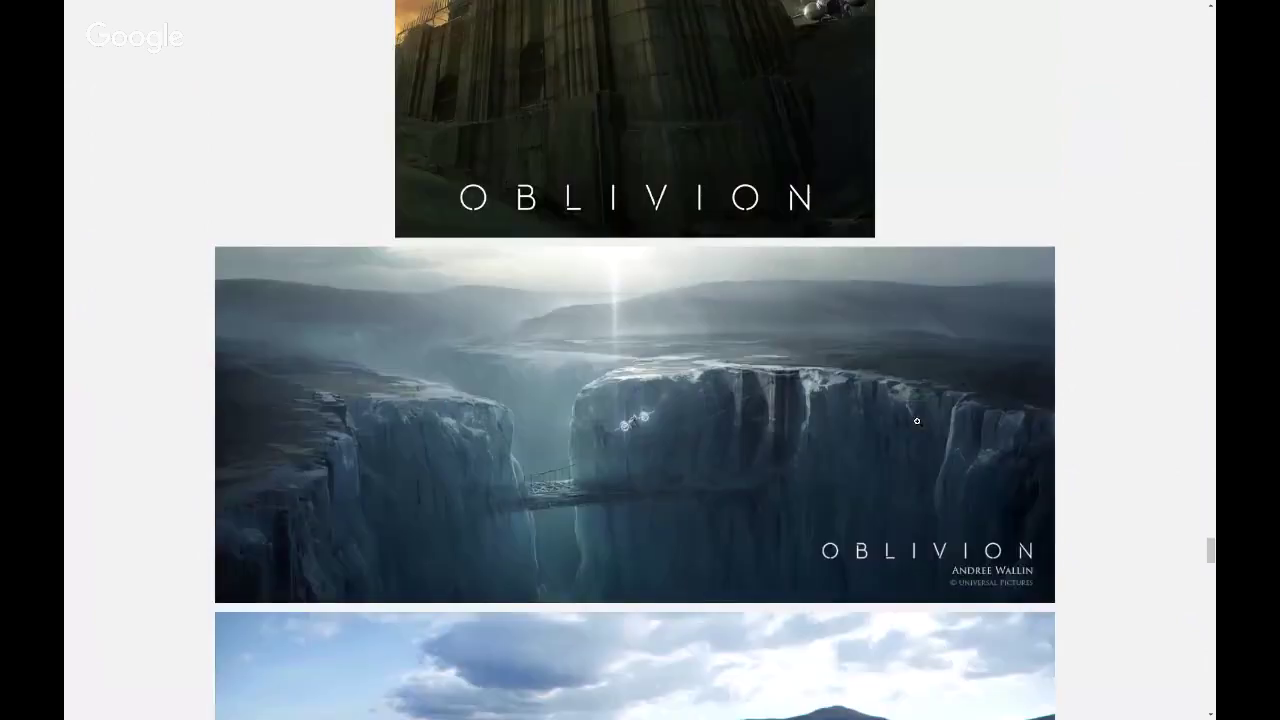
pyautogui.scroll(-3, 917, 421)
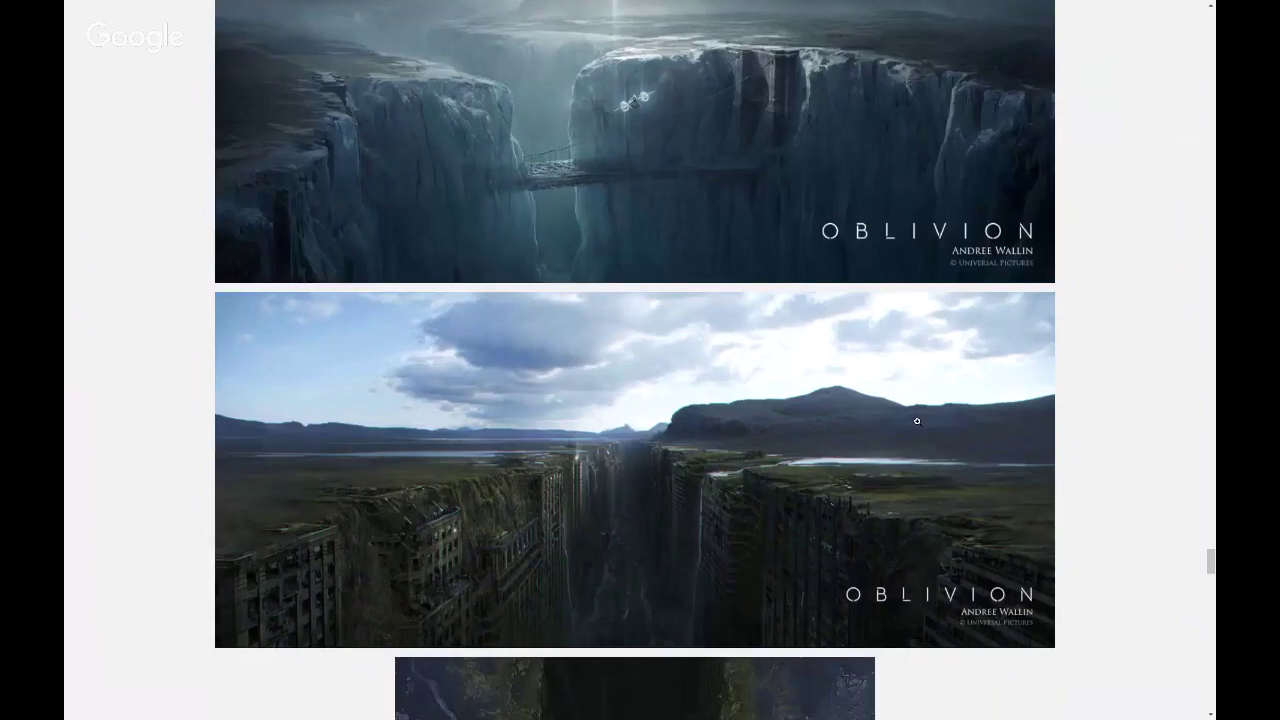
# Review the gallery paintings from the sunken city canyon through the night sky station, river valley and sunset tower to the bridge poster
pyautogui.scroll(-3, 917, 421)
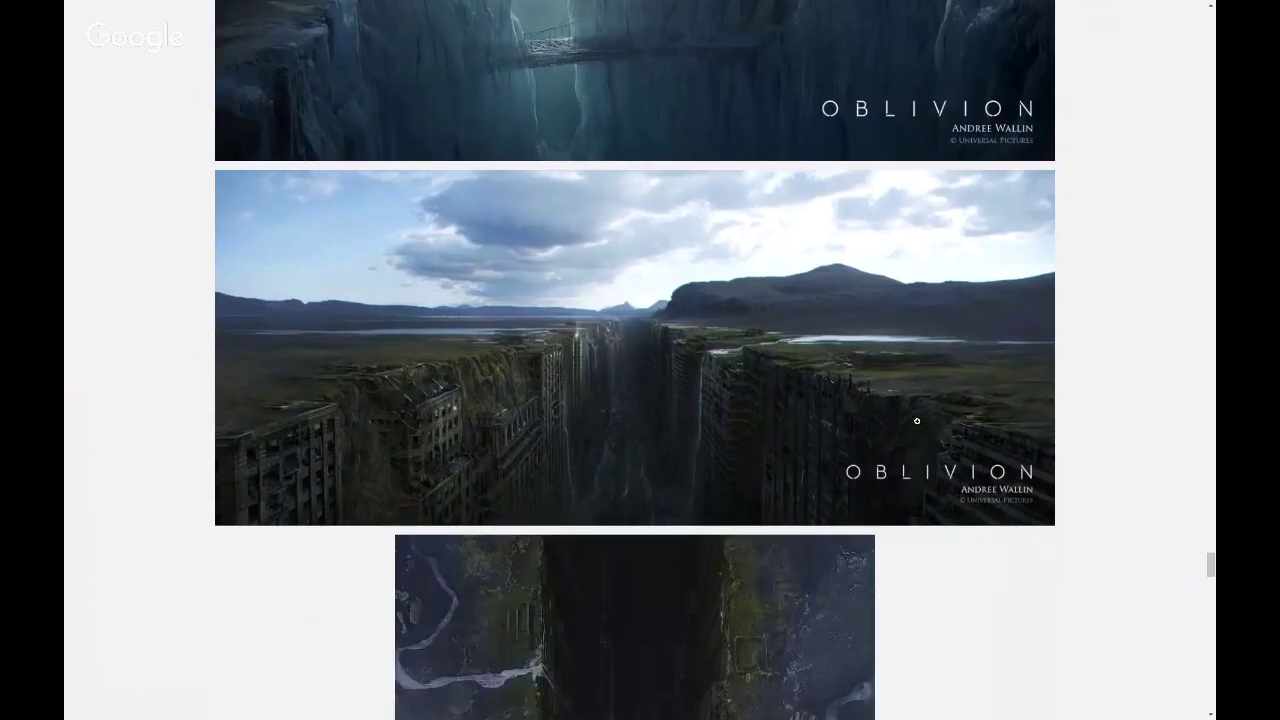
pyautogui.scroll(-1, 917, 422)
pyautogui.scroll(-1, 918, 425)
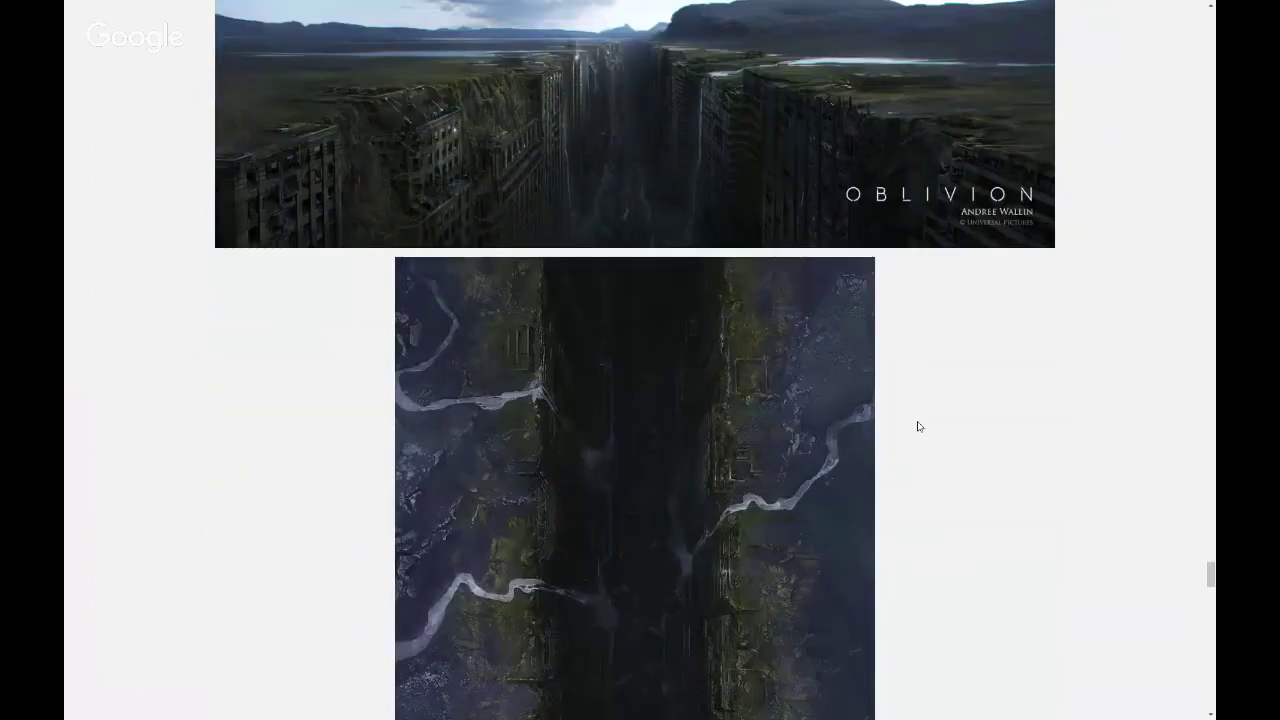
pyautogui.scroll(-8, 918, 426)
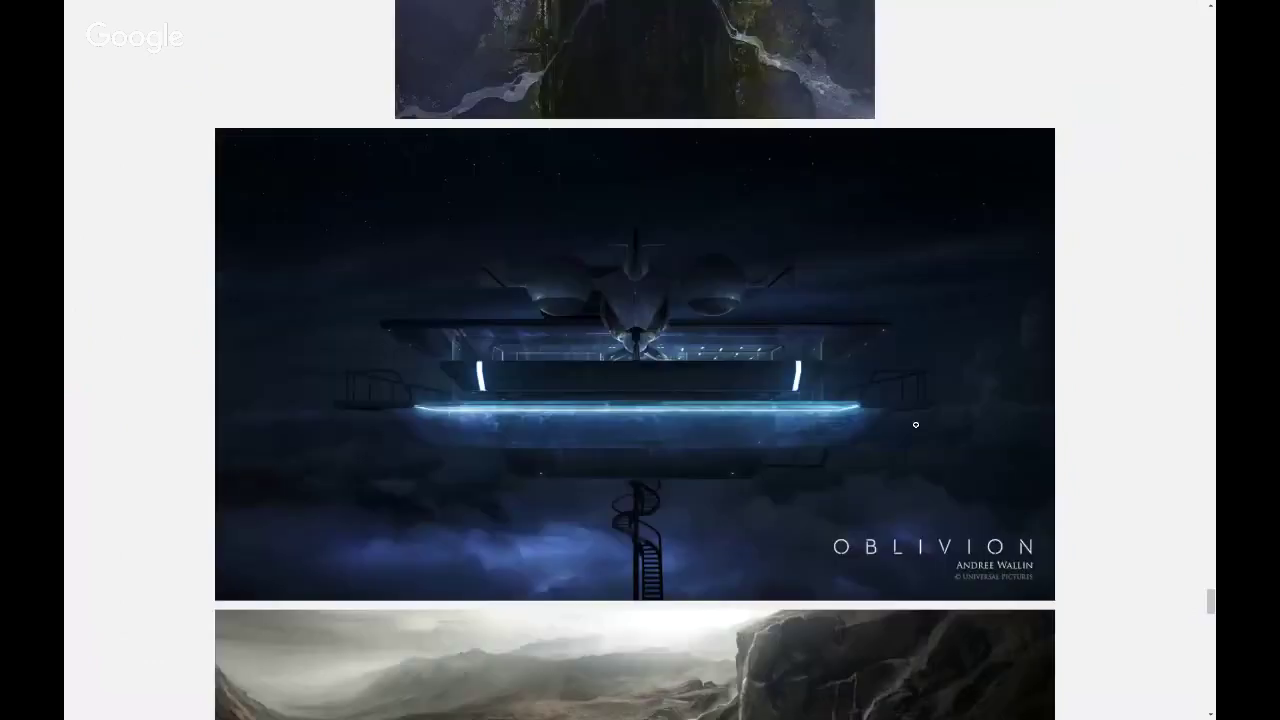
pyautogui.scroll(-3, 915, 424)
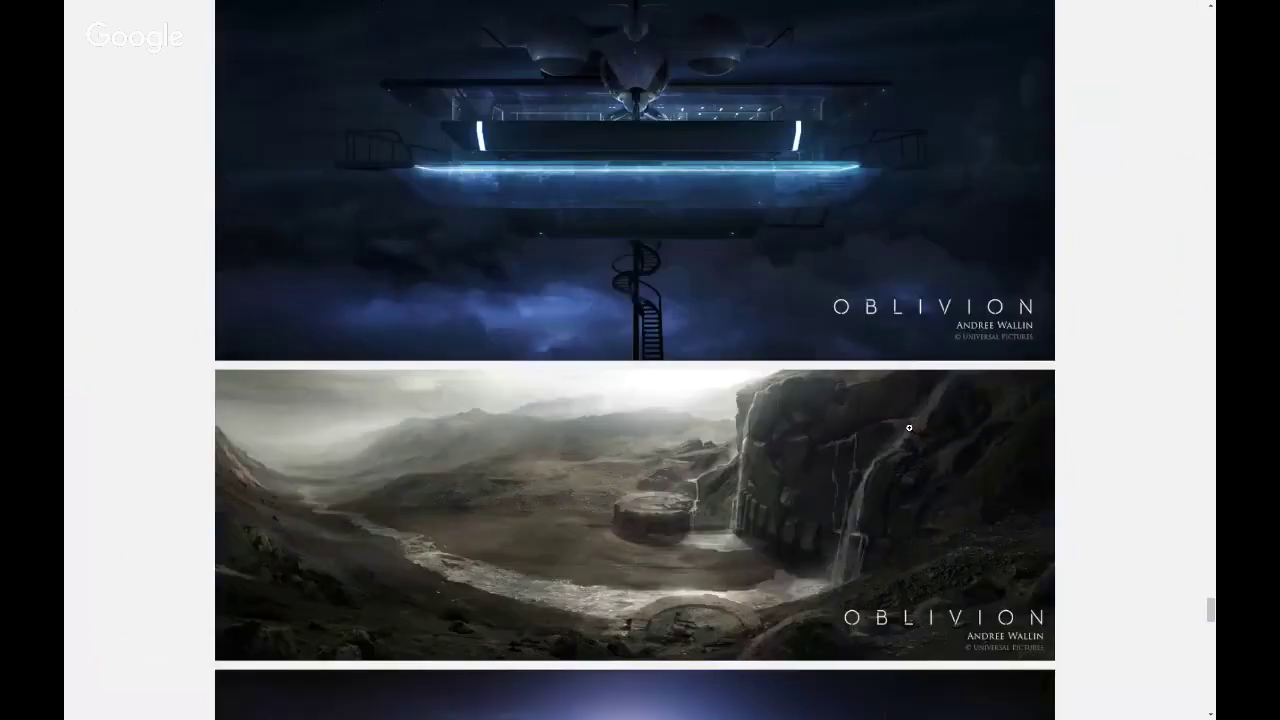
pyautogui.scroll(-9, 910, 428)
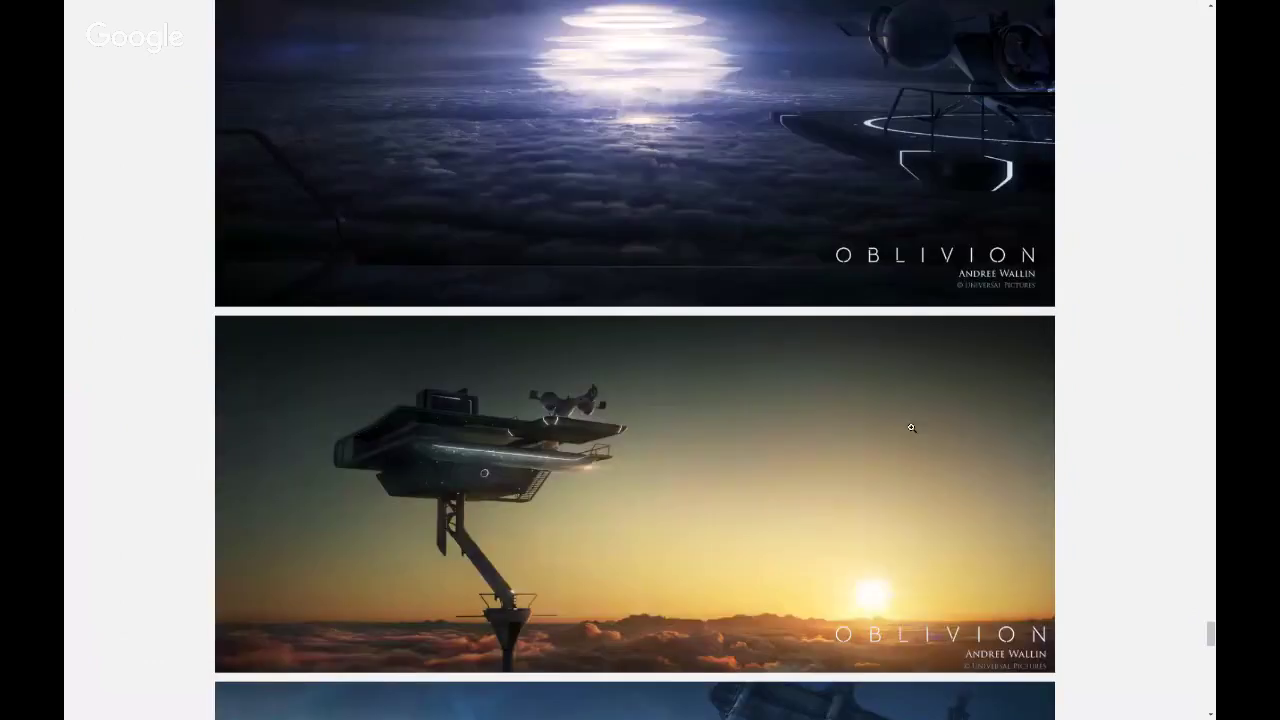
pyautogui.scroll(-2, 911, 428)
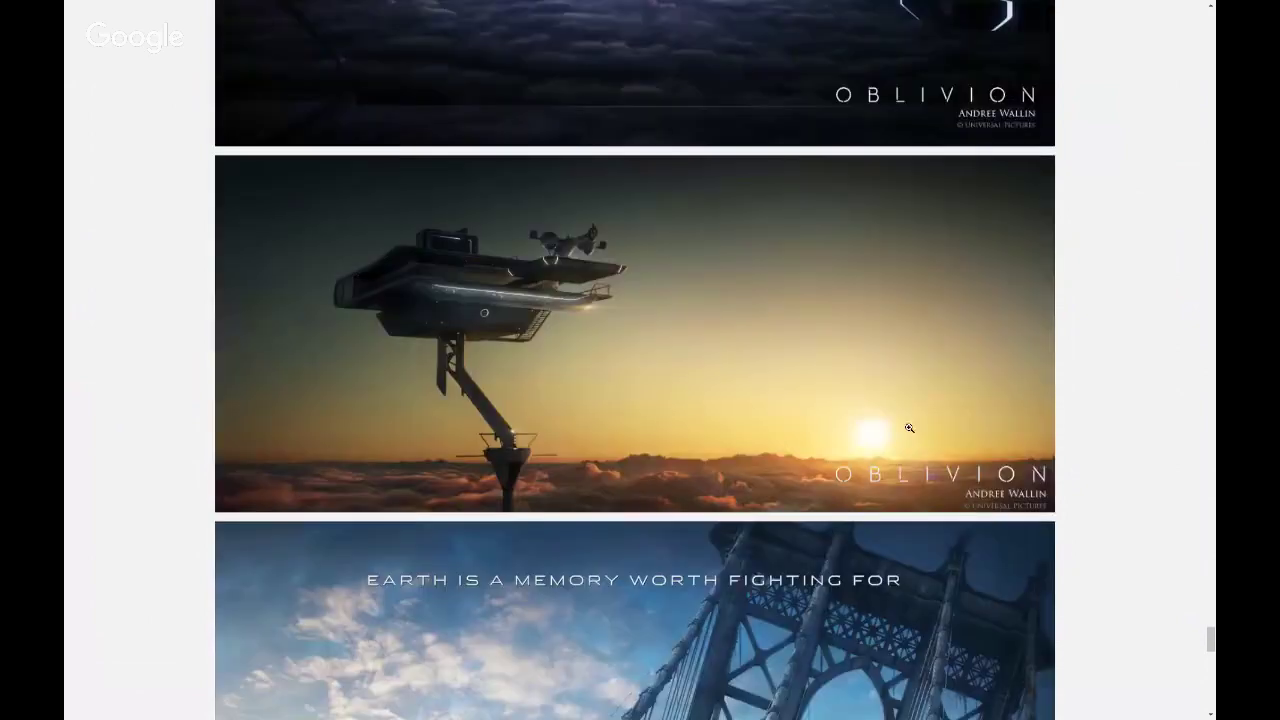
pyautogui.scroll(-1, 880, 438)
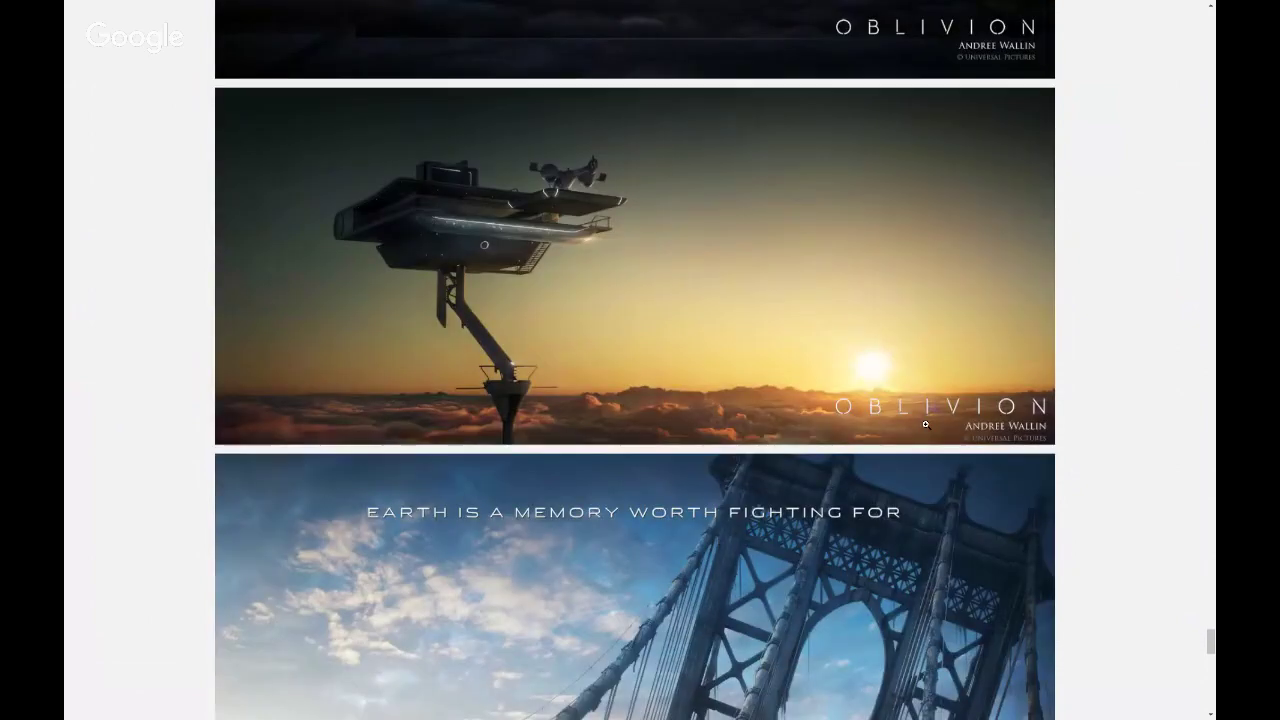
pyautogui.scroll(-5, 915, 425)
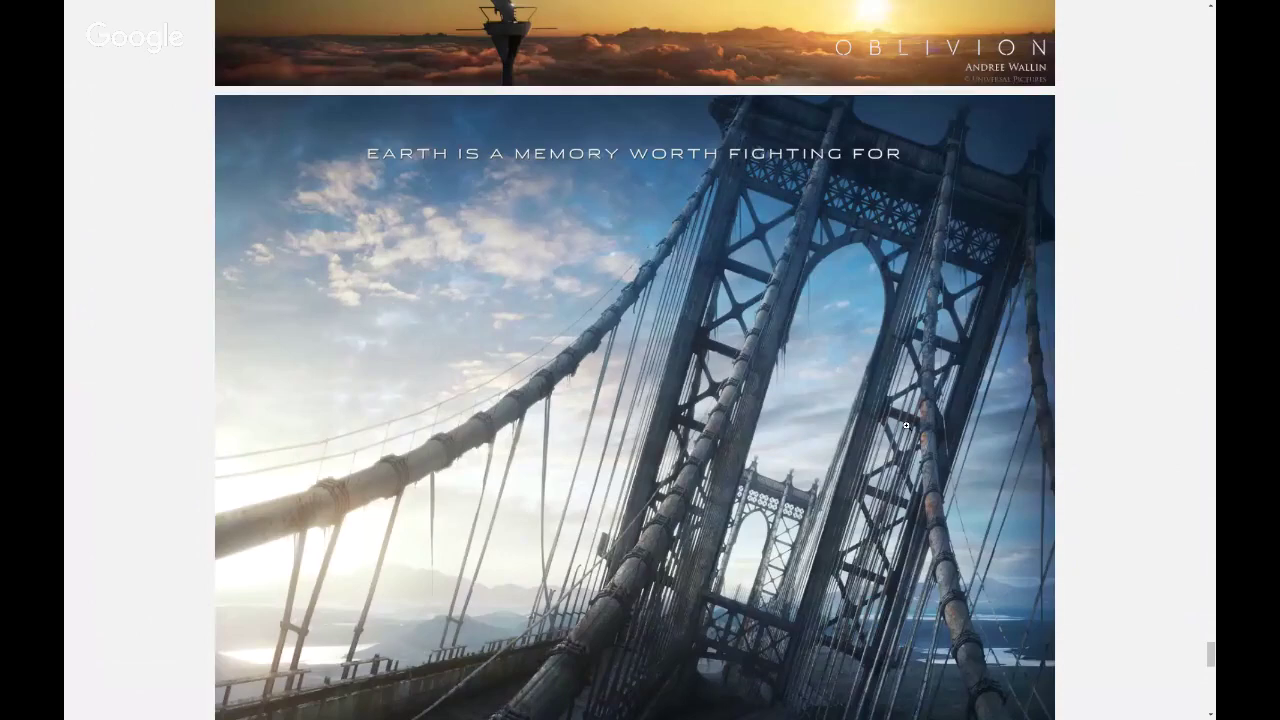
pyautogui.scroll(-8, 906, 425)
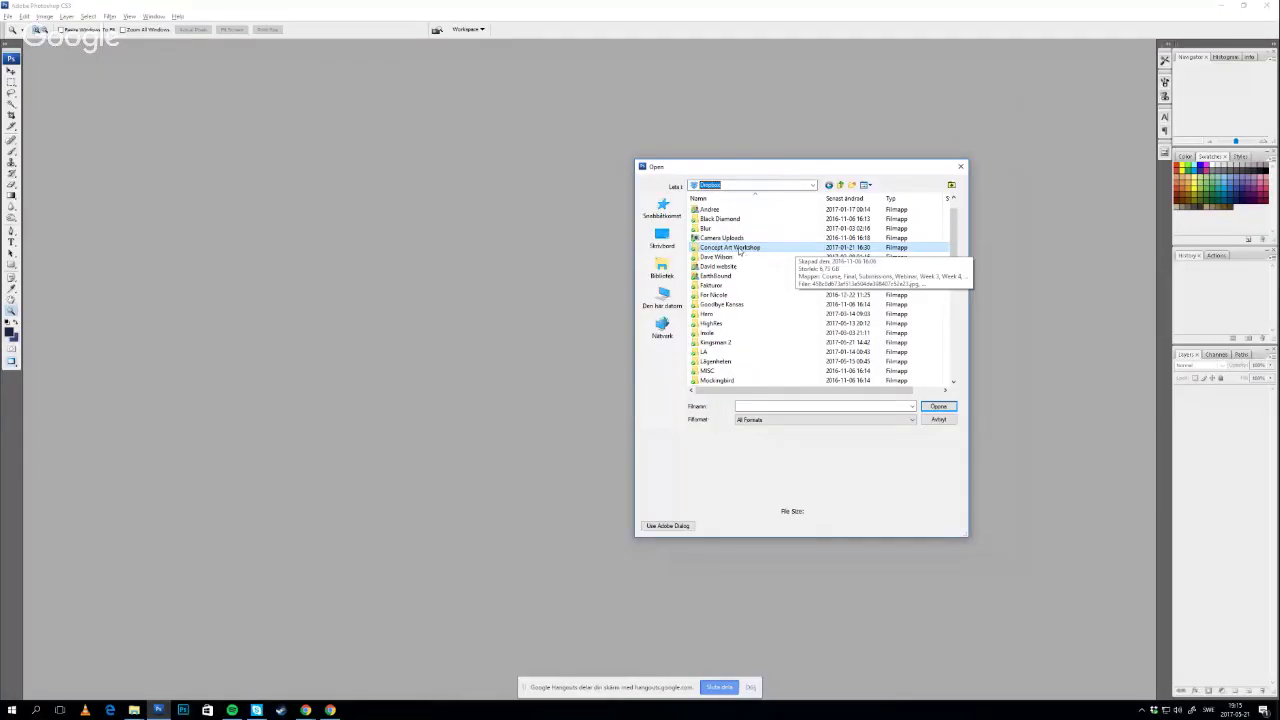
# Look through the Concept Art Workshop folder in Photoshop's file-opening dialog and go into its Webinar subfolder
pyautogui.doubleClick(739, 248)
pyautogui.scroll(-5, 918, 325)
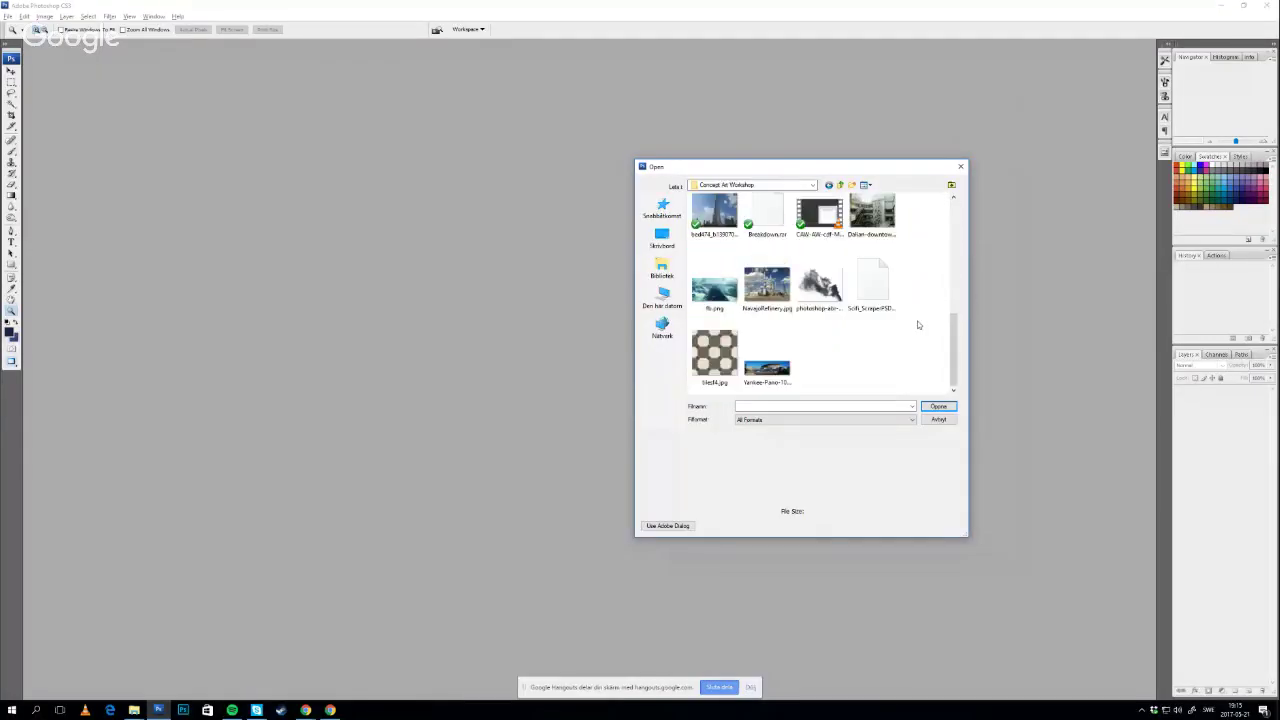
pyautogui.scroll(3, 918, 325)
pyautogui.scroll(3, 918, 325)
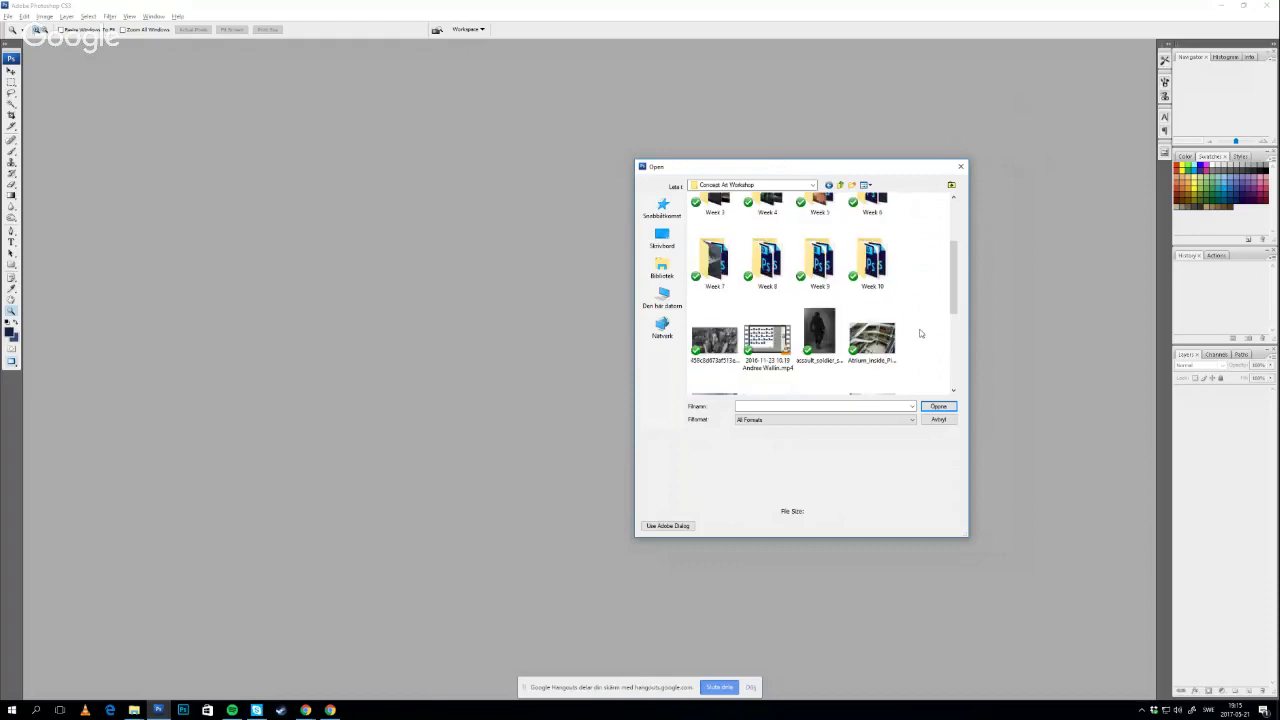
pyautogui.scroll(3, 880, 322)
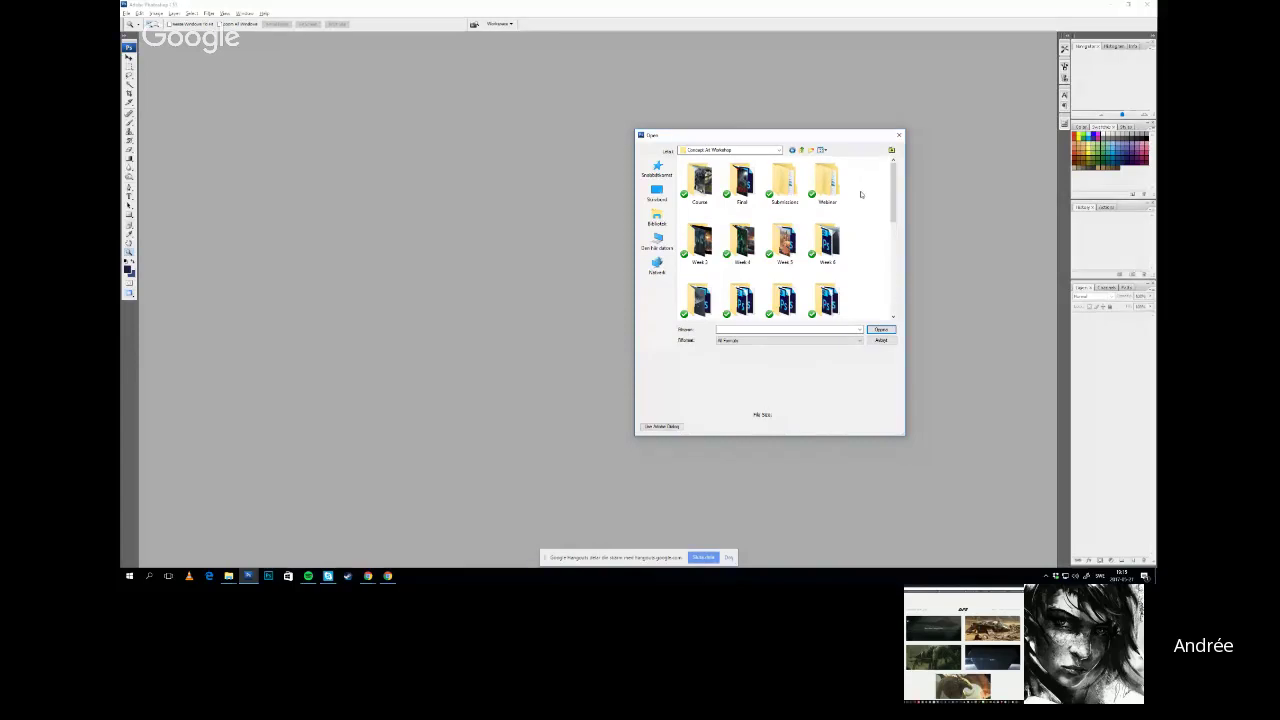
pyautogui.doubleClick(828, 185)
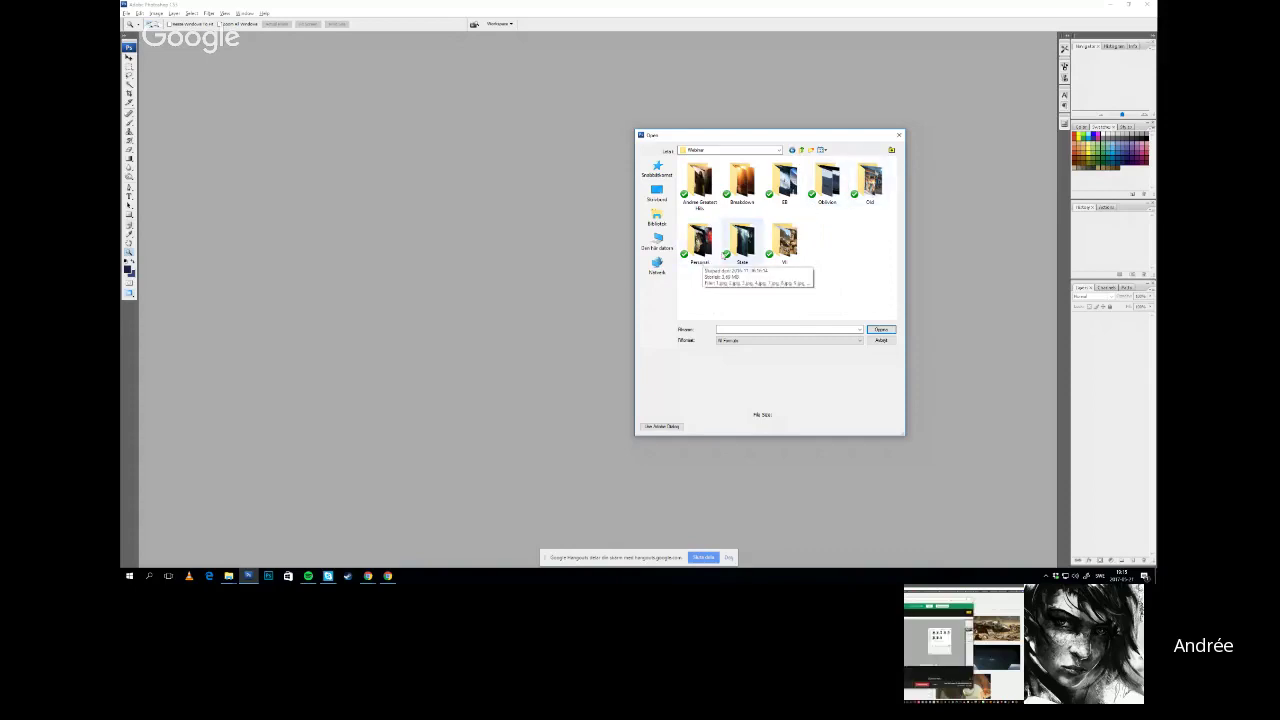
# Open all four JPG images from the Old folder together
pyautogui.doubleClick(876, 196)
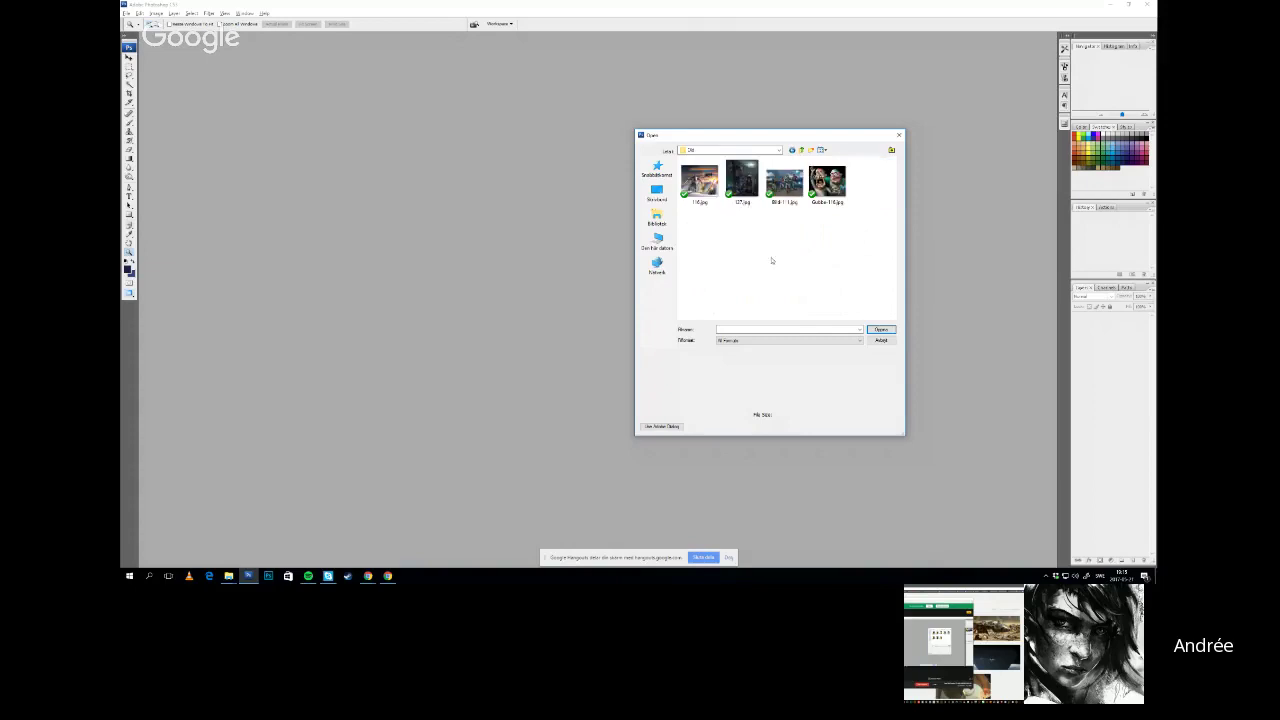
pyautogui.moveTo(860, 238); pyautogui.dragTo(678, 158)
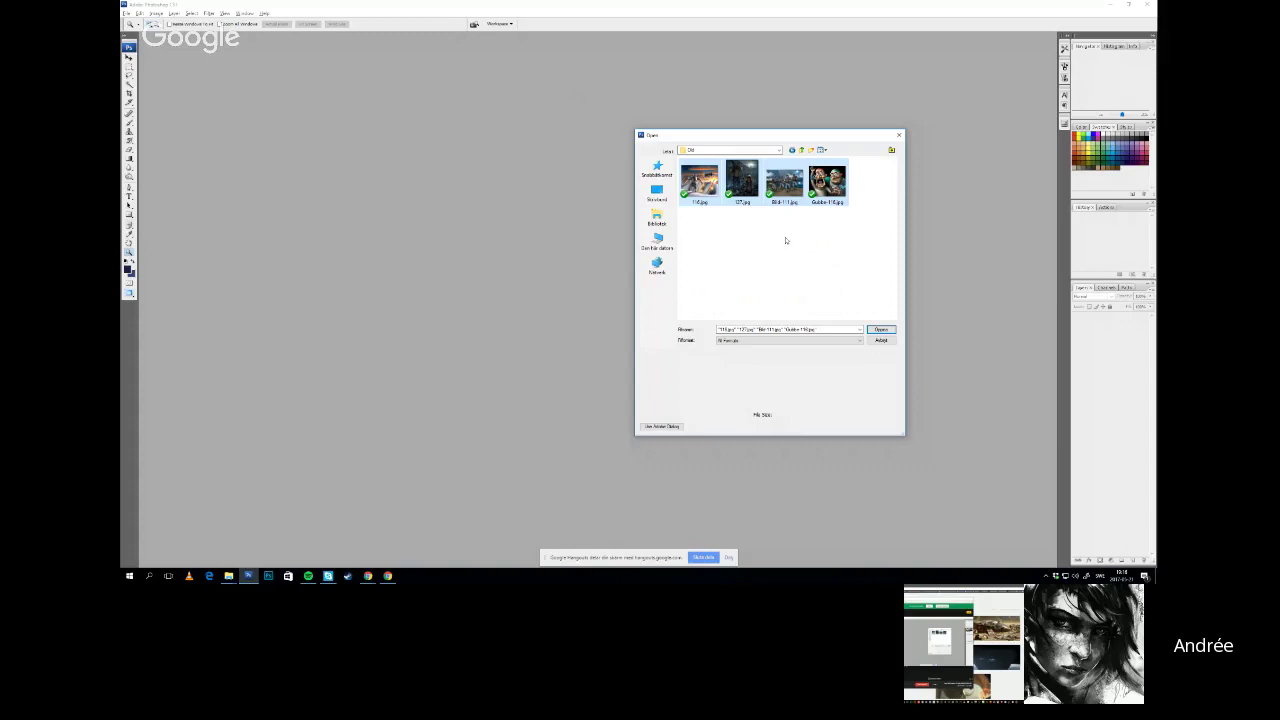
pyautogui.press('Return')
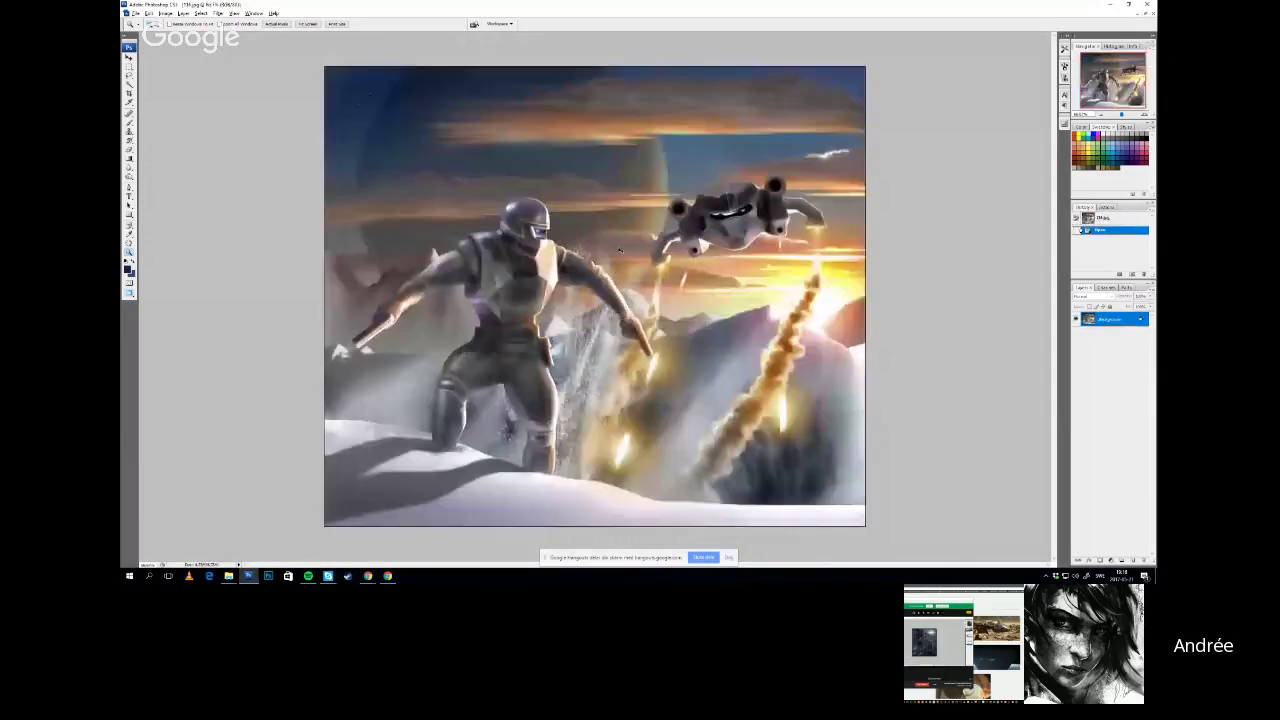
# Switch to the cartoon painting of the surgeon and screaming patient, show it in full-screen mode and enlarge it
pyautogui.hotkey('ctrl', 'Tab')
pyautogui.press('f')
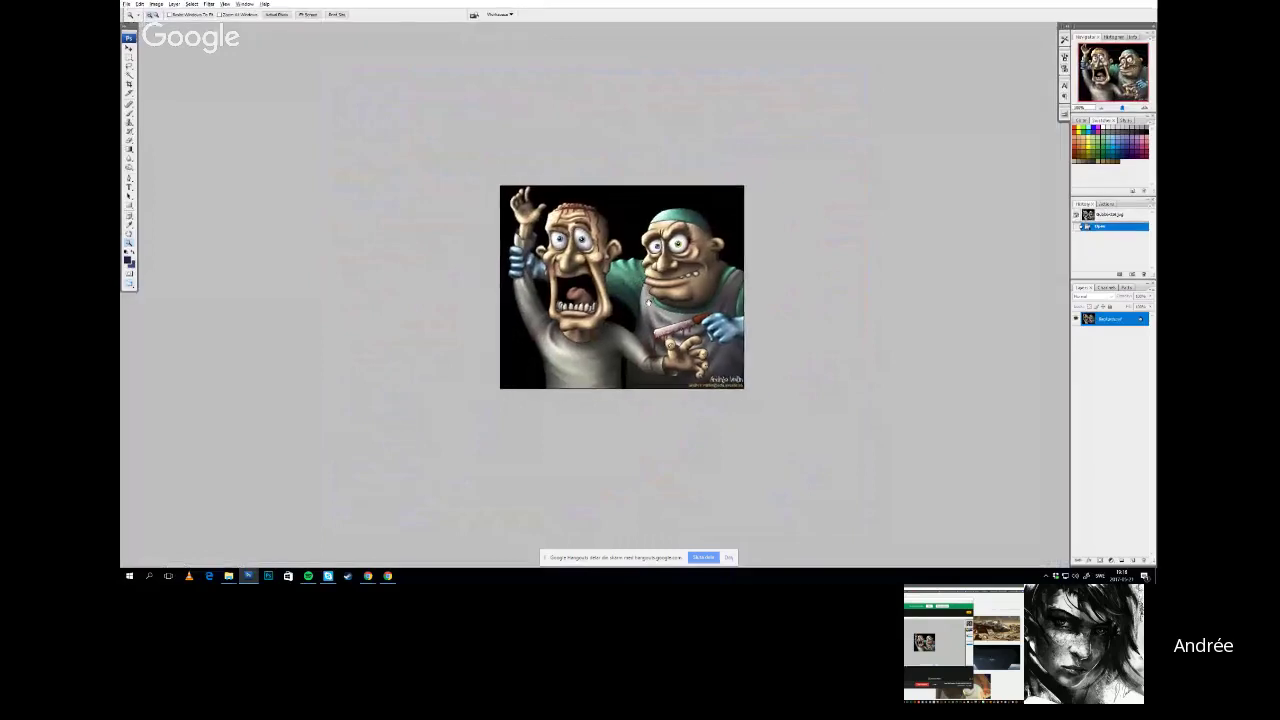
pyautogui.moveTo(648, 301); pyautogui.dragTo(630, 288)
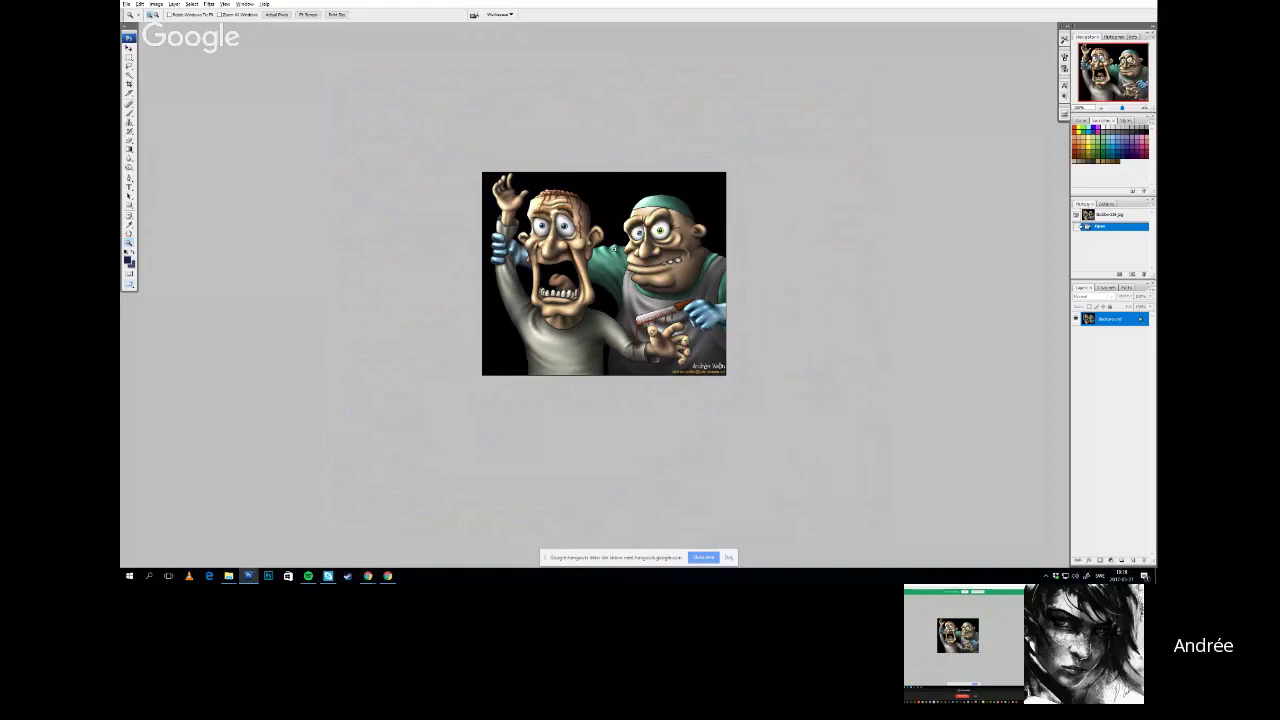
pyautogui.click(603, 298)
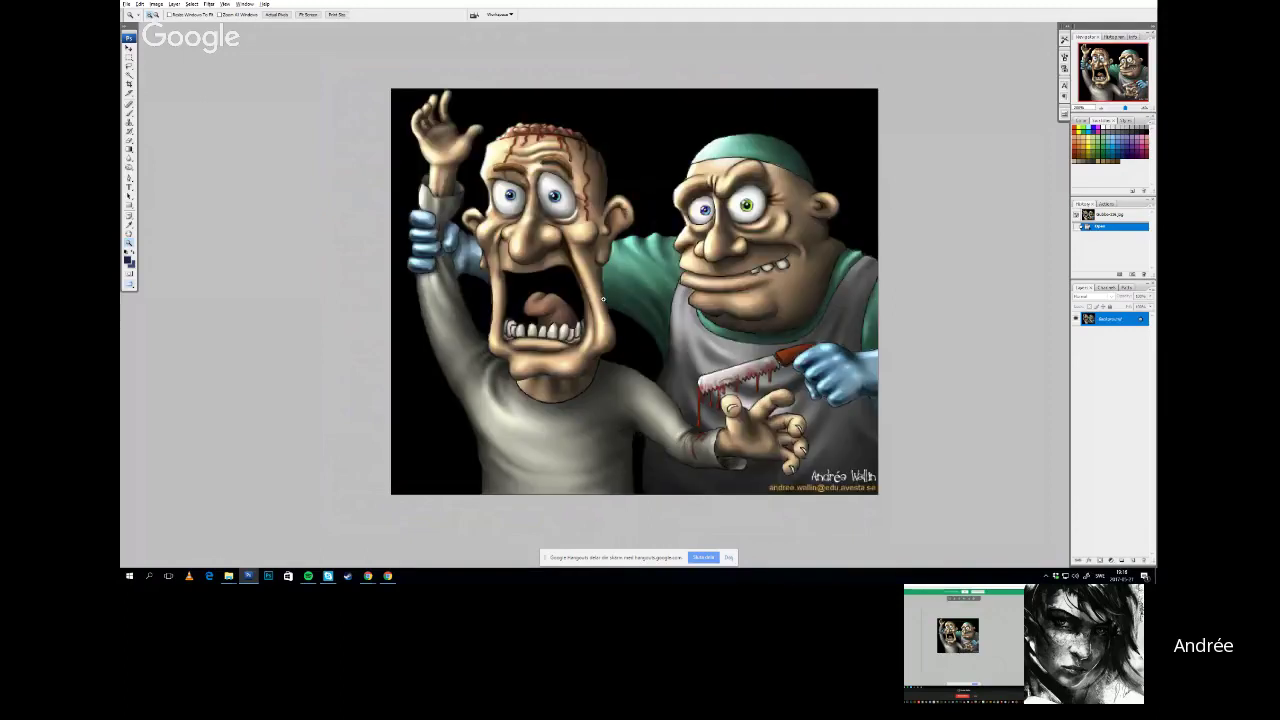
pyautogui.moveTo(817, 322); pyautogui.dragTo(792, 312)
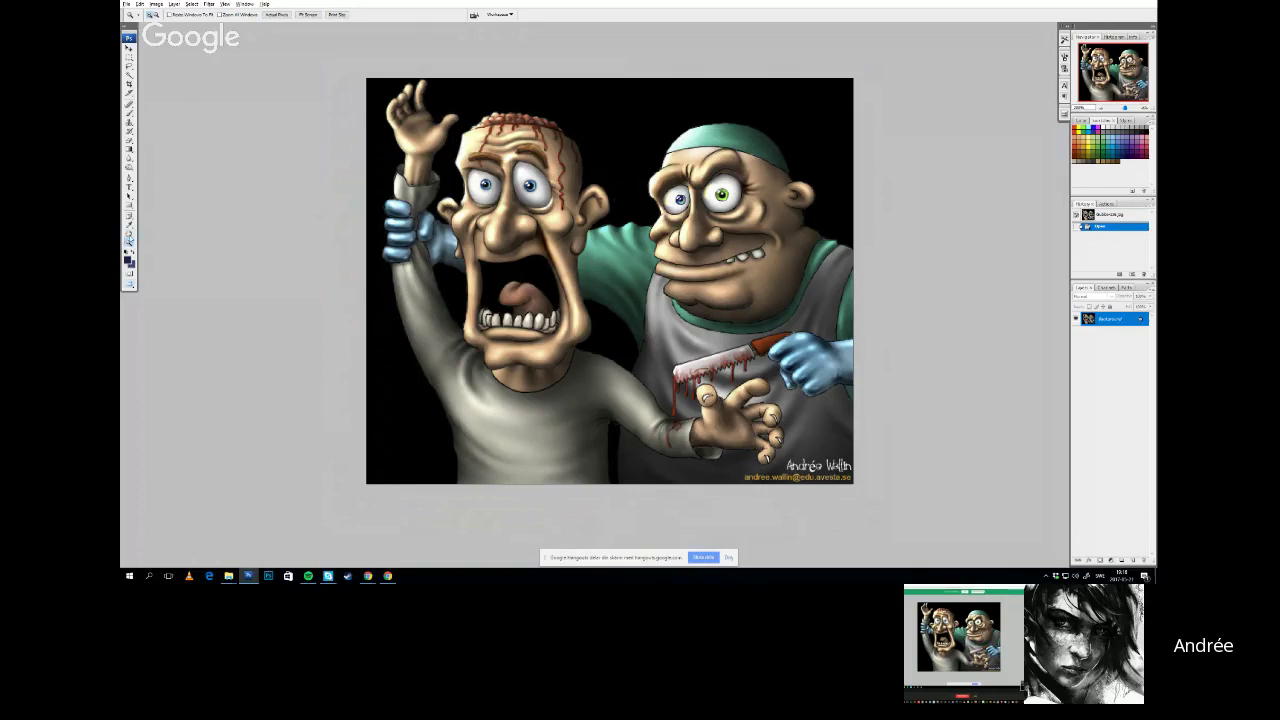
# Show the Dodge, Burn and Sponge tool group and choose the Dodge tool
pyautogui.click(128, 235)
pyautogui.moveTo(359, 180); pyautogui.dragTo(389, 194)
pyautogui.click(129, 168)
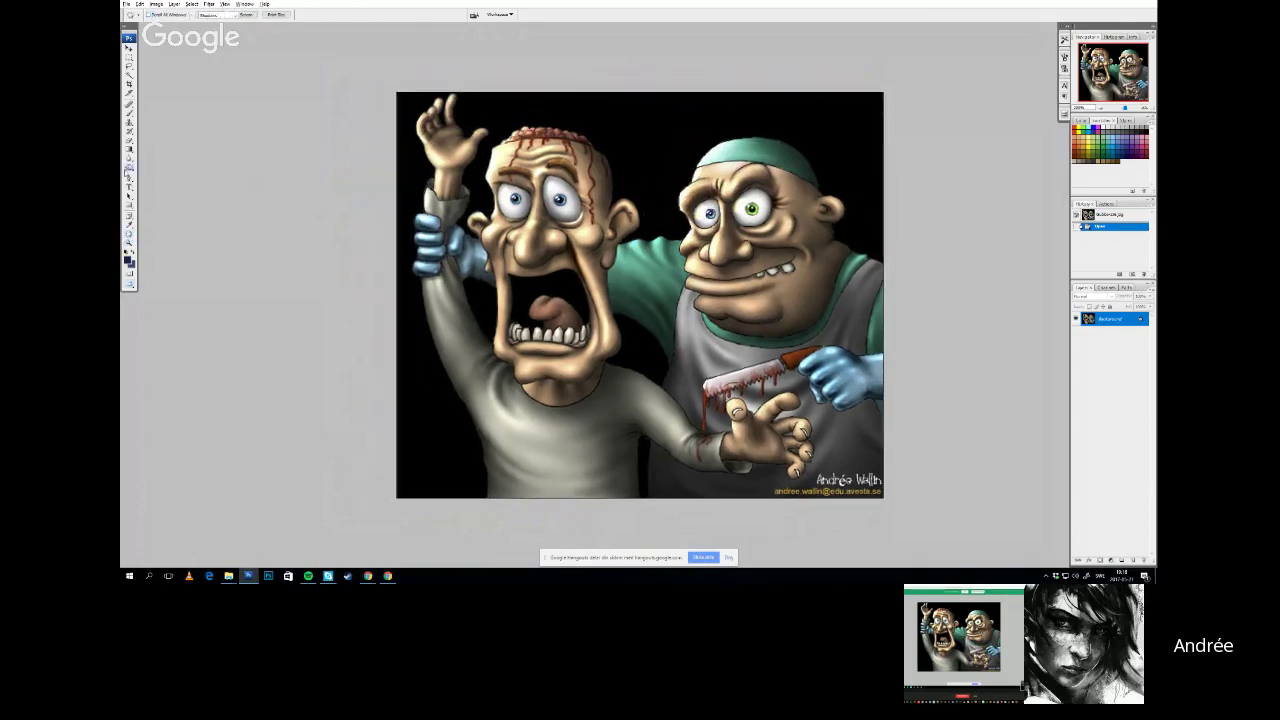
pyautogui.rightClick(130, 169)
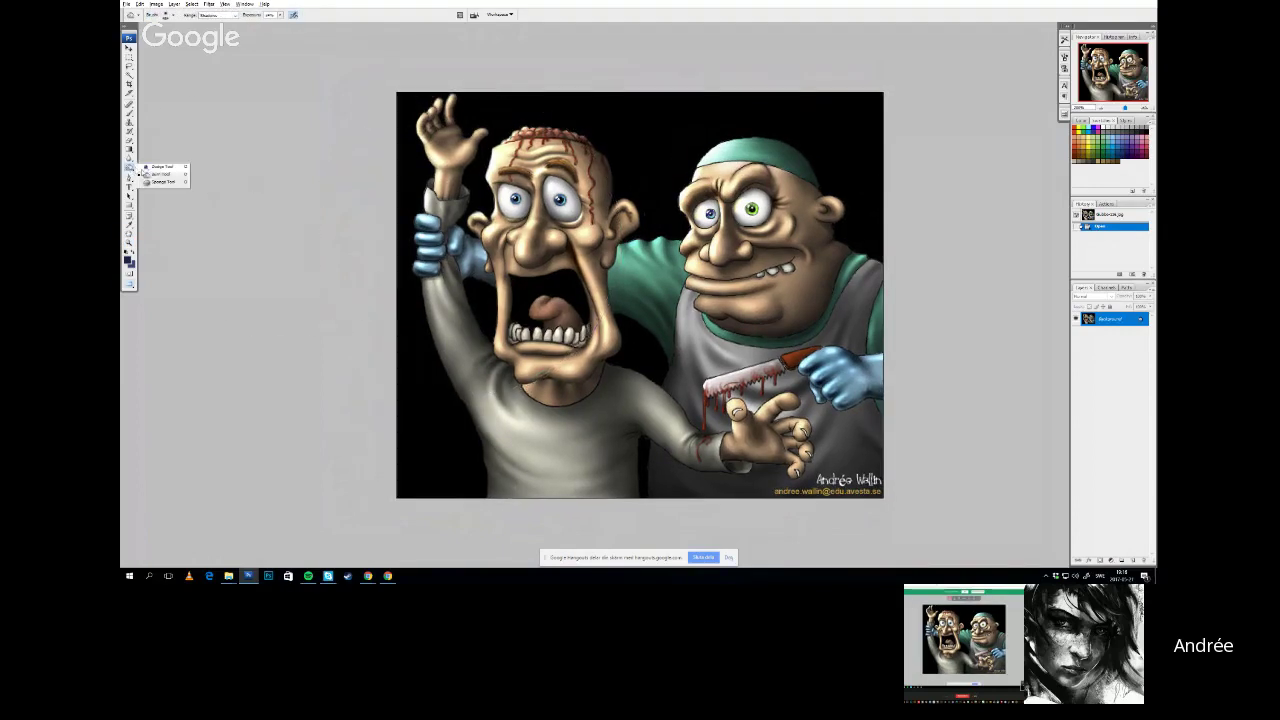
pyautogui.click(146, 167)
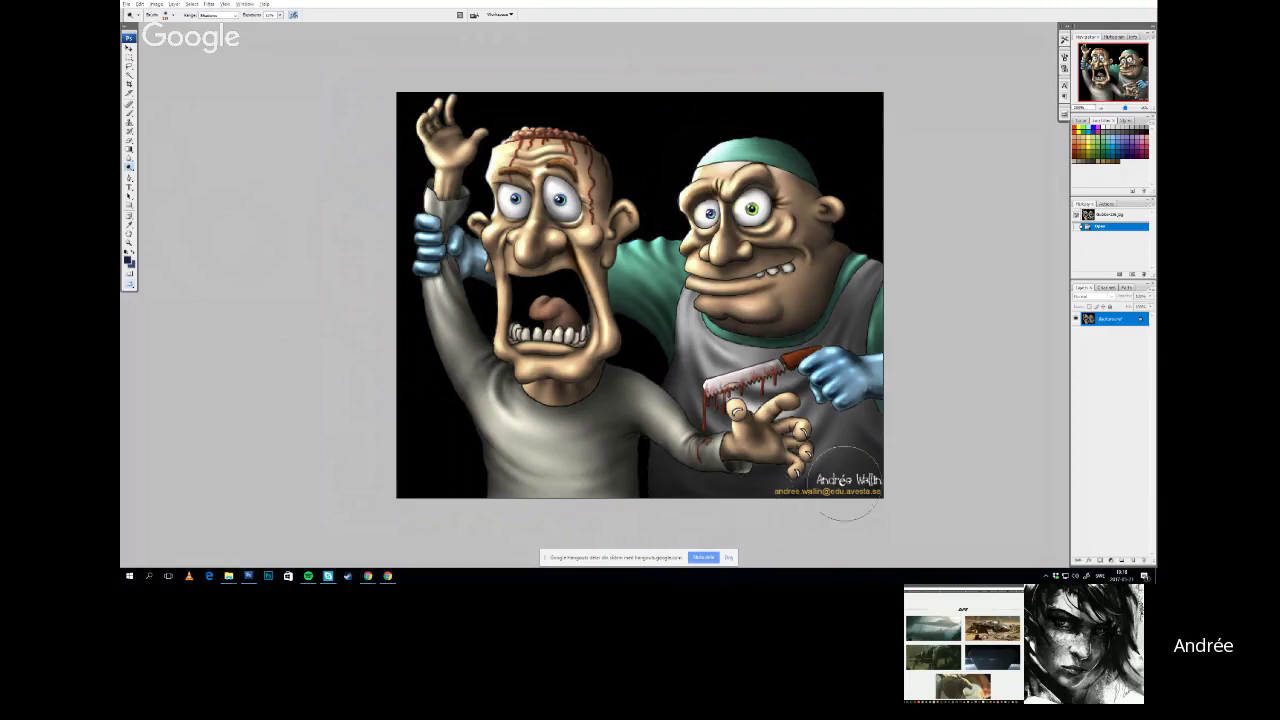
# Examine the cartoon painting, including its signature corner, at both reduced and enlarged magnification
pyautogui.moveTo(844, 481)
pyautogui.mouseDown()
pyautogui.moveTo(798, 428)
pyautogui.moveTo(761, 449)
pyautogui.mouseUp()
pyautogui.press('b')
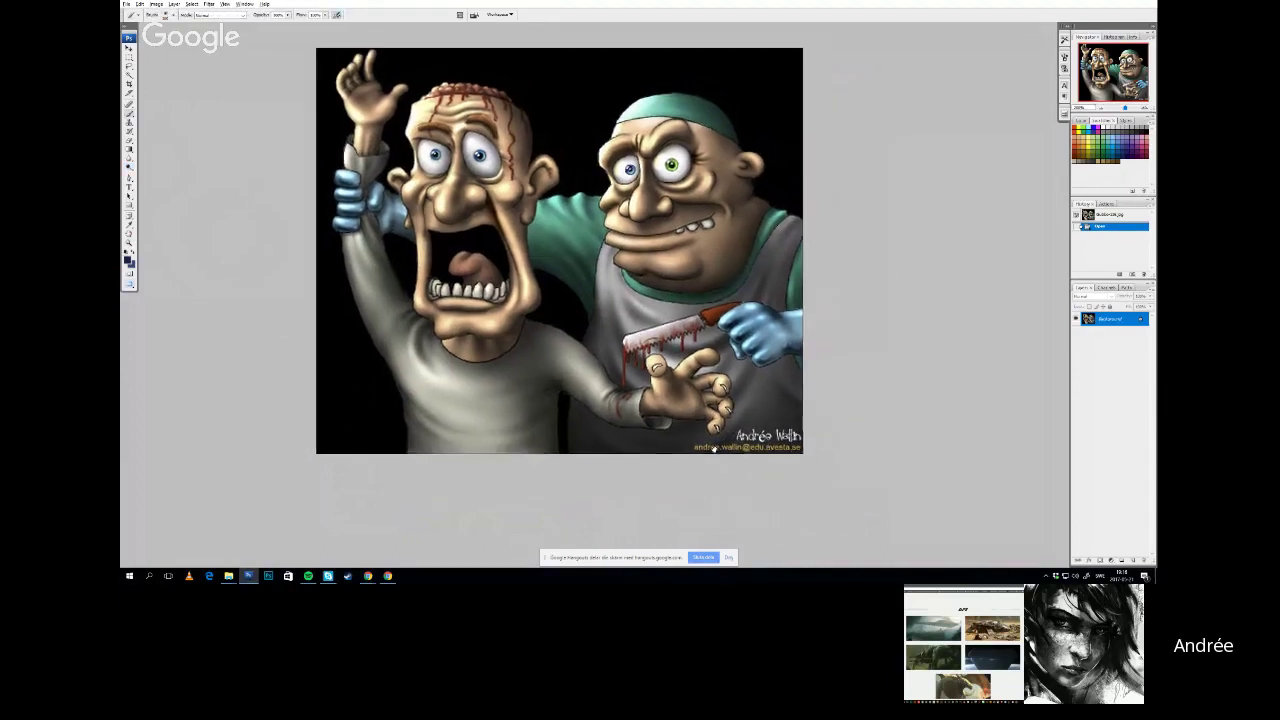
pyautogui.press('z')
pyautogui.moveTo(646, 370); pyautogui.dragTo(668, 384)
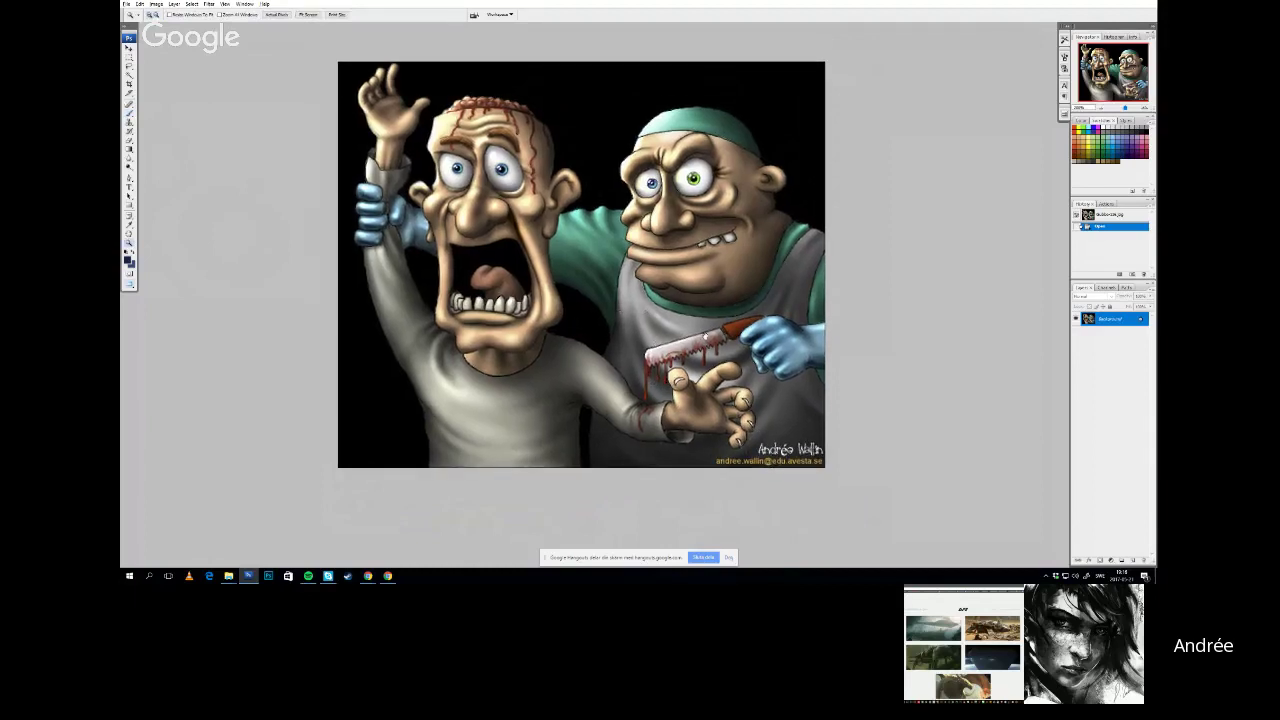
pyautogui.moveTo(644, 295); pyautogui.dragTo(660, 301)
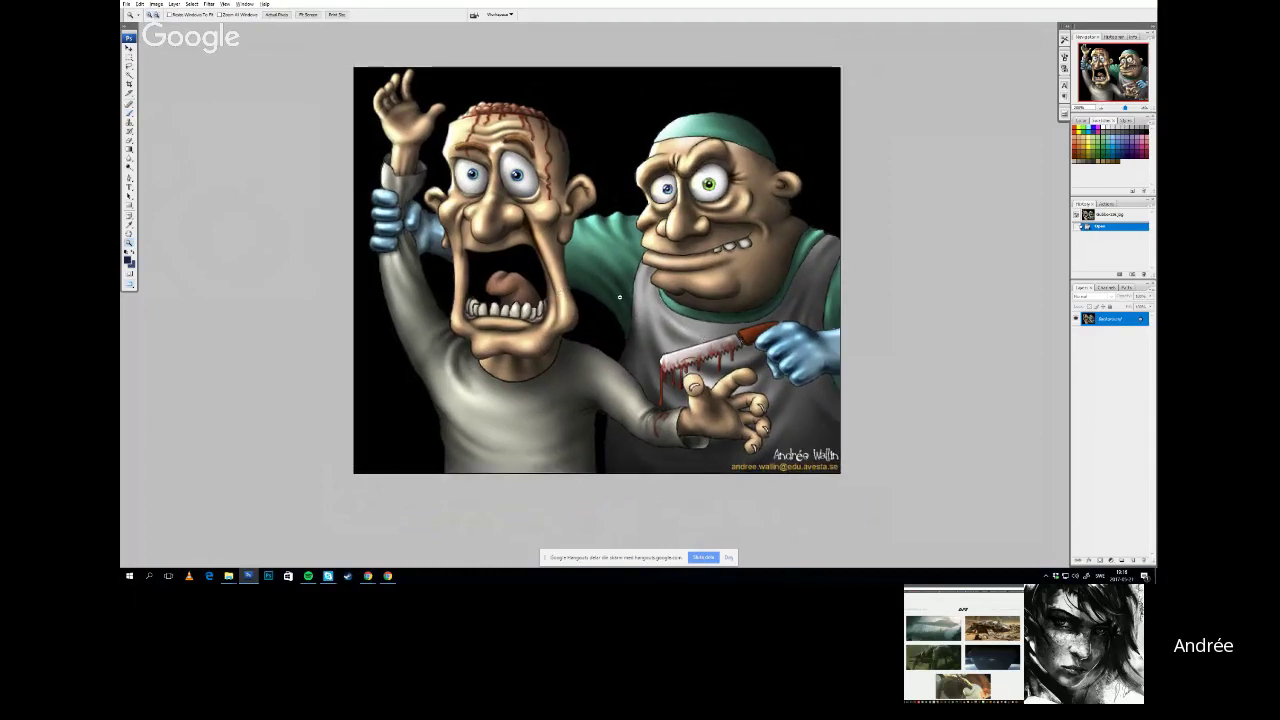
pyautogui.keyDown('alt'); pyautogui.click(622, 330); pyautogui.keyUp('alt')
pyautogui.moveTo(622, 330); pyautogui.dragTo(636, 333)
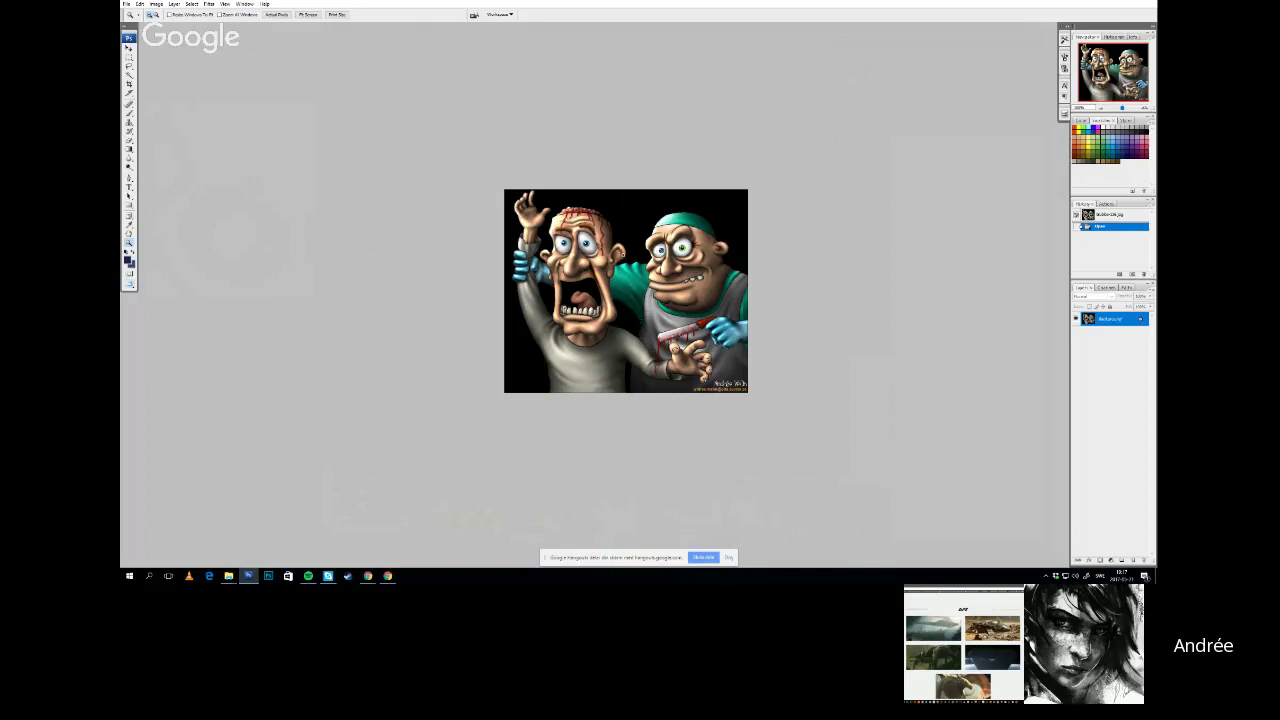
pyautogui.click(621, 272)
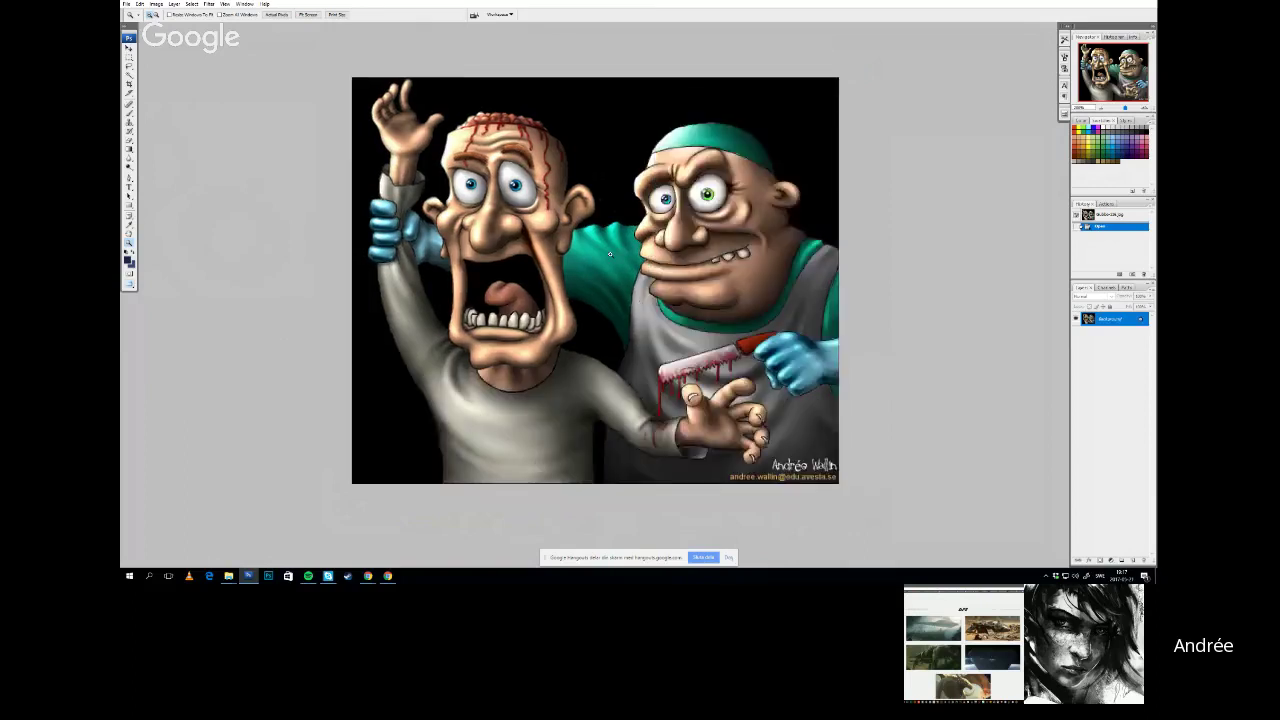
pyautogui.click(157, 4)
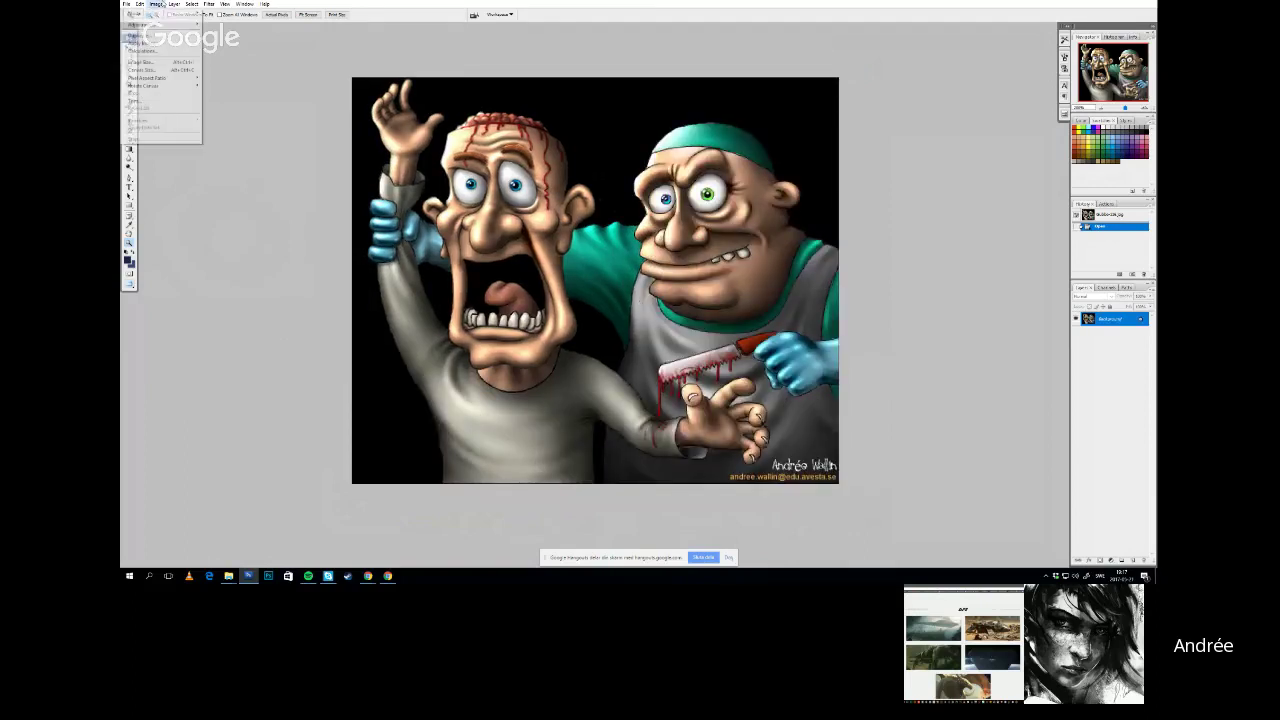
pyautogui.click(157, 4)
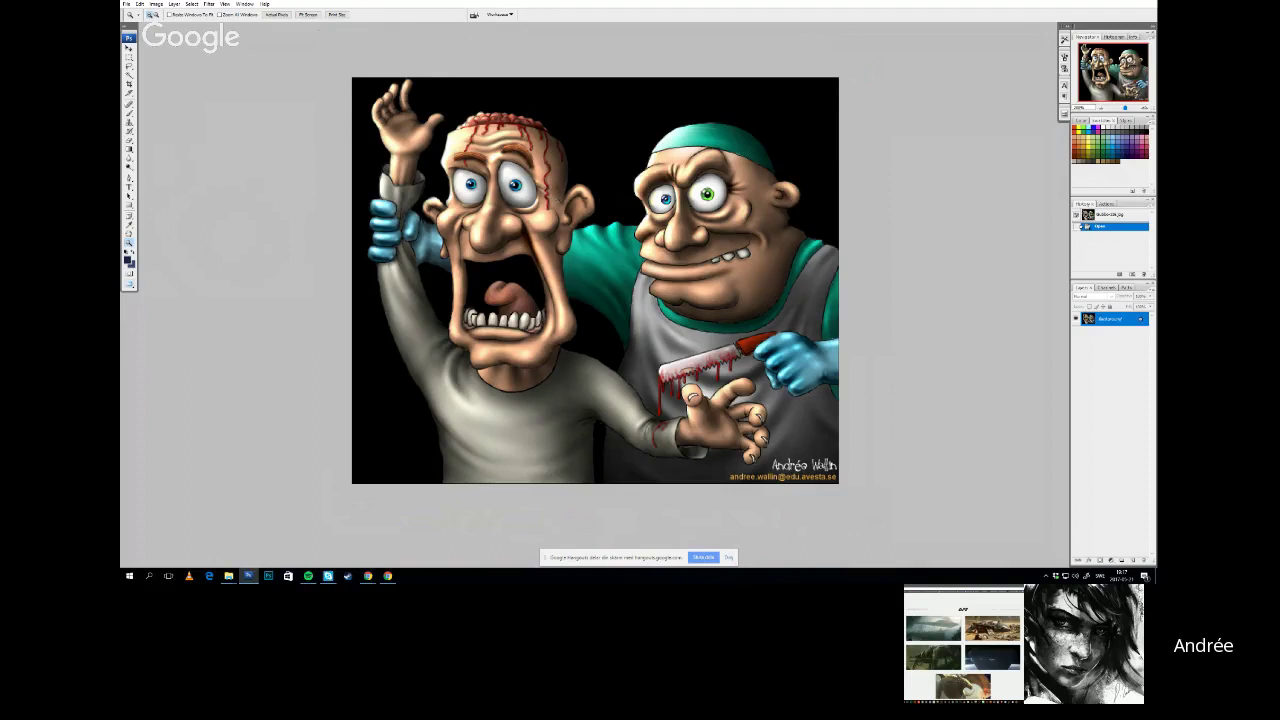
# Switch to the browser window with the Quake 2 cartoon image, view it maximized and close that window
pyautogui.hotkey('alt', 'Tab')
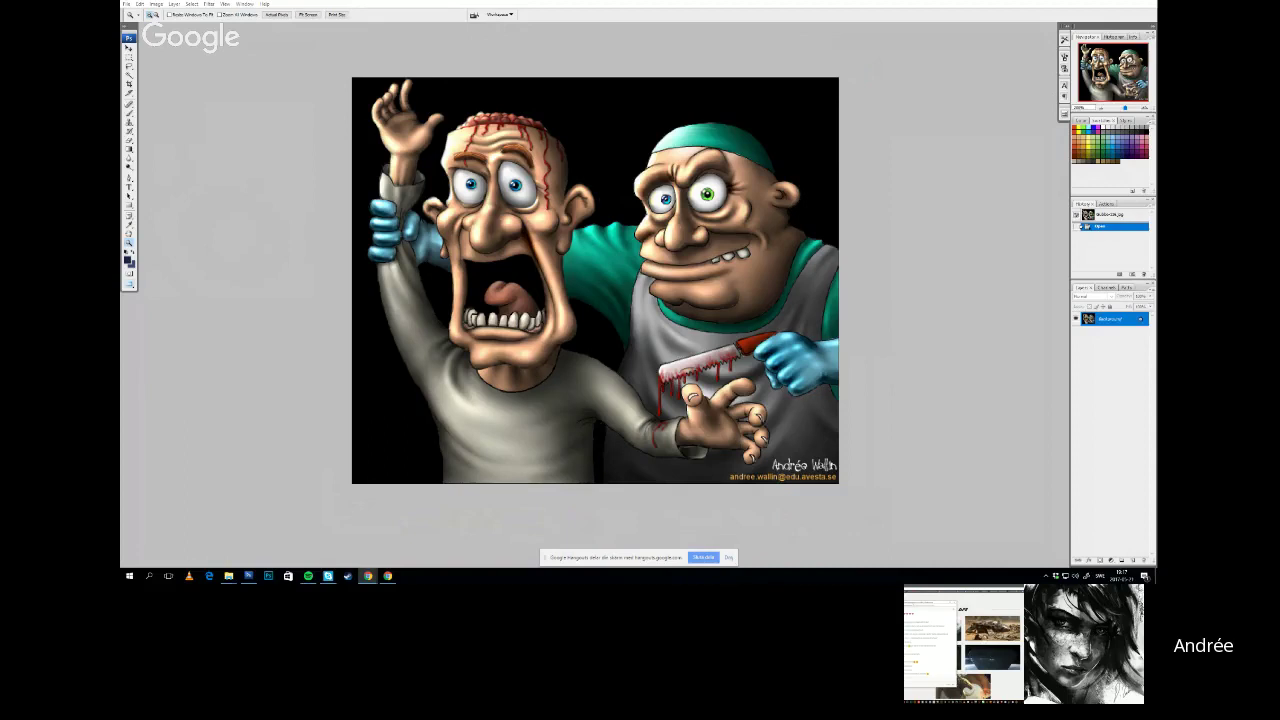
pyautogui.moveTo(705, 580); pyautogui.dragTo(705, 296)
pyautogui.doubleClick(704, 296)
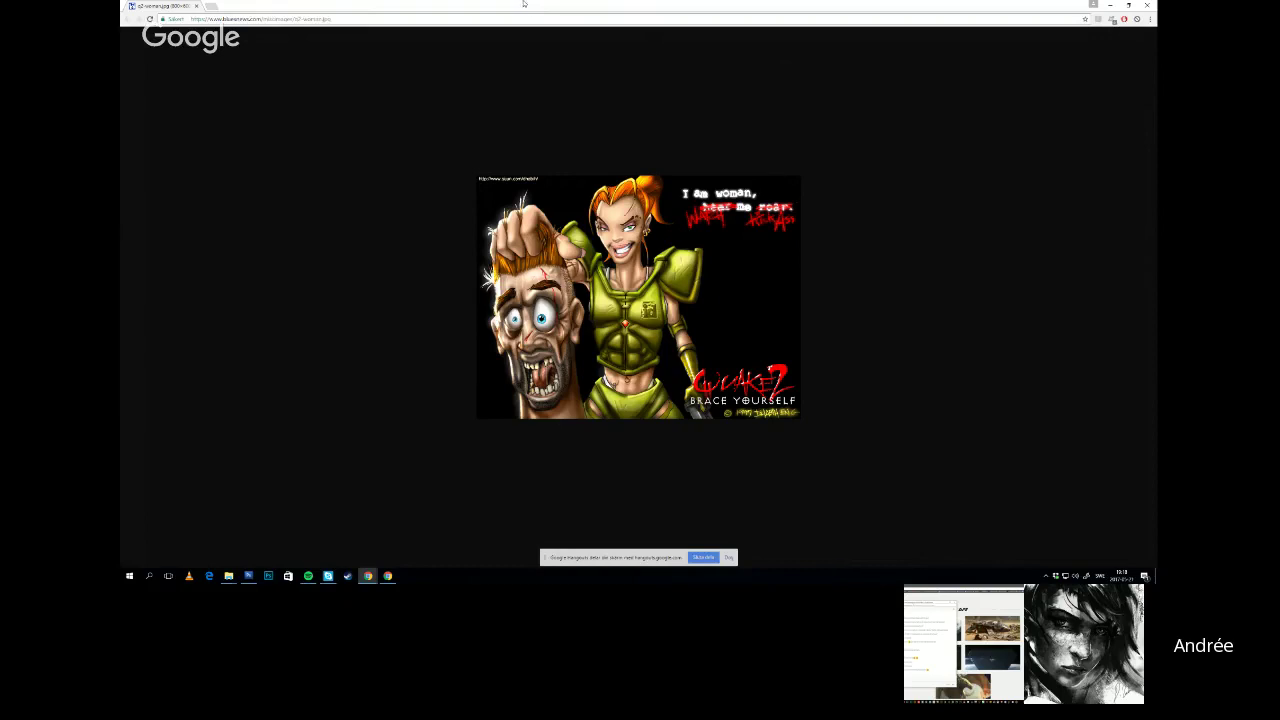
pyautogui.moveTo(523, 3); pyautogui.dragTo(602, 83)
pyautogui.click(840, 83)
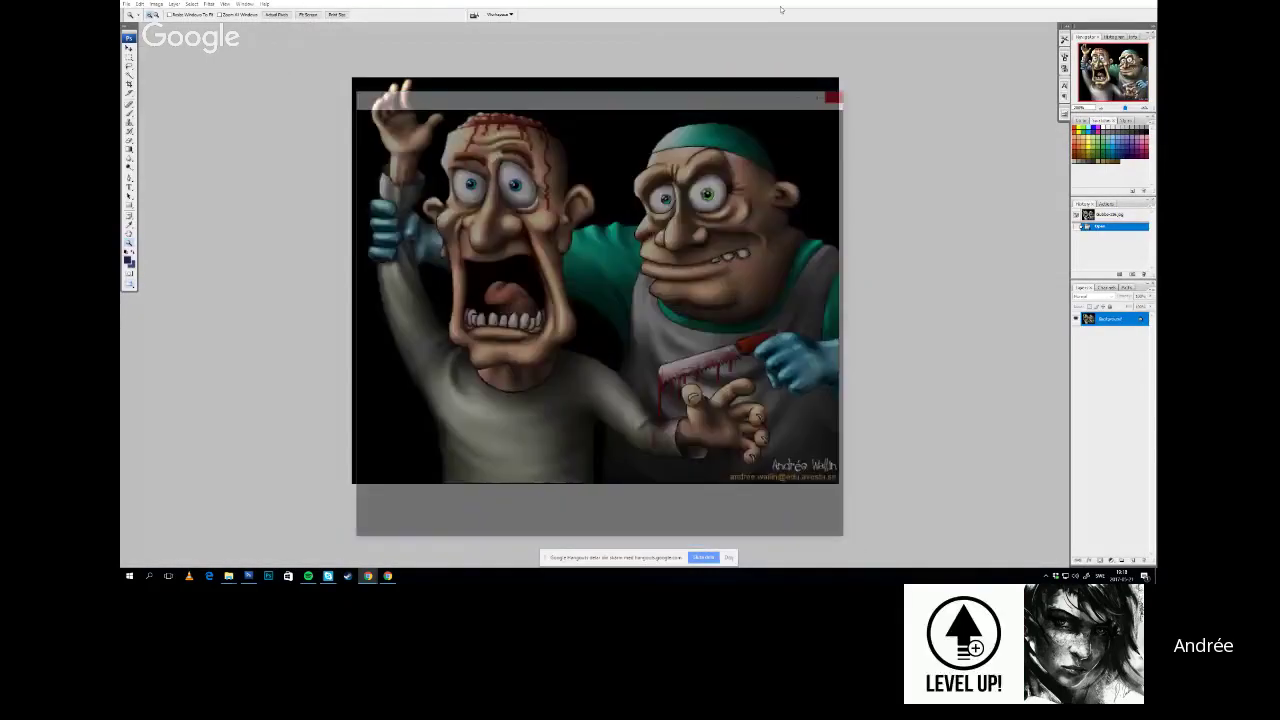
# Reduce the cartoon painting's magnification, switch to the painting of the armored soldier in the snow and examine it
pyautogui.hotkey('ctrl', '-')
pyautogui.moveTo(592, 352); pyautogui.dragTo(616, 320)
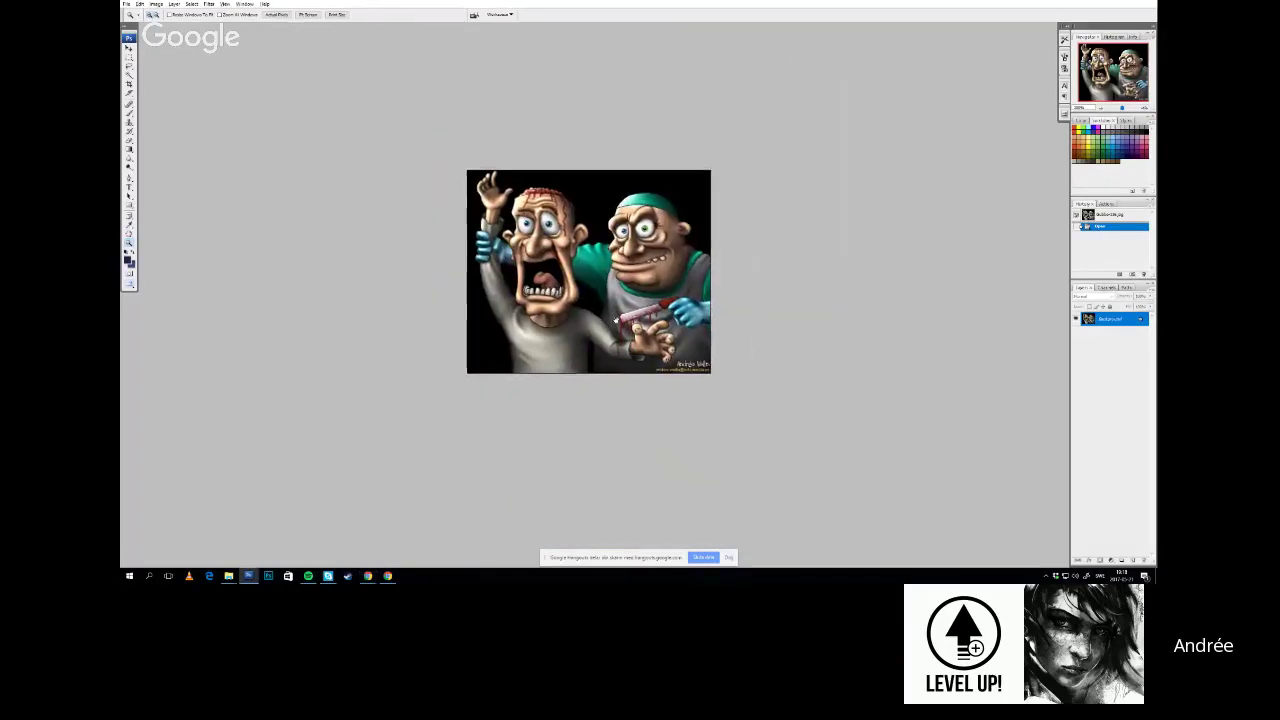
pyautogui.hotkey('ctrl', 'Tab')
pyautogui.moveTo(739, 330); pyautogui.dragTo(680, 336)
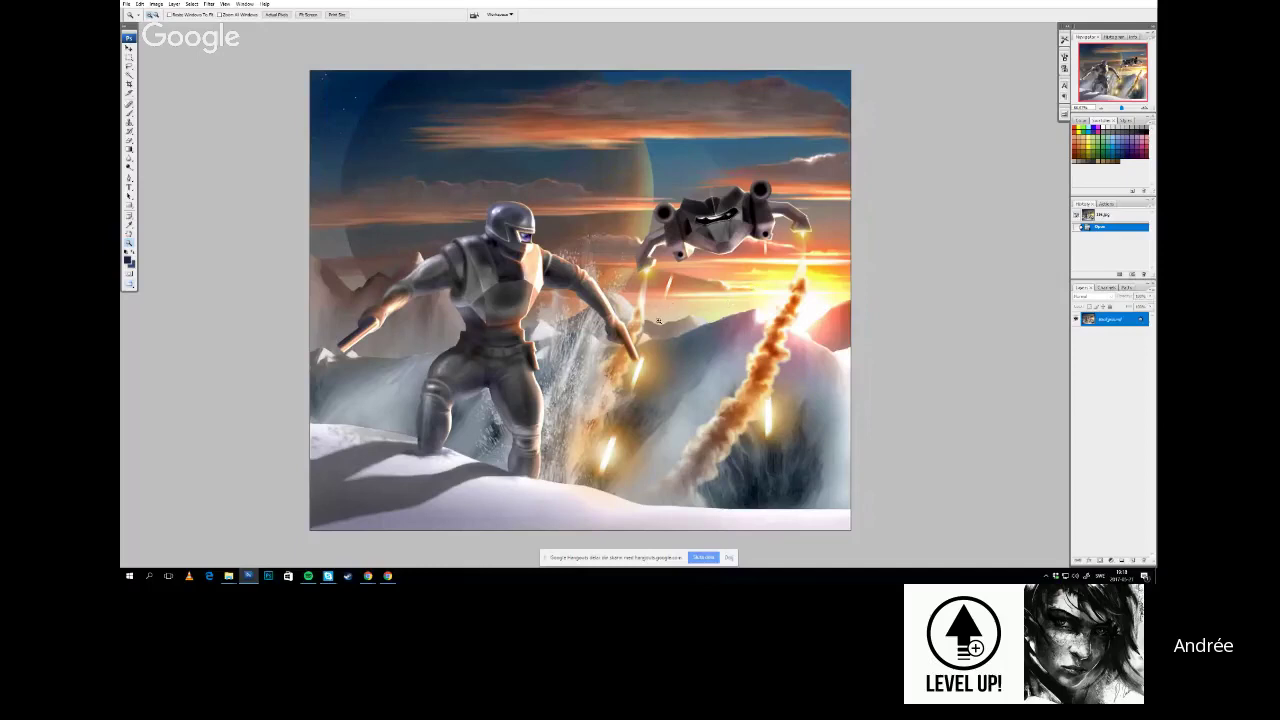
pyautogui.moveTo(615, 310); pyautogui.dragTo(627, 314)
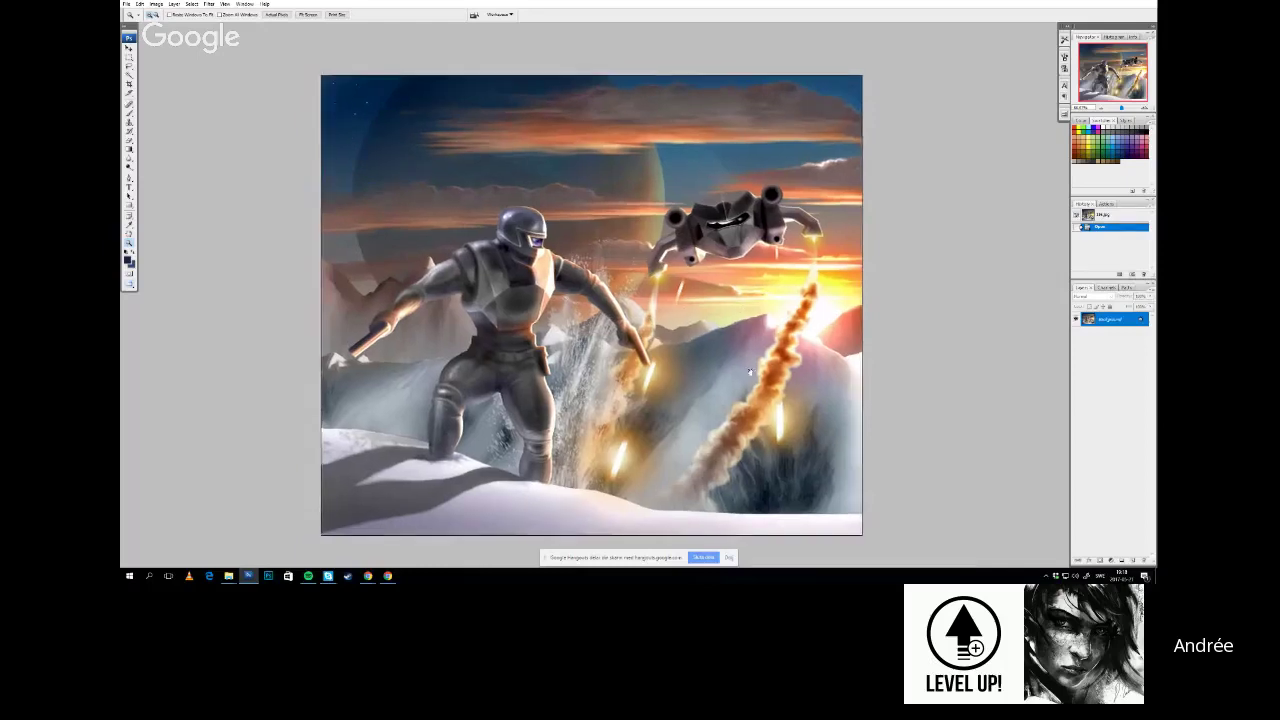
pyautogui.moveTo(694, 361); pyautogui.dragTo(683, 359)
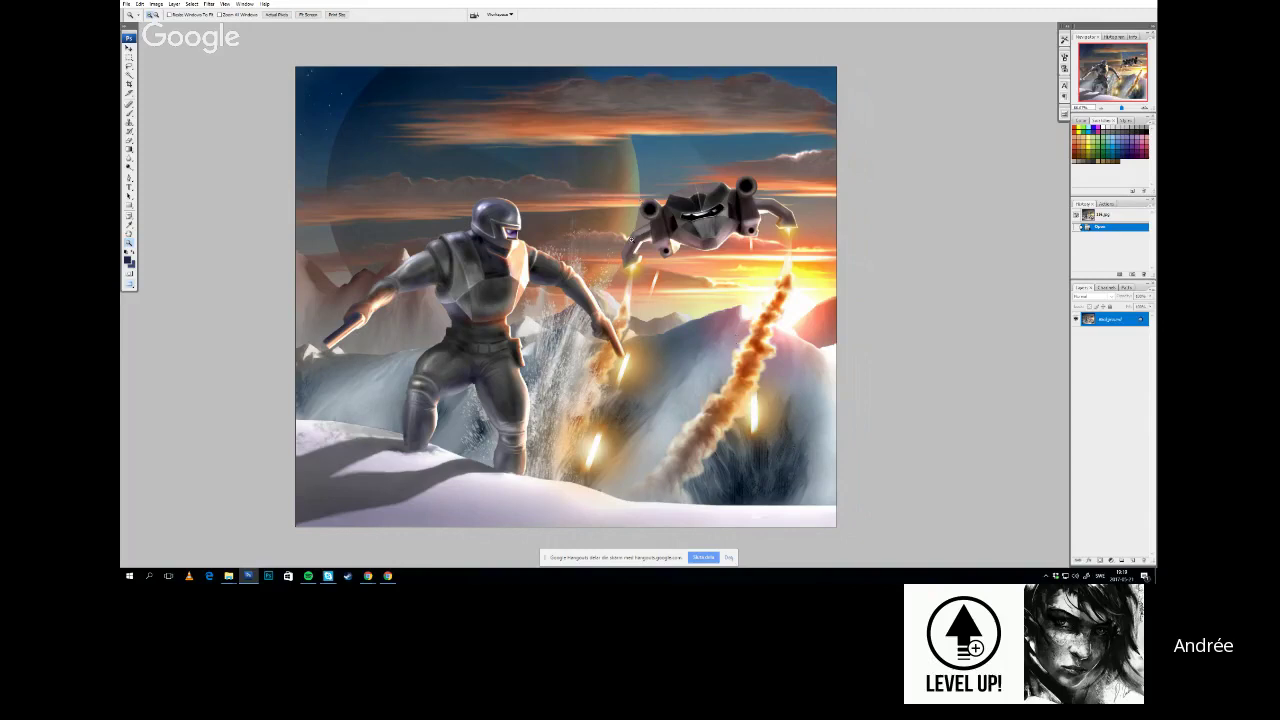
pyautogui.moveTo(665, 289)
pyautogui.mouseDown()
pyautogui.moveTo(651, 285)
pyautogui.moveTo(685, 301)
pyautogui.mouseUp()
pyautogui.moveTo(321, 124); pyautogui.dragTo(296, 101)
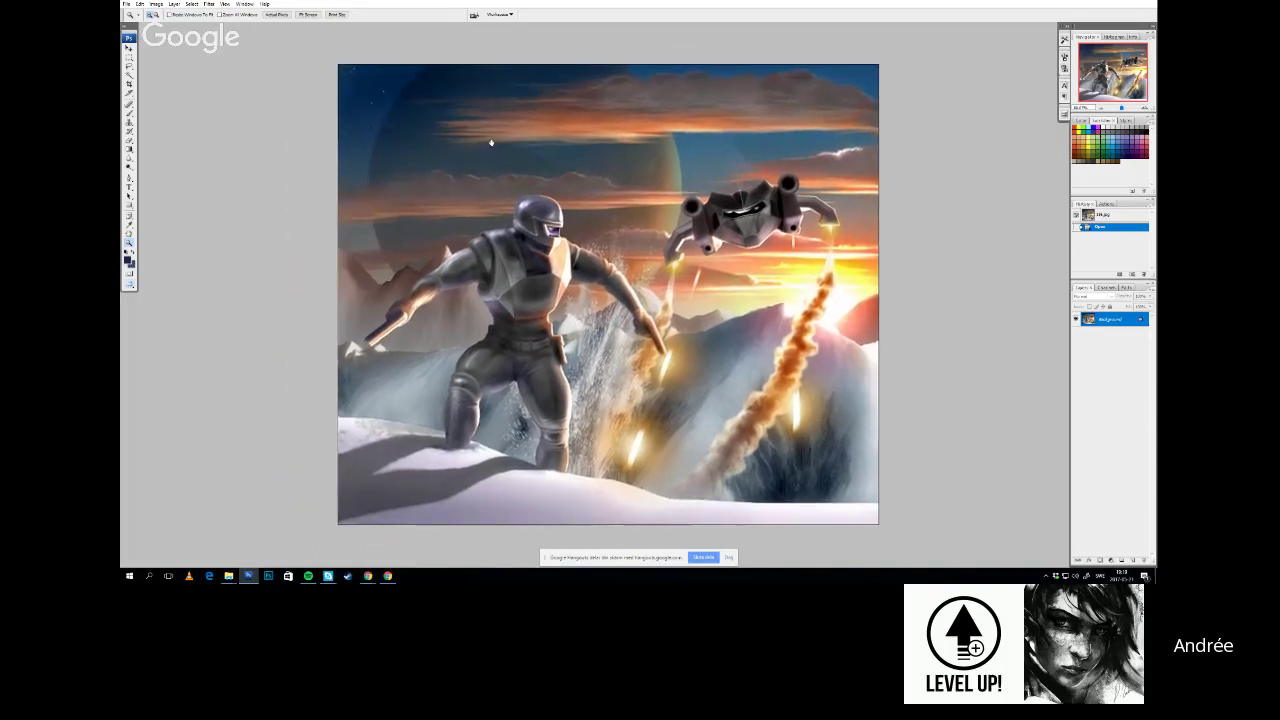
# Check the snow soldier painting's image size and view the painting at enlarged and reduced magnification
pyautogui.click(140, 4)
pyautogui.moveTo(156, 4)
pyautogui.click(152, 61)
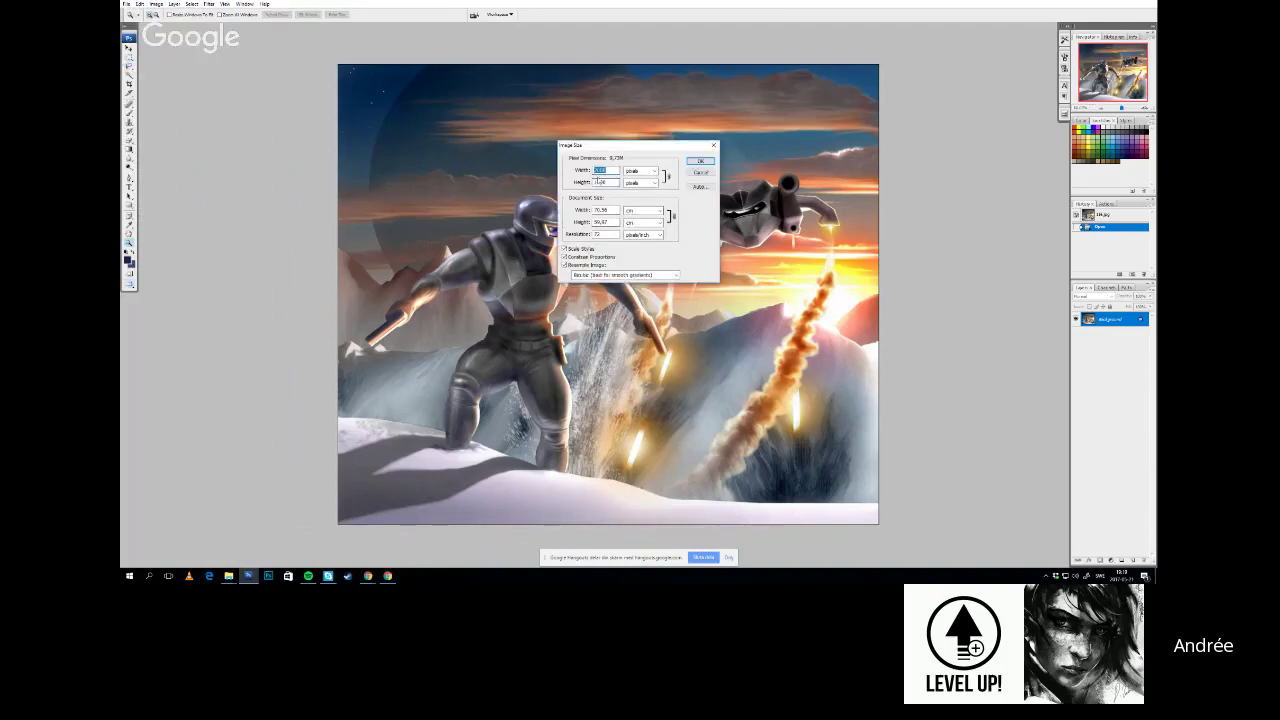
pyautogui.press('Return')
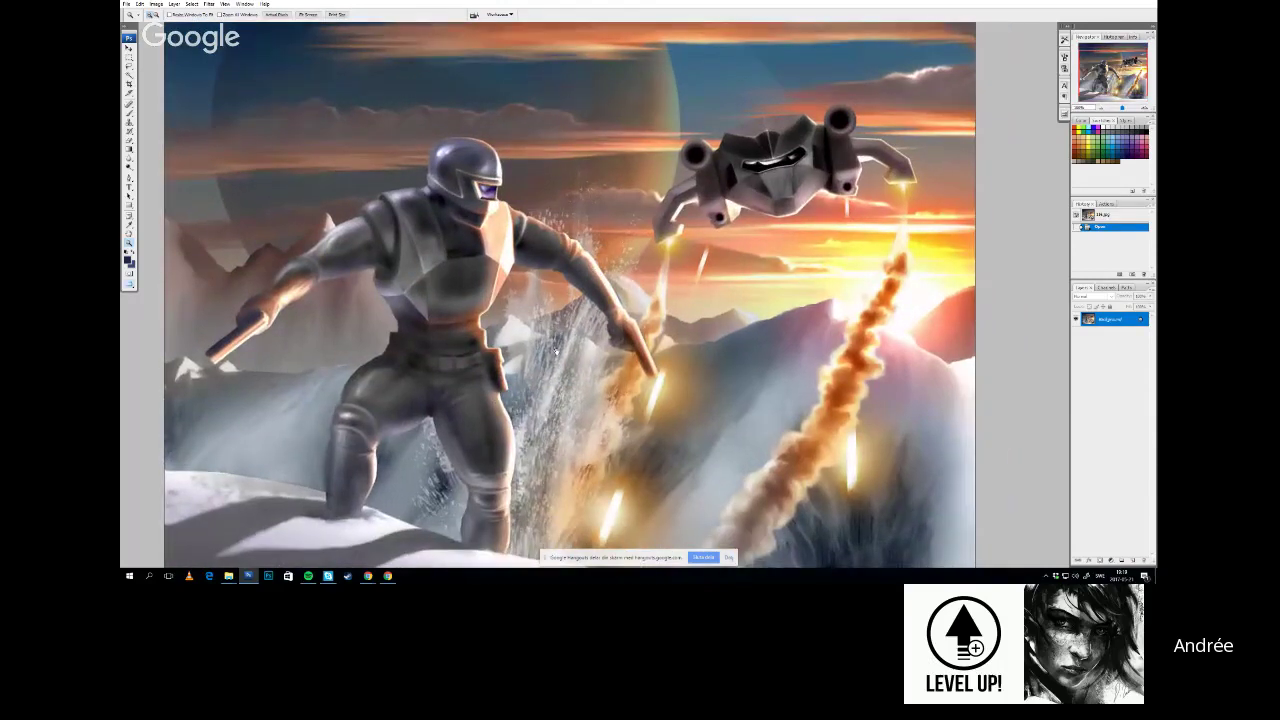
pyautogui.moveTo(556, 351); pyautogui.dragTo(567, 264)
pyautogui.hotkey('ctrl', '-')
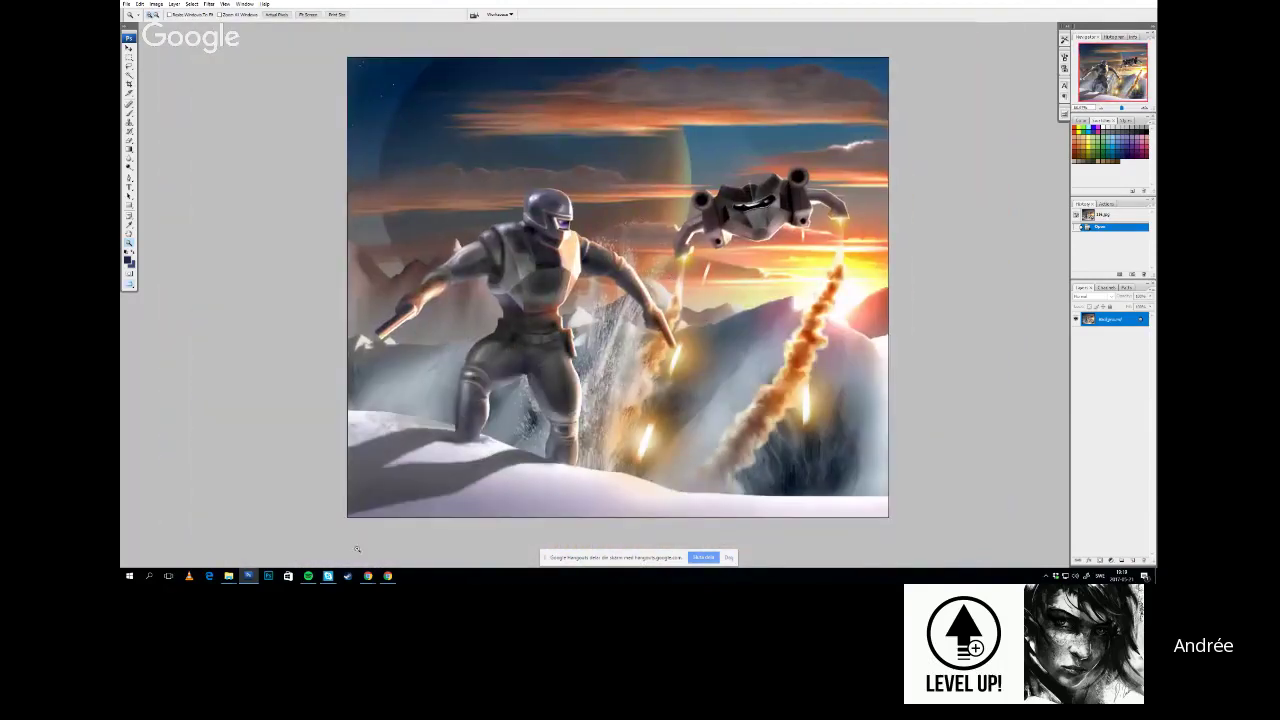
# Open a new File Explorer window at the Dropbox folder Concept Art Workshop > Webinar > Old
pyautogui.moveTo(228, 576)
pyautogui.moveTo(290, 540)
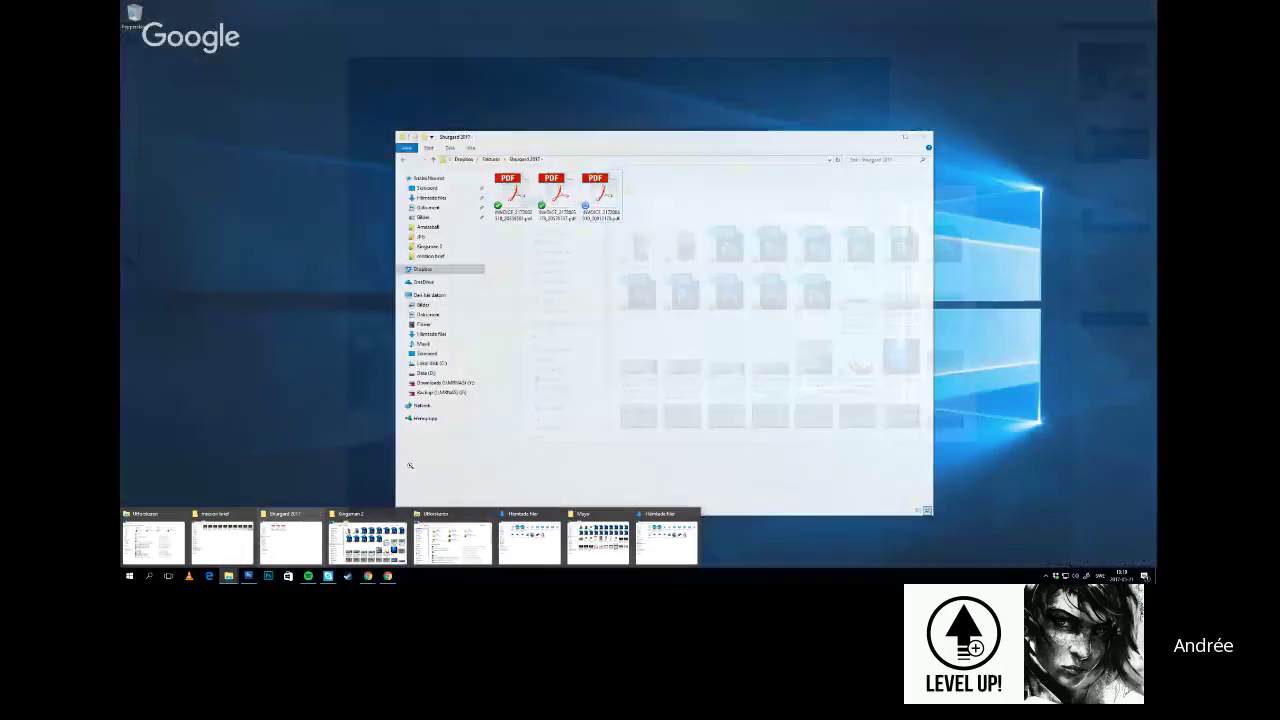
pyautogui.press('super+e')
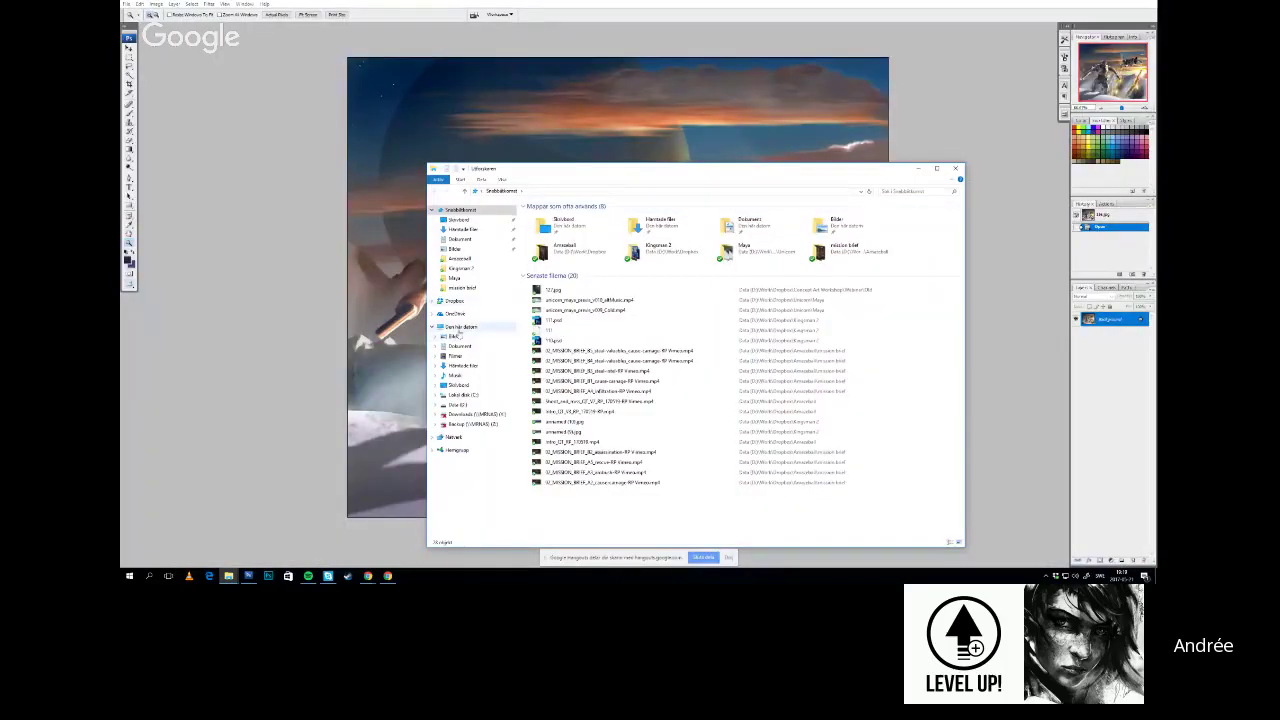
pyautogui.click(459, 328)
pyautogui.click(455, 300)
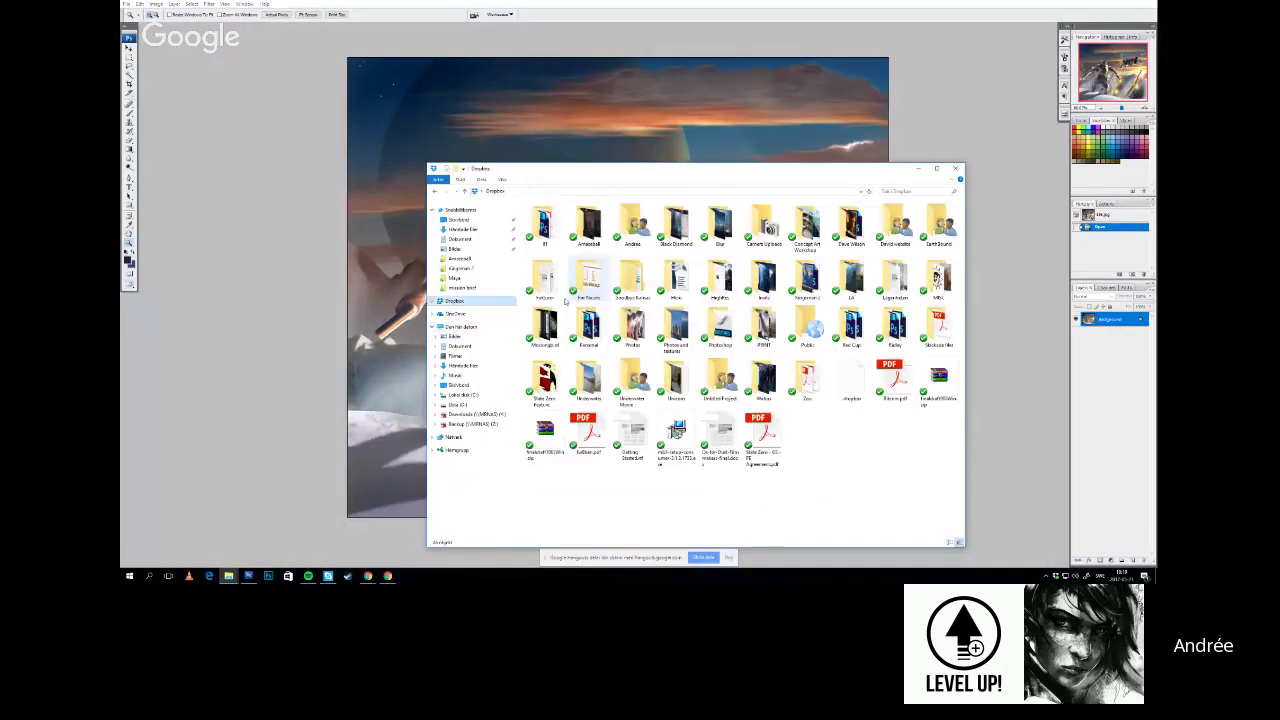
pyautogui.doubleClick(795, 228)
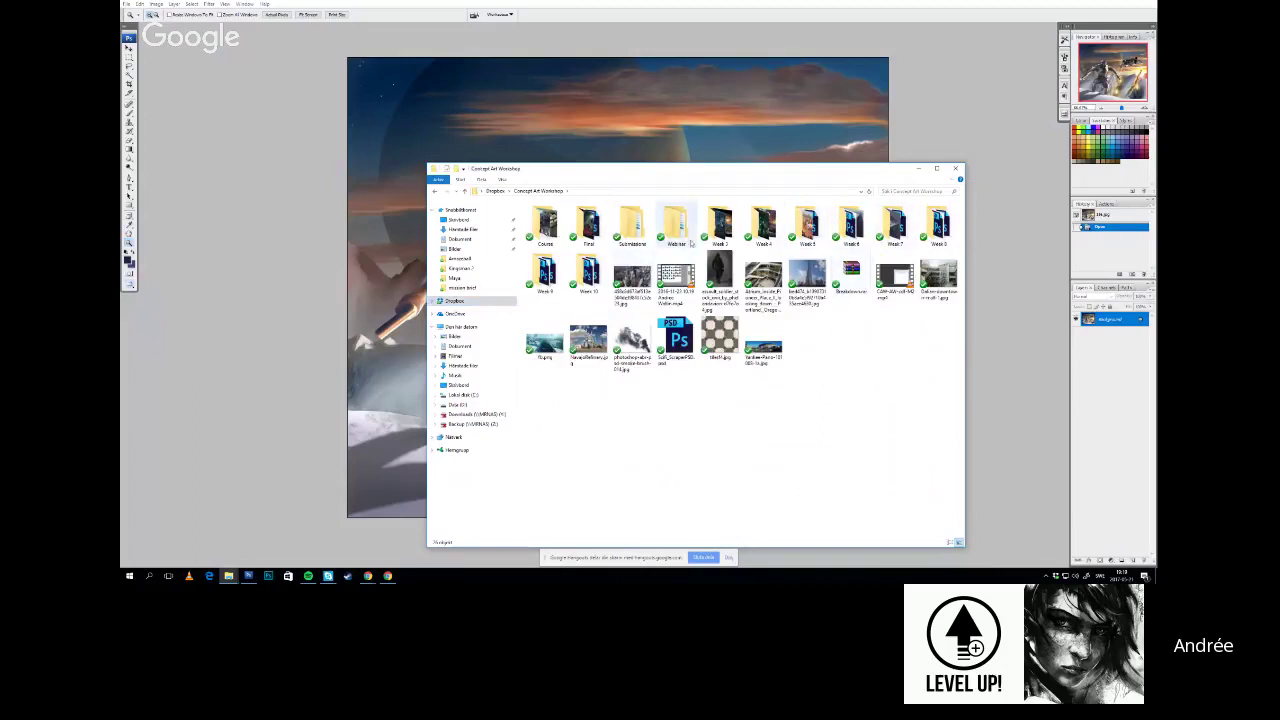
pyautogui.doubleClick(678, 230)
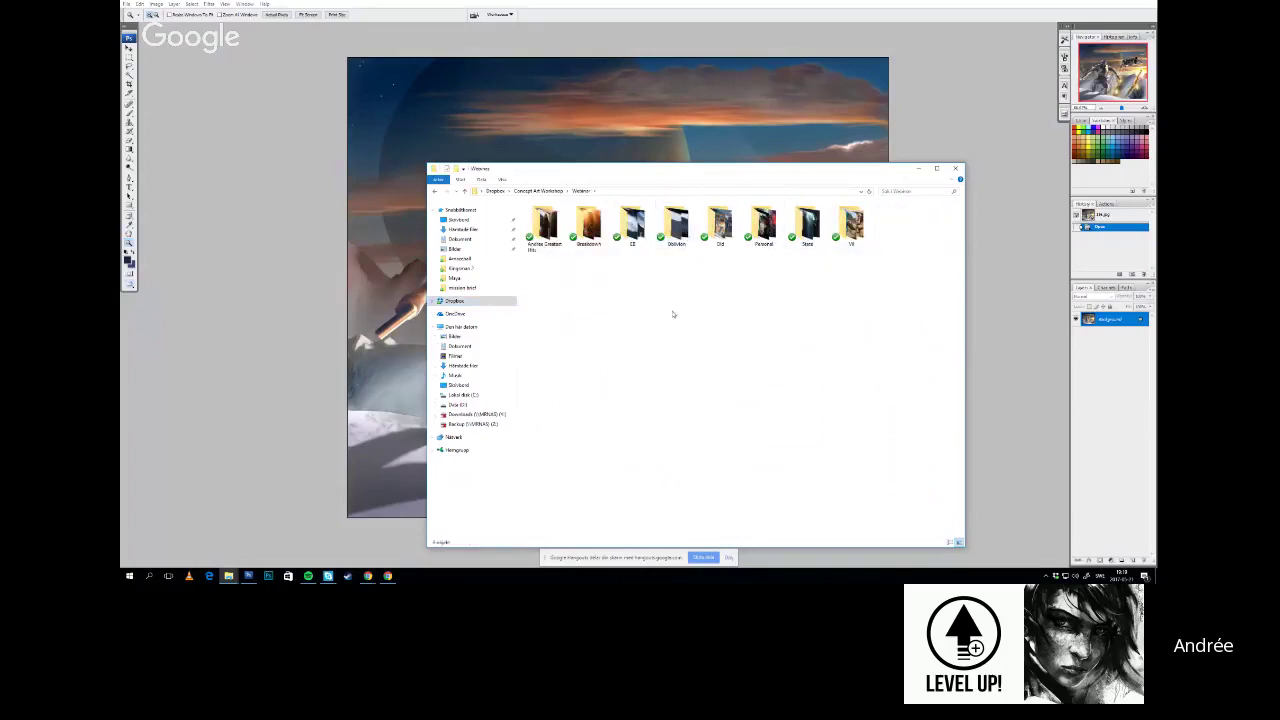
pyautogui.doubleClick(727, 234)
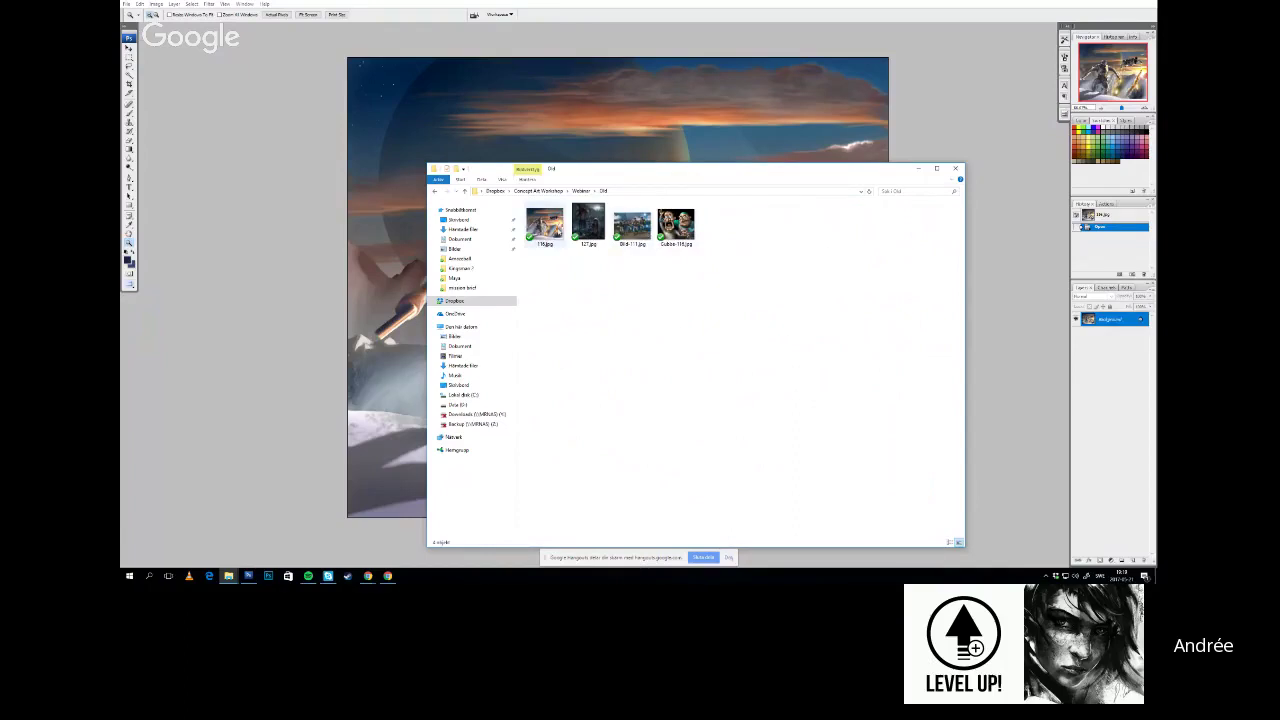
# Look up the creation and modification dates in the file properties of the snow soldier painting's JPG
pyautogui.click(545, 227)
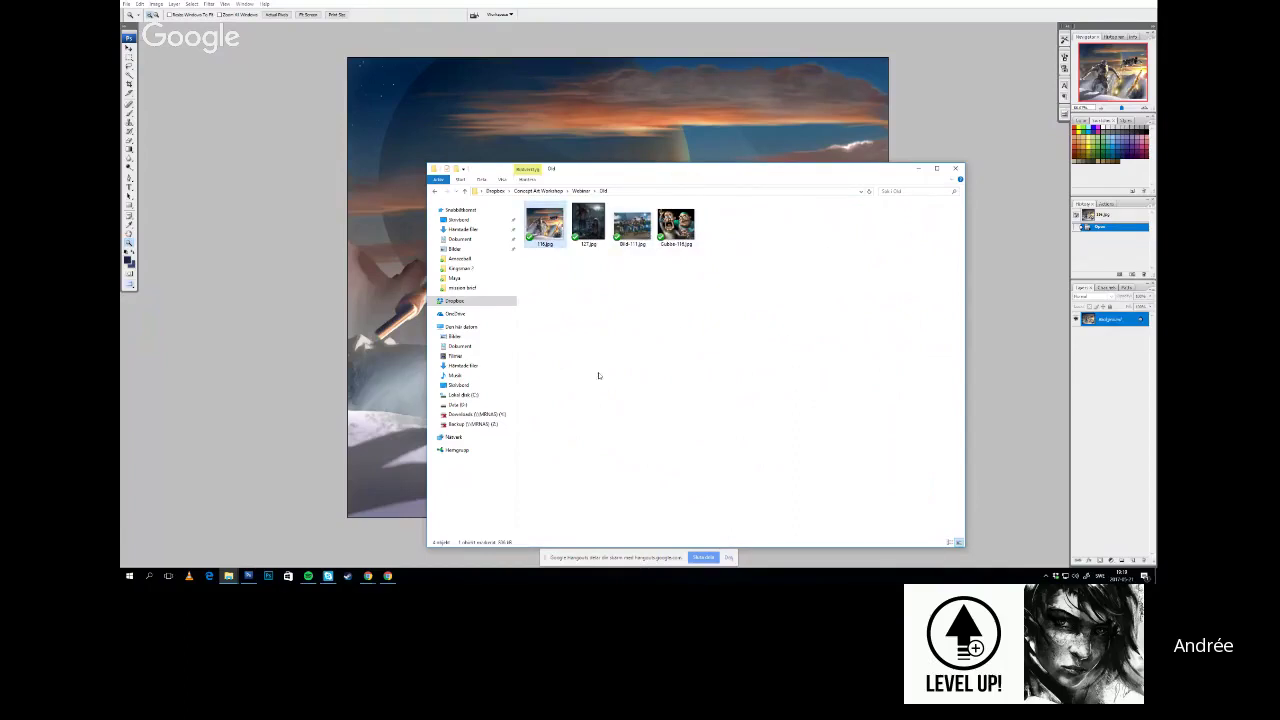
pyautogui.rightClick(563, 241)
pyautogui.click(515, 510)
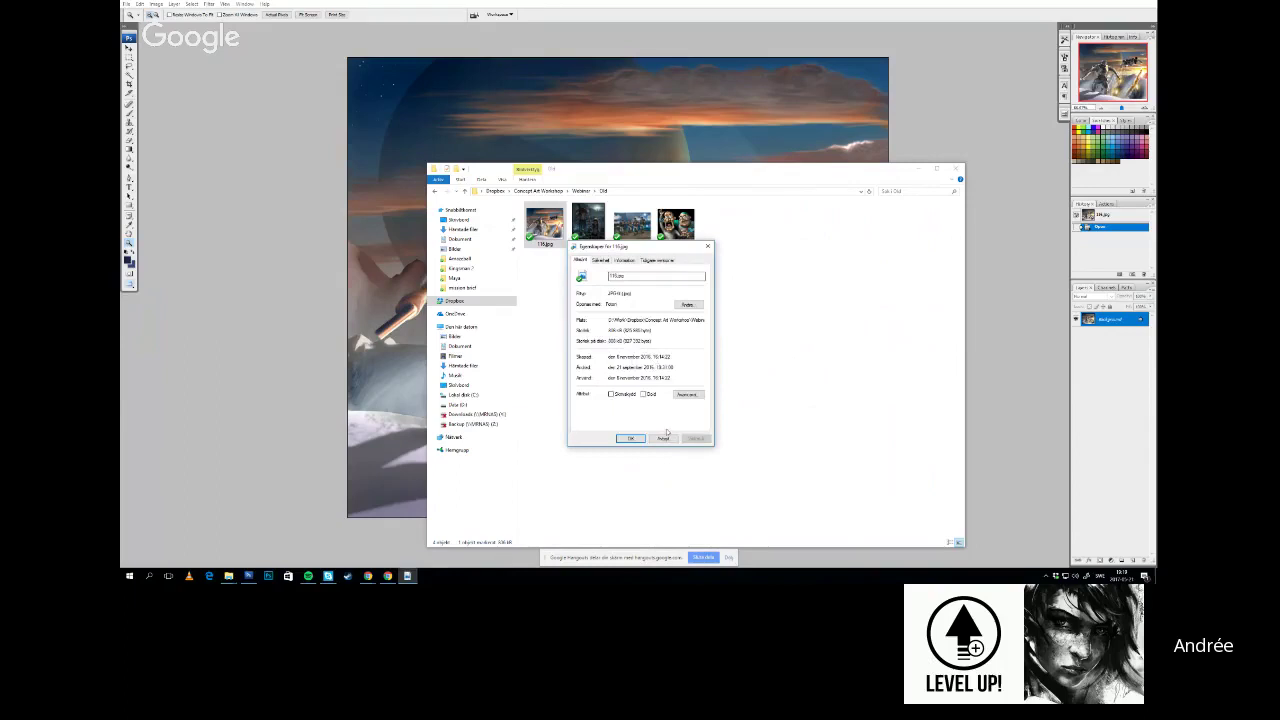
pyautogui.click(663, 438)
pyautogui.click(737, 380)
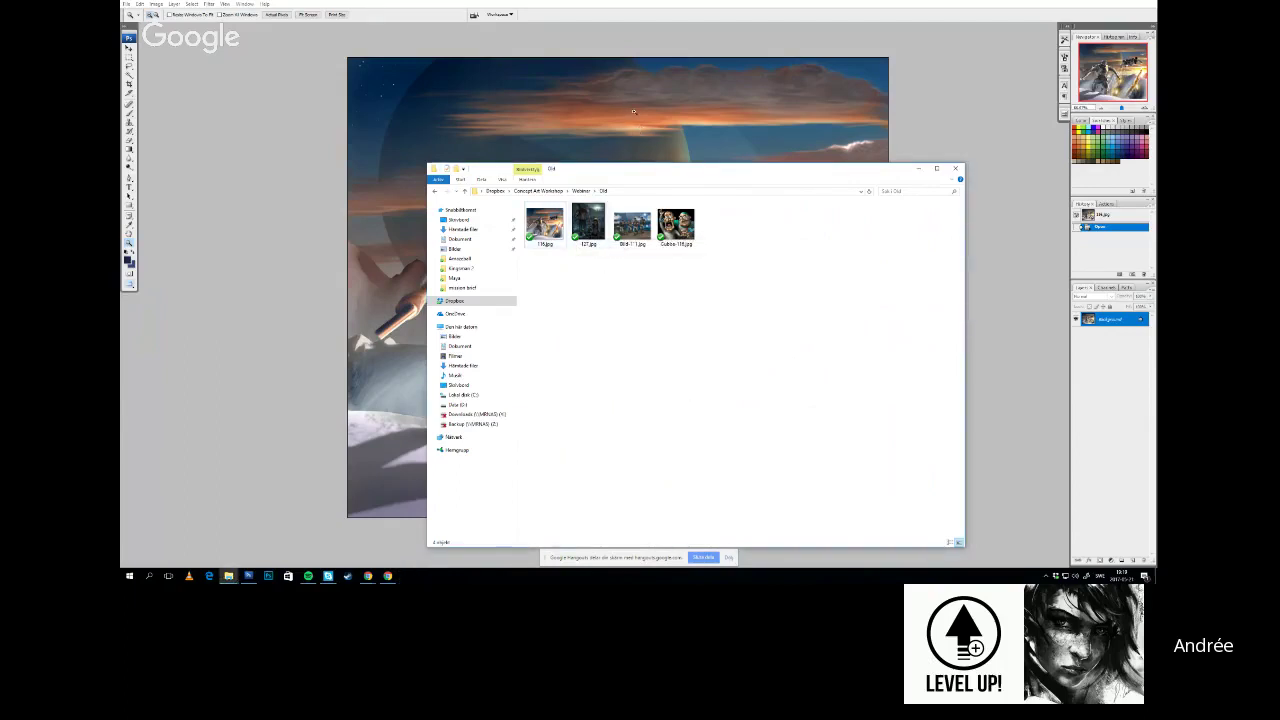
# Return to Photoshop and examine the snow soldier painting and its attacking aircraft
pyautogui.click(654, 3)
pyautogui.moveTo(507, 355); pyautogui.dragTo(488, 349)
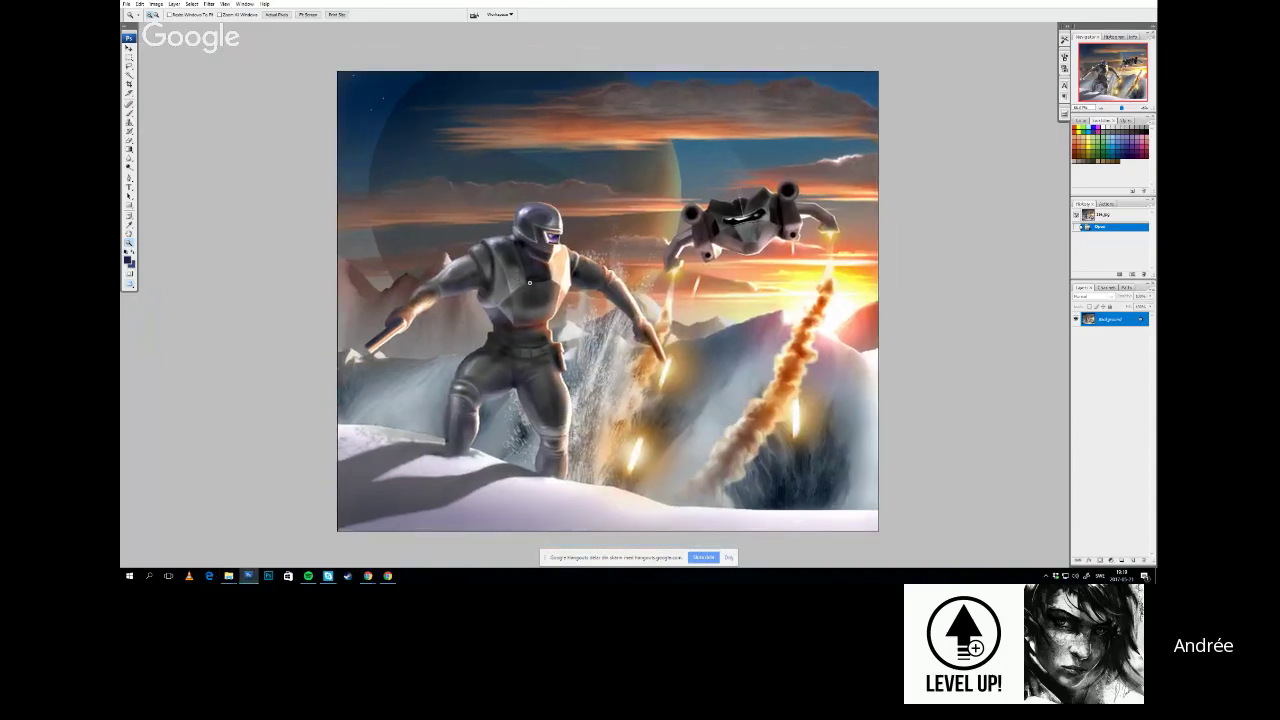
pyautogui.scroll(-1, 530, 285)
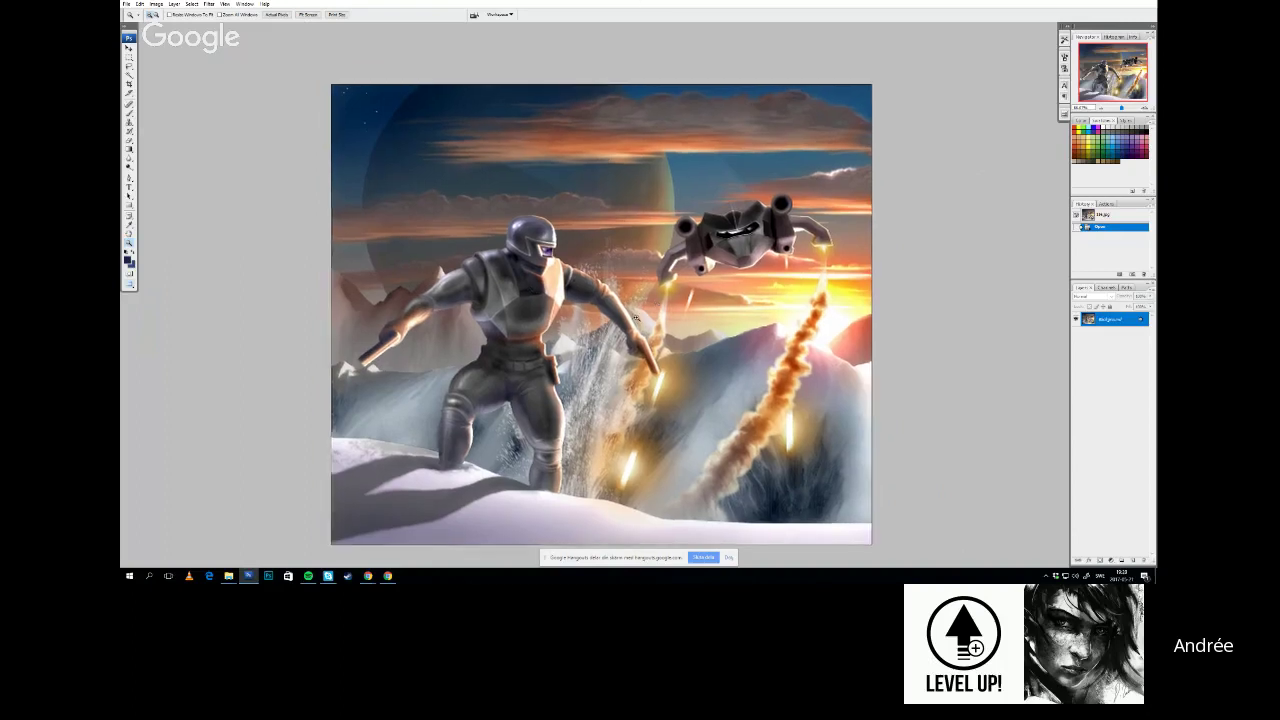
pyautogui.moveTo(656, 321)
pyautogui.mouseDown()
pyautogui.moveTo(639, 315)
pyautogui.moveTo(636, 291)
pyautogui.mouseUp()
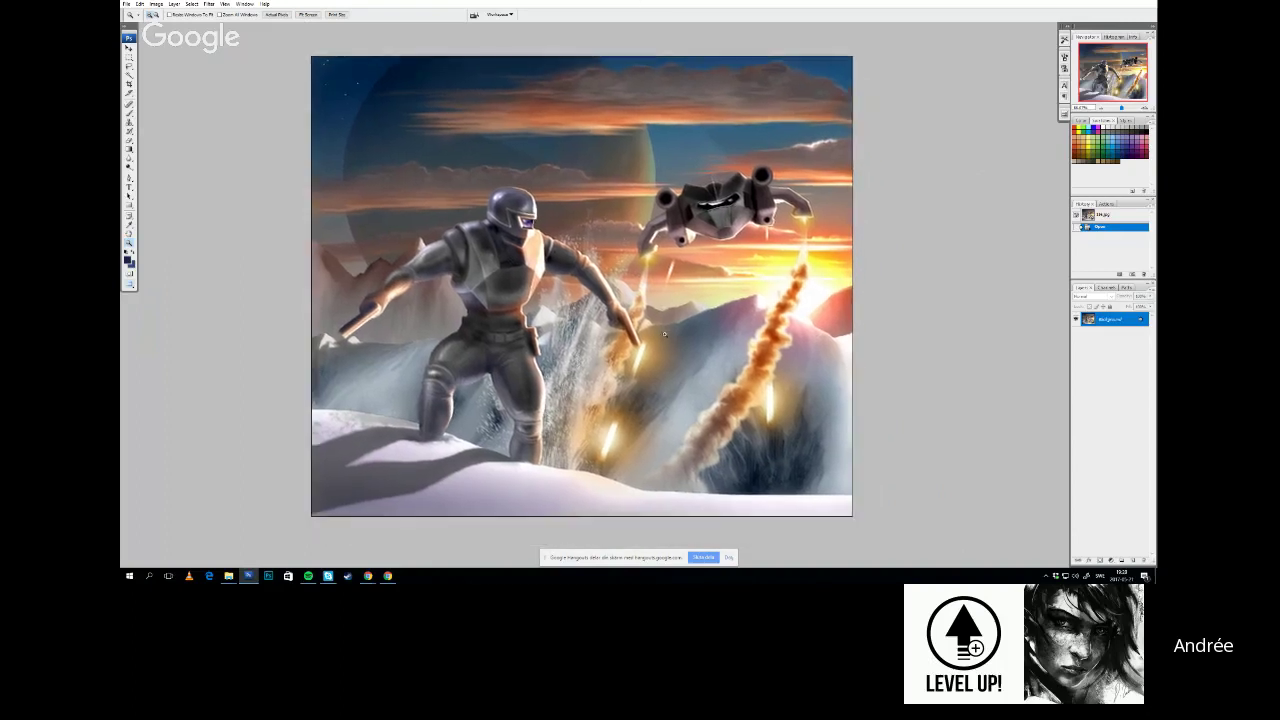
# Compare the open paintings by cycling through them, including the headless man with the girl and the four soldiers
pyautogui.hotkey('ctrl', 'Tab')
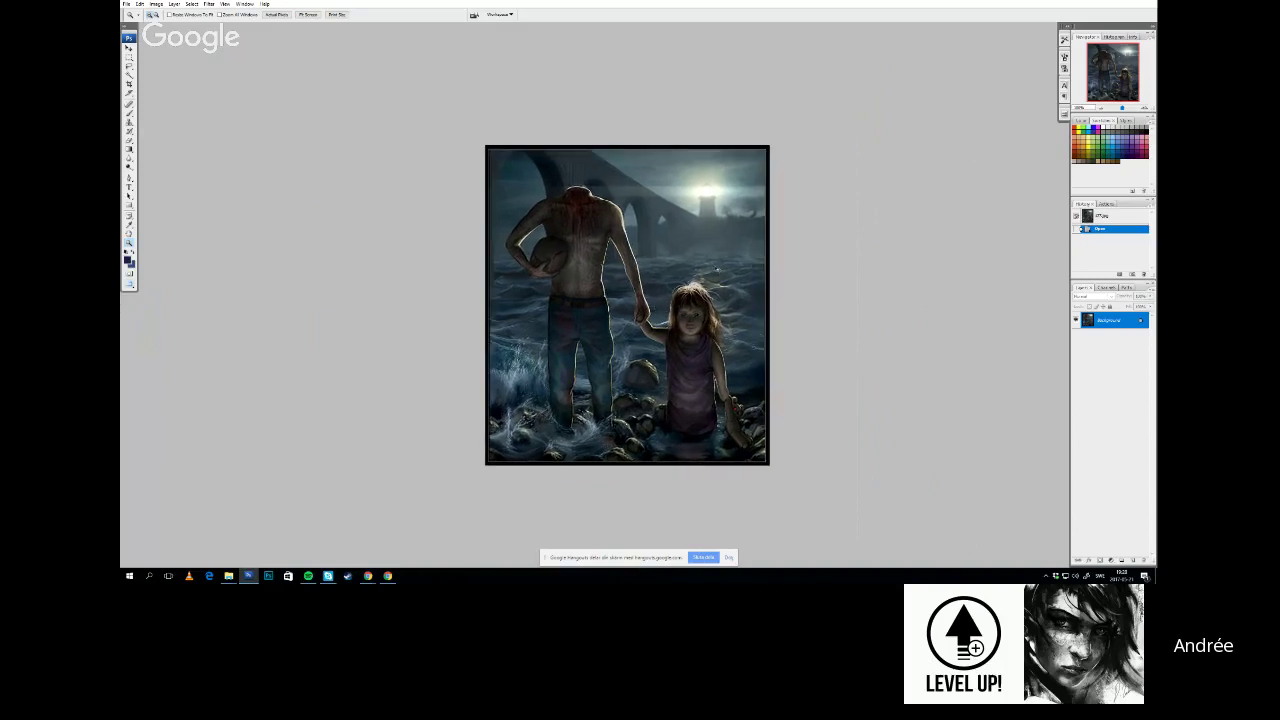
pyautogui.hotkey('ctrl', 'Tab')
pyautogui.hotkey('ctrl', 'Tab')
pyautogui.hotkey('ctrl', 'Tab')
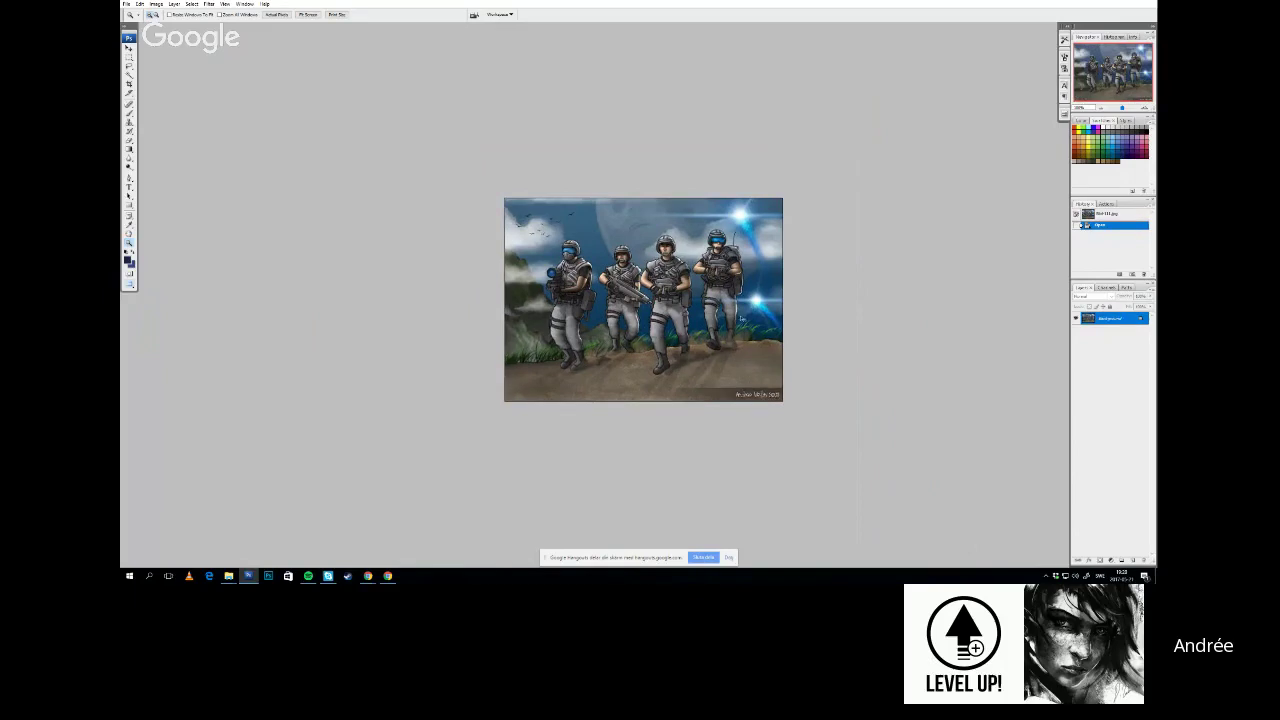
pyautogui.hotkey('ctrl', 'Tab')
pyautogui.hotkey('ctrl', 'Tab')
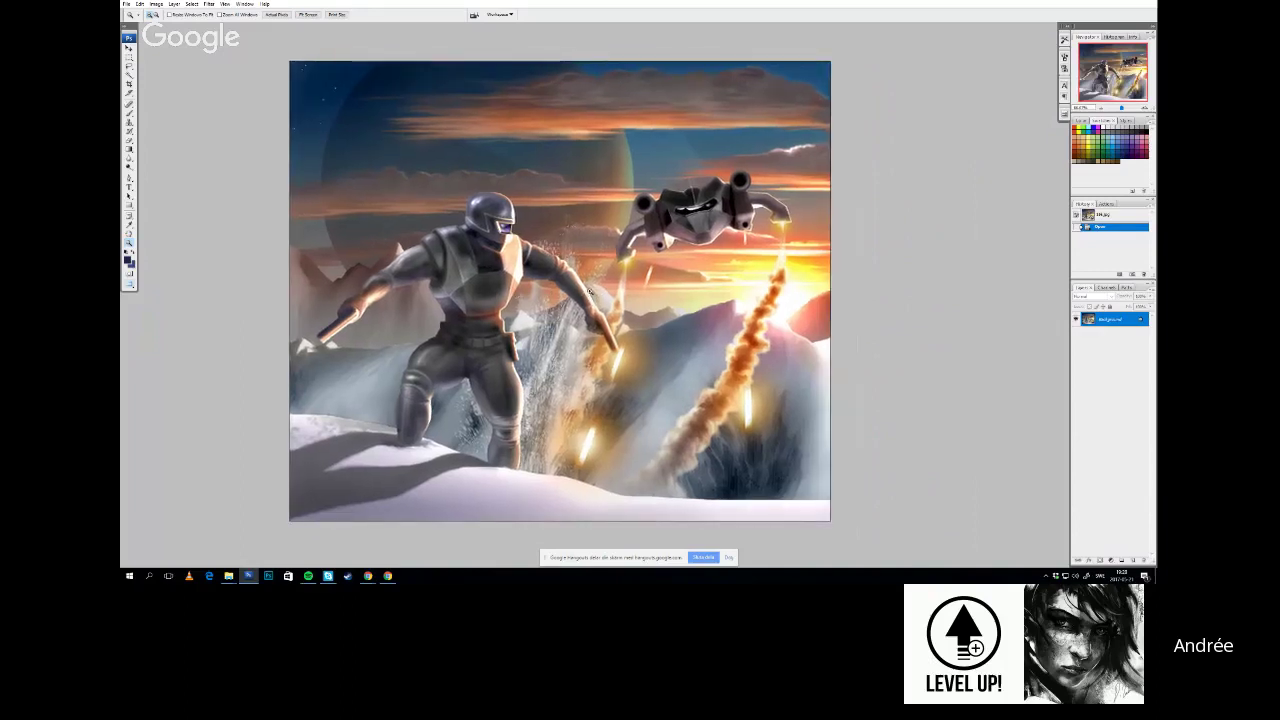
# Switch to the painting of the four marching soldiers, enlarge it and center it in the view
pyautogui.hotkey('ctrl', 'Tab')
pyautogui.moveTo(716, 298); pyautogui.dragTo(684, 286)
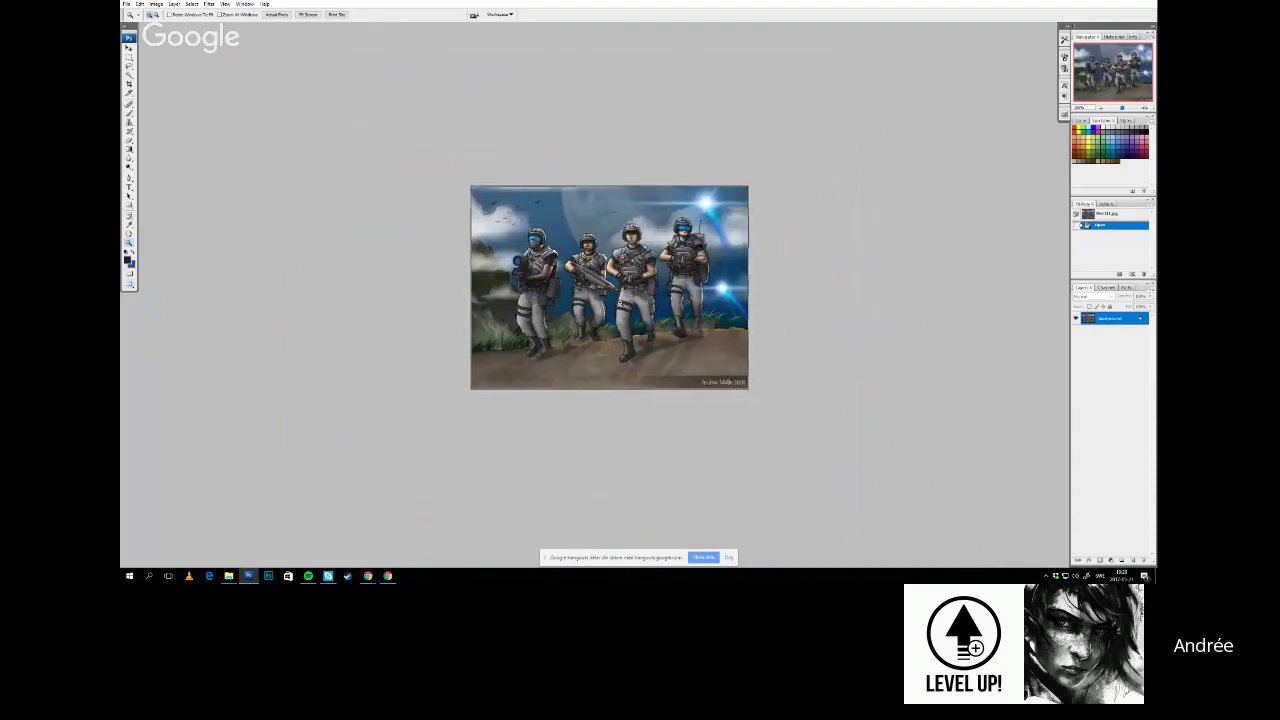
pyautogui.click(627, 300)
pyautogui.moveTo(602, 302); pyautogui.dragTo(619, 318)
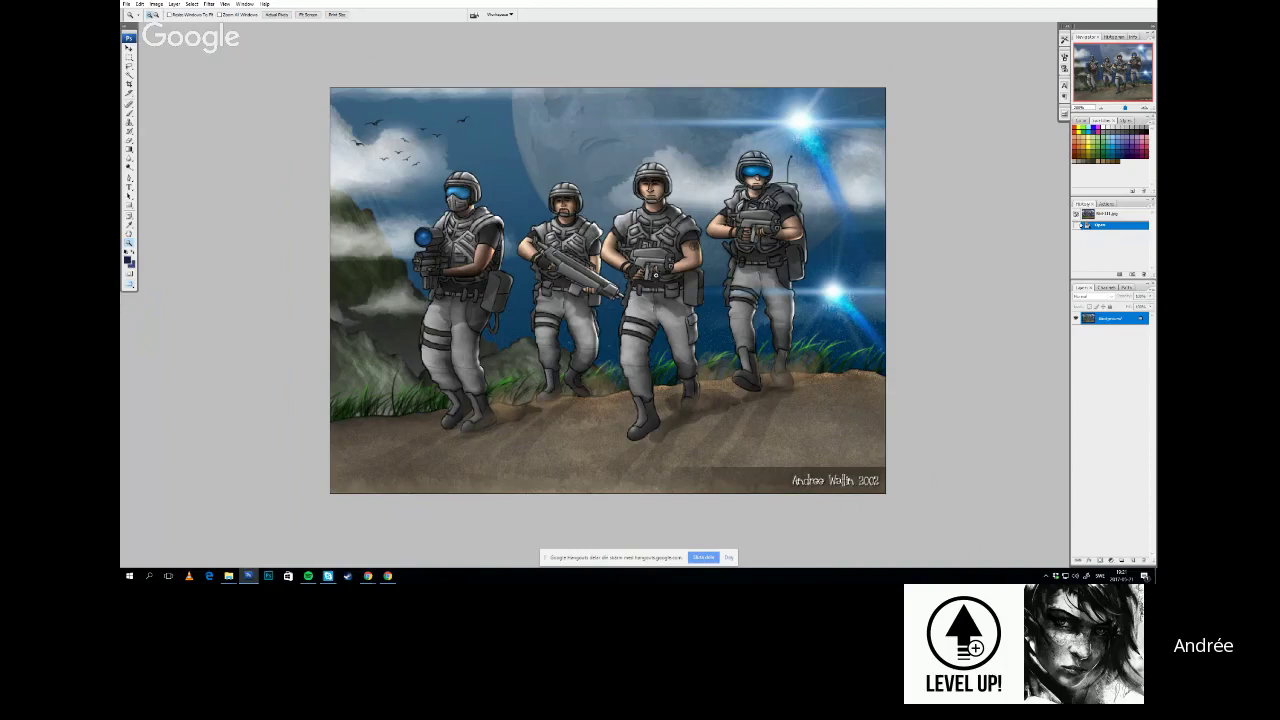
# Choose the Hand tool and examine the enlarged painting of the four soldiers
pyautogui.press('b')
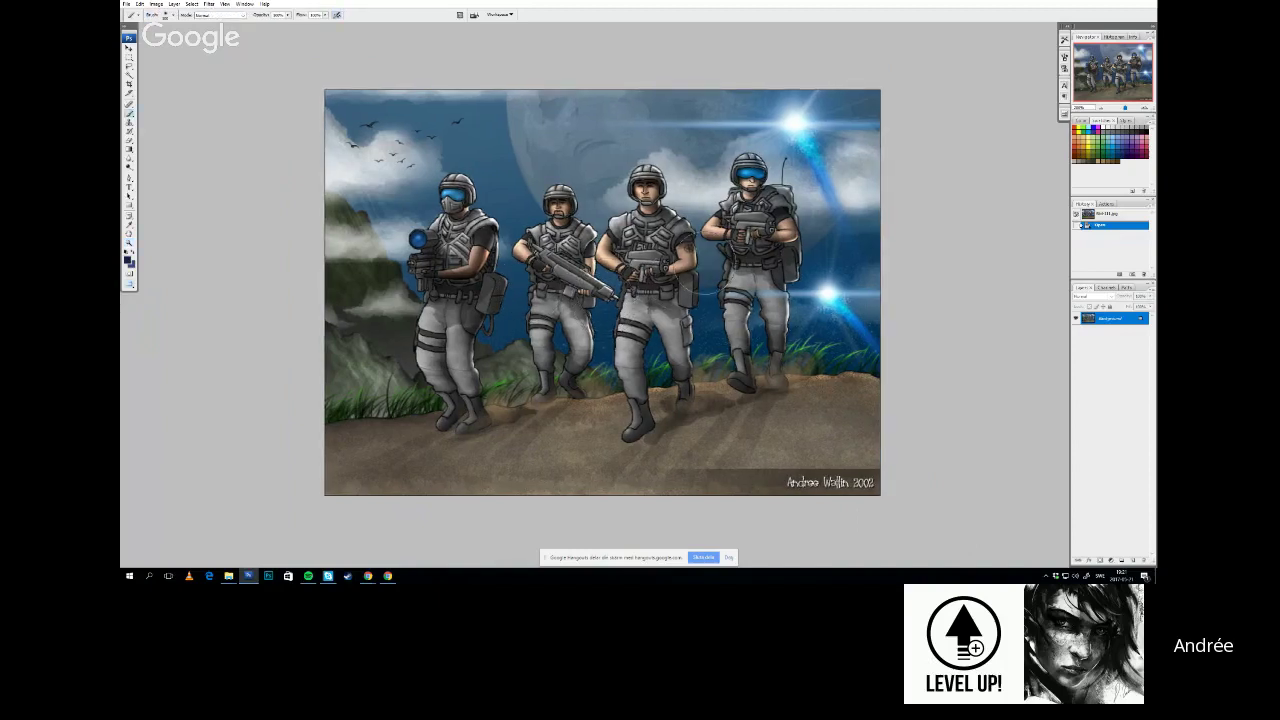
pyautogui.press('z')
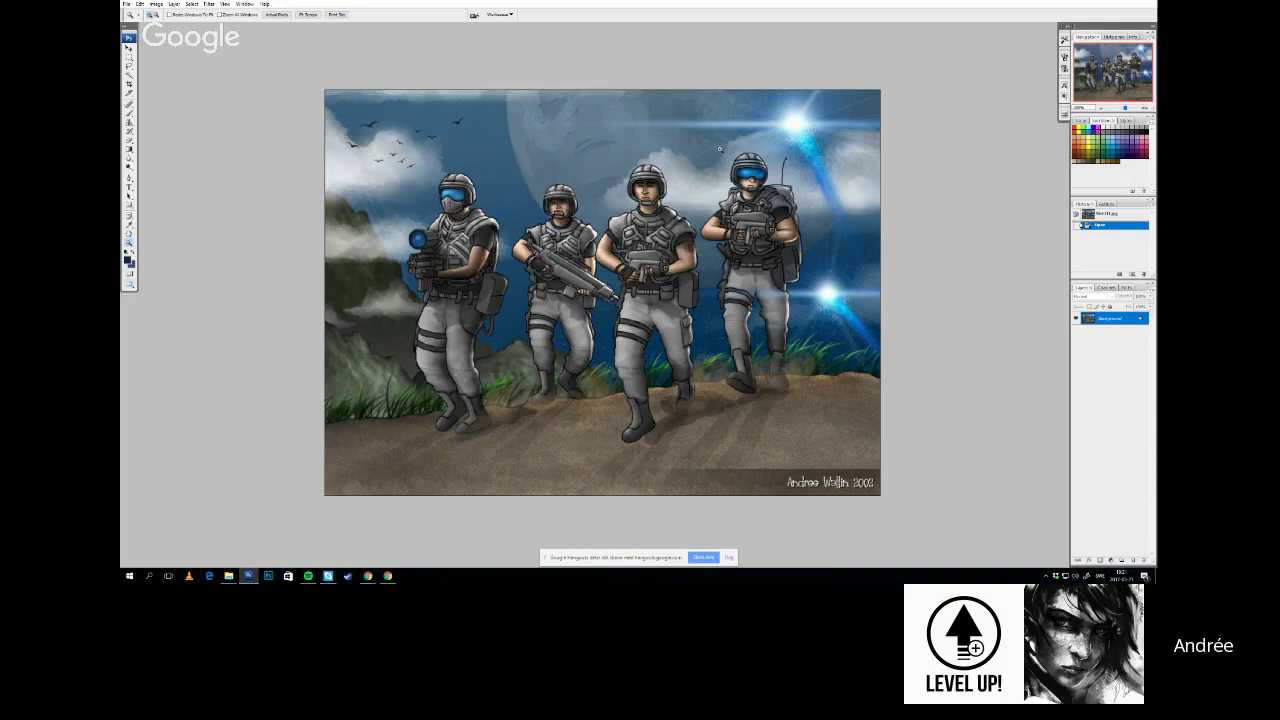
pyautogui.click(129, 234)
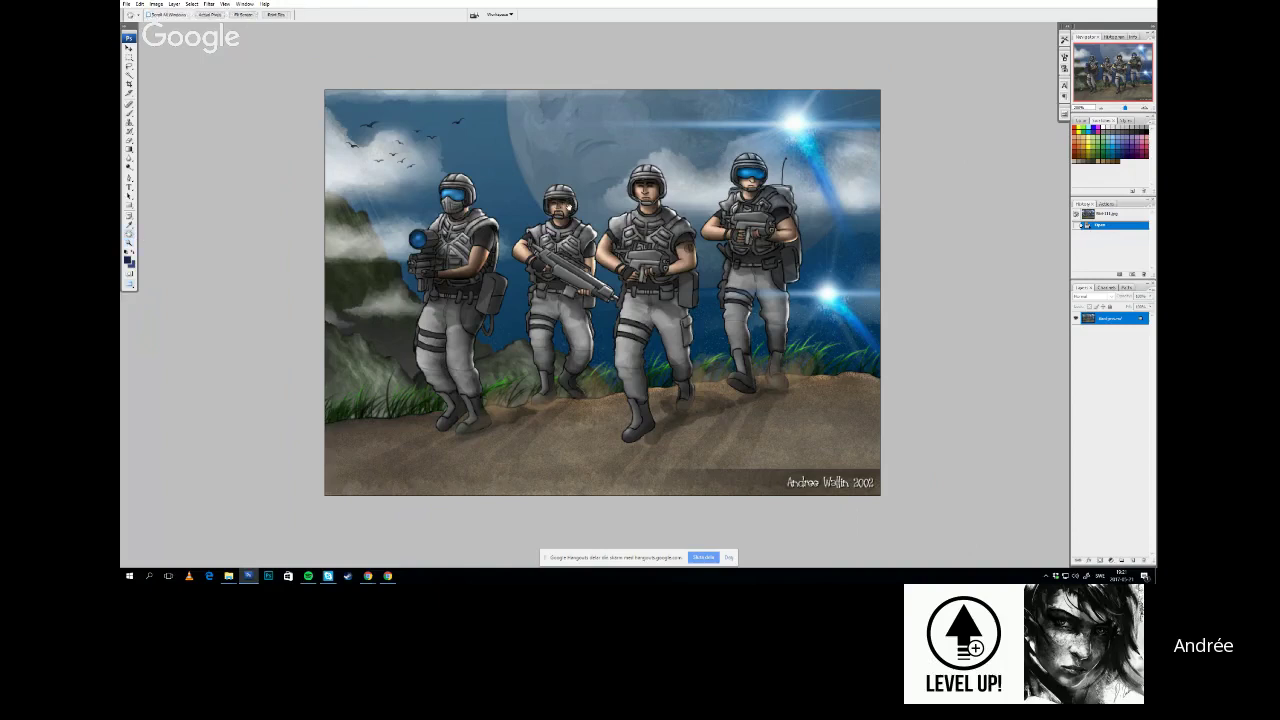
pyautogui.moveTo(567, 206); pyautogui.dragTo(576, 213)
pyautogui.moveTo(817, 256); pyautogui.dragTo(819, 257)
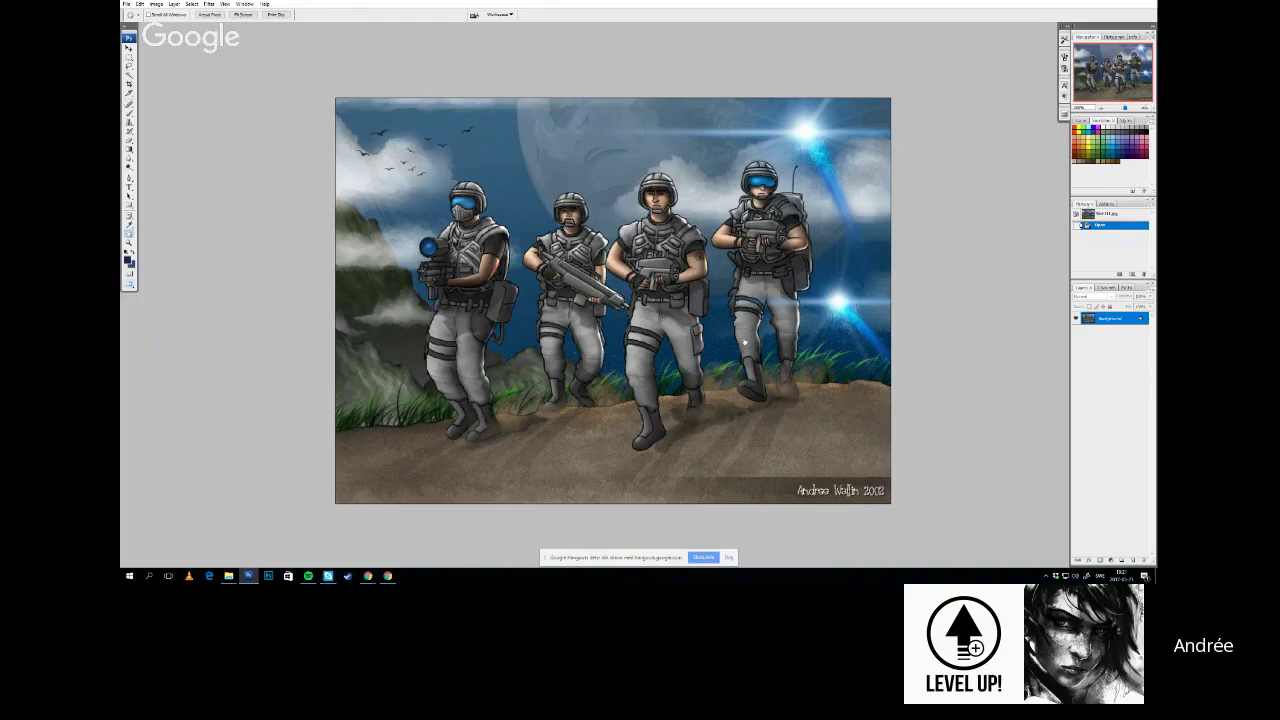
pyautogui.moveTo(694, 369); pyautogui.dragTo(652, 346)
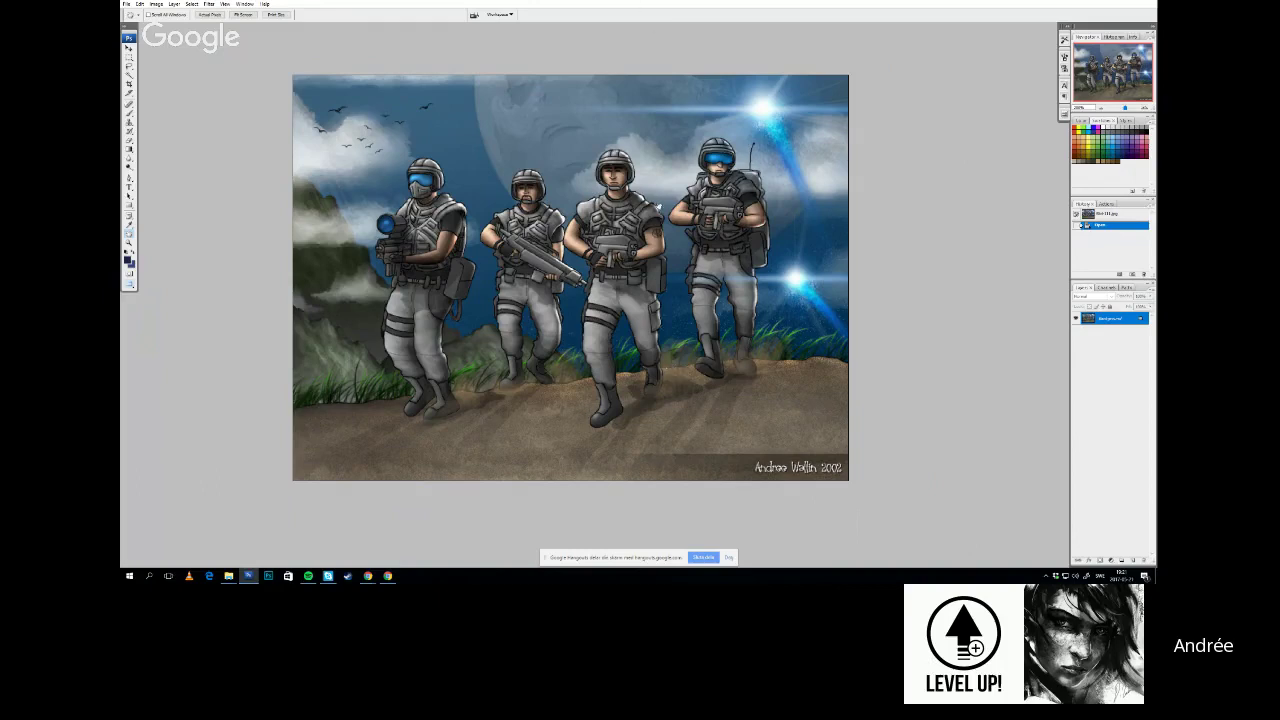
# Open the painting of the two cartoon men with the bloody knife from the Old folder
pyautogui.moveTo(664, 305); pyautogui.dragTo(640, 295)
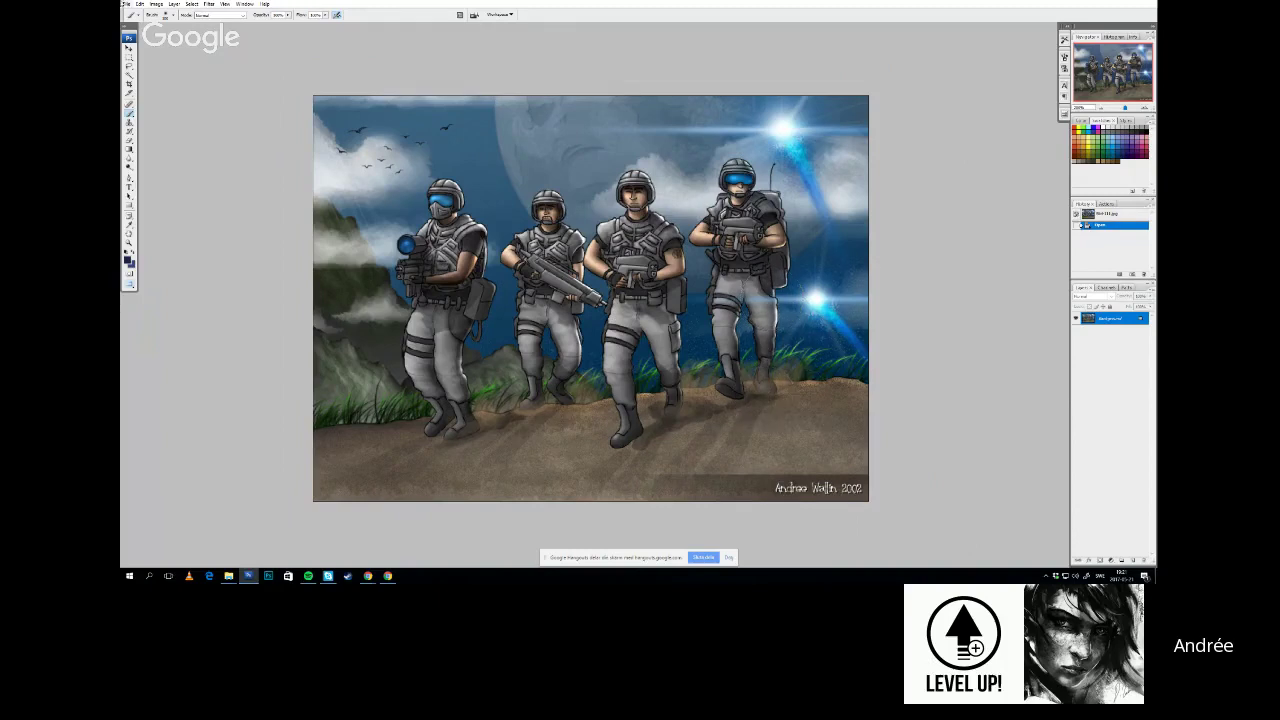
pyautogui.click(127, 4)
pyautogui.click(140, 21)
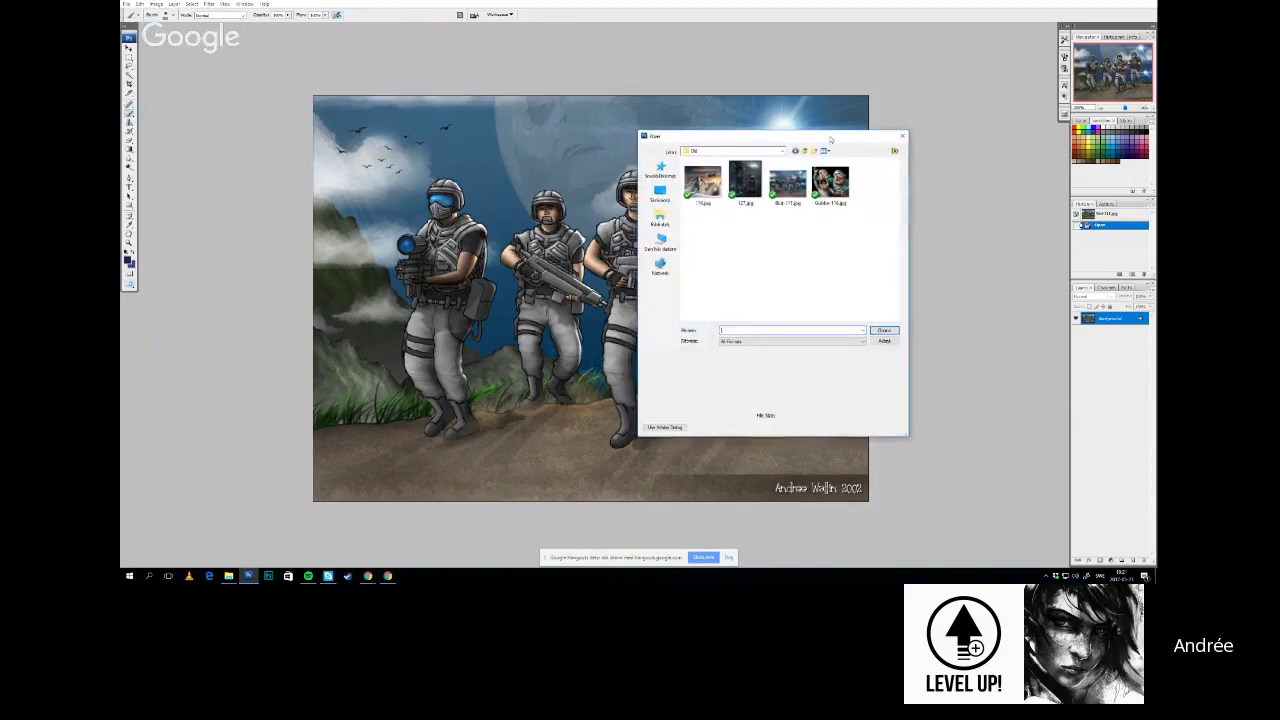
pyautogui.moveTo(828, 138); pyautogui.dragTo(980, 161)
pyautogui.click(900, 173)
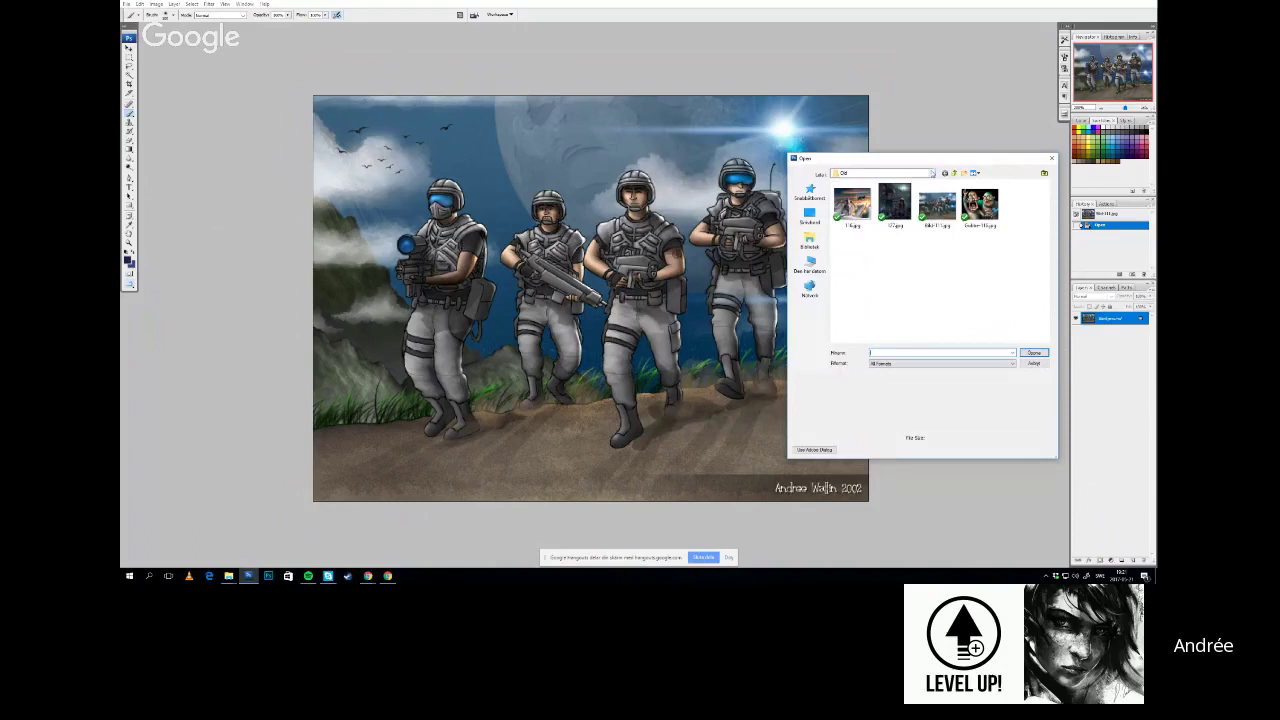
pyautogui.click(871, 316)
pyautogui.click(932, 174)
pyautogui.click(933, 174)
pyautogui.doubleClick(980, 206)
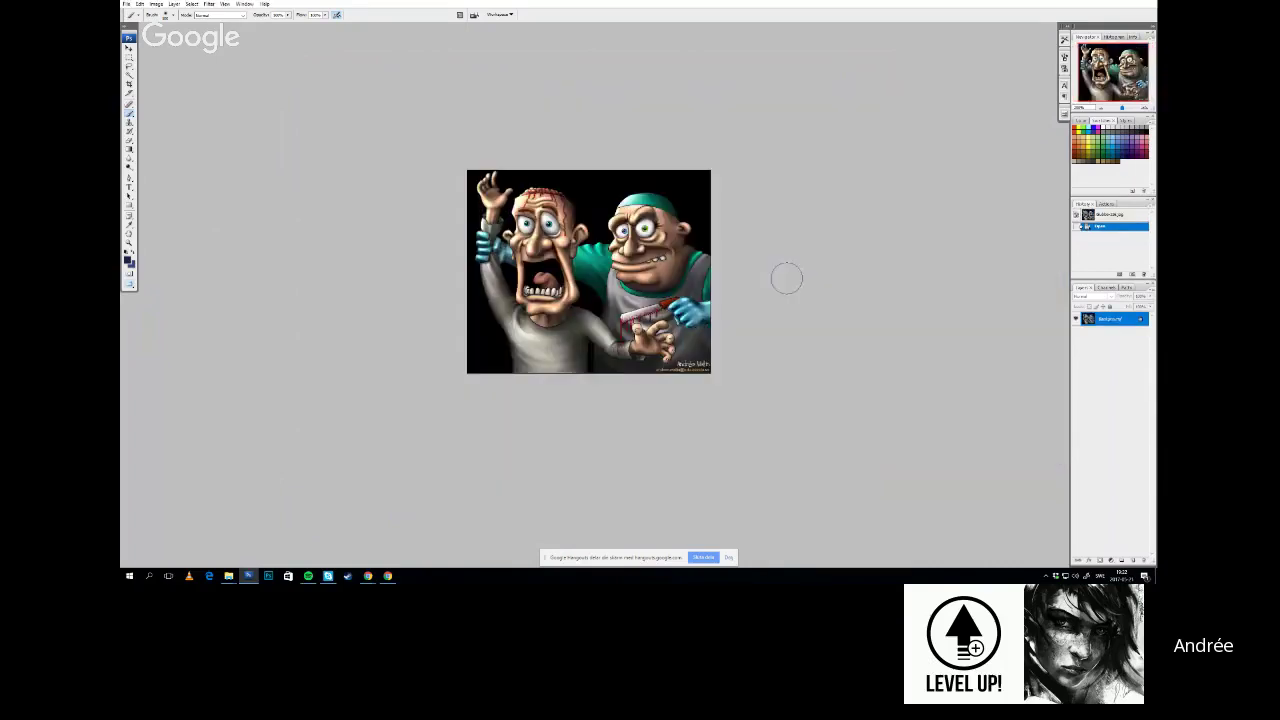
# Enlarge the painting of the two cartoon men, center it in the view and examine it
pyautogui.press('z')
pyautogui.click(566, 252)
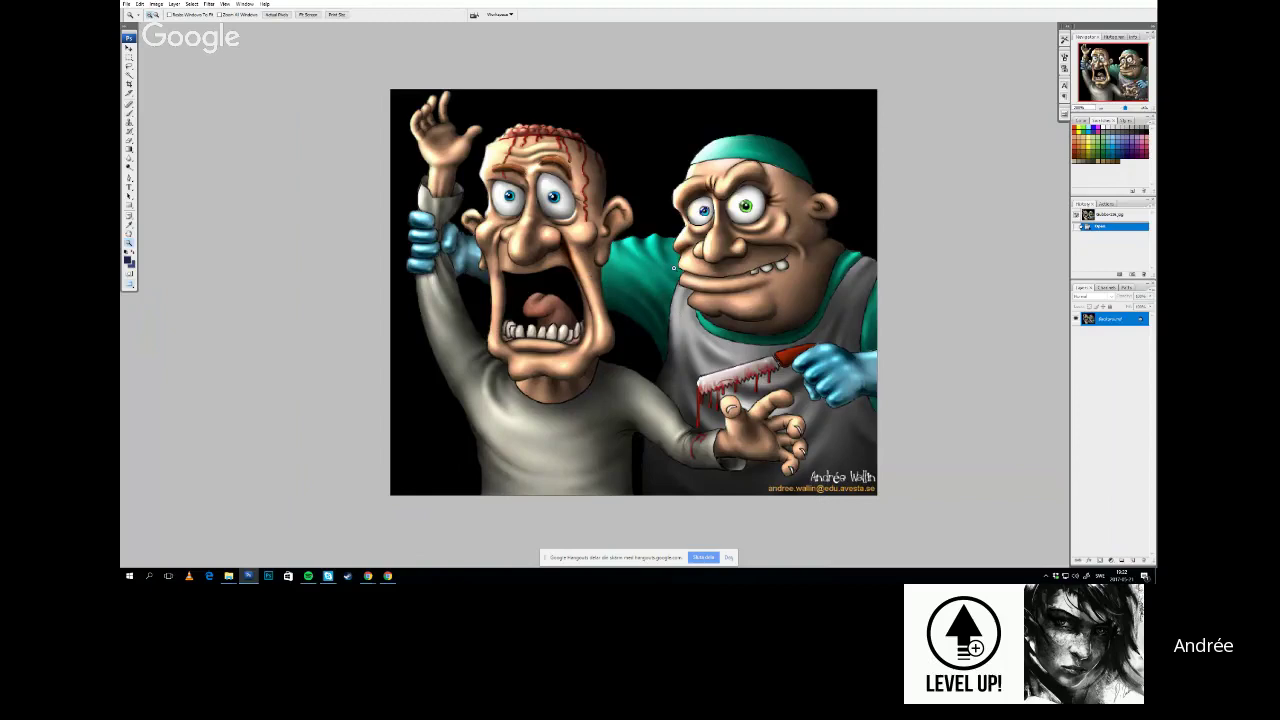
pyautogui.moveTo(720, 372); pyautogui.dragTo(711, 366)
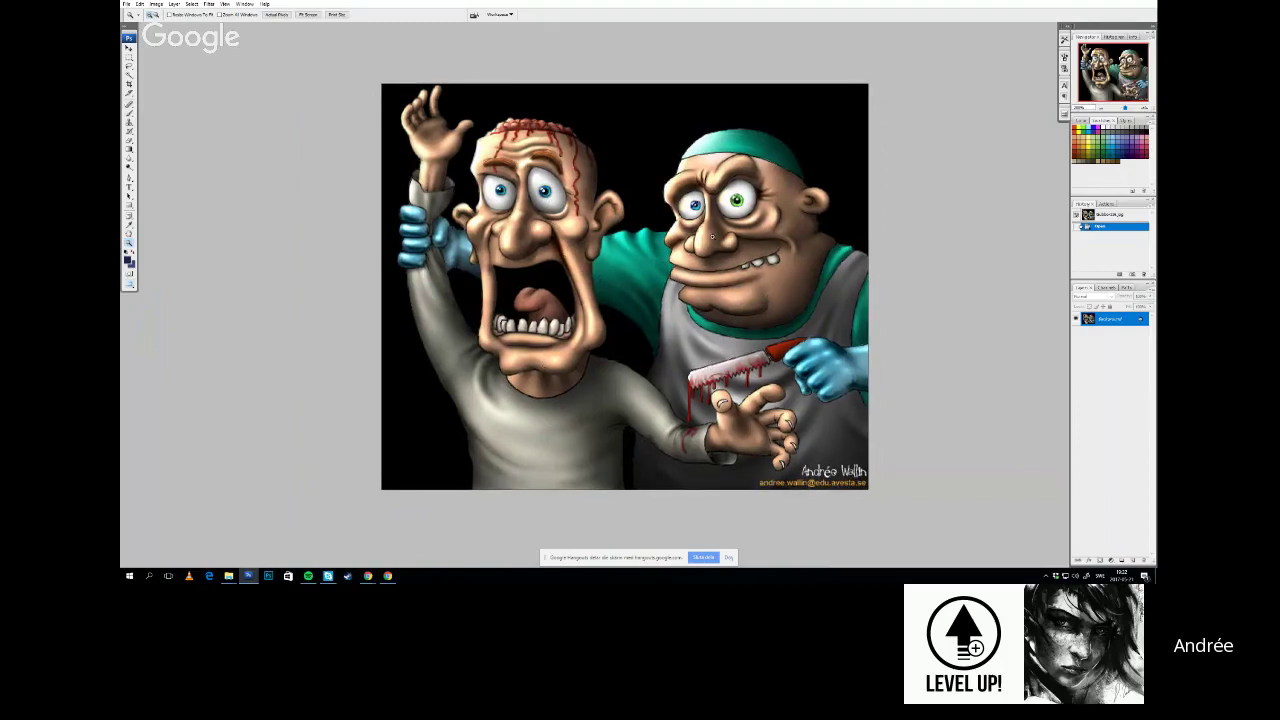
pyautogui.moveTo(690, 318)
pyautogui.mouseDown()
pyautogui.moveTo(702, 324)
pyautogui.moveTo(686, 312)
pyautogui.mouseUp()
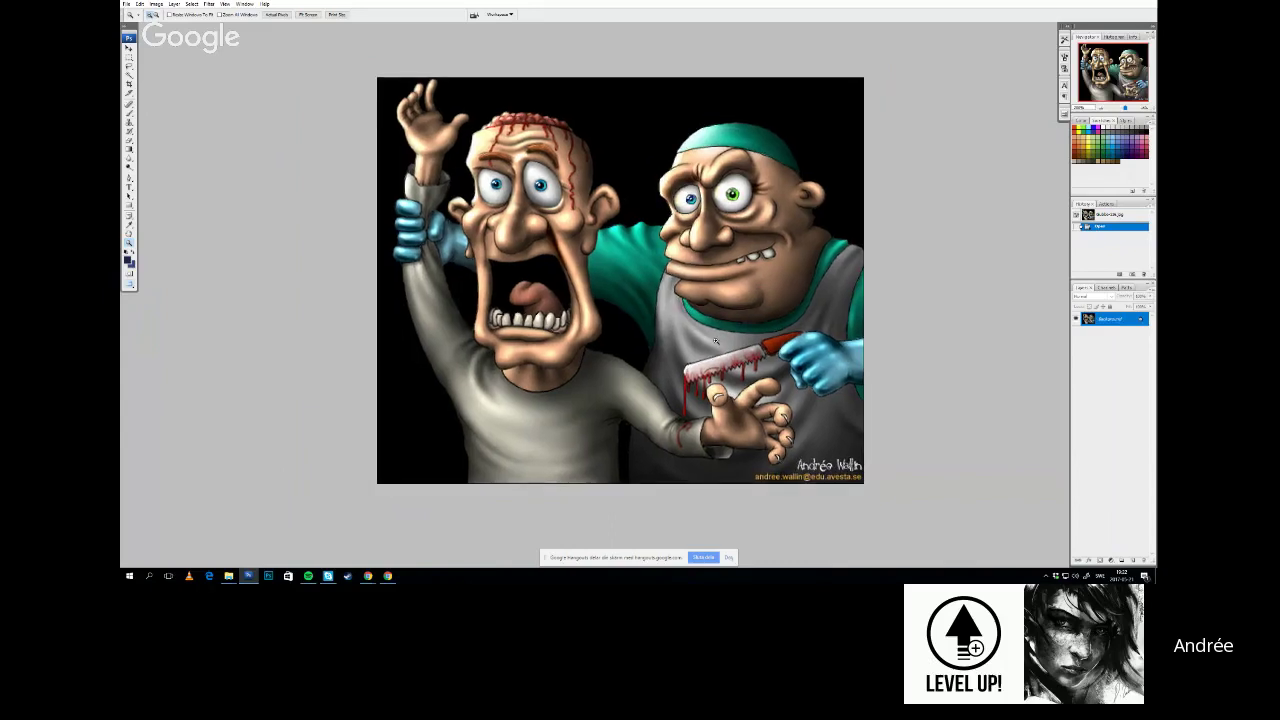
# Browse the Greatest Hits folder for further paintings to open
pyautogui.click(126, 4)
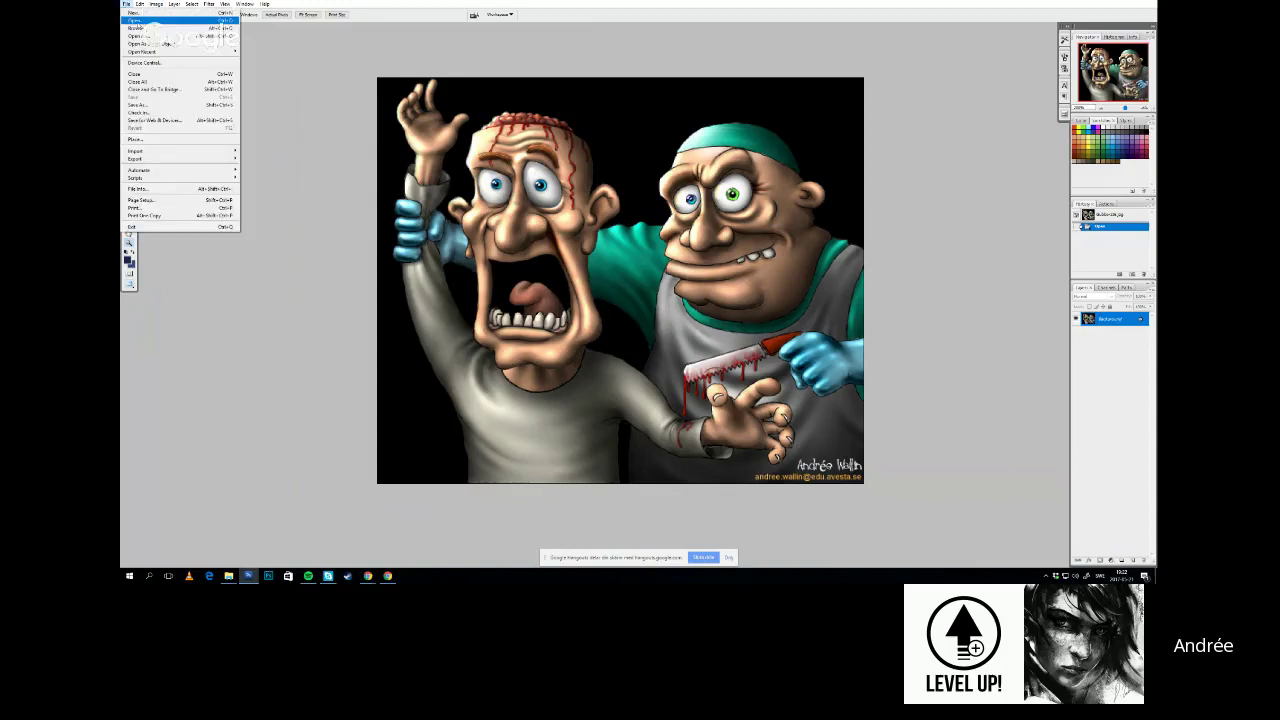
pyautogui.click(226, 4)
pyautogui.click(126, 4)
pyautogui.click(136, 20)
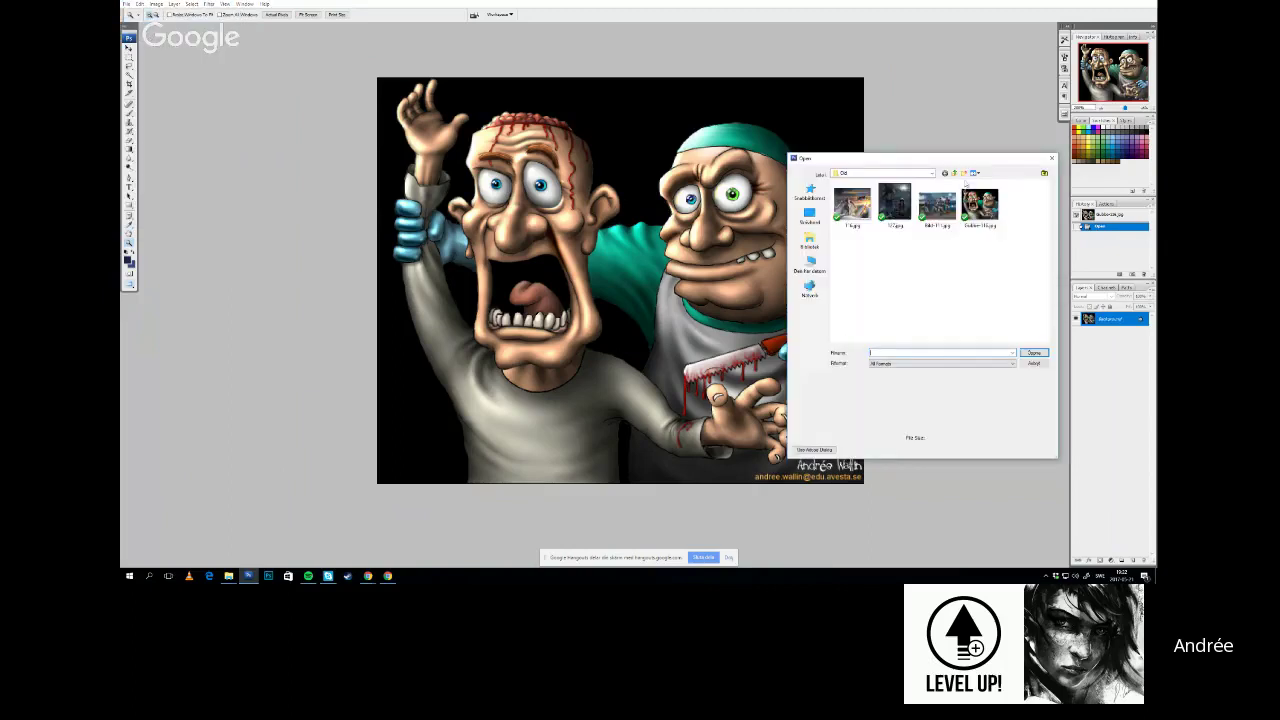
pyautogui.click(955, 174)
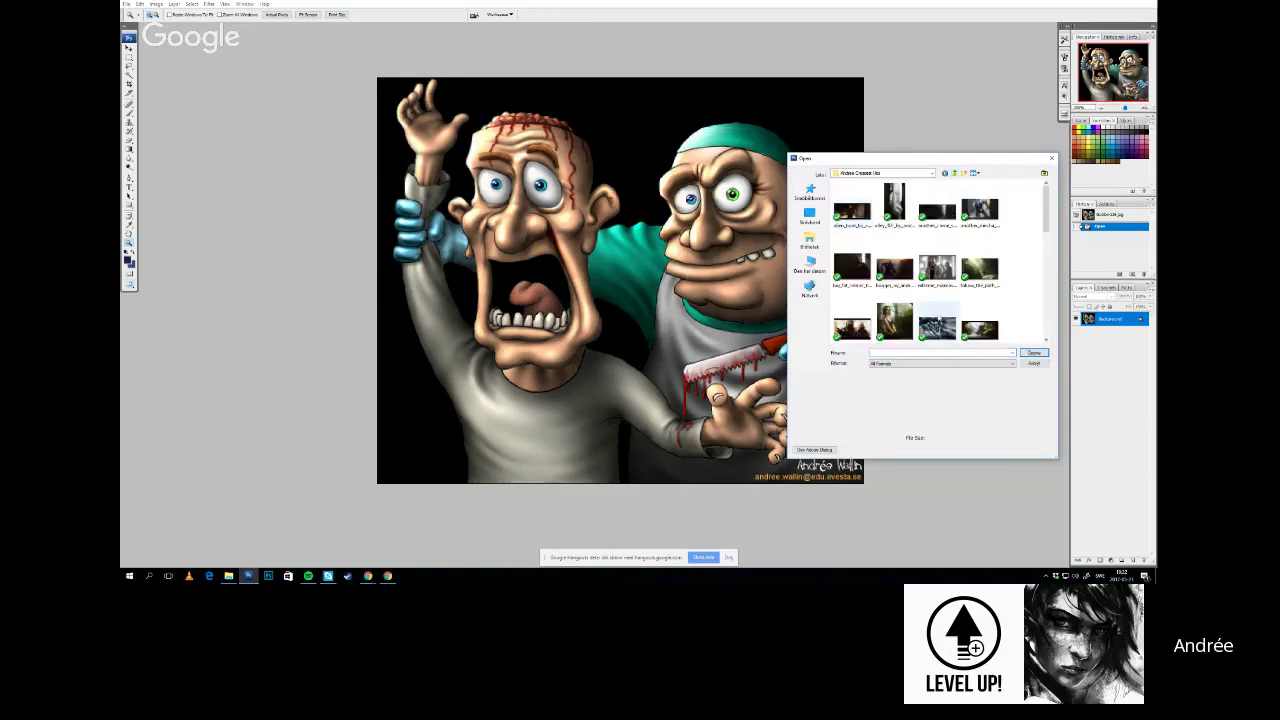
pyautogui.click(937, 210)
pyautogui.click(979, 209)
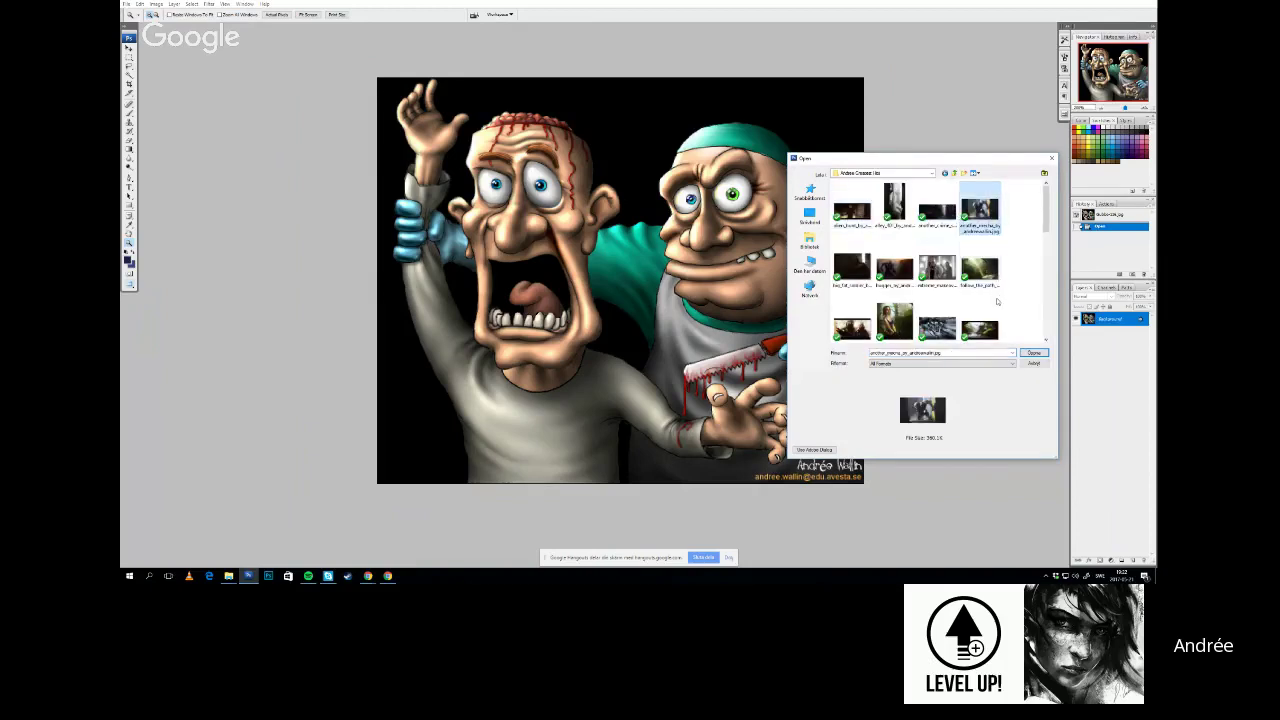
pyautogui.scroll(-1, 996, 301)
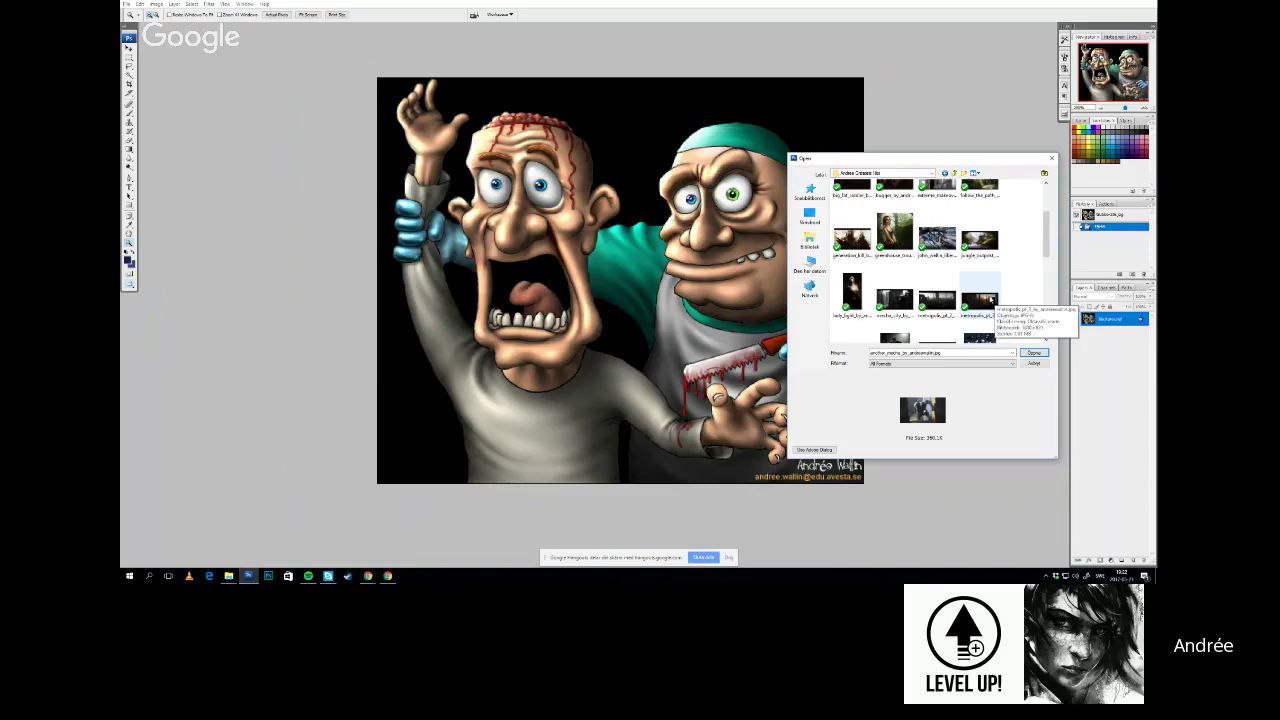
pyautogui.moveTo(1046, 233); pyautogui.dragTo(1043, 270)
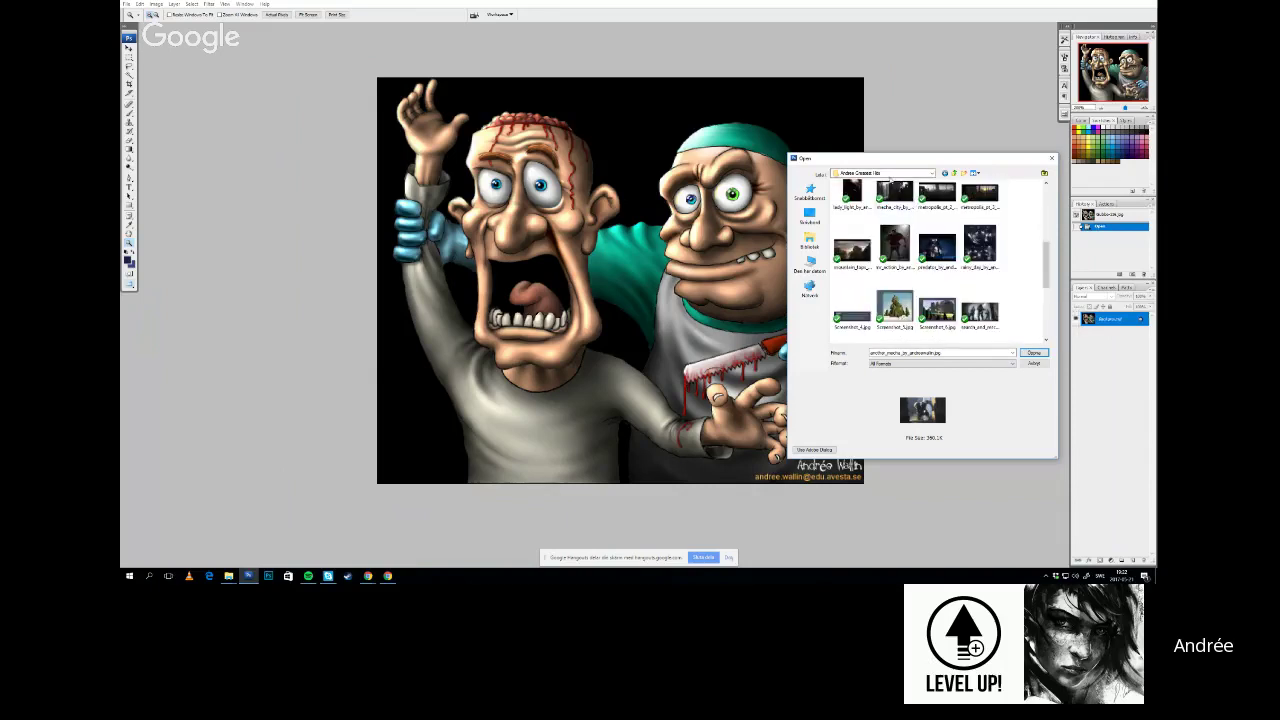
pyautogui.click(932, 174)
pyautogui.click(933, 175)
pyautogui.moveTo(1046, 272); pyautogui.dragTo(1042, 214)
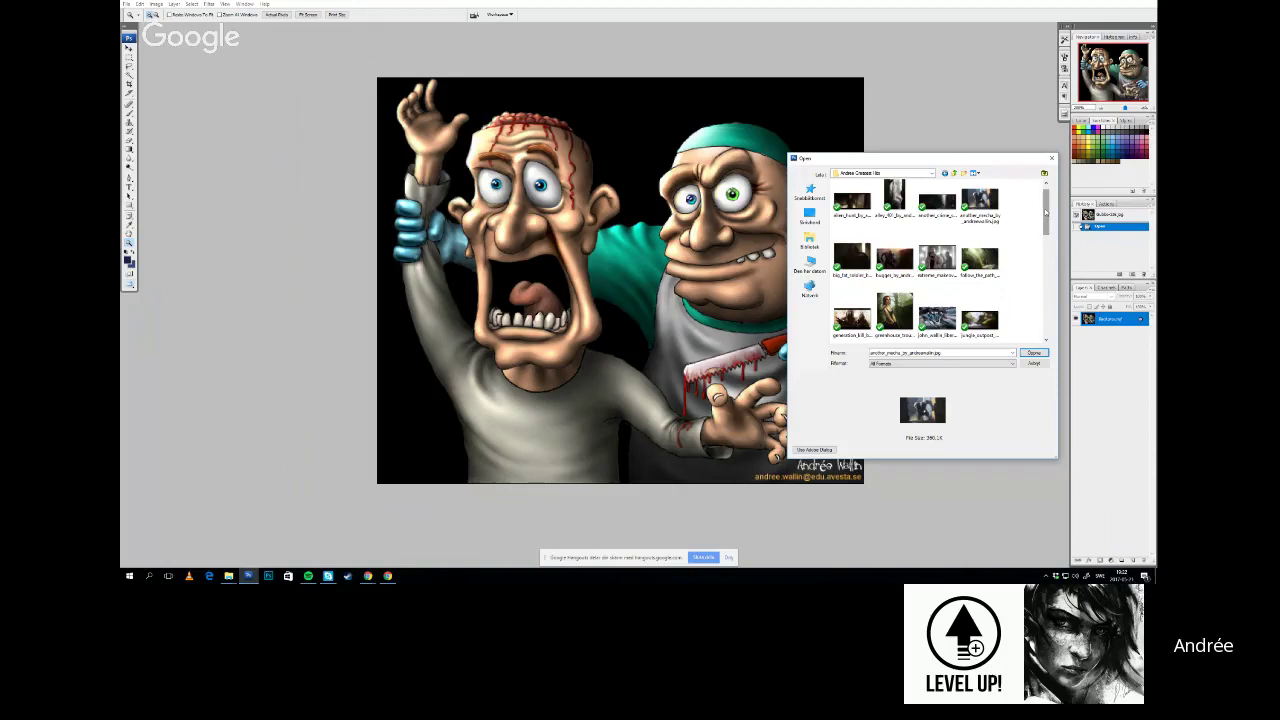
pyautogui.moveTo(1046, 212); pyautogui.dragTo(1053, 218)
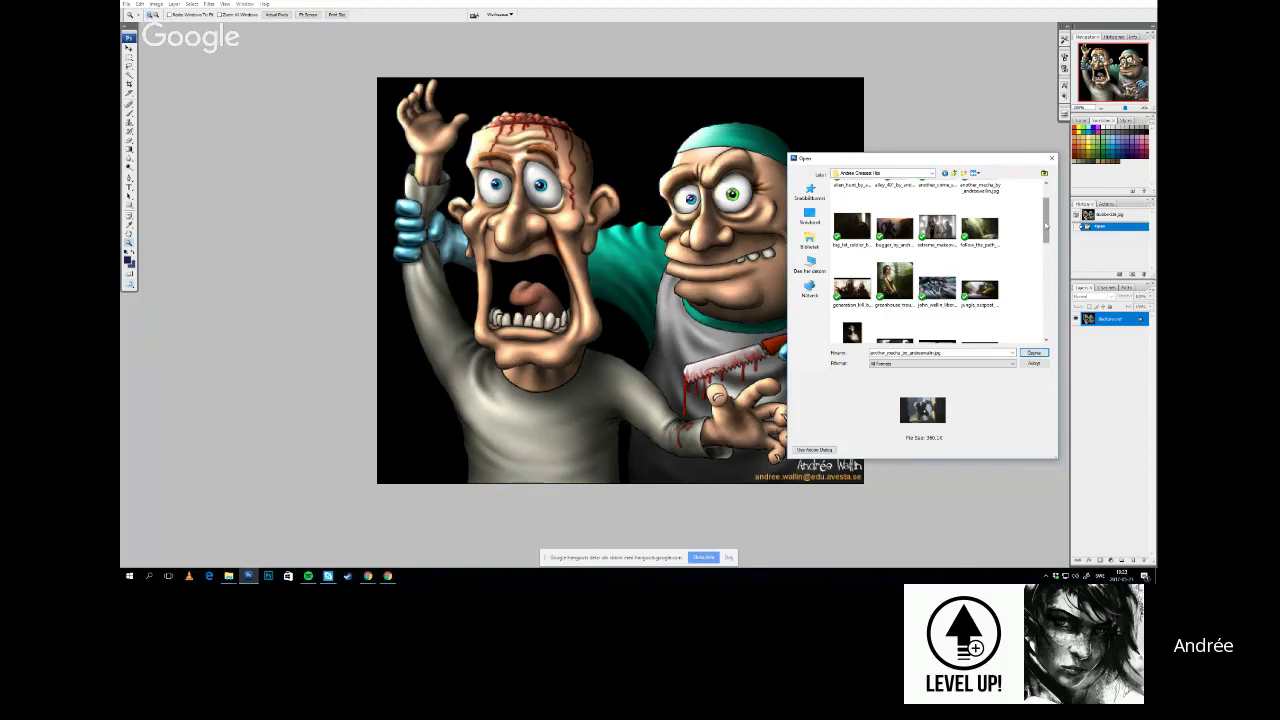
# Preview individual paintings in the Greatest Hits folder, including the jungle outpost, the greenhouse and the bugger
pyautogui.click(937, 287)
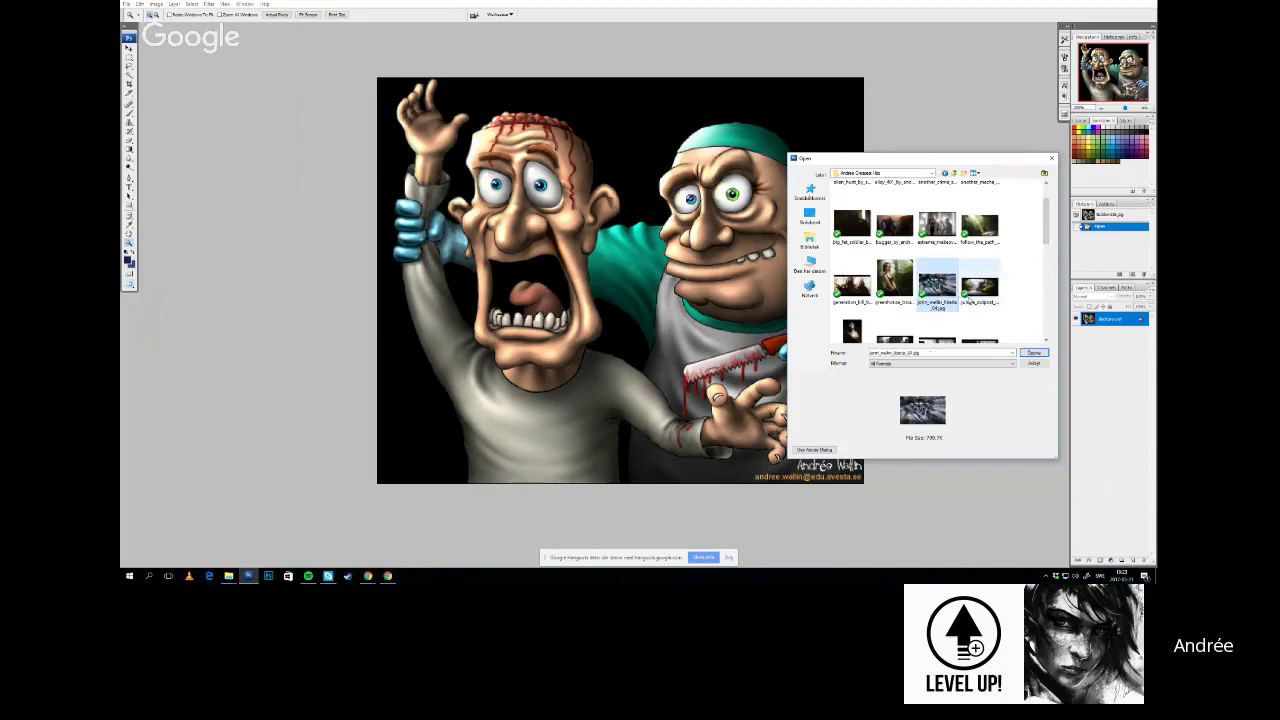
pyautogui.click(980, 300)
pyautogui.click(897, 294)
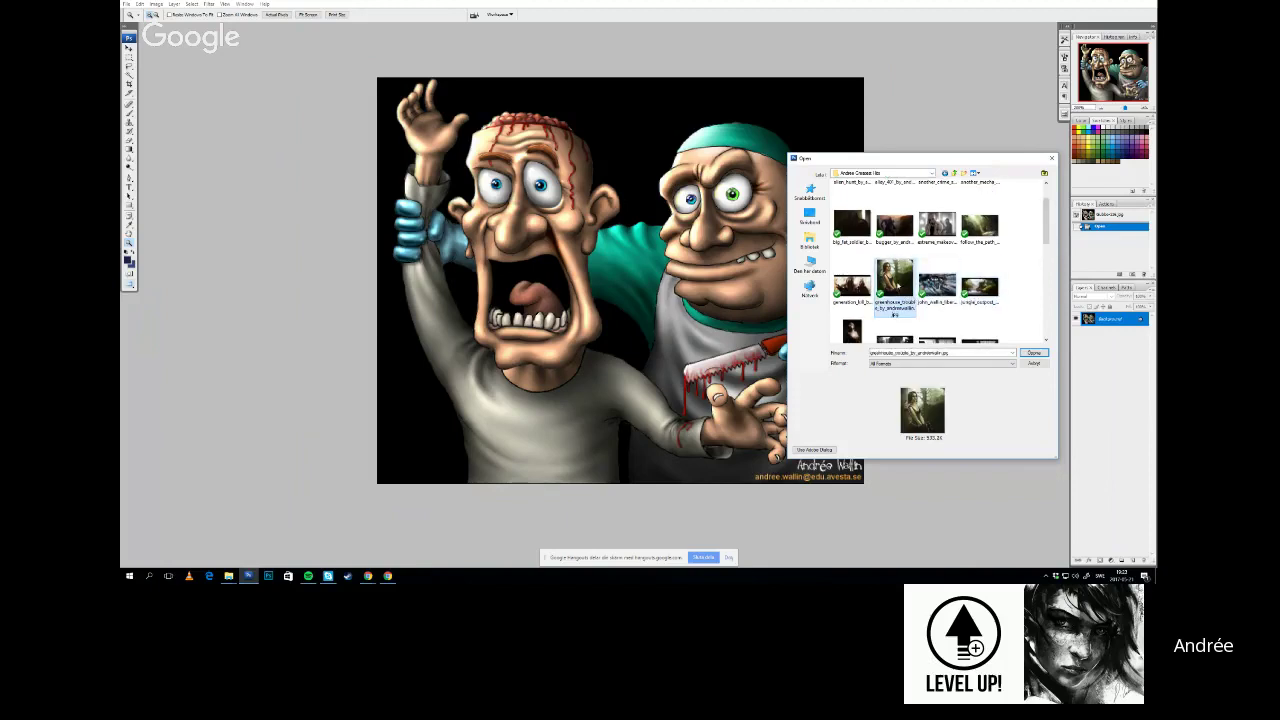
pyautogui.click(895, 226)
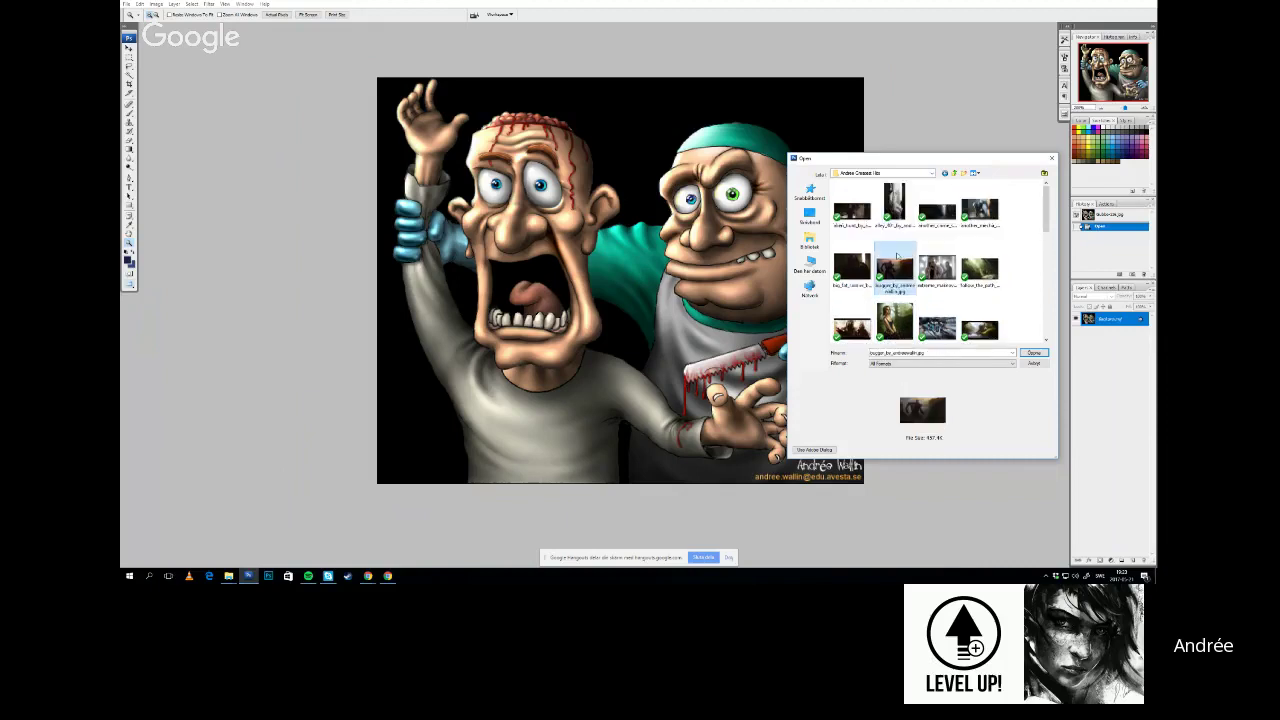
pyautogui.scroll(1, 890, 260)
pyautogui.click(852, 212)
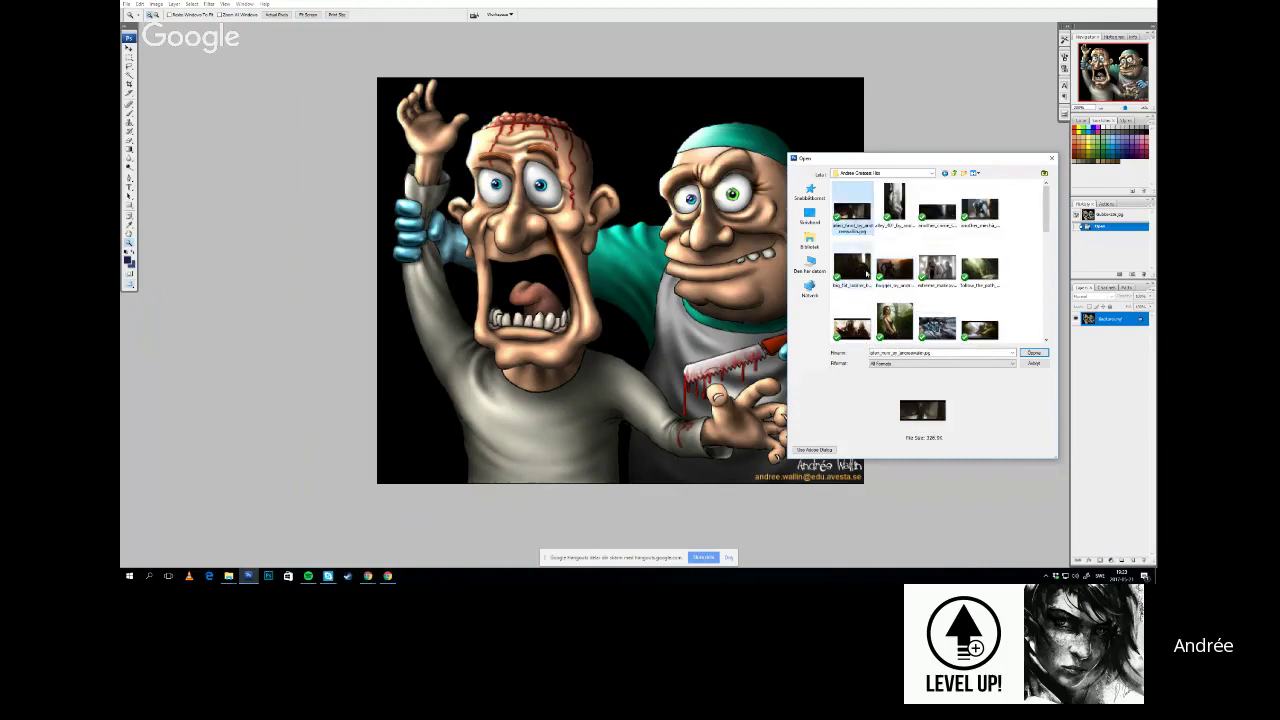
pyautogui.keyDown('ctrl'); pyautogui.click(855, 270); pyautogui.keyUp('ctrl')
pyautogui.keyDown('ctrl'); pyautogui.click(979, 268); pyautogui.keyUp('ctrl')
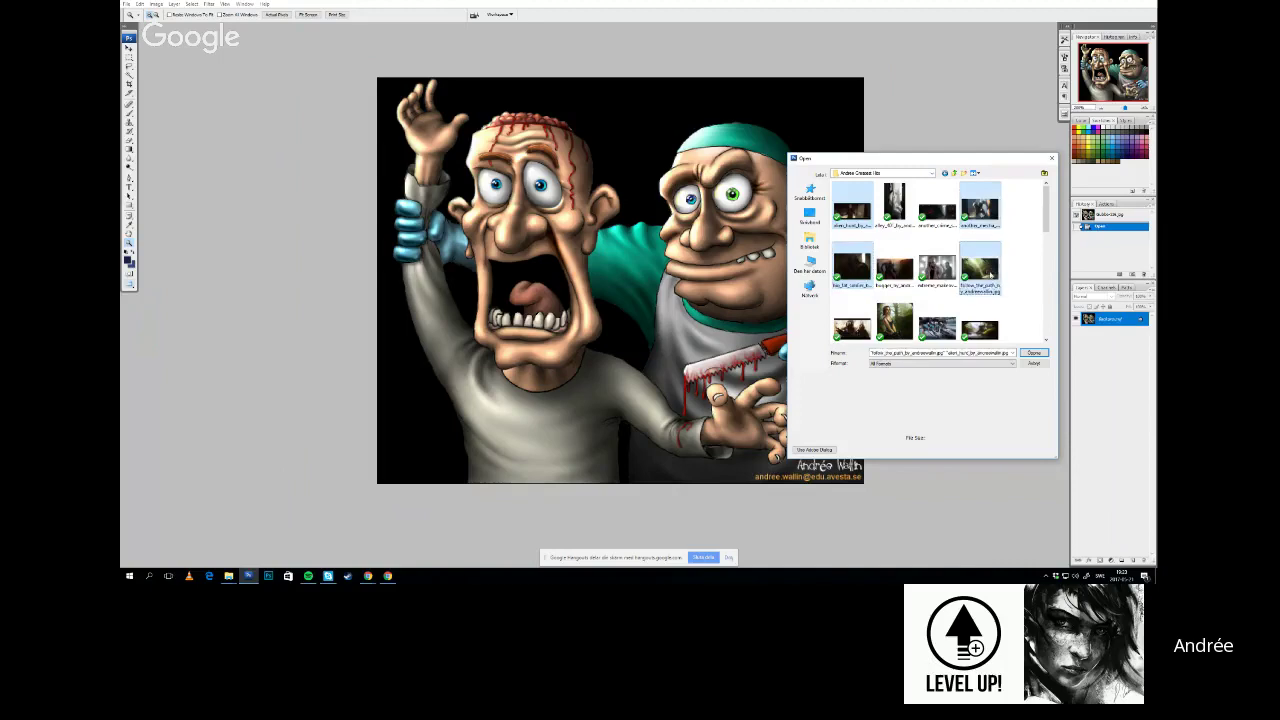
pyautogui.scroll(-2, 990, 275)
pyautogui.press('Escape')
# Switch to File Explorer's Old folder window and go to the Greatest Hits folder inside Webinar
pyautogui.click(229, 576)
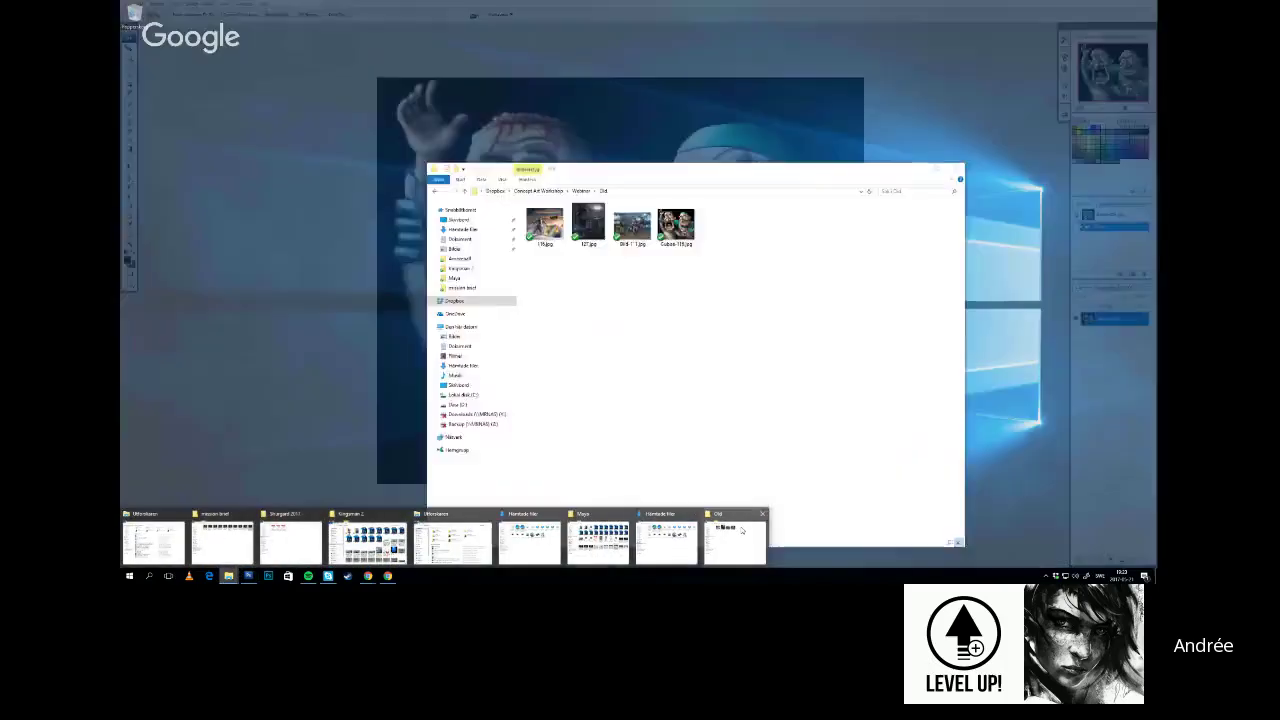
pyautogui.moveTo(600, 540)
pyautogui.click(733, 540)
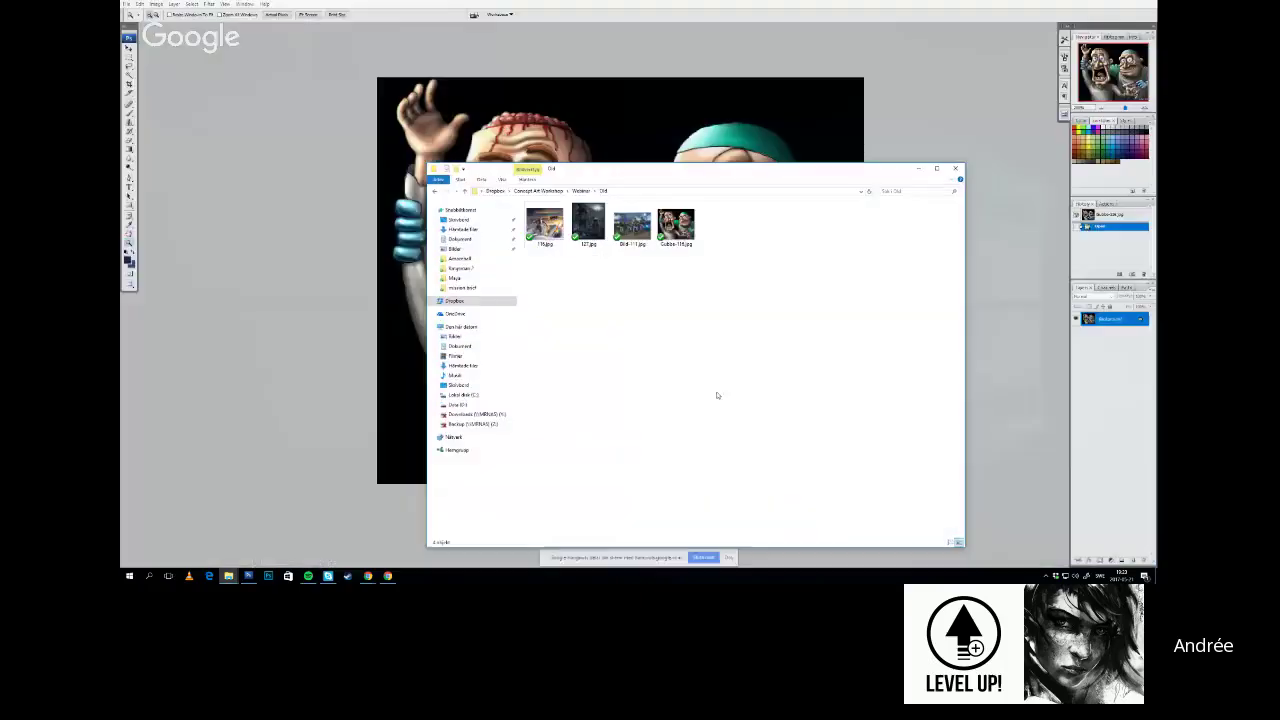
pyautogui.hotkey('alt', 'Left')
pyautogui.doubleClick(590, 228)
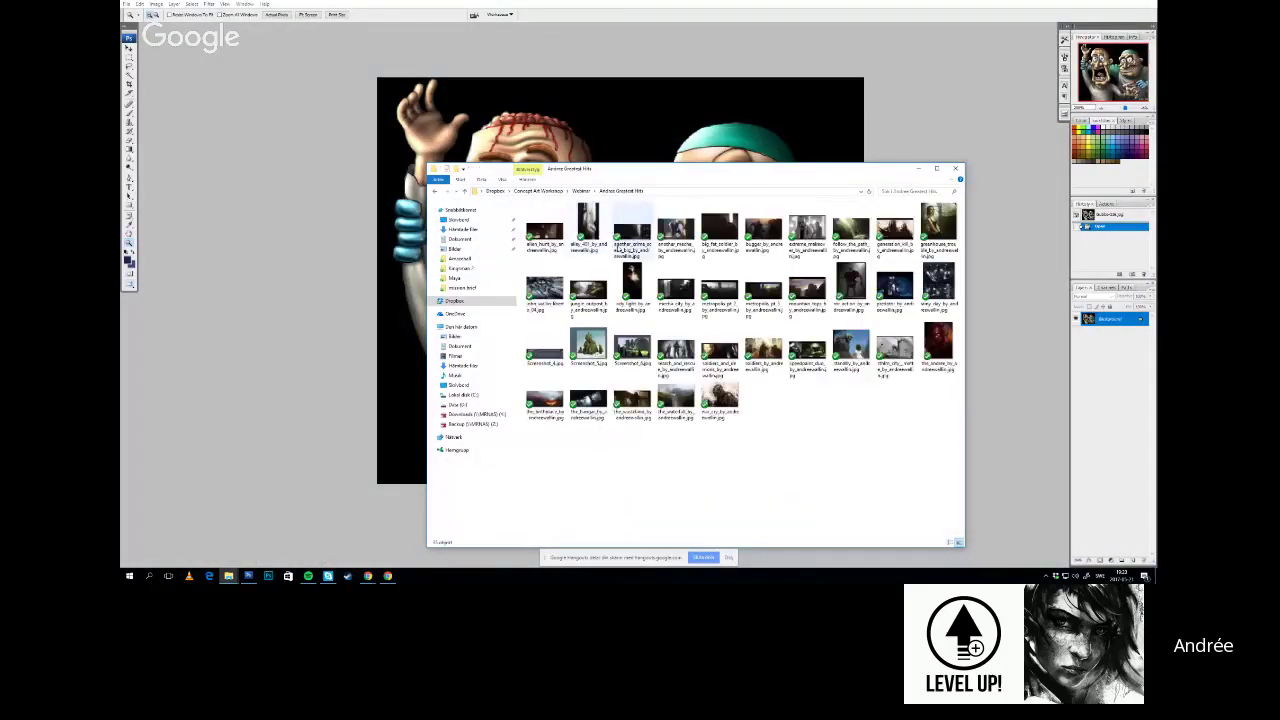
# View the alley and crime scene paintings in Photos, then shrink the viewer and return to the folder
pyautogui.doubleClick(605, 235)
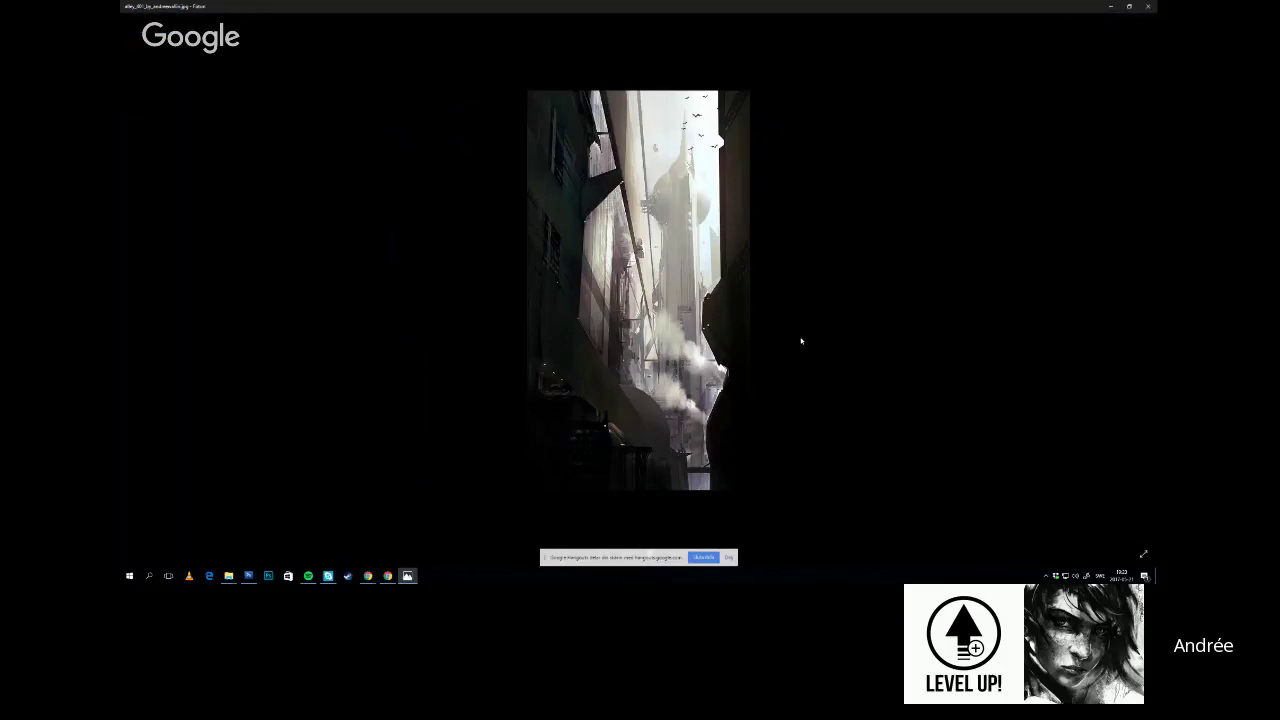
pyautogui.press('Right')
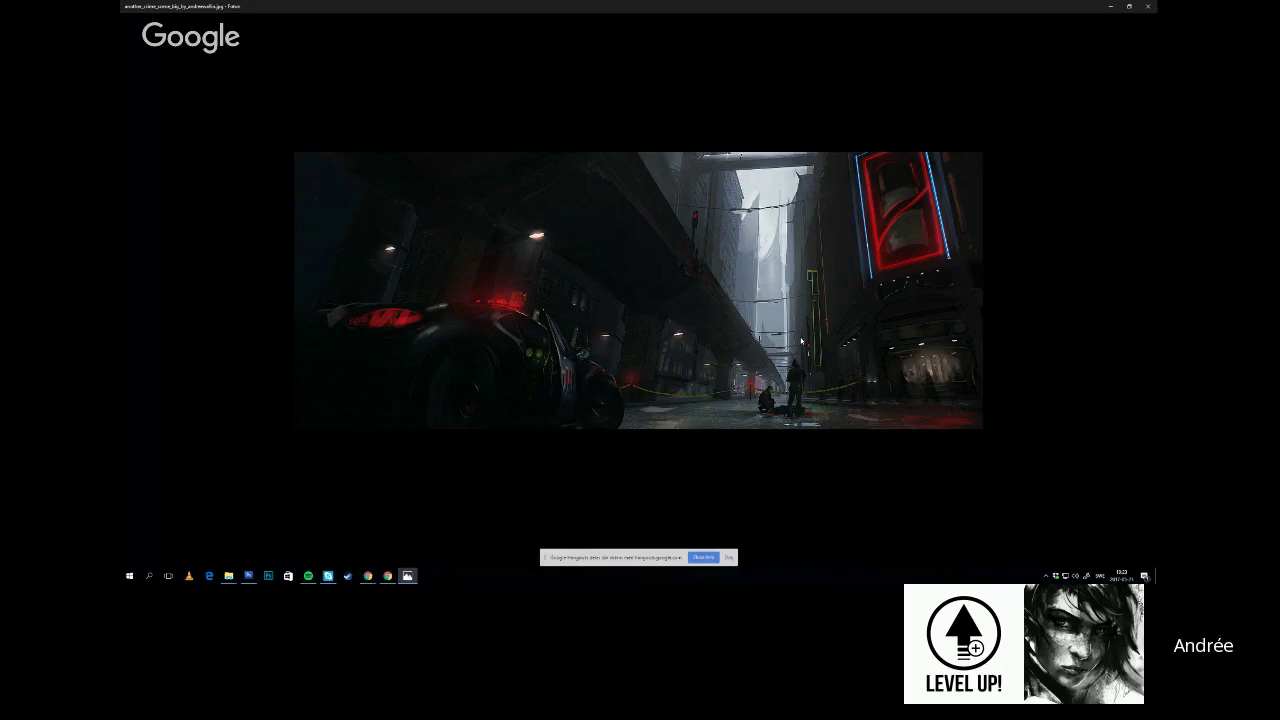
pyautogui.doubleClick(734, 3)
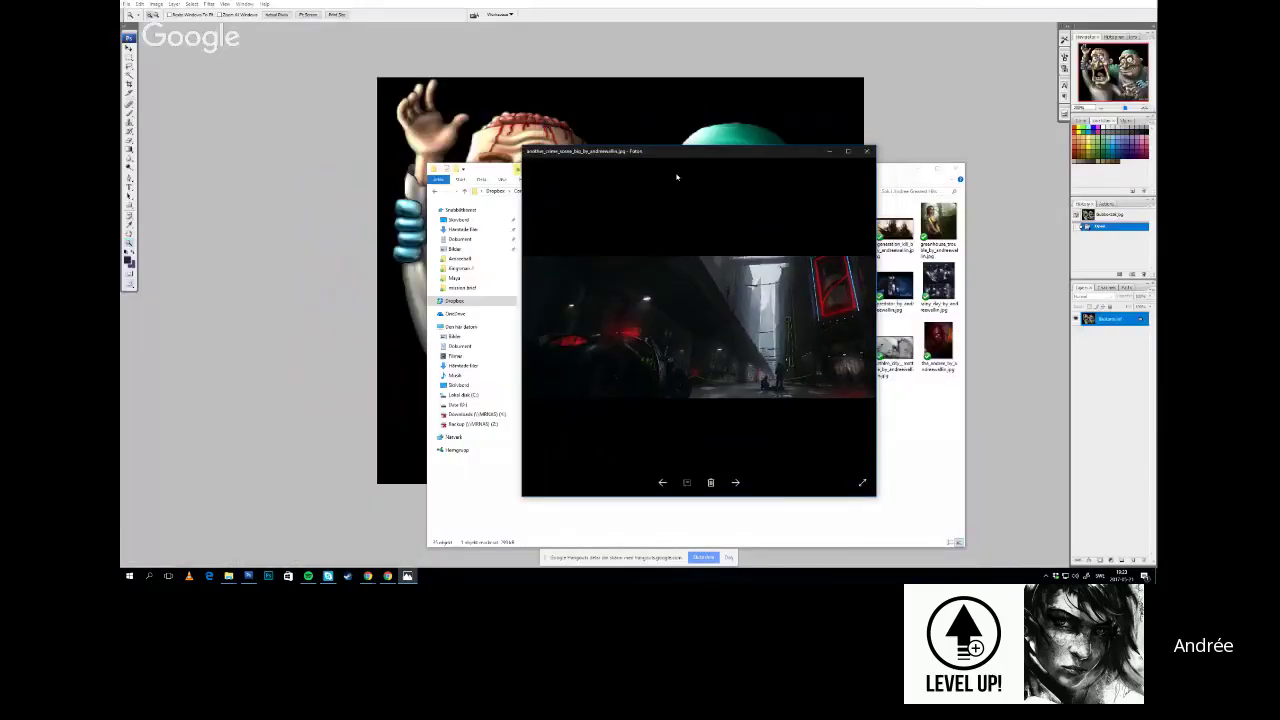
pyautogui.click(902, 432)
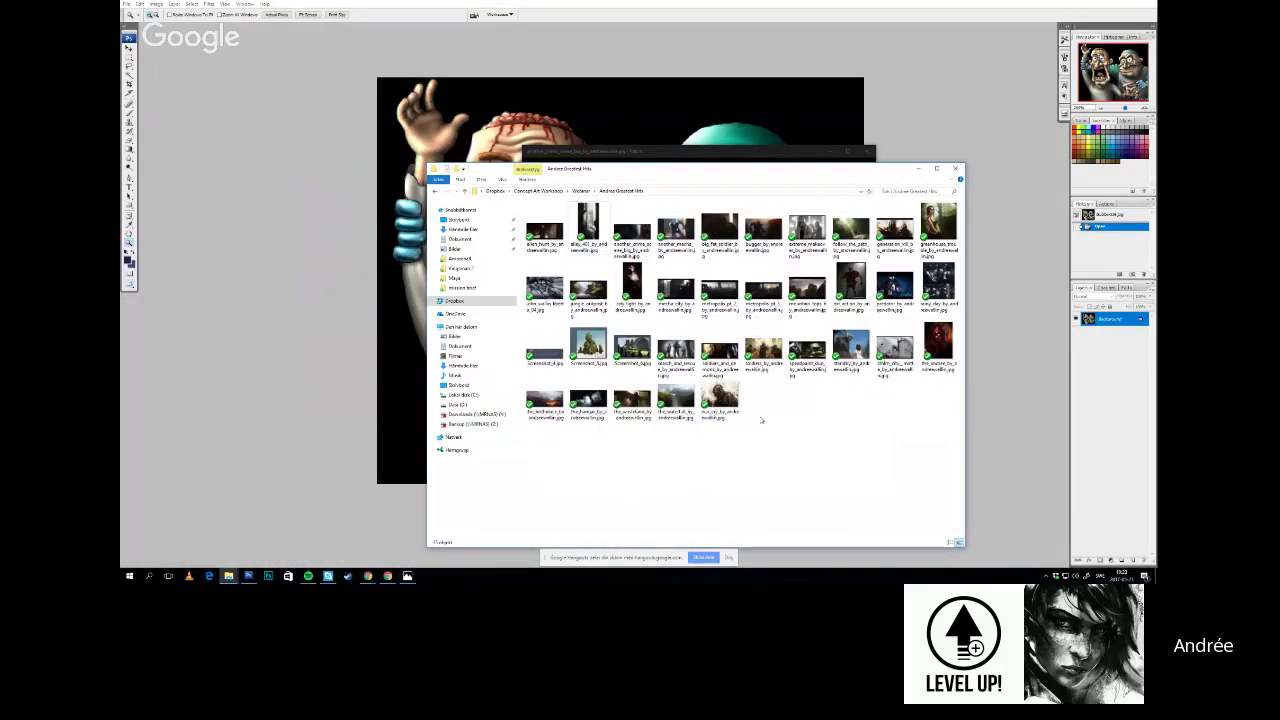
# Open the mr_action painting in Photos, examine it full size and restore the viewer to a smaller window
pyautogui.click(676, 400)
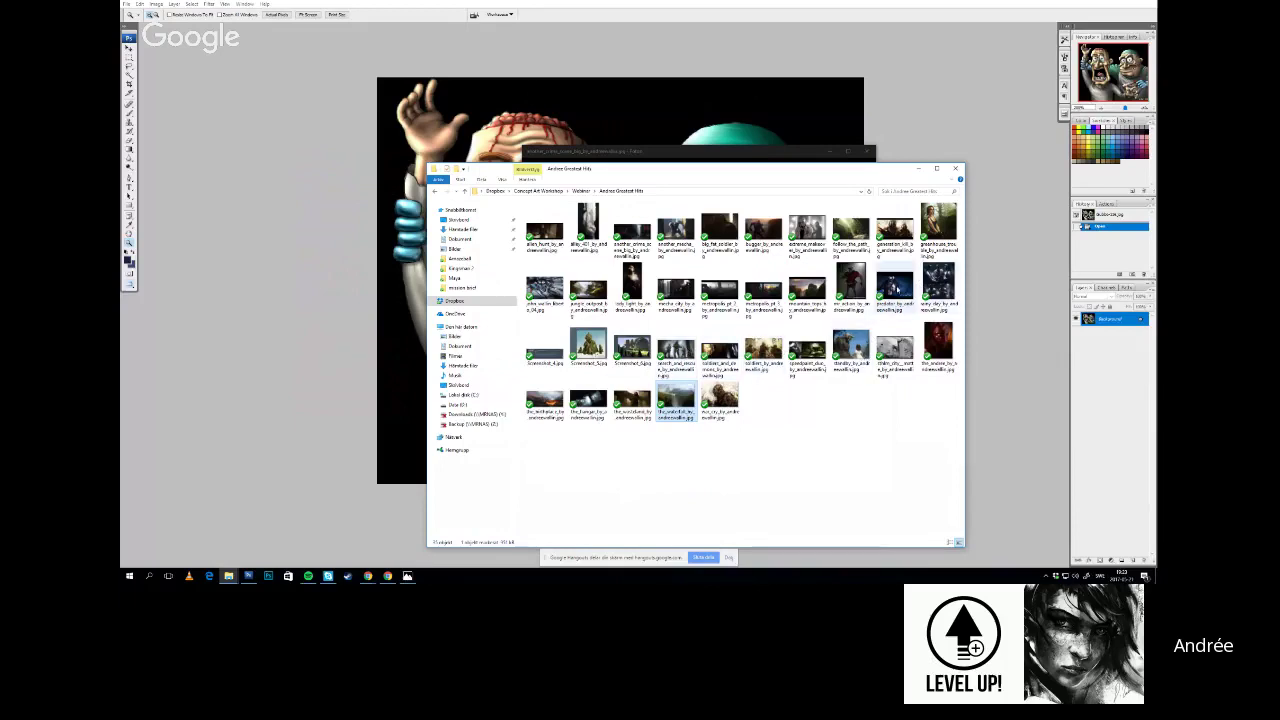
pyautogui.doubleClick(850, 290)
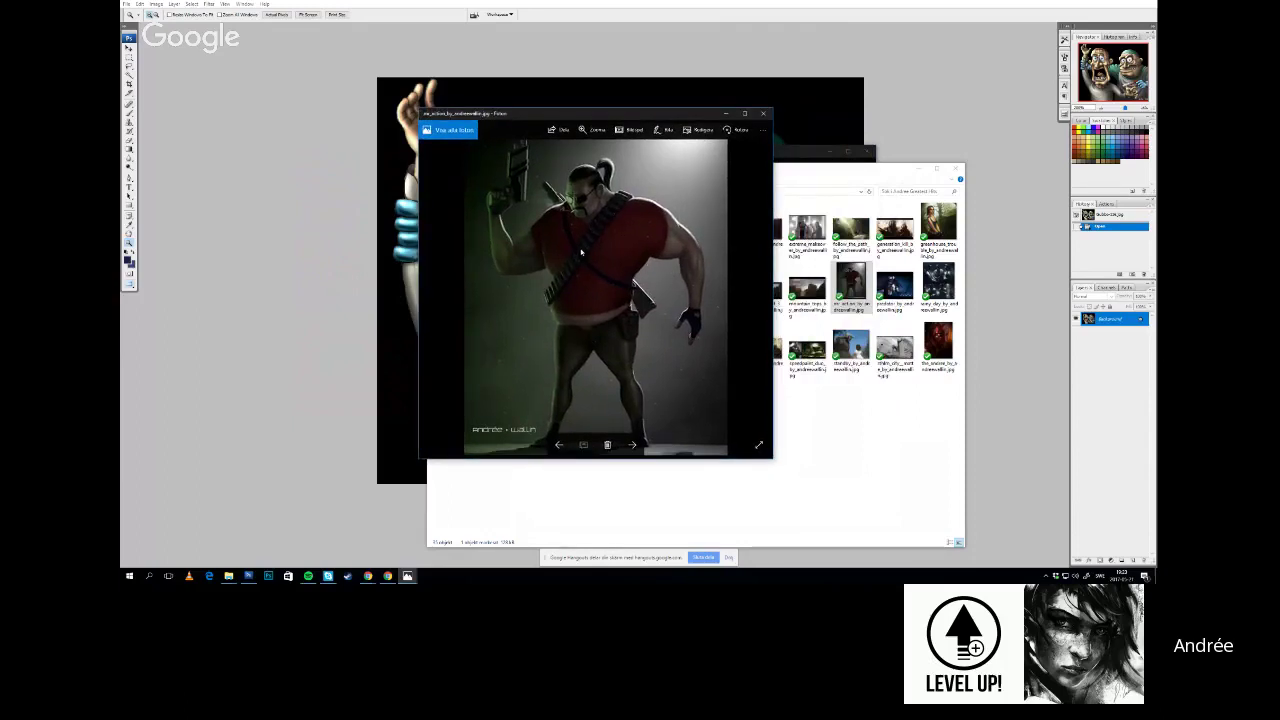
pyautogui.doubleClick(602, 117)
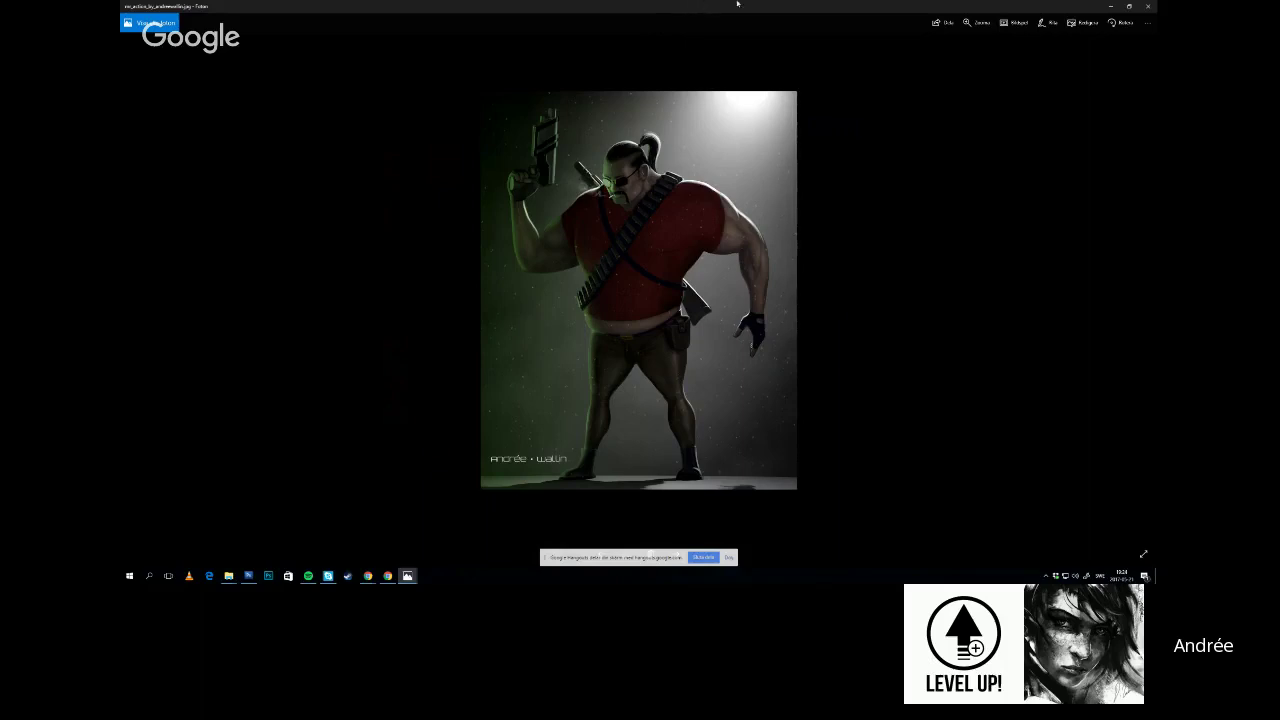
pyautogui.moveTo(753, 3); pyautogui.dragTo(489, 124)
# Move and narrow the Greatest Hits folder window so that the painting of the man in red stays uncovered
pyautogui.click(809, 393)
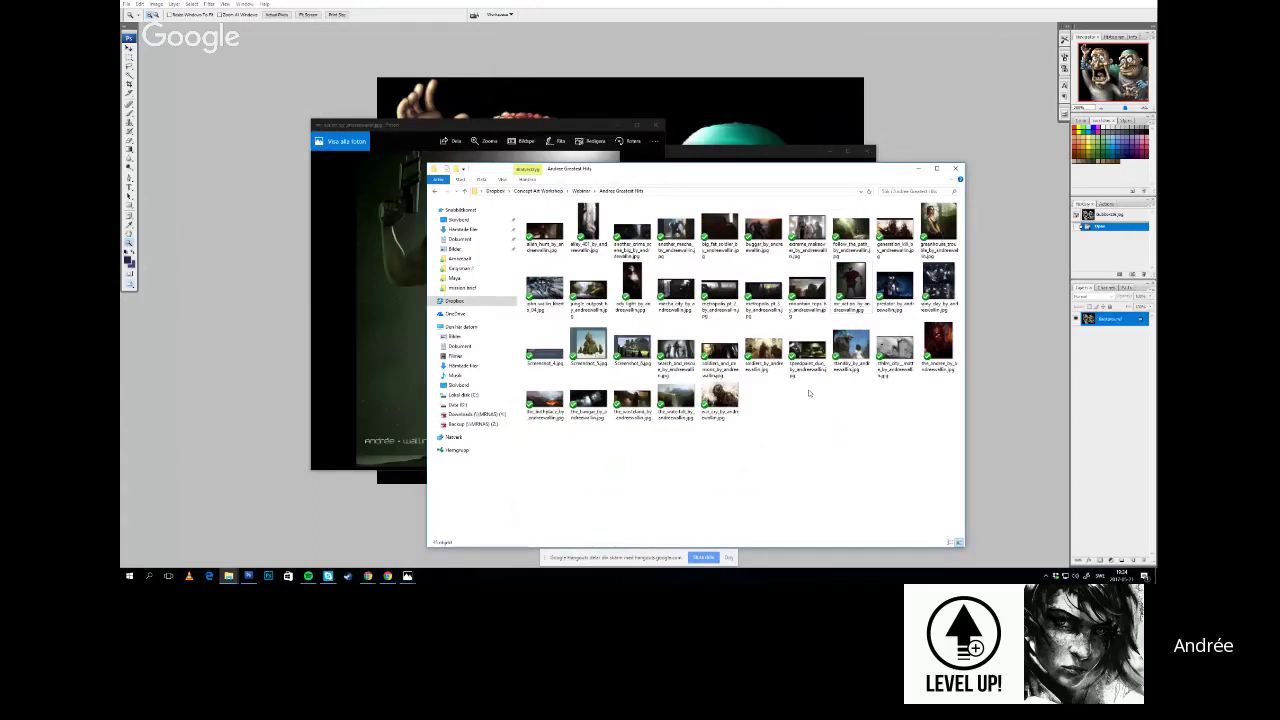
pyautogui.moveTo(815, 172); pyautogui.dragTo(933, 182)
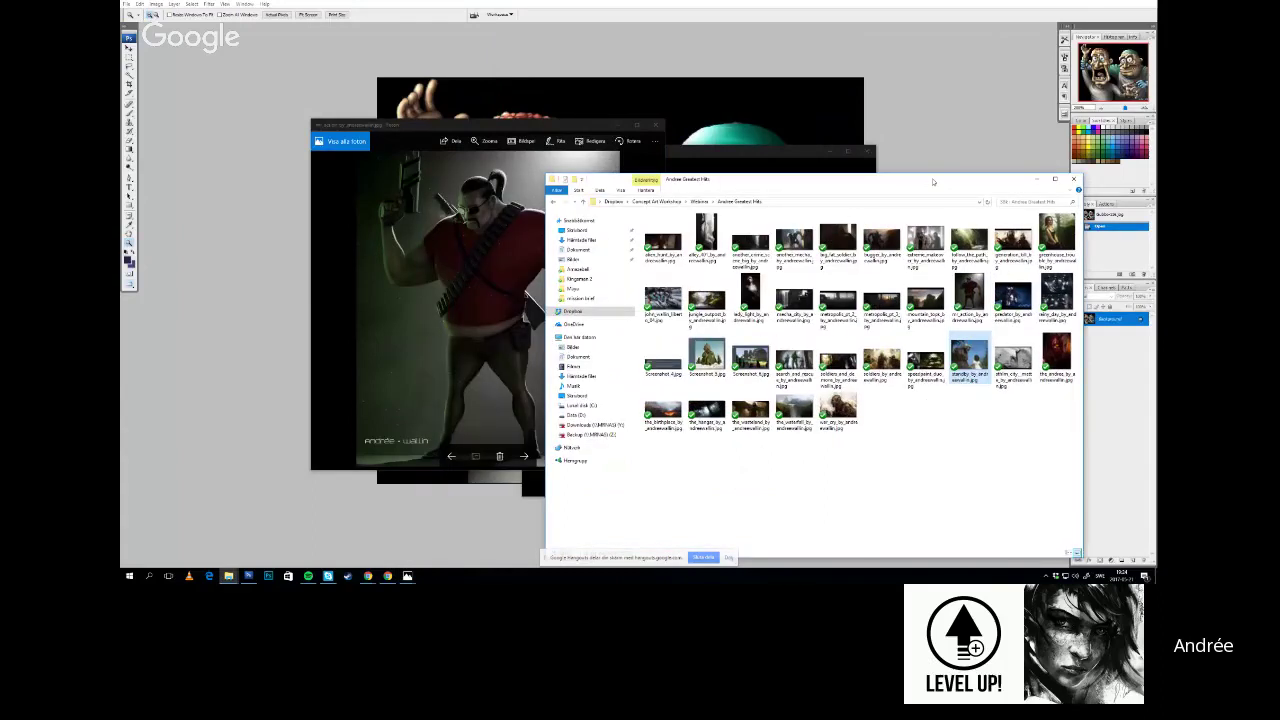
pyautogui.hotkey('alt', 'Tab')
pyautogui.click(897, 432)
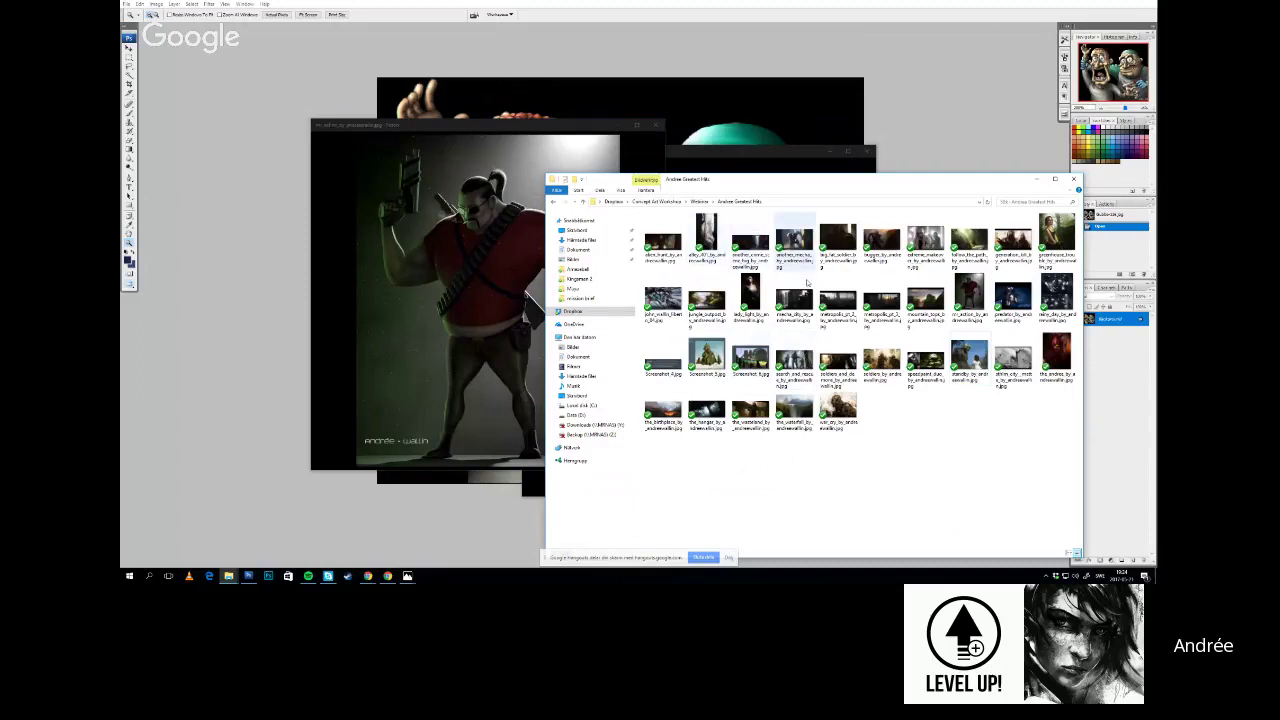
pyautogui.moveTo(814, 184); pyautogui.dragTo(875, 150)
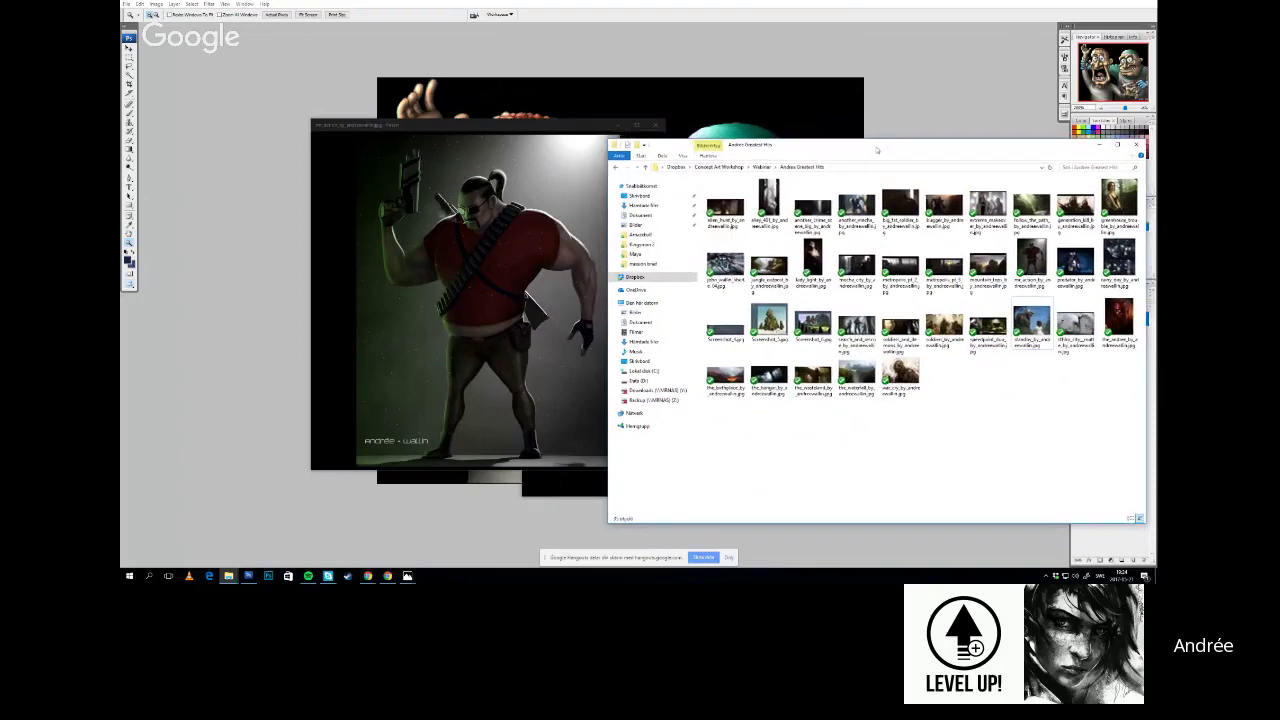
pyautogui.moveTo(608, 139); pyautogui.dragTo(653, 94)
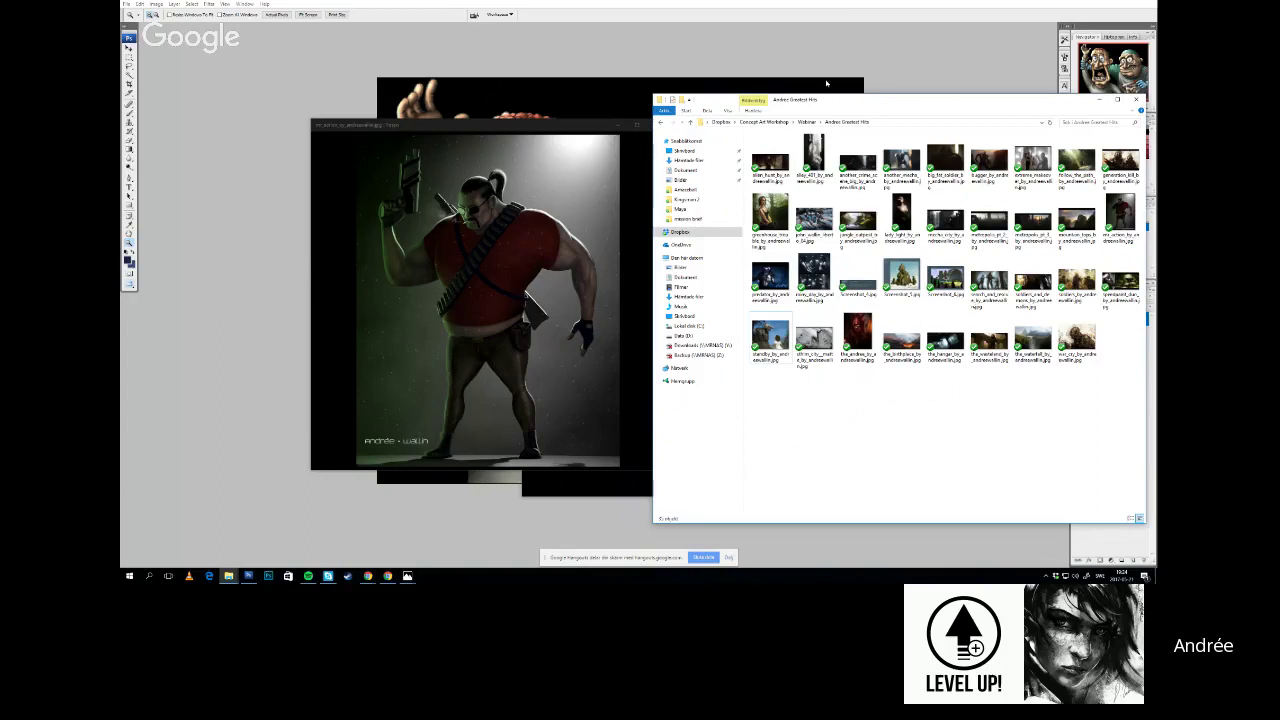
# Browse from the mr_action painting past the predator to the rainy day painting in Photos and enlarge the viewer to full size
pyautogui.click(521, 210)
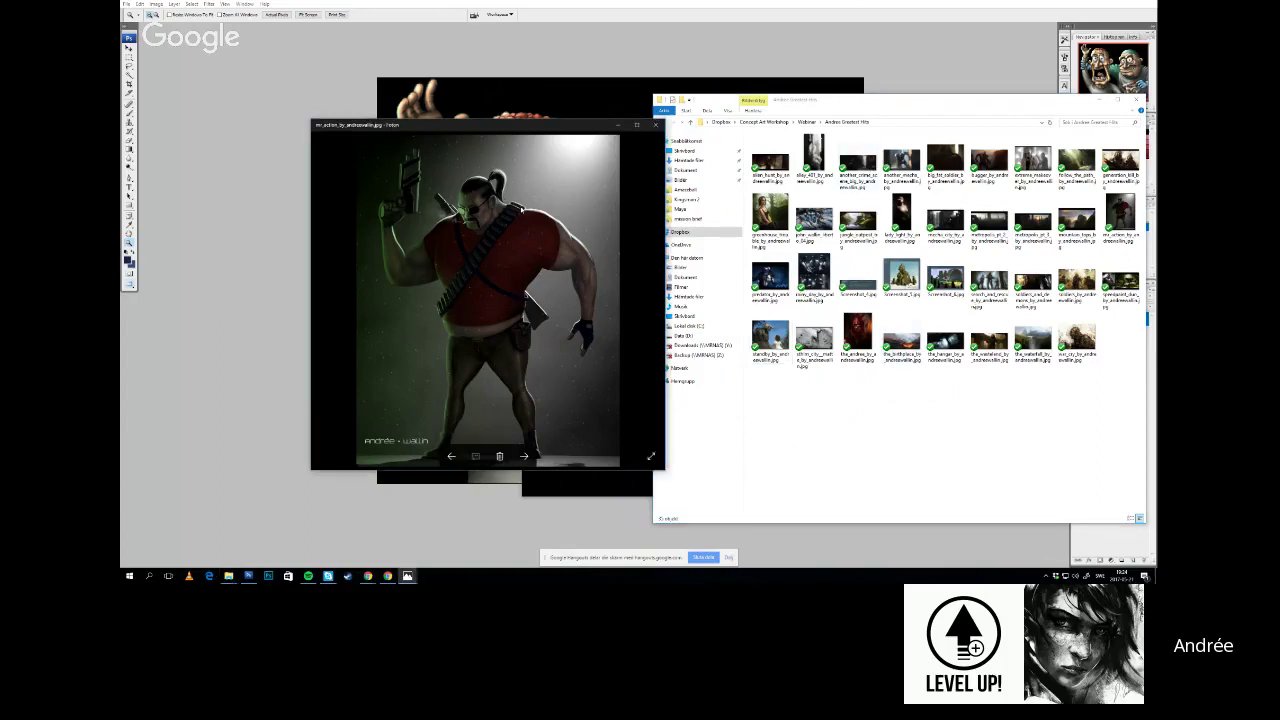
pyautogui.press('Right')
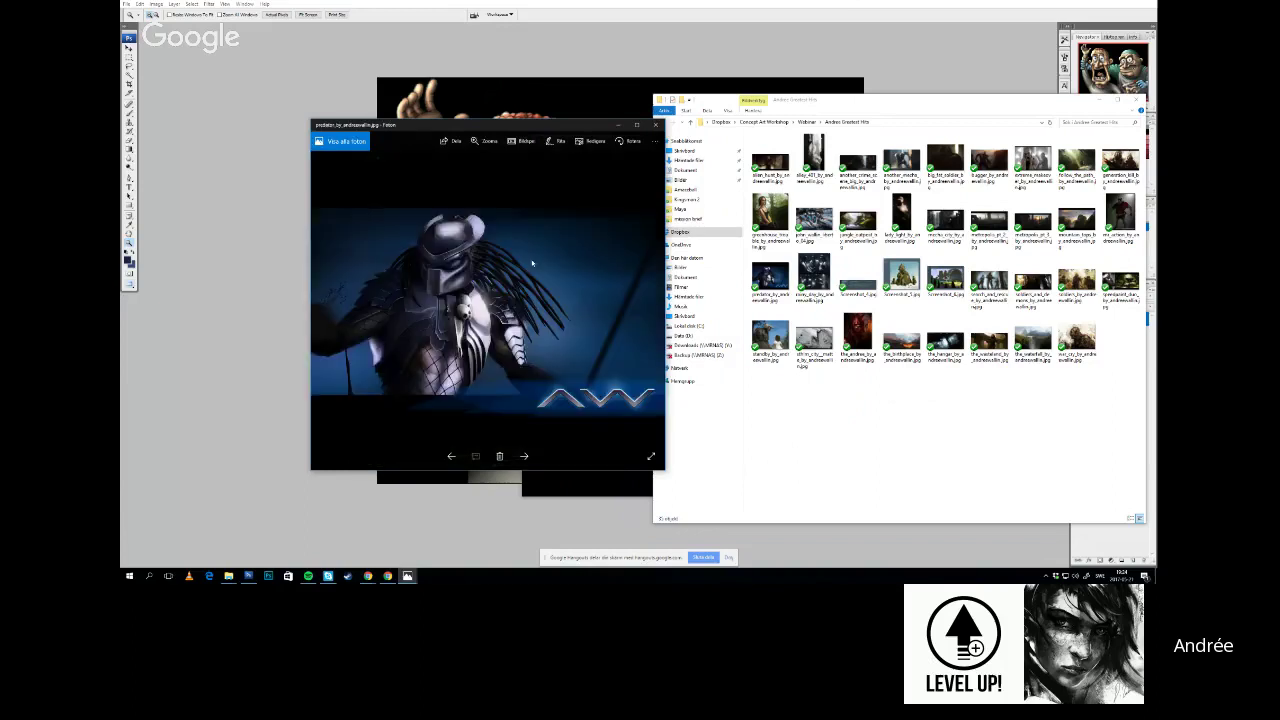
pyautogui.scroll(-1, 566, 313)
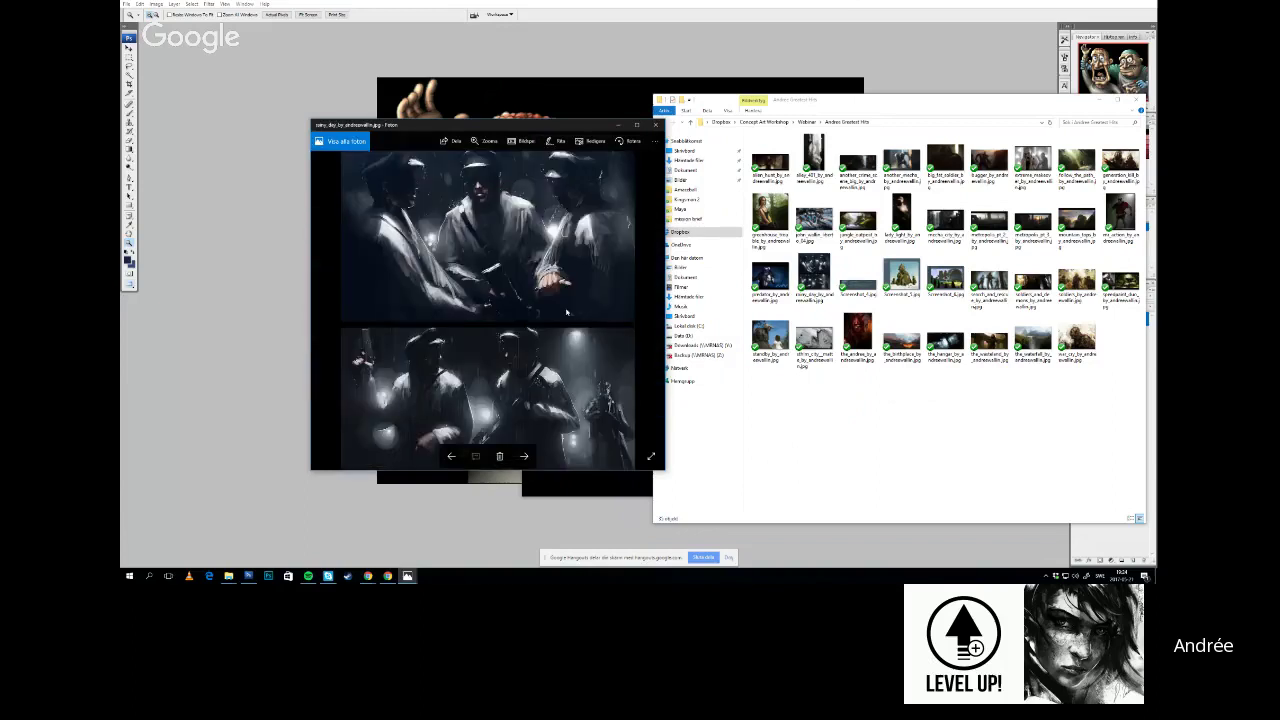
pyautogui.click(637, 125)
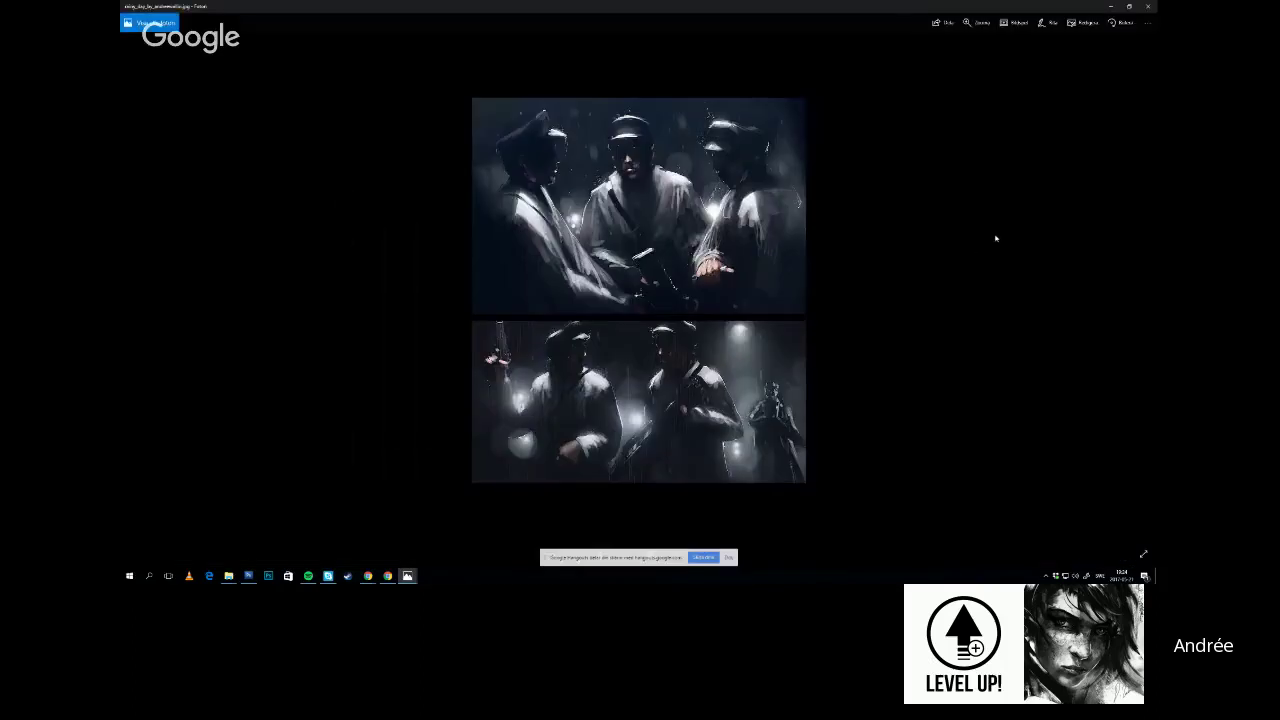
# View the forum post and alchemy doodle screenshots in Photos, then close the viewer
pyautogui.scroll(-1, 996, 238)
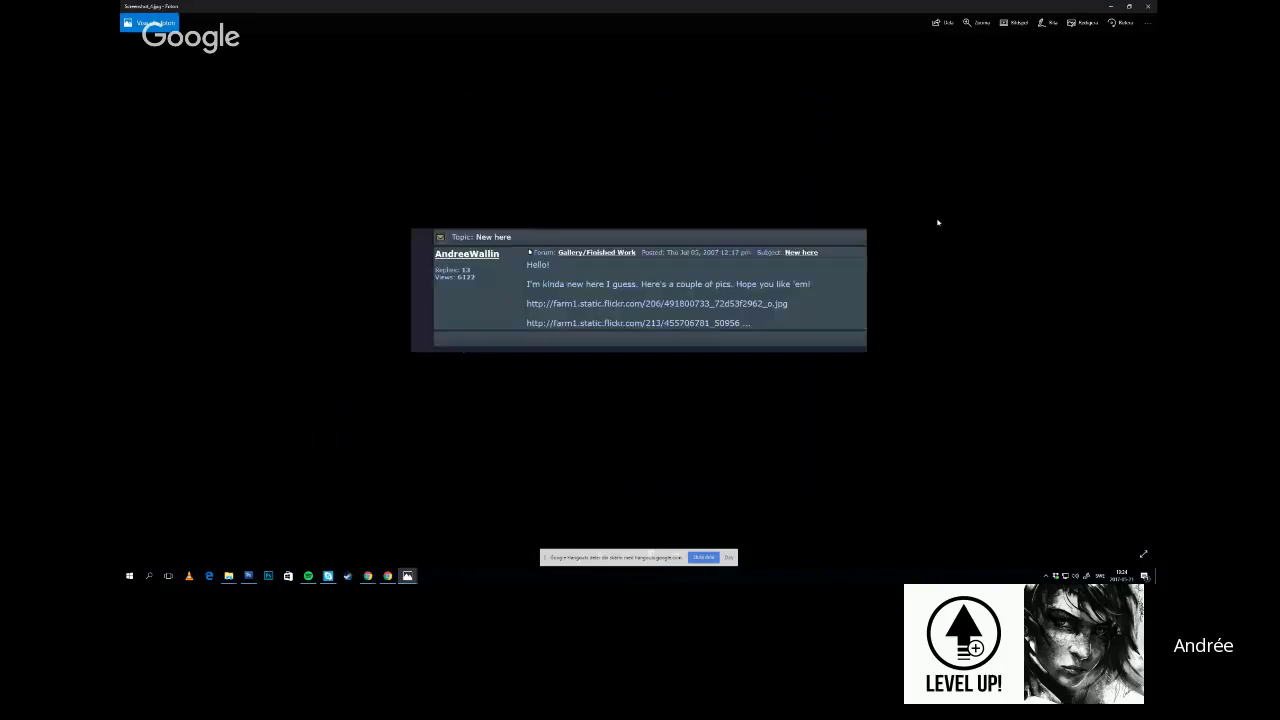
pyautogui.scroll(-2, 816, 266)
pyautogui.scroll(1, 816, 266)
pyautogui.scroll(-1, 816, 266)
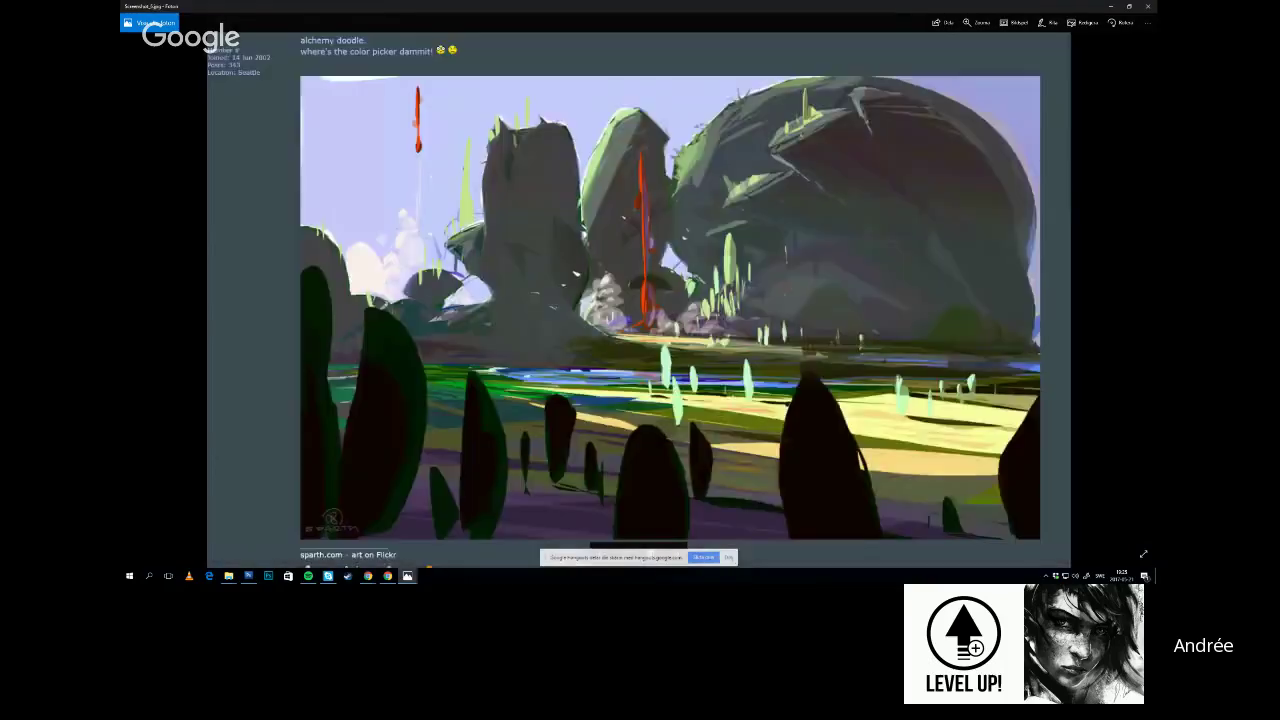
pyautogui.click(1148, 6)
pyautogui.click(1148, 6)
pyautogui.click(1148, 6)
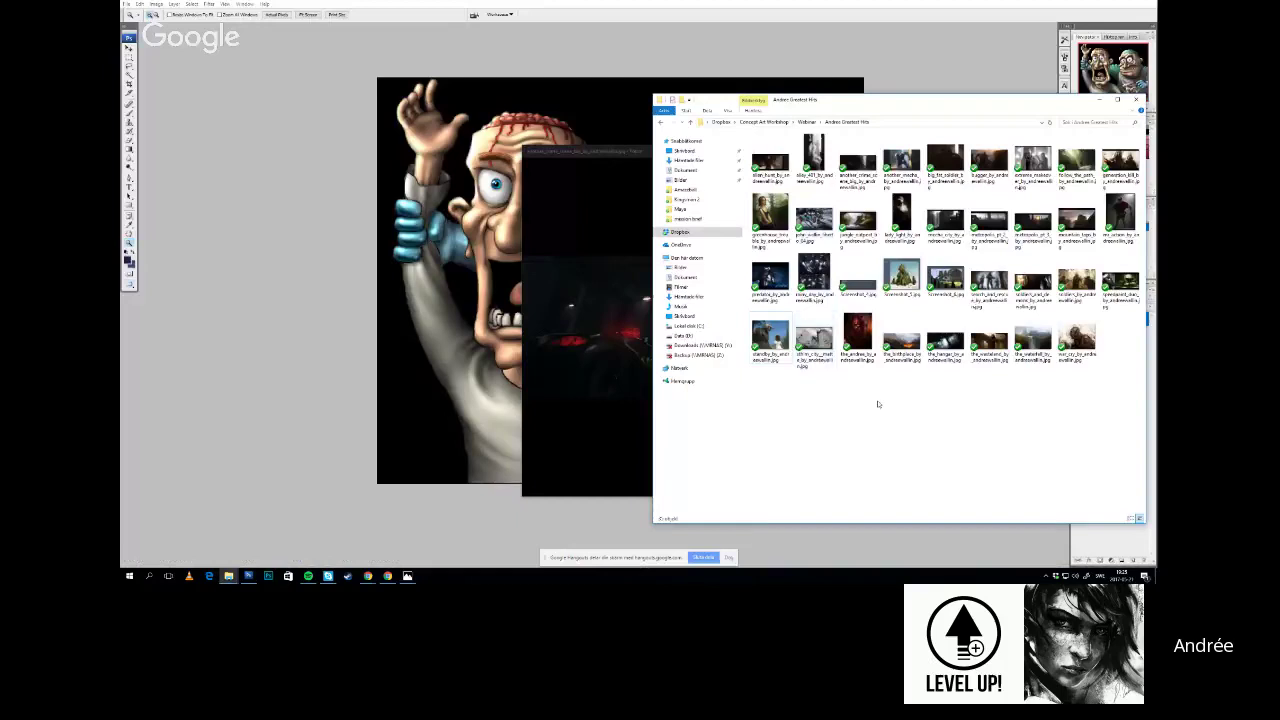
pyautogui.click(770, 215)
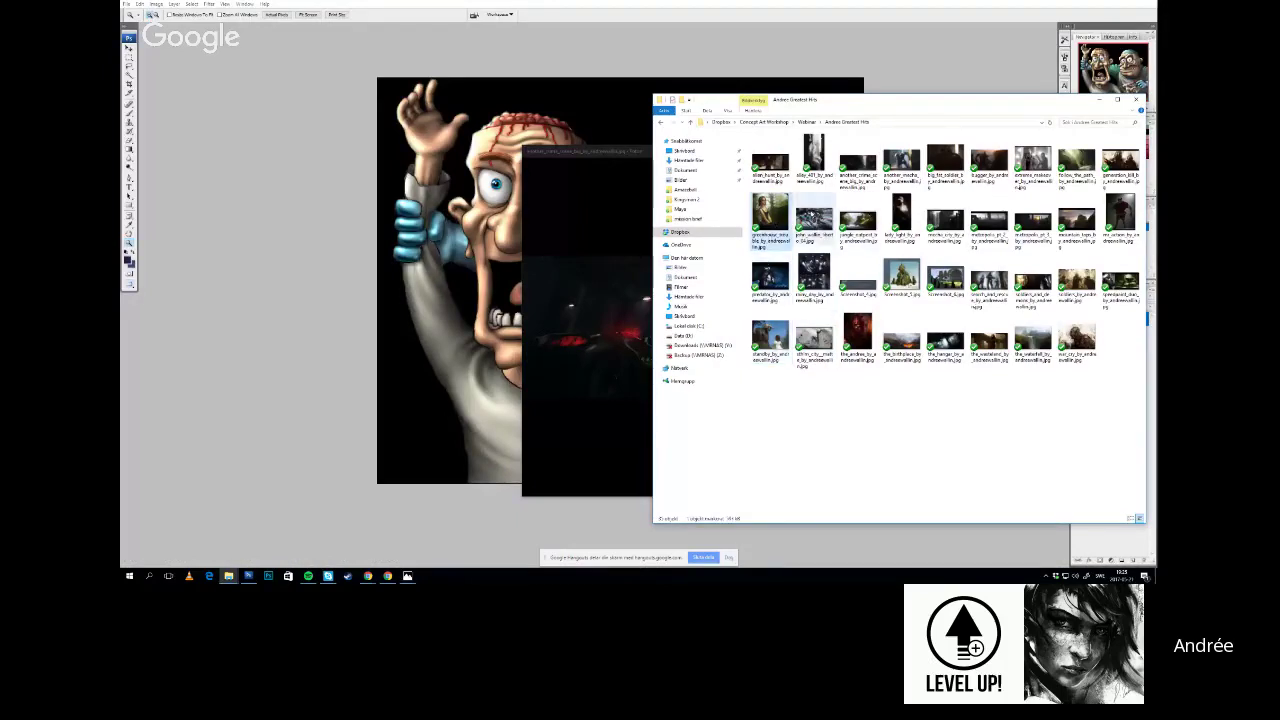
pyautogui.click(862, 163)
pyautogui.doubleClick(901, 160)
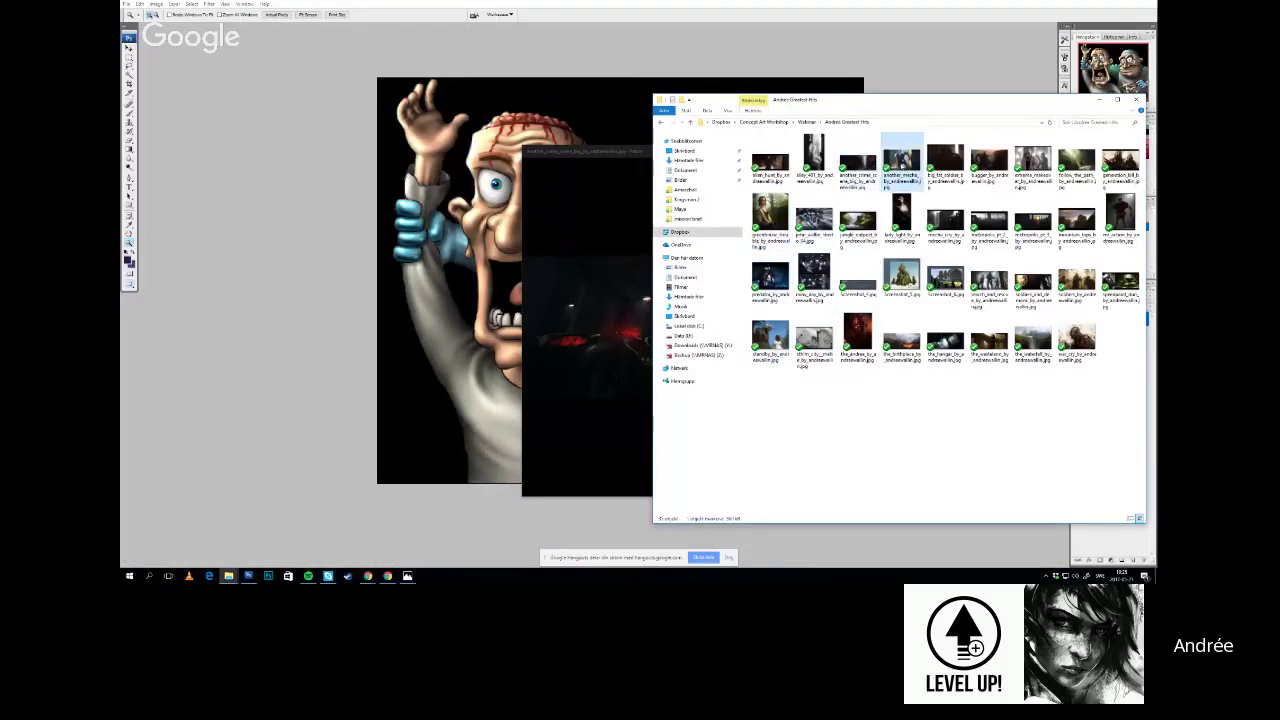
# Switch to Photoshop, start opening a file and go from the Webinar folder to the Backup drive
pyautogui.click(126, 4)
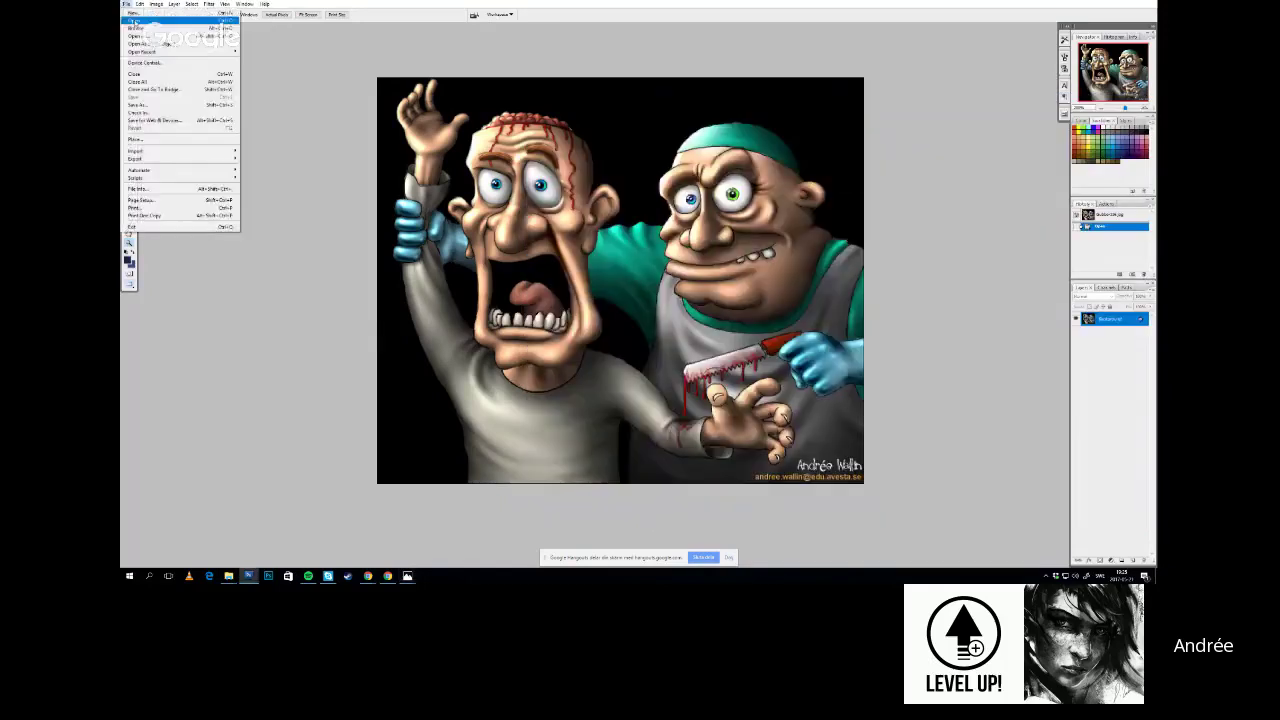
pyautogui.click(140, 22)
pyautogui.click(955, 170)
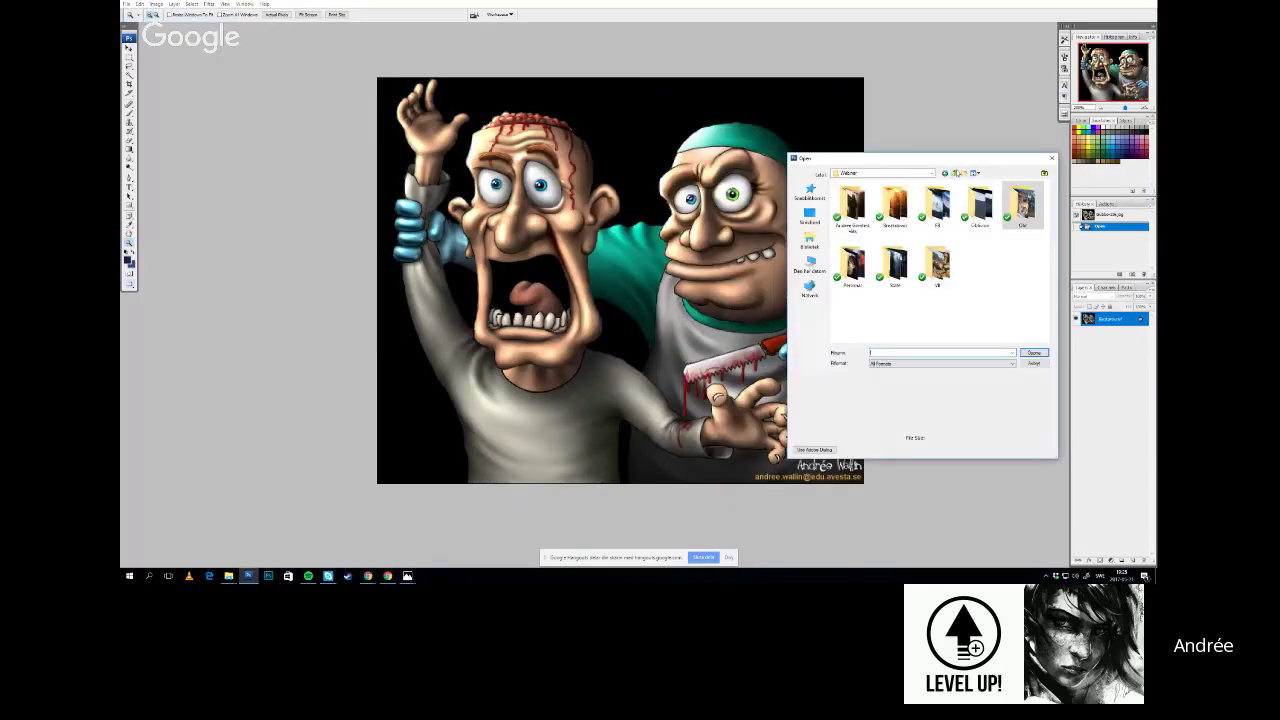
pyautogui.click(956, 172)
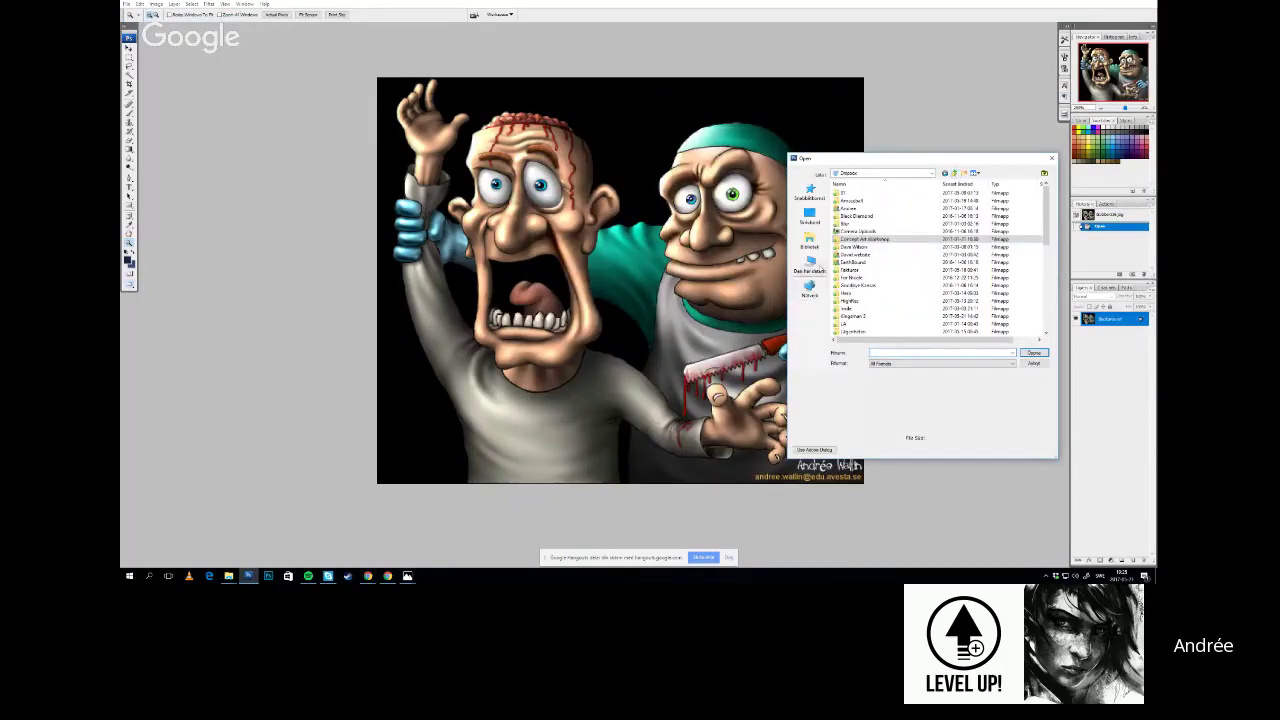
pyautogui.click(810, 265)
pyautogui.doubleClick(946, 277)
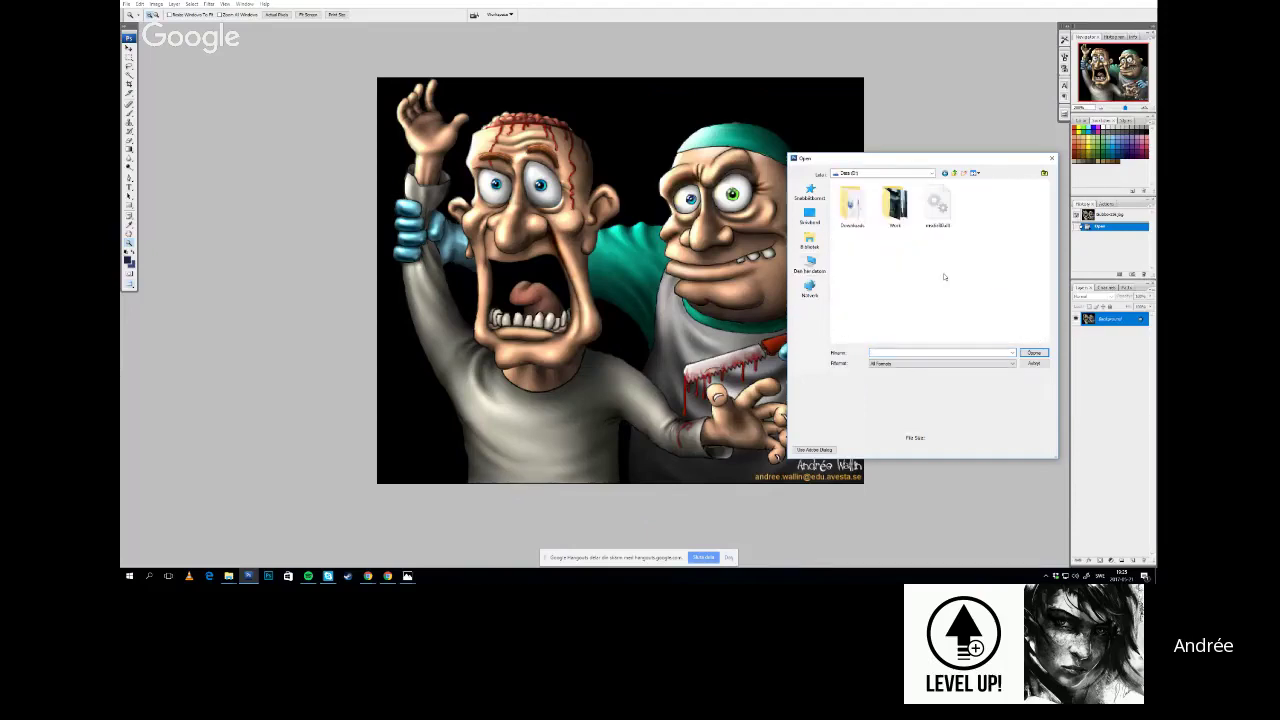
pyautogui.press('BackSpace')
pyautogui.doubleClick(957, 323)
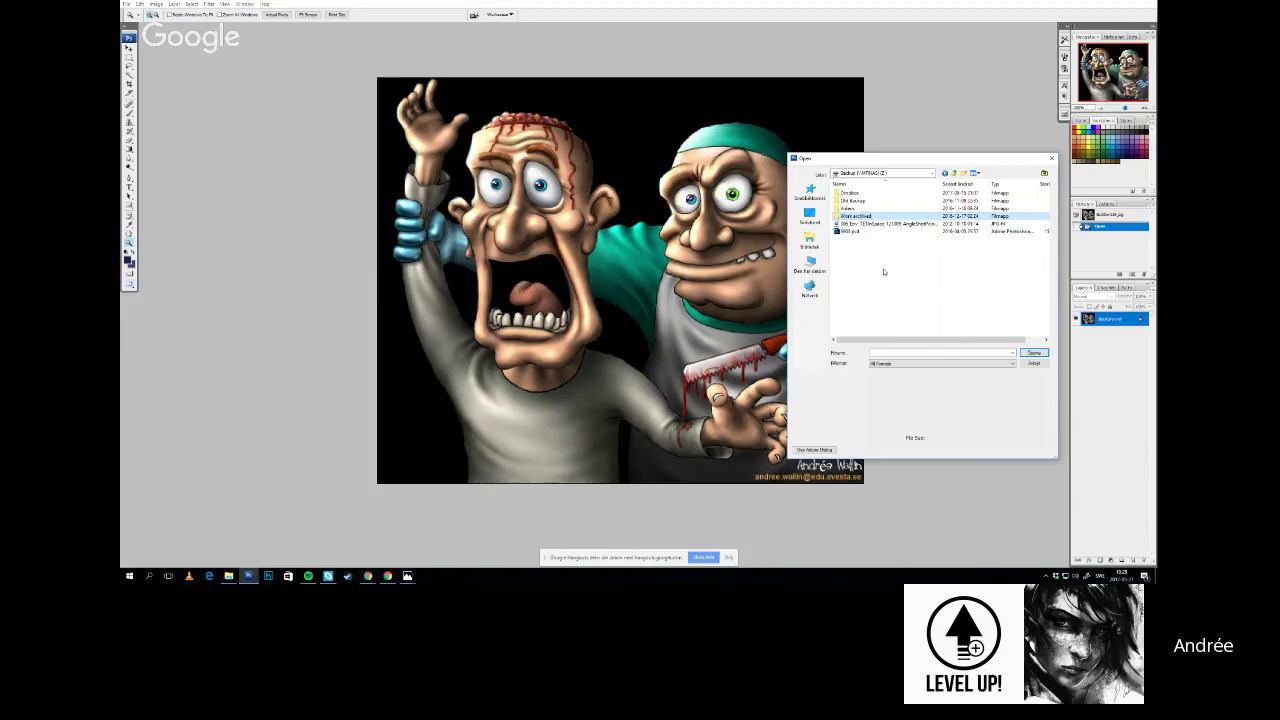
# Enter the Work archived folder on the Backup drive and look through its project folders
pyautogui.doubleClick(863, 217)
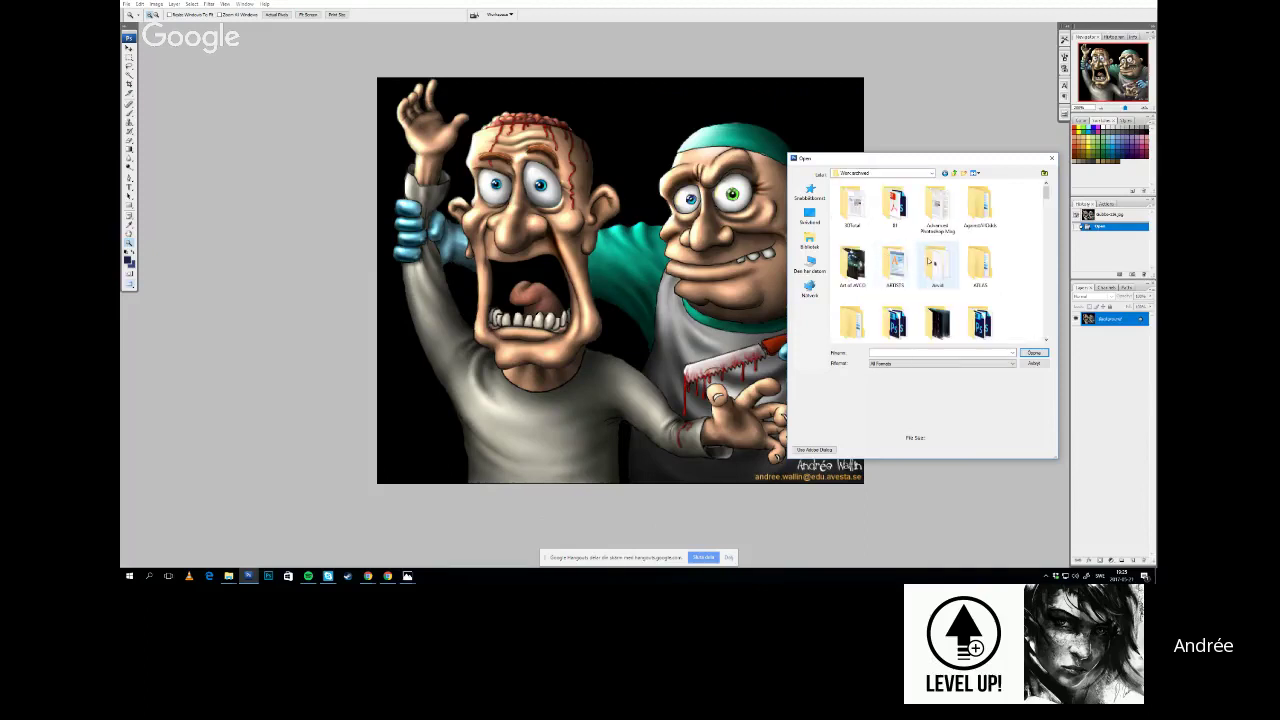
pyautogui.scroll(-2, 970, 285)
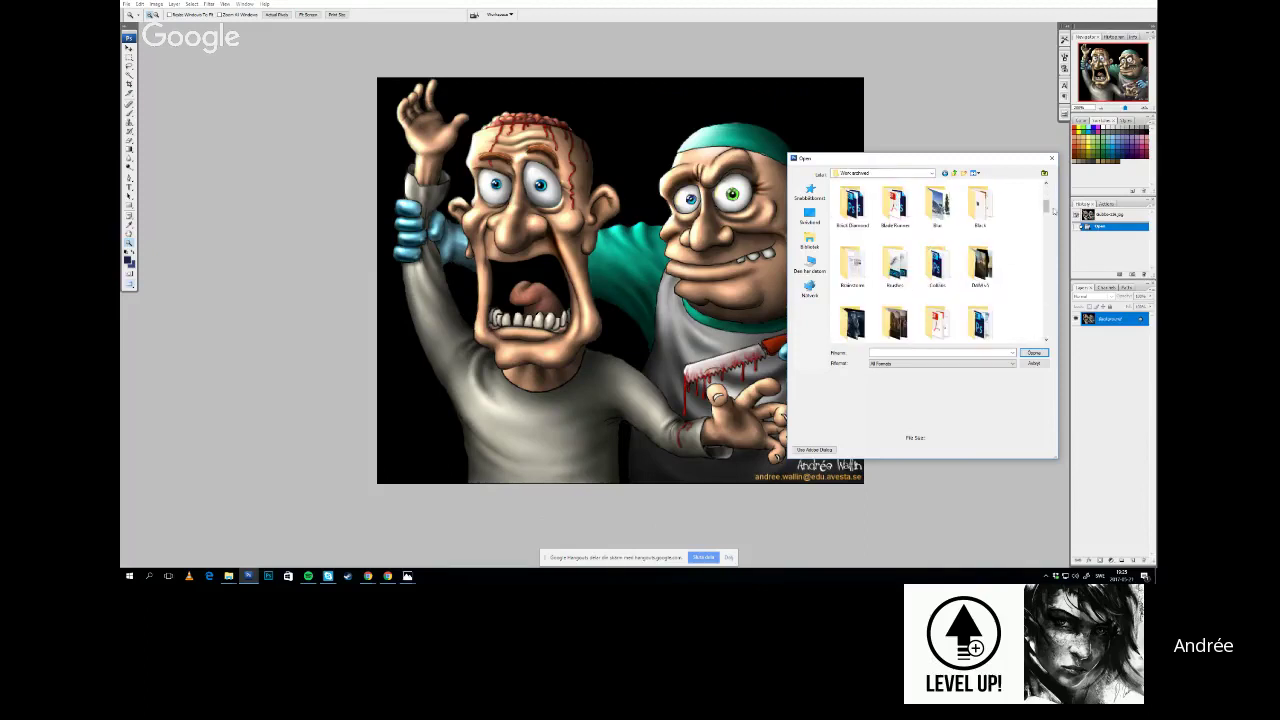
pyautogui.moveTo(1047, 201); pyautogui.dragTo(1047, 235)
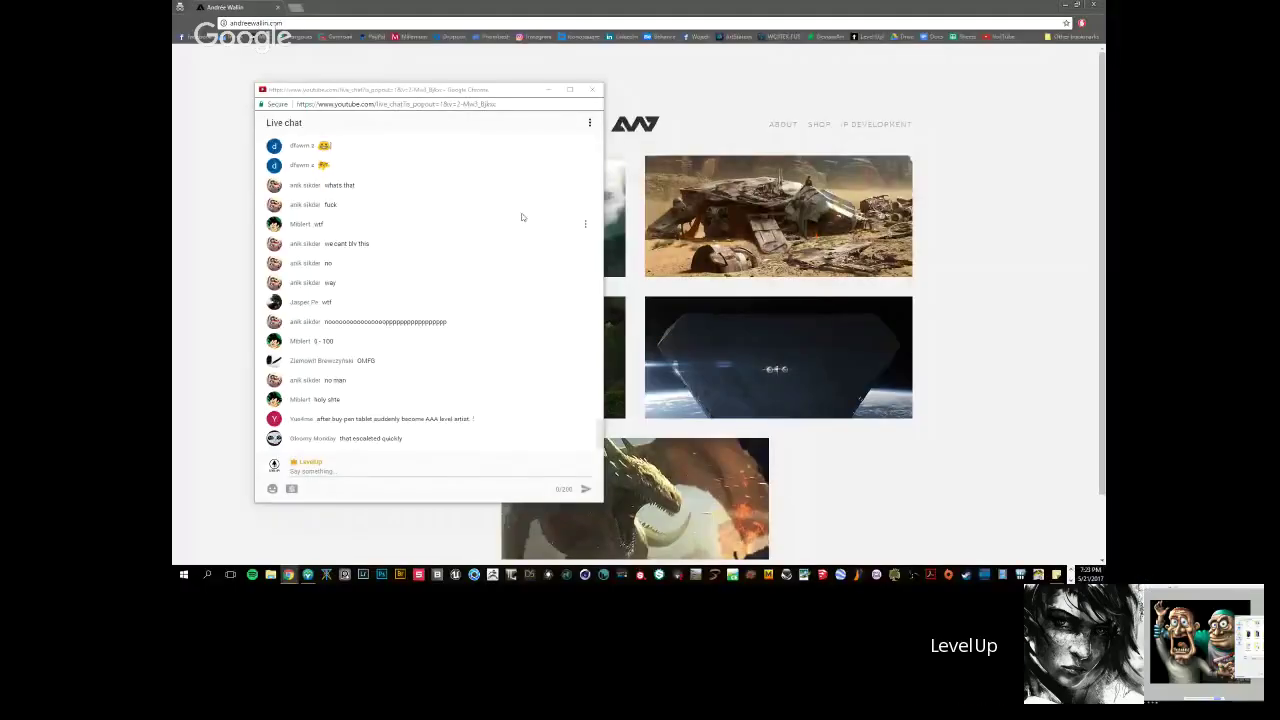
# Minimise the YouTube live chat pop-up so that the artist's portfolio website is uncovered
pyautogui.click(548, 90)
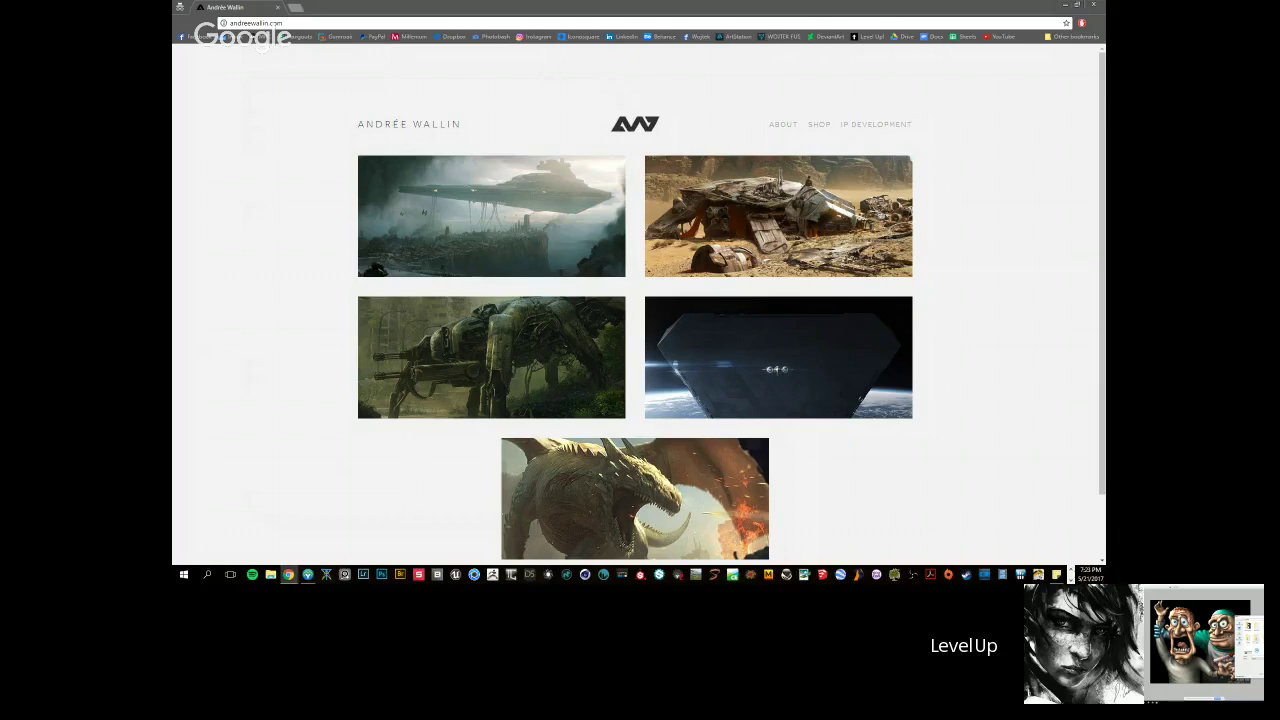
pyautogui.hotkey('alt', 'Tab')
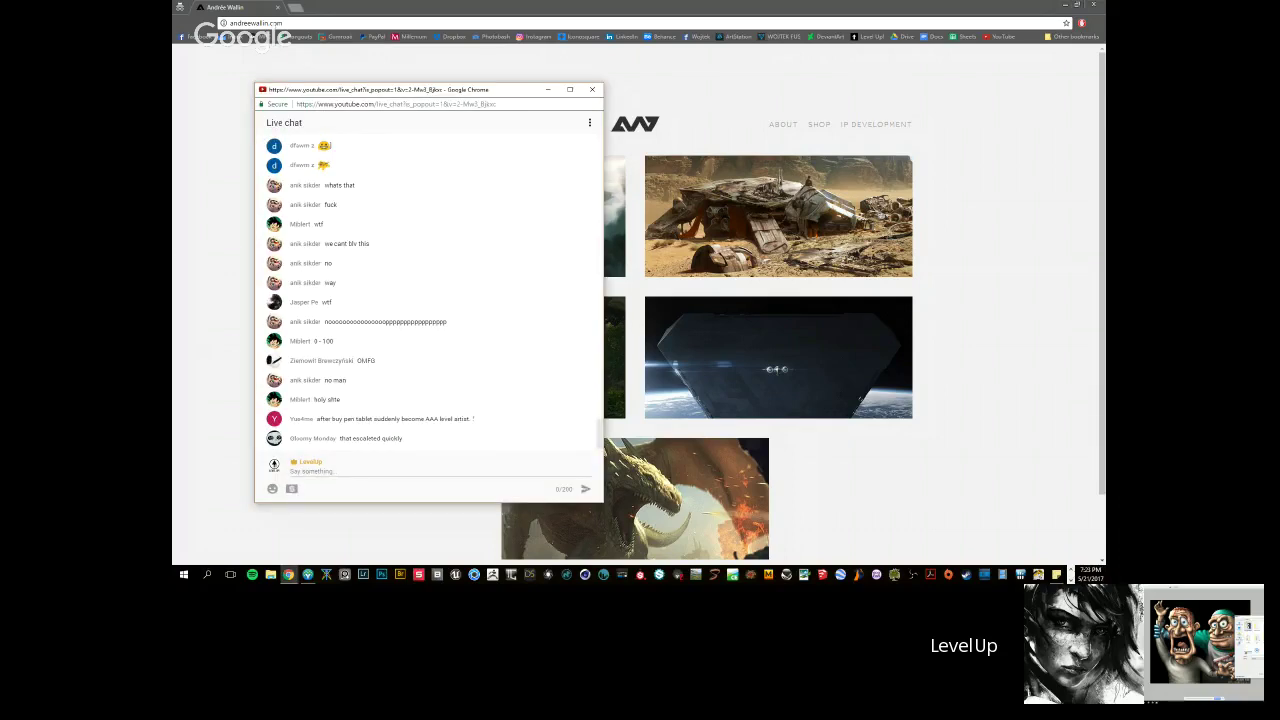
pyautogui.click(547, 90)
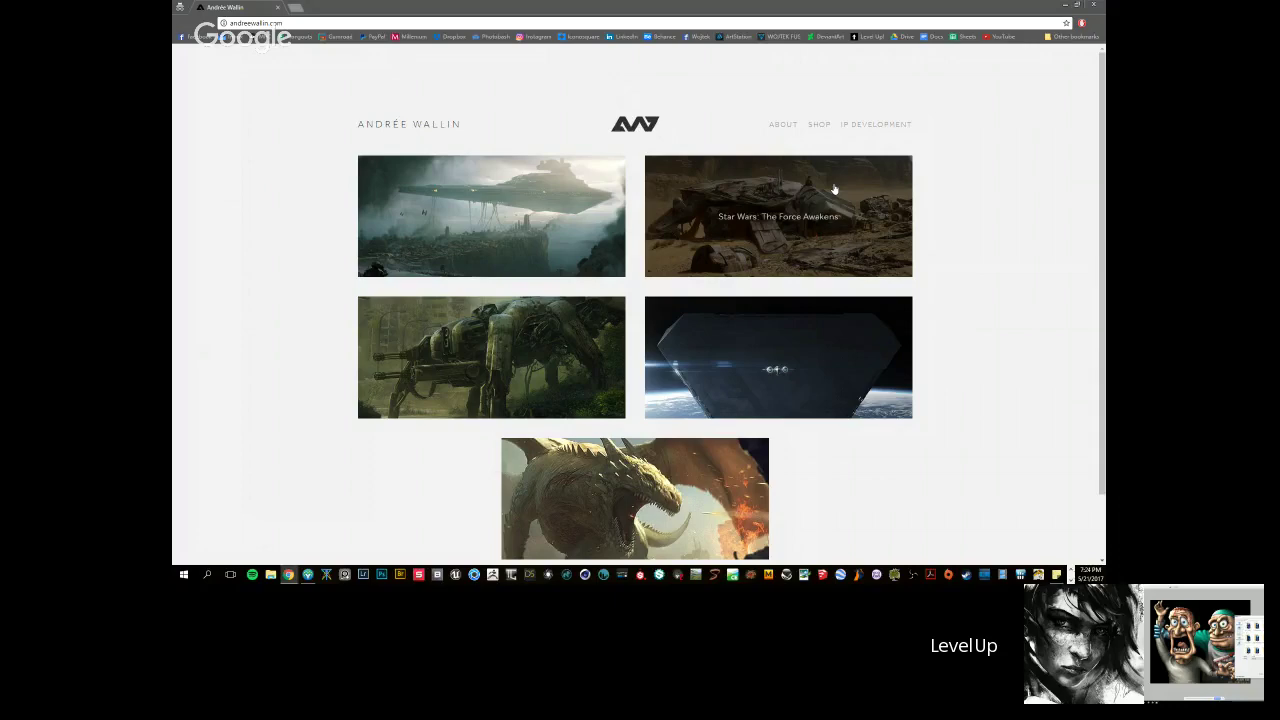
# Go to the website's IP Development page and look over the State Zero banner and short film section
pyautogui.click(875, 124)
pyautogui.scroll(-1, 387, 316)
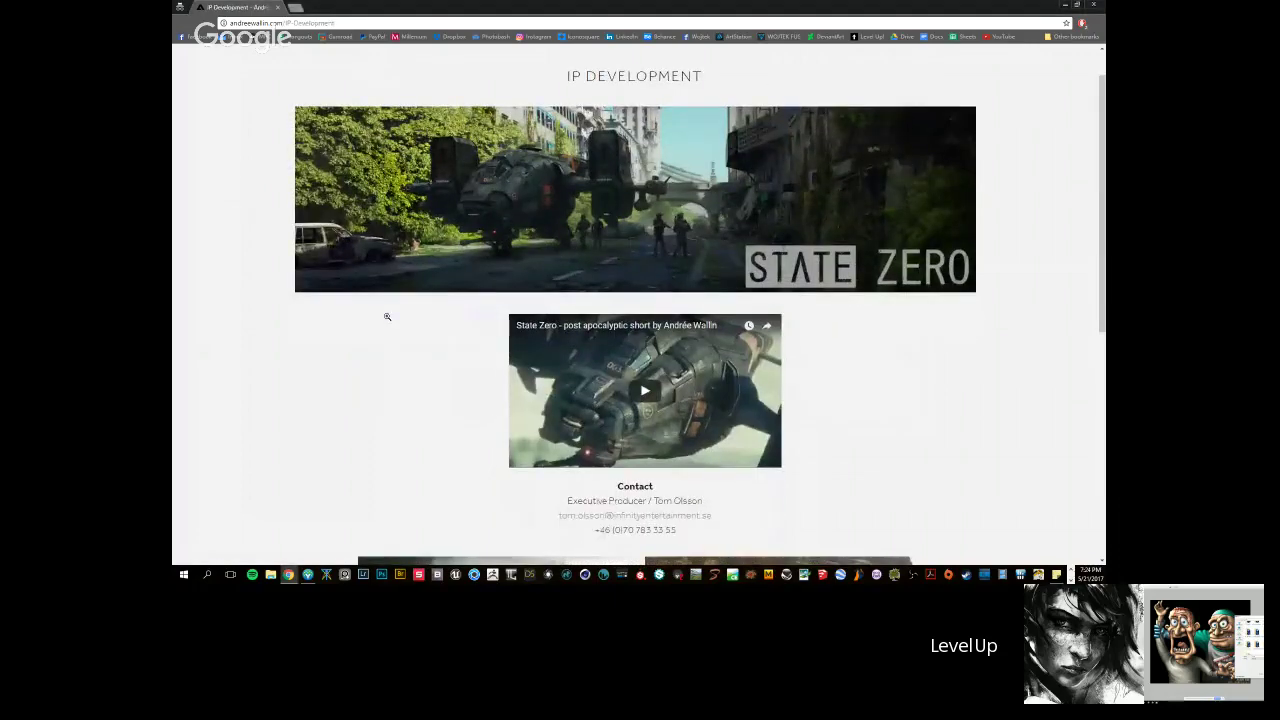
pyautogui.scroll(-2, 385, 318)
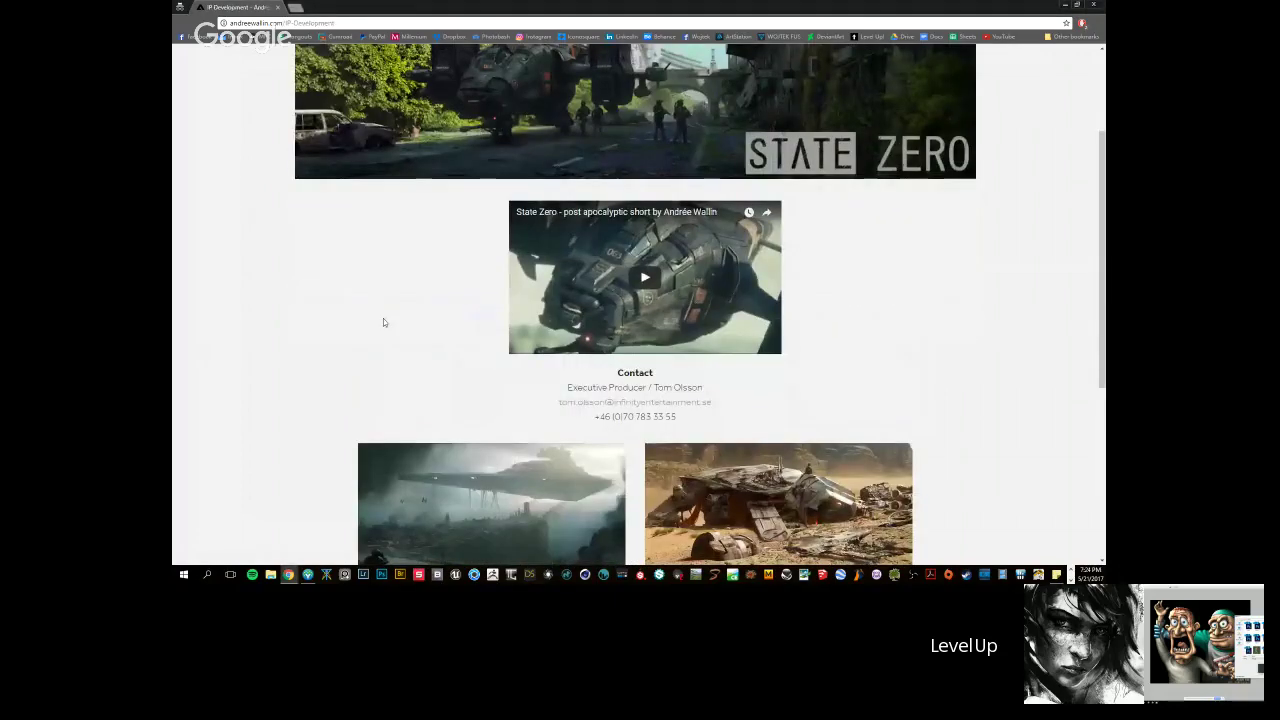
pyautogui.scroll(2, 383, 318)
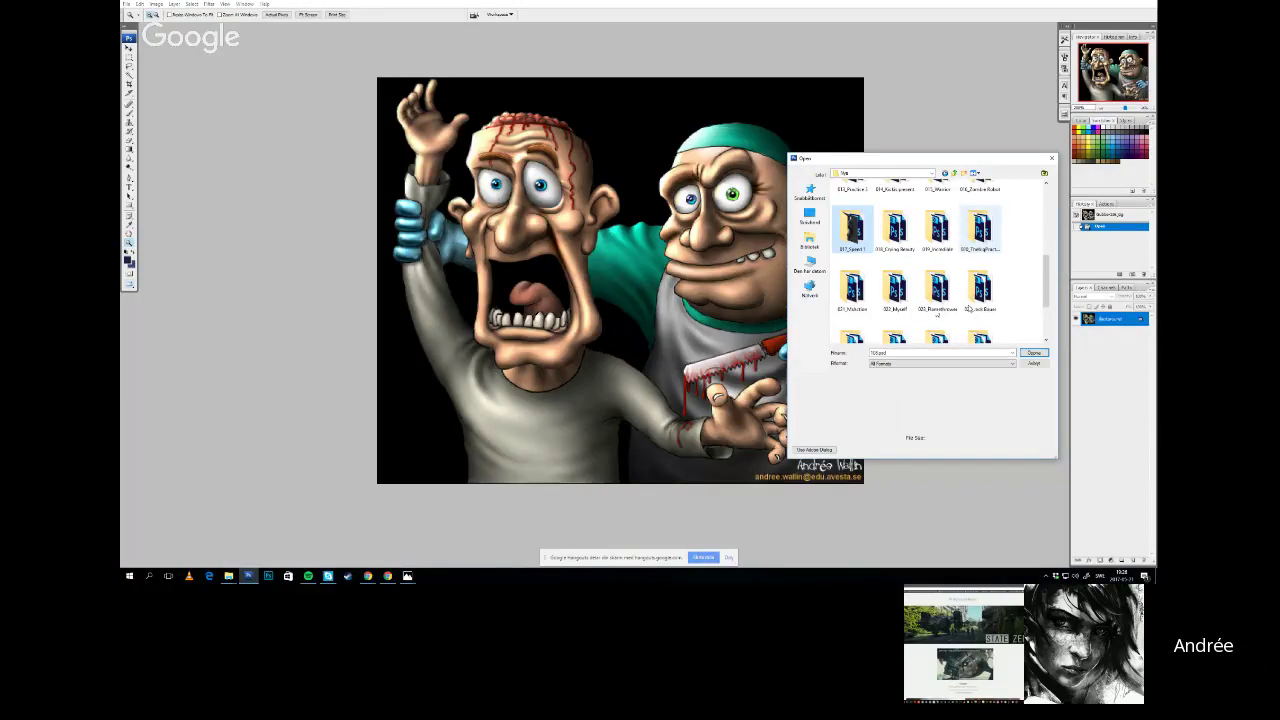
# Look through the numbered project folders in Photoshop's Open dialog, check the 005 folder's PSD files and return to the folder list
pyautogui.scroll(-1, 941, 260)
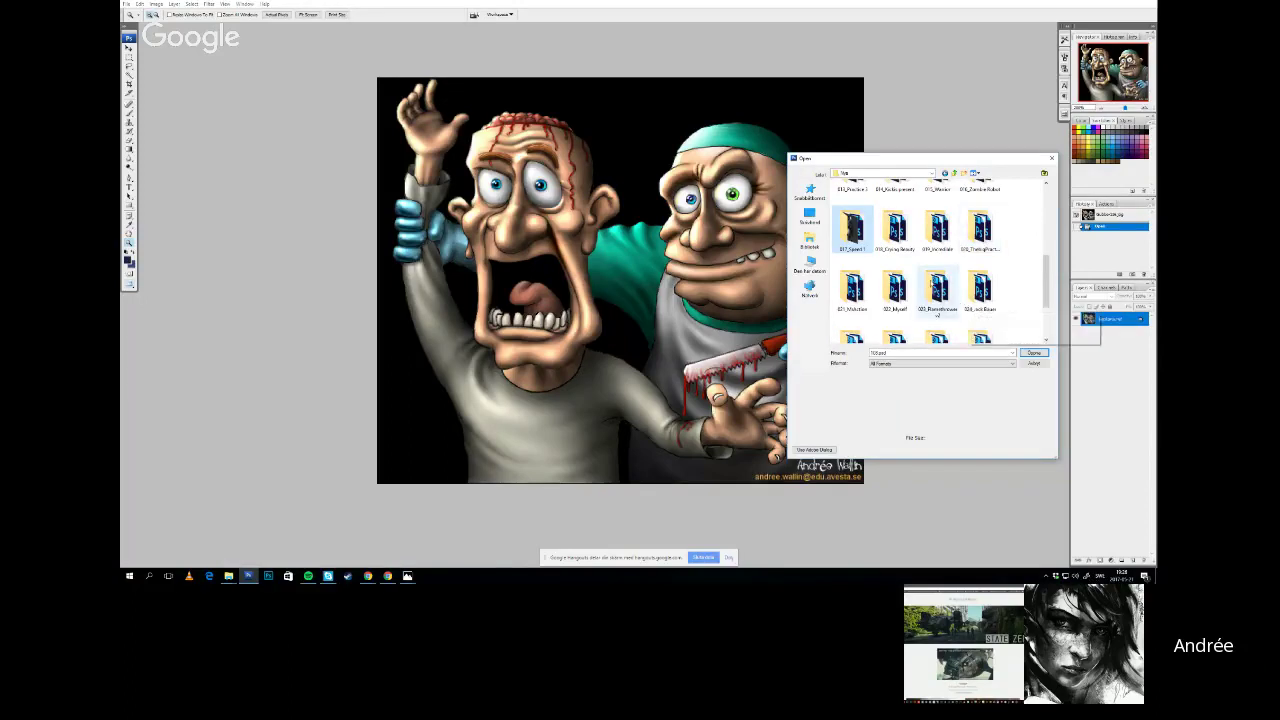
pyautogui.scroll(-1, 950, 296)
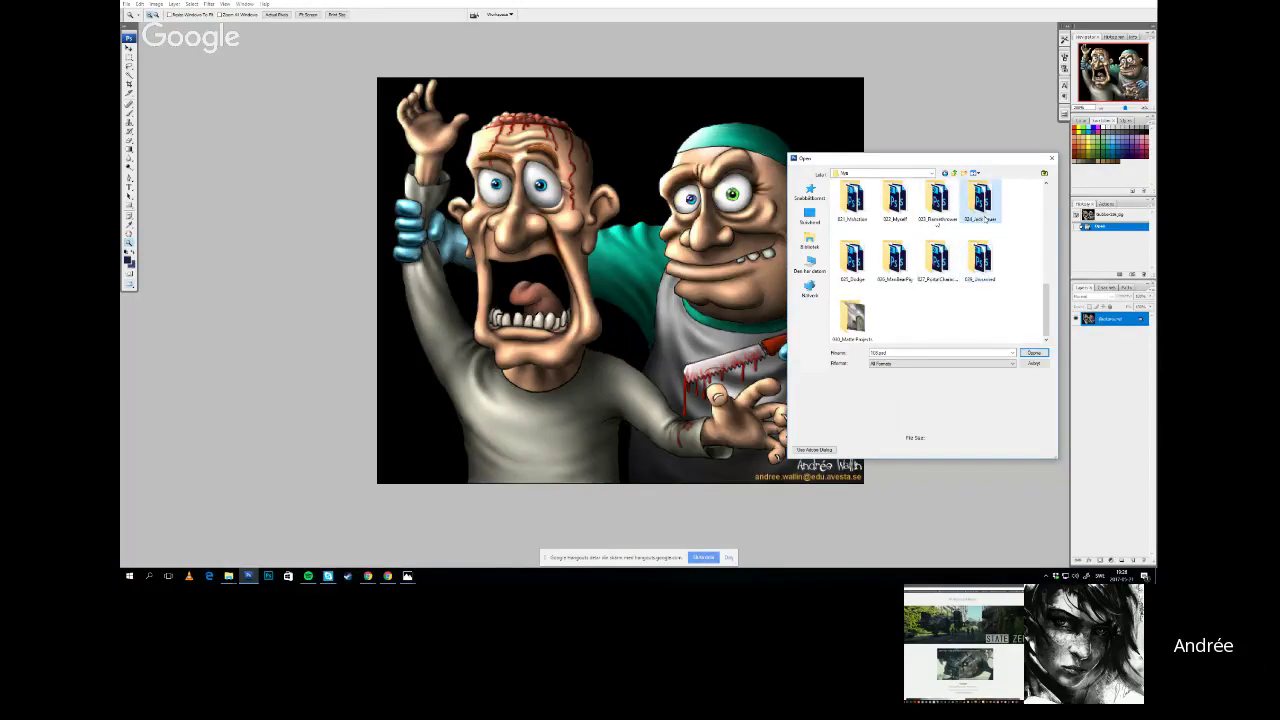
pyautogui.scroll(1, 988, 250)
pyautogui.scroll(2, 986, 258)
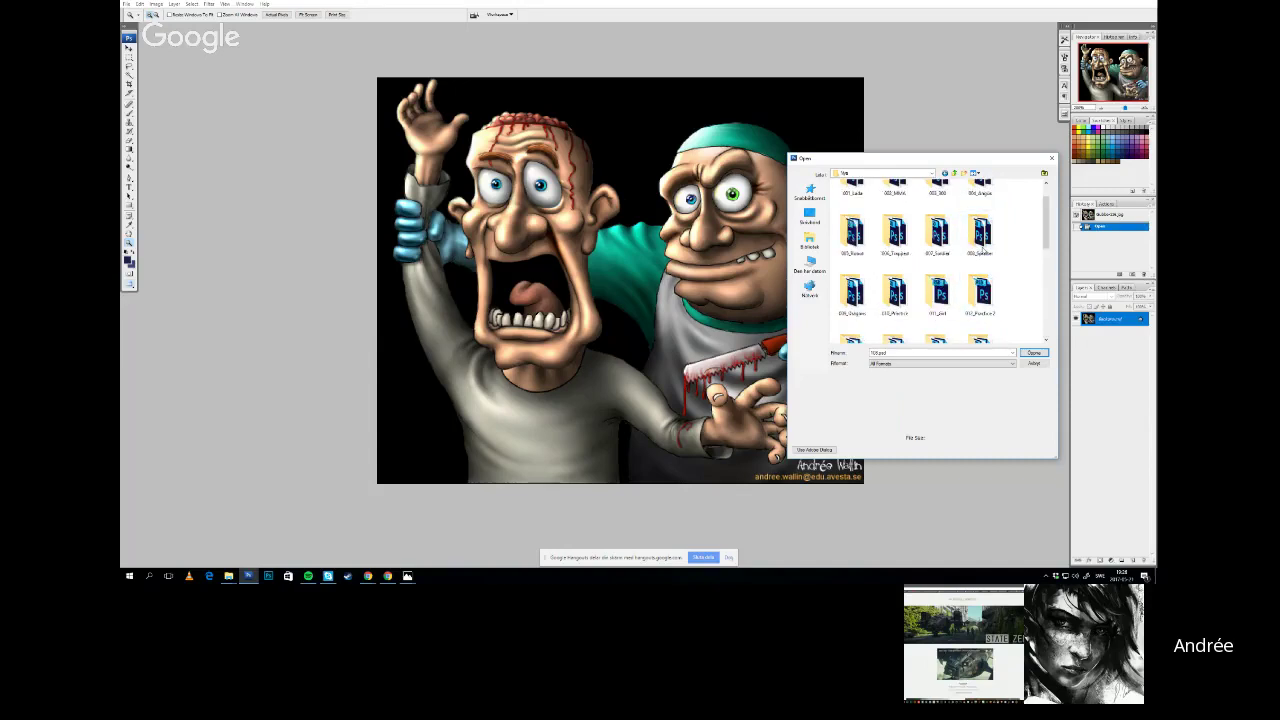
pyautogui.doubleClick(900, 240)
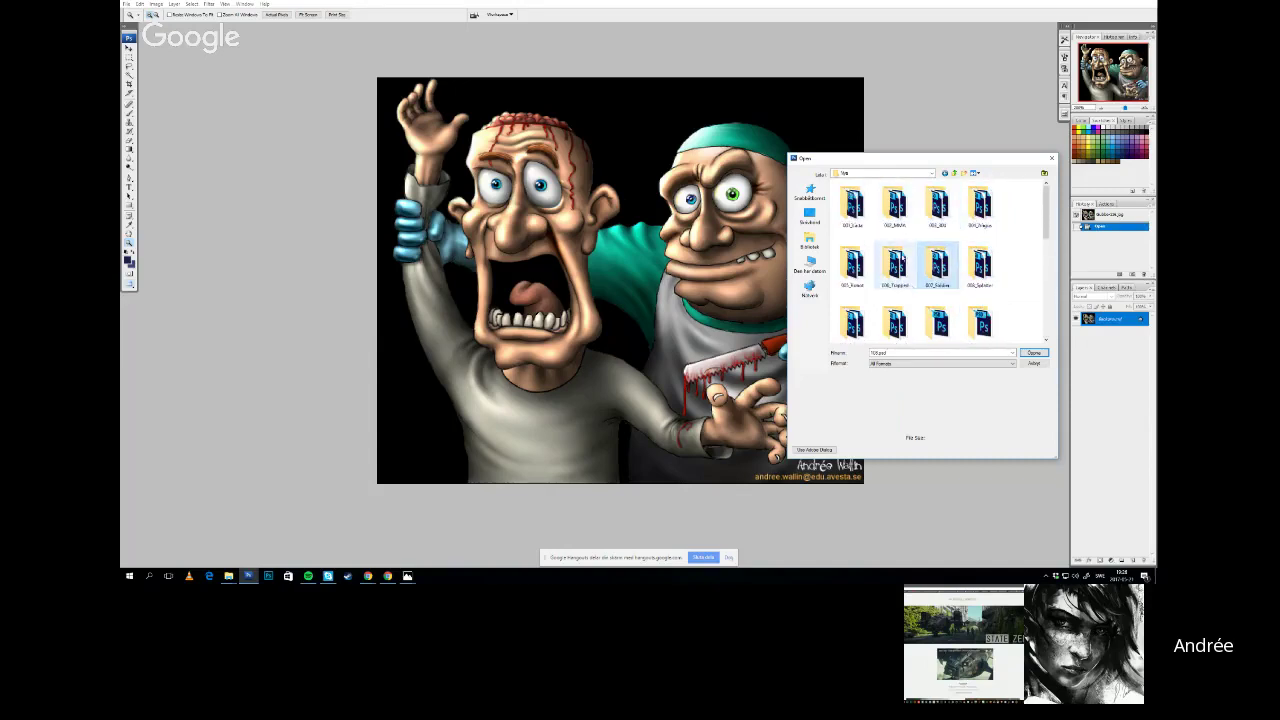
pyautogui.click(888, 274)
pyautogui.scroll(-2, 942, 283)
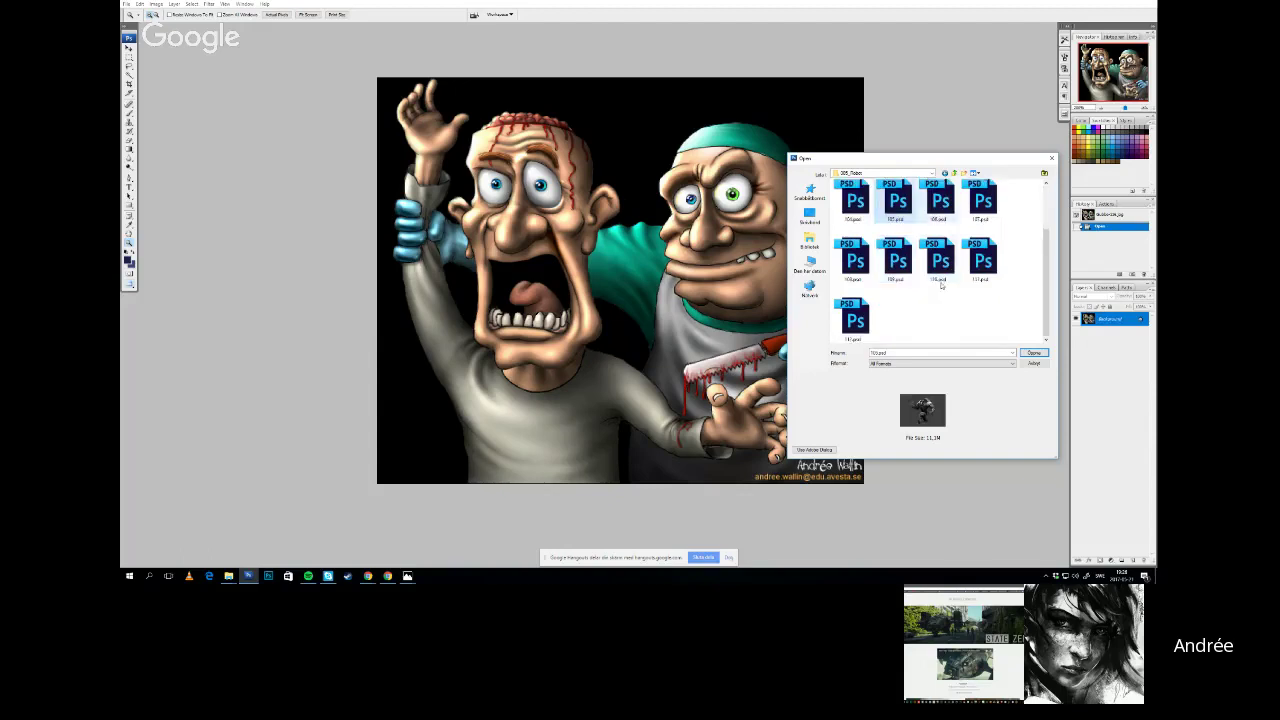
pyautogui.press('BackSpace')
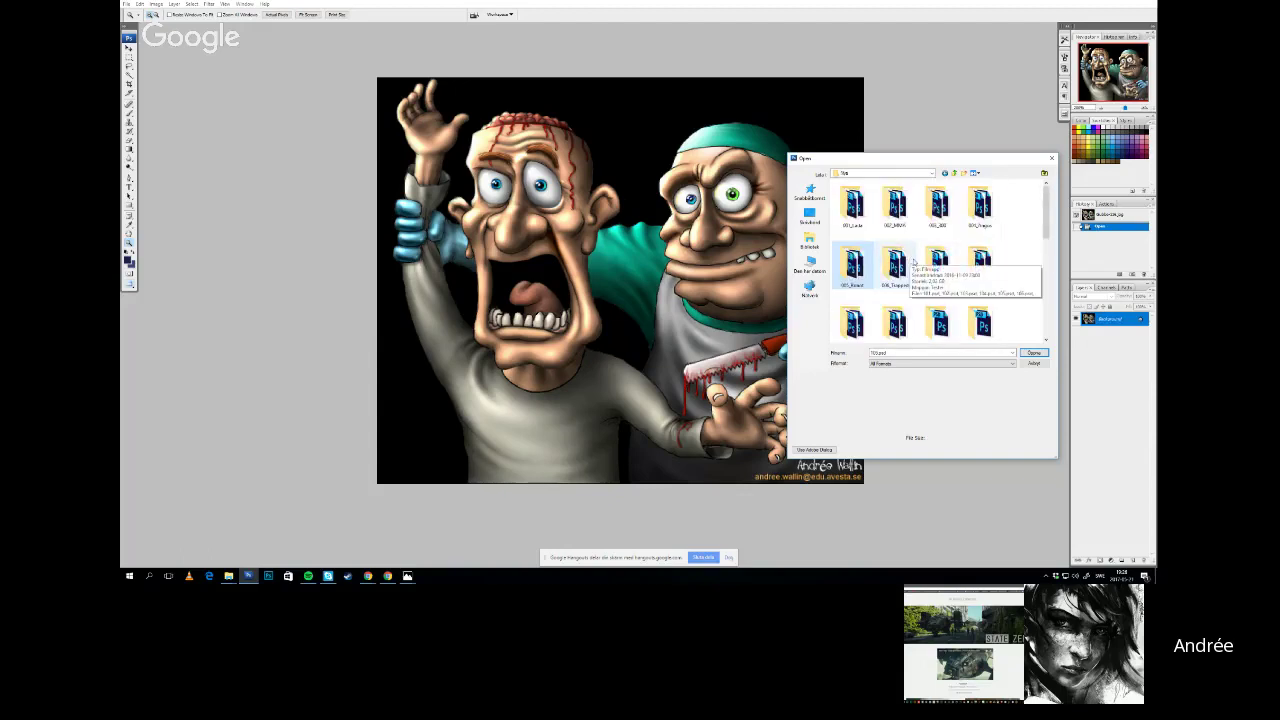
# Find the 017_Speed 1 folder, preview some of its PSD files and return to the list of numbered project folders
pyautogui.scroll(-3, 938, 322)
pyautogui.scroll(-1, 938, 322)
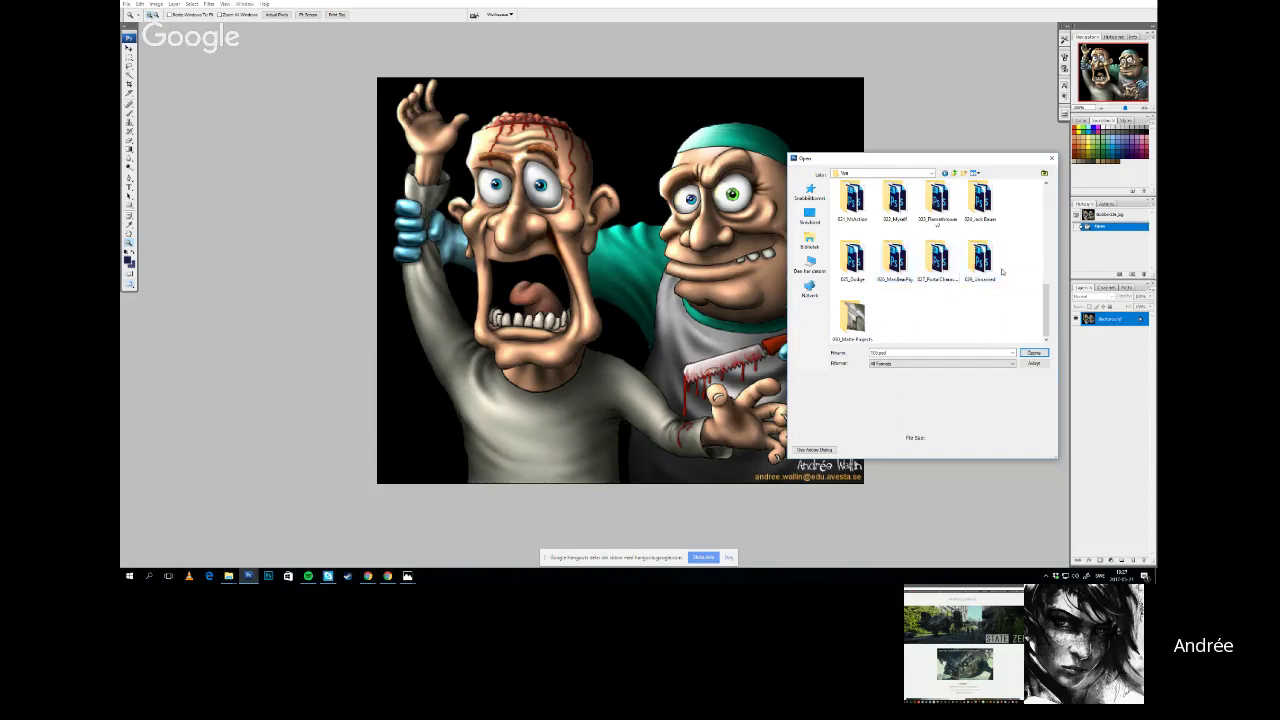
pyautogui.scroll(1, 938, 262)
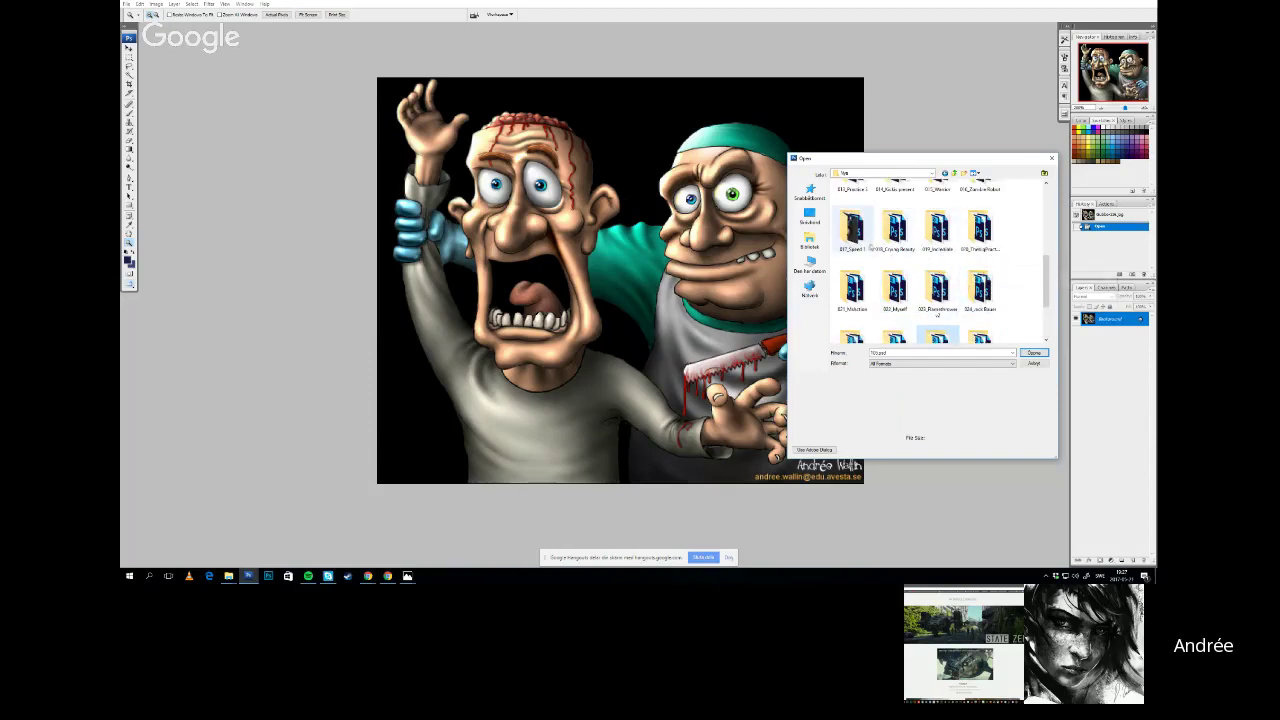
pyautogui.doubleClick(860, 238)
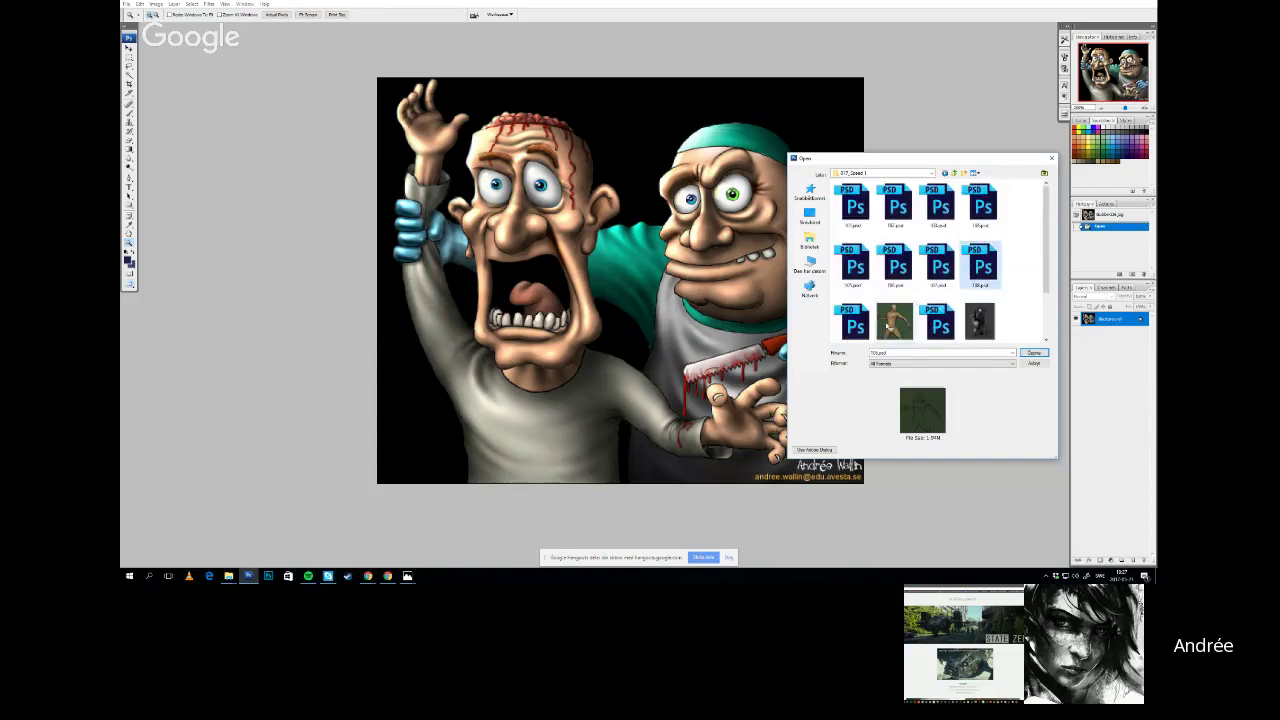
pyautogui.click(940, 322)
pyautogui.click(943, 267)
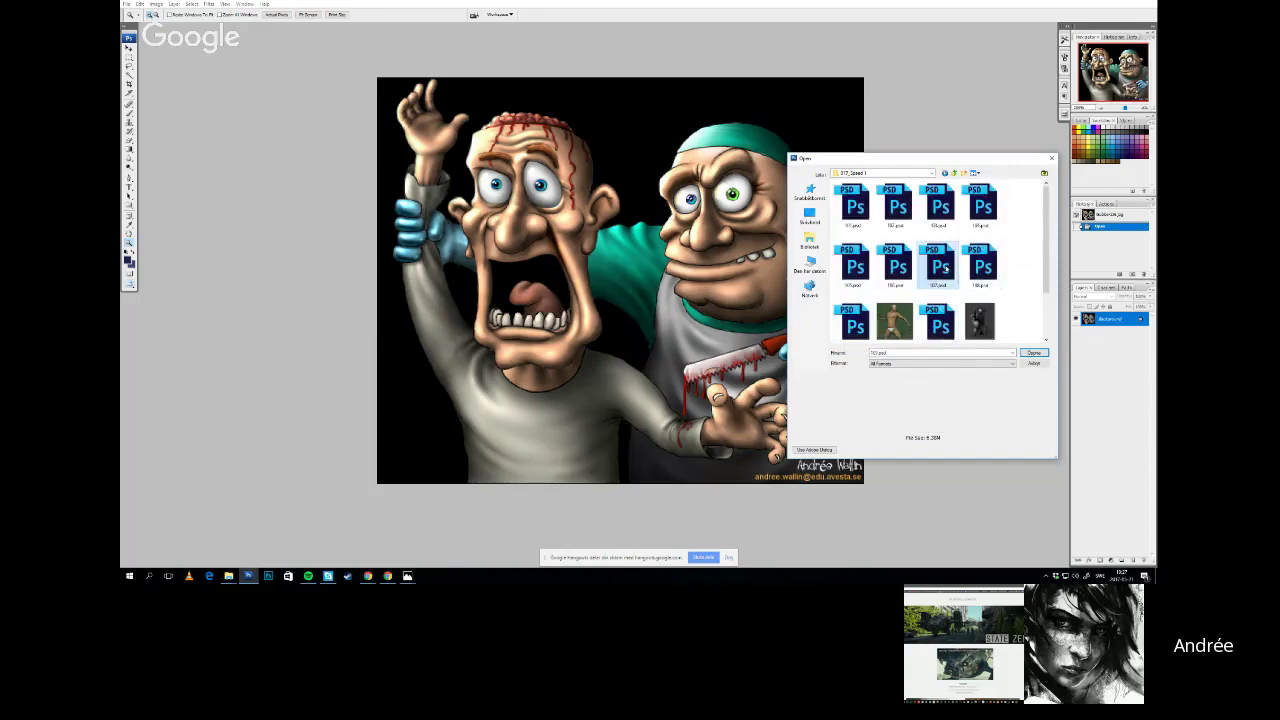
pyautogui.press('BackSpace')
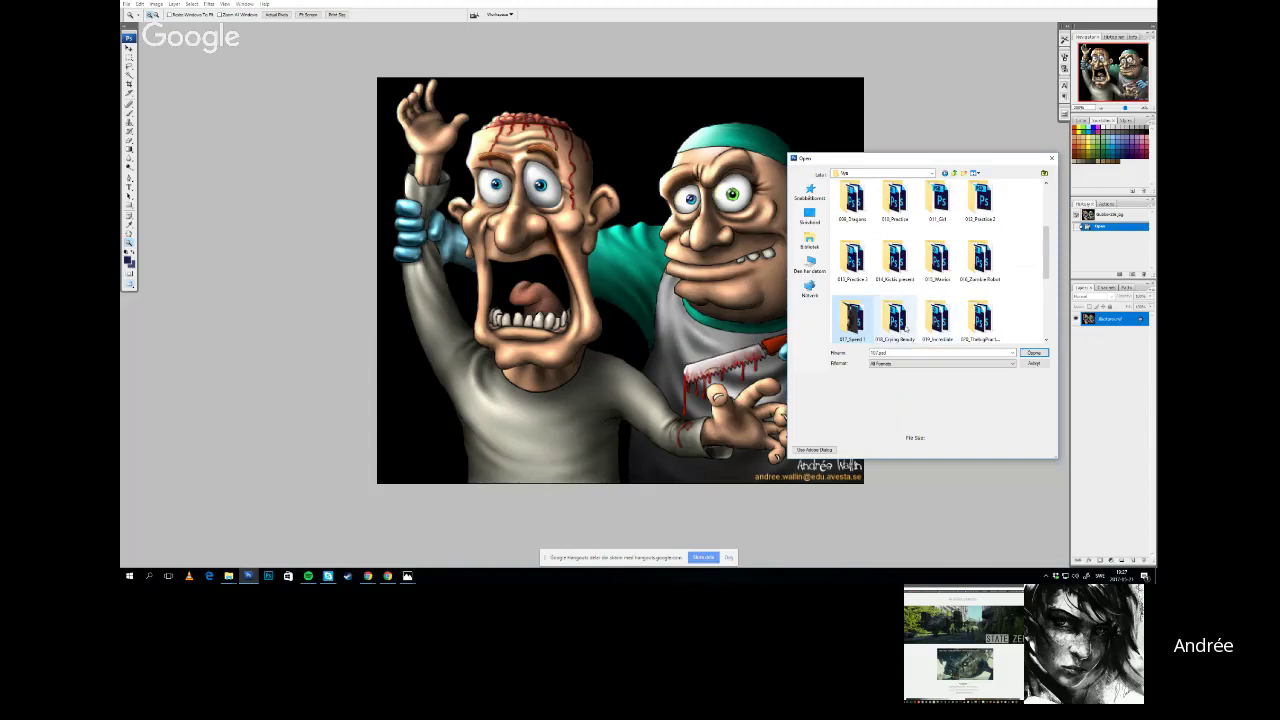
pyautogui.scroll(-2, 963, 315)
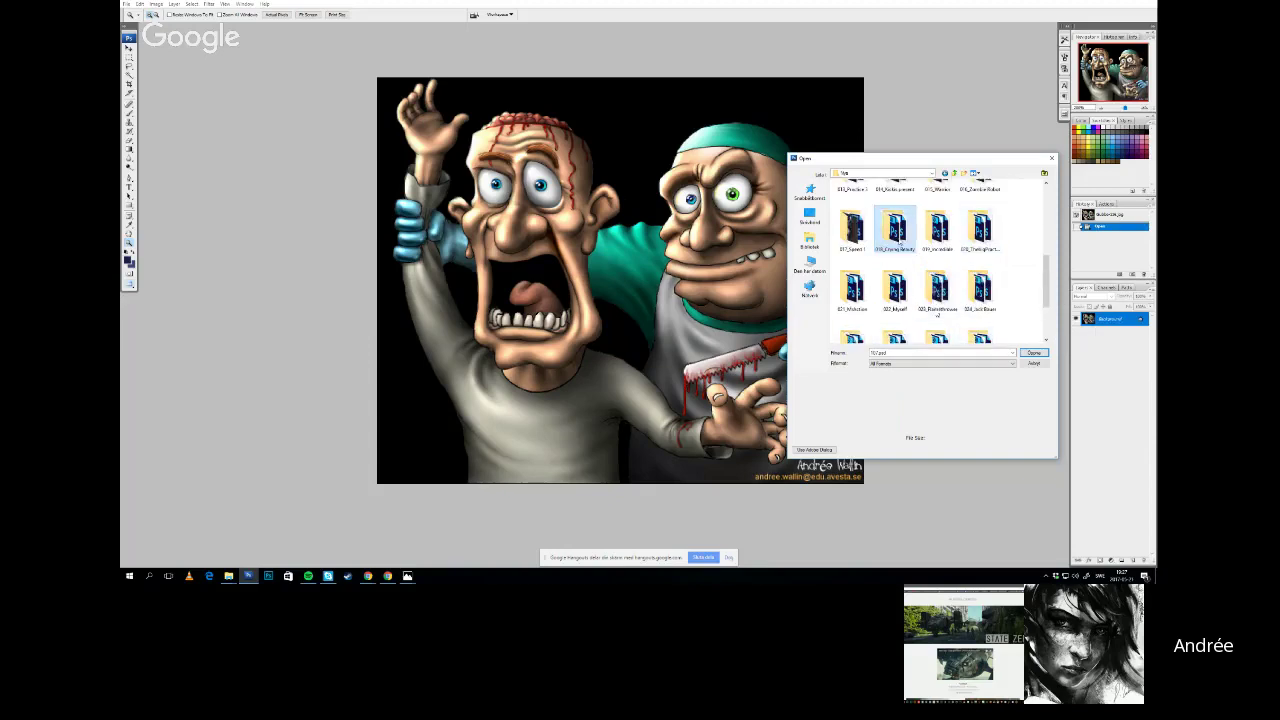
# Look into the 019 project folder, preview a few of its last PSD files and return to the numbered folder list
pyautogui.doubleClick(898, 240)
pyautogui.click(983, 268)
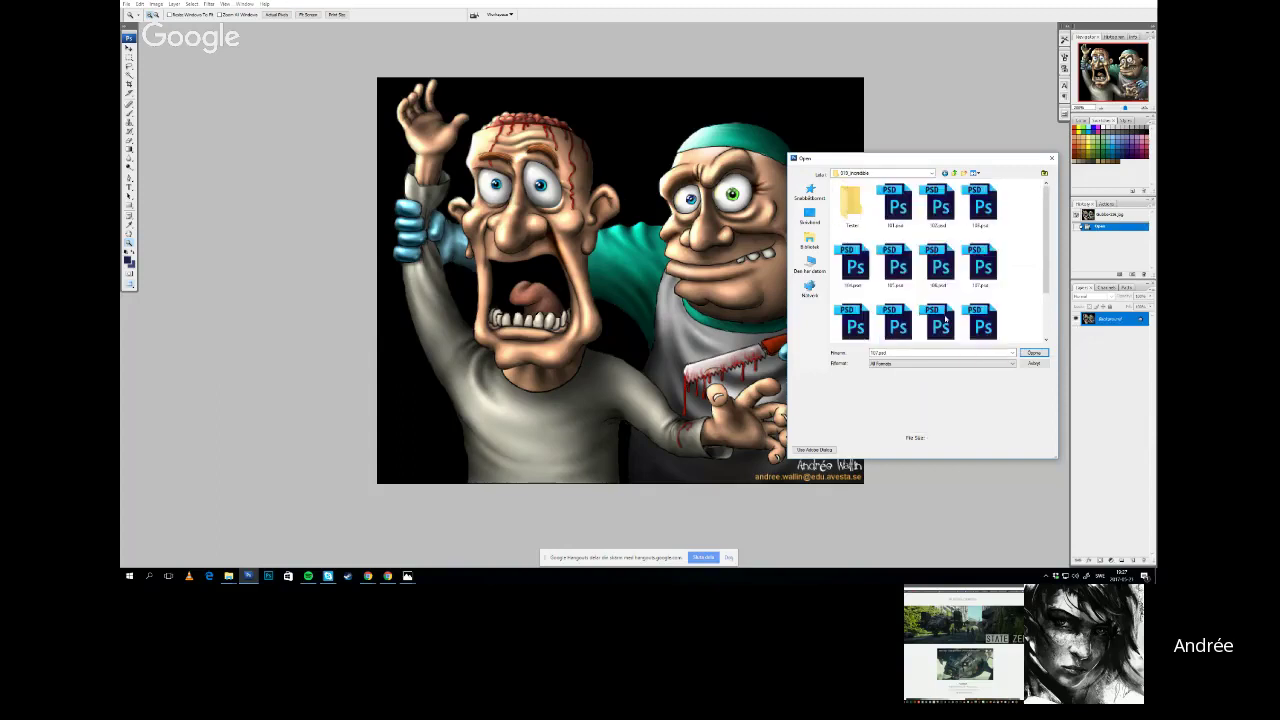
pyautogui.scroll(-1, 960, 318)
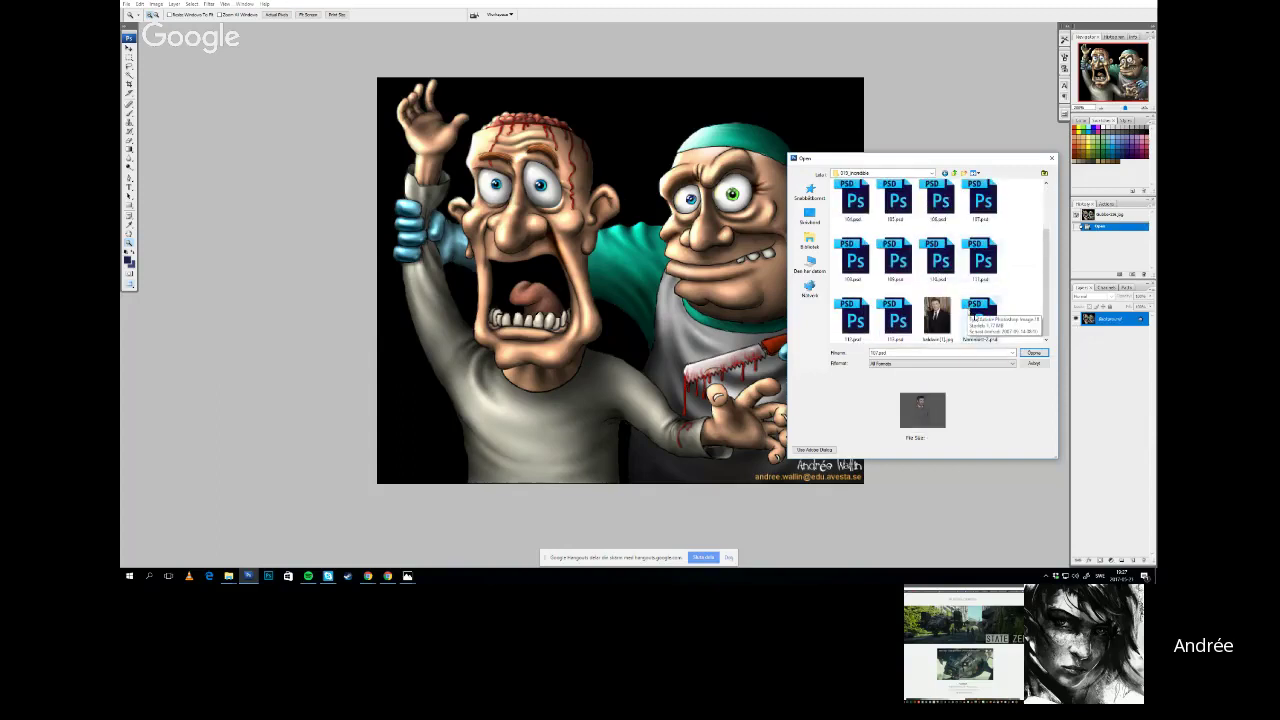
pyautogui.click(981, 322)
pyautogui.click(901, 322)
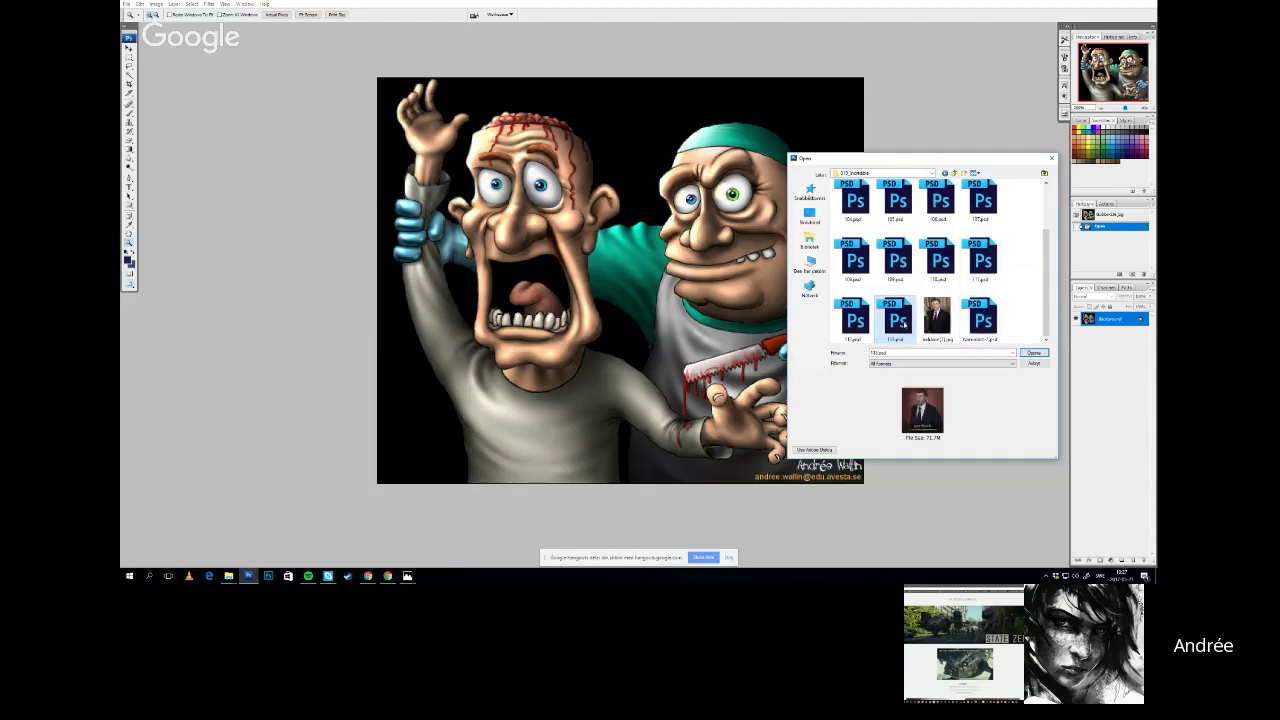
pyautogui.press('BackSpace')
# Check the PSD files in the 020 and 025_Dodge project folders, returning to the numbered folder list after each
pyautogui.doubleClick(981, 320)
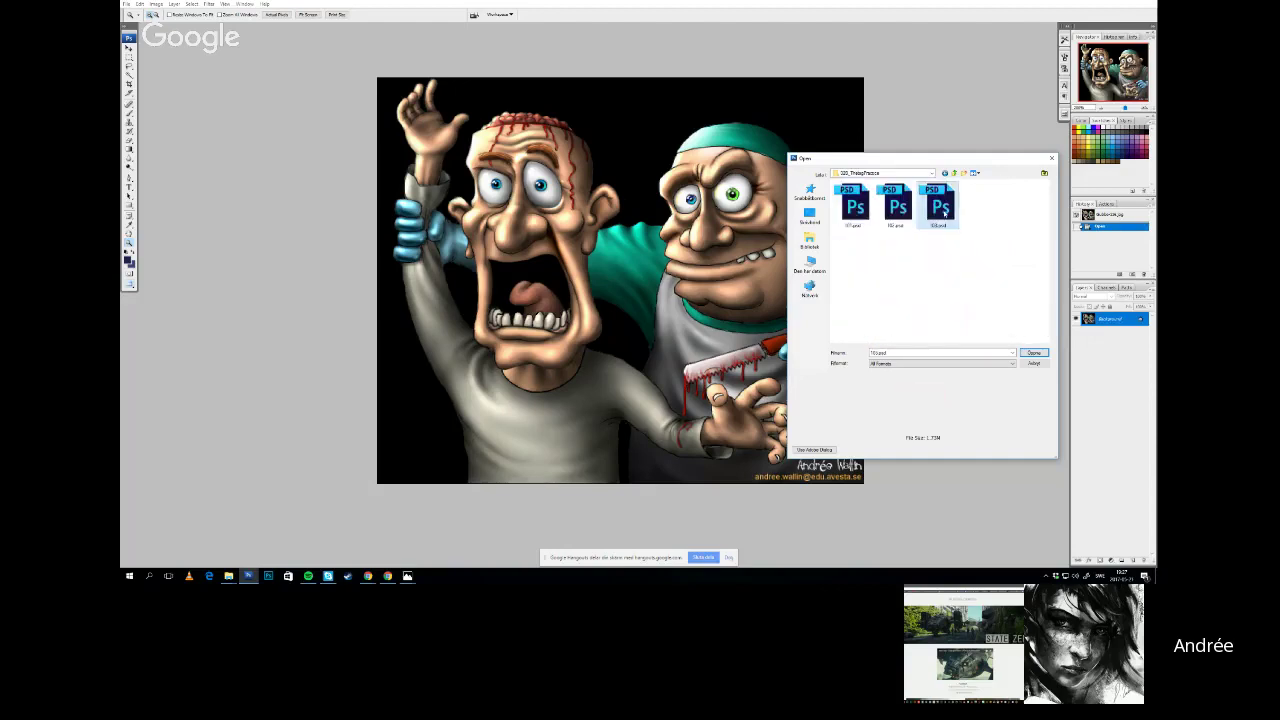
pyautogui.press('BackSpace')
pyautogui.scroll(-2, 972, 320)
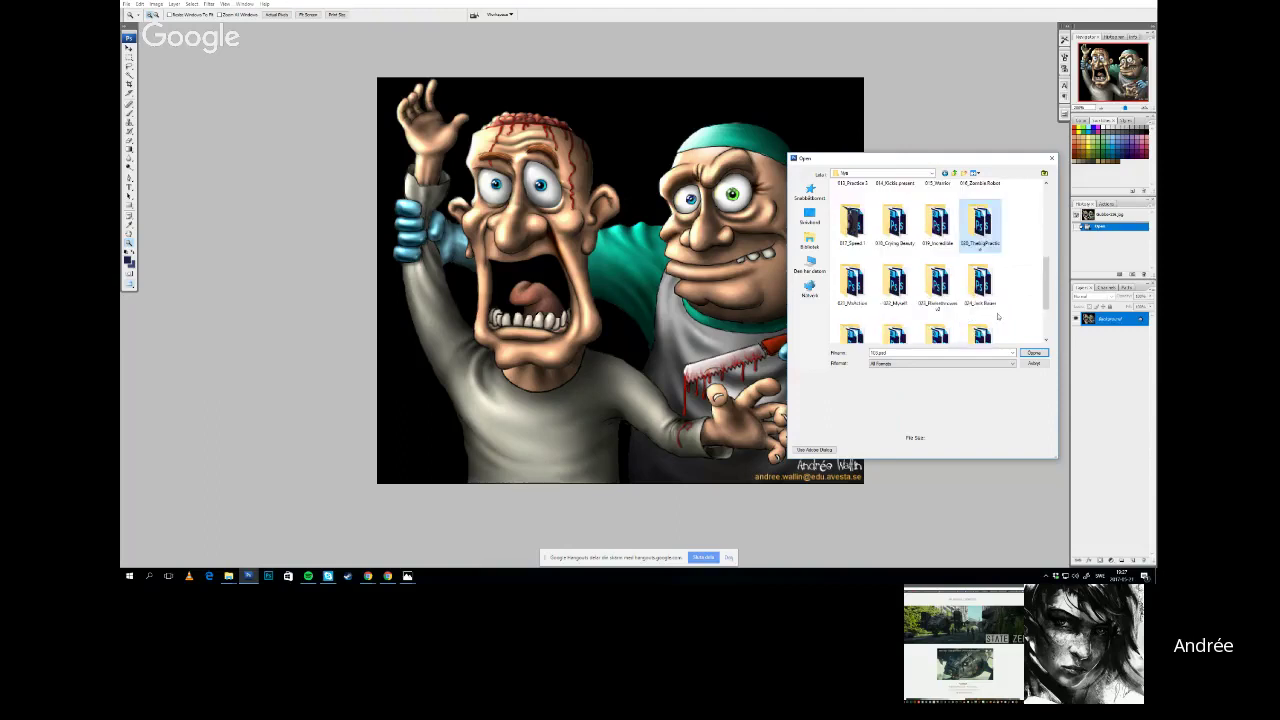
pyautogui.moveTo(1046, 292); pyautogui.dragTo(1055, 319)
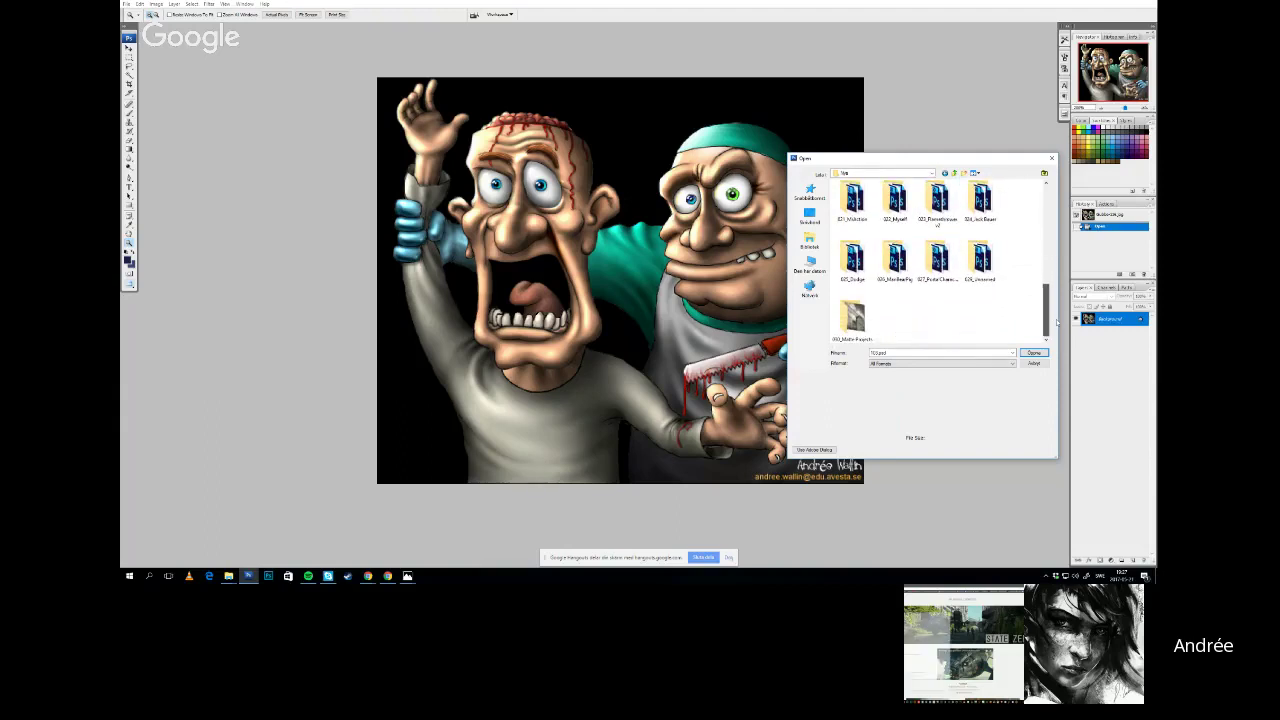
pyautogui.doubleClick(852, 260)
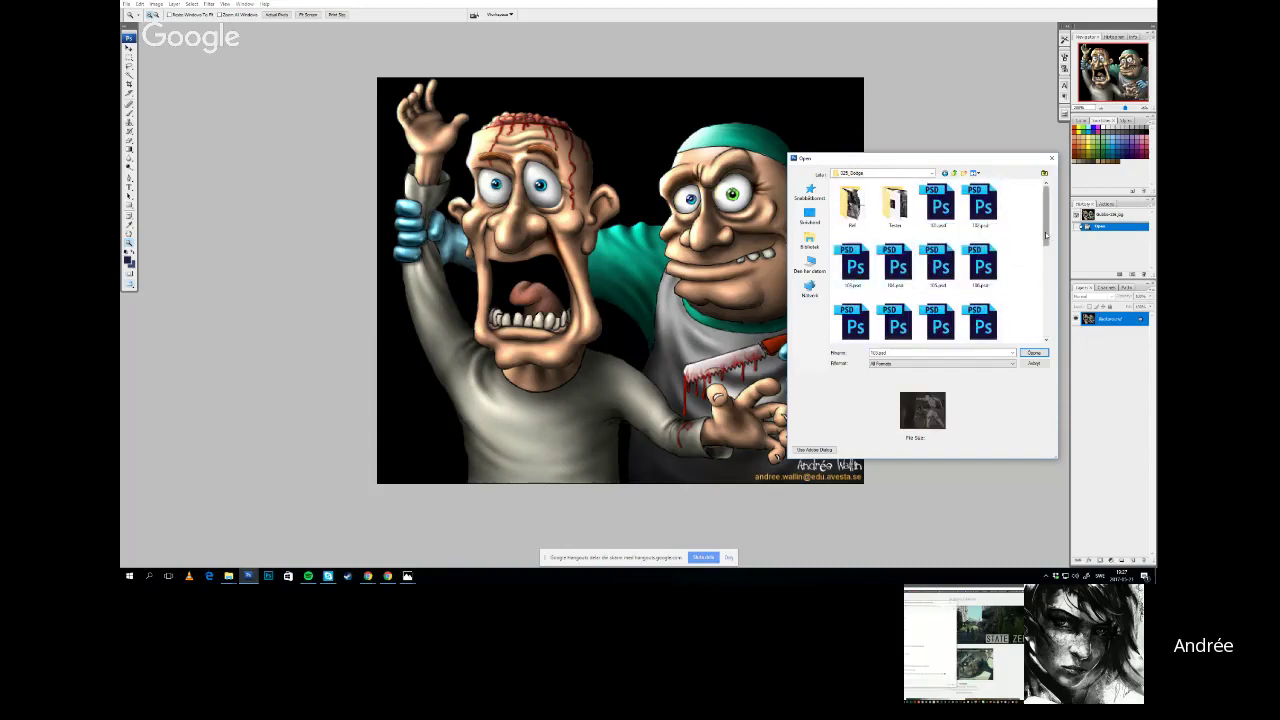
pyautogui.moveTo(1046, 232); pyautogui.dragTo(1055, 287)
pyautogui.press('BackSpace')
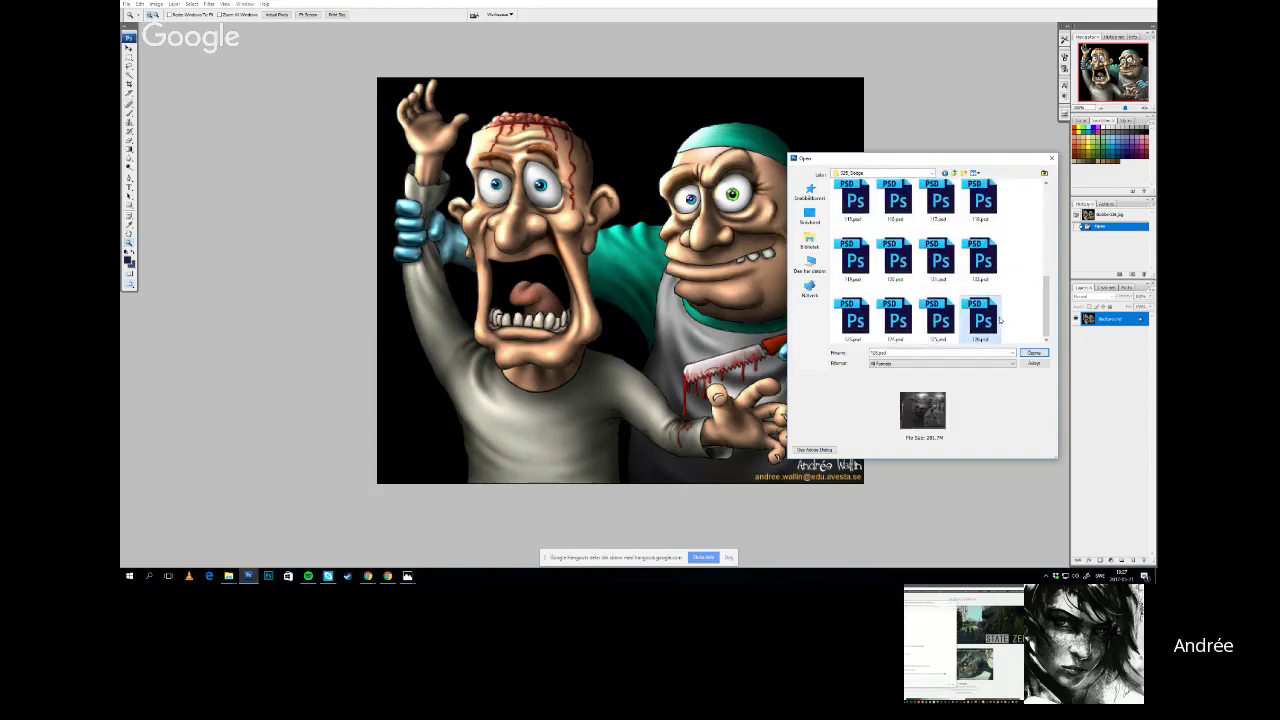
# Look into the 001 project folder at the start of the list, preview one of its PSD files and return
pyautogui.scroll(5, 1010, 312)
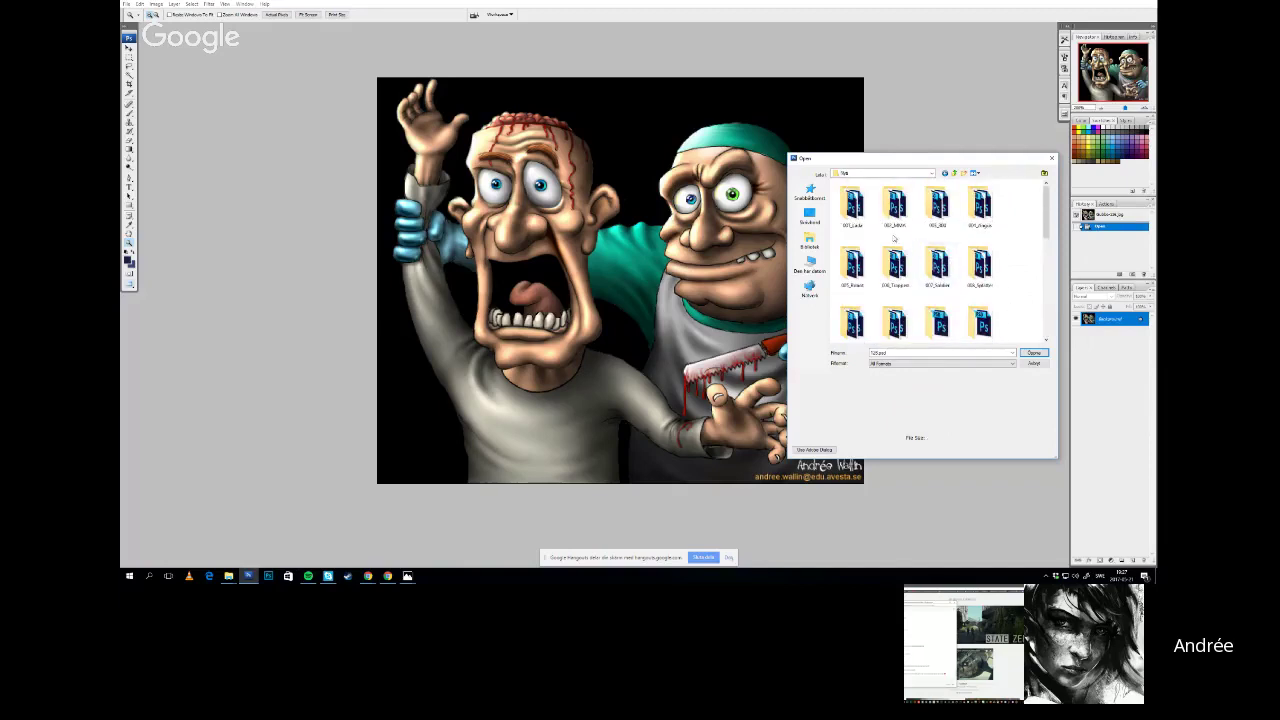
pyautogui.doubleClick(851, 207)
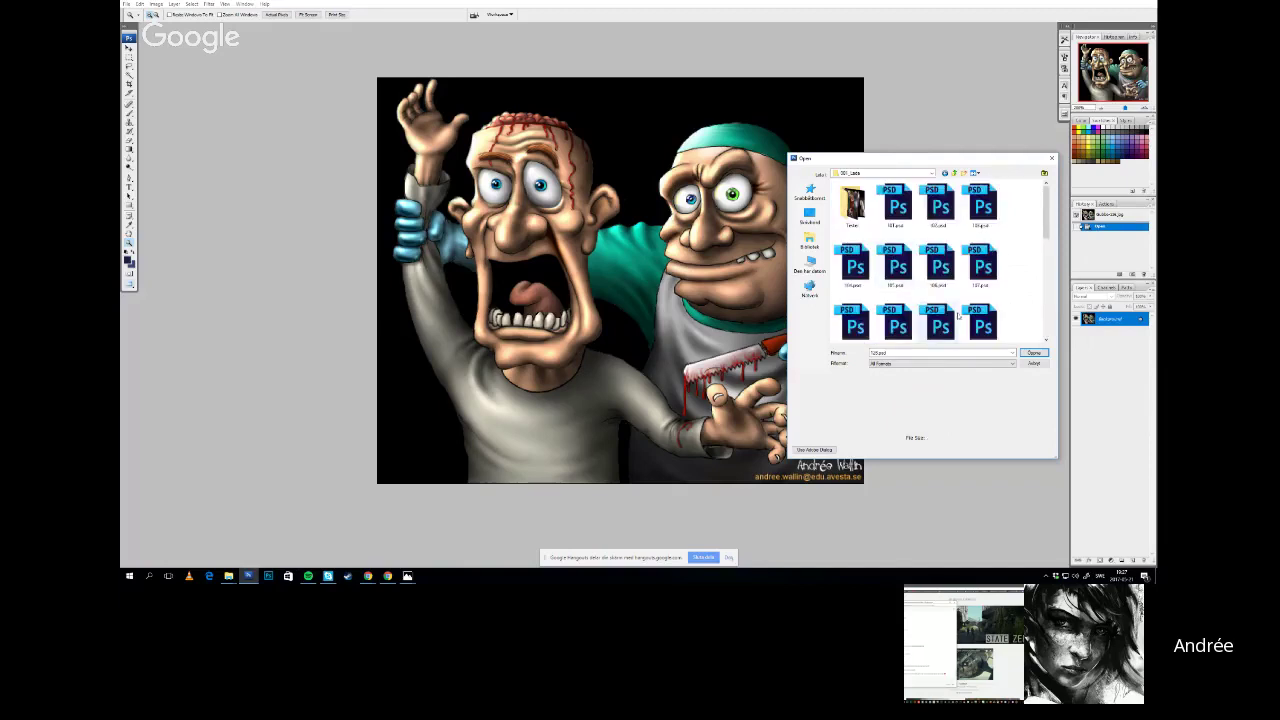
pyautogui.click(936, 305)
pyautogui.scroll(-1, 936, 305)
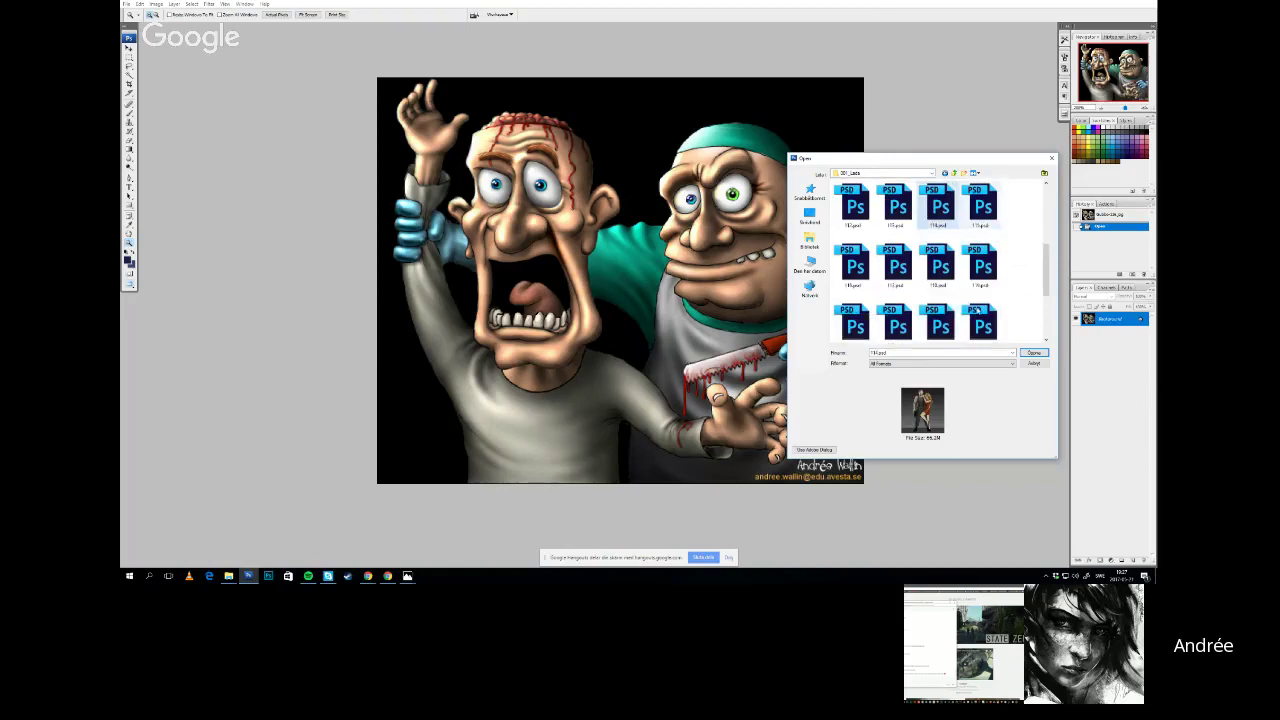
pyautogui.press('BackSpace')
# Preview the last PSD file in each of the 002 and 003 project folders and return to the folder list
pyautogui.doubleClick(908, 216)
pyautogui.click(946, 322)
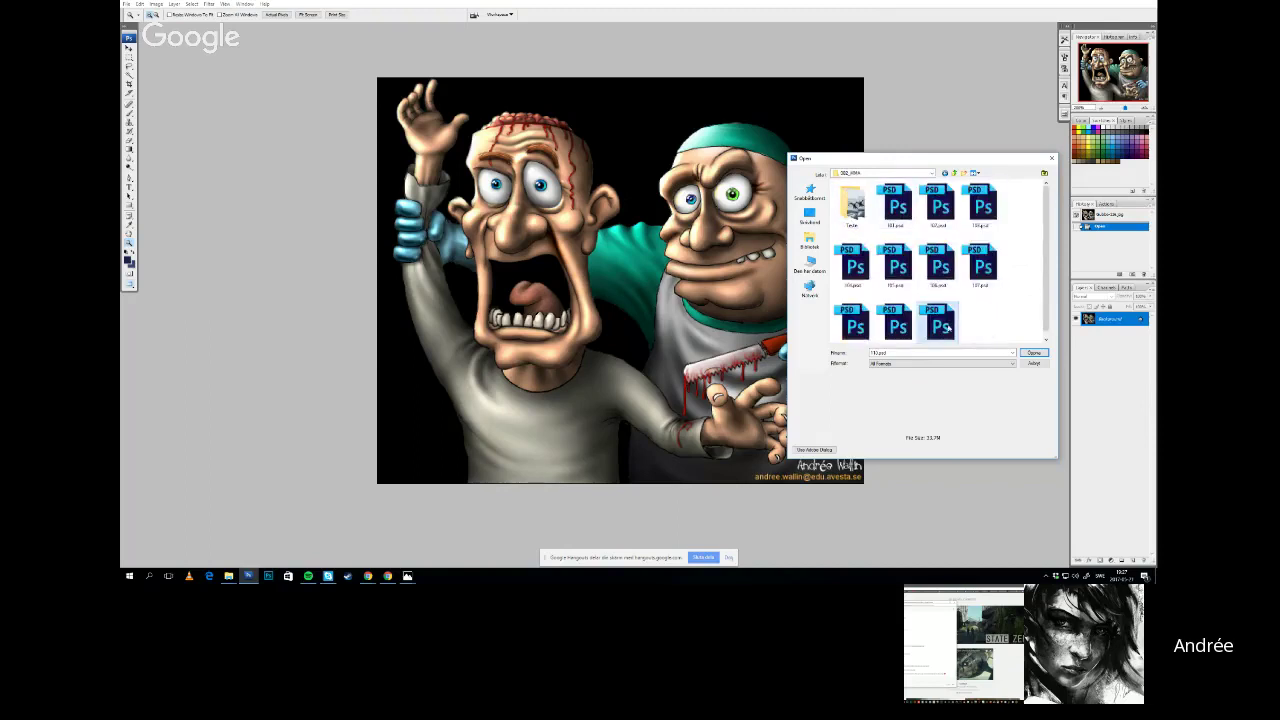
pyautogui.press('BackSpace')
pyautogui.doubleClick(938, 208)
pyautogui.click(1018, 265)
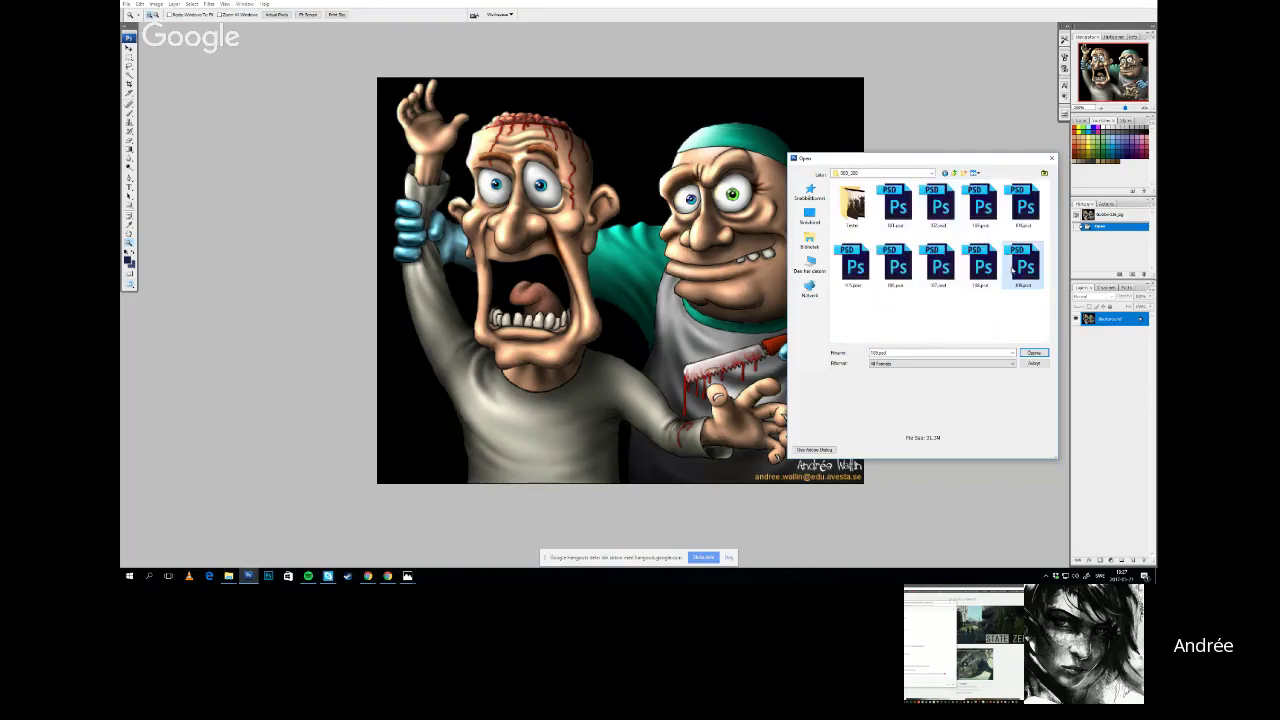
pyautogui.press('BackSpace')
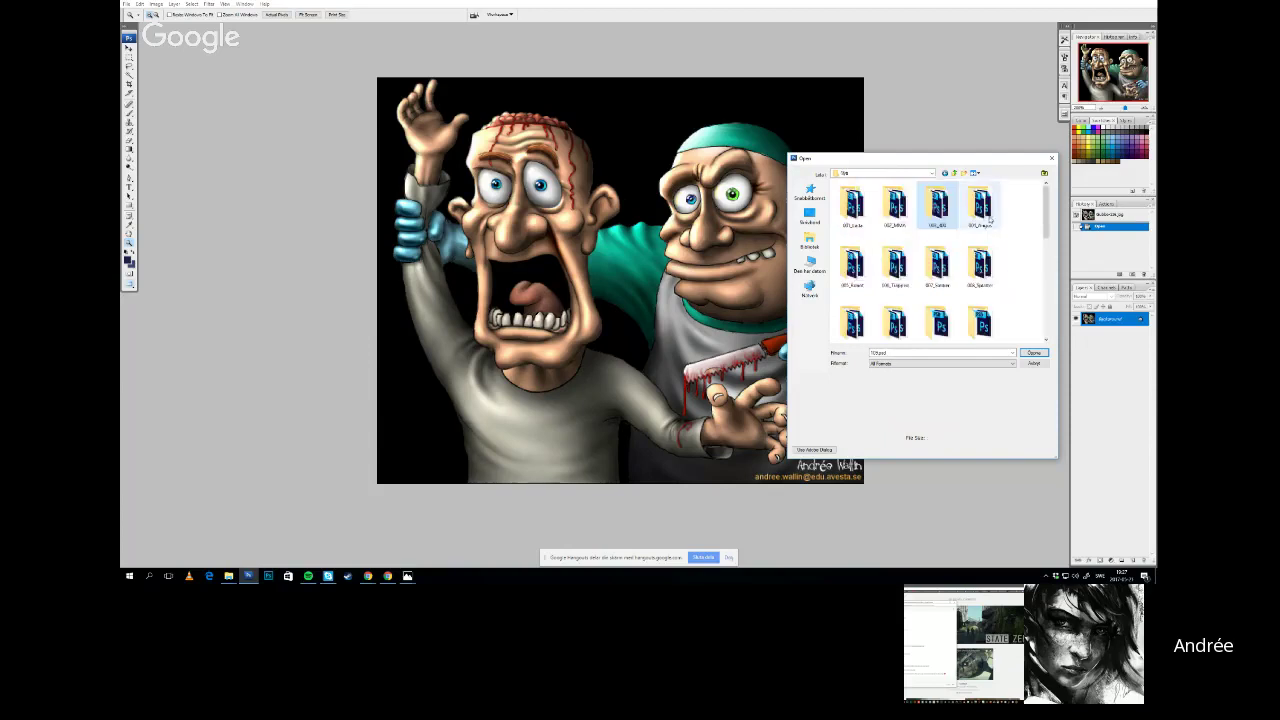
# Preview the last PSD file in each of the 004 and 005 project folders and return to the folder list
pyautogui.doubleClick(981, 214)
pyautogui.scroll(-3, 984, 325)
pyautogui.click(897, 322)
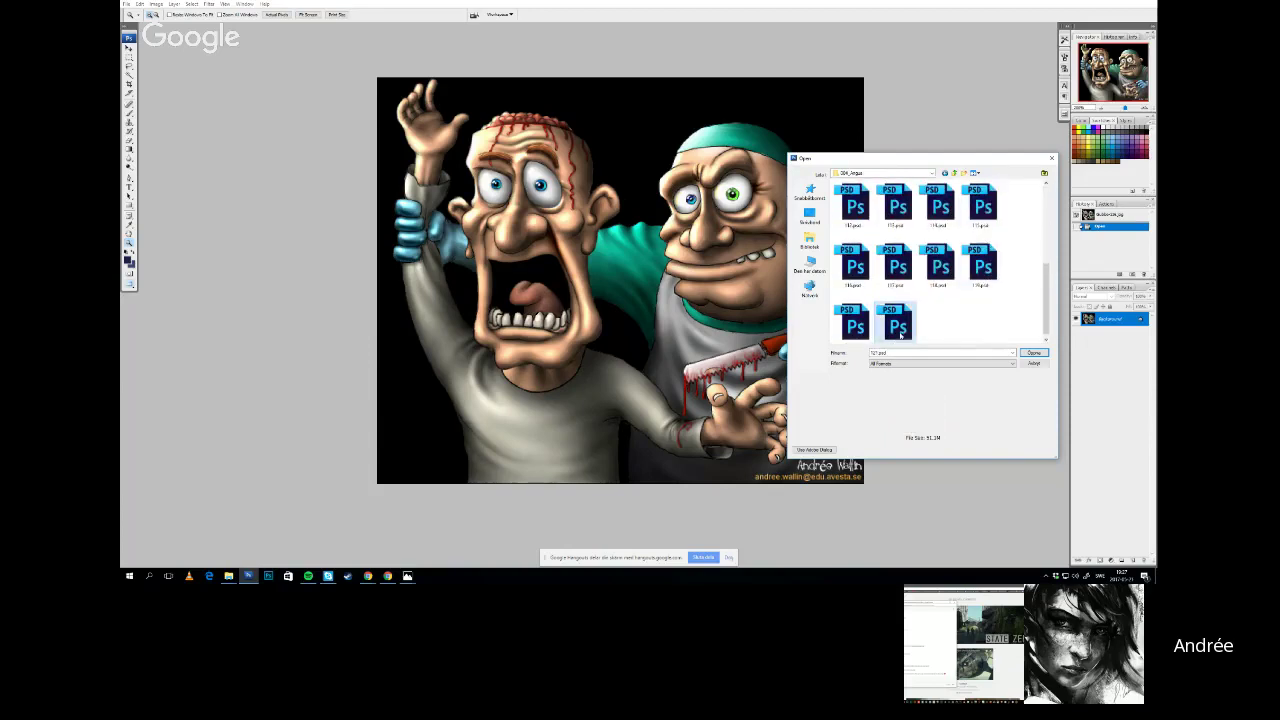
pyautogui.press('BackSpace')
pyautogui.doubleClick(853, 262)
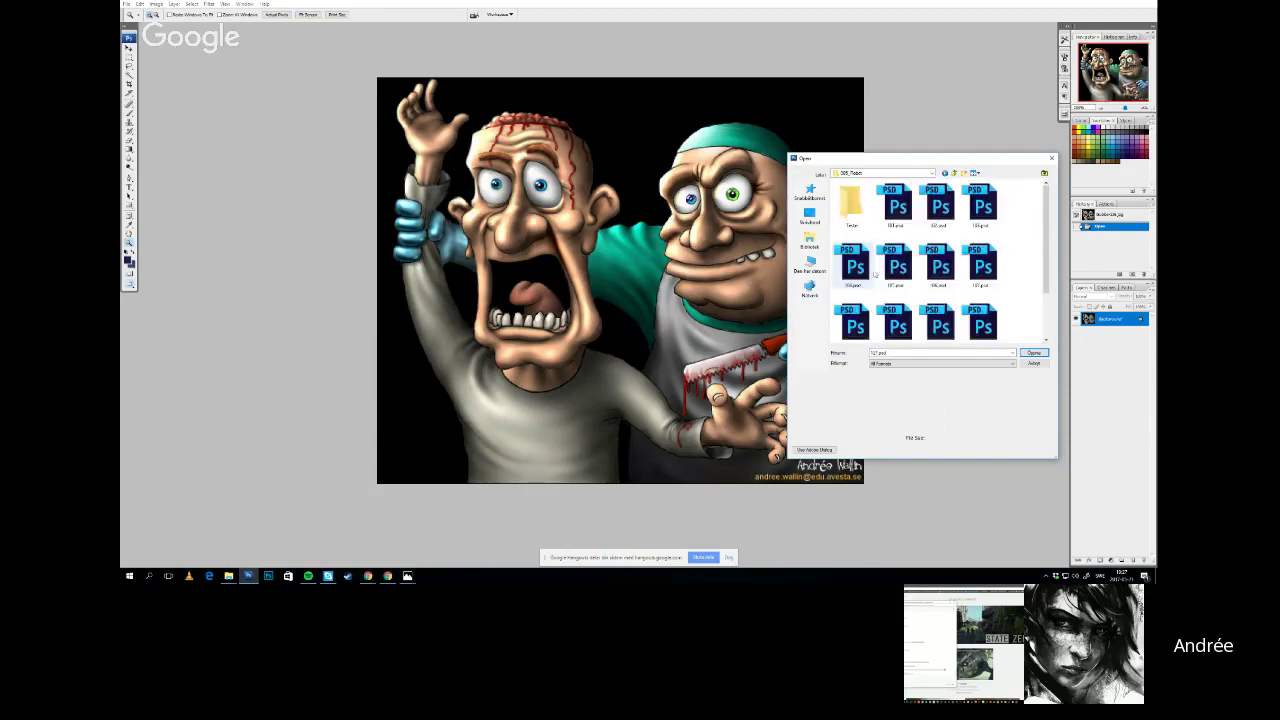
pyautogui.scroll(-3, 914, 291)
pyautogui.click(855, 316)
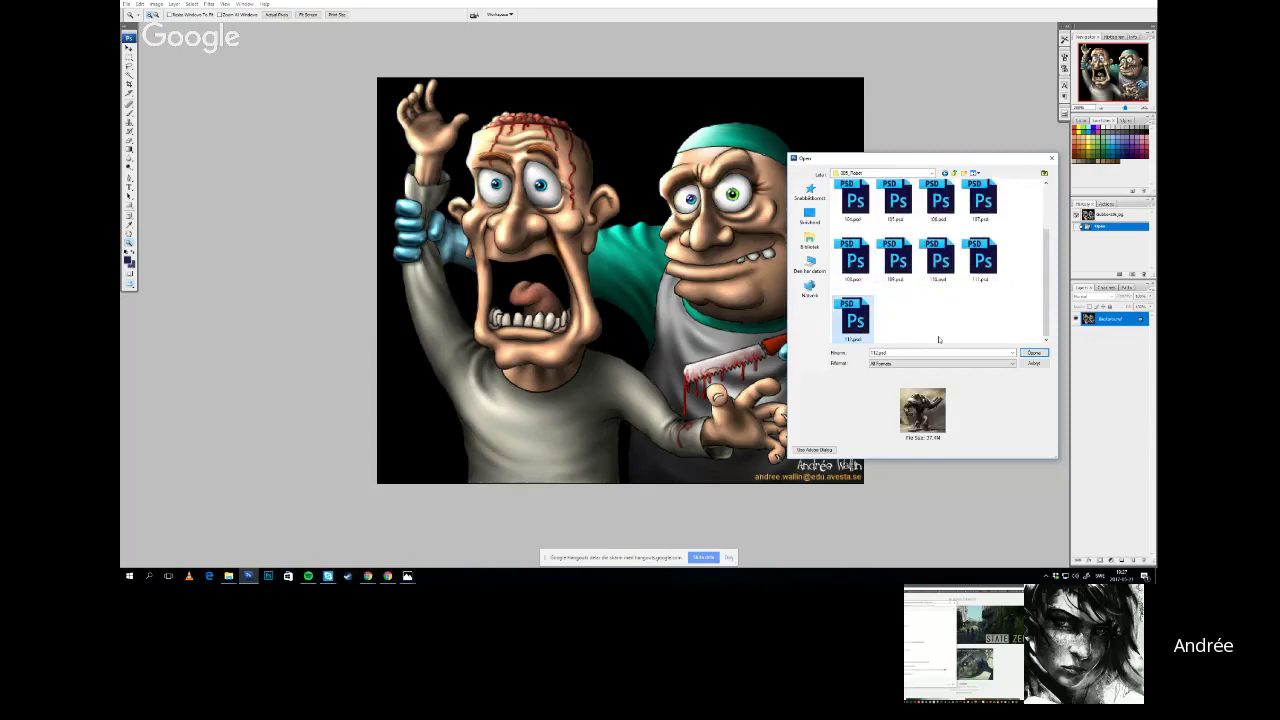
pyautogui.press('BackSpace')
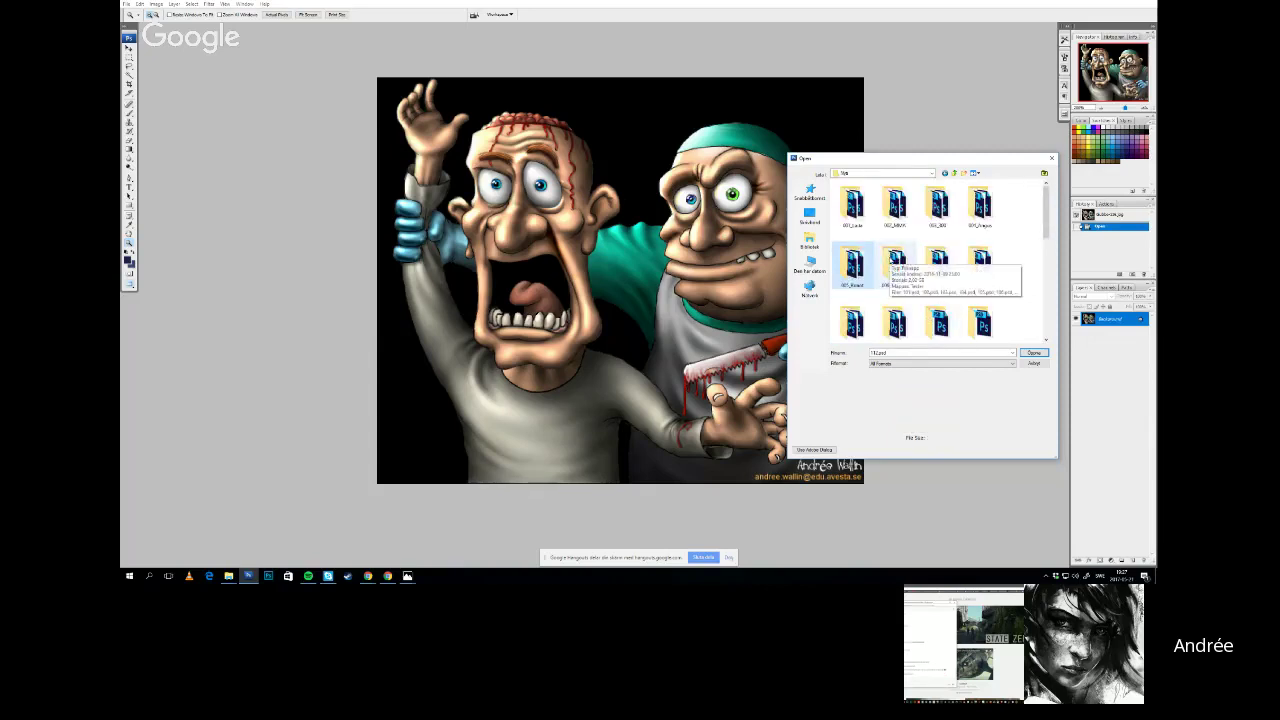
# Look through the 006_Trapped folder, preview its final PSD file and return to the numbered folder list
pyautogui.doubleClick(895, 263)
pyautogui.scroll(-3, 912, 275)
pyautogui.scroll(-5, 916, 280)
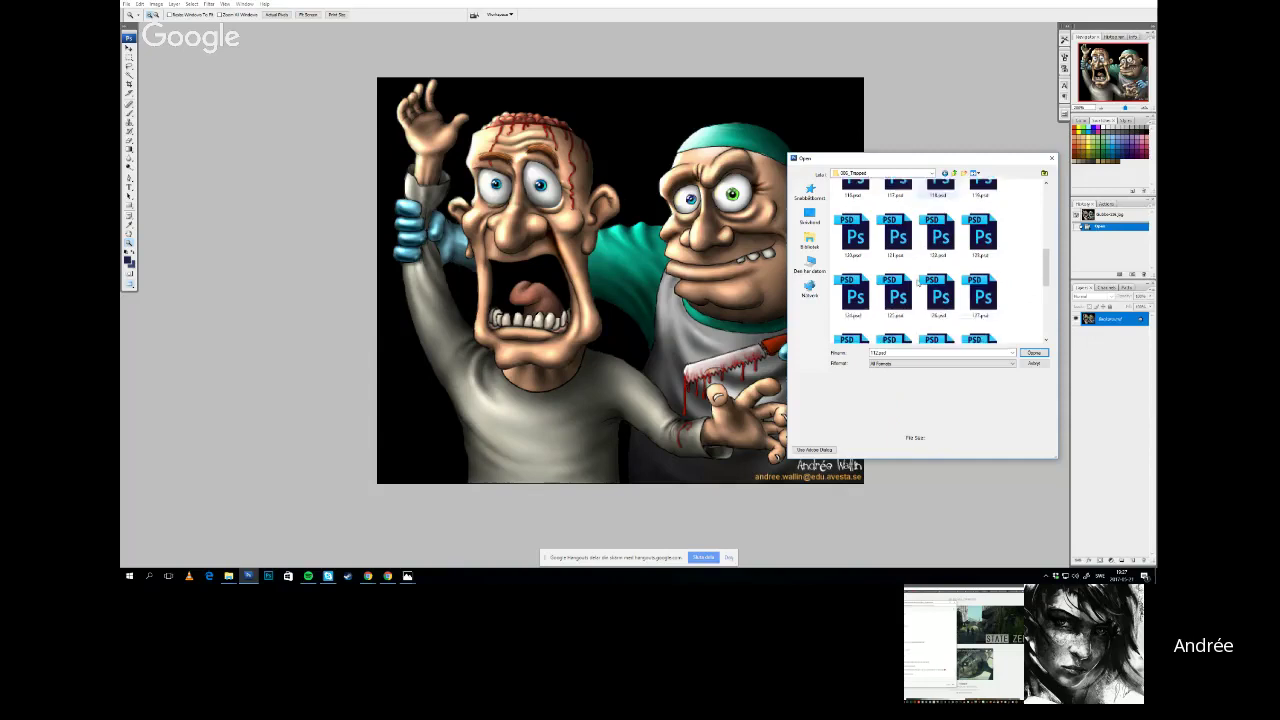
pyautogui.click(982, 258)
pyautogui.click(855, 316)
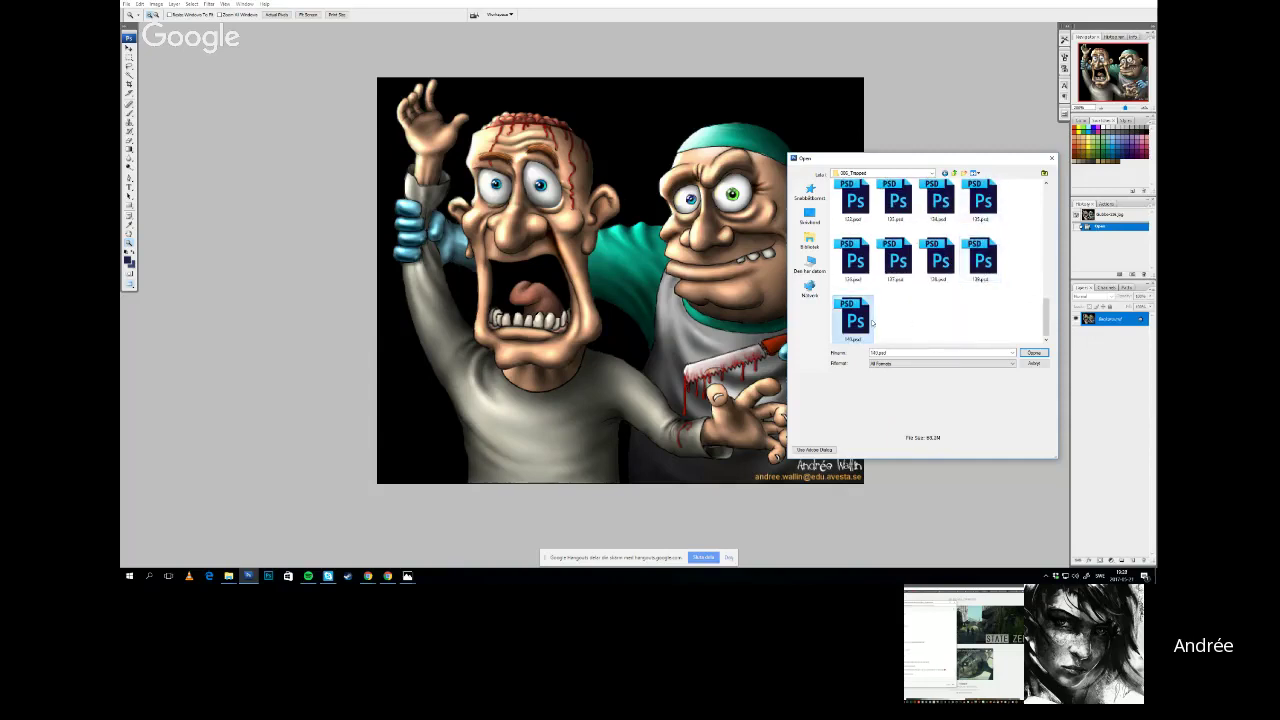
pyautogui.press('BackSpace')
# Preview the last PSD file in each of the 007 and 008 project folders and return to the folder list
pyautogui.doubleClick(936, 269)
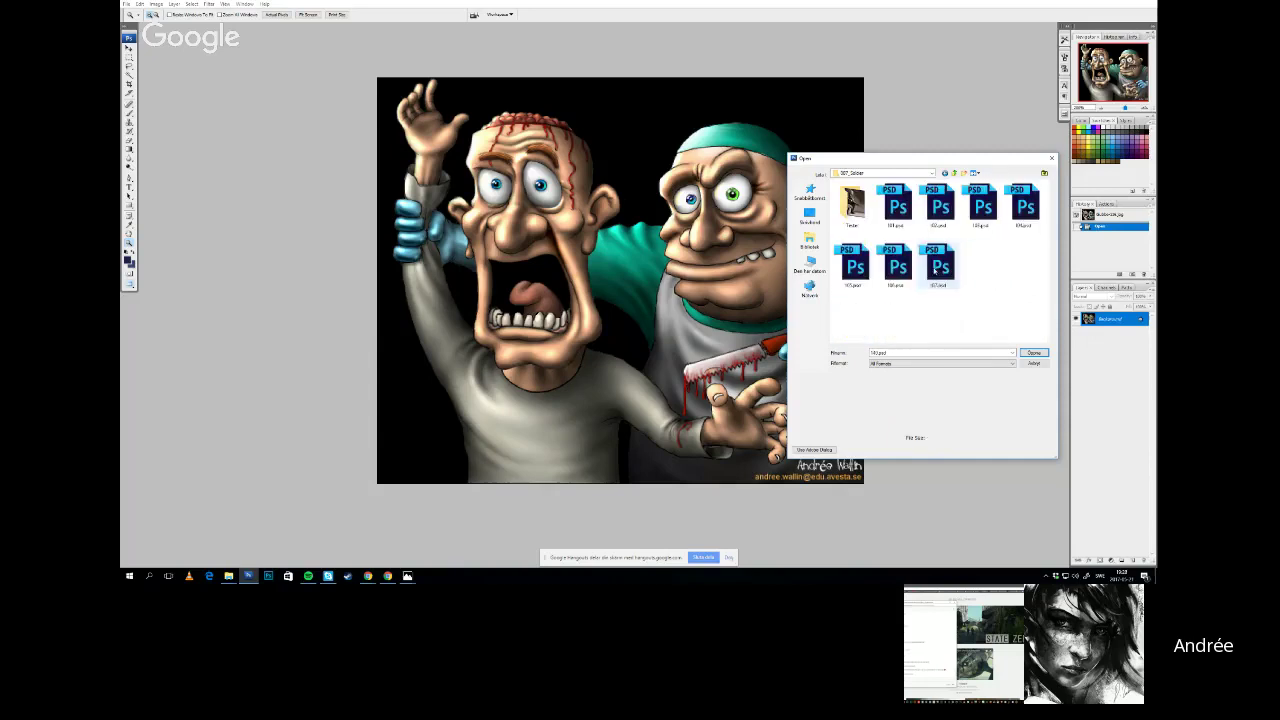
pyautogui.click(936, 271)
pyautogui.press('BackSpace')
pyautogui.doubleClick(981, 263)
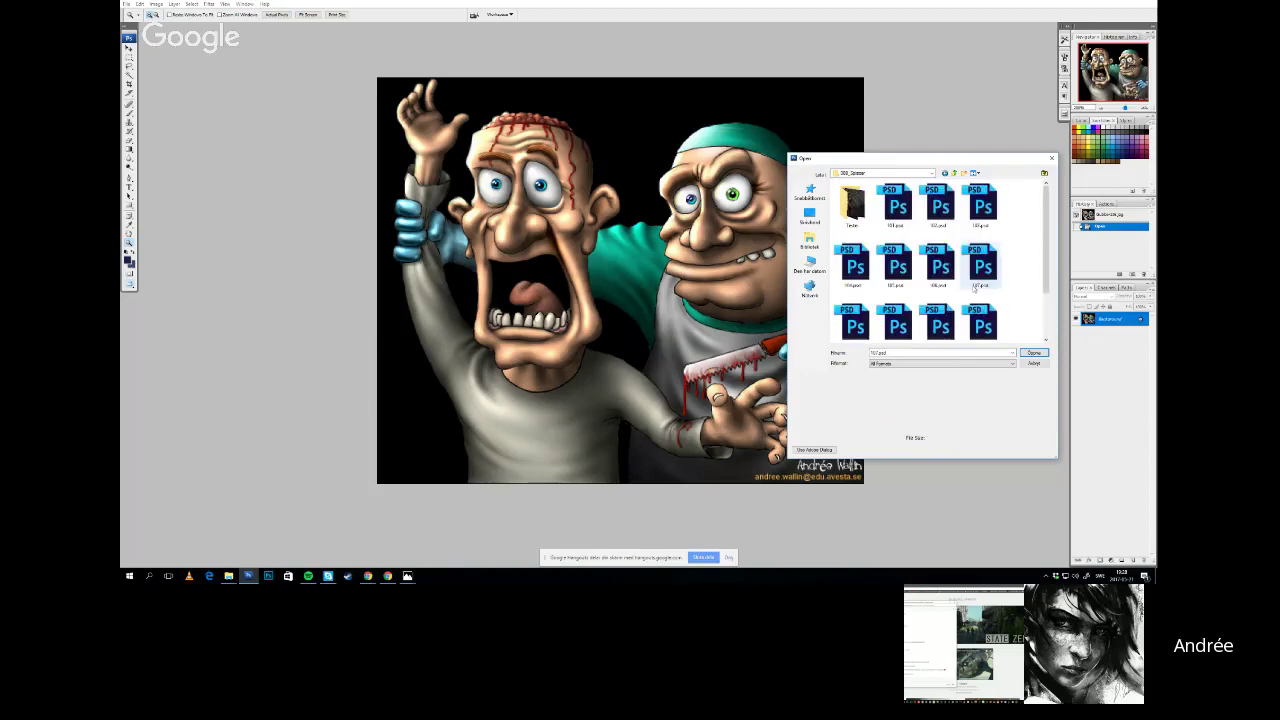
pyautogui.scroll(-2, 963, 314)
pyautogui.click(901, 314)
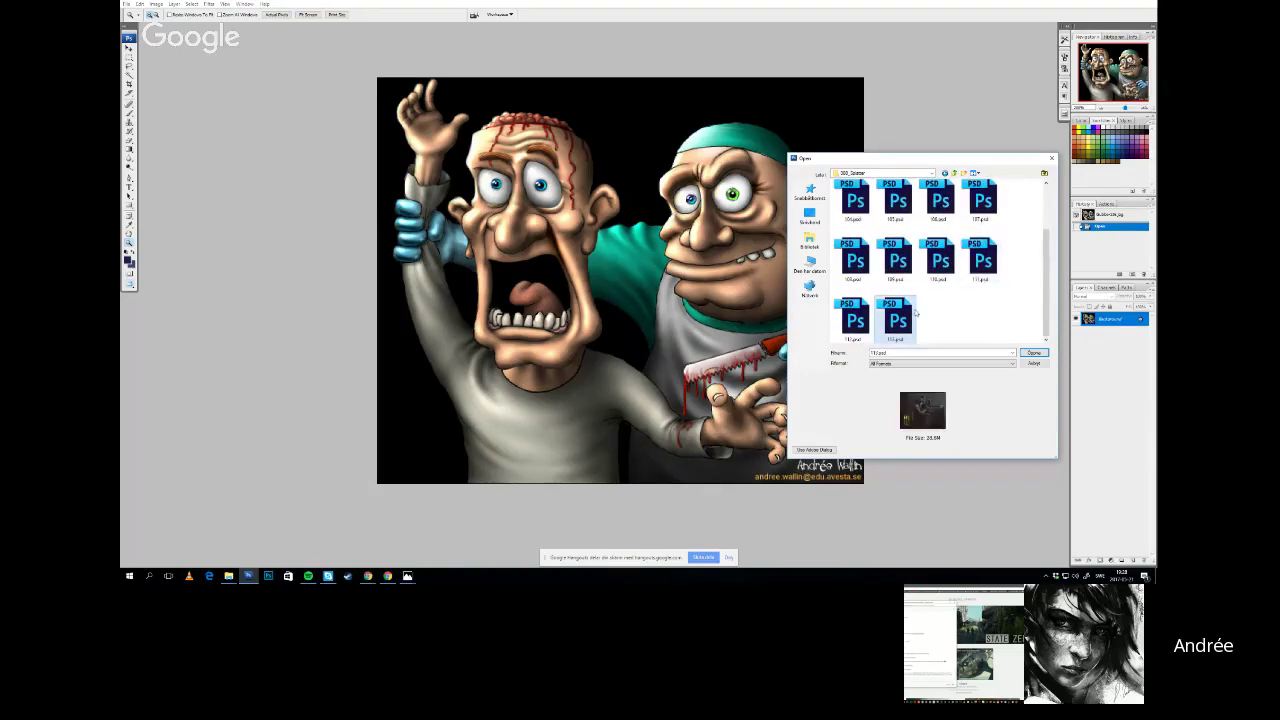
pyautogui.press('BackSpace')
# Check the PSD files in the 009_Dragons and 010_Practice folders, returning to the numbered folder list after each
pyautogui.doubleClick(853, 322)
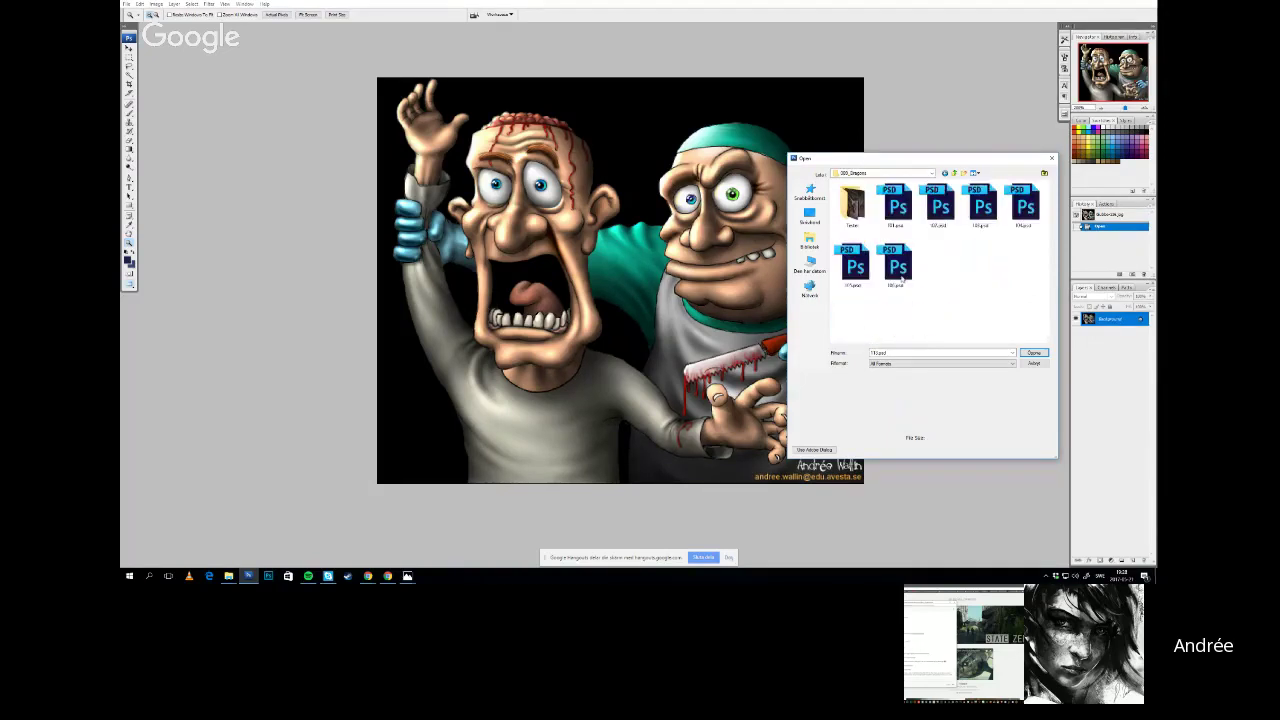
pyautogui.click(899, 272)
pyautogui.press('BackSpace')
pyautogui.scroll(-1, 911, 284)
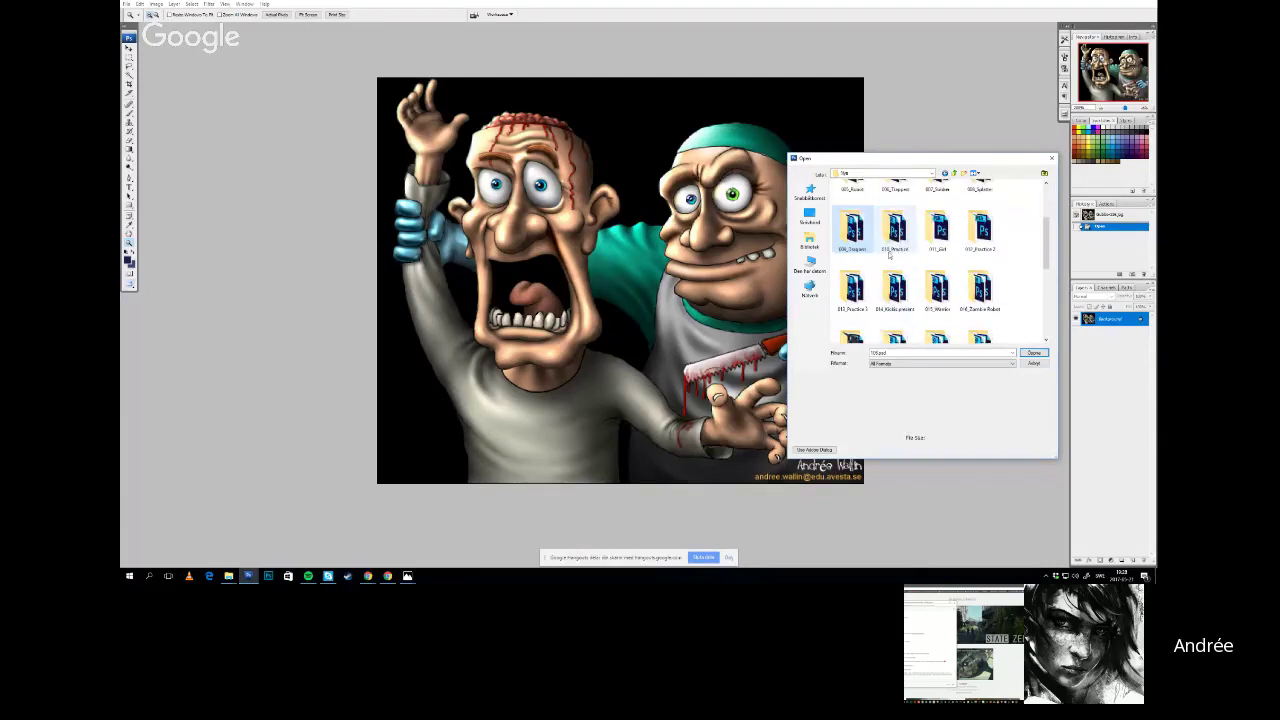
pyautogui.doubleClick(896, 245)
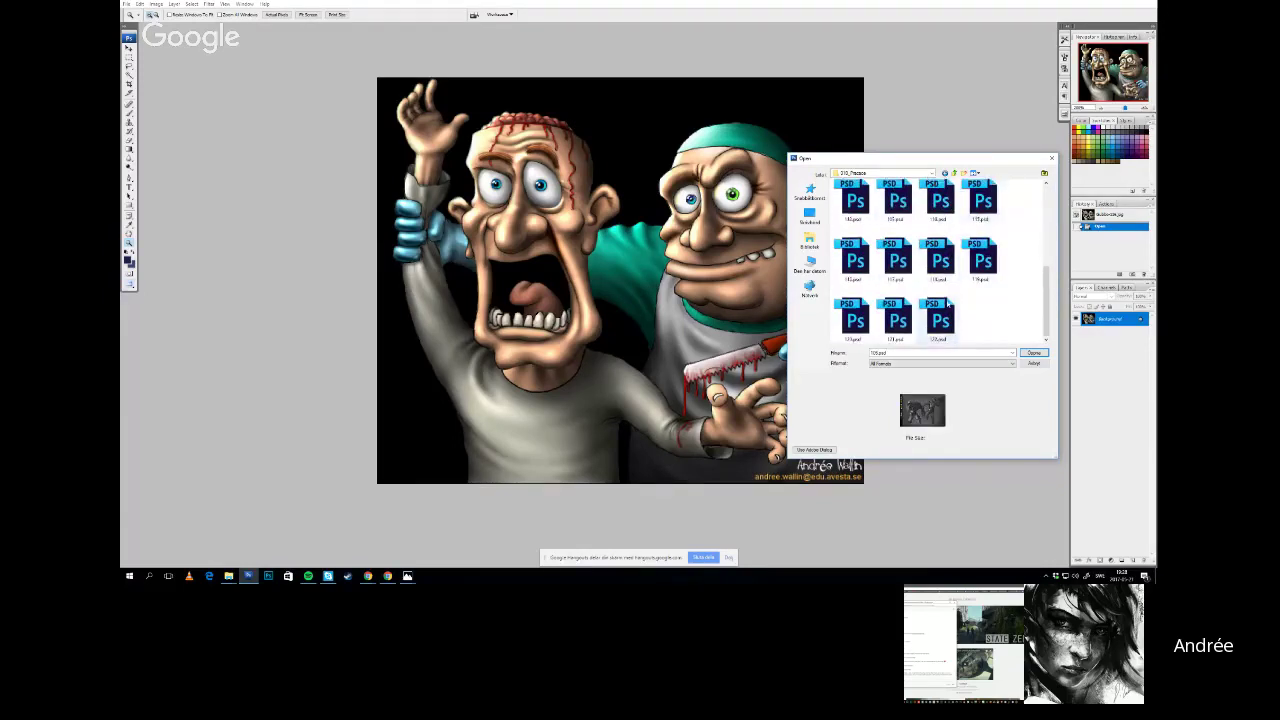
pyautogui.press('BackSpace')
# Check the single PSD file in each of the 011 and 012_Practice 2 folders and return to the folder list
pyautogui.doubleClick(944, 316)
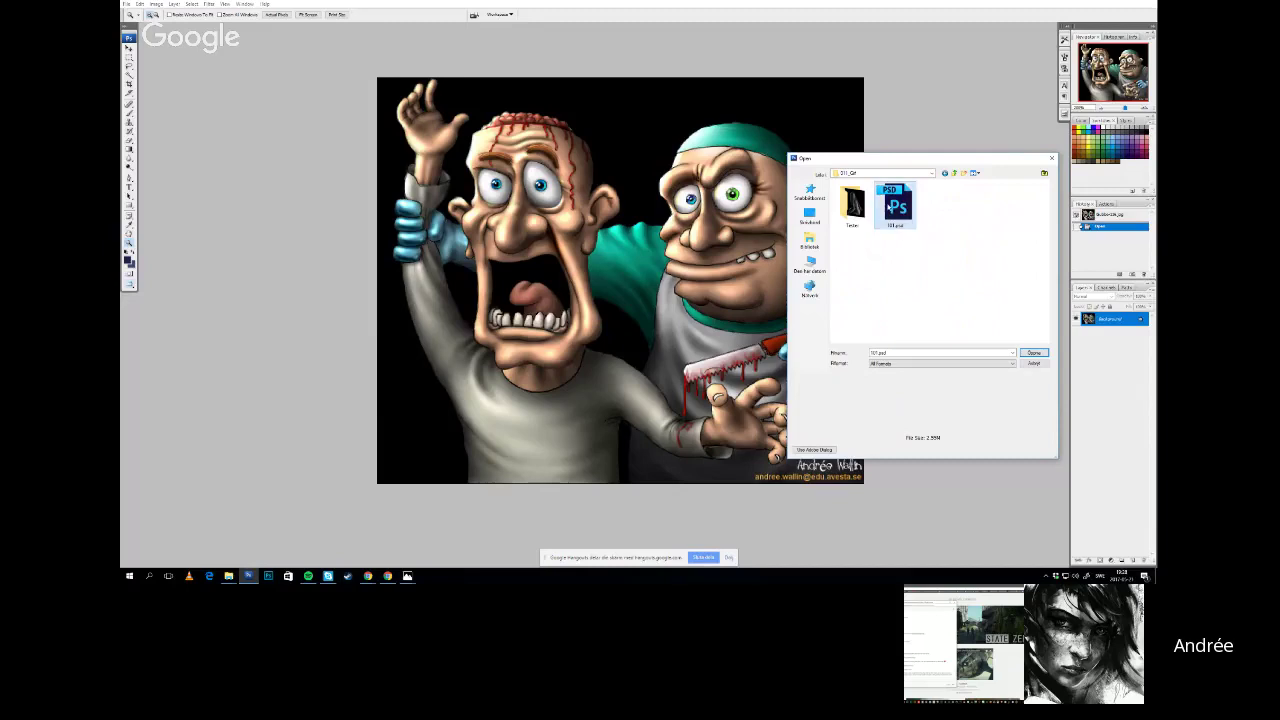
pyautogui.press('BackSpace')
pyautogui.doubleClick(974, 316)
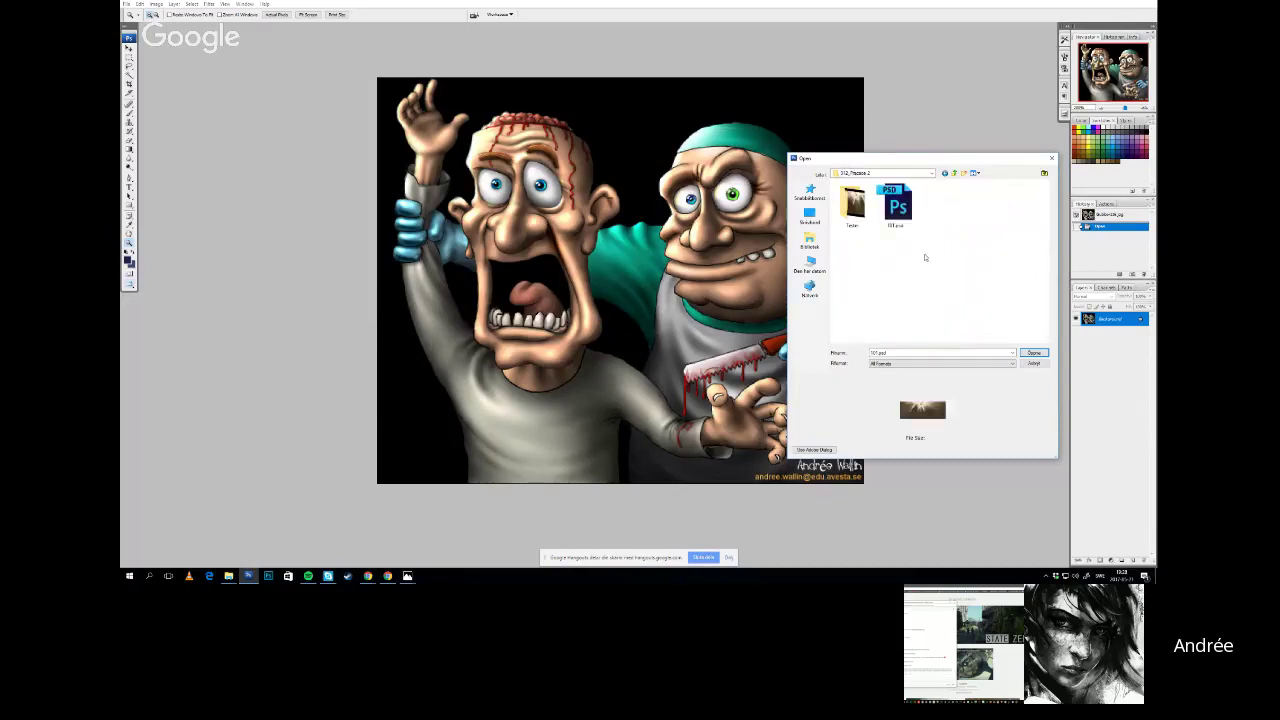
pyautogui.press('BackSpace')
# Look through the 013_Practice 3 folder, preview its last PSD file and return to the numbered folder list
pyautogui.scroll(-1, 903, 274)
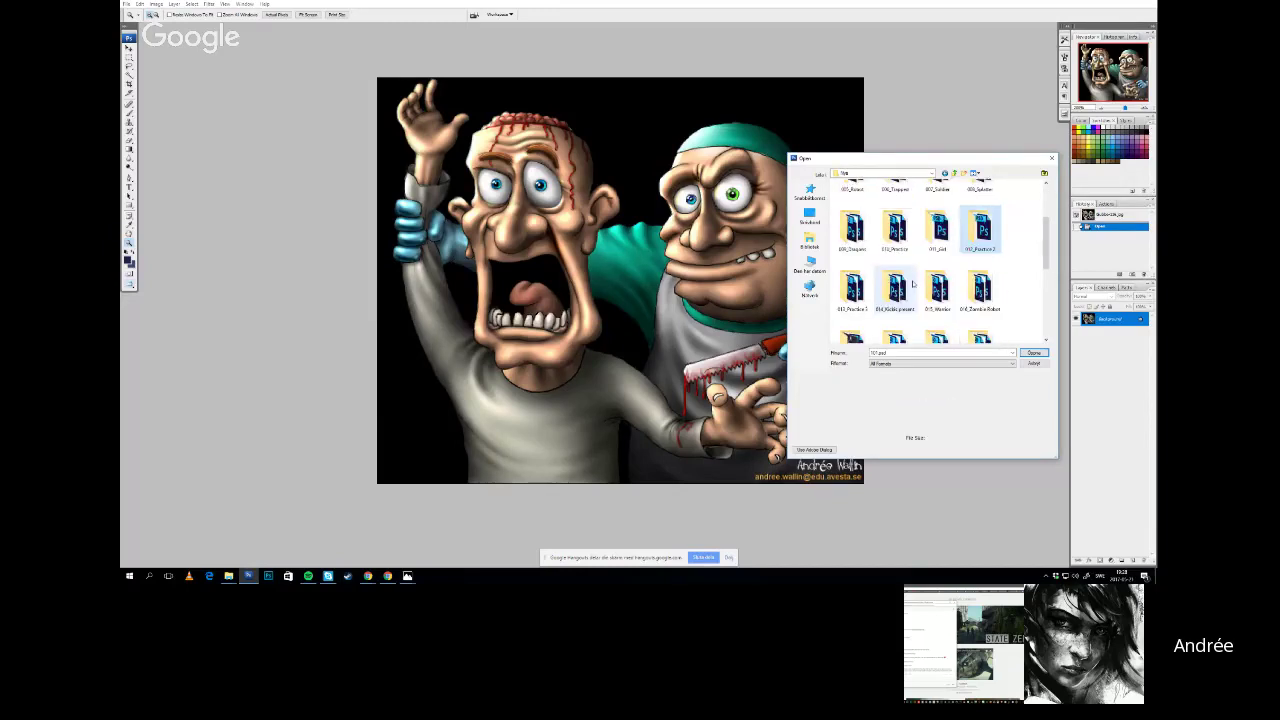
pyautogui.doubleClick(856, 285)
pyautogui.scroll(-3, 926, 289)
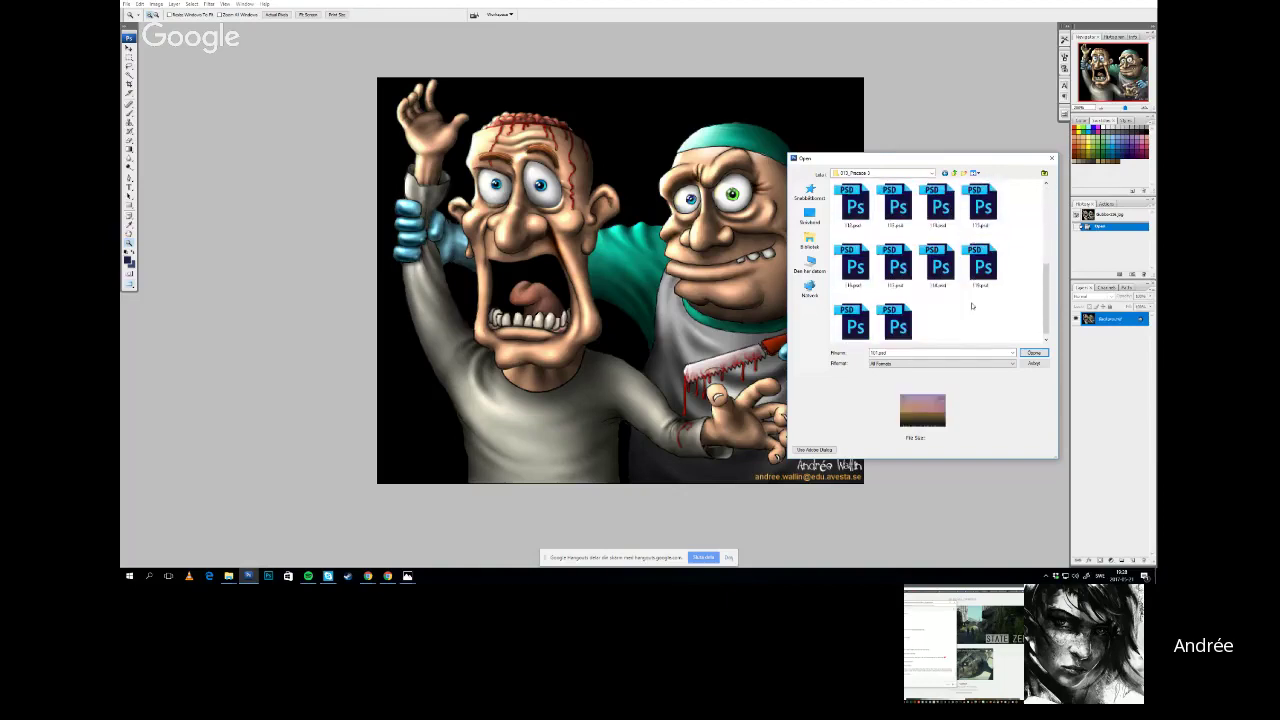
pyautogui.click(897, 318)
pyautogui.press('BackSpace')
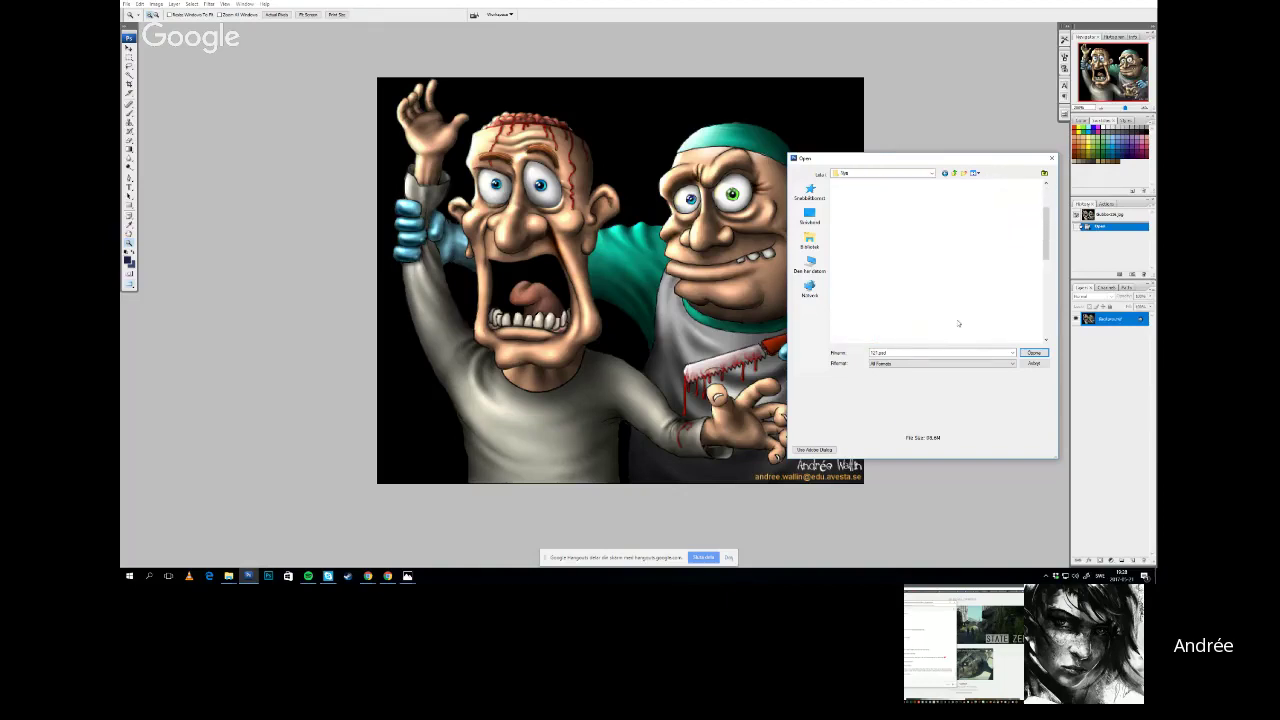
# Look through the 015 project folder, preview some of its PSD files and return to the numbered folder list
pyautogui.scroll(-1, 897, 305)
pyautogui.doubleClick(935, 231)
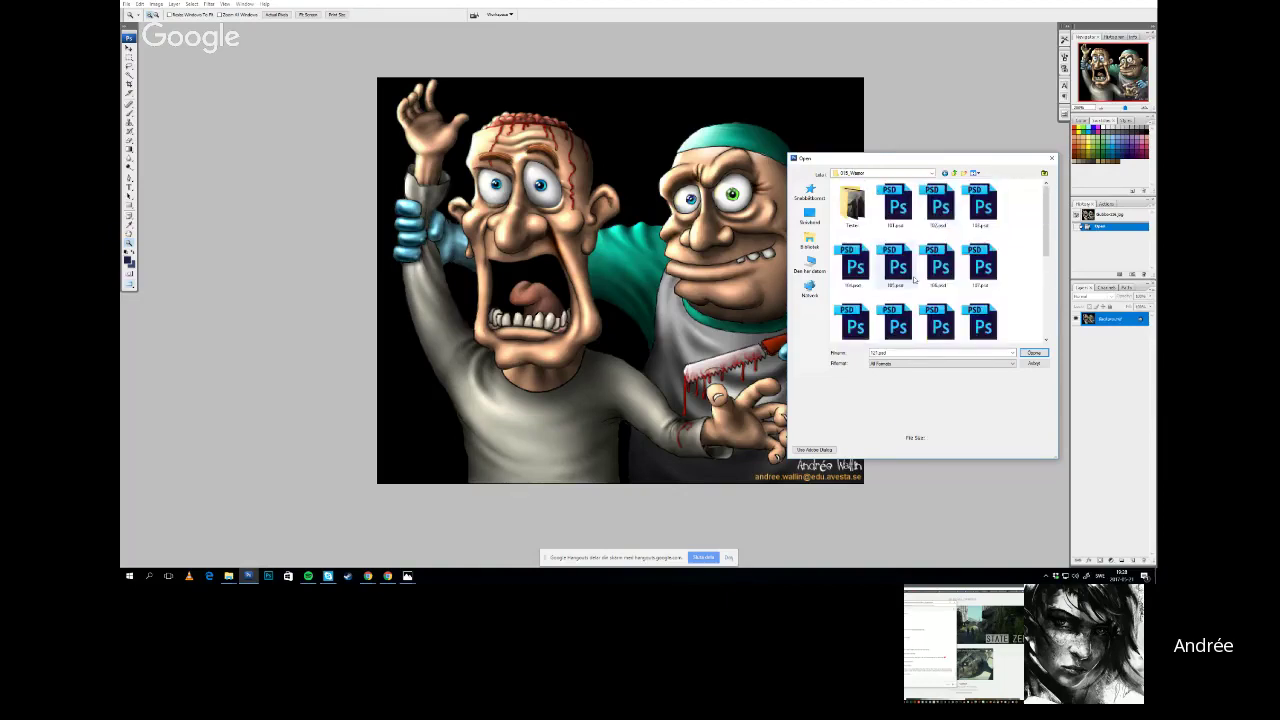
pyautogui.click(913, 278)
pyautogui.scroll(-1, 911, 280)
pyautogui.click(878, 317)
pyautogui.press('BackSpace')
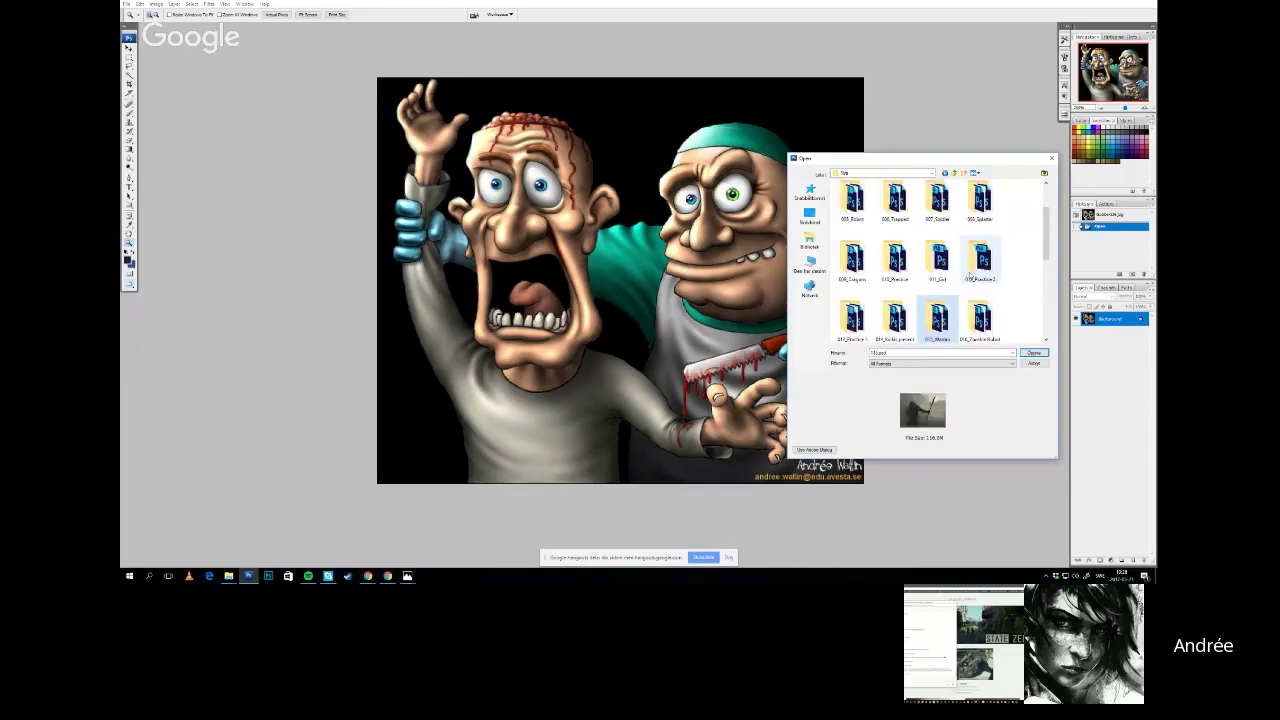
# Check the PSD files in the 016_Zombie Robot folder and go back up to the folder above the numbered project list
pyautogui.doubleClick(938, 315)
pyautogui.click(940, 313)
pyautogui.scroll(-1, 944, 308)
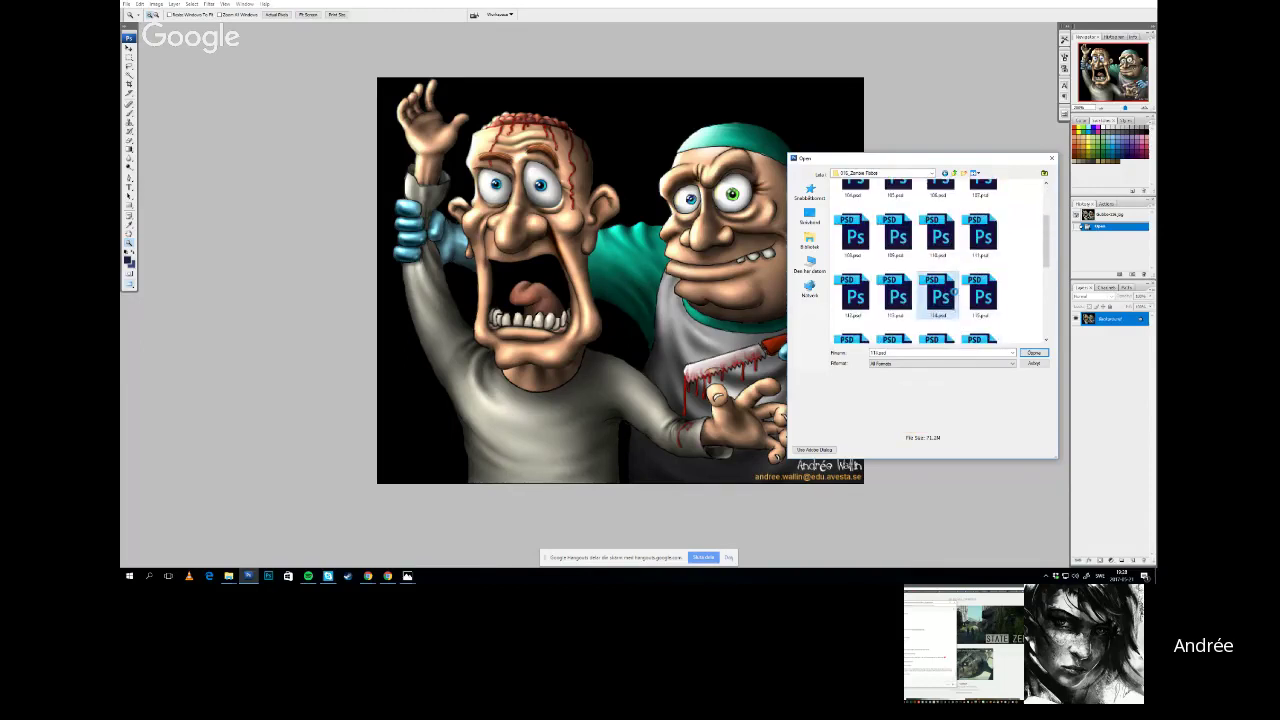
pyautogui.press('BackSpace')
pyautogui.press('BackSpace')
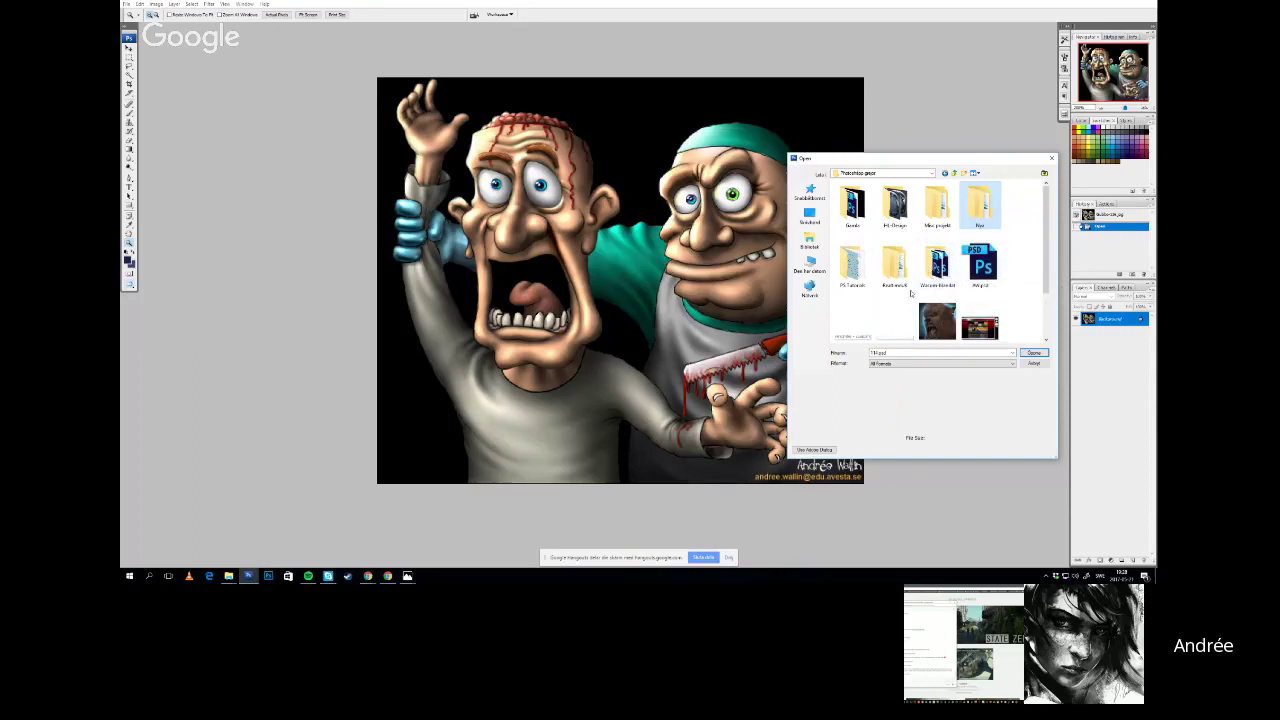
# Look through the project folders inside the Gamla folder and return to its parent folder
pyautogui.doubleClick(893, 262)
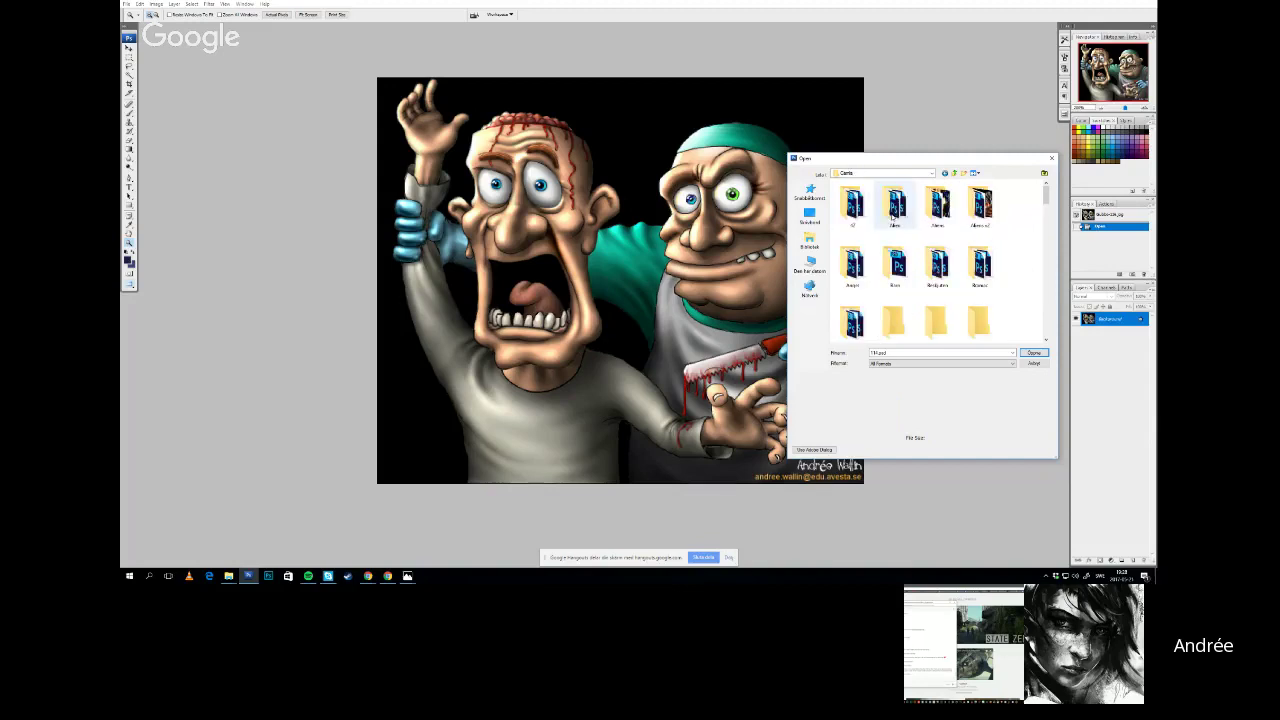
pyautogui.scroll(-5, 1000, 270)
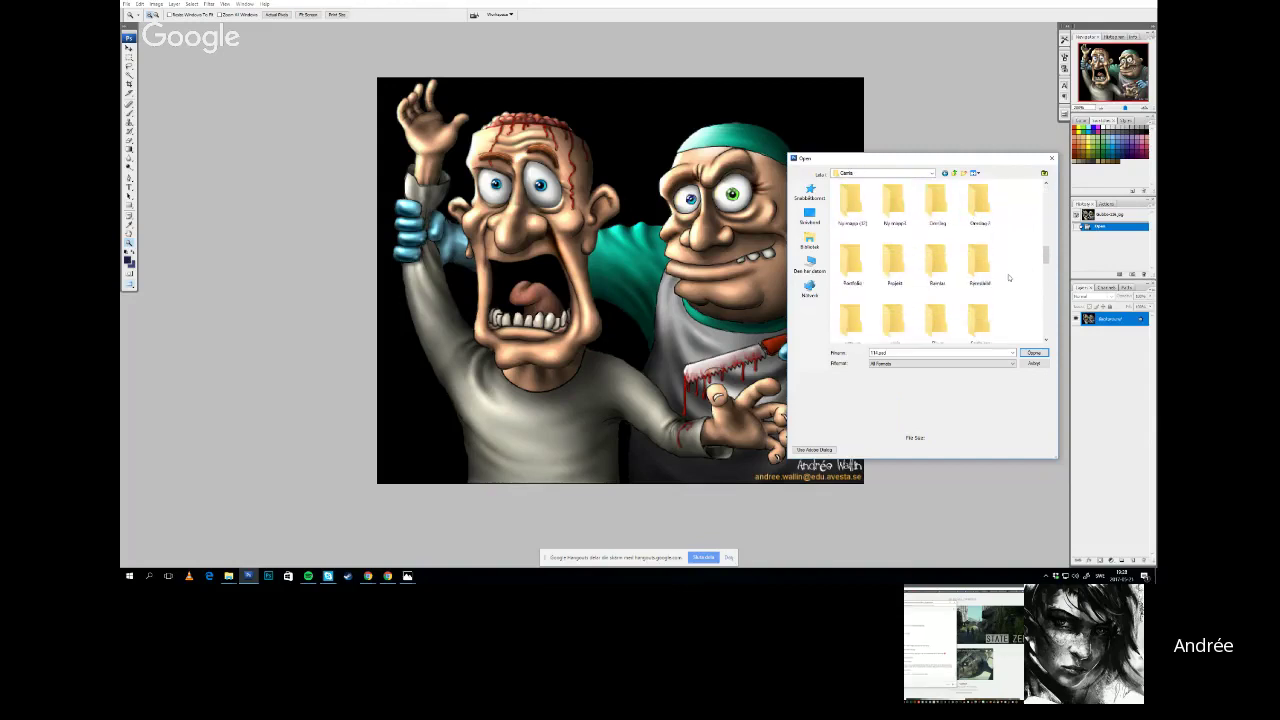
pyautogui.scroll(-3, 1005, 275)
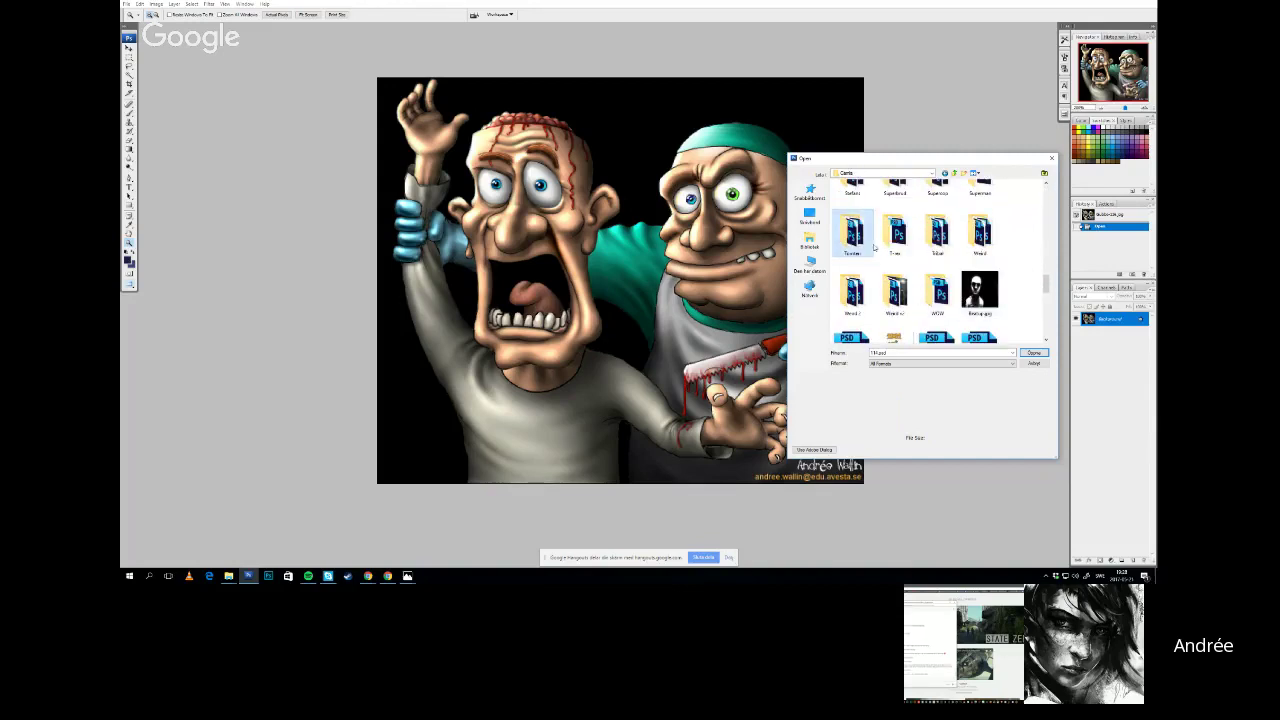
pyautogui.scroll(2, 873, 247)
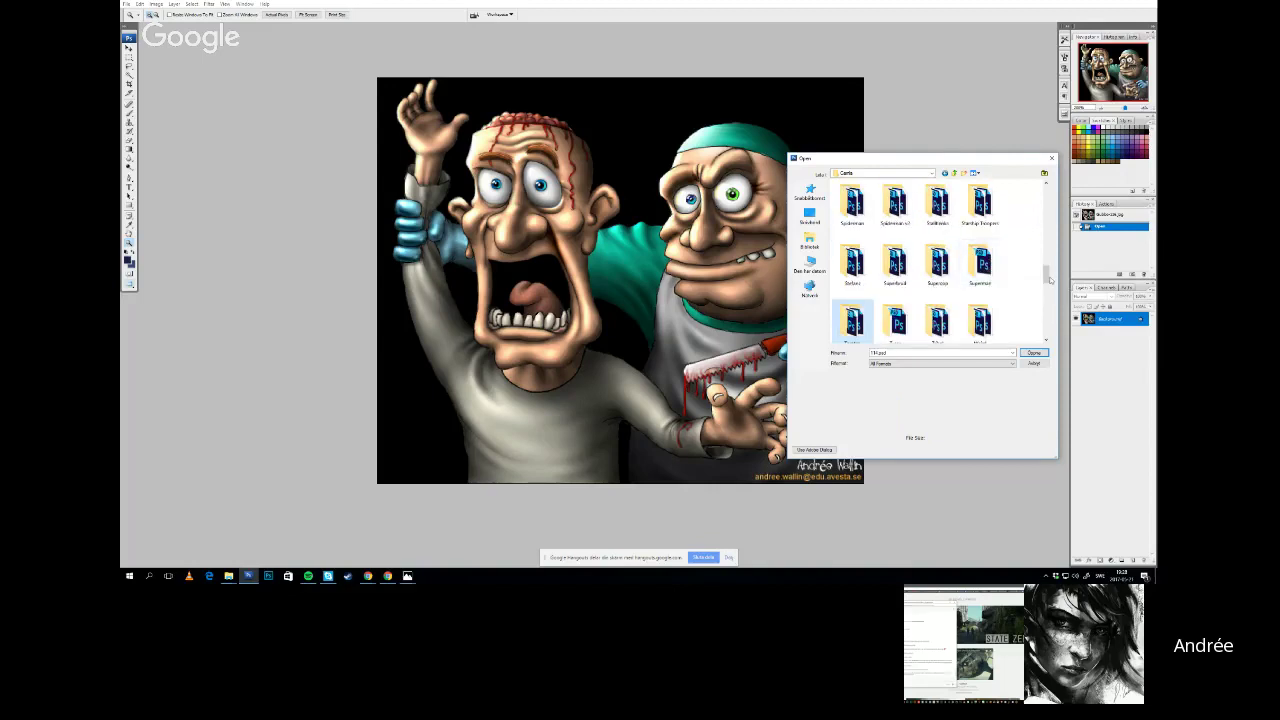
pyautogui.moveTo(1050, 280); pyautogui.dragTo(1047, 268)
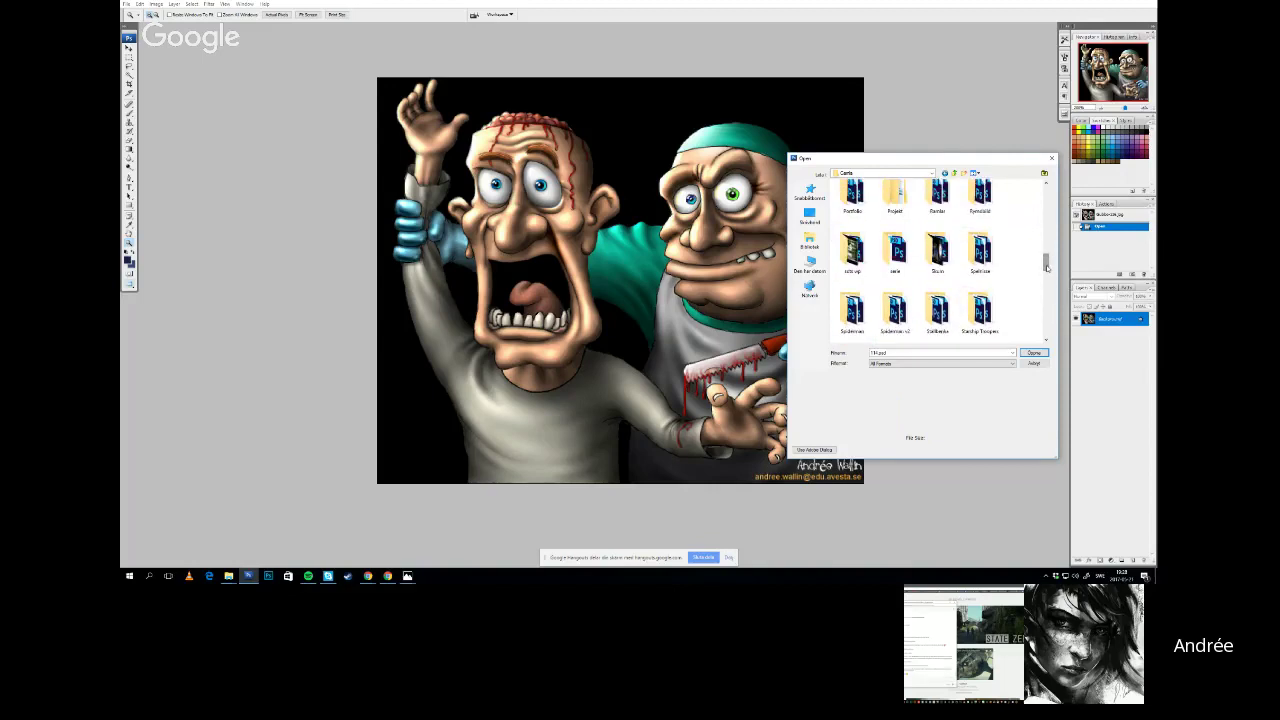
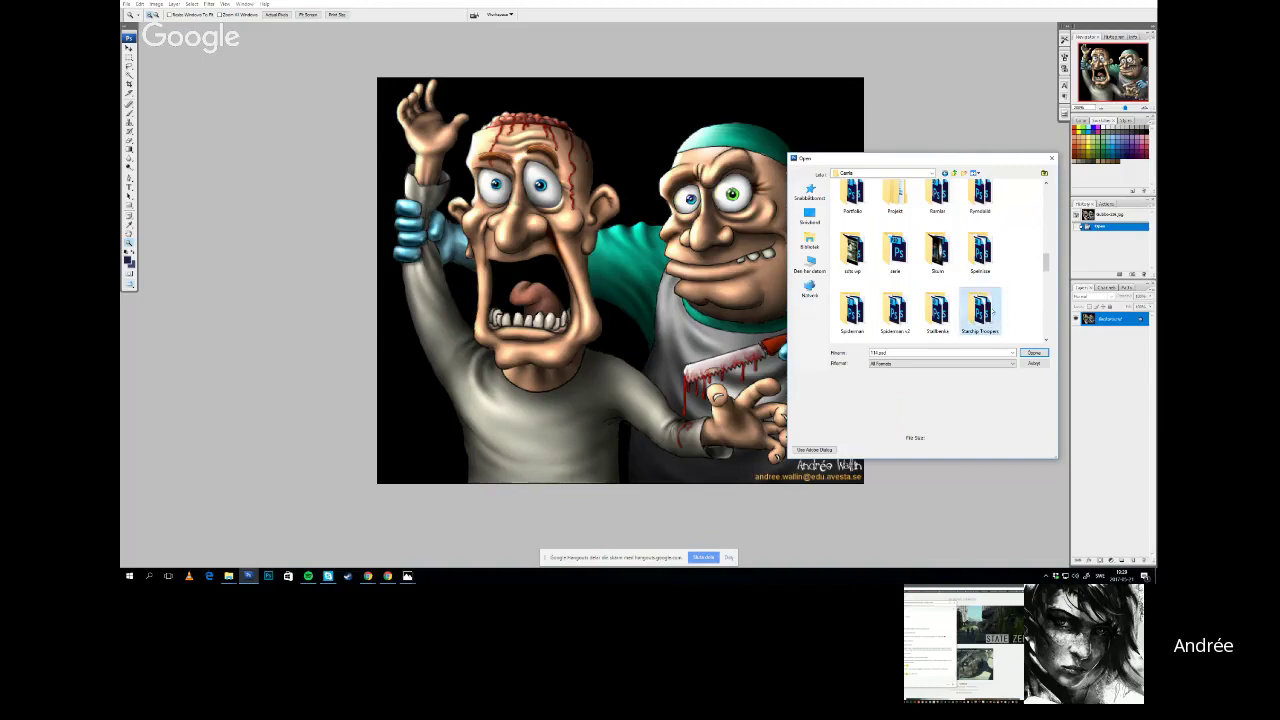
pyautogui.scroll(-3, 1000, 300)
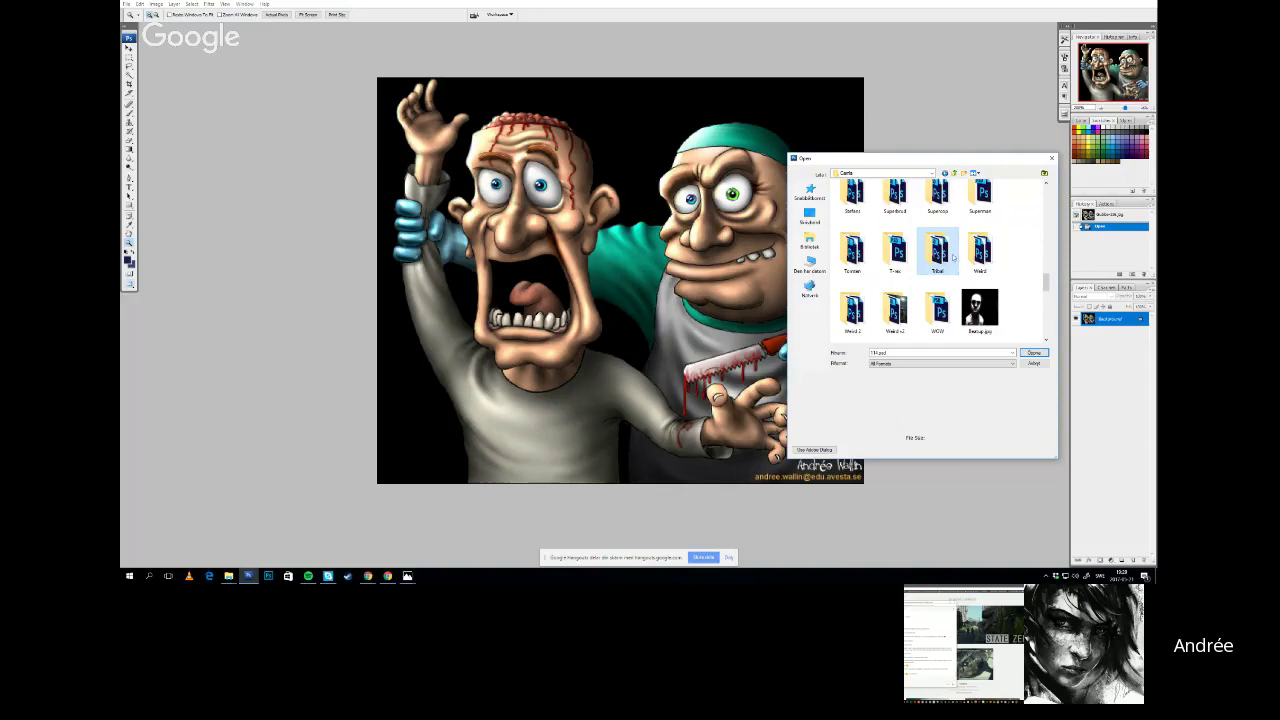
pyautogui.scroll(5, 1023, 272)
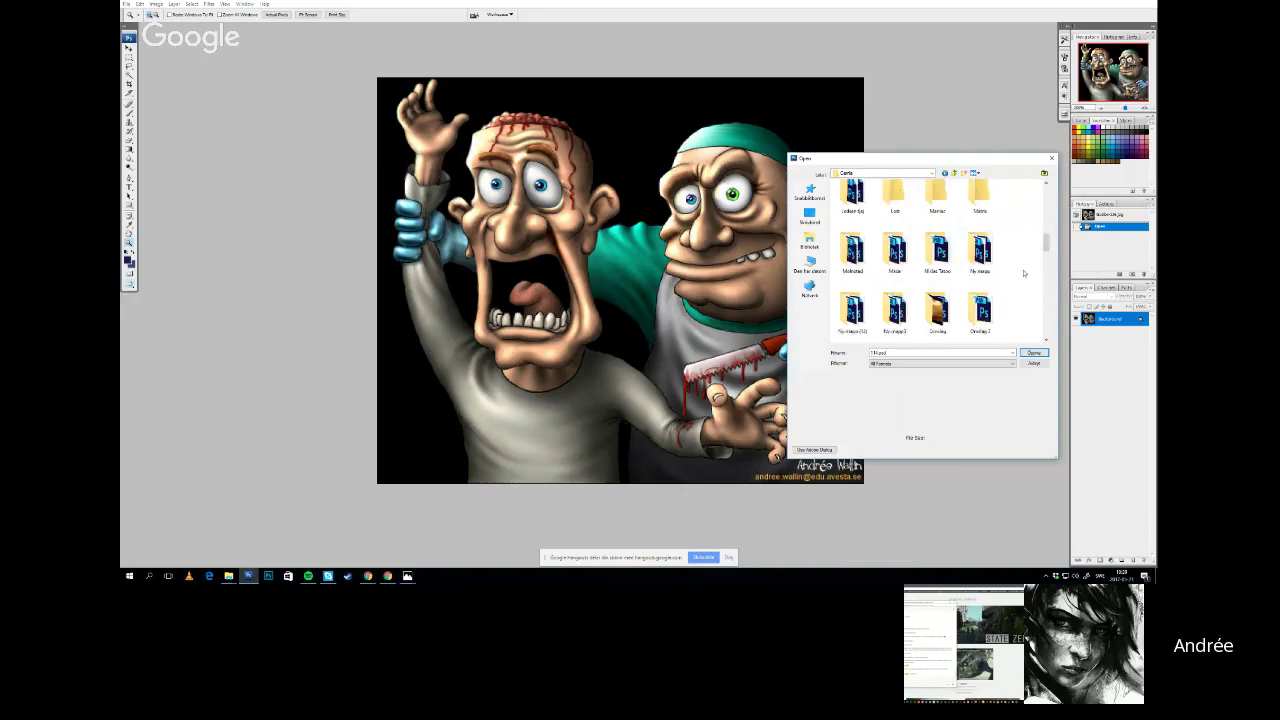
pyautogui.scroll(1, 1023, 272)
pyautogui.press('BackSpace')
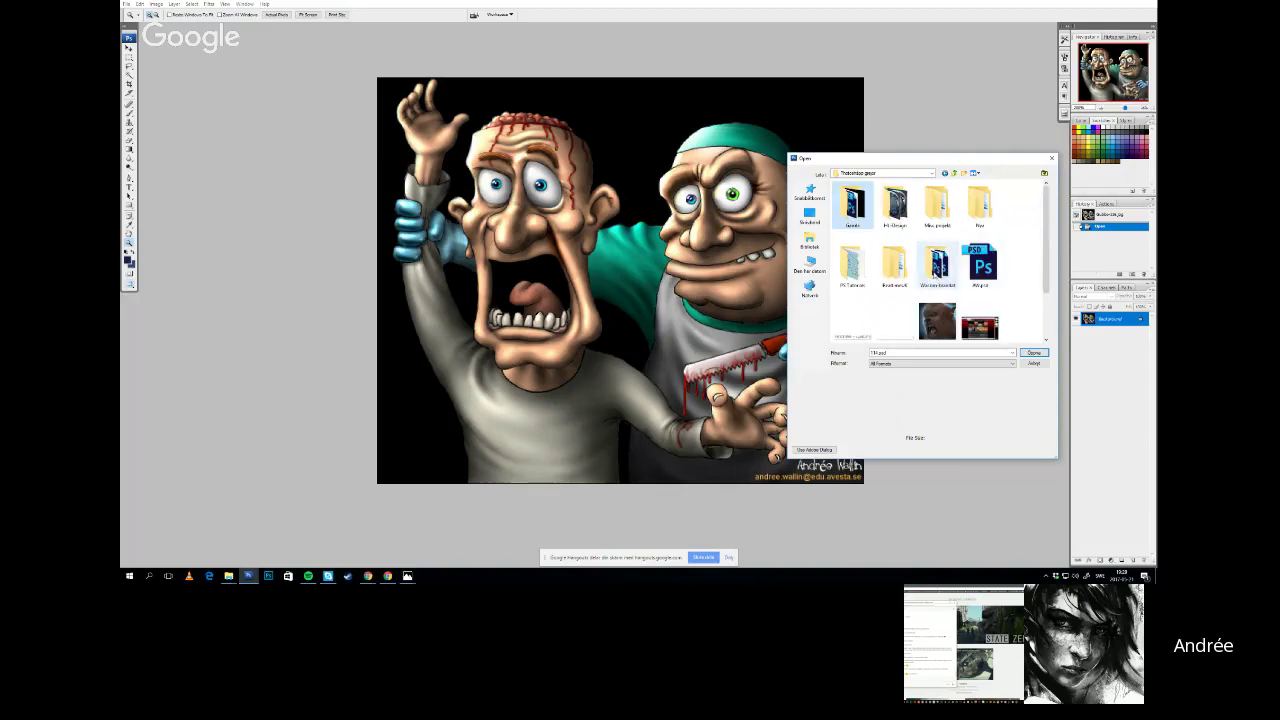
# Check the Misc projekt folder and the end of the numbered project list, returning to the parent folder after each
pyautogui.doubleClick(937, 205)
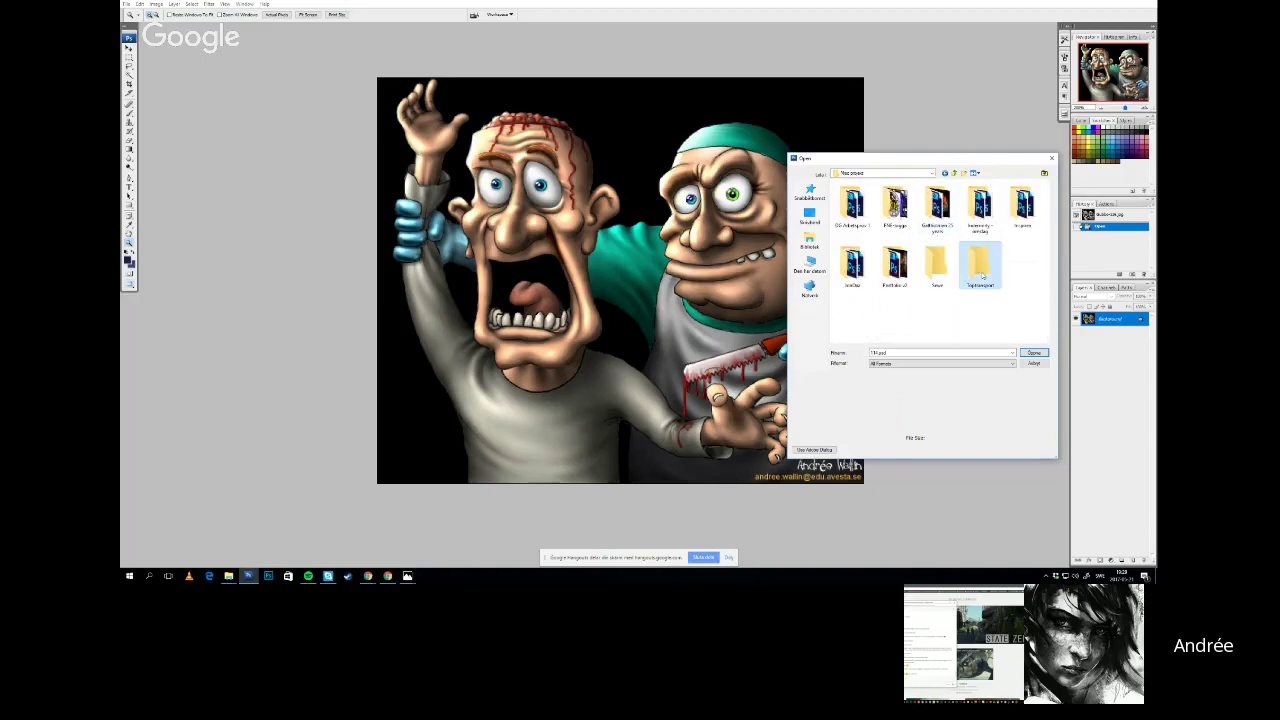
pyautogui.press('BackSpace')
pyautogui.click(859, 272)
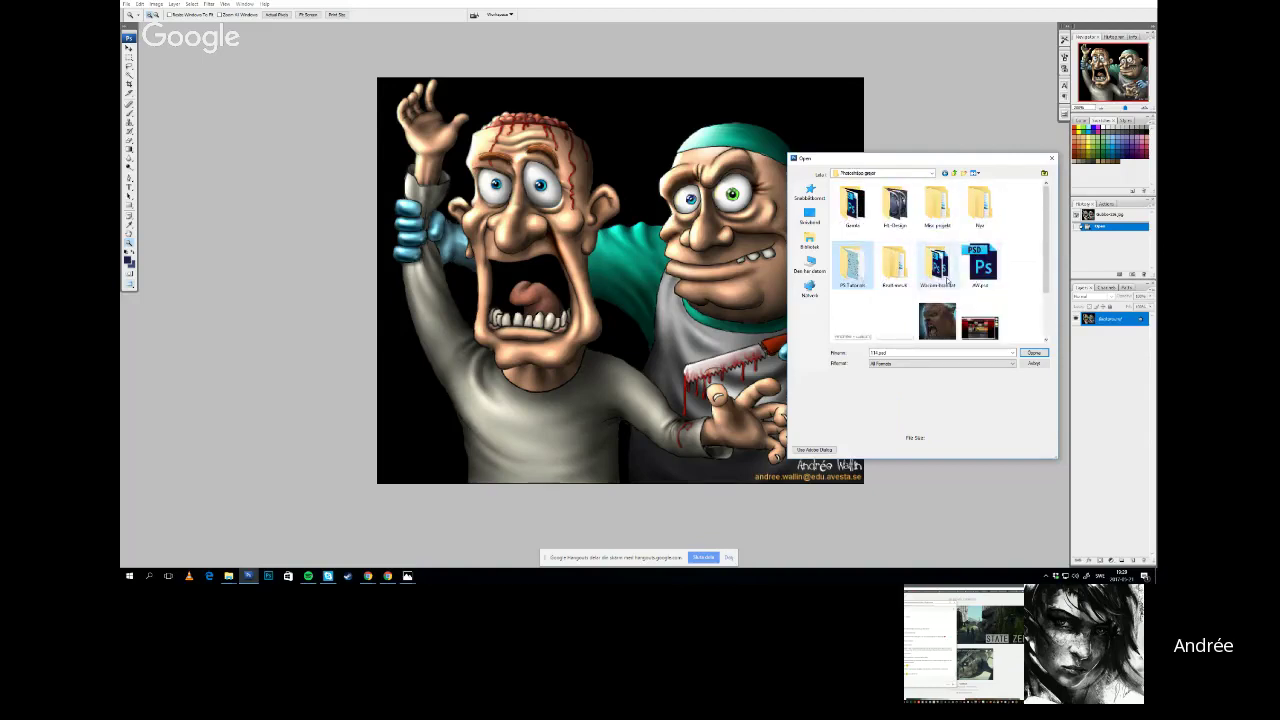
pyautogui.click(947, 279)
pyautogui.doubleClick(988, 214)
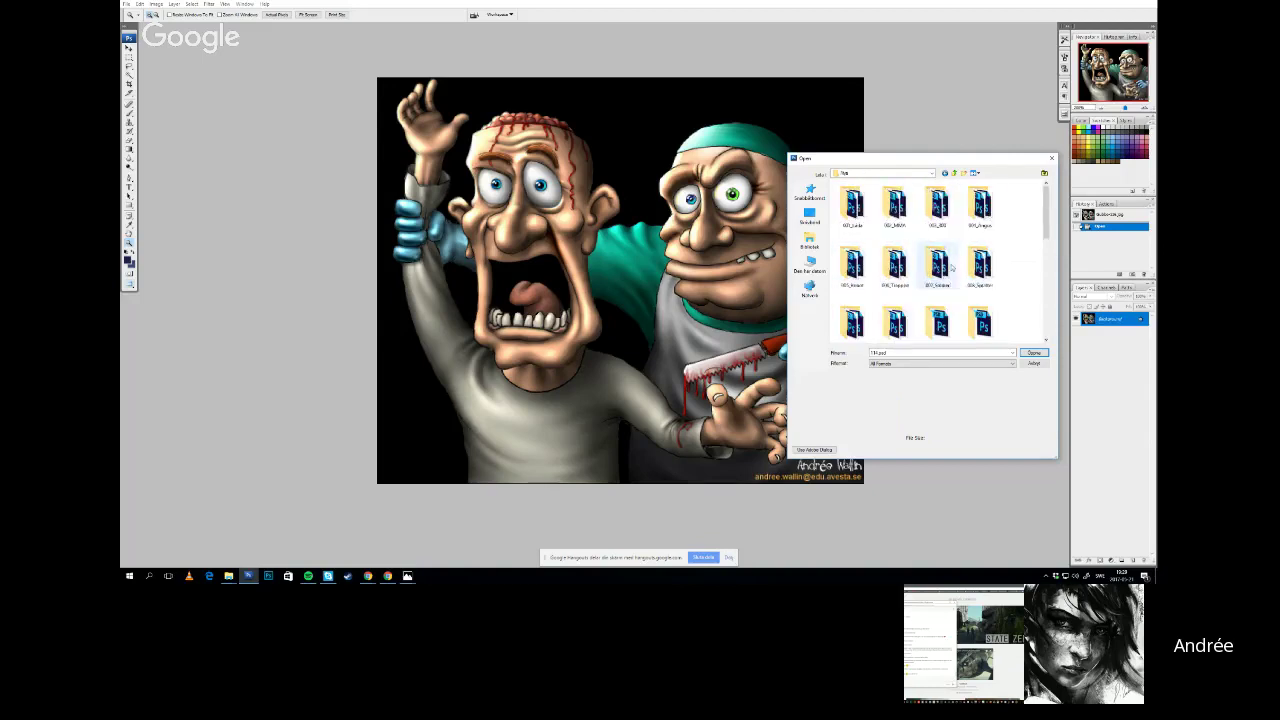
pyautogui.scroll(-3, 958, 291)
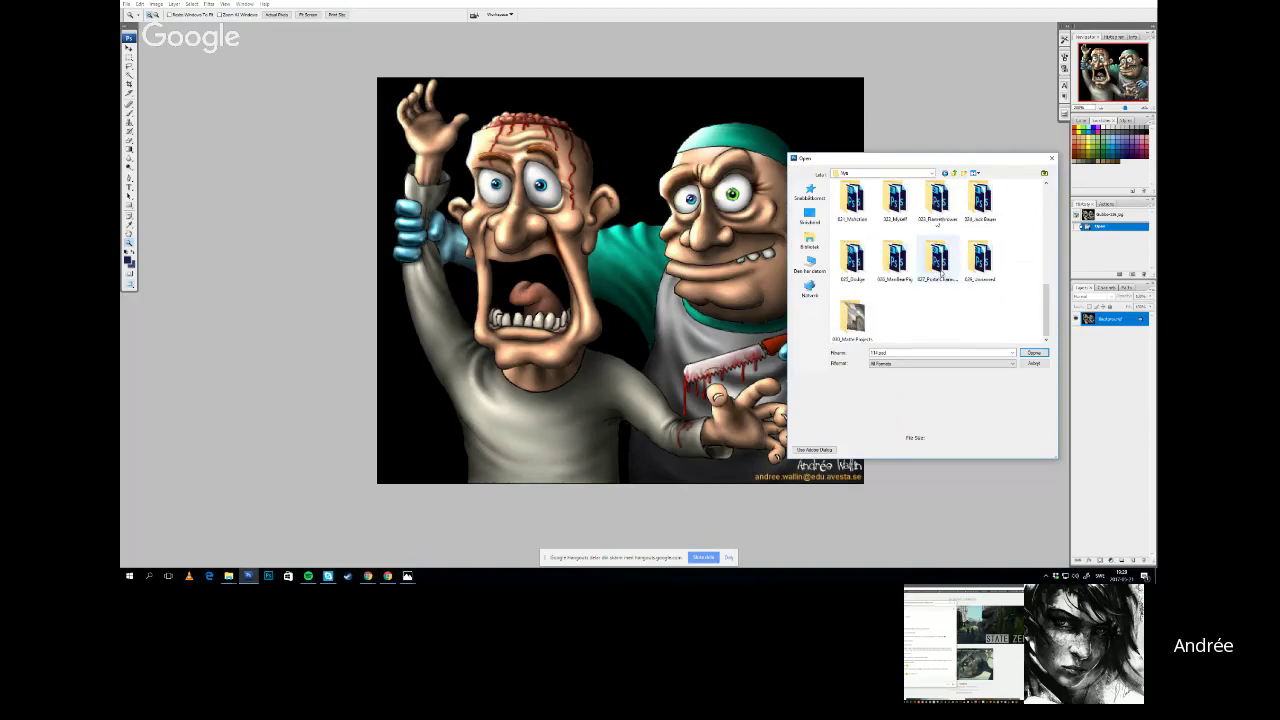
pyautogui.press('BackSpace')
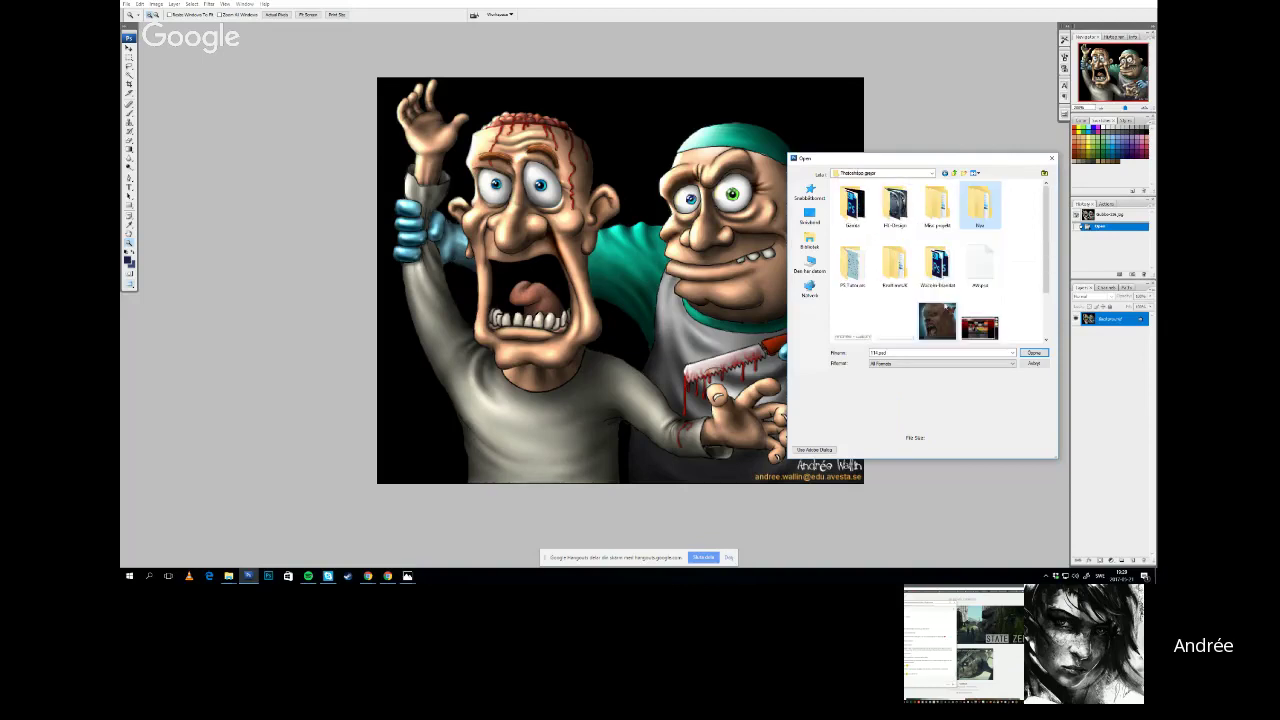
# Go up one more folder level and dismiss the Open dialog without opening a file
pyautogui.scroll(-1, 960, 306)
pyautogui.press('BackSpace')
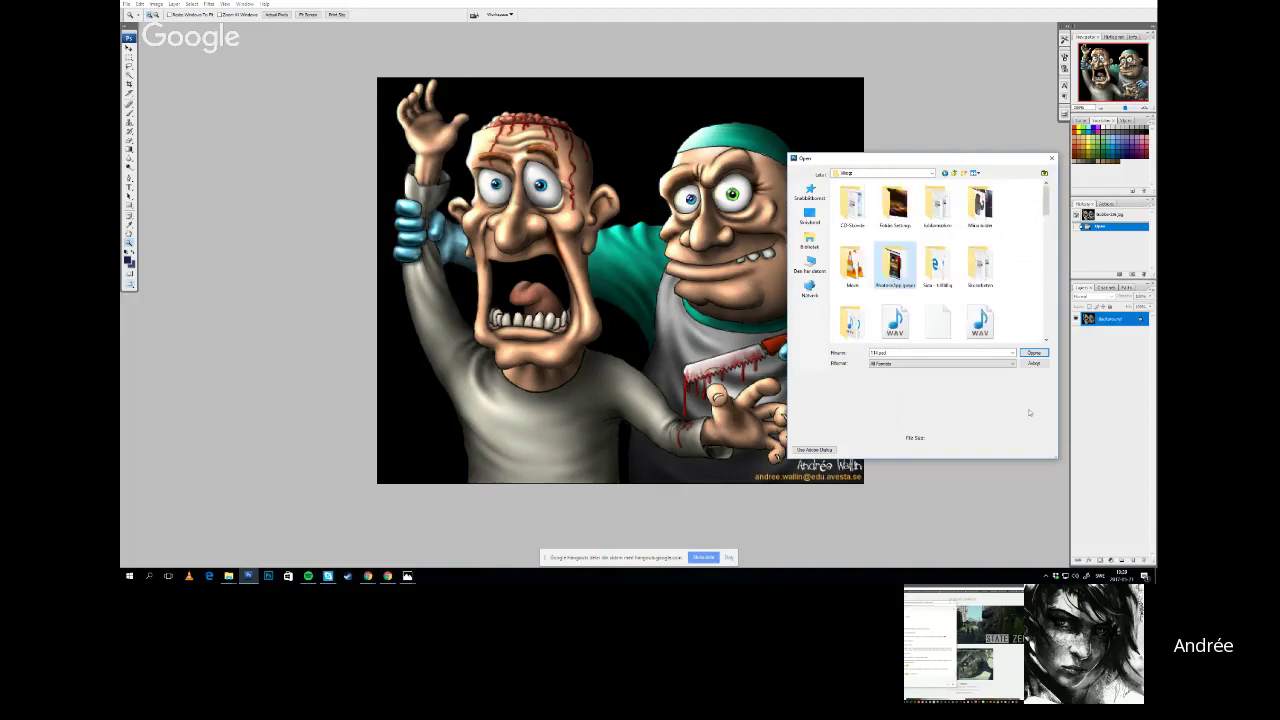
pyautogui.click(1034, 364)
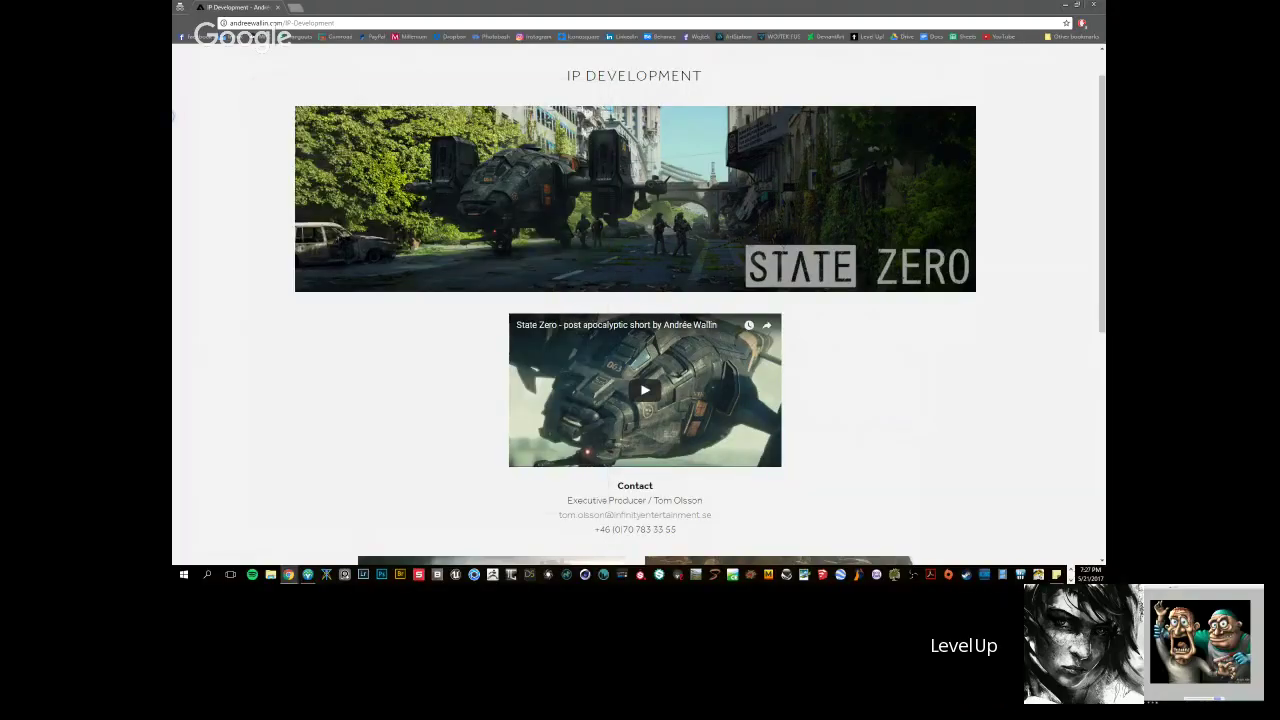
# Show the portfolio website full screen in the browser and go from IP Development to its home page
pyautogui.press('F11')
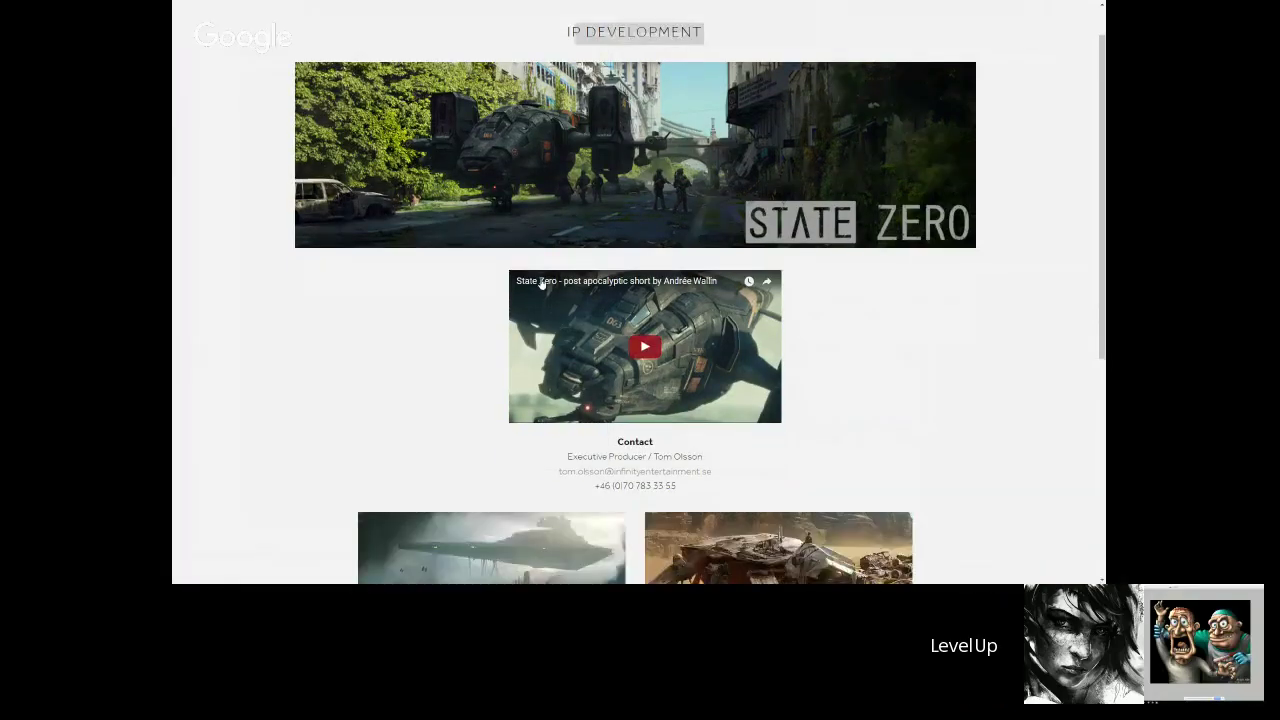
pyautogui.scroll(1, 525, 40)
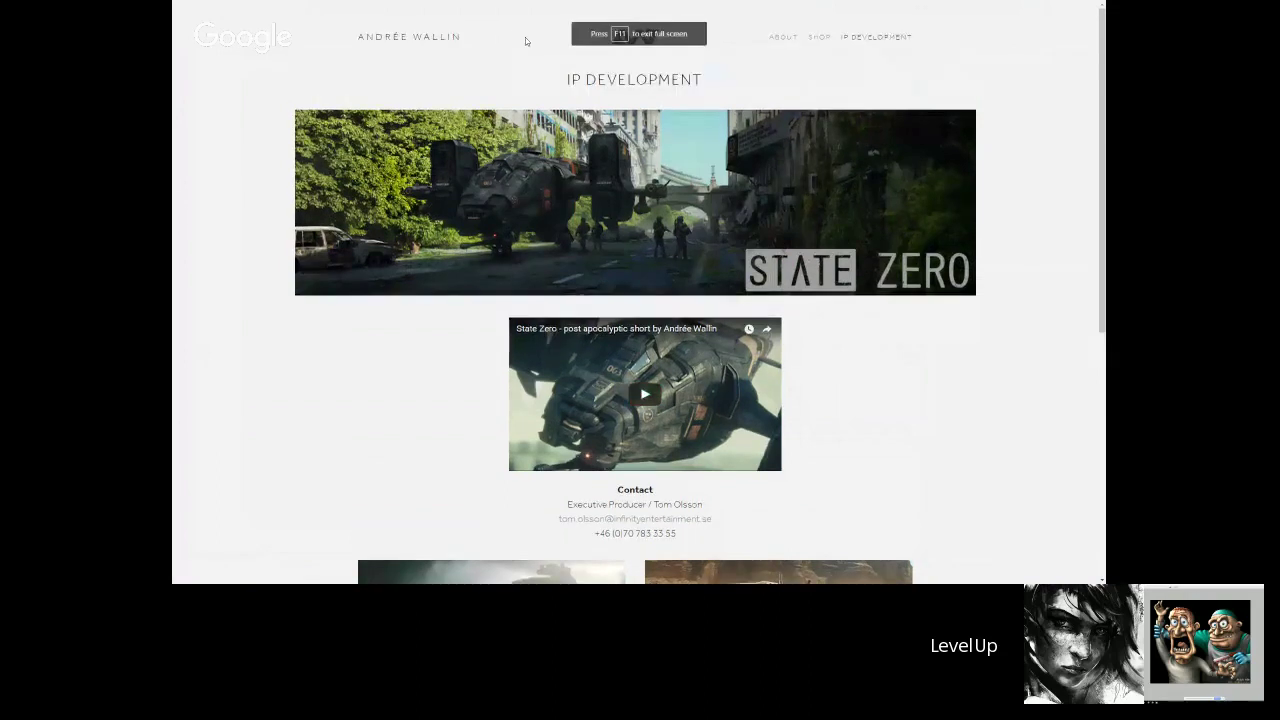
pyautogui.click(402, 38)
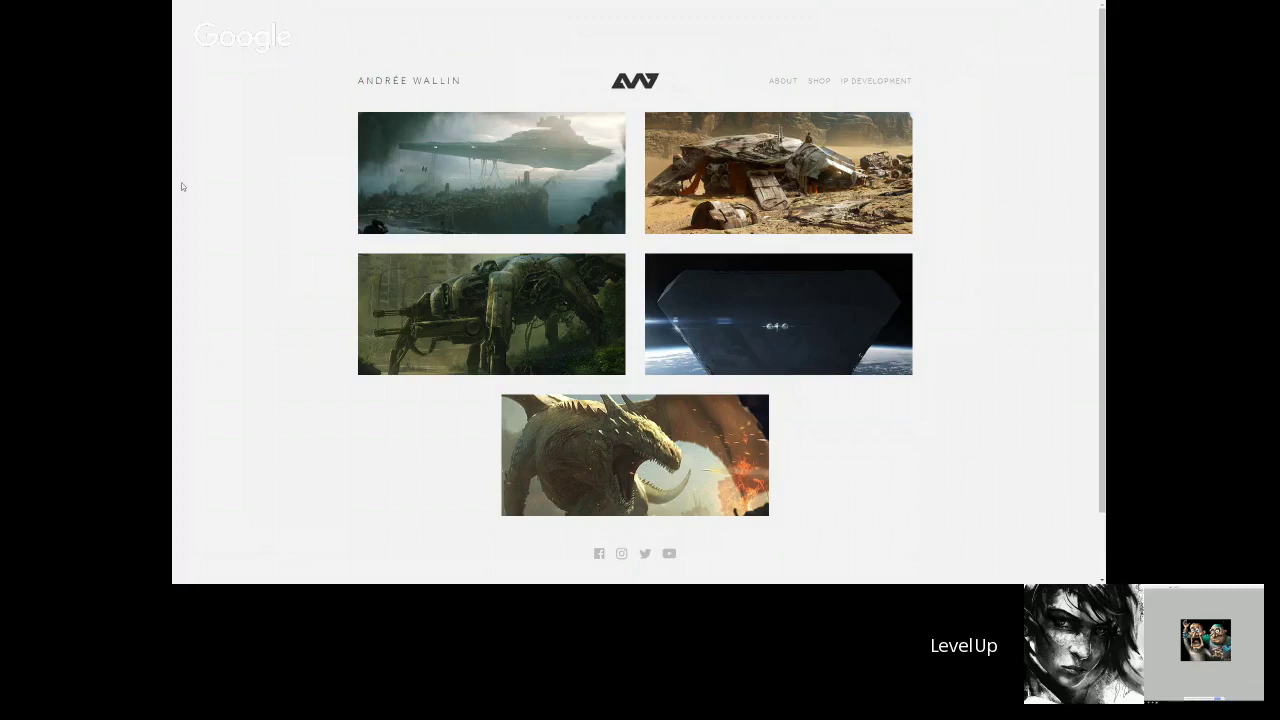
# Open the Star Wars: Rogue One gallery, view several of its paintings enlarged, and return to the home page
pyautogui.click(537, 218)
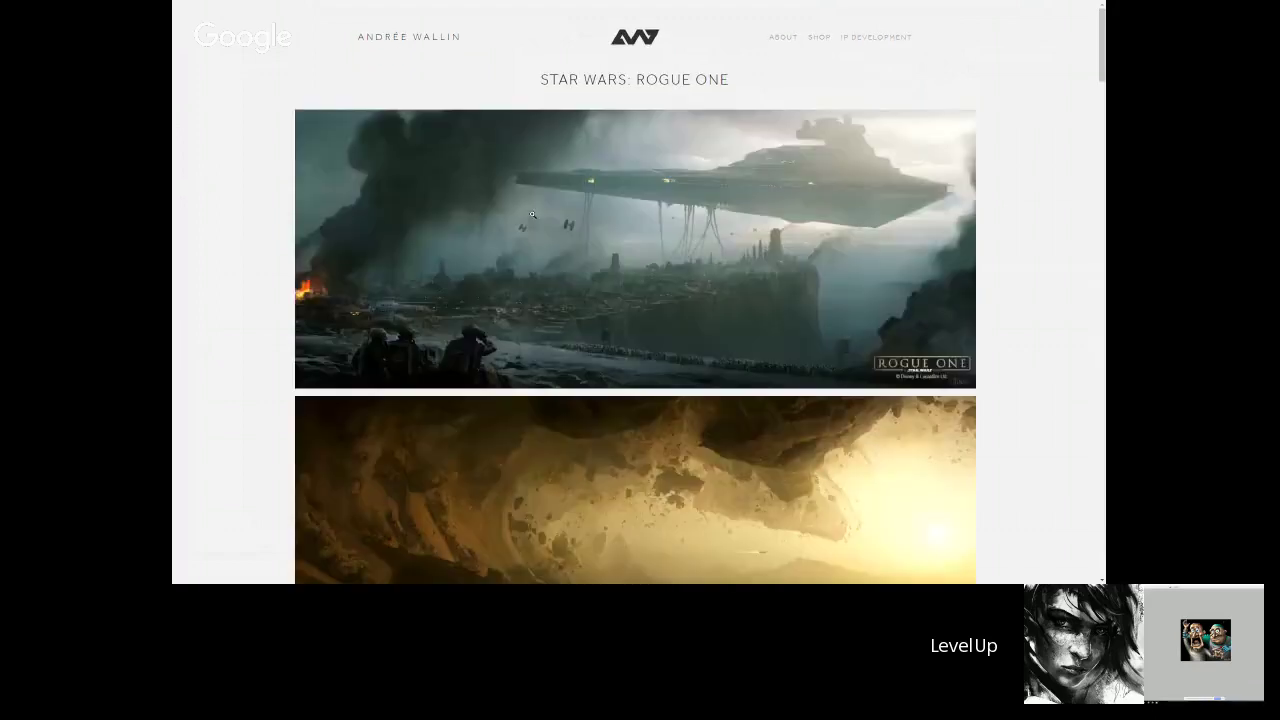
pyautogui.click(533, 215)
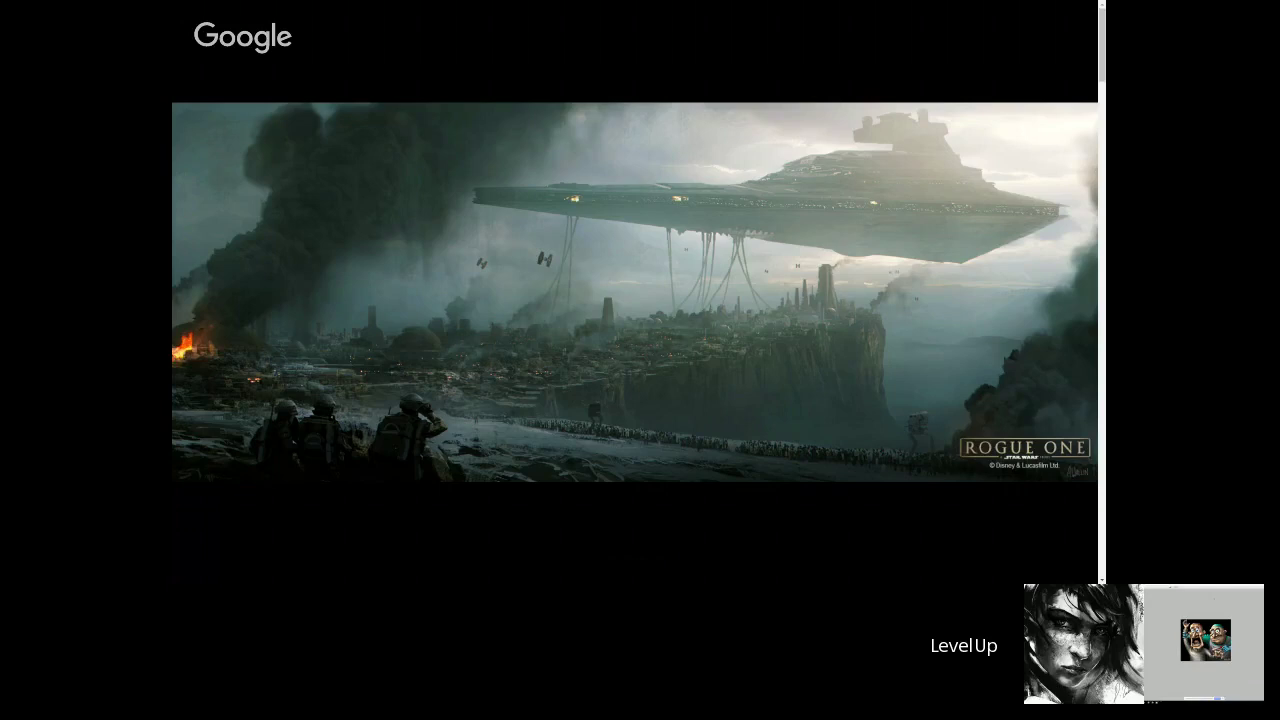
pyautogui.moveTo(769, 184)
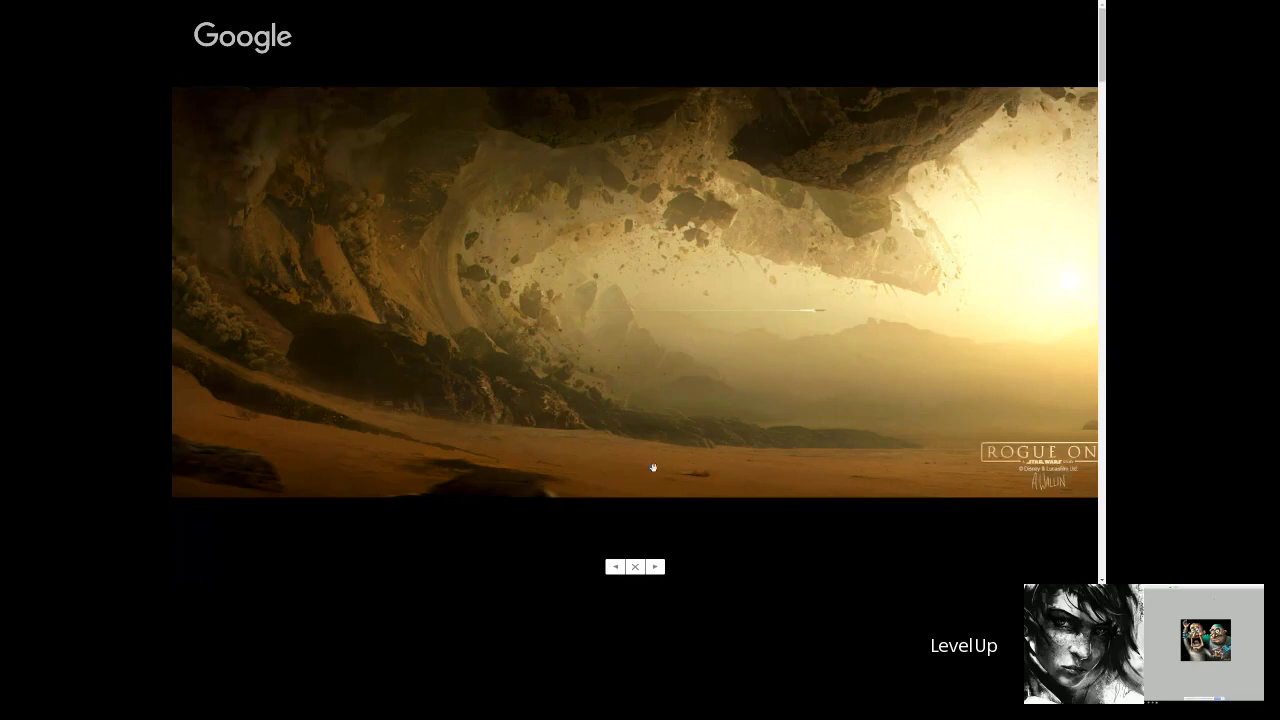
pyautogui.click(660, 567)
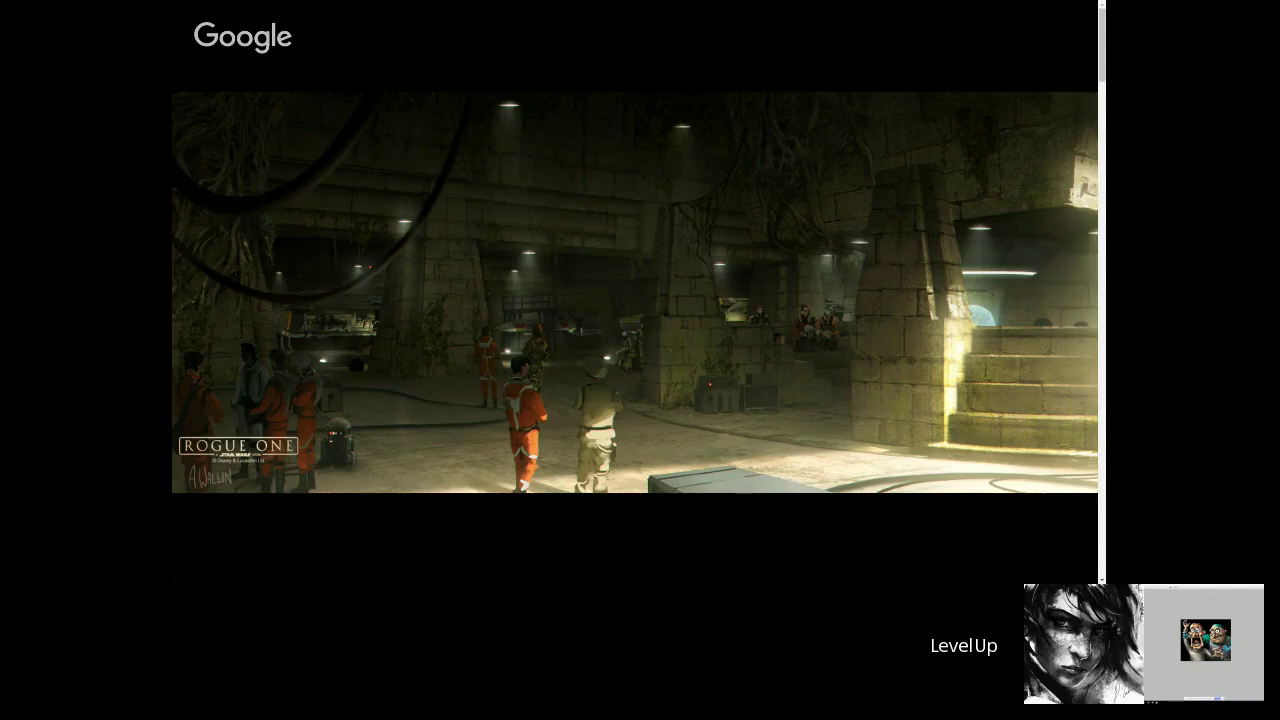
pyautogui.click(470, 36)
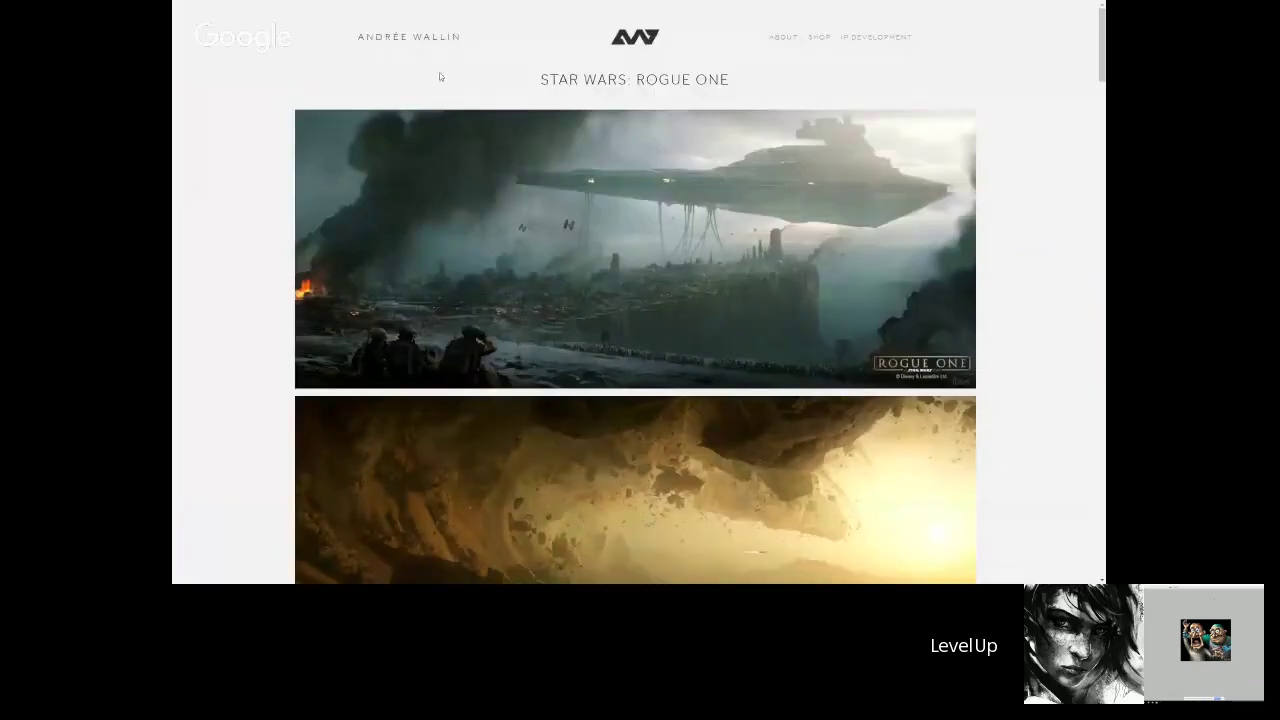
pyautogui.click(435, 40)
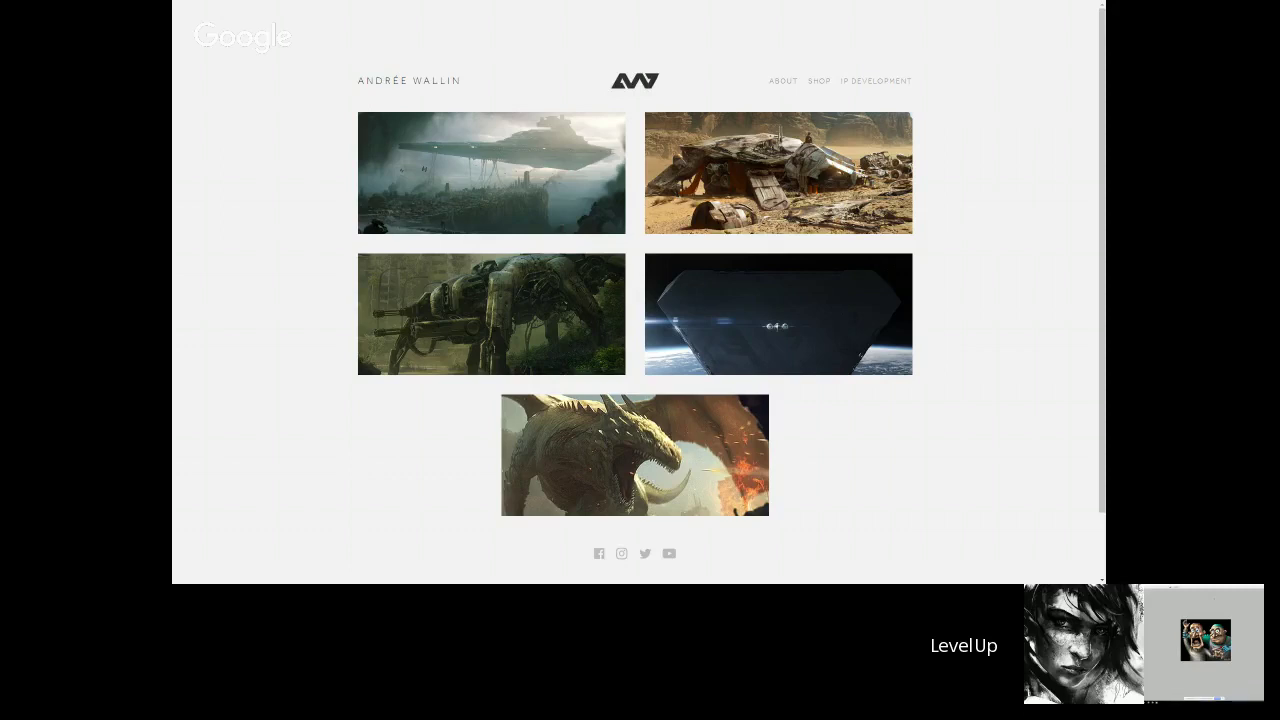
# Look through the Misc Client Work gallery as far as the Godzilla painting and return to the home page
pyautogui.click(435, 279)
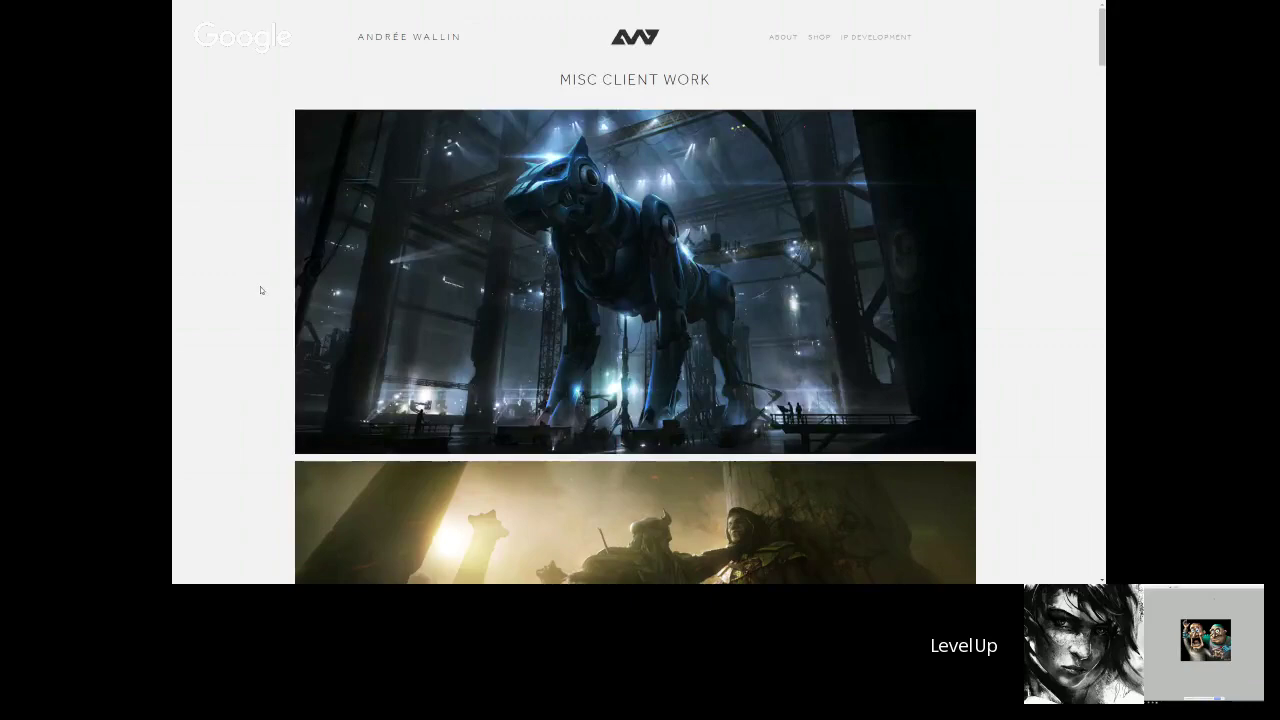
pyautogui.scroll(-1, 260, 286)
pyautogui.scroll(-2, 260, 290)
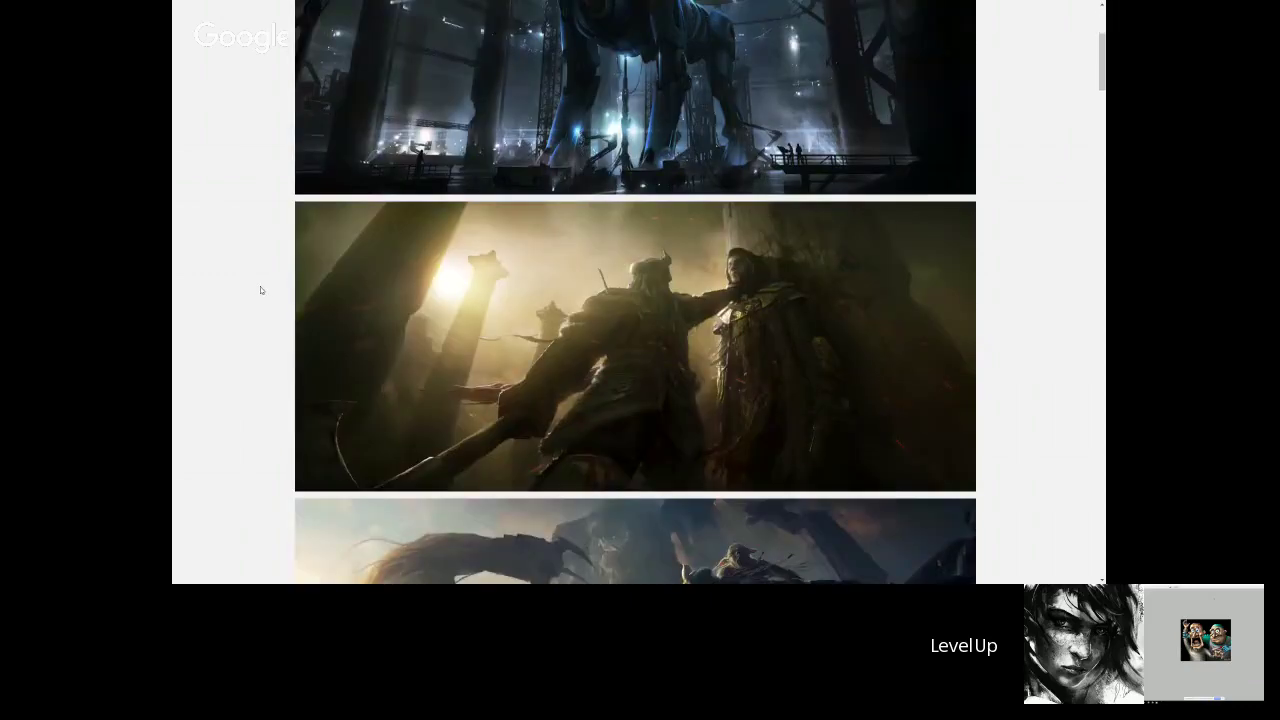
pyautogui.scroll(-3, 260, 290)
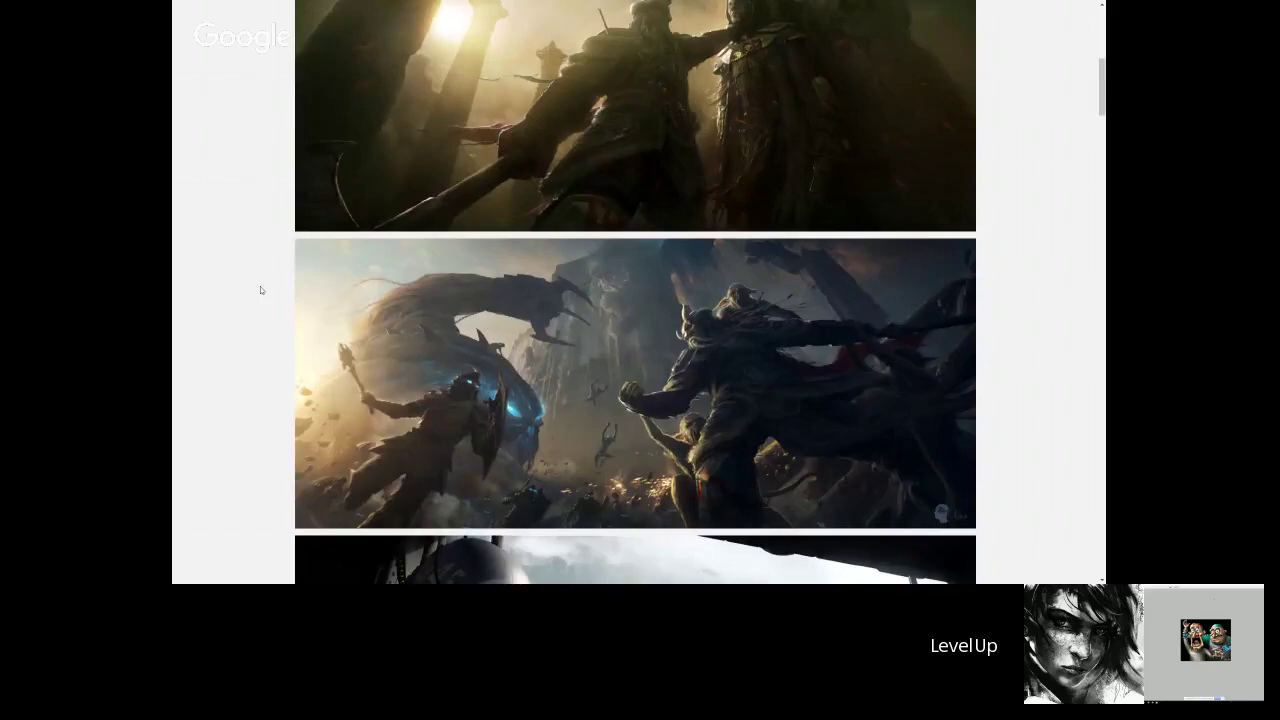
pyautogui.scroll(-4, 260, 290)
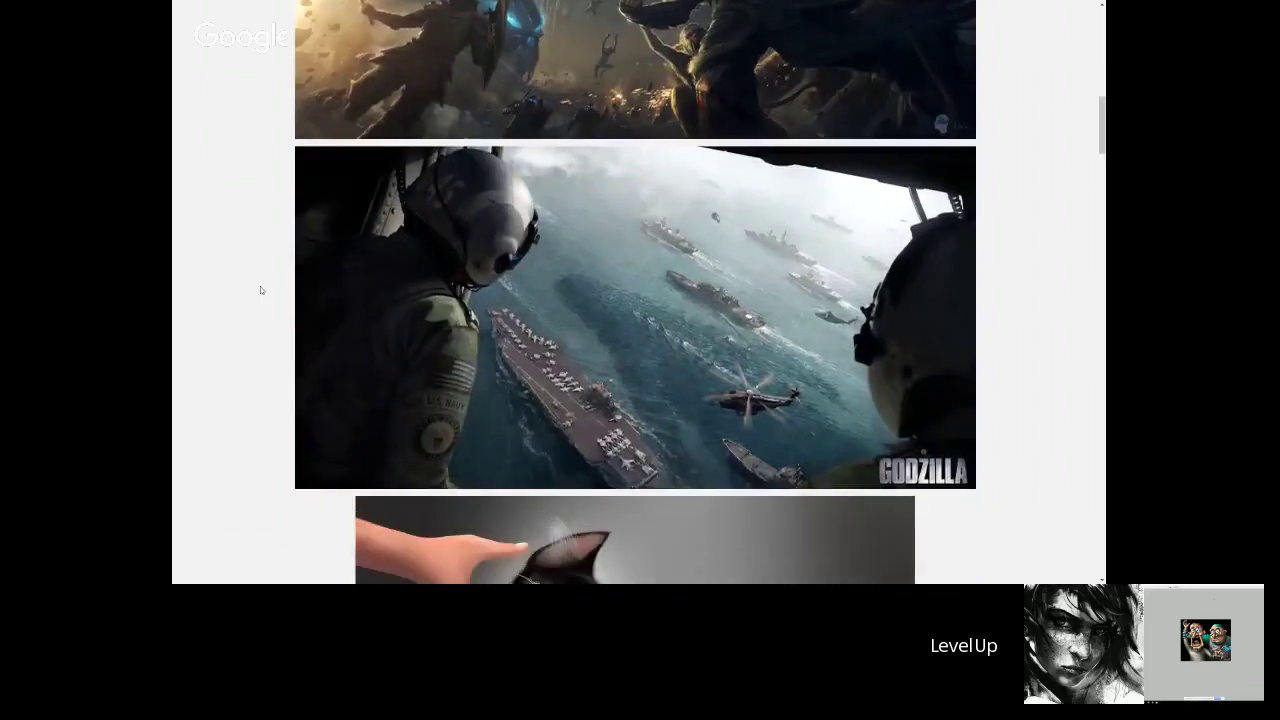
pyautogui.scroll(10, 259, 285)
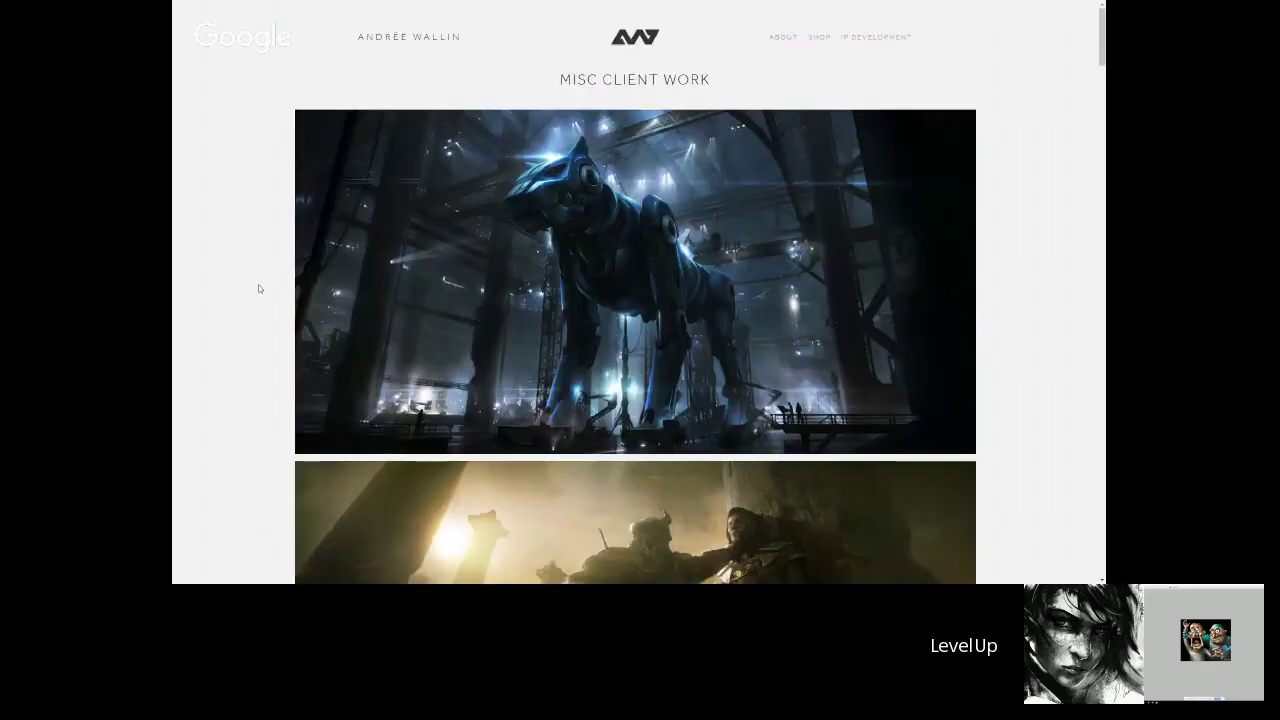
pyautogui.hotkey('alt', 'Left')
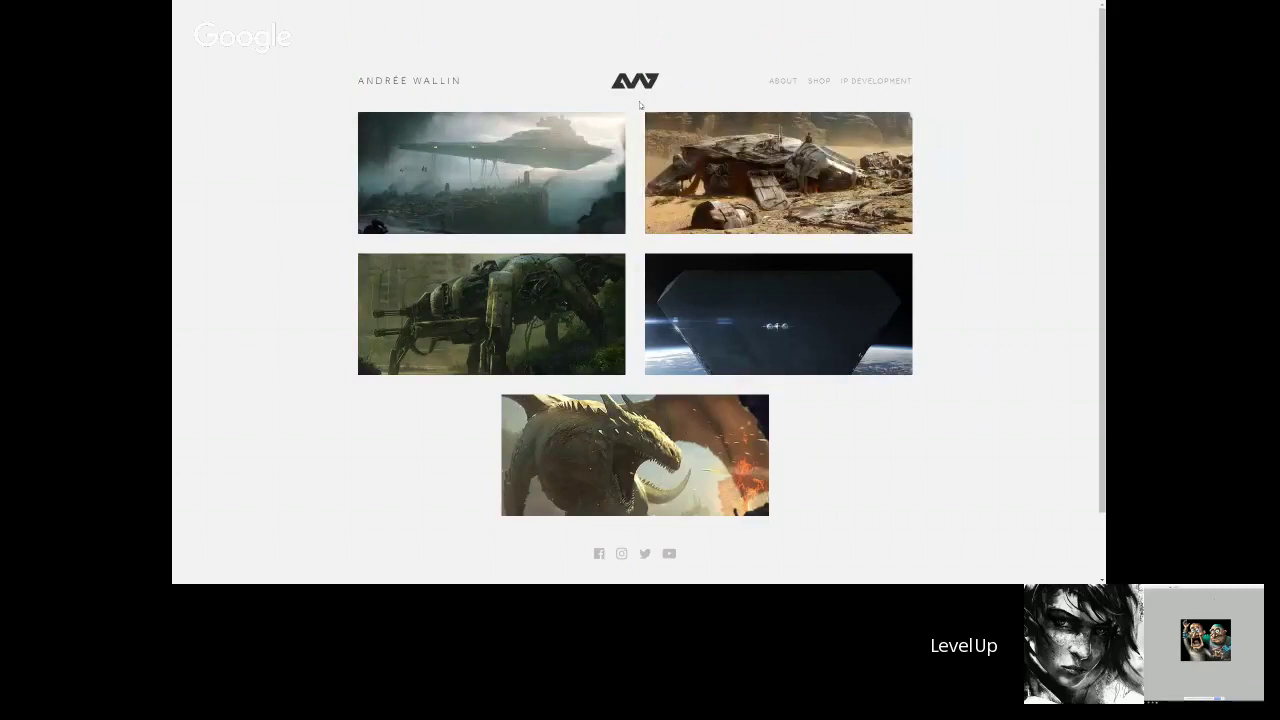
# Open the Personal Art gallery and view its paintings enlarged, from the ship above the clouds to the futuristic city highway
pyautogui.click(755, 427)
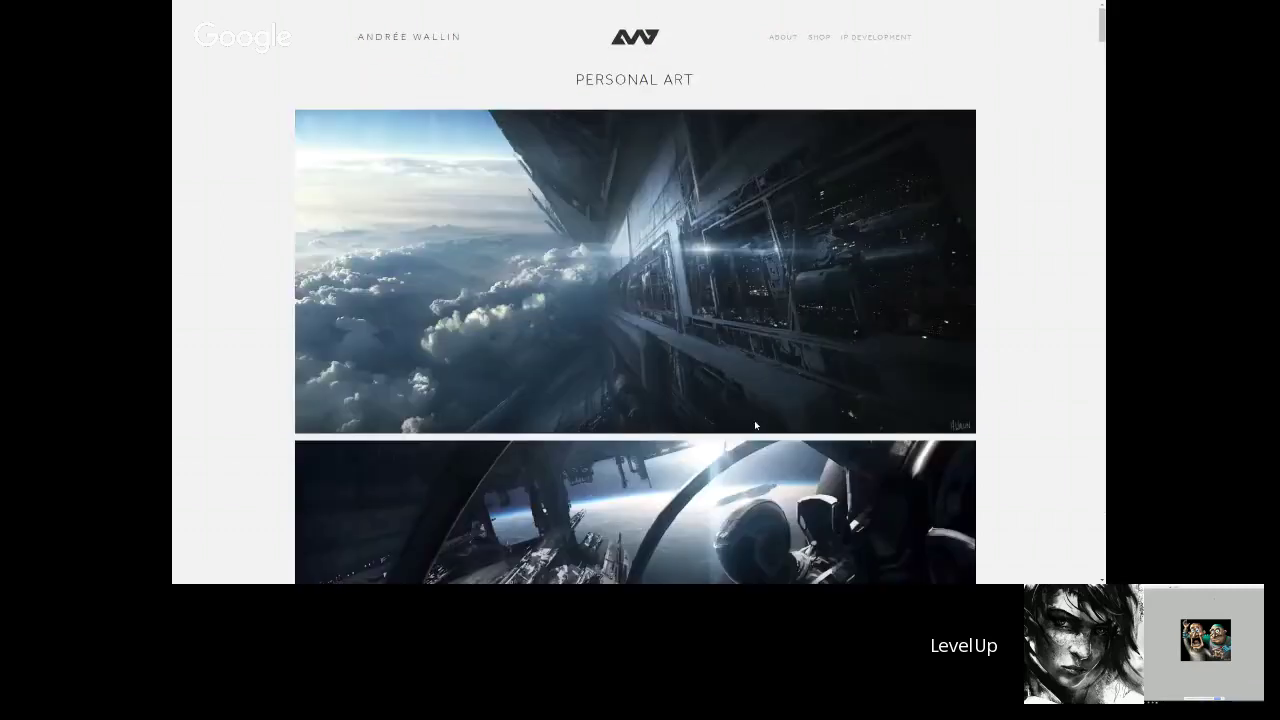
pyautogui.click(741, 388)
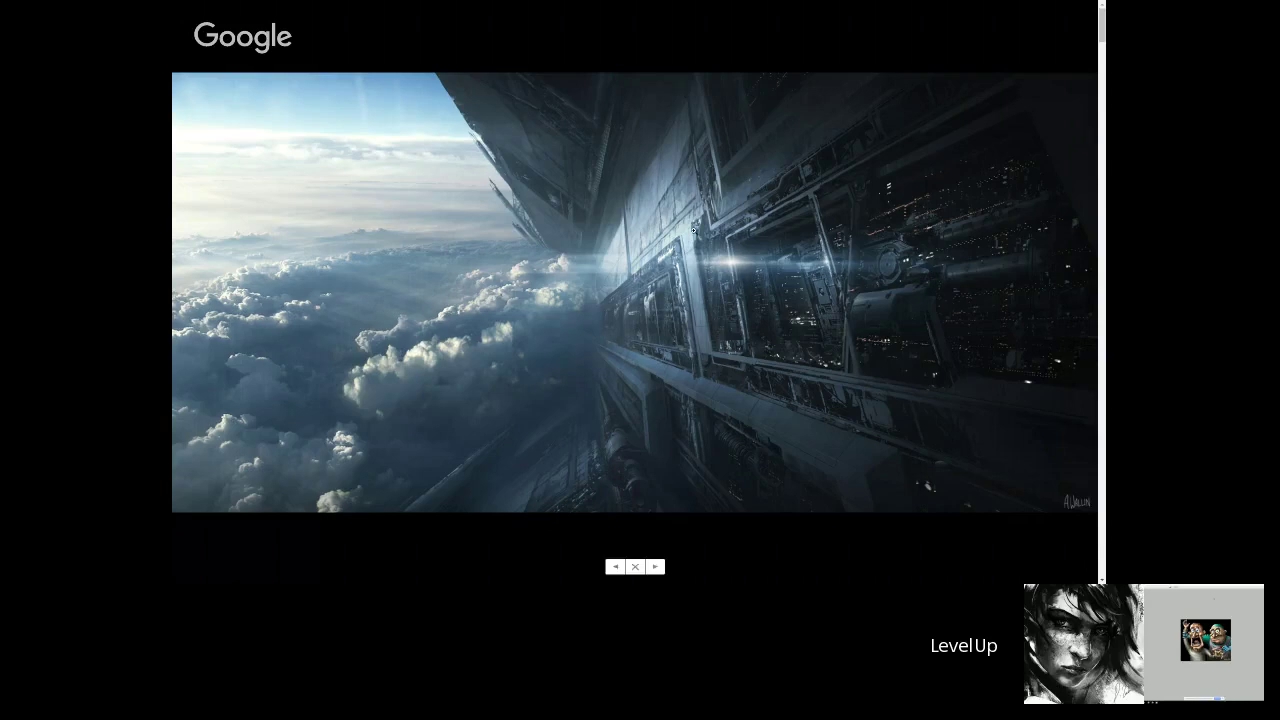
pyautogui.click(659, 570)
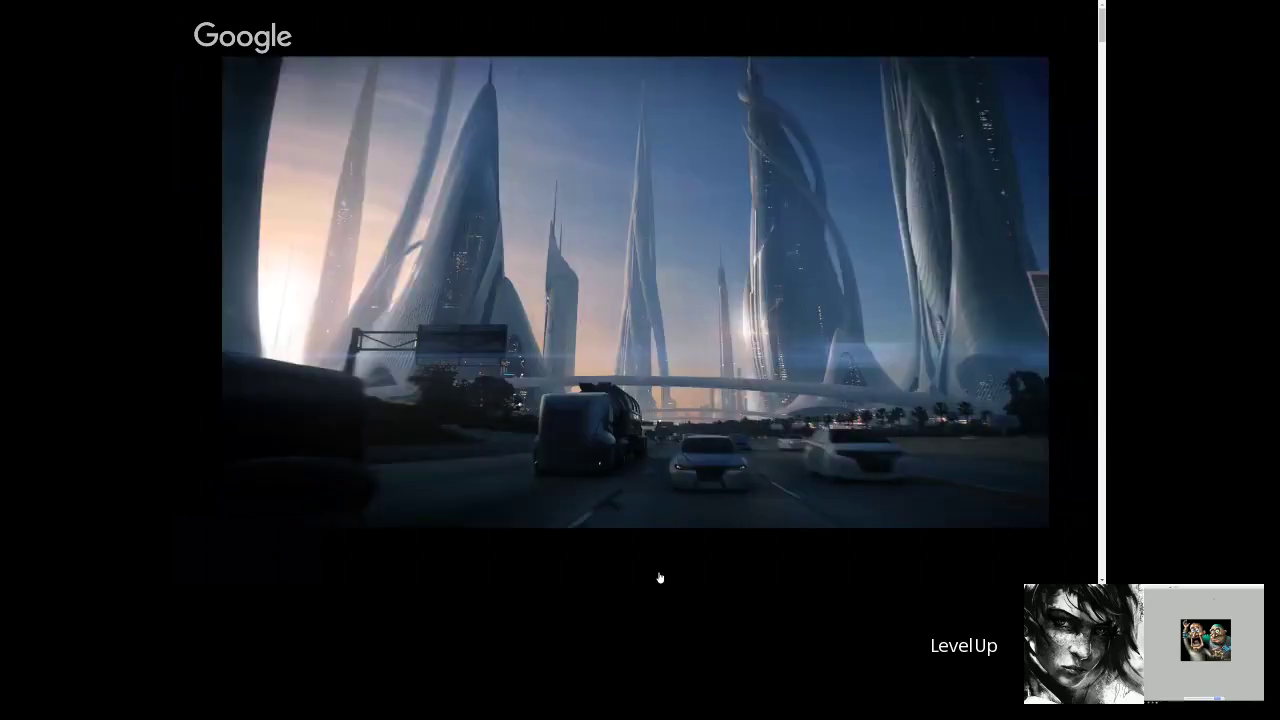
pyautogui.moveTo(660, 578)
pyautogui.moveTo(646, 209)
pyautogui.moveTo(322, 407)
# View the Personal Art paintings that follow the futuristic city highway, as far as the sunlit lake houses, and return to the gallery page
pyautogui.hotkey('alt', 'Tab')
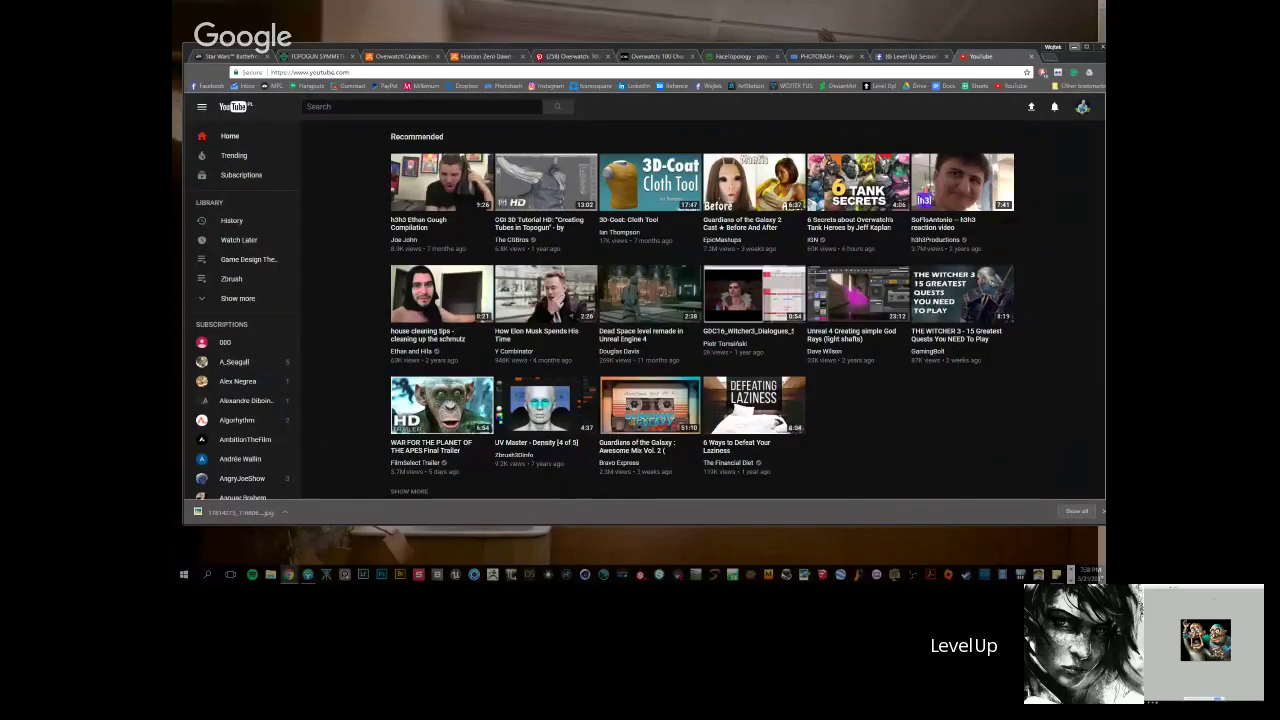
pyautogui.hotkey('alt', 'Tab')
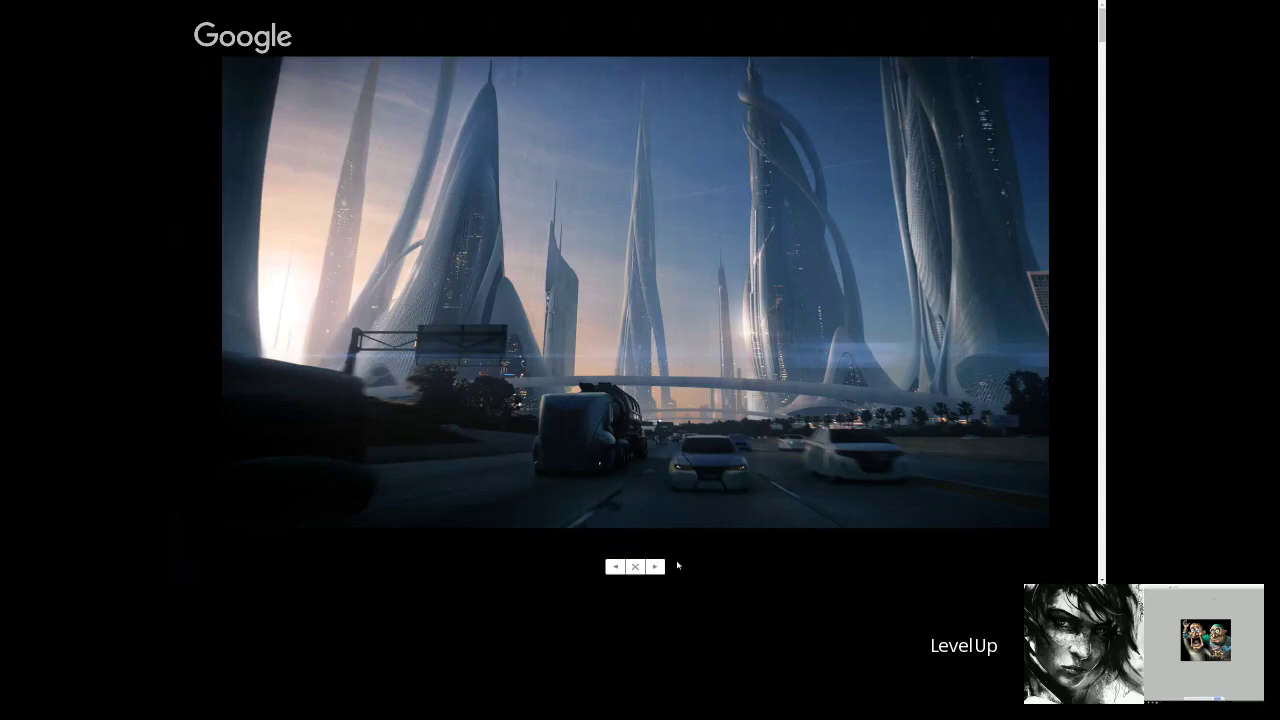
pyautogui.click(657, 567)
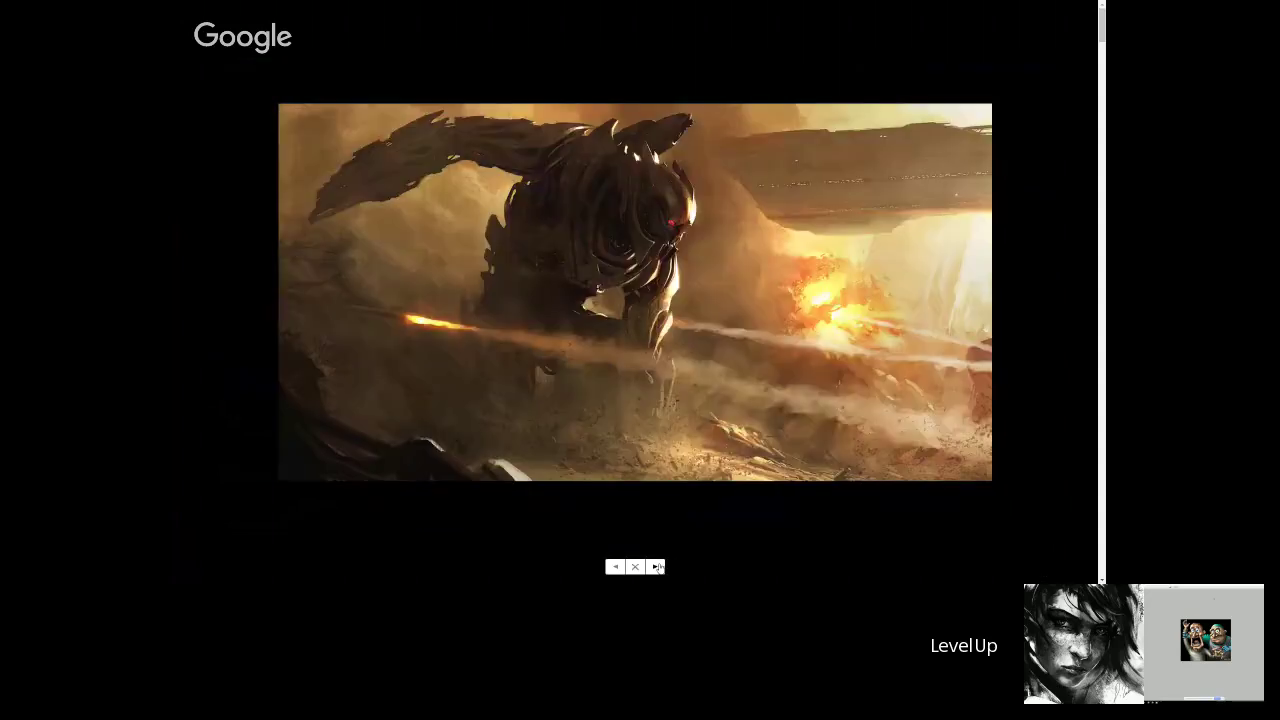
pyautogui.click(657, 567)
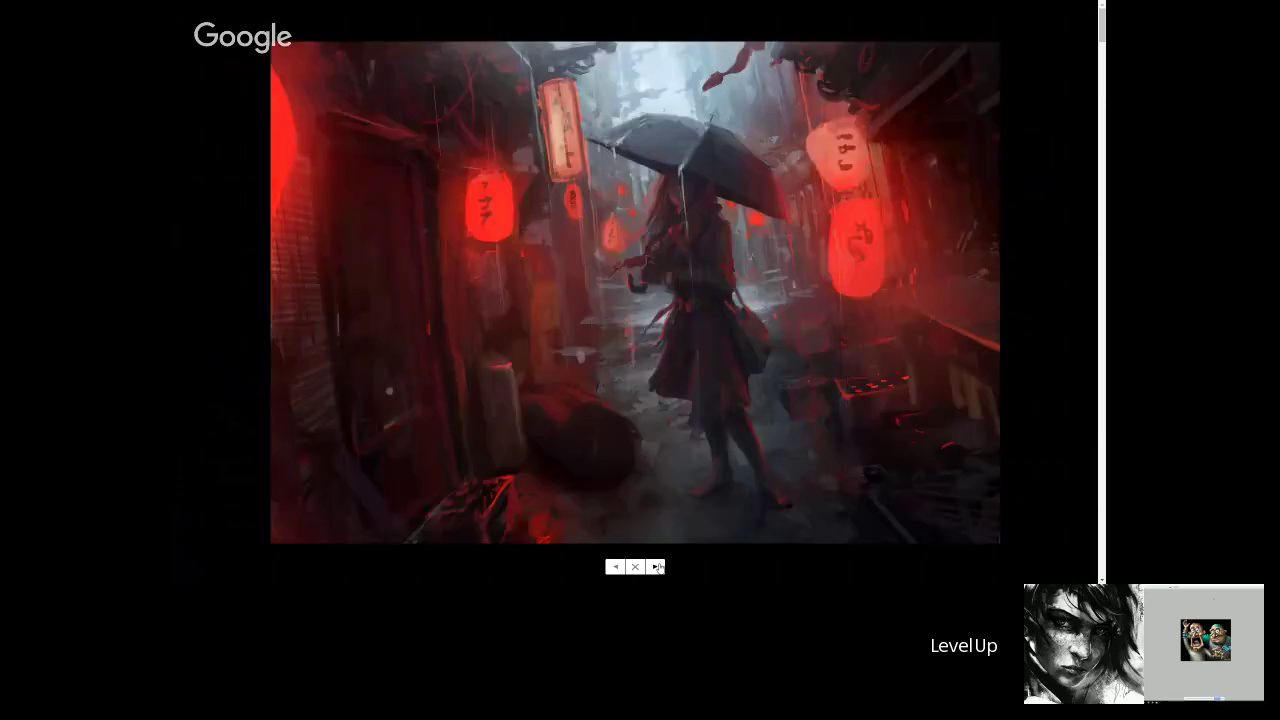
pyautogui.click(657, 567)
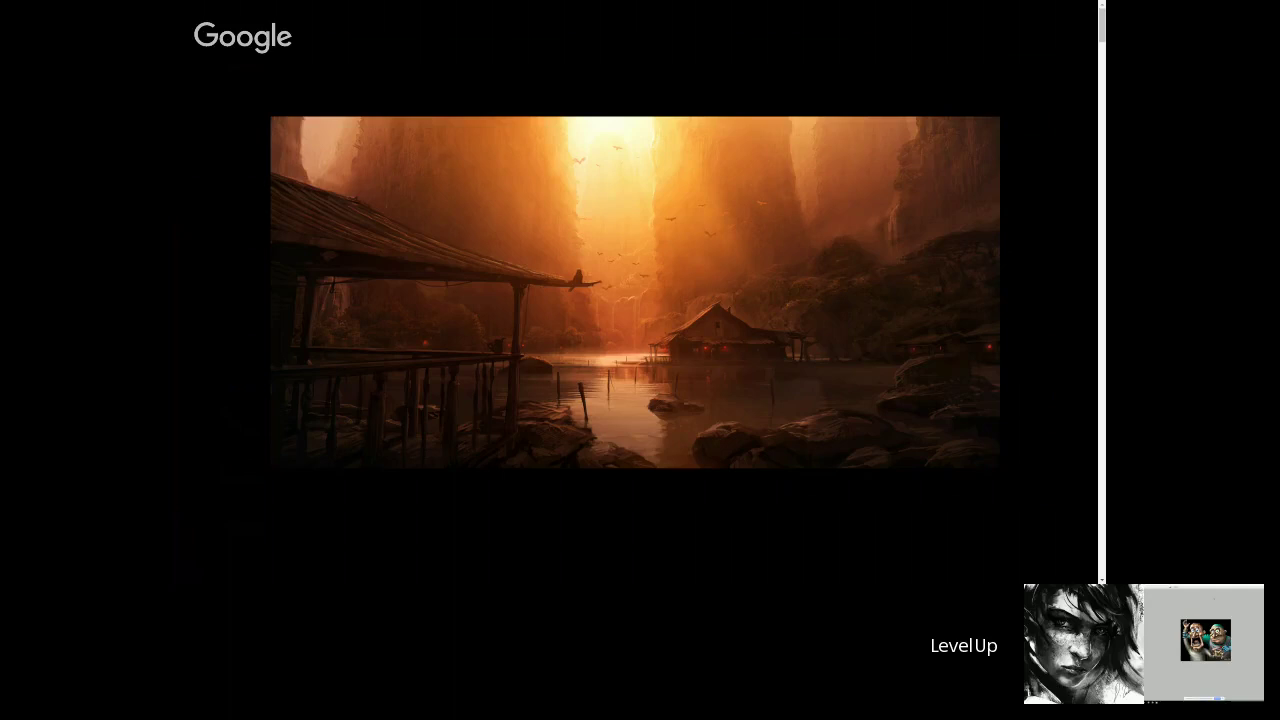
pyautogui.click(558, 352)
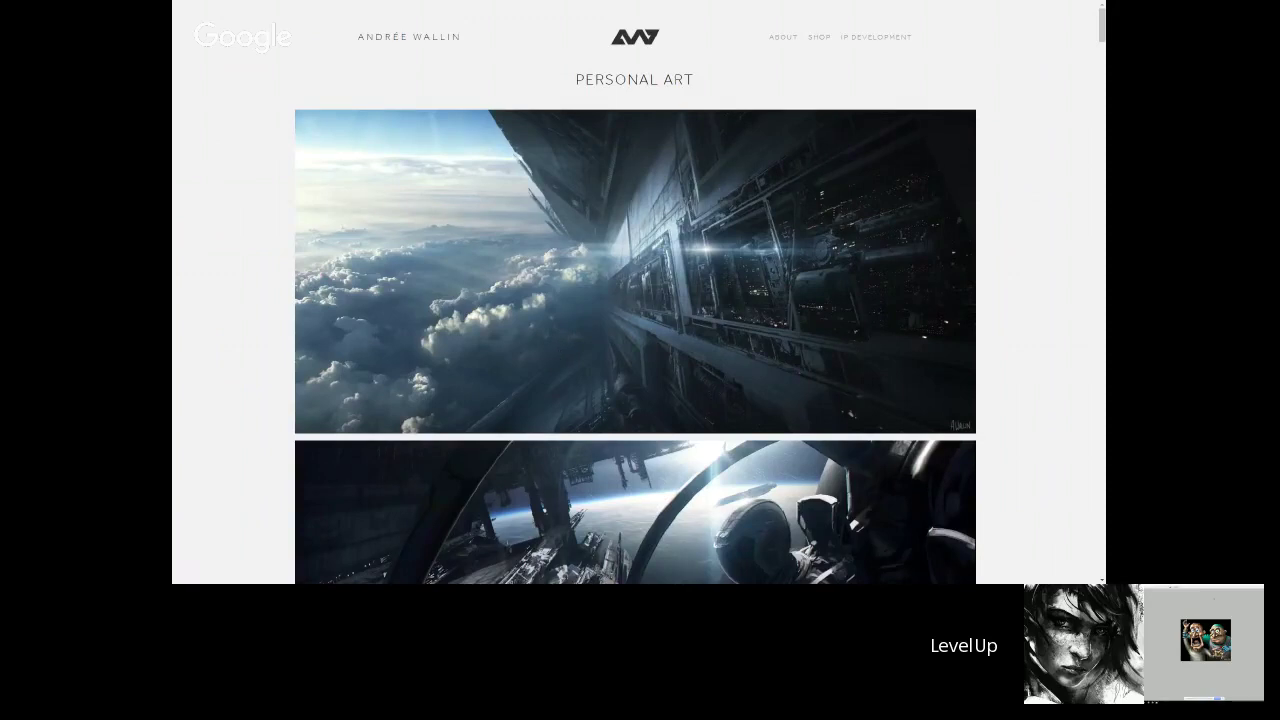
# Bring the browser window with the State Zero short film on YouTube onto this screen, in front of the Personal Art gallery
pyautogui.hotkey('alt', 'Tab')
pyautogui.hotkey('alt', 'Tab')
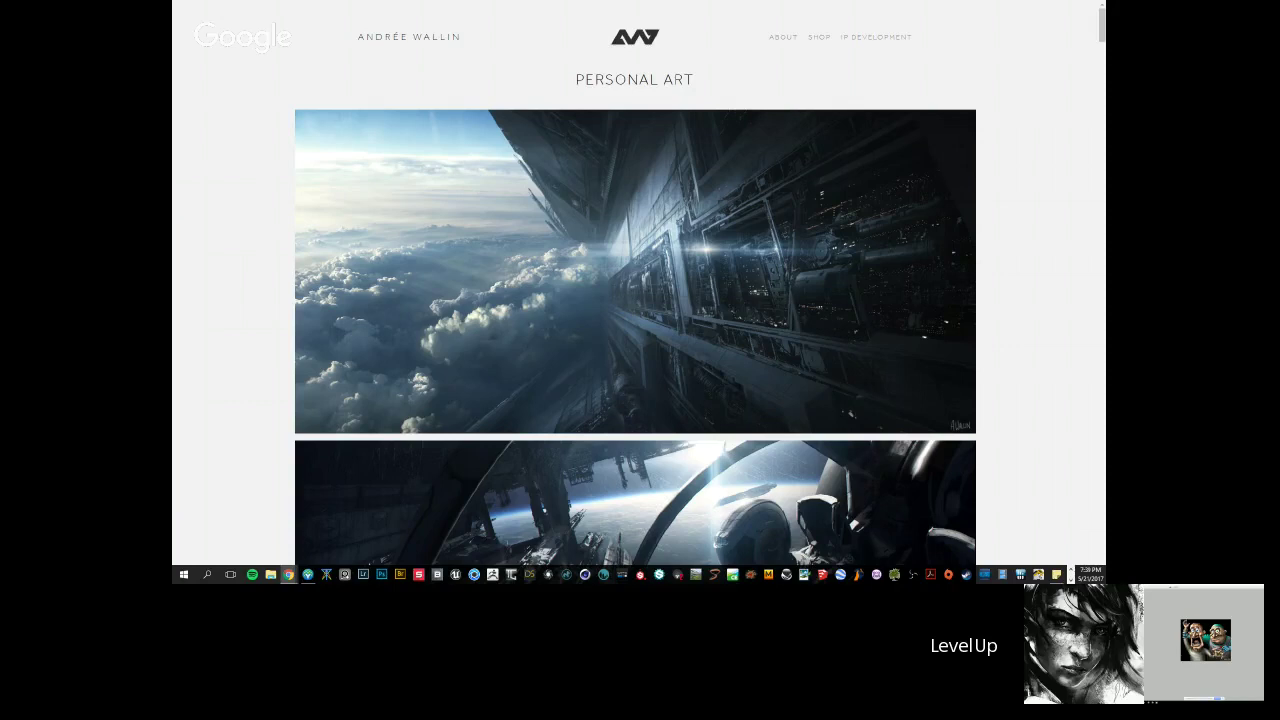
pyautogui.moveTo(173, 272); pyautogui.dragTo(944, 133)
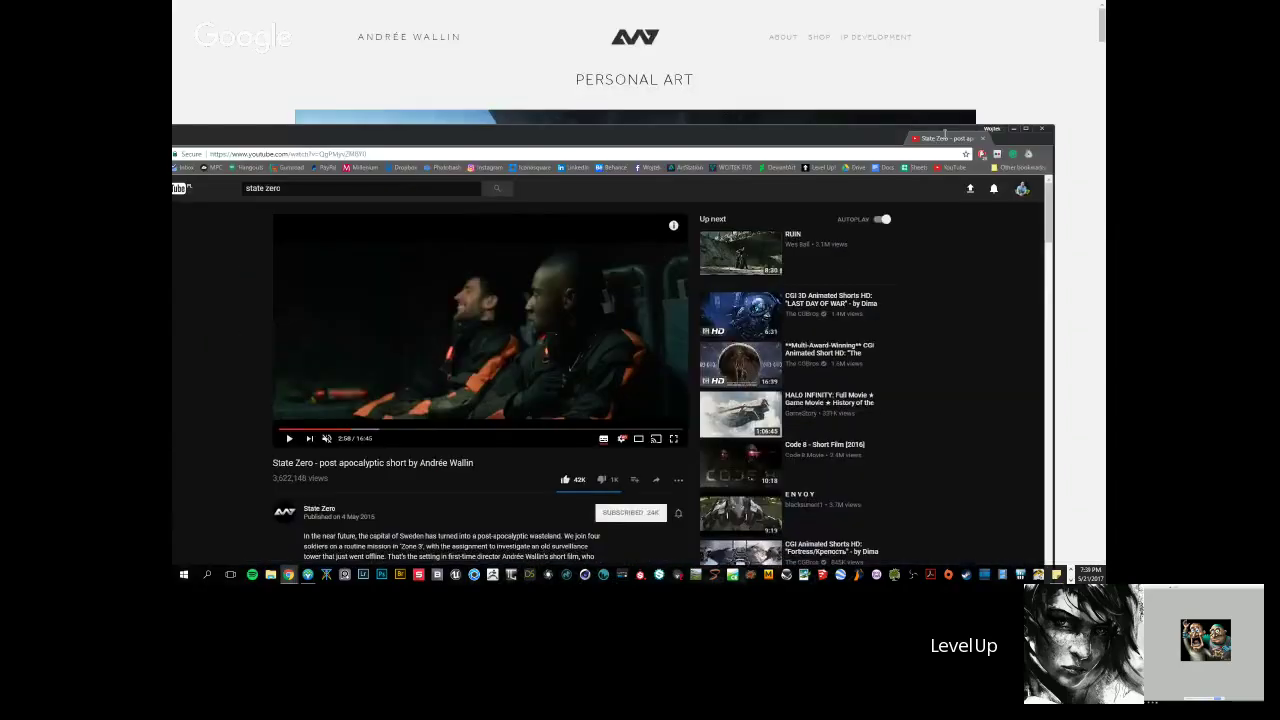
# View the State Zero short in a maximized window and in full screen, jump to 3:36, and leave full screen
pyautogui.doubleClick(944, 133)
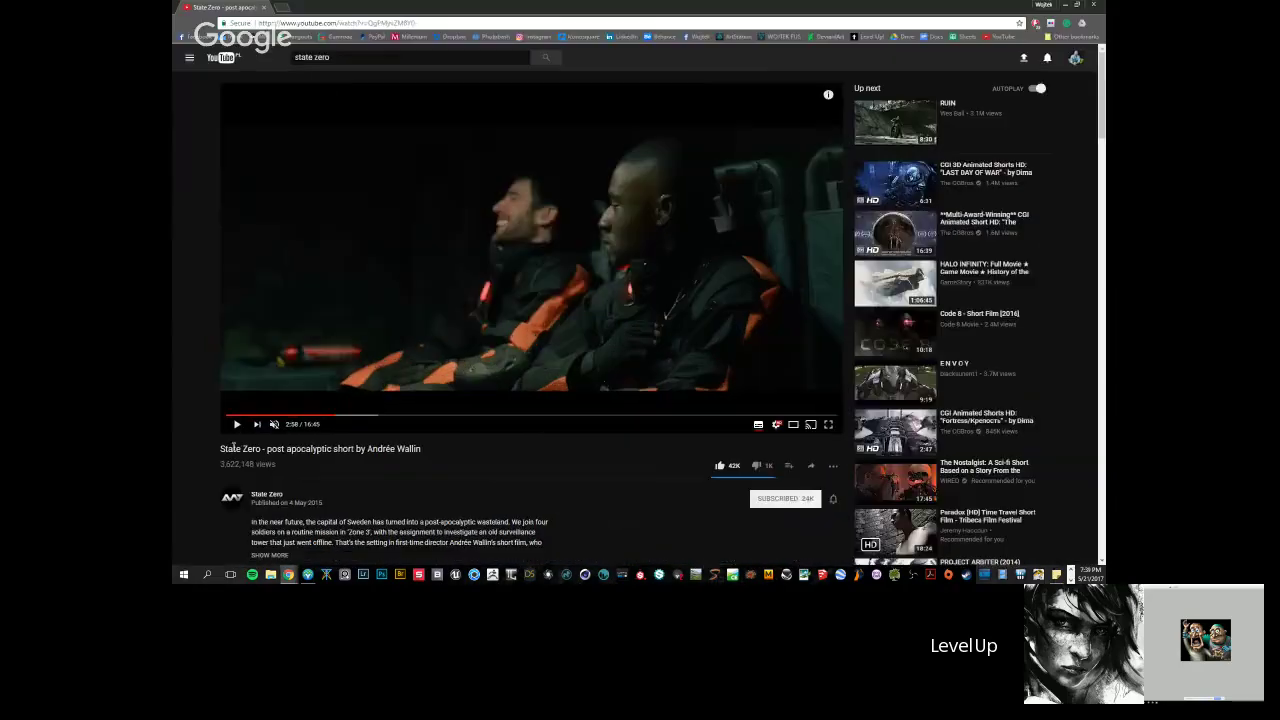
pyautogui.moveTo(234, 449); pyautogui.dragTo(262, 449)
pyautogui.click(828, 426)
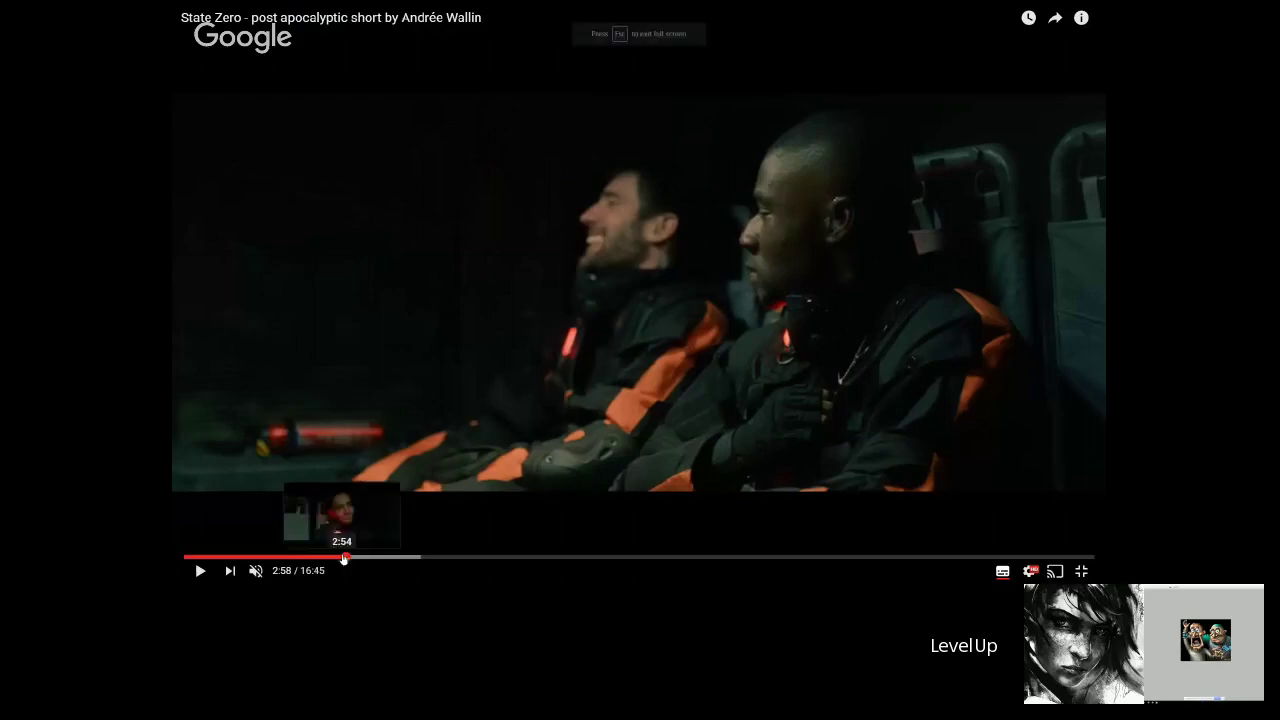
pyautogui.moveTo(352, 556); pyautogui.dragTo(381, 546)
pyautogui.moveTo(381, 546); pyautogui.dragTo(380, 547)
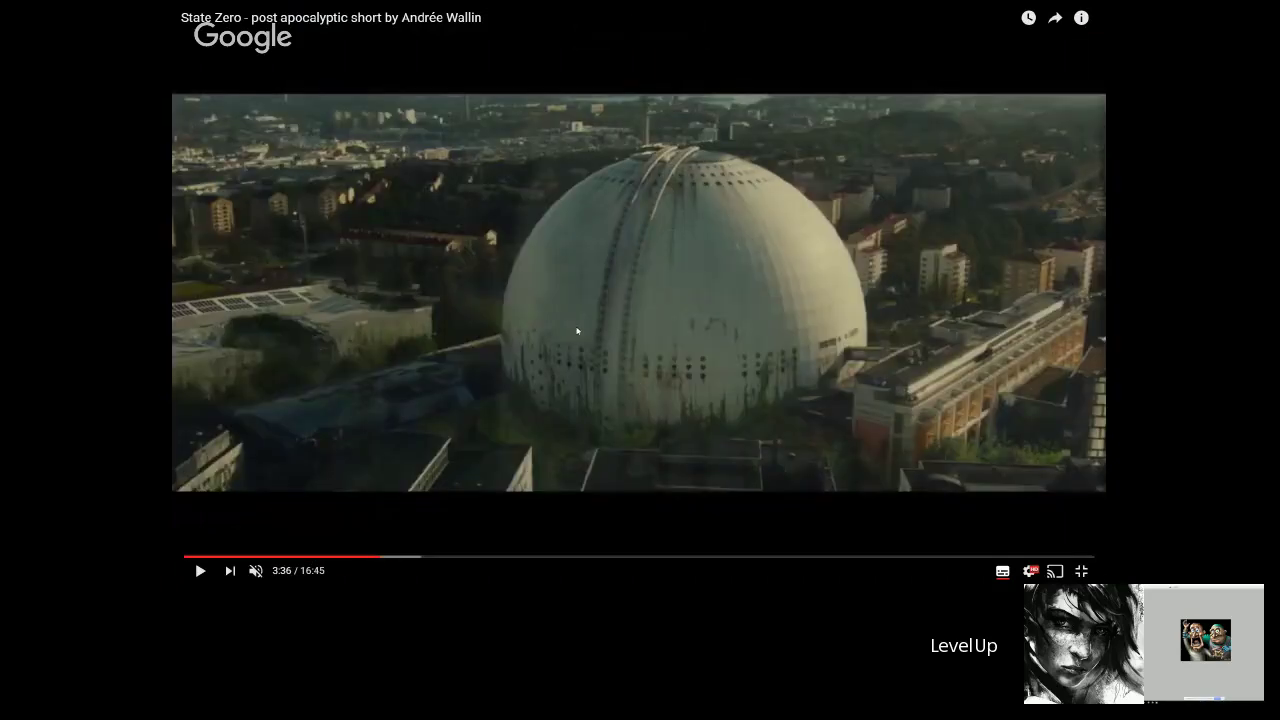
pyautogui.click(1096, 572)
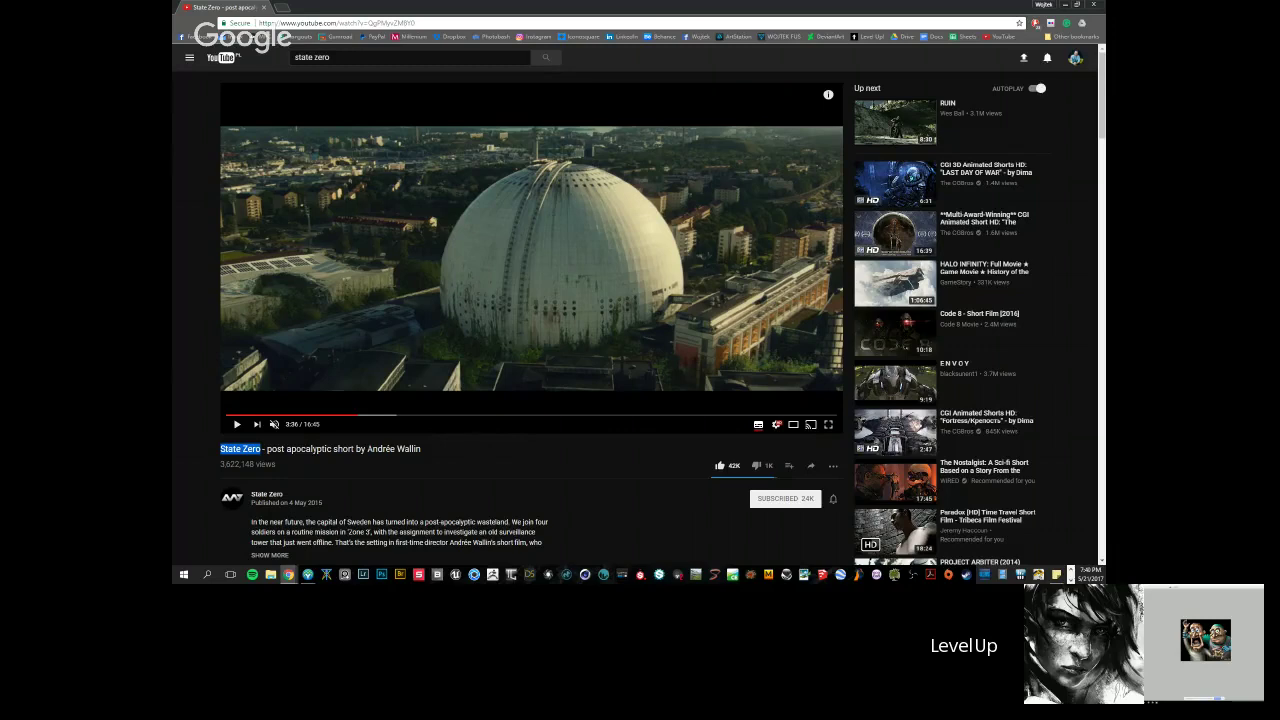
# Move the YouTube window aside and go from the Personal Art page to the portfolio site's home page
pyautogui.hotkey('alt', 'Tab')
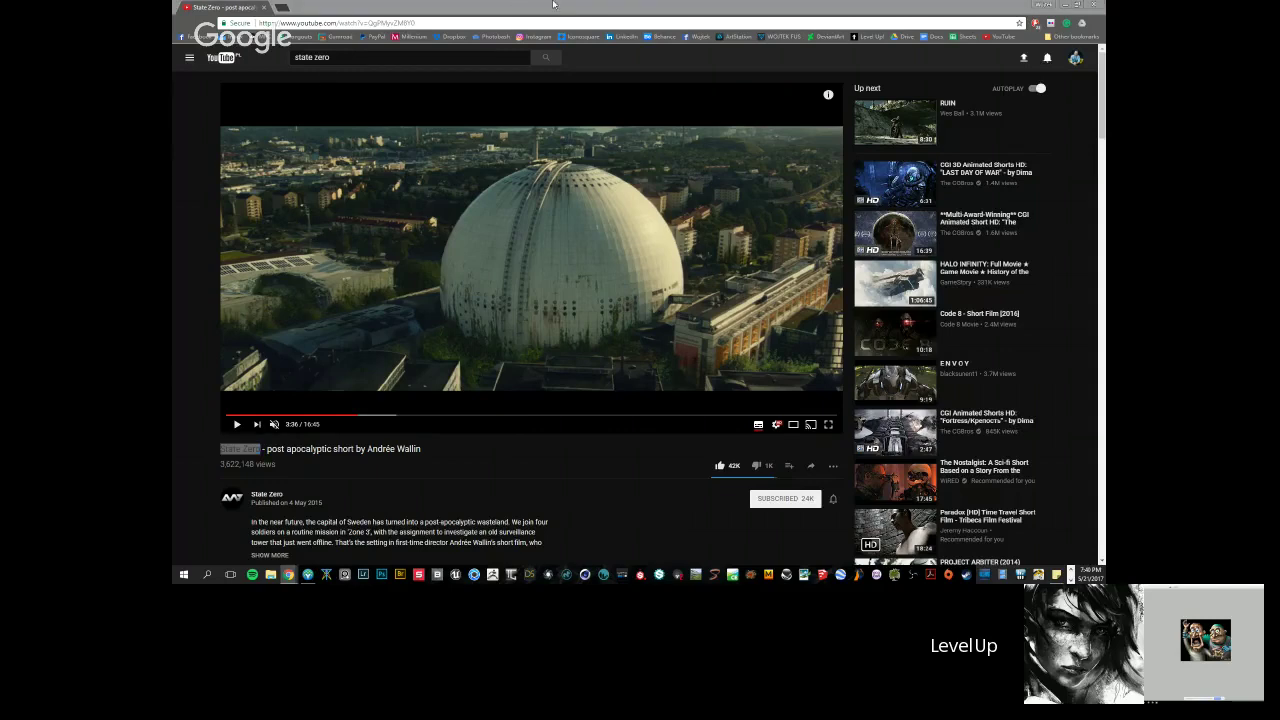
pyautogui.doubleClick(418, 9)
pyautogui.moveTo(410, 18); pyautogui.dragTo(172, 158)
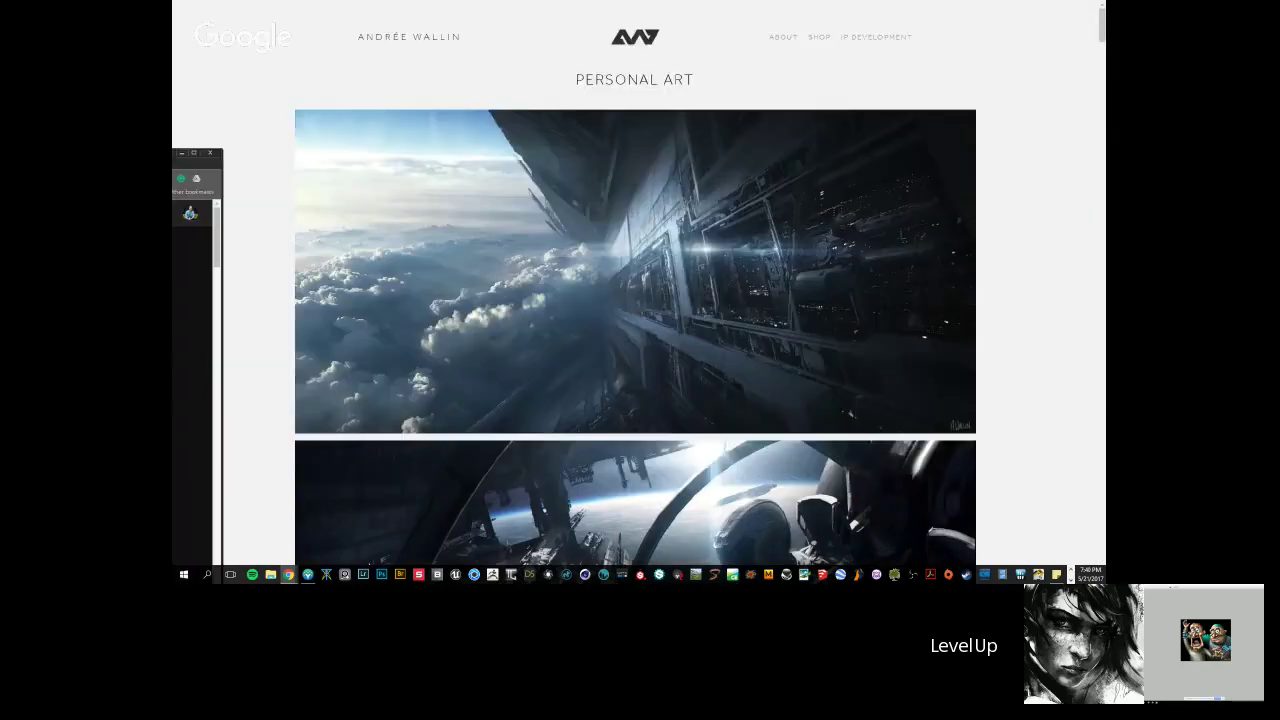
pyautogui.click(700, 48)
pyautogui.click(372, 38)
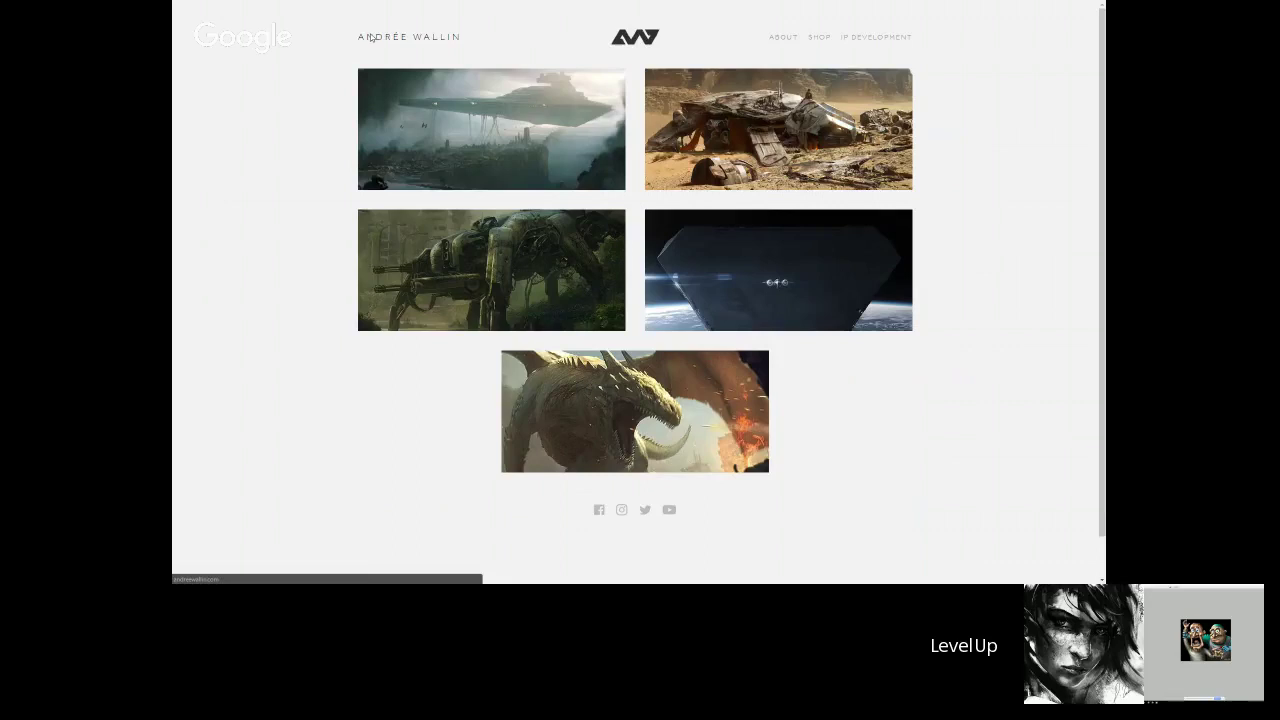
# View the State Zero banner enlarged, close it, and look through the video and project thumbnails on the IP Development page
pyautogui.click(745, 153)
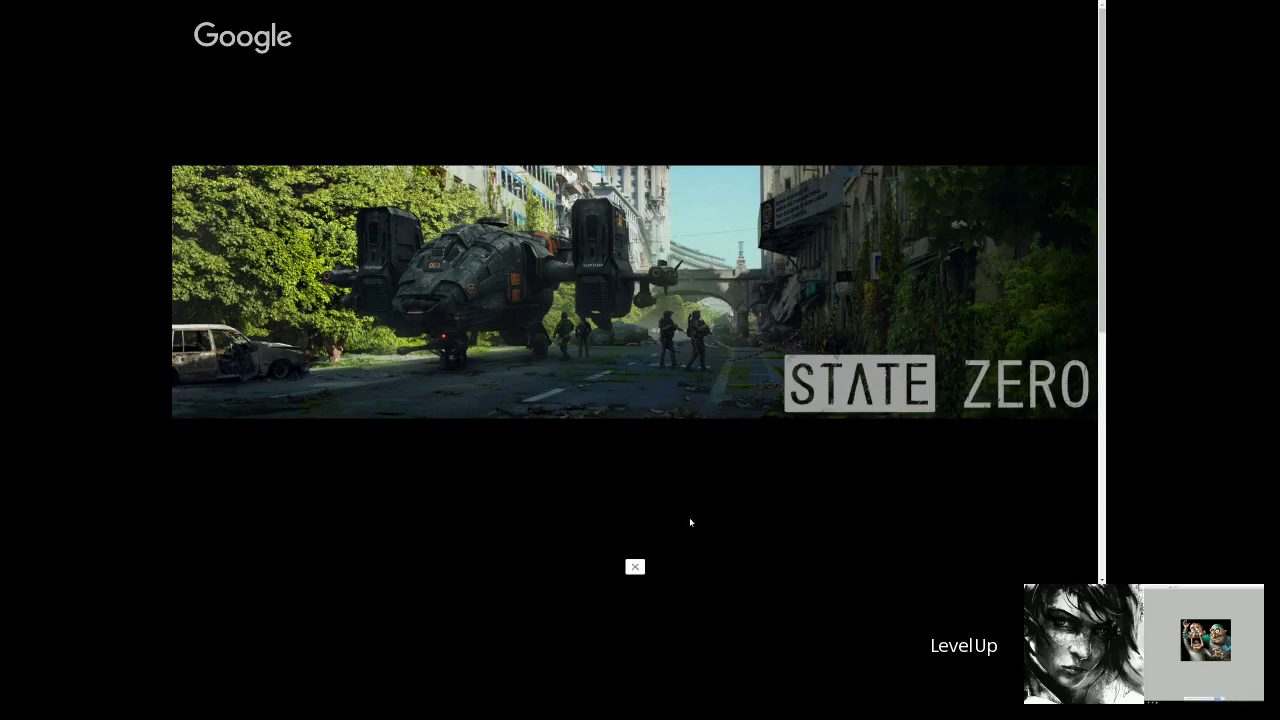
pyautogui.click(631, 570)
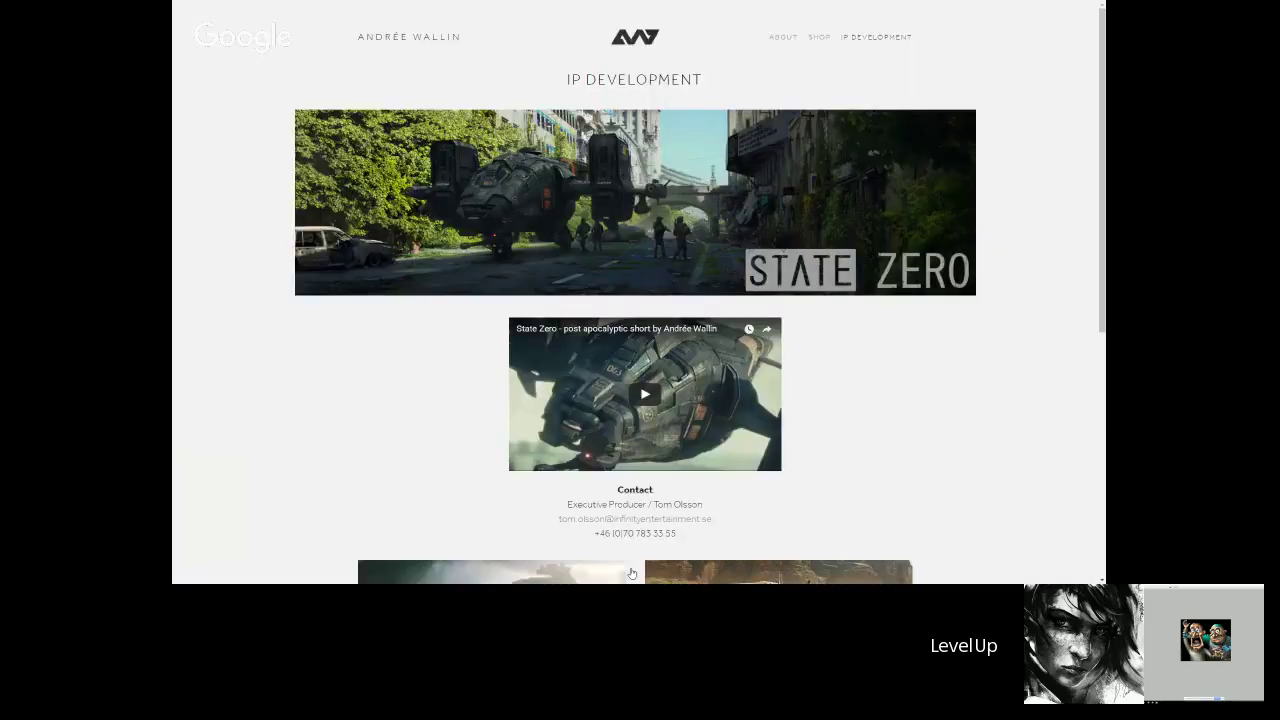
pyautogui.scroll(-2, 396, 427)
pyautogui.scroll(1, 396, 427)
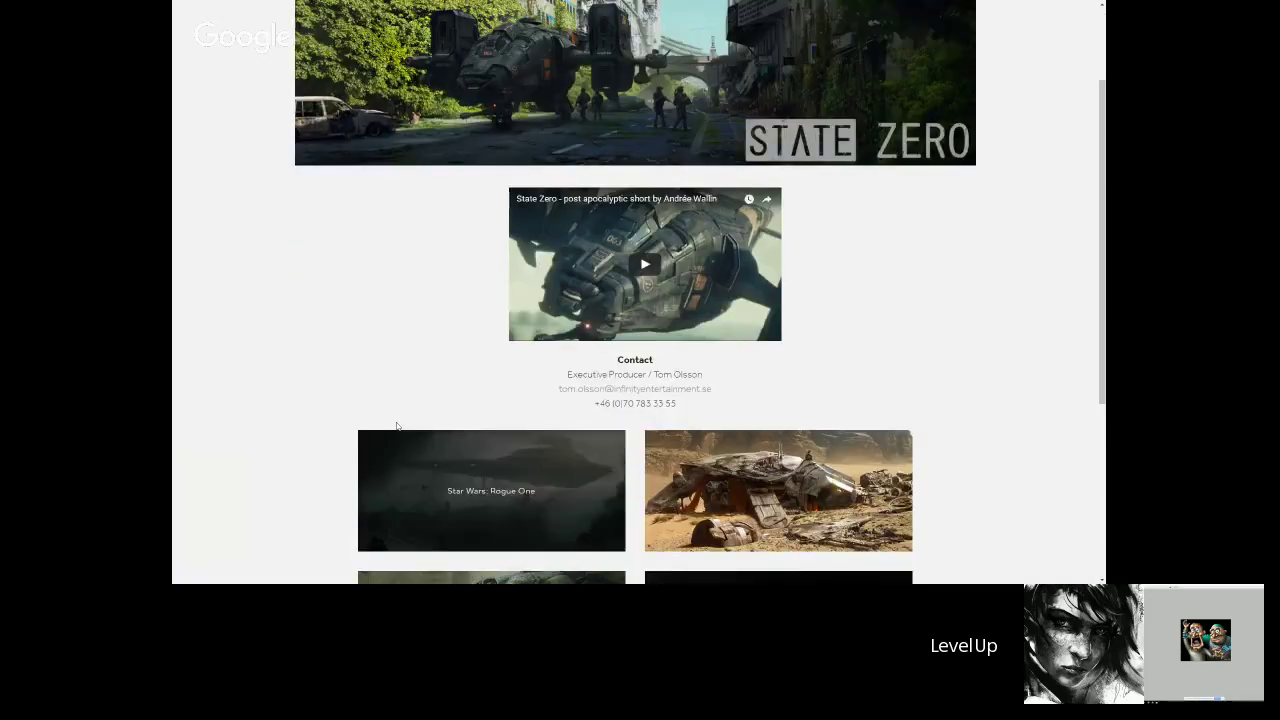
pyautogui.scroll(2, 396, 426)
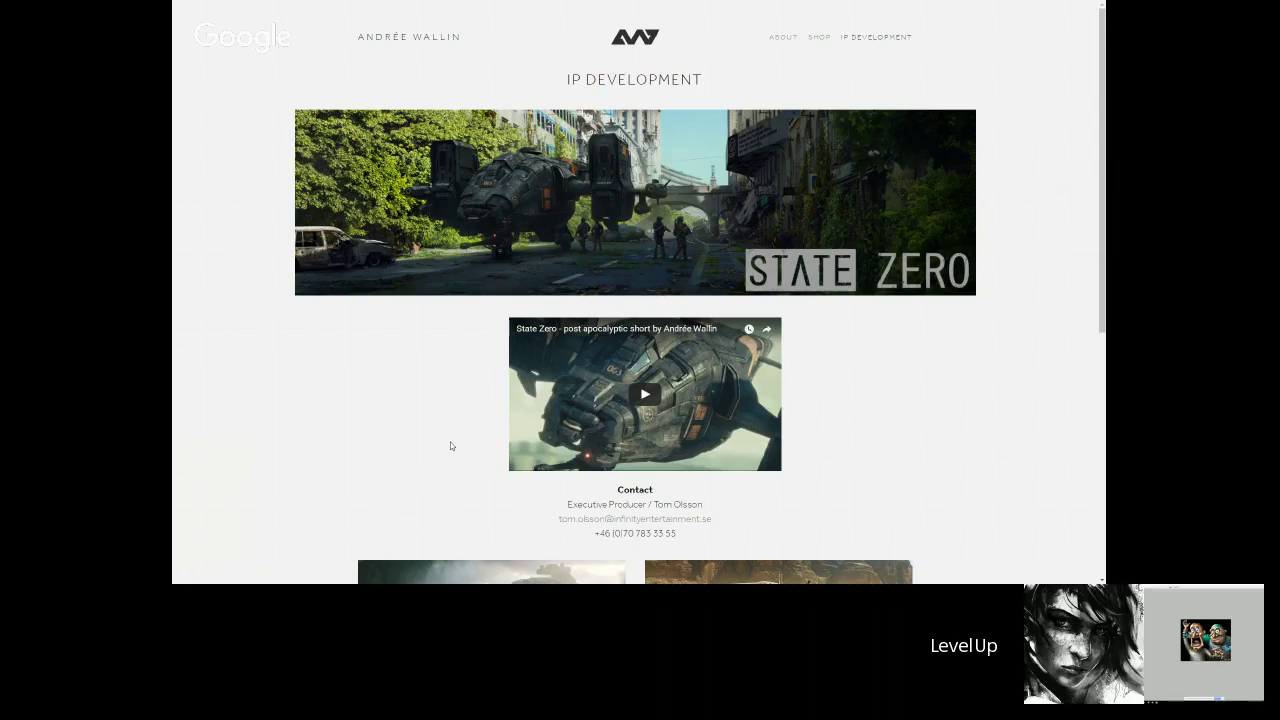
pyautogui.scroll(-1, 449, 445)
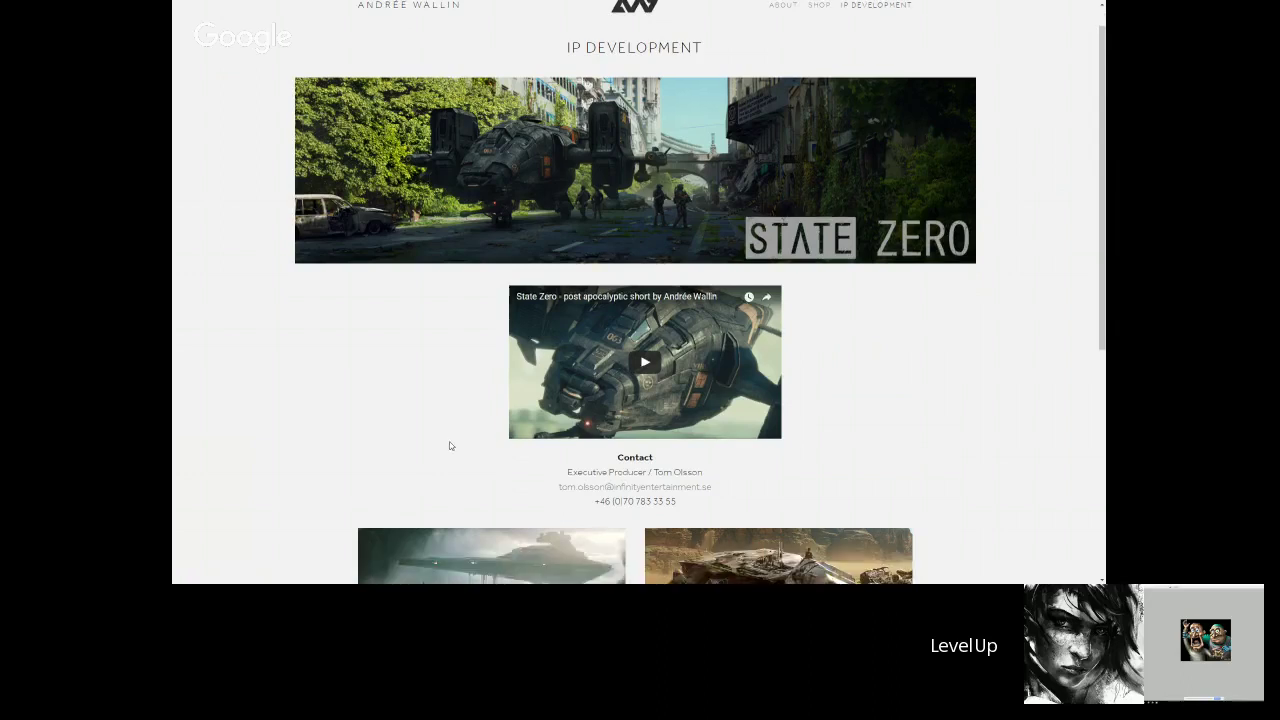
pyautogui.scroll(-2, 351, 306)
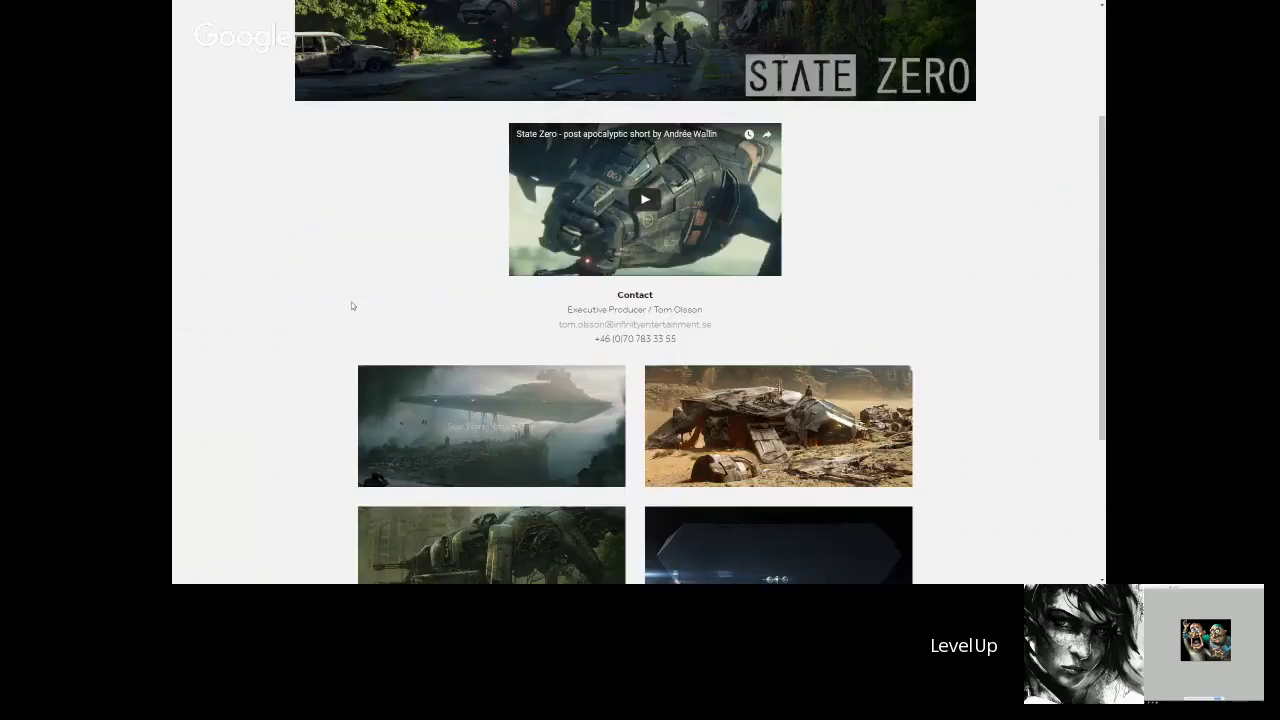
pyautogui.scroll(2, 351, 306)
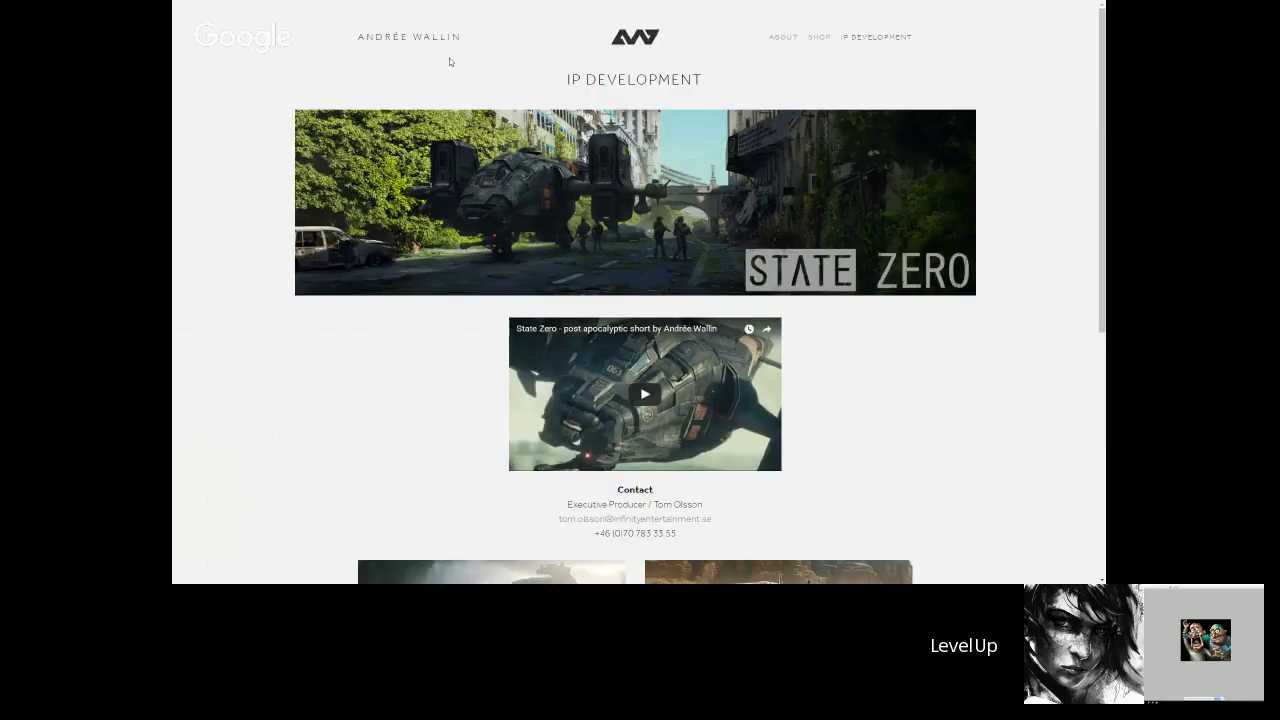
pyautogui.press('F11')
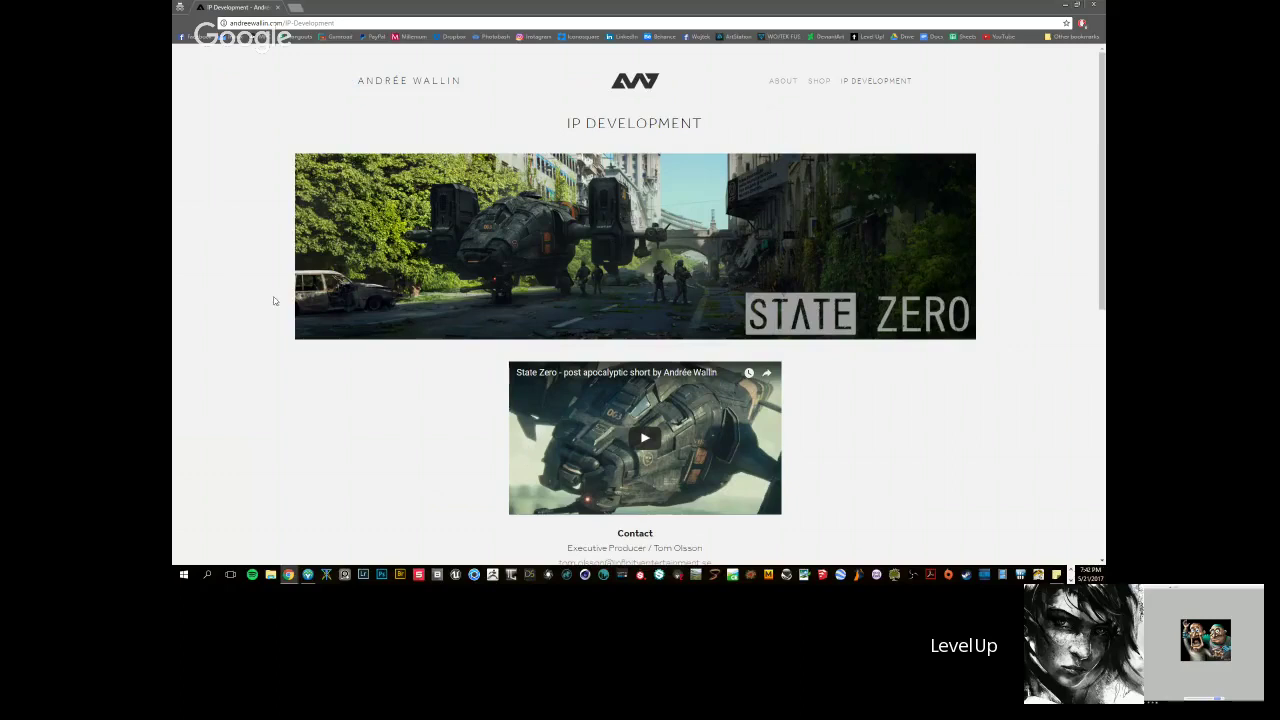
pyautogui.press('F11')
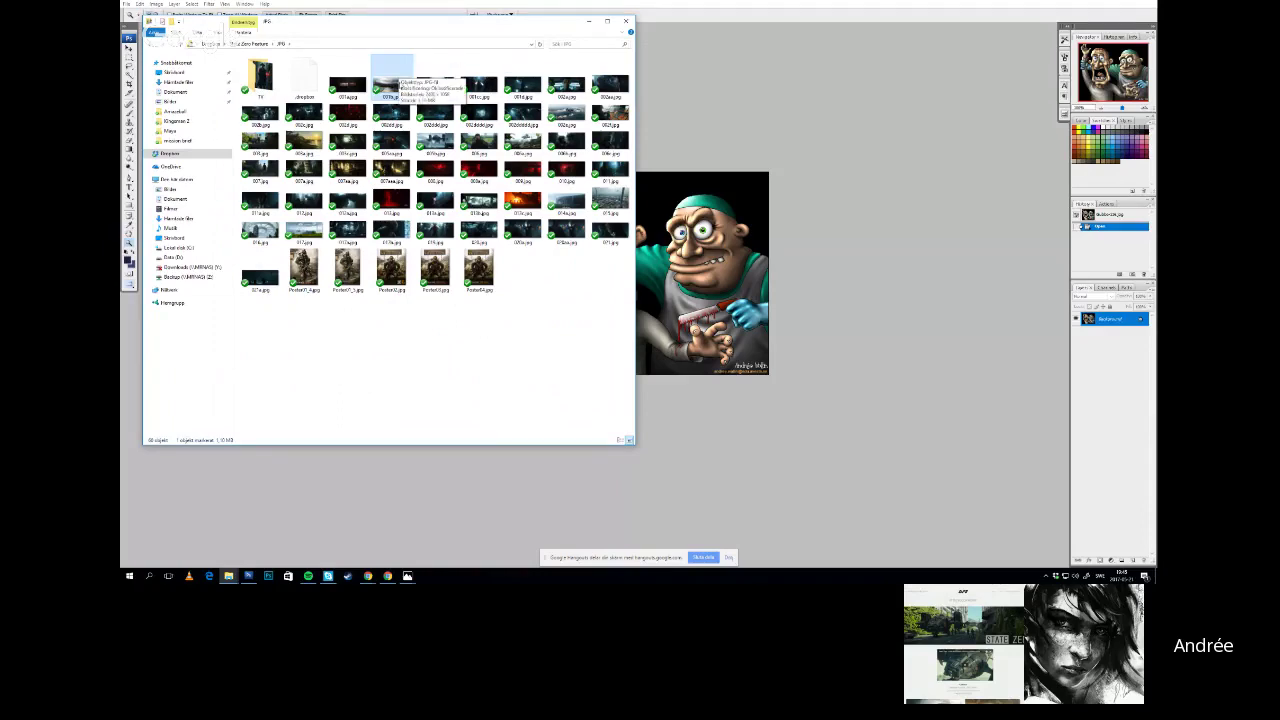
# View the image of the giant domed structure on the water in a maximized photo viewer, and close it
pyautogui.doubleClick(386, 88)
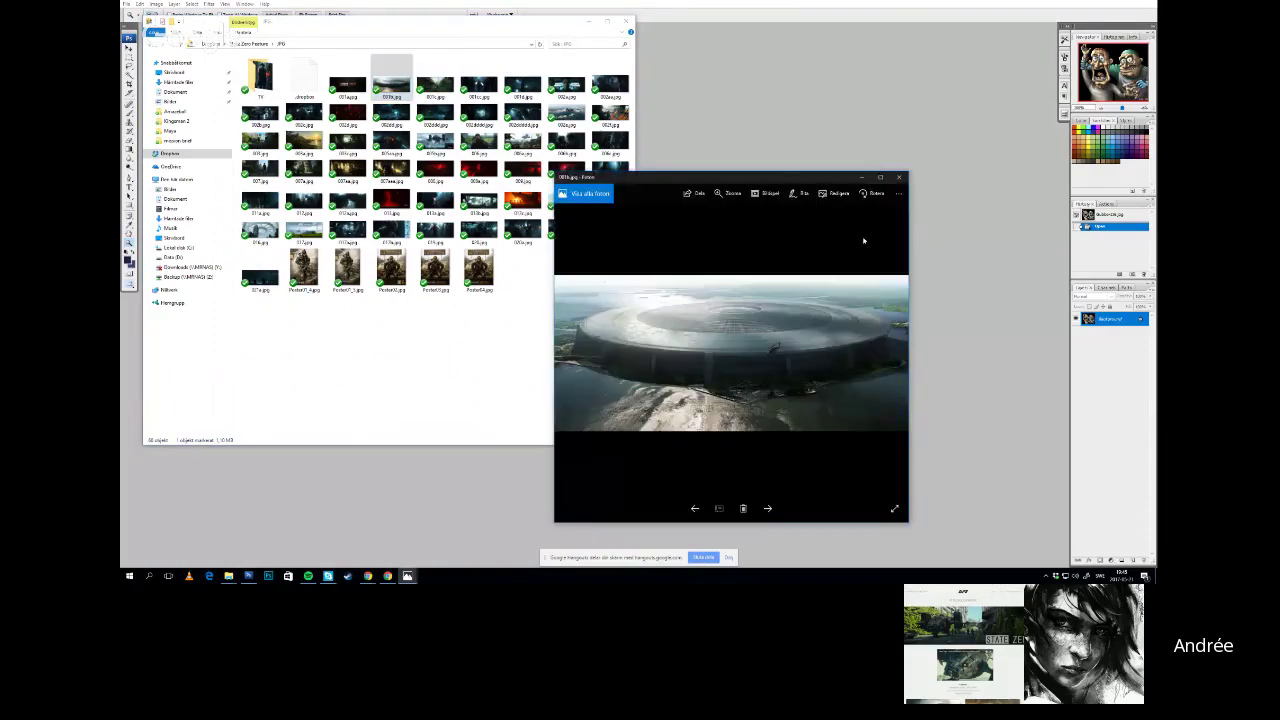
pyautogui.moveTo(797, 186); pyautogui.dragTo(729, 79)
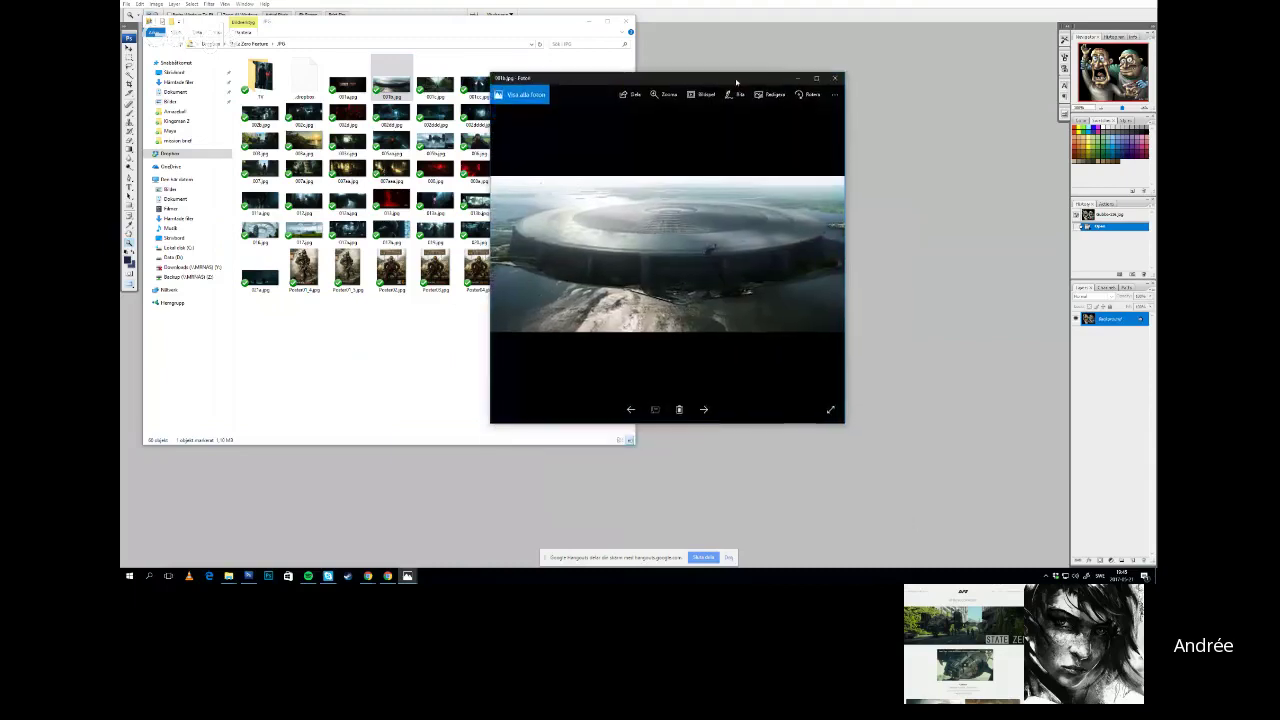
pyautogui.doubleClick(729, 79)
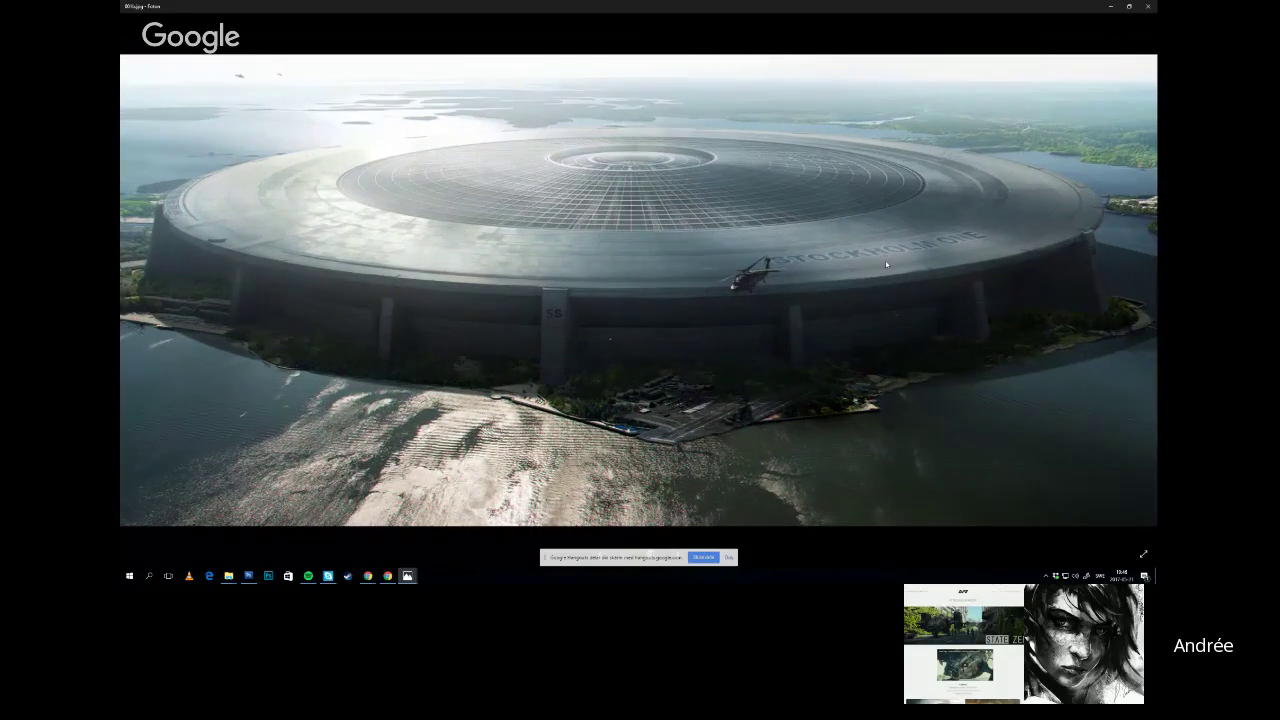
pyautogui.click(1147, 6)
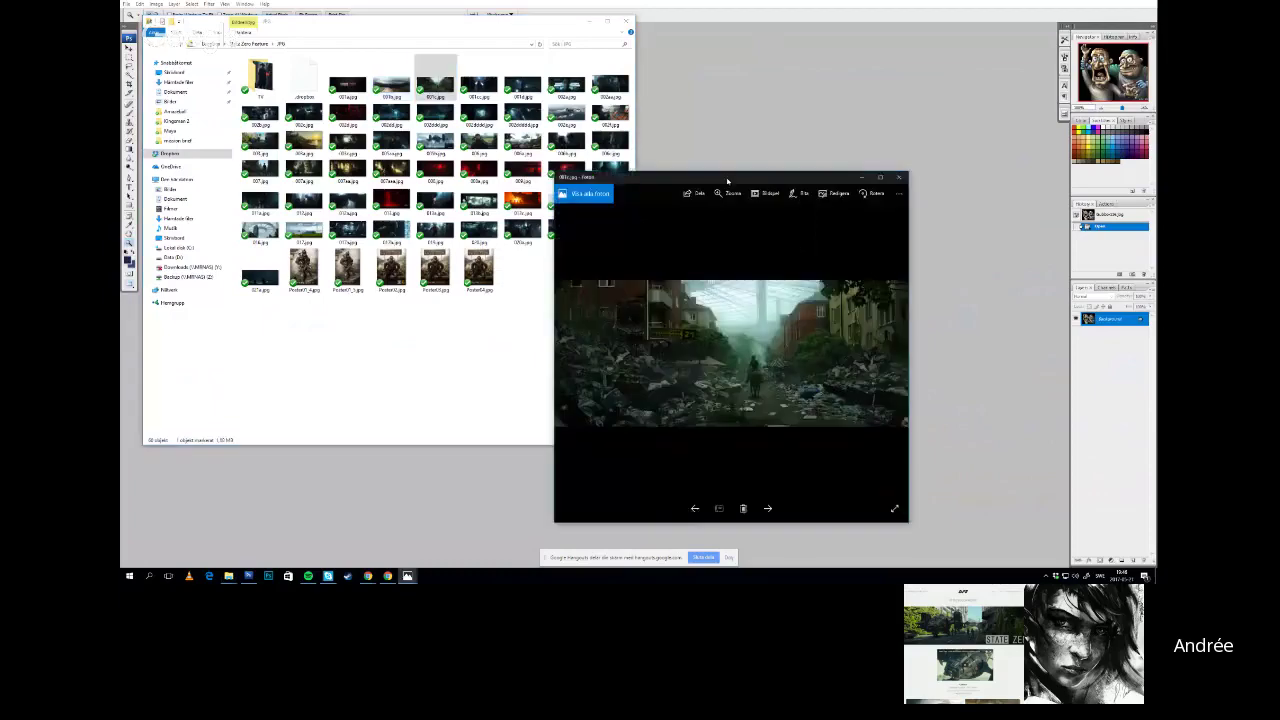
# View the image of the horse rider in the ruined street maximized, close it, and browse the neighbouring files in the JPG folder
pyautogui.moveTo(728, 180); pyautogui.dragTo(605, 3)
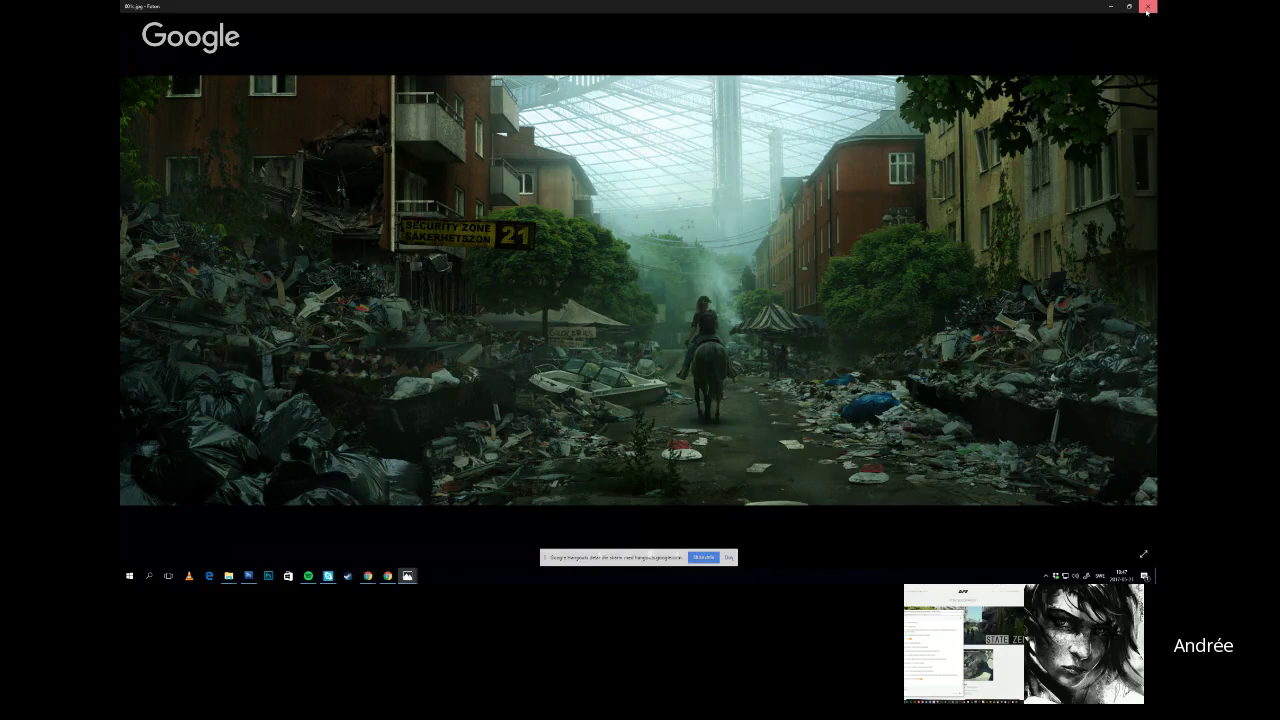
pyautogui.click(1147, 8)
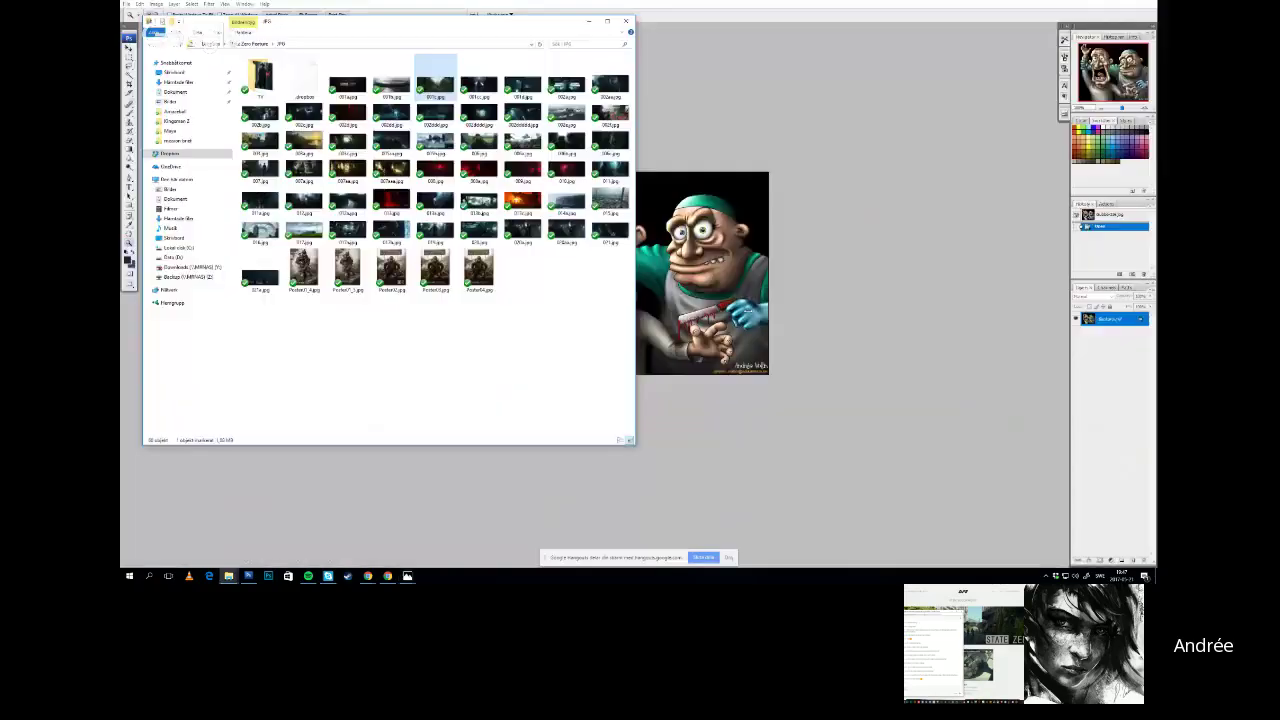
pyautogui.press('Right')
pyautogui.press('Right')
pyautogui.press('Right')
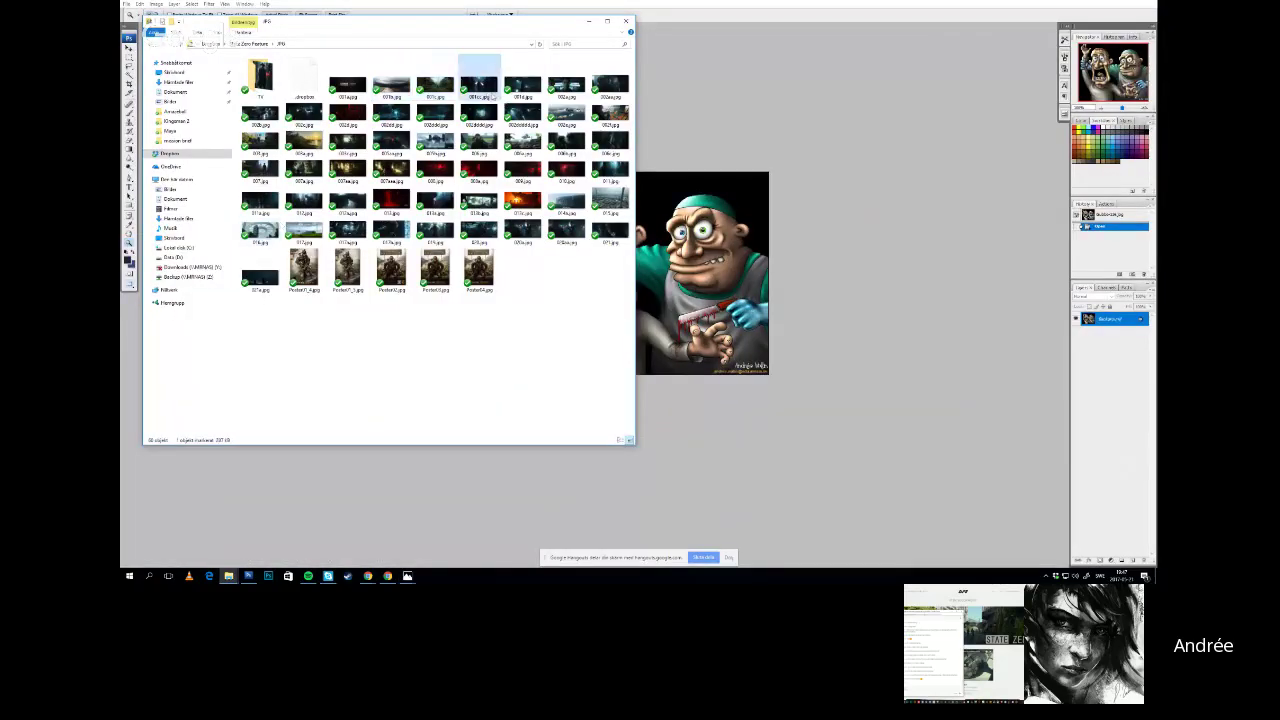
pyautogui.click(543, 335)
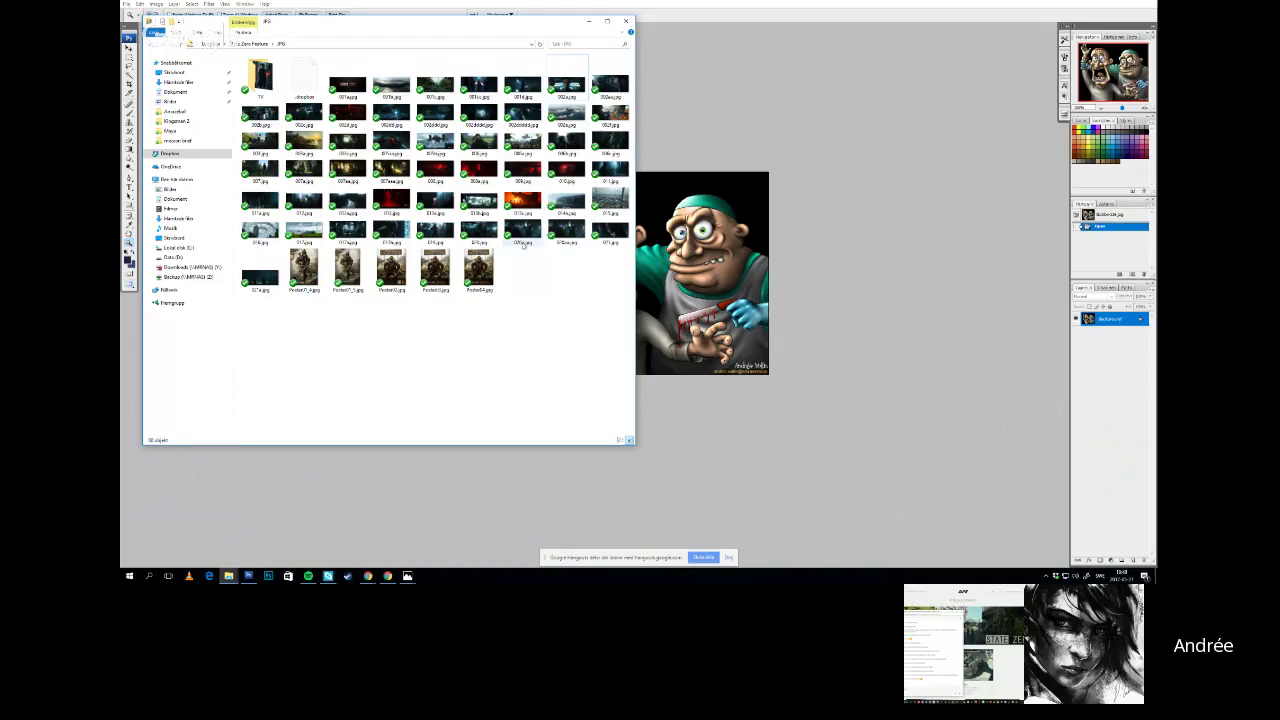
# View the aerial city image with the tall support towers maximized, close it, and move the JPG folder window towards the screen's centre
pyautogui.doubleClick(620, 200)
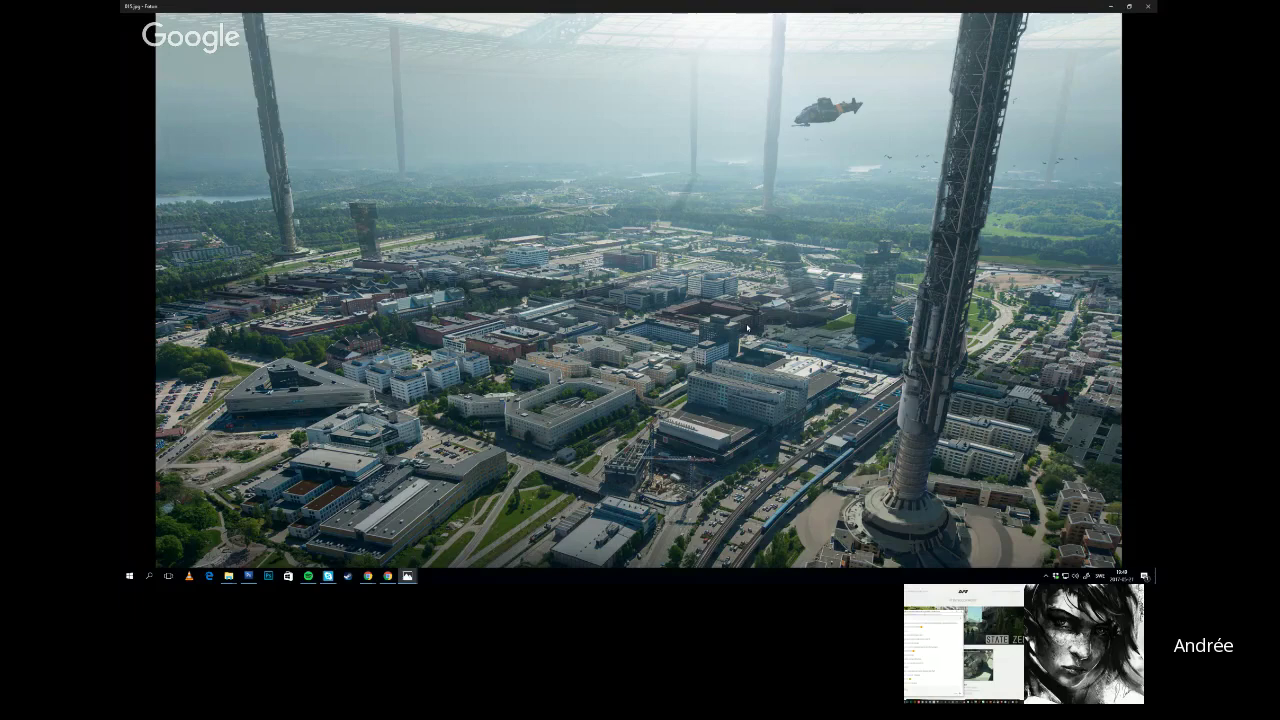
pyautogui.click(1146, 8)
pyautogui.moveTo(409, 26); pyautogui.dragTo(653, 80)
pyautogui.click(817, 431)
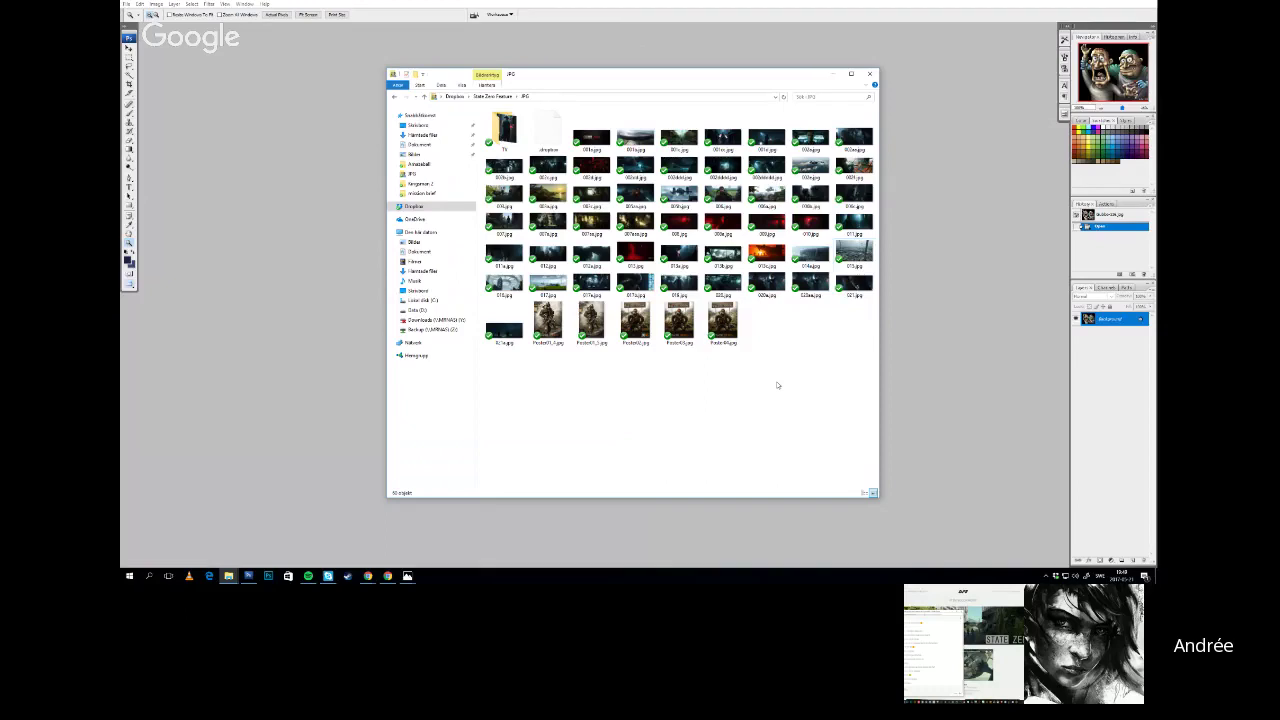
# Switch to Photoshop, start opening a file, and browse up to the Dropbox folder to look for a project folder
pyautogui.click(127, 4)
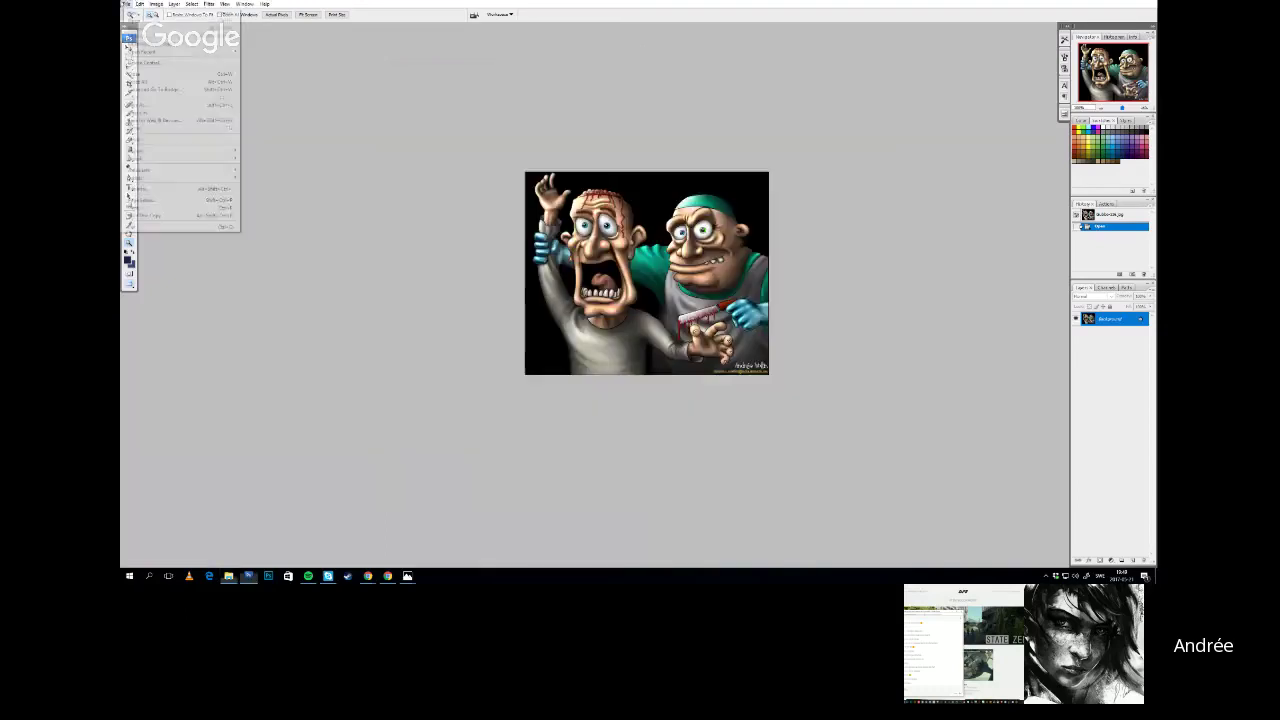
pyautogui.click(138, 21)
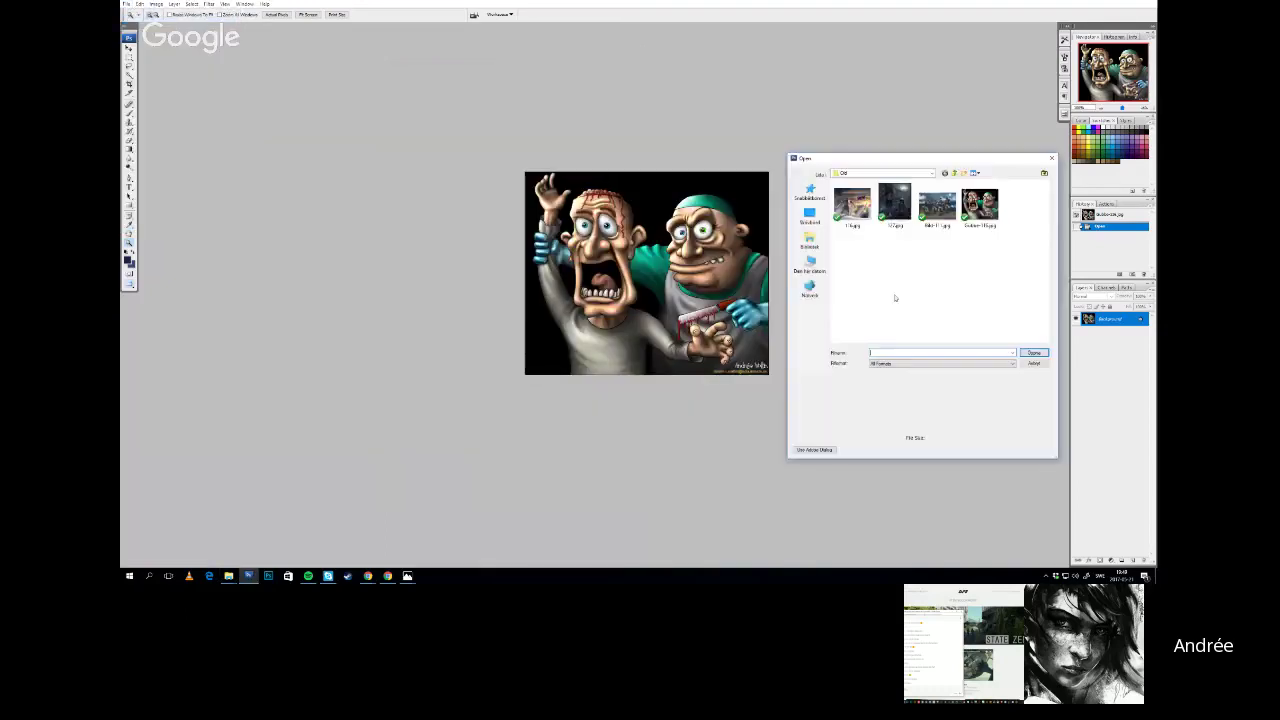
pyautogui.click(954, 173)
pyautogui.click(954, 174)
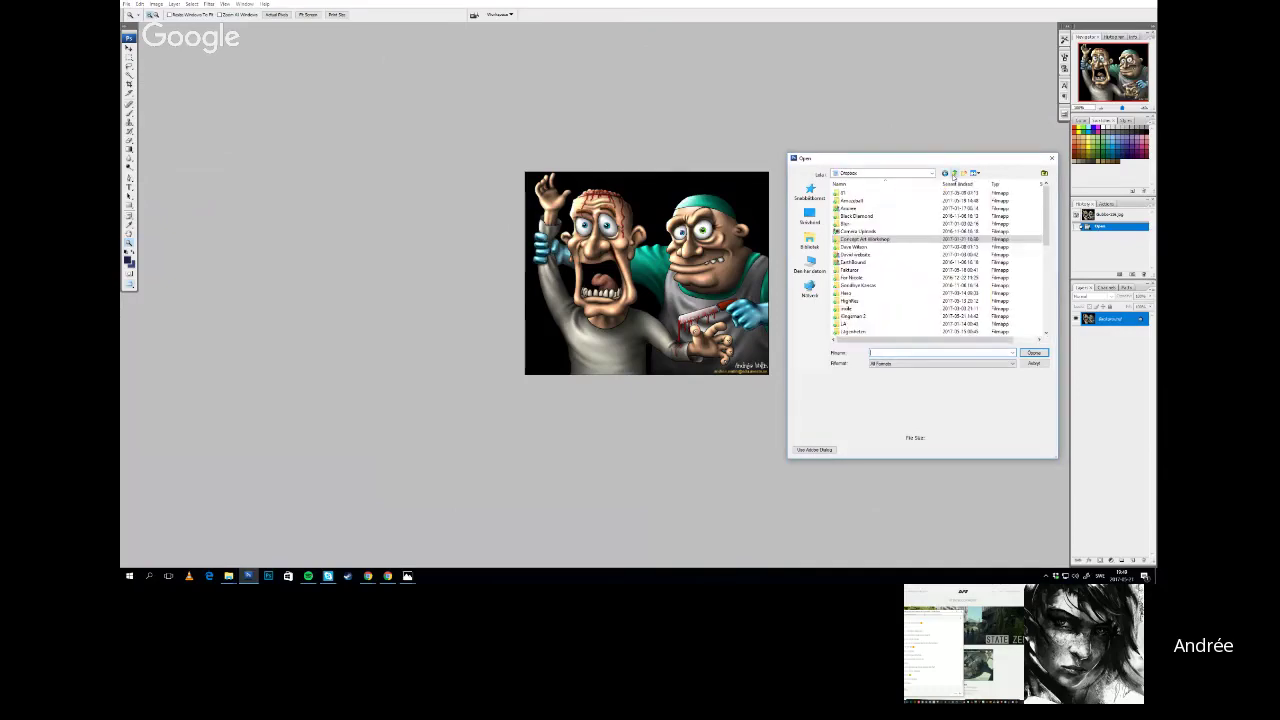
pyautogui.click(870, 223)
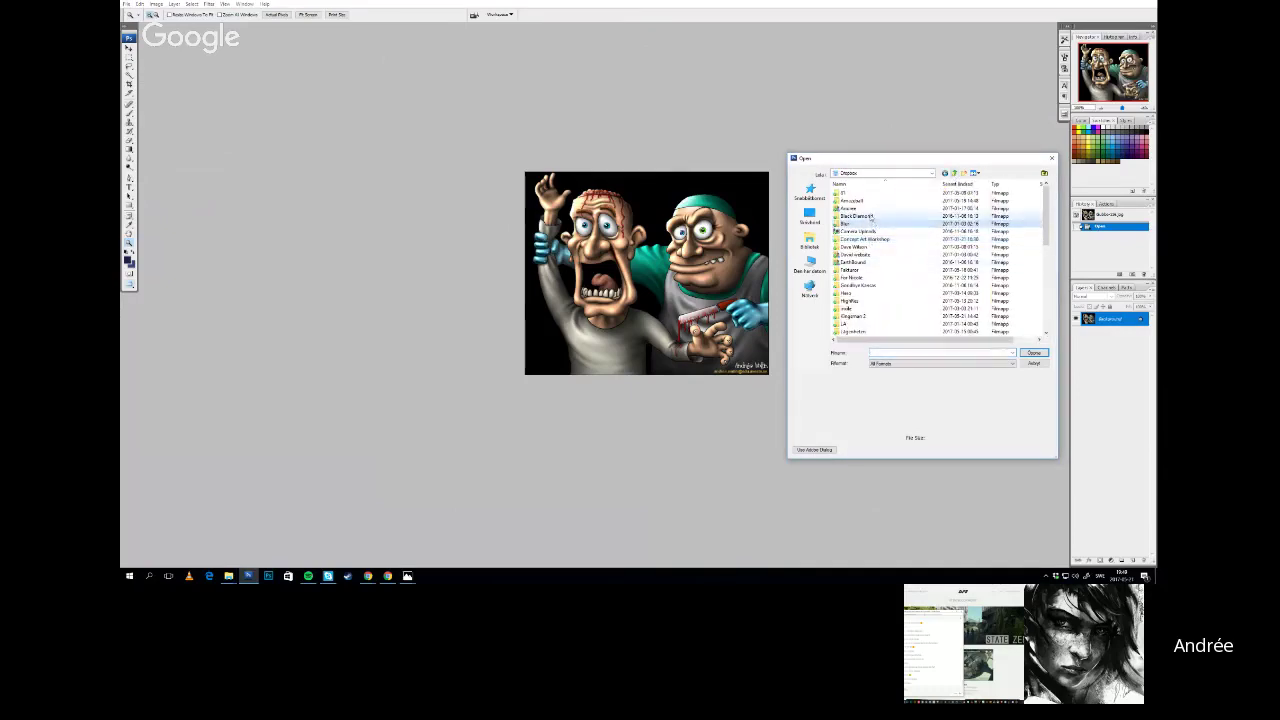
pyautogui.click(871, 240)
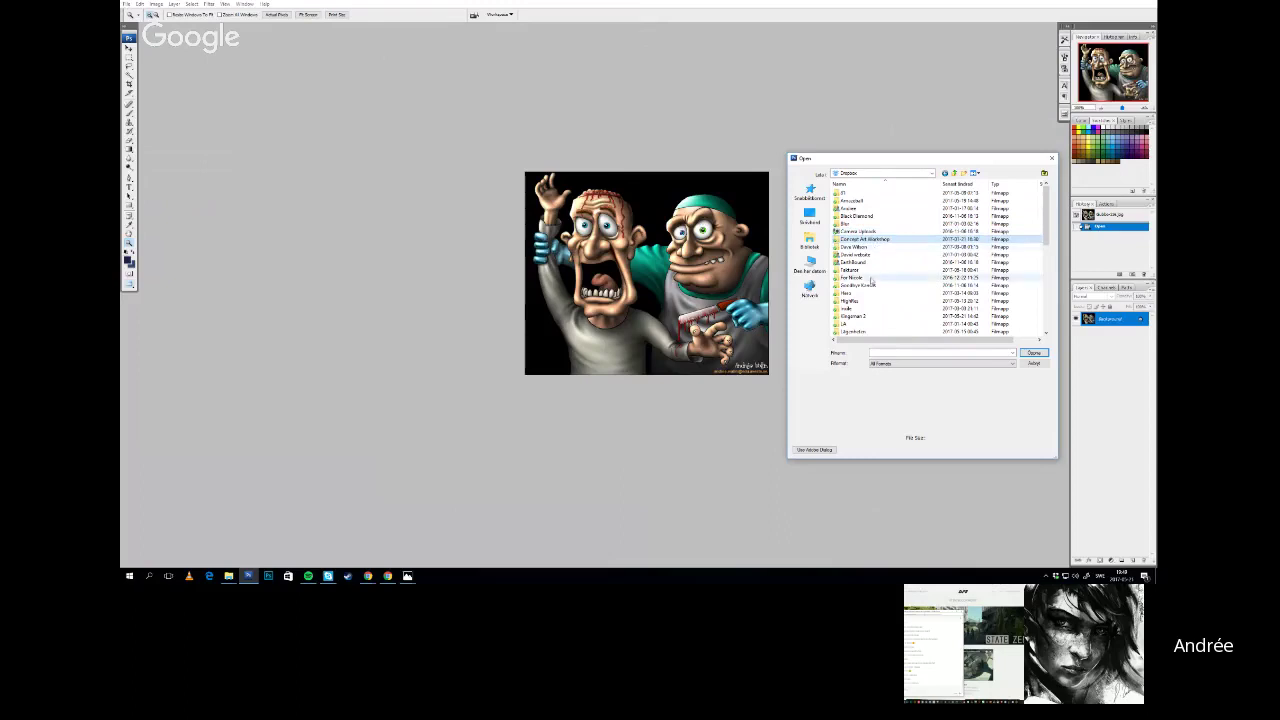
pyautogui.click(873, 285)
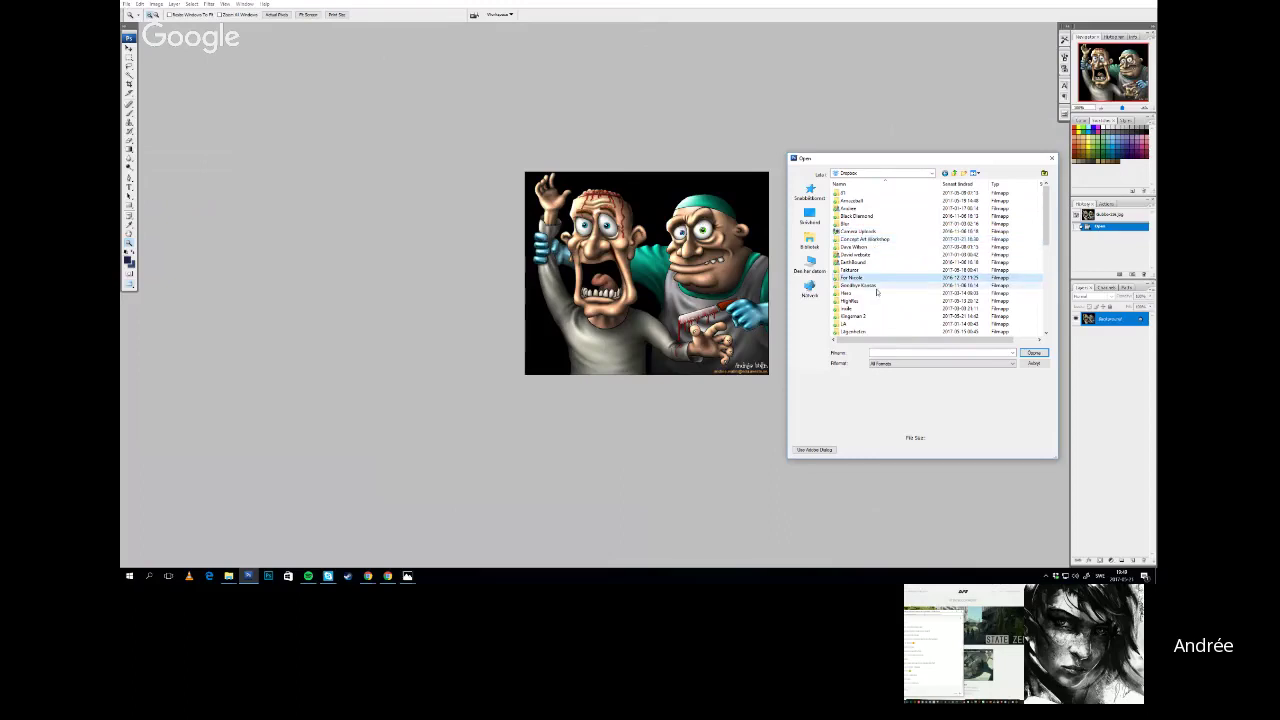
pyautogui.click(873, 263)
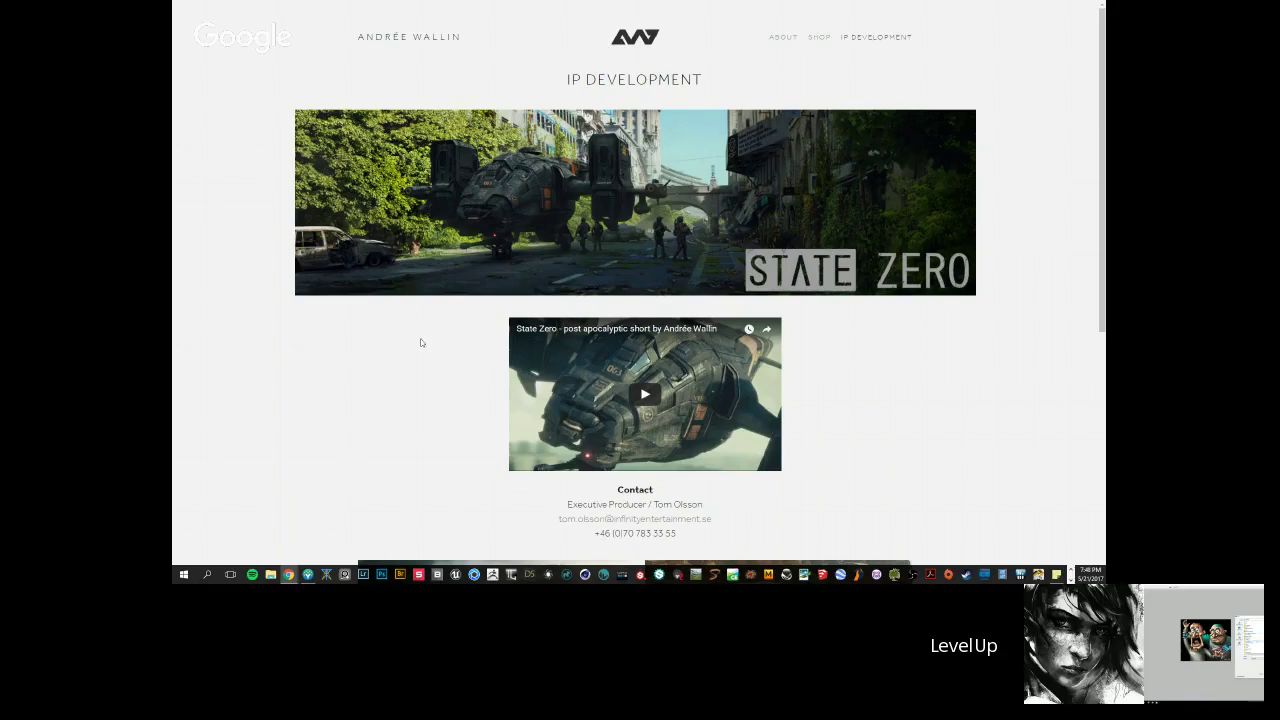
# Show the State Zero banner enlarged again on the IP Development page of the portfolio site
pyautogui.click(453, 280)
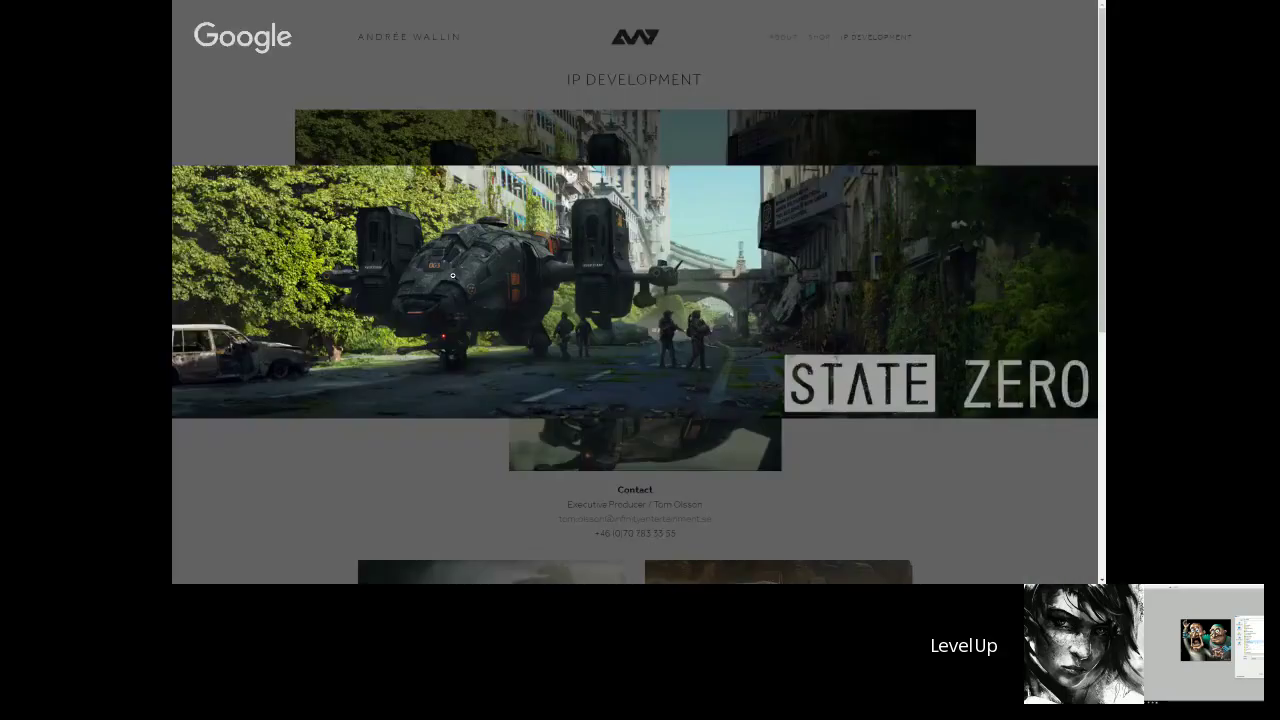
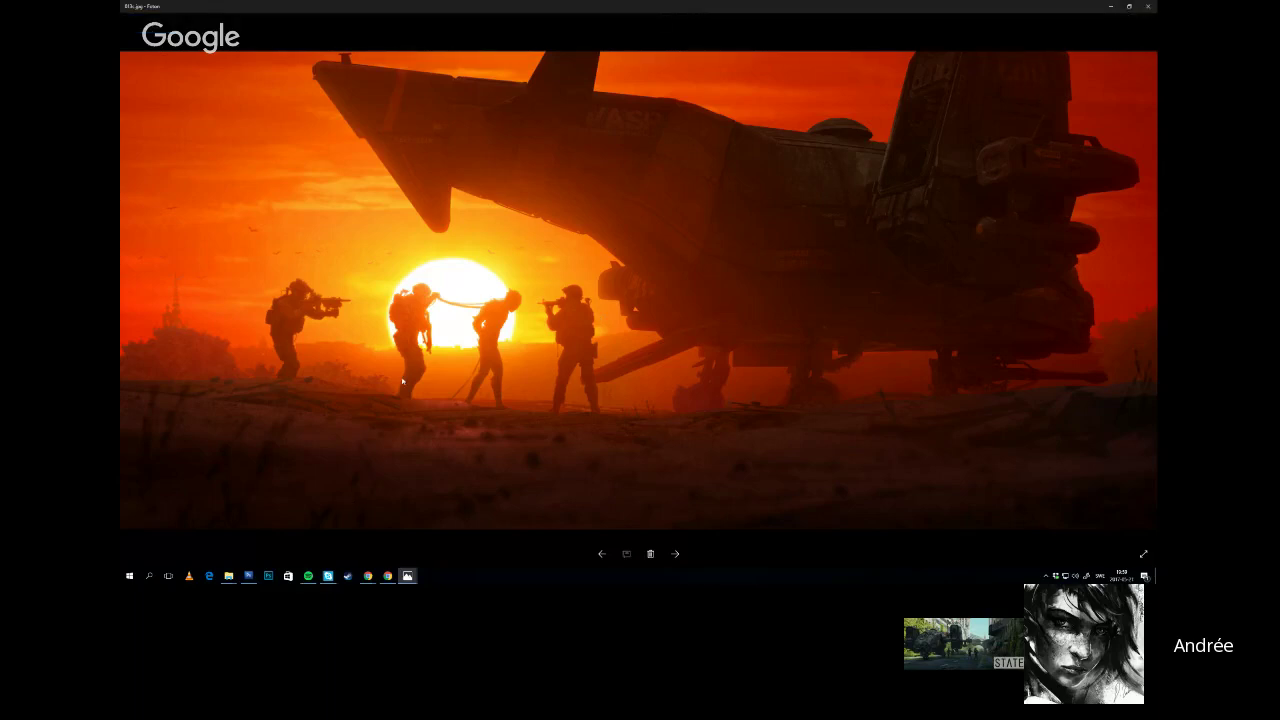
# View the orange sunset image of soldiers and a prisoner beside the aircraft windowed and maximized, then close it
pyautogui.doubleClick(992, 3)
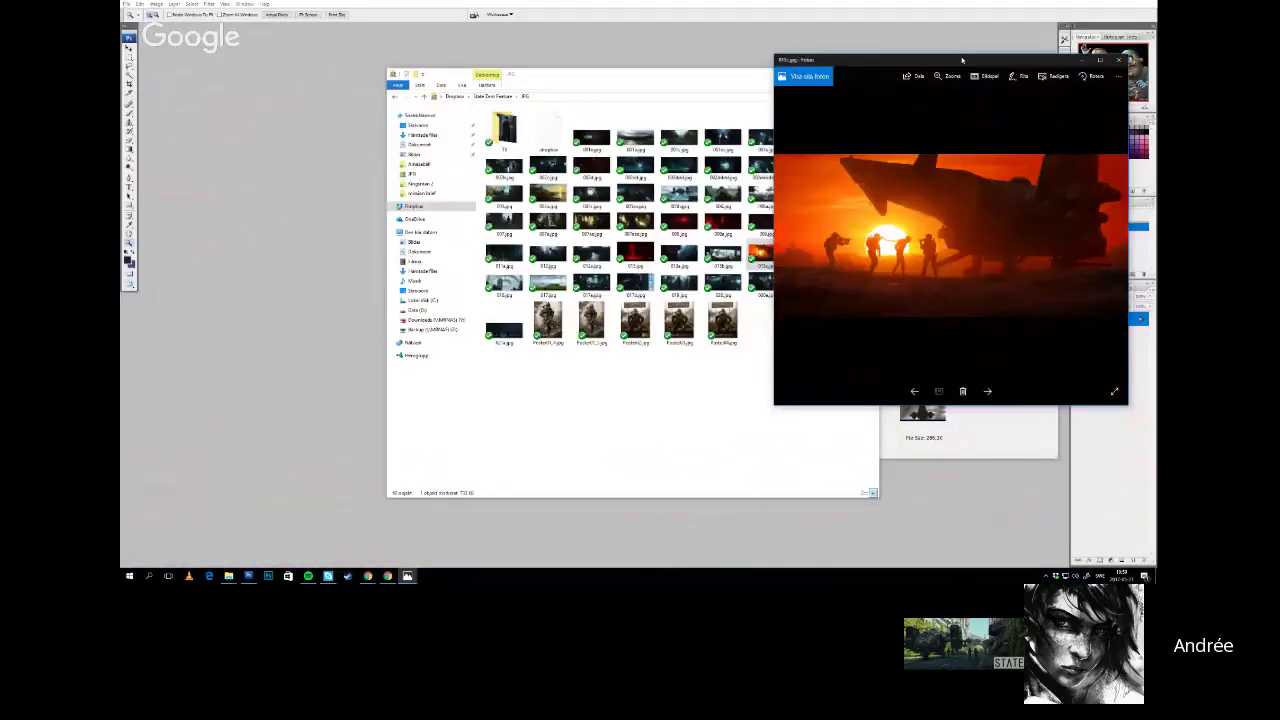
pyautogui.click(1105, 58)
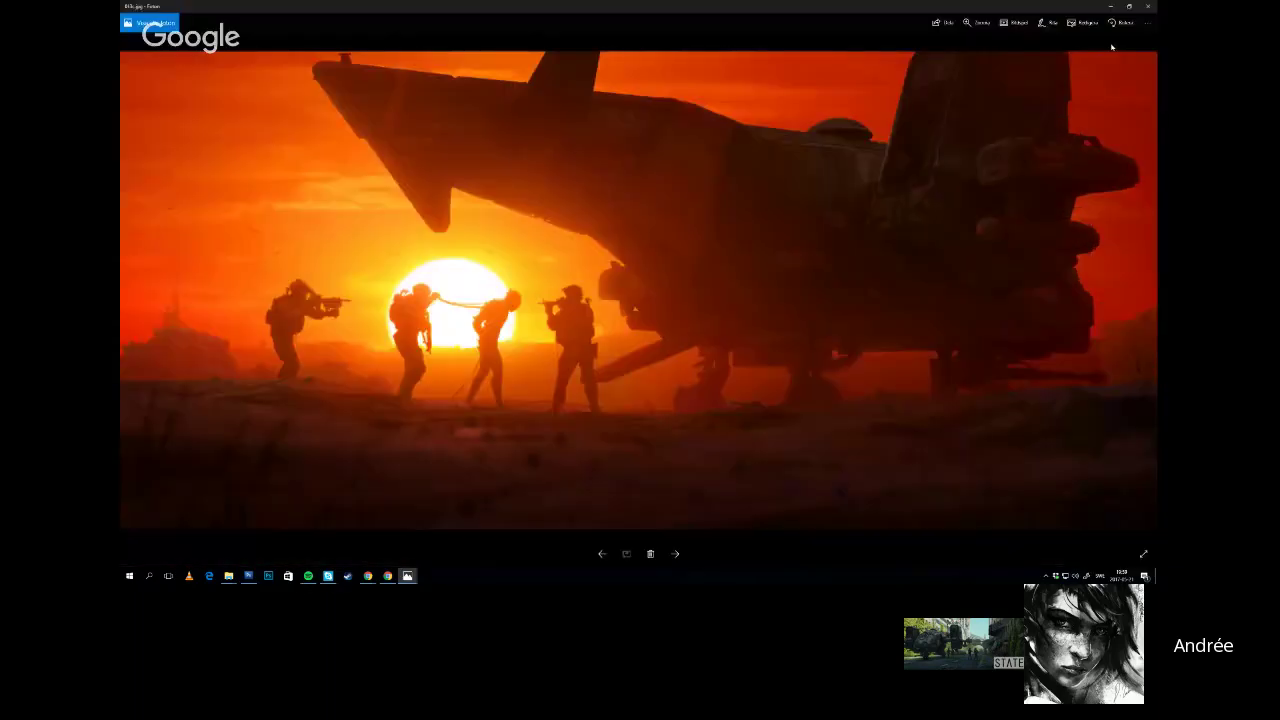
pyautogui.click(1148, 6)
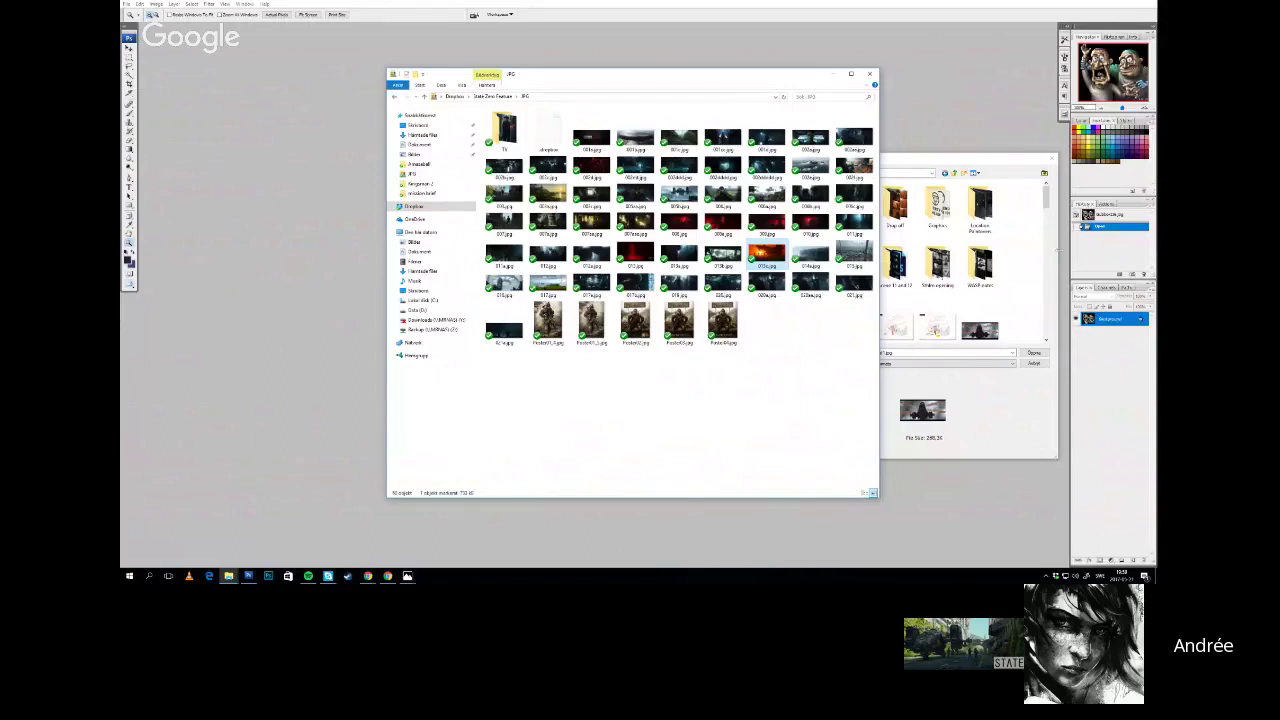
pyautogui.click(754, 395)
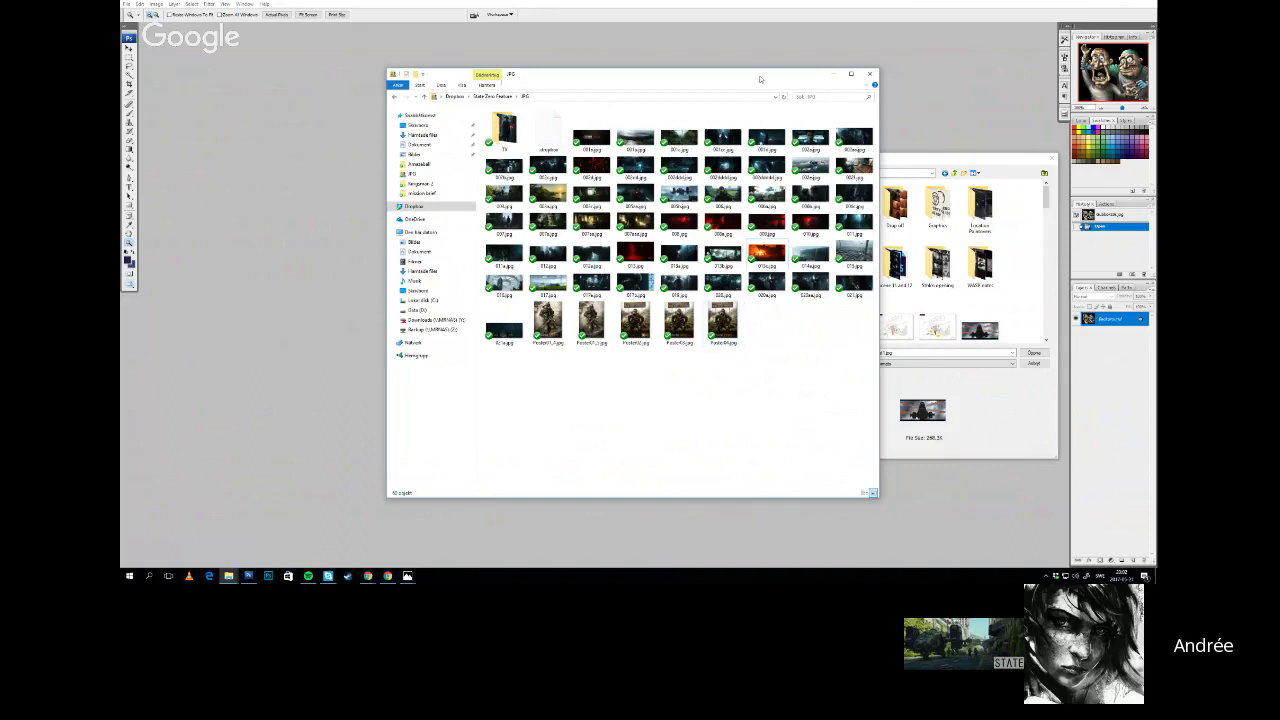
pyautogui.moveTo(760, 79); pyautogui.dragTo(736, 71)
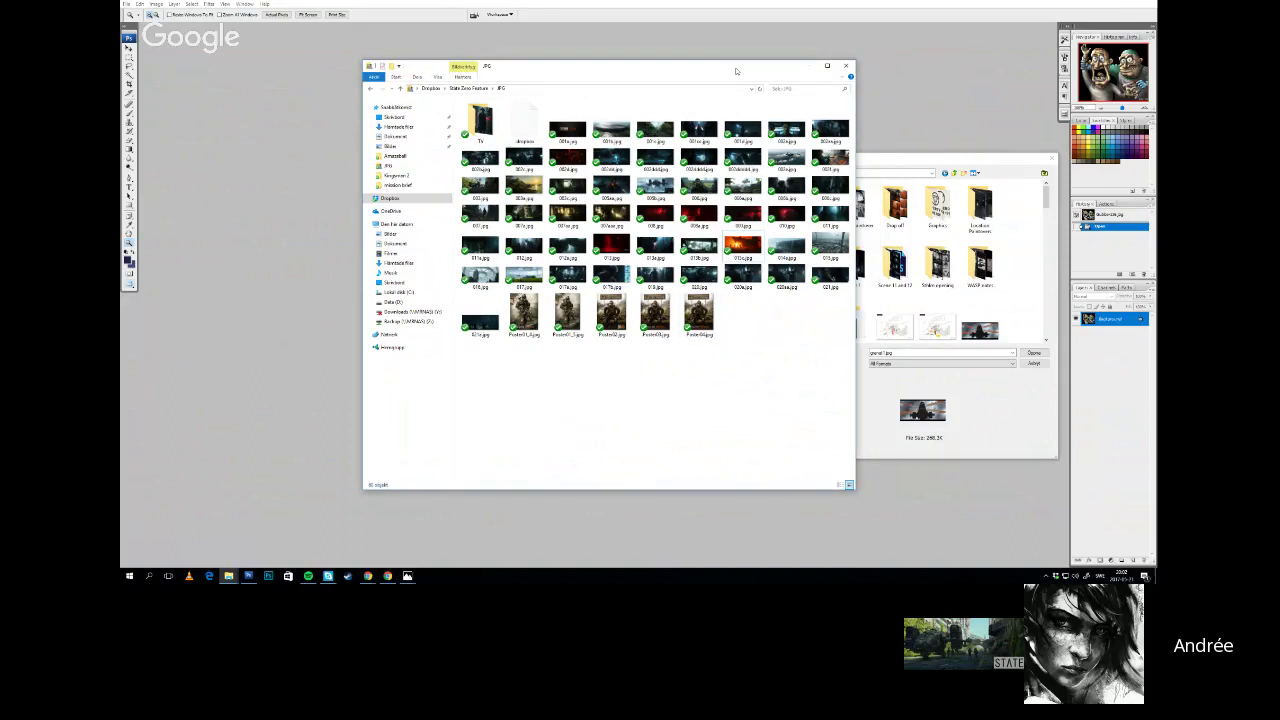
pyautogui.moveTo(736, 71); pyautogui.dragTo(692, 72)
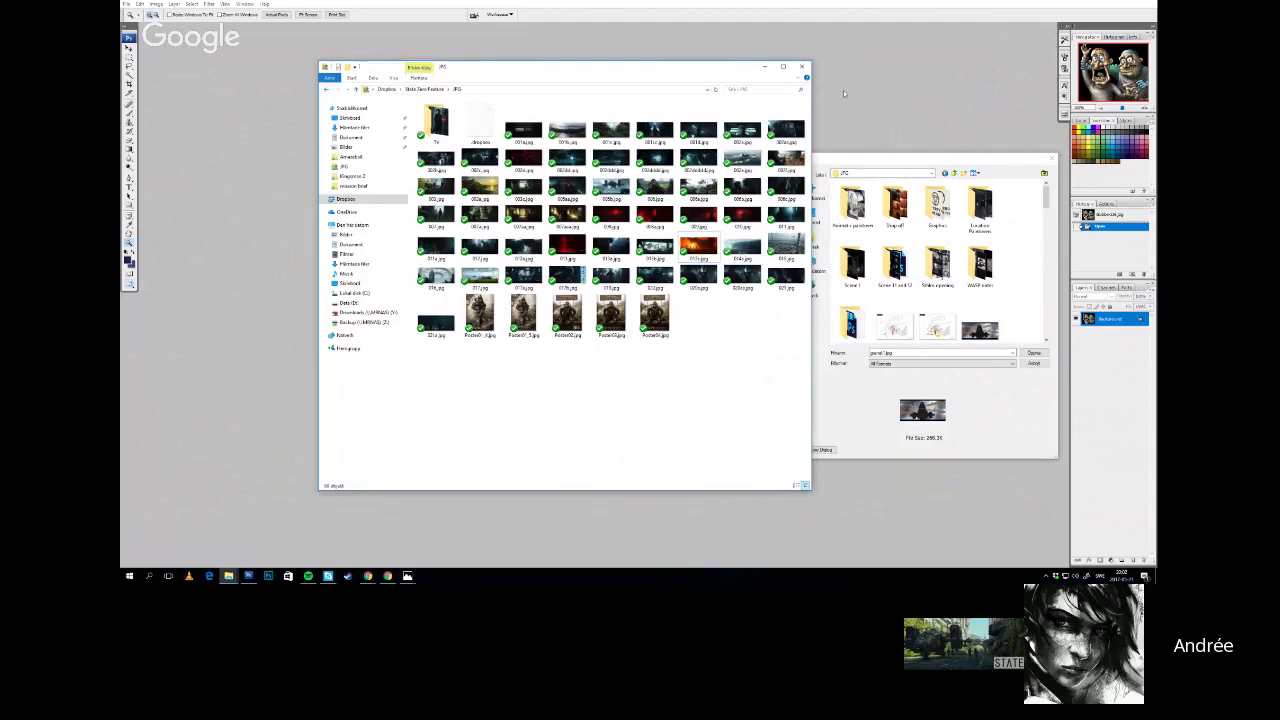
pyautogui.moveTo(719, 70); pyautogui.dragTo(773, 87)
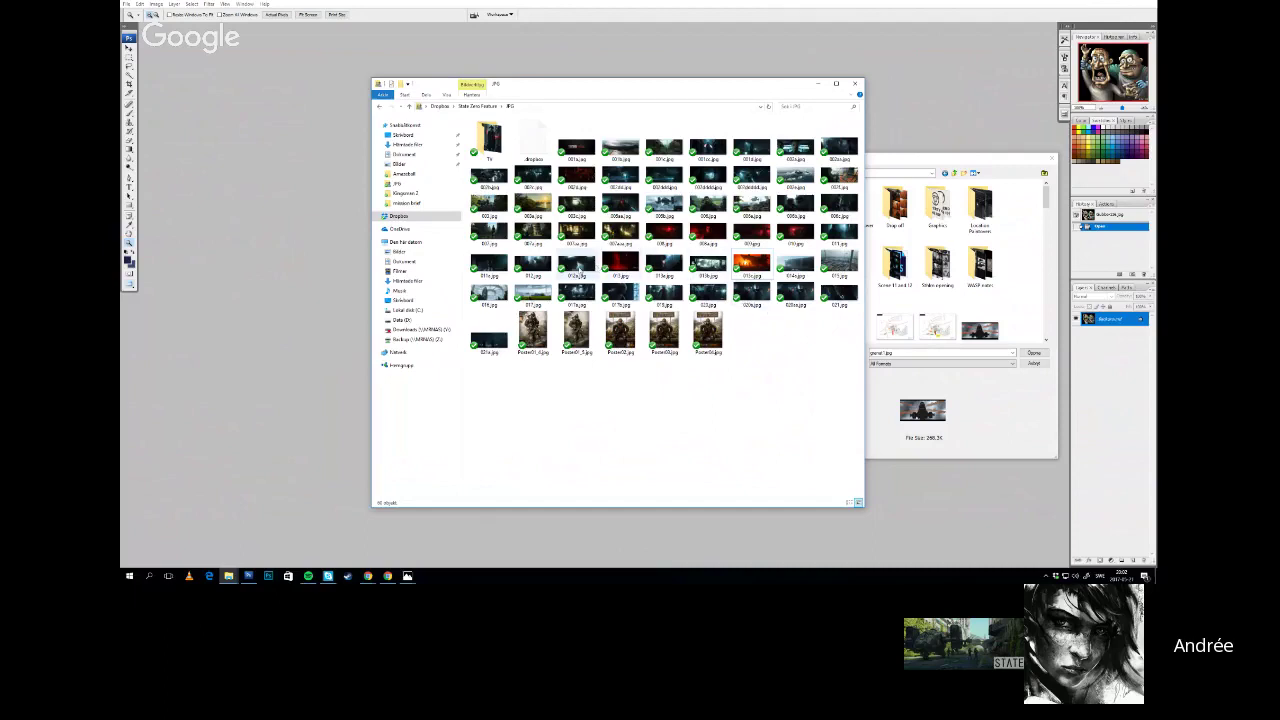
# Open 007.jpg, the image of the woman standing in the ruined street, view it maximized and close it
pyautogui.doubleClick(489, 233)
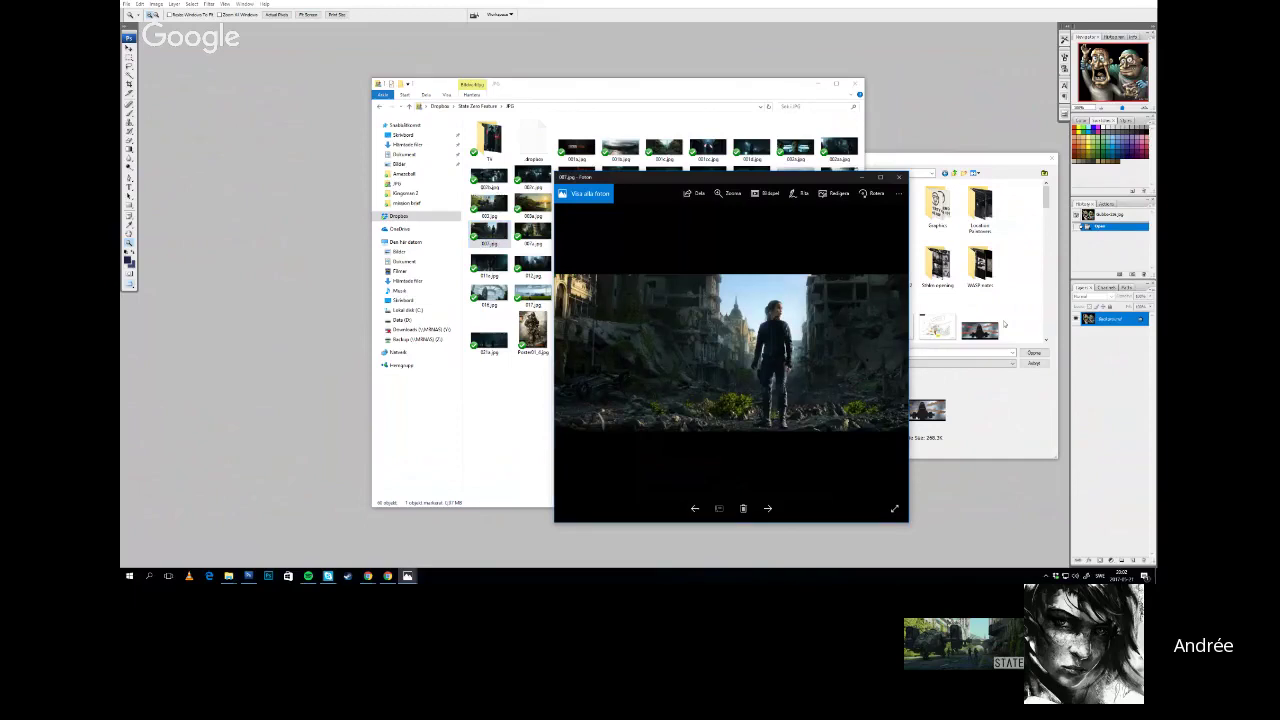
pyautogui.moveTo(801, 179); pyautogui.dragTo(885, 184)
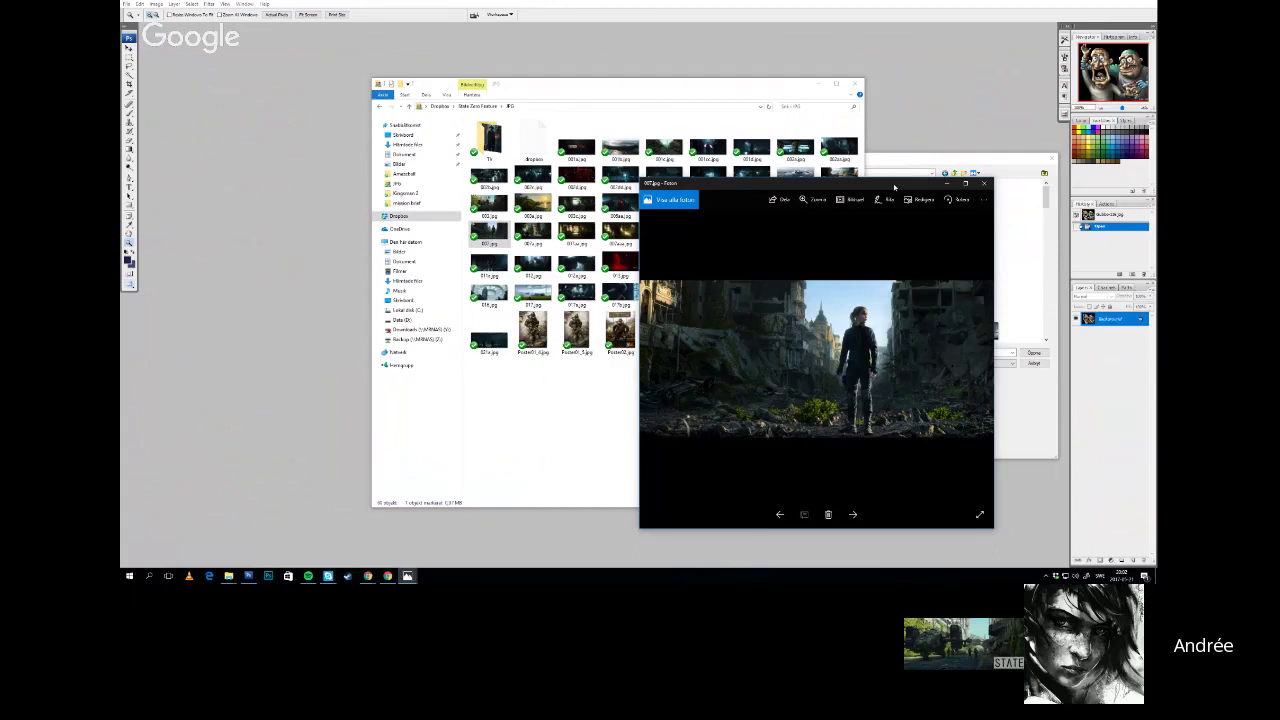
pyautogui.moveTo(895, 187); pyautogui.dragTo(706, 2)
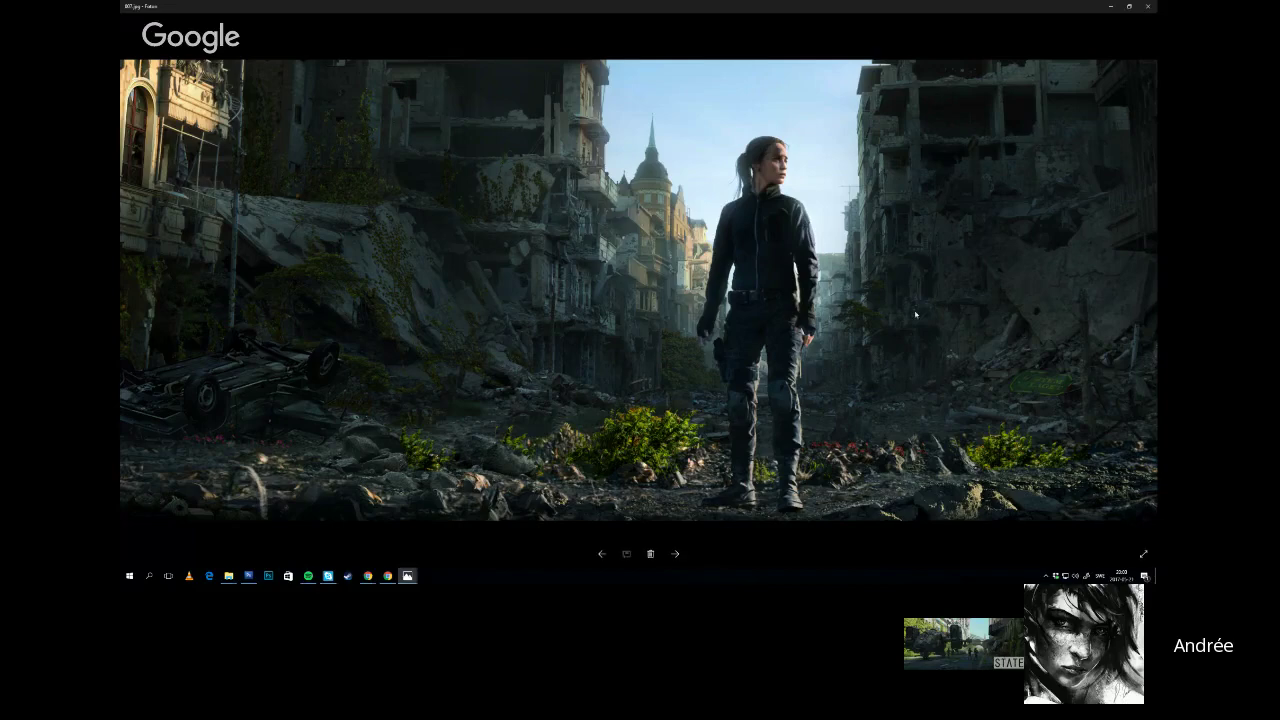
pyautogui.click(1147, 6)
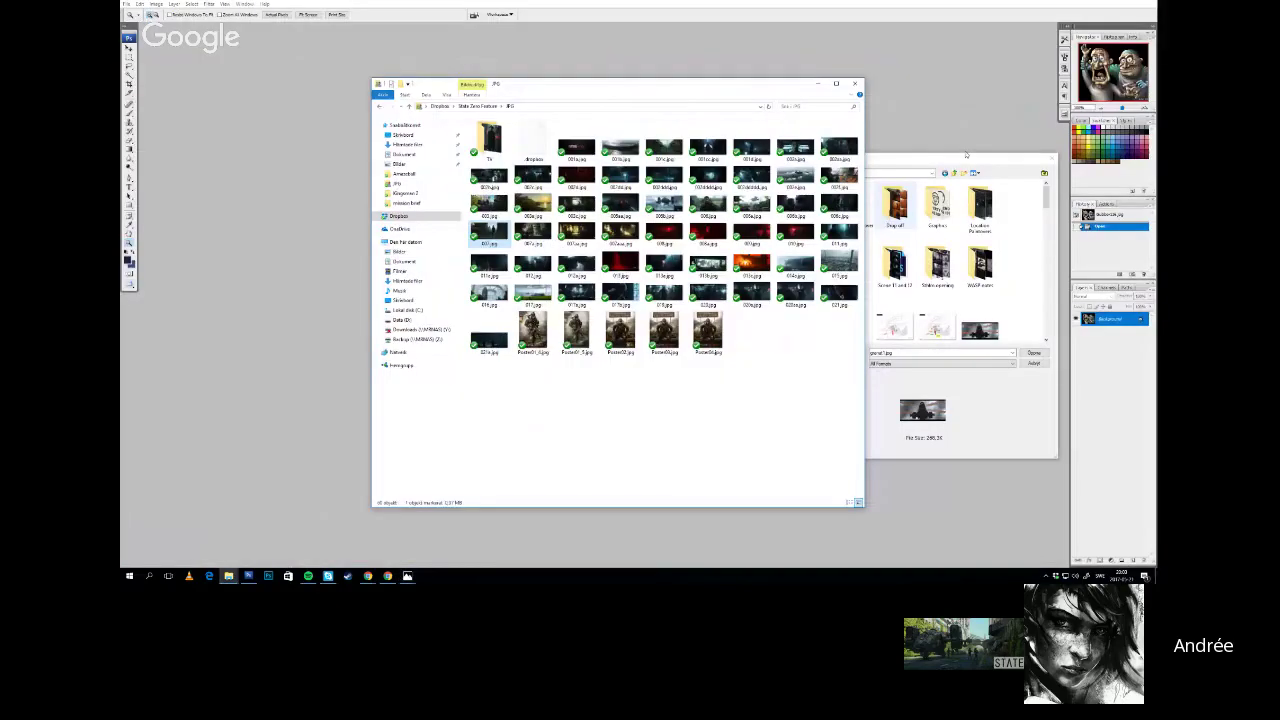
pyautogui.click(640, 385)
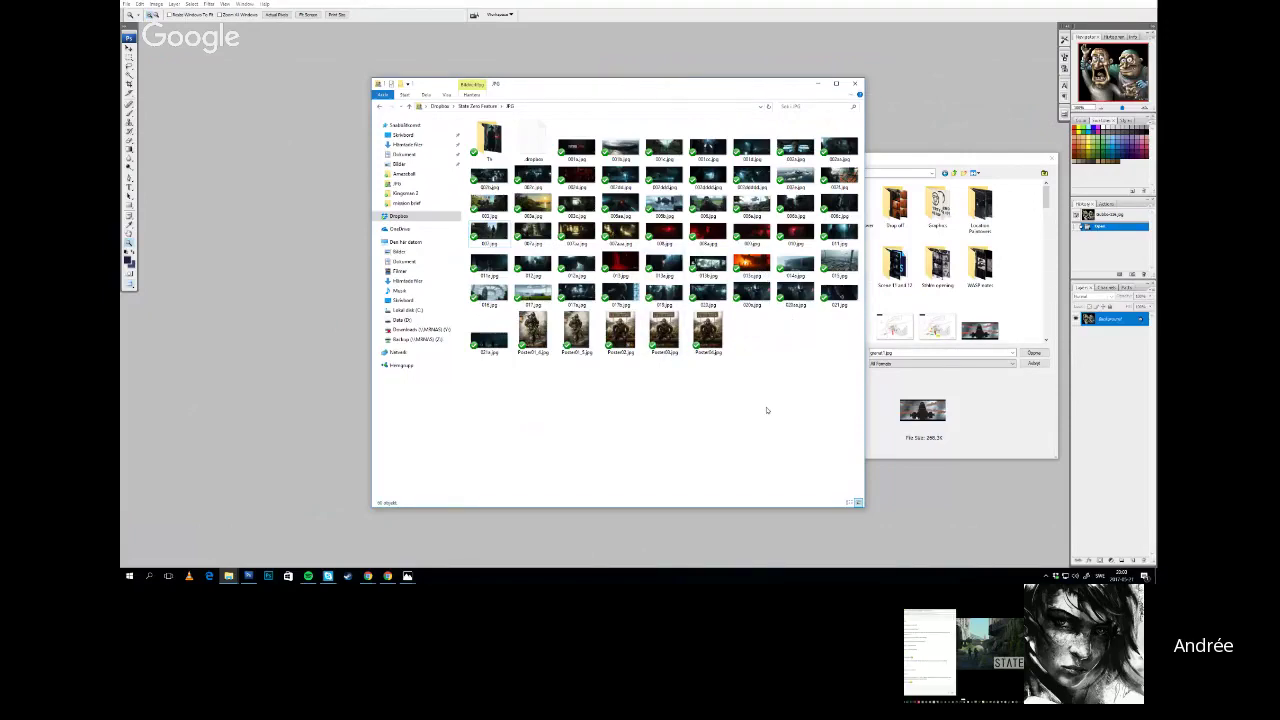
# Open the image of the aircraft hovering over the overgrown abandoned cars from the JPG folder, view it maximized and close it
pyautogui.click(836, 244)
pyautogui.click(752, 212)
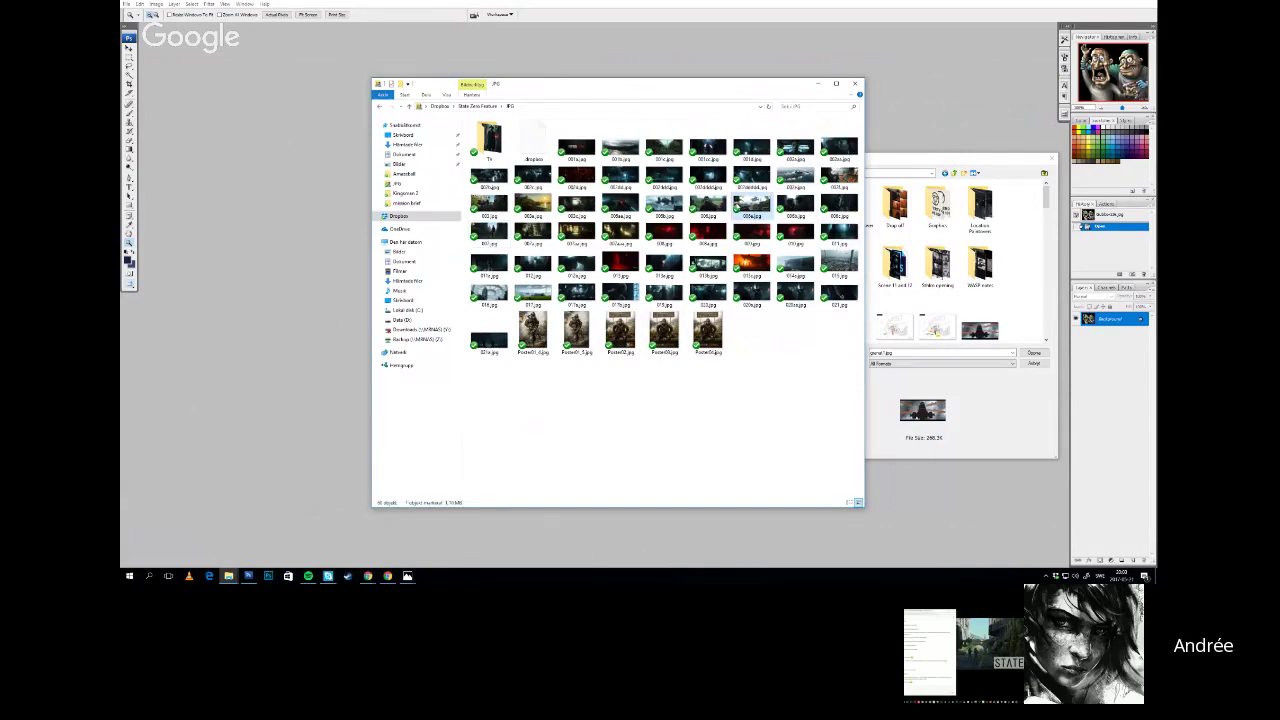
pyautogui.click(693, 209)
pyautogui.click(739, 203)
pyautogui.doubleClick(751, 208)
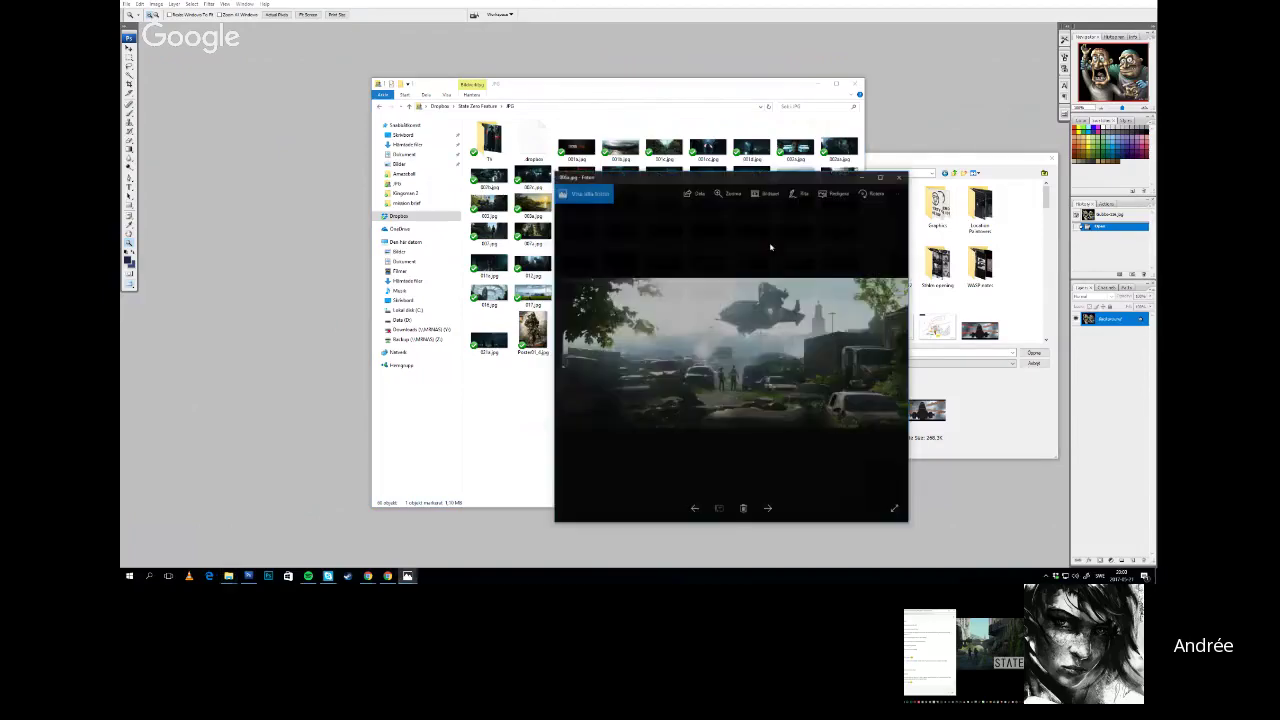
pyautogui.doubleClick(767, 181)
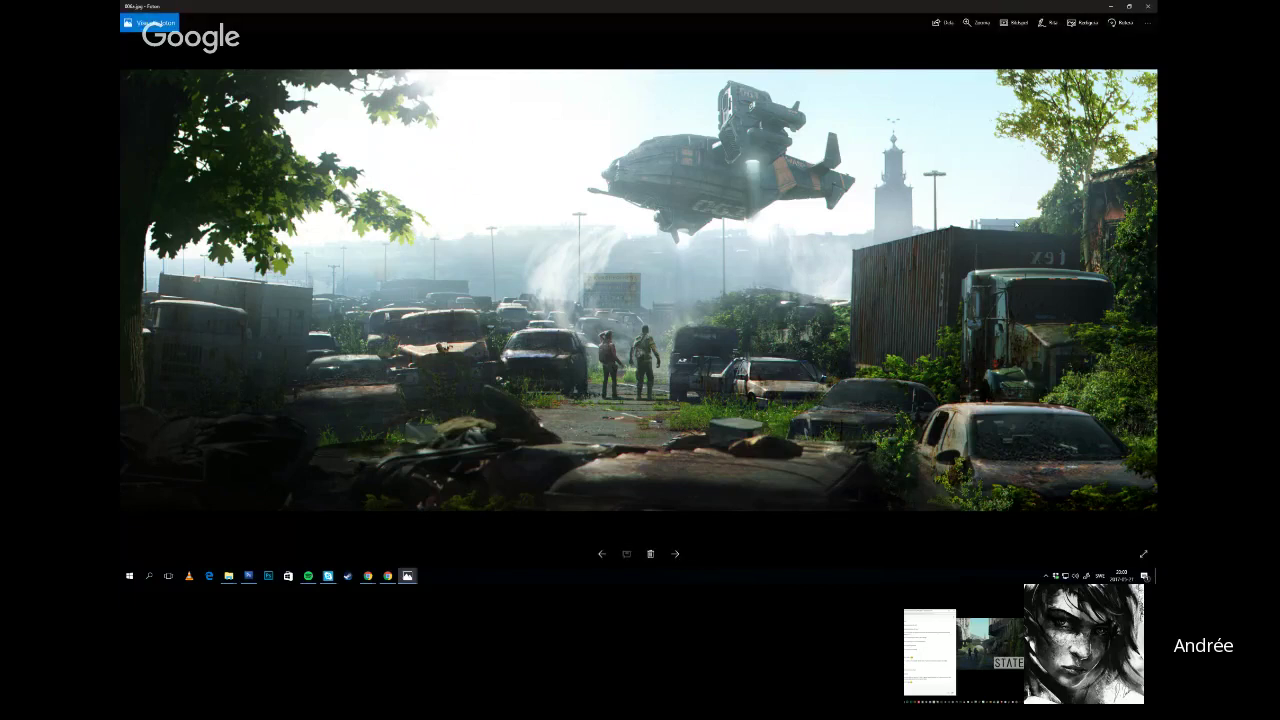
pyautogui.click(1148, 6)
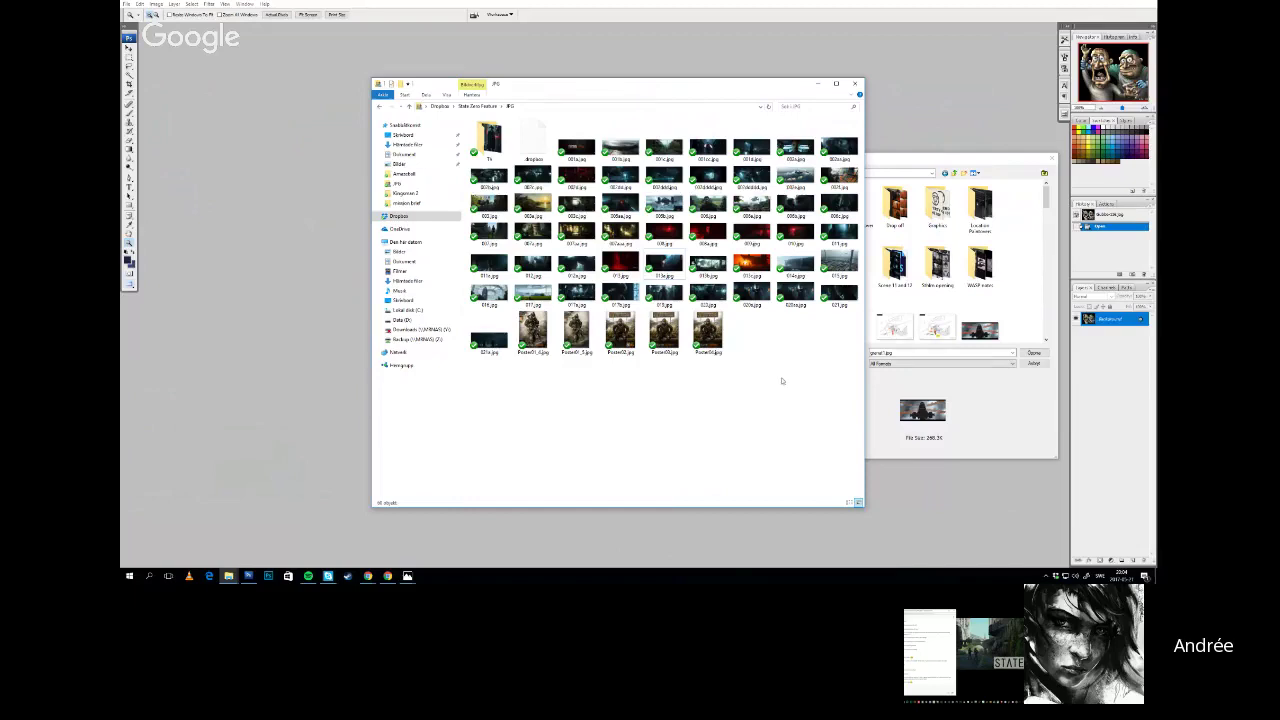
# Open the image of the figure facing the sunlit corner building with round balconies, view it maximized and close it
pyautogui.doubleClick(535, 234)
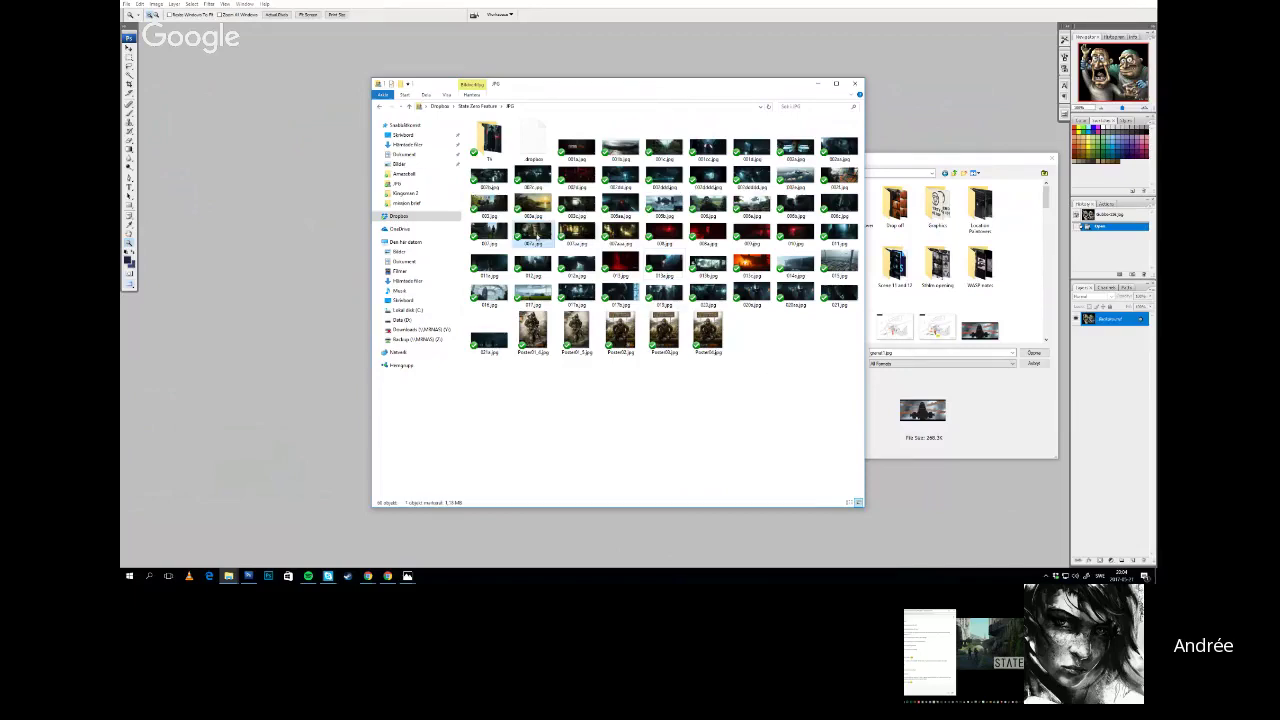
pyautogui.doubleClick(753, 177)
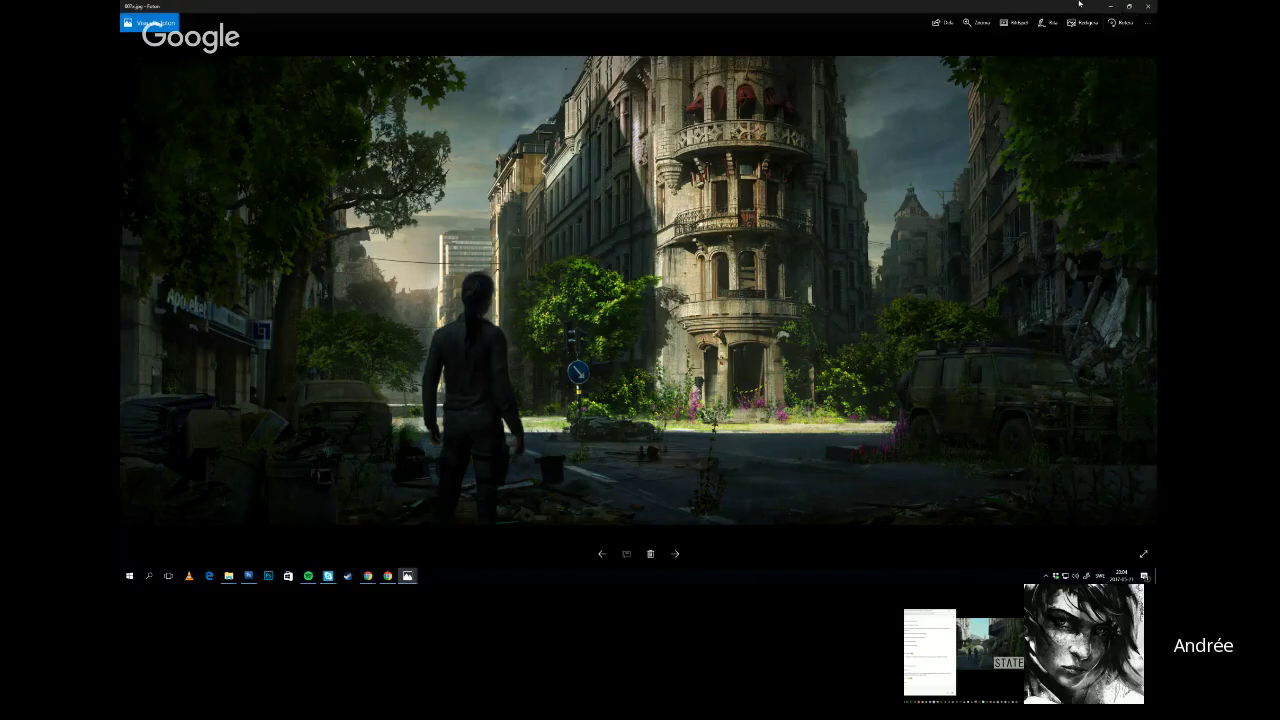
pyautogui.click(1147, 8)
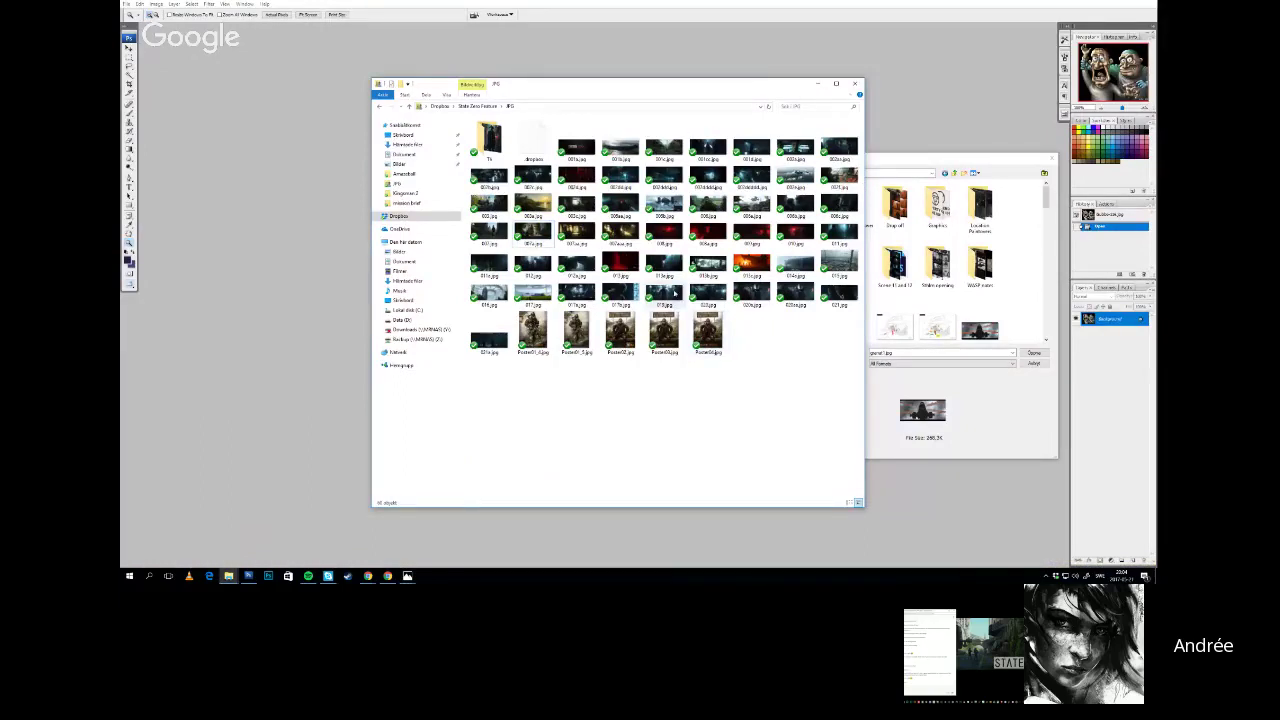
# Open 012.jpg, the image of the seated woman reaching towards the crouching creature, view it maximized and close it
pyautogui.click(718, 268)
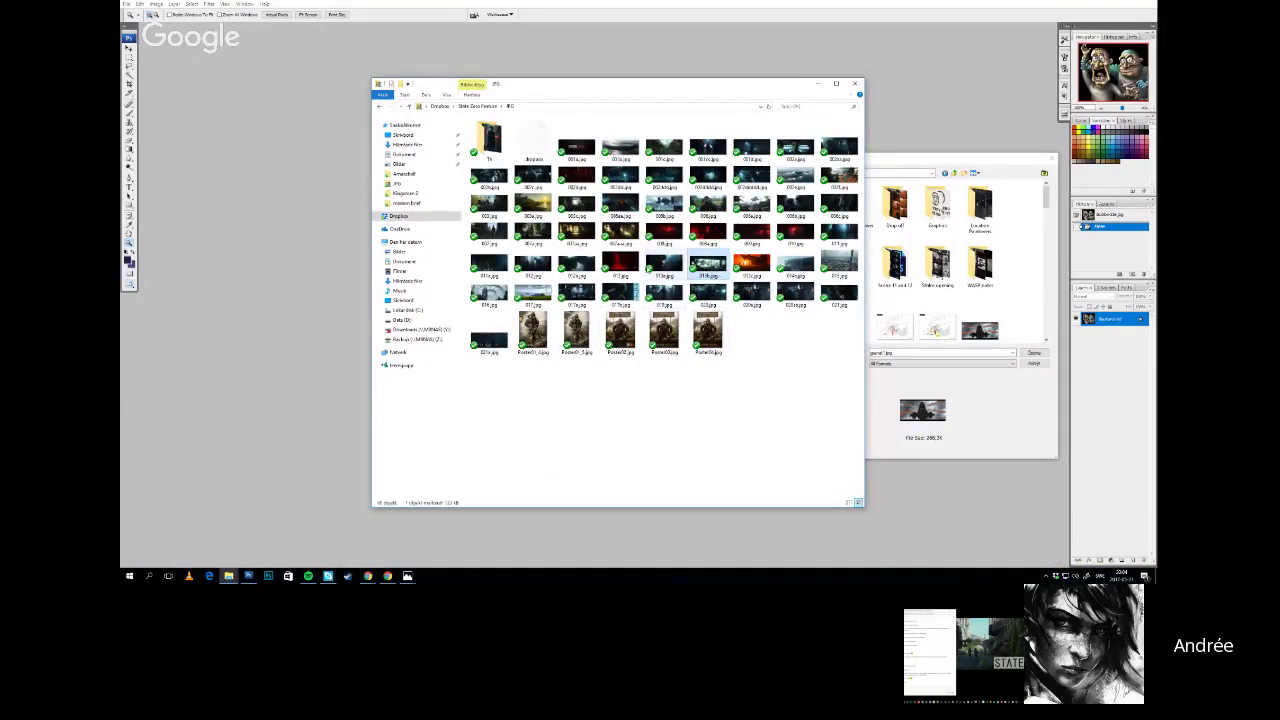
pyautogui.click(538, 265)
pyautogui.doubleClick(538, 265)
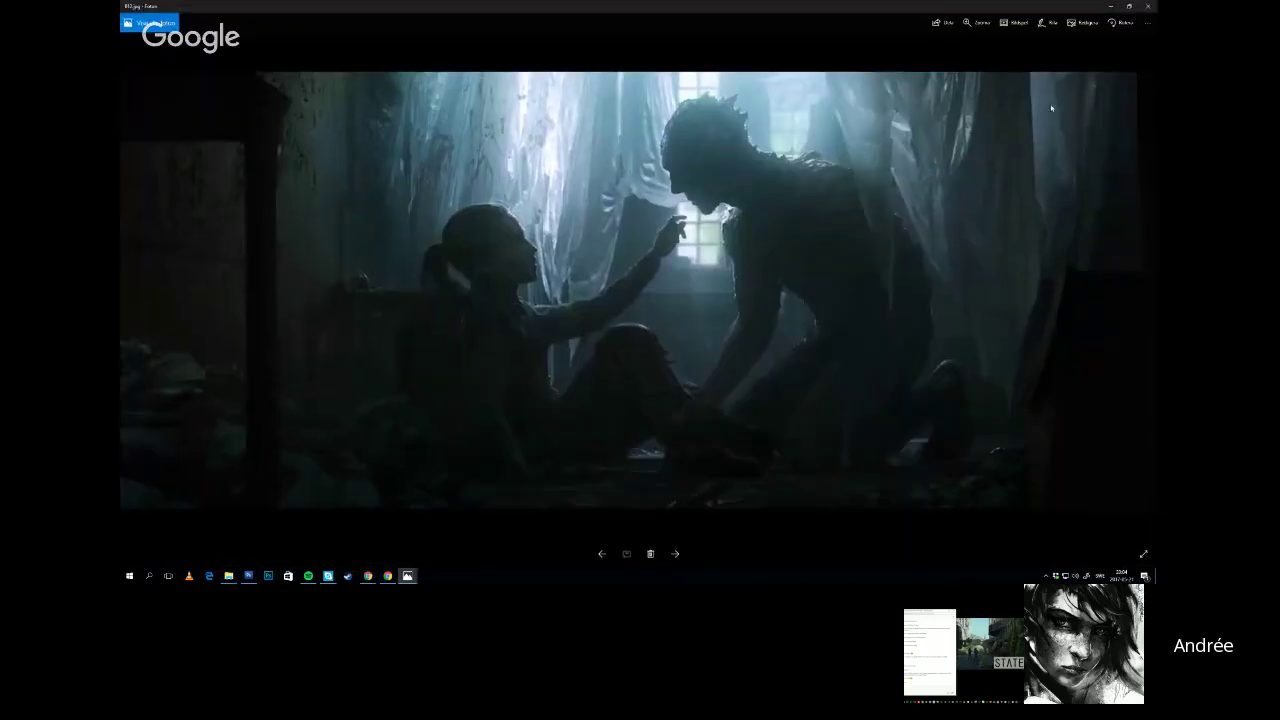
pyautogui.click(1148, 7)
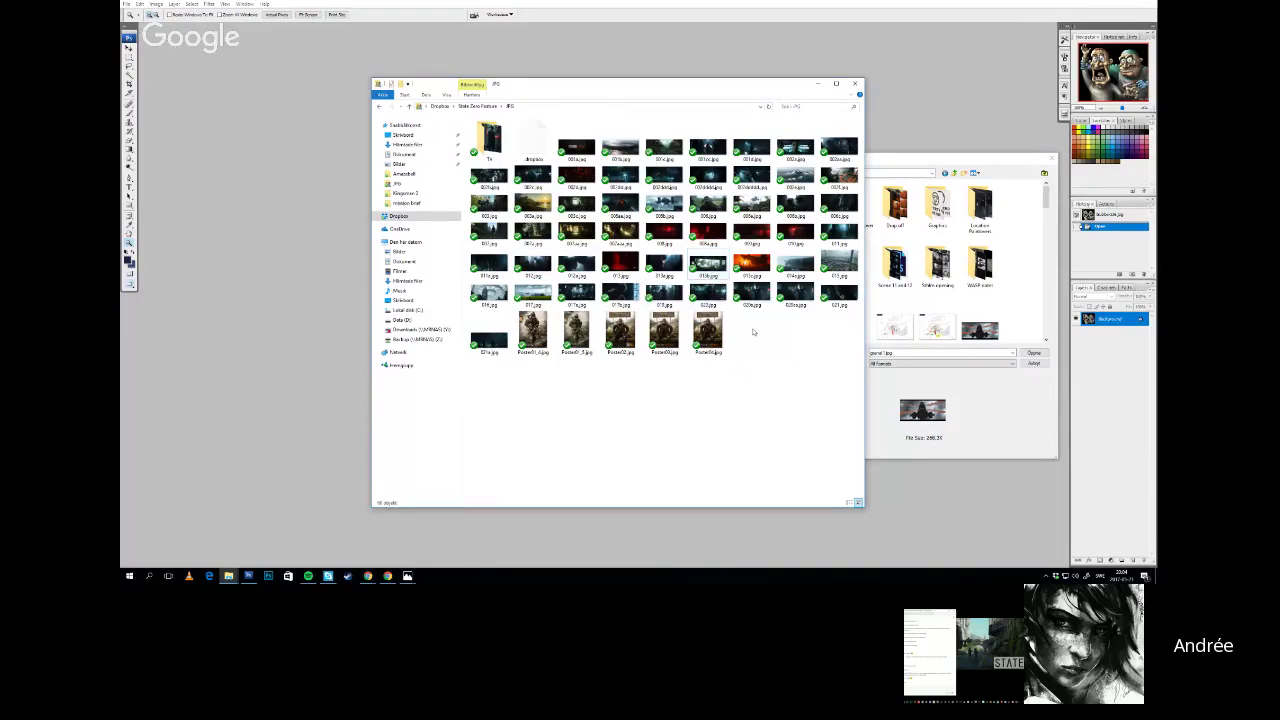
# Open the image of the overgrown waterfront with shipwrecks at golden sunset, view it maximized and close it
pyautogui.click(577, 245)
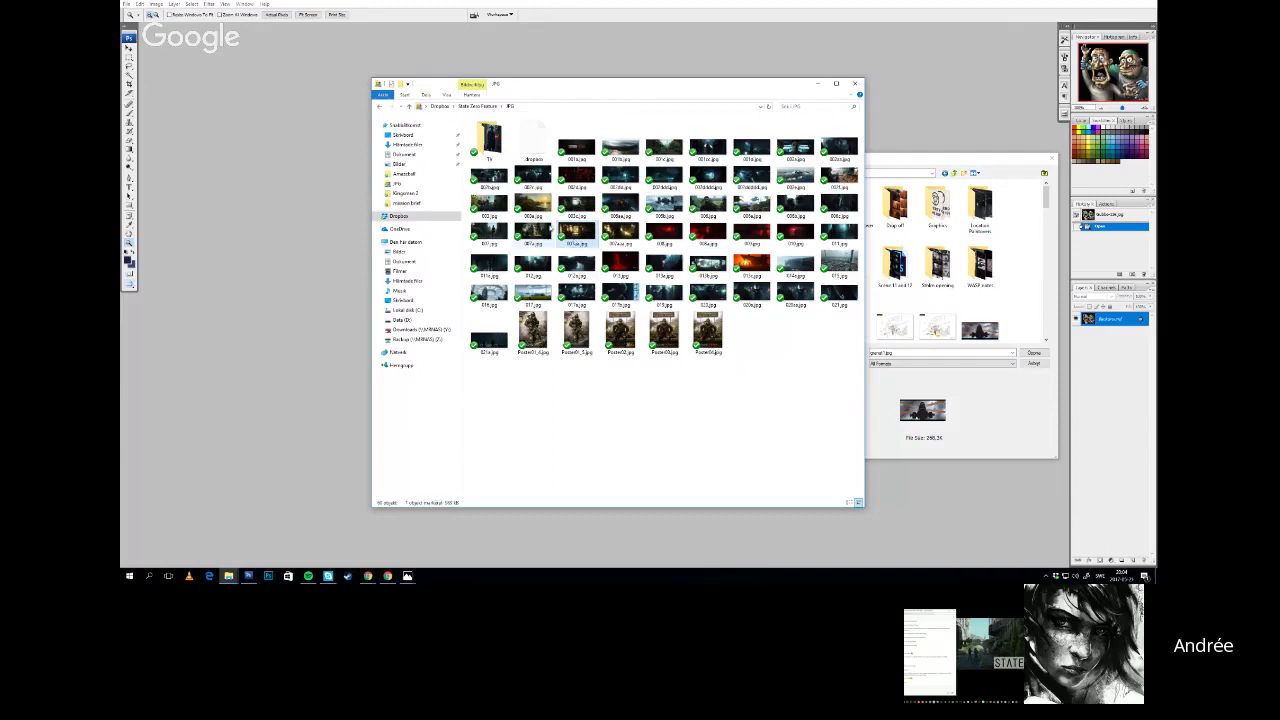
pyautogui.click(758, 352)
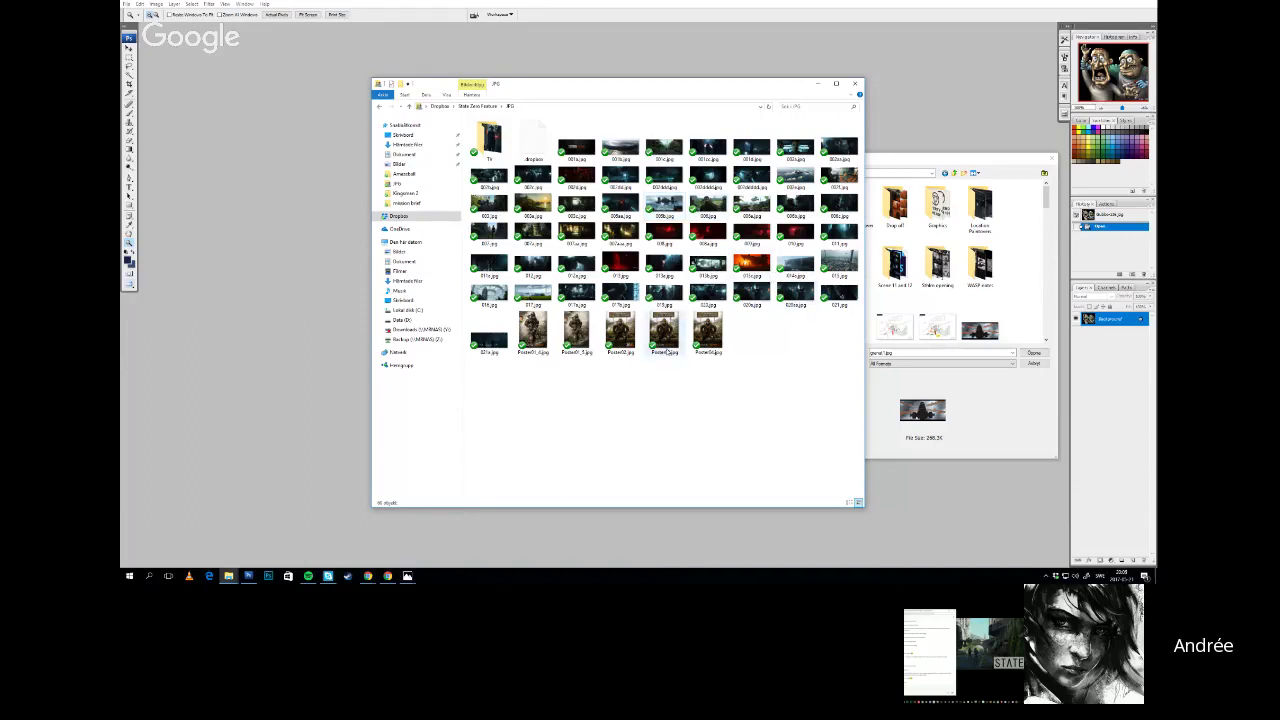
pyautogui.click(537, 208)
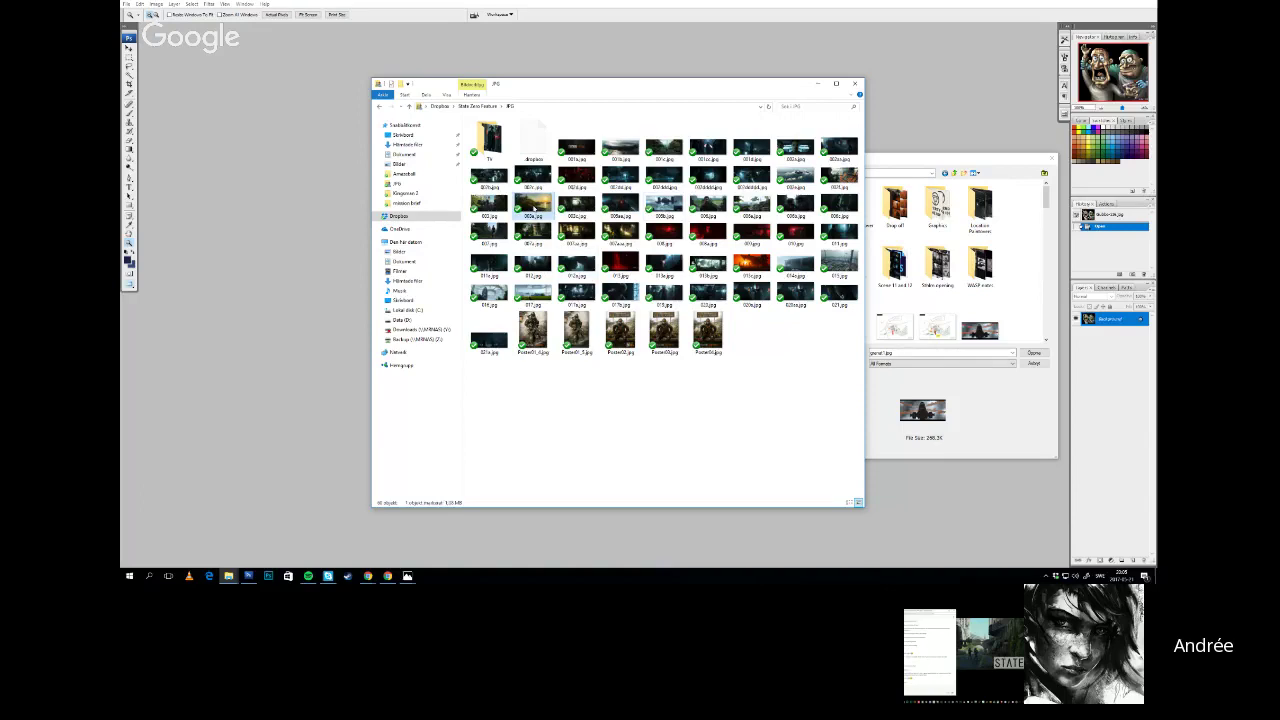
pyautogui.doubleClick(534, 208)
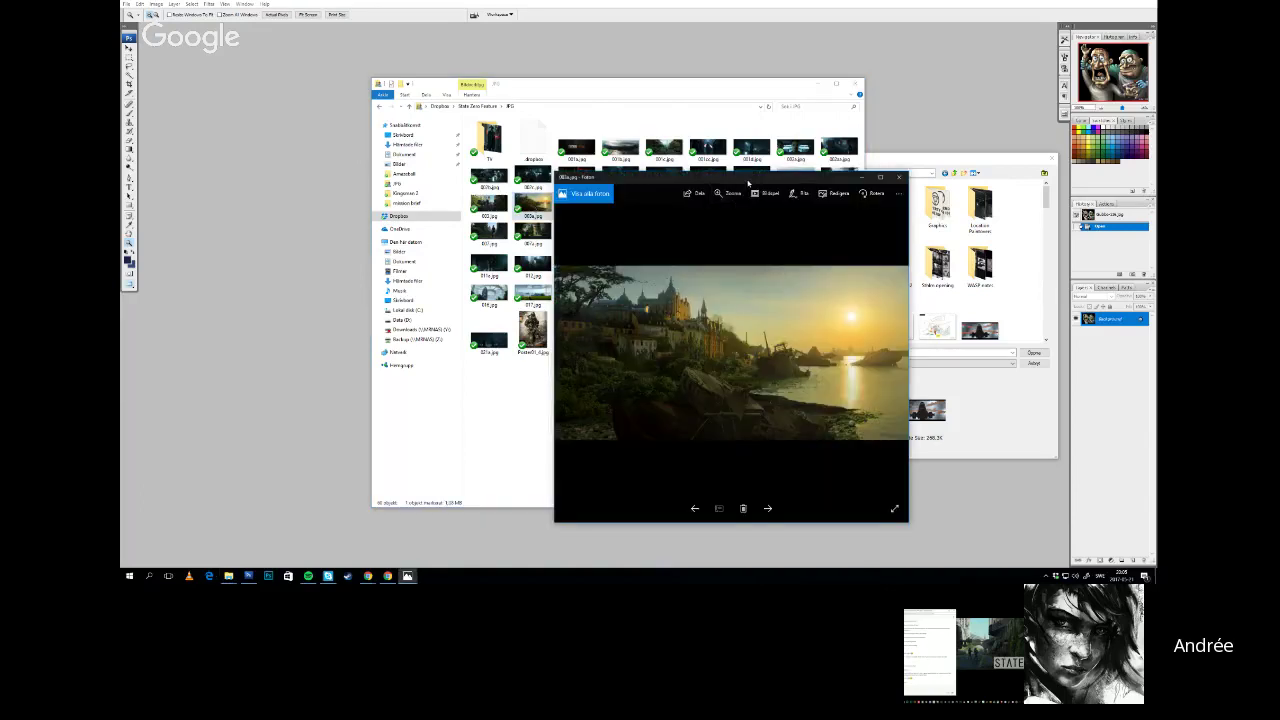
pyautogui.doubleClick(747, 180)
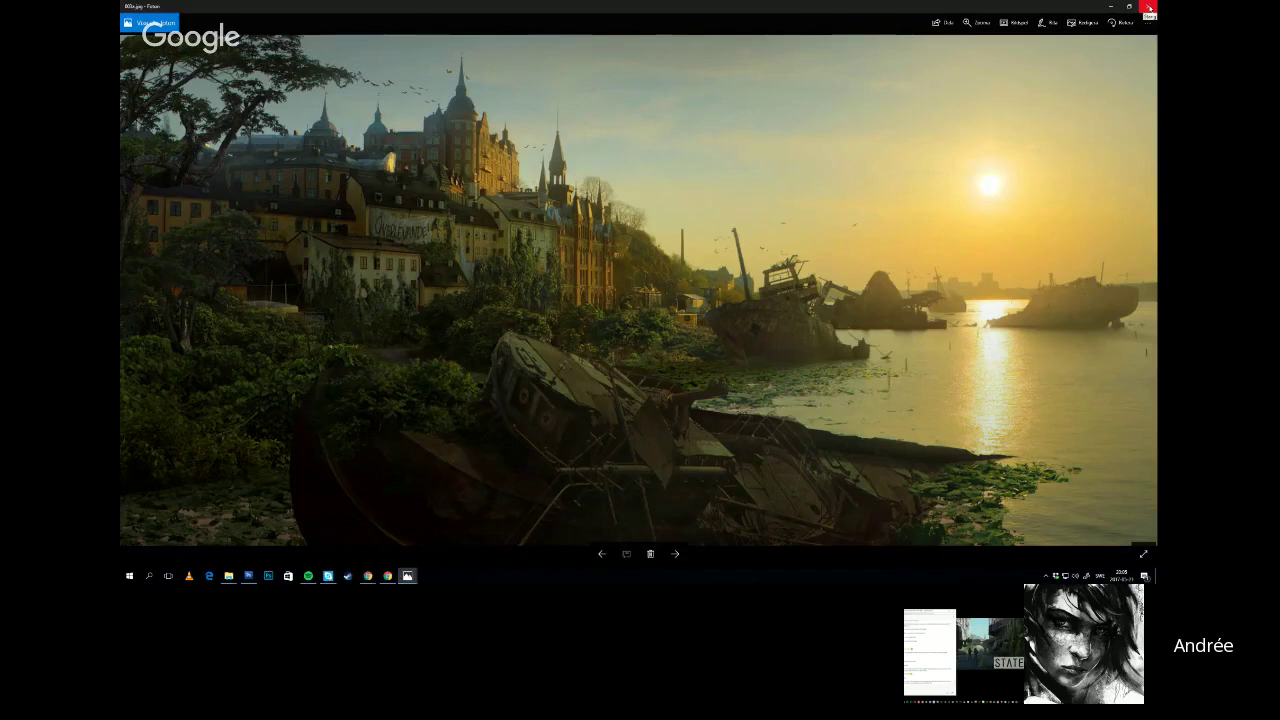
pyautogui.click(1150, 8)
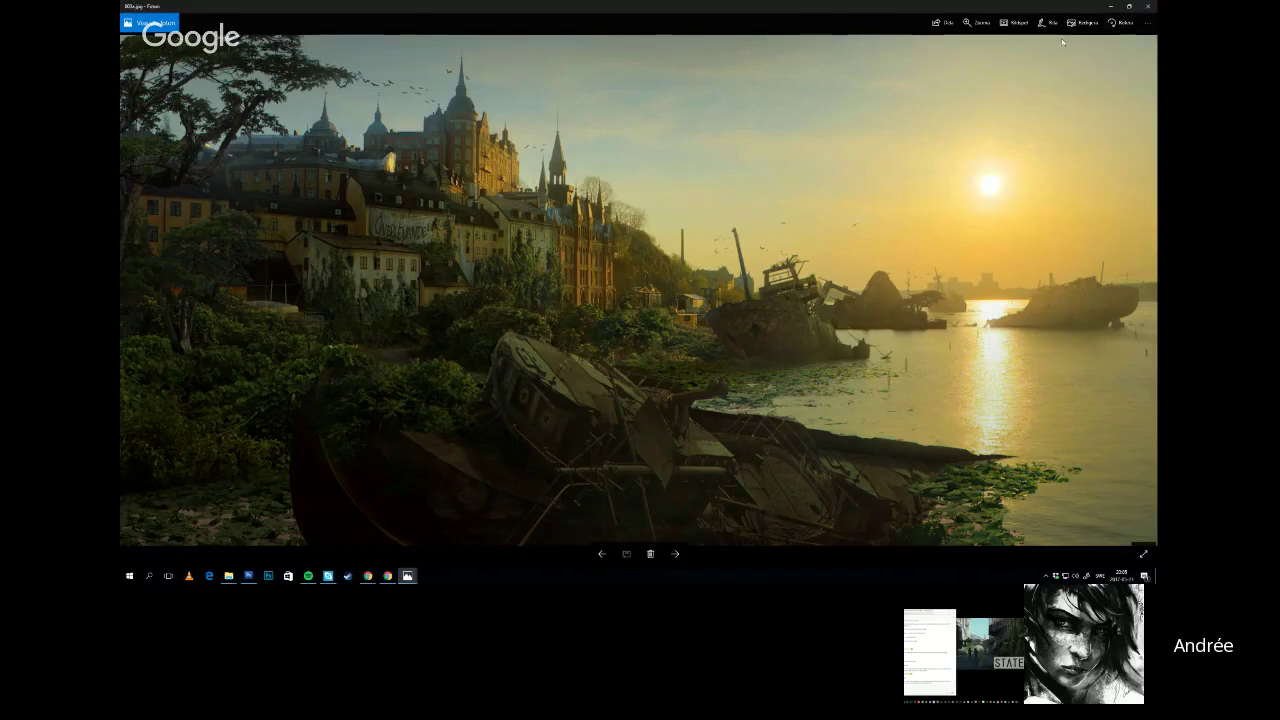
pyautogui.click(1152, 7)
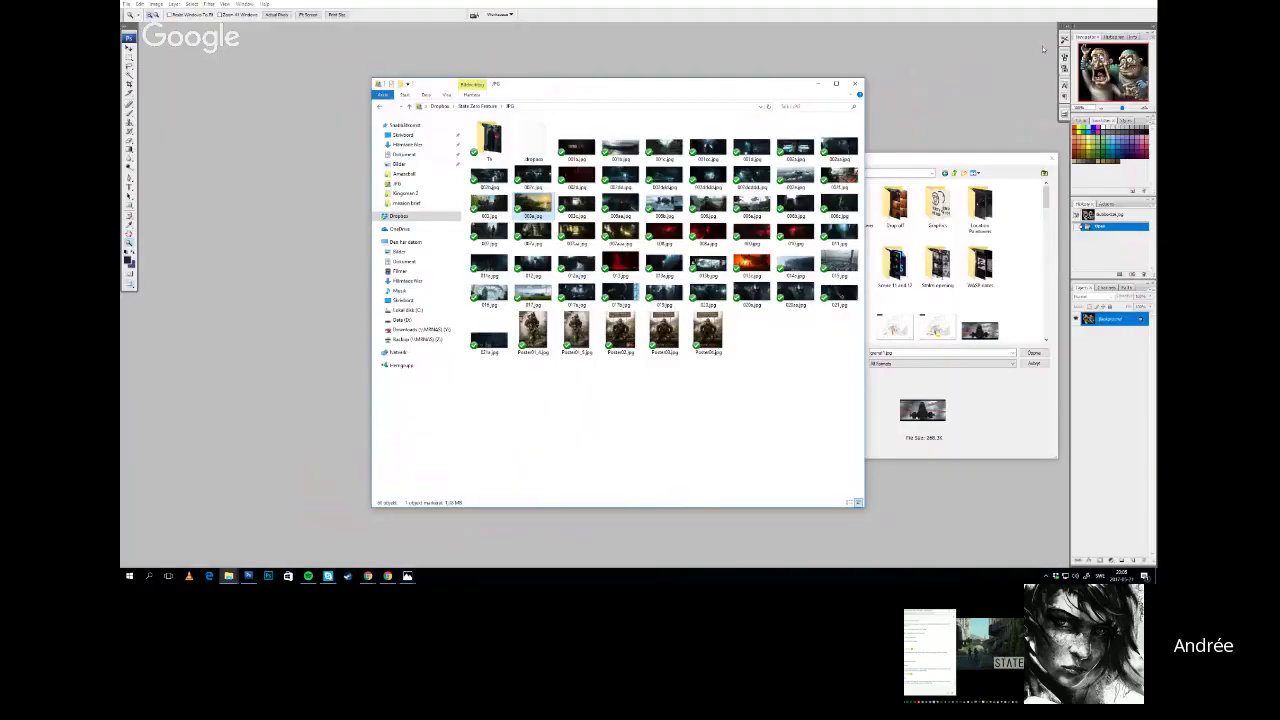
# Open the image of the landed aircraft and soldiers on the overgrown city street, view it maximized and close it
pyautogui.doubleClick(489, 207)
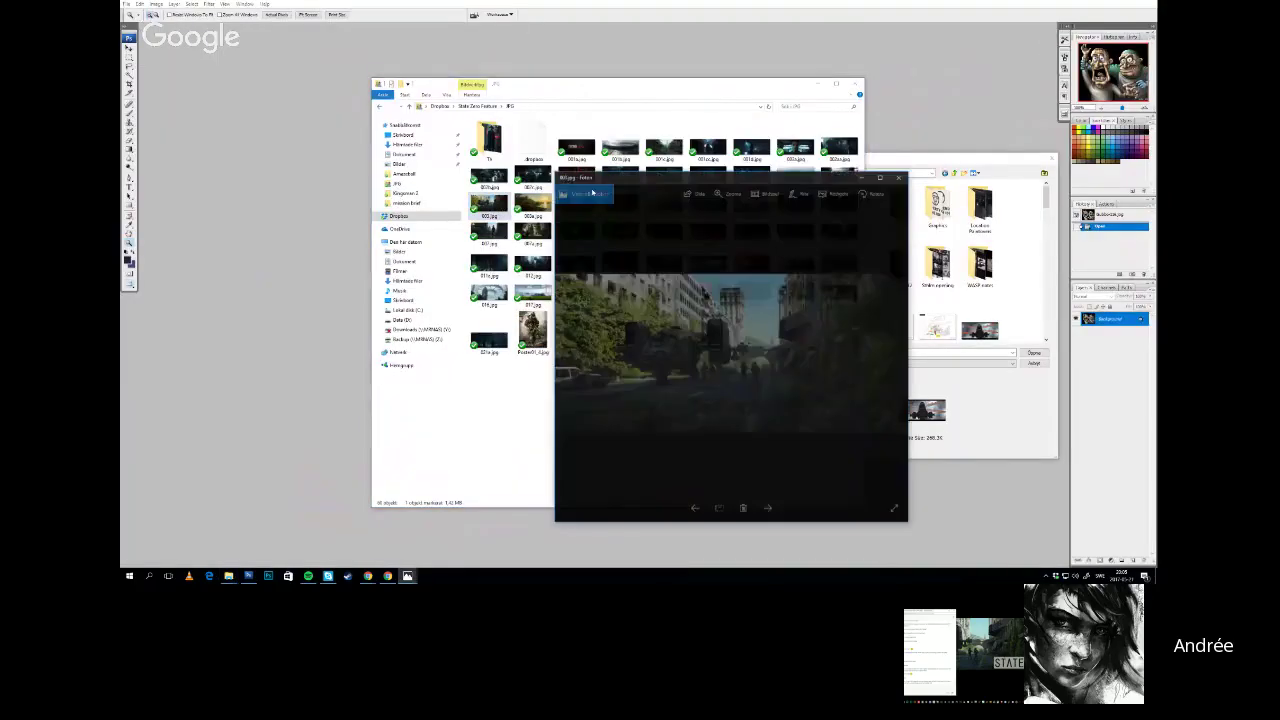
pyautogui.doubleClick(692, 179)
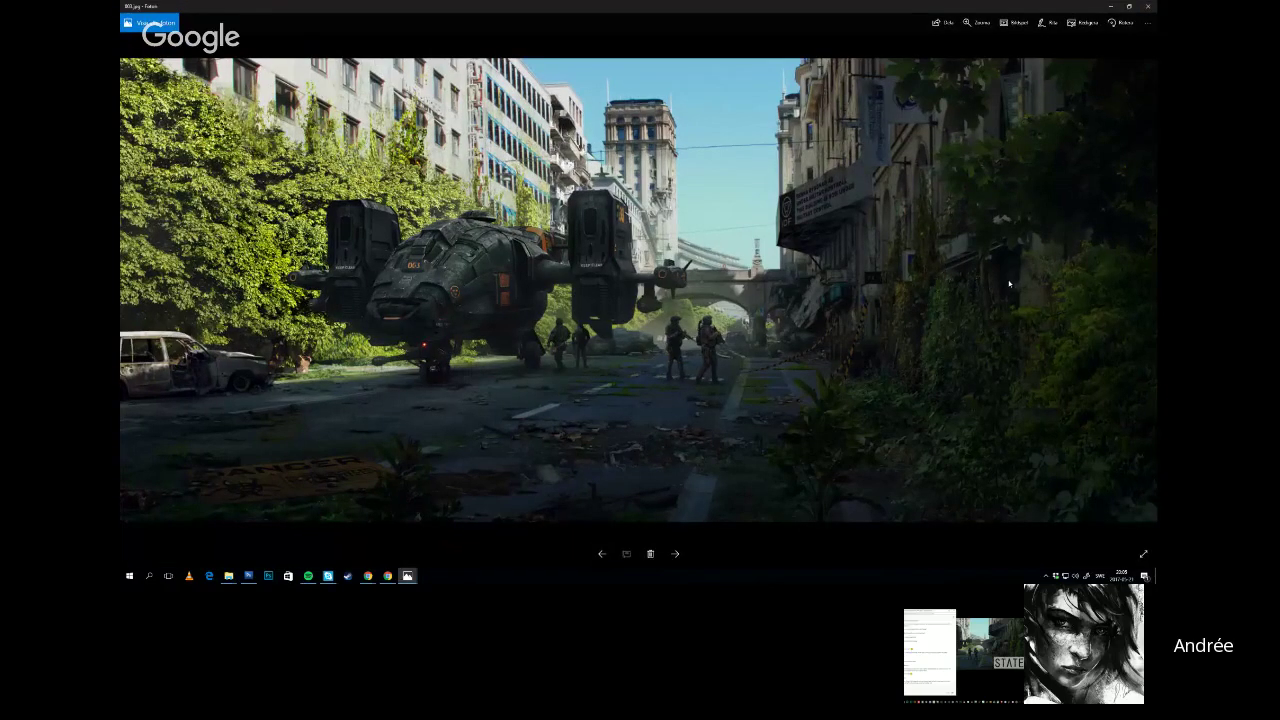
pyautogui.click(1148, 5)
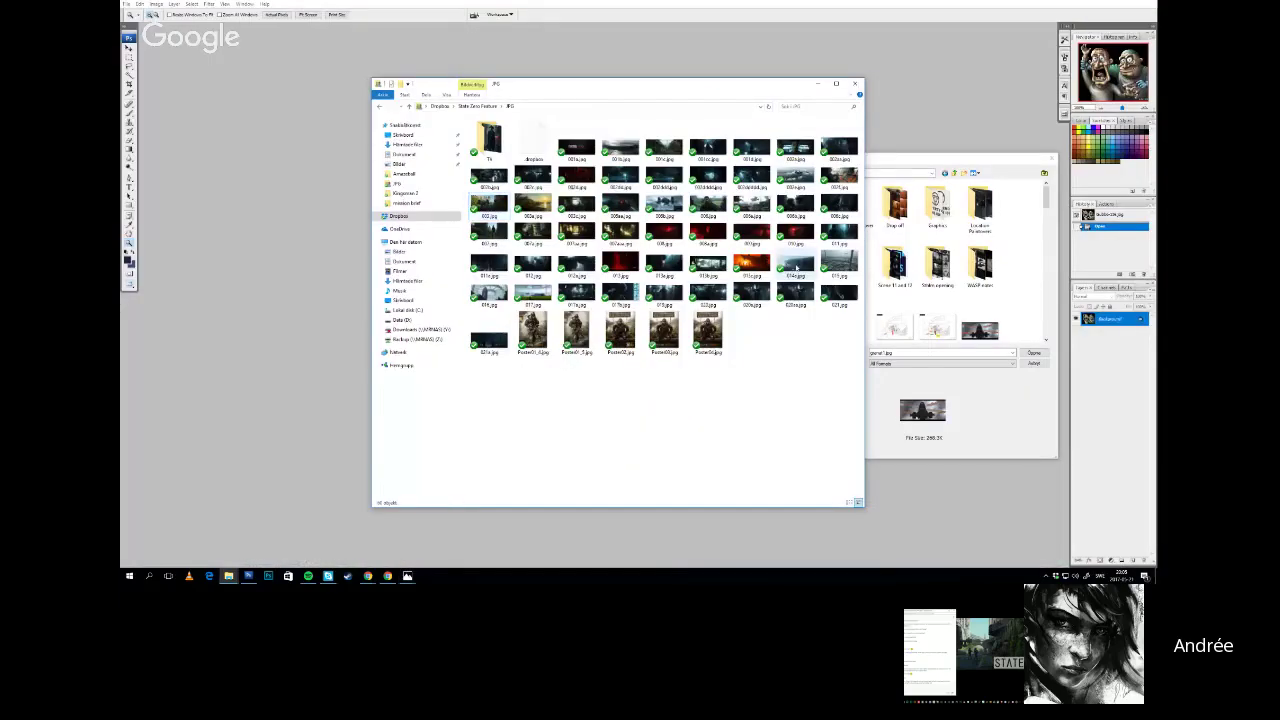
# View the image of the speedboat approaching the giant sea wall marked 3N, close it, and select 020.jpg in the JPG folder
pyautogui.click(796, 267)
pyautogui.doubleClick(796, 267)
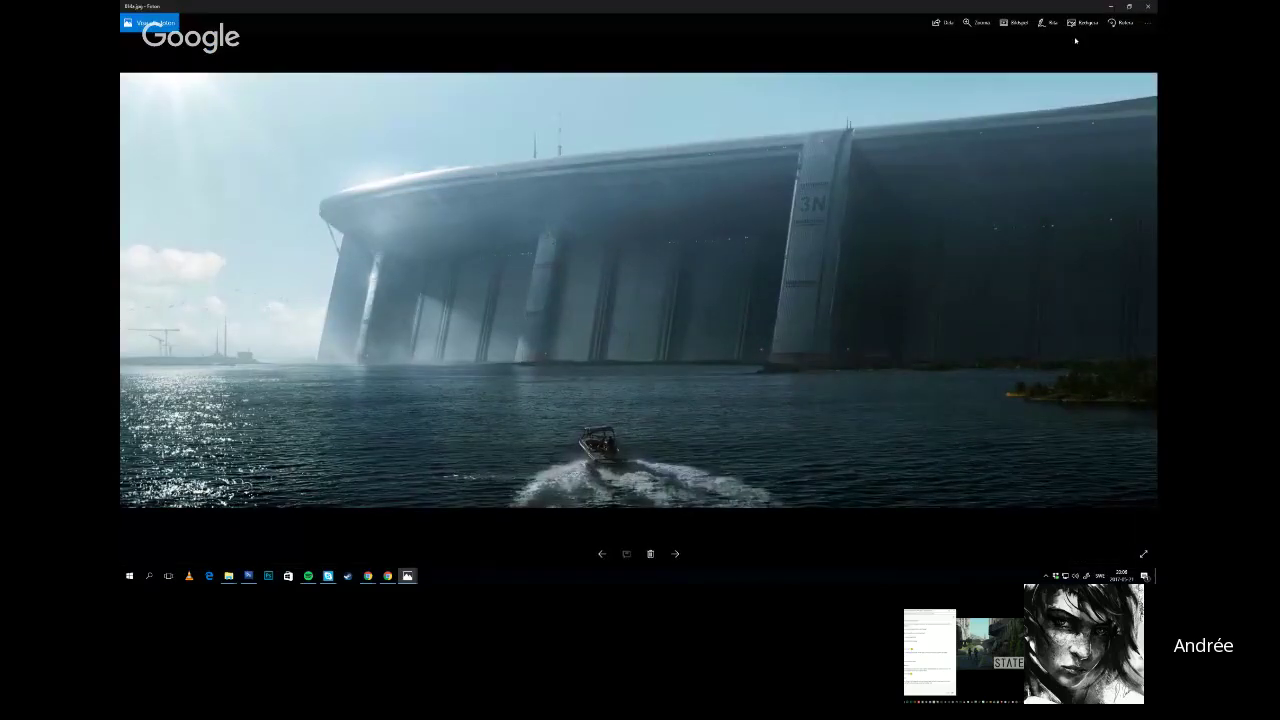
pyautogui.click(1147, 7)
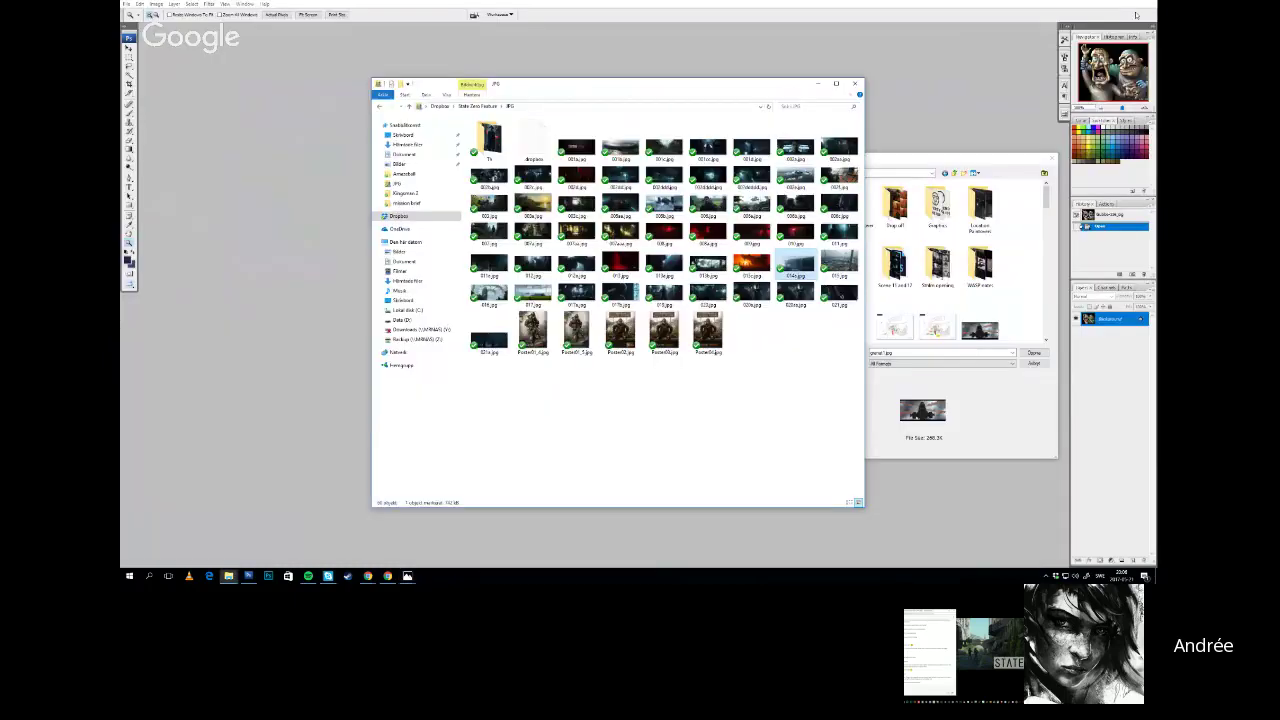
pyautogui.click(769, 420)
pyautogui.click(708, 293)
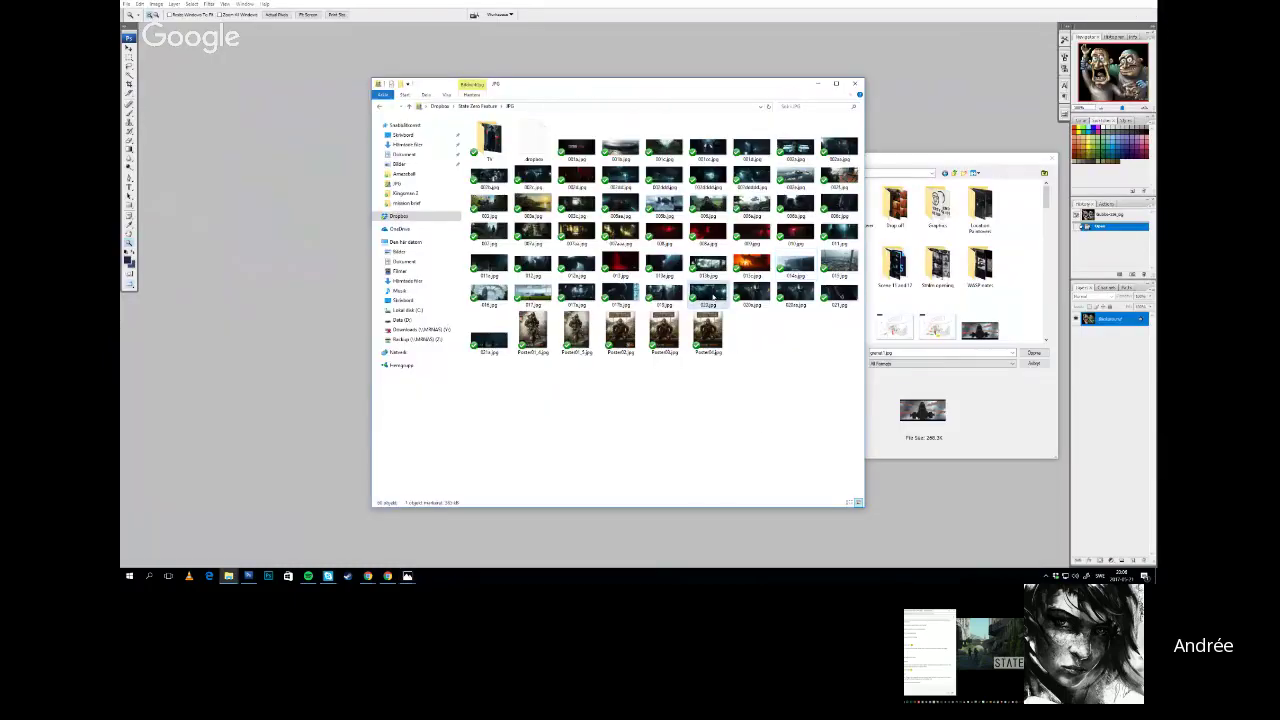
pyautogui.click(769, 440)
pyautogui.click(577, 295)
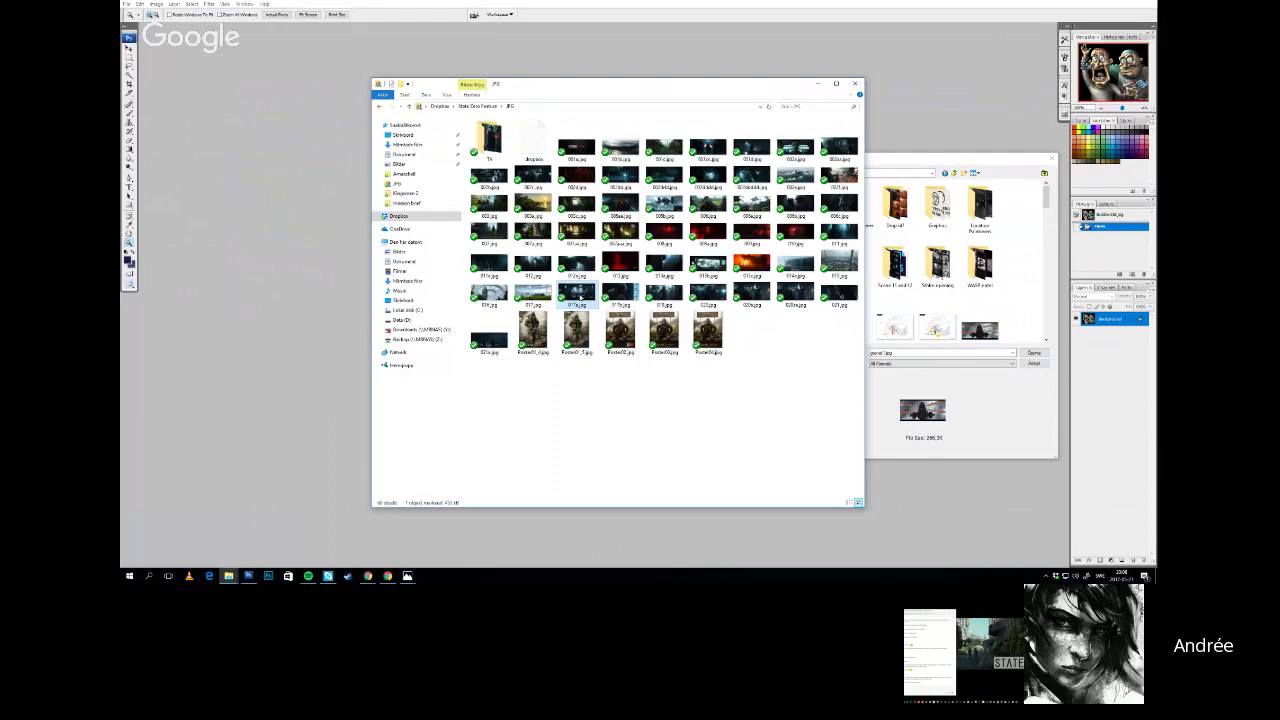
pyautogui.click(533, 205)
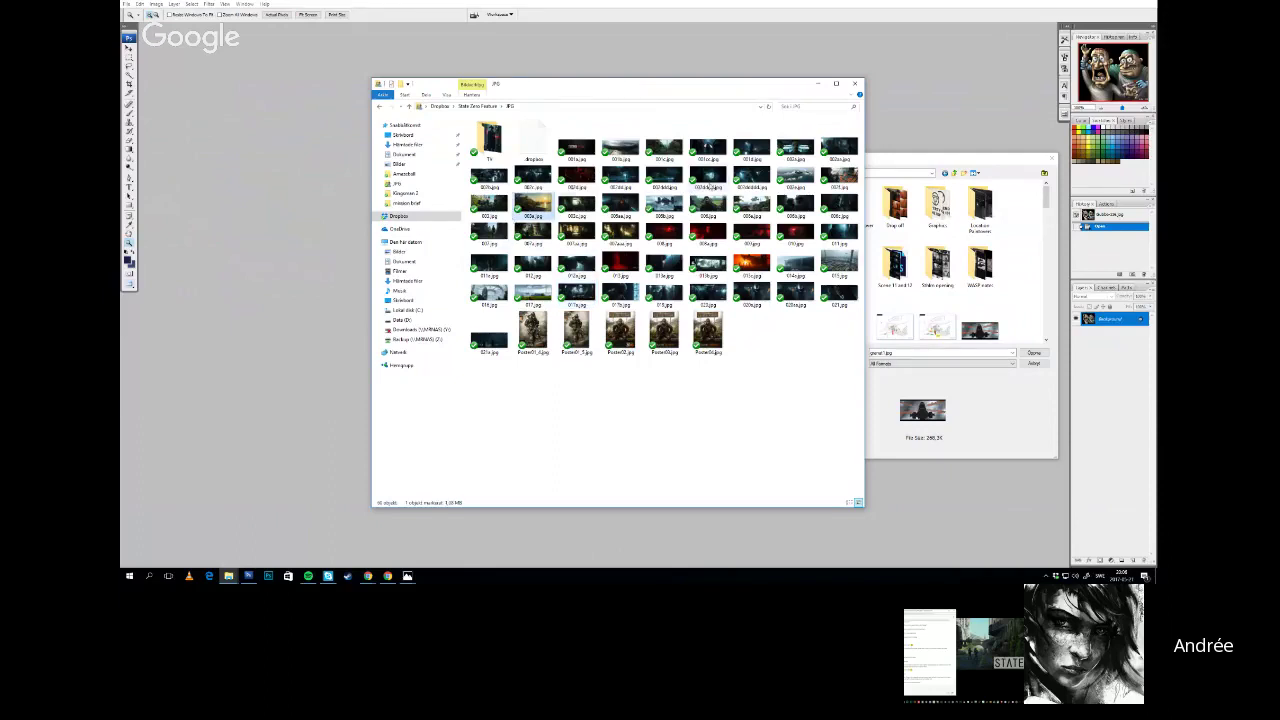
pyautogui.click(495, 180)
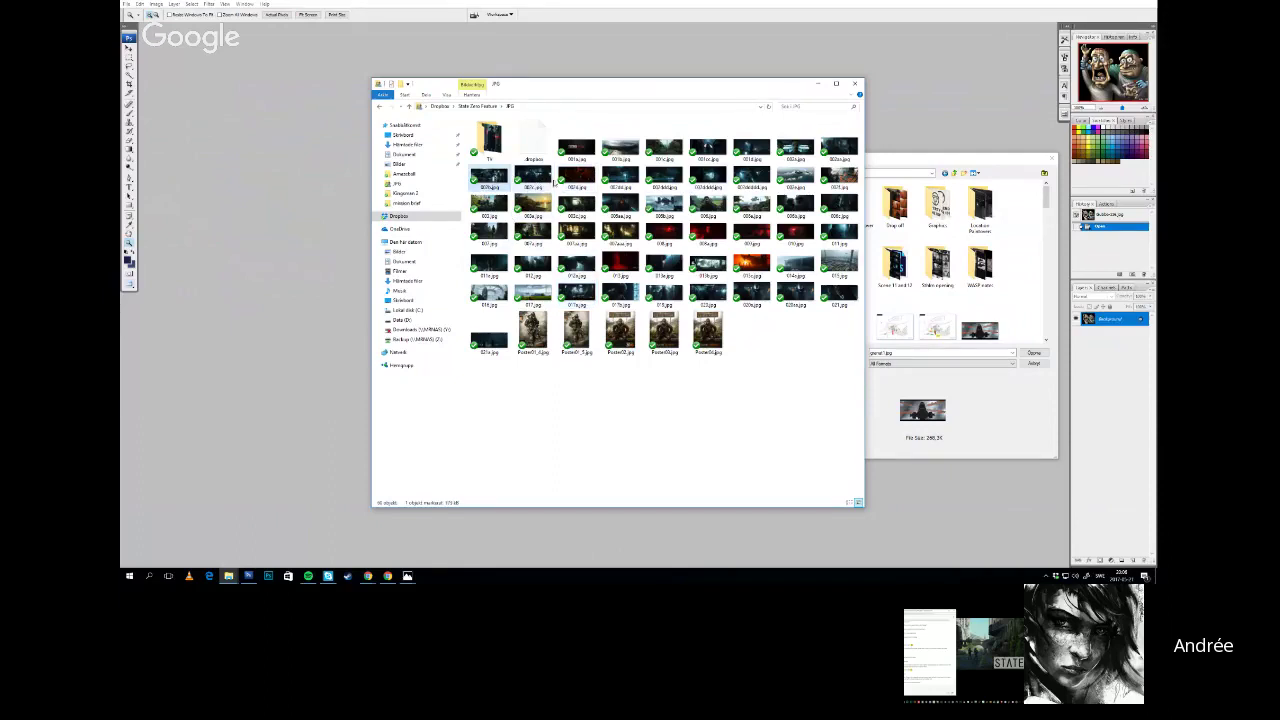
pyautogui.click(540, 178)
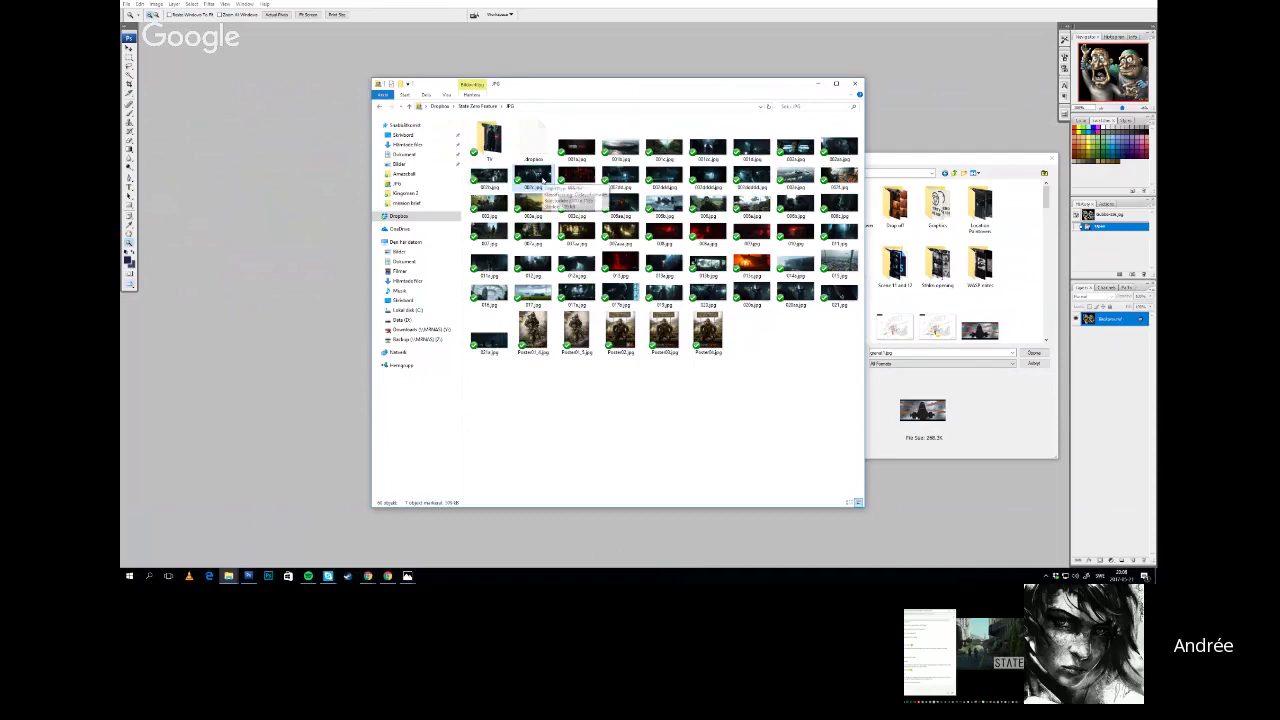
pyautogui.press('Left')
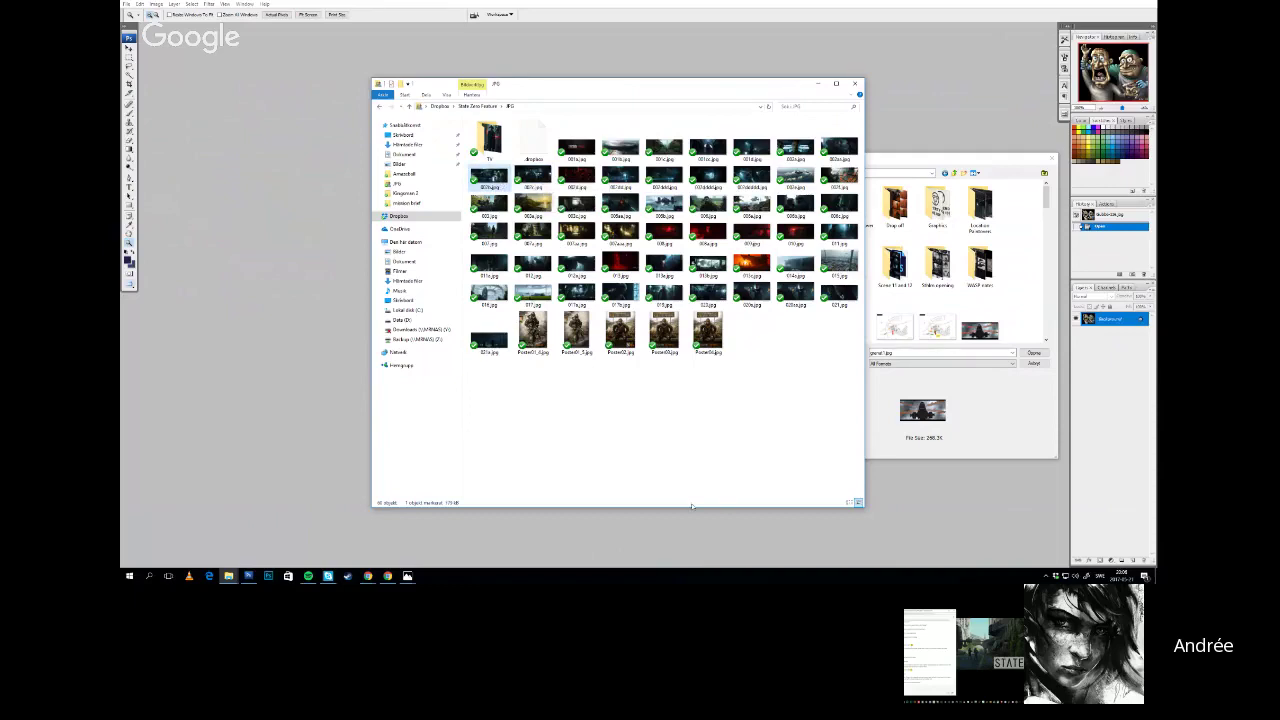
pyautogui.click(643, 441)
pyautogui.click(577, 333)
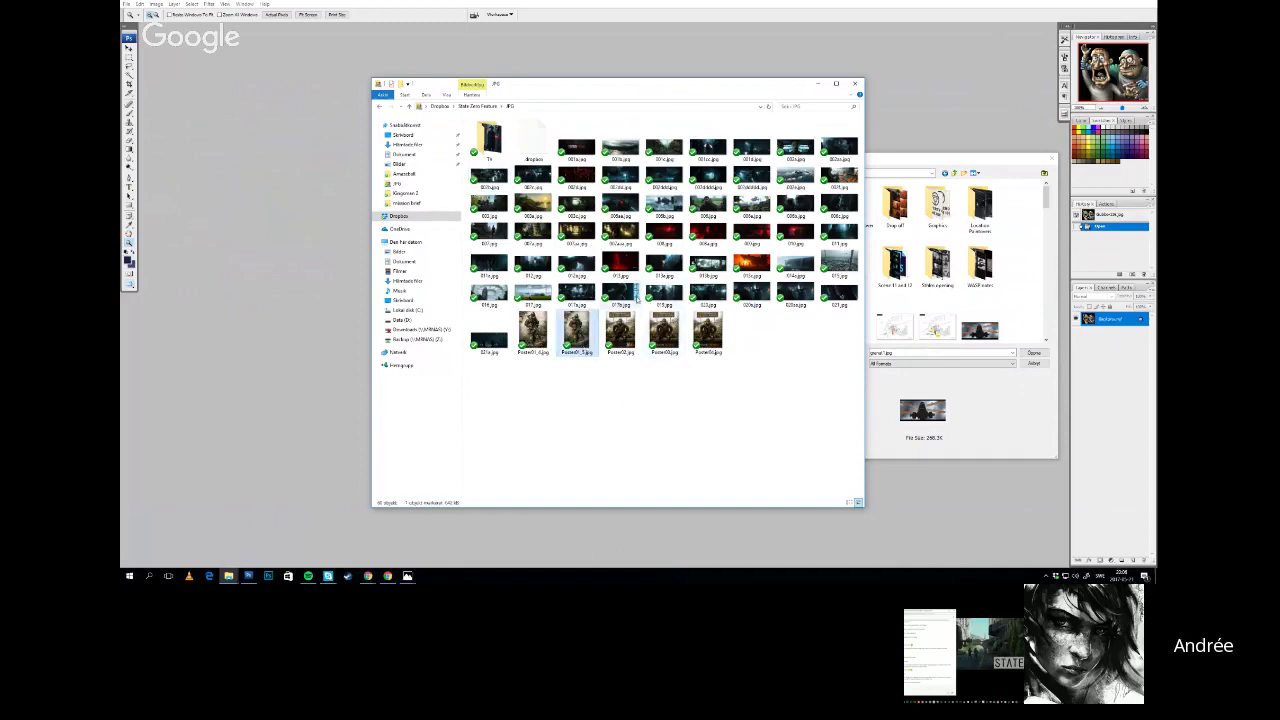
# Open 017b.jpg, the close-up of the bald creature beside the window, view it maximized and close it
pyautogui.doubleClick(630, 292)
pyautogui.doubleClick(726, 183)
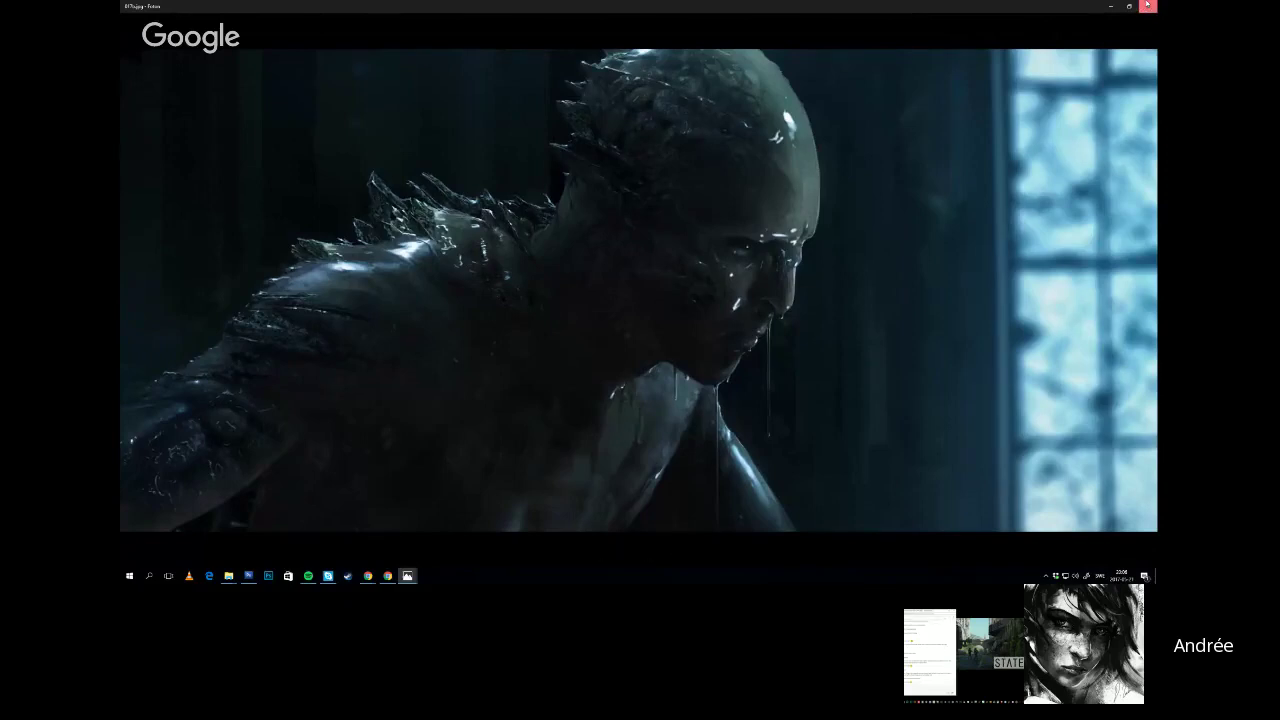
pyautogui.click(1147, 5)
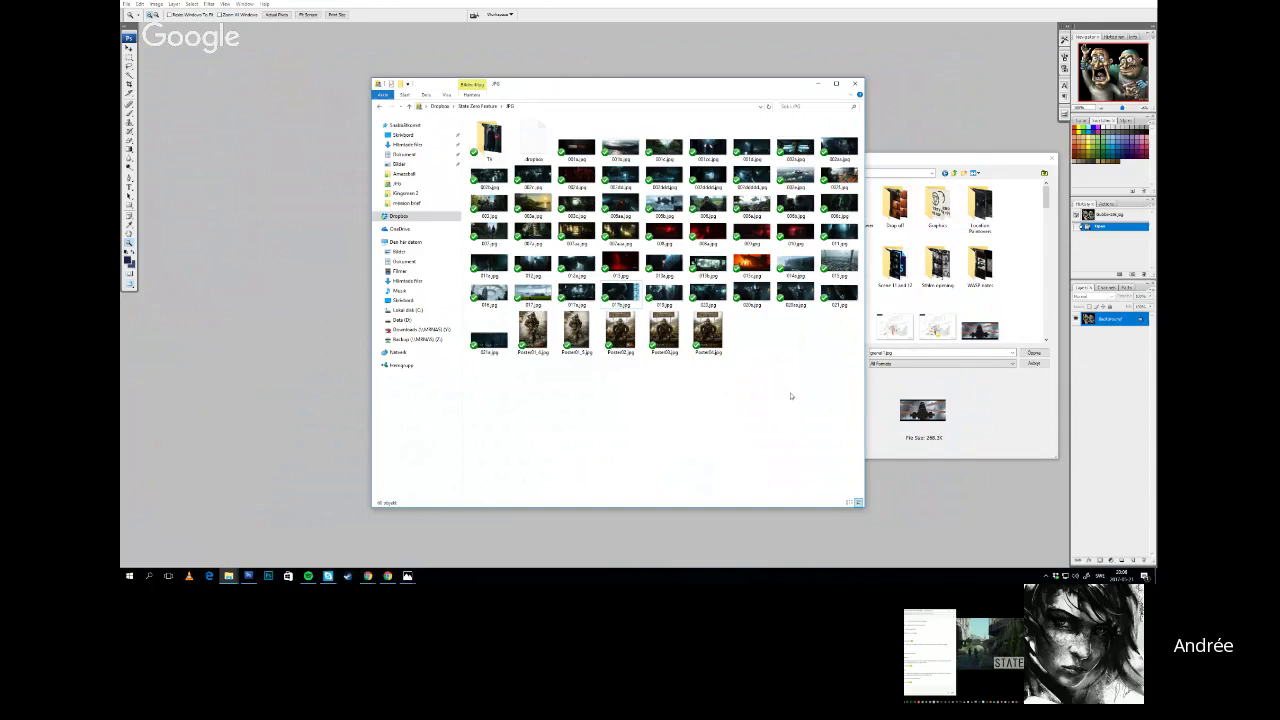
# Move the file window aside, go back up to the Dropbox folder and open the Concept Art Workshop folder
pyautogui.moveTo(743, 89); pyautogui.dragTo(849, 117)
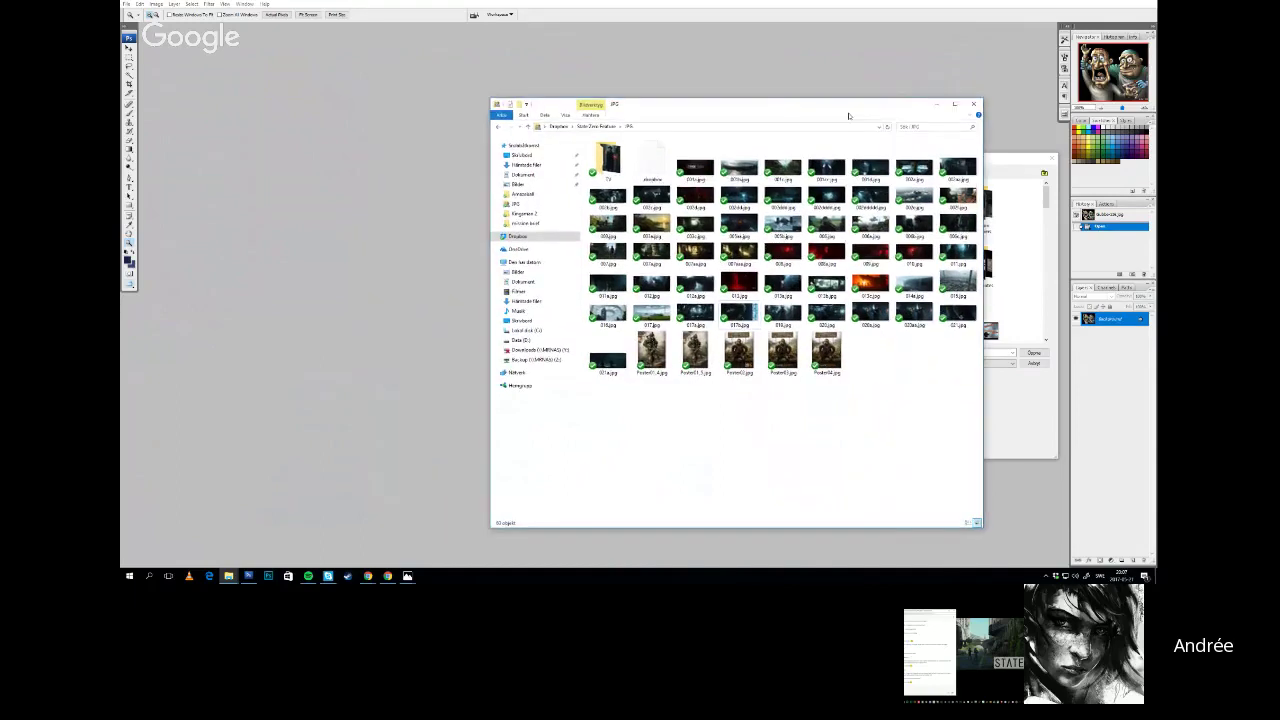
pyautogui.hotkey('alt', 'Up')
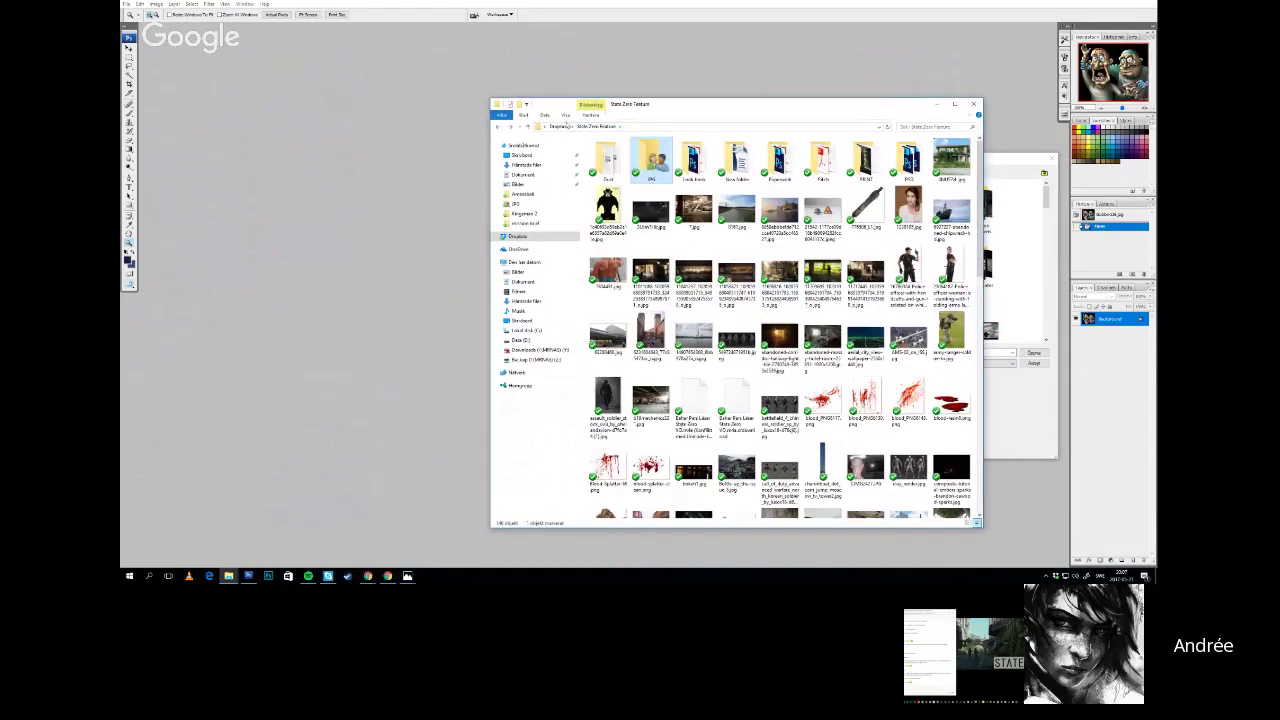
pyautogui.click(558, 126)
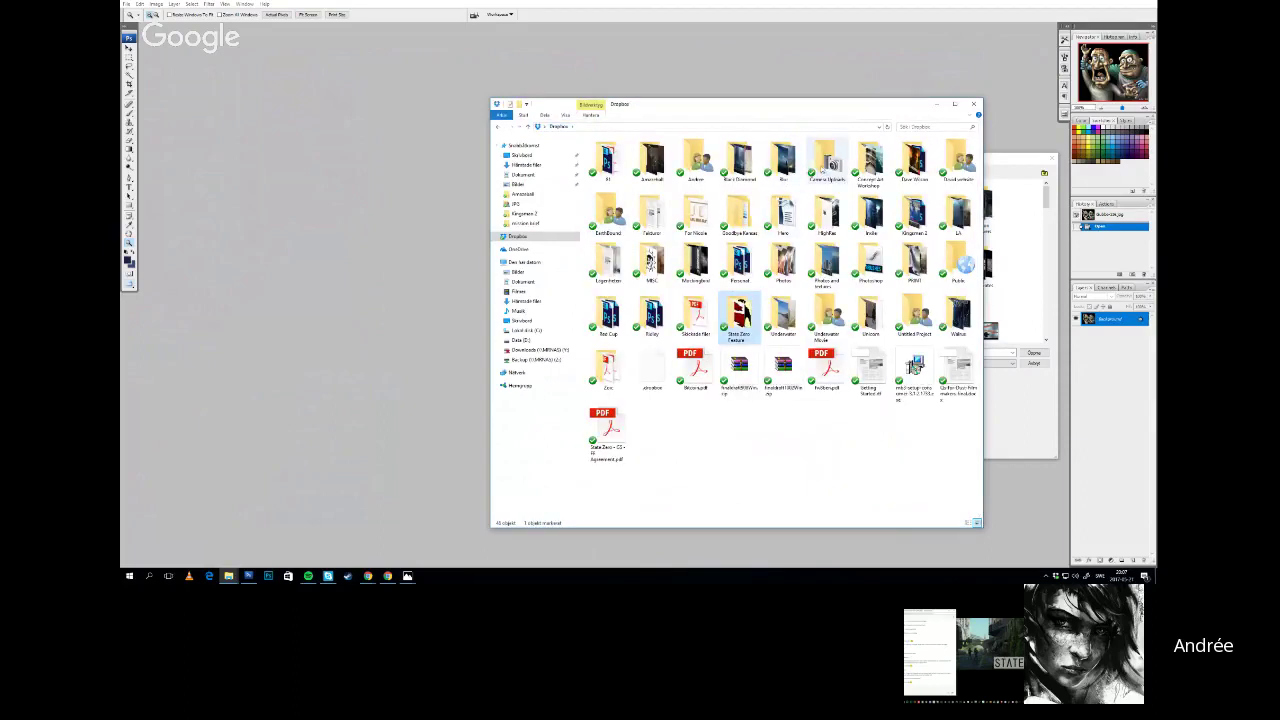
pyautogui.doubleClick(870, 160)
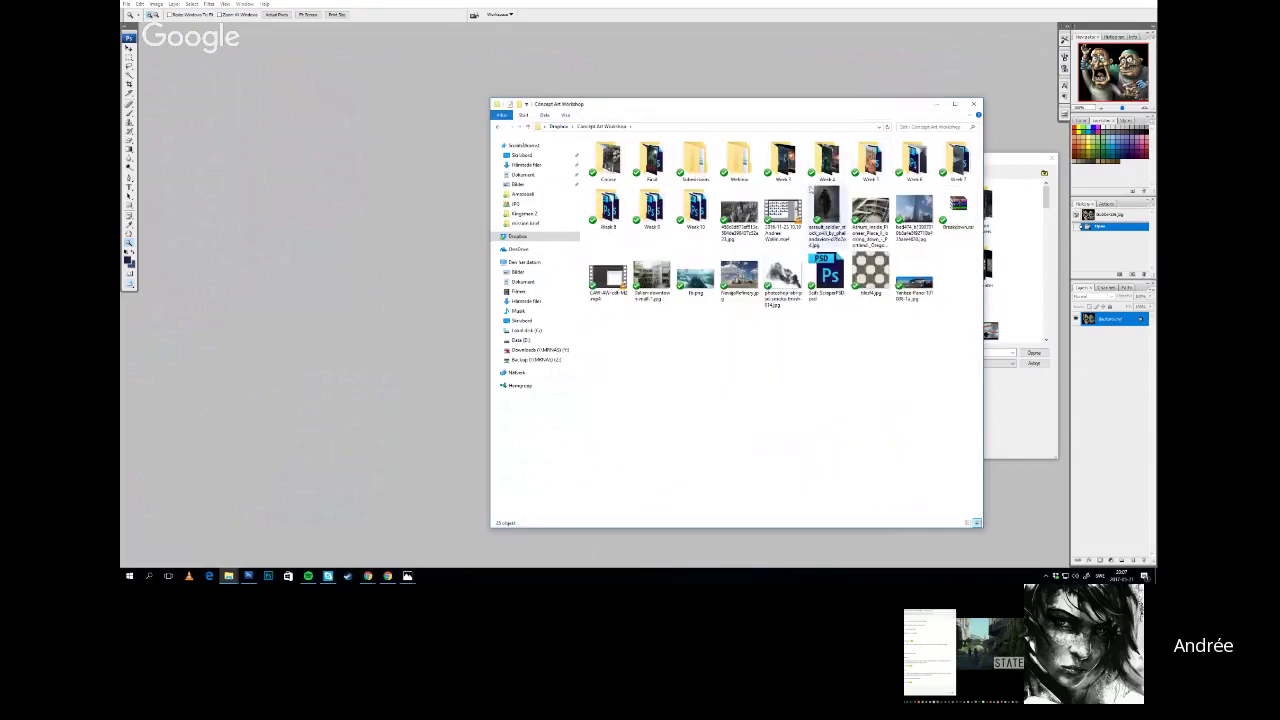
pyautogui.click(783, 160)
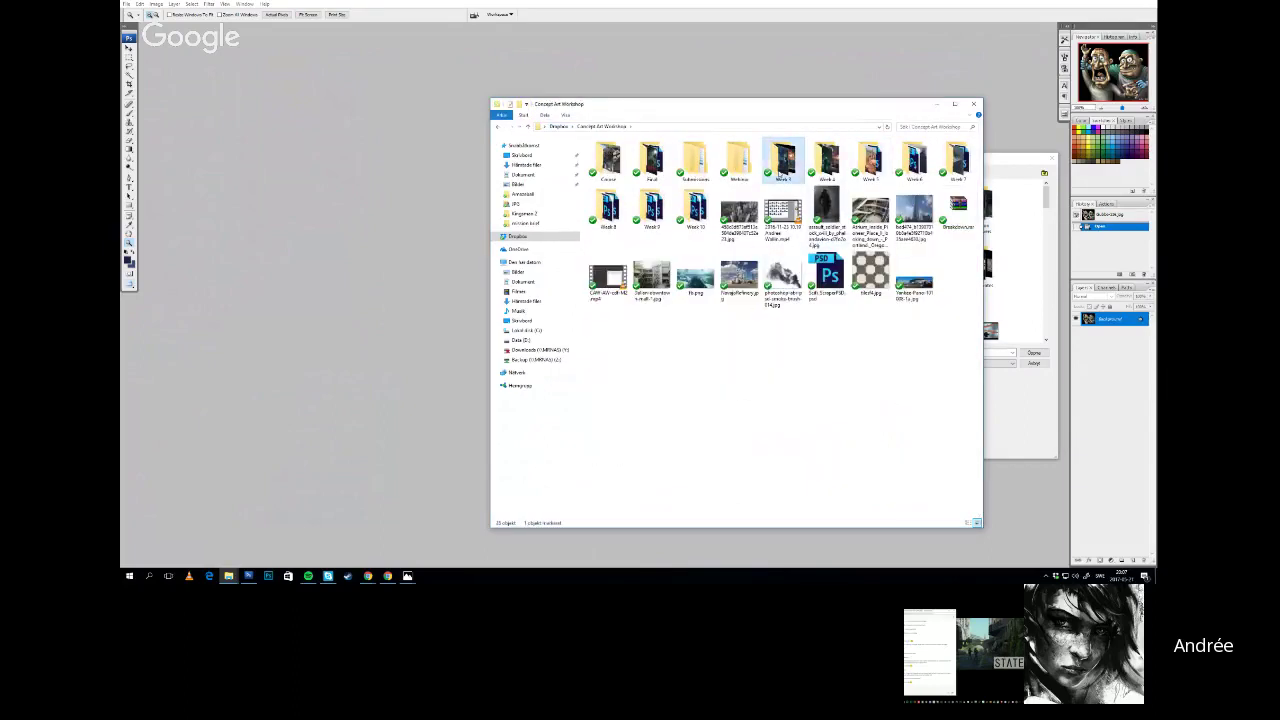
pyautogui.click(700, 357)
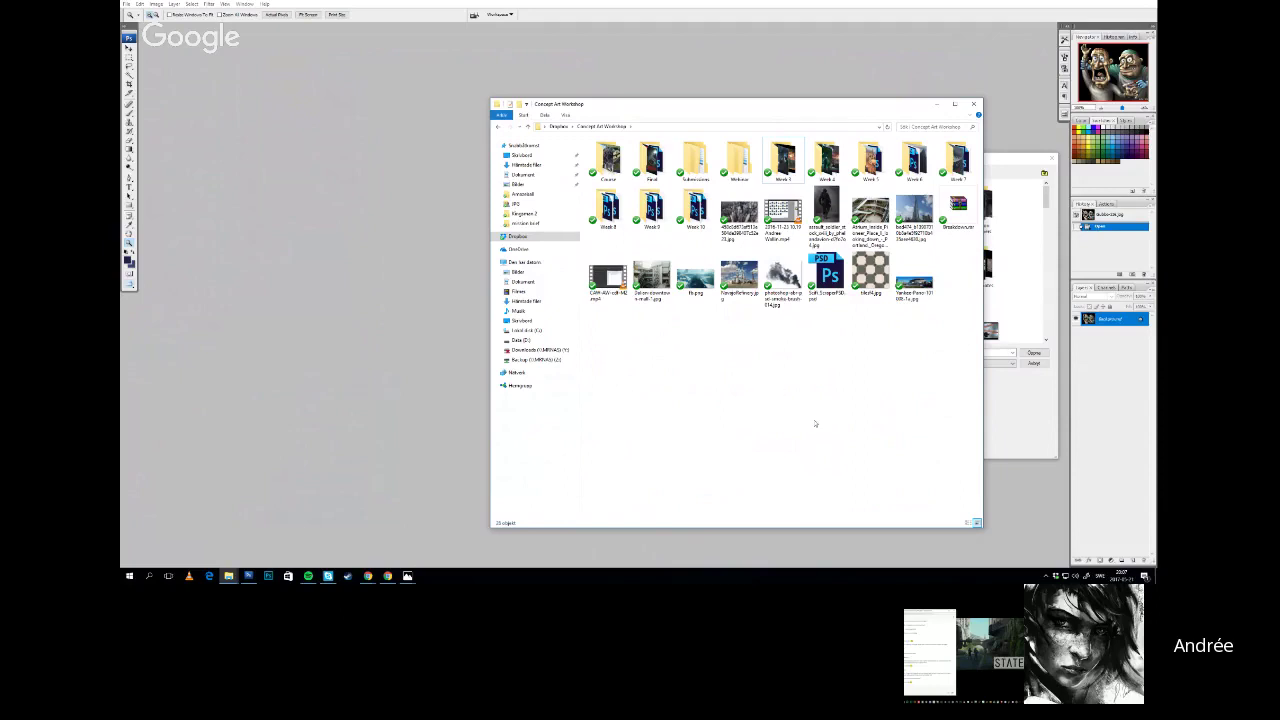
pyautogui.click(871, 160)
pyautogui.click(915, 160)
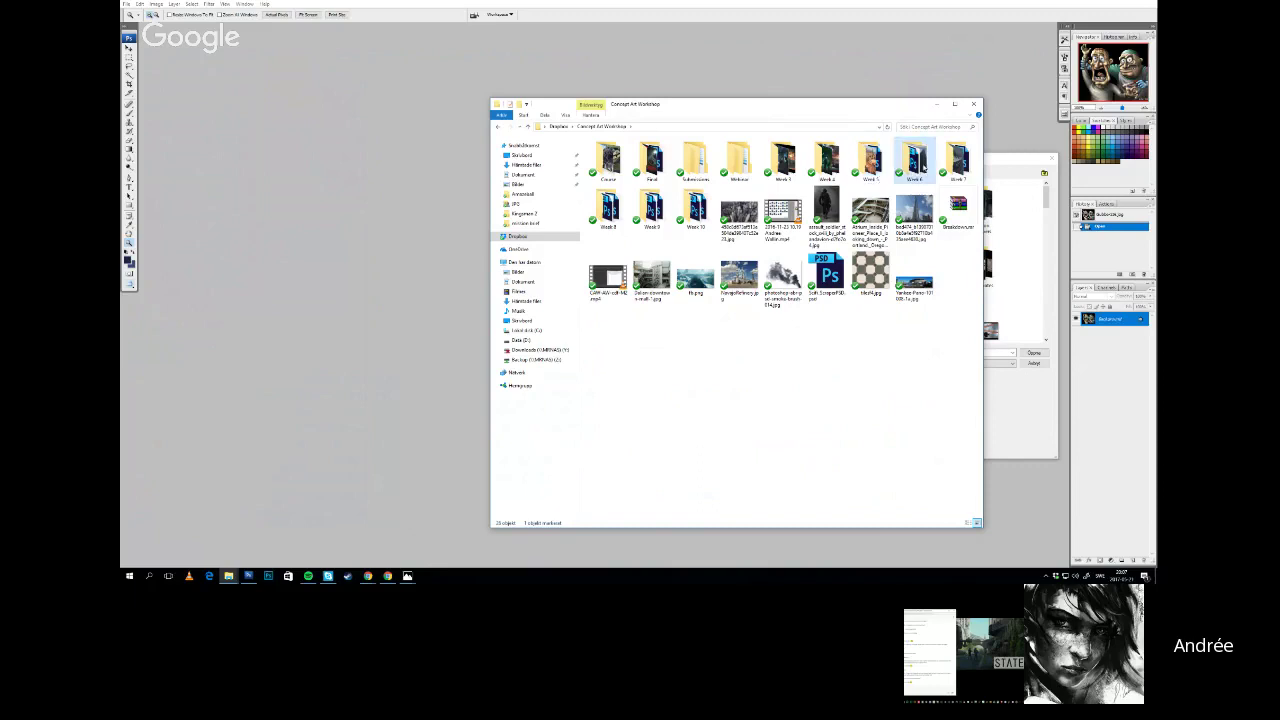
pyautogui.click(840, 166)
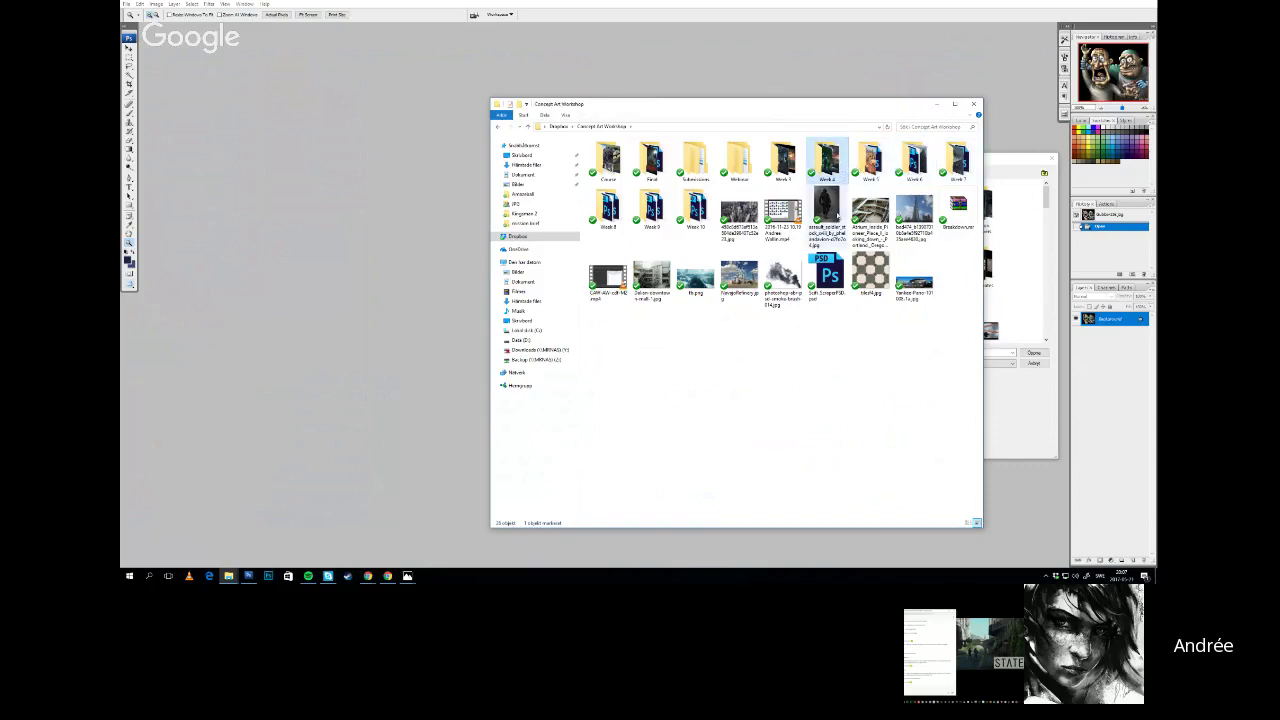
pyautogui.click(819, 367)
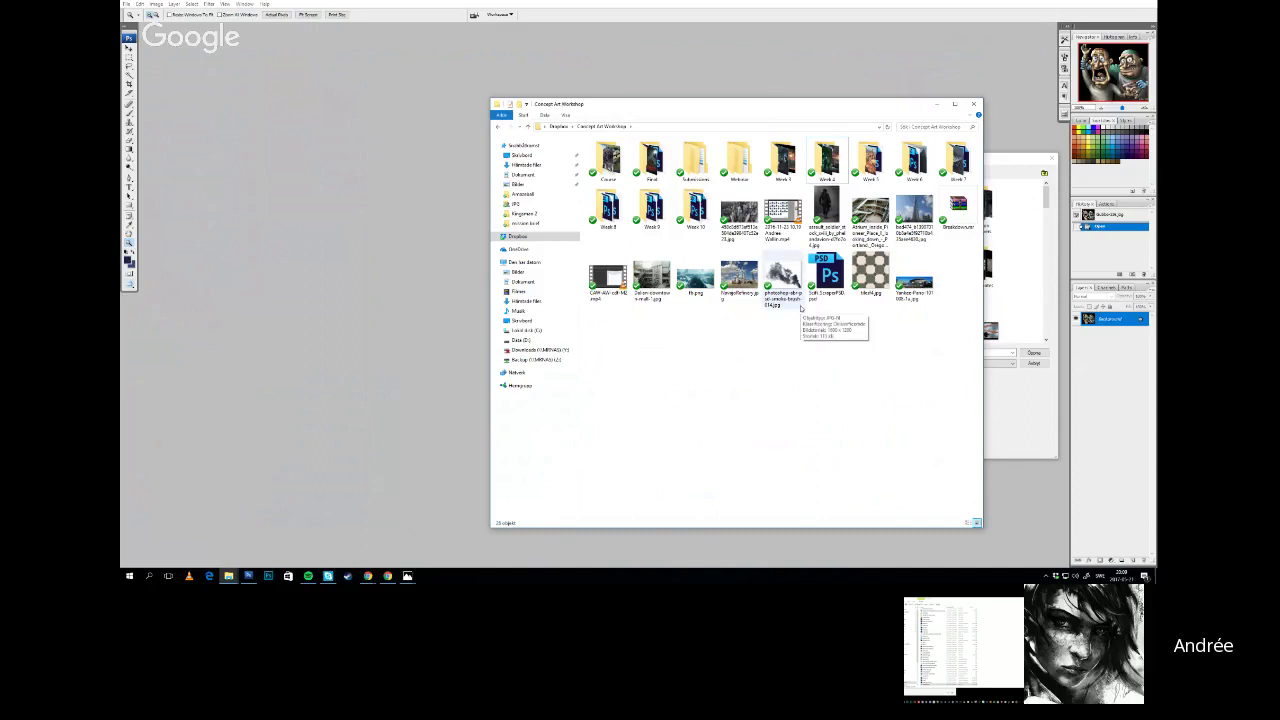
pyautogui.press('BackSpace')
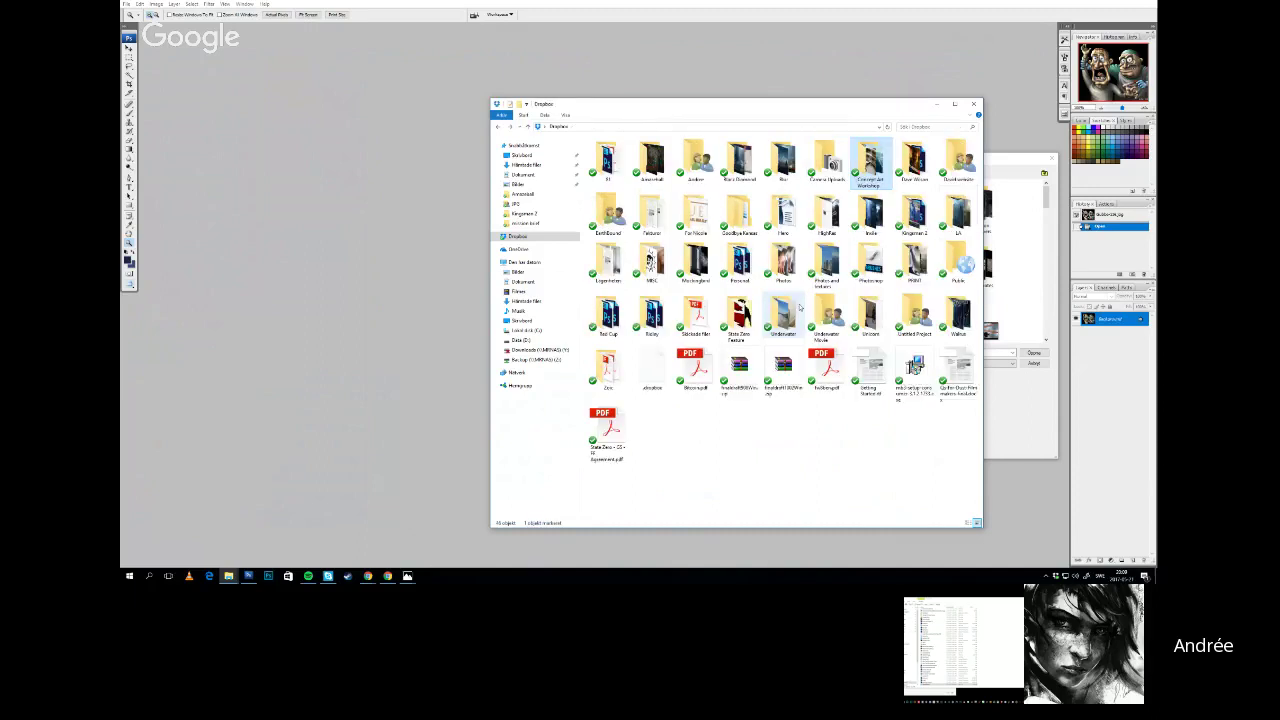
pyautogui.press('Return')
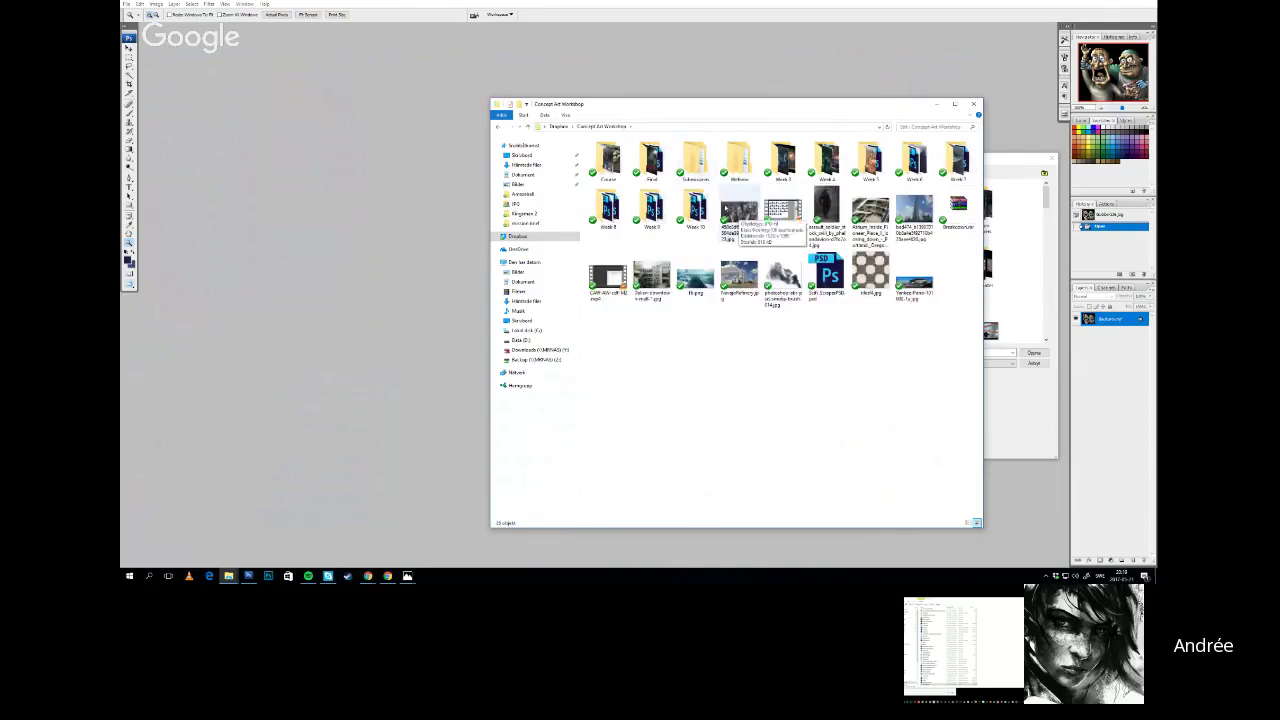
pyautogui.press('BackSpace')
pyautogui.press('Return')
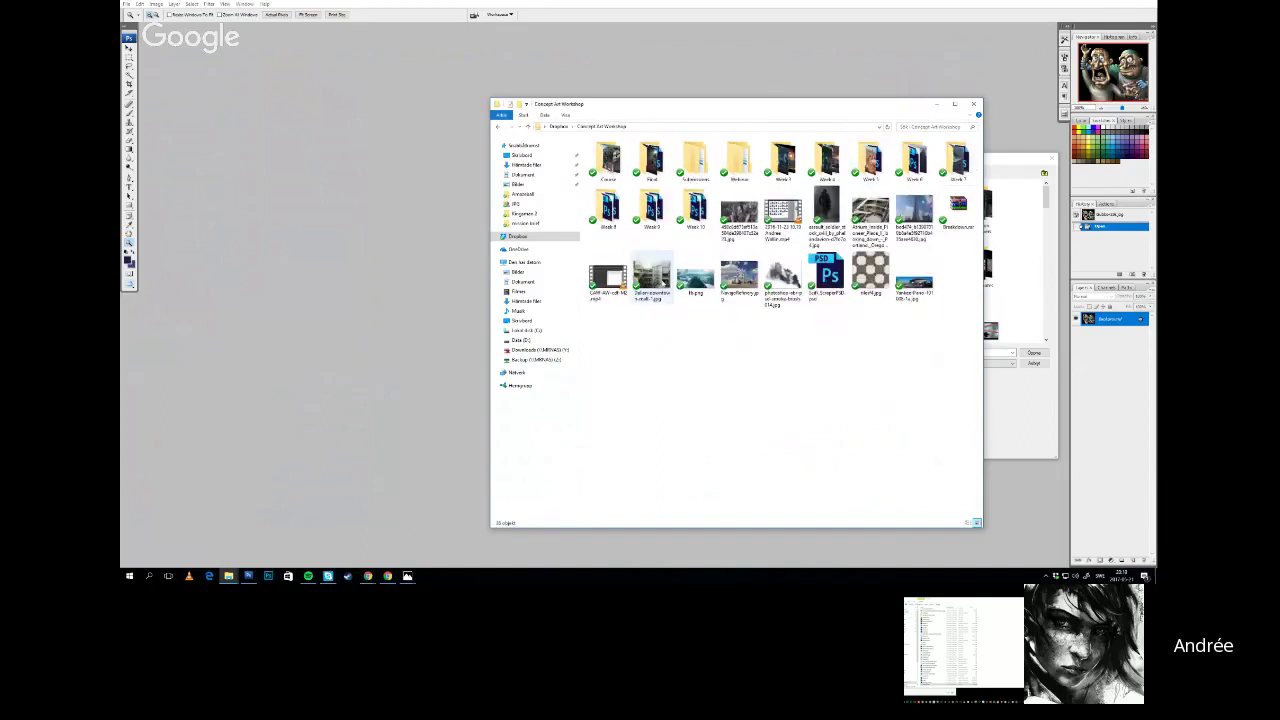
# Look into the Course folder, return to Concept Art Workshop and open the Webinar folder
pyautogui.click(608, 162)
pyautogui.doubleClick(609, 168)
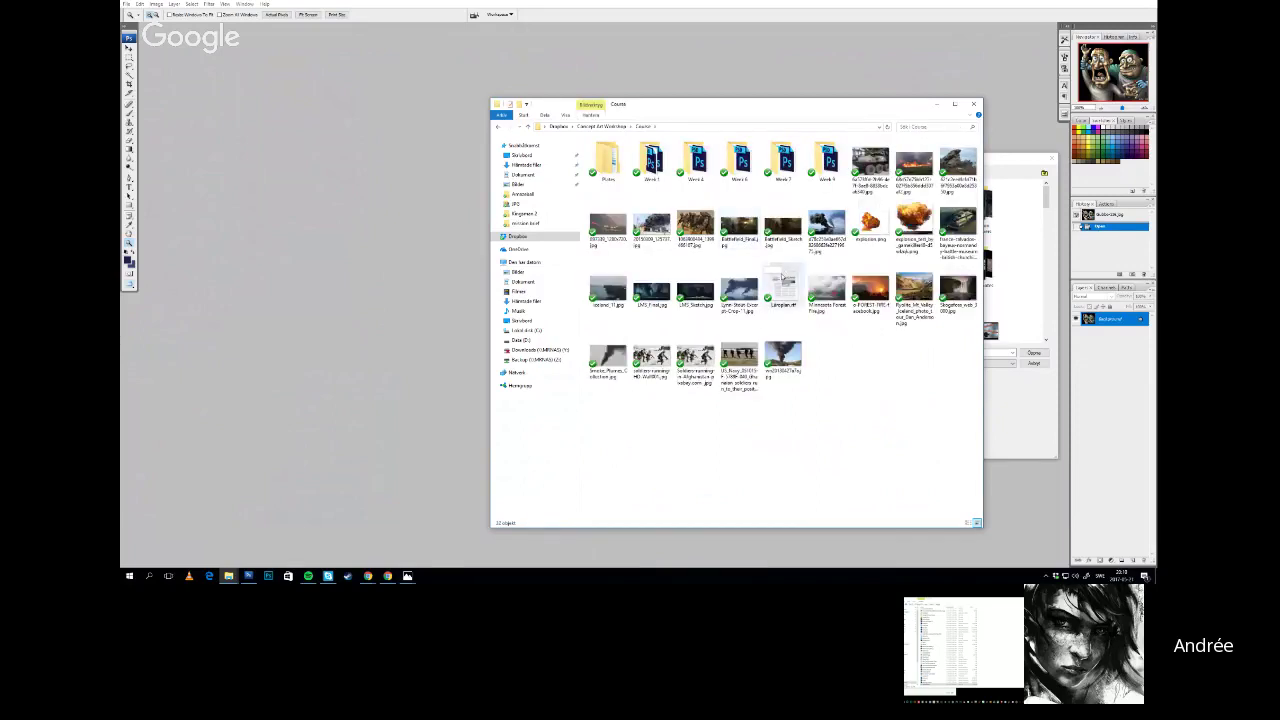
pyautogui.hotkey('alt', 'Left')
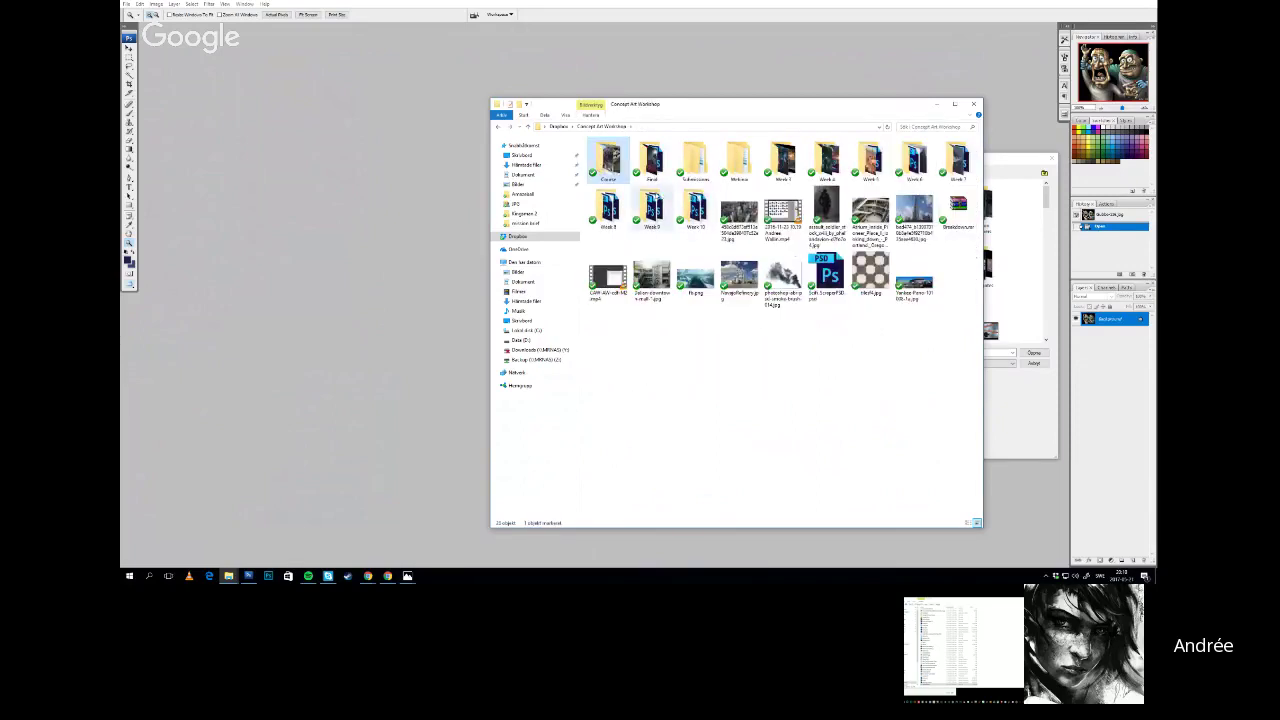
pyautogui.doubleClick(740, 160)
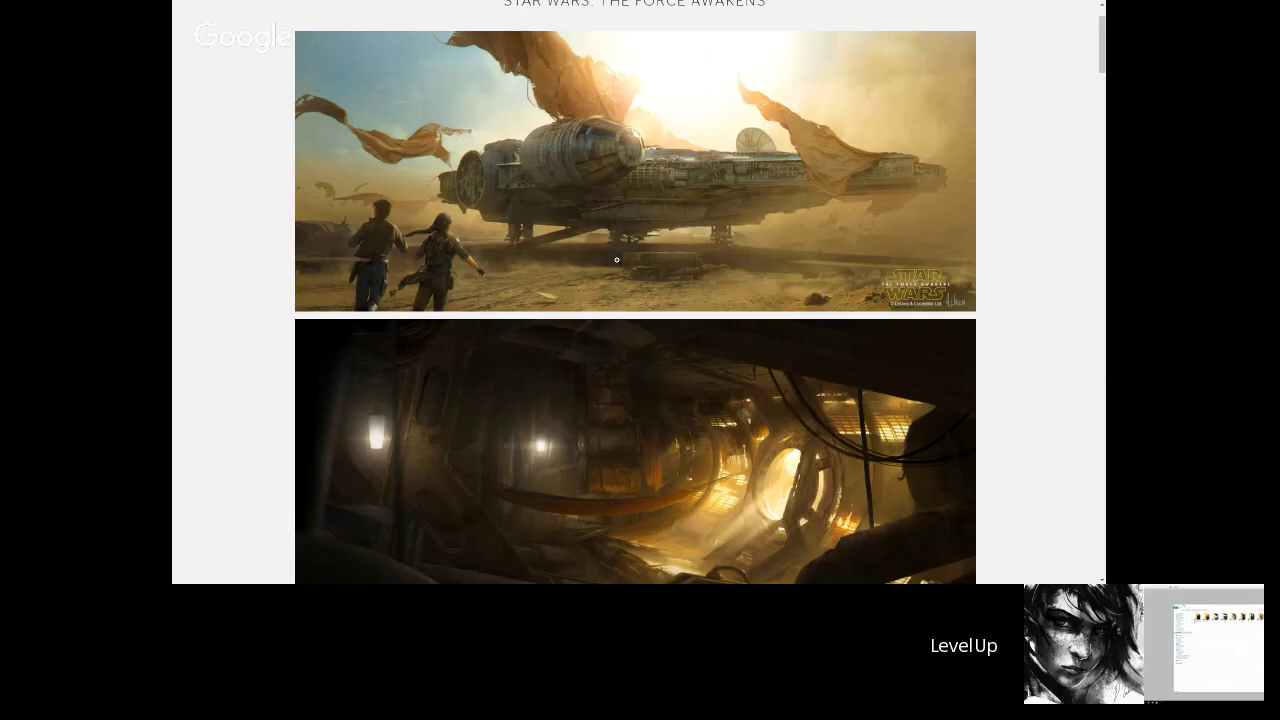
# Enlarge the Millennium Falcon artwork in the Star Wars: The Force Awakens gallery and advance through the images to Village Attack
pyautogui.click(617, 260)
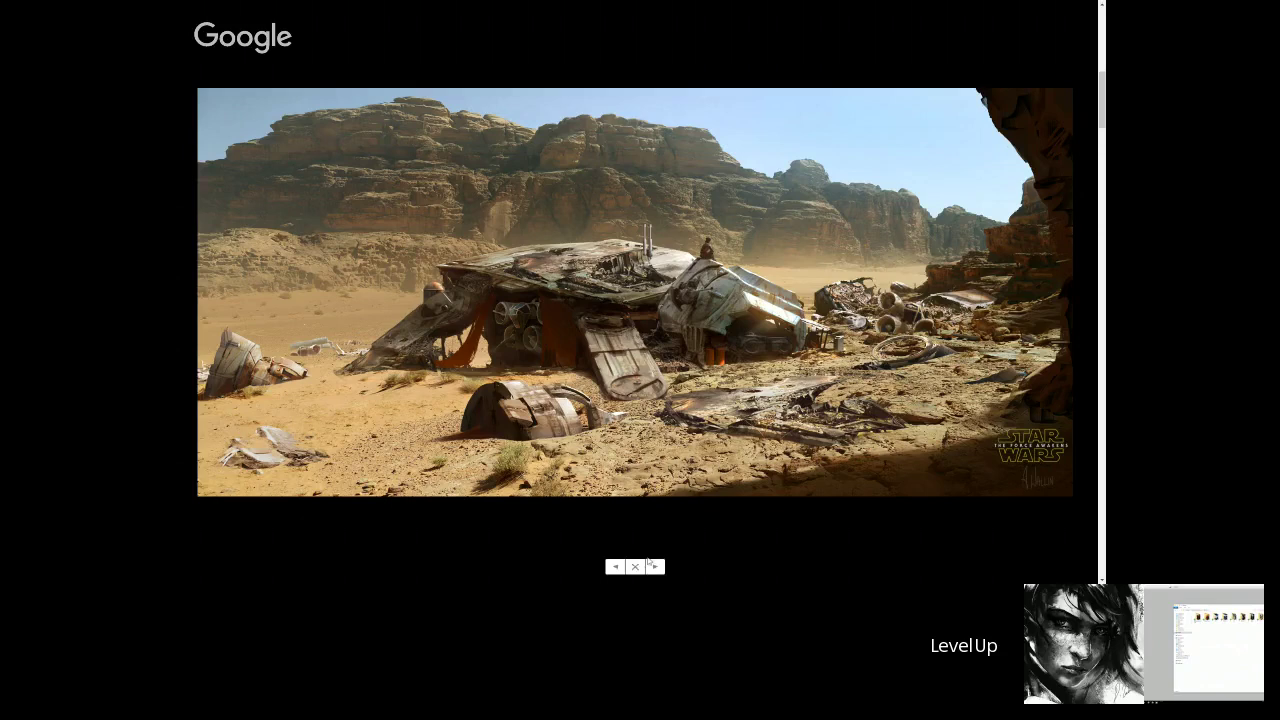
pyautogui.click(652, 567)
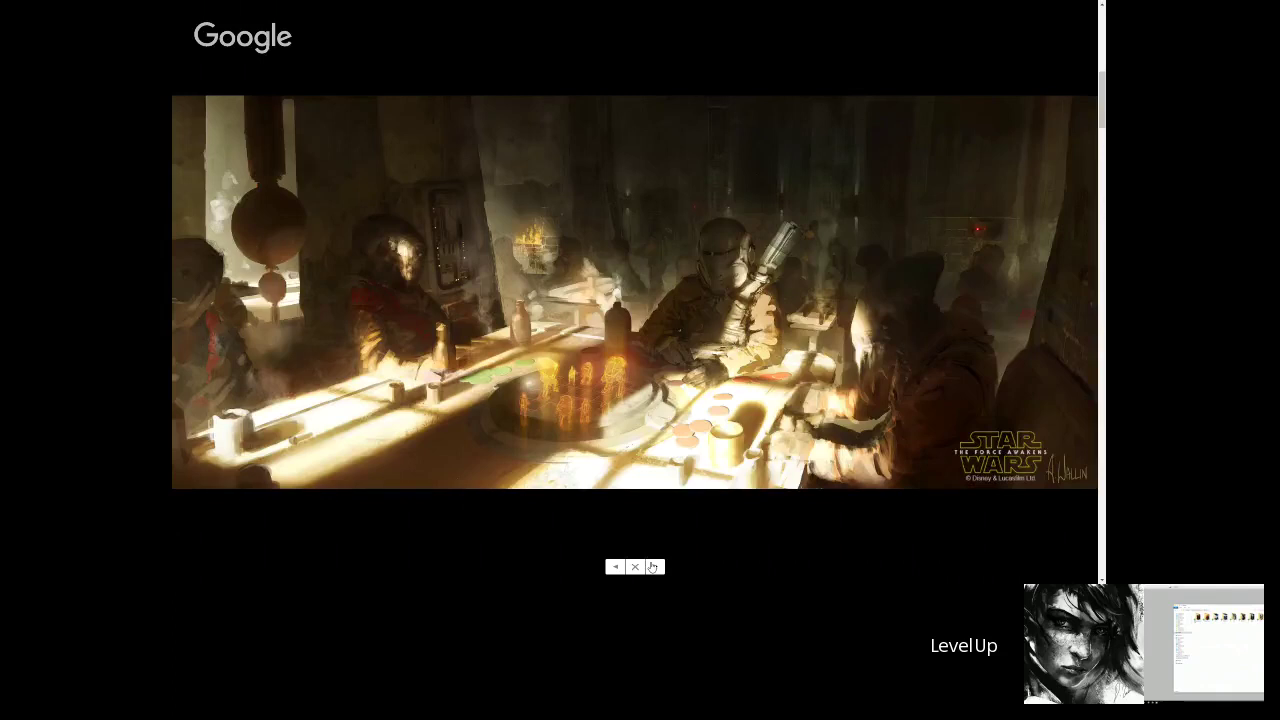
pyautogui.click(656, 568)
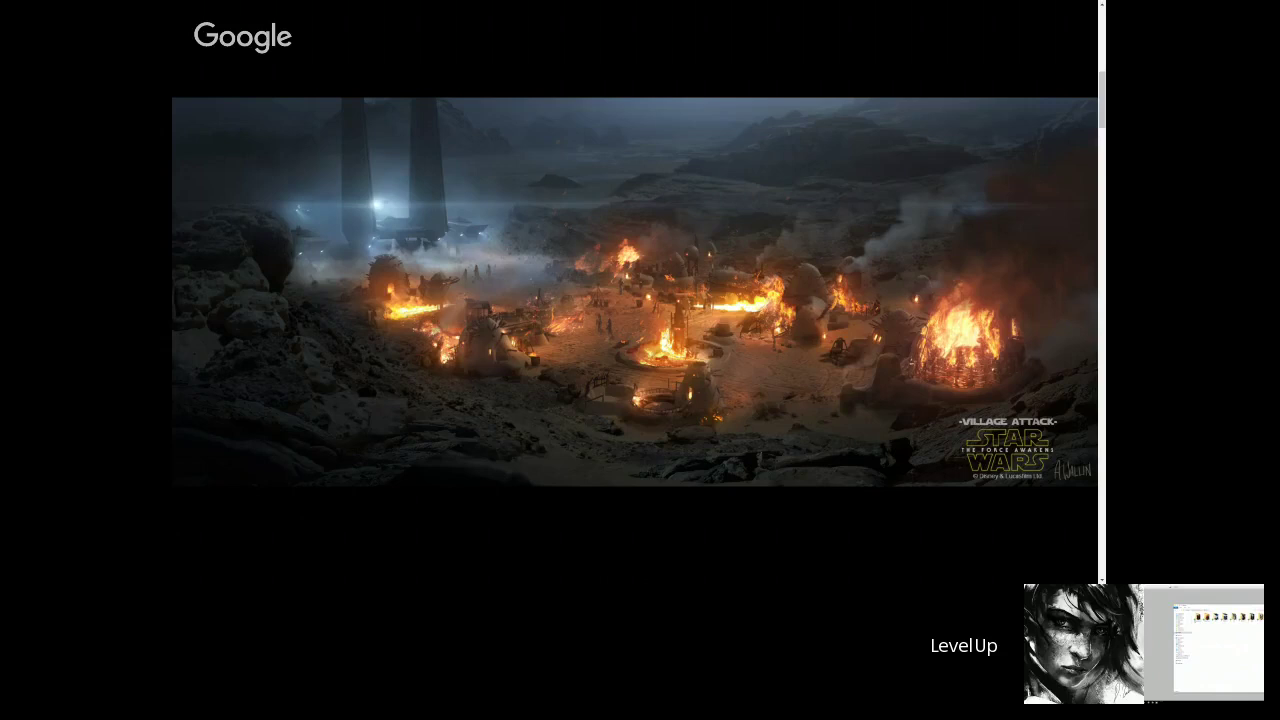
pyautogui.press('F11')
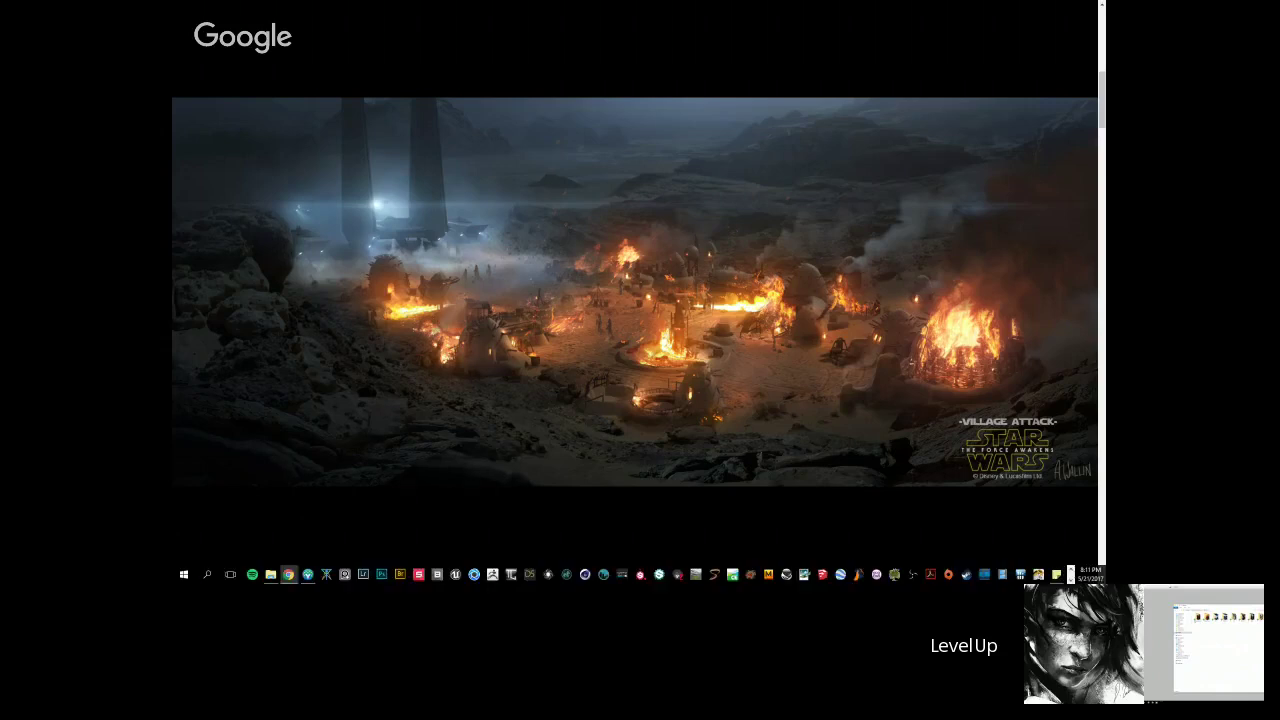
pyautogui.hotkey('alt', 'Tab')
pyautogui.hotkey('alt', 'Tab')
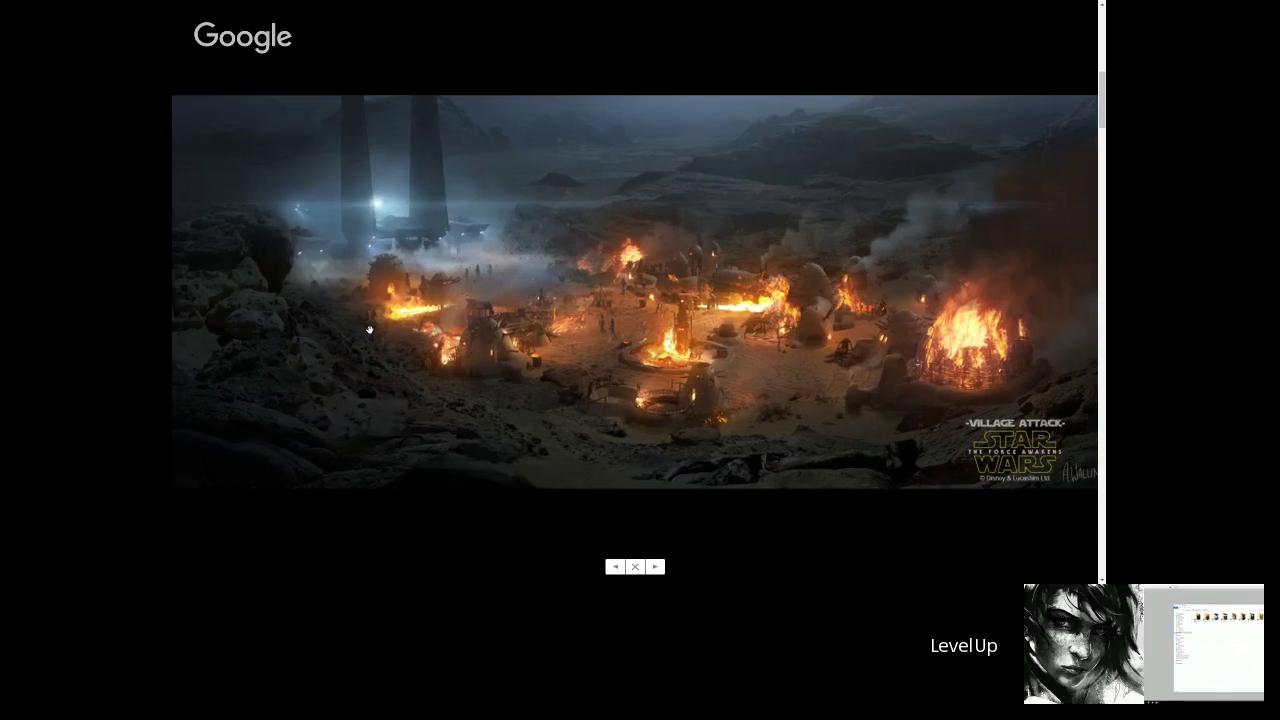
pyautogui.scroll(1, 369, 330)
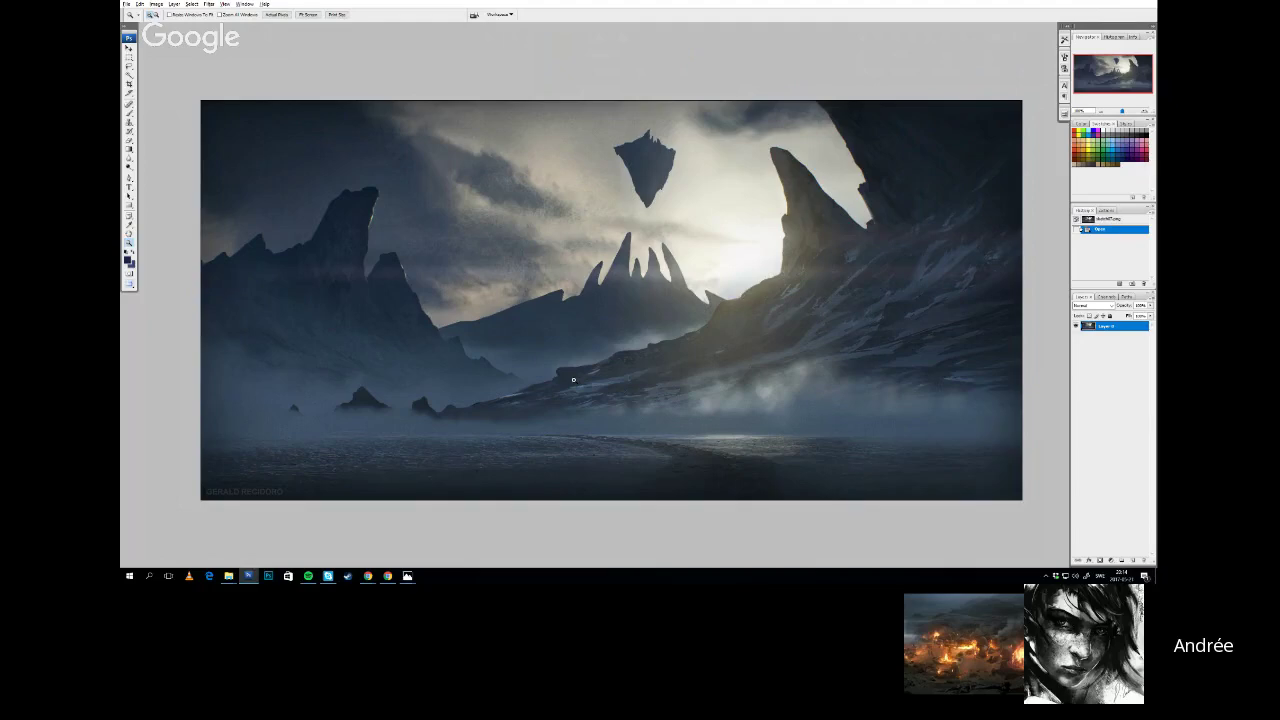
# Switch to the misty mountain landscape in Photoshop, activate the Brush tool and choose a smaller brush tip
pyautogui.moveTo(423, 368); pyautogui.dragTo(475, 382)
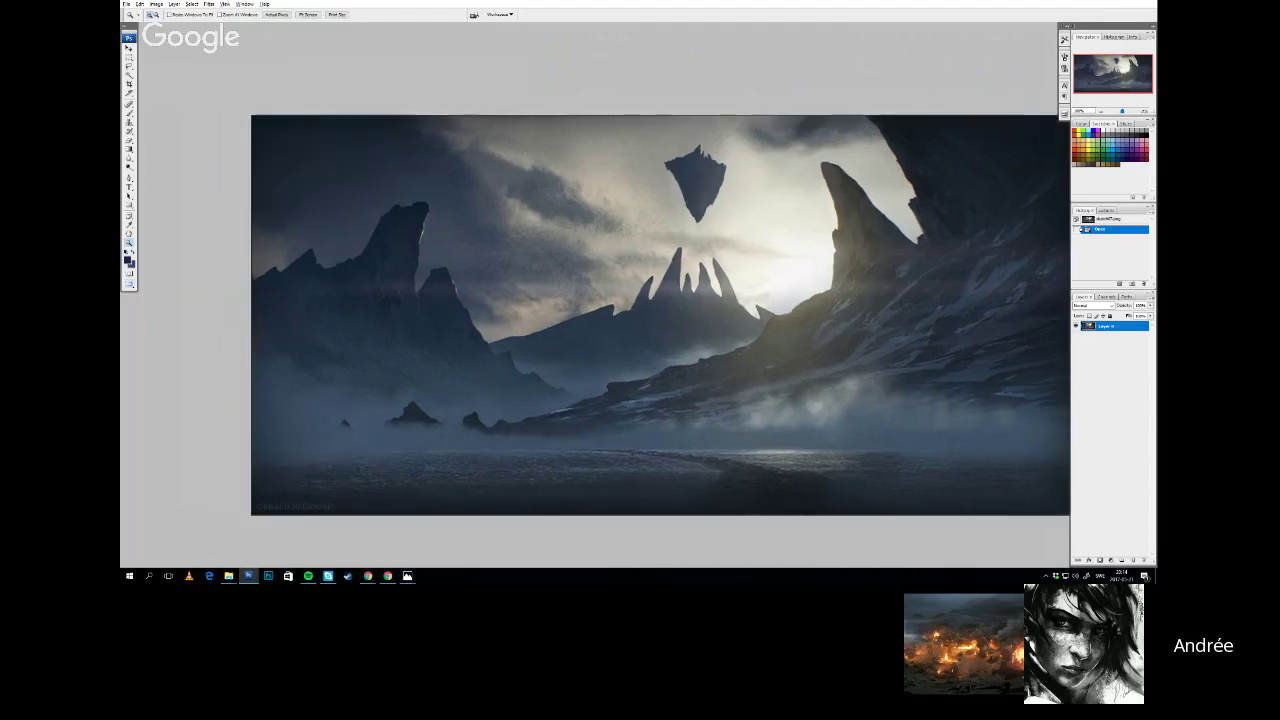
pyautogui.press('b')
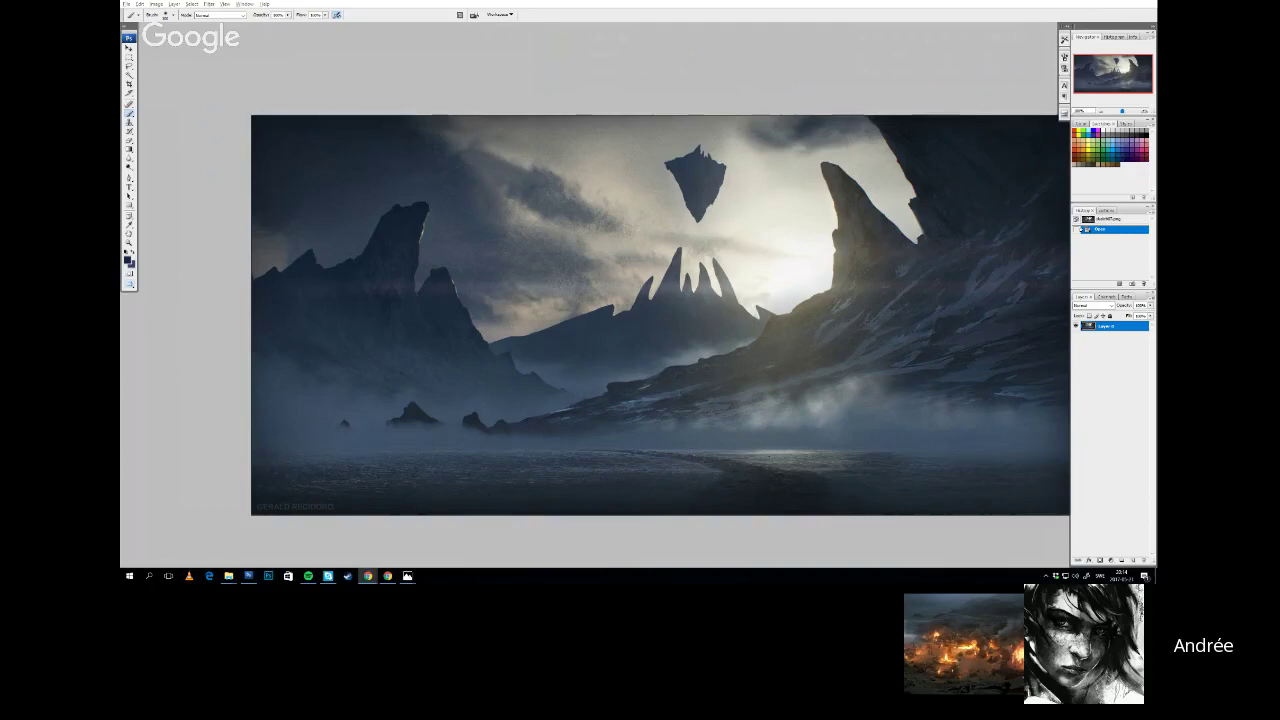
pyautogui.moveTo(875, 301); pyautogui.dragTo(837, 285)
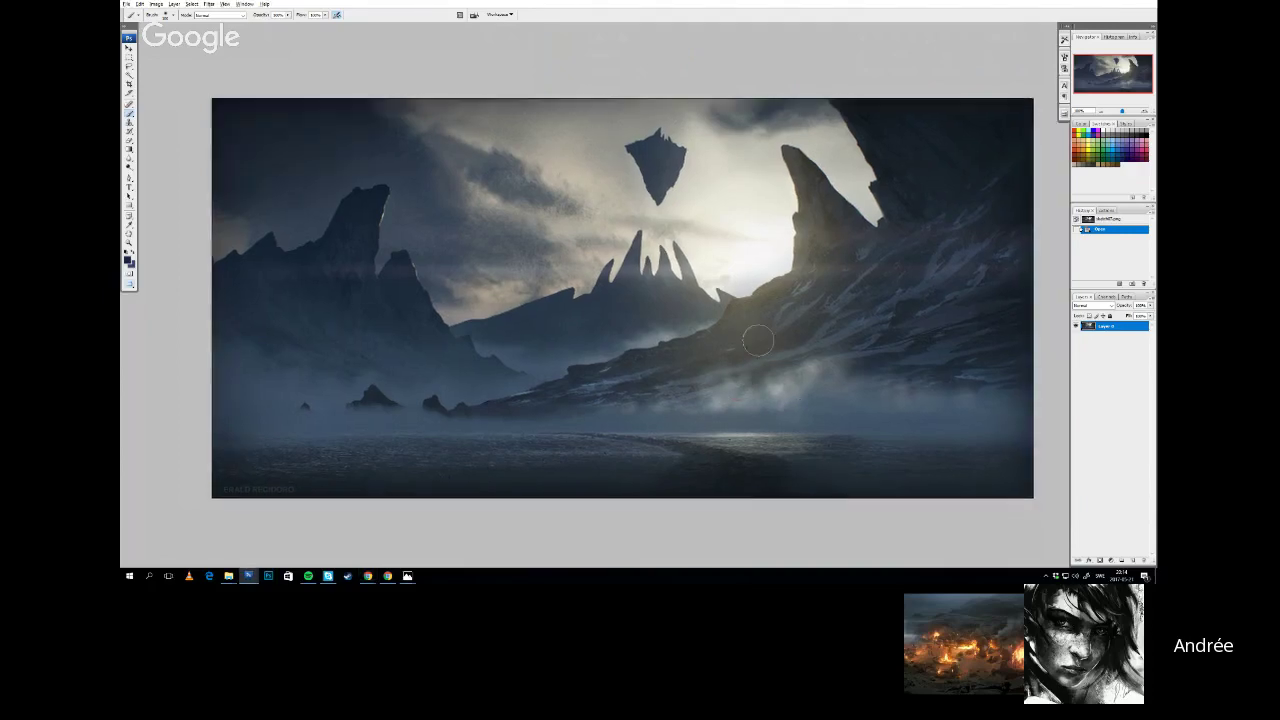
pyautogui.rightClick(837, 285)
pyautogui.click(816, 215)
pyautogui.click(816, 202)
# Paint trial brush strokes across the central mountains of the landscape and undo them
pyautogui.moveTo(583, 300); pyautogui.dragTo(685, 300)
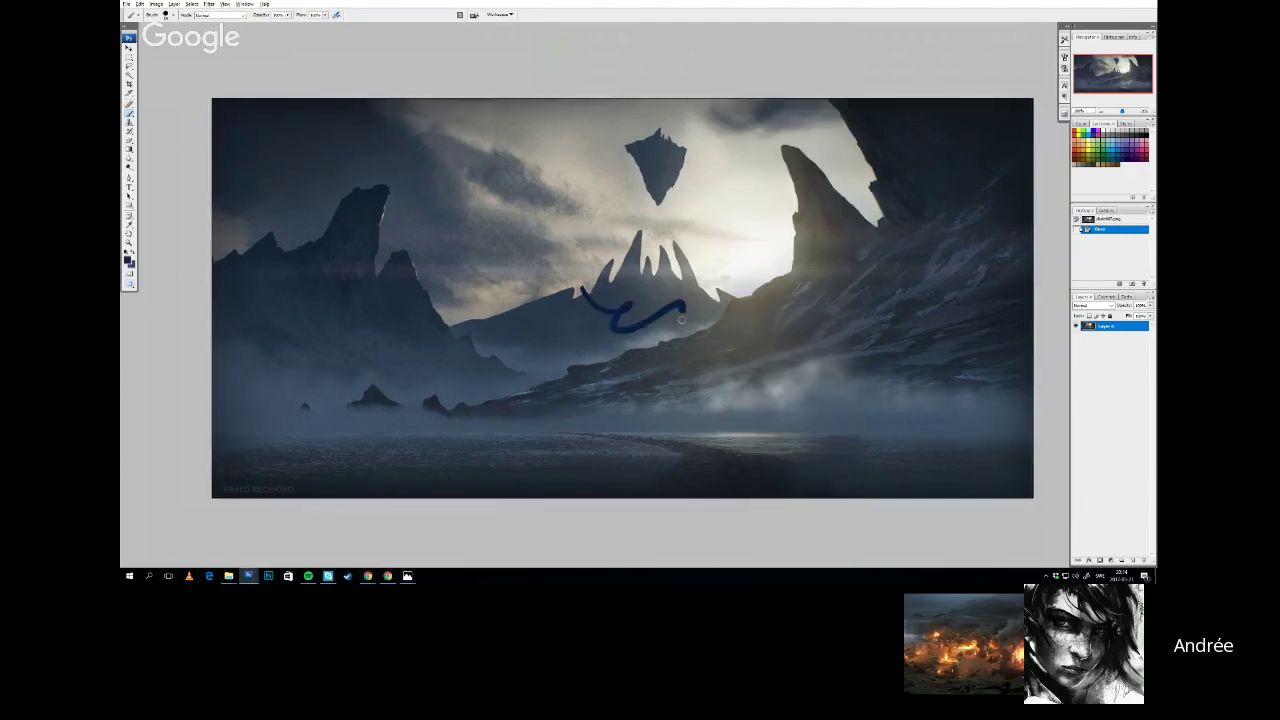
pyautogui.hotkey('ctrl', 'z')
pyautogui.moveTo(759, 237); pyautogui.dragTo(618, 350)
pyautogui.hotkey('ctrl', 'z')
pyautogui.moveTo(747, 325)
pyautogui.mouseDown()
pyautogui.moveTo(777, 403)
pyautogui.moveTo(782, 368)
pyautogui.mouseUp()
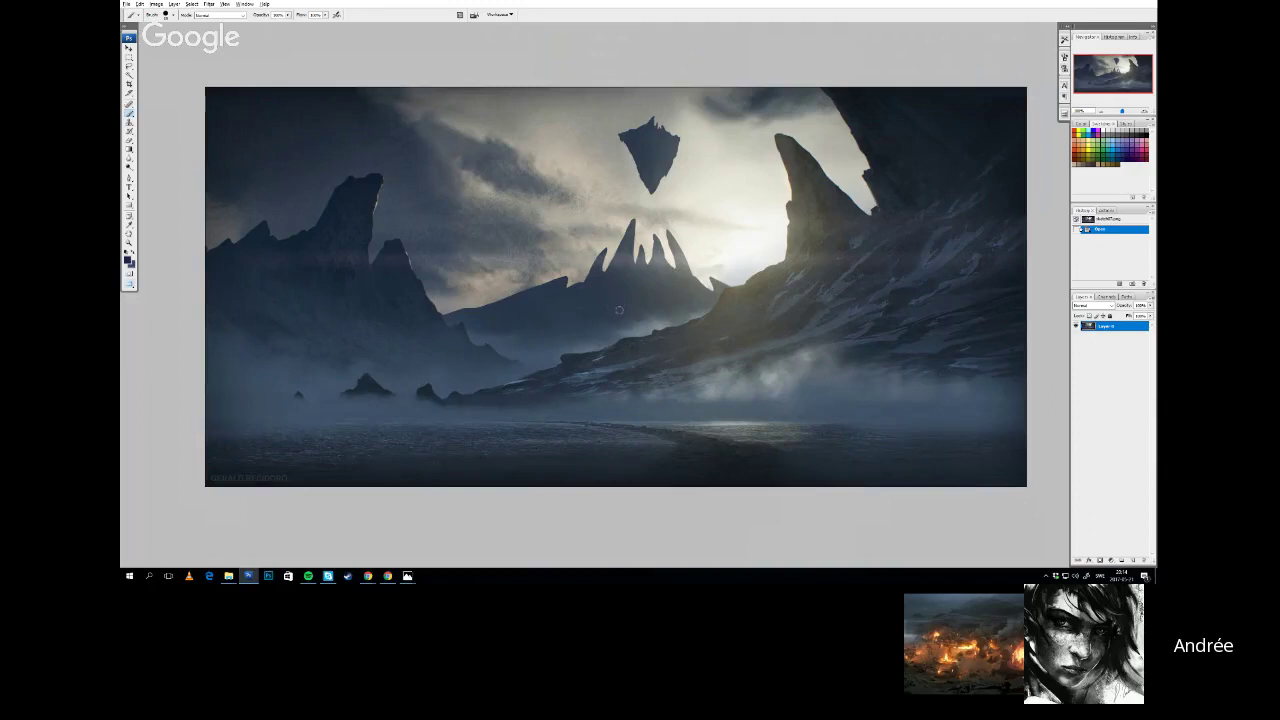
pyautogui.moveTo(609, 371)
pyautogui.mouseDown()
pyautogui.moveTo(663, 369)
pyautogui.moveTo(619, 375)
pyautogui.moveTo(639, 386)
pyautogui.mouseUp()
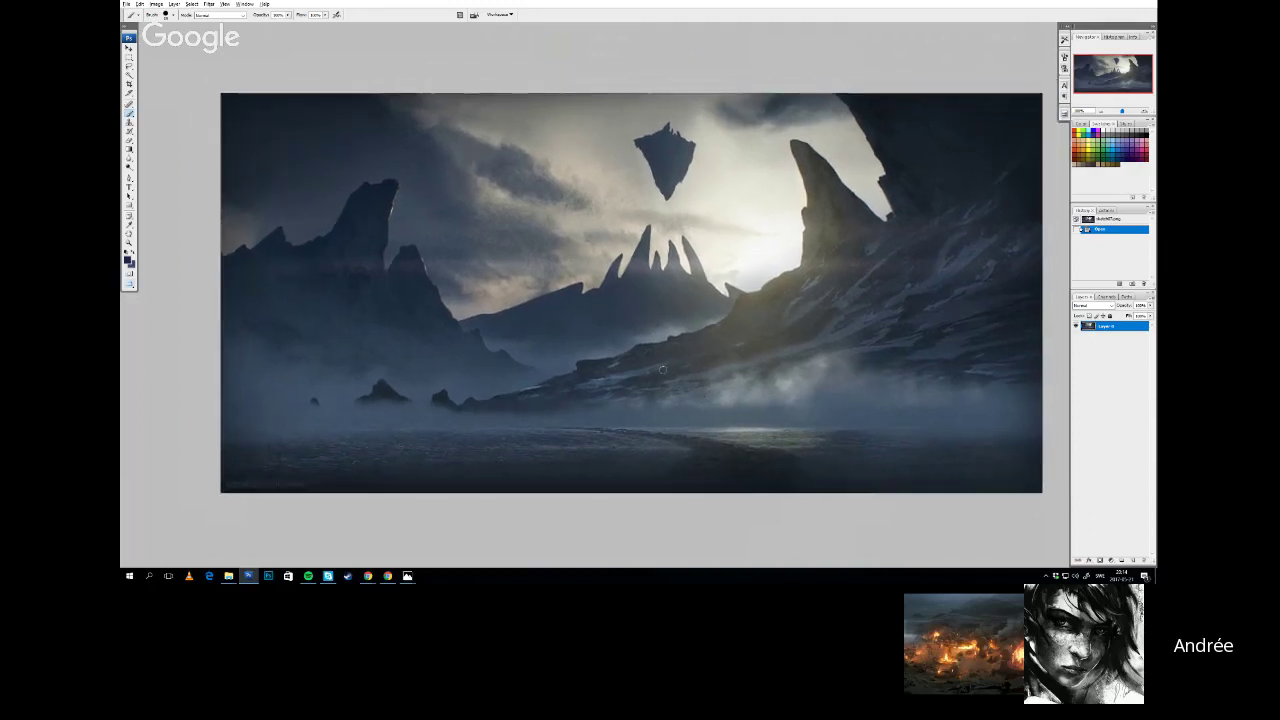
# Flip the canvas horizontally to check the landscape's composition, and undo the flip
pyautogui.moveTo(785, 412)
pyautogui.mouseDown()
pyautogui.moveTo(770, 392)
pyautogui.moveTo(759, 424)
pyautogui.moveTo(744, 425)
pyautogui.mouseUp()
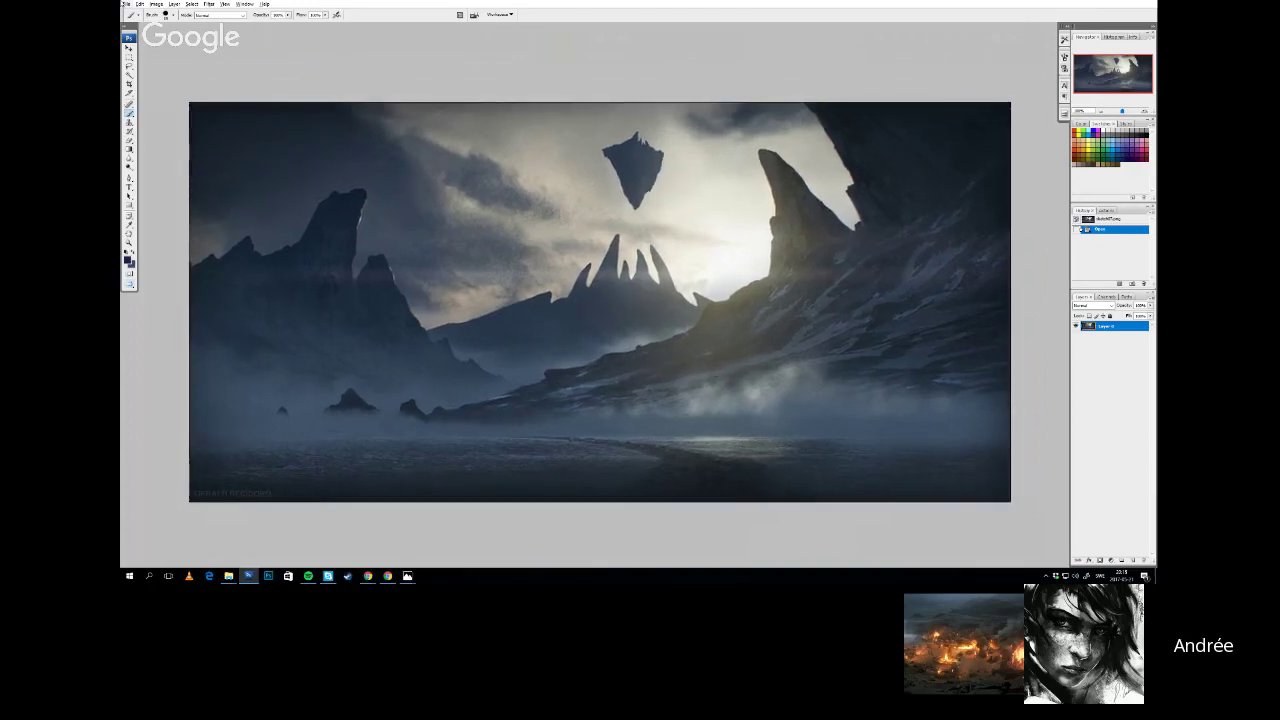
pyautogui.click(156, 4)
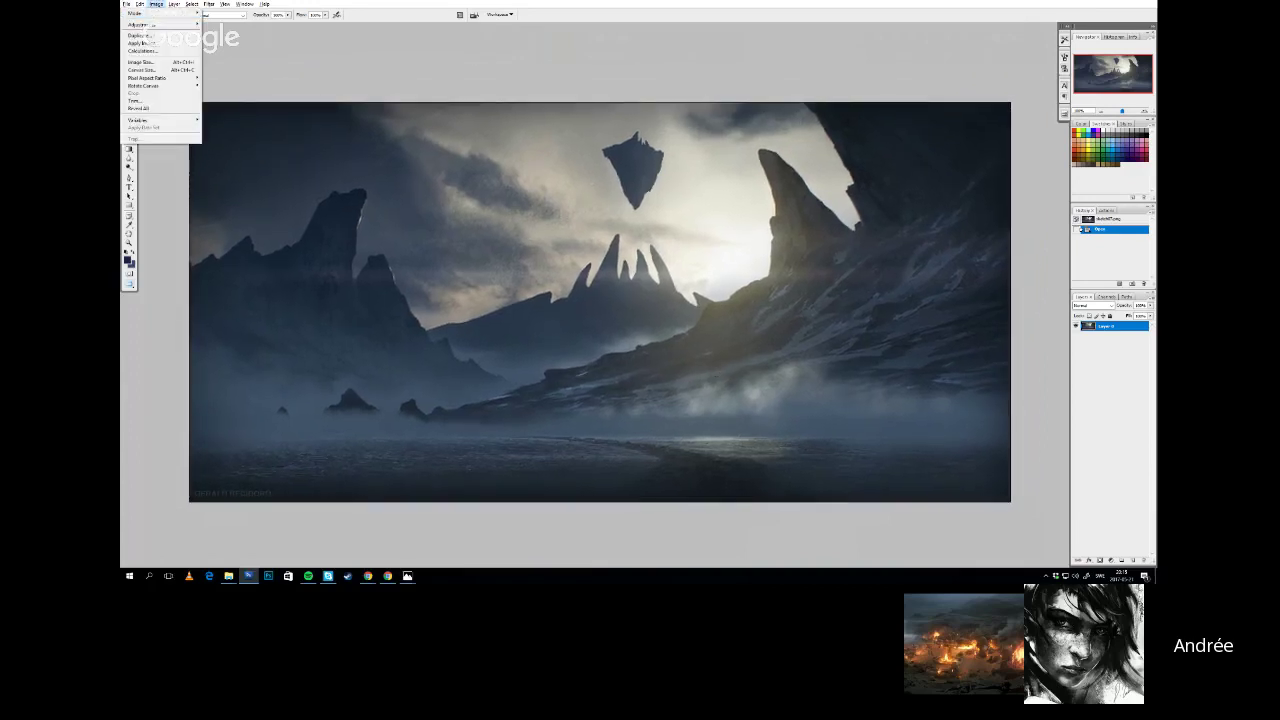
pyautogui.click(843, 25)
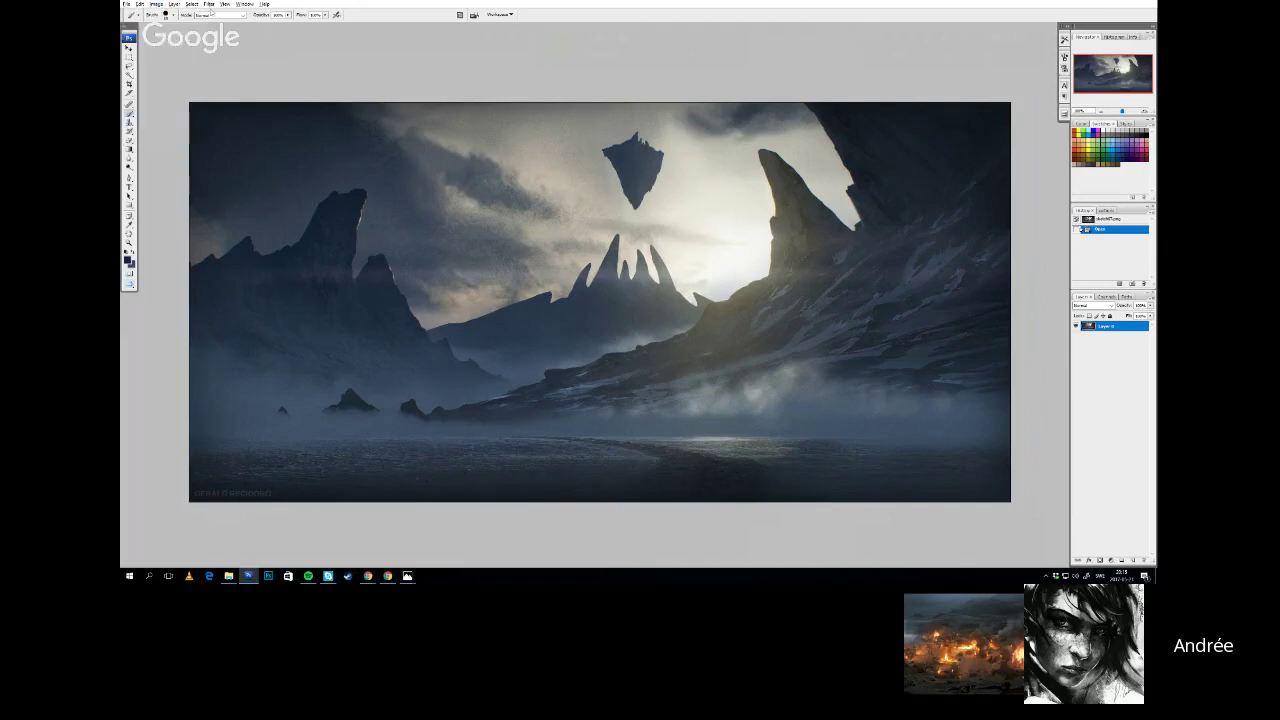
pyautogui.click(156, 4)
pyautogui.moveTo(160, 83)
pyautogui.click(235, 120)
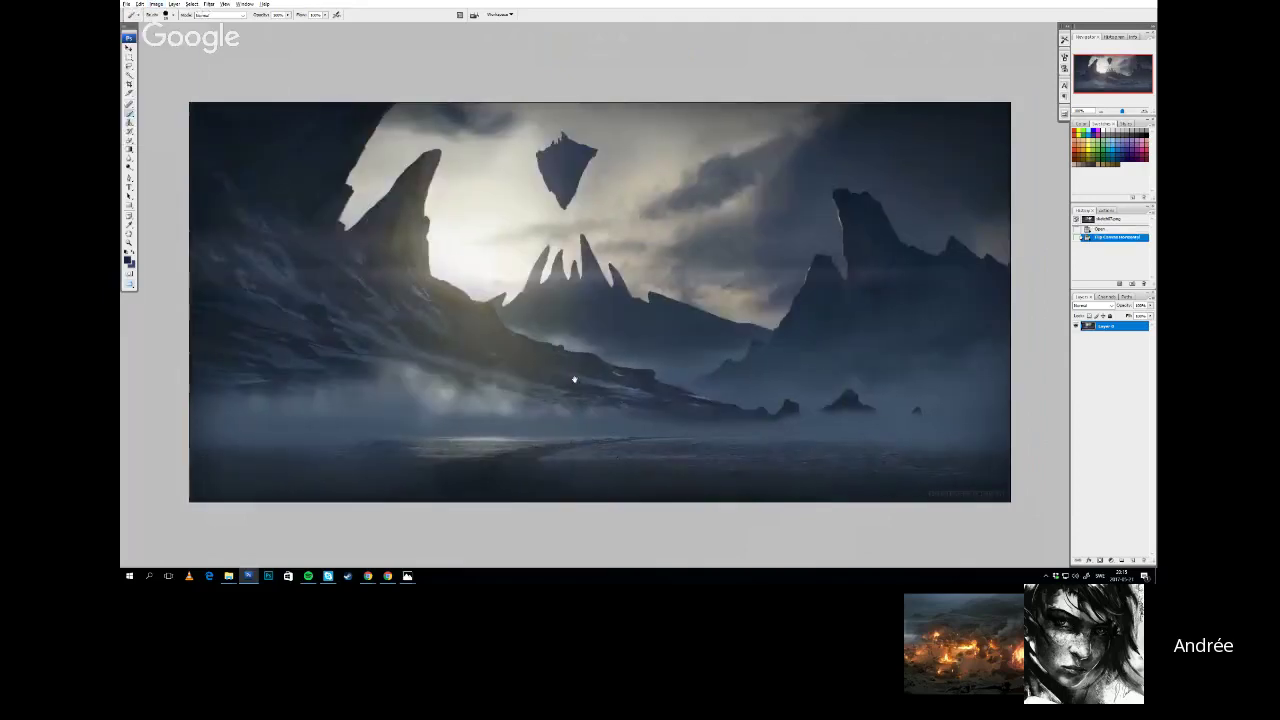
pyautogui.moveTo(574, 380); pyautogui.dragTo(588, 402)
pyautogui.hotkey('ctrl', 'z')
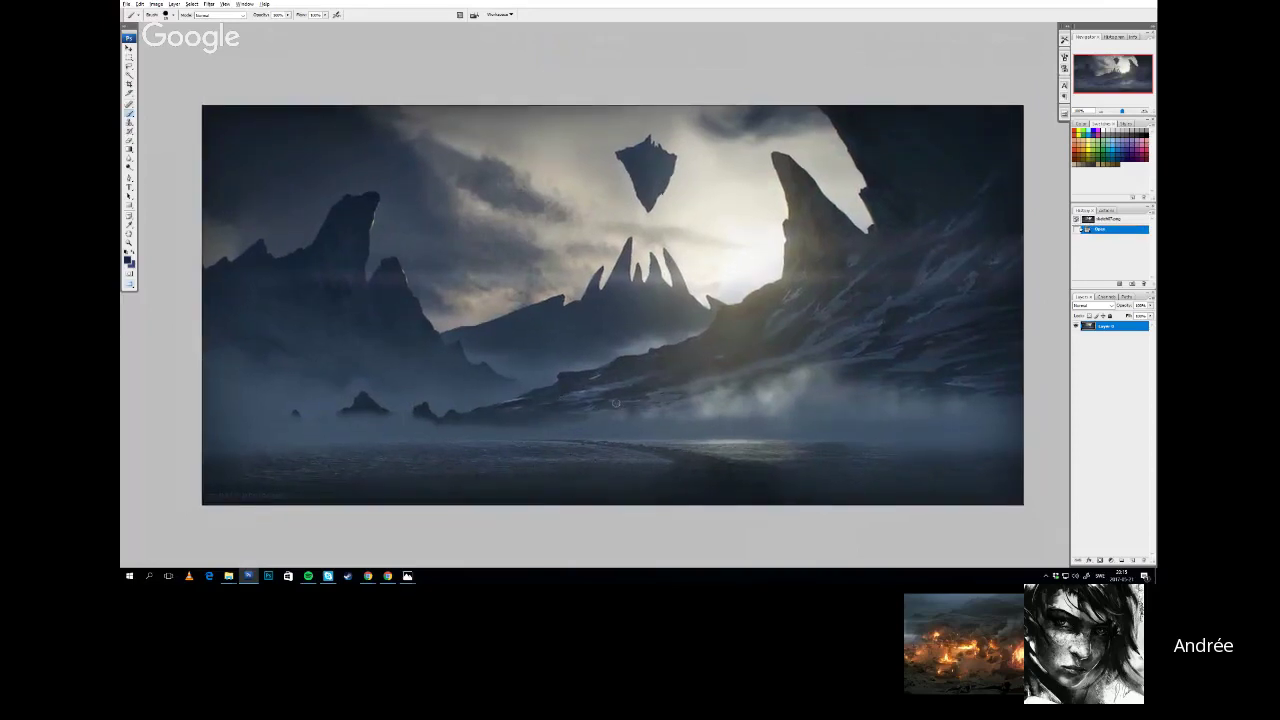
# Circle the floating rock and the central spires with freehand Lasso outlines to mark the focal area
pyautogui.press('l')
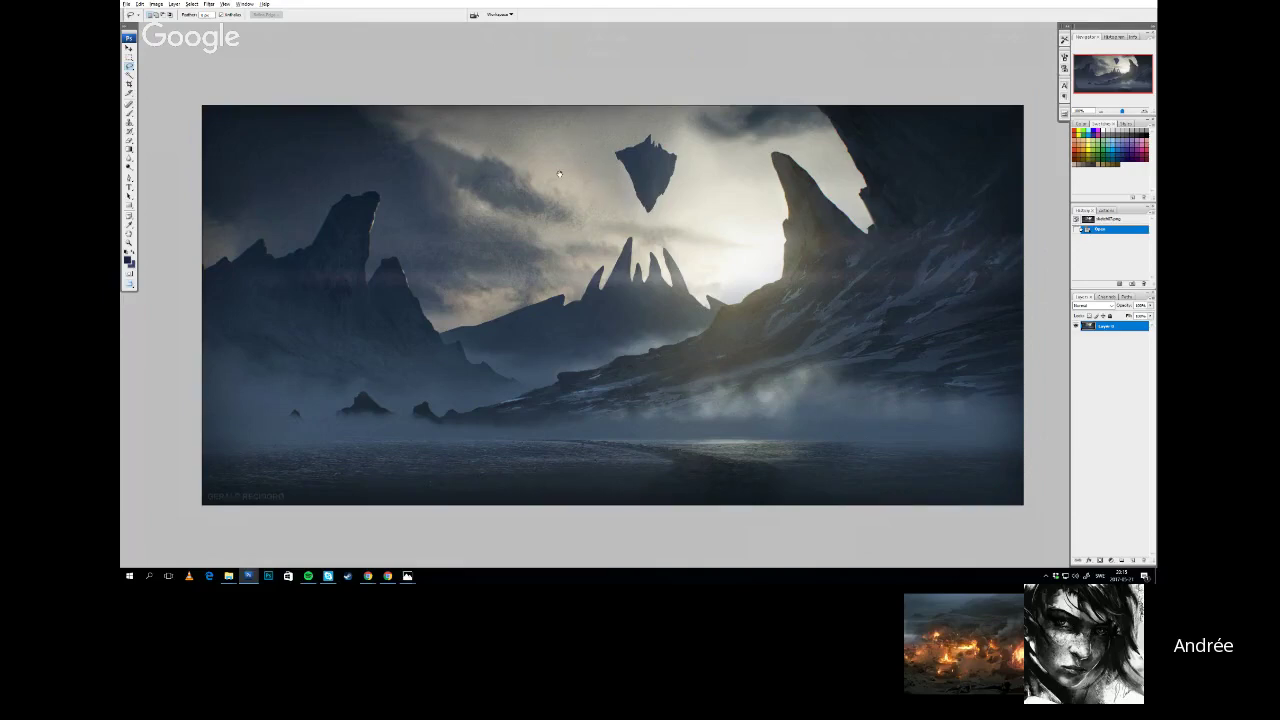
pyautogui.moveTo(560, 181)
pyautogui.mouseDown()
pyautogui.moveTo(584, 187)
pyautogui.moveTo(567, 177)
pyautogui.mouseUp()
pyautogui.moveTo(540, 324)
pyautogui.mouseDown()
pyautogui.moveTo(535, 308)
pyautogui.moveTo(556, 316)
pyautogui.moveTo(553, 330)
pyautogui.mouseUp()
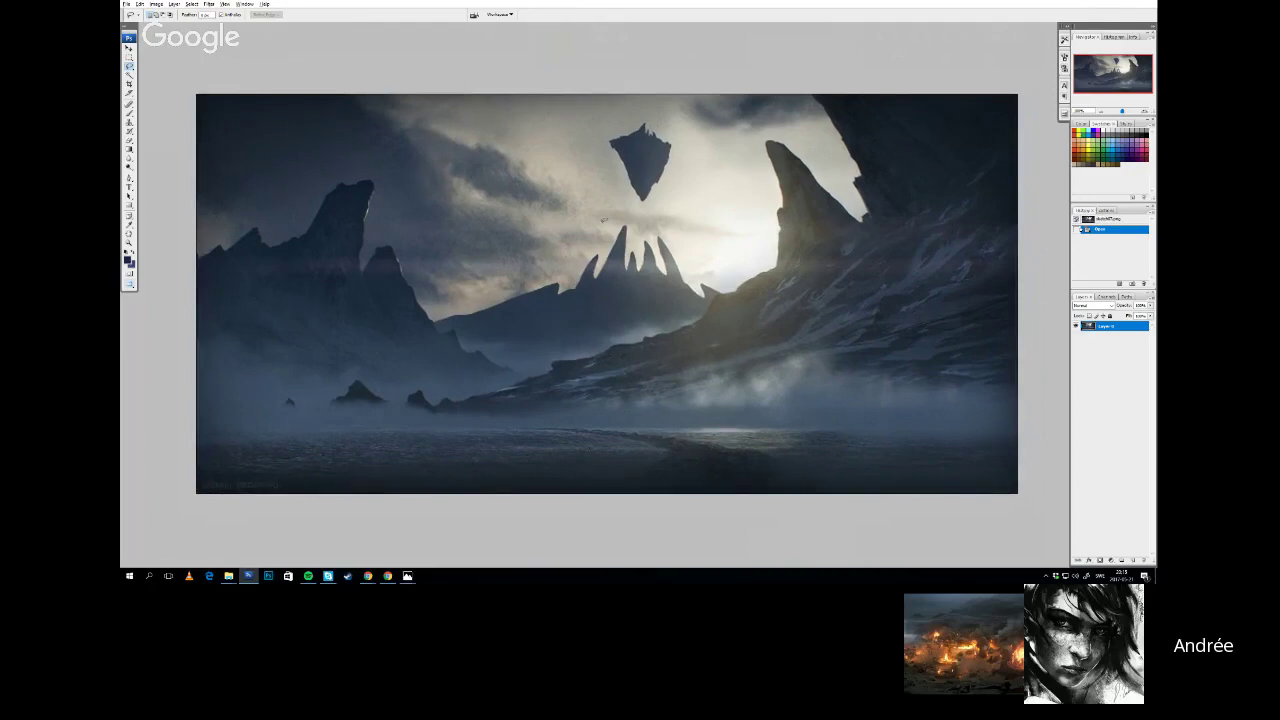
pyautogui.moveTo(548, 269); pyautogui.dragTo(567, 269)
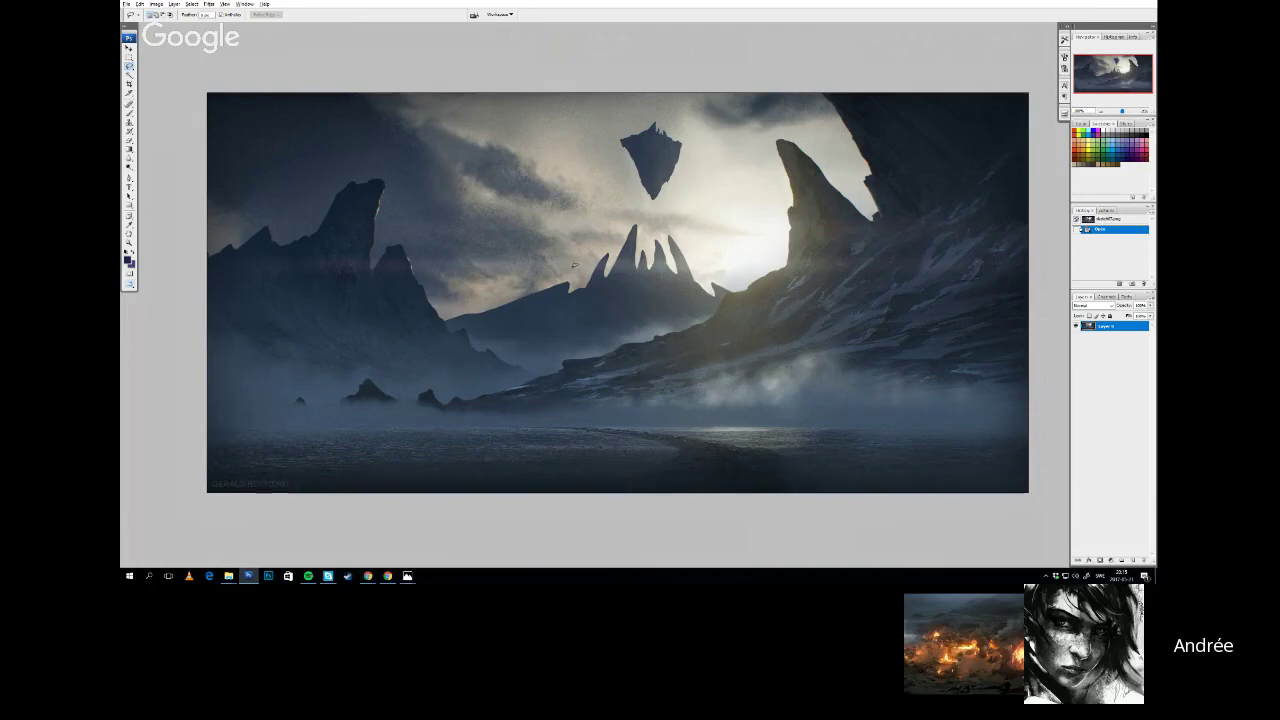
pyautogui.moveTo(542, 324); pyautogui.dragTo(544, 315)
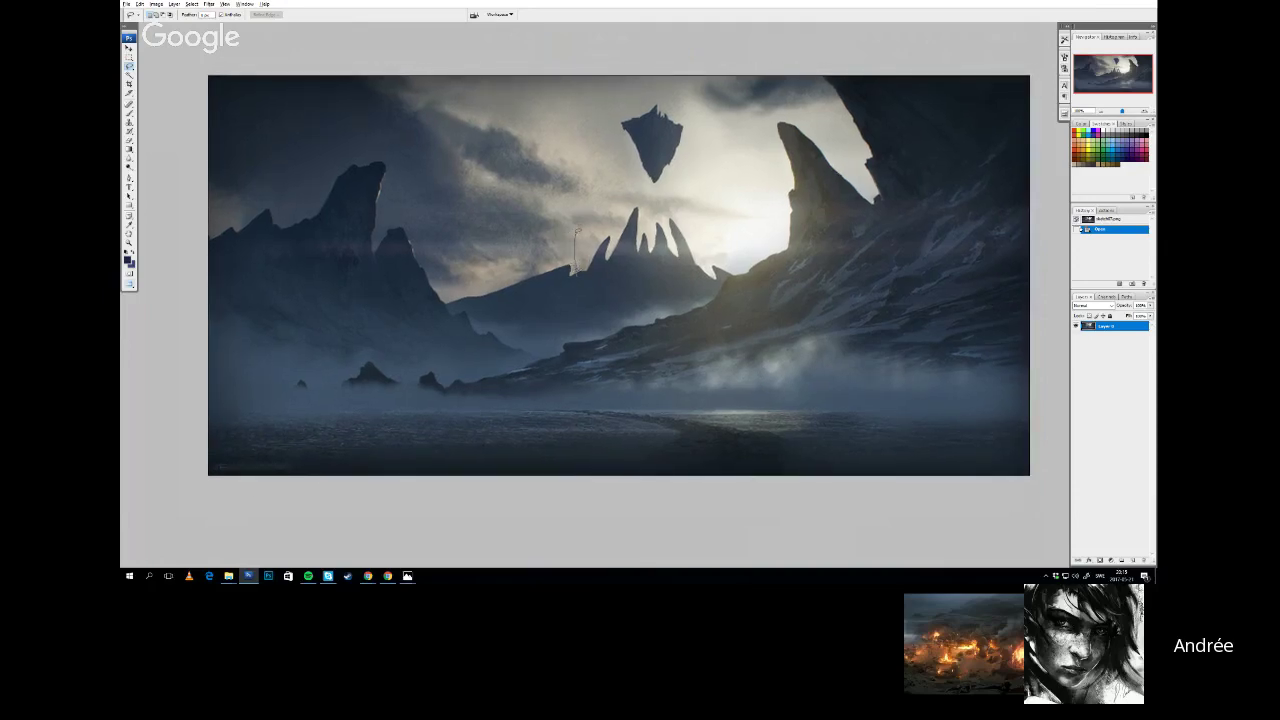
pyautogui.moveTo(751, 245); pyautogui.dragTo(750, 243)
pyautogui.click(670, 147)
pyautogui.moveTo(653, 161); pyautogui.dragTo(690, 190)
pyautogui.moveTo(632, 113); pyautogui.dragTo(636, 117)
pyautogui.hotkey('ctrl', 'd')
pyautogui.moveTo(592, 252)
pyautogui.mouseDown()
pyautogui.moveTo(596, 272)
pyautogui.moveTo(702, 121)
pyautogui.moveTo(561, 176)
pyautogui.mouseUp()
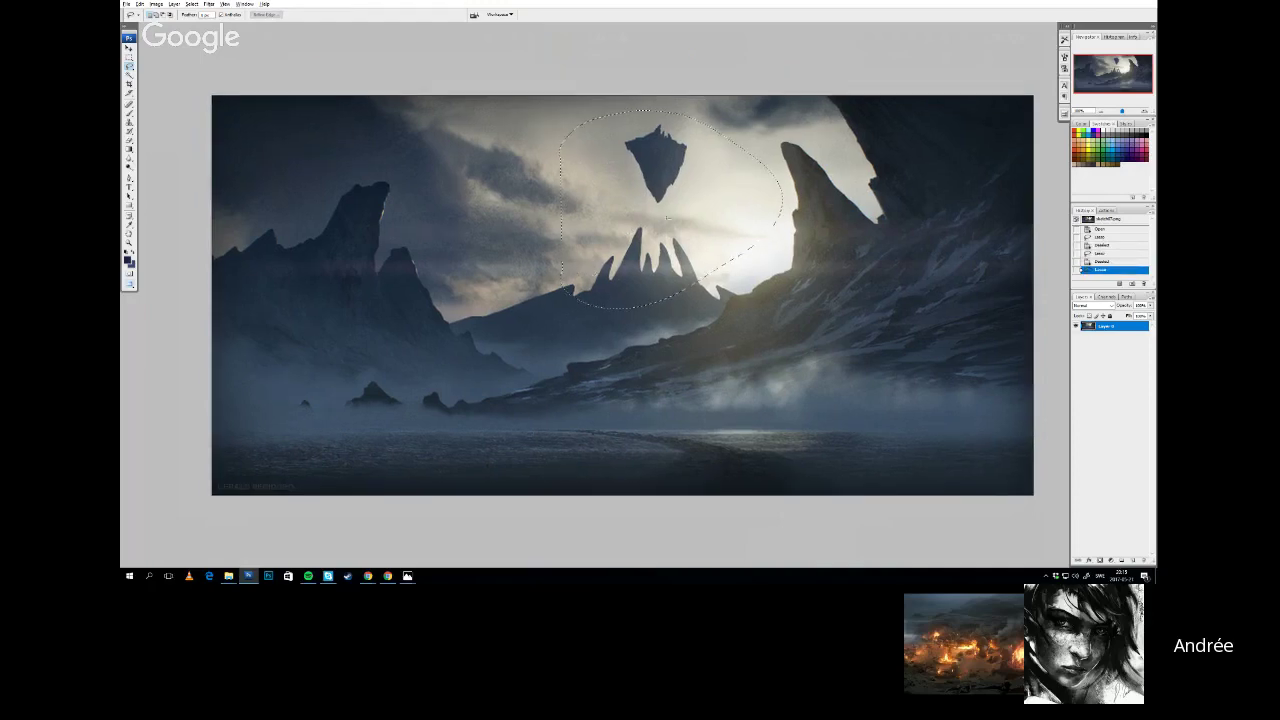
# Copy a rectangular area holding the floating rock and spires to a new layer and squash it vertically with Free Transform
pyautogui.press('m')
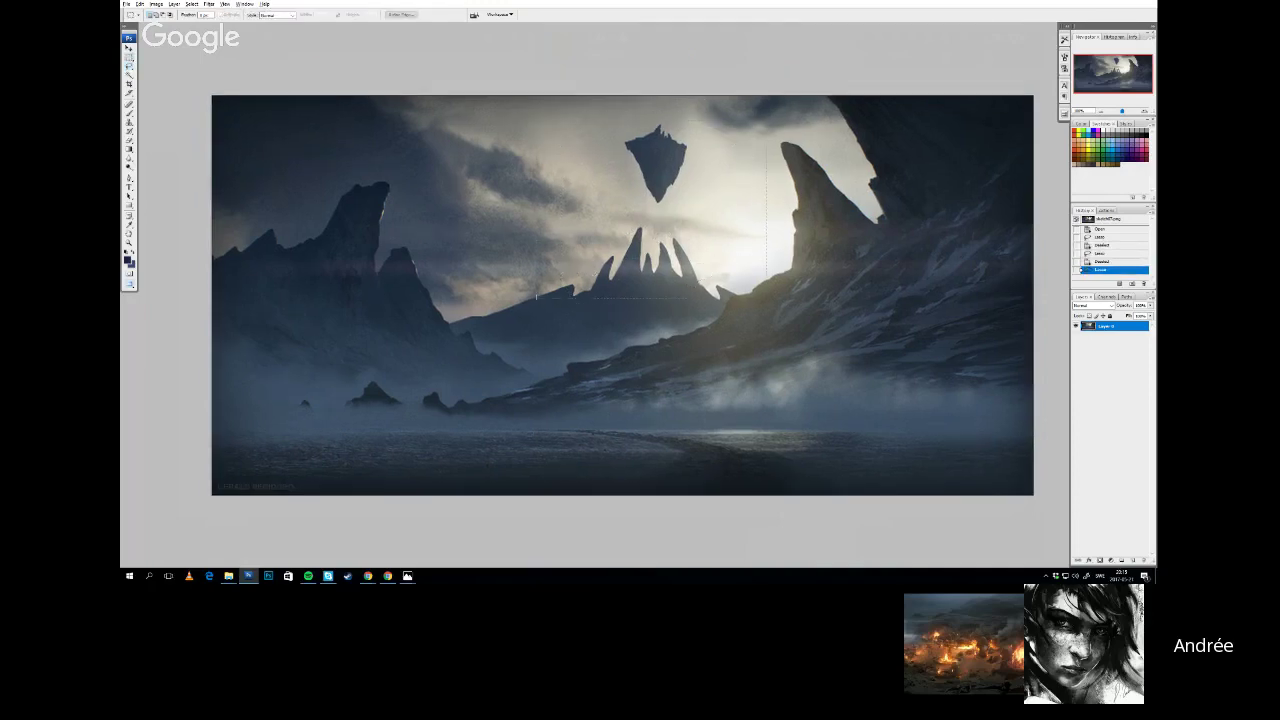
pyautogui.moveTo(536, 296); pyautogui.dragTo(537, 298)
pyautogui.moveTo(625, 239); pyautogui.dragTo(609, 232)
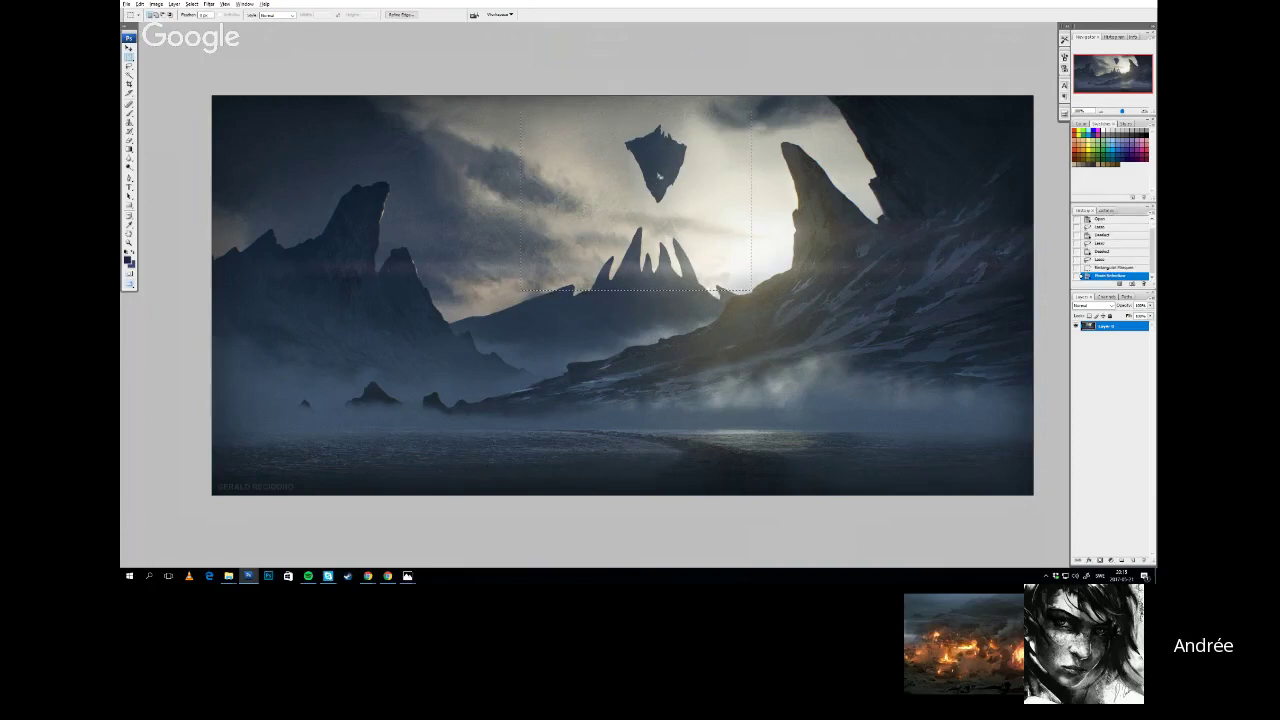
pyautogui.moveTo(656, 214); pyautogui.dragTo(665, 214)
pyautogui.hotkey('ctrl', 'j')
pyautogui.hotkey('ctrl', 't')
pyautogui.moveTo(661, 144); pyautogui.dragTo(671, 241)
pyautogui.press('Return')
# Select the strip across the top of the copied rock, stretch it upward with Free Transform and deselect
pyautogui.hotkey('ctrl', 't')
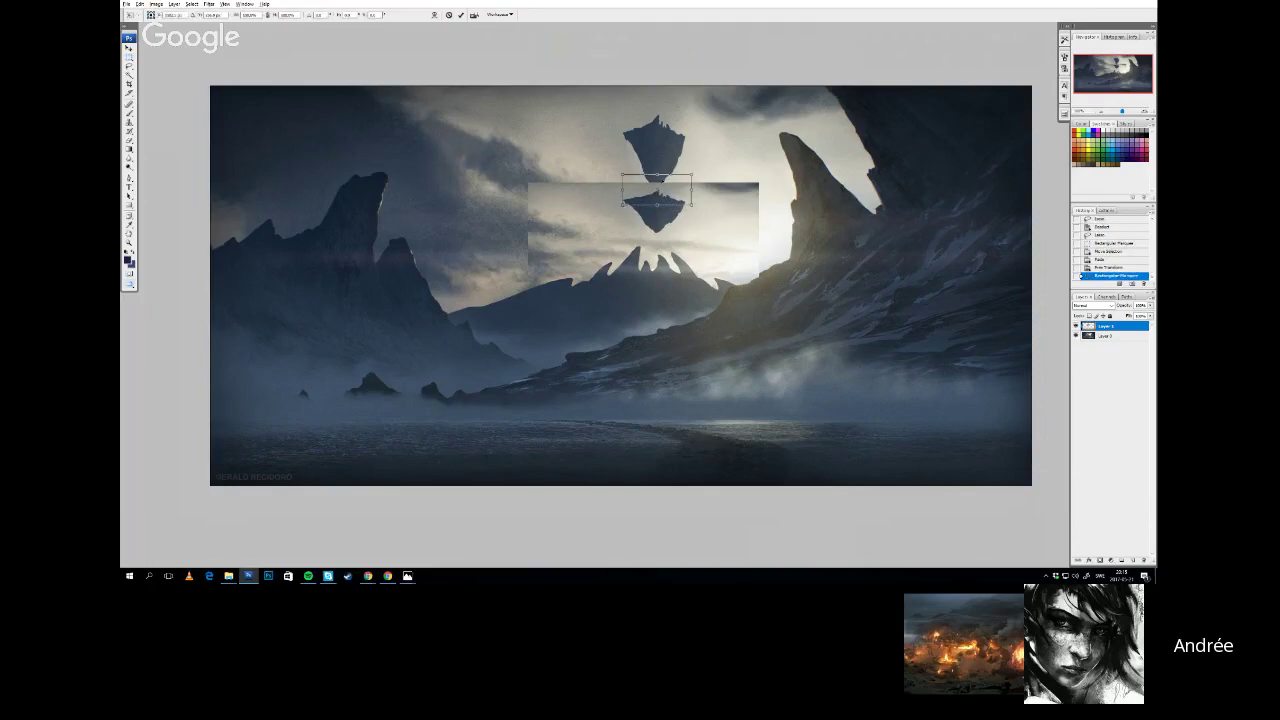
pyautogui.moveTo(656, 176); pyautogui.dragTo(662, 146)
pyautogui.press('Return')
pyautogui.hotkey('ctrl', 'd')
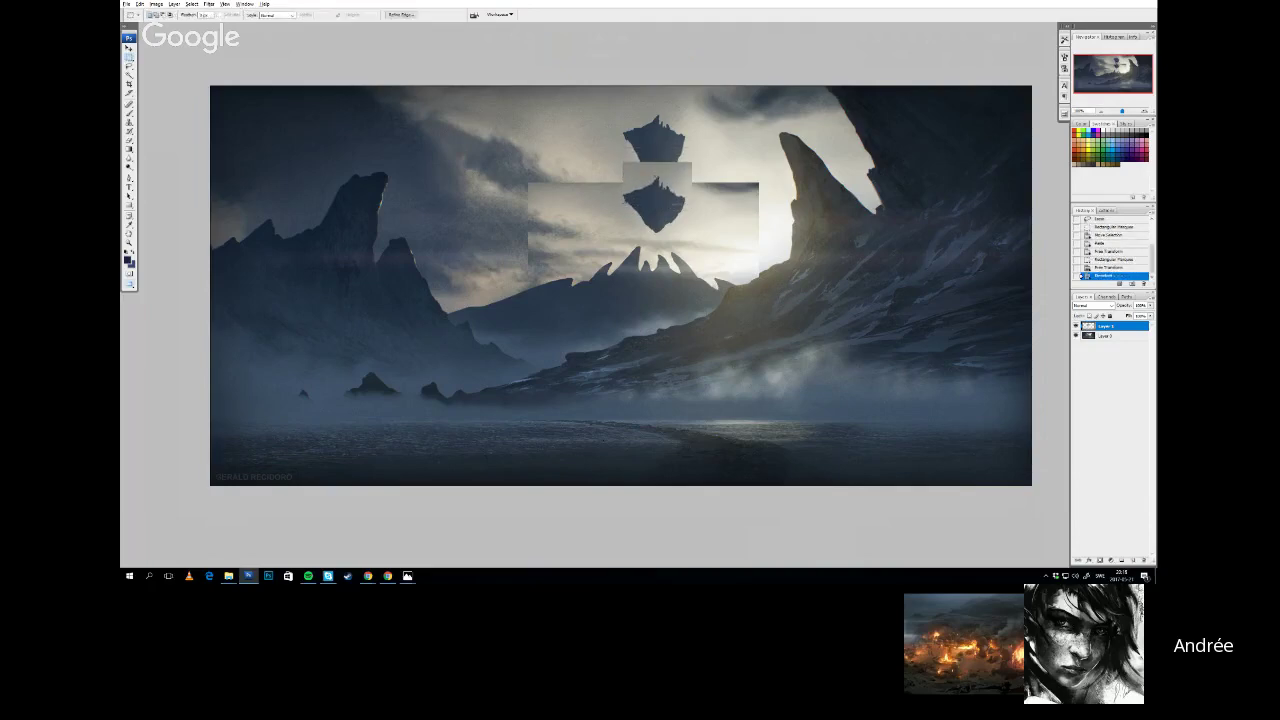
# Erase the hard left edge of the copied patch and paint sampled sky colours over the original floating rock
pyautogui.press('e')
pyautogui.moveTo(562, 203)
pyautogui.mouseDown()
pyautogui.moveTo(573, 198)
pyautogui.moveTo(549, 232)
pyautogui.moveTo(528, 228)
pyautogui.moveTo(617, 151)
pyautogui.mouseUp()
pyautogui.press('i')
pyautogui.click(644, 111)
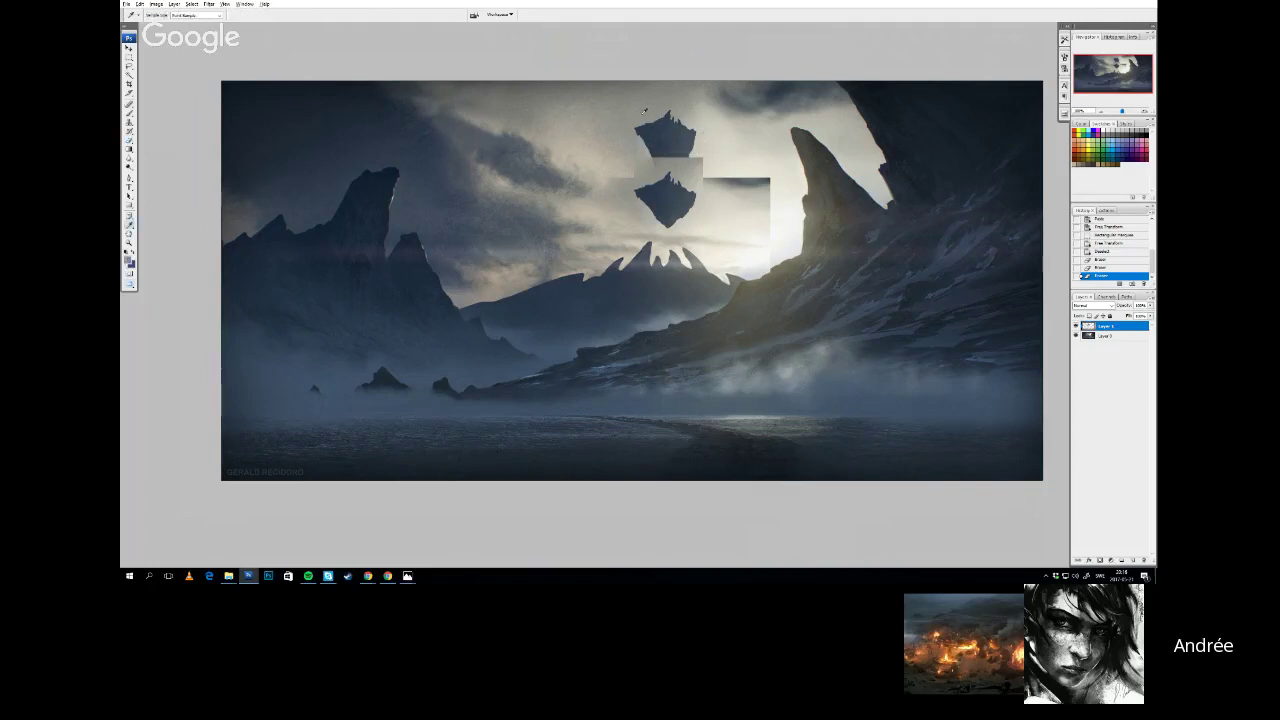
pyautogui.click(714, 142)
pyautogui.press('b')
pyautogui.rightClick(707, 172)
pyautogui.doubleClick(738, 186)
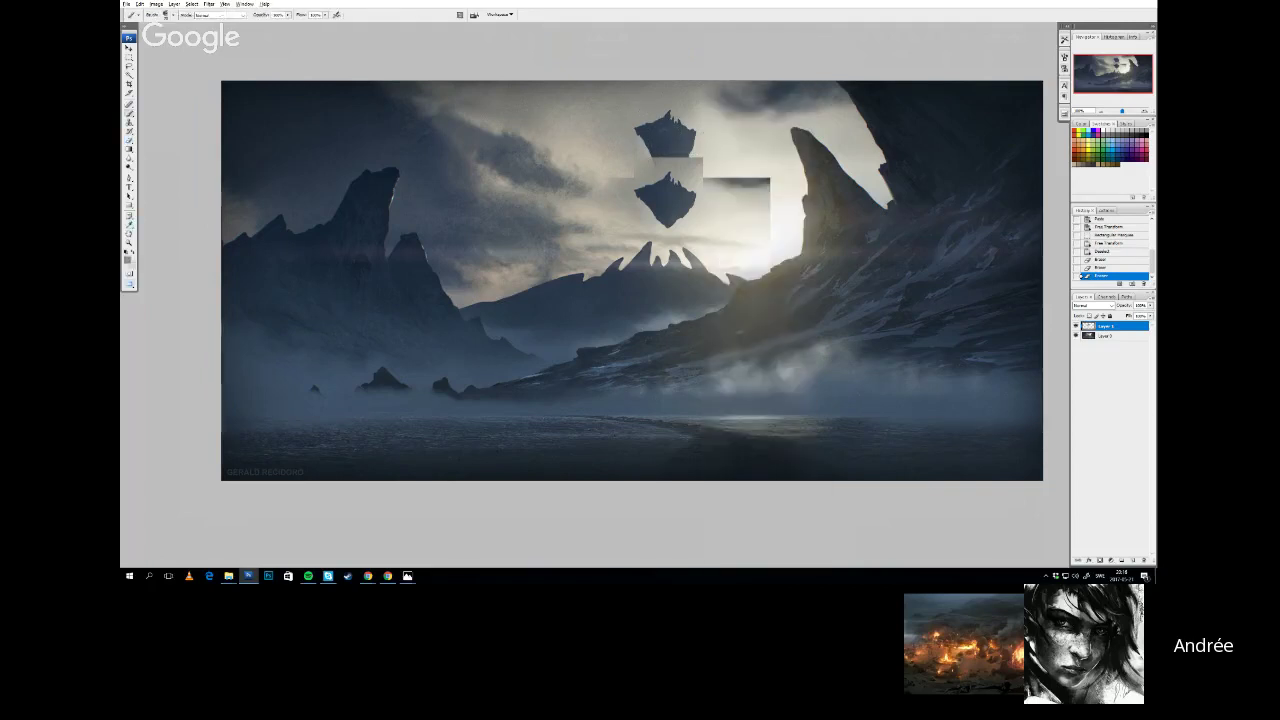
pyautogui.moveTo(652, 126)
pyautogui.mouseDown()
pyautogui.moveTo(682, 155)
pyautogui.moveTo(722, 114)
pyautogui.mouseUp()
pyautogui.keyDown('alt'); pyautogui.click(724, 150); pyautogui.keyUp('alt')
pyautogui.moveTo(712, 168); pyautogui.dragTo(762, 188)
# Smooth the repainted sky with a soft round brush and try haze strokes over the central mountains, undoing unwanted strokes
pyautogui.rightClick(762, 186)
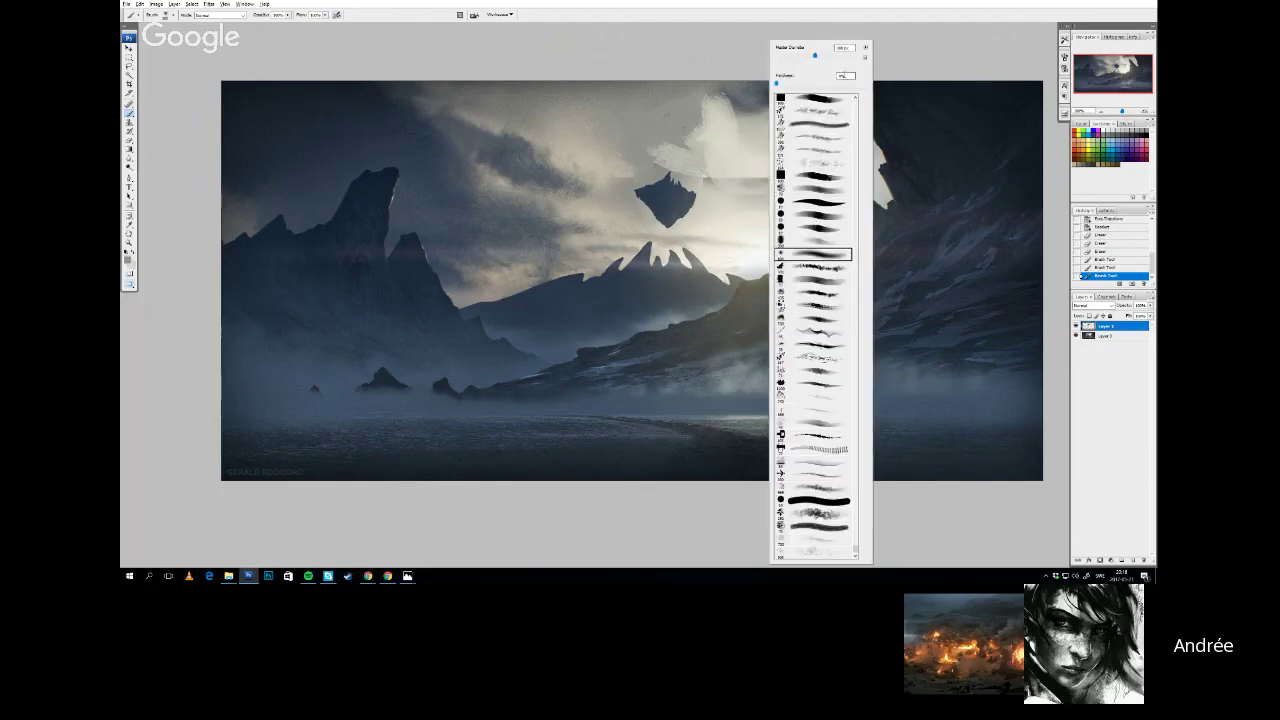
pyautogui.moveTo(662, 130)
pyautogui.mouseDown()
pyautogui.moveTo(624, 87)
pyautogui.moveTo(756, 109)
pyautogui.moveTo(689, 152)
pyautogui.moveTo(772, 167)
pyautogui.moveTo(570, 206)
pyautogui.mouseUp()
pyautogui.hotkey('ctrl', 'z')
pyautogui.moveTo(675, 237); pyautogui.dragTo(501, 286)
pyautogui.hotkey('ctrl', 'z')
pyautogui.moveTo(744, 237); pyautogui.dragTo(547, 299)
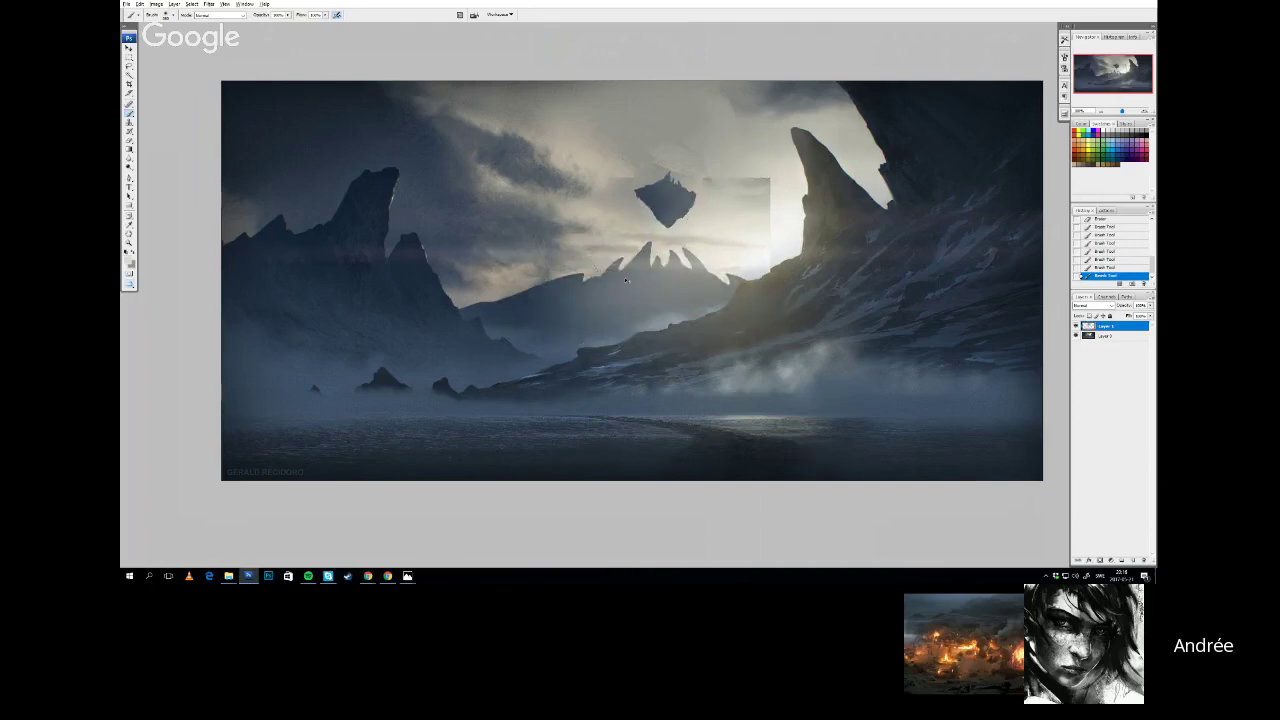
pyautogui.hotkey('ctrl', 'z')
# Select the central mountains and surrounding sky along the foreground slopes with the Magnetic Lasso, and hide the selection edges
pyautogui.press('l')
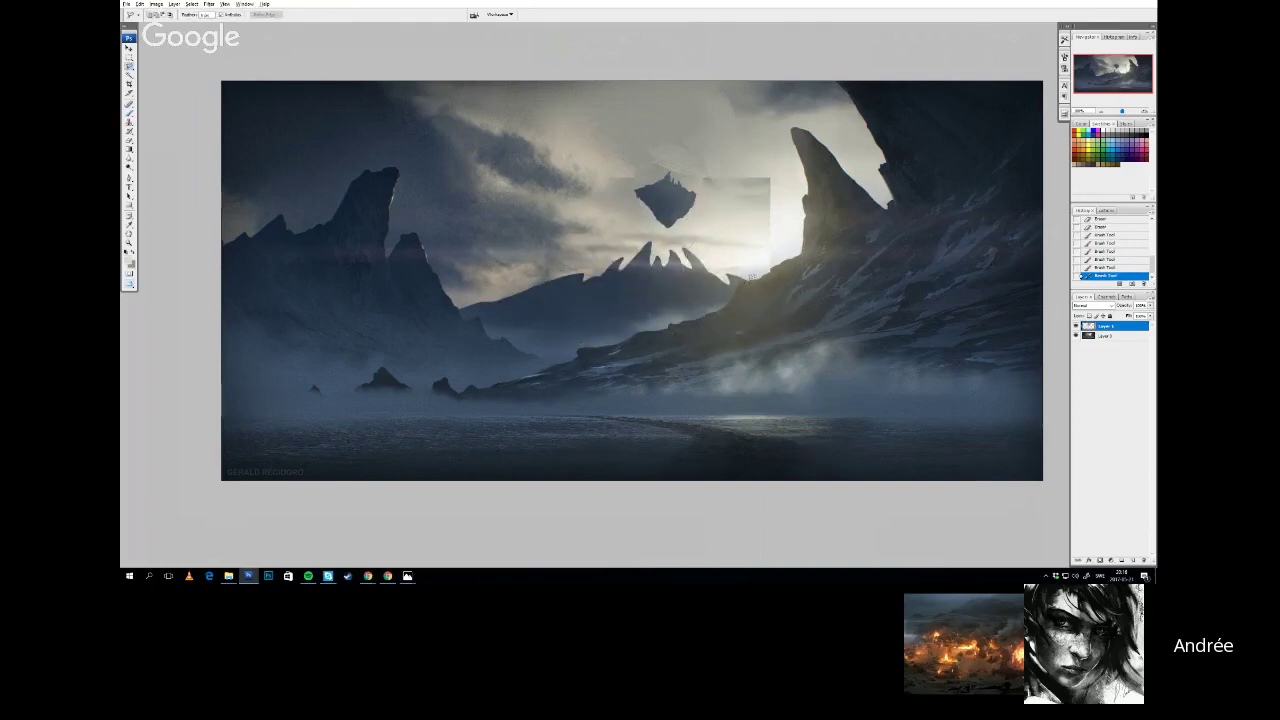
pyautogui.hotkey('shift', 'l')
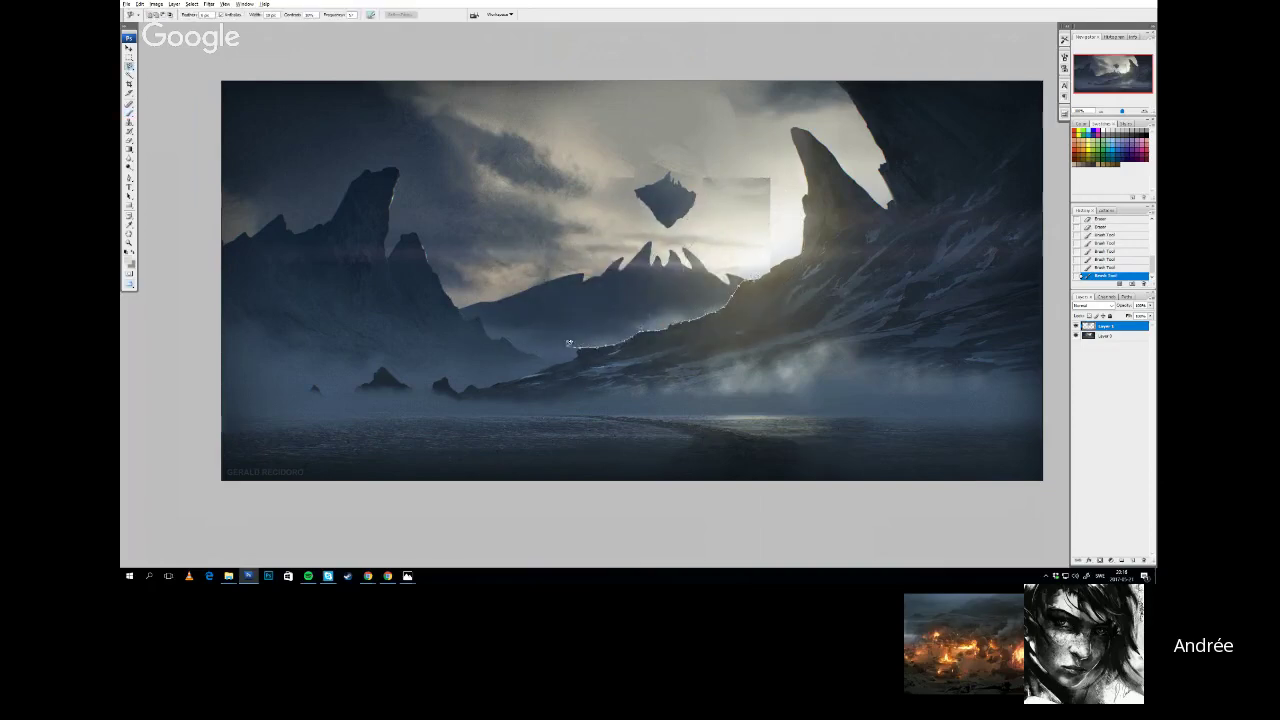
pyautogui.moveTo(419, 252)
pyautogui.mouseDown()
pyautogui.moveTo(531, 112)
pyautogui.moveTo(766, 130)
pyautogui.mouseUp()
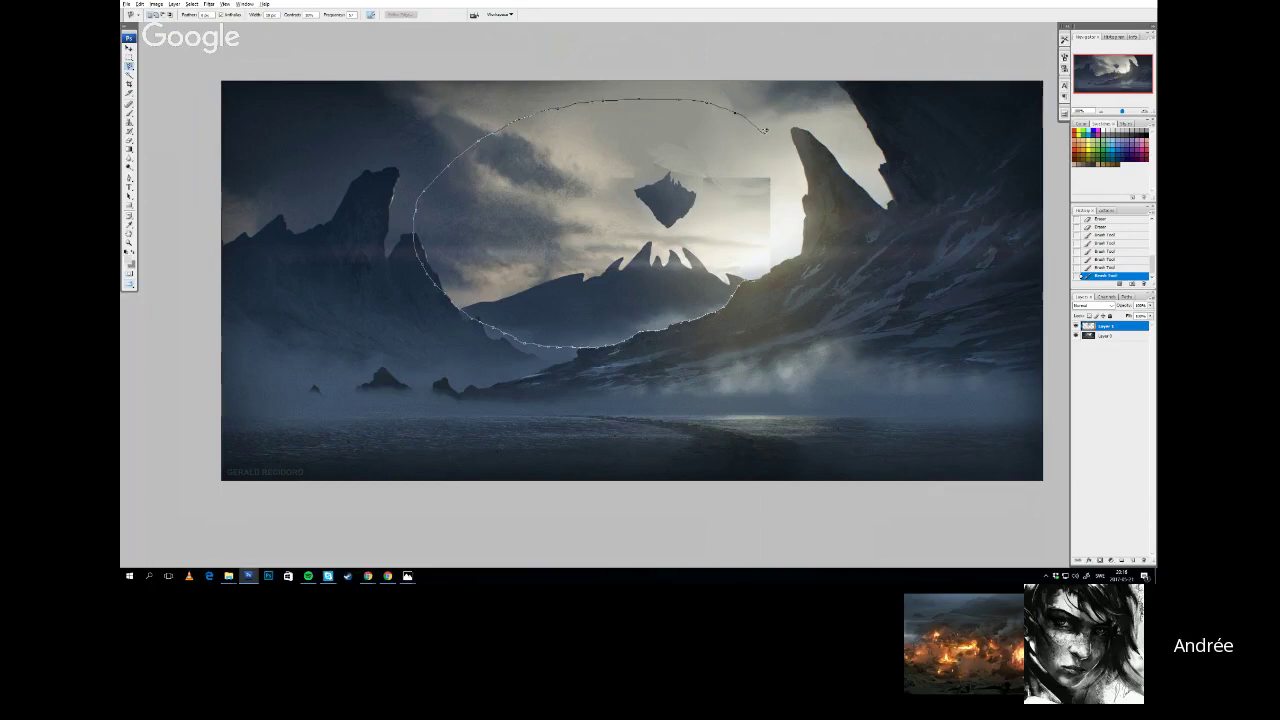
pyautogui.click(757, 277)
pyautogui.hotkey('ctrl', 'h')
# Brush light haze in sampled sky colours over the distant mountains inside the selection, and deselect
pyautogui.press('b')
pyautogui.moveTo(685, 272)
pyautogui.mouseDown()
pyautogui.moveTo(805, 278)
pyautogui.moveTo(594, 316)
pyautogui.moveTo(800, 318)
pyautogui.mouseUp()
pyautogui.hotkey('ctrl', 'z')
pyautogui.press('i')
pyautogui.keyDown('alt'); pyautogui.click(784, 216); pyautogui.keyUp('alt')
pyautogui.hotkey('ctrl', 'z')
pyautogui.hotkey('ctrl', 'z')
pyautogui.moveTo(682, 262)
pyautogui.mouseDown()
pyautogui.moveTo(512, 273)
pyautogui.moveTo(717, 270)
pyautogui.moveTo(440, 290)
pyautogui.mouseUp()
pyautogui.keyDown('alt'); pyautogui.click(512, 274); pyautogui.keyUp('alt')
pyautogui.keyDown('alt'); pyautogui.click(540, 252); pyautogui.keyUp('alt')
pyautogui.moveTo(492, 252); pyautogui.dragTo(470, 264)
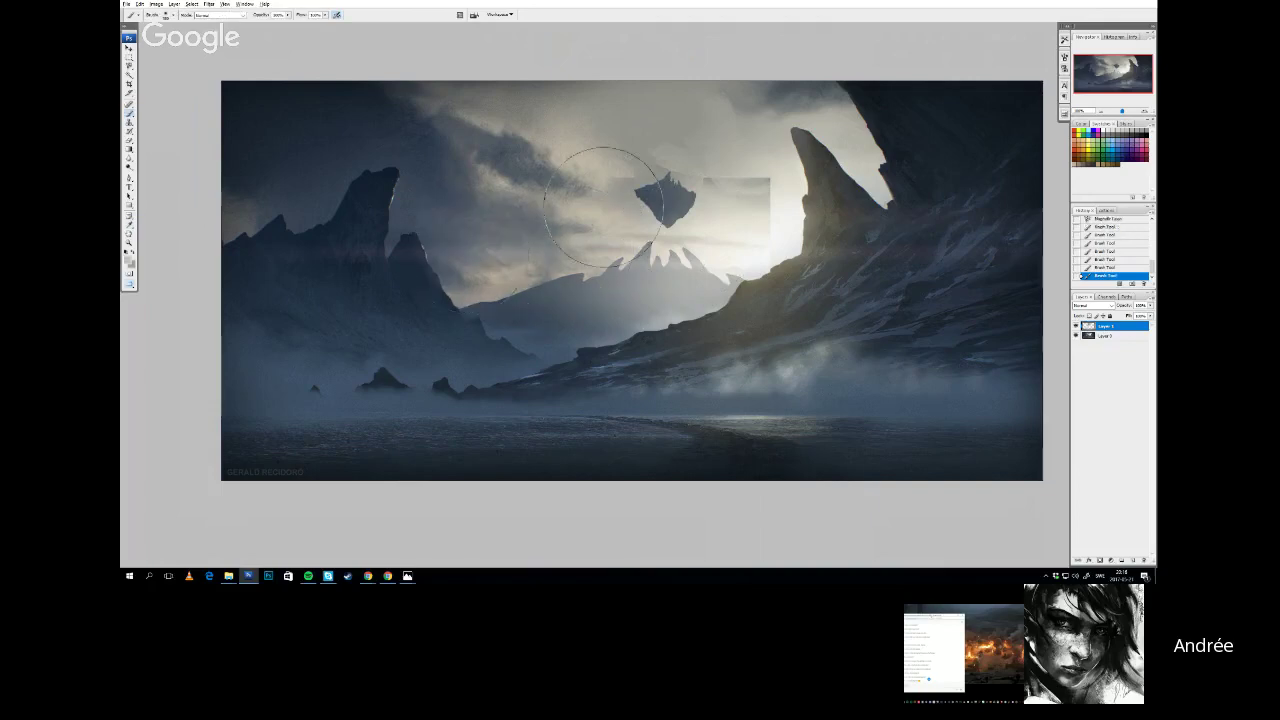
pyautogui.hotkey('ctrl', 'd')
# Copy the original floating rock from the background layer with a rectangular selection and paste it as the topmost layer
pyautogui.moveTo(700, 222); pyautogui.dragTo(684, 216)
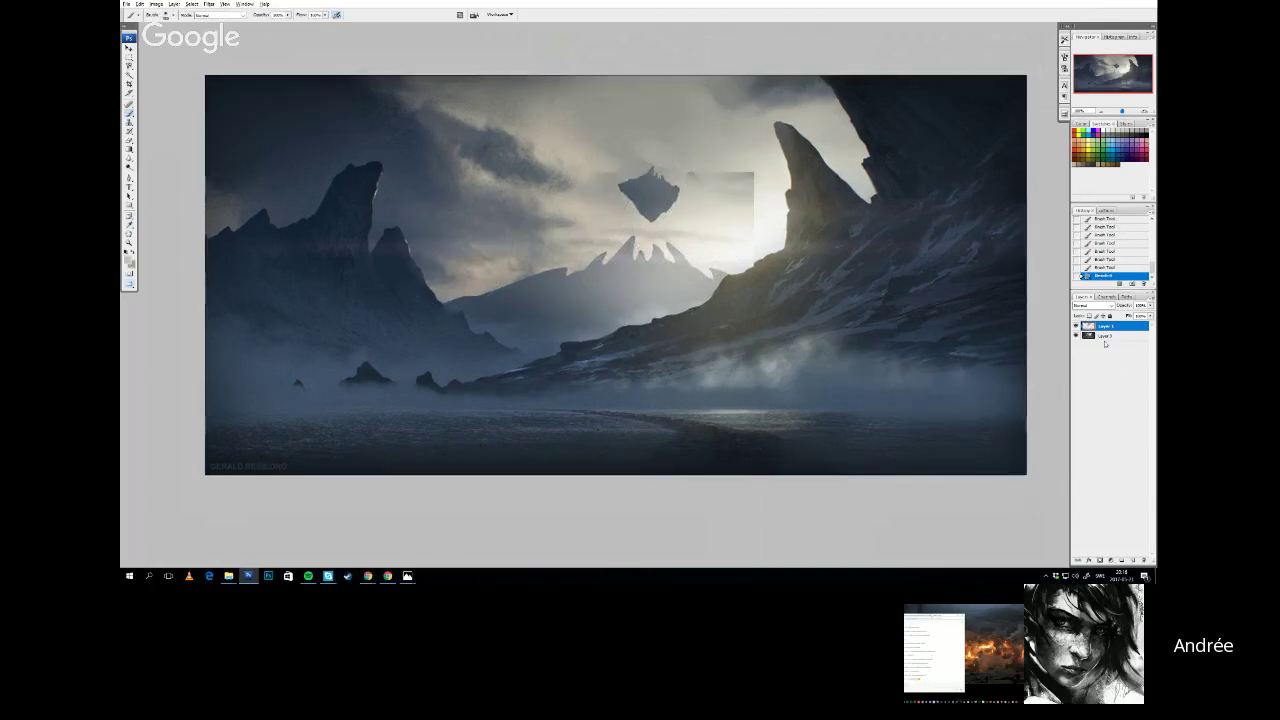
pyautogui.click(1076, 326)
pyautogui.click(1100, 335)
pyautogui.press('m')
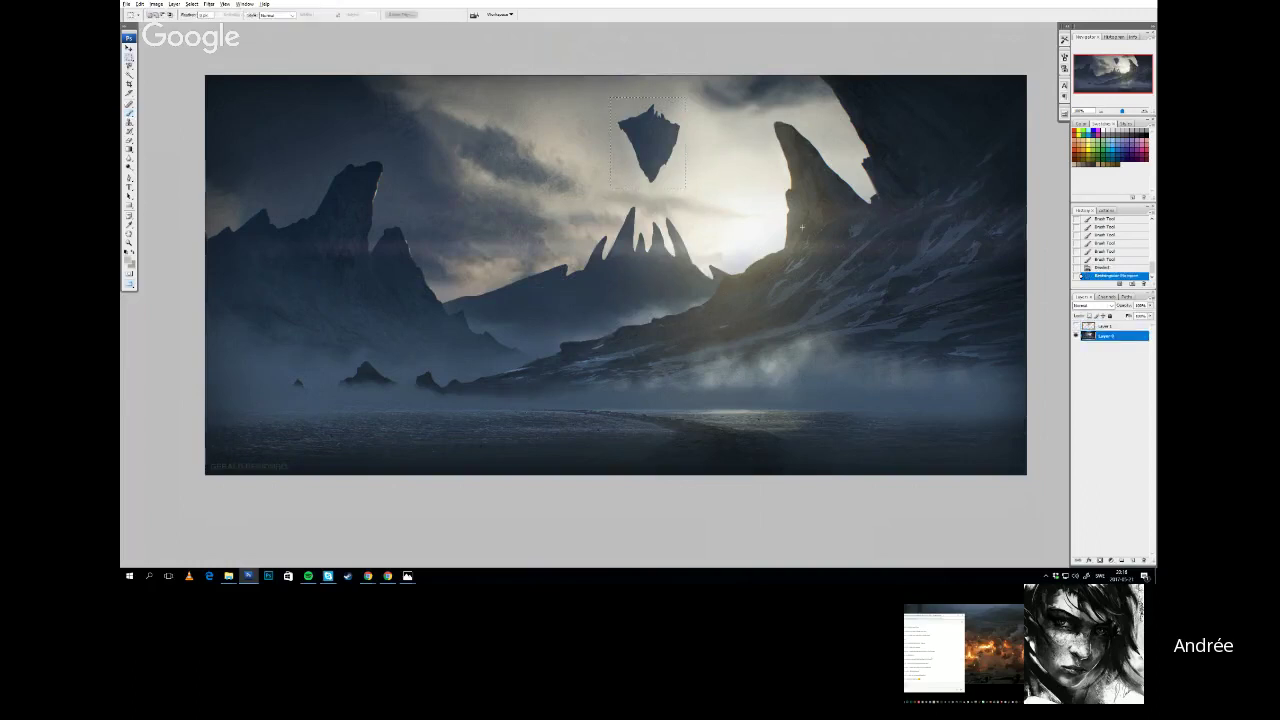
pyautogui.click(1076, 326)
pyautogui.hotkey('ctrl', 'c')
pyautogui.hotkey('ctrl', 'v')
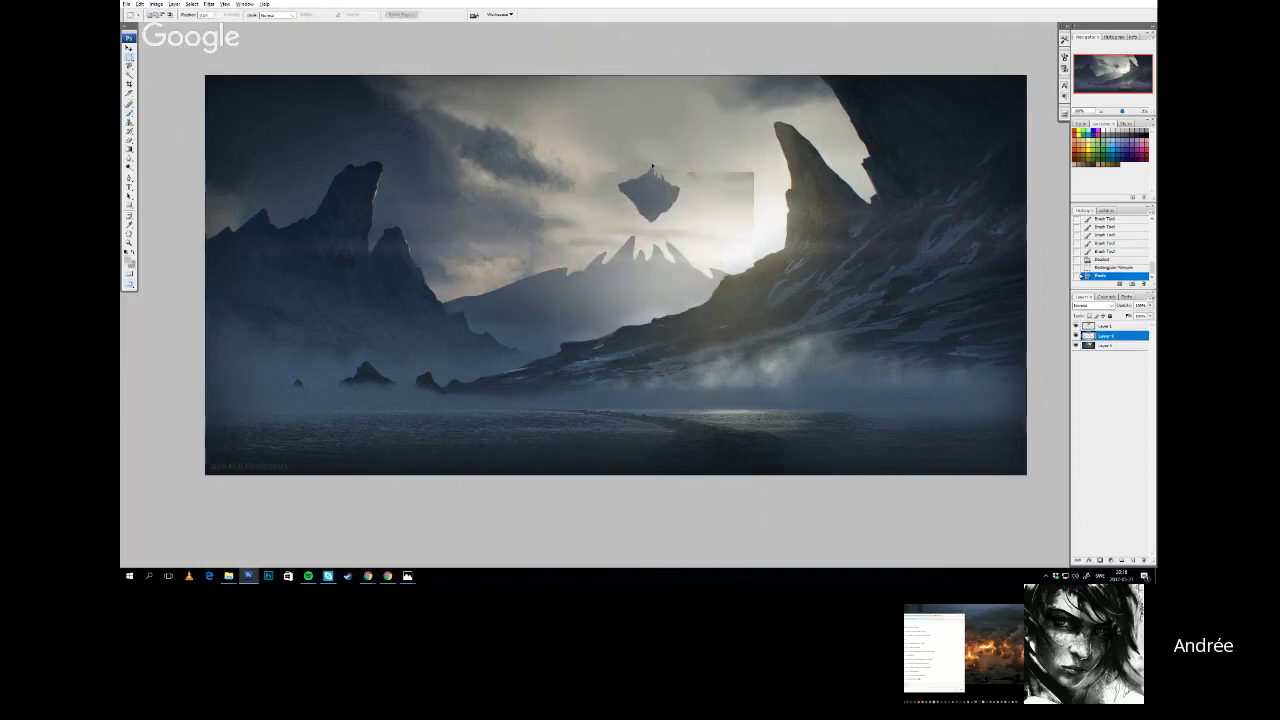
pyautogui.moveTo(1106, 336); pyautogui.dragTo(1106, 323)
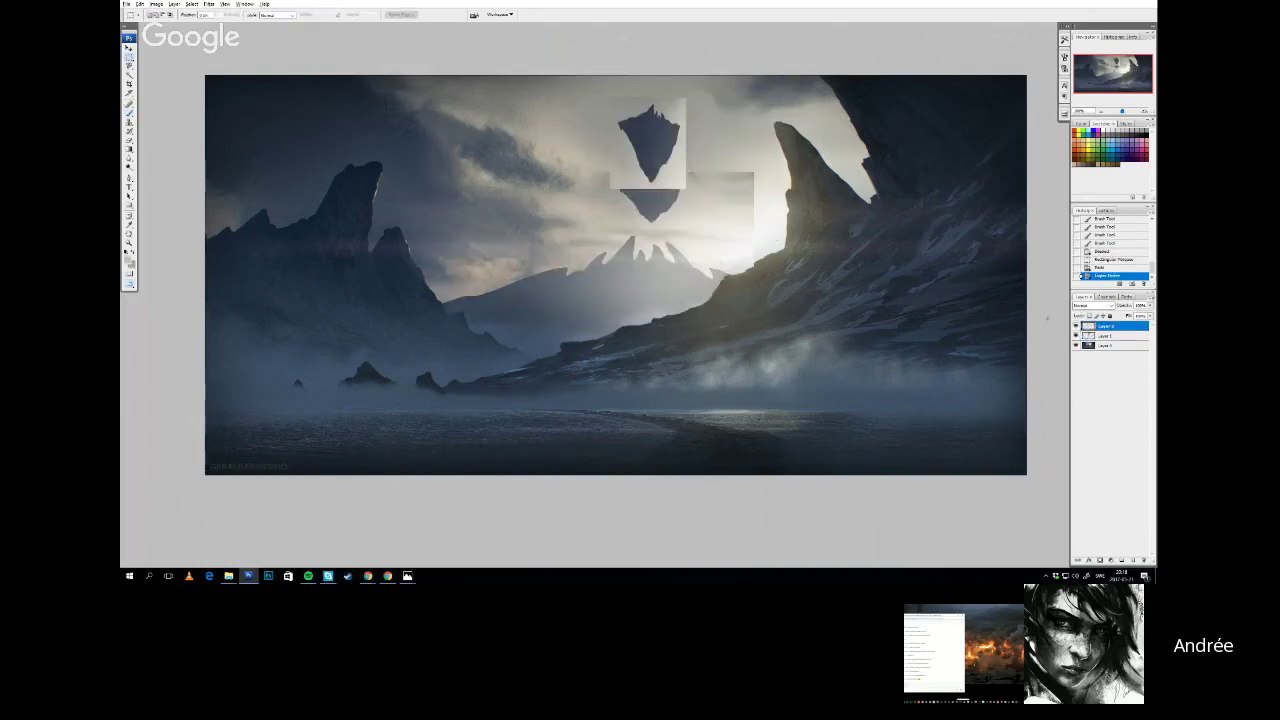
# Move the pasted rock down over the squashed one and delete its surrounding sky using Magic Wand selections
pyautogui.press('v')
pyautogui.moveTo(629, 145); pyautogui.dragTo(675, 233)
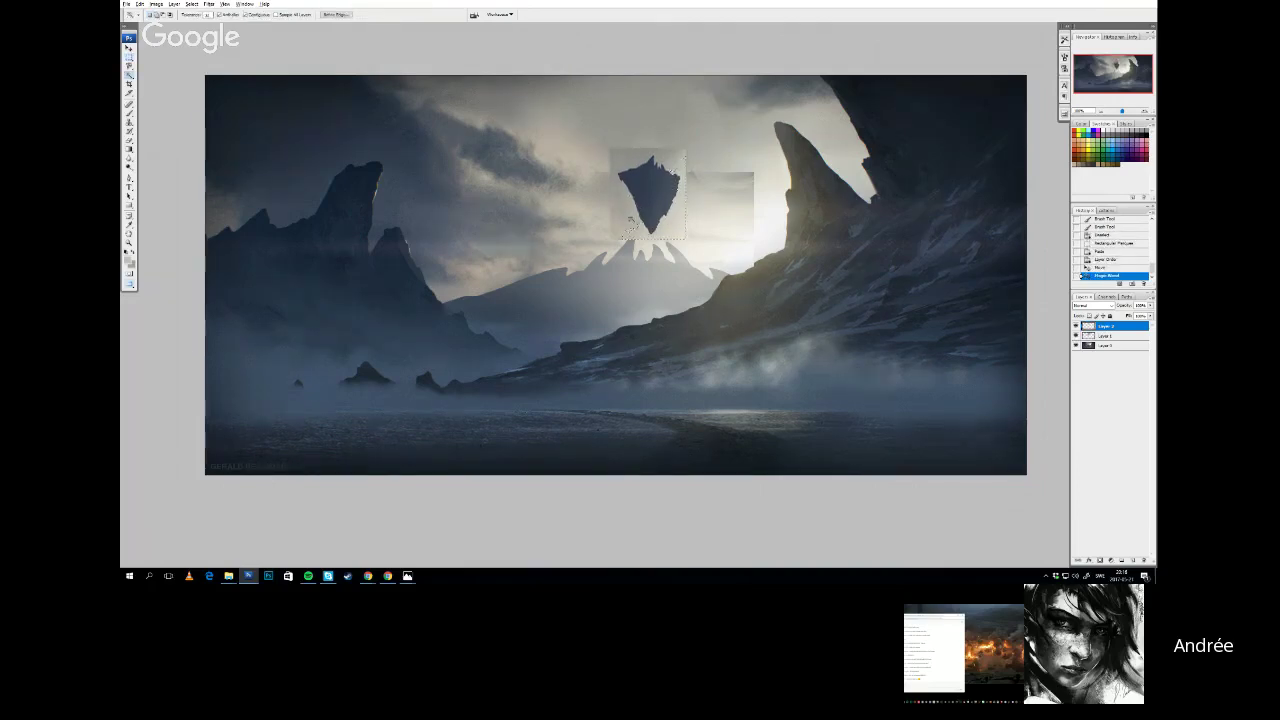
pyautogui.keyDown('shift'); pyautogui.click(629, 219); pyautogui.keyUp('shift')
pyautogui.keyDown('shift'); pyautogui.click(640, 163); pyautogui.keyUp('shift')
pyautogui.press('Delete')
pyautogui.hotkey('ctrl', 'd')
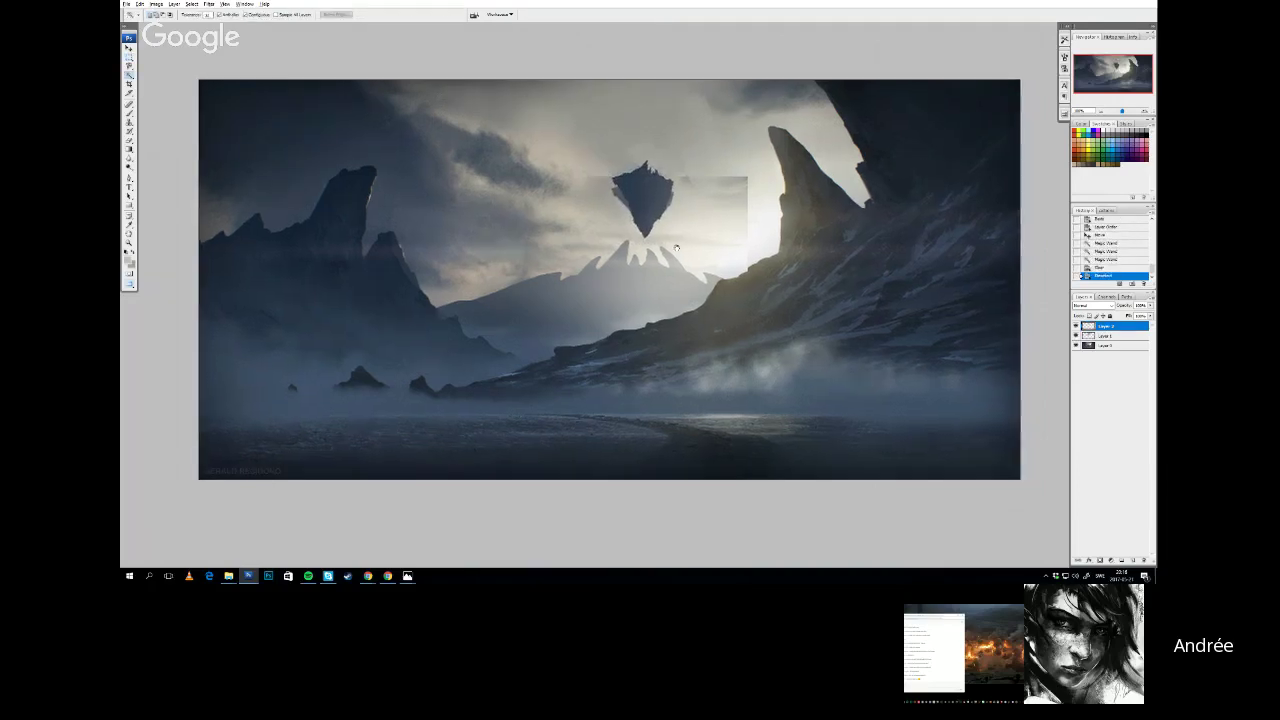
# Refine the floating rock's edges and surface with a small textured brush and sampled colours
pyautogui.press('b')
pyautogui.keyDown('alt'); pyautogui.click(713, 199); pyautogui.keyUp('alt')
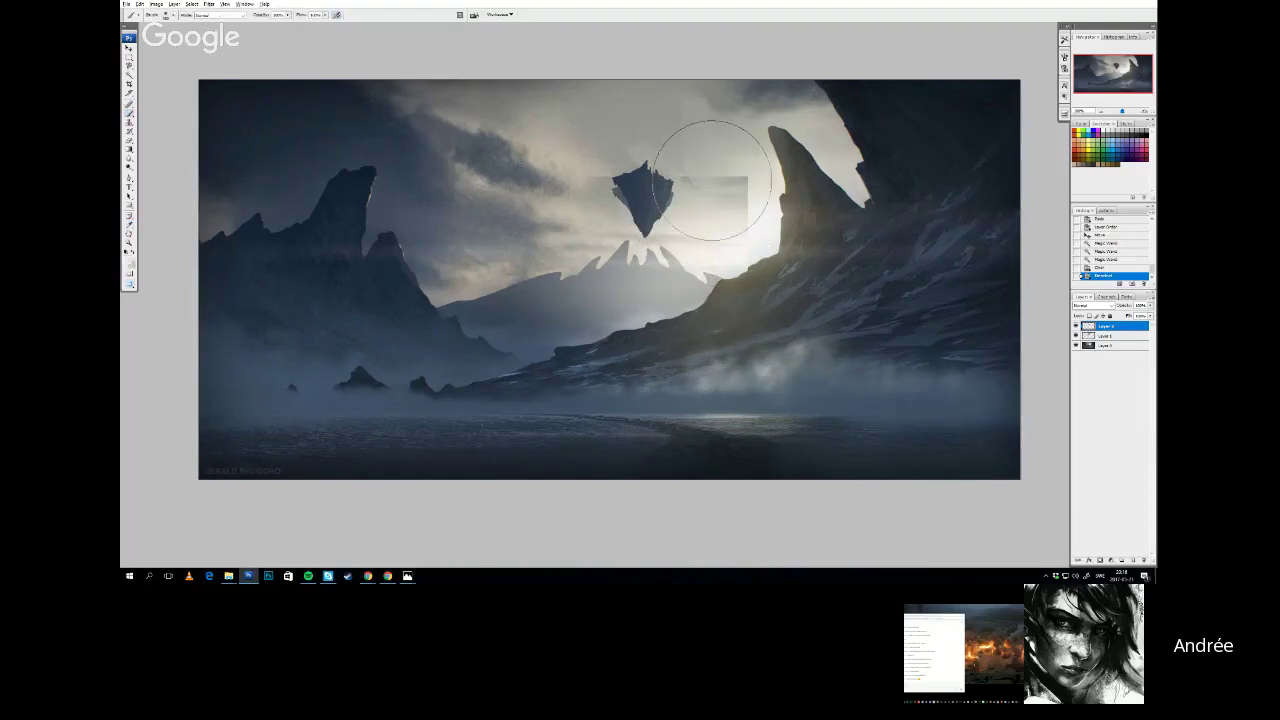
pyautogui.rightClick(713, 187)
pyautogui.click(766, 177)
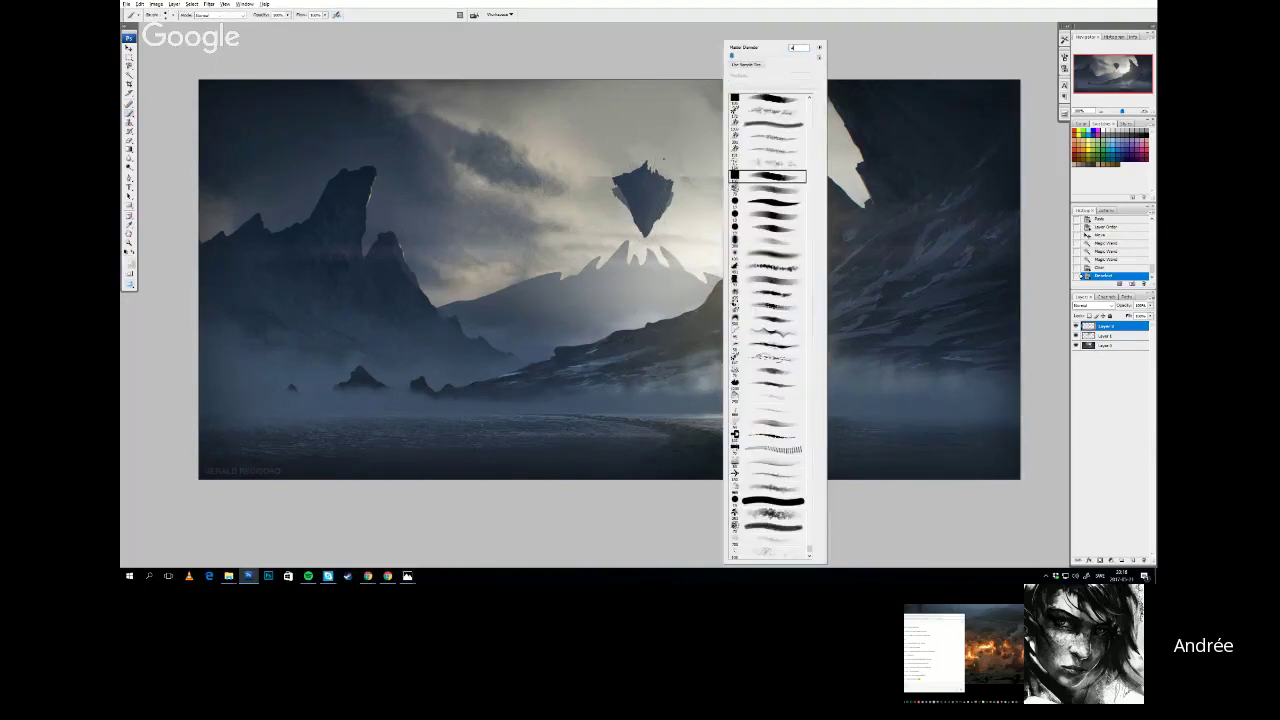
pyautogui.moveTo(656, 207); pyautogui.dragTo(652, 220)
pyautogui.hotkey('ctrl', 'z')
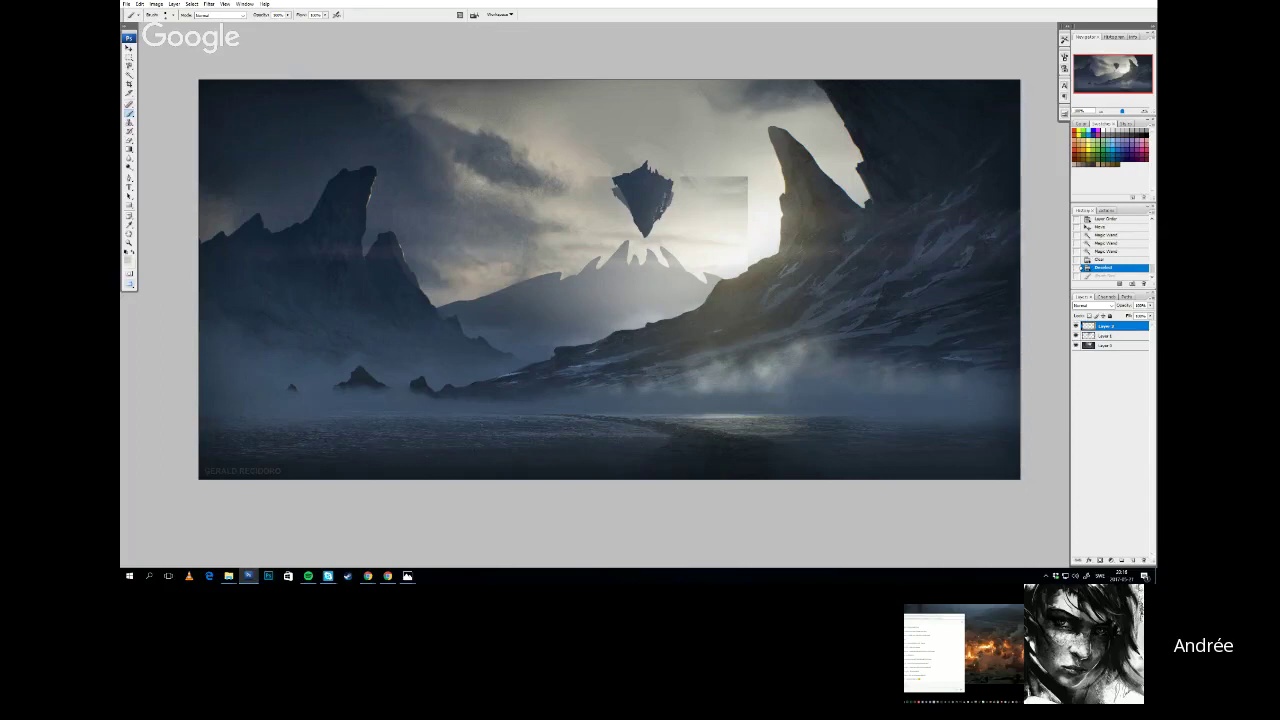
pyautogui.click(648, 215)
pyautogui.click(648, 215)
pyautogui.click(648, 215)
pyautogui.click(648, 215)
pyautogui.keyDown('alt'); pyautogui.click(690, 205); pyautogui.keyUp('alt')
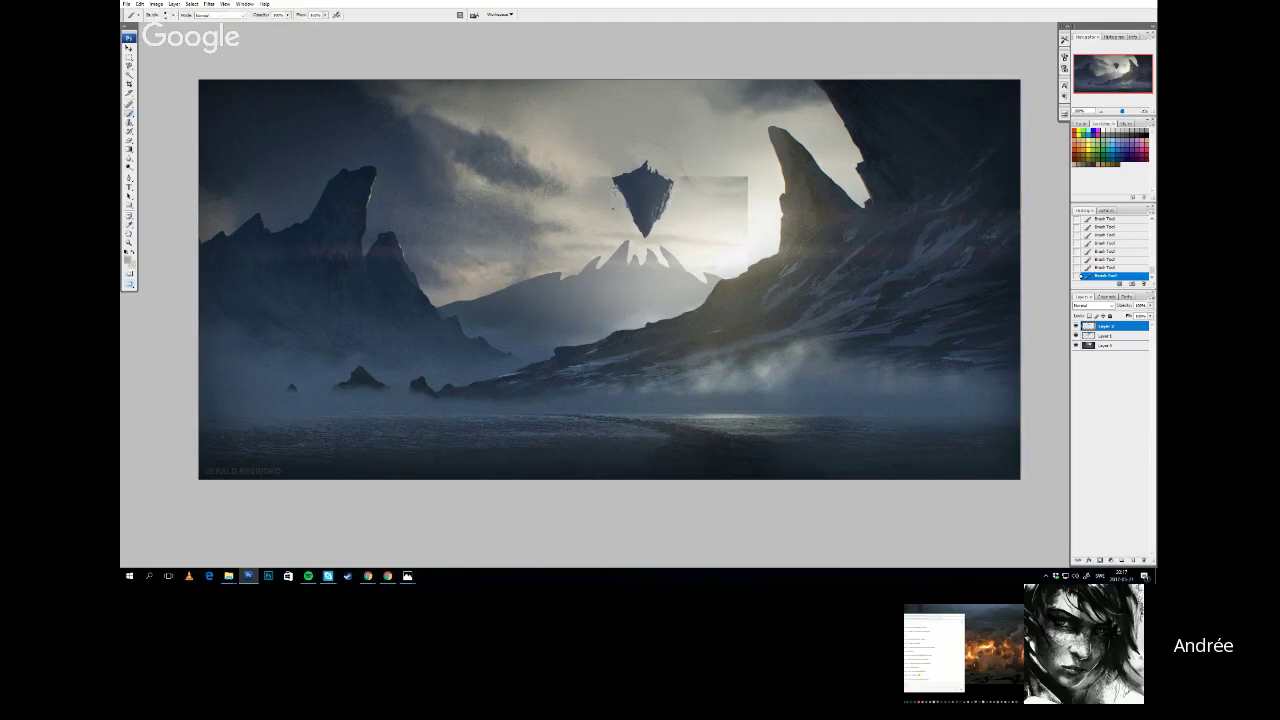
pyautogui.moveTo(622, 232)
pyautogui.mouseDown()
pyautogui.moveTo(618, 216)
pyautogui.moveTo(628, 224)
pyautogui.mouseUp()
# Merge the rock layer down and blend the copied patch's hard right edge into the sky with a soft brush
pyautogui.hotkey('ctrl', 'e')
pyautogui.moveTo(732, 164)
pyautogui.mouseDown()
pyautogui.moveTo(750, 172)
pyautogui.moveTo(738, 186)
pyautogui.mouseUp()
pyautogui.hotkey('ctrl', 'z')
pyautogui.press('b')
pyautogui.rightClick(758, 182)
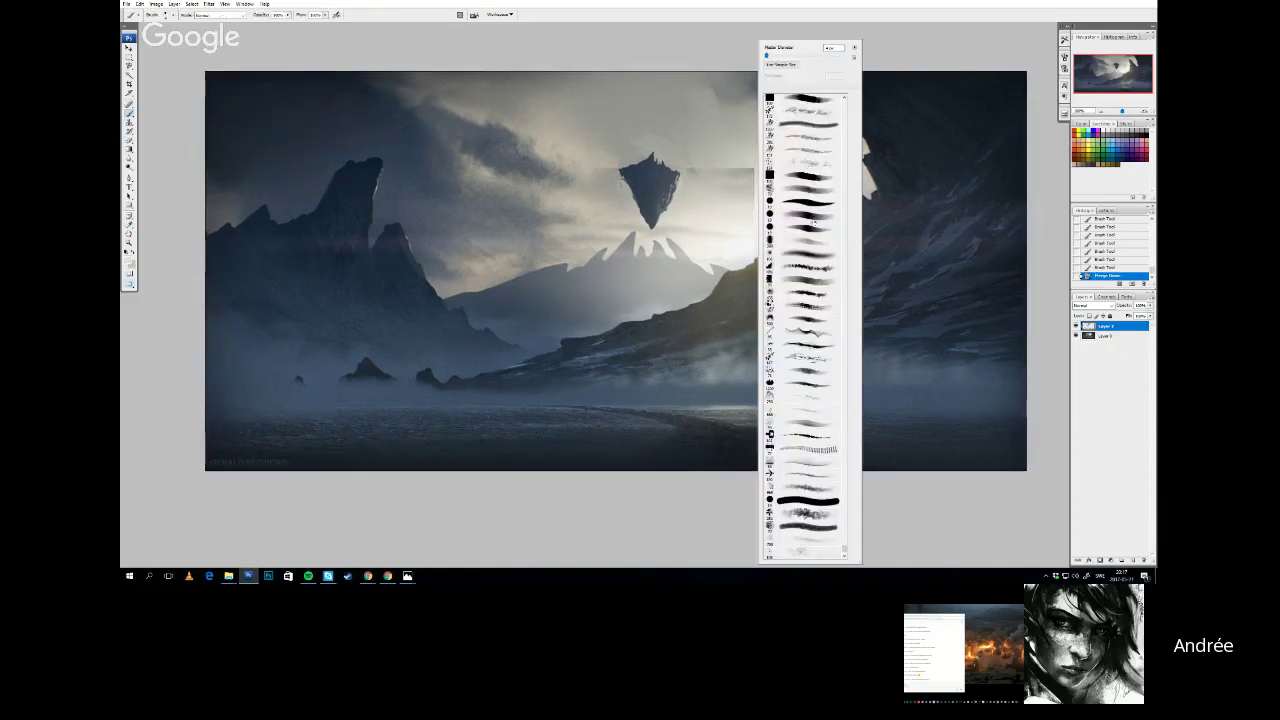
pyautogui.click(803, 252)
pyautogui.click(738, 181)
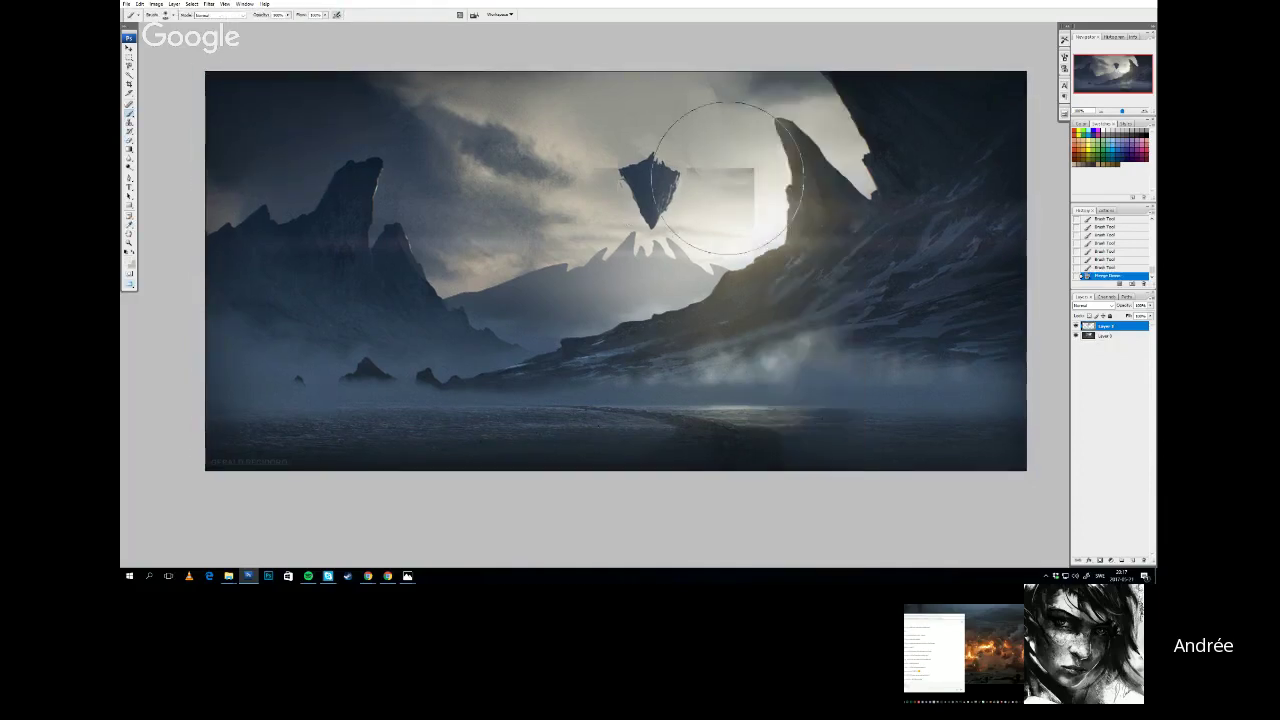
pyautogui.hotkey('ctrl', 'z')
pyautogui.rightClick(763, 182)
pyautogui.click(724, 177)
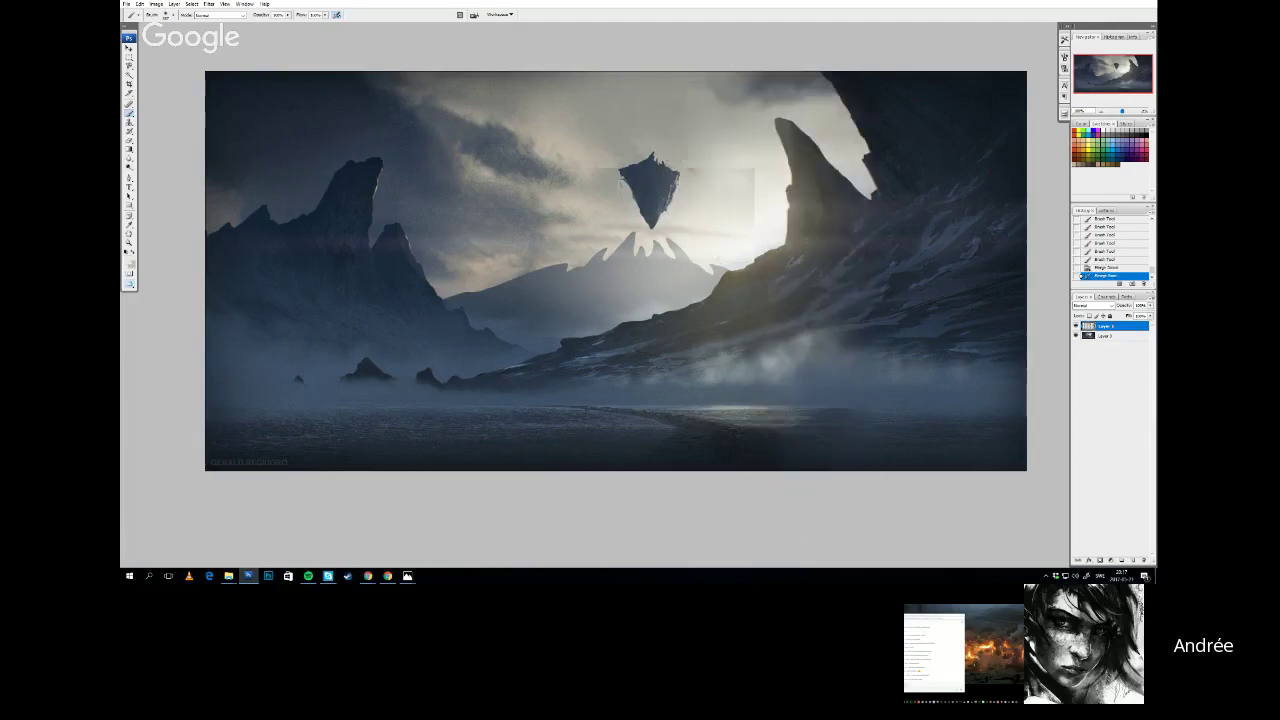
# Paint over the remaining hard patch edge in the bright sky between the floating rock and the large foreground spire
pyautogui.hotkey('ctrl', 'z')
pyautogui.moveTo(727, 172)
pyautogui.mouseDown()
pyautogui.moveTo(760, 200)
pyautogui.moveTo(763, 186)
pyautogui.moveTo(764, 229)
pyautogui.mouseUp()
pyautogui.hotkey('ctrl', 'z')
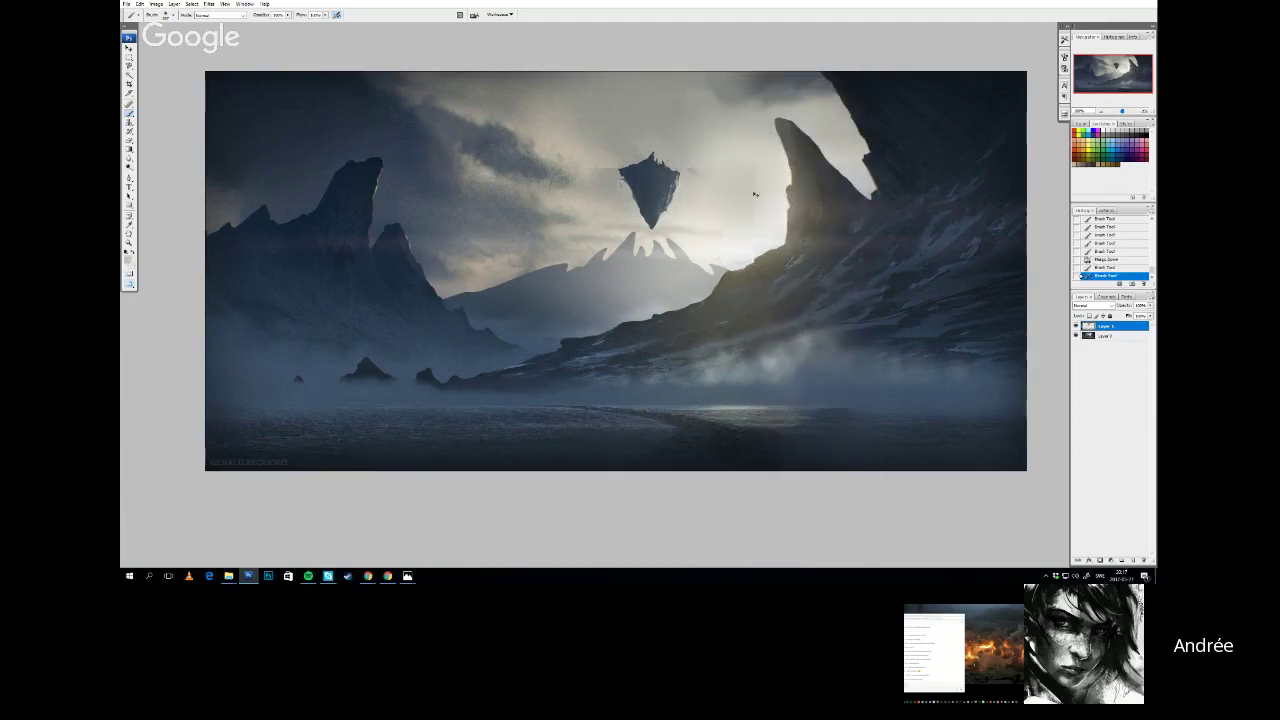
pyautogui.hotkey('ctrl', 'z')
pyautogui.moveTo(723, 149); pyautogui.dragTo(754, 206)
pyautogui.hotkey('ctrl', 'z')
pyautogui.click(731, 211)
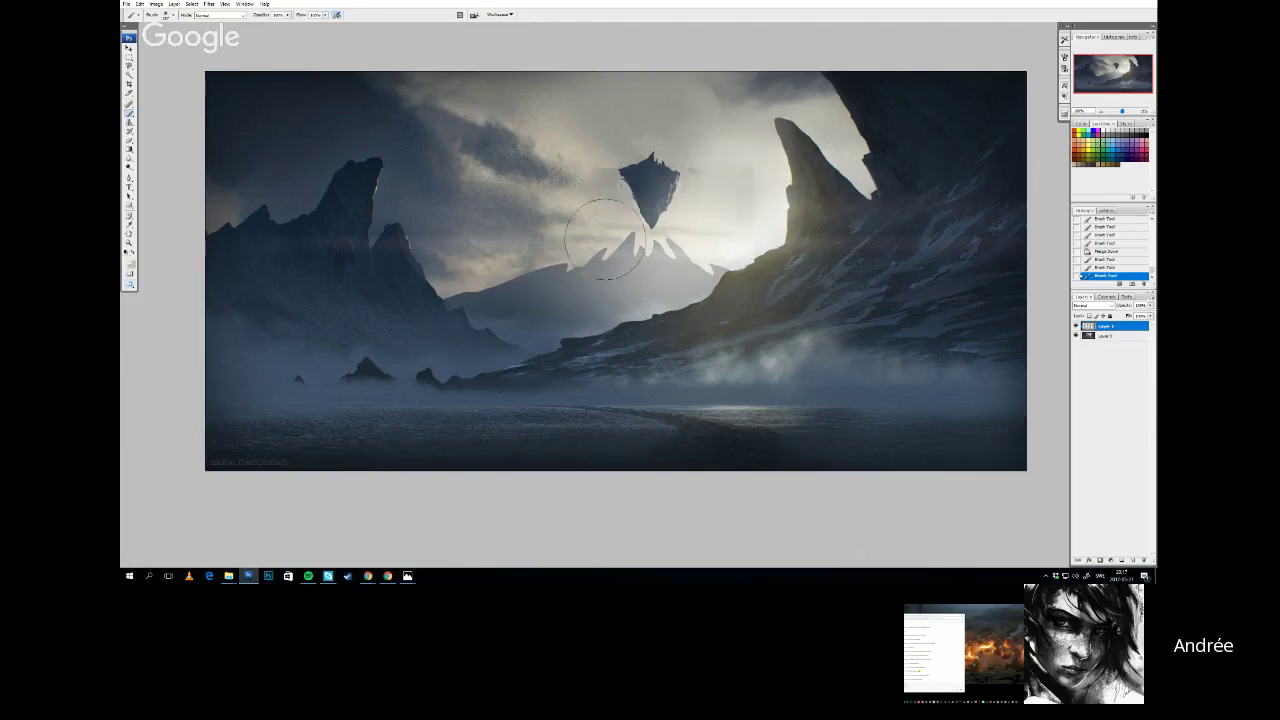
pyautogui.hotkey('ctrl', 'z')
# Smooth the bright sky beside and below the floating rock with soft strokes in sampled sky colours
pyautogui.click(680, 218)
pyautogui.moveTo(671, 174)
pyautogui.mouseDown()
pyautogui.moveTo(692, 191)
pyautogui.moveTo(685, 165)
pyautogui.moveTo(703, 247)
pyautogui.moveTo(737, 220)
pyautogui.mouseUp()
pyautogui.keyDown('alt'); pyautogui.click(751, 184); pyautogui.keyUp('alt')
pyautogui.click(768, 200)
pyautogui.keyDown('alt'); pyautogui.click(751, 225); pyautogui.keyUp('alt')
pyautogui.moveTo(667, 245); pyautogui.dragTo(604, 256)
pyautogui.keyDown('alt'); pyautogui.click(608, 180); pyautogui.keyUp('alt')
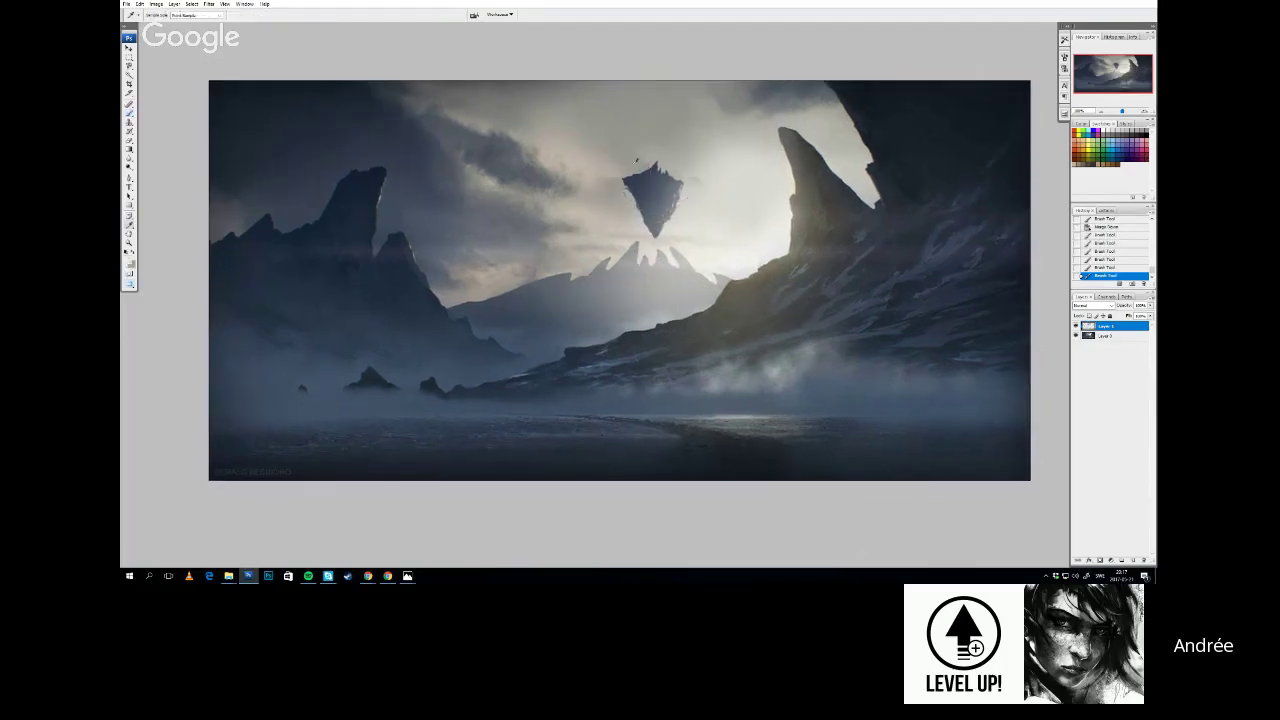
# Touch up the sky around the floating rock's darker side with a soft brush stroke
pyautogui.moveTo(638, 188)
pyautogui.mouseDown()
pyautogui.moveTo(534, 164)
pyautogui.moveTo(606, 156)
pyautogui.mouseUp()
pyautogui.hotkey('ctrl', 'z')
pyautogui.moveTo(627, 203); pyautogui.dragTo(641, 209)
pyautogui.moveTo(640, 206)
pyautogui.mouseDown()
pyautogui.moveTo(578, 176)
pyautogui.moveTo(652, 171)
pyautogui.mouseUp()
pyautogui.moveTo(465, 226); pyautogui.dragTo(438, 216)
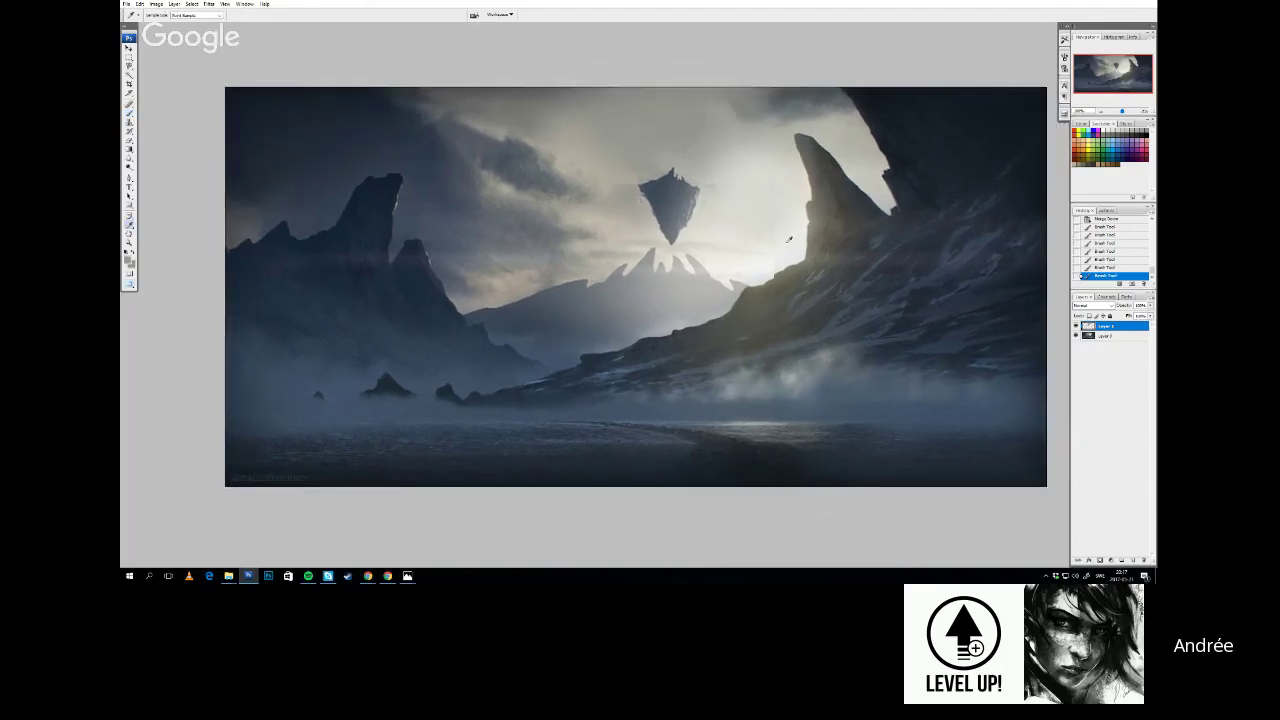
pyautogui.press('b')
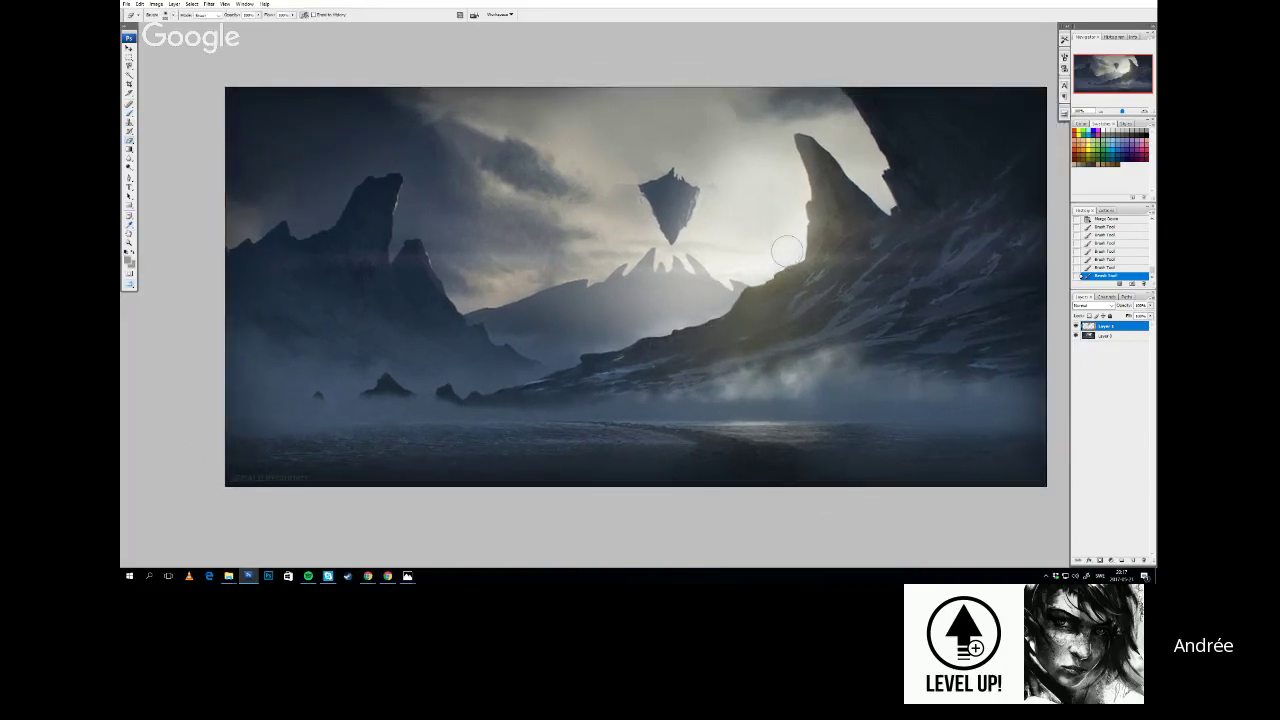
pyautogui.moveTo(766, 277)
pyautogui.mouseDown()
pyautogui.moveTo(797, 283)
pyautogui.moveTo(779, 262)
pyautogui.moveTo(740, 321)
pyautogui.moveTo(749, 266)
pyautogui.mouseUp()
pyautogui.hotkey('ctrl', 'z')
# Create a new layer and dab with a fine brush around the distant spiked peaks
pyautogui.moveTo(718, 308); pyautogui.dragTo(717, 302)
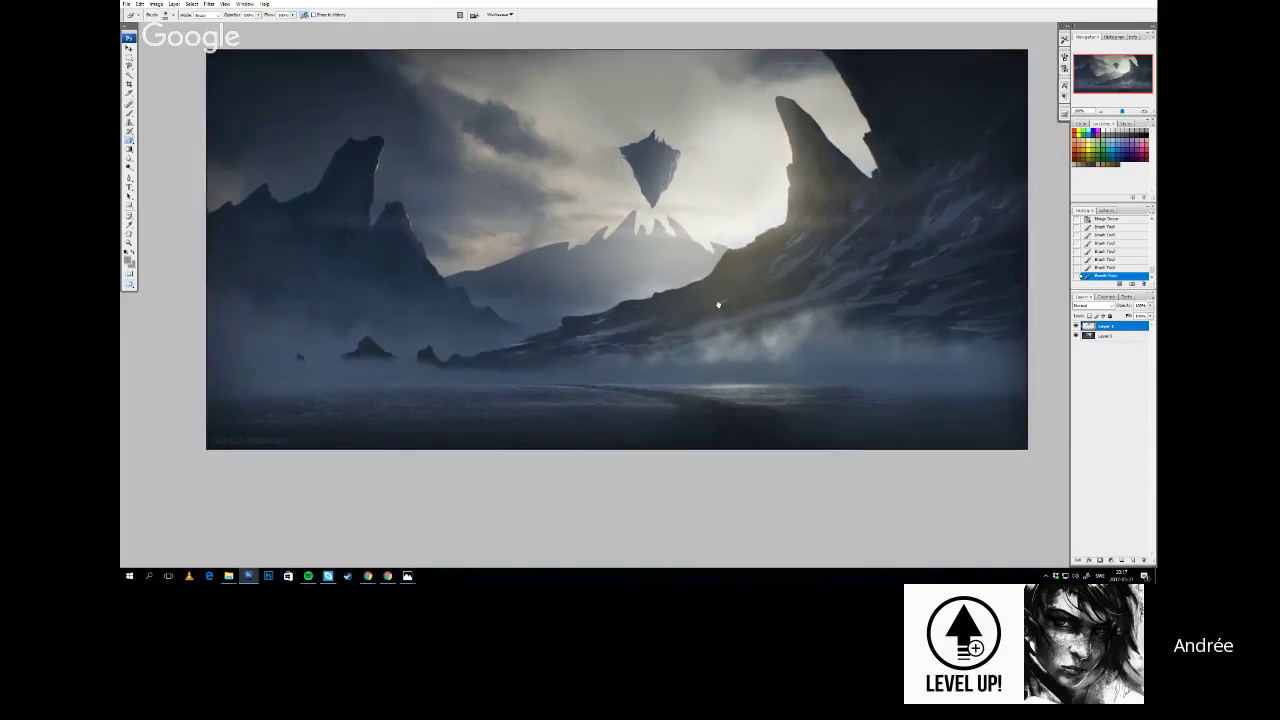
pyautogui.press('i')
pyautogui.press('b')
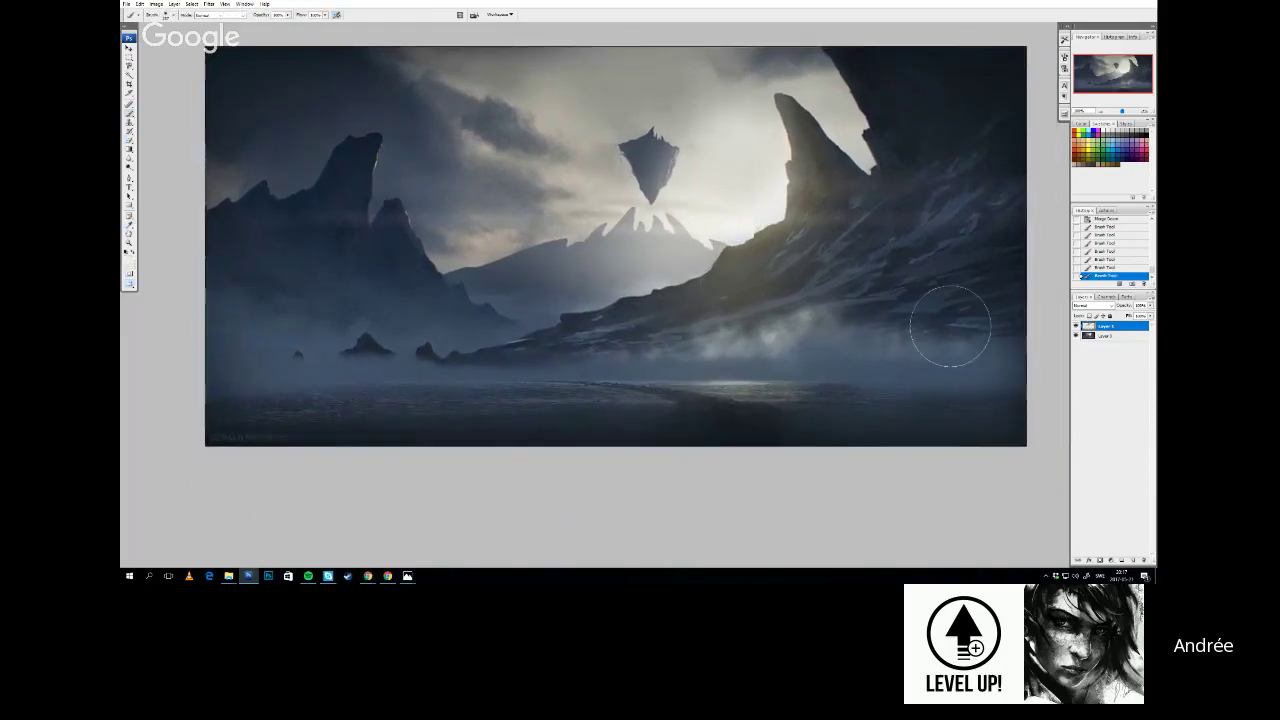
pyautogui.click(1132, 560)
pyautogui.rightClick(676, 245)
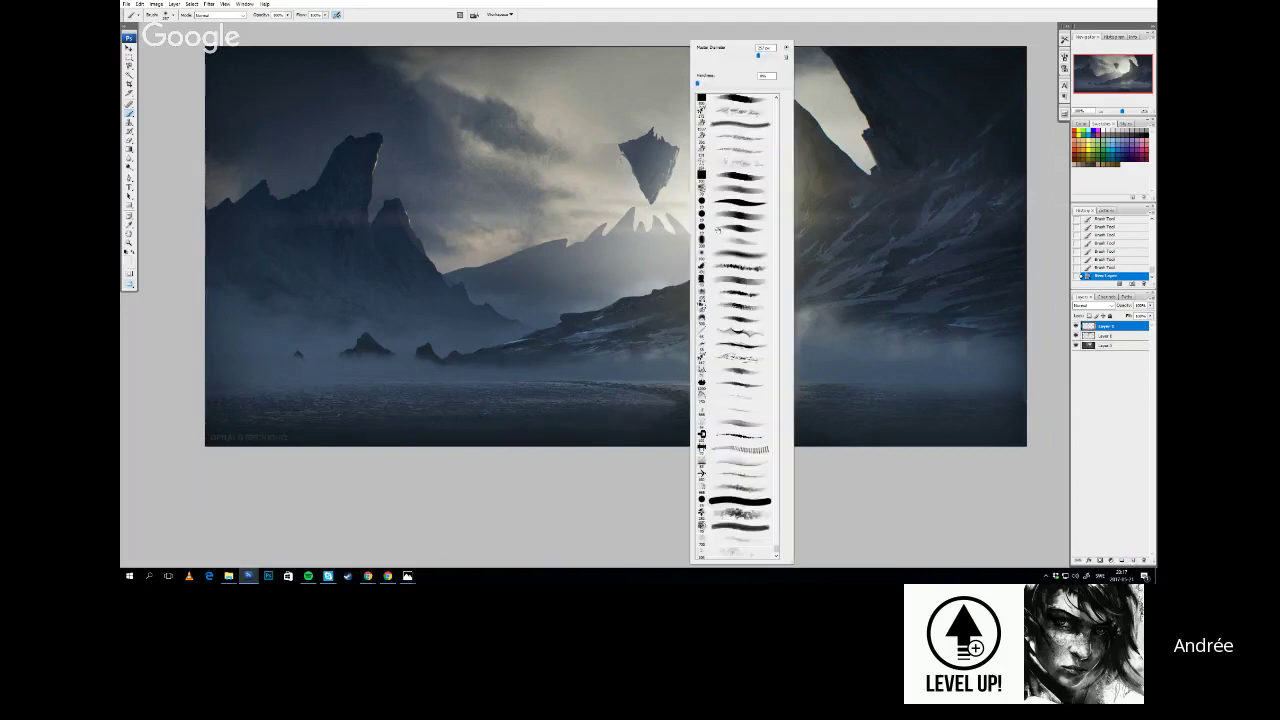
pyautogui.click(655, 237)
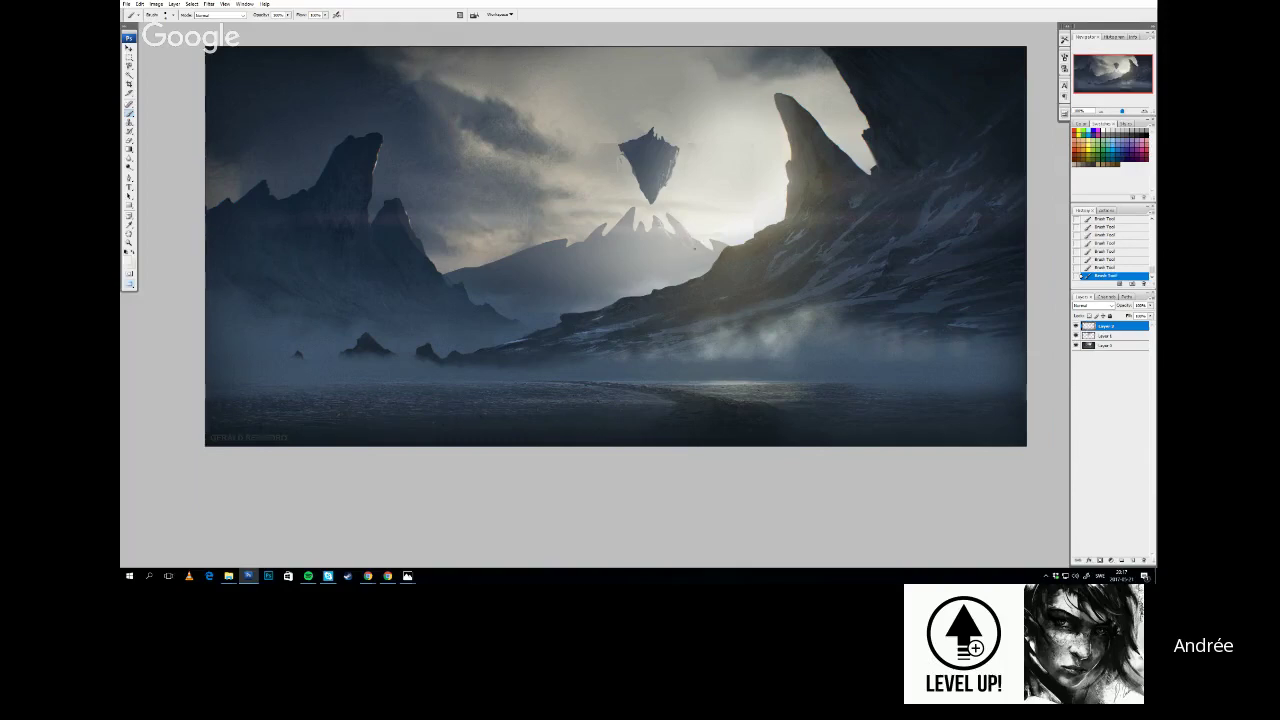
# Choose a large soft round brush and paint pale haze over the dark clouds and the tall peak opposite the foreground spire
pyautogui.keyDown('alt'); pyautogui.click(668, 165); pyautogui.keyUp('alt')
pyautogui.rightClick(692, 163)
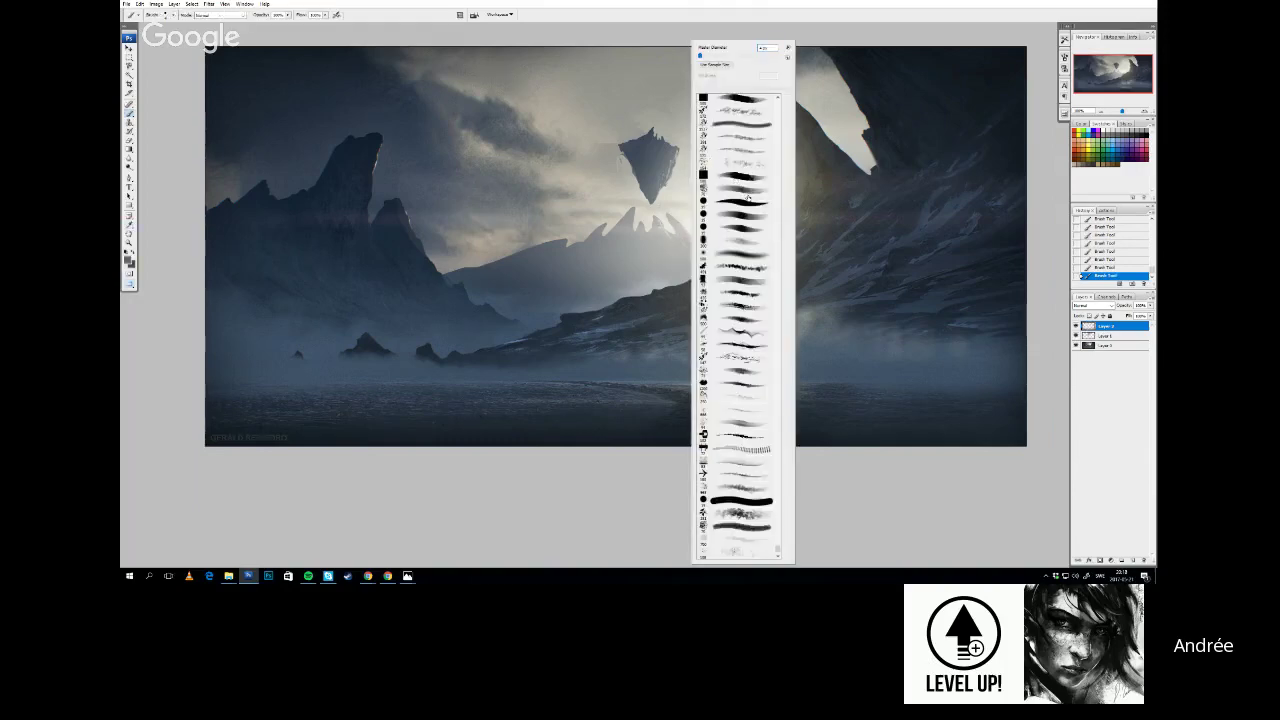
pyautogui.click(750, 256)
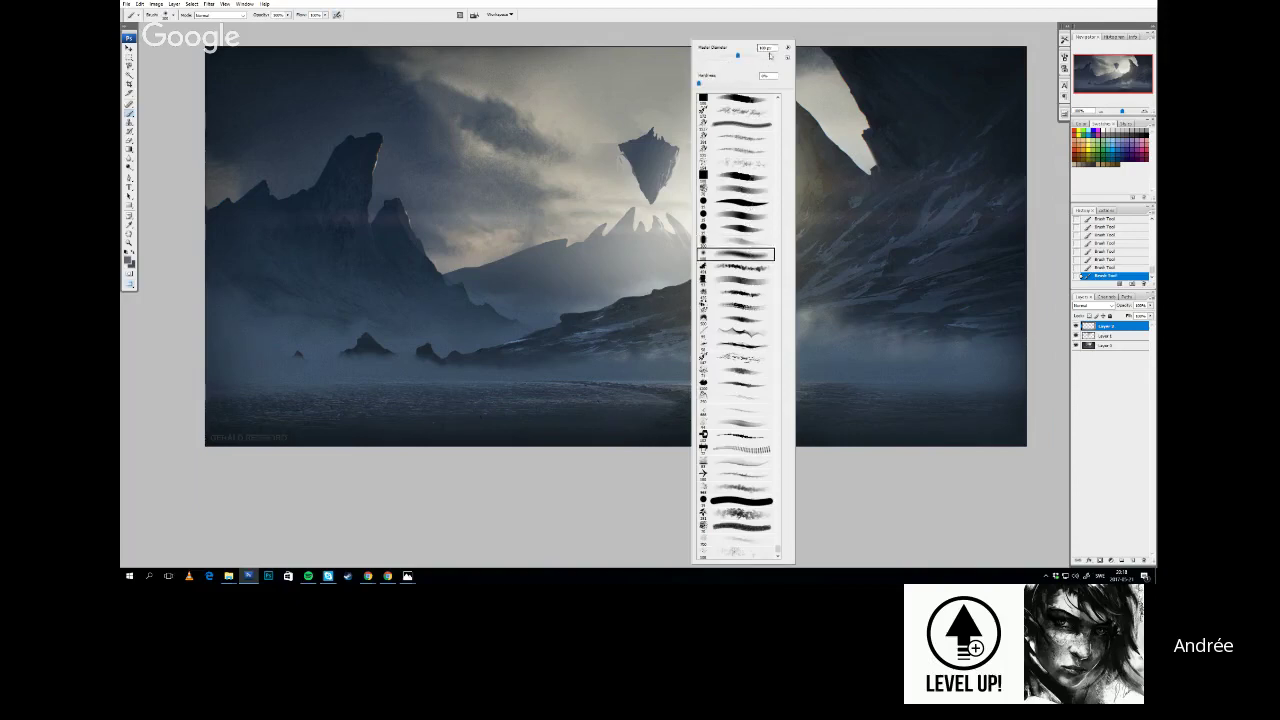
pyautogui.moveTo(771, 49); pyautogui.dragTo(758, 48)
pyautogui.click(468, 281)
pyautogui.moveTo(520, 282); pyautogui.dragTo(342, 282)
pyautogui.hotkey('ctrl', 'z')
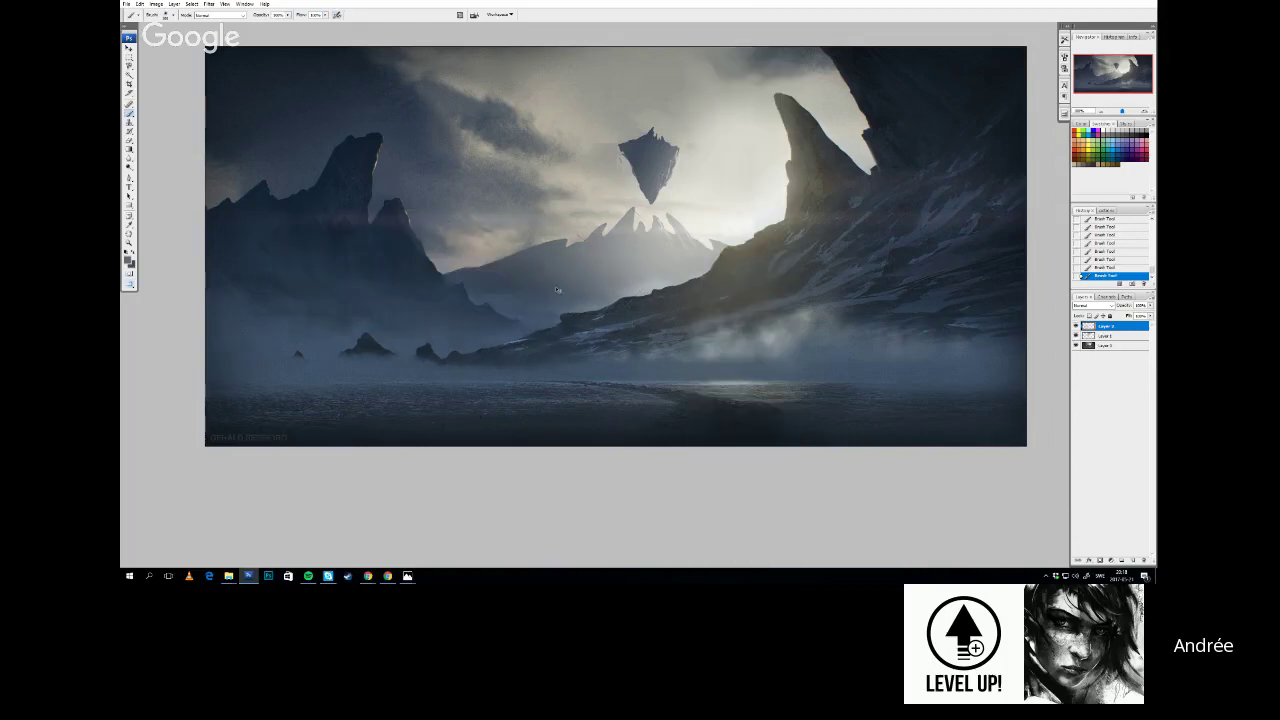
pyautogui.moveTo(558, 296)
pyautogui.mouseDown()
pyautogui.moveTo(568, 289)
pyautogui.moveTo(572, 306)
pyautogui.mouseUp()
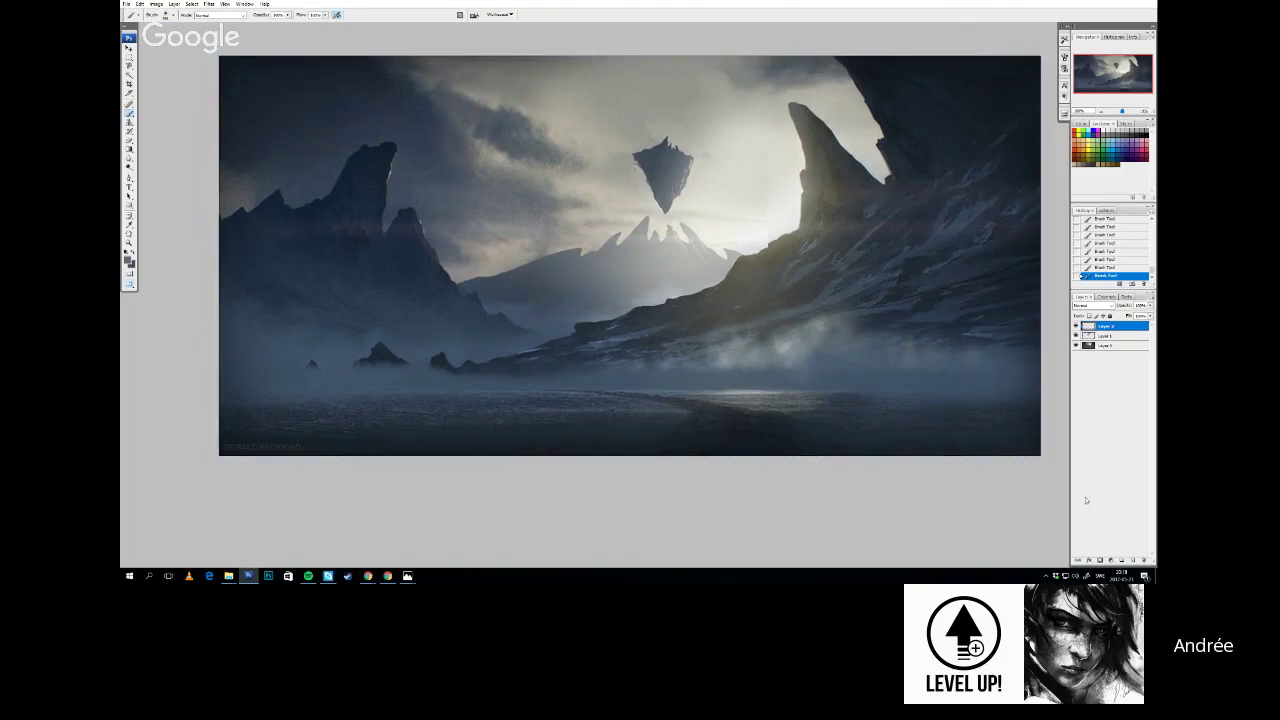
pyautogui.press('i')
pyautogui.press('b')
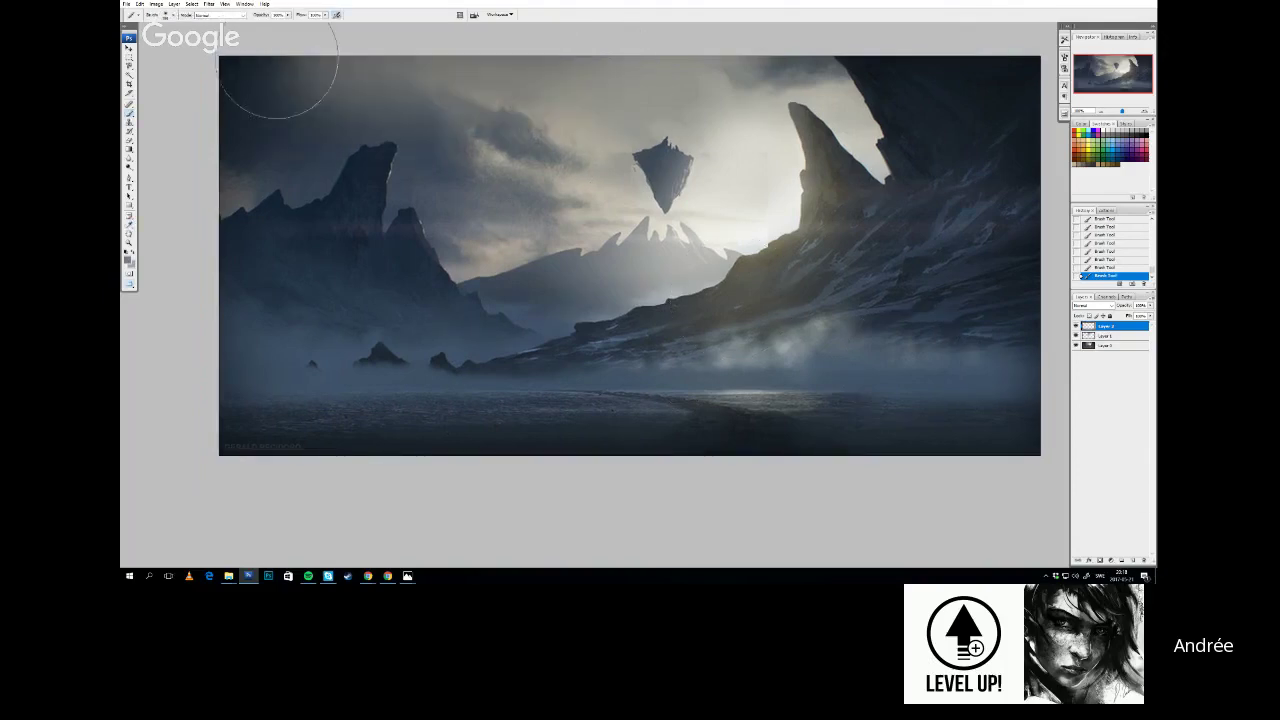
pyautogui.moveTo(605, 146)
pyautogui.mouseDown()
pyautogui.moveTo(437, 189)
pyautogui.moveTo(589, 174)
pyautogui.moveTo(409, 110)
pyautogui.moveTo(544, 120)
pyautogui.moveTo(234, 138)
pyautogui.moveTo(360, 166)
pyautogui.mouseUp()
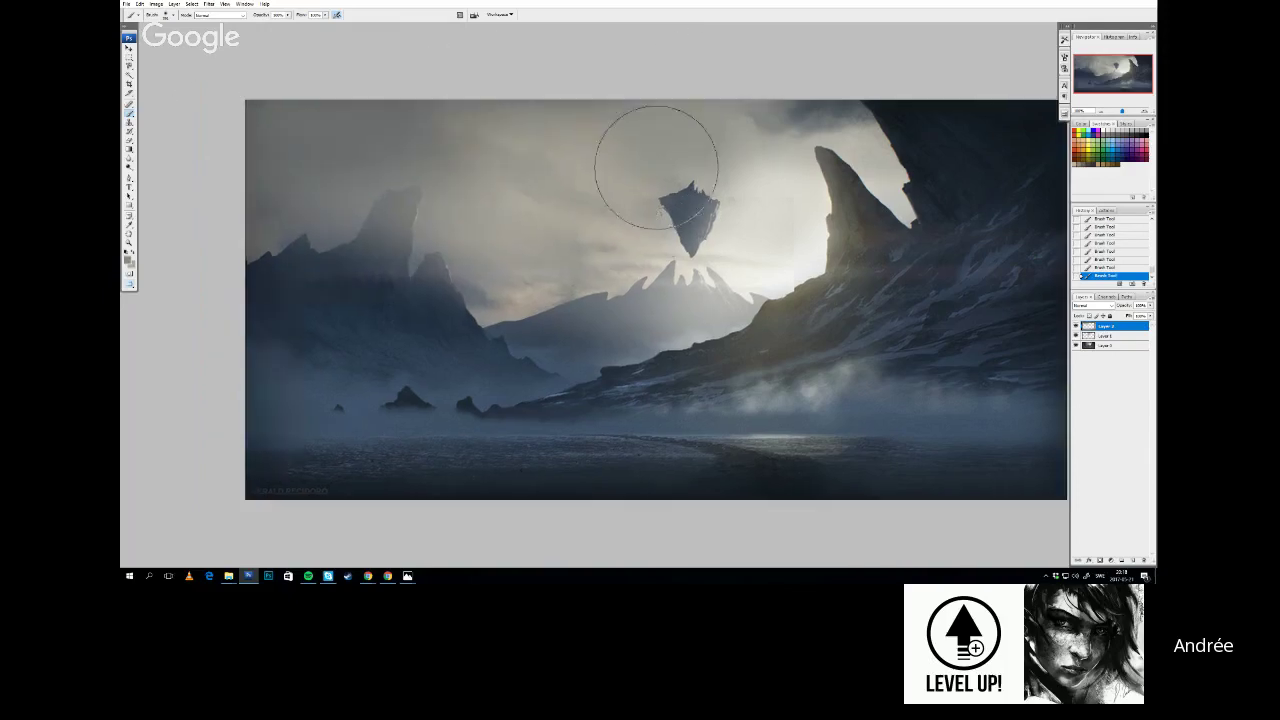
# Enlarge the soft brush and spread more grey haze over the hazy mountain and the sky above it
pyautogui.rightClick(651, 166)
pyautogui.click(351, 129)
pyautogui.moveTo(563, 154); pyautogui.dragTo(557, 188)
pyautogui.press('b')
pyautogui.rightClick(683, 85)
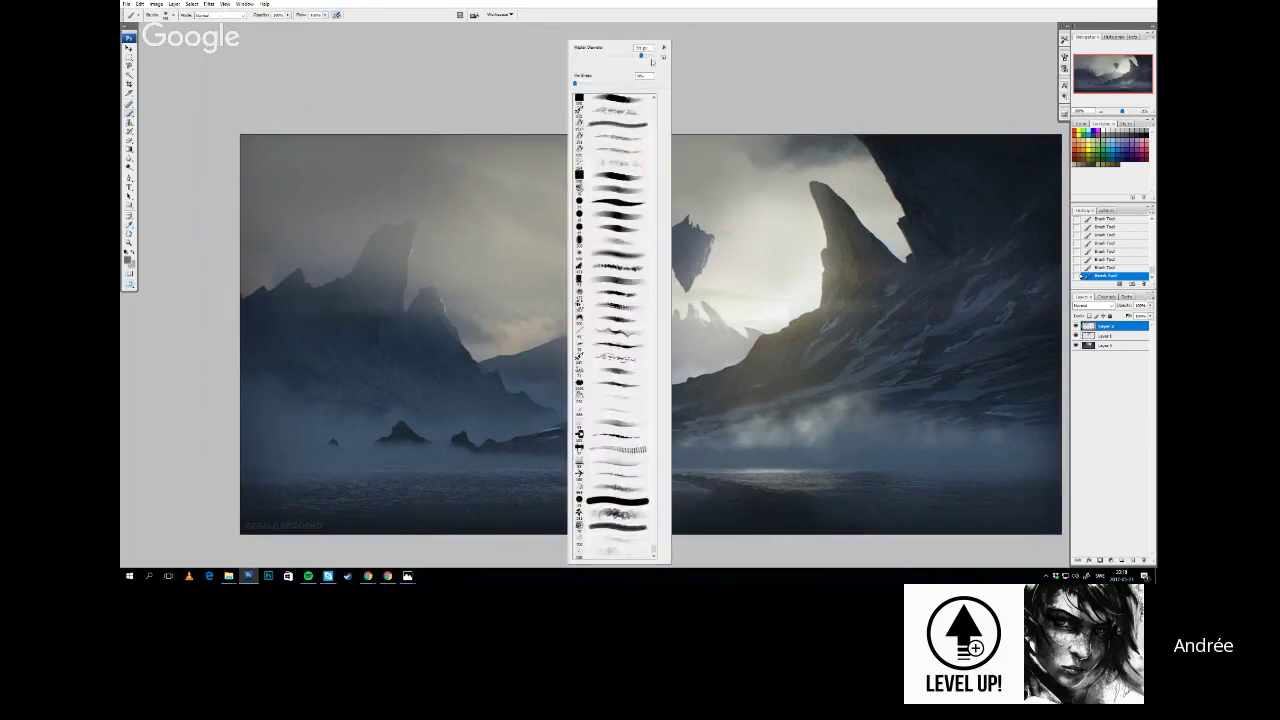
pyautogui.click(651, 59)
pyautogui.click(431, 123)
pyautogui.moveTo(433, 145); pyautogui.dragTo(487, 186)
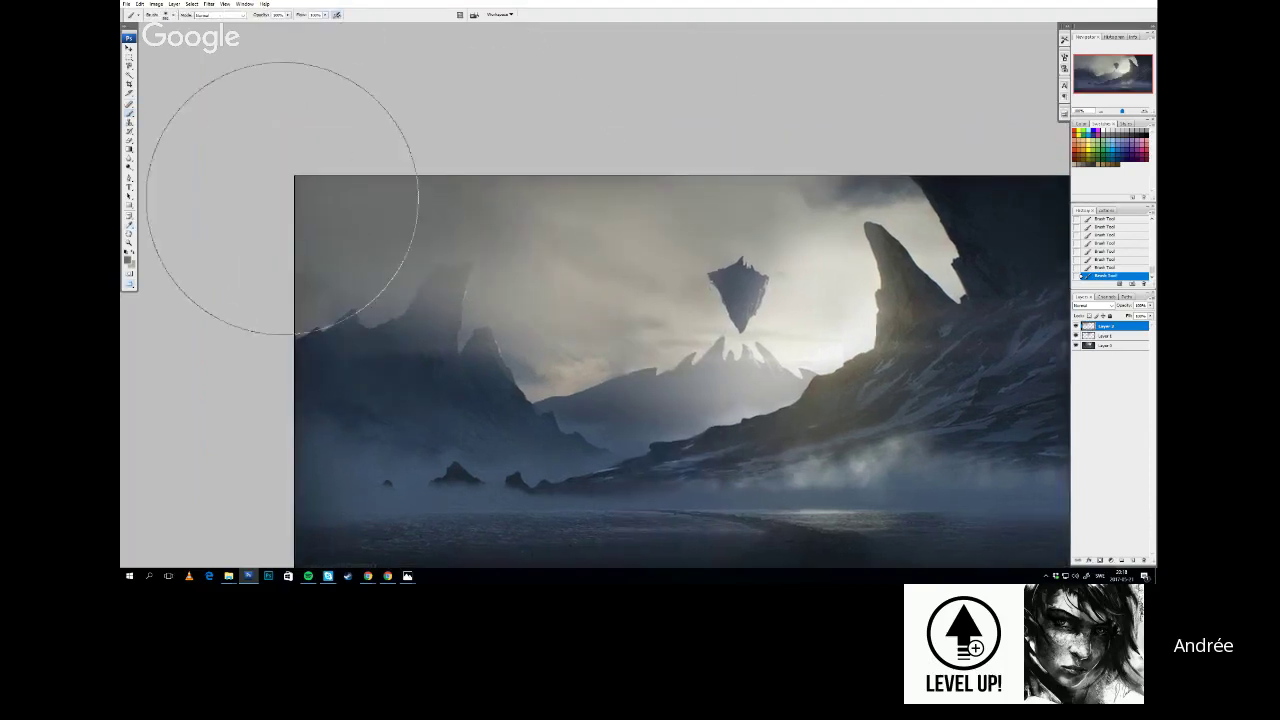
pyautogui.moveTo(575, 208)
pyautogui.mouseDown()
pyautogui.moveTo(806, 222)
pyautogui.moveTo(740, 160)
pyautogui.moveTo(739, 182)
pyautogui.mouseUp()
pyautogui.hotkey('ctrl', 'z')
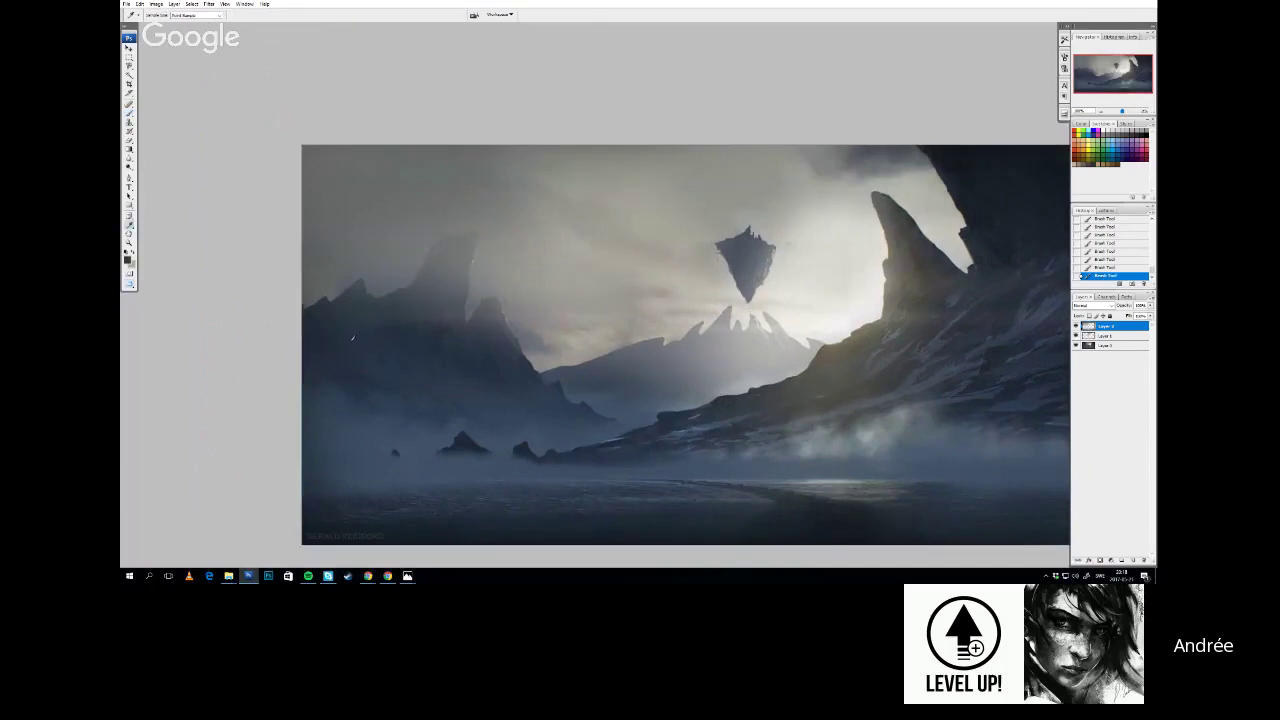
# Darken the upper sky with broad soft strokes, from above the hazy mountain to above the floating rock
pyautogui.press('b')
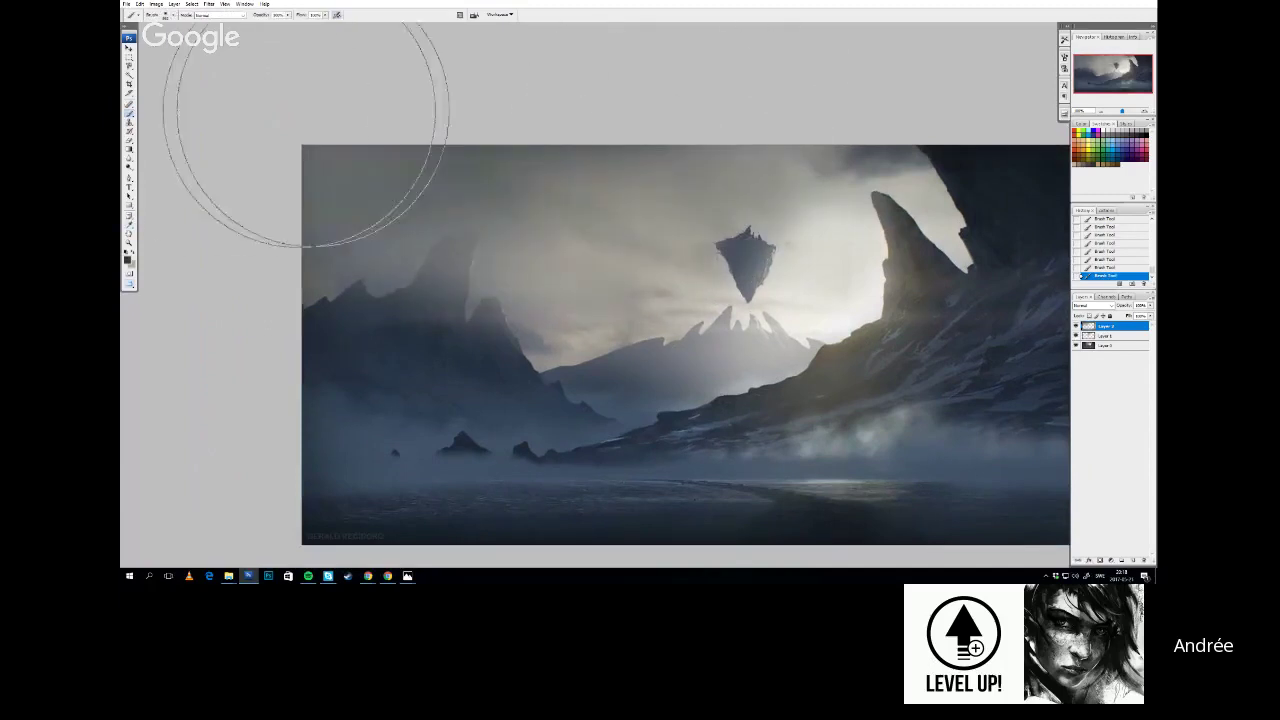
pyautogui.moveTo(531, 214); pyautogui.dragTo(509, 138)
pyautogui.moveTo(560, 198); pyautogui.dragTo(368, 194)
pyautogui.hotkey('ctrl', 'z')
pyautogui.moveTo(530, 171)
pyautogui.mouseDown()
pyautogui.moveTo(316, 160)
pyautogui.moveTo(261, 187)
pyautogui.mouseUp()
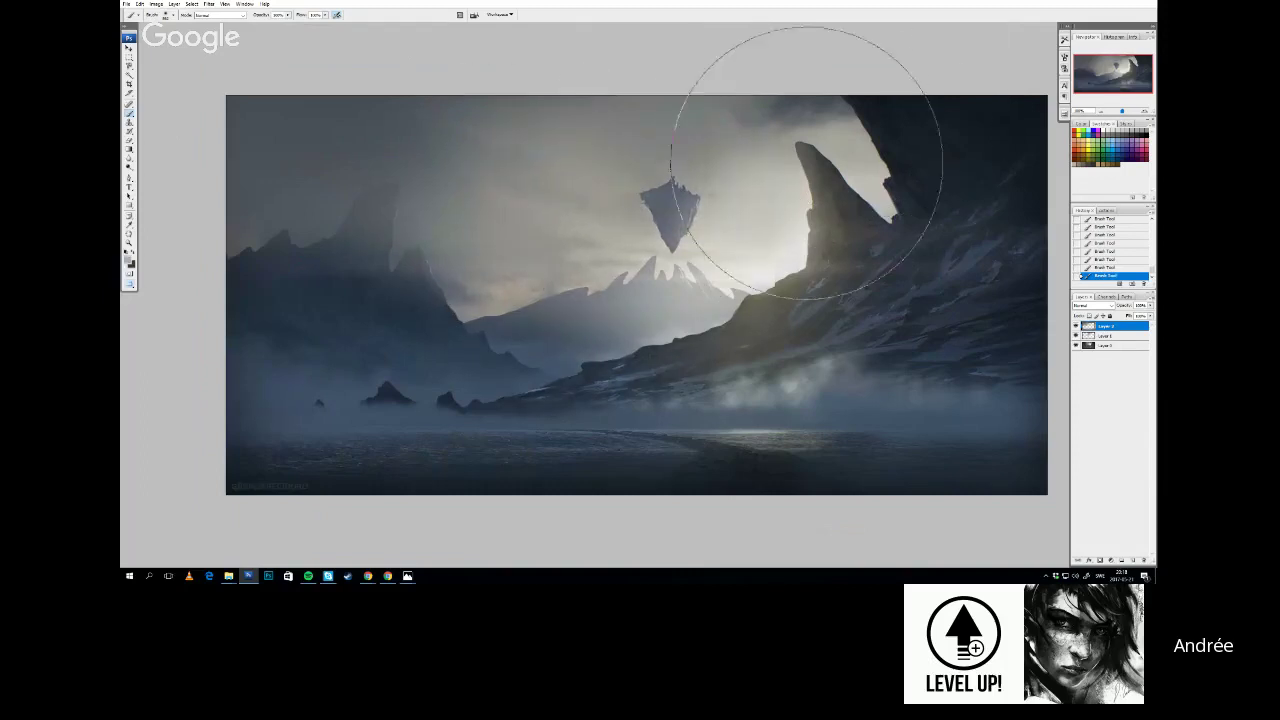
pyautogui.moveTo(766, 175); pyautogui.dragTo(691, 151)
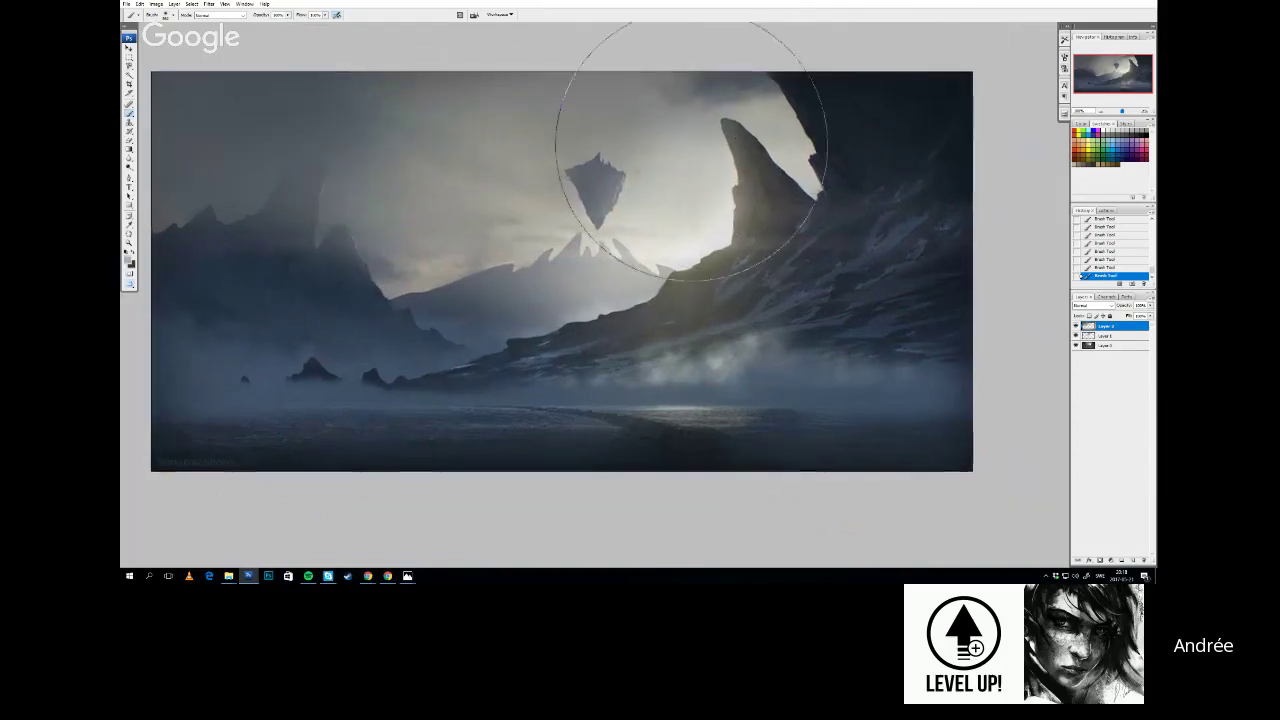
pyautogui.moveTo(656, 52); pyautogui.dragTo(718, 103)
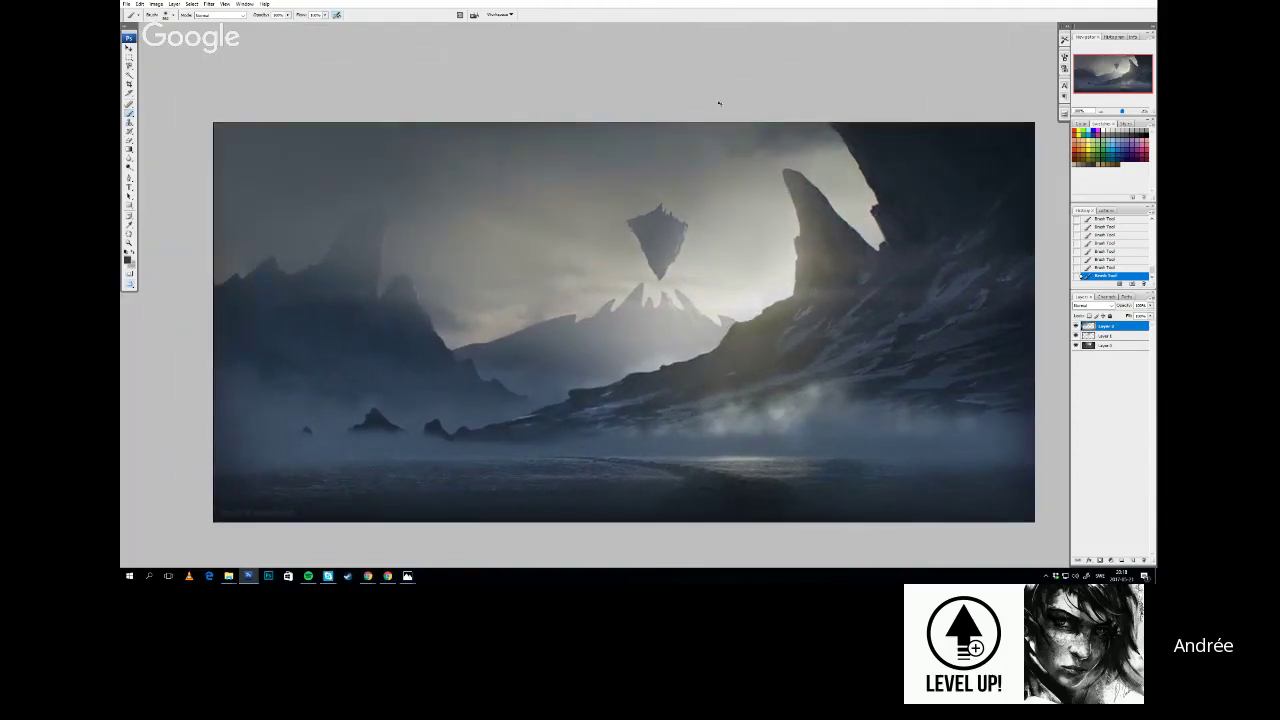
pyautogui.moveTo(506, 171); pyautogui.dragTo(457, 123)
pyautogui.moveTo(780, 137); pyautogui.dragTo(803, 176)
# Flip the canvas horizontally and outline the haze-covered mountain with the Magnetic Lasso on the bottom layer
pyautogui.click(156, 4)
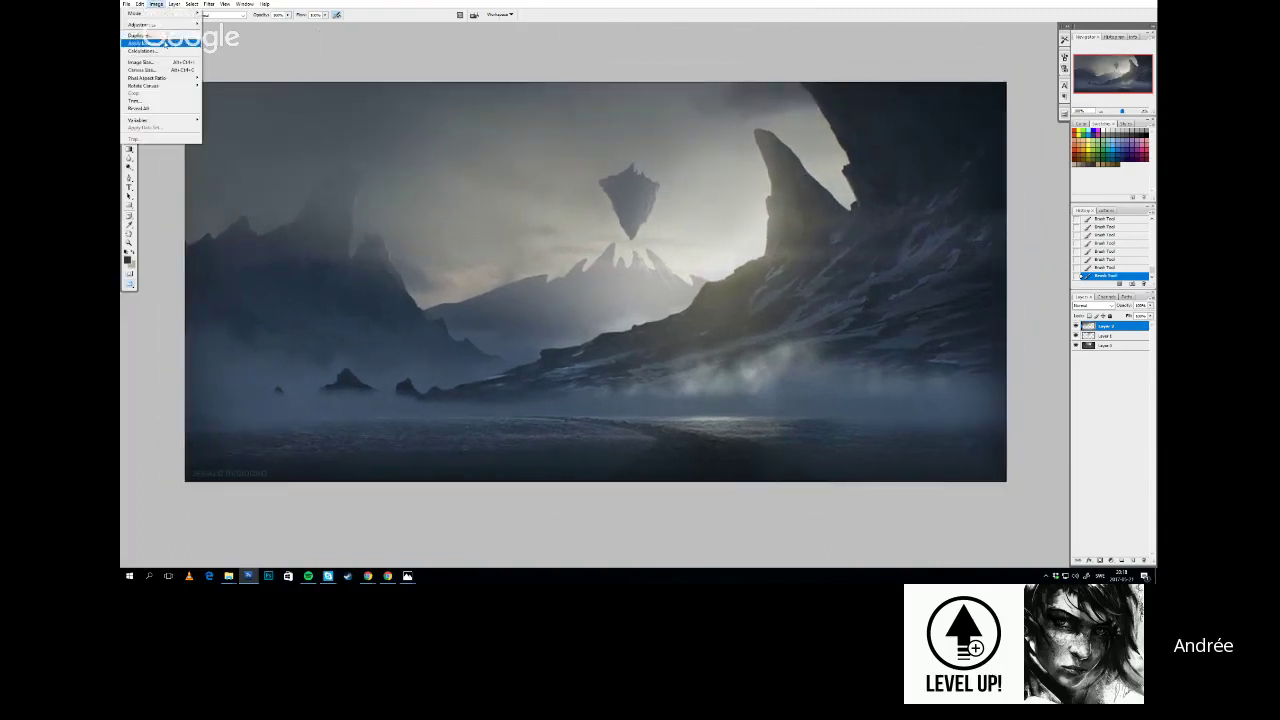
pyautogui.click(232, 120)
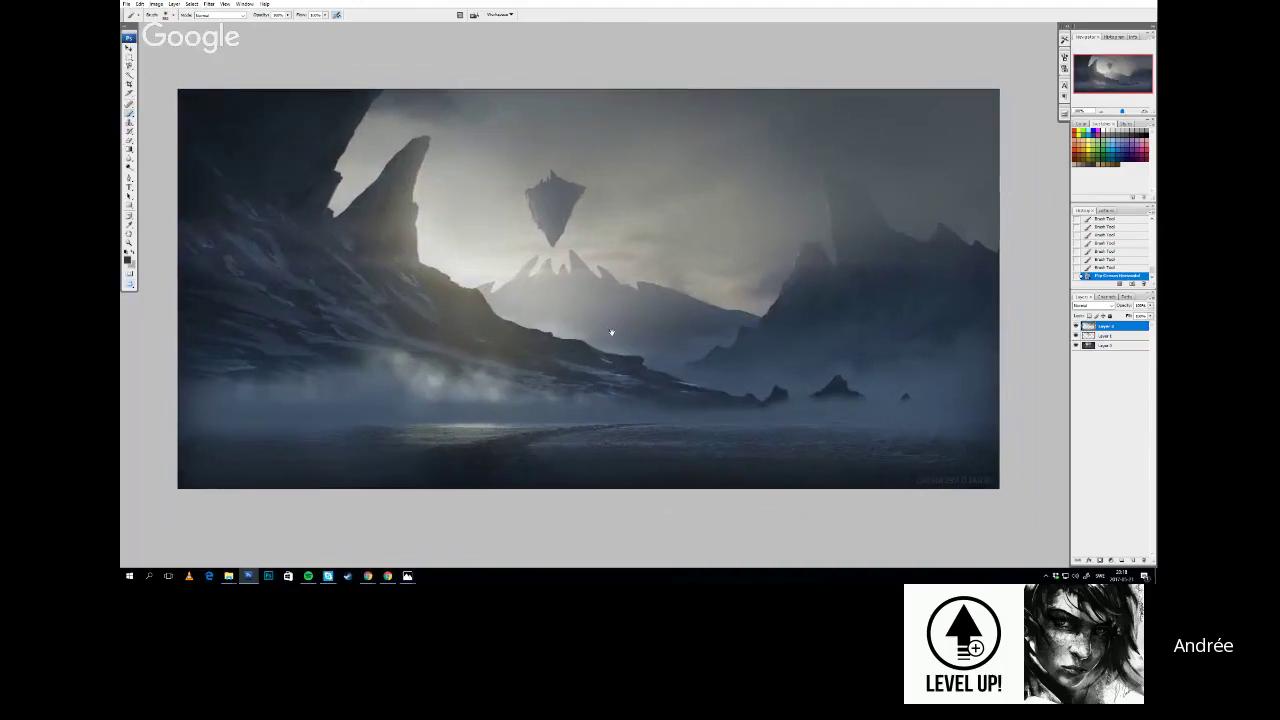
pyautogui.press('l')
pyautogui.click(1094, 346)
pyautogui.hotkey('shift', 'l')
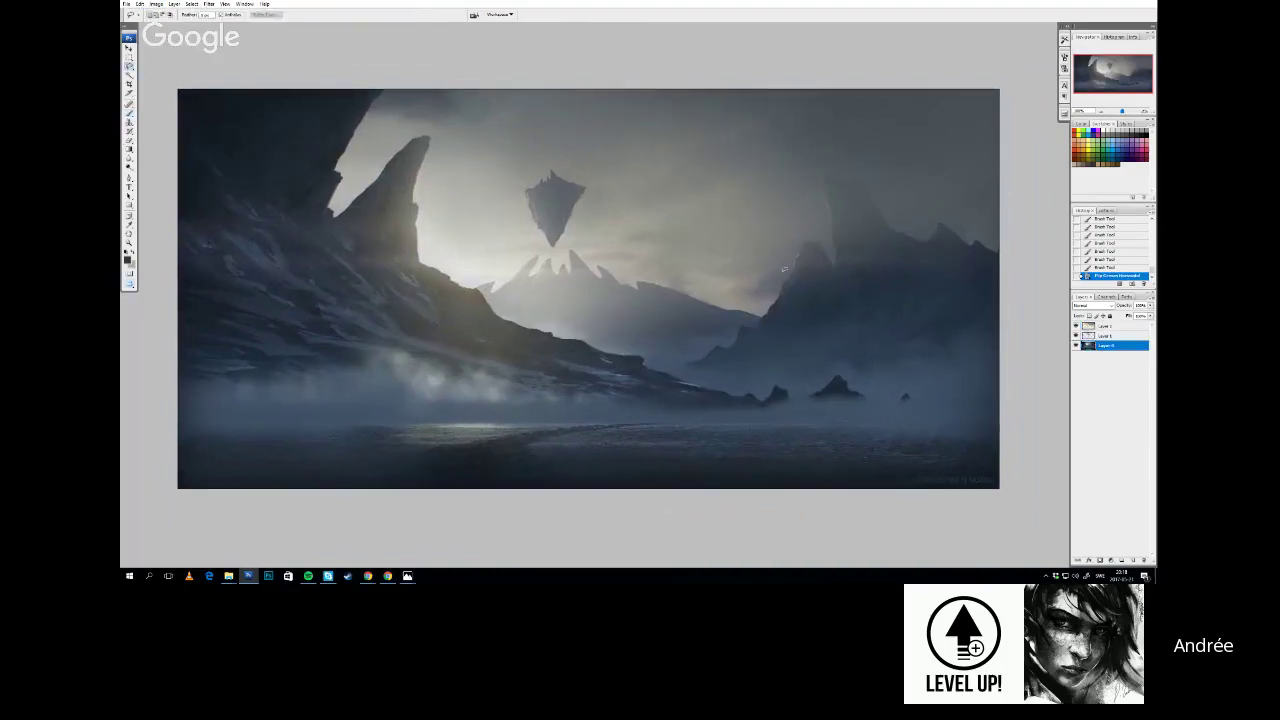
pyautogui.hotkey('shift', 'l')
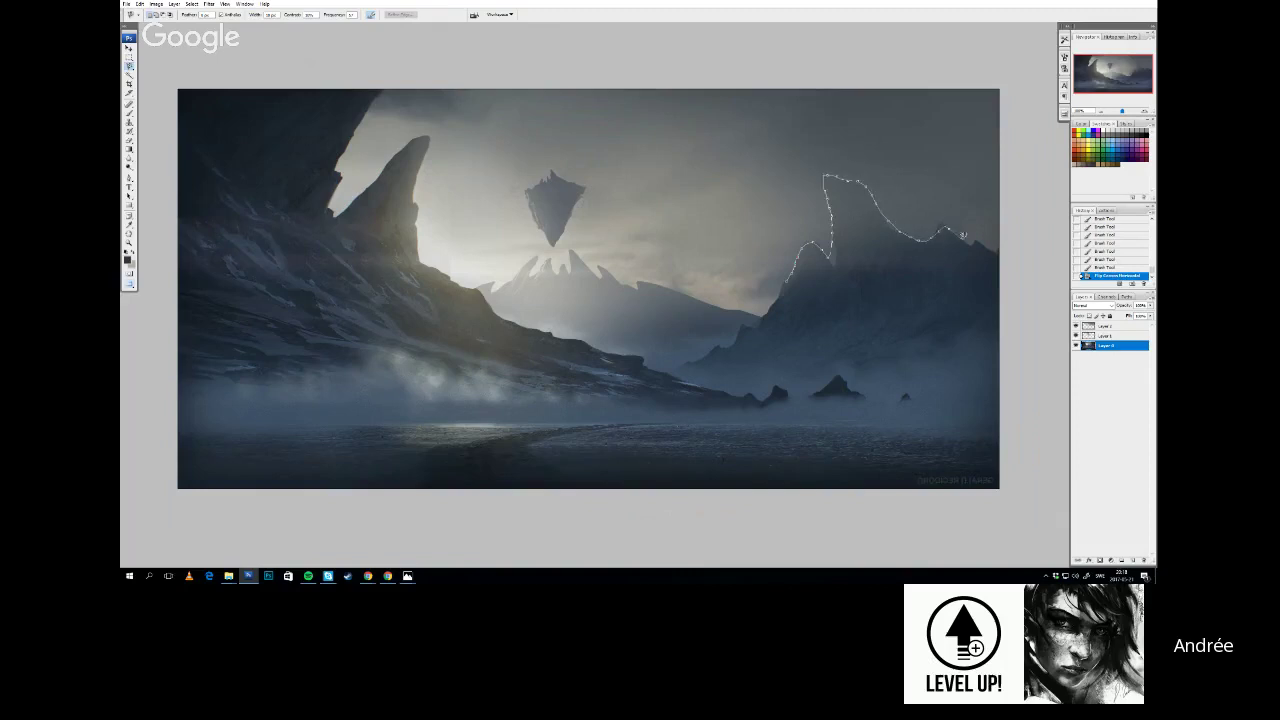
pyautogui.moveTo(984, 240); pyautogui.dragTo(858, 385)
pyautogui.click(787, 280)
# Erase haze inside the mountain selection on the top haze layer with a very large soft eraser
pyautogui.click(1104, 327)
pyautogui.press('e')
pyautogui.moveTo(842, 283); pyautogui.dragTo(843, 205)
pyautogui.hotkey('ctrl', 'z')
pyautogui.rightClick(867, 208)
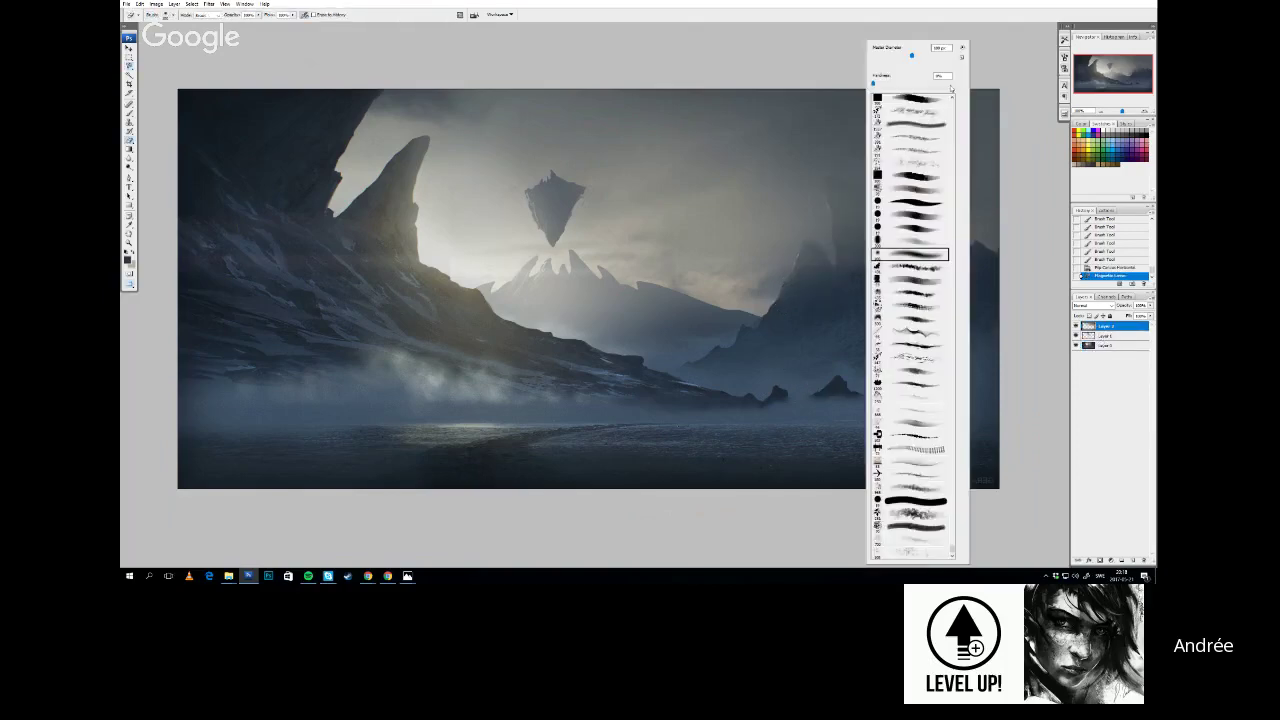
pyautogui.press('Return')
pyautogui.hotkey('ctrl', 'z')
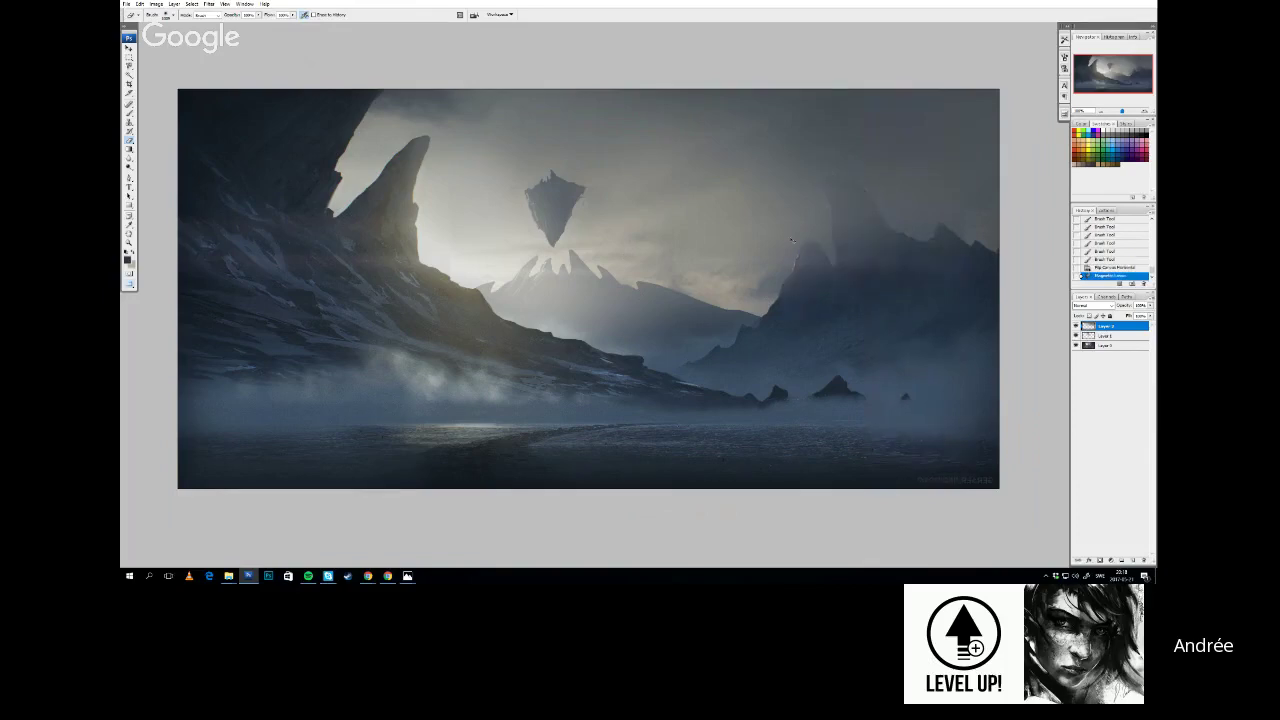
pyautogui.moveTo(775, 195)
pyautogui.mouseDown()
pyautogui.moveTo(827, 130)
pyautogui.moveTo(822, 140)
pyautogui.mouseUp()
# Reduce the eraser size, clear more haze from the selected mountain's lower slopes and deselect
pyautogui.rightClick(808, 196)
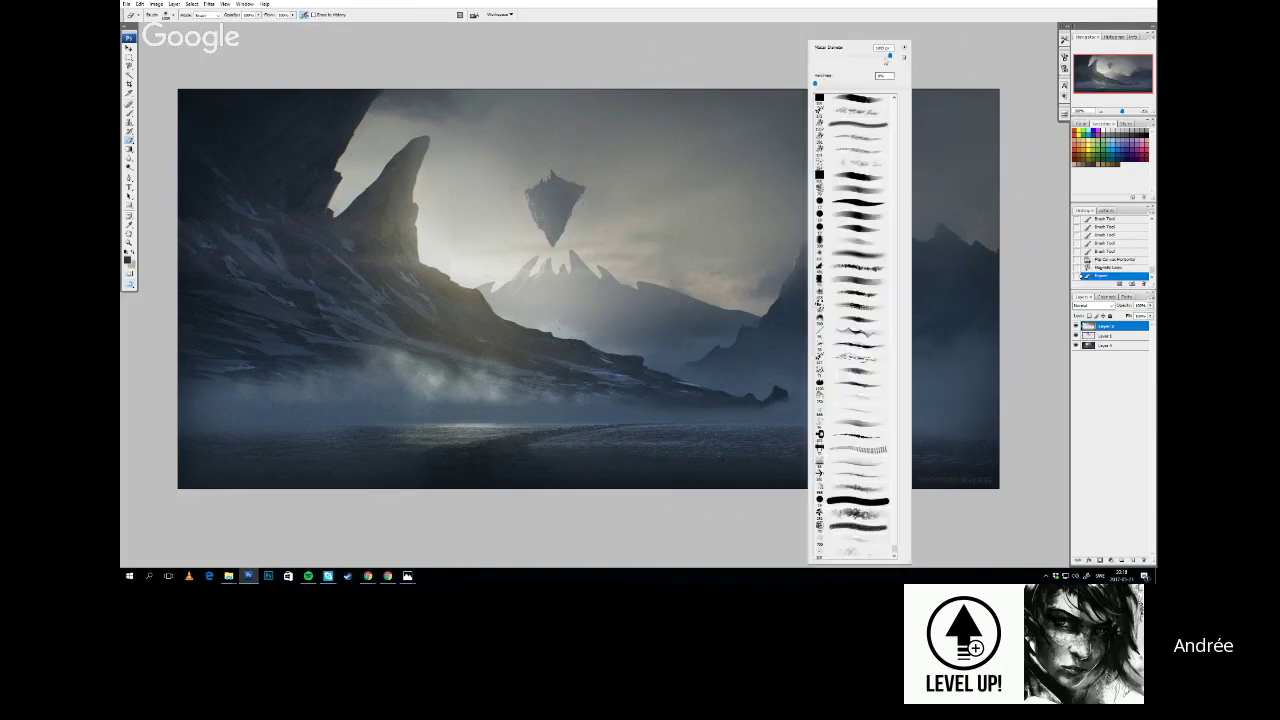
pyautogui.click(768, 206)
pyautogui.moveTo(734, 268)
pyautogui.mouseDown()
pyautogui.moveTo(787, 244)
pyautogui.moveTo(915, 246)
pyautogui.moveTo(913, 285)
pyautogui.mouseUp()
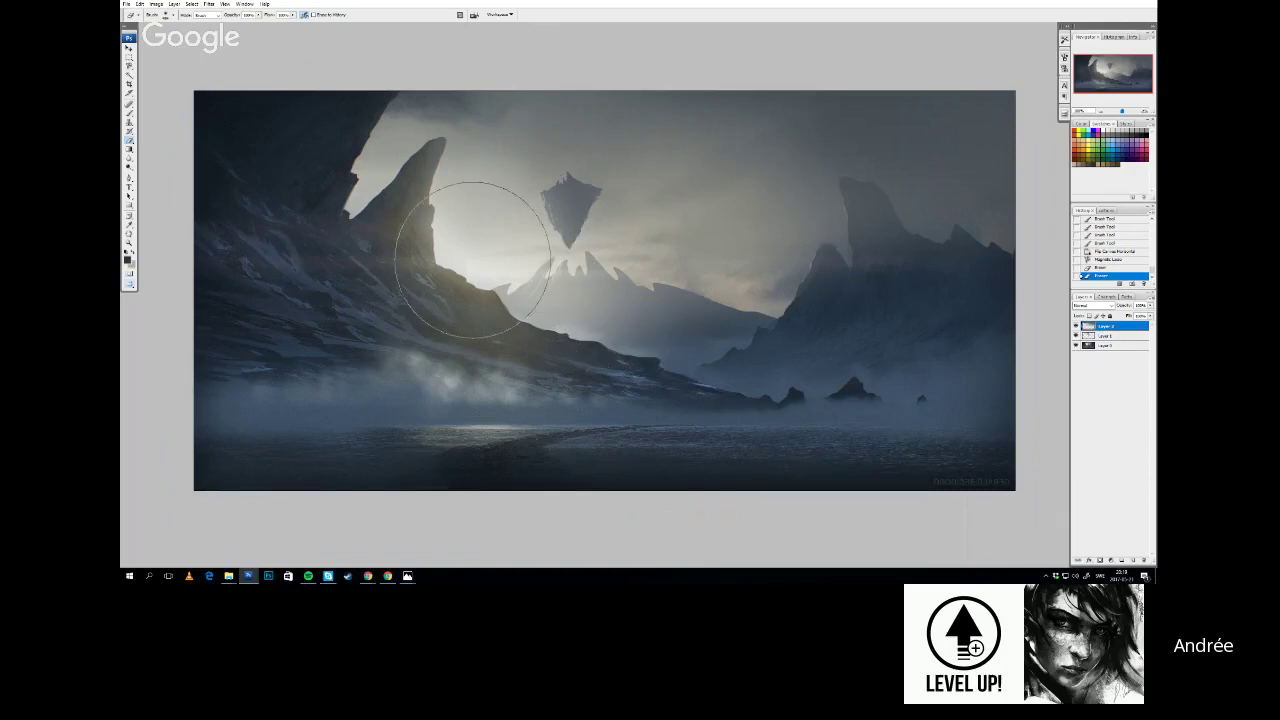
pyautogui.moveTo(525, 317); pyautogui.dragTo(541, 330)
pyautogui.hotkey('ctrl', 'd')
pyautogui.moveTo(438, 284)
pyautogui.mouseDown()
pyautogui.moveTo(477, 280)
pyautogui.moveTo(453, 274)
pyautogui.moveTo(445, 302)
pyautogui.moveTo(431, 297)
pyautogui.moveTo(453, 291)
pyautogui.moveTo(431, 265)
pyautogui.moveTo(463, 286)
pyautogui.moveTo(399, 272)
pyautogui.moveTo(450, 288)
pyautogui.mouseUp()
pyautogui.hotkey('ctrl', 'z')
pyautogui.click(458, 208)
pyautogui.hotkey('ctrl', 'z')
# Flip the canvas horizontally back to its original orientation and toggle the flip to compare both views
pyautogui.click(158, 5)
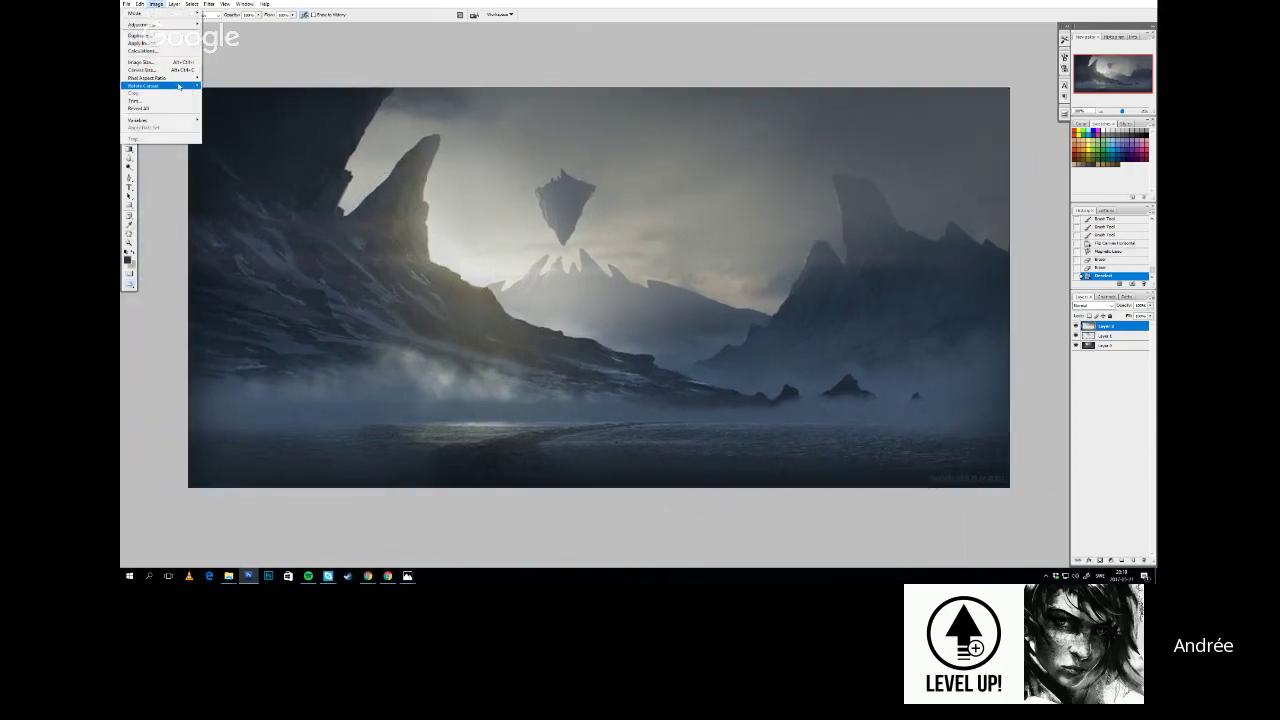
pyautogui.moveTo(176, 87)
pyautogui.click(235, 120)
pyautogui.moveTo(655, 212); pyautogui.dragTo(665, 220)
pyautogui.hotkey('ctrl', 'z')
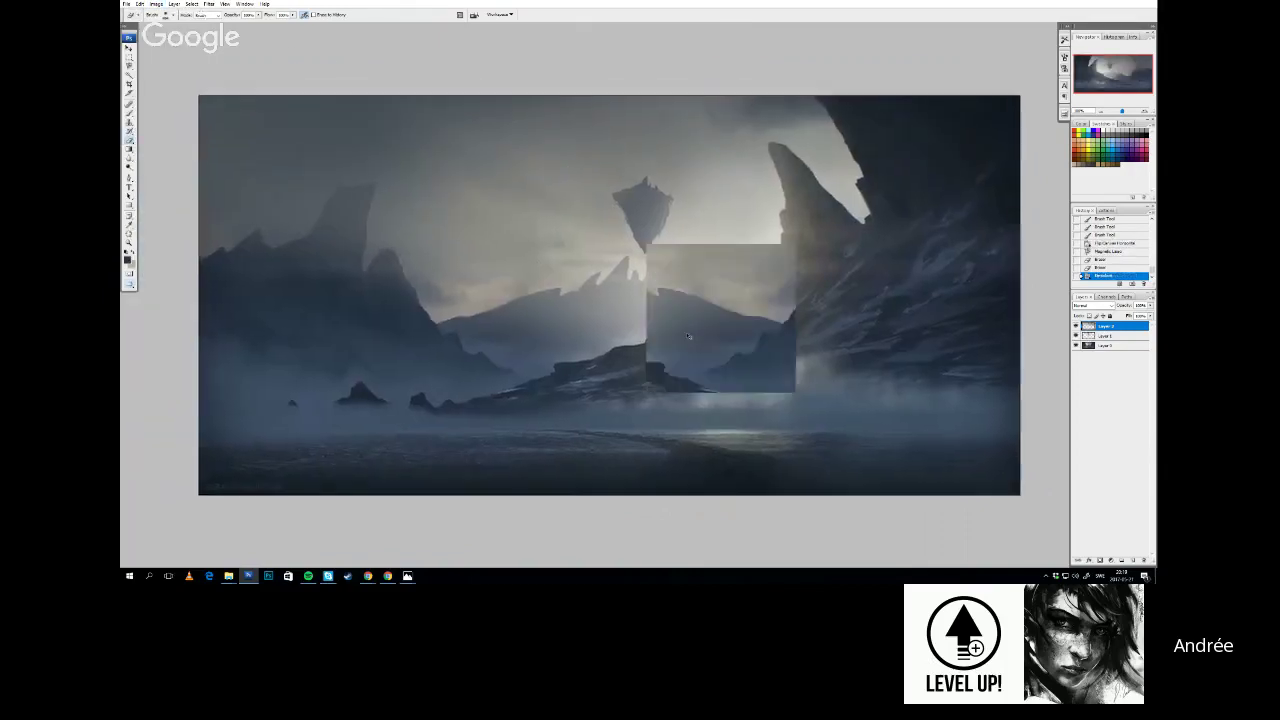
pyautogui.hotkey('ctrl', 'z')
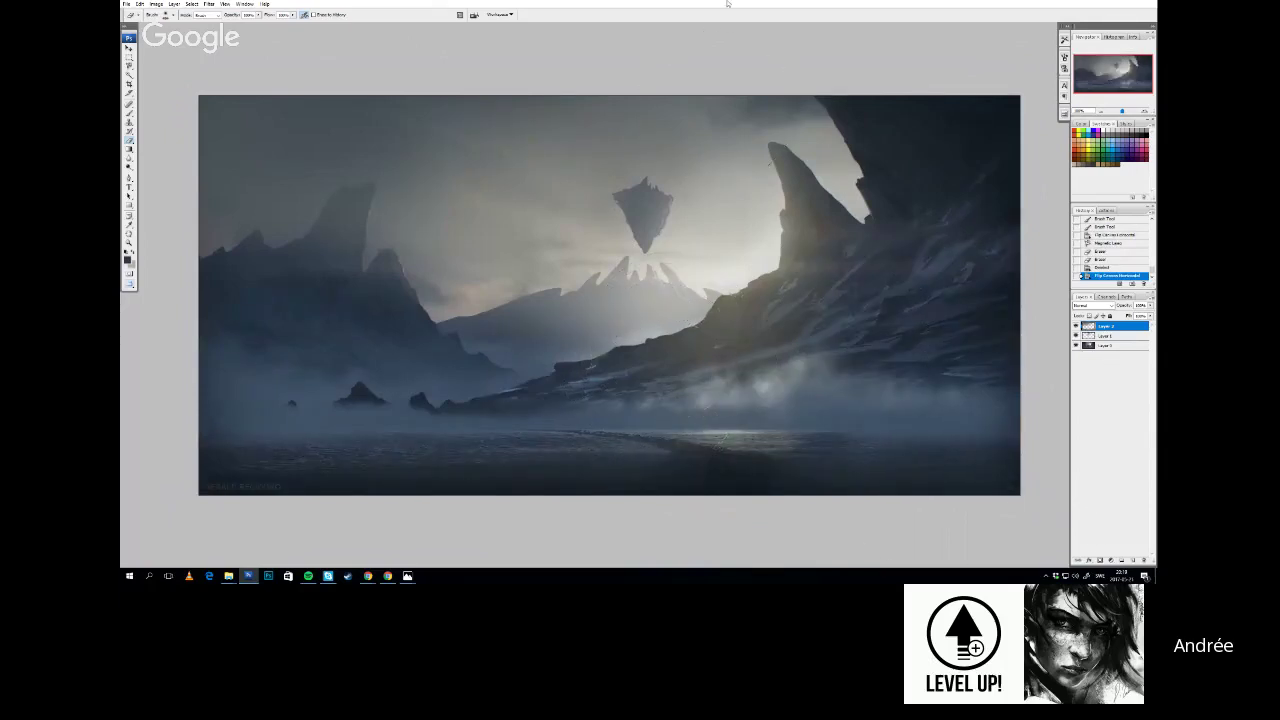
# Add a Curves adjustment layer and reshape the shadow and highlight parts of its curve to strengthen the painting's contrast
pyautogui.moveTo(710, 342); pyautogui.dragTo(689, 343)
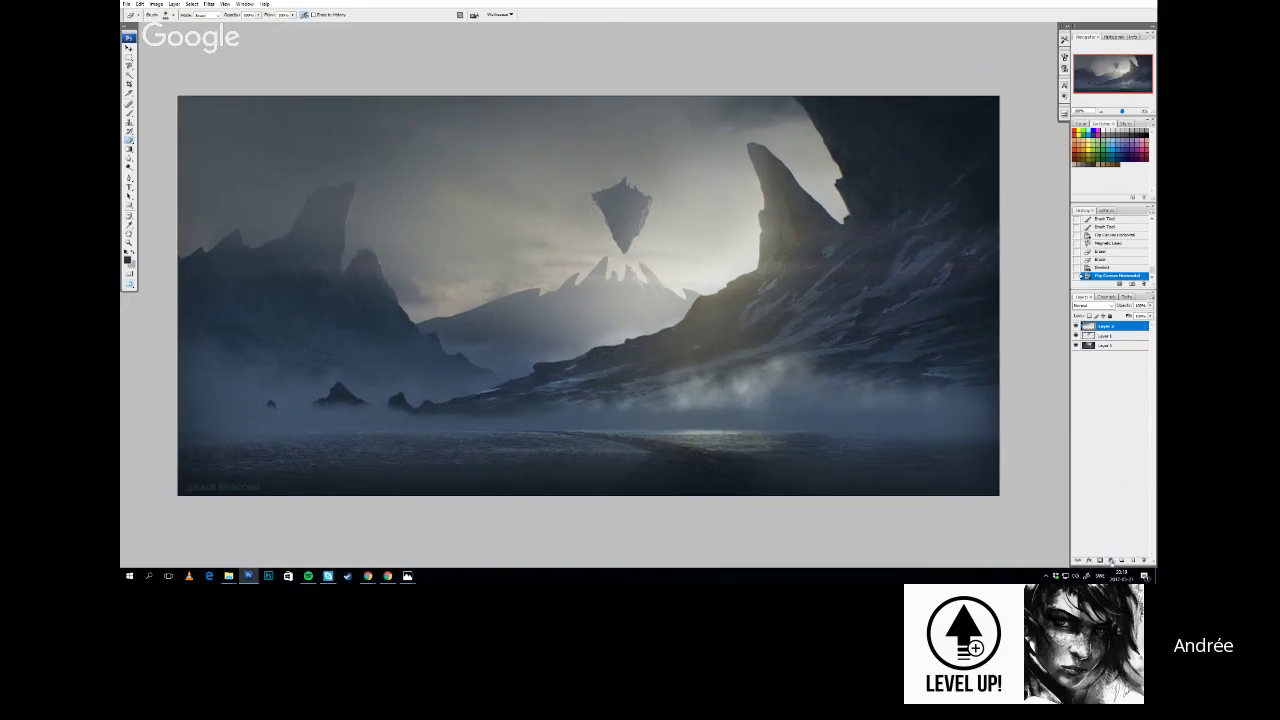
pyautogui.click(1111, 561)
pyautogui.click(1100, 441)
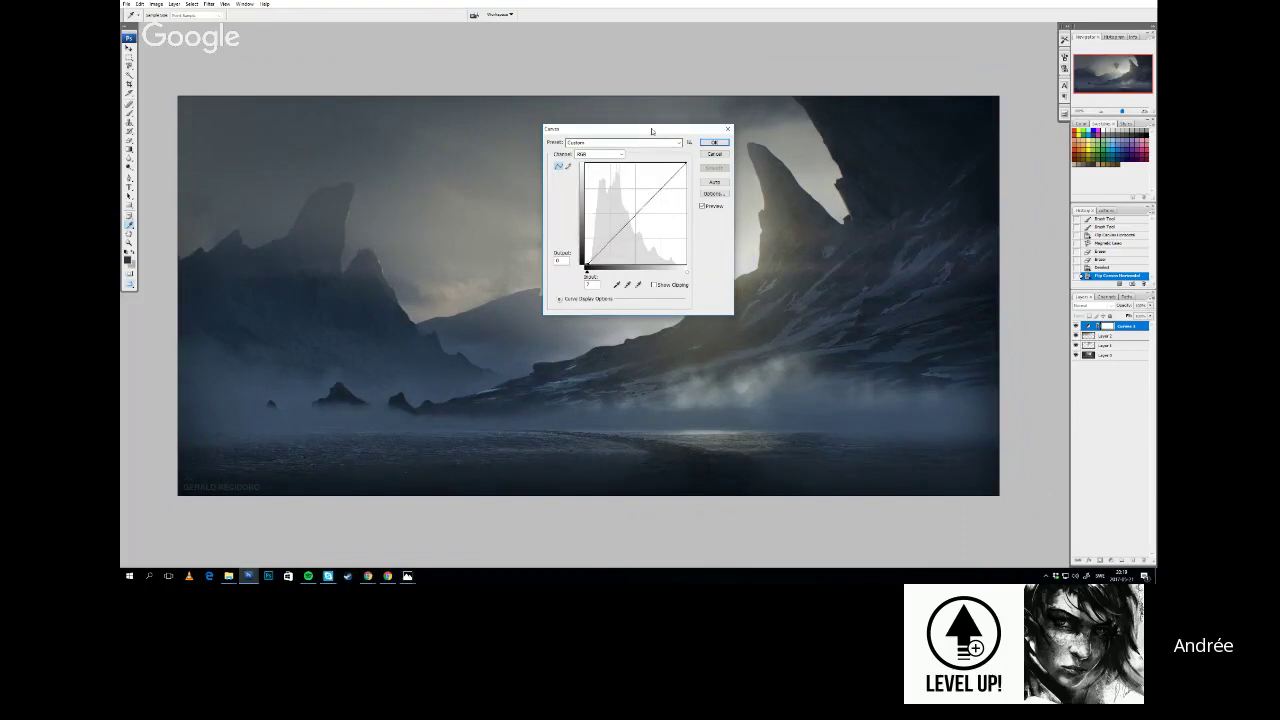
pyautogui.moveTo(651, 131); pyautogui.dragTo(926, 294)
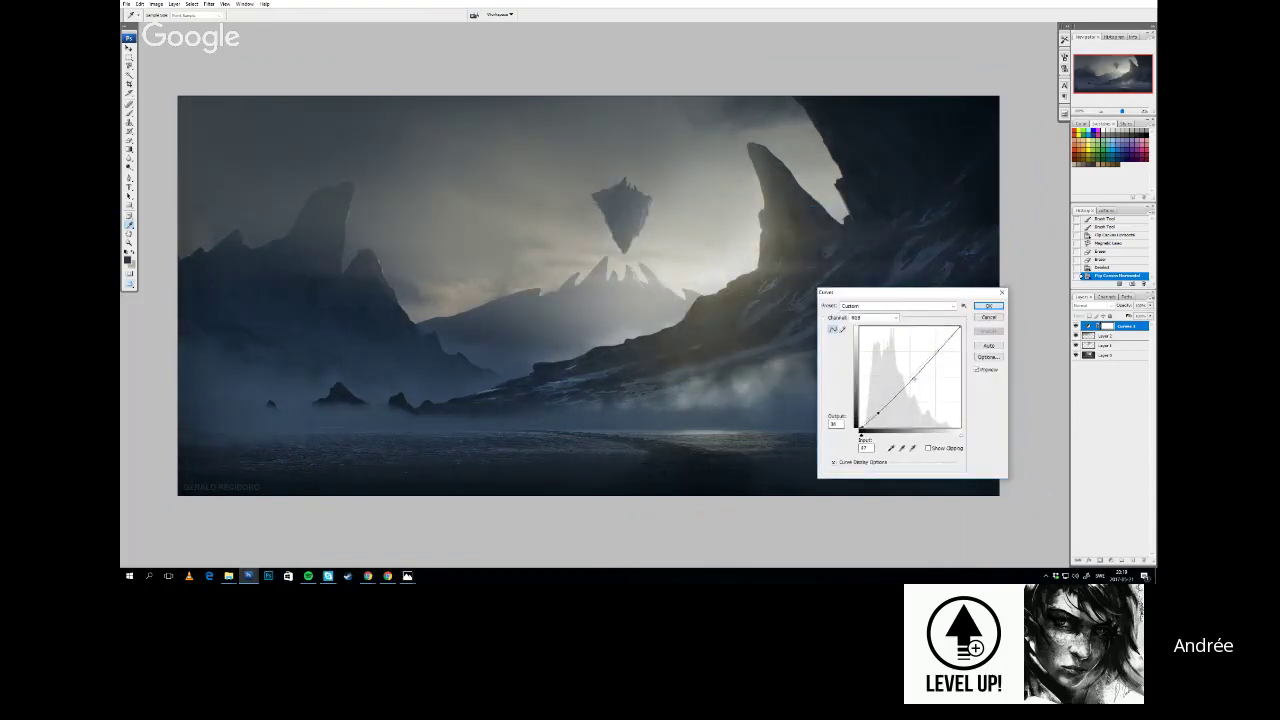
pyautogui.moveTo(878, 410); pyautogui.dragTo(884, 410)
pyautogui.moveTo(924, 357)
pyautogui.mouseDown()
pyautogui.moveTo(922, 372)
pyautogui.moveTo(921, 360)
pyautogui.mouseUp()
pyautogui.moveTo(907, 294); pyautogui.dragTo(854, 235)
pyautogui.click(936, 248)
# Toggle the curves adjustment and the painted layers on and off to compare the reworked values with the original
pyautogui.hotkey('ctrl', 'z')
pyautogui.hotkey('ctrl', 'z')
pyautogui.moveTo(765, 379)
pyautogui.mouseDown()
pyautogui.moveTo(777, 346)
pyautogui.moveTo(752, 367)
pyautogui.moveTo(757, 357)
pyautogui.mouseUp()
pyautogui.hotkey('ctrl', 'z')
pyautogui.hotkey('ctrl', 'z')
pyautogui.click(1076, 327)
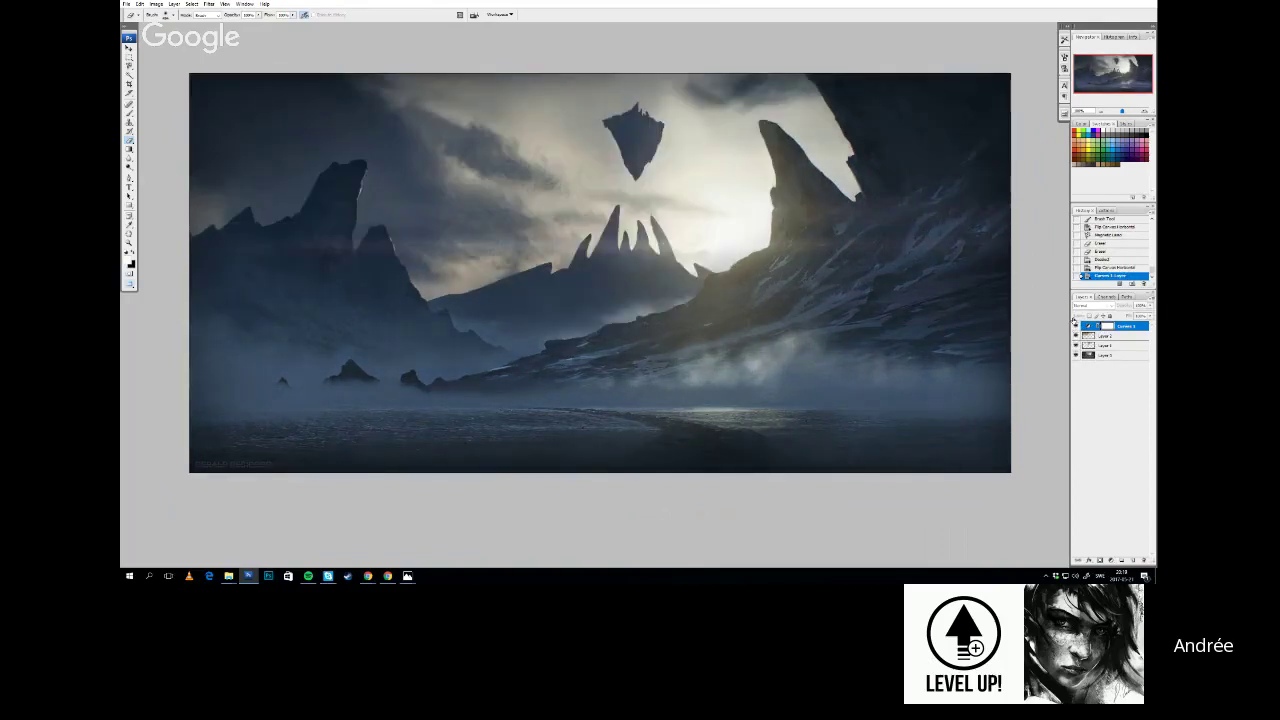
pyautogui.moveTo(928, 361); pyautogui.dragTo(926, 370)
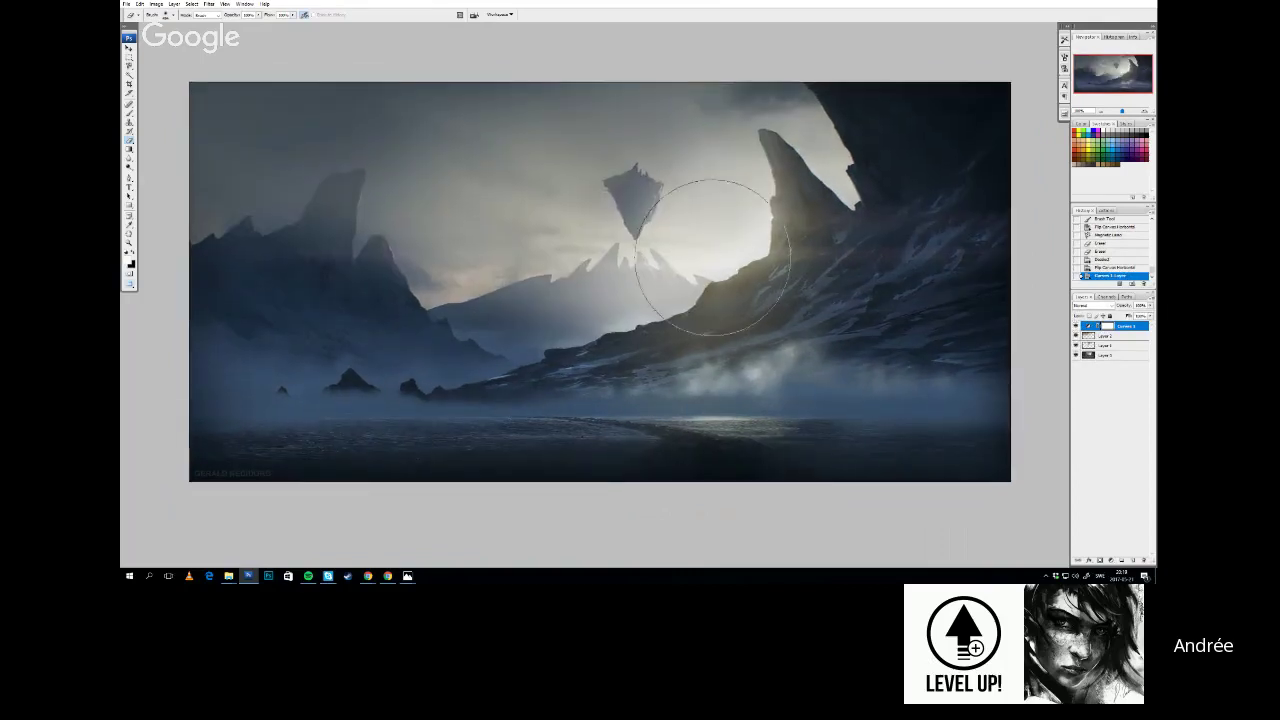
# Merge the haze layer into the layer beneath it and erase haze over the pointed rock beside the sun with a soft eraser
pyautogui.click(1105, 336)
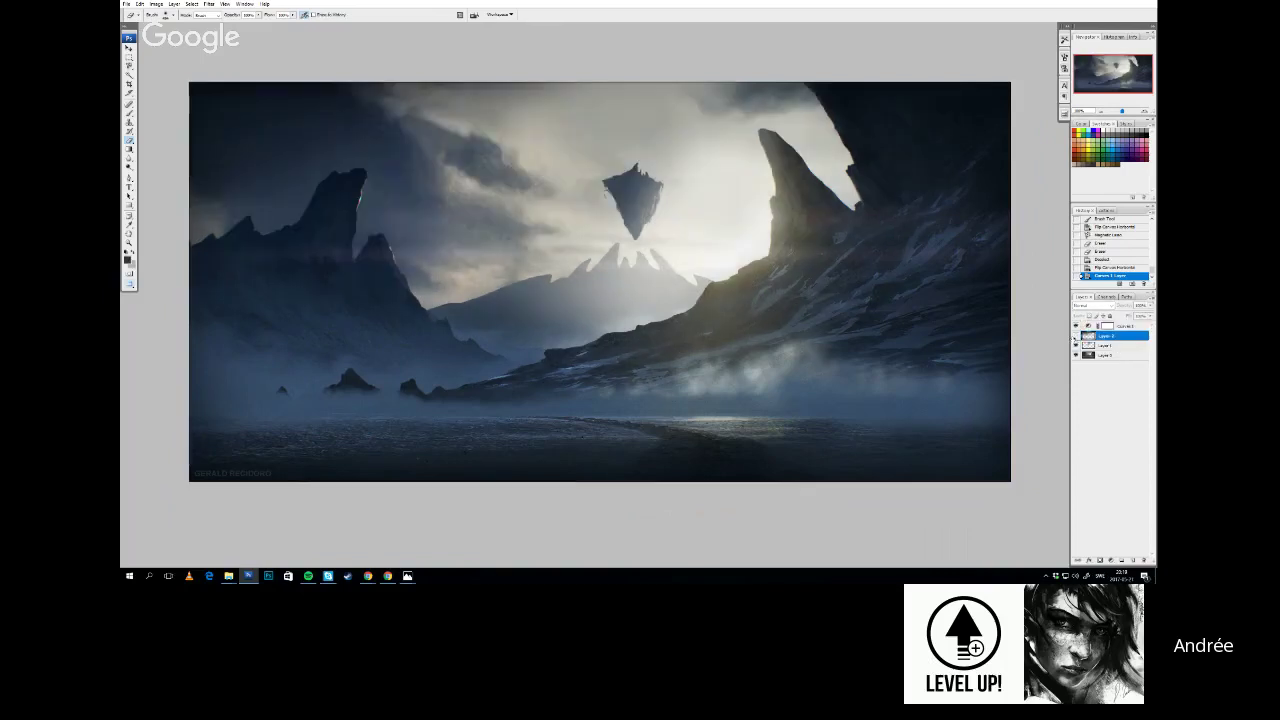
pyautogui.hotkey('ctrl', 'e')
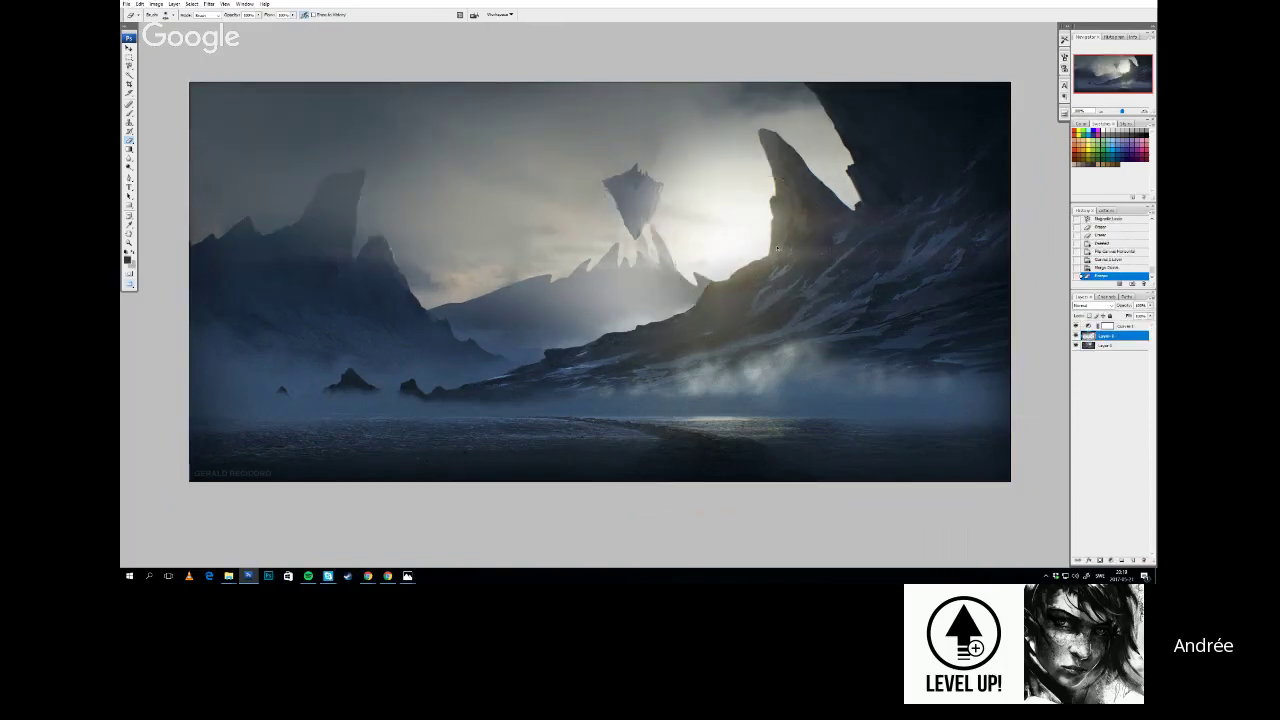
pyautogui.rightClick(790, 250)
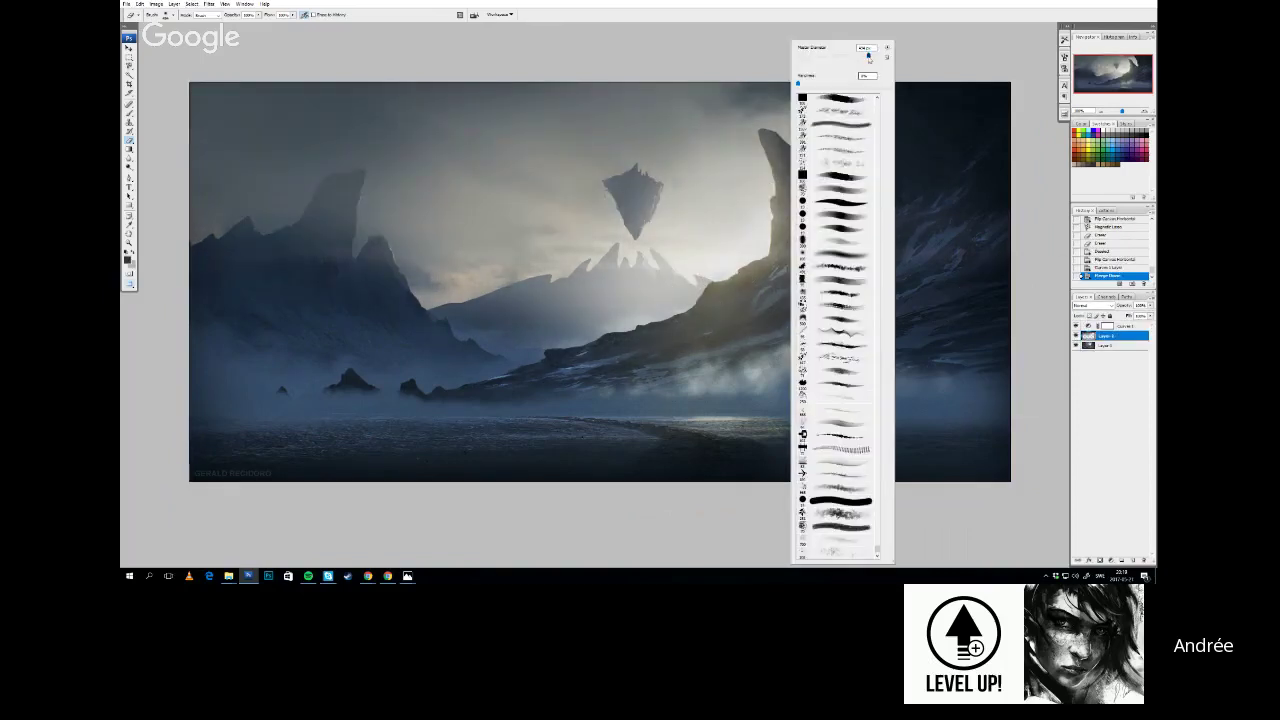
pyautogui.click(748, 226)
pyautogui.hotkey('ctrl', 'z')
pyautogui.click(760, 233)
pyautogui.click(774, 230)
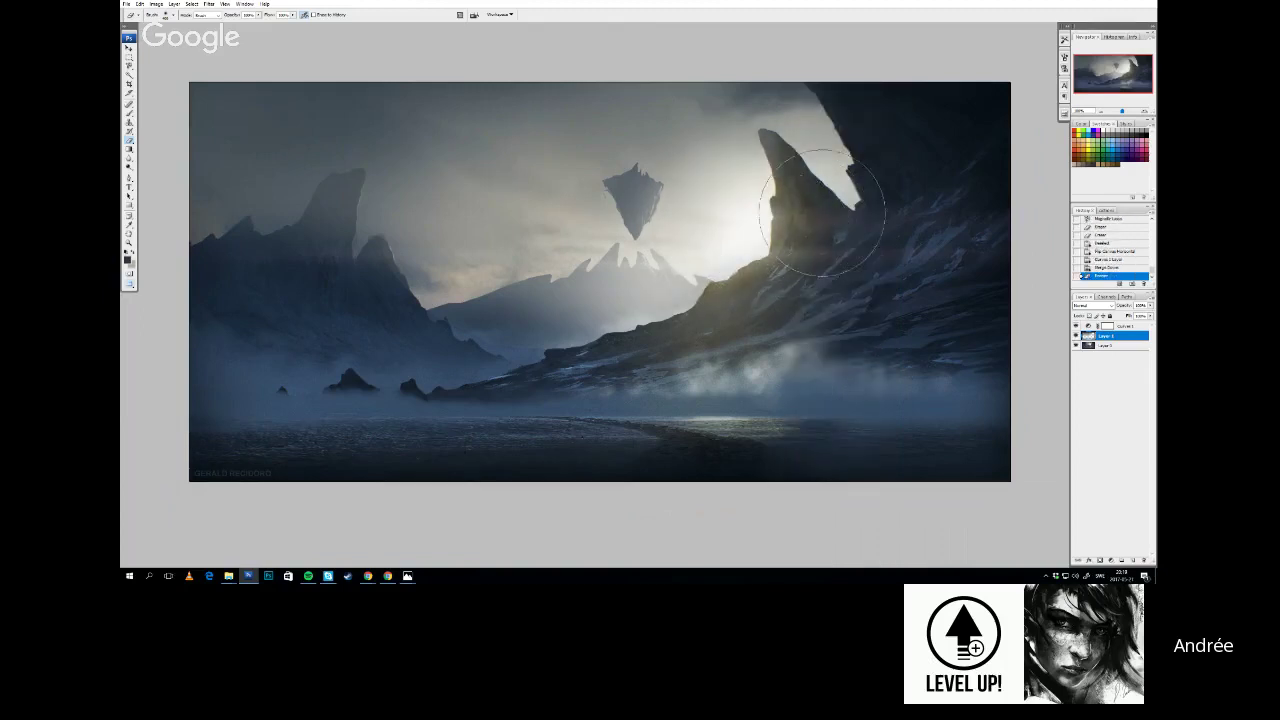
pyautogui.click(866, 160)
pyautogui.click(757, 223)
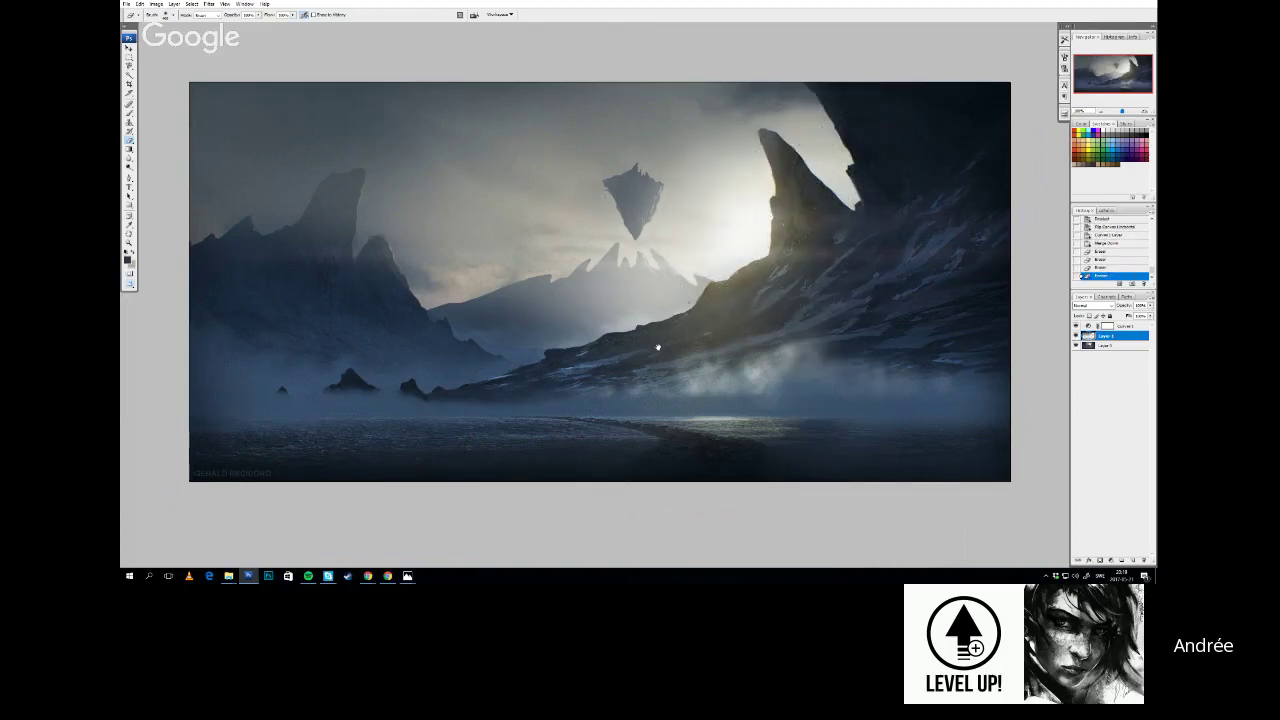
# Clear more haze from the dark slope below the pointed rock, toggling the last erasure to compare
pyautogui.moveTo(659, 349)
pyautogui.mouseDown()
pyautogui.moveTo(672, 330)
pyautogui.moveTo(663, 340)
pyautogui.moveTo(540, 302)
pyautogui.mouseUp()
pyautogui.hotkey('ctrl', 'z')
pyautogui.moveTo(640, 310)
pyautogui.mouseDown()
pyautogui.moveTo(515, 312)
pyautogui.moveTo(644, 333)
pyautogui.mouseUp()
pyautogui.hotkey('ctrl', 'z')
pyautogui.moveTo(803, 307); pyautogui.dragTo(458, 368)
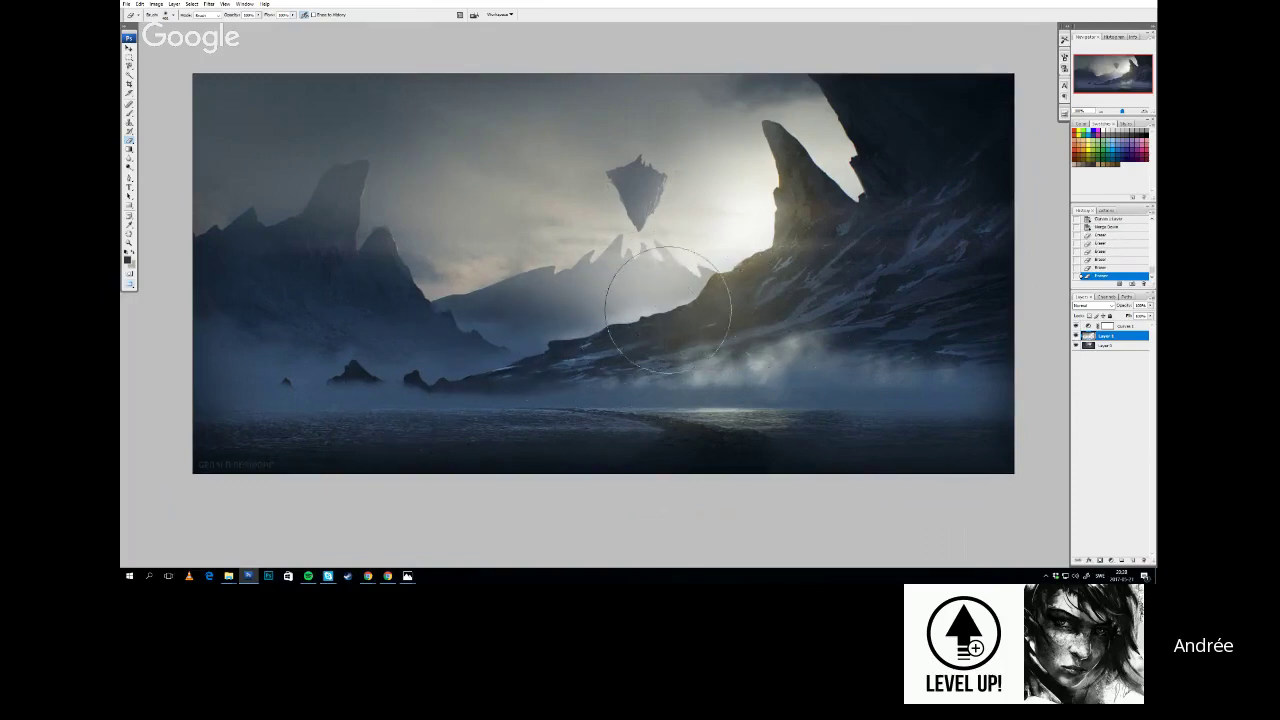
# Try to brush soft mist over the valley below the distant peaks with a large soft brush
pyautogui.press('i')
pyautogui.press('b')
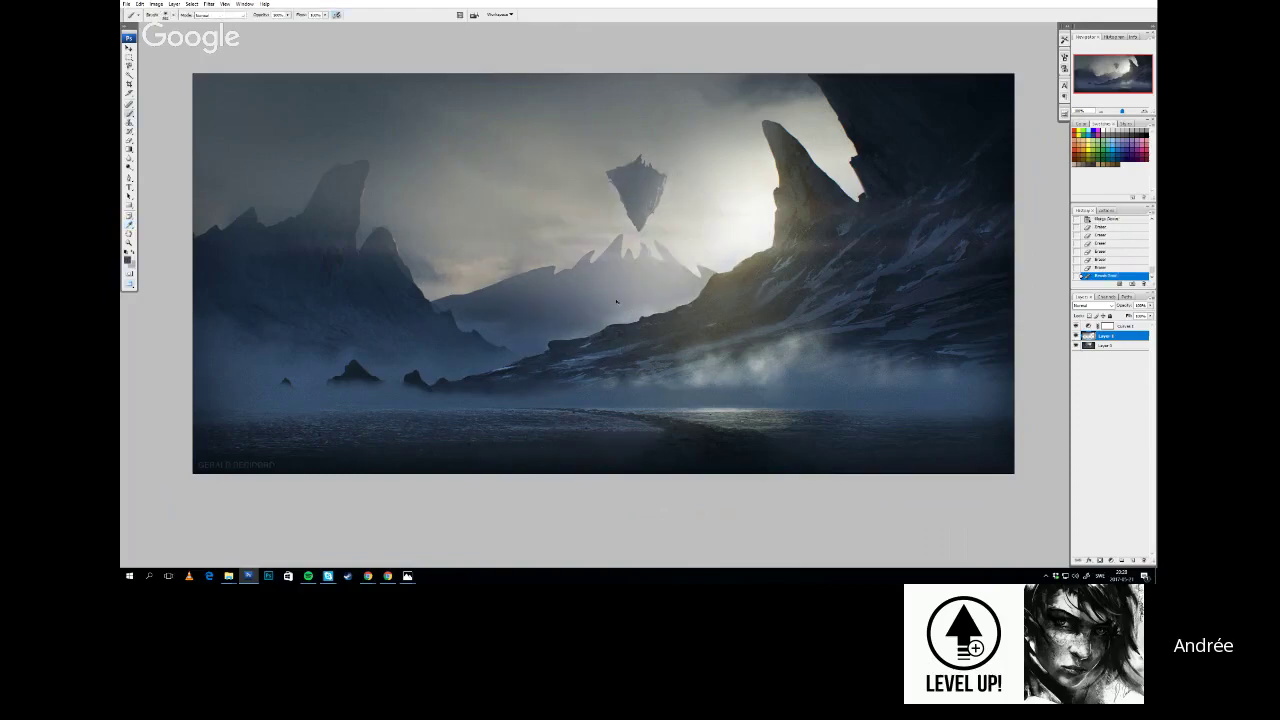
pyautogui.rightClick(600, 290)
pyautogui.click(520, 246)
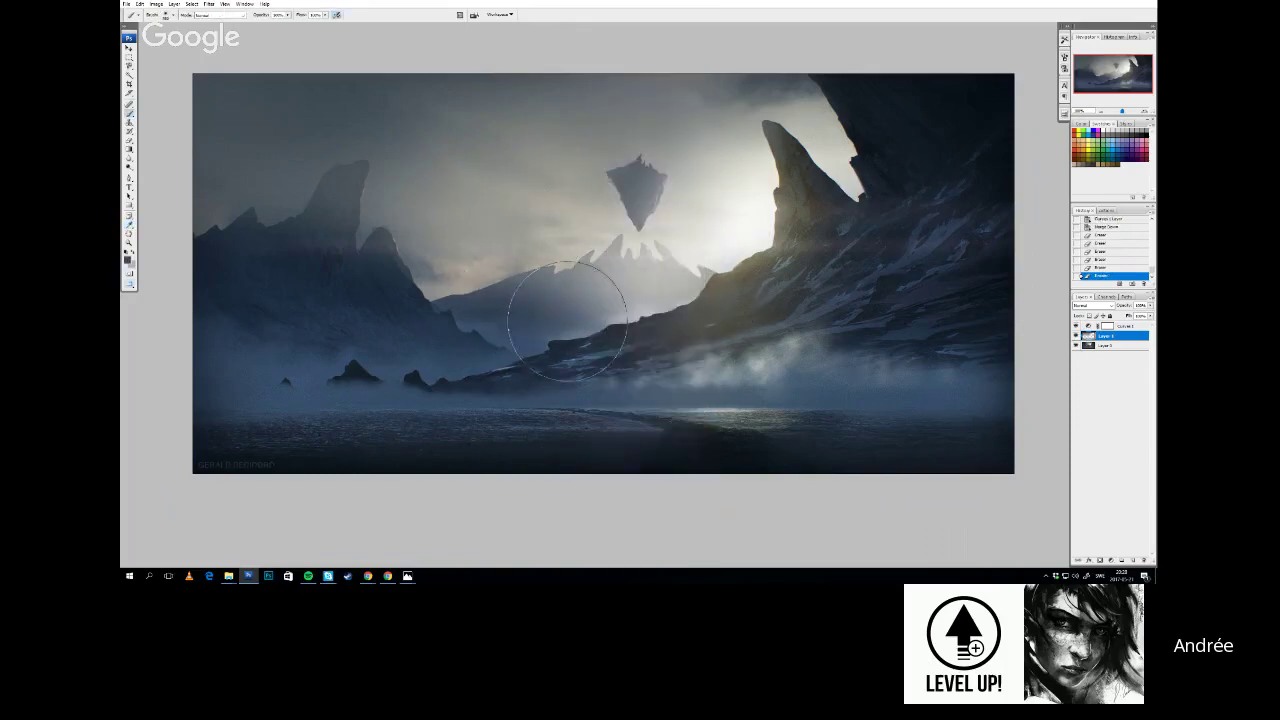
pyautogui.press('x')
pyautogui.moveTo(623, 321); pyautogui.dragTo(495, 338)
pyautogui.hotkey('ctrl', 'z')
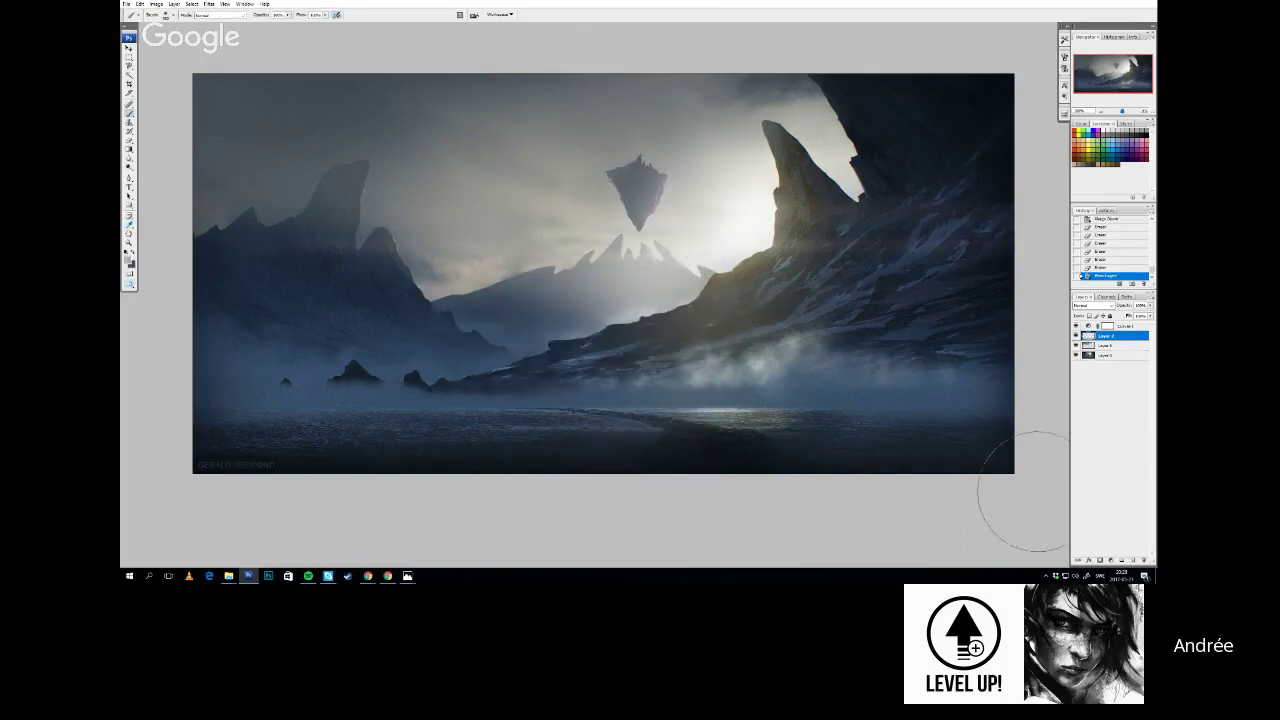
# Place a new layer above the curves adjustment and brush soft haze into the valley below the distant peaks
pyautogui.hotkey('ctrl', 'z')
pyautogui.hotkey('ctrl', 'z')
pyautogui.hotkey('ctrl', 'z')
pyautogui.hotkey('ctrl', 'z')
pyautogui.moveTo(1106, 336); pyautogui.dragTo(1104, 324)
pyautogui.moveTo(793, 346); pyautogui.dragTo(790, 351)
pyautogui.moveTo(596, 325)
pyautogui.mouseDown()
pyautogui.moveTo(554, 331)
pyautogui.moveTo(528, 293)
pyautogui.moveTo(621, 332)
pyautogui.mouseUp()
pyautogui.hotkey('ctrl', 'z')
pyautogui.press('x')
pyautogui.hotkey('ctrl', 'z')
# Hide and show the haze, curves and mist layers to compare the reworked landscape with the original painting
pyautogui.press('i')
pyautogui.press('l')
pyautogui.moveTo(457, 289); pyautogui.dragTo(470, 279)
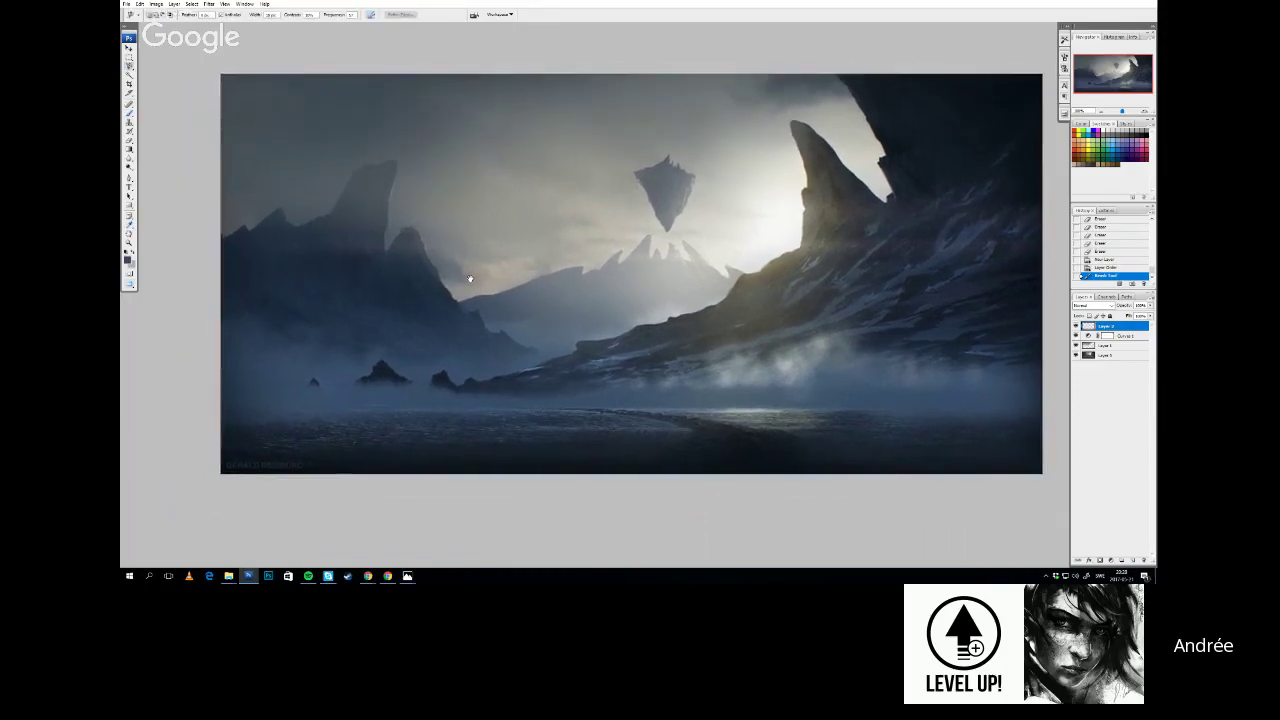
pyautogui.moveTo(580, 293)
pyautogui.mouseDown()
pyautogui.moveTo(586, 274)
pyautogui.moveTo(597, 301)
pyautogui.moveTo(588, 291)
pyautogui.mouseUp()
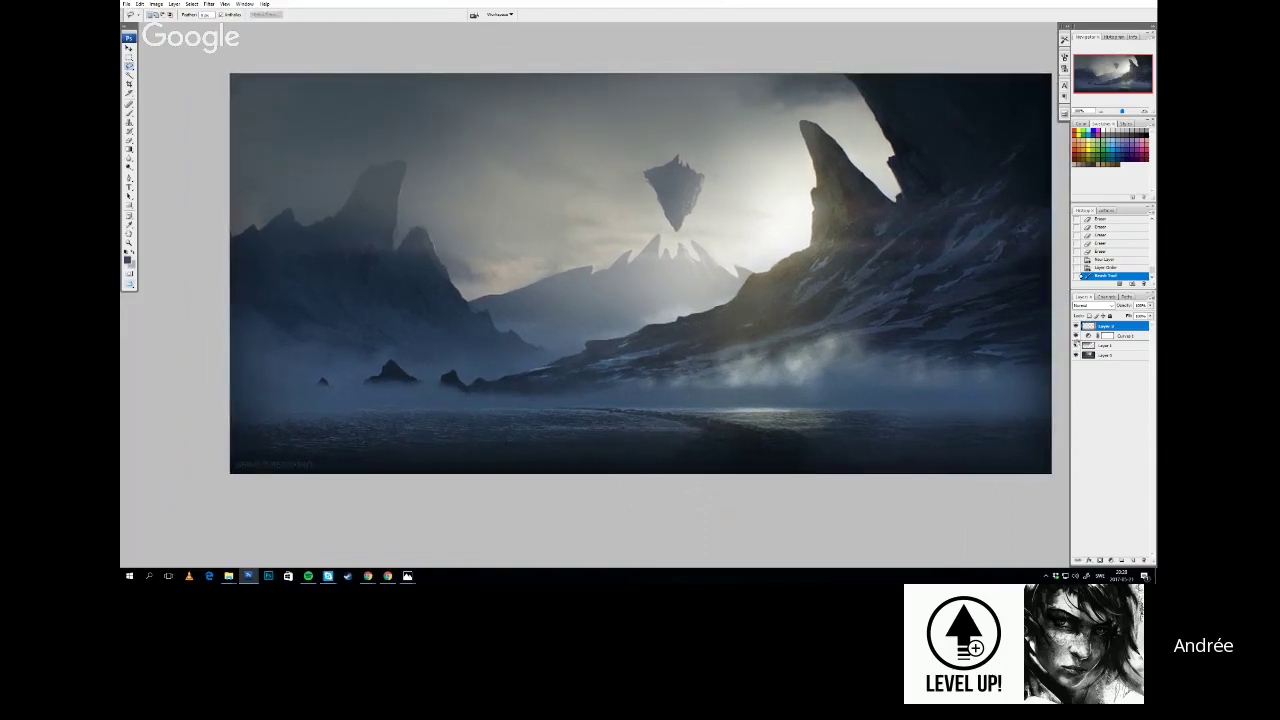
pyautogui.moveTo(1076, 345); pyautogui.dragTo(1076, 326)
pyautogui.moveTo(790, 314); pyautogui.dragTo(788, 324)
pyautogui.moveTo(636, 142); pyautogui.dragTo(639, 150)
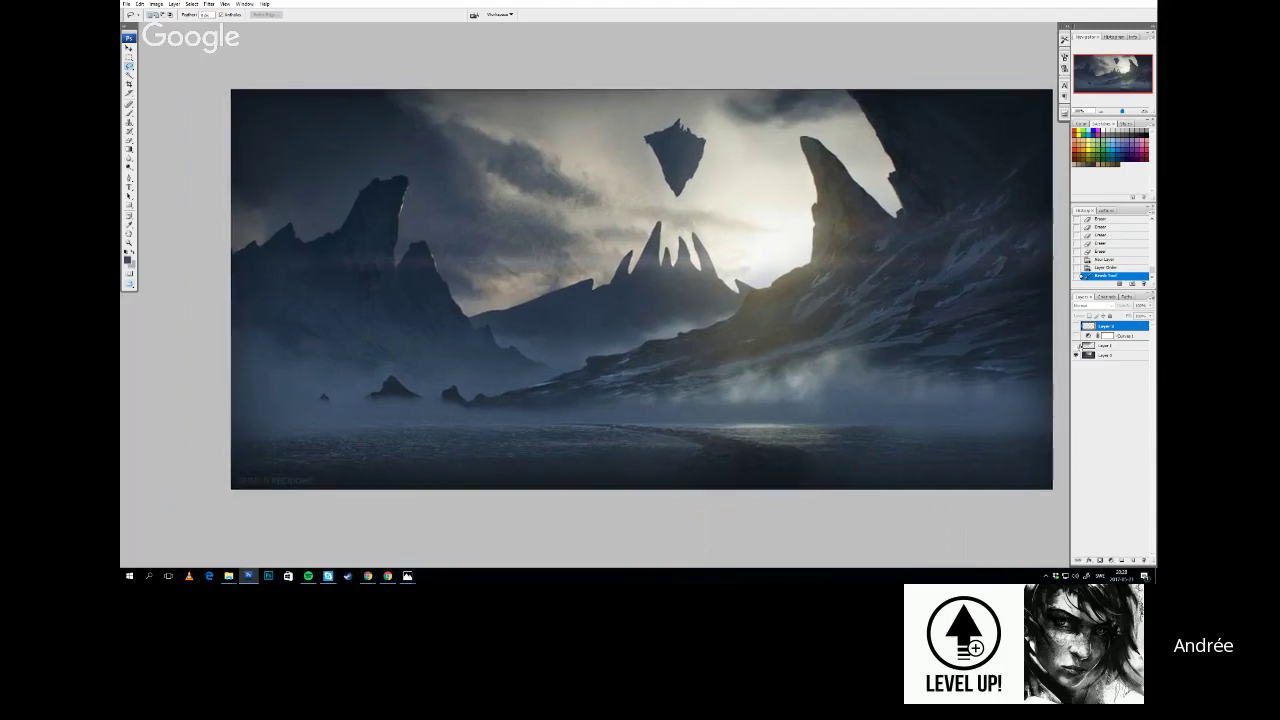
pyautogui.moveTo(1076, 345); pyautogui.dragTo(1076, 326)
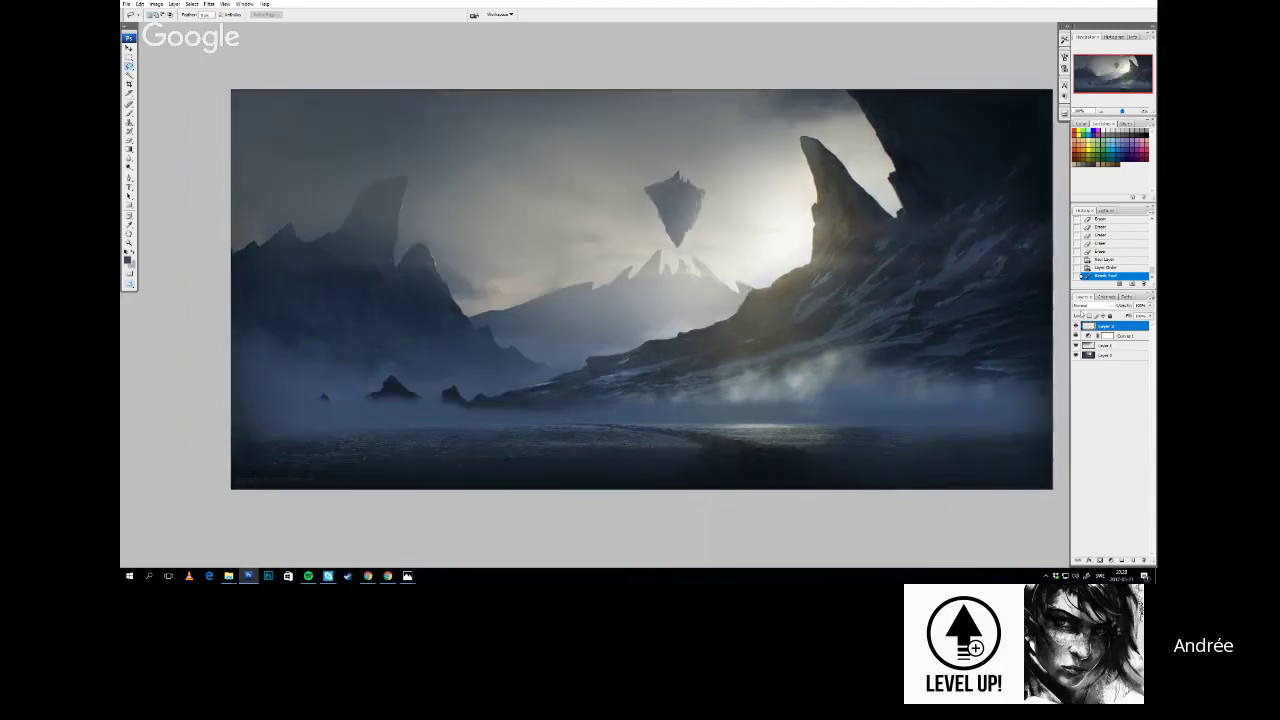
pyautogui.moveTo(582, 276)
pyautogui.mouseDown()
pyautogui.moveTo(592, 298)
pyautogui.moveTo(606, 284)
pyautogui.mouseUp()
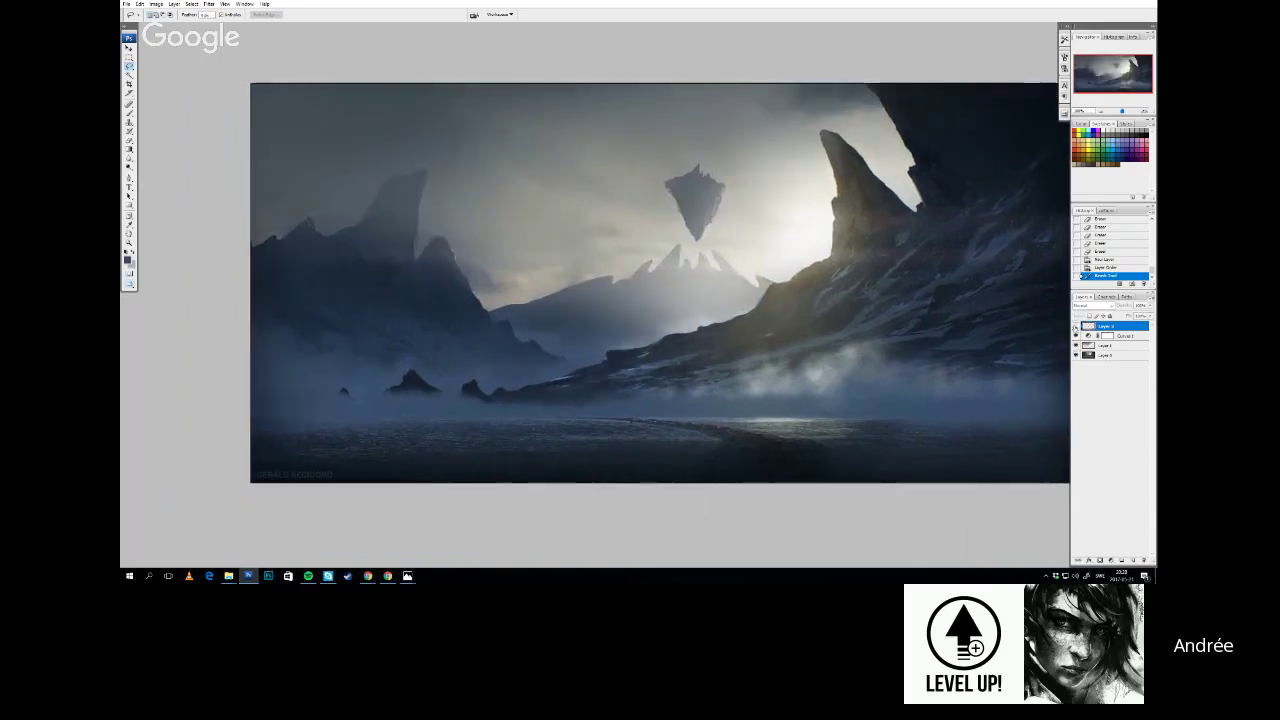
pyautogui.press('e')
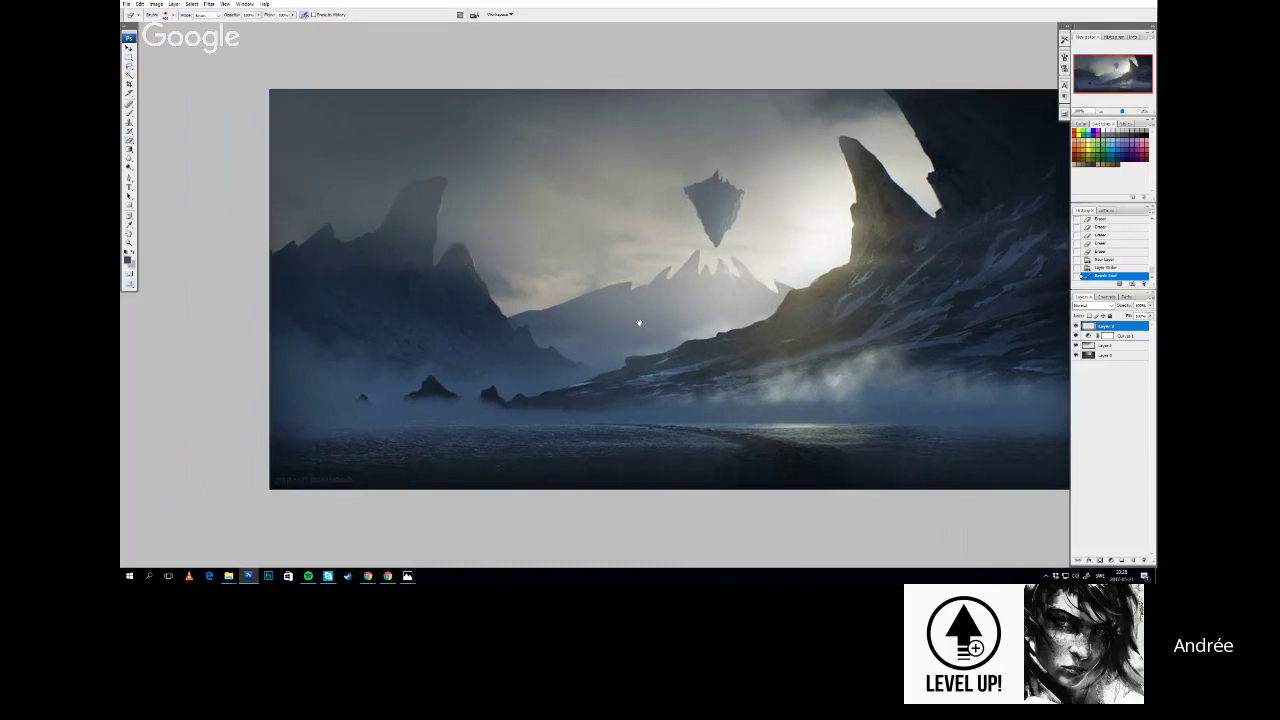
pyautogui.moveTo(639, 322); pyautogui.dragTo(653, 322)
pyautogui.click(1106, 345)
pyautogui.moveTo(1006, 380); pyautogui.dragTo(968, 369)
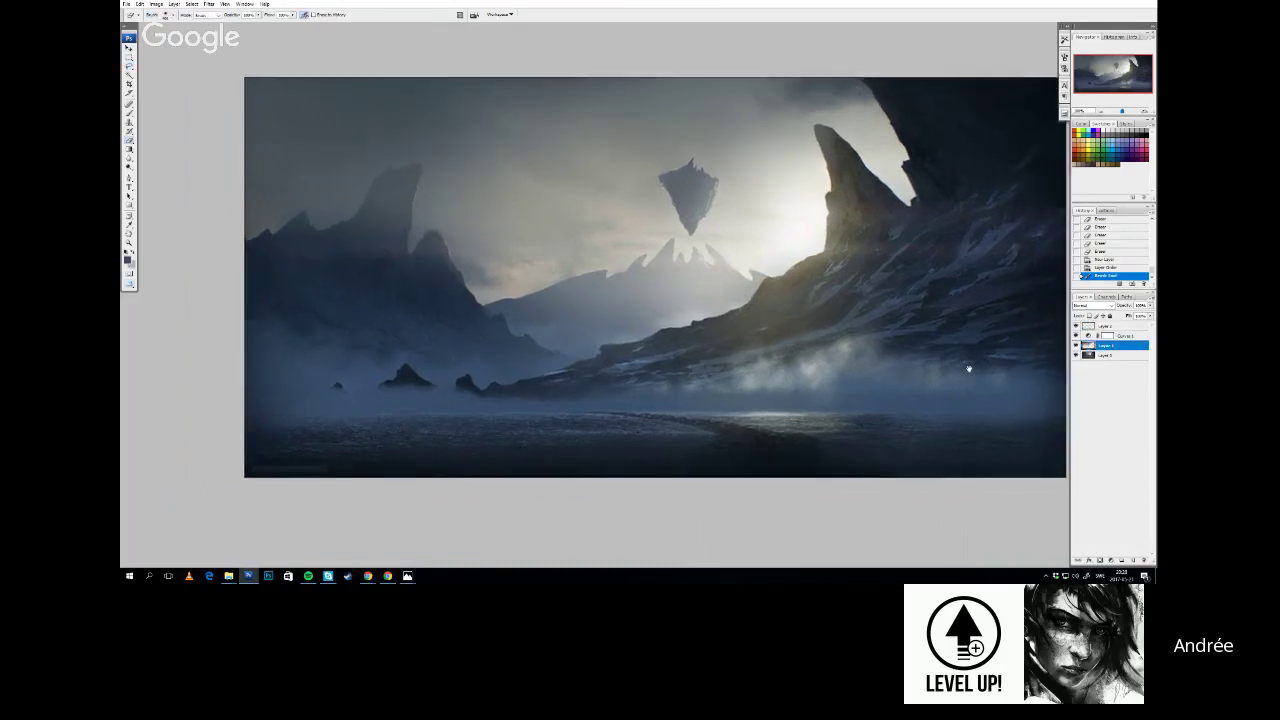
pyautogui.click(1076, 345)
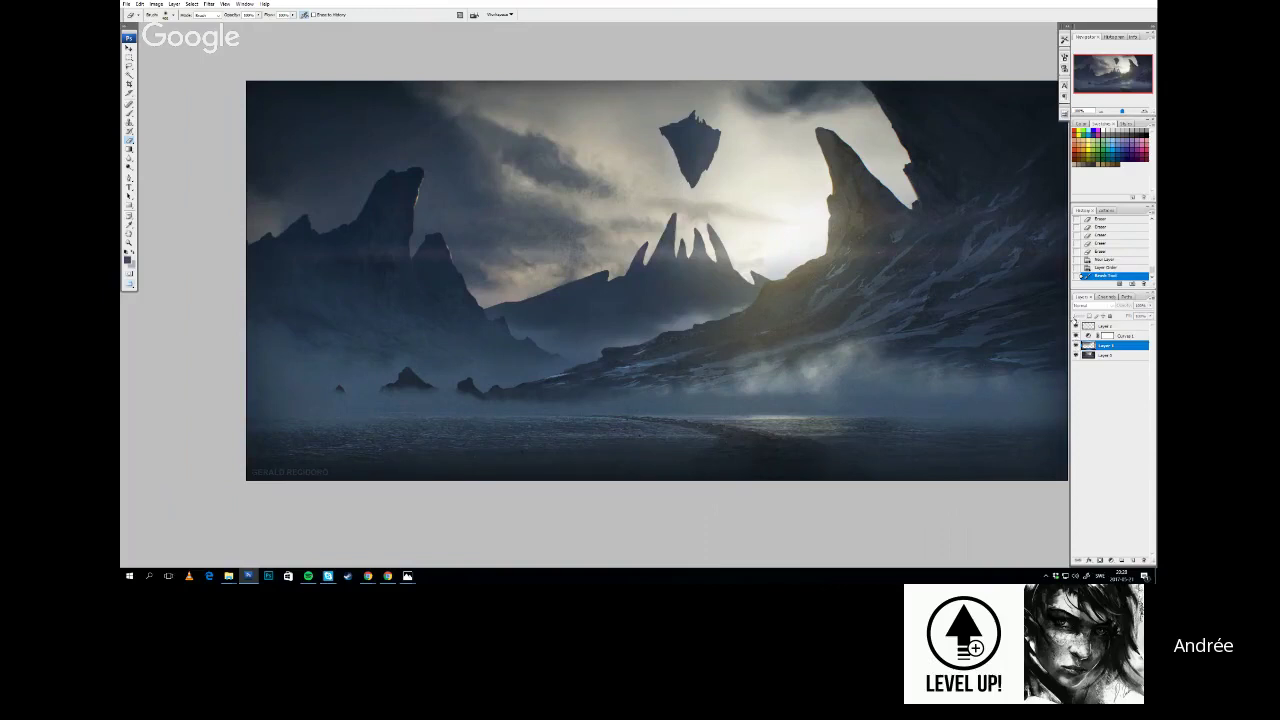
pyautogui.moveTo(434, 97); pyautogui.dragTo(426, 99)
pyautogui.moveTo(308, 102); pyautogui.dragTo(291, 95)
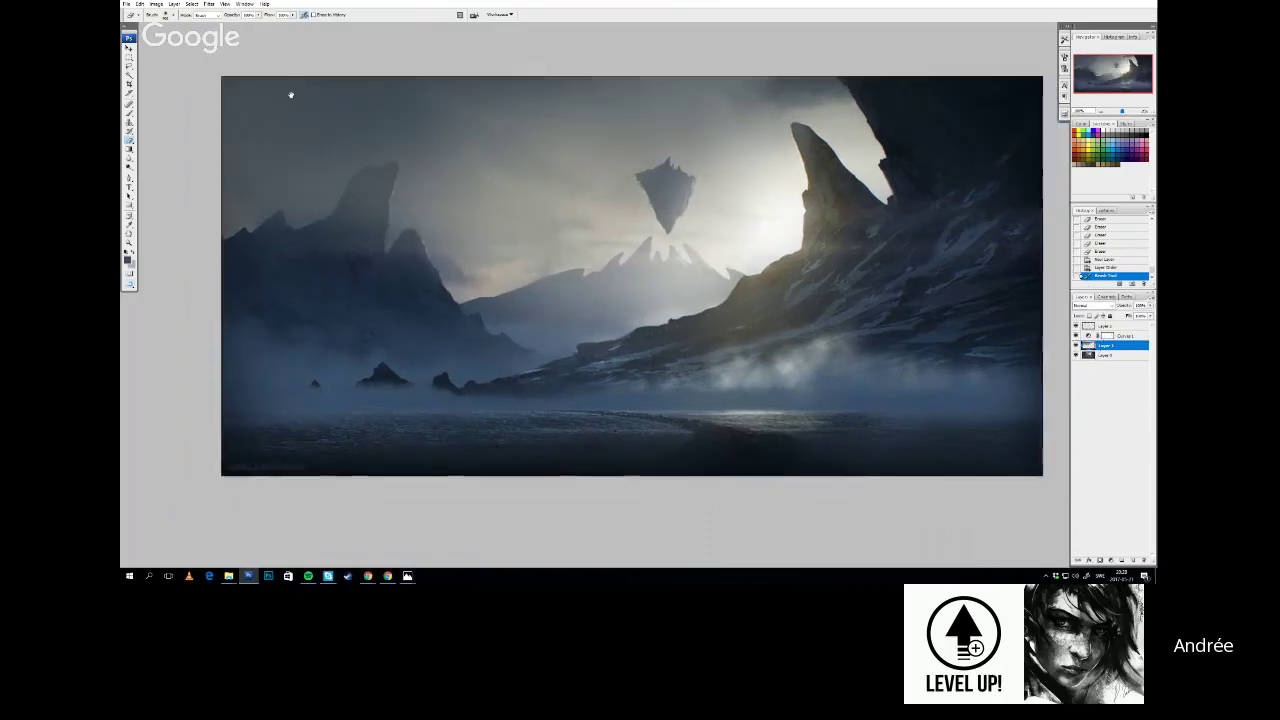
# Flip the canvas horizontally to review the composition mirrored
pyautogui.click(157, 4)
pyautogui.moveTo(165, 85)
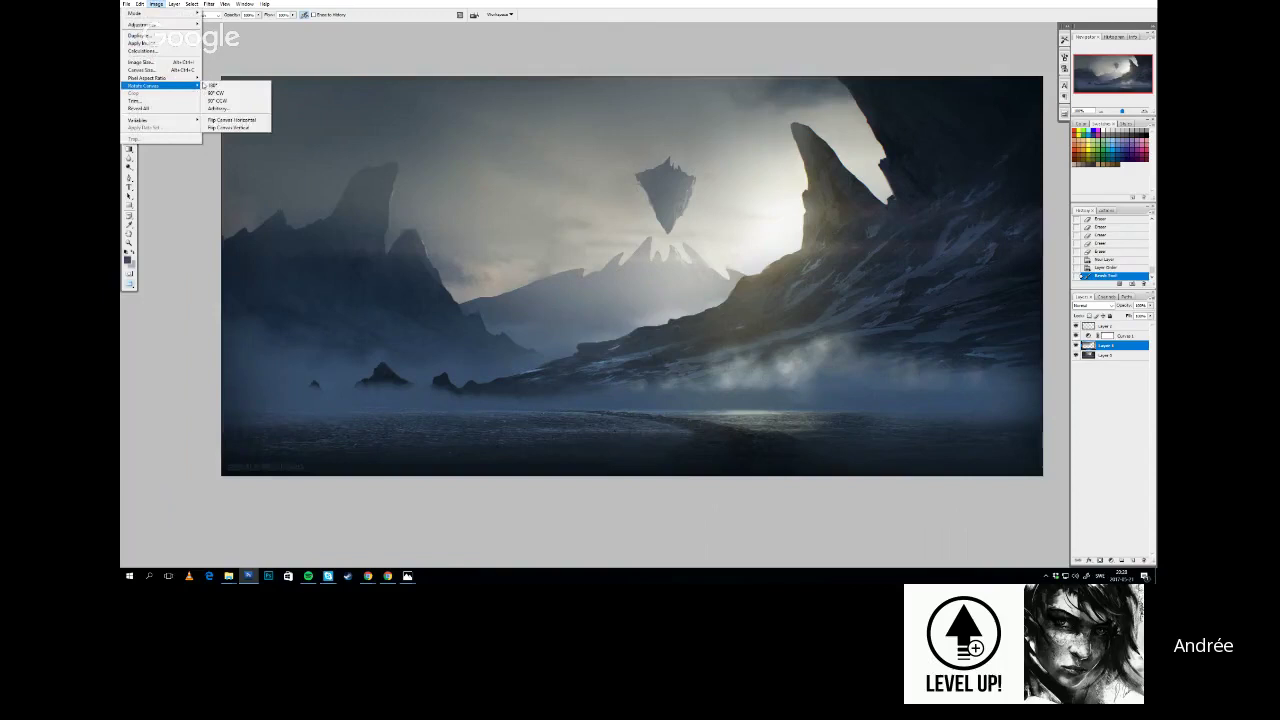
pyautogui.click(232, 120)
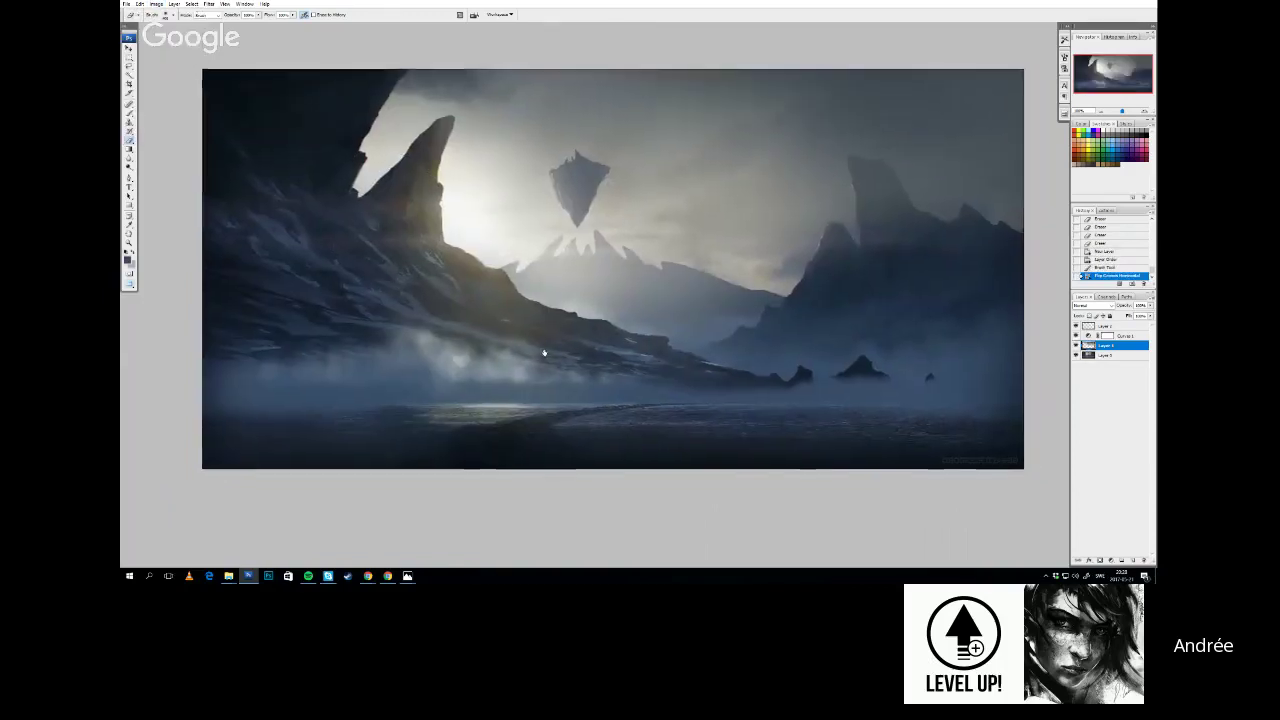
# Outline a widening shadow beam from the floating rock to beyond the canvas edge with the Polygonal Lasso, extending the selection's upper side
pyautogui.press('r')
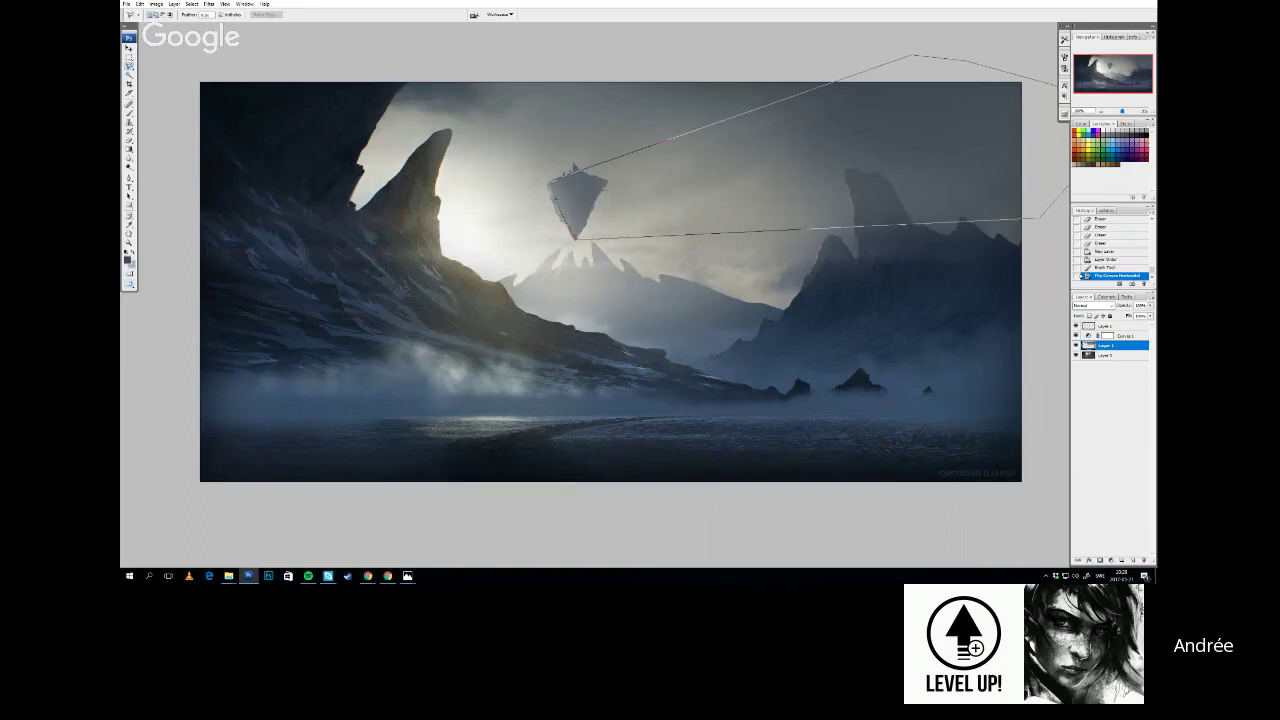
pyautogui.click(552, 183)
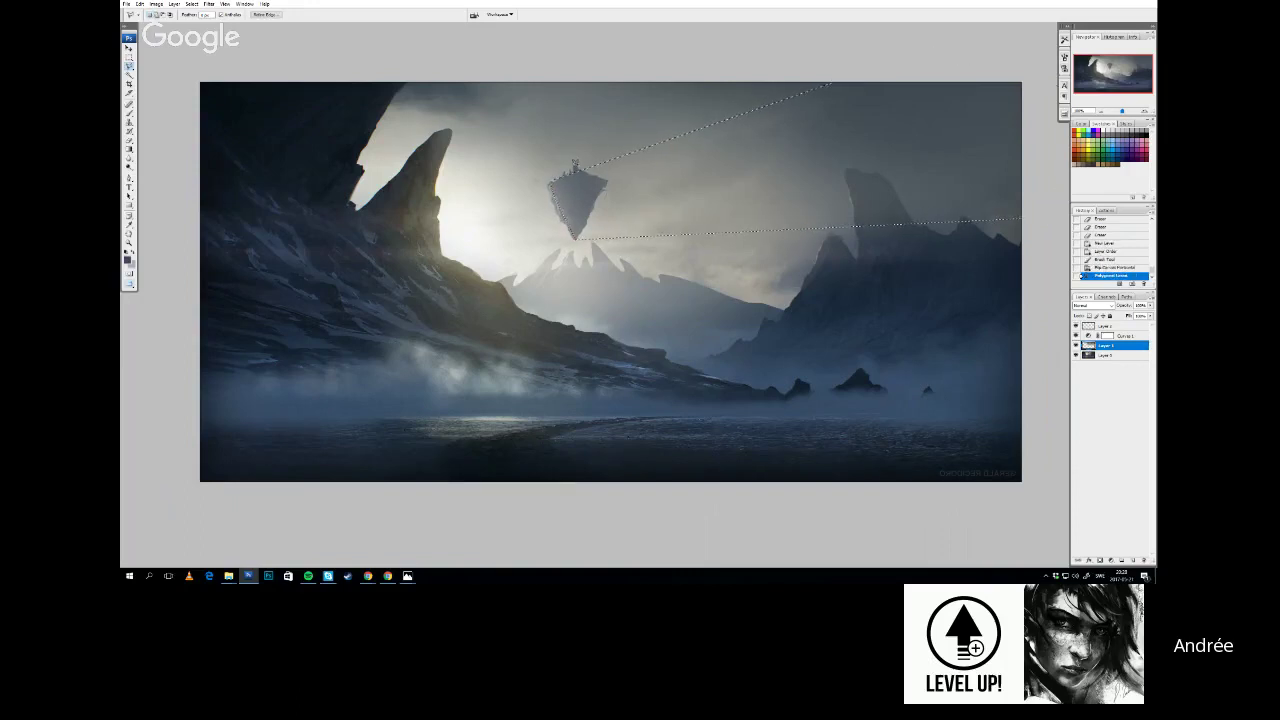
pyautogui.scroll(3, 760, 72)
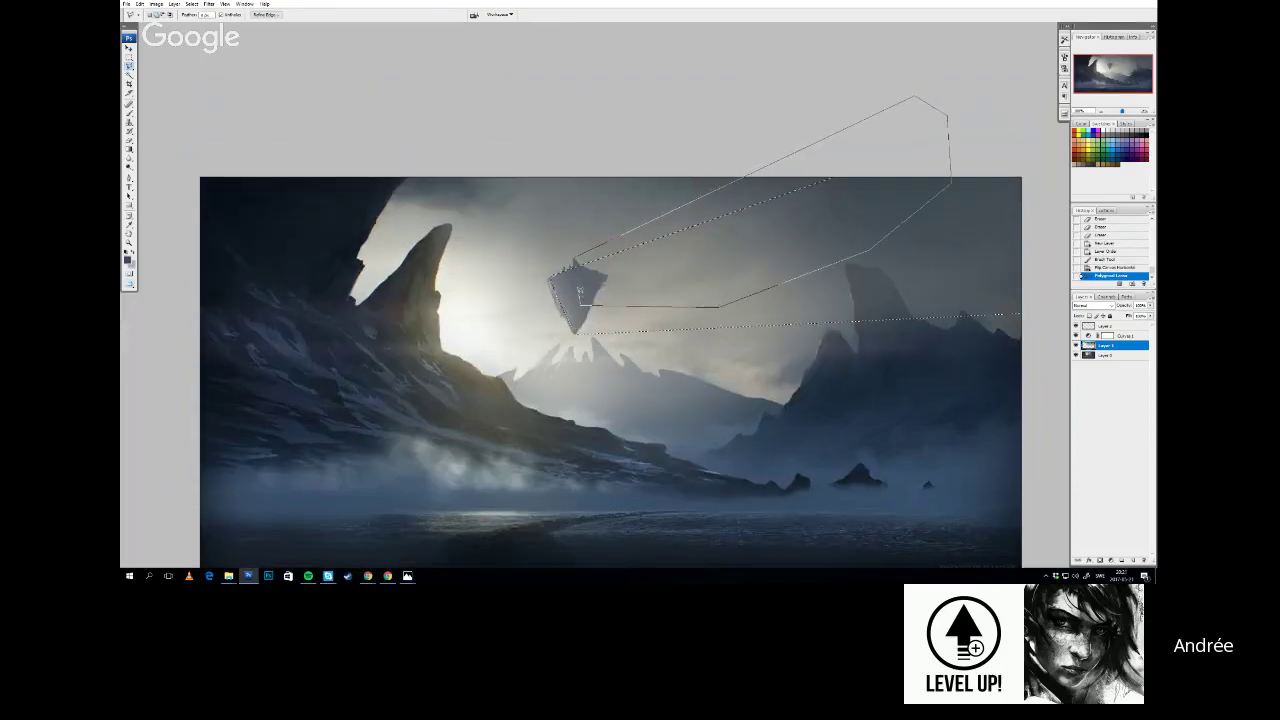
pyautogui.click(579, 291)
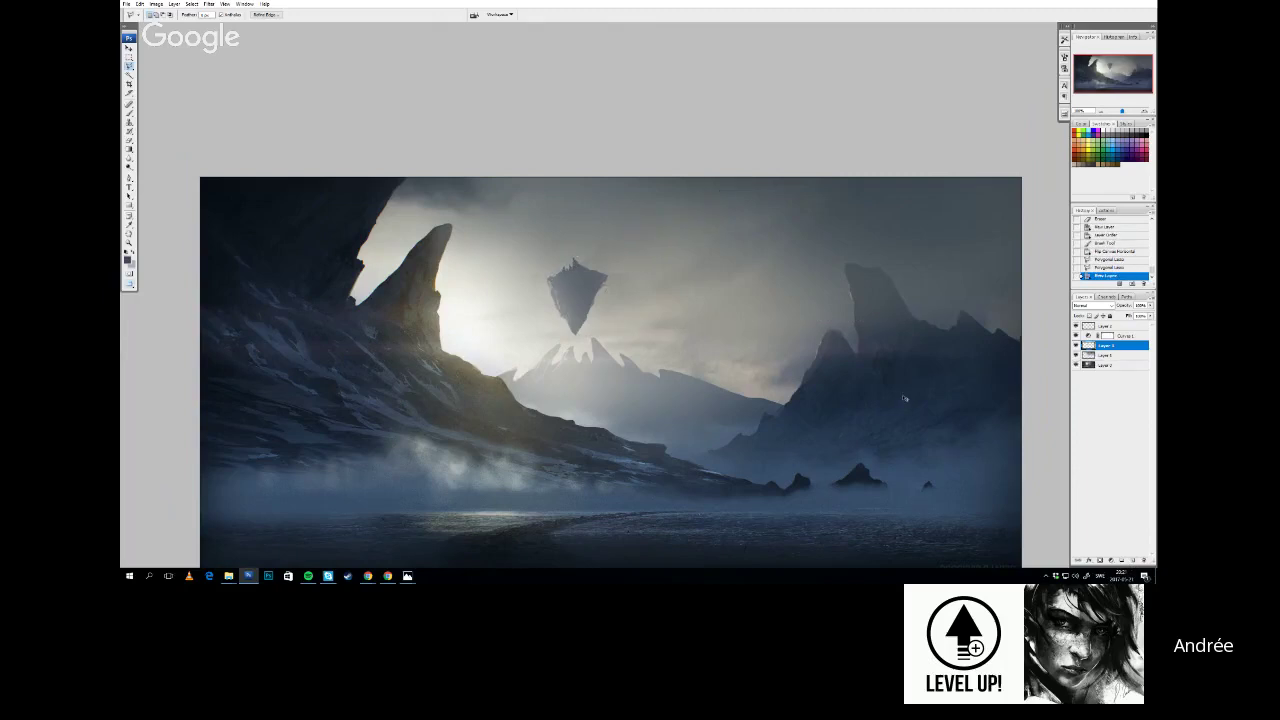
# Move a new layer to the top and brush a soft dark shadow inside the beam selection using colours sampled from the painting
pyautogui.moveTo(1115, 326); pyautogui.dragTo(1112, 327)
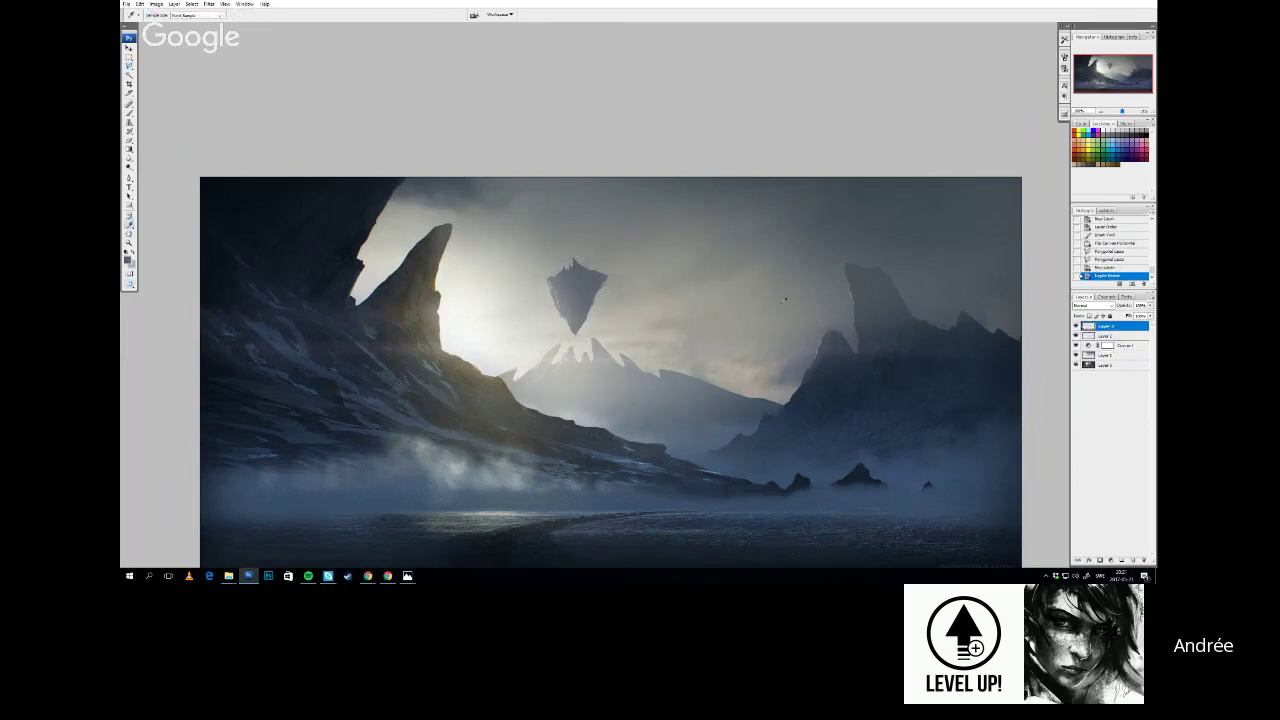
pyautogui.keyDown('alt'); pyautogui.click(880, 357); pyautogui.keyUp('alt')
pyautogui.moveTo(523, 293); pyautogui.dragTo(800, 190)
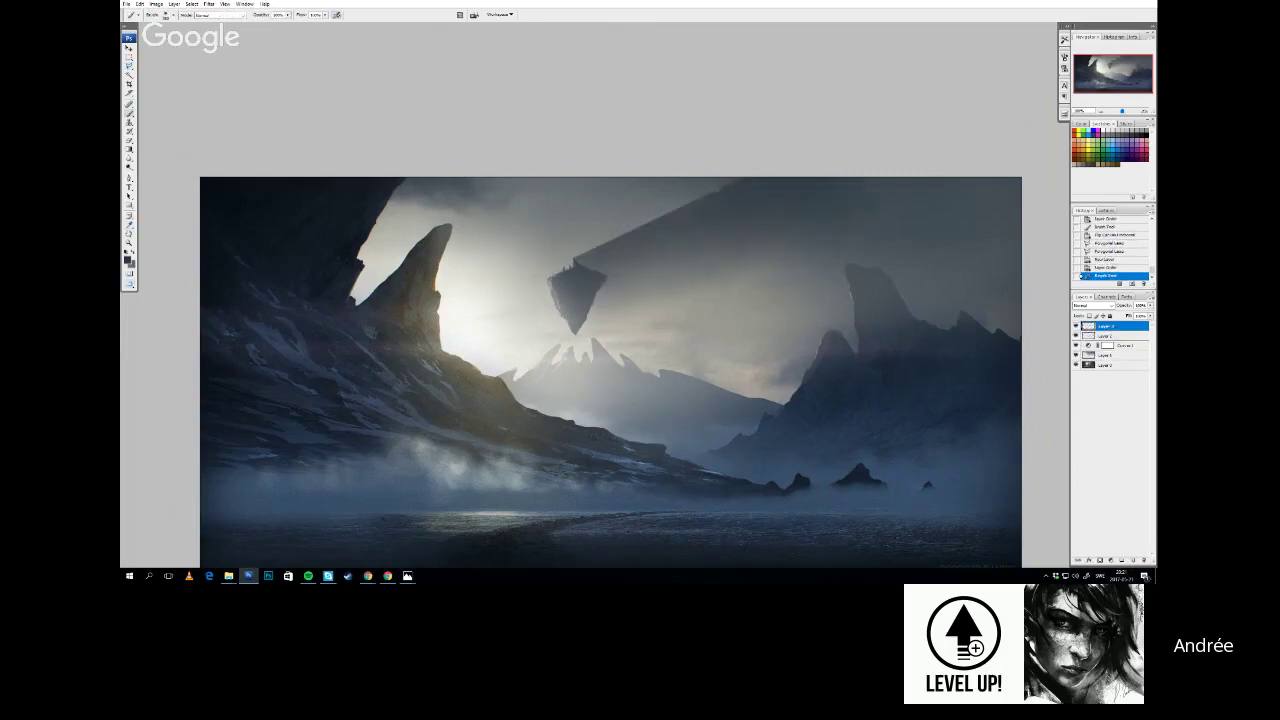
pyautogui.hotkey('ctrl', 'z')
pyautogui.moveTo(568, 286); pyautogui.dragTo(972, 155)
pyautogui.moveTo(706, 306); pyautogui.dragTo(914, 292)
pyautogui.keyDown('alt'); pyautogui.click(638, 254); pyautogui.keyUp('alt')
pyautogui.moveTo(848, 230); pyautogui.dragTo(714, 260)
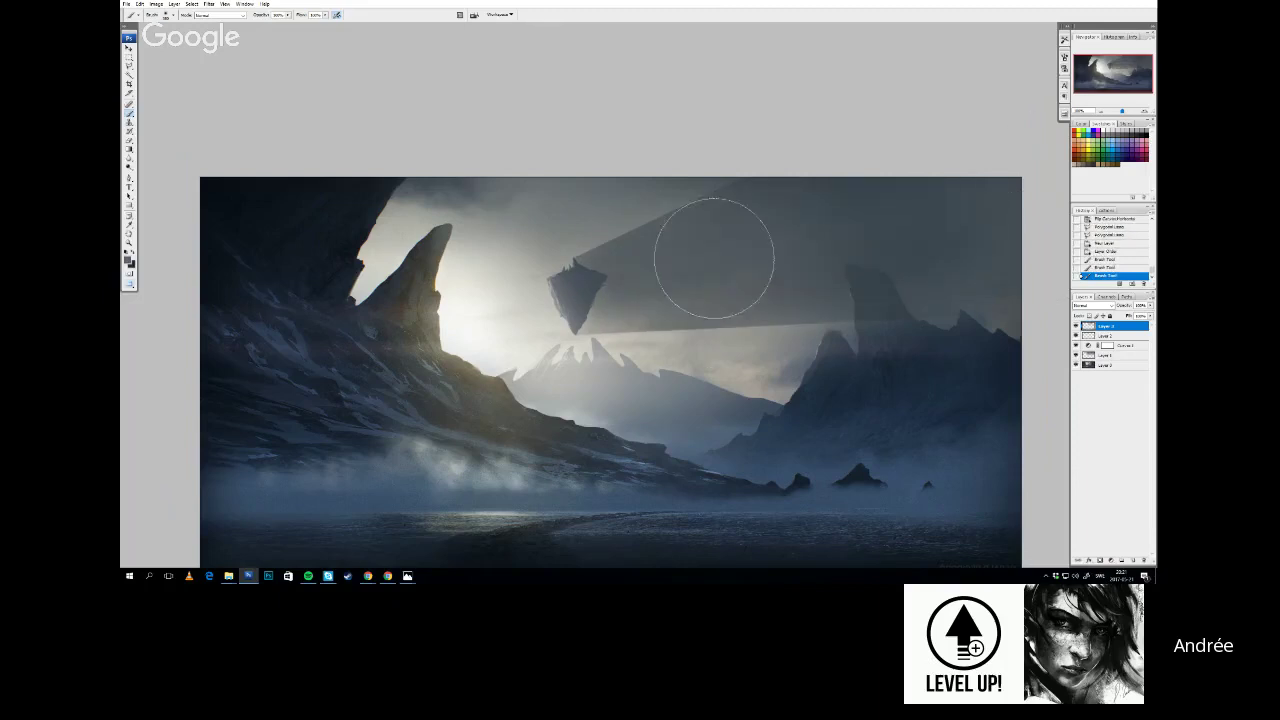
# Deselect the shadow beam and erase its far end over the dark background peaks with a small soft eraser
pyautogui.press('e')
pyautogui.hotkey('ctrl', 'd')
pyautogui.rightClick(599, 237)
pyautogui.click(544, 262)
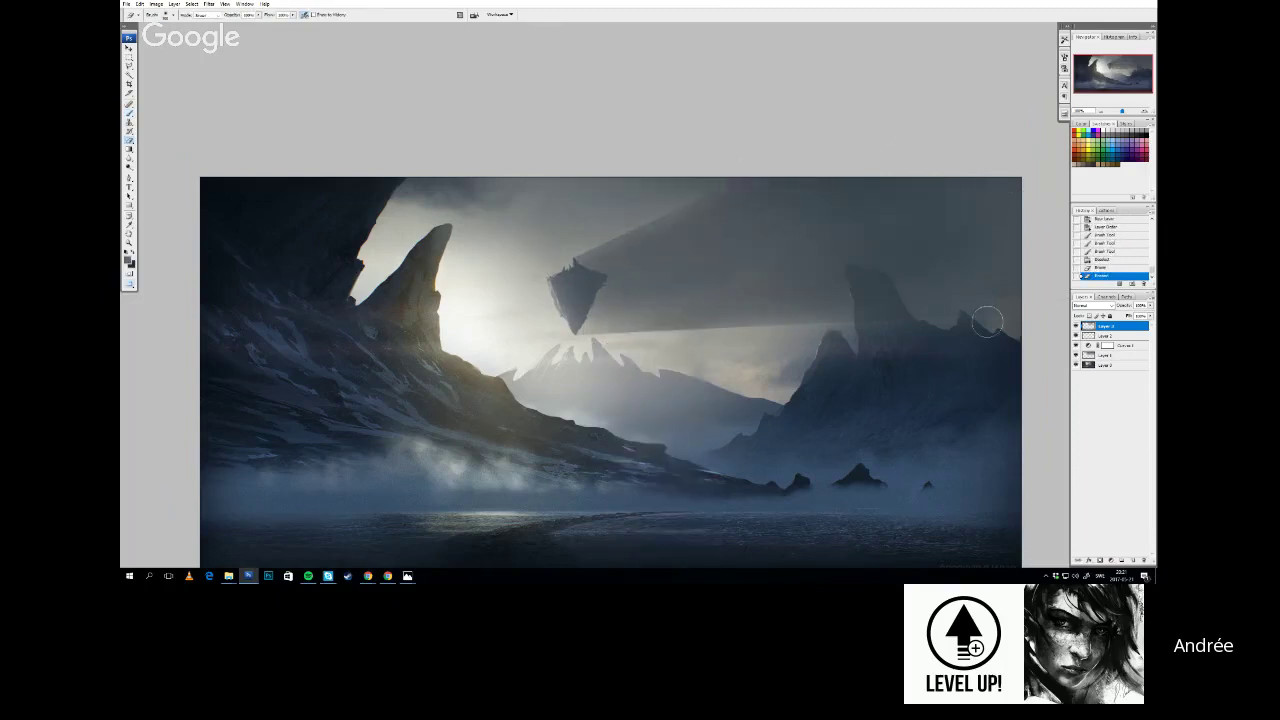
pyautogui.hotkey('ctrl', 'alt', 'z')
pyautogui.hotkey('ctrl', 'alt', 'z')
pyautogui.moveTo(804, 333); pyautogui.dragTo(856, 324)
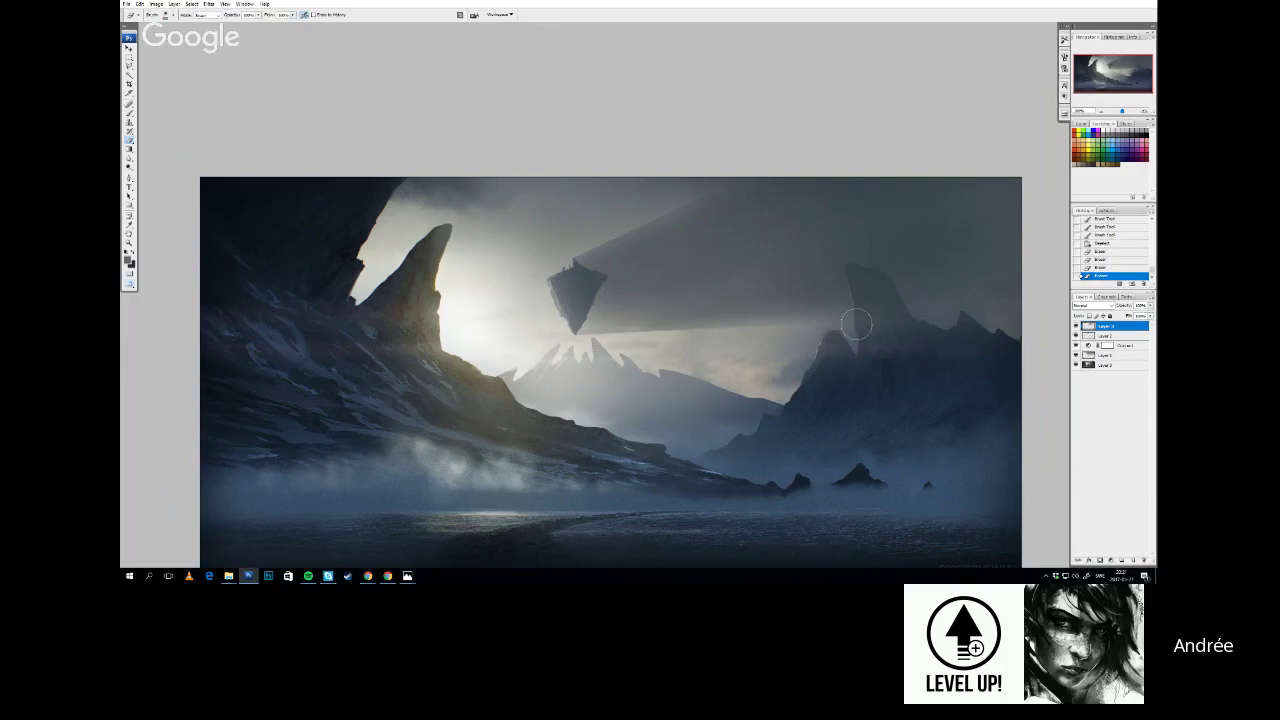
# Fade most of the floating rock's shadow beam into the sky with broad strokes of a larger soft eraser
pyautogui.rightClick(698, 254)
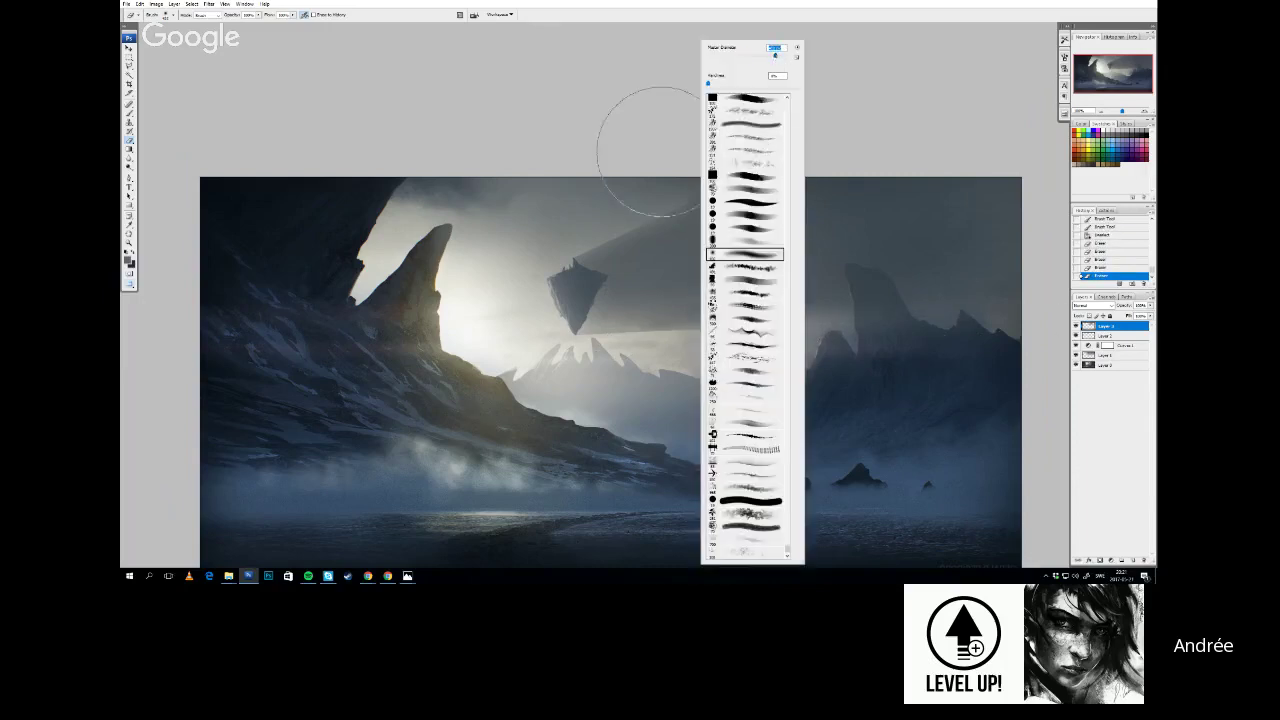
pyautogui.moveTo(602, 228)
pyautogui.mouseDown()
pyautogui.moveTo(850, 55)
pyautogui.moveTo(1000, 40)
pyautogui.mouseUp()
pyautogui.moveTo(534, 281); pyautogui.dragTo(850, 285)
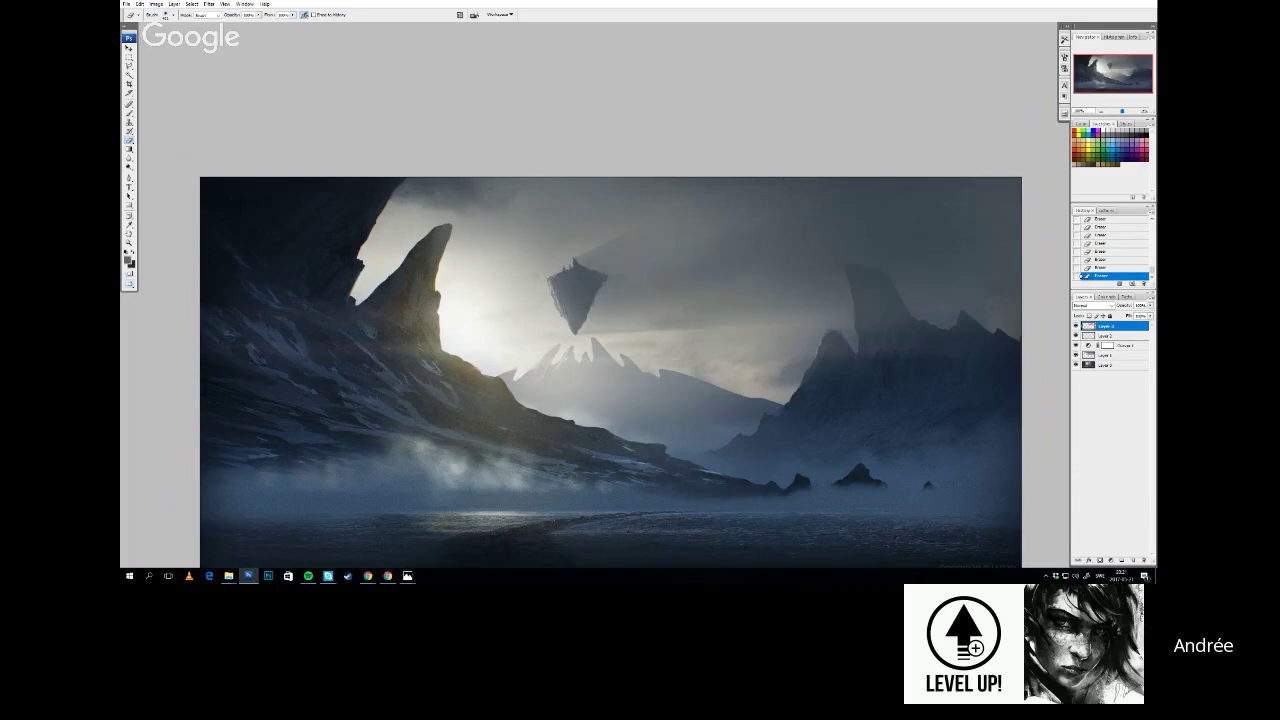
pyautogui.moveTo(717, 258); pyautogui.dragTo(900, 217)
pyautogui.moveTo(693, 244); pyautogui.dragTo(686, 205)
pyautogui.moveTo(520, 254); pyautogui.dragTo(531, 277)
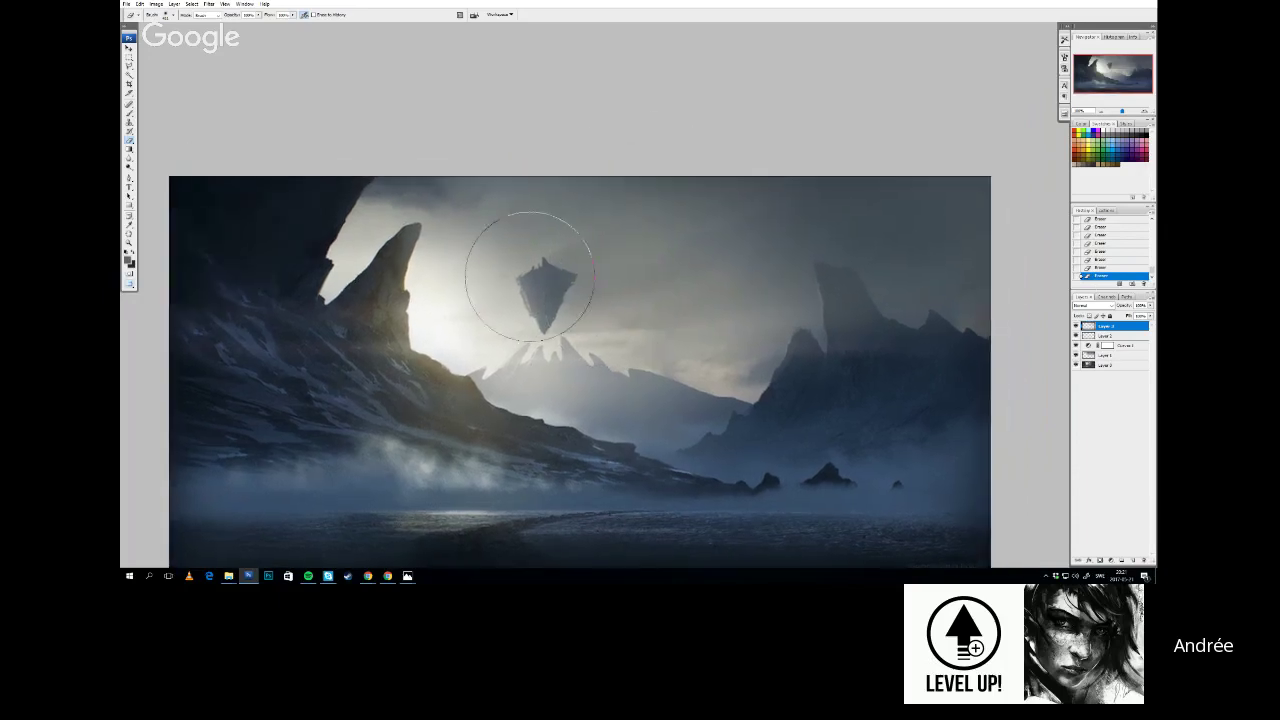
# Copy the whole base painting to a new layer and merge it with all the rework layers above the original
pyautogui.moveTo(872, 345)
pyautogui.mouseDown()
pyautogui.moveTo(860, 323)
pyautogui.moveTo(877, 328)
pyautogui.mouseUp()
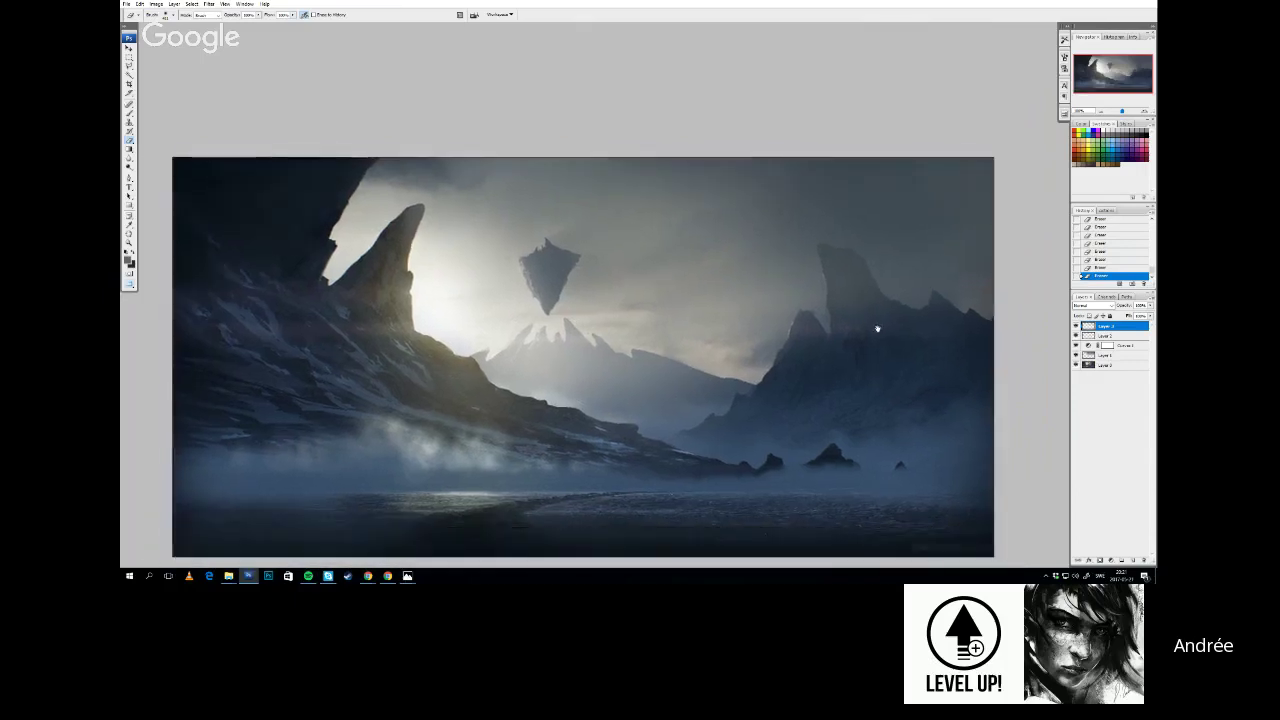
pyautogui.moveTo(804, 364)
pyautogui.mouseDown()
pyautogui.moveTo(806, 328)
pyautogui.moveTo(800, 342)
pyautogui.mouseUp()
pyautogui.moveTo(654, 366); pyautogui.dragTo(670, 352)
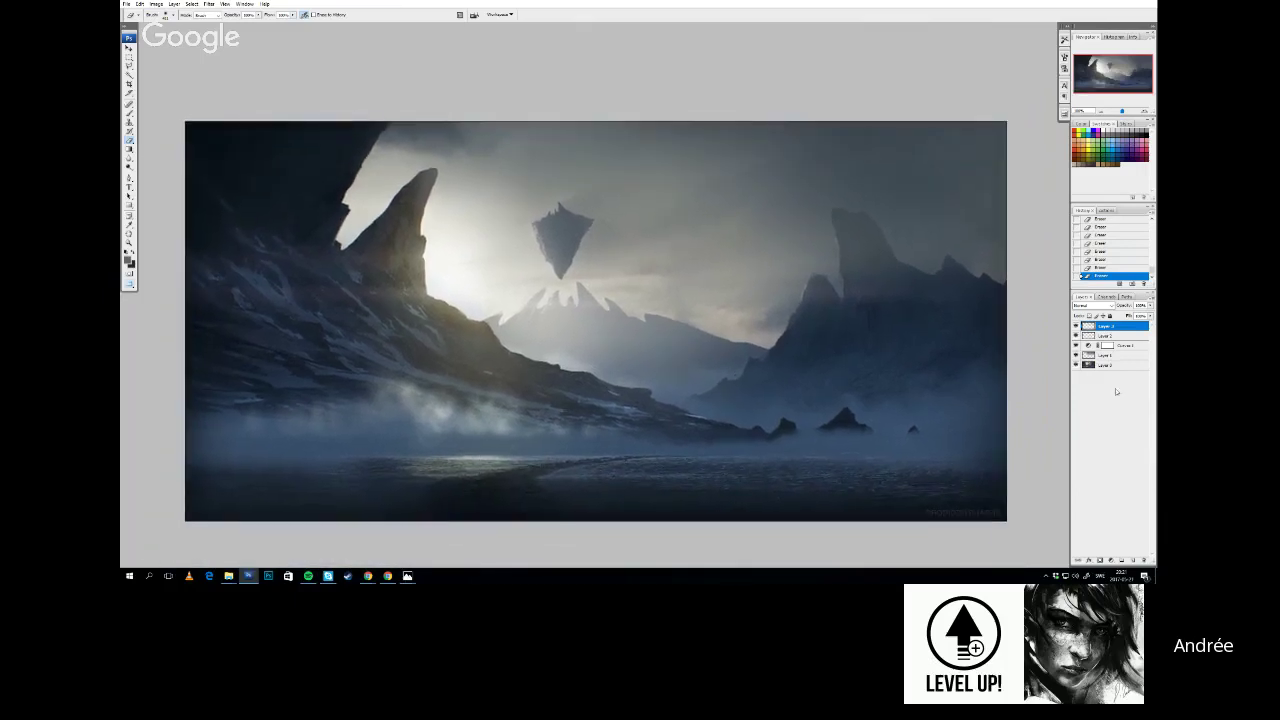
pyautogui.click(1103, 367)
pyautogui.hotkey('ctrl', 'a')
pyautogui.hotkey('ctrl', 'c')
pyautogui.hotkey('ctrl', 'v')
pyautogui.keyDown('shift'); pyautogui.click(1106, 327); pyautogui.keyUp('shift')
pyautogui.hotkey('ctrl', 'e')
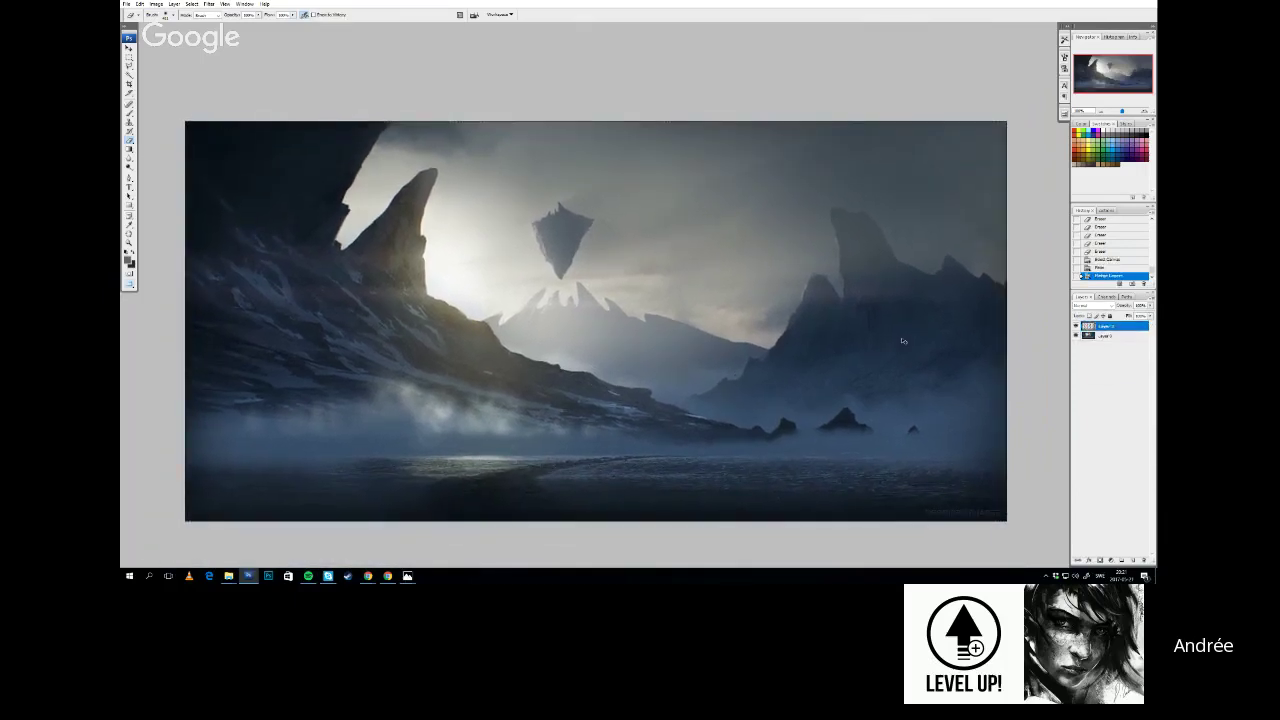
# Dodge the highlights around the distant peaks and the bright sky beneath the floating rock with a soft round brush
pyautogui.press('o')
pyautogui.rightClick(657, 290)
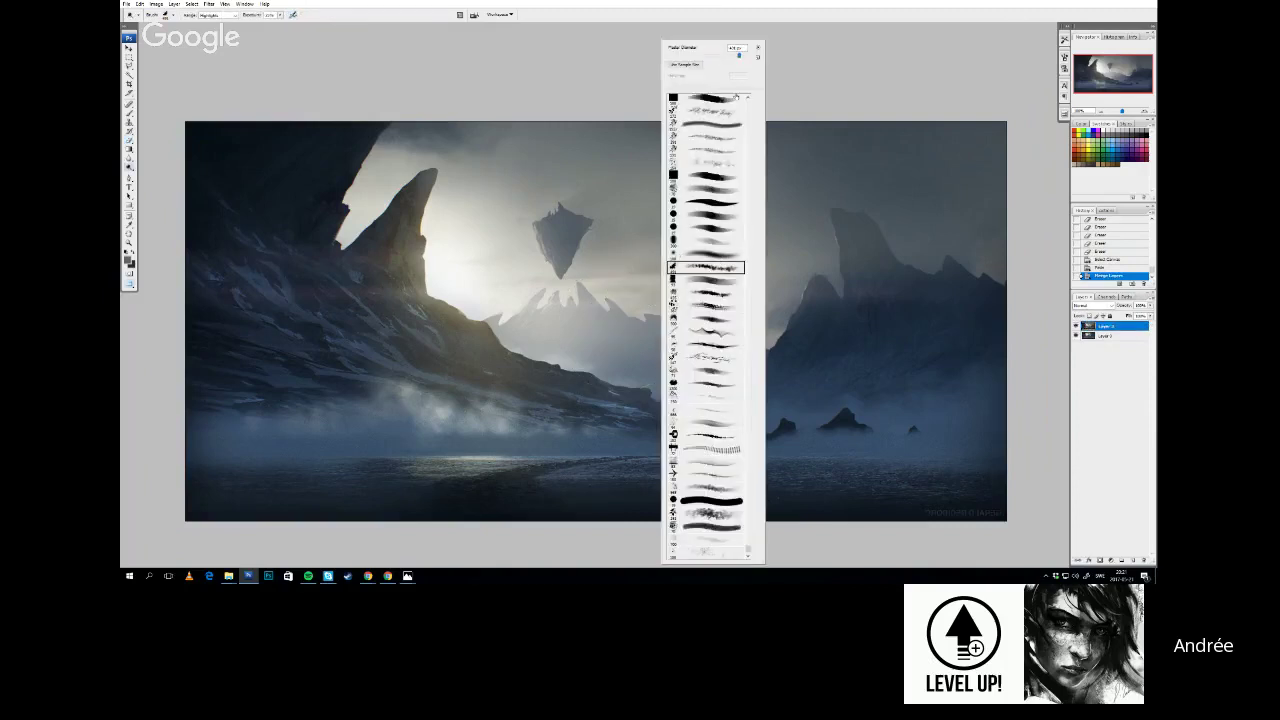
pyautogui.click(712, 255)
pyautogui.moveTo(571, 323)
pyautogui.mouseDown()
pyautogui.moveTo(897, 306)
pyautogui.moveTo(740, 310)
pyautogui.moveTo(560, 292)
pyautogui.moveTo(831, 297)
pyautogui.moveTo(668, 308)
pyautogui.mouseUp()
pyautogui.hotkey('ctrl', 'z')
pyautogui.moveTo(917, 277); pyautogui.dragTo(897, 269)
pyautogui.moveTo(764, 318)
pyautogui.mouseDown()
pyautogui.moveTo(723, 317)
pyautogui.moveTo(783, 306)
pyautogui.mouseUp()
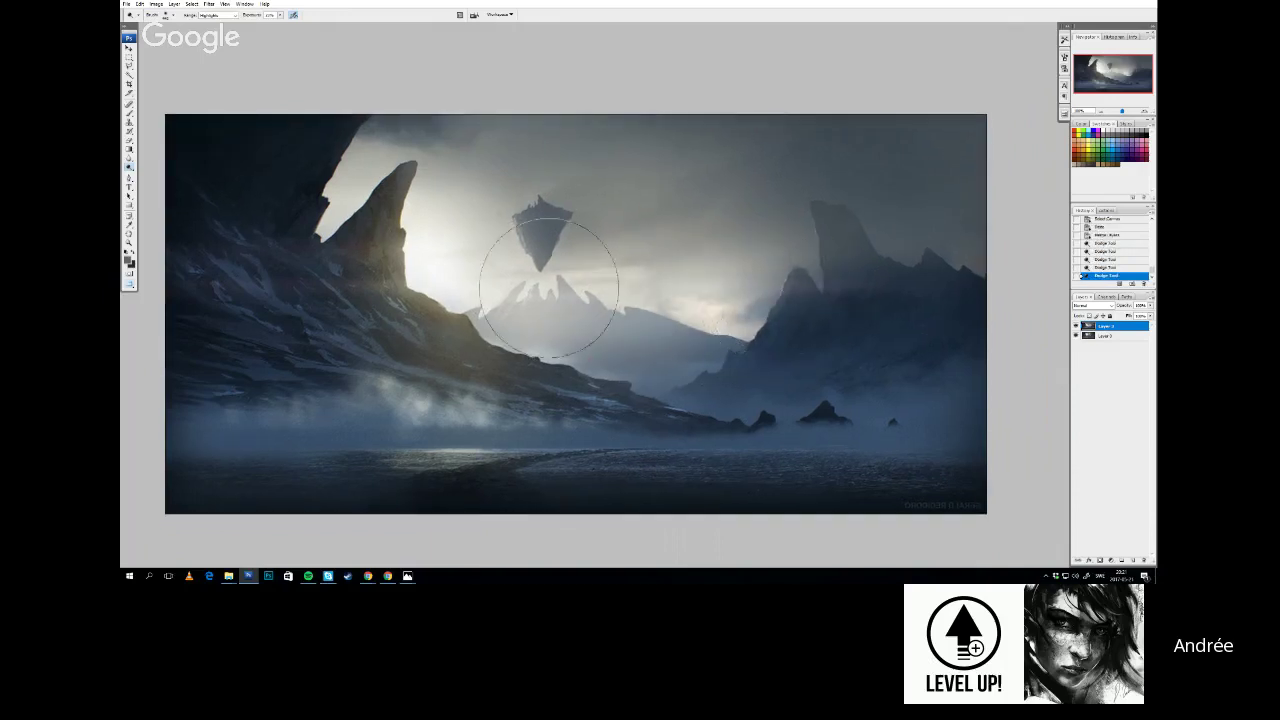
pyautogui.moveTo(548, 287)
pyautogui.mouseDown()
pyautogui.moveTo(423, 229)
pyautogui.moveTo(402, 267)
pyautogui.moveTo(414, 256)
pyautogui.moveTo(583, 263)
pyautogui.moveTo(601, 289)
pyautogui.mouseUp()
# Flip the canvas horizontally to judge the brightened composition mirrored
pyautogui.moveTo(906, 306); pyautogui.dragTo(901, 282)
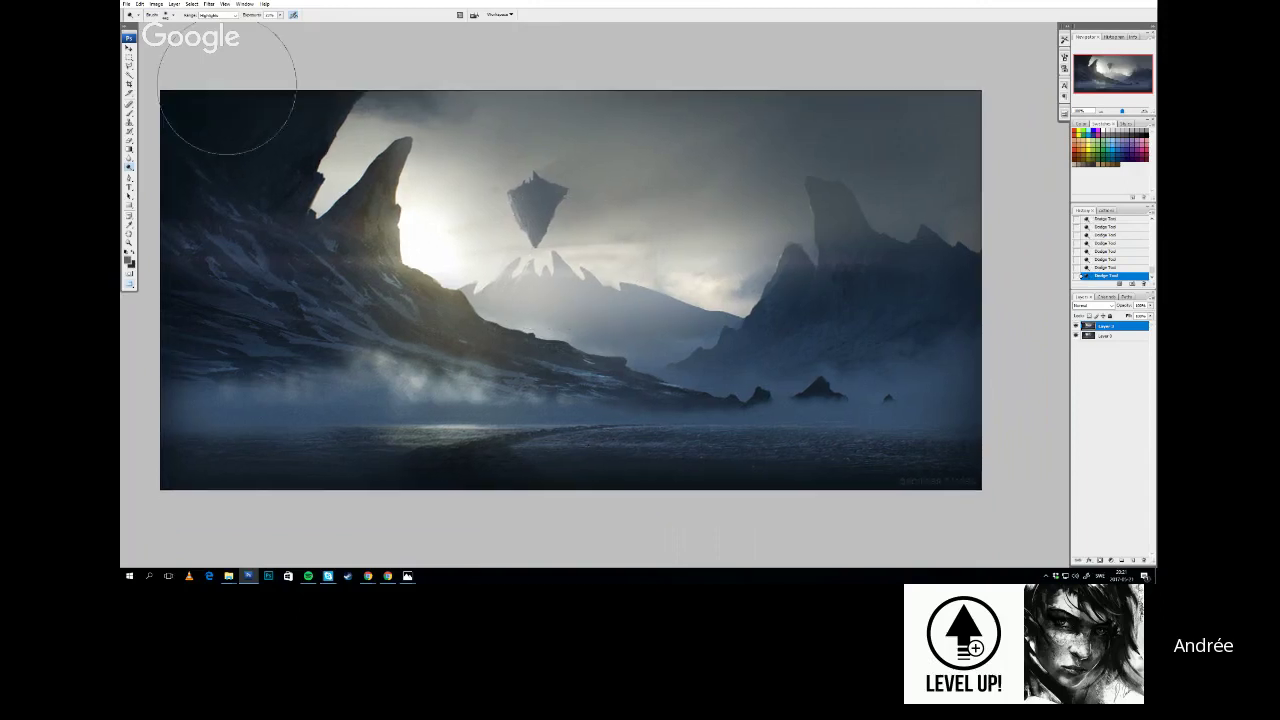
pyautogui.click(140, 4)
pyautogui.moveTo(181, 93)
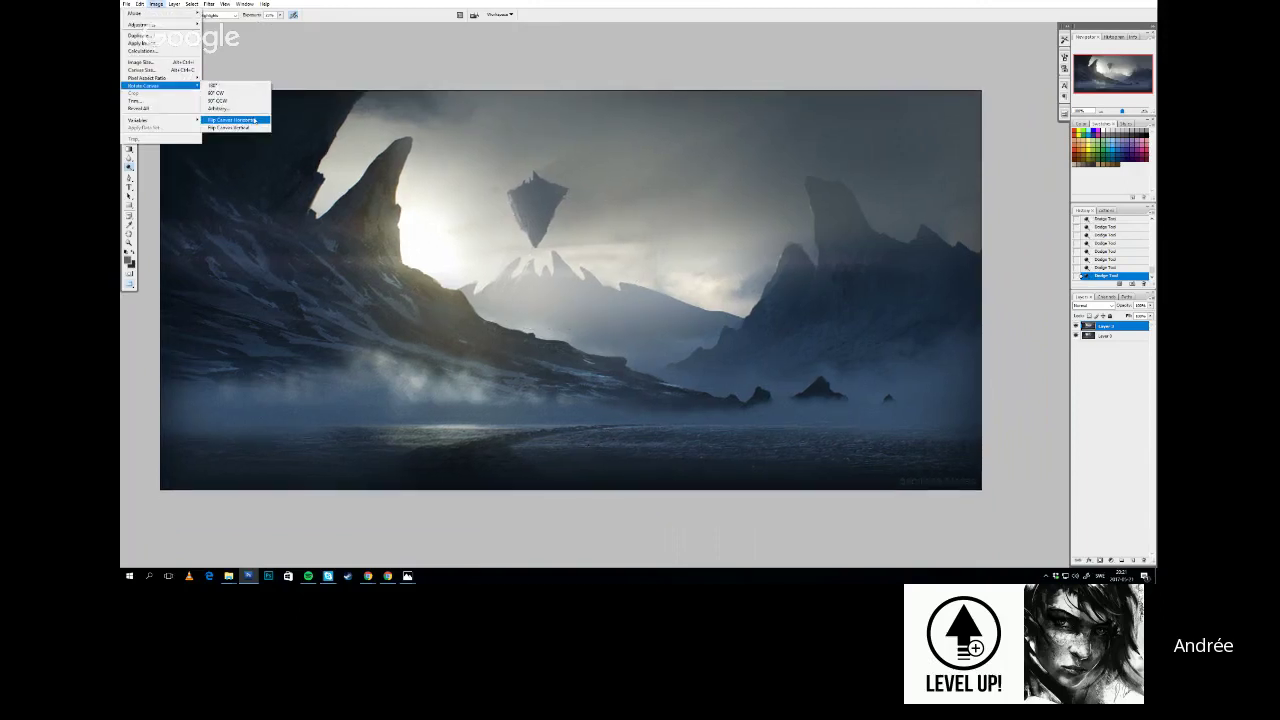
pyautogui.click(235, 120)
# Dodge the light reflection on the water below the sunlit slope
pyautogui.moveTo(704, 390); pyautogui.dragTo(705, 436)
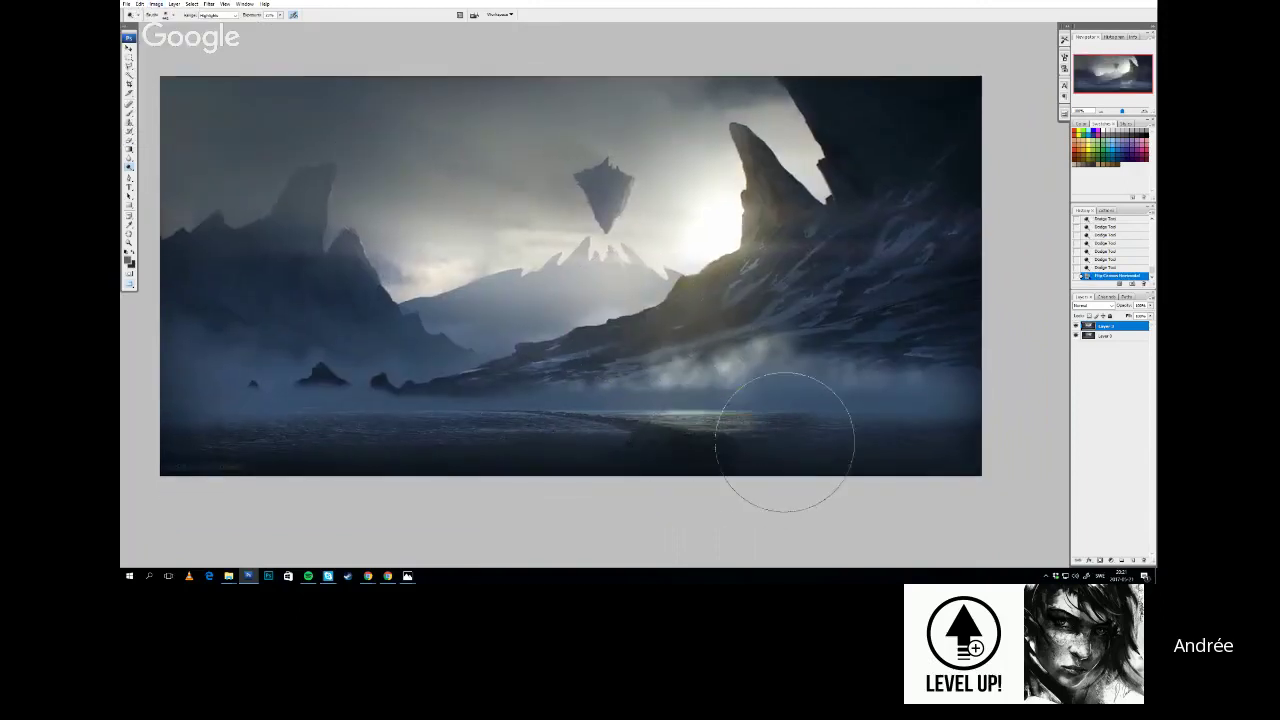
pyautogui.moveTo(901, 449); pyautogui.dragTo(946, 451)
pyautogui.moveTo(657, 434); pyautogui.dragTo(643, 420)
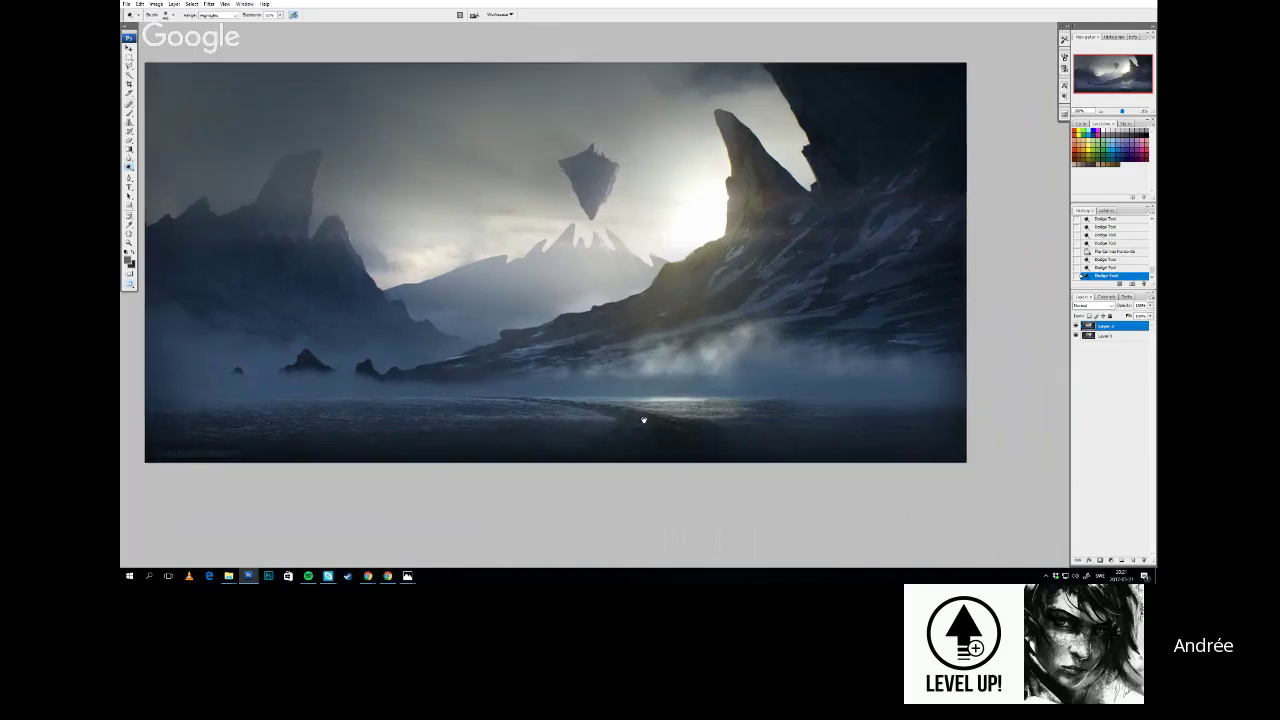
pyautogui.moveTo(680, 370); pyautogui.dragTo(690, 366)
# Brush soft warm mist over the lower sunlit slope on a new layer, using a colour sampled from the painting
pyautogui.press('b')
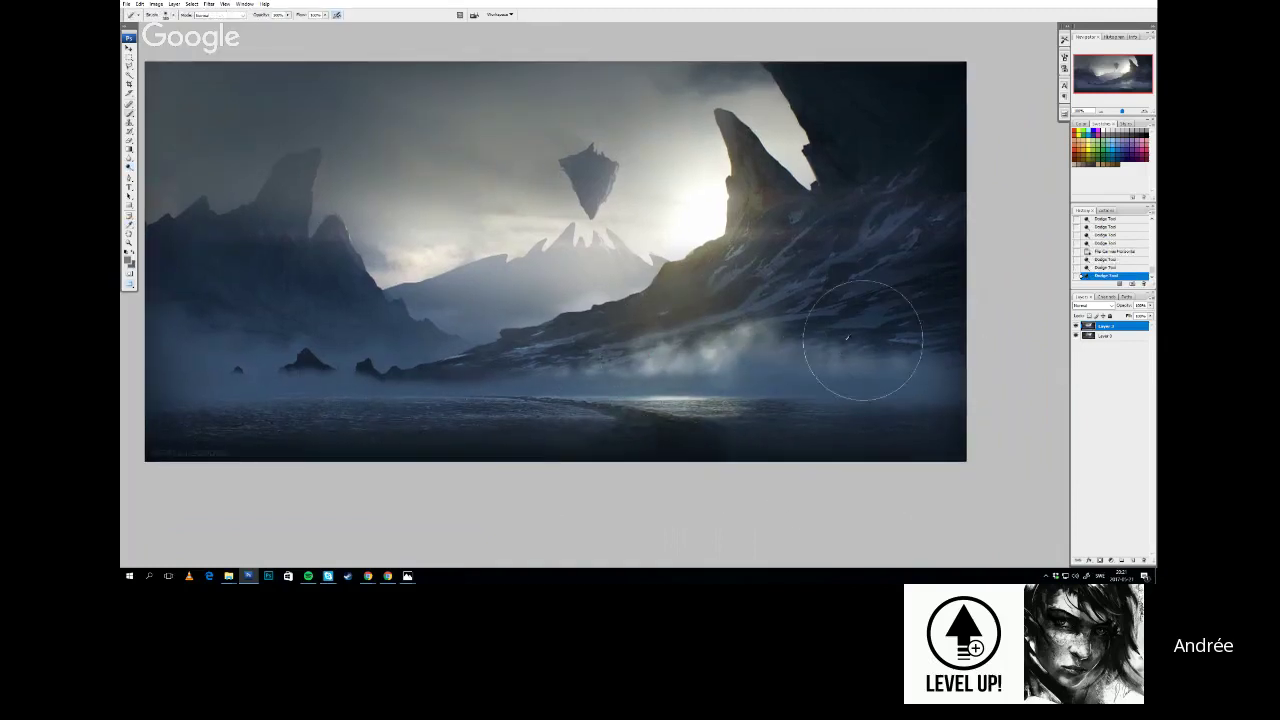
pyautogui.moveTo(698, 318)
pyautogui.mouseDown()
pyautogui.moveTo(643, 330)
pyautogui.moveTo(765, 338)
pyautogui.moveTo(720, 358)
pyautogui.mouseUp()
pyautogui.hotkey('ctrl', 'z')
pyautogui.hotkey('ctrl', 'z')
pyautogui.keyDown('alt'); pyautogui.click(692, 290); pyautogui.keyUp('alt')
pyautogui.hotkey('ctrl', 'z')
pyautogui.hotkey('ctrl', 'z')
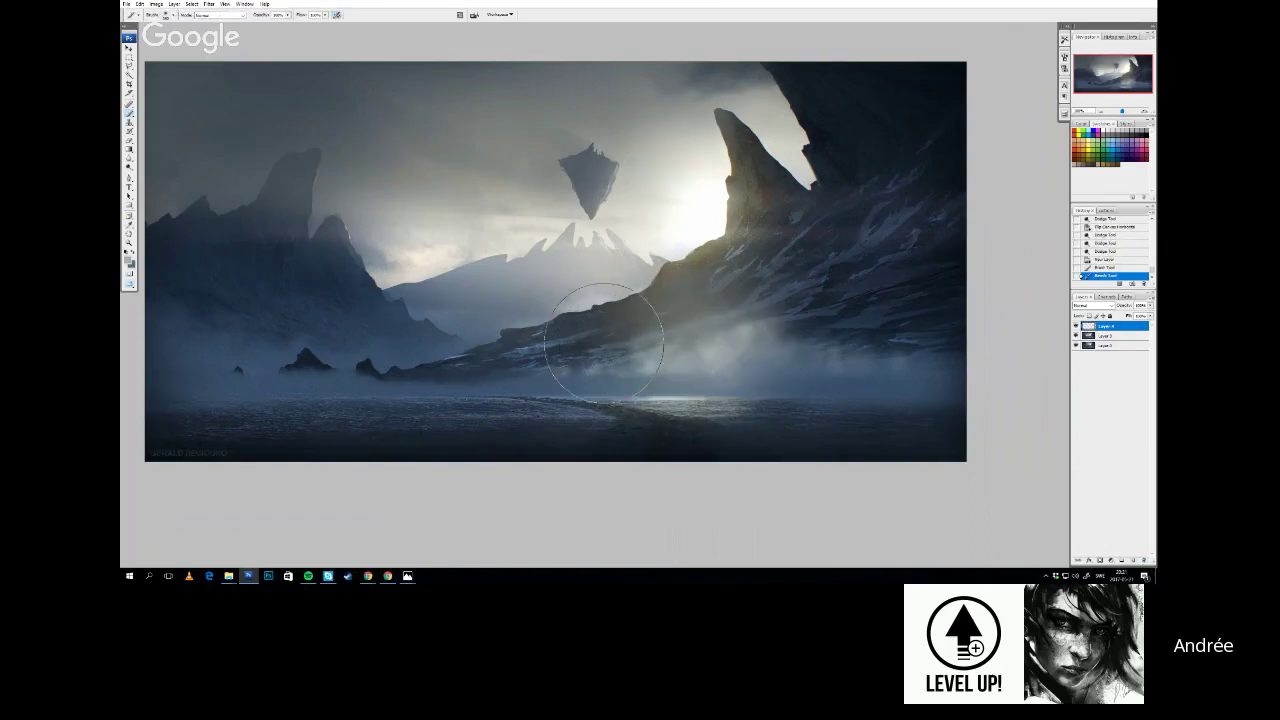
# Extend the mist along the base of the large mountain toward the shoreline, resampling a matching haze colour
pyautogui.moveTo(604, 344)
pyautogui.mouseDown()
pyautogui.moveTo(958, 316)
pyautogui.moveTo(794, 339)
pyautogui.mouseUp()
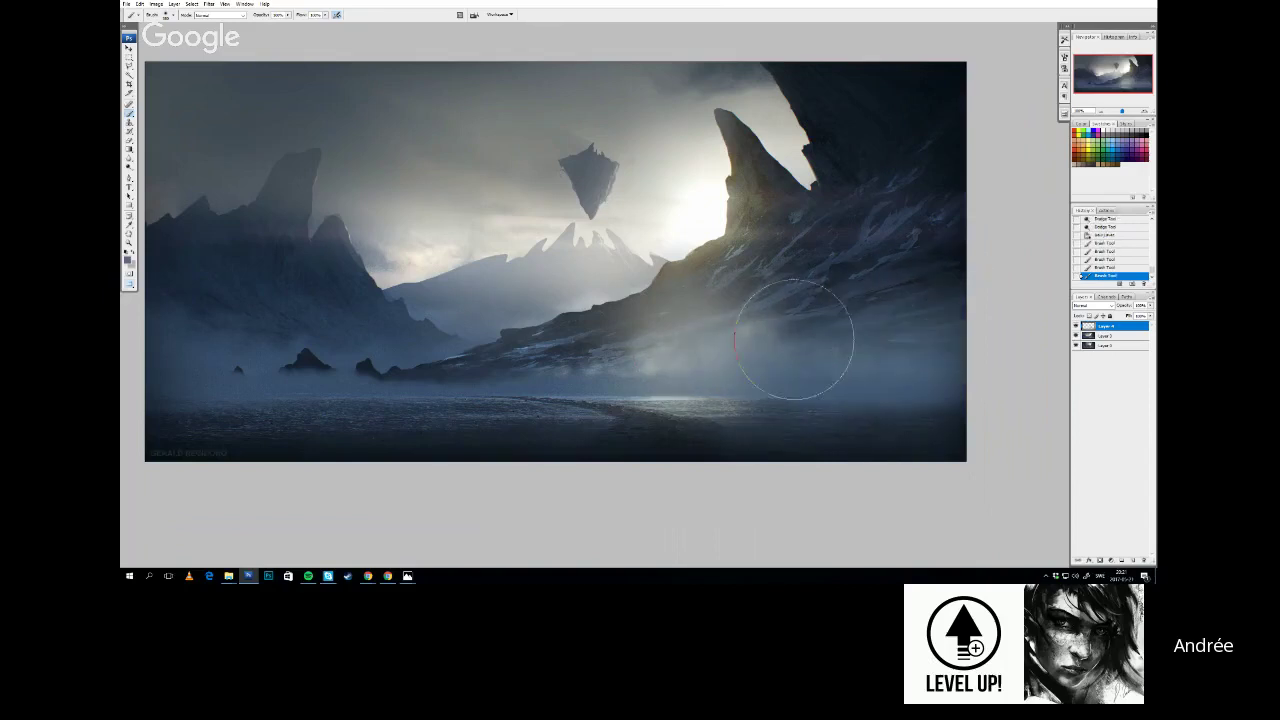
pyautogui.moveTo(630, 350); pyautogui.dragTo(474, 374)
pyautogui.keyDown('alt'); pyautogui.click(654, 347); pyautogui.keyUp('alt')
pyautogui.moveTo(651, 349); pyautogui.dragTo(570, 350)
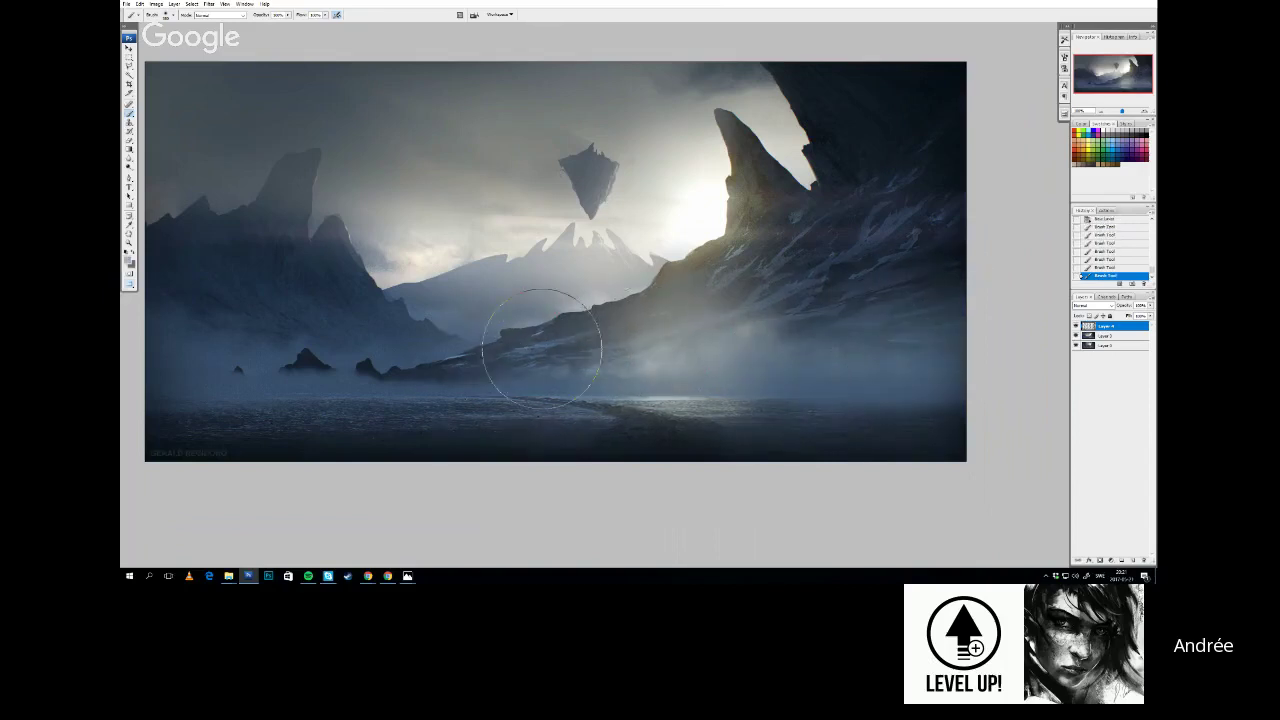
pyautogui.moveTo(752, 340); pyautogui.dragTo(800, 328)
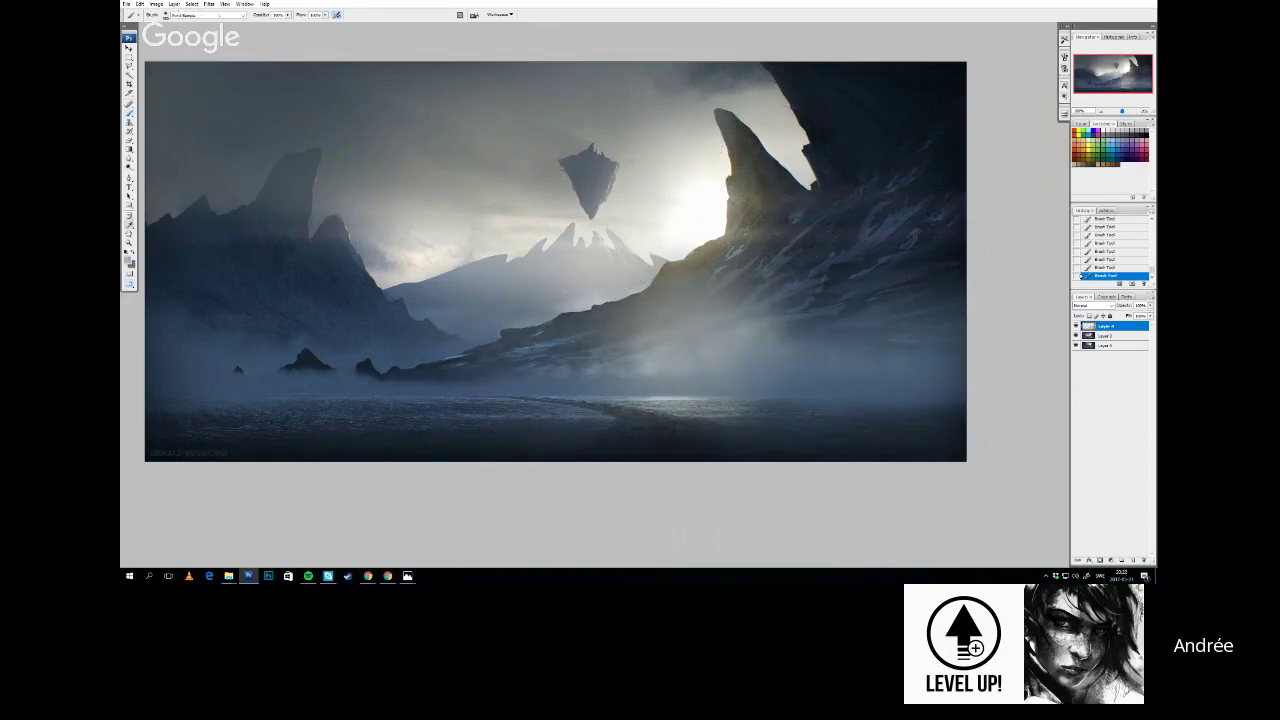
# Sample the bright sky tone and adjust the soft brush size to lighten the area around the overhanging cliff
pyautogui.keyDown('alt'); pyautogui.click(786, 138); pyautogui.keyUp('alt')
pyautogui.rightClick(772, 60)
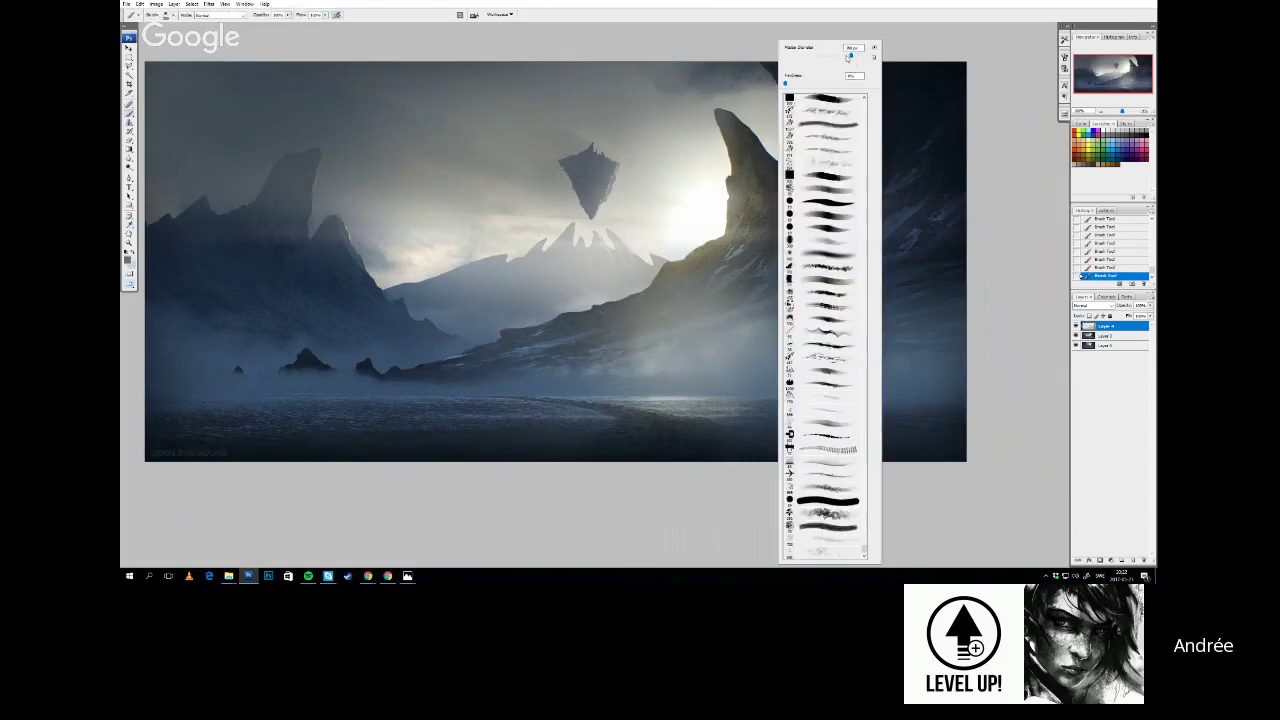
pyautogui.moveTo(848, 58); pyautogui.dragTo(846, 58)
pyautogui.click(667, 71)
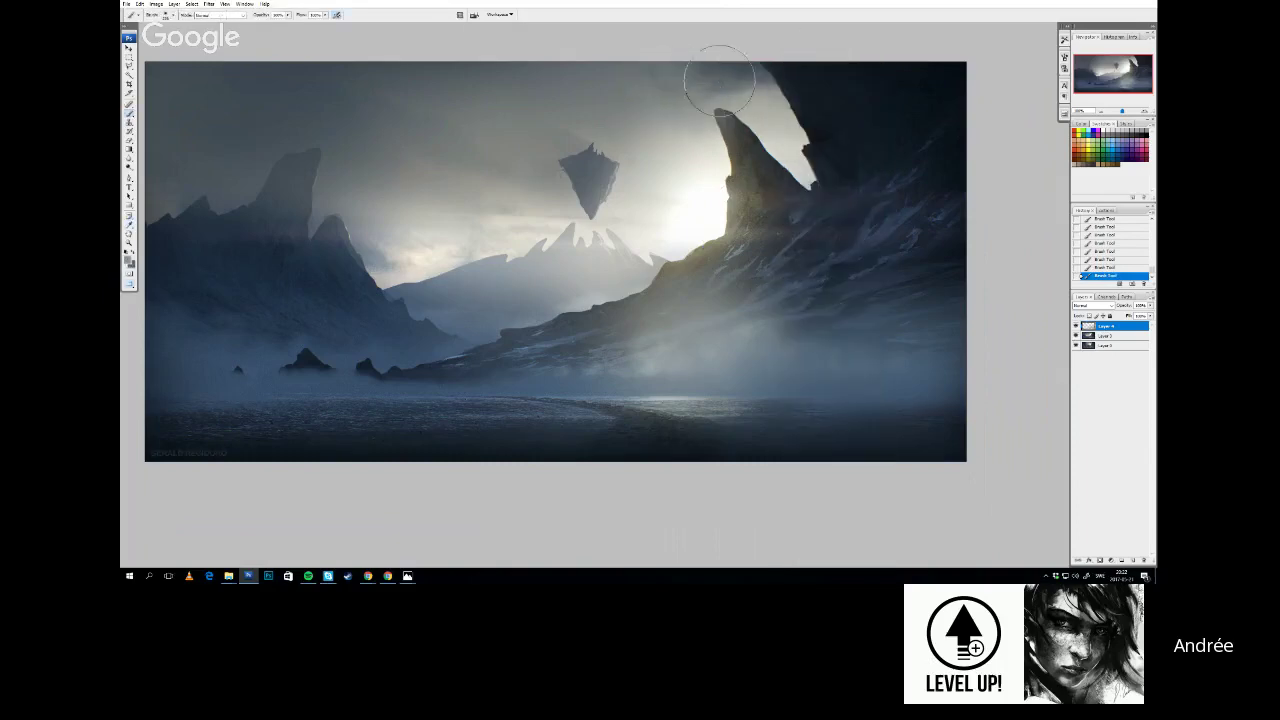
pyautogui.rightClick(828, 52)
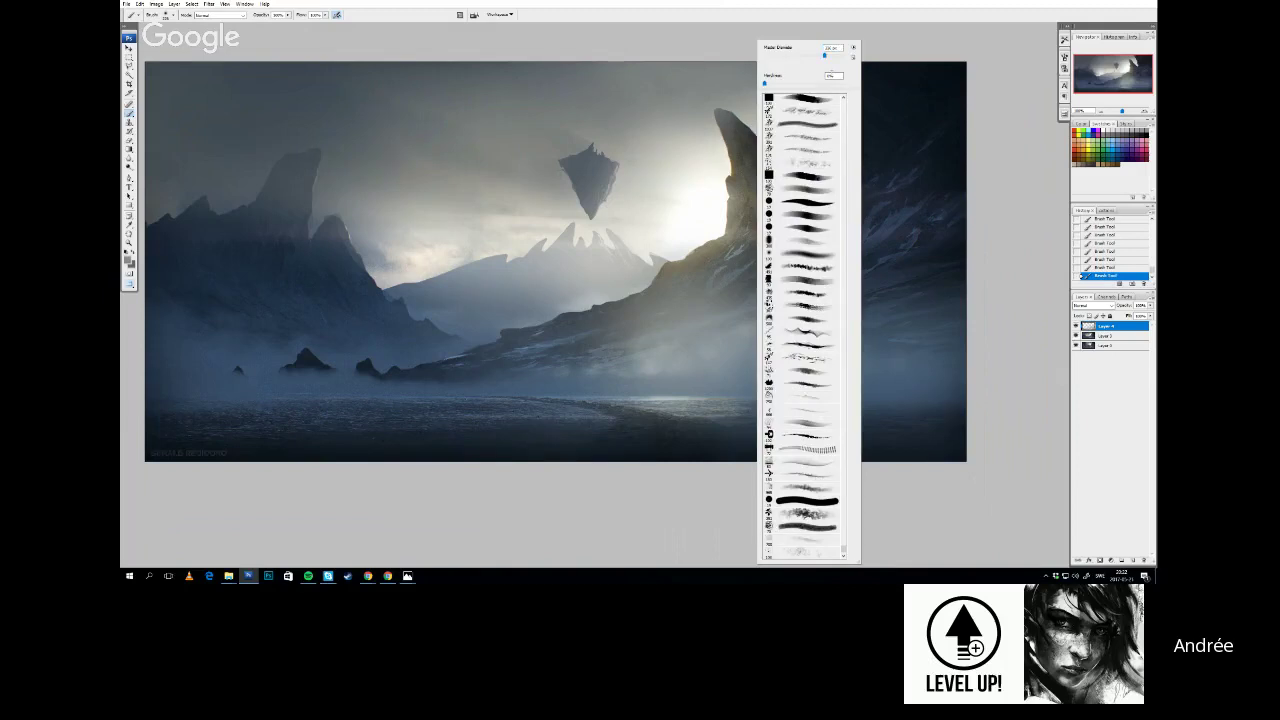
pyautogui.press('Return')
# Sample the hazy sky colour and resize the soft brush to blend the sky beside the dark background peaks
pyautogui.keyDown('alt'); pyautogui.click(505, 224); pyautogui.keyUp('alt')
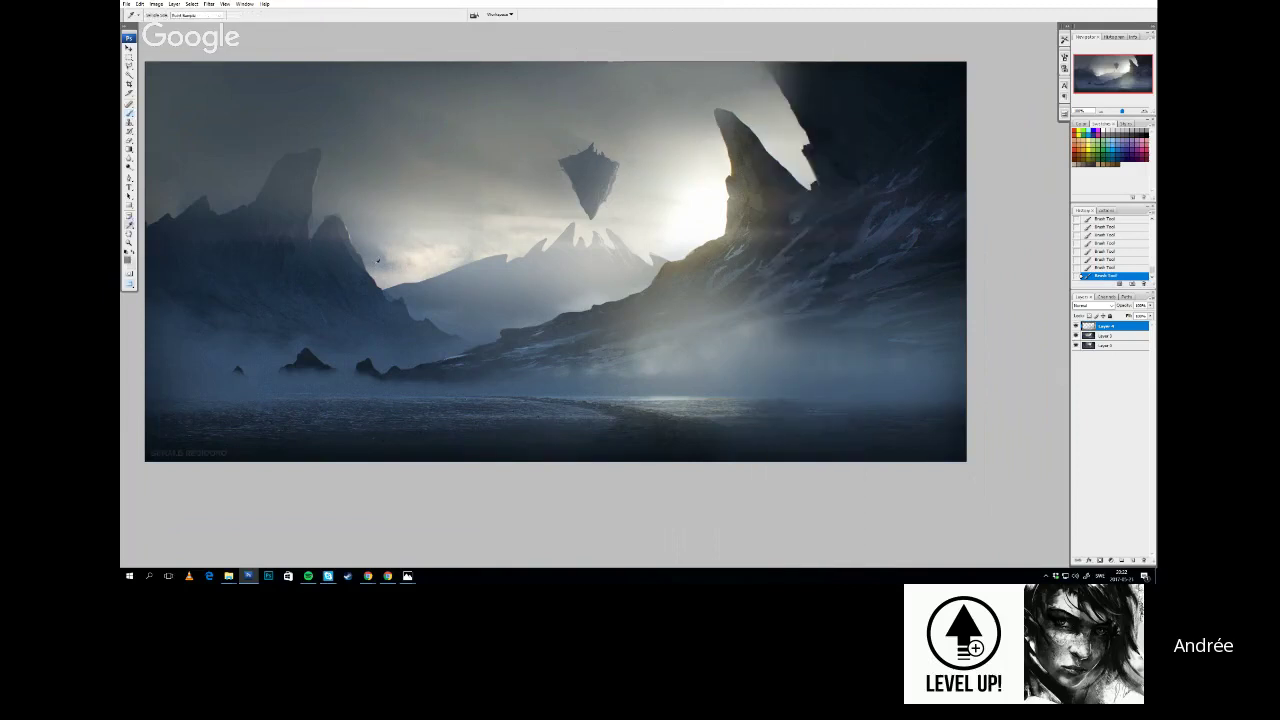
pyautogui.rightClick(515, 51)
pyautogui.press('Return')
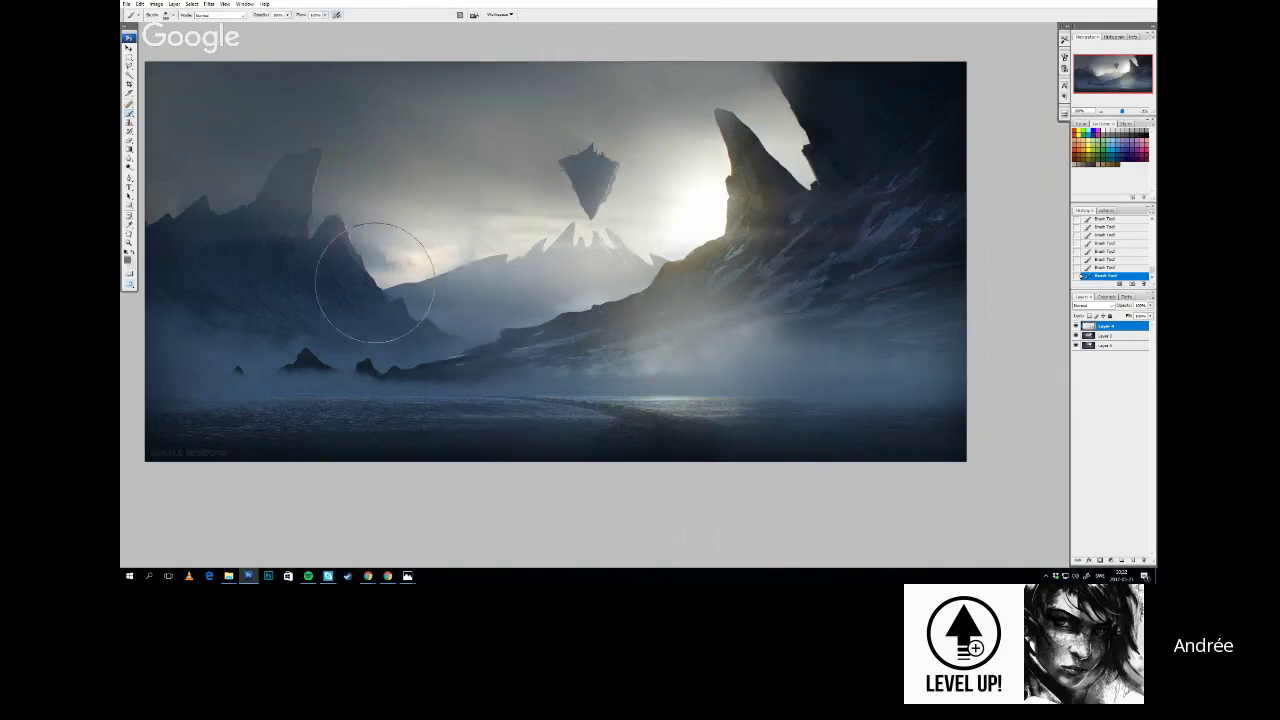
pyautogui.rightClick(614, 52)
pyautogui.press('Return')
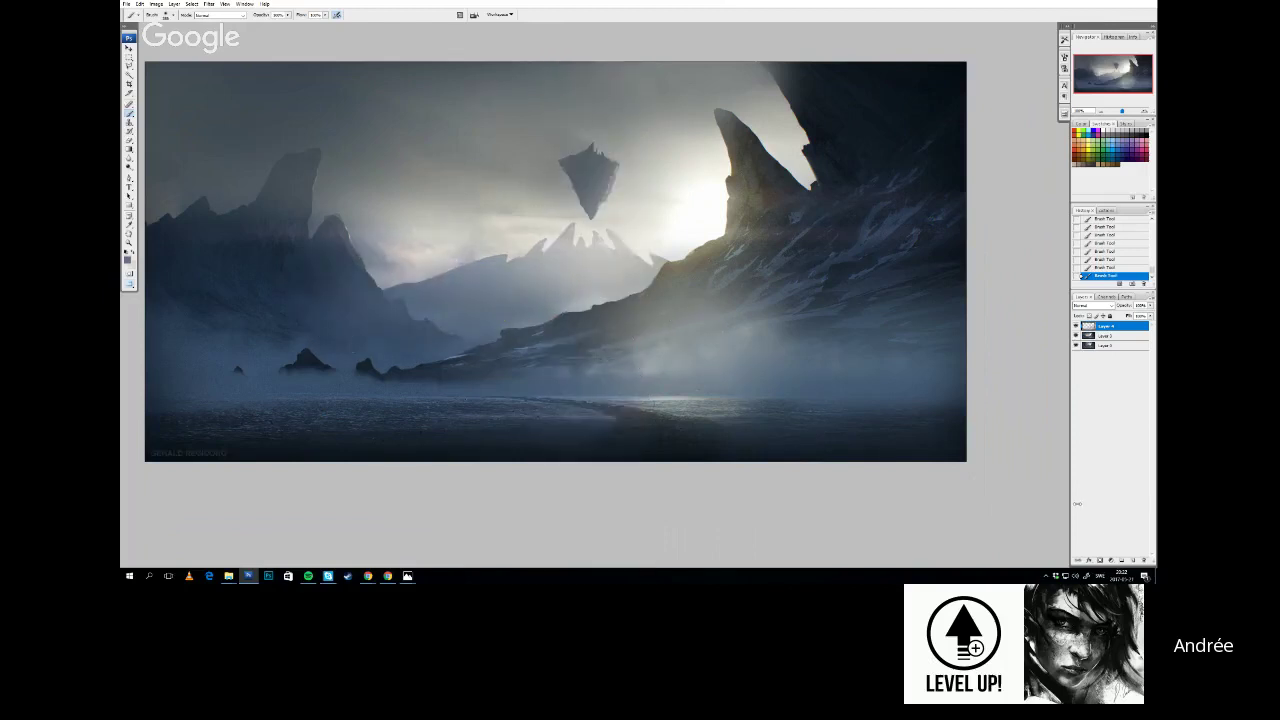
# Add a new layer and brush soft haze across the foot of the dark peaks and the distant mountain's outer slope
pyautogui.click(1133, 561)
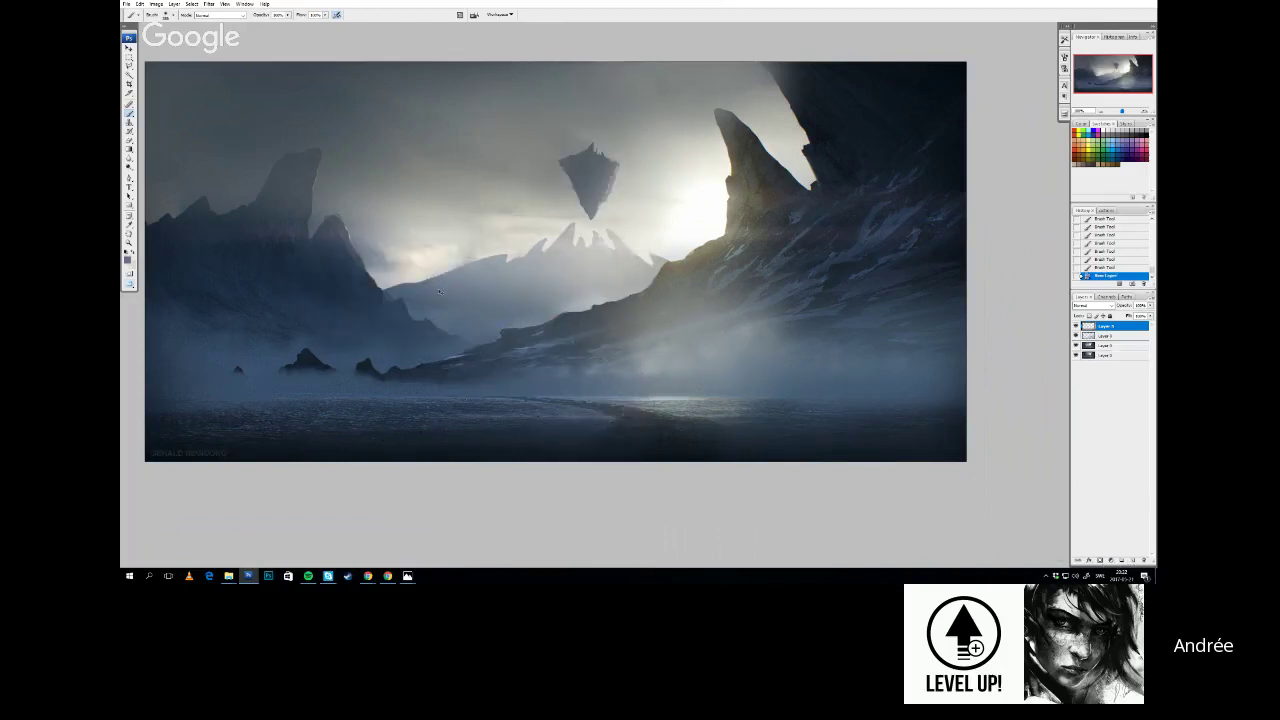
pyautogui.moveTo(428, 286)
pyautogui.mouseDown()
pyautogui.moveTo(321, 280)
pyautogui.moveTo(389, 293)
pyautogui.moveTo(498, 272)
pyautogui.mouseUp()
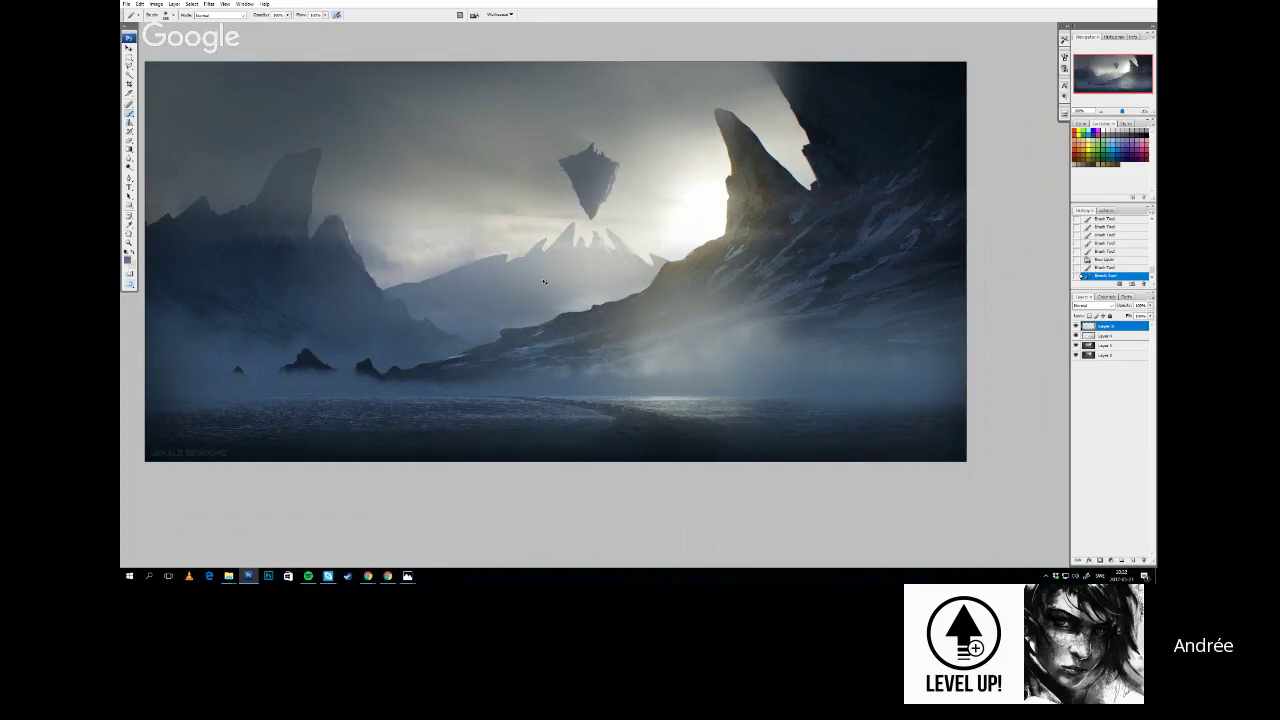
pyautogui.hotkey('ctrl', 'z')
pyautogui.moveTo(425, 294); pyautogui.dragTo(330, 290)
pyautogui.rightClick(503, 219)
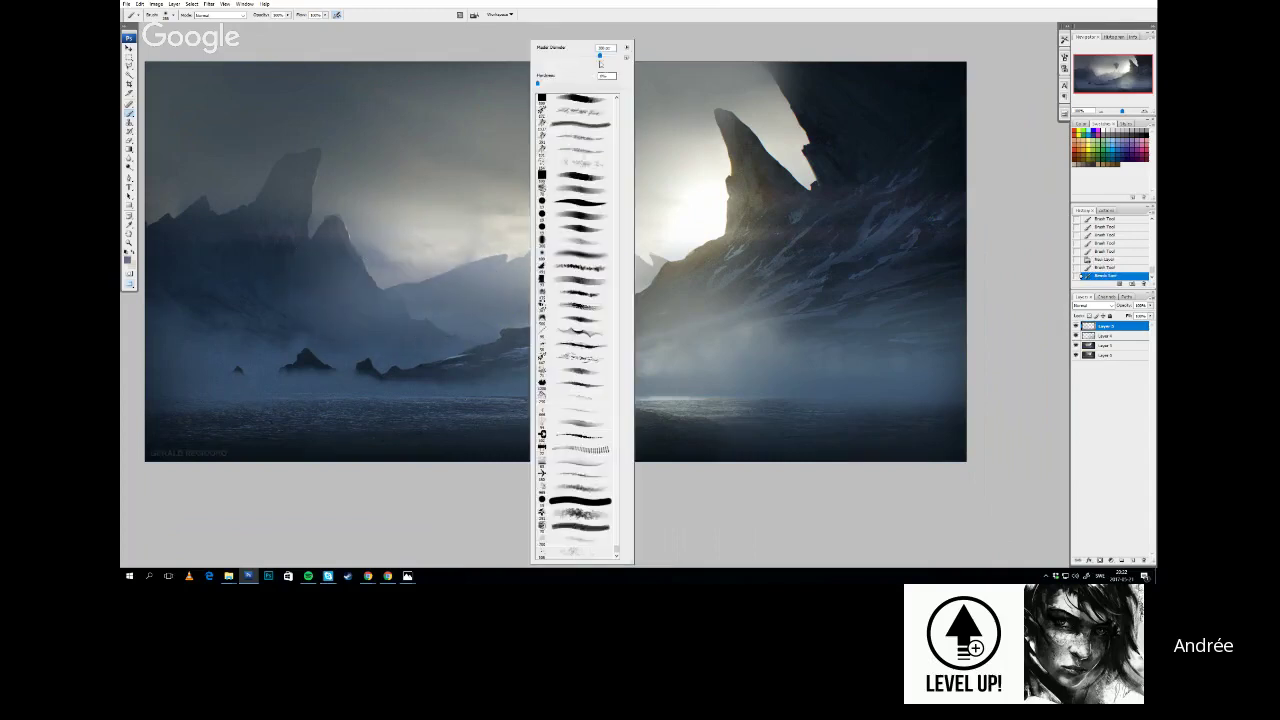
pyautogui.click(463, 279)
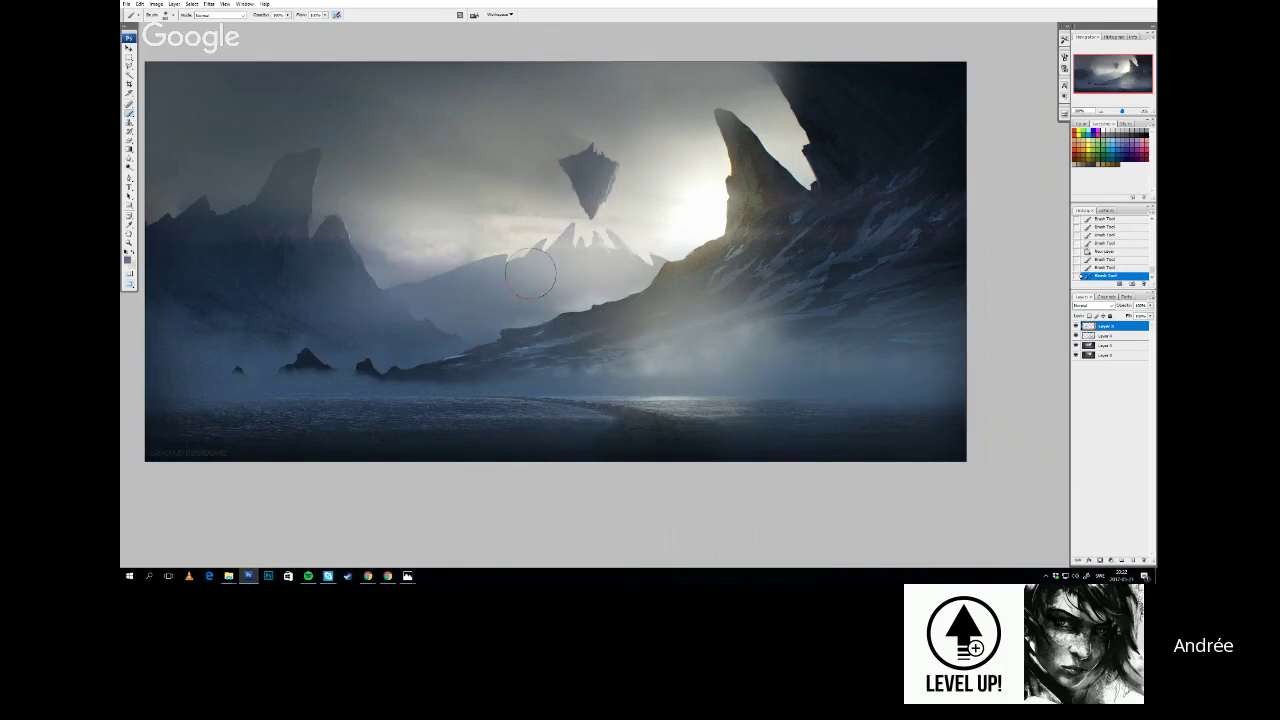
# Sample sky colours around the distant mountain and brush pale haze over its outer ridge, replacing unwanted strokes
pyautogui.keyDown('alt'); pyautogui.click(471, 248); pyautogui.keyUp('alt')
pyautogui.moveTo(484, 262); pyautogui.dragTo(352, 255)
pyautogui.hotkey('ctrl', 'z')
pyautogui.keyDown('alt'); pyautogui.click(499, 250); pyautogui.keyUp('alt')
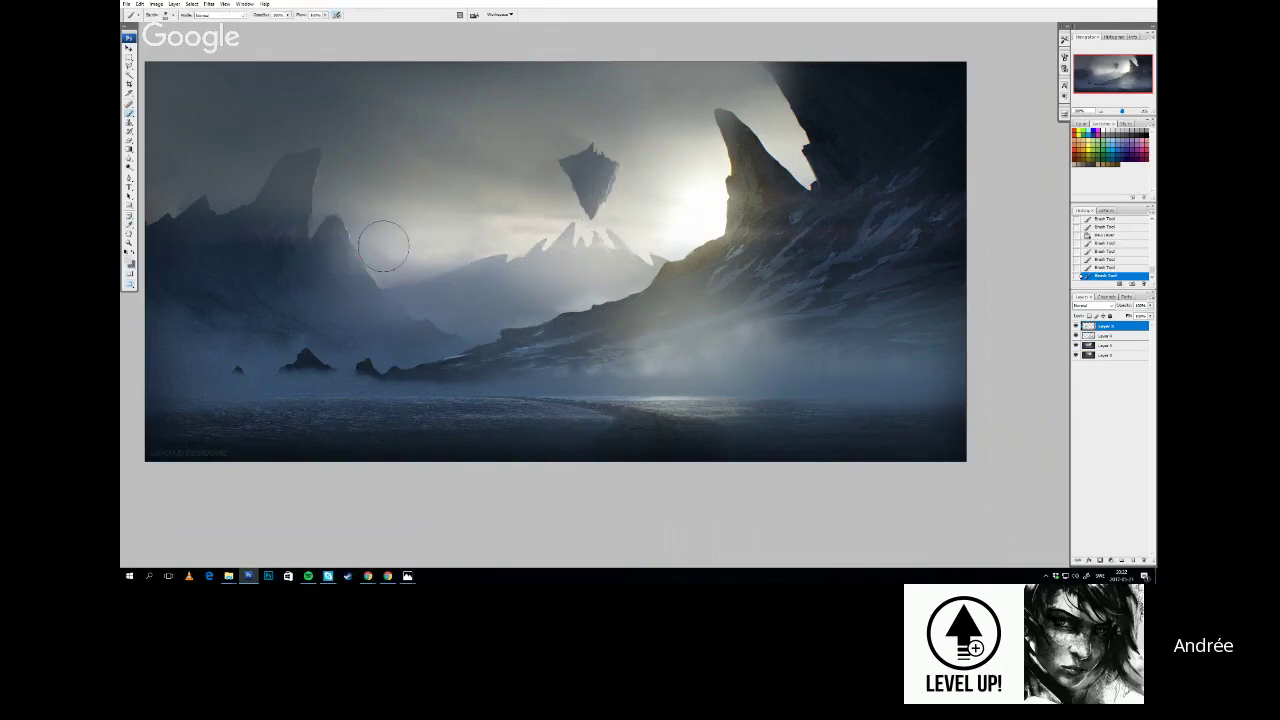
pyautogui.hotkey('ctrl', 'z')
pyautogui.moveTo(447, 252); pyautogui.dragTo(388, 257)
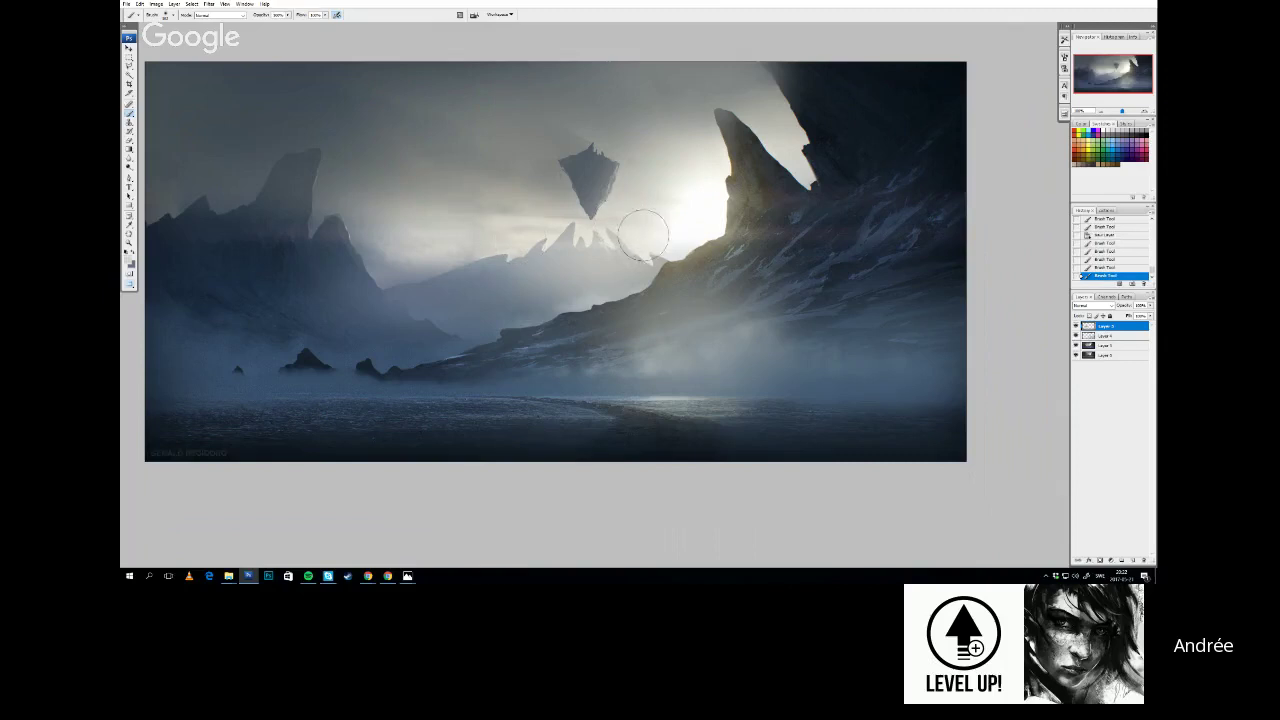
# Brush a sampled sun glow over the distant mountain's side nearest the sun and switch to the Eraser for refining the haze
pyautogui.keyDown('alt'); pyautogui.click(652, 232); pyautogui.keyUp('alt')
pyautogui.hotkey('ctrl', 'z')
pyautogui.moveTo(634, 258)
pyautogui.mouseDown()
pyautogui.moveTo(678, 262)
pyautogui.moveTo(680, 251)
pyautogui.mouseUp()
pyautogui.moveTo(556, 326)
pyautogui.mouseDown()
pyautogui.moveTo(577, 303)
pyautogui.moveTo(577, 315)
pyautogui.moveTo(562, 309)
pyautogui.mouseUp()
pyautogui.press('e')
pyautogui.moveTo(690, 294); pyautogui.dragTo(700, 288)
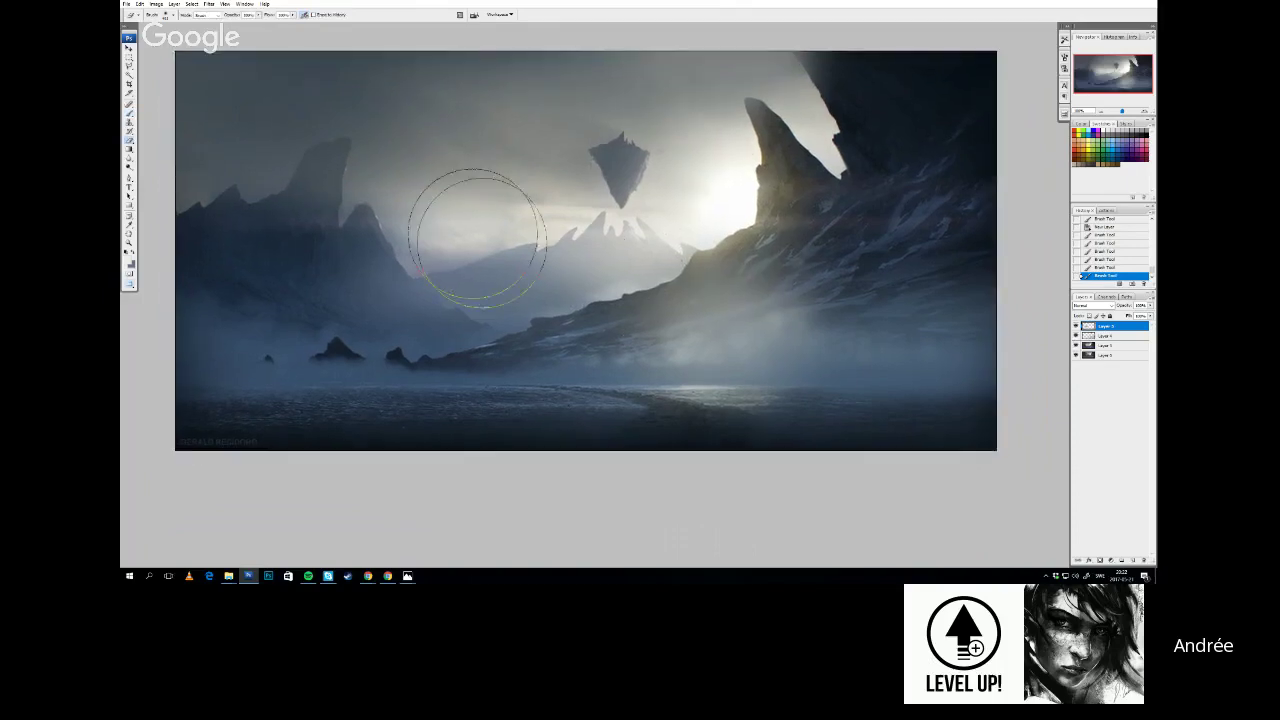
# Enlarge the soft brush and glaze sampled haze and glow colours across the distant mountain and the sky around it
pyautogui.press('b')
pyautogui.keyDown('alt'); pyautogui.click(415, 272); pyautogui.keyUp('alt')
pyautogui.rightClick(490, 142)
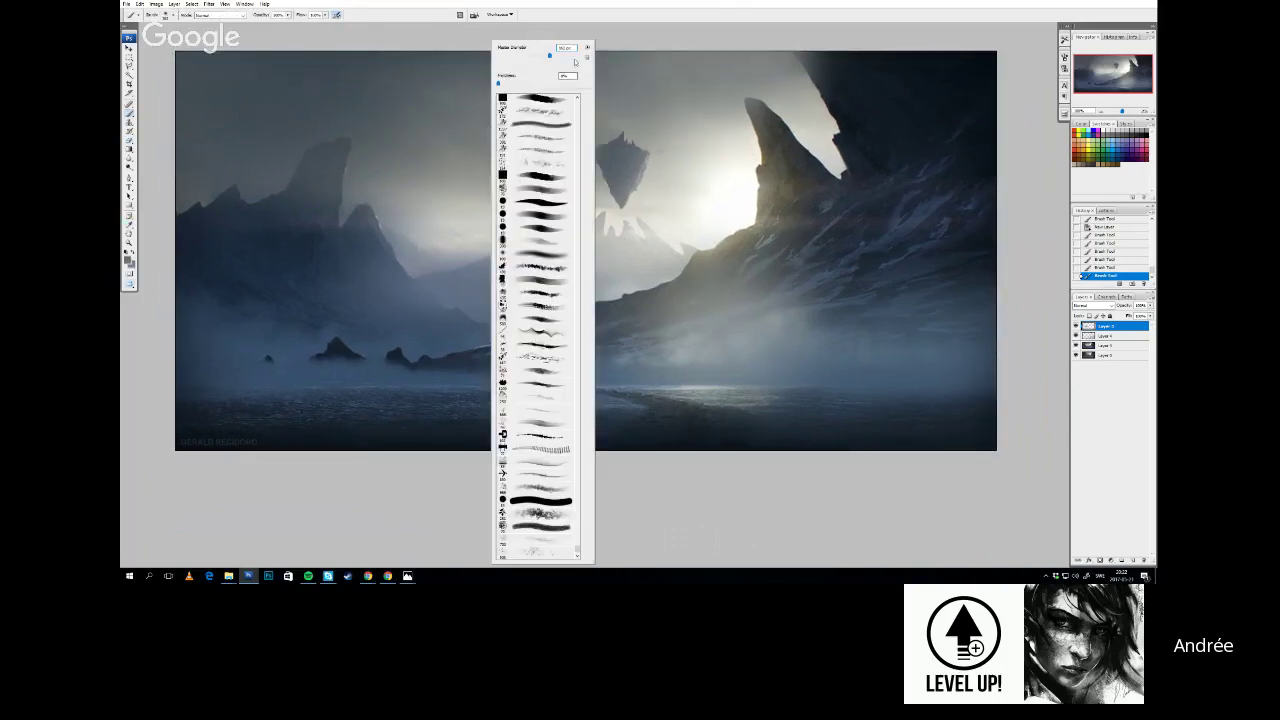
pyautogui.moveTo(558, 56); pyautogui.dragTo(568, 56)
pyautogui.moveTo(400, 196)
pyautogui.mouseDown()
pyautogui.moveTo(454, 223)
pyautogui.moveTo(428, 208)
pyautogui.moveTo(550, 218)
pyautogui.mouseUp()
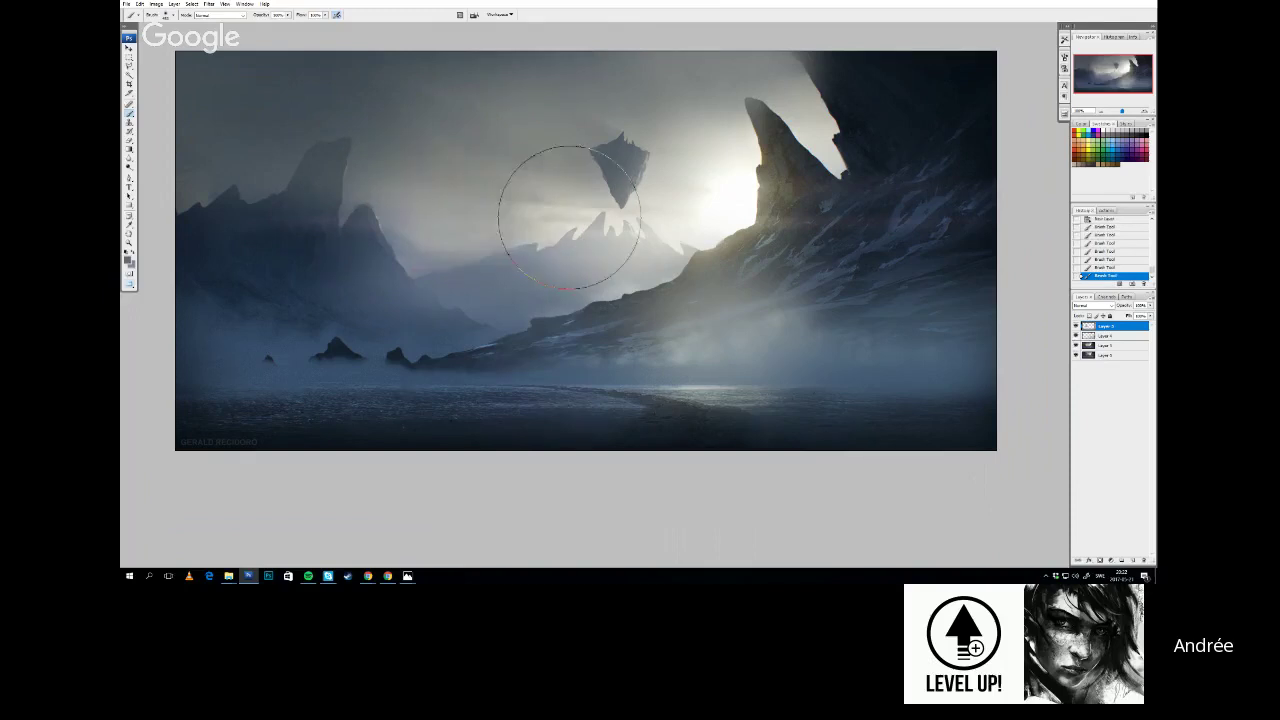
pyautogui.moveTo(440, 220)
pyautogui.mouseDown()
pyautogui.moveTo(535, 225)
pyautogui.moveTo(588, 257)
pyautogui.mouseUp()
pyautogui.keyDown('alt'); pyautogui.click(652, 243); pyautogui.keyUp('alt')
pyautogui.moveTo(486, 253); pyautogui.dragTo(591, 280)
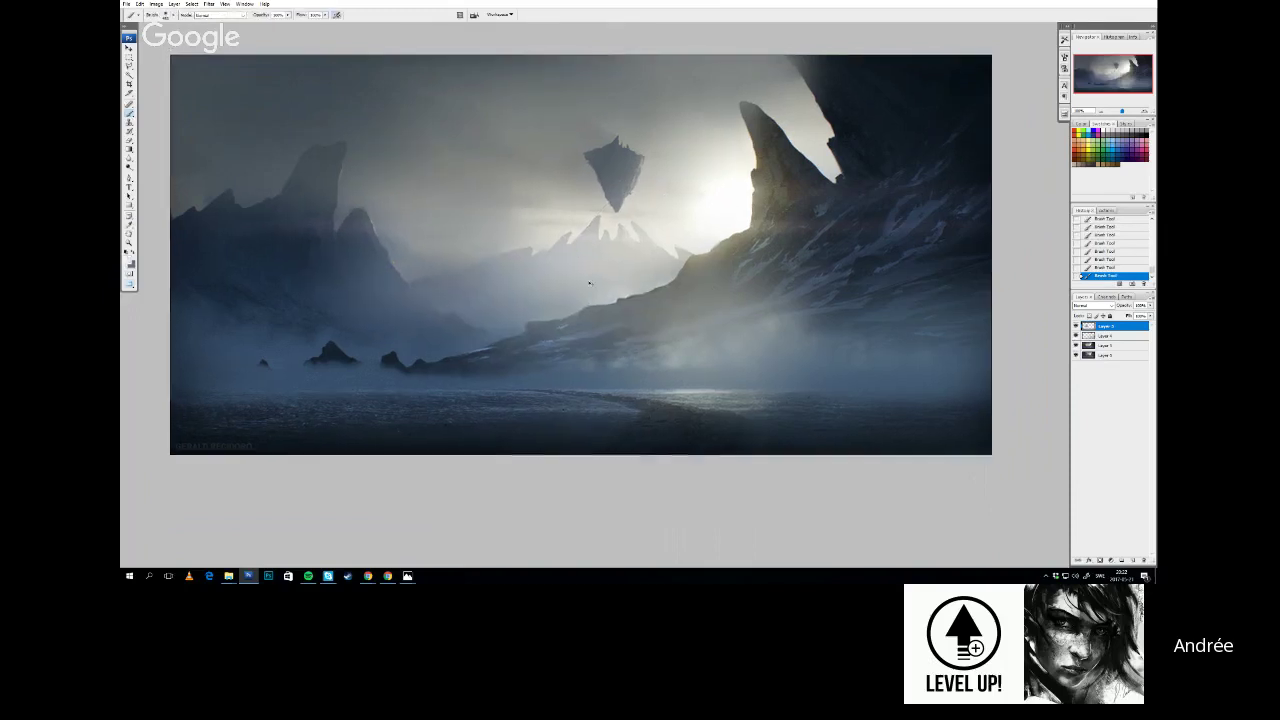
# Add a Curves adjustment layer above the haze layers and lower its RGB curve to darken the whole painting
pyautogui.moveTo(474, 275); pyautogui.dragTo(514, 278)
pyautogui.moveTo(621, 282); pyautogui.dragTo(587, 279)
pyautogui.moveTo(724, 307); pyautogui.dragTo(742, 330)
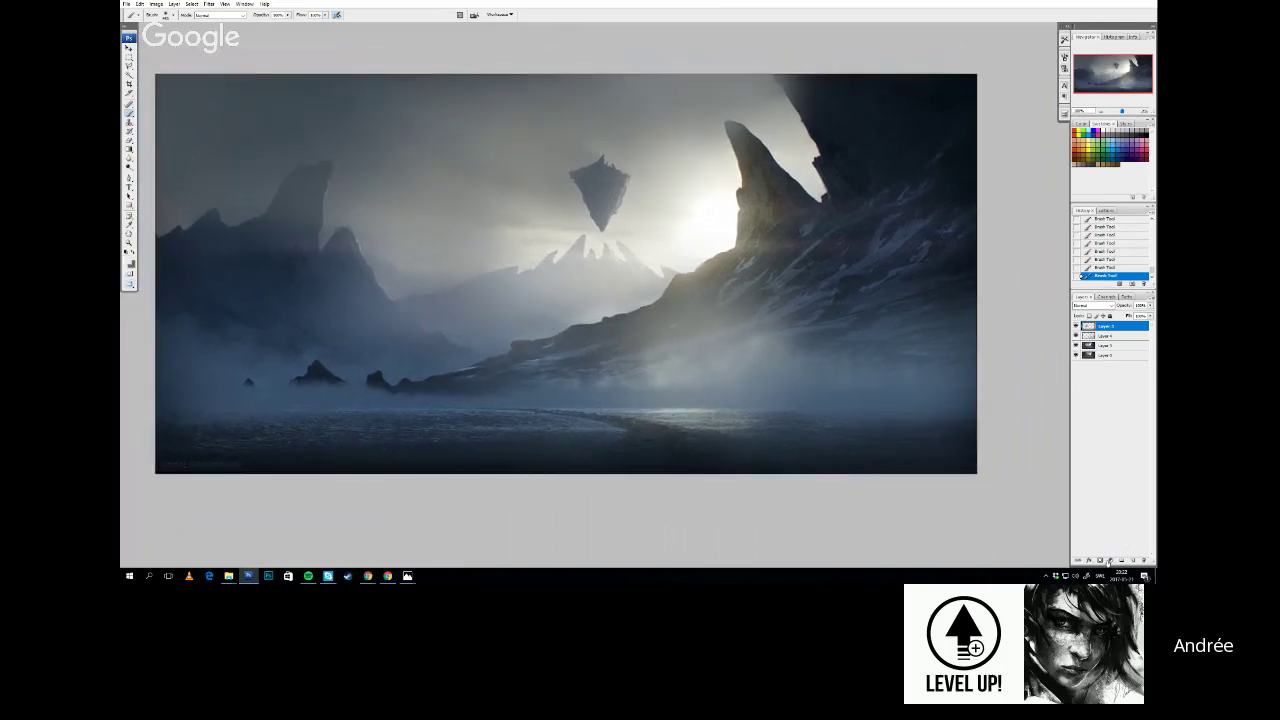
pyautogui.click(1108, 562)
pyautogui.click(1110, 443)
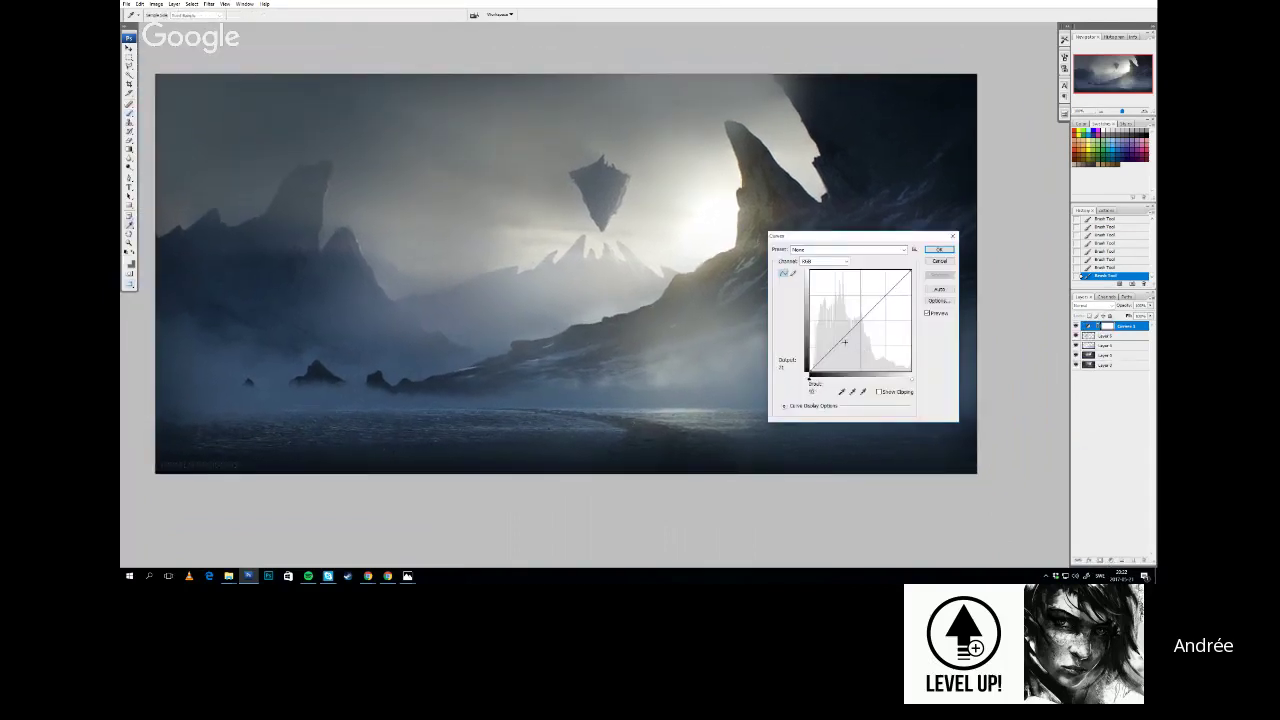
pyautogui.moveTo(844, 342); pyautogui.dragTo(841, 347)
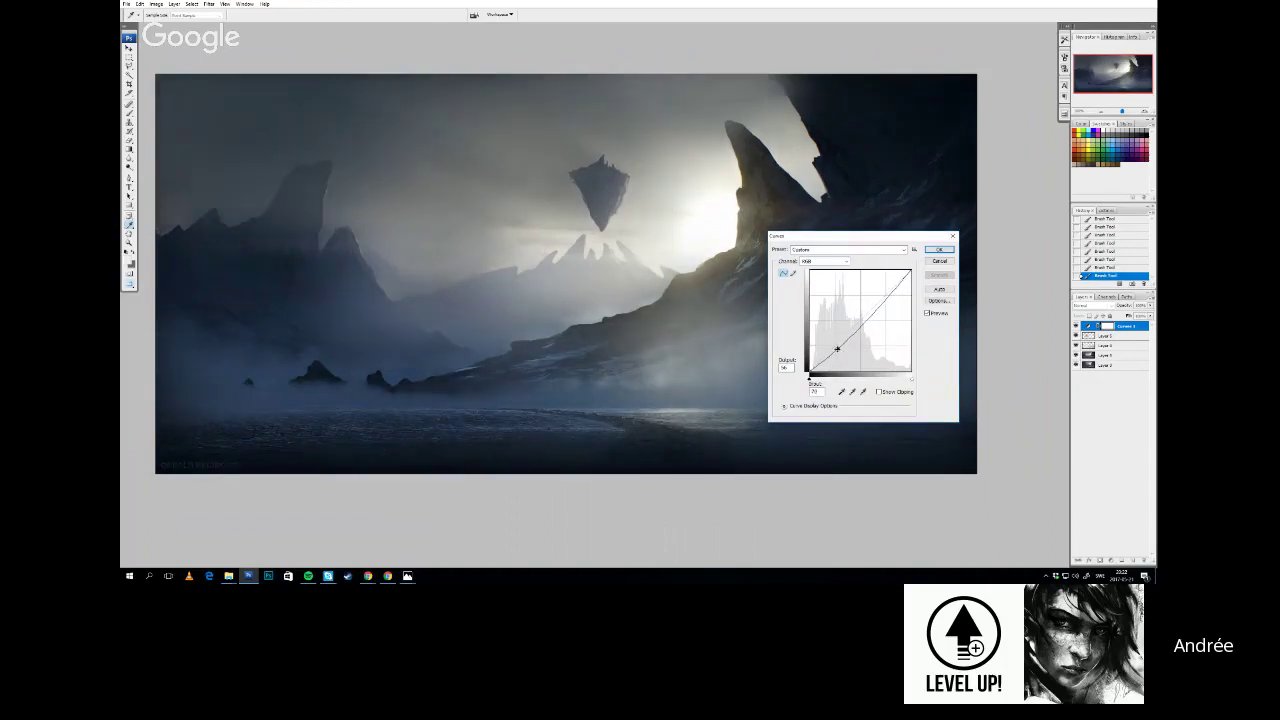
# Reshape the individual colour channel curves, lifting the lighter tones of the Blue channel to cool the painting
pyautogui.click(825, 261)
pyautogui.click(822, 272)
pyautogui.moveTo(841, 342); pyautogui.dragTo(846, 323)
pyautogui.click(825, 261)
pyautogui.click(822, 292)
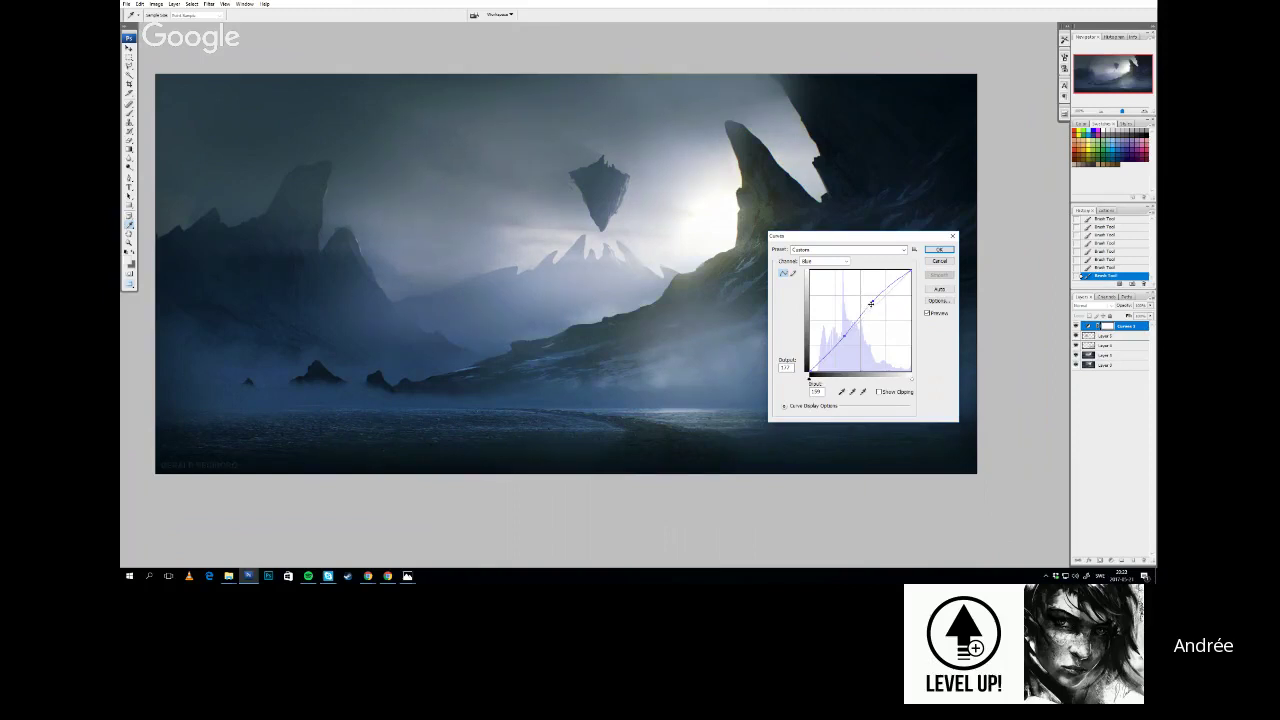
pyautogui.moveTo(871, 303); pyautogui.dragTo(876, 312)
# Fine-tune the Green channel curve, apply the Curves adjustment and compare the painting with and without it
pyautogui.click(825, 261)
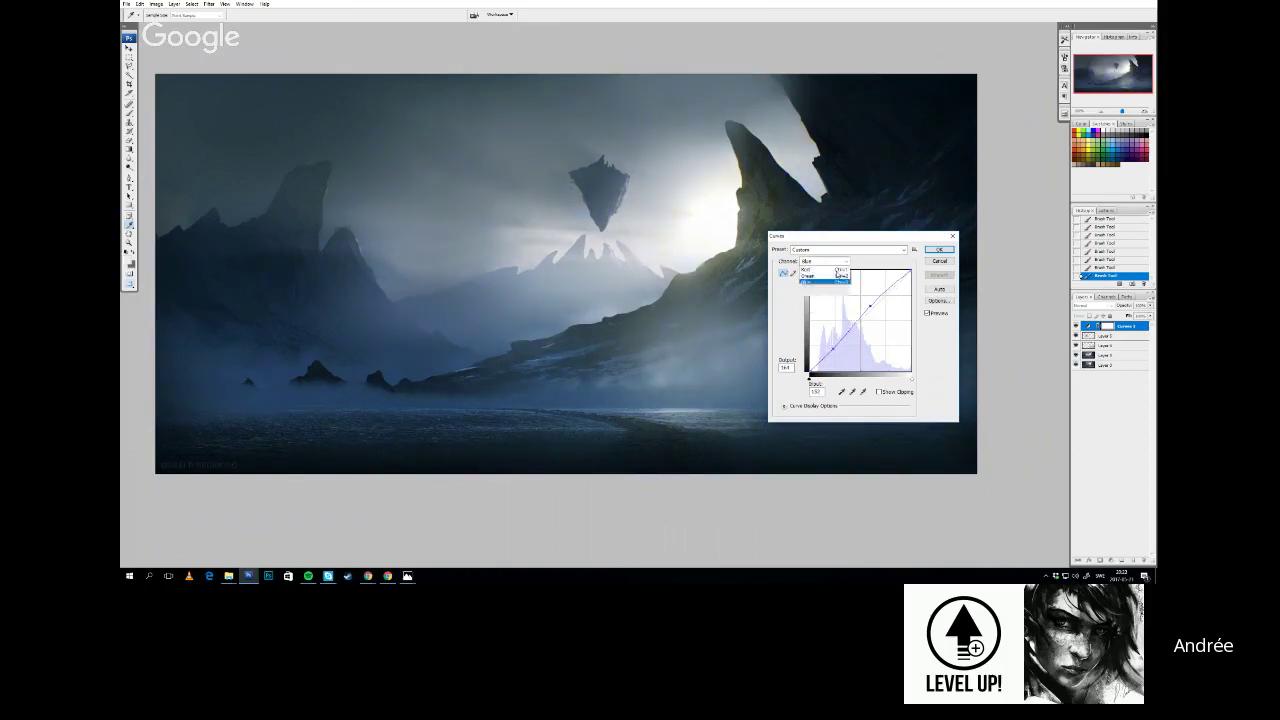
pyautogui.click(822, 284)
pyautogui.moveTo(851, 327); pyautogui.dragTo(851, 330)
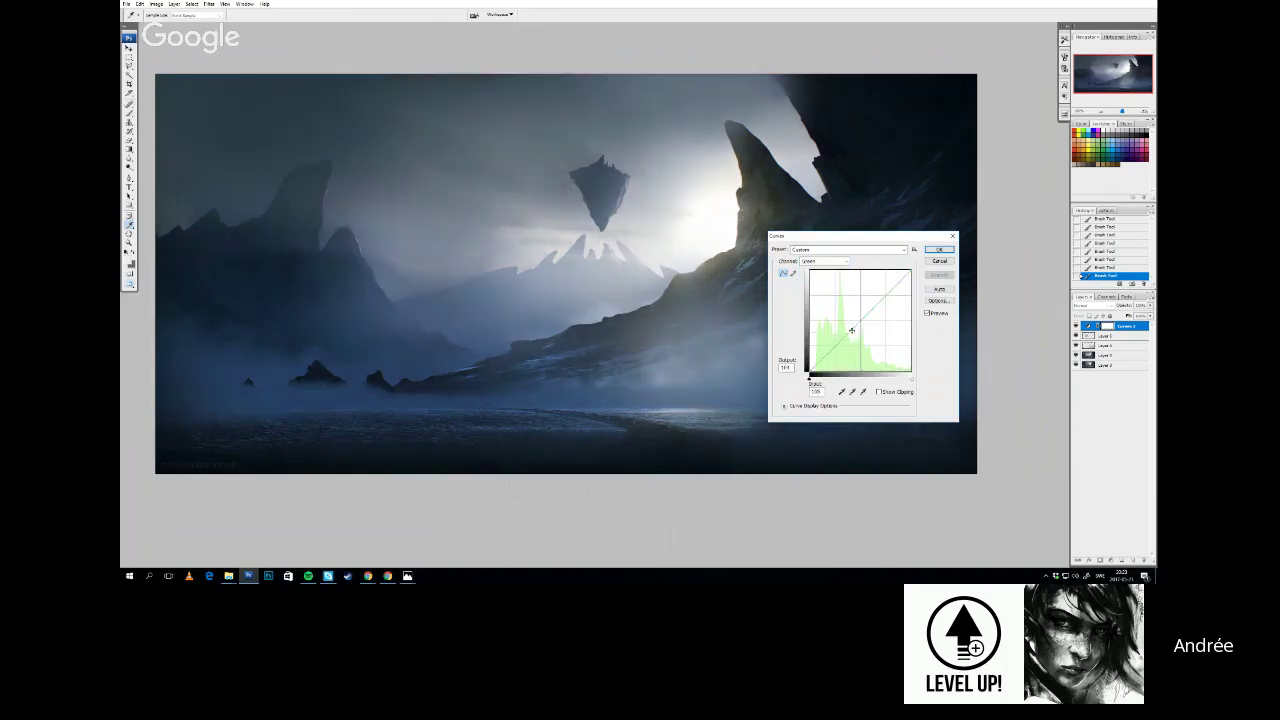
pyautogui.click(939, 250)
pyautogui.hotkey('ctrl', 'z')
pyautogui.hotkey('ctrl', 'z')
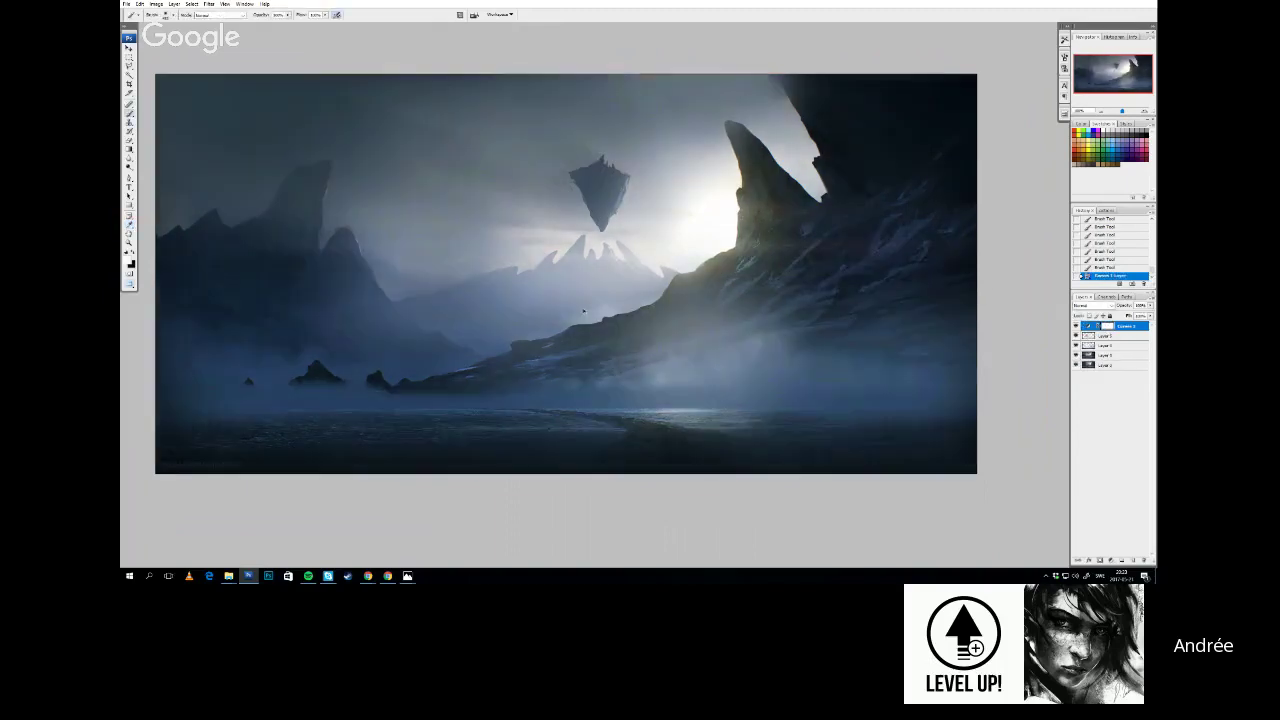
# Flip the canvas horizontally to check the composition and restore its original orientation
pyautogui.moveTo(569, 316); pyautogui.dragTo(570, 267)
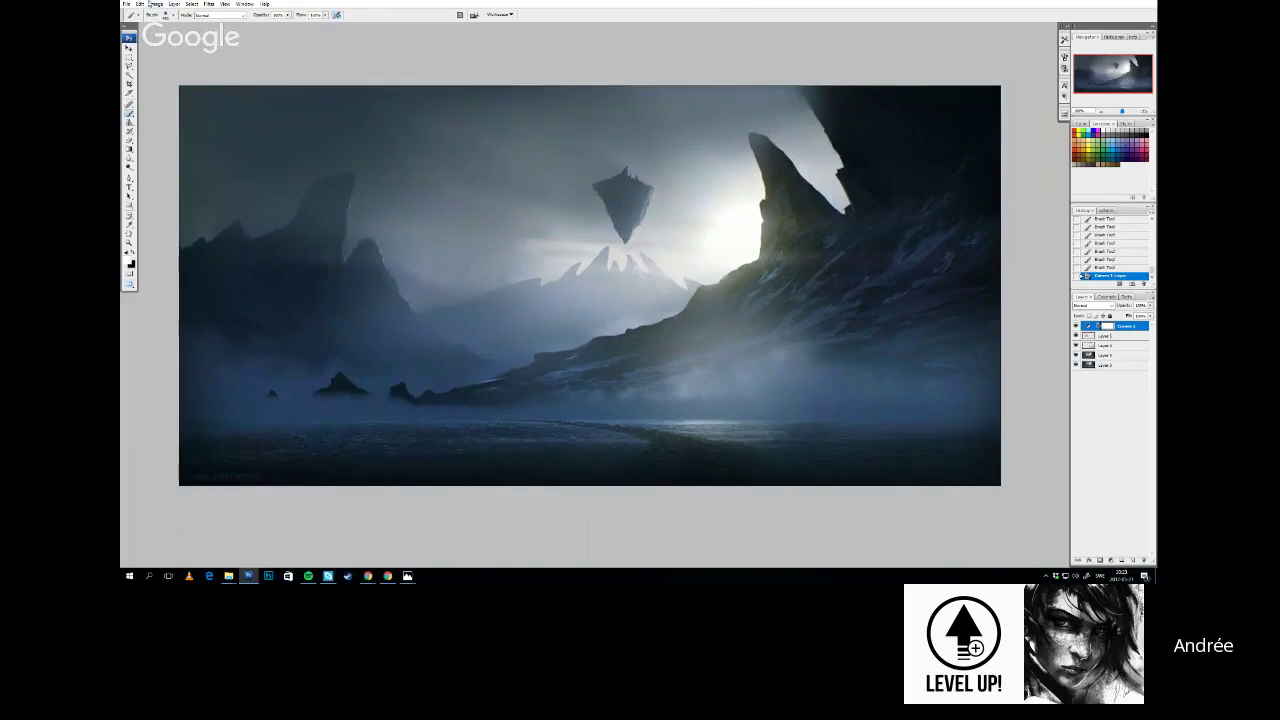
pyautogui.click(156, 4)
pyautogui.moveTo(165, 86)
pyautogui.click(235, 120)
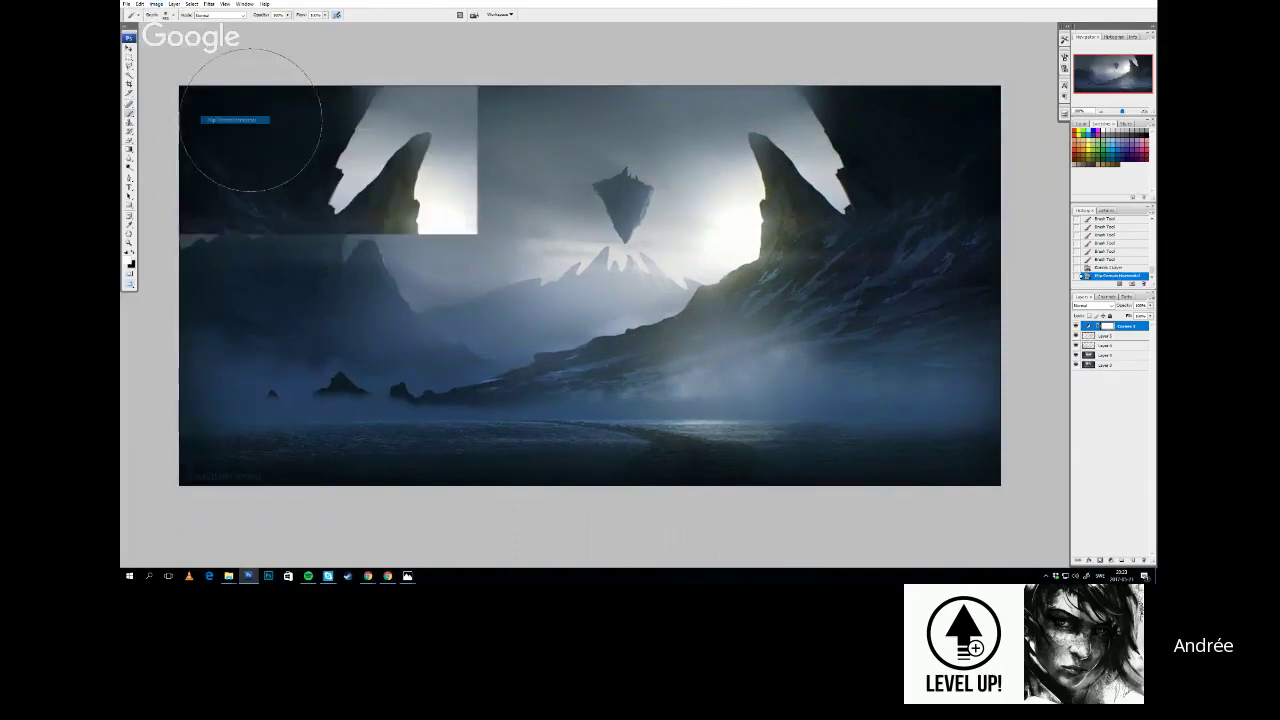
pyautogui.moveTo(705, 354); pyautogui.dragTo(697, 347)
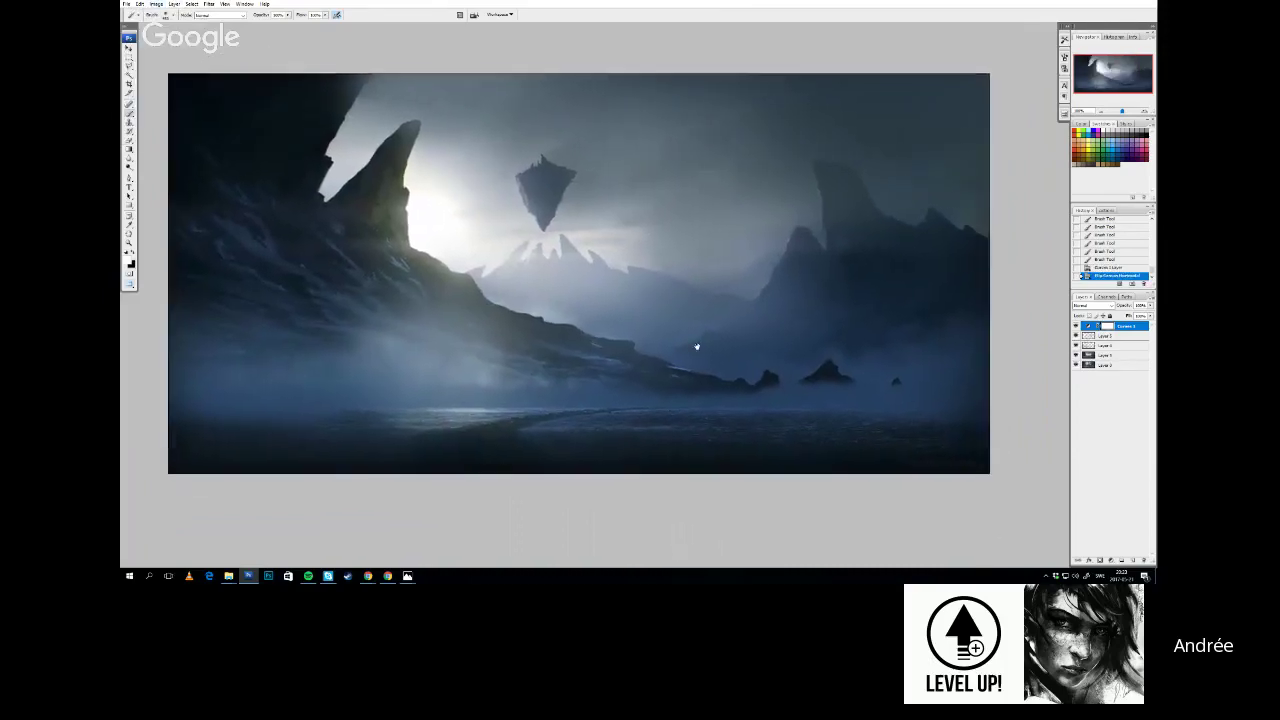
pyautogui.hotkey('ctrl', 'z')
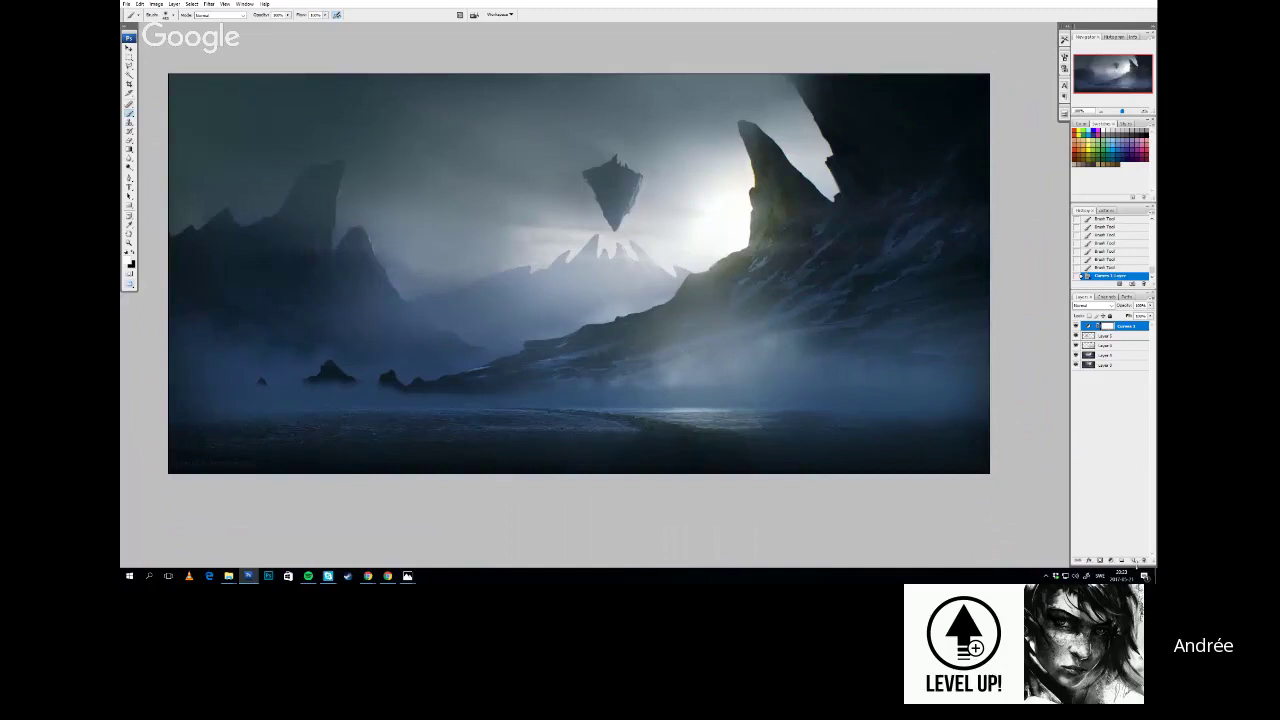
# Add a new layer in Screen mode and brush soft light haze over the dark peaks and the sky beside the floating rock
pyautogui.click(1132, 559)
pyautogui.click(1085, 305)
pyautogui.click(1095, 376)
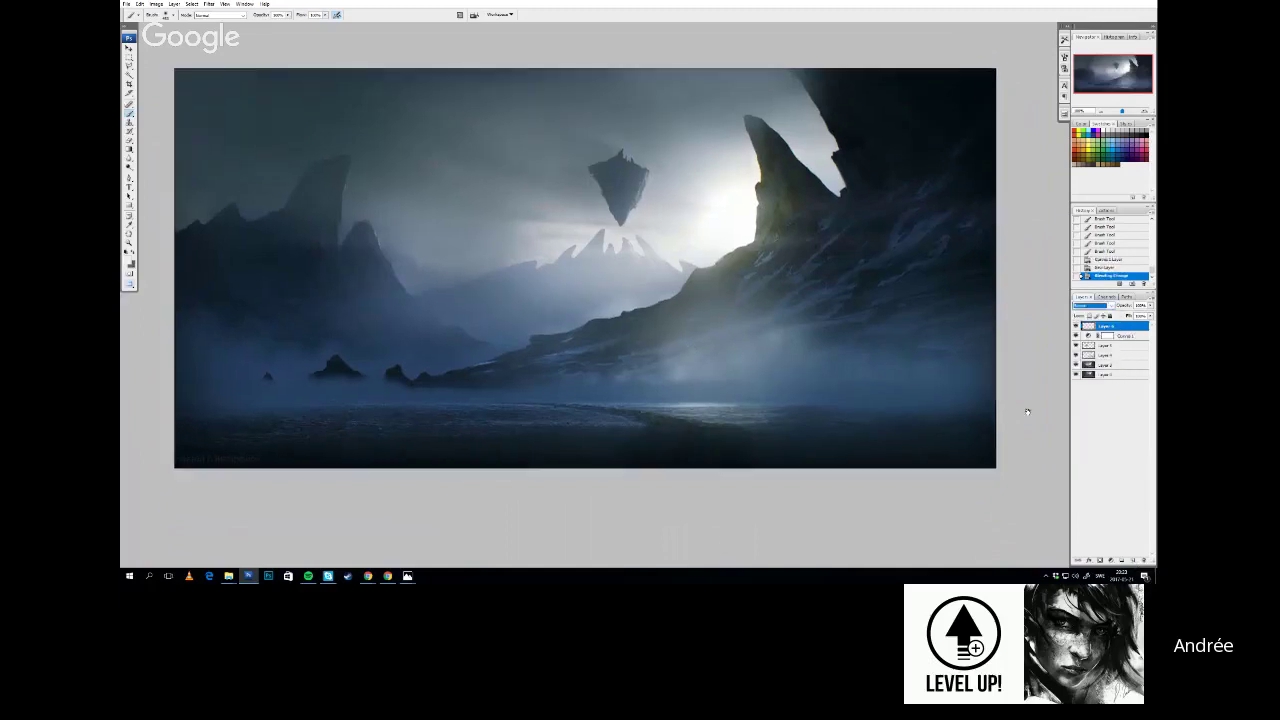
pyautogui.rightClick(724, 222)
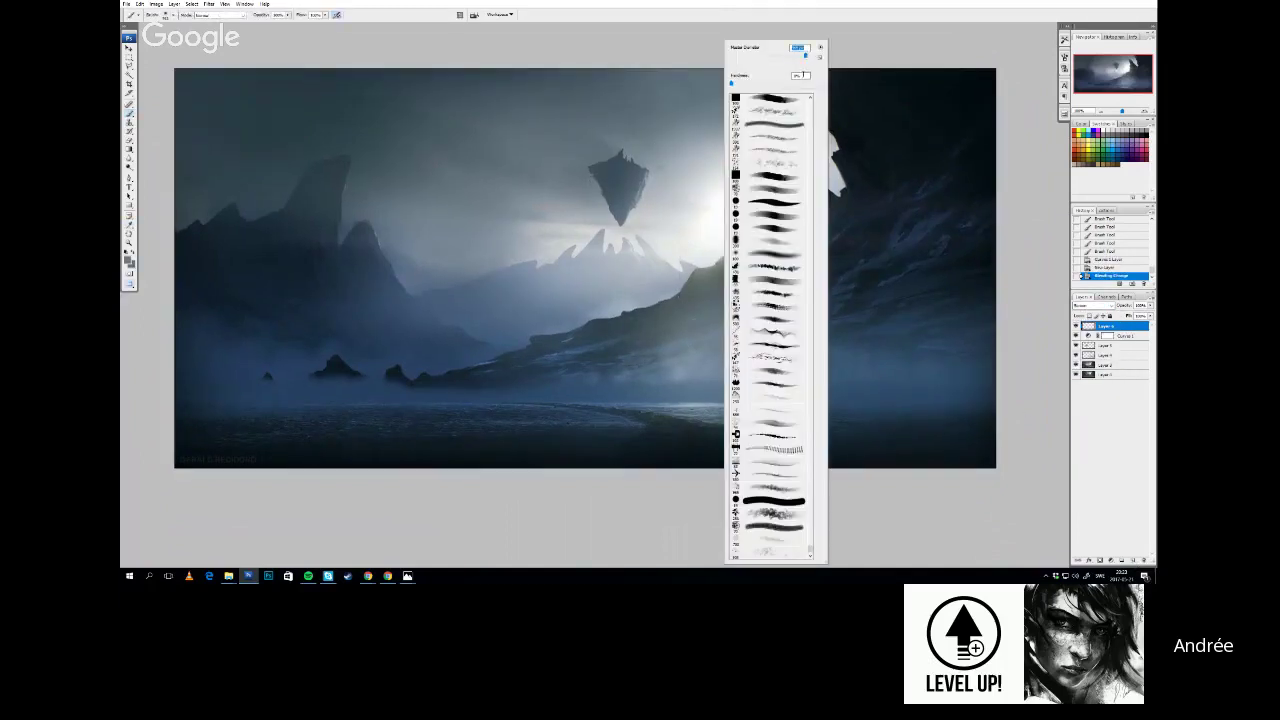
pyautogui.press('Return')
pyautogui.moveTo(763, 163)
pyautogui.mouseDown()
pyautogui.moveTo(693, 206)
pyautogui.moveTo(764, 167)
pyautogui.moveTo(764, 184)
pyautogui.moveTo(740, 180)
pyautogui.mouseUp()
pyautogui.hotkey('ctrl', 'z')
pyautogui.moveTo(400, 251); pyautogui.dragTo(370, 214)
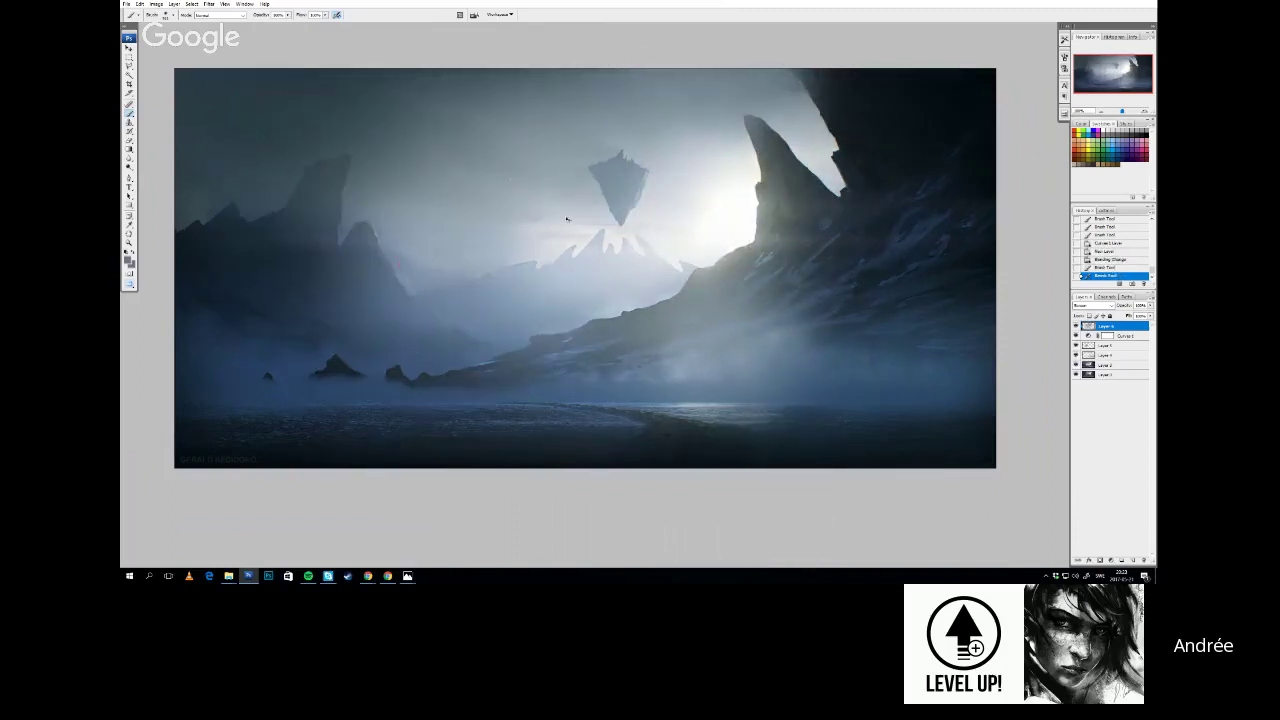
pyautogui.moveTo(518, 241)
pyautogui.mouseDown()
pyautogui.moveTo(500, 213)
pyautogui.moveTo(478, 233)
pyautogui.moveTo(488, 227)
pyautogui.mouseUp()
# Adjust the soft brush and glaze light around the floating rock and distant mountain, replacing the unwanted stroke
pyautogui.rightClick(684, 228)
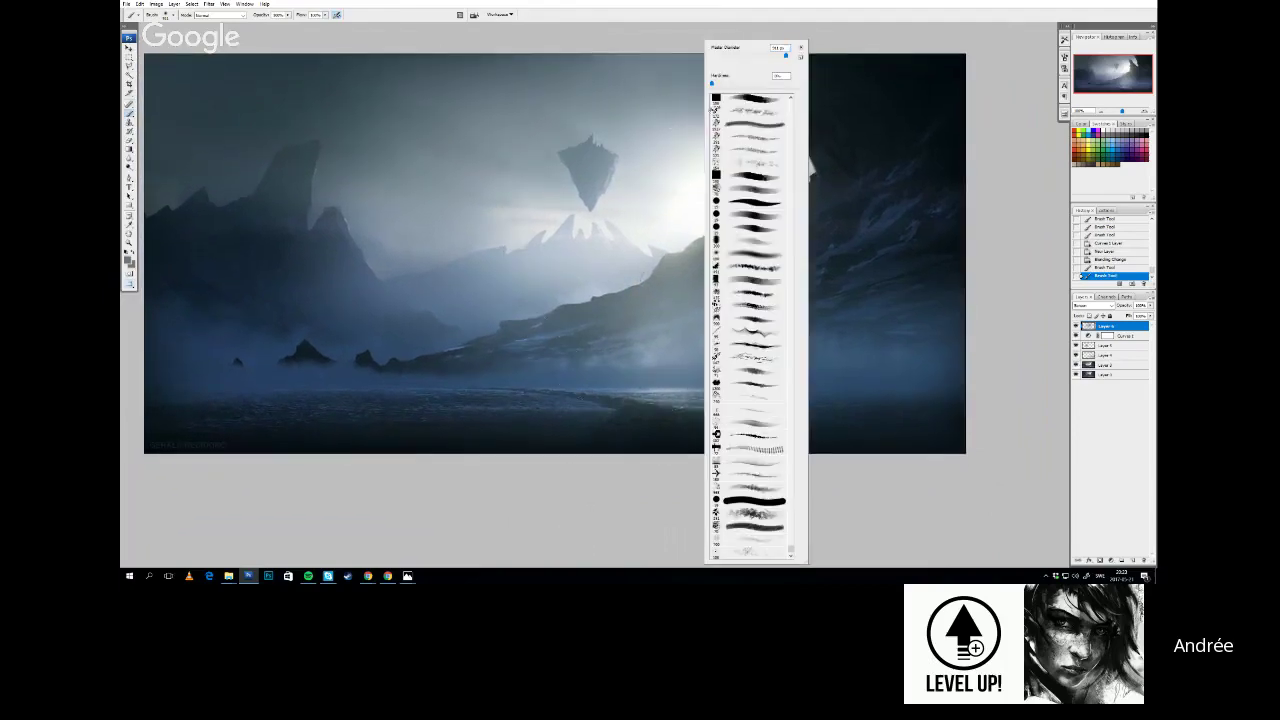
pyautogui.moveTo(640, 178)
pyautogui.mouseDown()
pyautogui.moveTo(672, 222)
pyautogui.moveTo(555, 250)
pyautogui.mouseUp()
pyautogui.hotkey('ctrl', 'z')
pyautogui.moveTo(628, 231); pyautogui.dragTo(620, 209)
pyautogui.moveTo(785, 324); pyautogui.dragTo(780, 314)
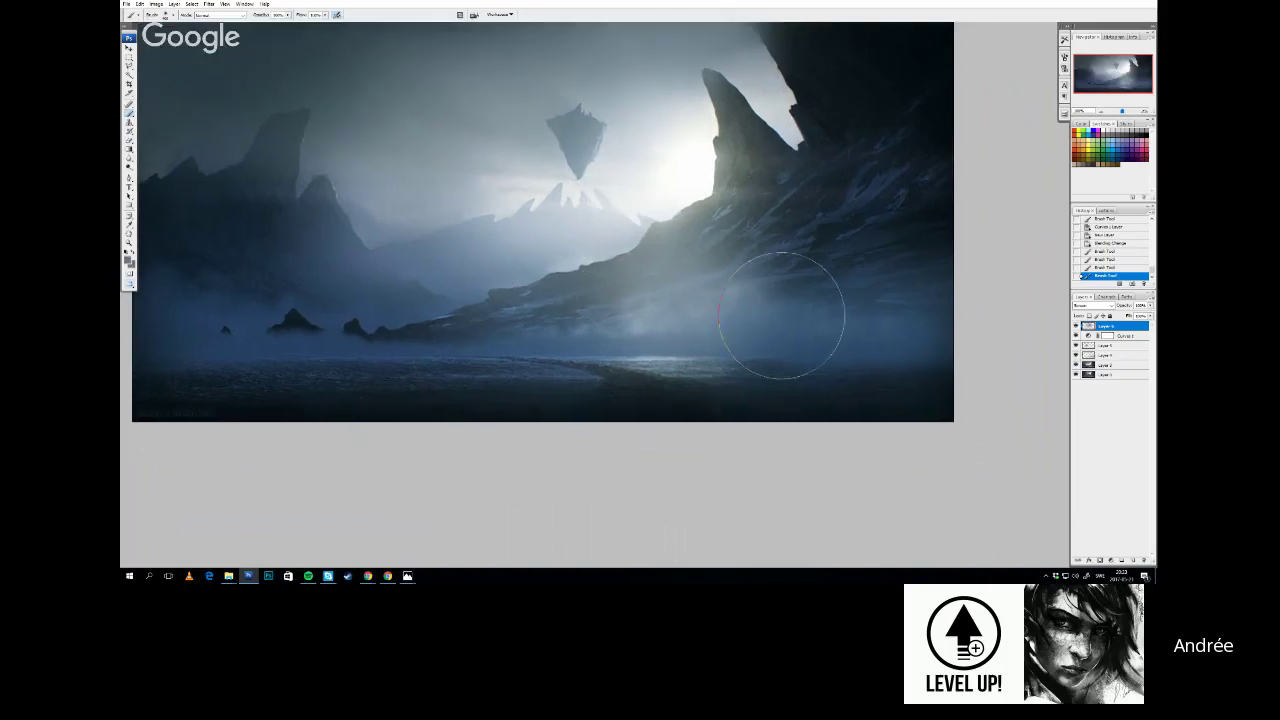
# Toggle the visibility of all the paintover layers to compare the reworked painting with the original
pyautogui.moveTo(1075, 368); pyautogui.dragTo(1075, 366)
pyautogui.moveTo(1075, 365); pyautogui.dragTo(1075, 326)
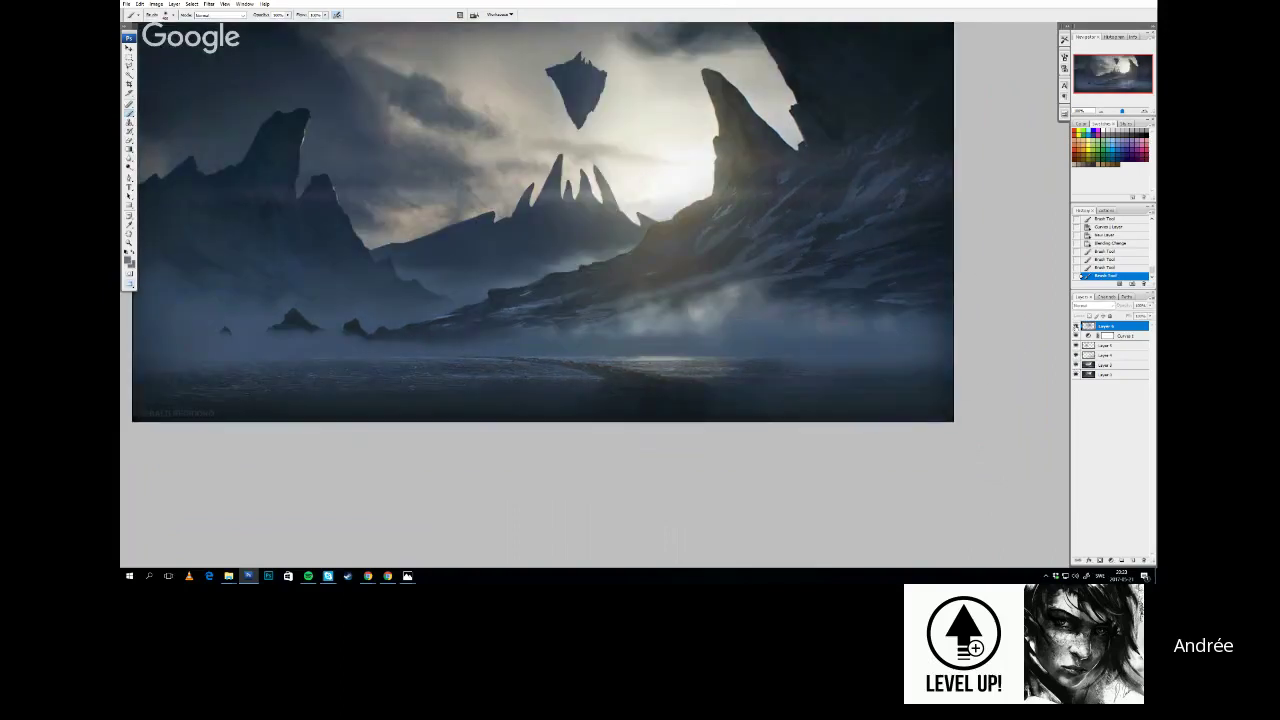
pyautogui.moveTo(840, 326); pyautogui.dragTo(868, 359)
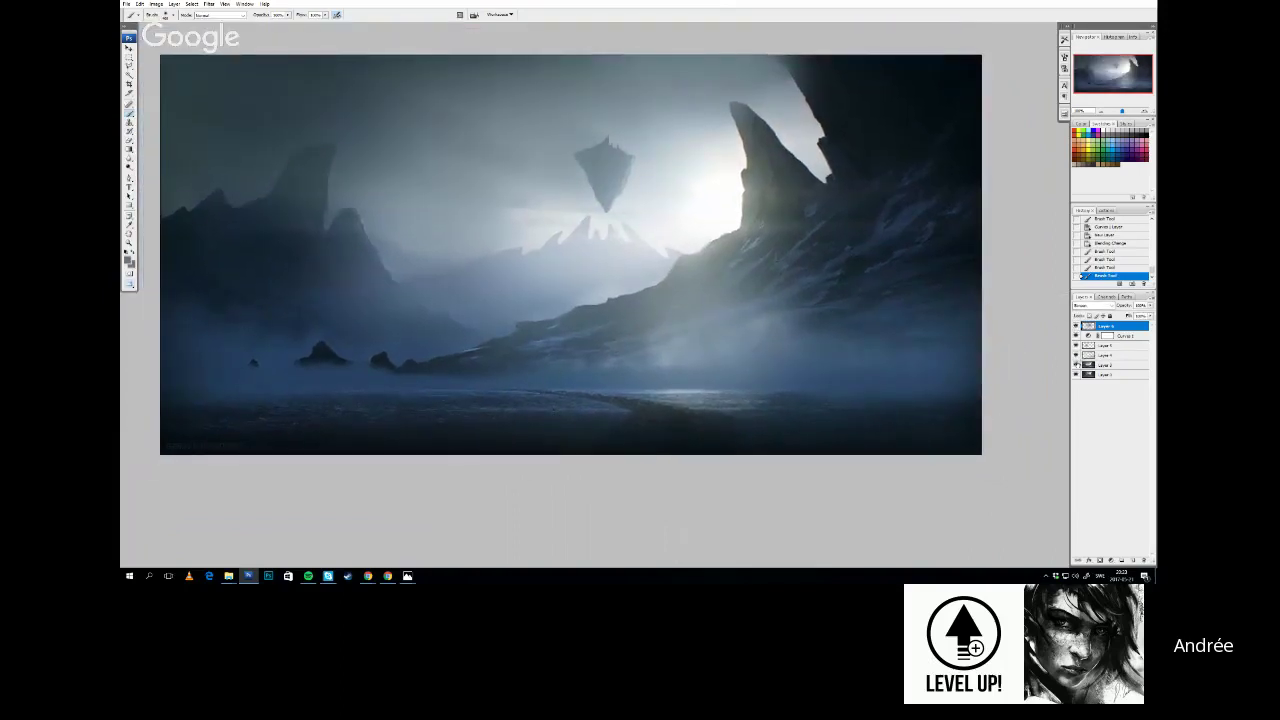
pyautogui.moveTo(1076, 326)
pyautogui.mouseDown()
pyautogui.moveTo(1076, 366)
pyautogui.moveTo(1075, 326)
pyautogui.mouseUp()
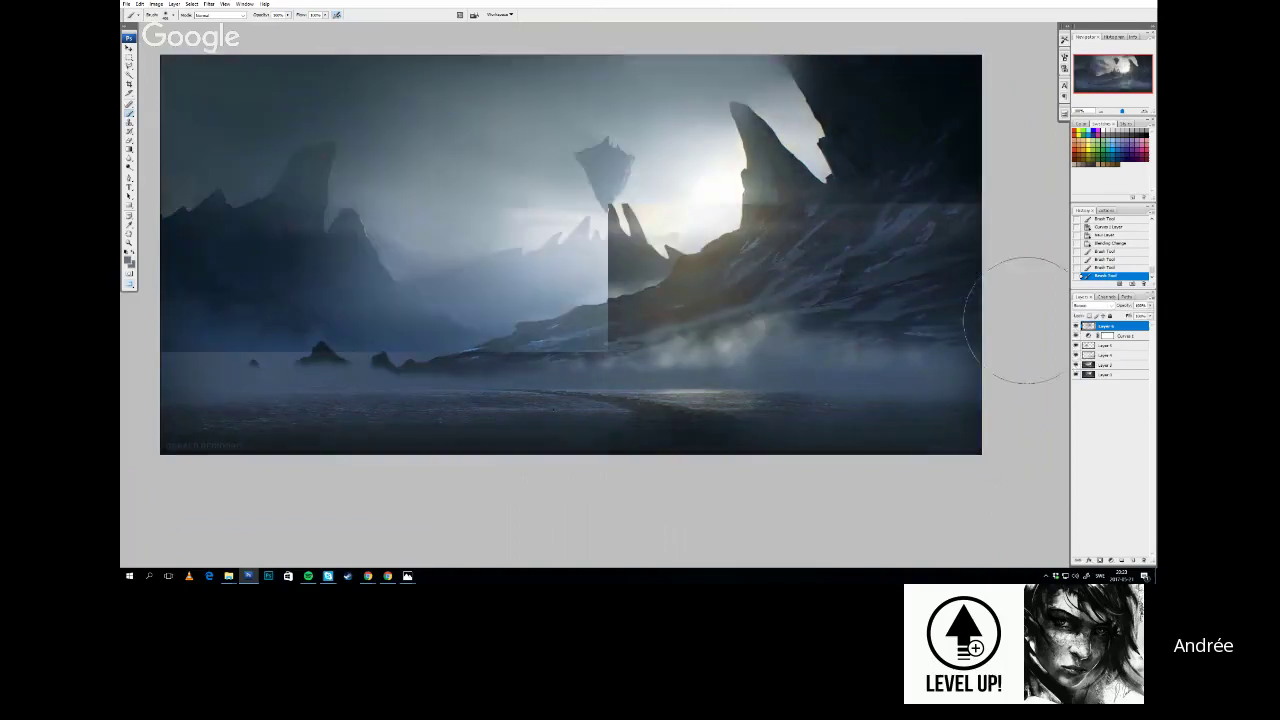
pyautogui.moveTo(871, 335); pyautogui.dragTo(857, 315)
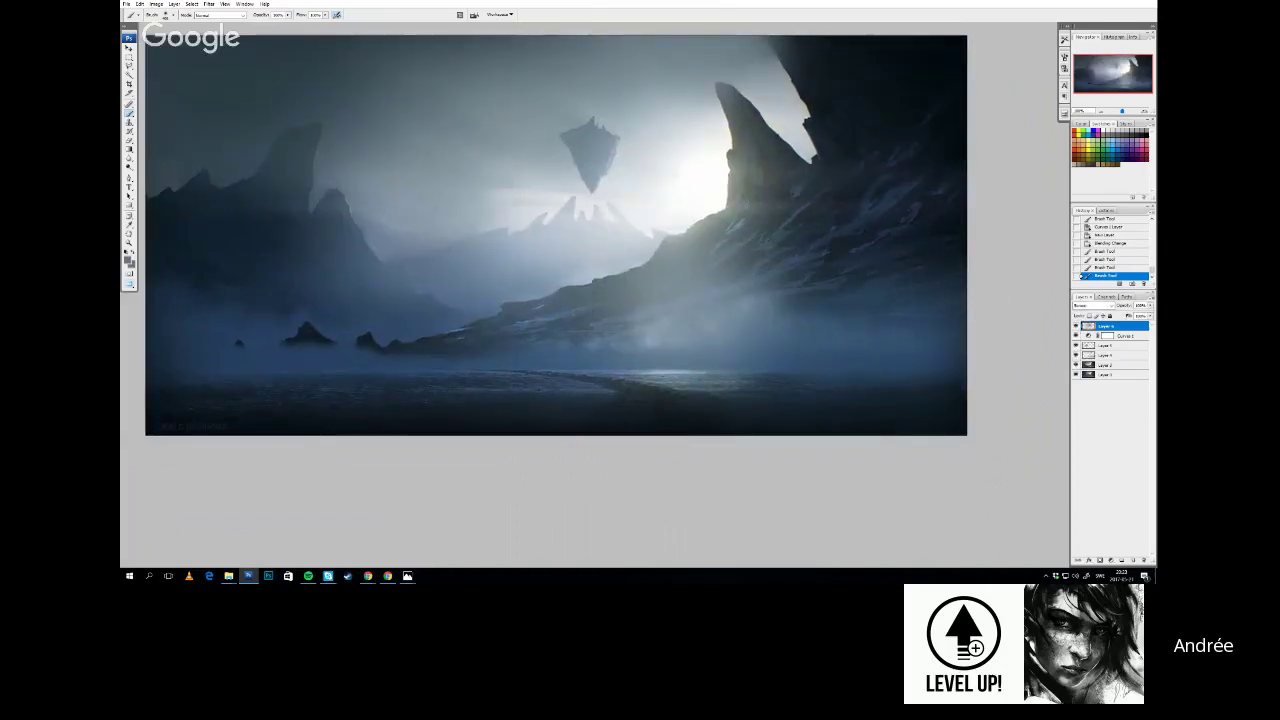
# Switch to File Explorer and open the photos and textures folder in Dropbox
pyautogui.hotkey('alt', 'Tab')
pyautogui.click(749, 217)
pyautogui.moveTo(229, 577)
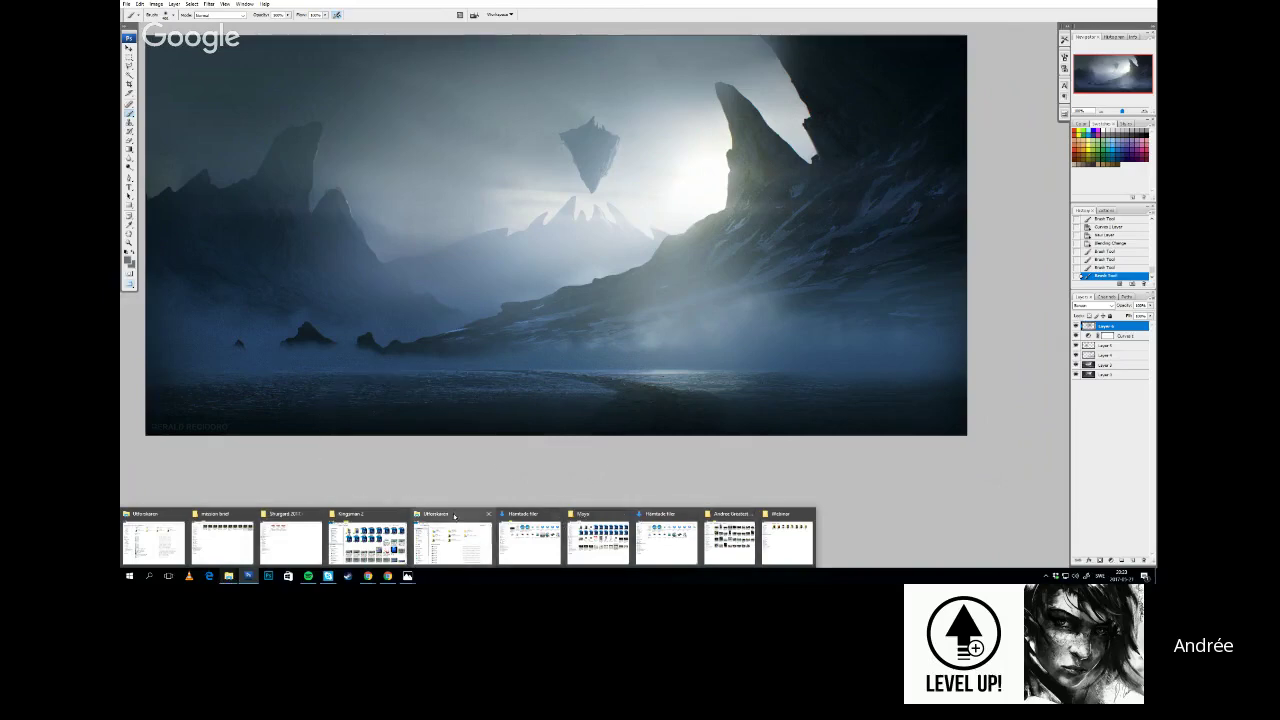
pyautogui.press('super+e')
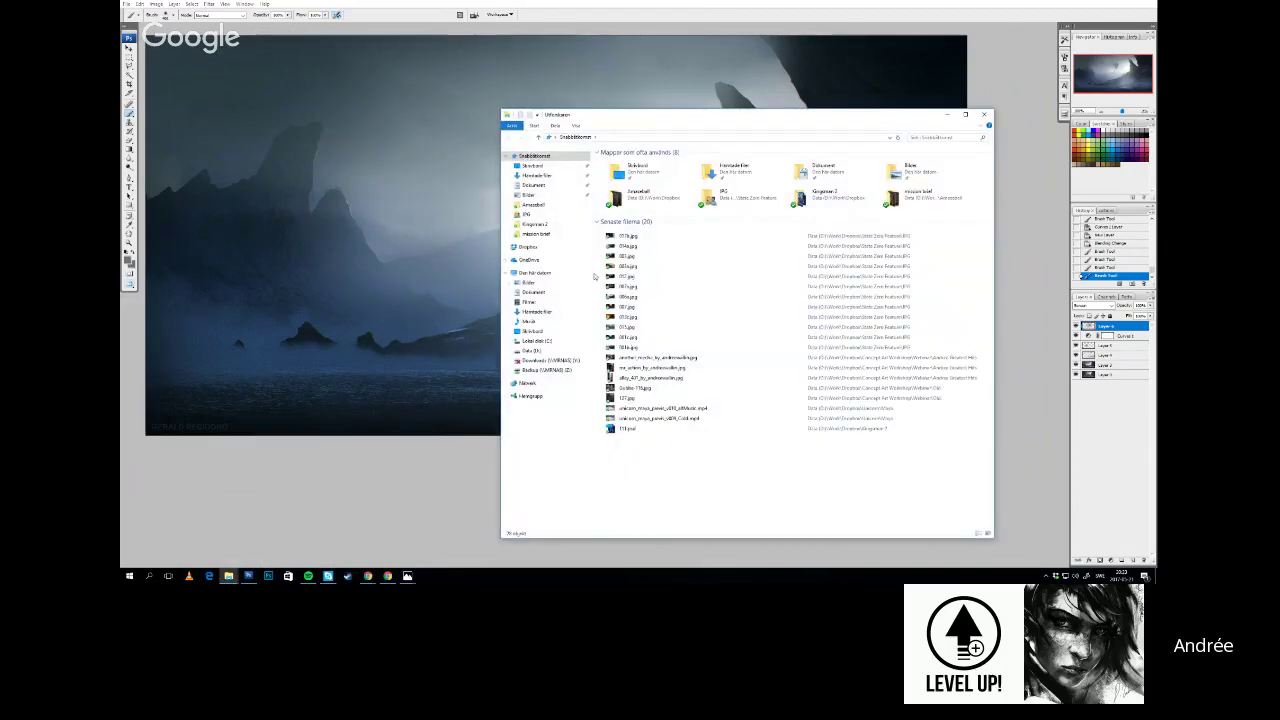
pyautogui.click(528, 247)
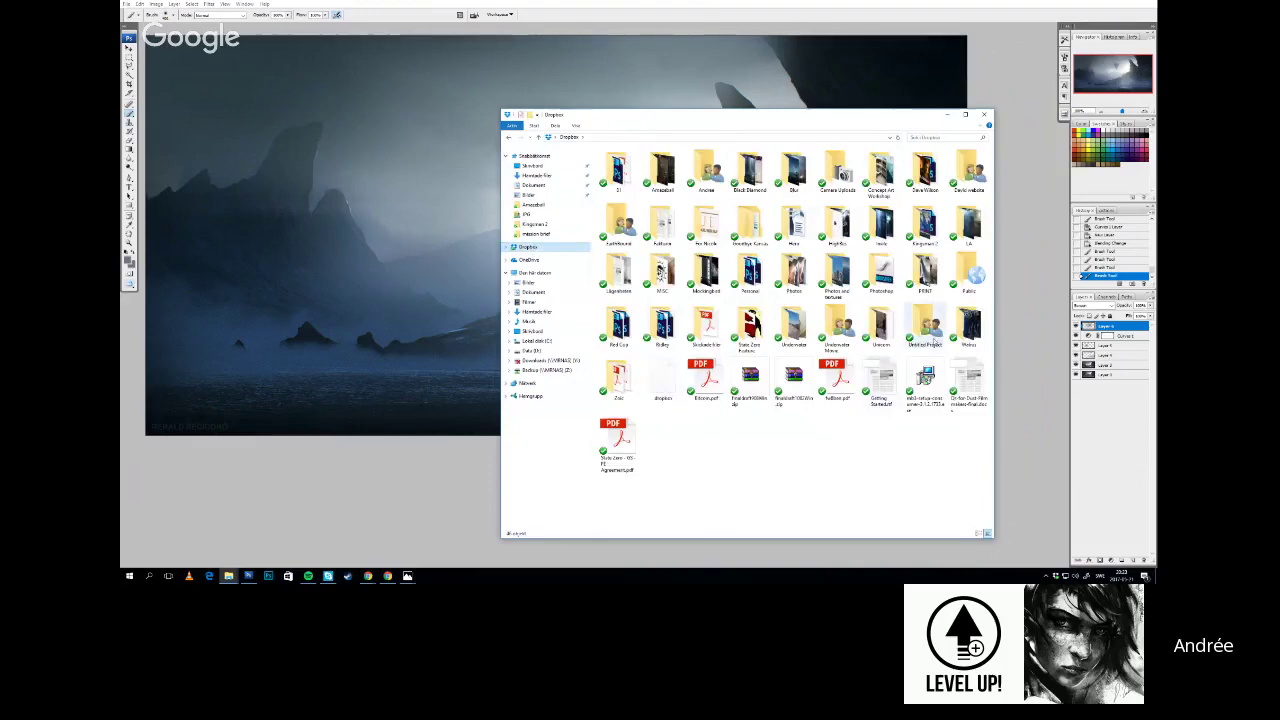
pyautogui.doubleClick(838, 272)
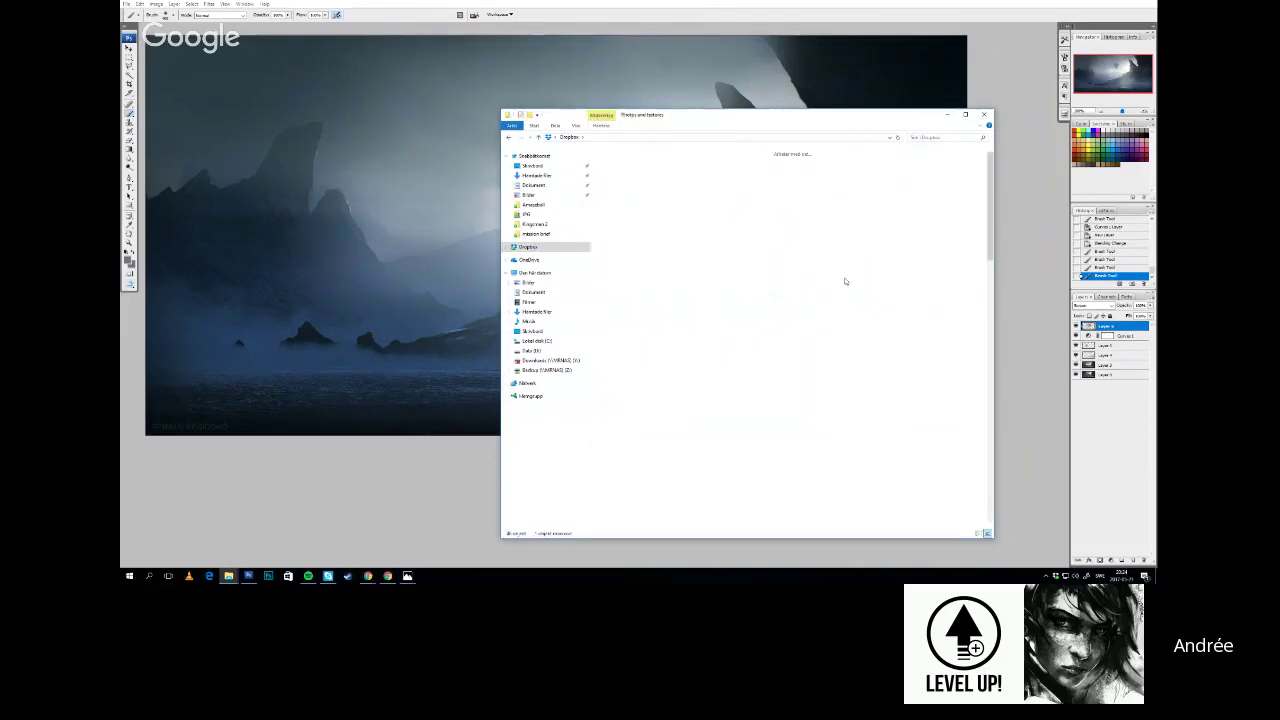
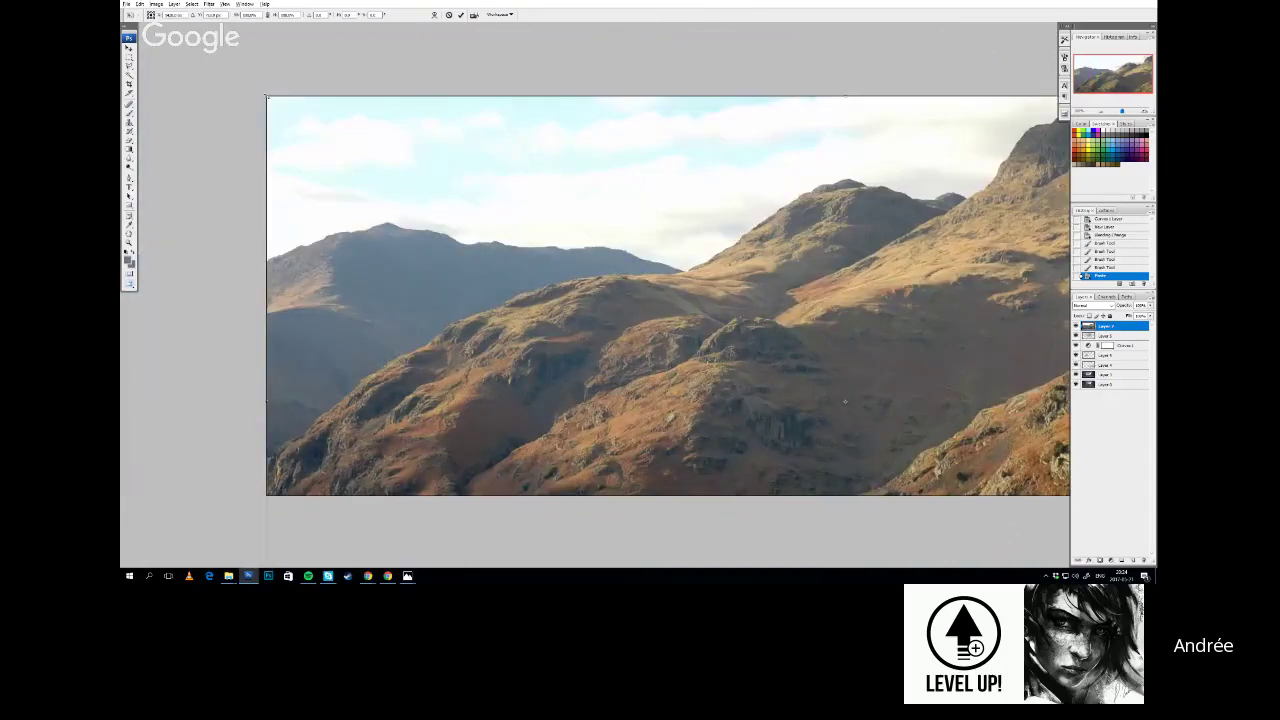
# Scale down the pasted mountain photo and position it over the painting
pyautogui.moveTo(267, 97); pyautogui.dragTo(531, 236)
pyautogui.moveTo(720, 375); pyautogui.dragTo(552, 265)
pyautogui.press('Return')
# Select the sky areas of the mountain photo with the Magic Wand and delete them
pyautogui.press('w')
pyautogui.click(540, 175)
pyautogui.keyDown('shift'); pyautogui.click(628, 198); pyautogui.keyUp('shift')
pyautogui.keyDown('shift'); pyautogui.click(416, 174); pyautogui.keyUp('shift')
pyautogui.keyDown('shift'); pyautogui.click(400, 144); pyautogui.keyUp('shift')
pyautogui.keyDown('shift'); pyautogui.click(621, 199); pyautogui.keyUp('shift')
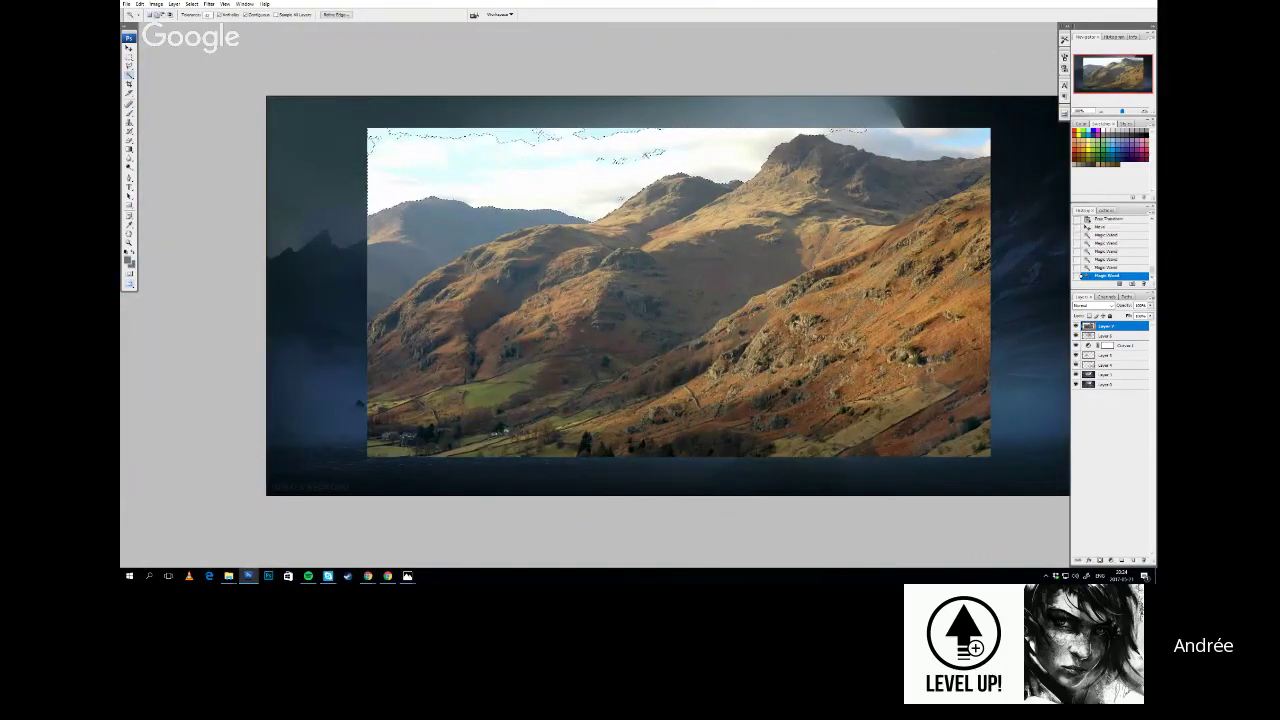
pyautogui.click(968, 152)
pyautogui.press('Delete')
# Cut away the photo's distant hill with the Magnetic Lasso and remove the leftover fringe along the ridge
pyautogui.press('l')
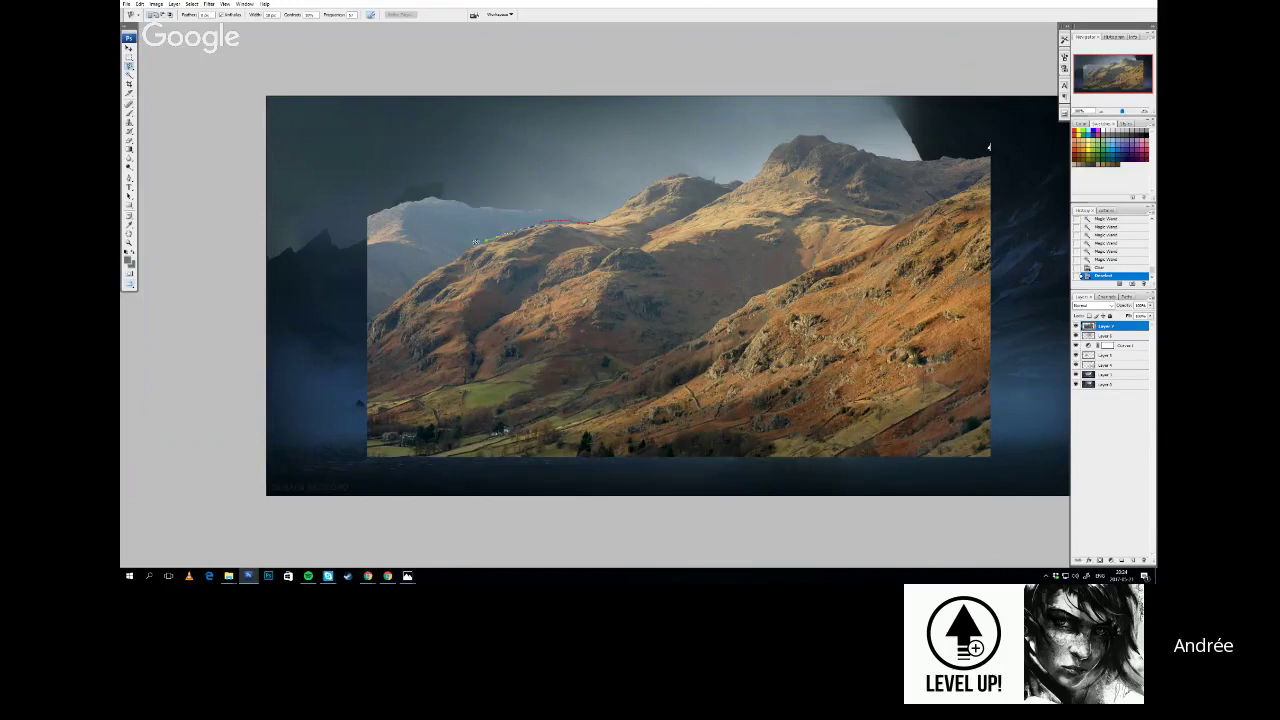
pyautogui.click(594, 220)
pyautogui.press('Delete')
pyautogui.moveTo(583, 197); pyautogui.dragTo(490, 160)
pyautogui.hotkey('ctrl', 'd')
pyautogui.press('w')
pyautogui.click(558, 222)
pyautogui.press('Delete')
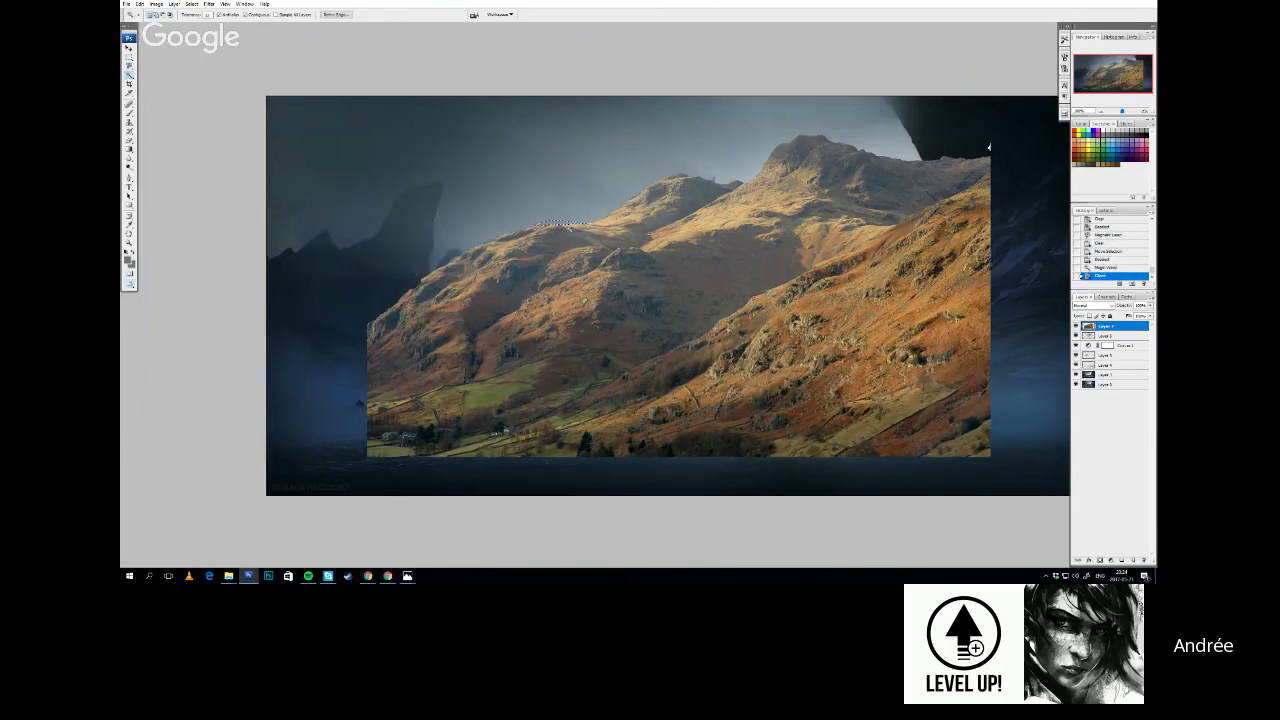
pyautogui.hotkey('ctrl', 'd')
# Flip the mountain photo horizontally, shrink it to about half size and place it below the dark peaks
pyautogui.hotkey('ctrl', 't')
pyautogui.rightClick(685, 273)
pyautogui.click(718, 374)
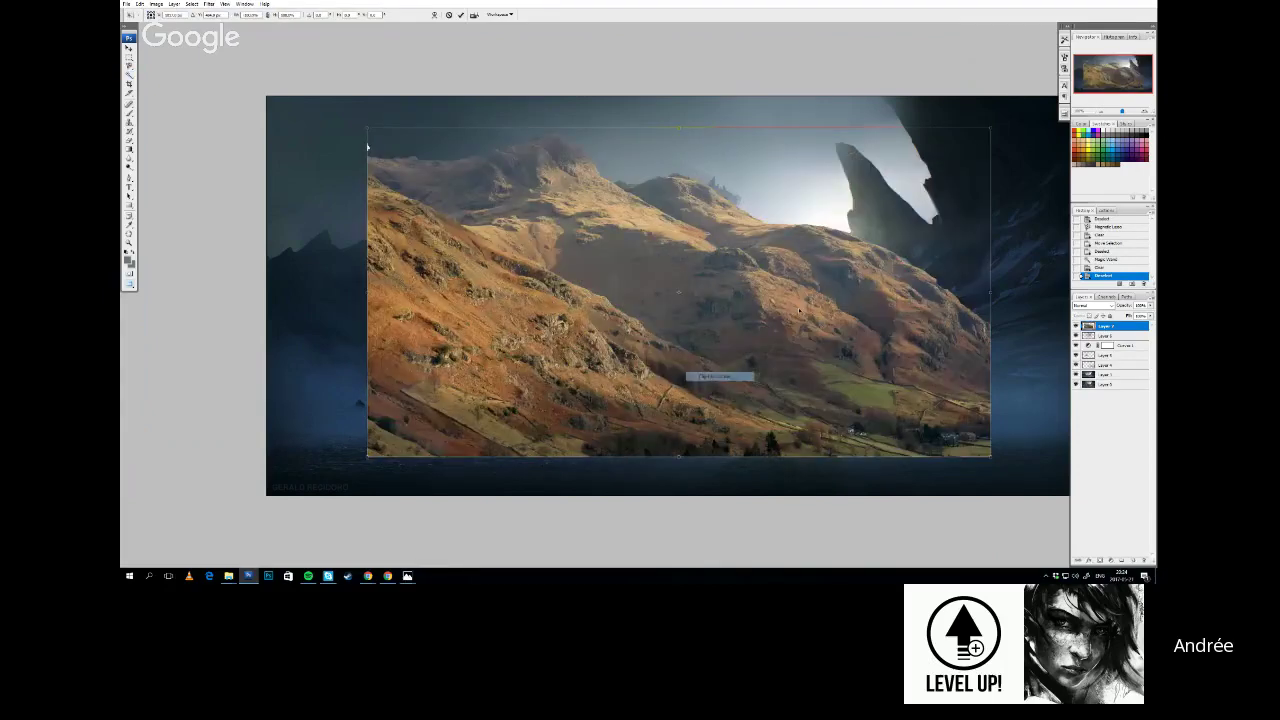
pyautogui.moveTo(989, 129); pyautogui.dragTo(878, 186)
pyautogui.moveTo(803, 235); pyautogui.dragTo(608, 311)
pyautogui.press('Return')
# Set the photo layer to Screen mode and warp its ridge downward toward the valley floor
pyautogui.click(1112, 306)
pyautogui.click(1090, 382)
pyautogui.hotkey('ctrl', 't')
pyautogui.moveTo(688, 232); pyautogui.dragTo(641, 258)
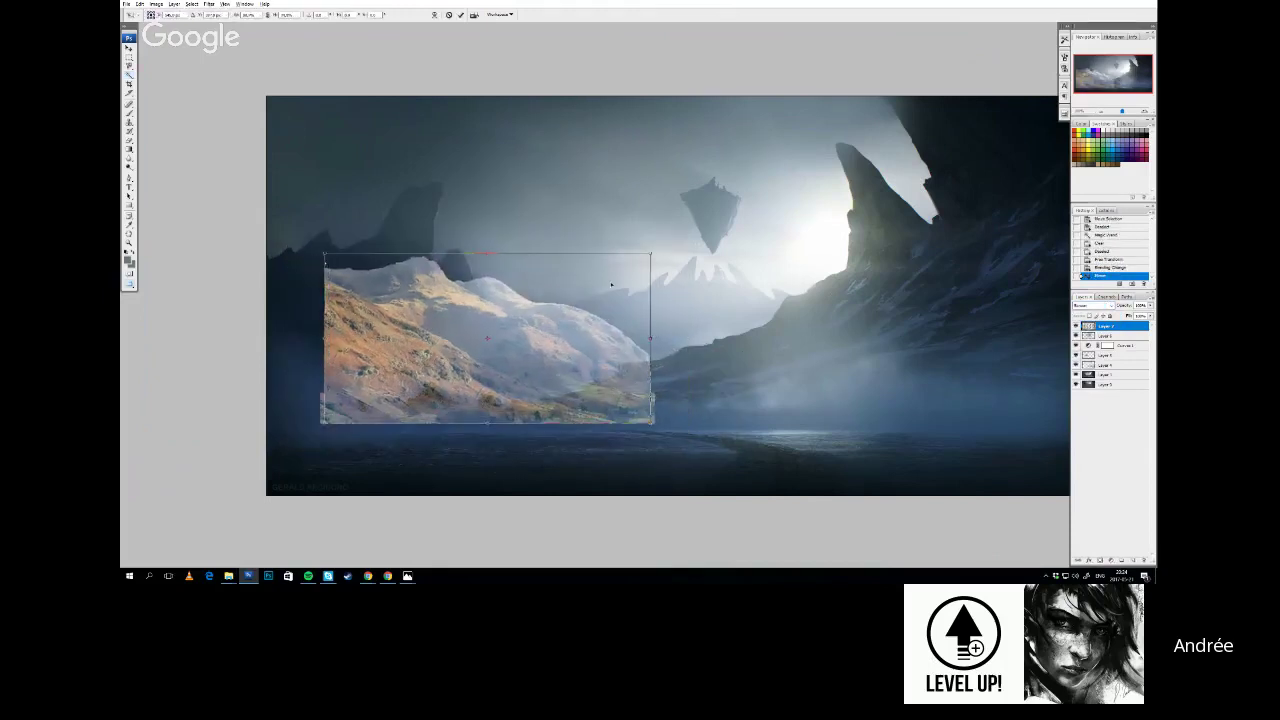
pyautogui.rightClick(551, 324)
pyautogui.click(570, 385)
pyautogui.moveTo(533, 260); pyautogui.dragTo(515, 336)
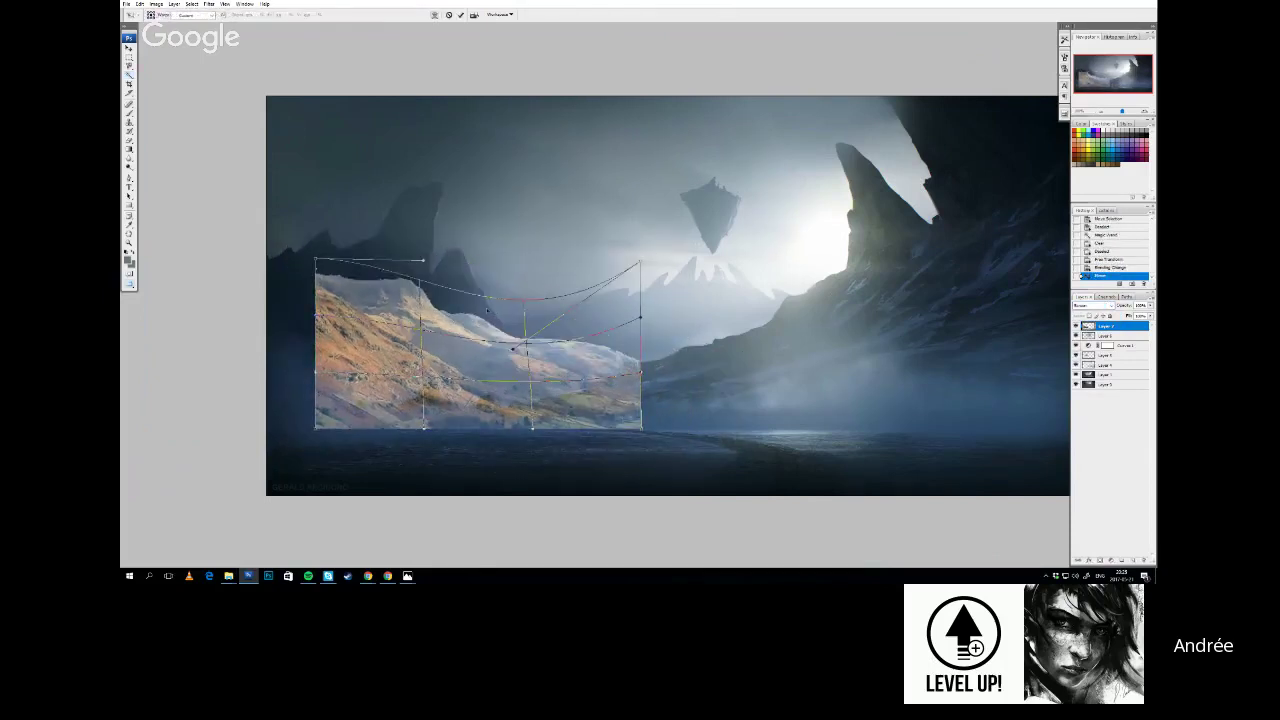
pyautogui.moveTo(641, 260); pyautogui.dragTo(636, 277)
pyautogui.press('Return')
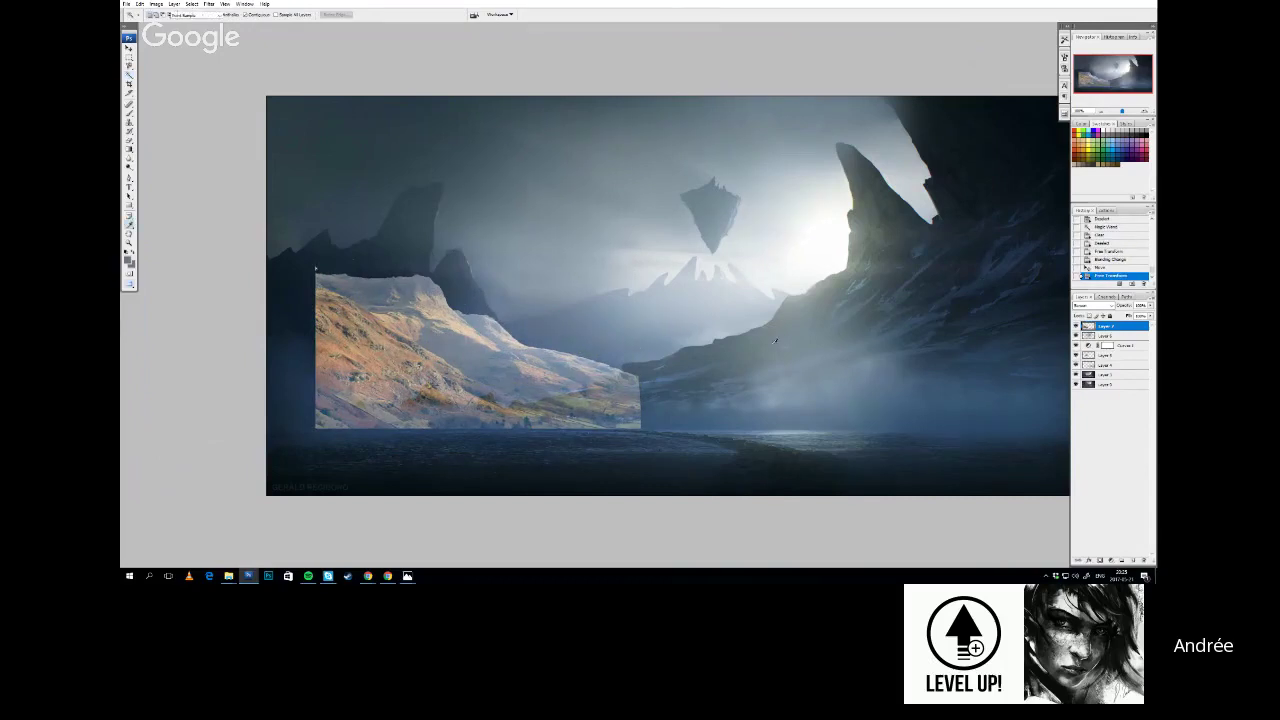
# Darken the mountain photo's midtones and shadows with Curves and strongly reduce its saturation
pyautogui.hotkey('ctrl', 'm')
pyautogui.moveTo(988, 467); pyautogui.dragTo(992, 487)
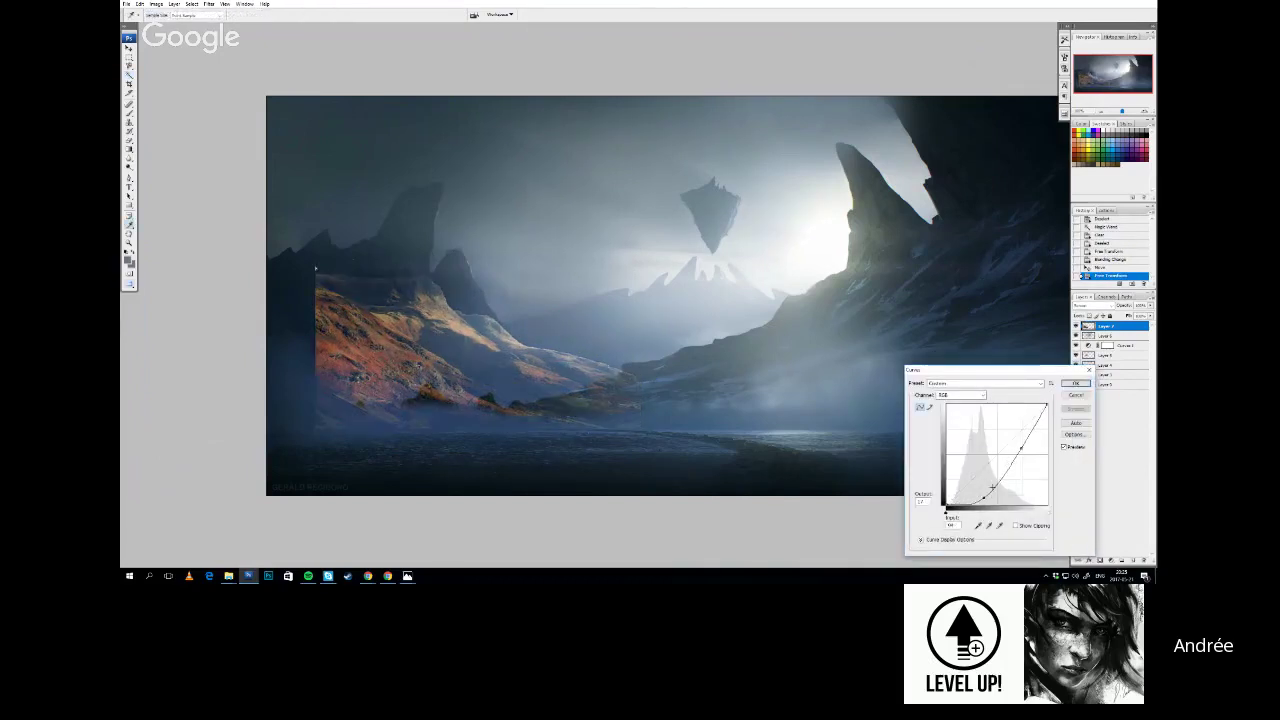
pyautogui.click(1077, 384)
pyautogui.hotkey('ctrl', 'u')
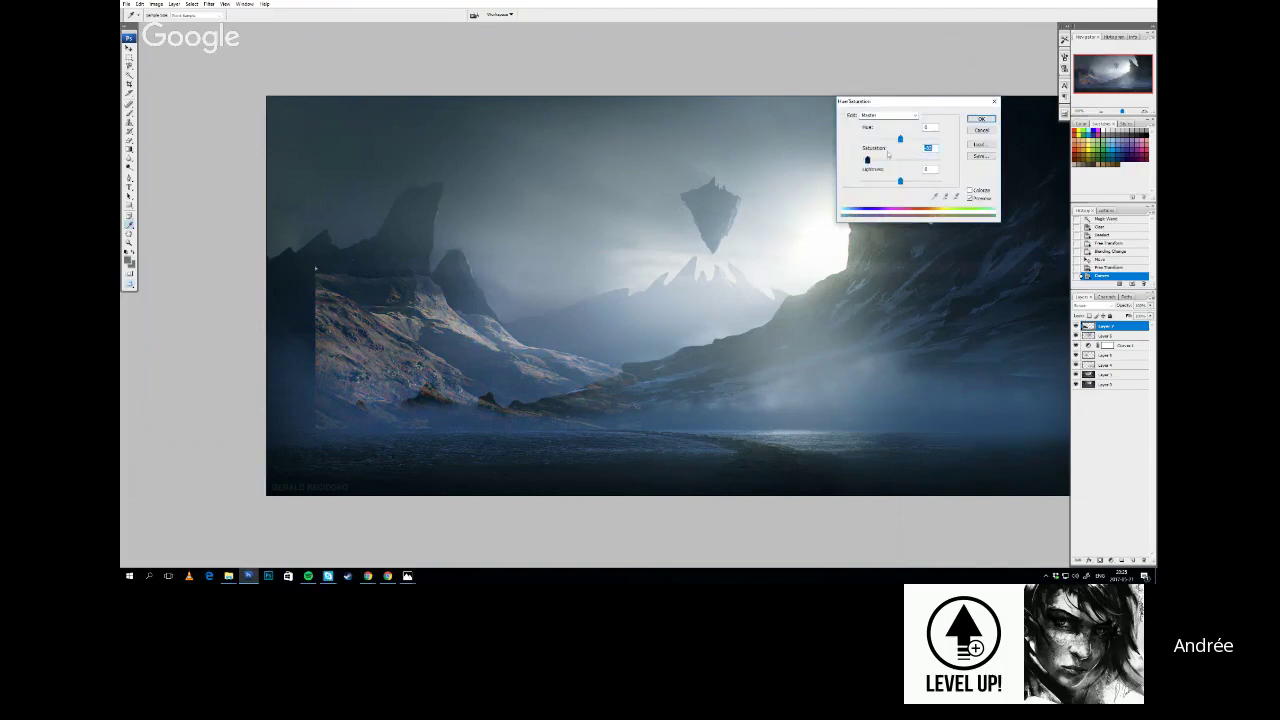
pyautogui.click(981, 118)
# Warp the photo layer so its ridge rises into a steep slope matching the dark mountain's peak
pyautogui.hotkey('ctrl', 't')
pyautogui.rightClick(509, 332)
pyautogui.click(540, 386)
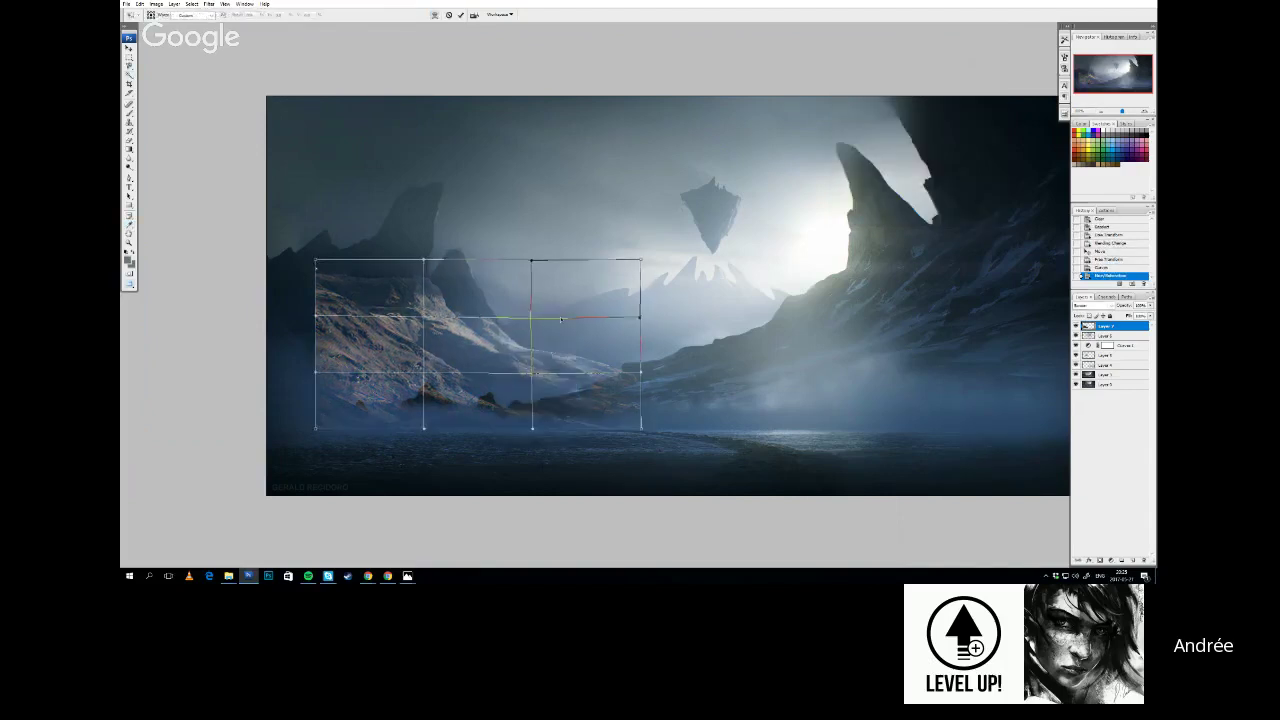
pyautogui.moveTo(540, 330); pyautogui.dragTo(430, 269)
pyautogui.moveTo(388, 393); pyautogui.dragTo(400, 408)
pyautogui.press('Return')
# Erase the photo's hard edge and its base so the slope blends into the mountain and valley mist
pyautogui.press('e')
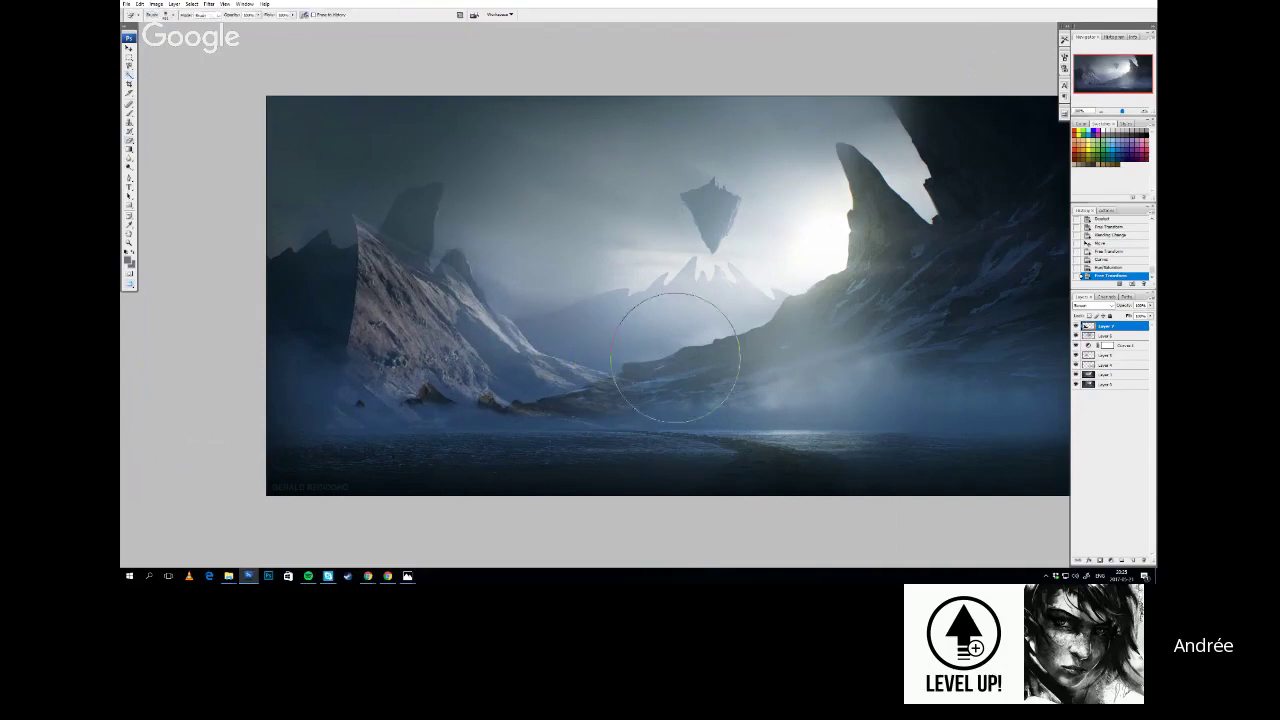
pyautogui.moveTo(592, 410)
pyautogui.mouseDown()
pyautogui.moveTo(363, 417)
pyautogui.moveTo(433, 390)
pyautogui.moveTo(280, 372)
pyautogui.moveTo(388, 358)
pyautogui.moveTo(330, 238)
pyautogui.moveTo(298, 303)
pyautogui.moveTo(306, 330)
pyautogui.moveTo(310, 267)
pyautogui.moveTo(324, 341)
pyautogui.moveTo(330, 211)
pyautogui.moveTo(408, 150)
pyautogui.mouseUp()
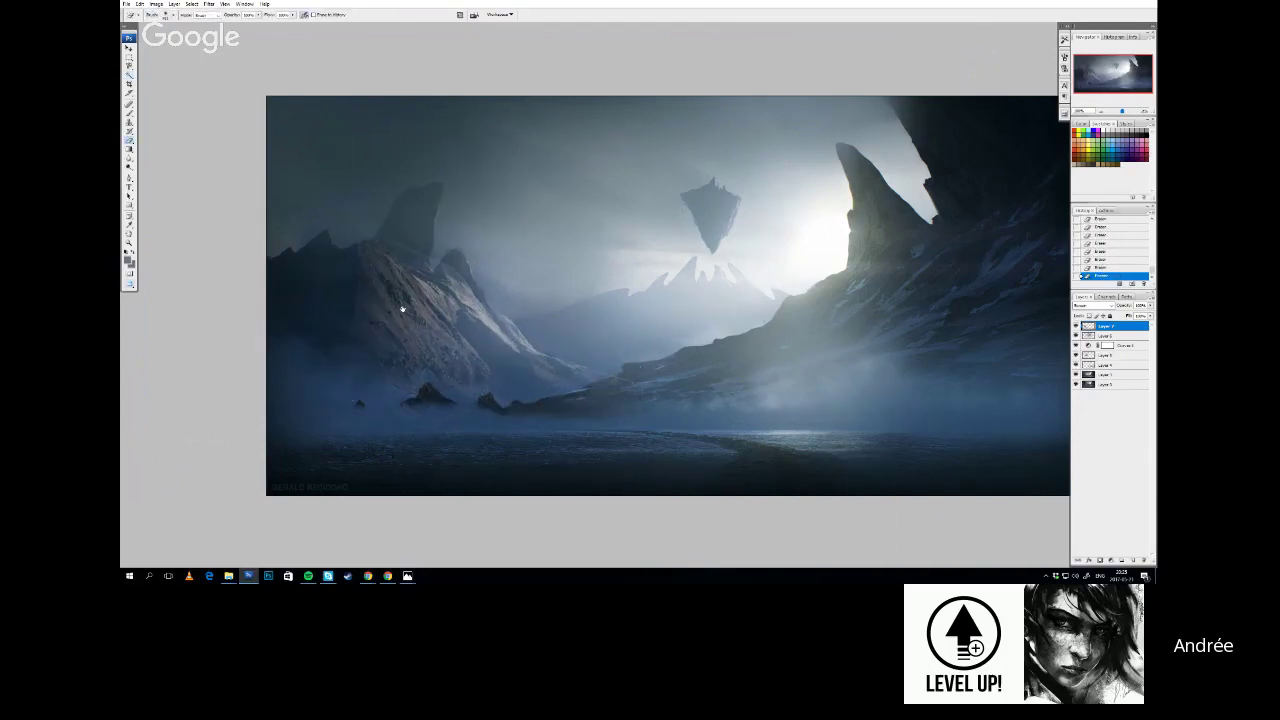
pyautogui.moveTo(400, 306); pyautogui.dragTo(412, 301)
# Darken the photo slope with the Burn tool and strongly reduce its saturation with Hue/Saturation
pyautogui.press('o')
pyautogui.moveTo(458, 247)
pyautogui.mouseDown()
pyautogui.moveTo(402, 226)
pyautogui.moveTo(555, 209)
pyautogui.moveTo(345, 182)
pyautogui.moveTo(333, 262)
pyautogui.mouseUp()
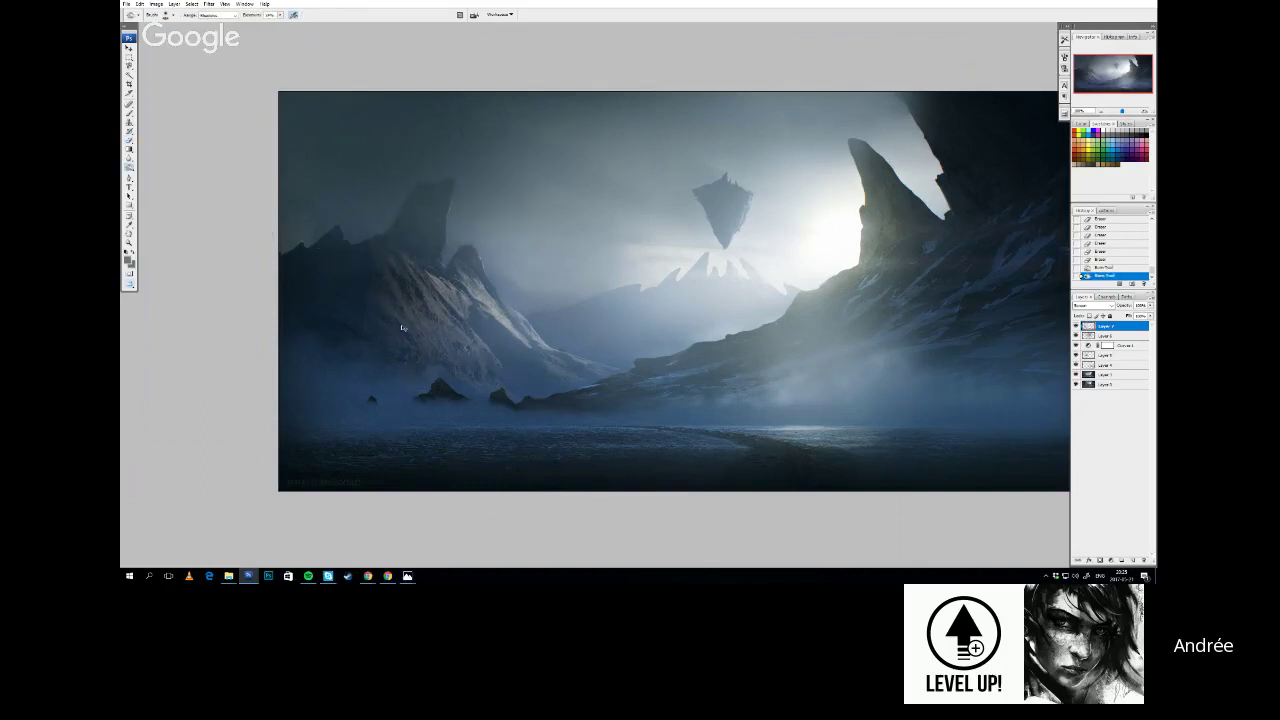
pyautogui.moveTo(461, 396); pyautogui.dragTo(554, 372)
pyautogui.hotkey('ctrl', 'u')
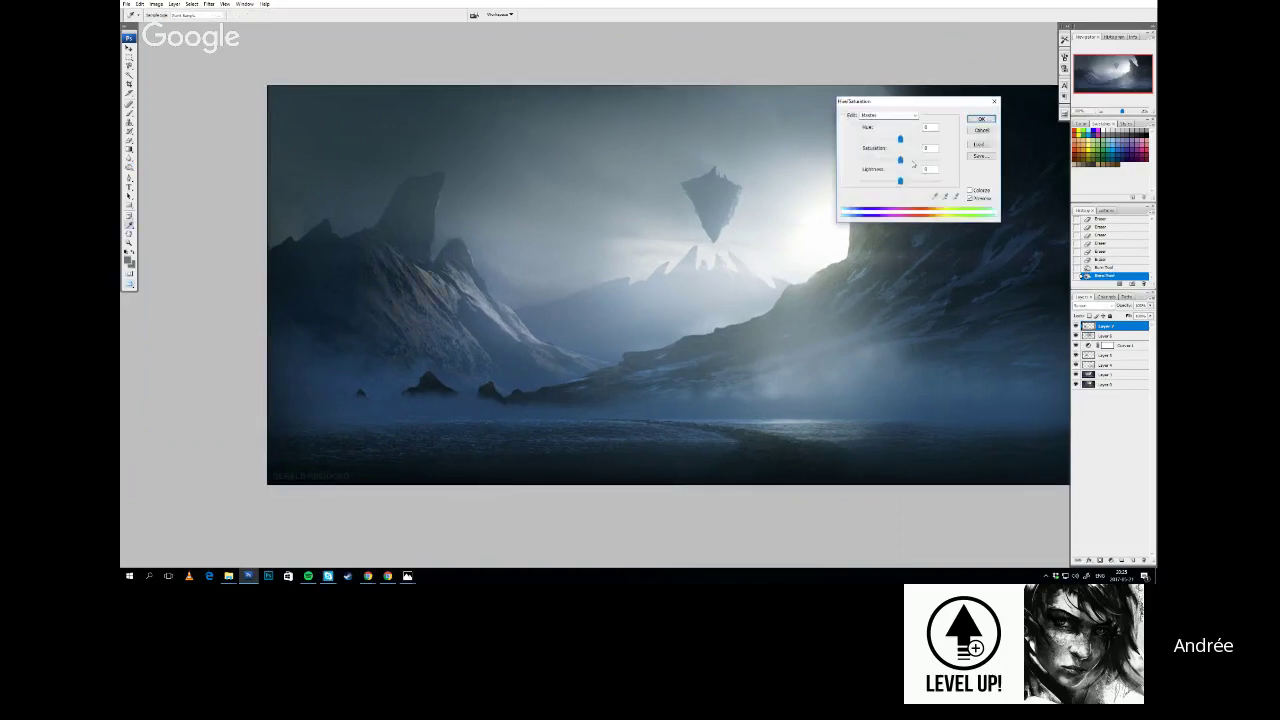
pyautogui.moveTo(871, 160); pyautogui.dragTo(860, 161)
pyautogui.click(990, 119)
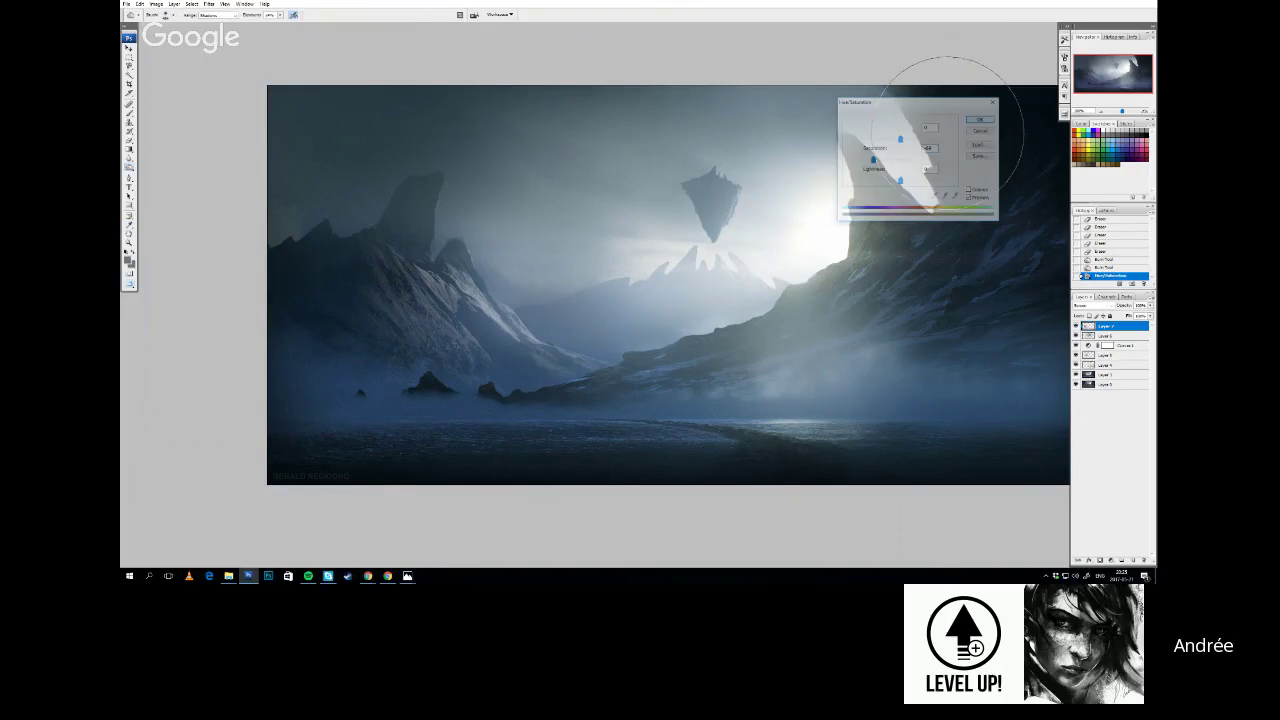
# Erase more of the slope texture along the mountain's outer side and base to soften it into the mist
pyautogui.moveTo(951, 122); pyautogui.dragTo(879, 134)
pyautogui.press('e')
pyautogui.moveTo(272, 190); pyautogui.dragTo(322, 366)
pyautogui.moveTo(261, 285)
pyautogui.mouseDown()
pyautogui.moveTo(303, 376)
pyautogui.moveTo(270, 313)
pyautogui.mouseUp()
pyautogui.moveTo(477, 440); pyautogui.dragTo(457, 410)
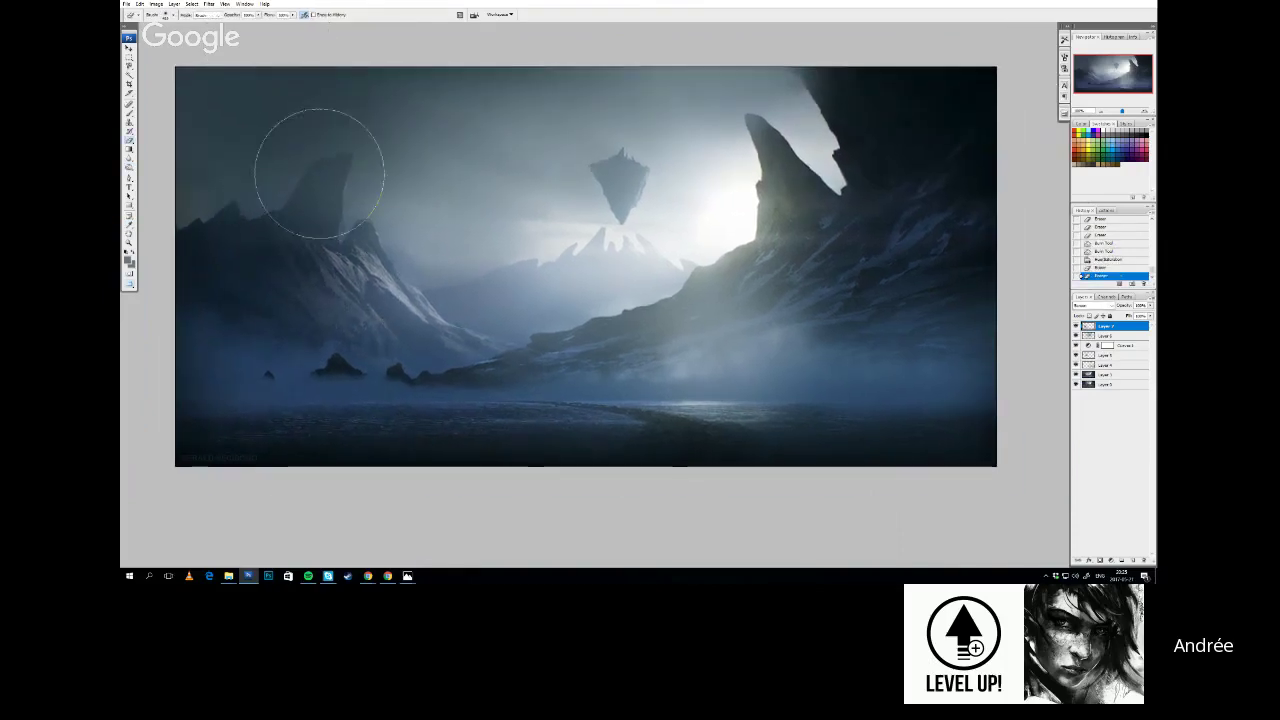
pyautogui.moveTo(338, 267)
pyautogui.mouseDown()
pyautogui.moveTo(397, 292)
pyautogui.moveTo(339, 340)
pyautogui.mouseUp()
# Copy the slope texture layer, shrink the copy and place it over the distant snowy peaks
pyautogui.moveTo(295, 290); pyautogui.dragTo(601, 298)
pyautogui.hotkey('ctrl', 't')
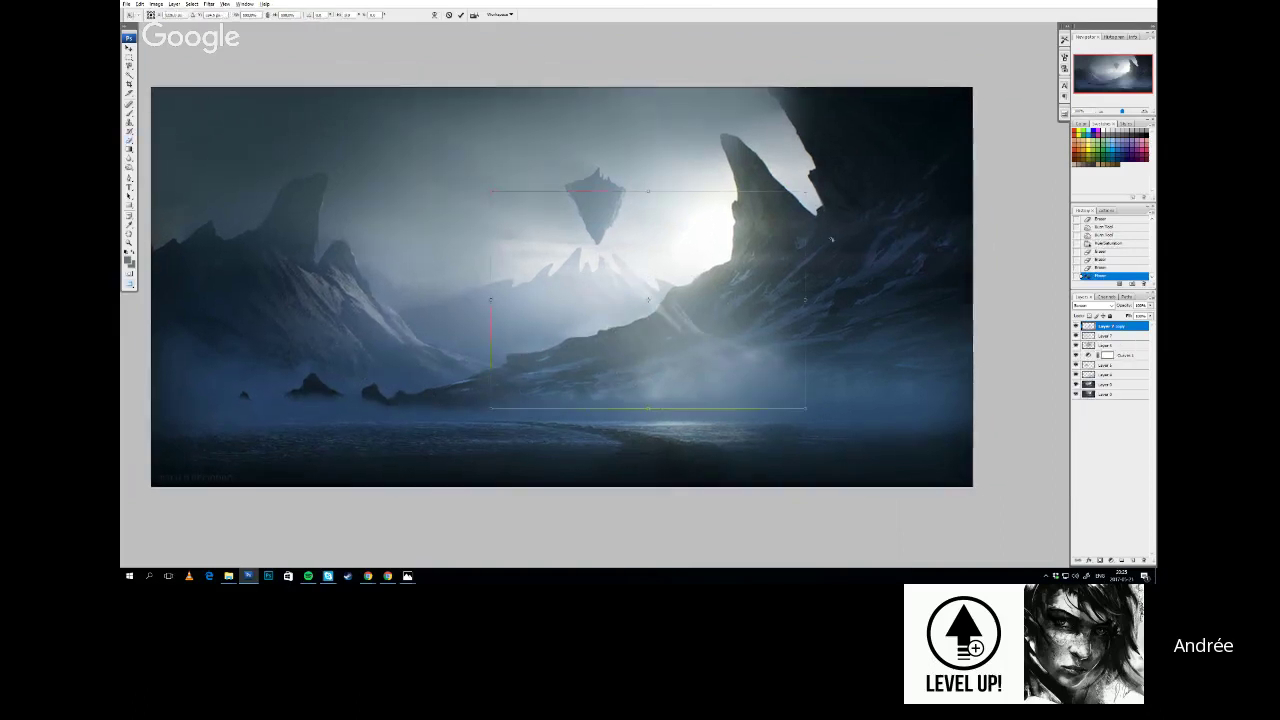
pyautogui.moveTo(805, 190); pyautogui.dragTo(698, 261)
pyautogui.press('Return')
pyautogui.press('e')
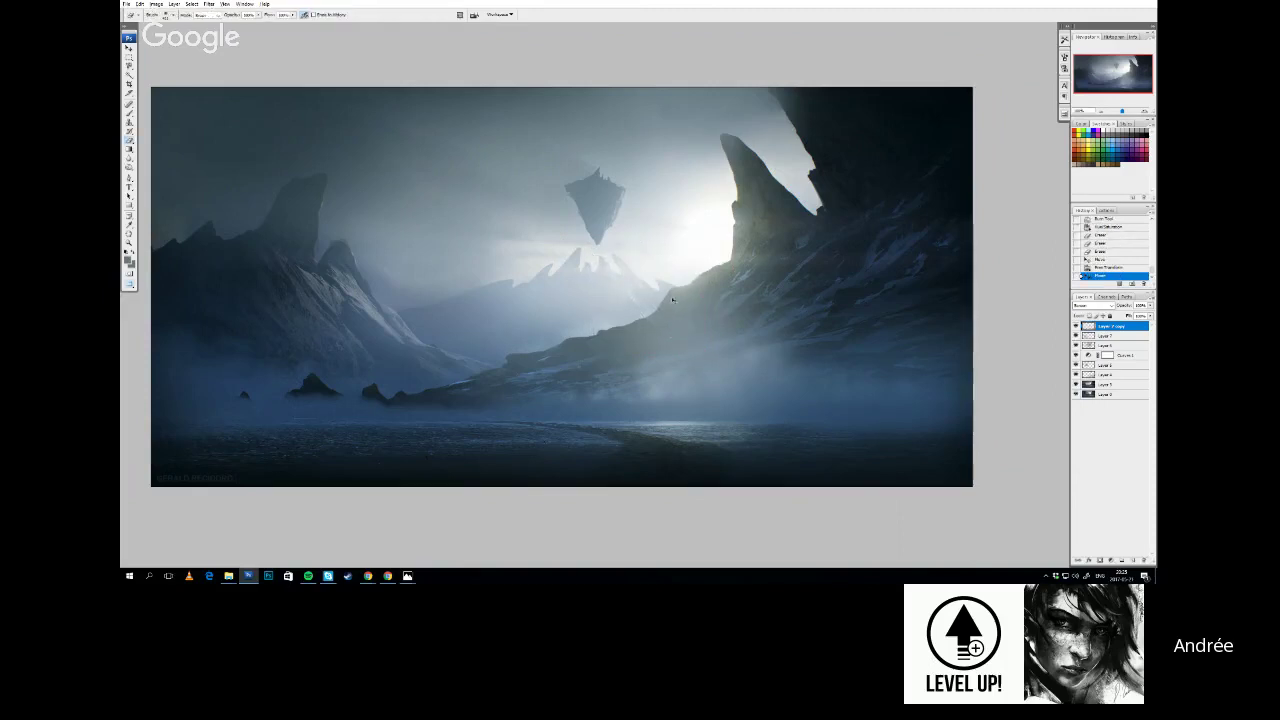
# Duplicate the distant peaks' texture layer and merge the duplicate down to strengthen the detail
pyautogui.rightClick(1101, 330)
pyautogui.click(1107, 357)
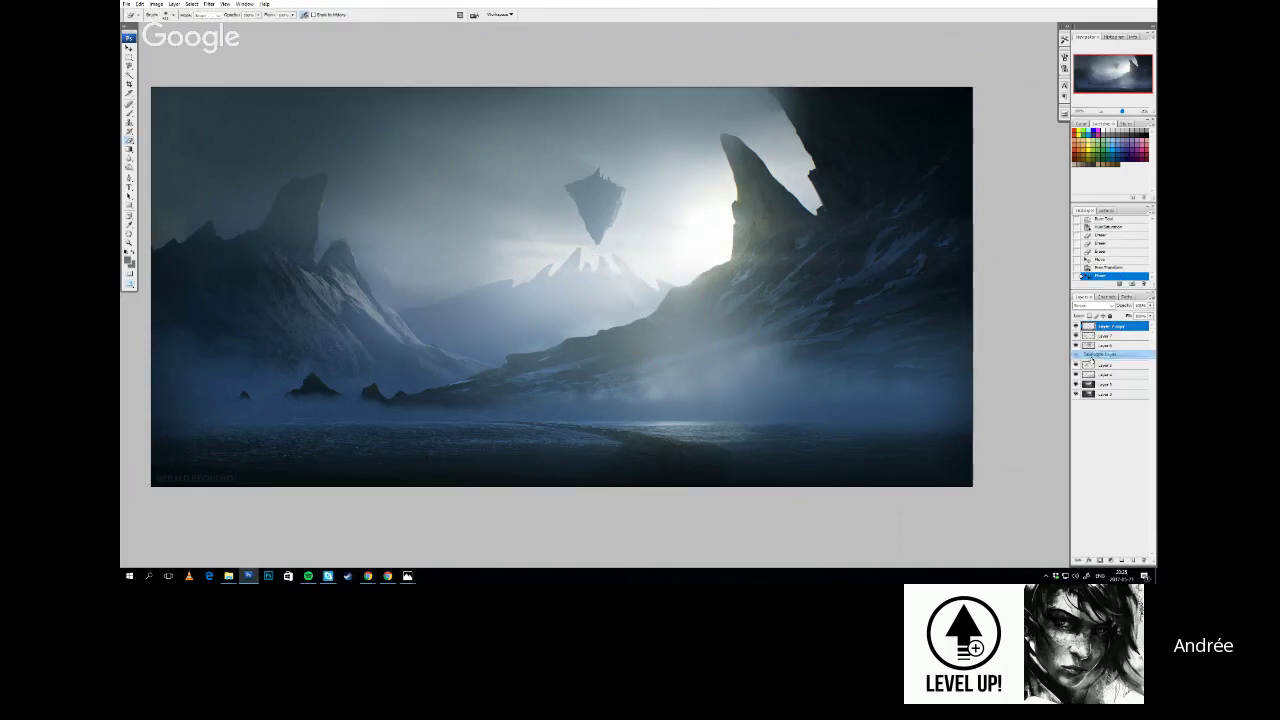
pyautogui.press('Return')
pyautogui.hotkey('ctrl', 'e')
# Place another copy of the texture over the floating rock, fit it with Free Transform and merge it down
pyautogui.hotkey('ctrl', 'j')
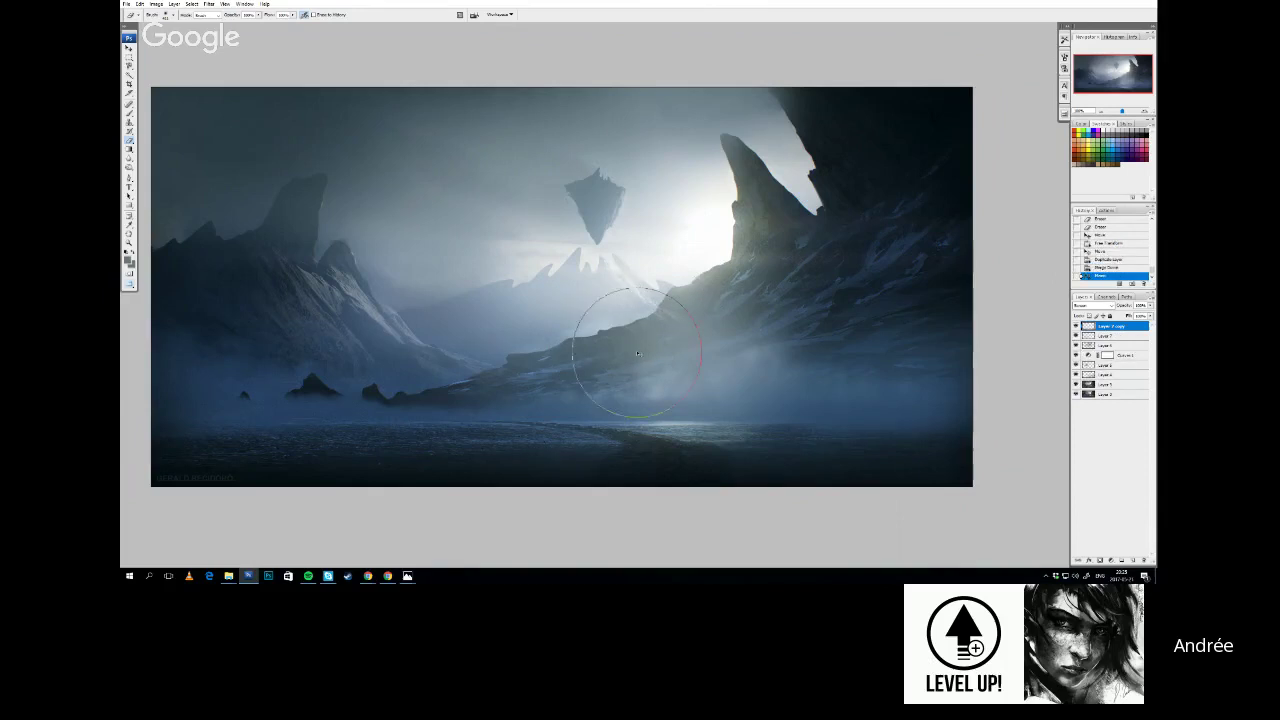
pyautogui.hotkey('ctrl', 't')
pyautogui.rightClick(642, 202)
pyautogui.click(670, 303)
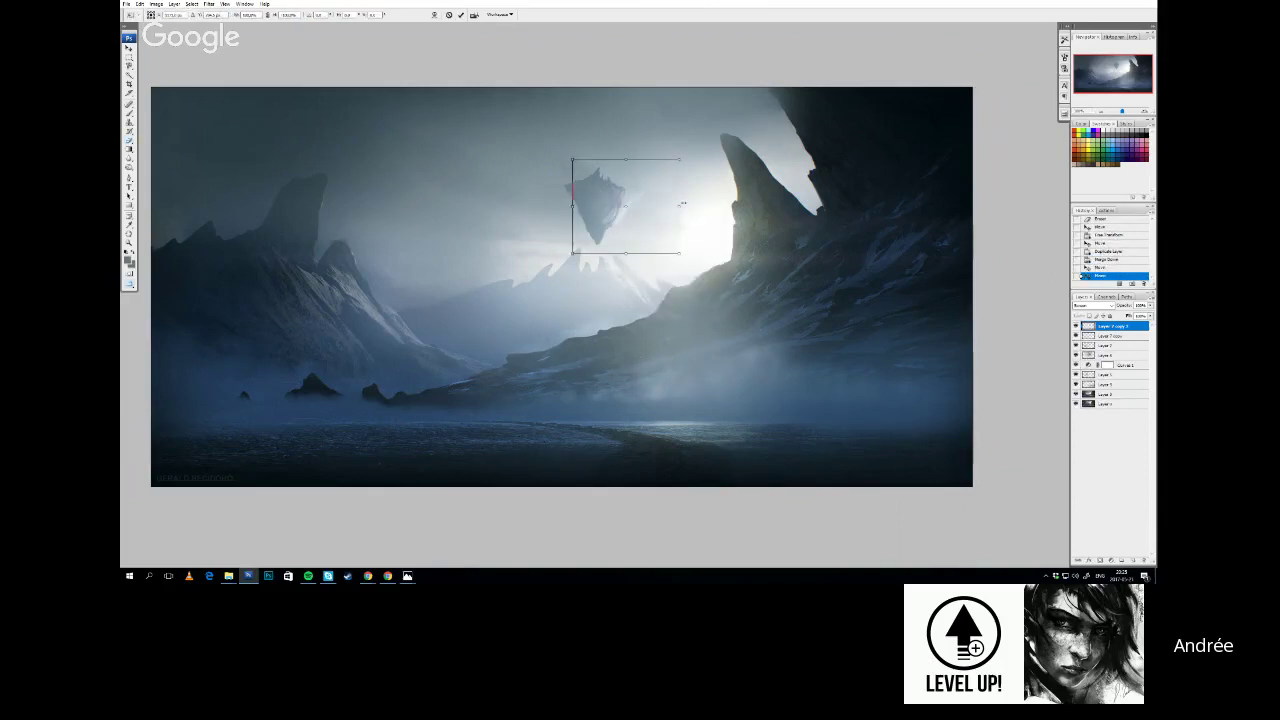
pyautogui.press('Return')
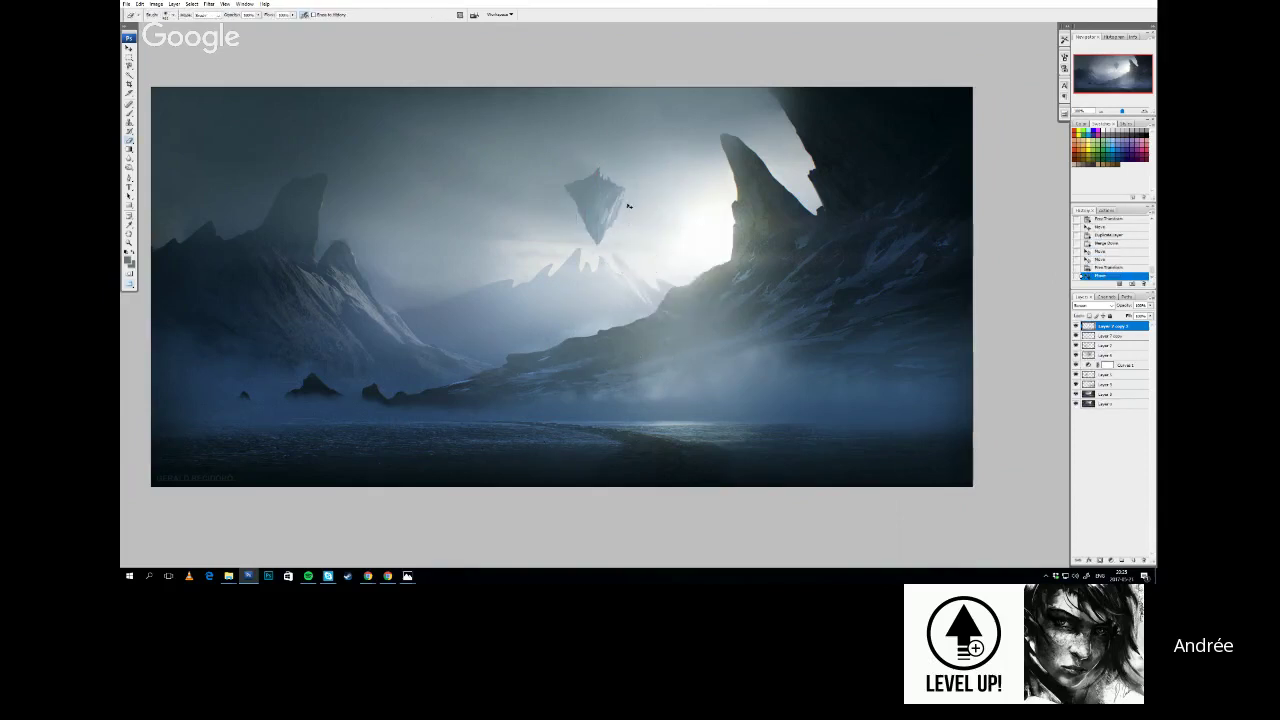
pyautogui.hotkey('ctrl', 'e')
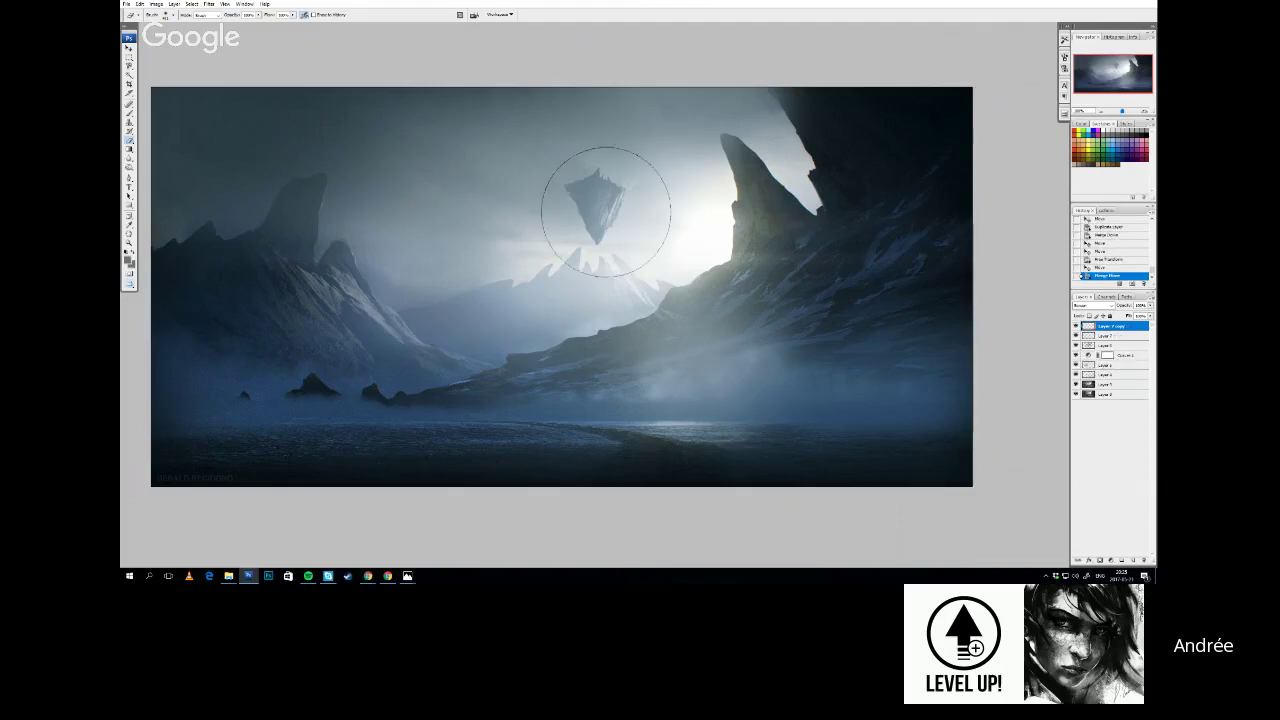
# Erase the excess texture around the floating rock and the distant peaks with a smaller eraser
pyautogui.rightClick(608, 211)
pyautogui.doubleClick(664, 257)
pyautogui.moveTo(589, 219)
pyautogui.mouseDown()
pyautogui.moveTo(595, 202)
pyautogui.moveTo(601, 222)
pyautogui.mouseUp()
pyautogui.moveTo(585, 320)
pyautogui.mouseDown()
pyautogui.moveTo(579, 306)
pyautogui.moveTo(585, 315)
pyautogui.mouseUp()
pyautogui.moveTo(664, 306)
pyautogui.mouseDown()
pyautogui.moveTo(589, 283)
pyautogui.moveTo(631, 297)
pyautogui.mouseUp()
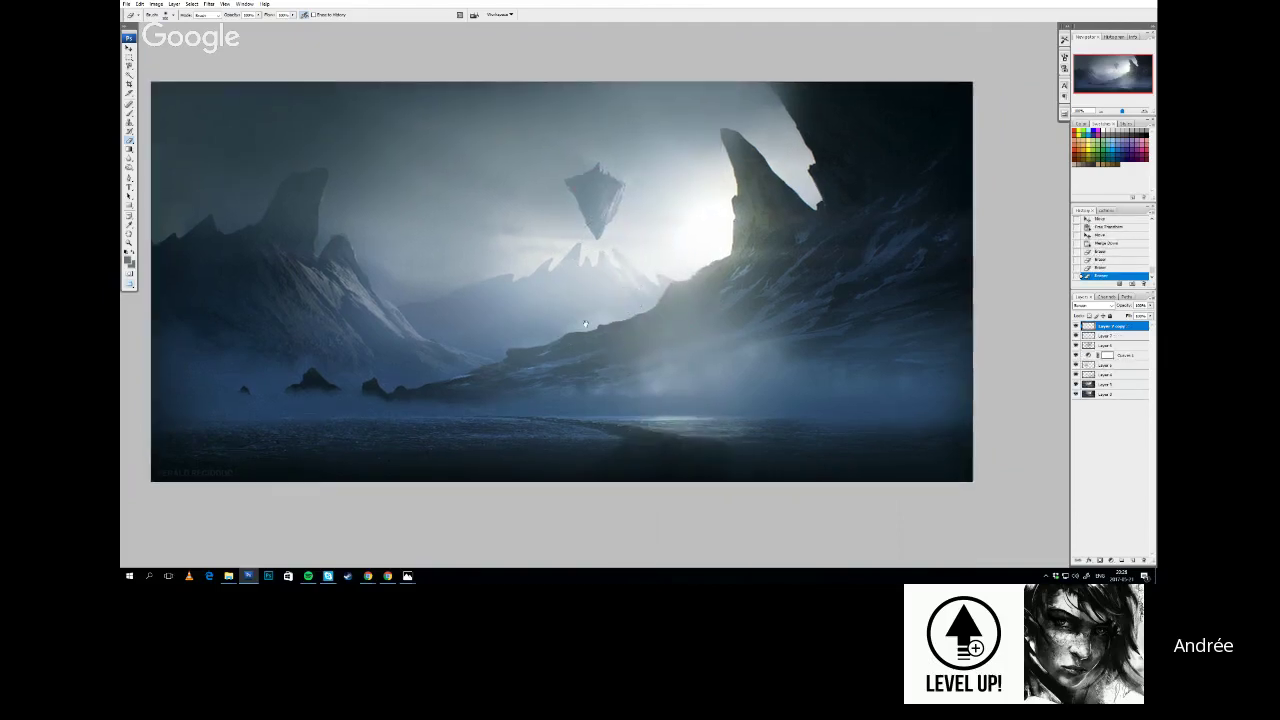
pyautogui.moveTo(563, 261); pyautogui.dragTo(596, 276)
pyautogui.moveTo(622, 330); pyautogui.dragTo(632, 337)
pyautogui.moveTo(682, 192)
pyautogui.mouseDown()
pyautogui.moveTo(671, 188)
pyautogui.moveTo(705, 203)
pyautogui.mouseUp()
pyautogui.moveTo(668, 271); pyautogui.dragTo(661, 264)
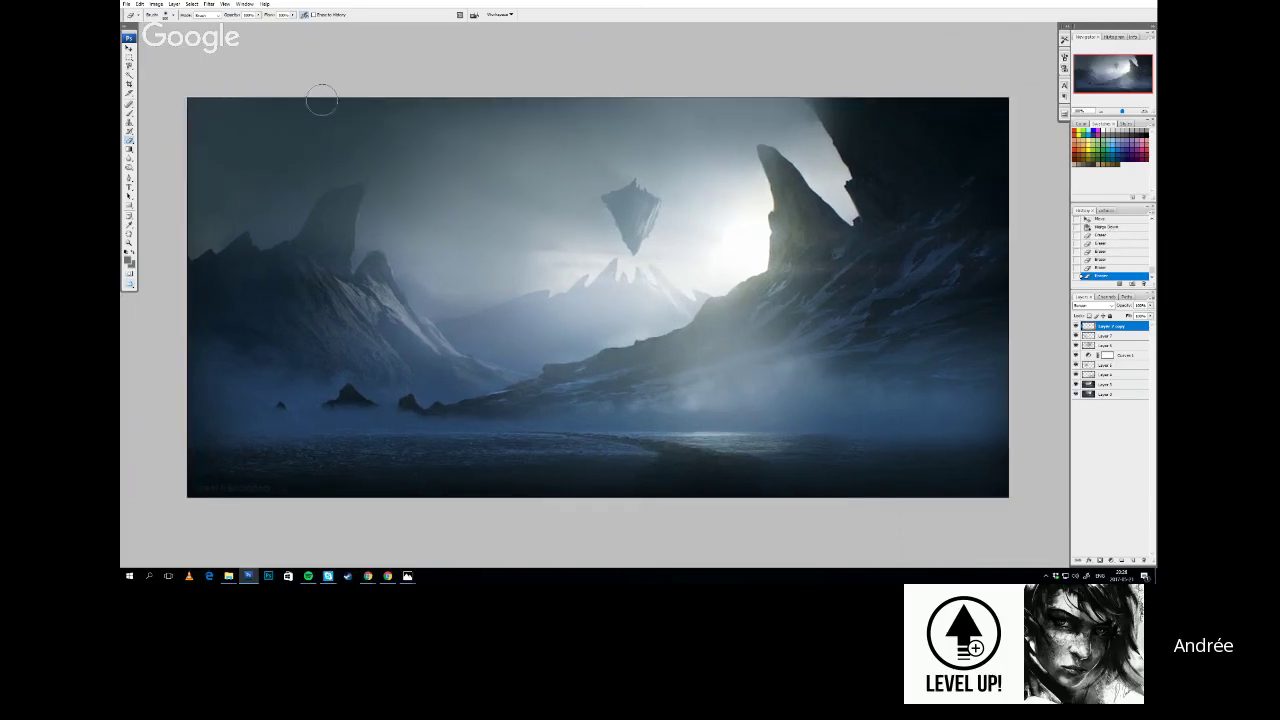
# Flip the canvas horizontally to check the composition and return it to its original orientation
pyautogui.click(156, 4)
pyautogui.moveTo(168, 84)
pyautogui.click(236, 121)
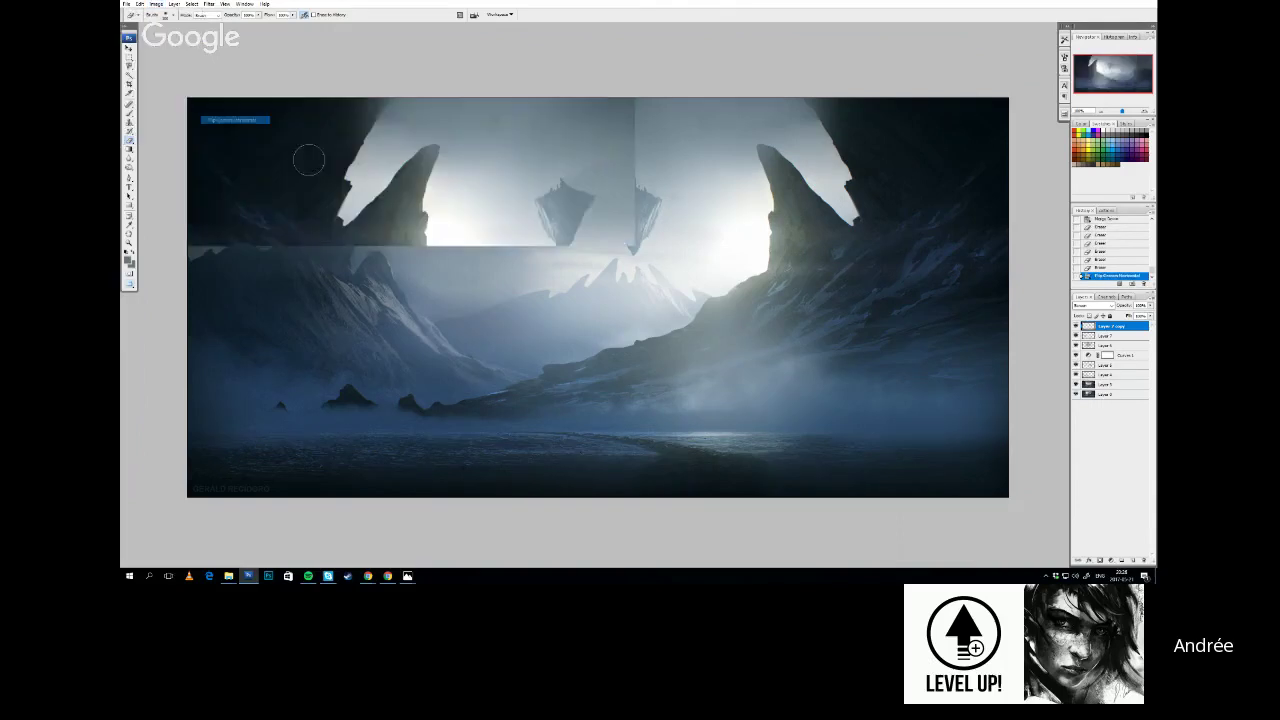
pyautogui.moveTo(711, 366); pyautogui.dragTo(711, 374)
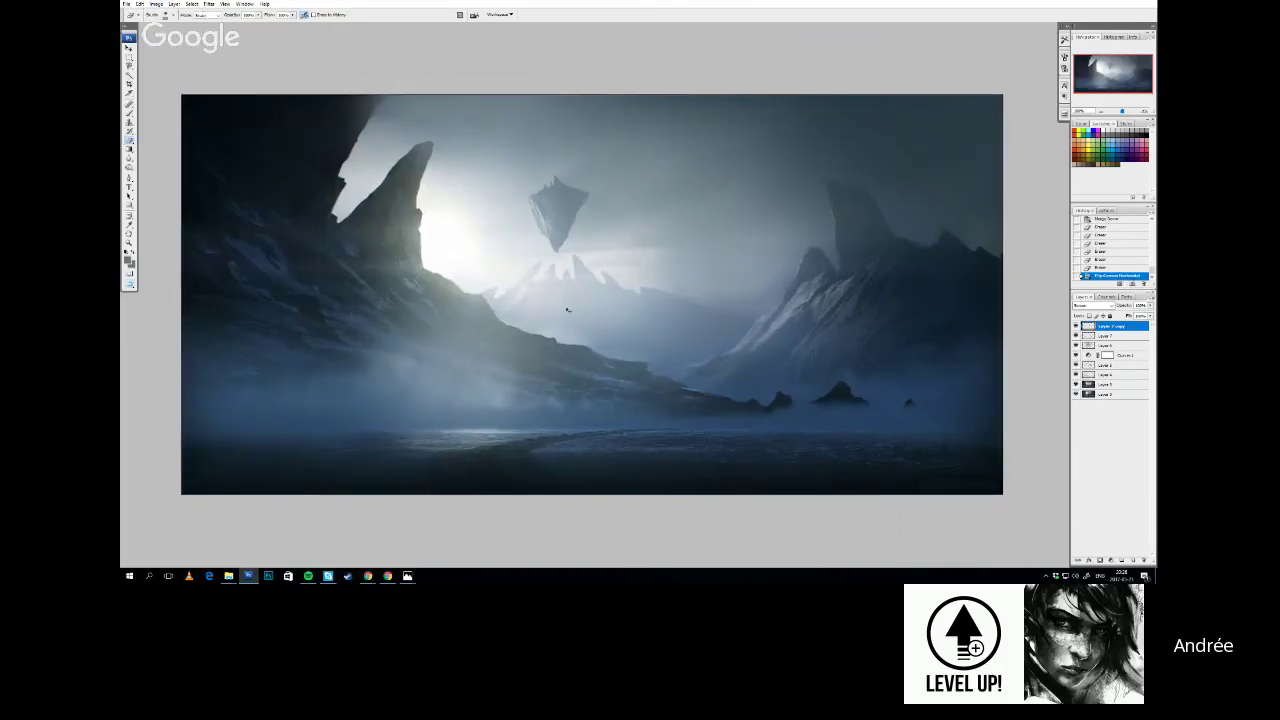
pyautogui.moveTo(533, 290); pyautogui.dragTo(604, 285)
pyautogui.hotkey('ctrl', 'z')
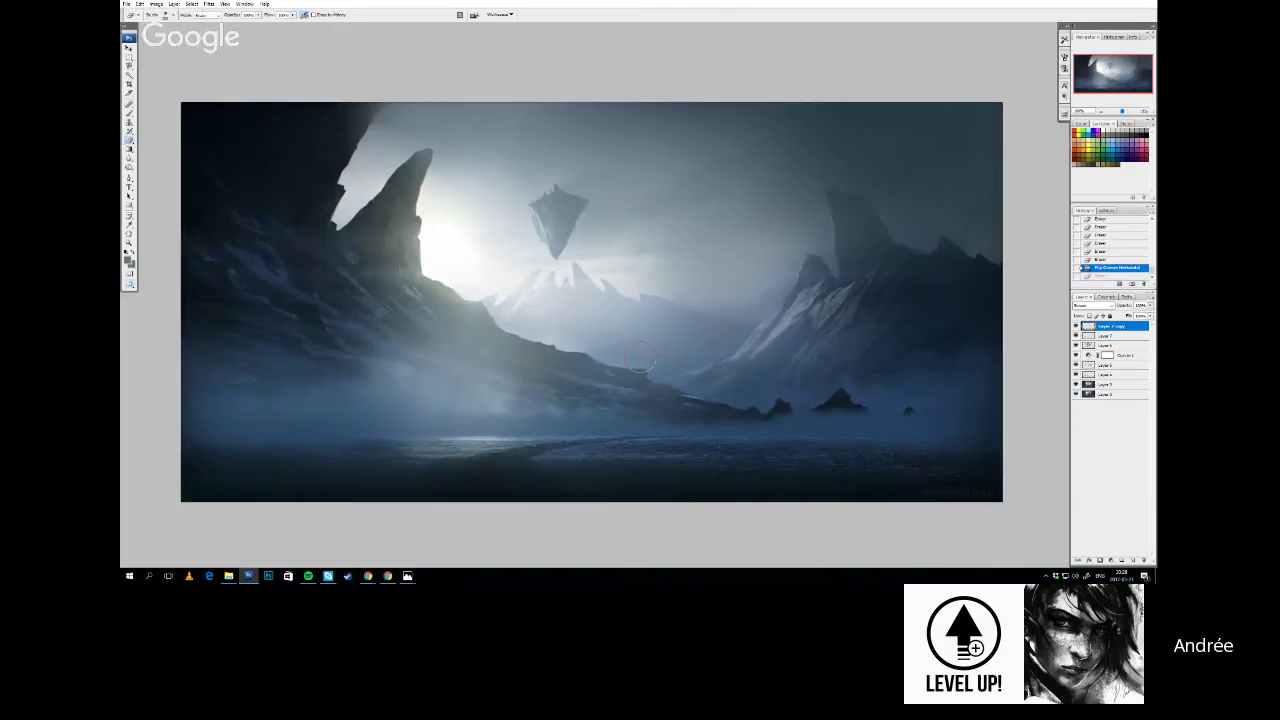
pyautogui.hotkey('ctrl', 'alt', 'z')
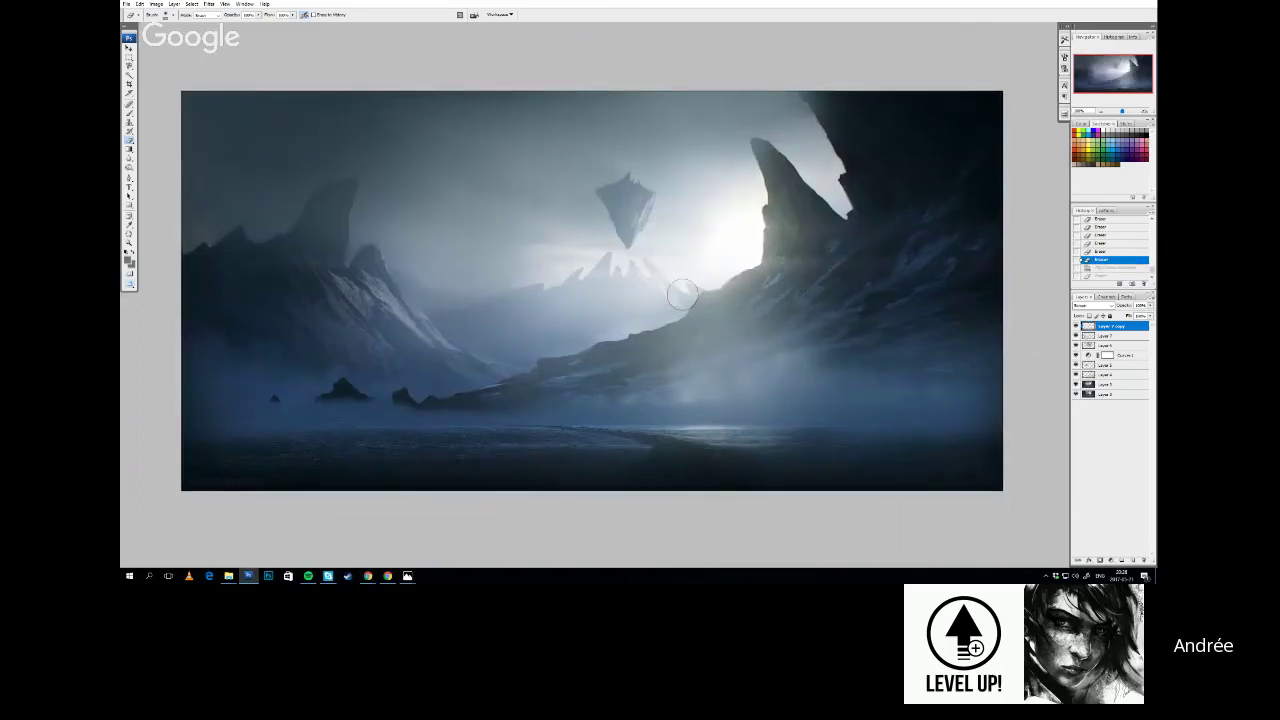
pyautogui.moveTo(523, 237); pyautogui.dragTo(523, 243)
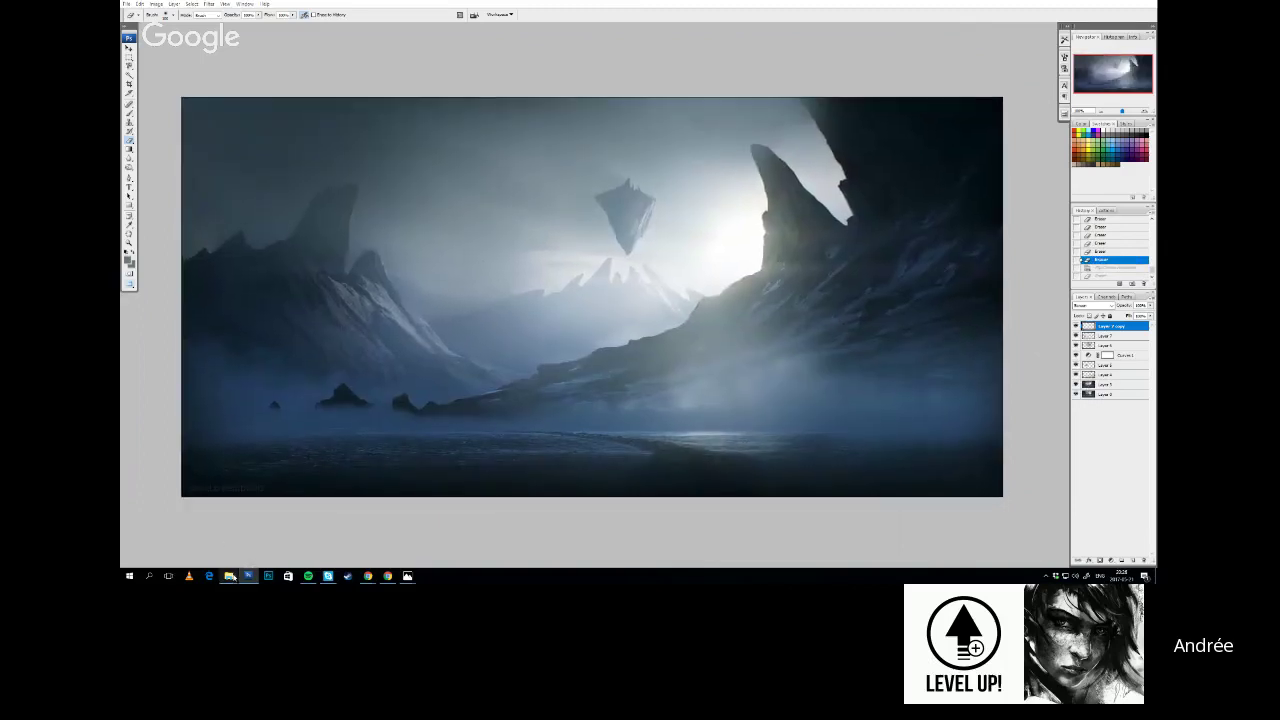
# Open the sky photo folder in File Explorer and look through it for a suitable cloud photo
pyautogui.moveTo(229, 576)
pyautogui.click(845, 540)
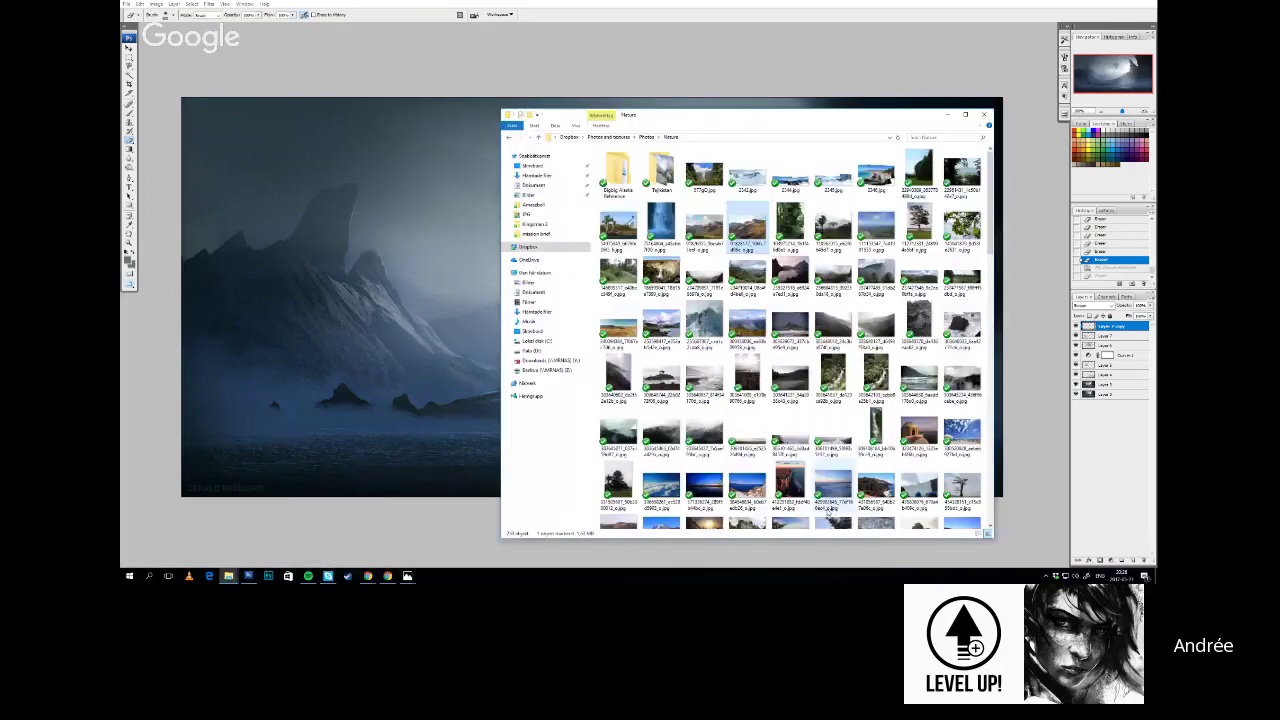
pyautogui.hotkey('alt', 'Left')
pyautogui.doubleClick(860, 254)
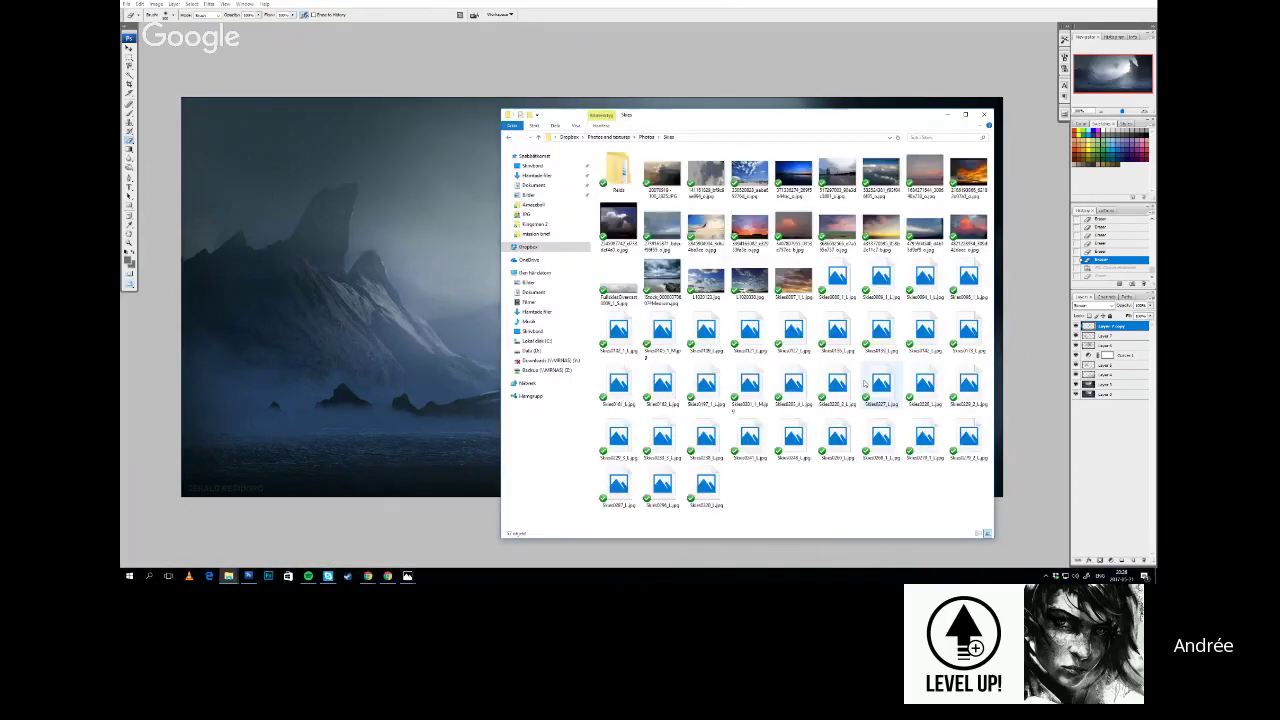
pyautogui.click(793, 388)
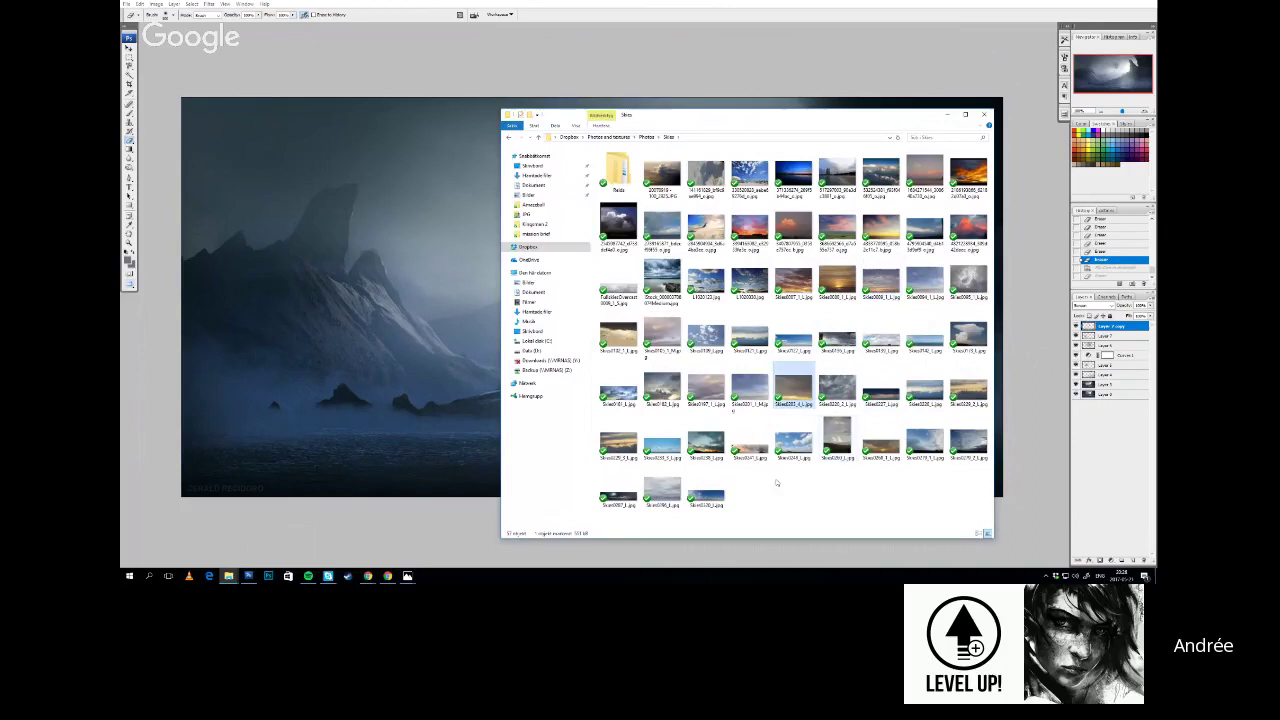
pyautogui.click(777, 498)
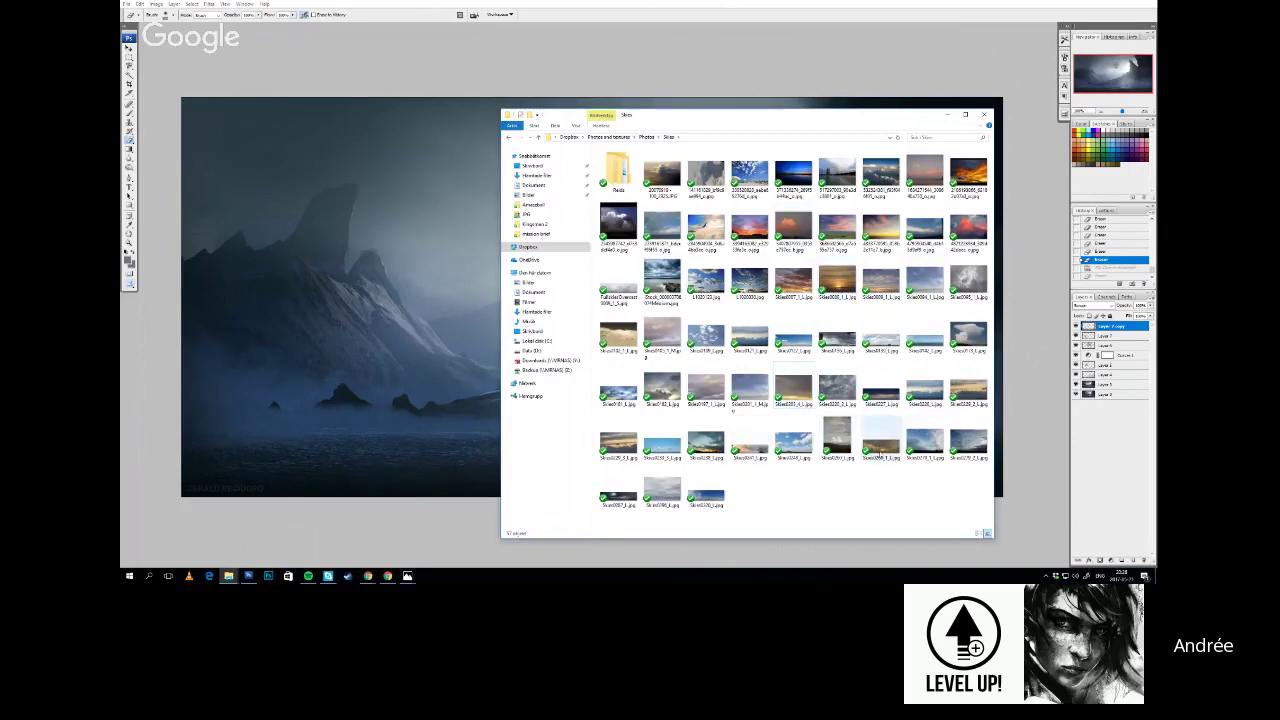
pyautogui.moveTo(880, 440); pyautogui.dragTo(675, 397)
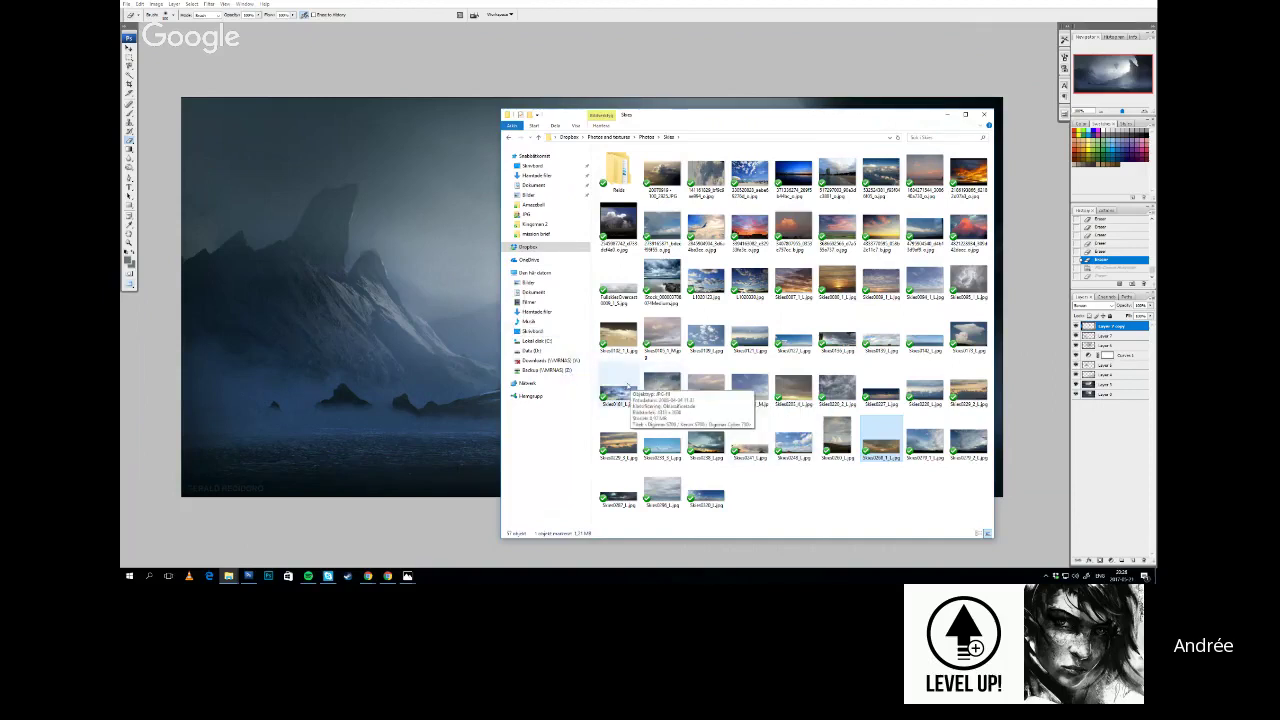
pyautogui.moveTo(619, 383); pyautogui.dragTo(586, 384)
pyautogui.click(831, 503)
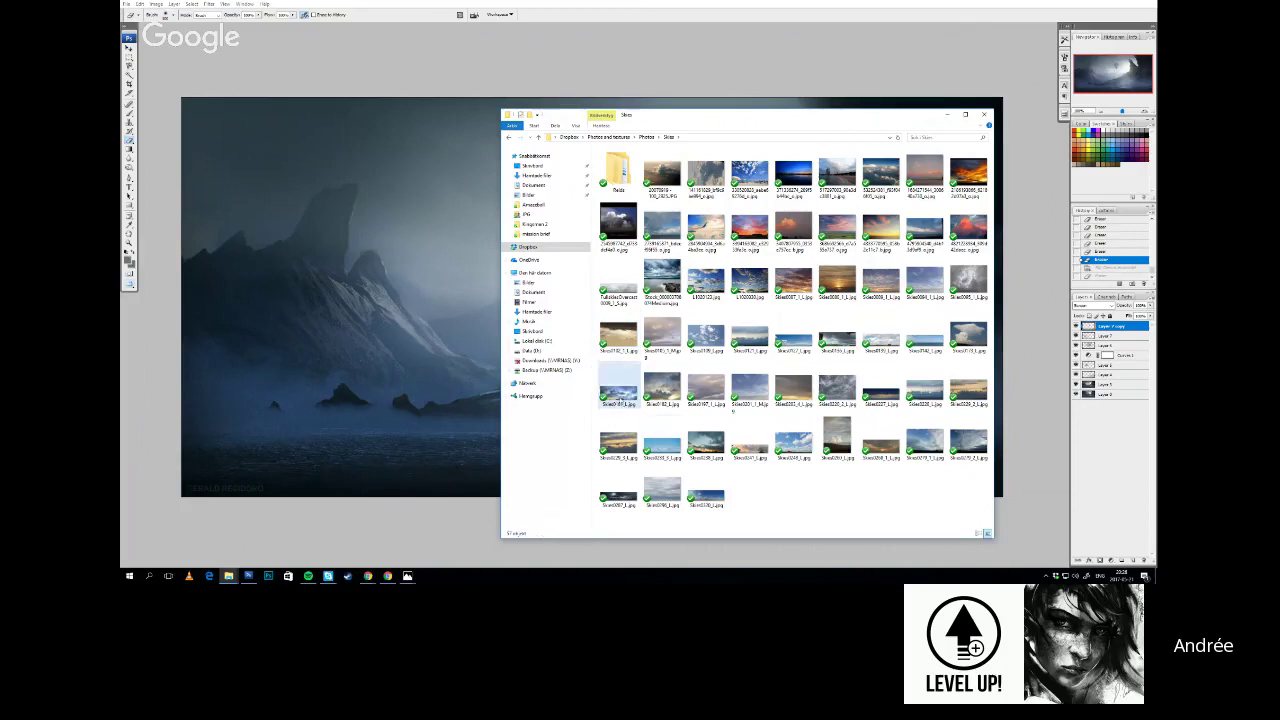
# Open the sunset cloud photo and copy the whole image into the painting as a new layer
pyautogui.doubleClick(884, 452)
pyautogui.hotkey('ctrl', 'a')
pyautogui.hotkey('ctrl', 'c')
pyautogui.hotkey('ctrl', 'w')
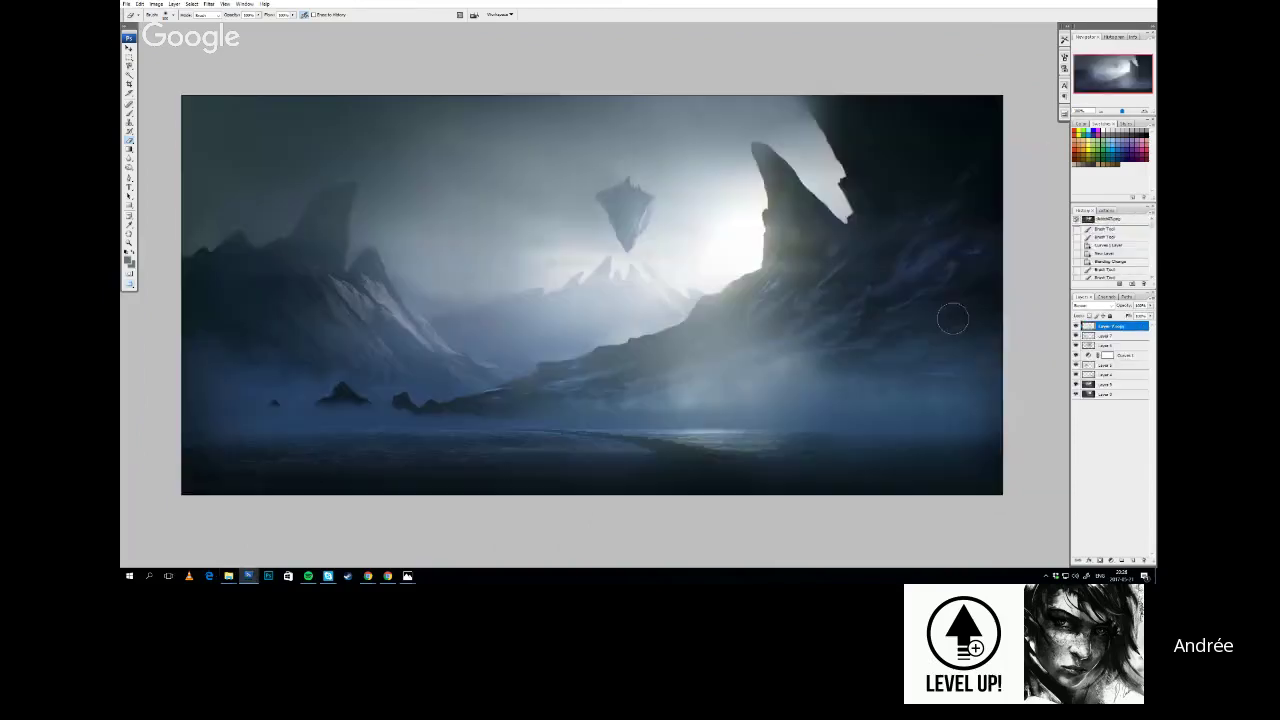
pyautogui.hotkey('ctrl', 'v')
# Set the sky photo layer to Screen mode, scale it down and position it above the valley floor
pyautogui.click(1110, 306)
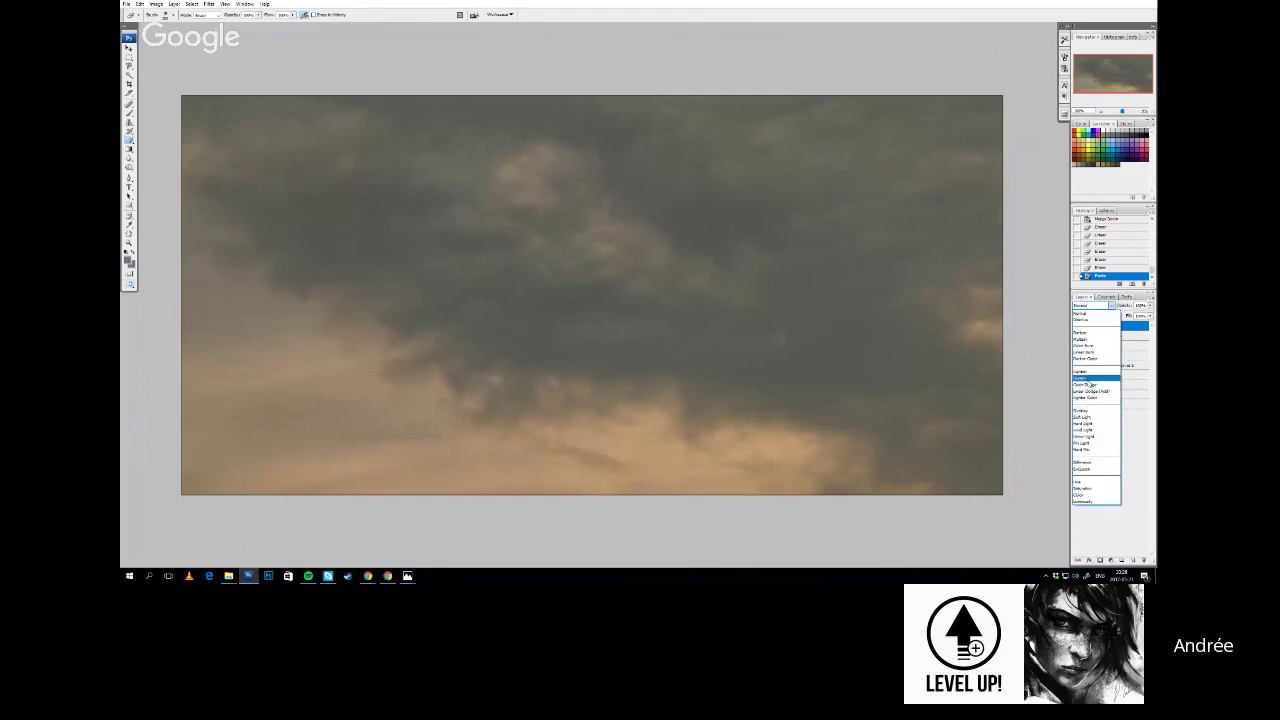
pyautogui.click(1085, 378)
pyautogui.hotkey('ctrl', 't')
pyautogui.moveTo(232, 119); pyautogui.dragTo(404, 129)
pyautogui.moveTo(291, 98); pyautogui.dragTo(317, 199)
pyautogui.moveTo(272, 74); pyautogui.dragTo(494, 157)
pyautogui.press('Return')
pyautogui.moveTo(691, 315); pyautogui.dragTo(250, 130)
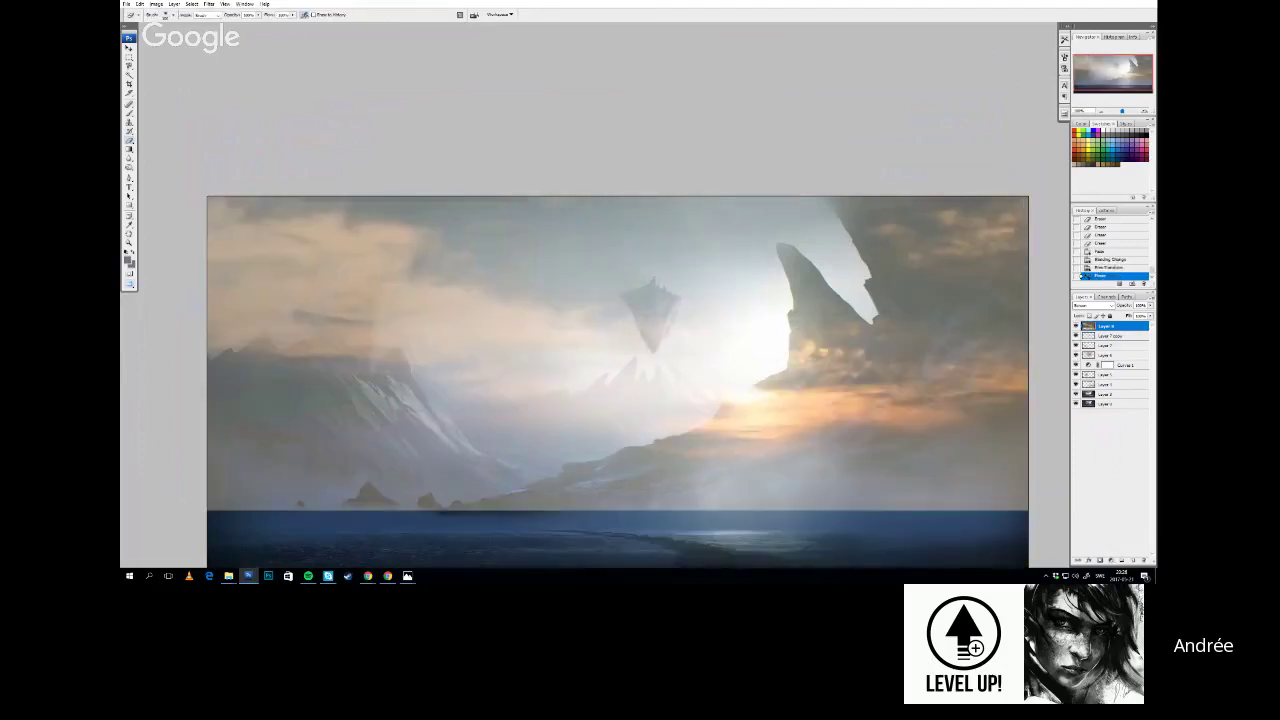
# Change the sky layer to Color Dodge and darken it with Curves by lowering the white point's output
pyautogui.click(1093, 305)
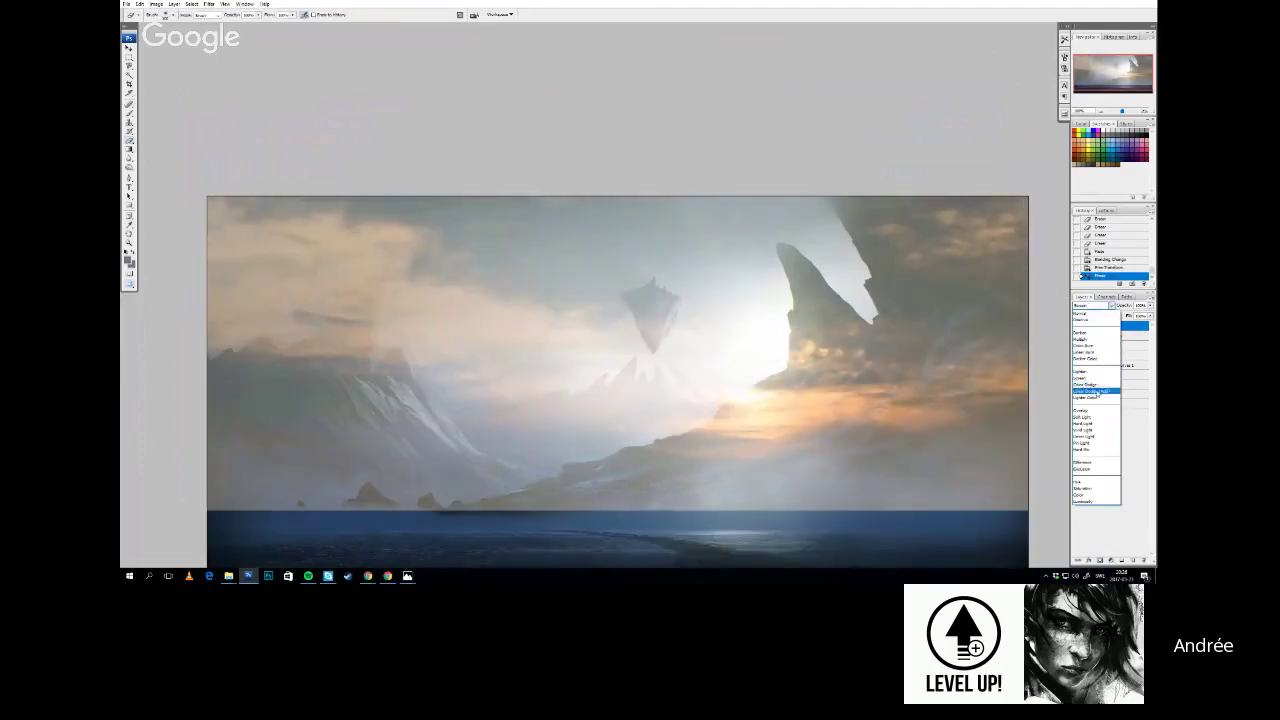
pyautogui.click(1095, 389)
pyautogui.hotkey('ctrl', 't')
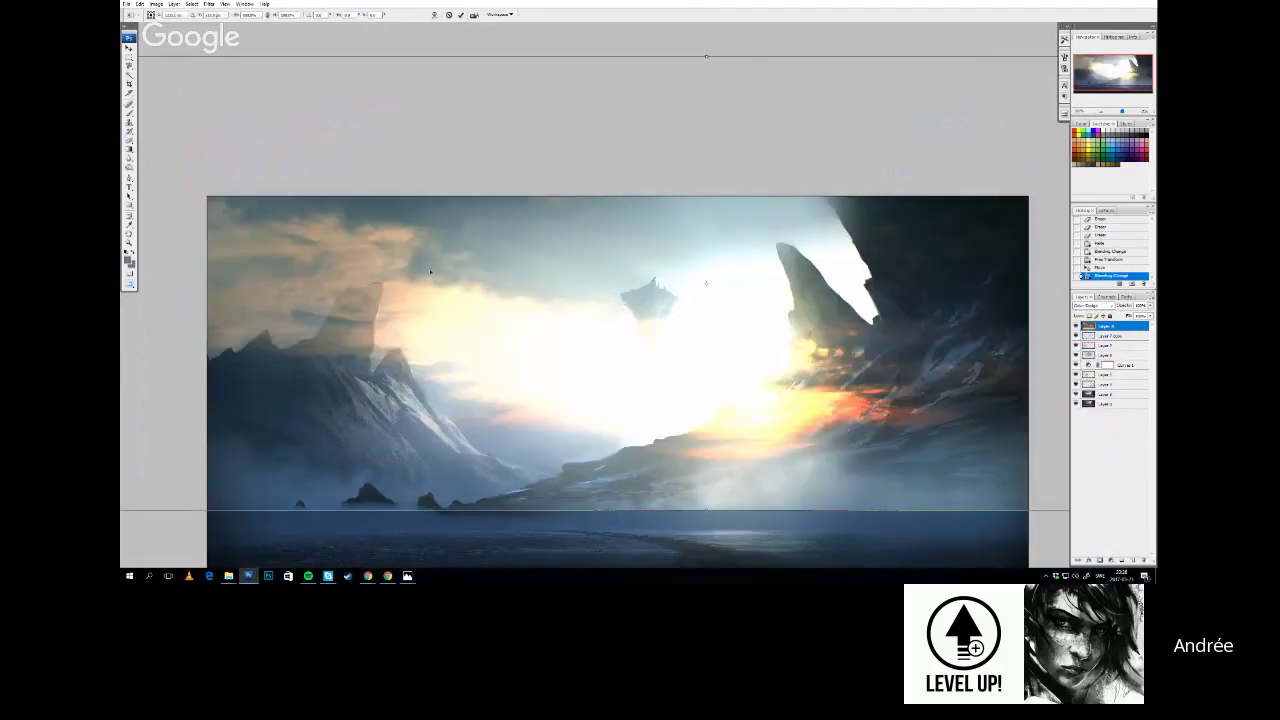
pyautogui.press('Escape')
pyautogui.press('b')
pyautogui.hotkey('ctrl', 'm')
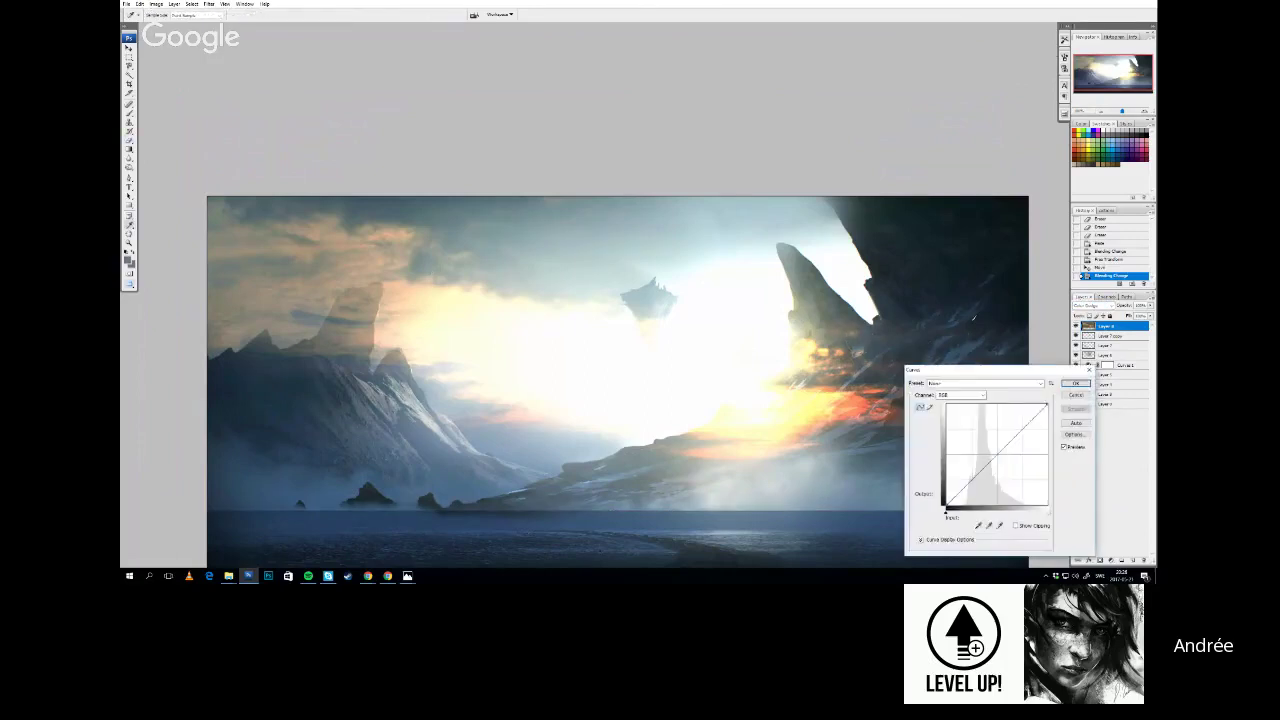
pyautogui.moveTo(1047, 435); pyautogui.dragTo(1046, 471)
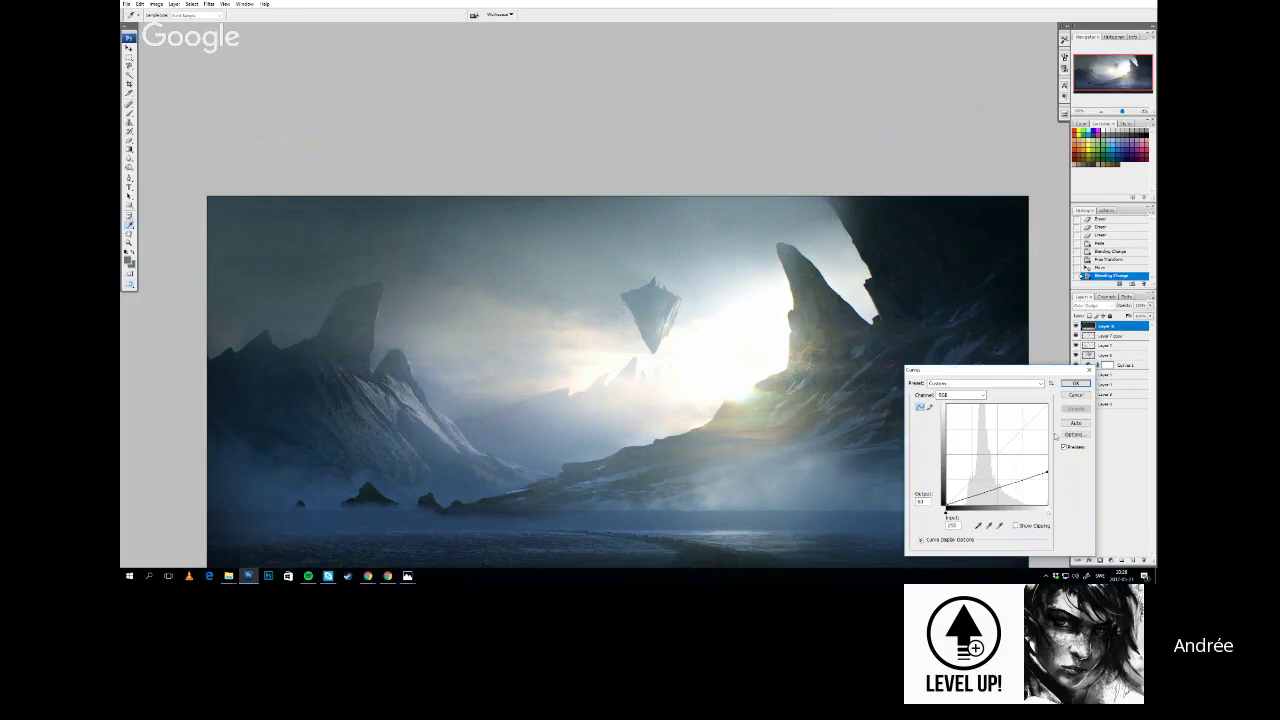
pyautogui.click(1076, 385)
# Shrink the sky layer further and position its glow just above the distant peaks beside the sun
pyautogui.hotkey('ctrl', 't')
pyautogui.moveTo(199, 144); pyautogui.dragTo(412, 177)
pyautogui.moveTo(308, 89); pyautogui.dragTo(583, 210)
pyautogui.moveTo(730, 338); pyautogui.dragTo(620, 359)
pyautogui.moveTo(731, 449); pyautogui.dragTo(680, 293)
pyautogui.press('Return')
pyautogui.press('e')
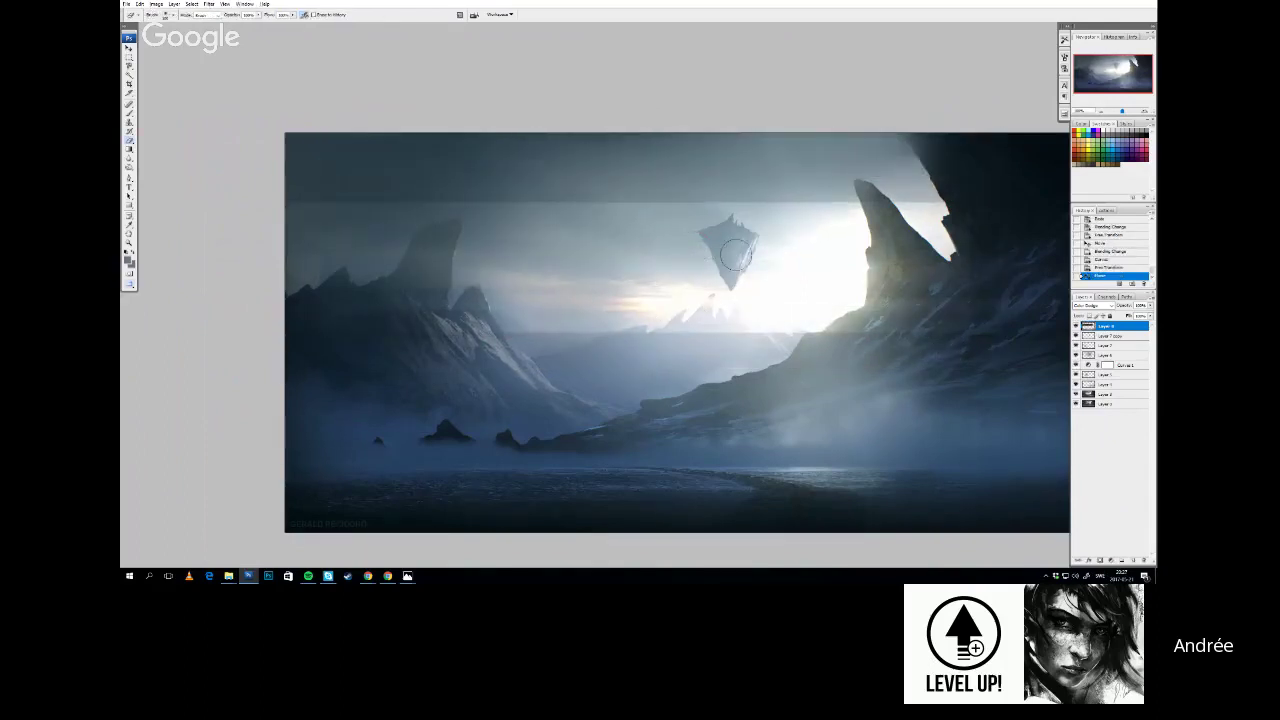
# Burn the sky layer's overbright glow around the sun and floating rock, and its visible edges above the mountains
pyautogui.press('o')
pyautogui.moveTo(580, 226); pyautogui.dragTo(870, 218)
pyautogui.moveTo(705, 268); pyautogui.dragTo(805, 265)
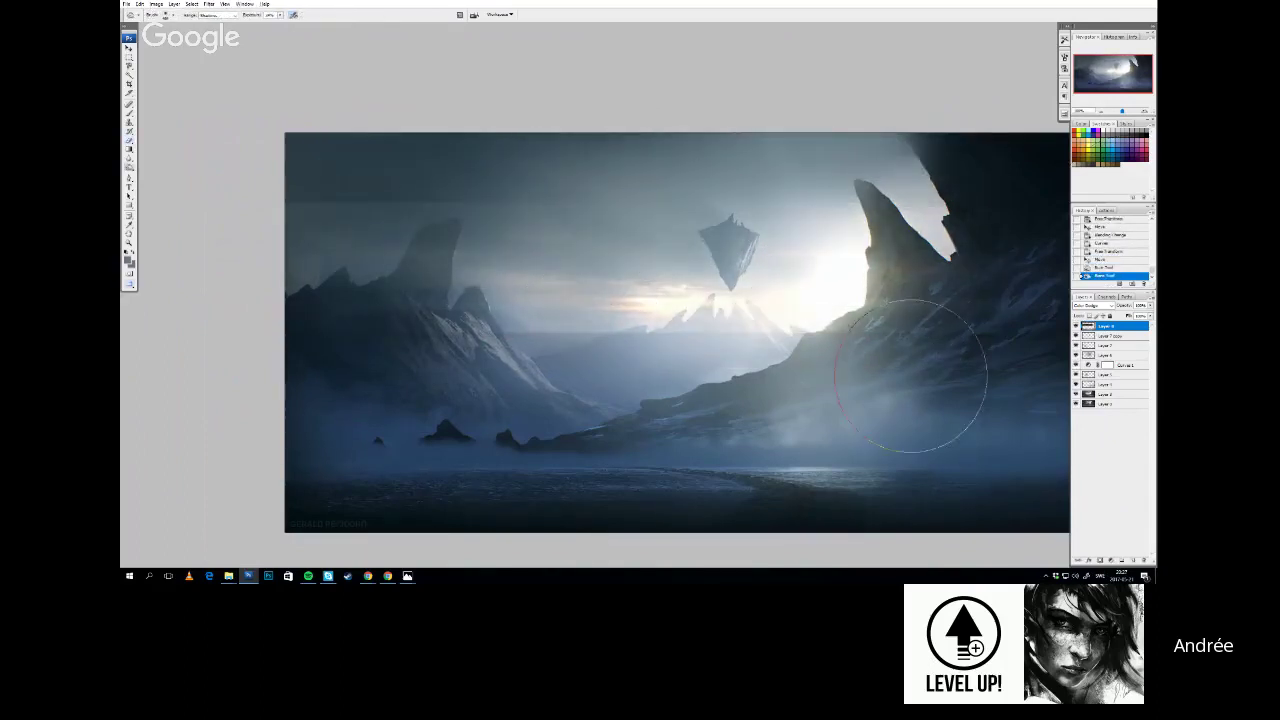
pyautogui.moveTo(820, 350)
pyautogui.mouseDown()
pyautogui.moveTo(573, 356)
pyautogui.moveTo(797, 190)
pyautogui.mouseUp()
pyautogui.moveTo(914, 190)
pyautogui.mouseDown()
pyautogui.moveTo(329, 196)
pyautogui.moveTo(390, 225)
pyautogui.mouseUp()
pyautogui.moveTo(396, 242); pyautogui.dragTo(440, 212)
pyautogui.moveTo(862, 220); pyautogui.dragTo(870, 372)
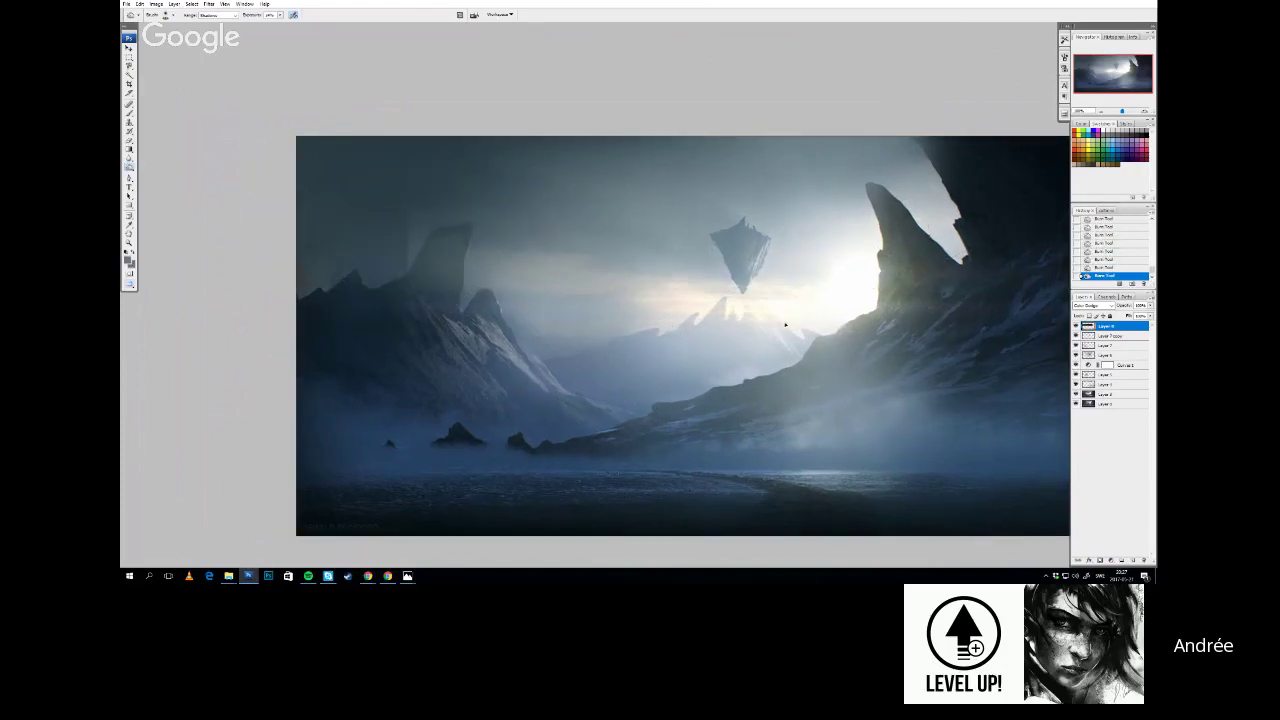
# Erase parts of the sky layer over the distant peaks, the dark spire and the sky above it to blend the edges
pyautogui.press('e')
pyautogui.moveTo(722, 304)
pyautogui.mouseDown()
pyautogui.moveTo(776, 309)
pyautogui.moveTo(692, 312)
pyautogui.moveTo(736, 312)
pyautogui.mouseUp()
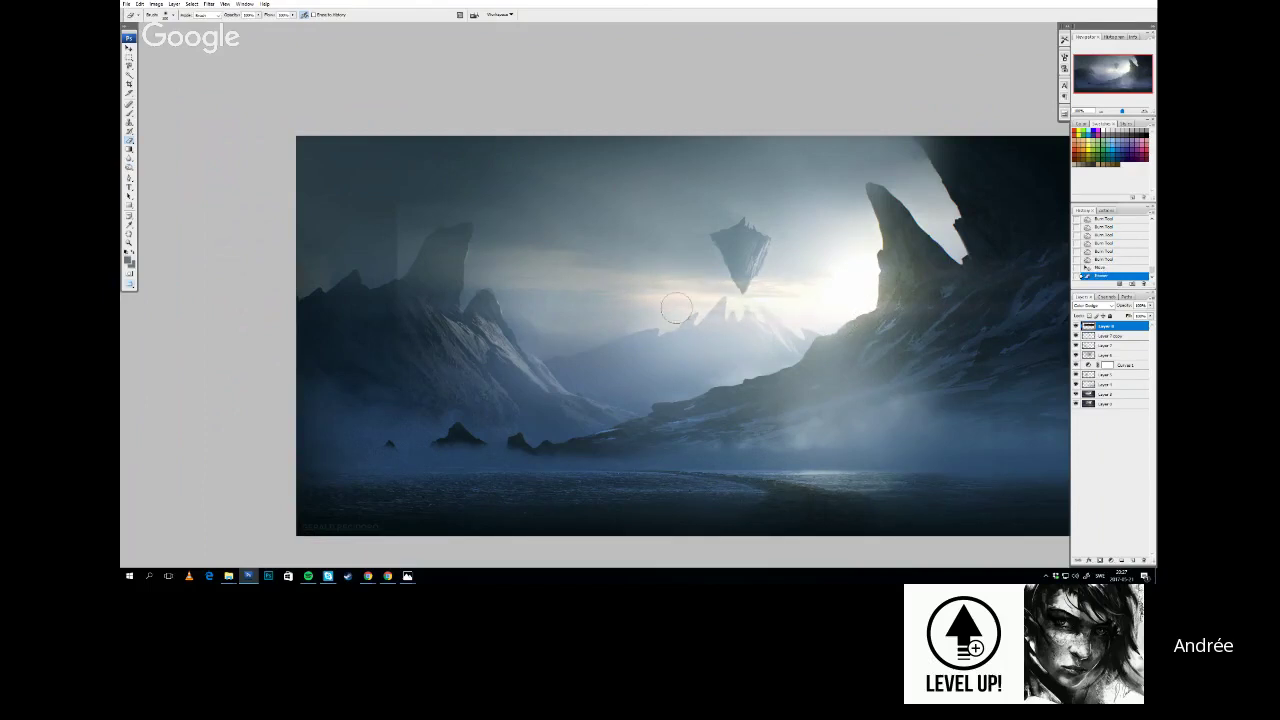
pyautogui.moveTo(714, 308); pyautogui.dragTo(700, 314)
pyautogui.moveTo(489, 335)
pyautogui.mouseDown()
pyautogui.moveTo(452, 322)
pyautogui.moveTo(438, 290)
pyautogui.mouseUp()
pyautogui.moveTo(422, 252)
pyautogui.mouseDown()
pyautogui.moveTo(449, 186)
pyautogui.moveTo(480, 191)
pyautogui.mouseUp()
pyautogui.moveTo(813, 205); pyautogui.dragTo(842, 211)
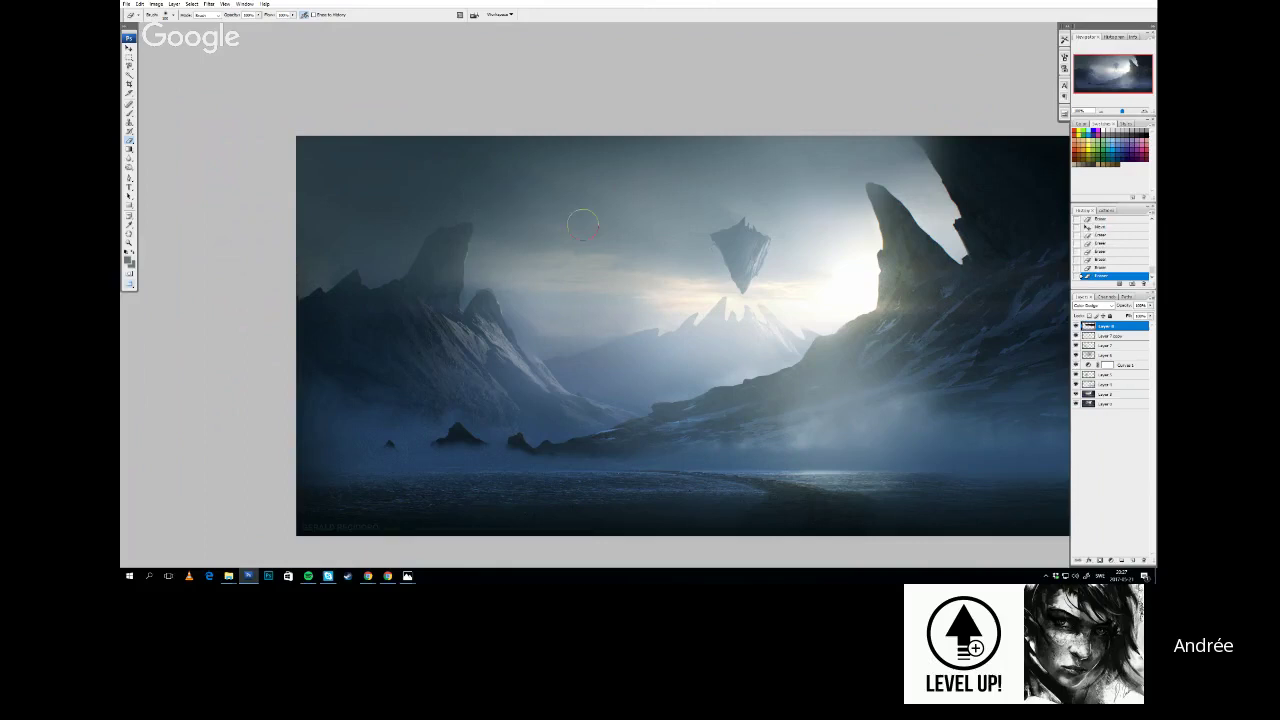
pyautogui.moveTo(686, 283); pyautogui.dragTo(667, 289)
# Enlarge the eraser and soften the sky layer across the sun's glow, the spire and the distant peaks
pyautogui.rightClick(770, 246)
pyautogui.press('Return')
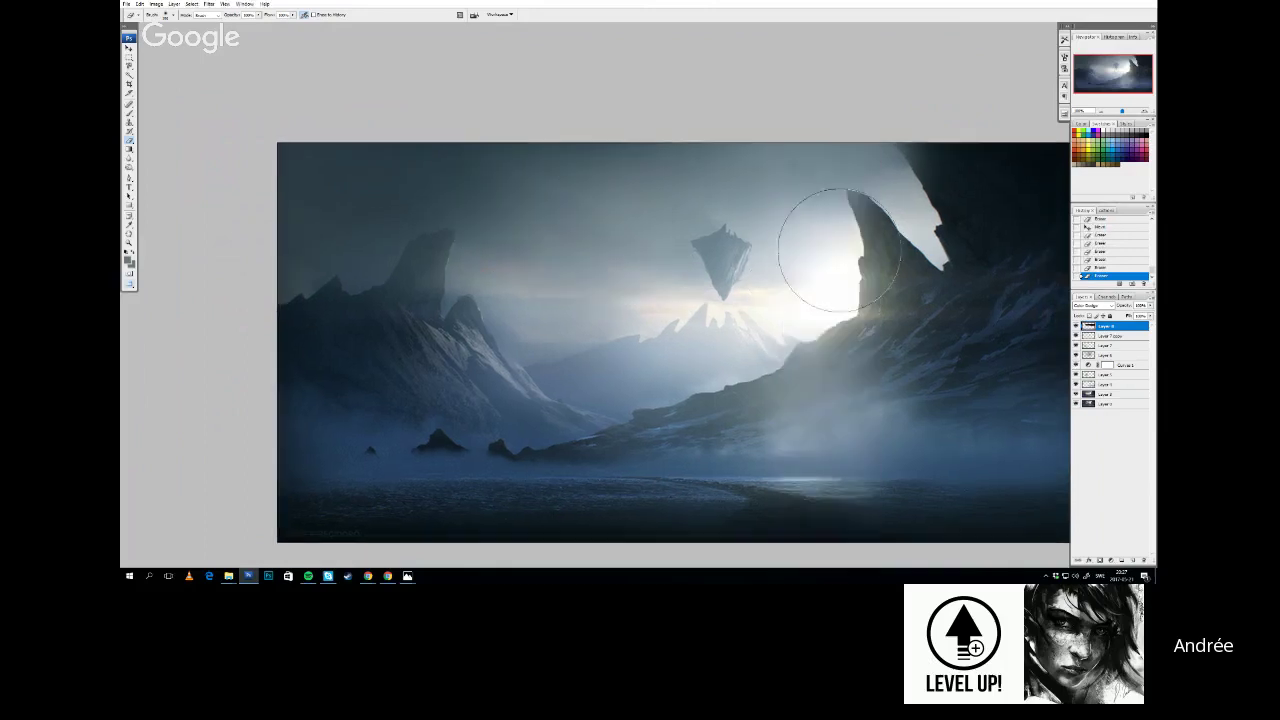
pyautogui.moveTo(843, 251); pyautogui.dragTo(811, 230)
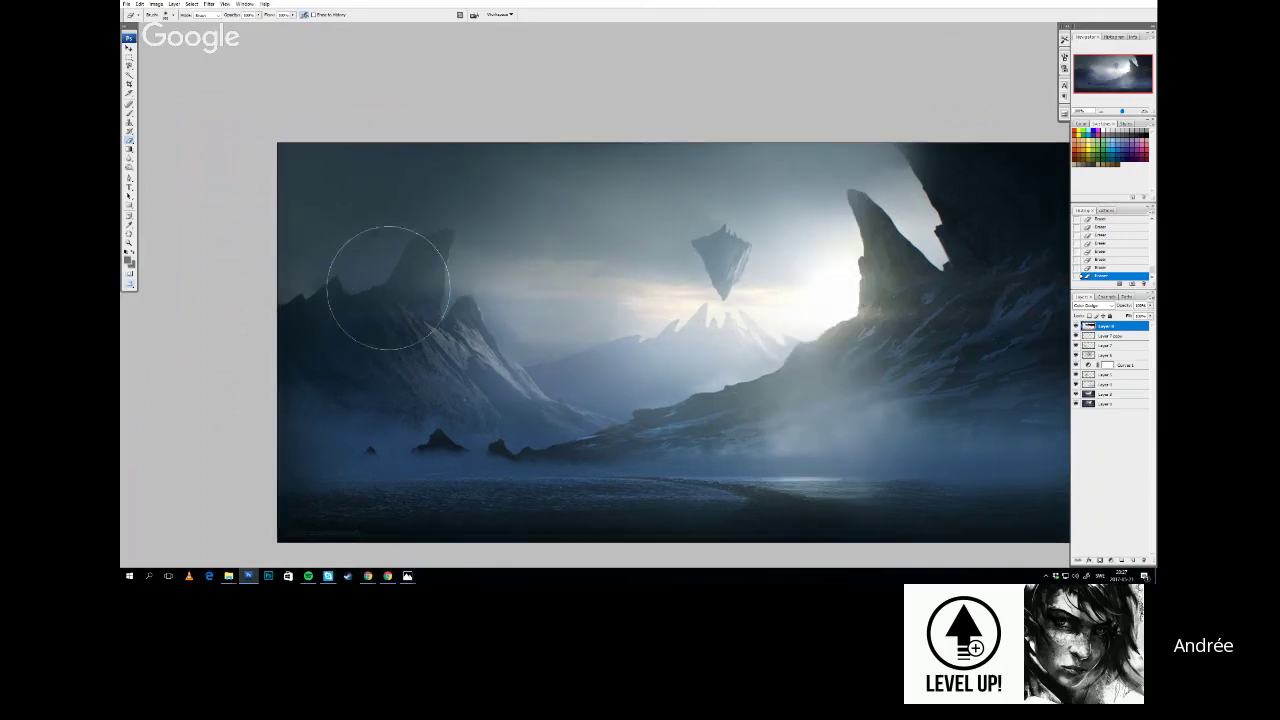
pyautogui.moveTo(440, 282); pyautogui.dragTo(774, 309)
pyautogui.moveTo(634, 315)
pyautogui.mouseDown()
pyautogui.moveTo(586, 338)
pyautogui.moveTo(839, 360)
pyautogui.moveTo(799, 327)
pyautogui.moveTo(894, 306)
pyautogui.mouseUp()
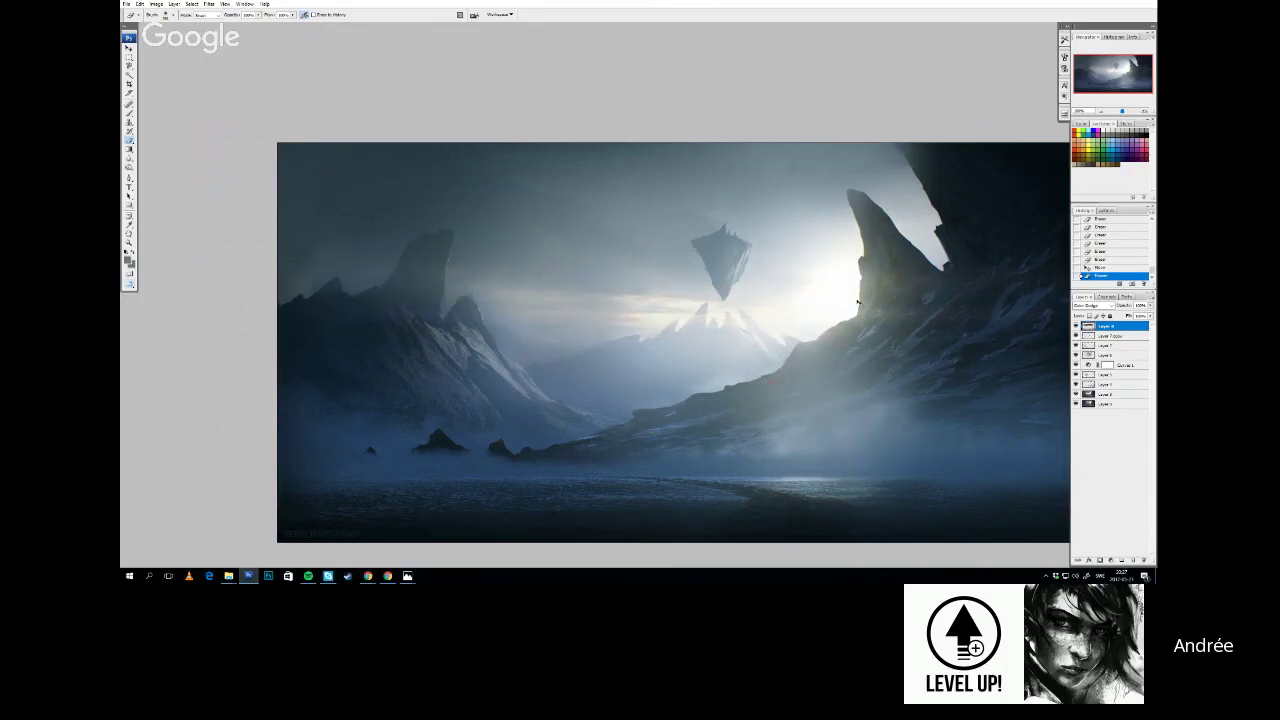
# Desaturate the sky layer and erase its remains across the dark upper sky
pyautogui.moveTo(728, 353)
pyautogui.mouseDown()
pyautogui.moveTo(761, 346)
pyautogui.moveTo(711, 338)
pyautogui.mouseUp()
pyautogui.moveTo(606, 251); pyautogui.dragTo(335, 212)
pyautogui.moveTo(335, 212)
pyautogui.mouseDown()
pyautogui.moveTo(471, 220)
pyautogui.moveTo(650, 188)
pyautogui.moveTo(682, 208)
pyautogui.mouseUp()
# Flip the canvas horizontally and erase the sky layer around the mirrored spire
pyautogui.press('o')
pyautogui.moveTo(629, 357); pyautogui.dragTo(617, 339)
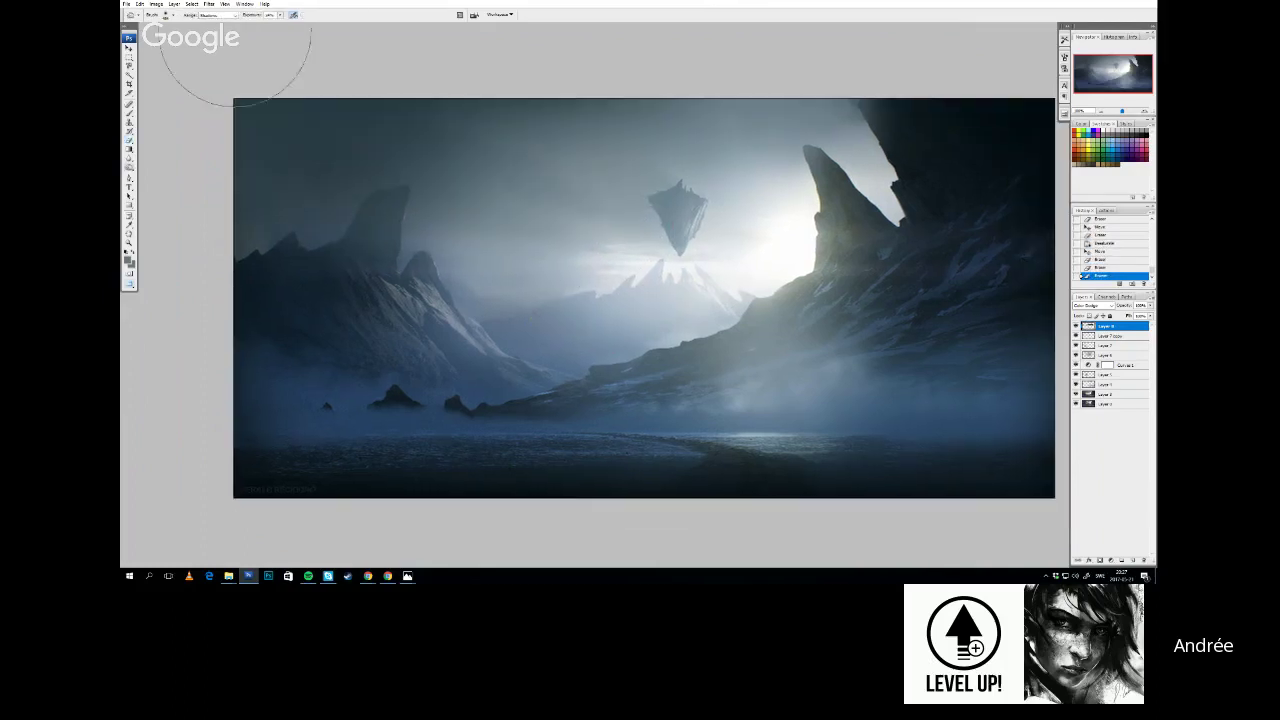
pyautogui.click(156, 4)
pyautogui.moveTo(170, 85)
pyautogui.click(228, 120)
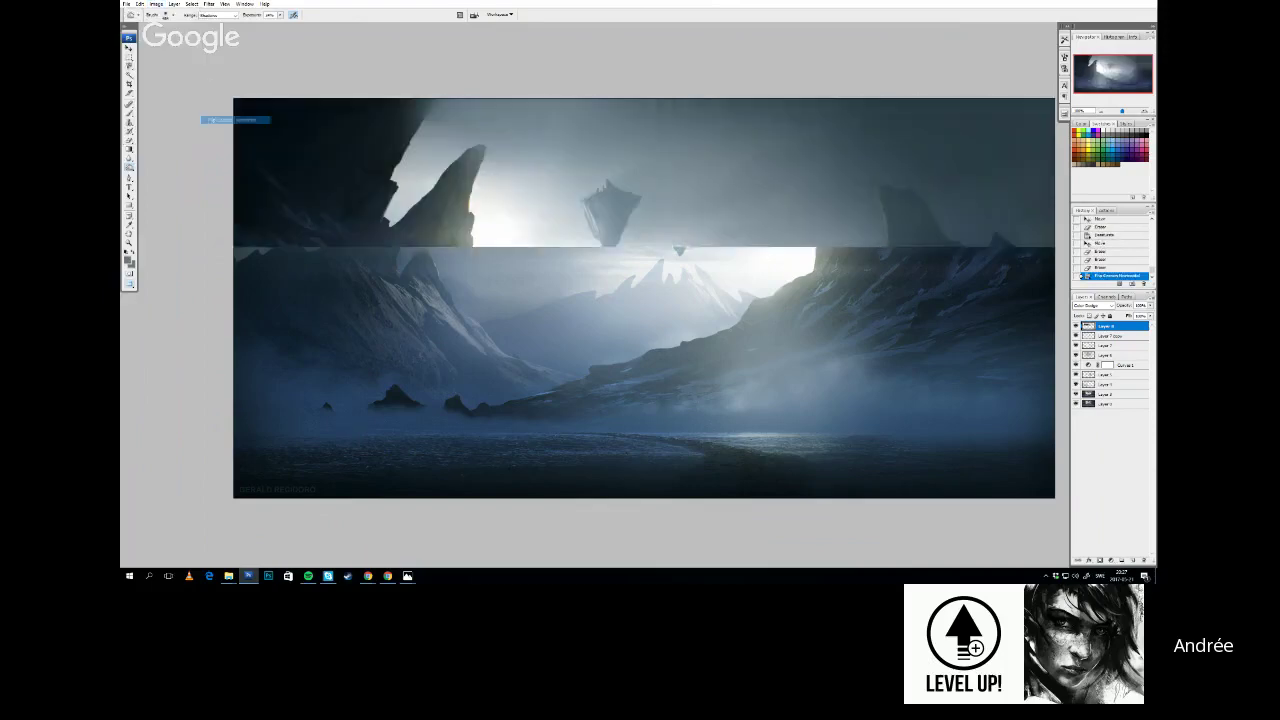
pyautogui.moveTo(687, 400); pyautogui.dragTo(661, 409)
pyautogui.press('e')
pyautogui.moveTo(946, 237); pyautogui.dragTo(863, 271)
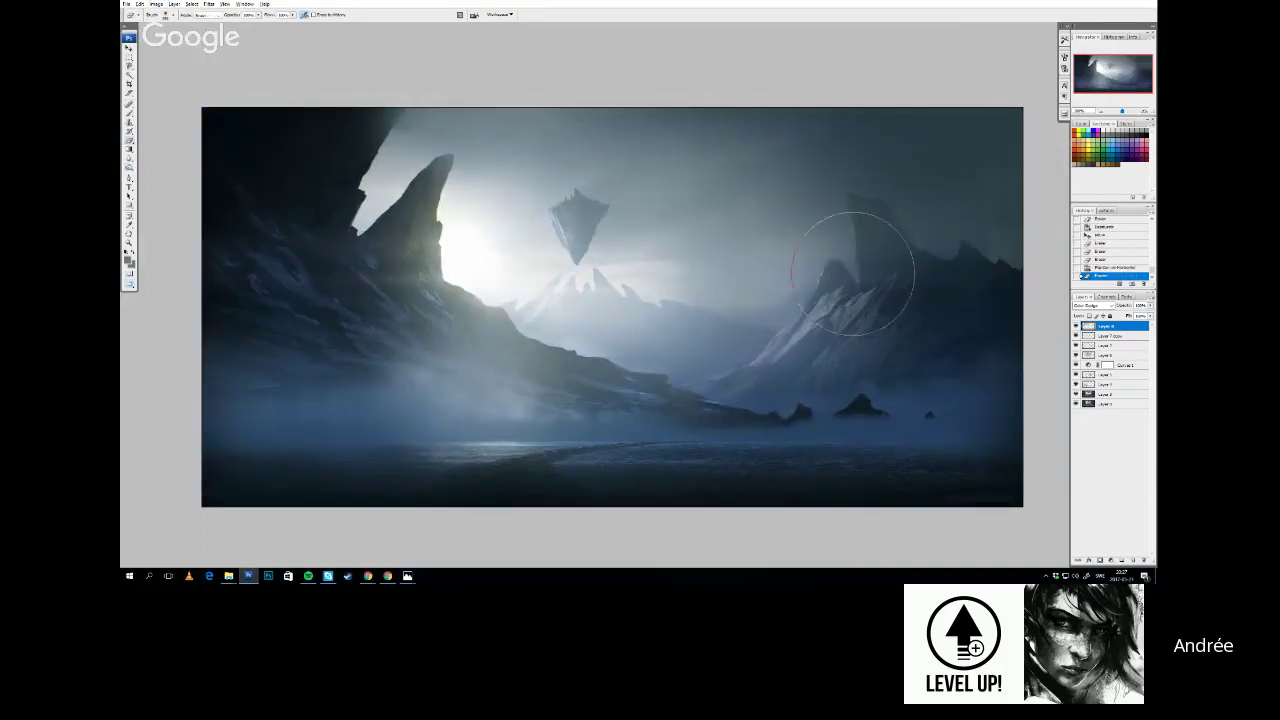
# Undo the last eraser stroke and the horizontal canvas flip
pyautogui.hotkey('alt', 'Tab')
pyautogui.click(873, 474)
pyautogui.click(228, 4)
pyautogui.click(244, 4)
pyautogui.moveTo(755, 285); pyautogui.dragTo(757, 297)
pyautogui.hotkey('ctrl', 'alt', 'z')
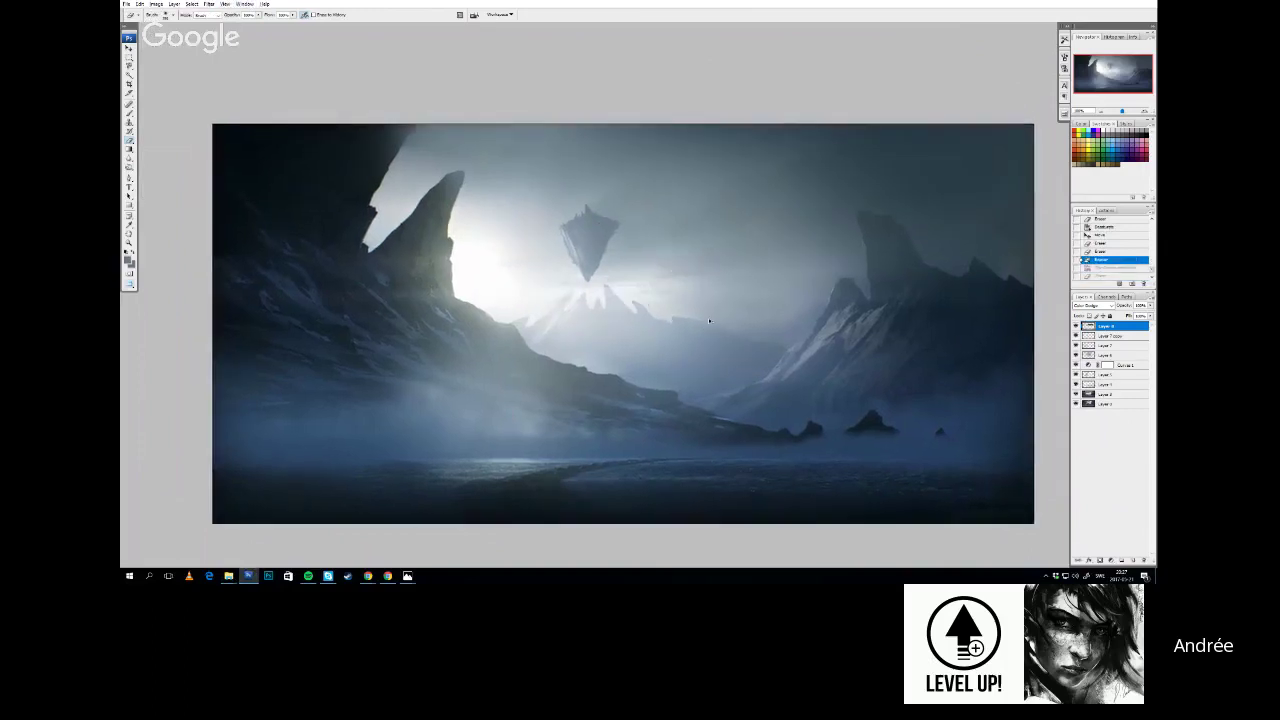
pyautogui.hotkey('ctrl', 'alt', 'z')
# Replace the sky photo layer with a new blank layer and sample the sky glow between the floating rock and sun for the brush
pyautogui.moveTo(1120, 326)
pyautogui.mouseDown()
pyautogui.moveTo(1120, 539)
pyautogui.moveTo(1144, 560)
pyautogui.mouseUp()
pyautogui.click(1133, 560)
pyautogui.press('b')
pyautogui.keyDown('alt'); pyautogui.click(716, 284); pyautogui.keyUp('alt')
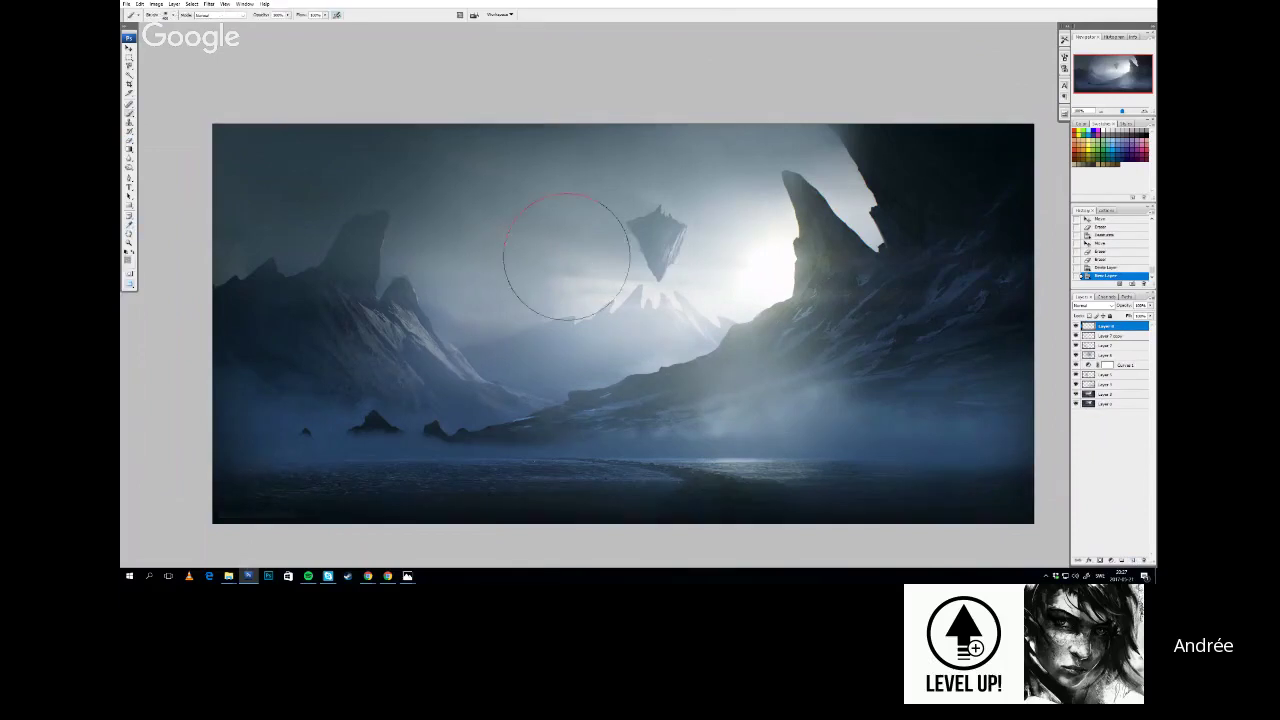
# Sample the pale sky colour and paint thin, wispy cloud strokes between the mountain spire and the floating rock
pyautogui.rightClick(570, 253)
pyautogui.click(692, 205)
pyautogui.keyDown('alt'); pyautogui.click(595, 269); pyautogui.keyUp('alt')
pyautogui.rightClick(595, 278)
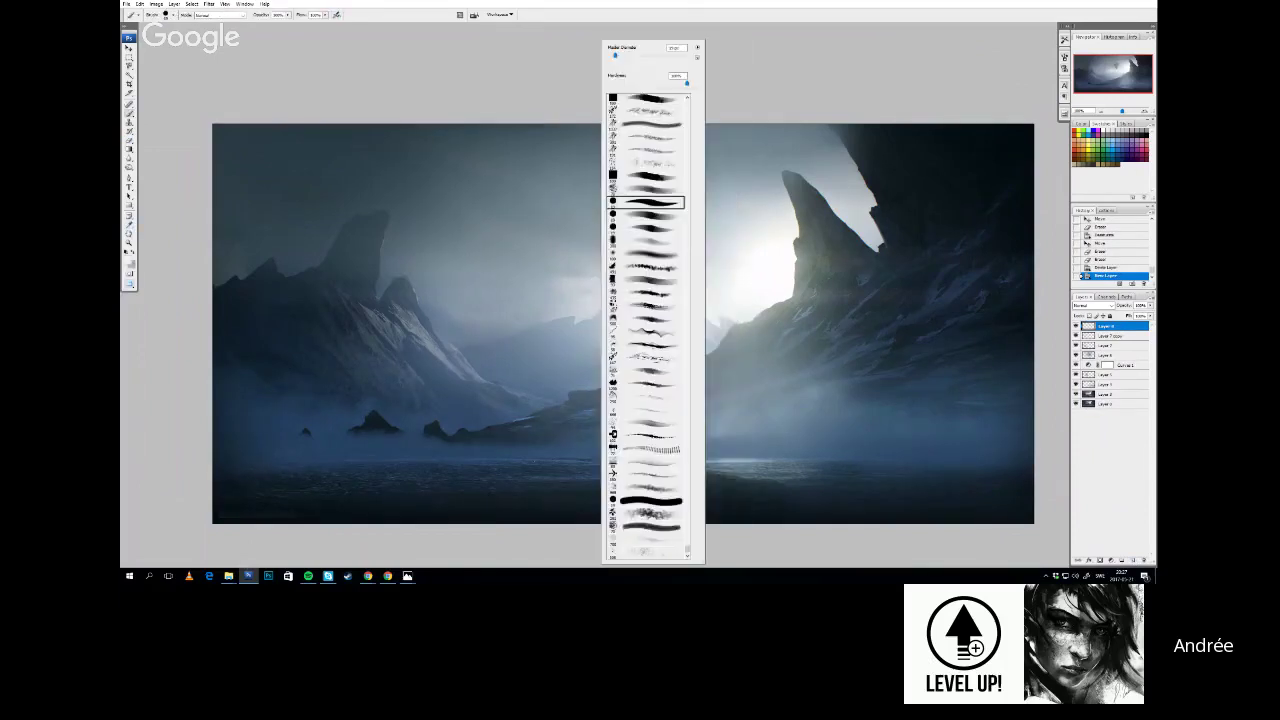
pyautogui.click(650, 259)
pyautogui.moveTo(548, 272); pyautogui.dragTo(516, 287)
pyautogui.moveTo(545, 286)
pyautogui.mouseDown()
pyautogui.moveTo(583, 277)
pyautogui.moveTo(566, 289)
pyautogui.mouseUp()
pyautogui.moveTo(566, 289); pyautogui.dragTo(434, 269)
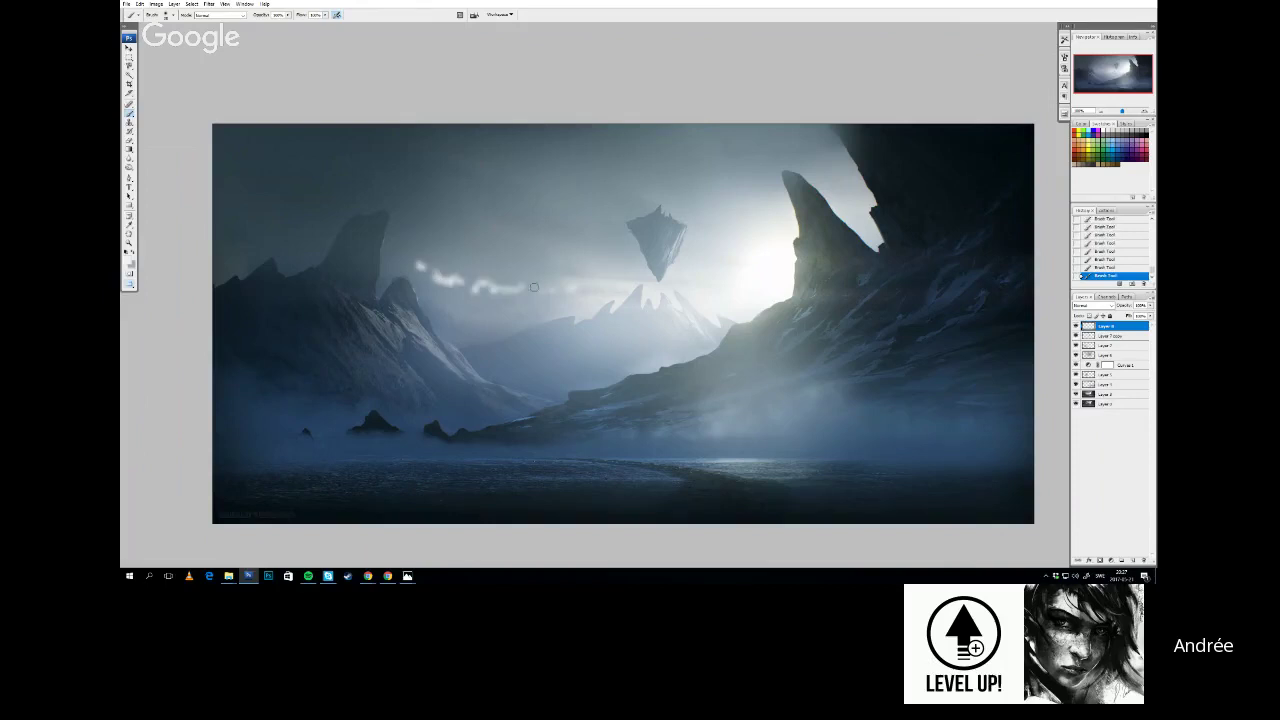
pyautogui.moveTo(625, 262); pyautogui.dragTo(581, 280)
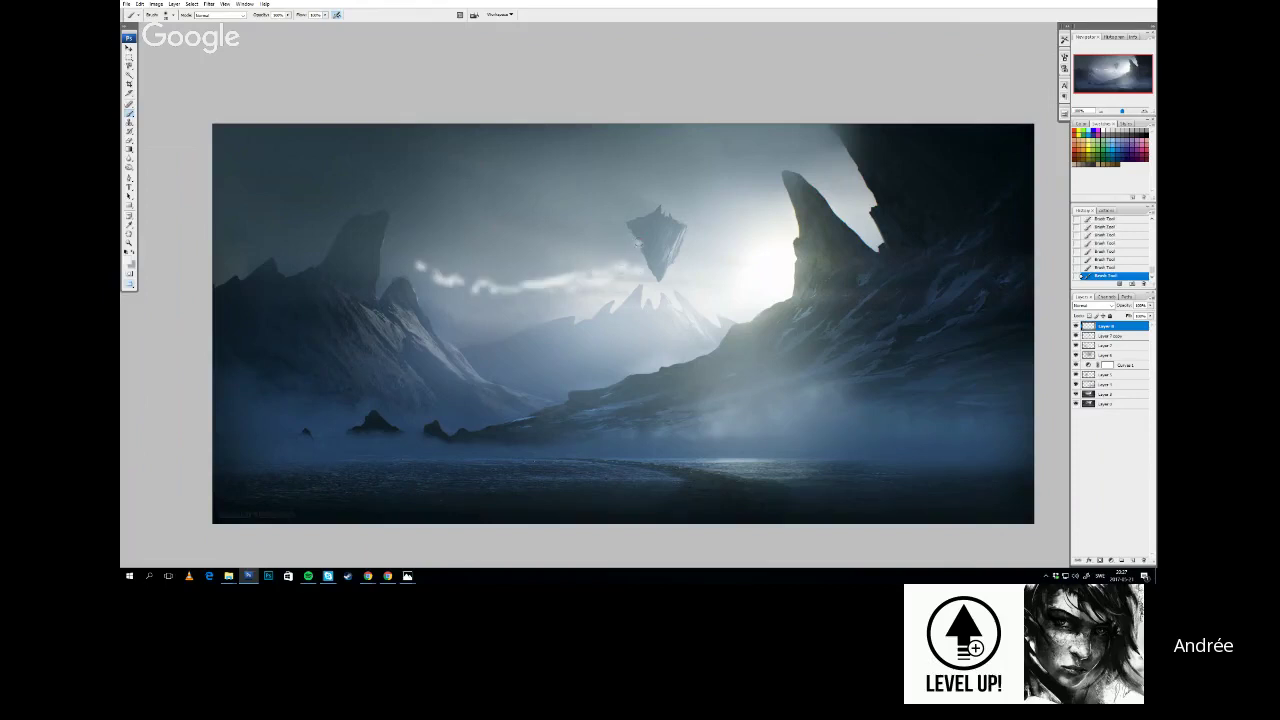
pyautogui.moveTo(654, 230); pyautogui.dragTo(672, 222)
pyautogui.hotkey('ctrl', 'z')
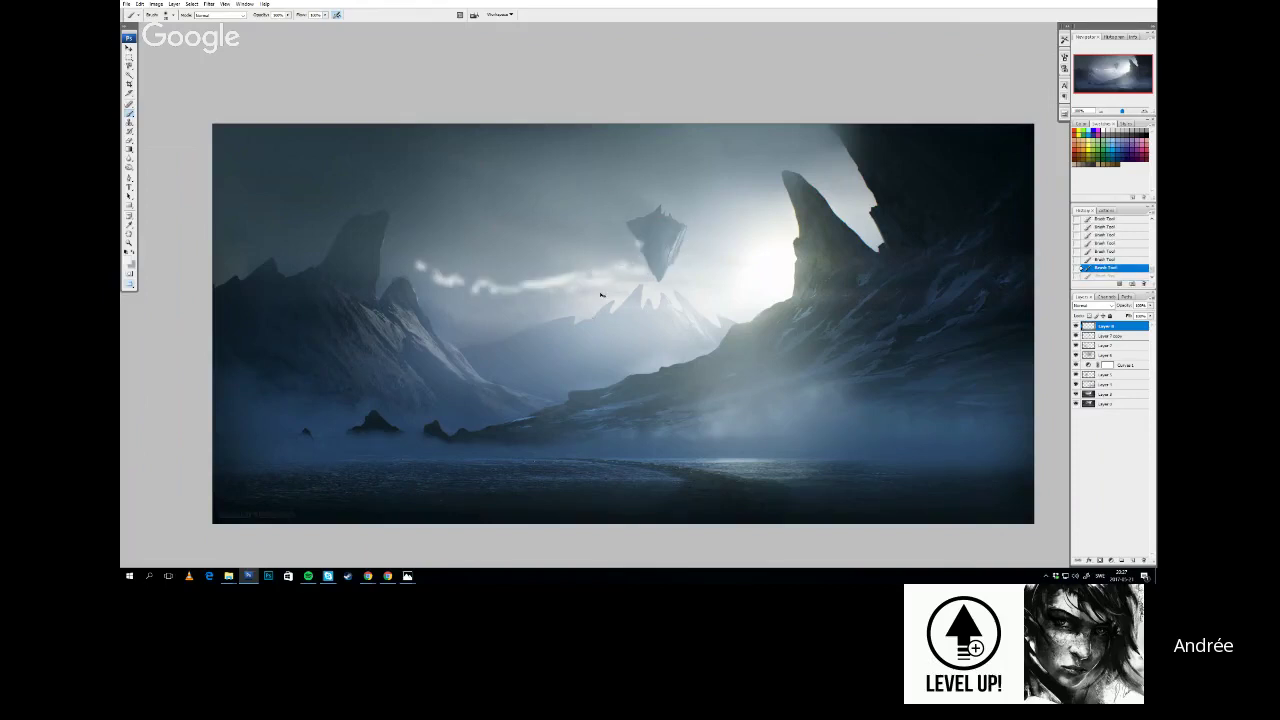
# Erase parts of the cloud strokes to soften them and touch up the clouds with a small soft brush
pyautogui.press('e')
pyautogui.moveTo(540, 291); pyautogui.dragTo(400, 262)
pyautogui.press('b')
pyautogui.rightClick(710, 235)
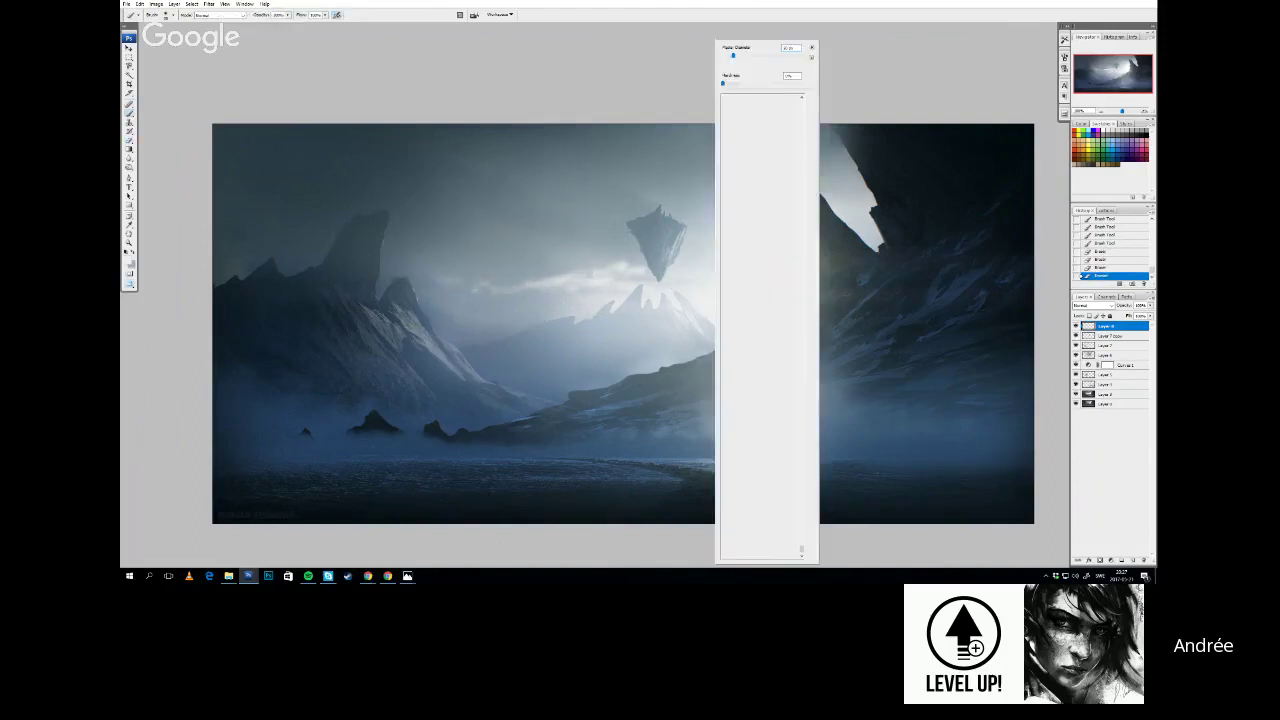
pyautogui.click(611, 282)
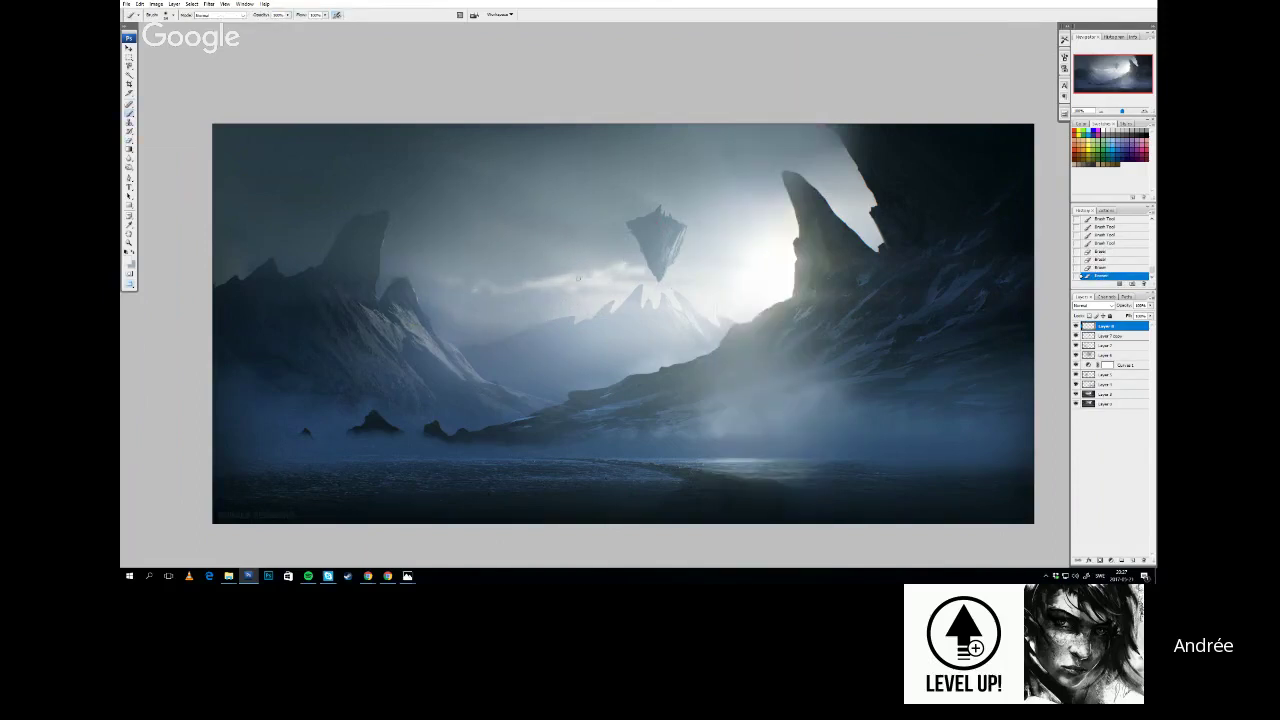
pyautogui.press('i')
# Choose a hard round brush and paint small snow highlights along the ridge left of the distant snowy peak
pyautogui.rightClick(643, 300)
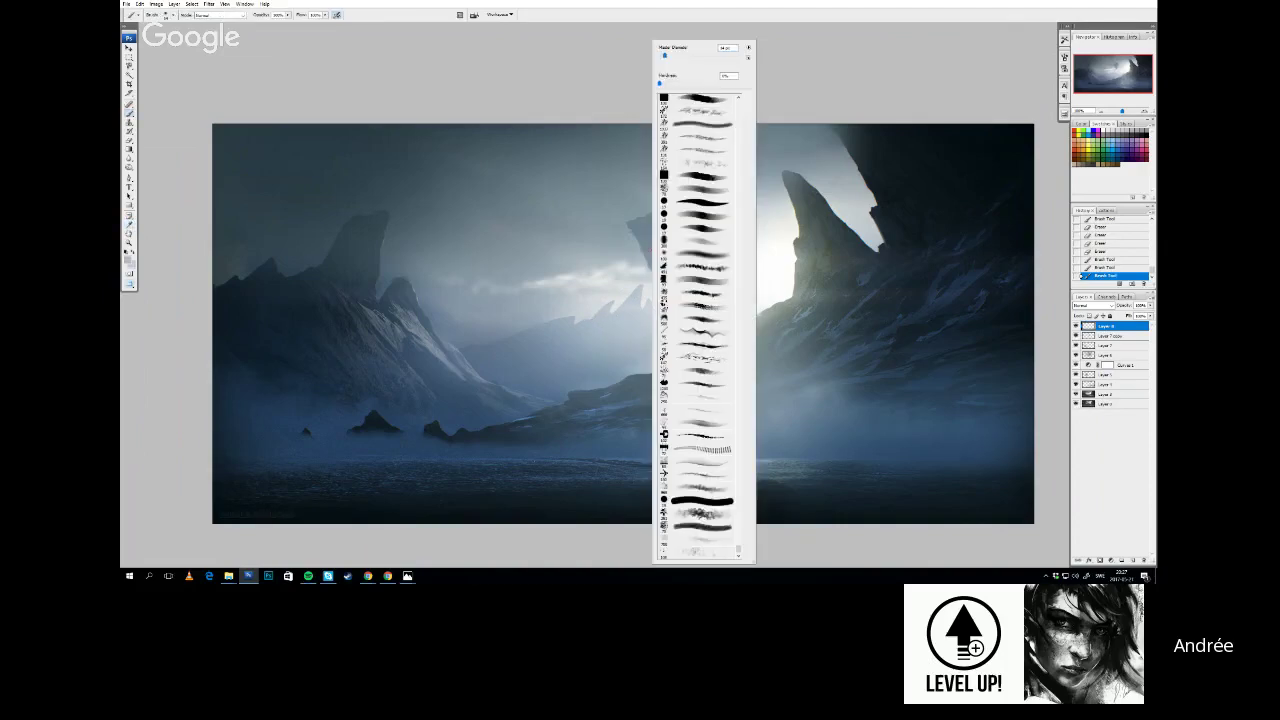
pyautogui.click(685, 206)
pyautogui.click(600, 300)
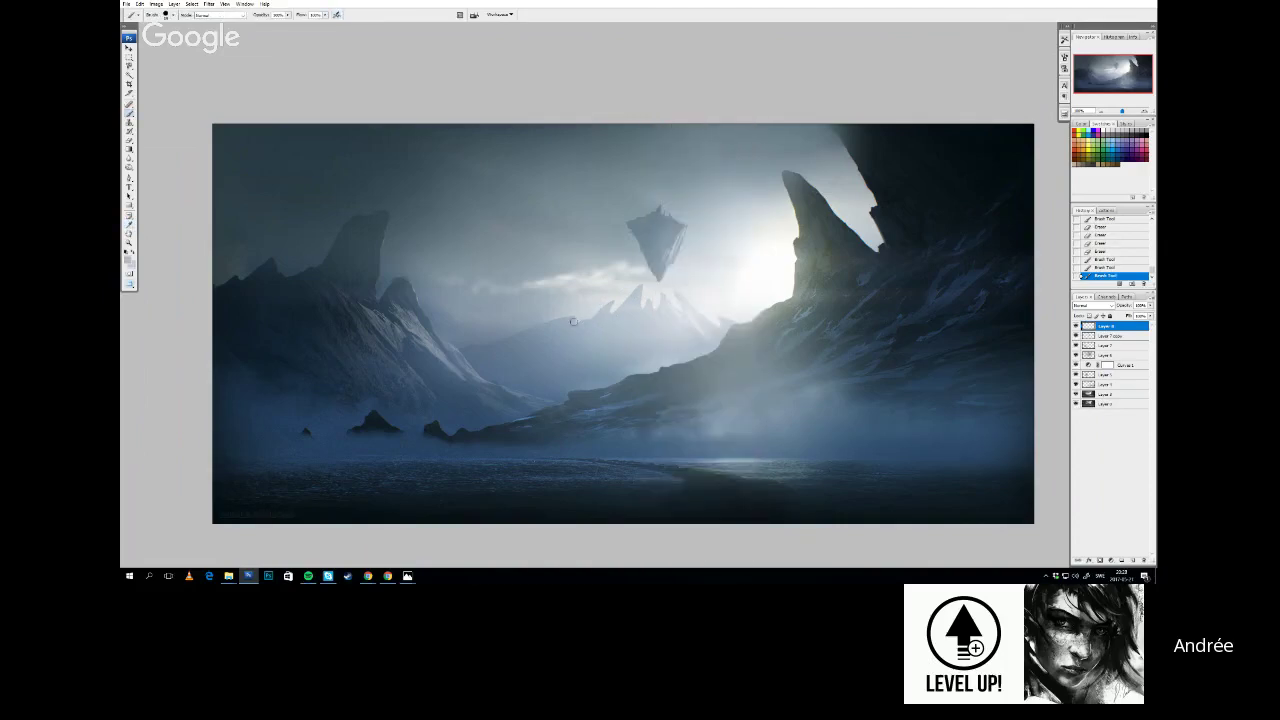
pyautogui.click(573, 321)
pyautogui.press('c')
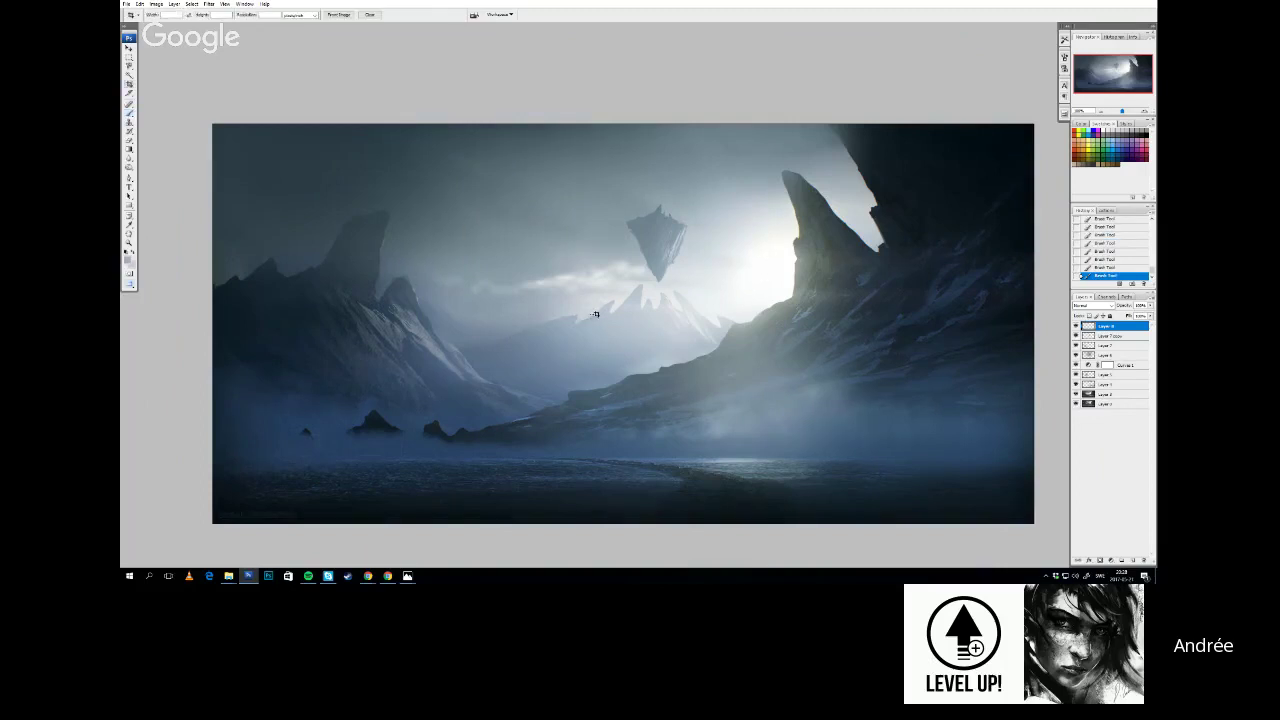
pyautogui.press('b')
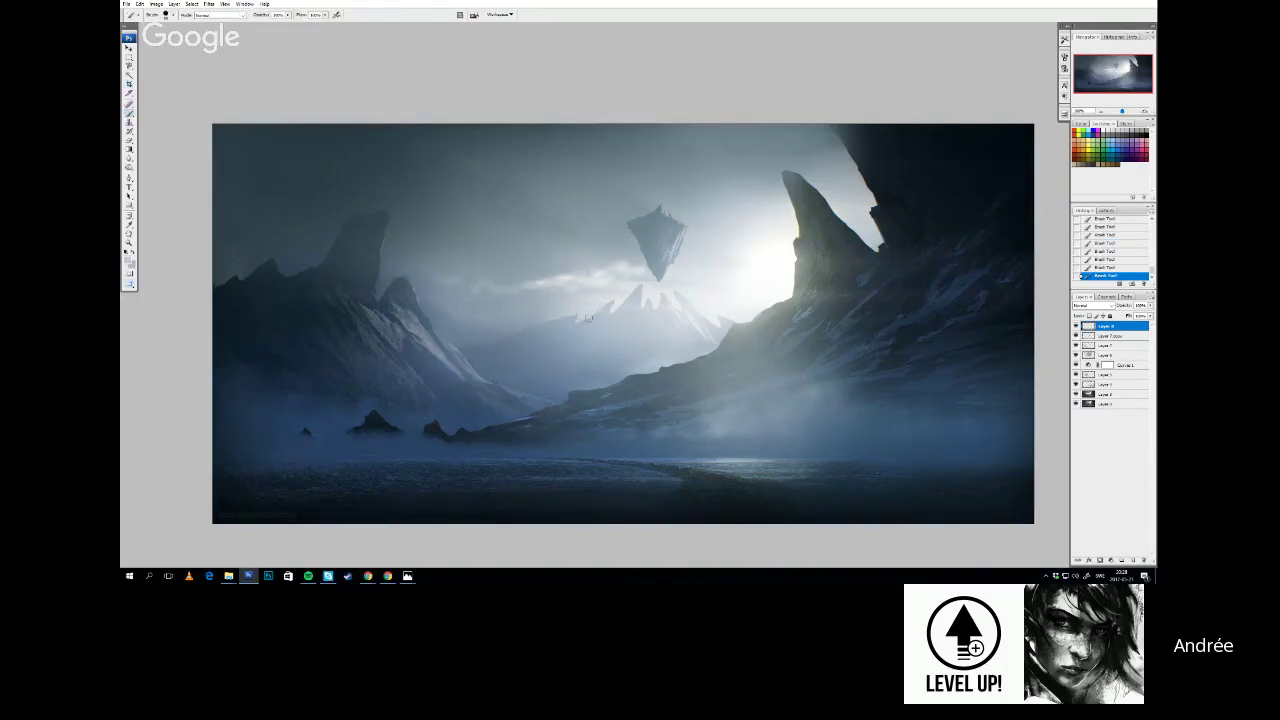
pyautogui.keyDown('alt'); pyautogui.click(598, 310); pyautogui.keyUp('alt')
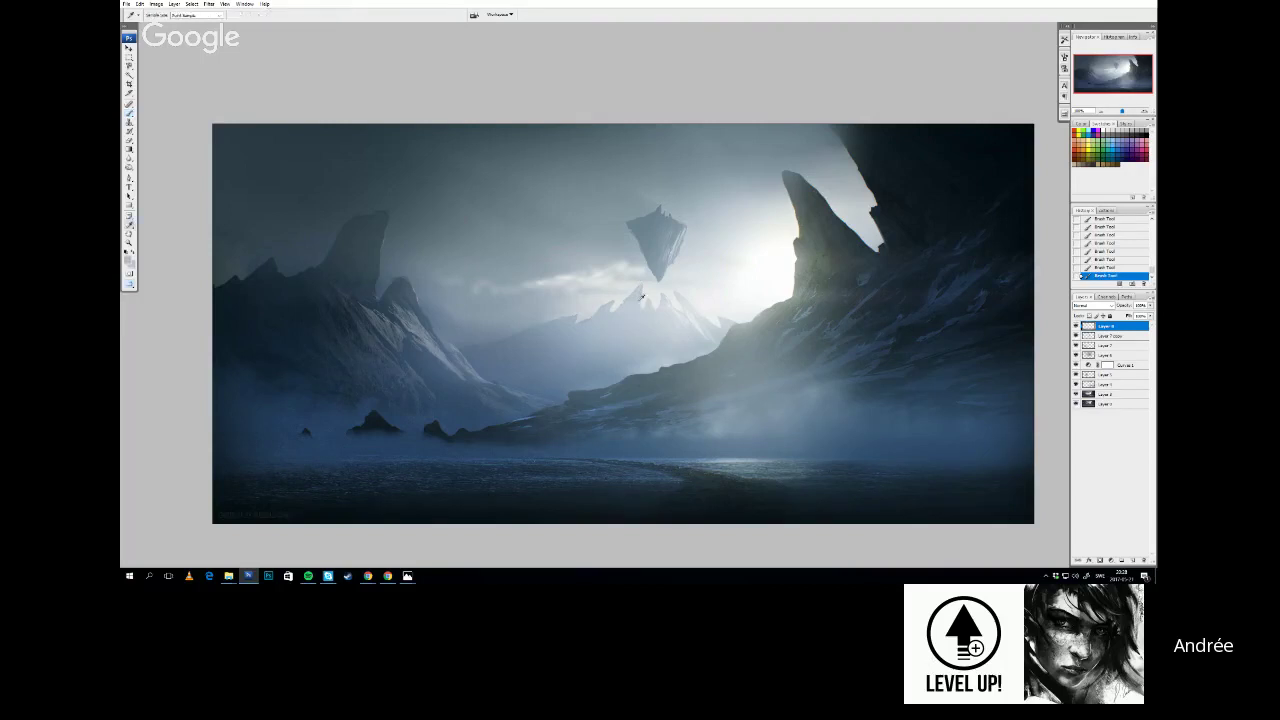
# Hide the topmost layer that holds the new cloud and snow strokes
pyautogui.moveTo(751, 373); pyautogui.dragTo(739, 376)
pyautogui.moveTo(658, 409); pyautogui.dragTo(636, 354)
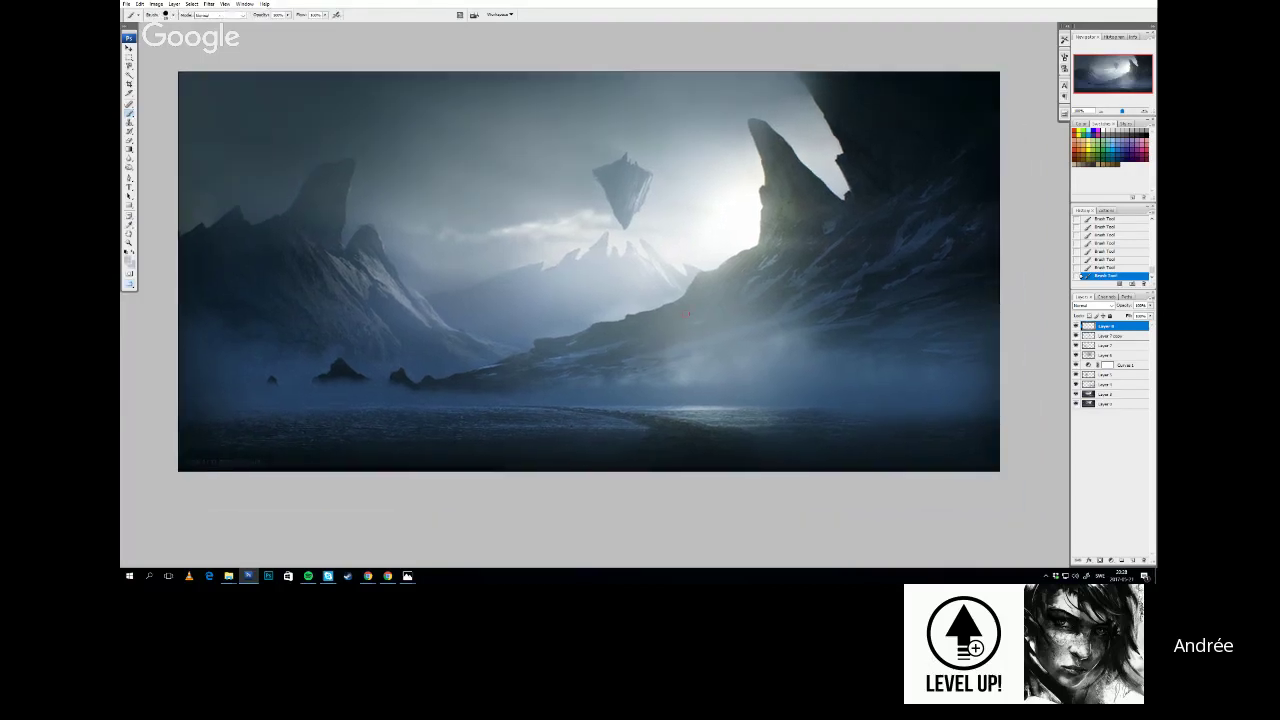
pyautogui.click(1076, 326)
pyautogui.moveTo(837, 308); pyautogui.dragTo(845, 311)
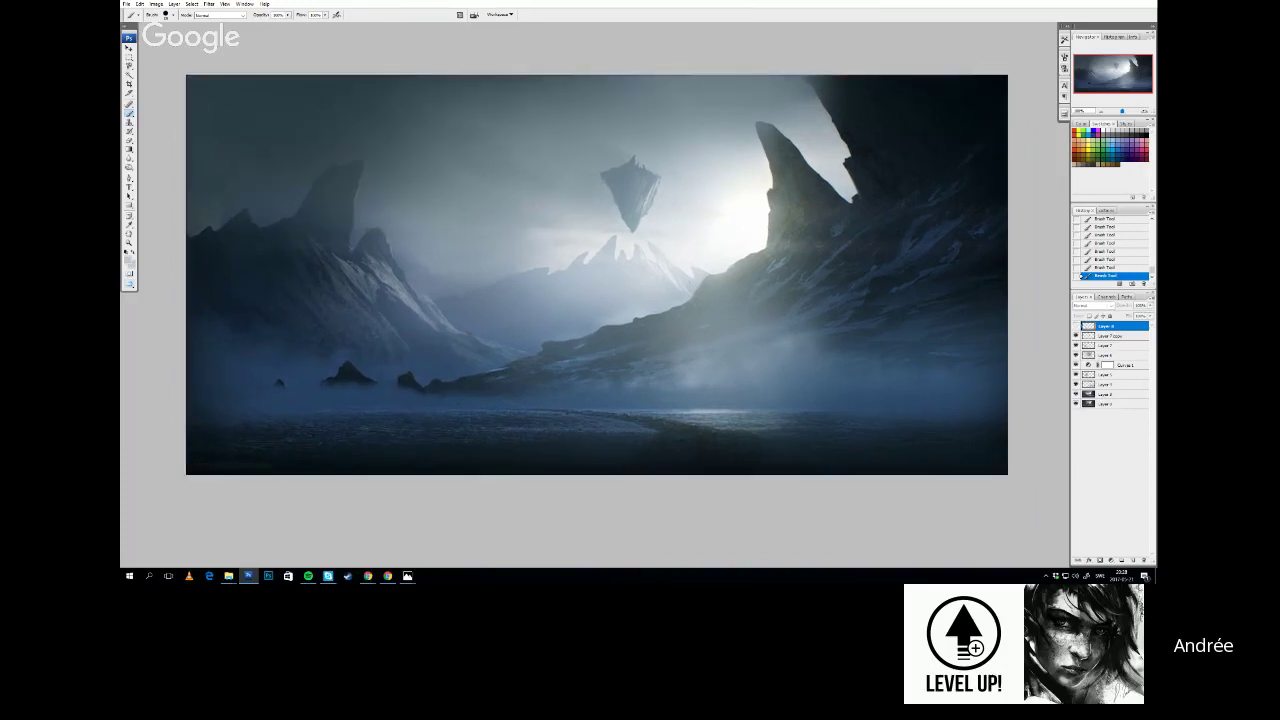
# Open the dark sunset landscape painting from the downloads folder in Photoshop
pyautogui.hotkey('alt', 'Tab')
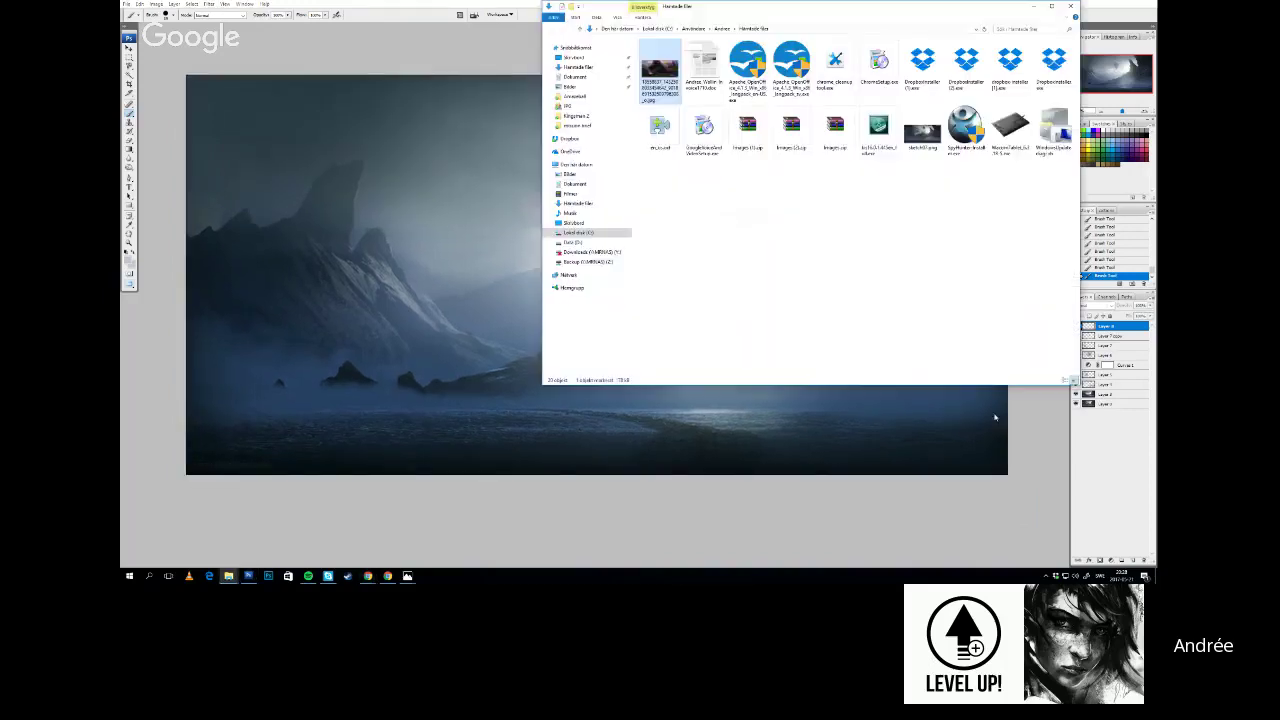
pyautogui.doubleClick(655, 75)
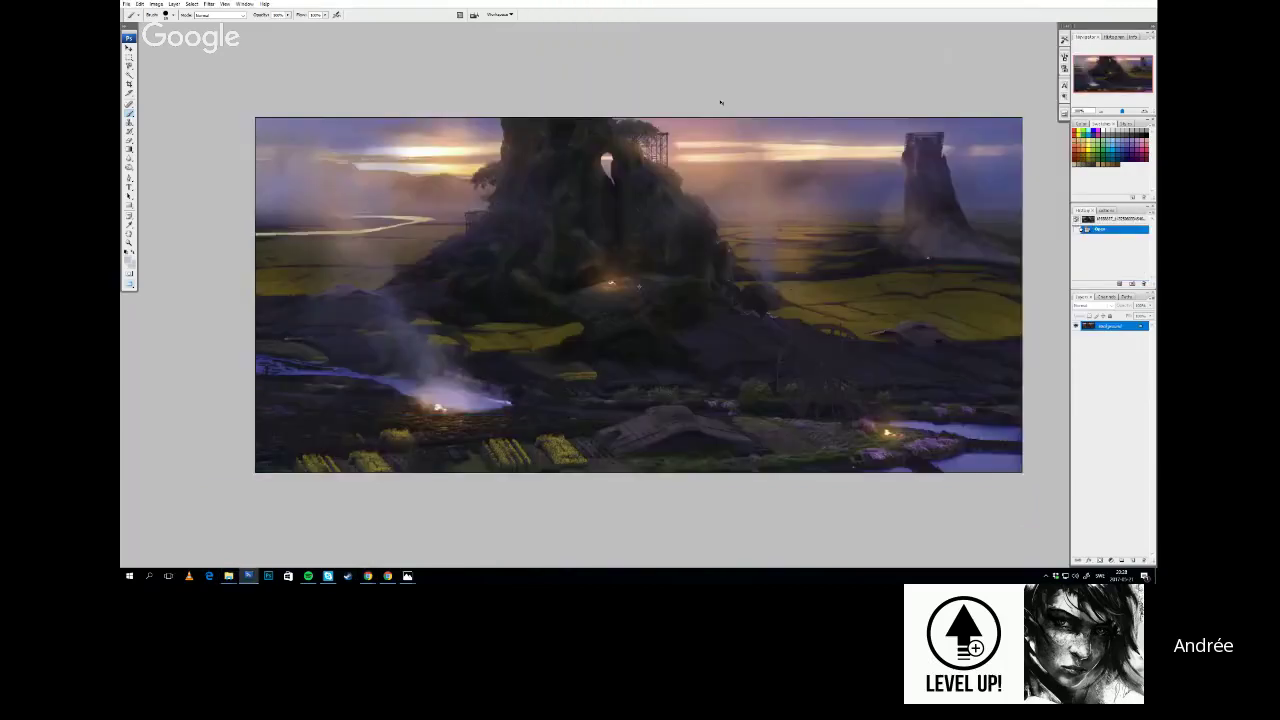
pyautogui.moveTo(769, 346); pyautogui.dragTo(774, 360)
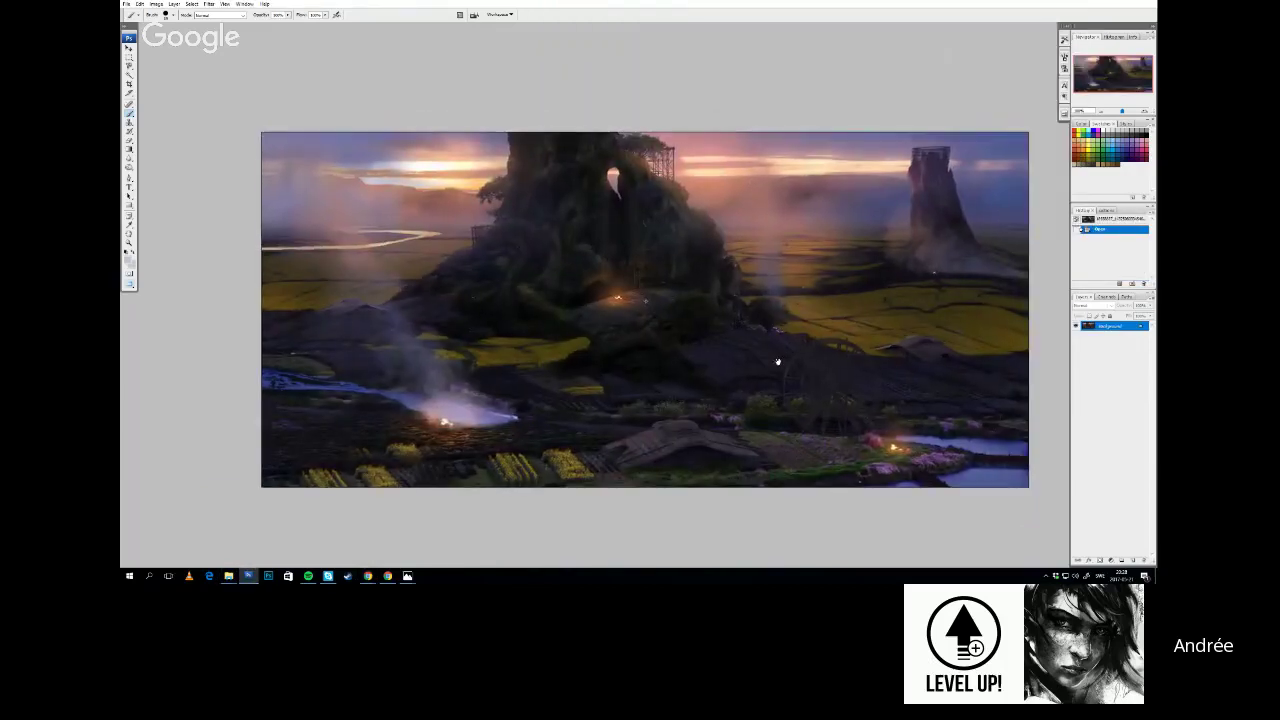
pyautogui.moveTo(551, 392); pyautogui.dragTo(577, 412)
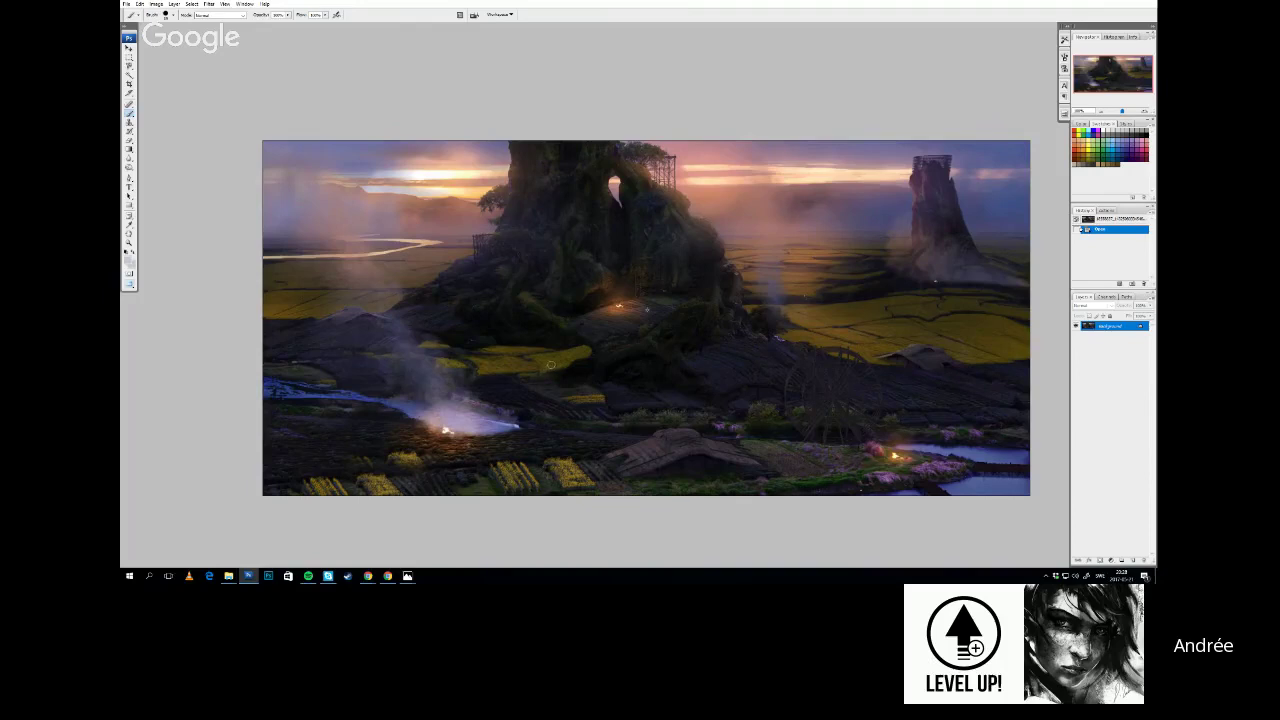
# Flip the sunset landscape's canvas horizontally, switching between the original and mirrored versions to compare the composition
pyautogui.click(156, 4)
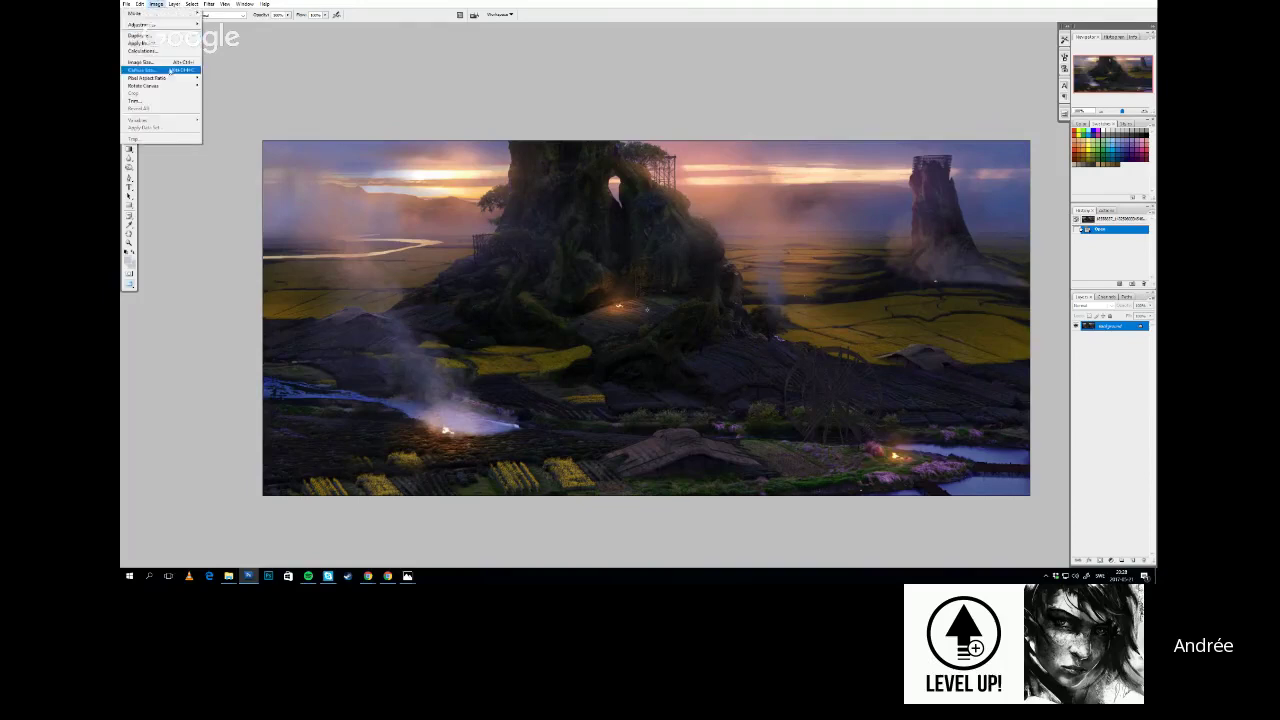
pyautogui.moveTo(160, 85)
pyautogui.click(232, 120)
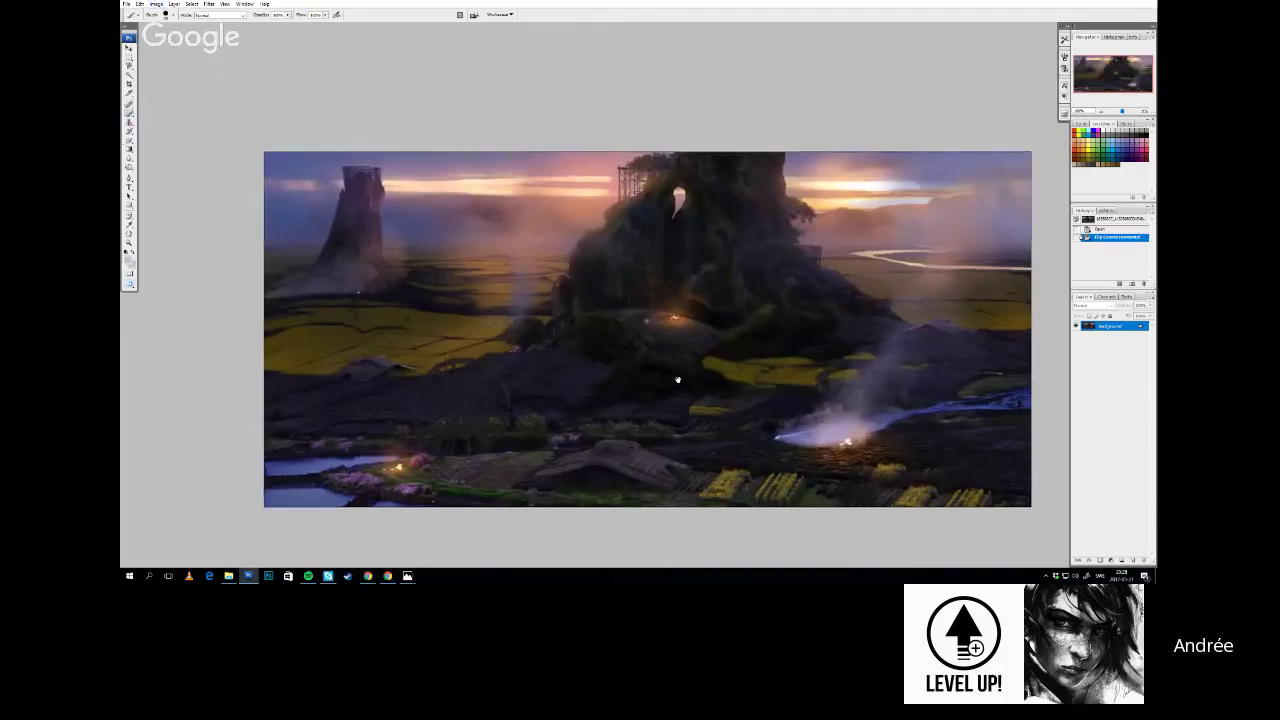
pyautogui.hotkey('ctrl', 'z')
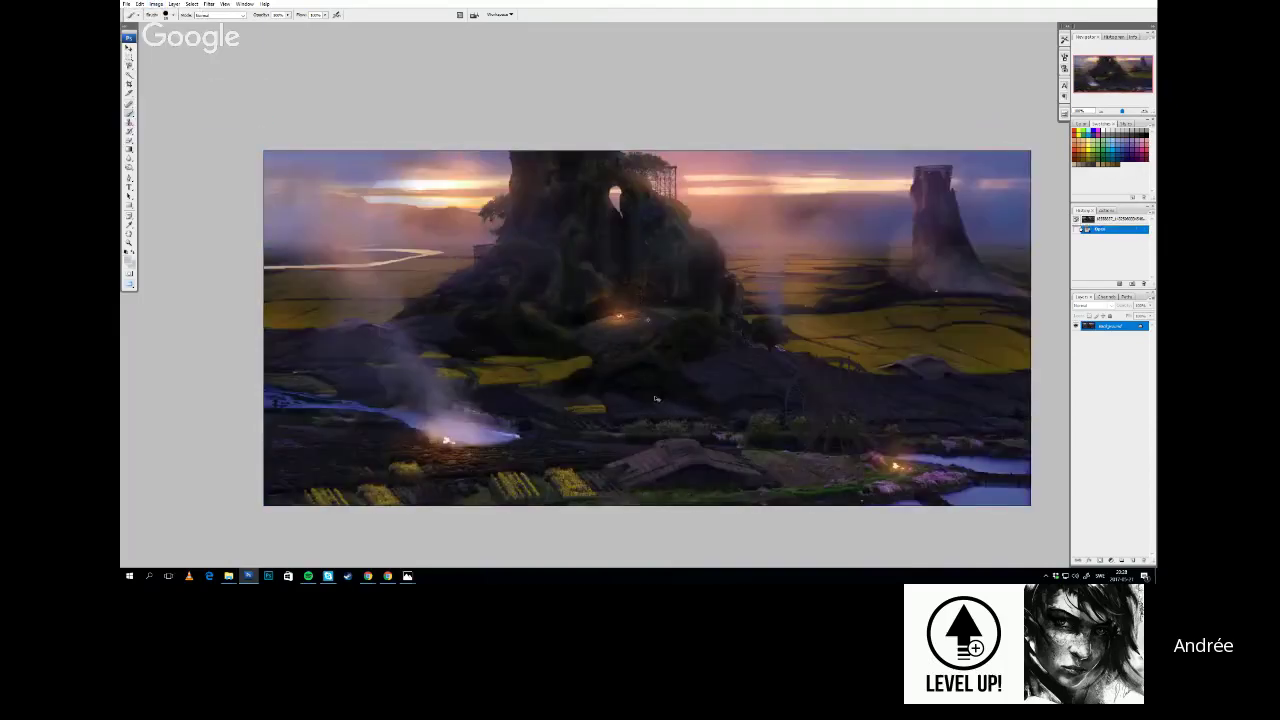
pyautogui.hotkey('ctrl', 'z')
pyautogui.hotkey('ctrl', 'z')
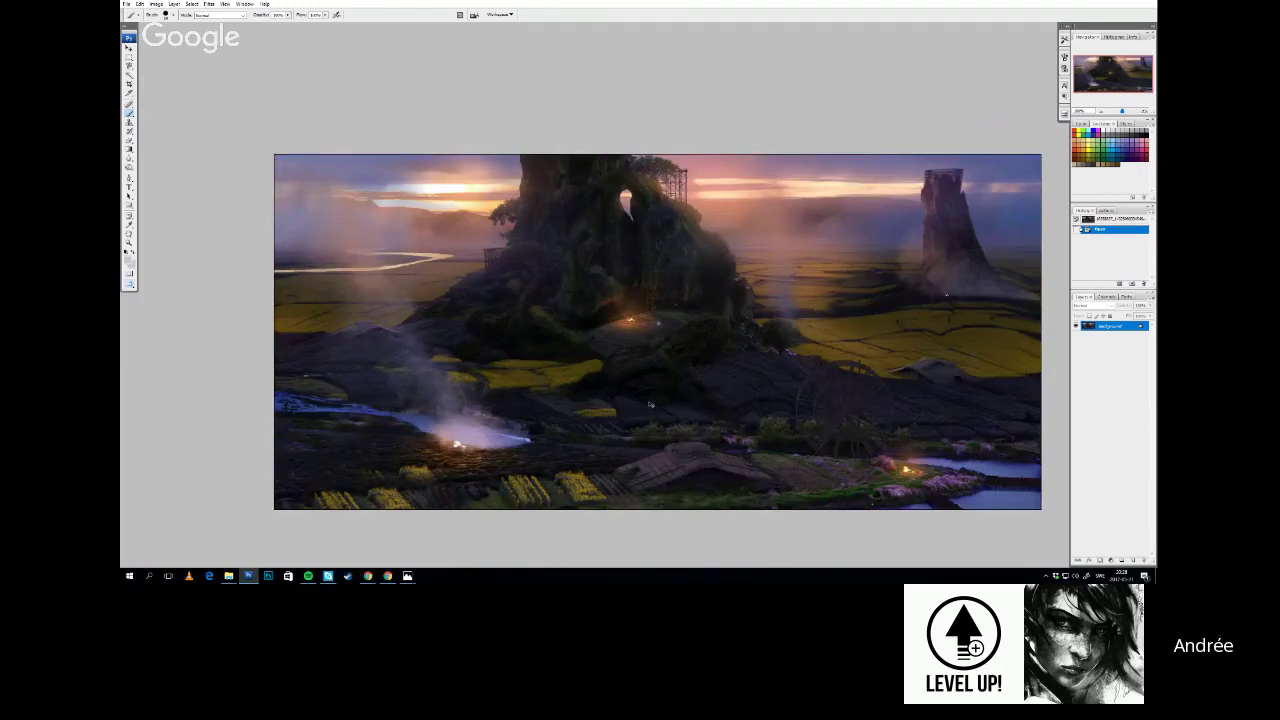
pyautogui.hotkey('ctrl', 'z')
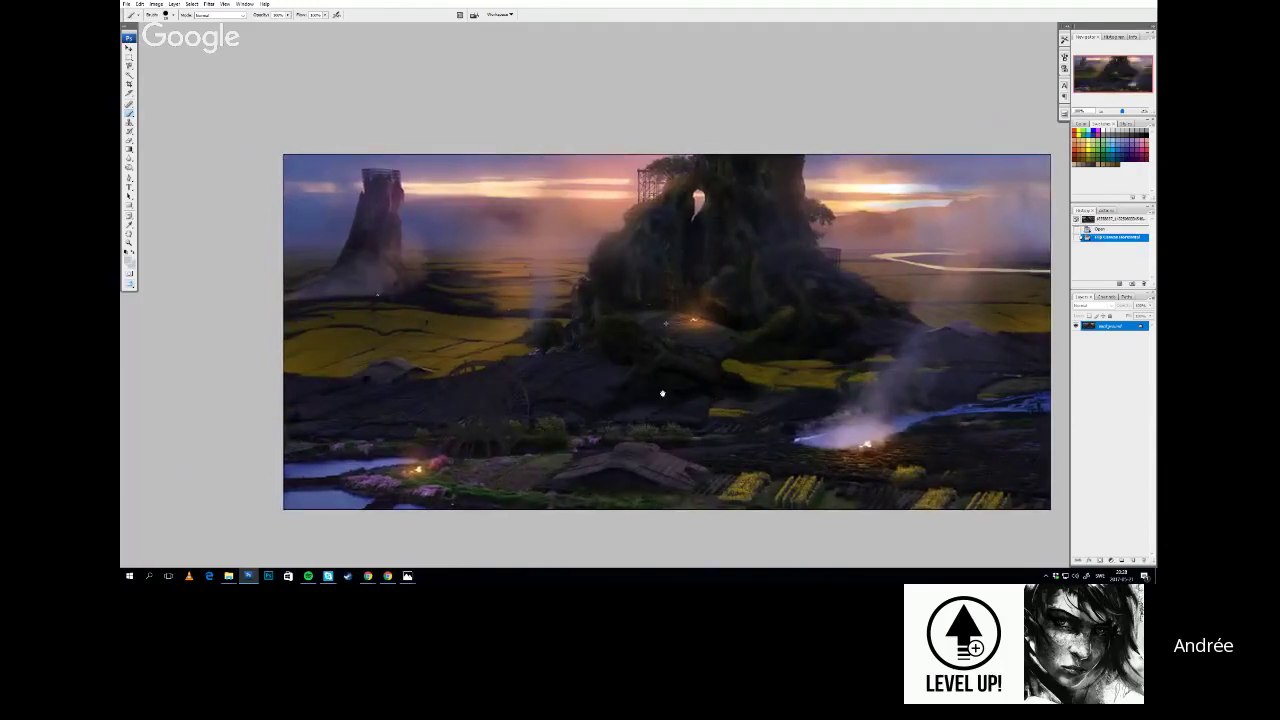
pyautogui.moveTo(662, 393); pyautogui.dragTo(667, 396)
# Add a new layer above the background and choose a large soft round brush
pyautogui.click(1131, 561)
pyautogui.press('i')
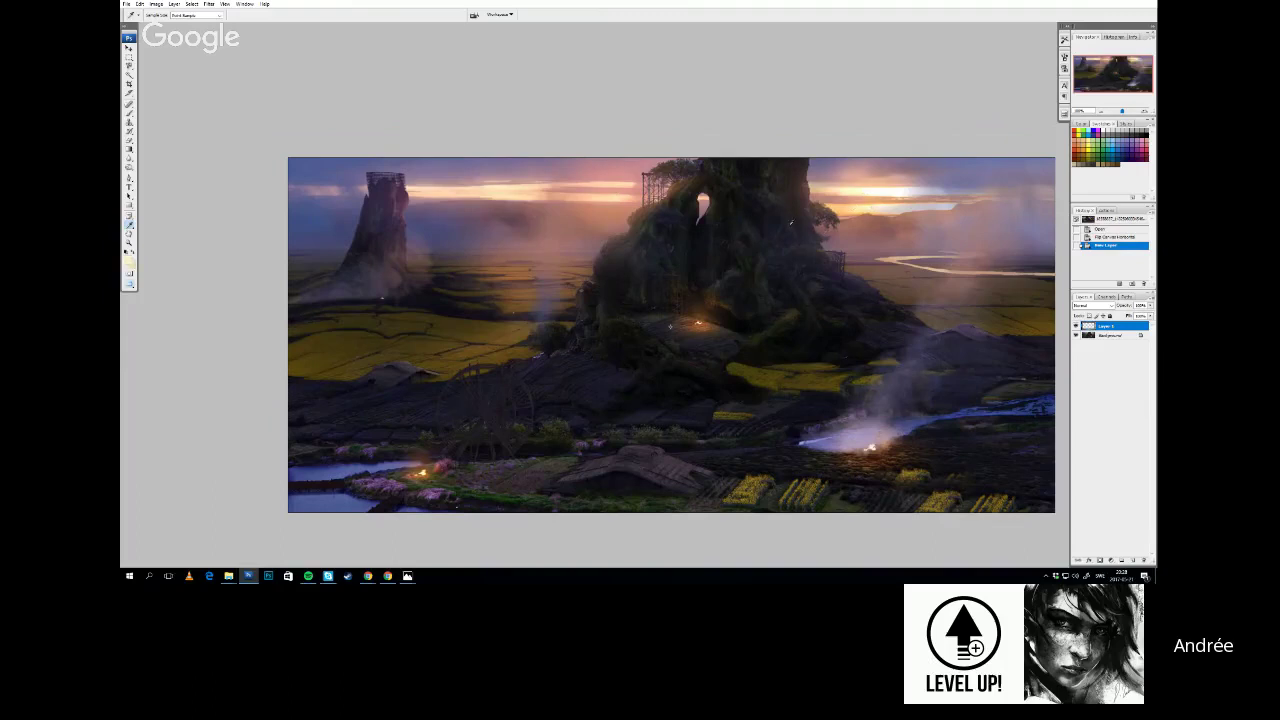
pyautogui.press('b')
pyautogui.rightClick(791, 222)
pyautogui.click(800, 254)
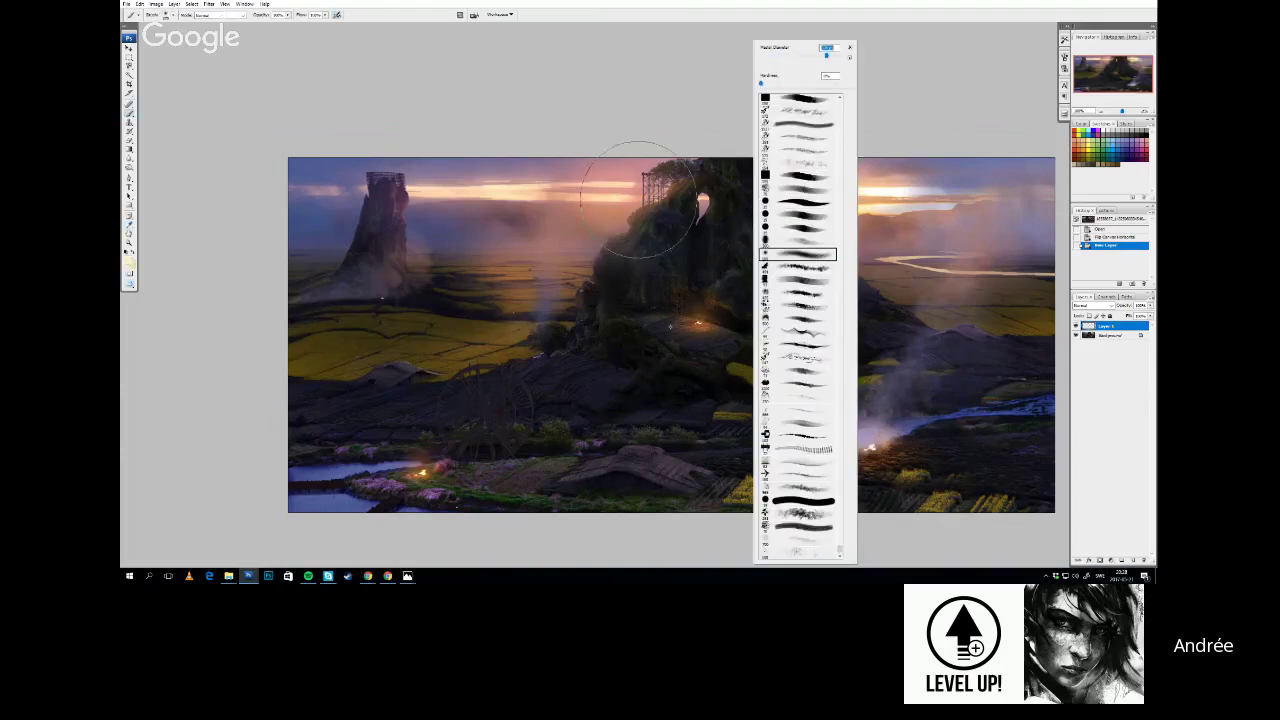
# Sample the warm sunset colour and brush a soft glow over the sky between the tower and the central rock
pyautogui.hotkey('ctrl', 'z')
pyautogui.moveTo(636, 203)
pyautogui.mouseDown()
pyautogui.moveTo(596, 216)
pyautogui.moveTo(500, 200)
pyautogui.mouseUp()
pyautogui.hotkey('ctrl', 'z')
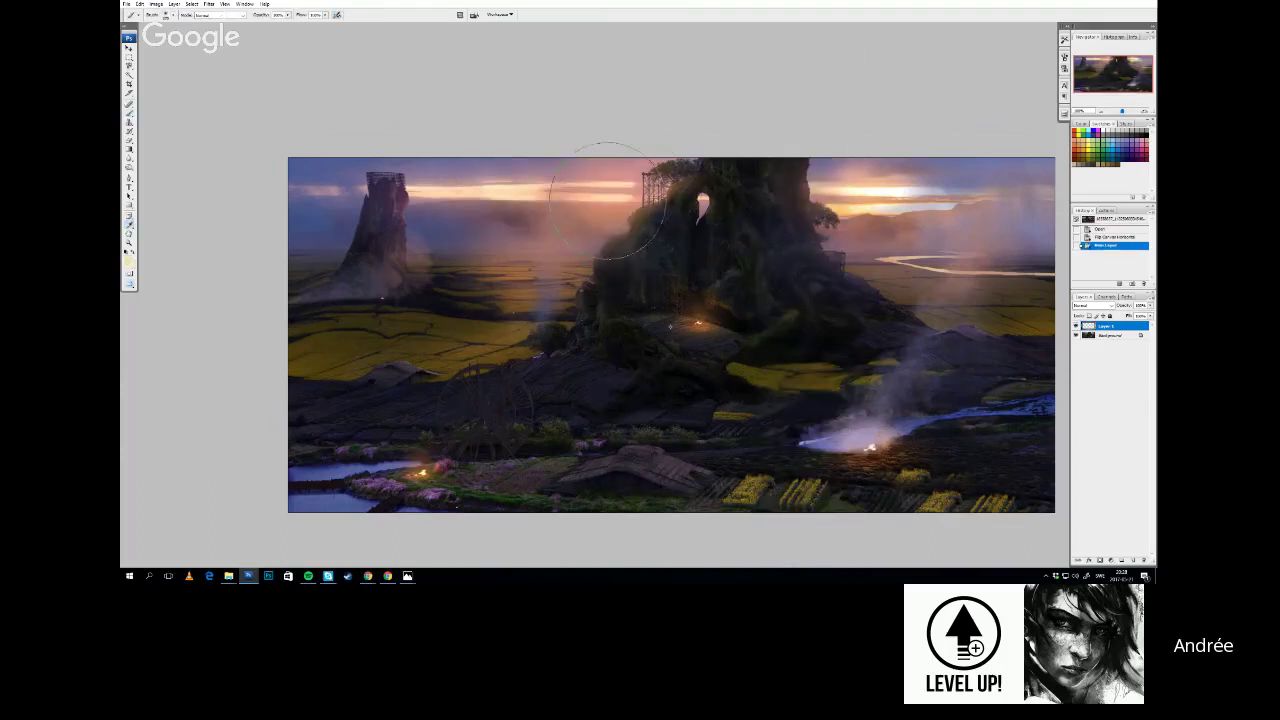
pyautogui.keyDown('alt'); pyautogui.click(610, 198); pyautogui.keyUp('alt')
pyautogui.moveTo(632, 170)
pyautogui.mouseDown()
pyautogui.moveTo(421, 172)
pyautogui.moveTo(655, 162)
pyautogui.moveTo(363, 137)
pyautogui.mouseUp()
pyautogui.hotkey('ctrl', 'z')
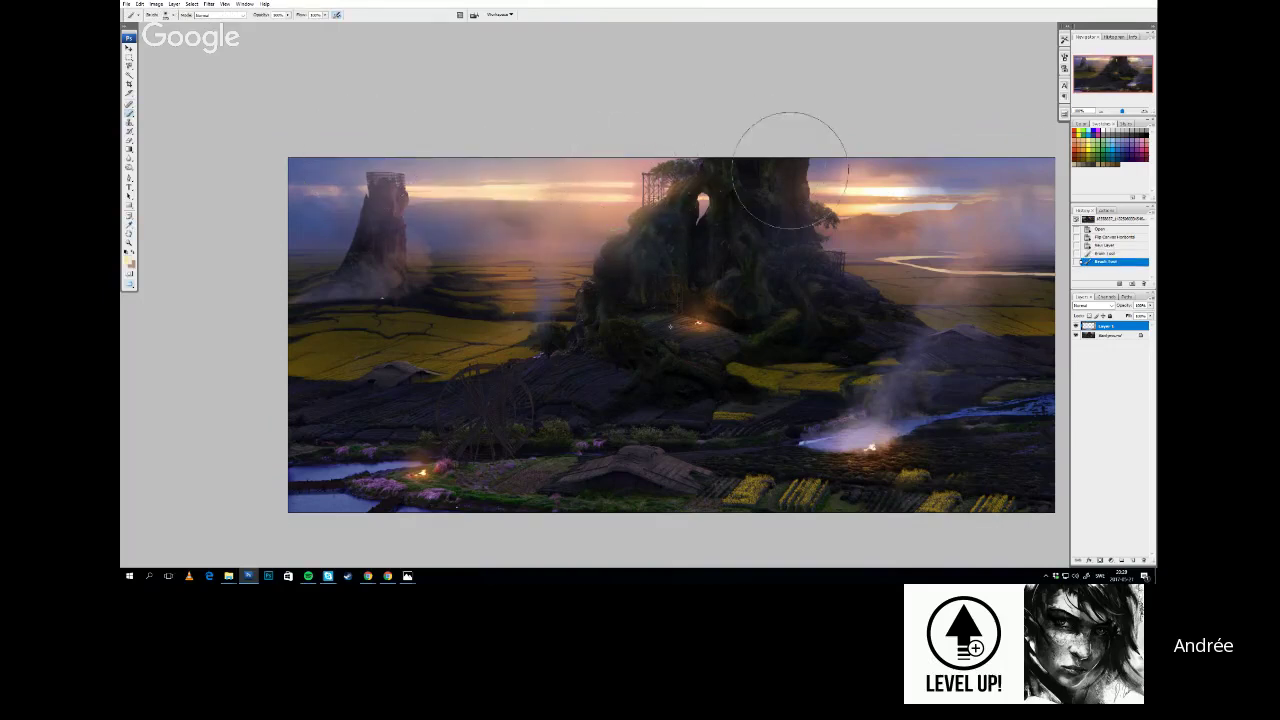
# Brush a warm glow over the sunset sky to the right of the central rock using sampled sky colours
pyautogui.moveTo(850, 178); pyautogui.dragTo(950, 180)
pyautogui.hotkey('ctrl', 'z')
pyautogui.keyDown('alt'); pyautogui.click(929, 168); pyautogui.keyUp('alt')
pyautogui.moveTo(862, 190); pyautogui.dragTo(1000, 174)
pyautogui.hotkey('ctrl', 'z')
pyautogui.moveTo(850, 182)
pyautogui.mouseDown()
pyautogui.moveTo(964, 190)
pyautogui.moveTo(831, 183)
pyautogui.moveTo(965, 192)
pyautogui.mouseUp()
pyautogui.keyDown('alt'); pyautogui.click(921, 217); pyautogui.keyUp('alt')
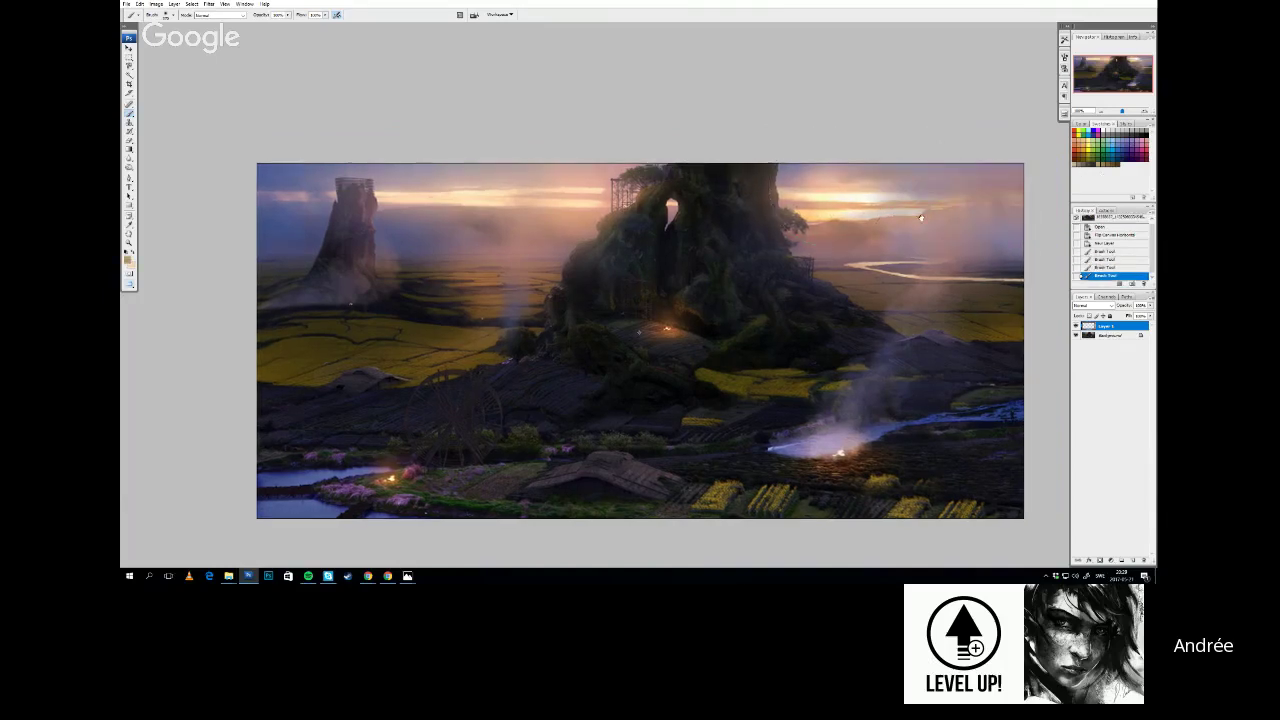
# Adjust the soft brush's diameter and paint muted haze over the upper sky around the distant tower
pyautogui.press('e')
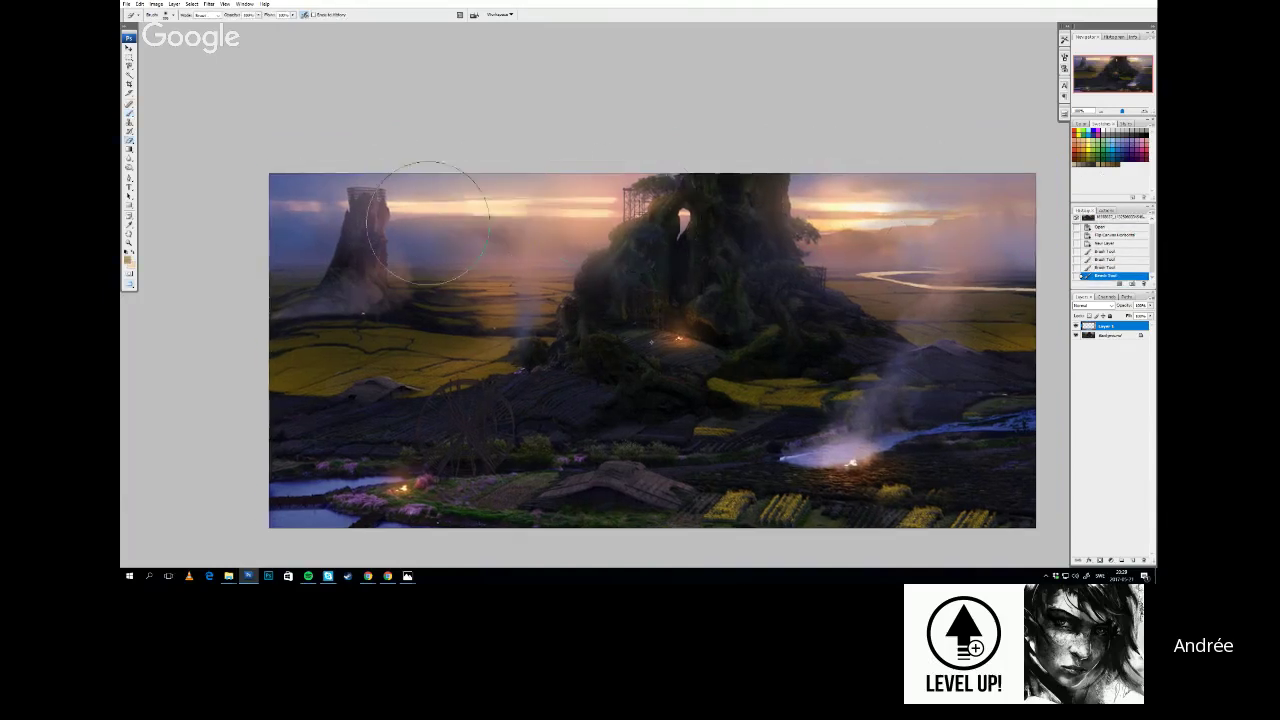
pyautogui.press('i')
pyautogui.press('b')
pyautogui.rightClick(520, 160)
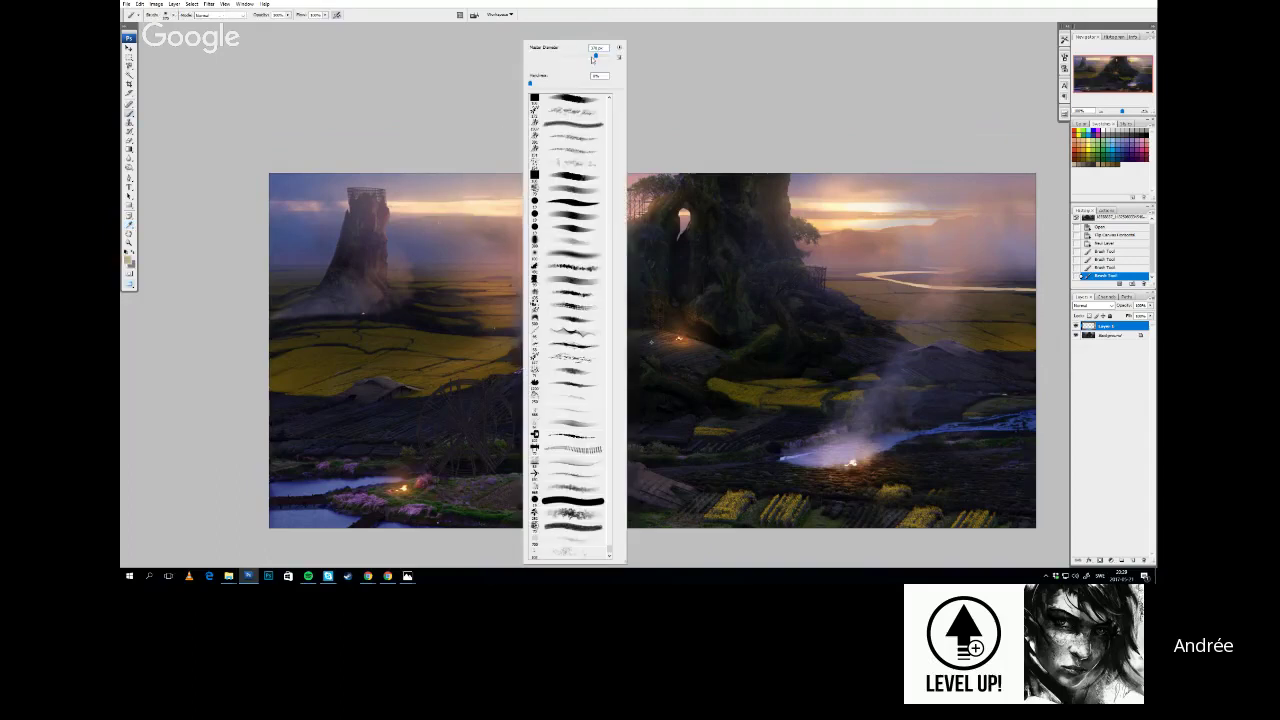
pyautogui.moveTo(348, 192)
pyautogui.mouseDown()
pyautogui.moveTo(406, 166)
pyautogui.moveTo(253, 167)
pyautogui.mouseUp()
pyautogui.moveTo(253, 167); pyautogui.dragTo(346, 174)
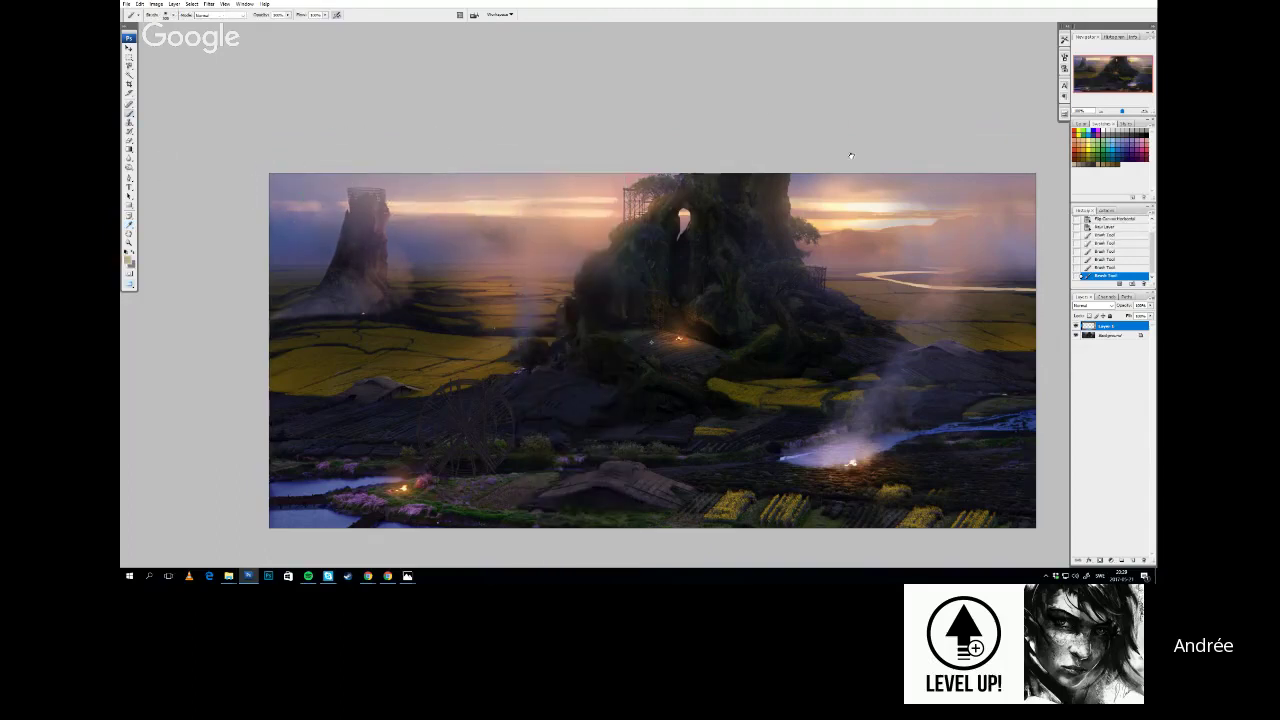
# Sample nearby tones and extend the soft haze across the upper sky beyond the right side of the central rock
pyautogui.keyDown('alt'); pyautogui.click(777, 174); pyautogui.keyUp('alt')
pyautogui.moveTo(849, 151)
pyautogui.mouseDown()
pyautogui.moveTo(694, 166)
pyautogui.moveTo(918, 161)
pyautogui.mouseUp()
pyautogui.press('o')
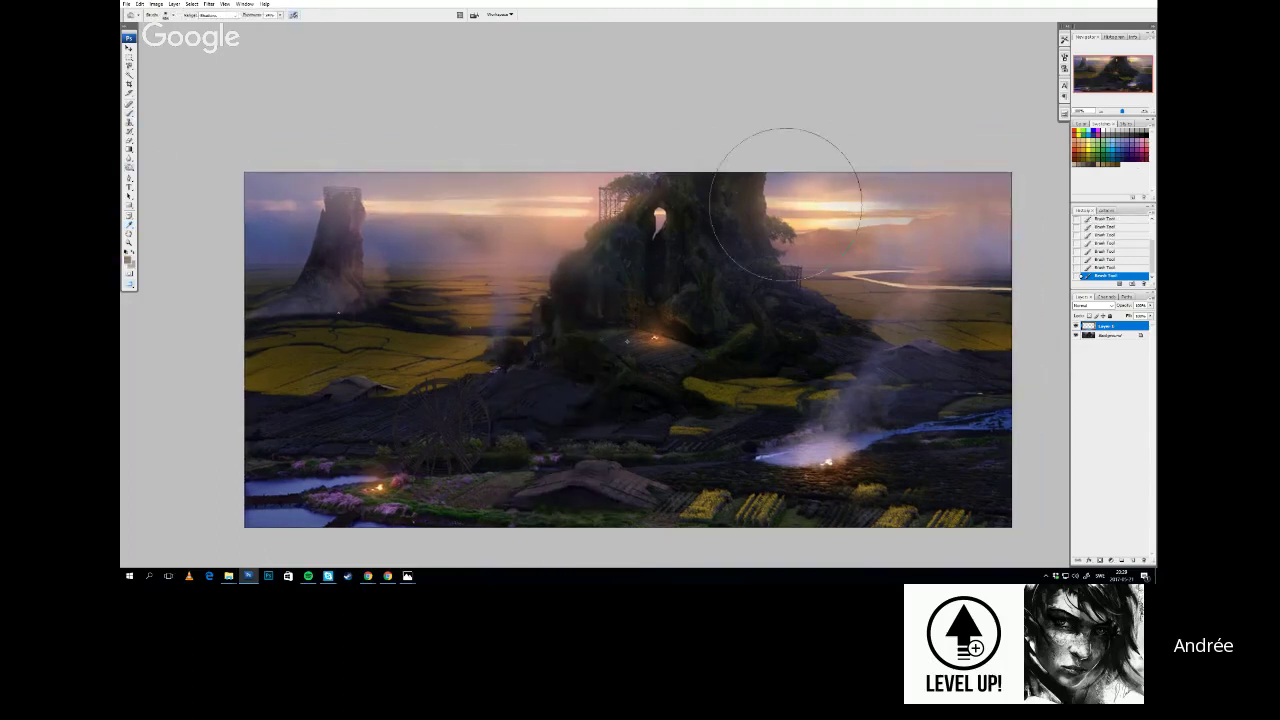
pyautogui.click(788, 206)
pyautogui.press('i')
pyautogui.keyDown('alt'); pyautogui.click(787, 206); pyautogui.keyUp('alt')
pyautogui.moveTo(822, 171)
pyautogui.mouseDown()
pyautogui.moveTo(743, 166)
pyautogui.moveTo(985, 172)
pyautogui.mouseUp()
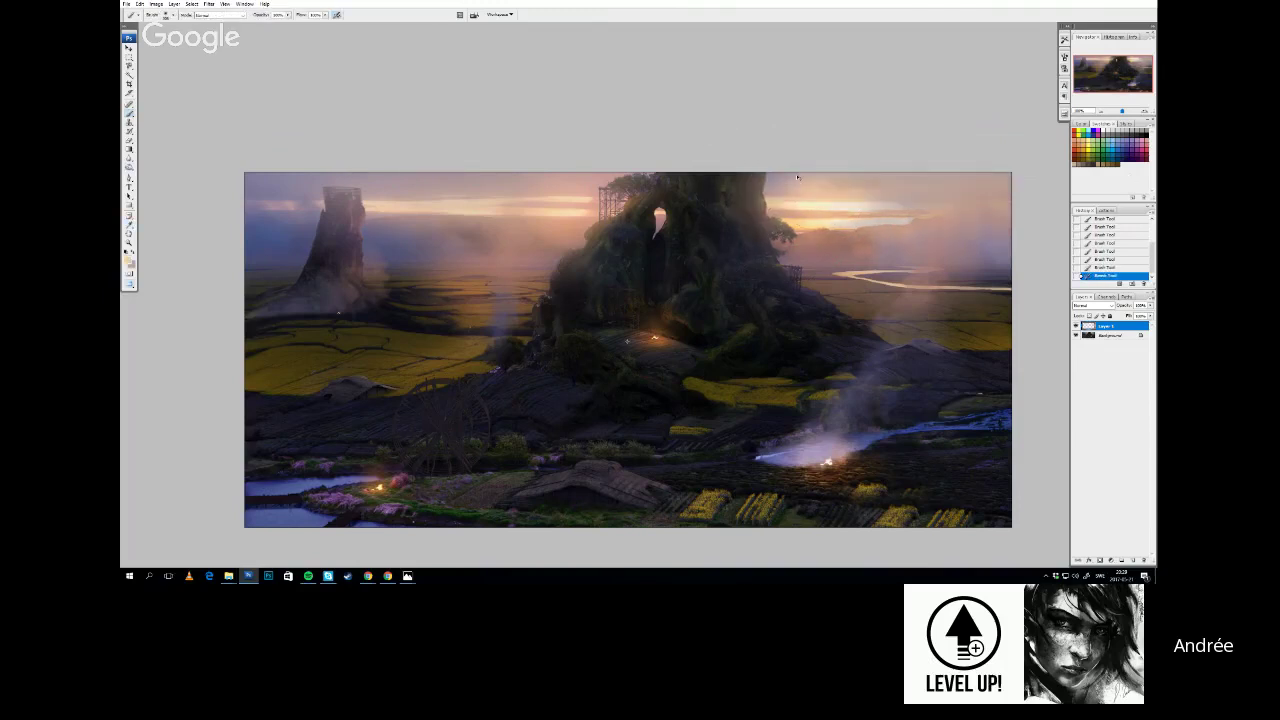
pyautogui.hotkey('ctrl', 'z')
pyautogui.hotkey('ctrl', 'z')
# Brush broad strokes of warm light over the central rock's upper right edge and across the sky on both sides
pyautogui.moveTo(774, 197); pyautogui.dragTo(1145, 200)
pyautogui.moveTo(690, 198); pyautogui.dragTo(915, 202)
pyautogui.moveTo(905, 203); pyautogui.dragTo(912, 202)
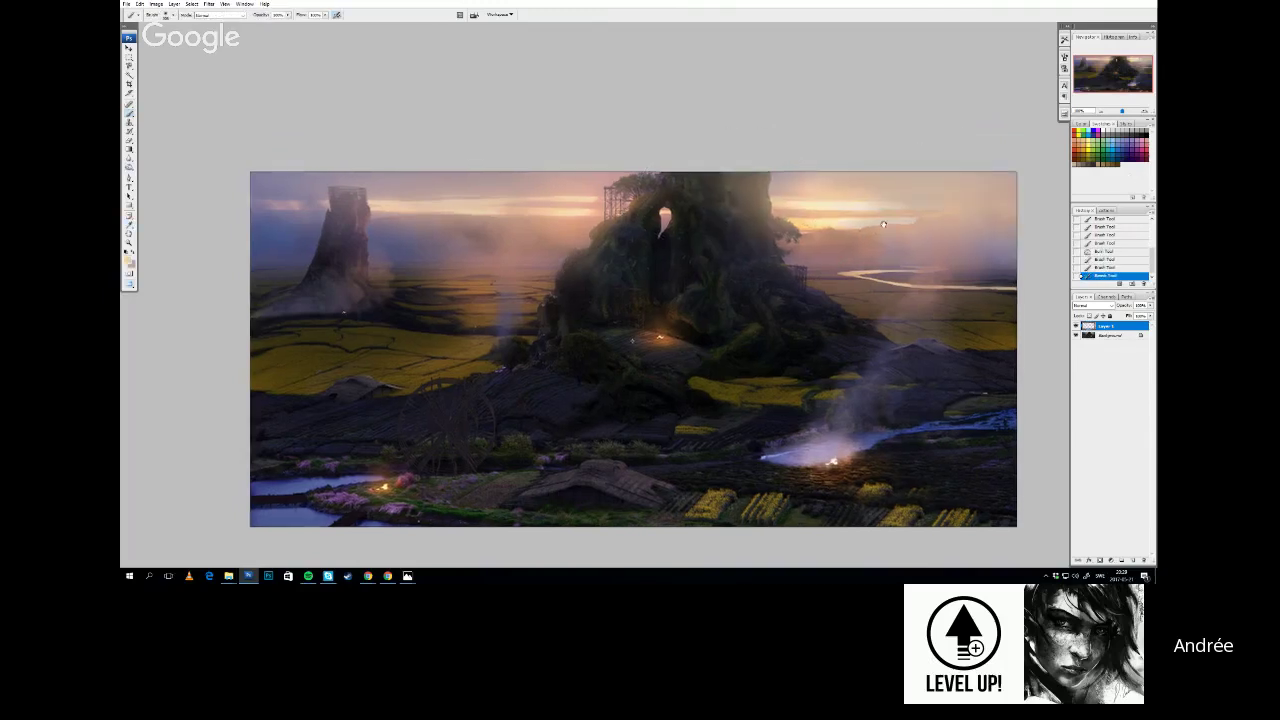
pyautogui.moveTo(583, 205); pyautogui.dragTo(185, 166)
pyautogui.moveTo(703, 255); pyautogui.dragTo(689, 250)
# Erase the excess sky glow from the central rock with a textured eraser brush tip
pyautogui.press('e')
pyautogui.rightClick(673, 232)
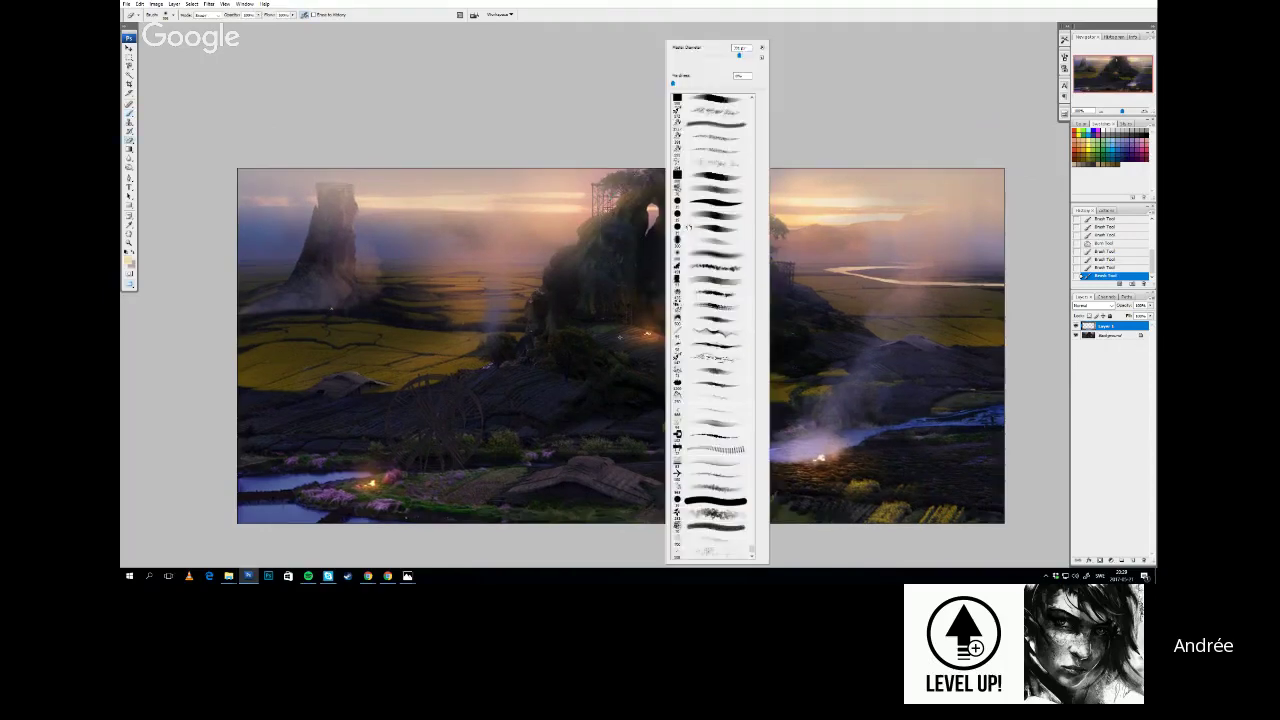
pyautogui.click(720, 219)
pyautogui.click(728, 175)
pyautogui.click(727, 202)
pyautogui.click(727, 190)
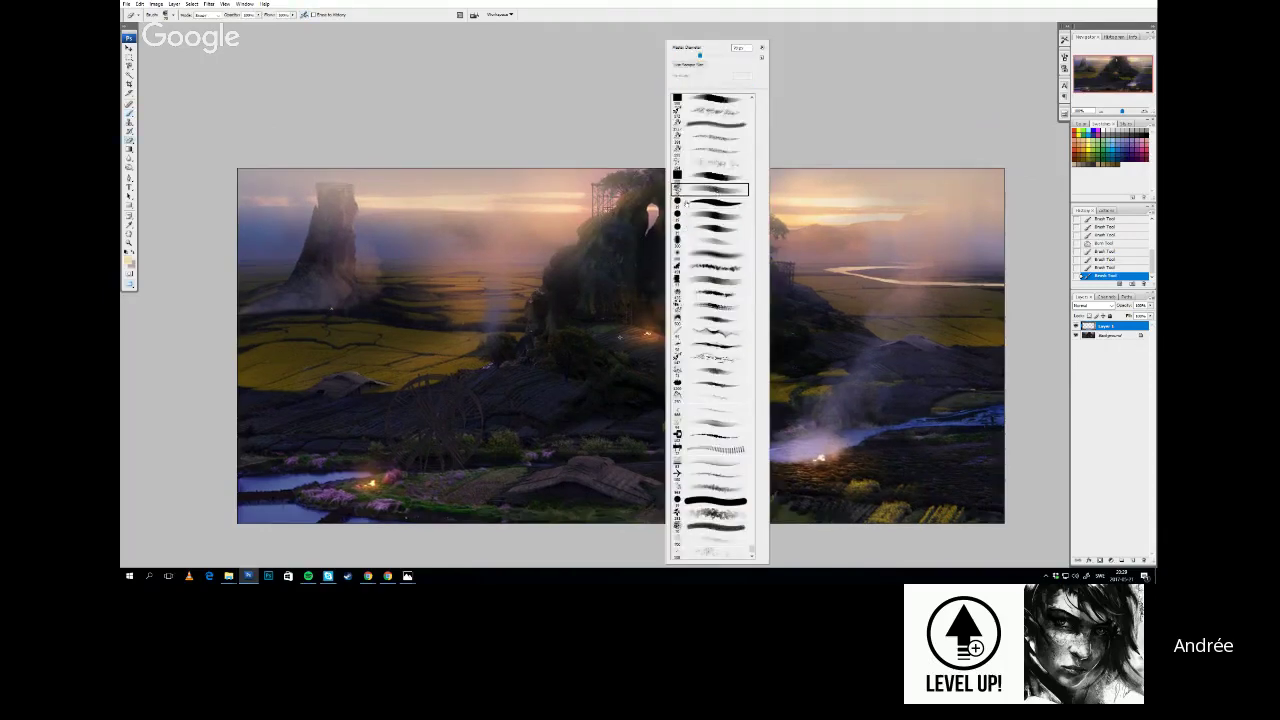
pyautogui.click(611, 216)
pyautogui.moveTo(590, 257)
pyautogui.mouseDown()
pyautogui.moveTo(620, 212)
pyautogui.moveTo(689, 160)
pyautogui.moveTo(746, 270)
pyautogui.moveTo(739, 180)
pyautogui.mouseUp()
pyautogui.moveTo(727, 252); pyautogui.dragTo(760, 238)
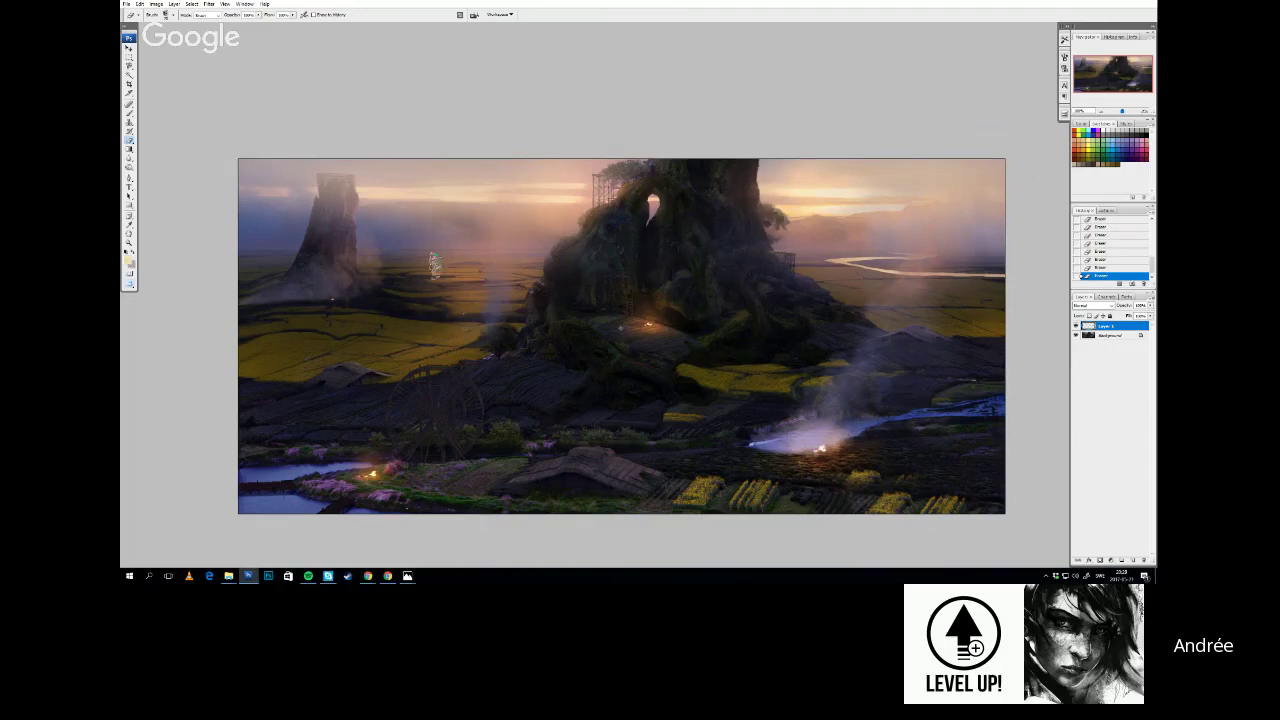
# Erase the overlapping haze from the body of the distant tower
pyautogui.moveTo(329, 227)
pyautogui.mouseDown()
pyautogui.moveTo(342, 191)
pyautogui.moveTo(318, 224)
pyautogui.moveTo(340, 272)
pyautogui.mouseUp()
pyautogui.moveTo(409, 315); pyautogui.dragTo(393, 317)
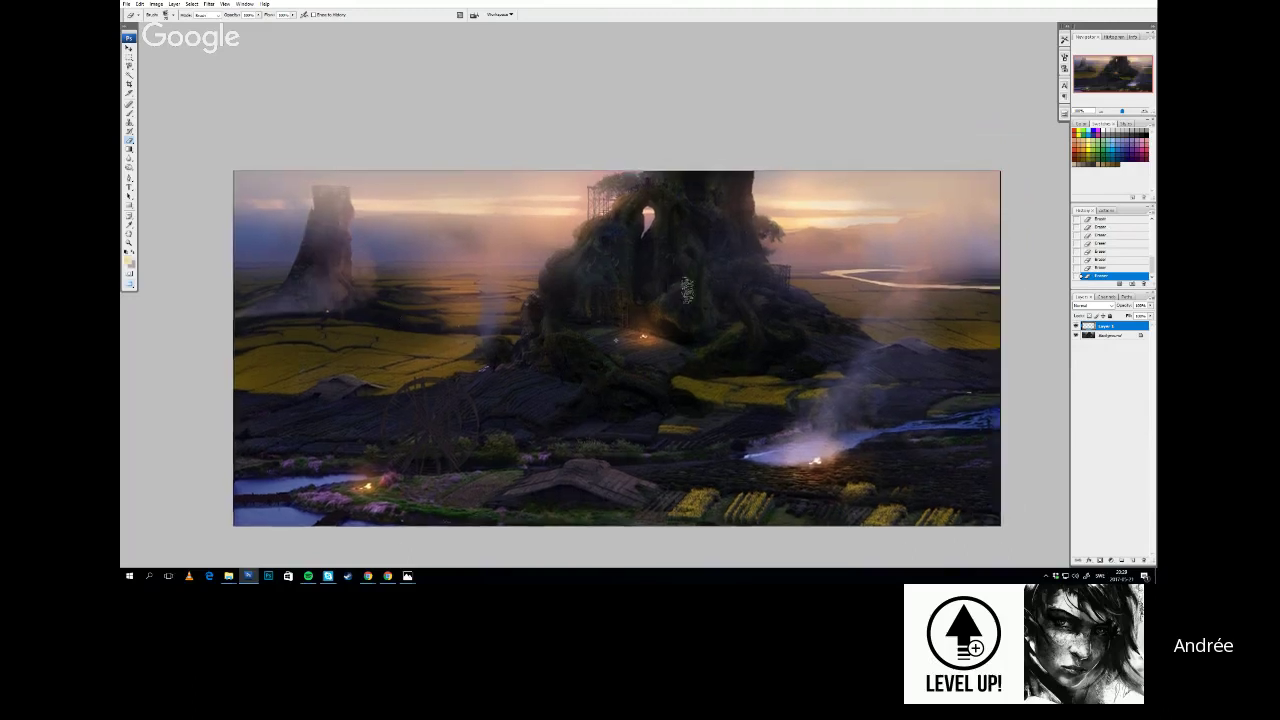
pyautogui.moveTo(767, 329); pyautogui.dragTo(765, 323)
# Paint a soft warm glow over the sky directly left of the central rock, using a soft round brush and sampled sky colour
pyautogui.press('b')
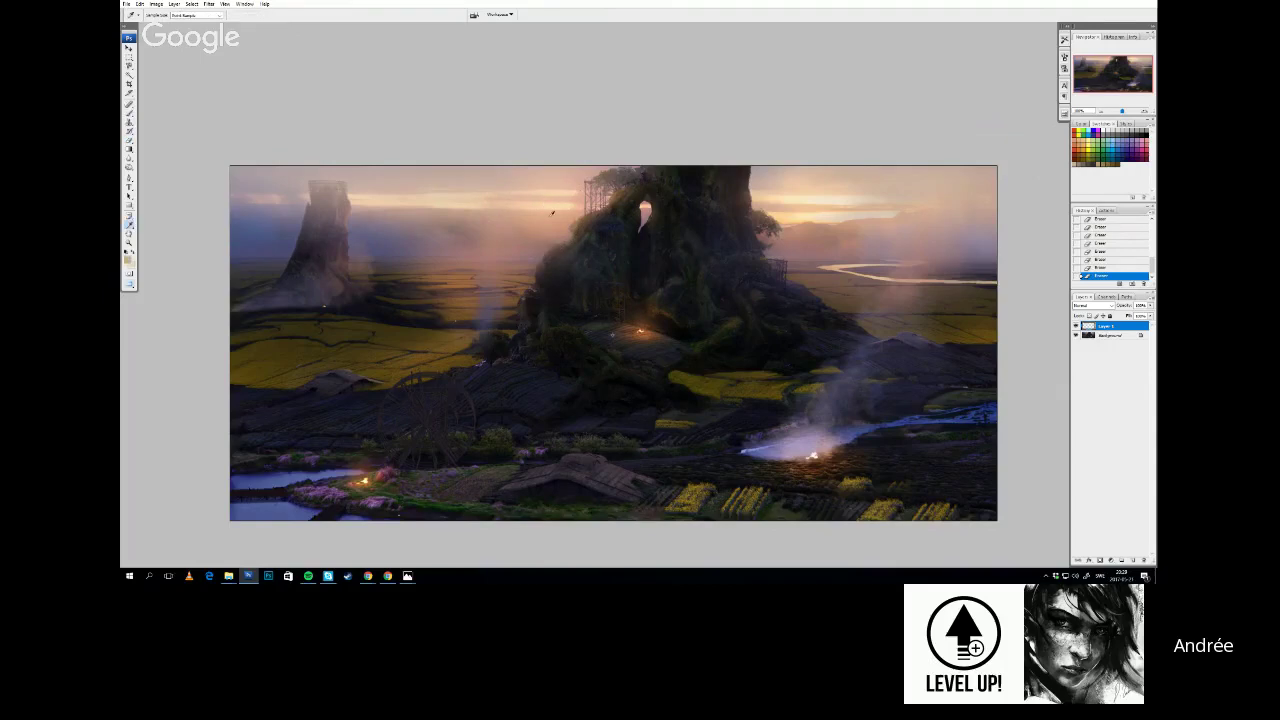
pyautogui.rightClick(562, 212)
pyautogui.click(646, 264)
pyautogui.click(629, 250)
pyautogui.click(512, 208)
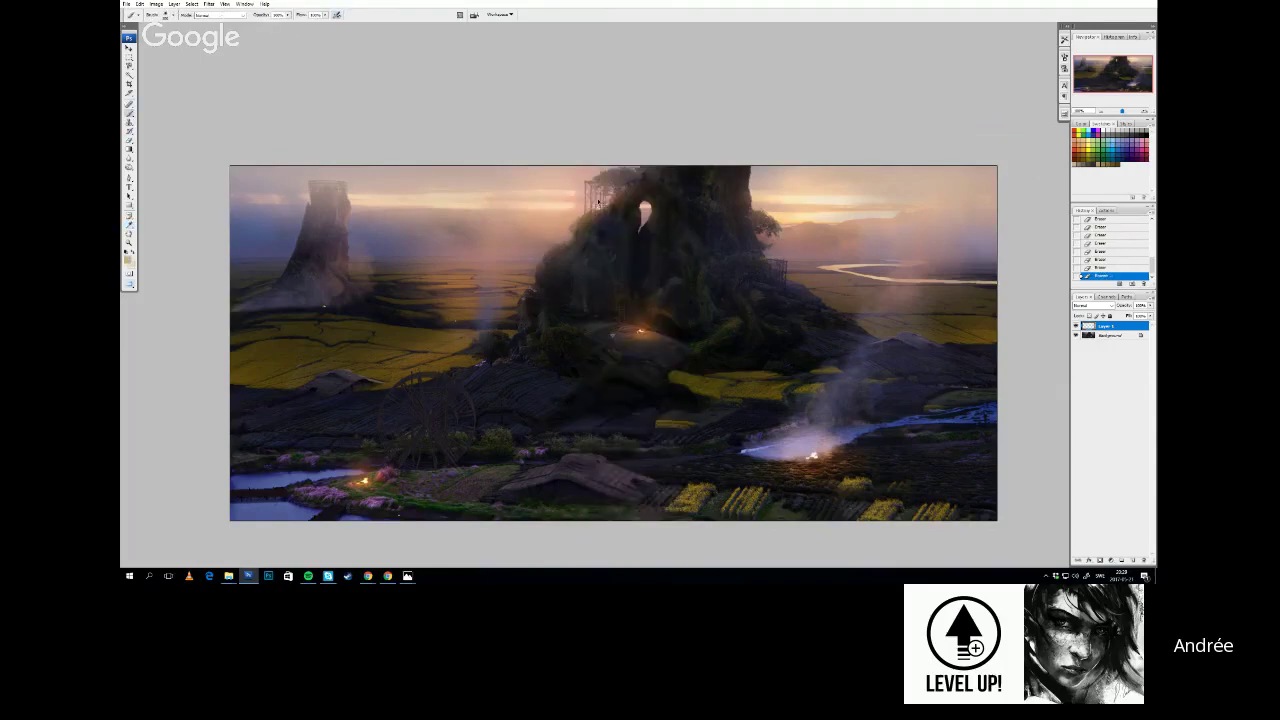
pyautogui.keyDown('alt'); pyautogui.click(486, 211); pyautogui.keyUp('alt')
pyautogui.hotkey('ctrl', 'z')
pyautogui.moveTo(596, 209)
pyautogui.mouseDown()
pyautogui.moveTo(418, 210)
pyautogui.moveTo(483, 199)
pyautogui.mouseUp()
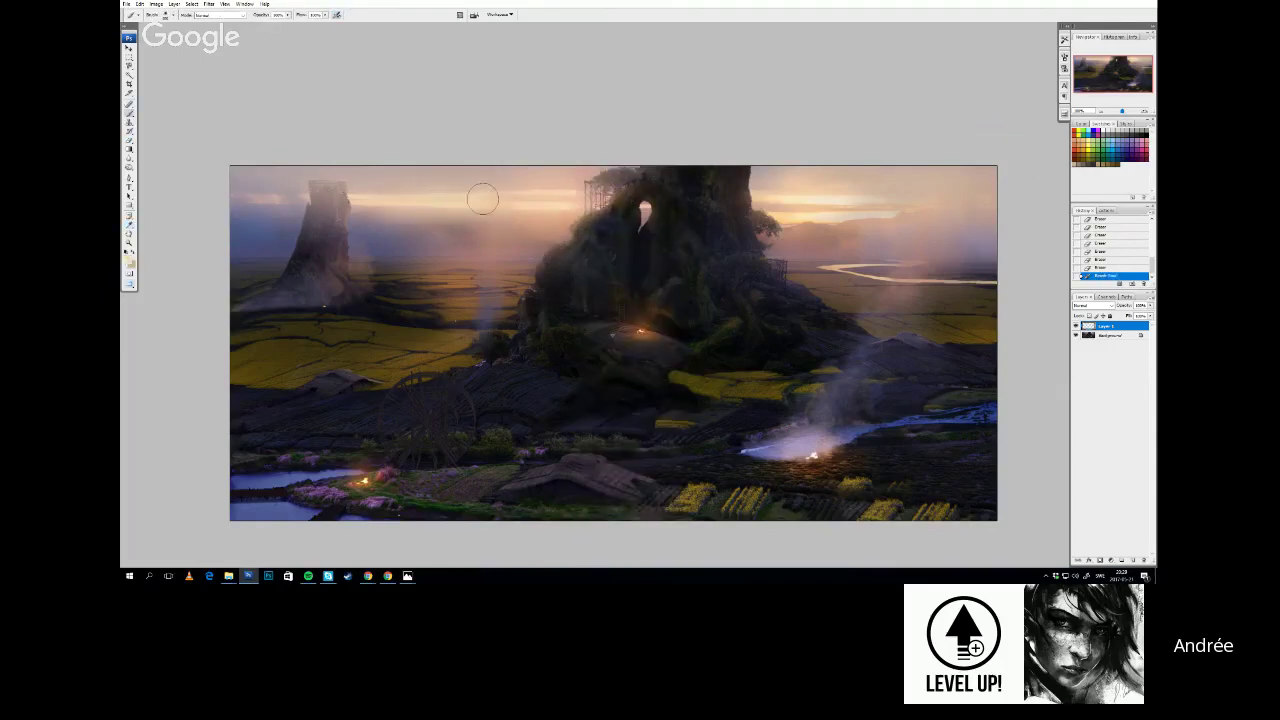
pyautogui.moveTo(576, 210); pyautogui.dragTo(490, 207)
# Sample cooler sky tones and brush muted haze across the lower sky between the distant tower and the central rock
pyautogui.press('i')
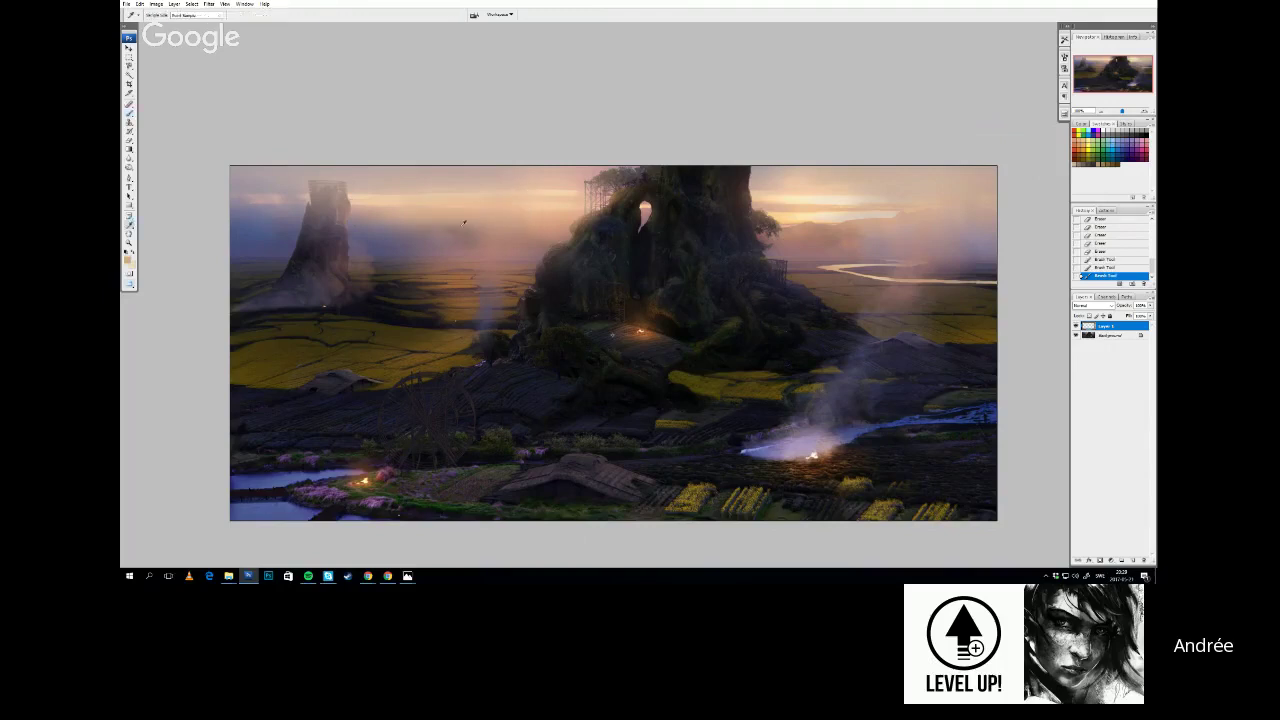
pyautogui.moveTo(367, 221); pyautogui.dragTo(452, 220)
pyautogui.keyDown('alt'); pyautogui.click(379, 241); pyautogui.keyUp('alt')
pyautogui.keyDown('alt'); pyautogui.click(262, 232); pyautogui.keyUp('alt')
pyautogui.rightClick(514, 228)
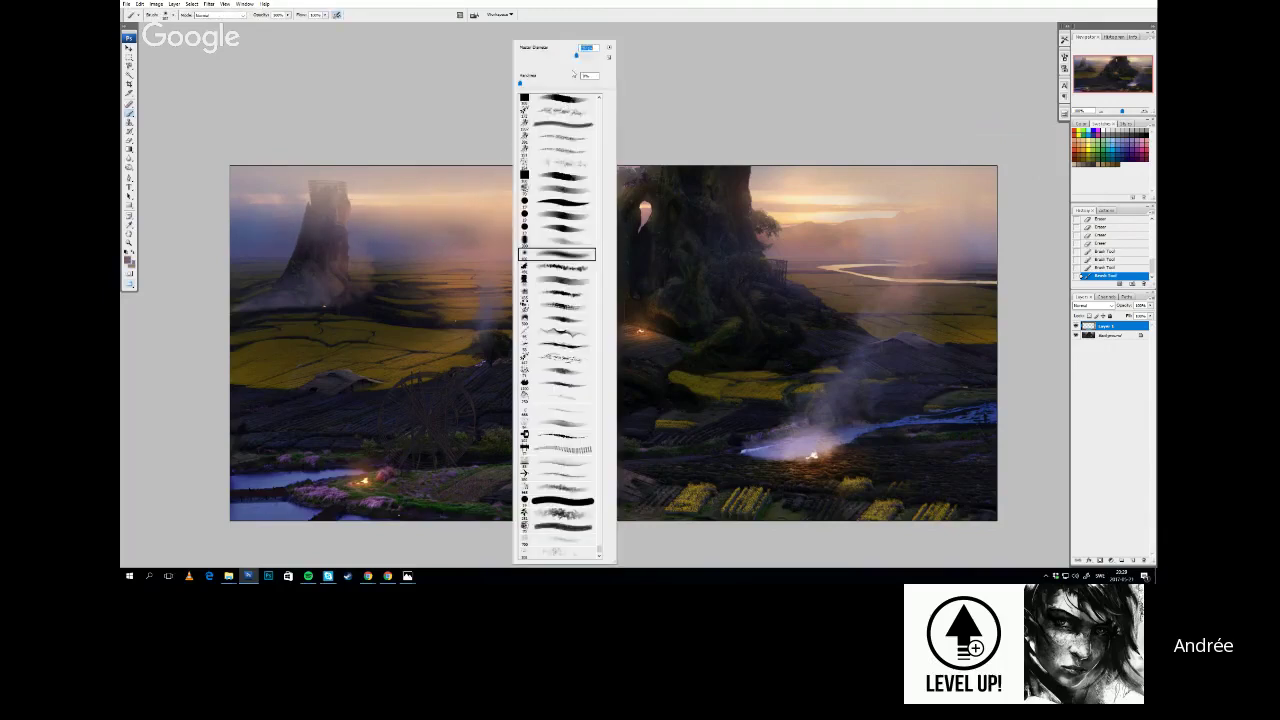
pyautogui.moveTo(320, 234); pyautogui.dragTo(522, 230)
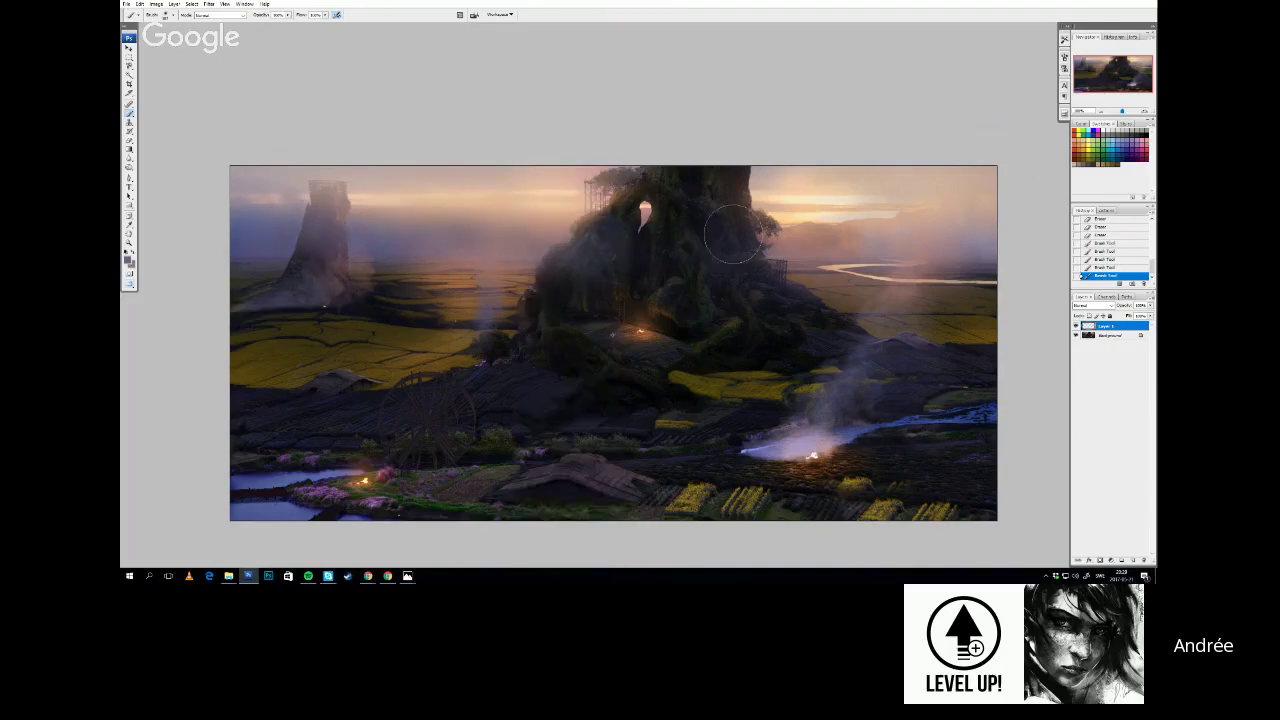
# Sample warm sky tones and soften the bright cloud streaks to the right of the central rock
pyautogui.hotkey('ctrl', 'z')
pyautogui.moveTo(733, 234)
pyautogui.mouseDown()
pyautogui.moveTo(1031, 236)
pyautogui.moveTo(1005, 219)
pyautogui.mouseUp()
pyautogui.keyDown('alt'); pyautogui.click(770, 232); pyautogui.keyUp('alt')
pyautogui.hotkey('ctrl', 'z')
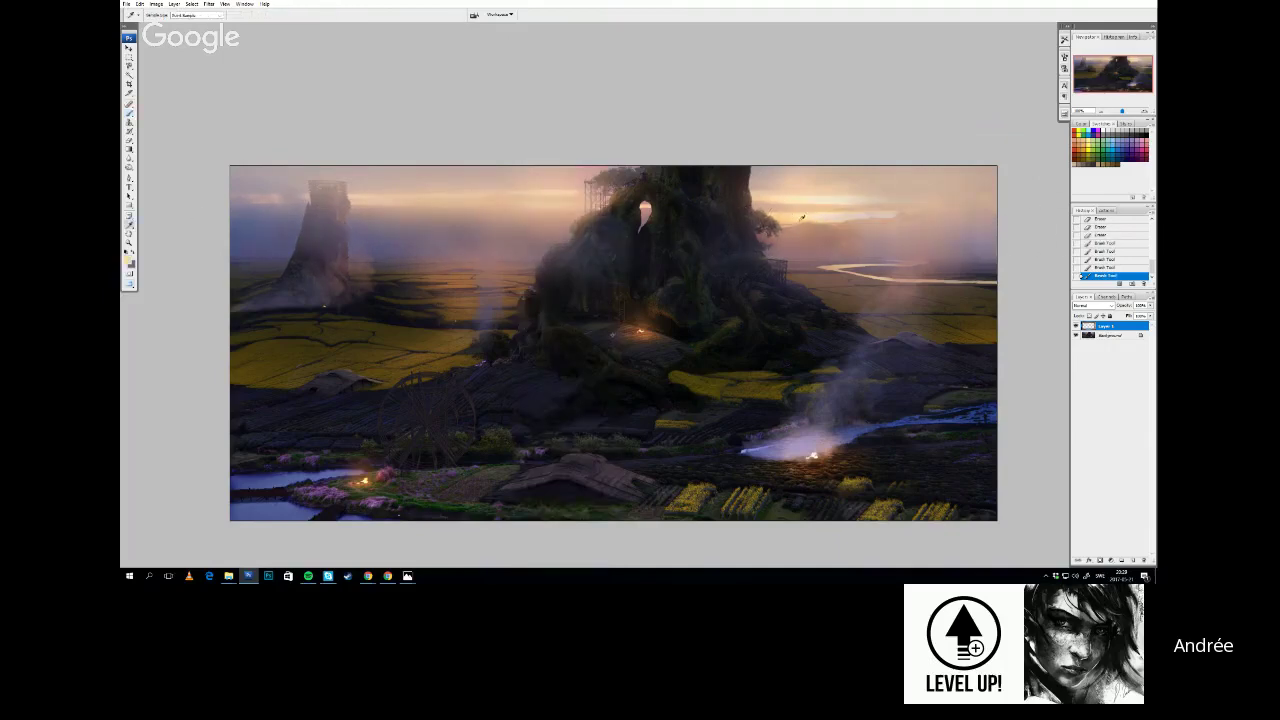
pyautogui.keyDown('alt'); pyautogui.click(801, 216); pyautogui.keyUp('alt')
pyautogui.rightClick(856, 226)
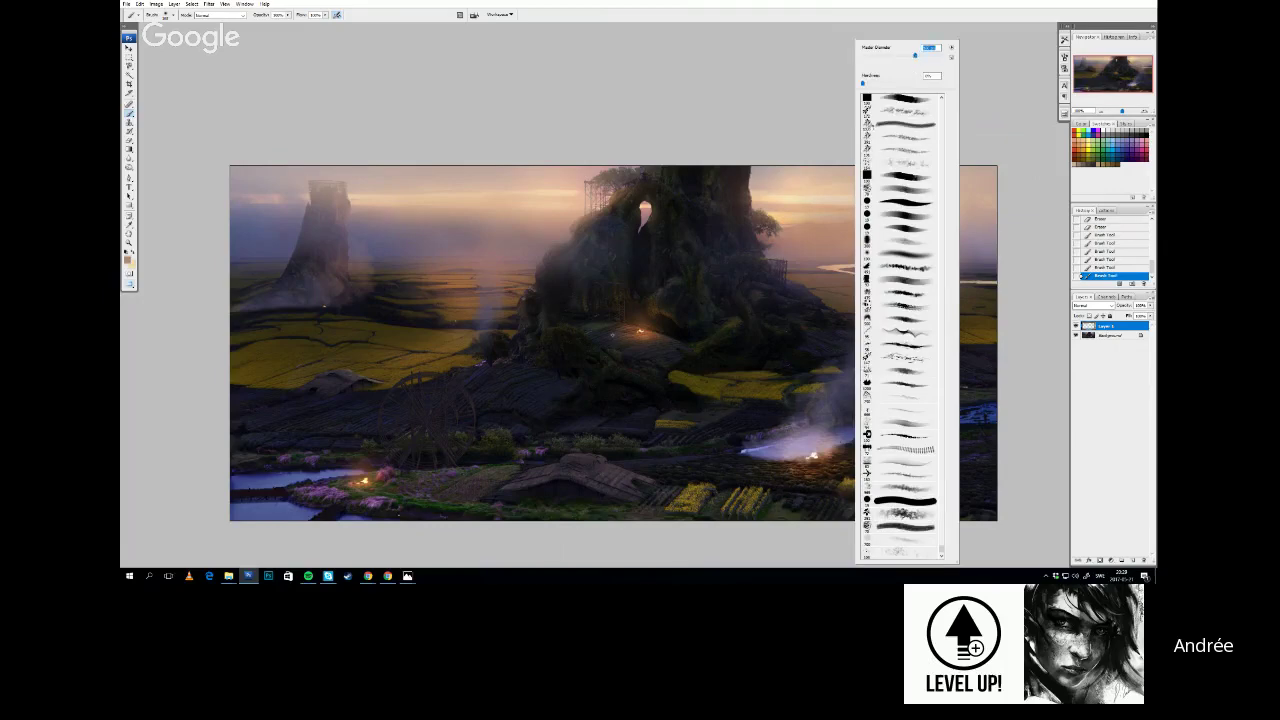
pyautogui.press('Escape')
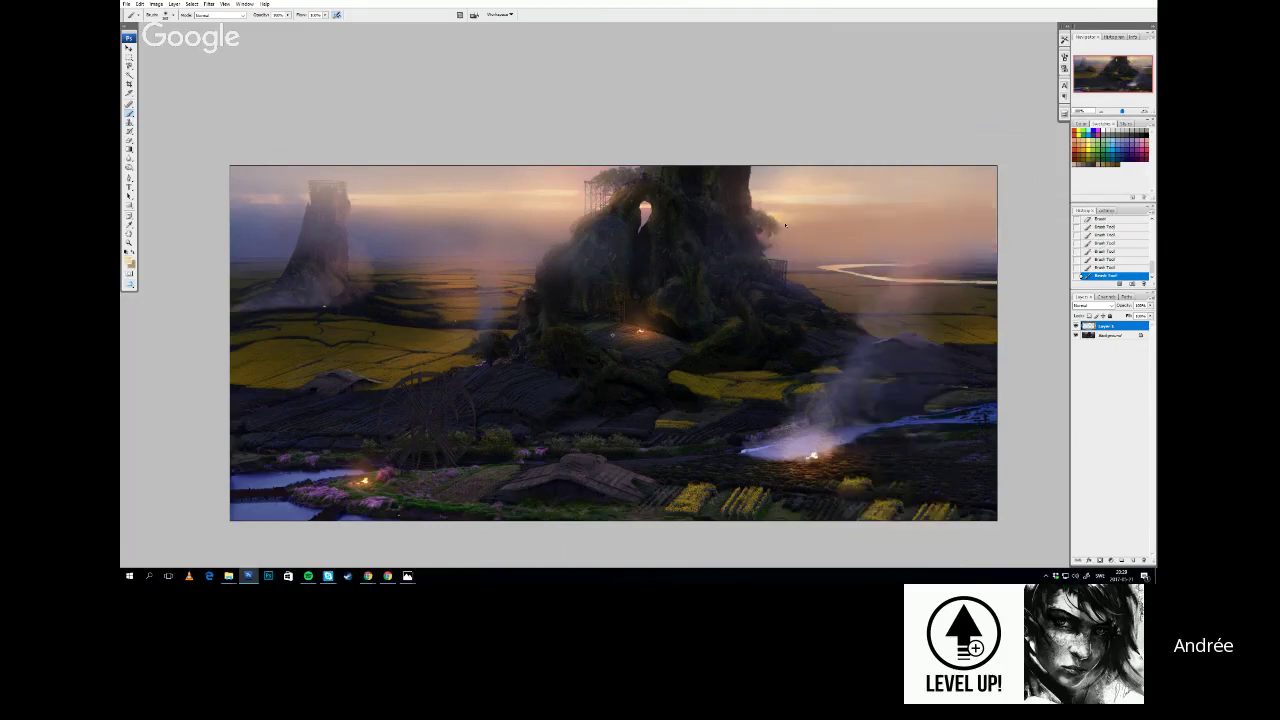
# Sample a muted purple-grey and brush haze along the horizon to the right of the central rock
pyautogui.press('alt')
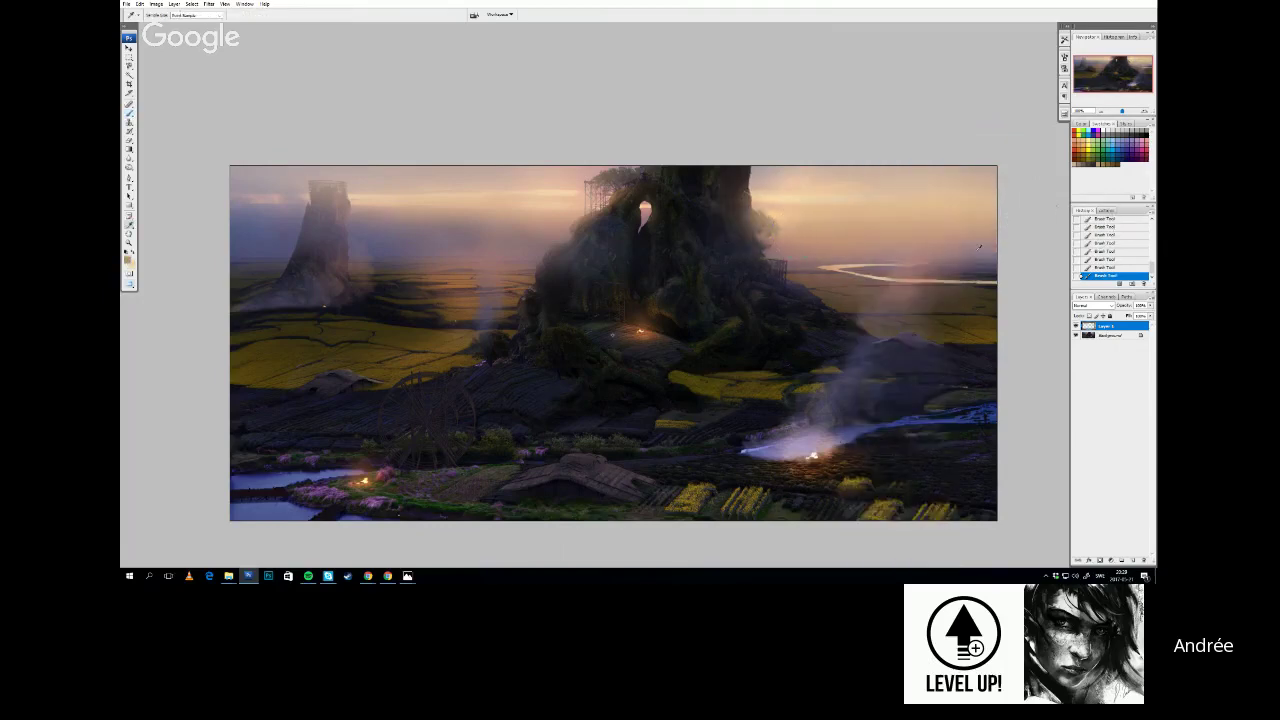
pyautogui.keyDown('alt'); pyautogui.click(933, 260); pyautogui.keyUp('alt')
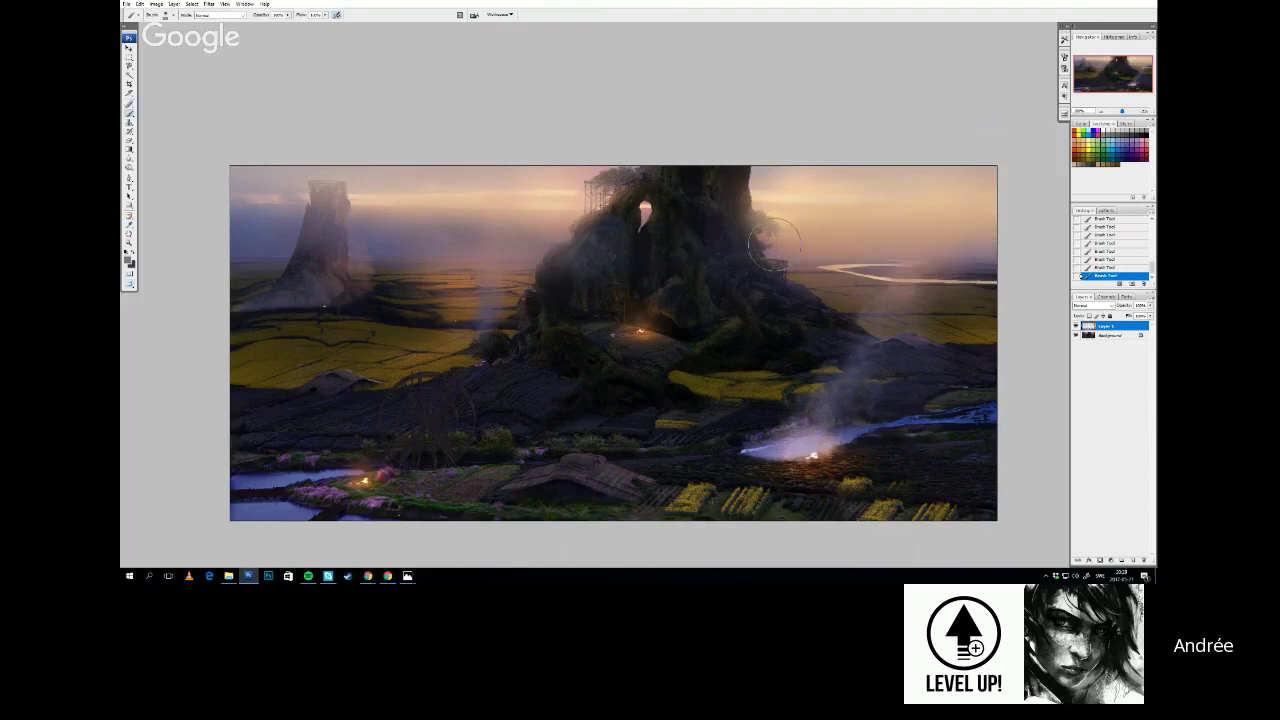
pyautogui.press('alt')
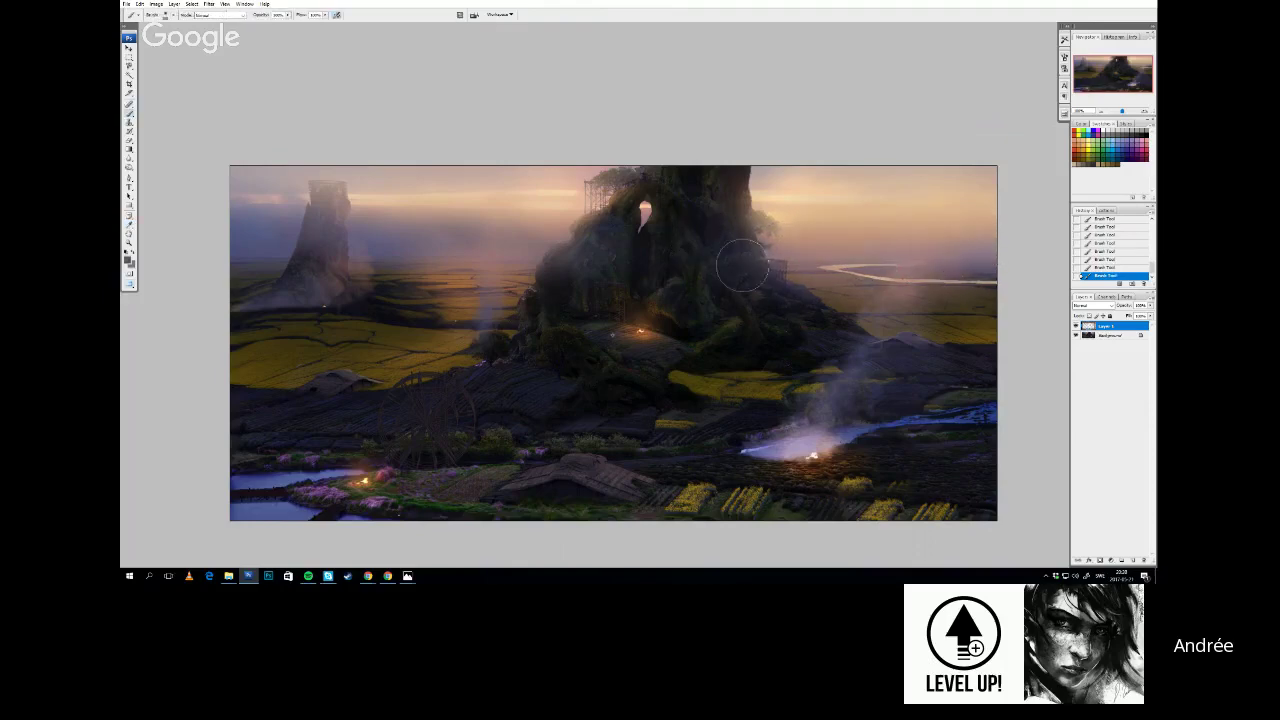
pyautogui.moveTo(765, 271)
pyautogui.mouseDown()
pyautogui.moveTo(965, 268)
pyautogui.moveTo(715, 260)
pyautogui.moveTo(966, 266)
pyautogui.mouseUp()
pyautogui.hotkey('ctrl', 'z')
pyautogui.hotkey('ctrl', 'z')
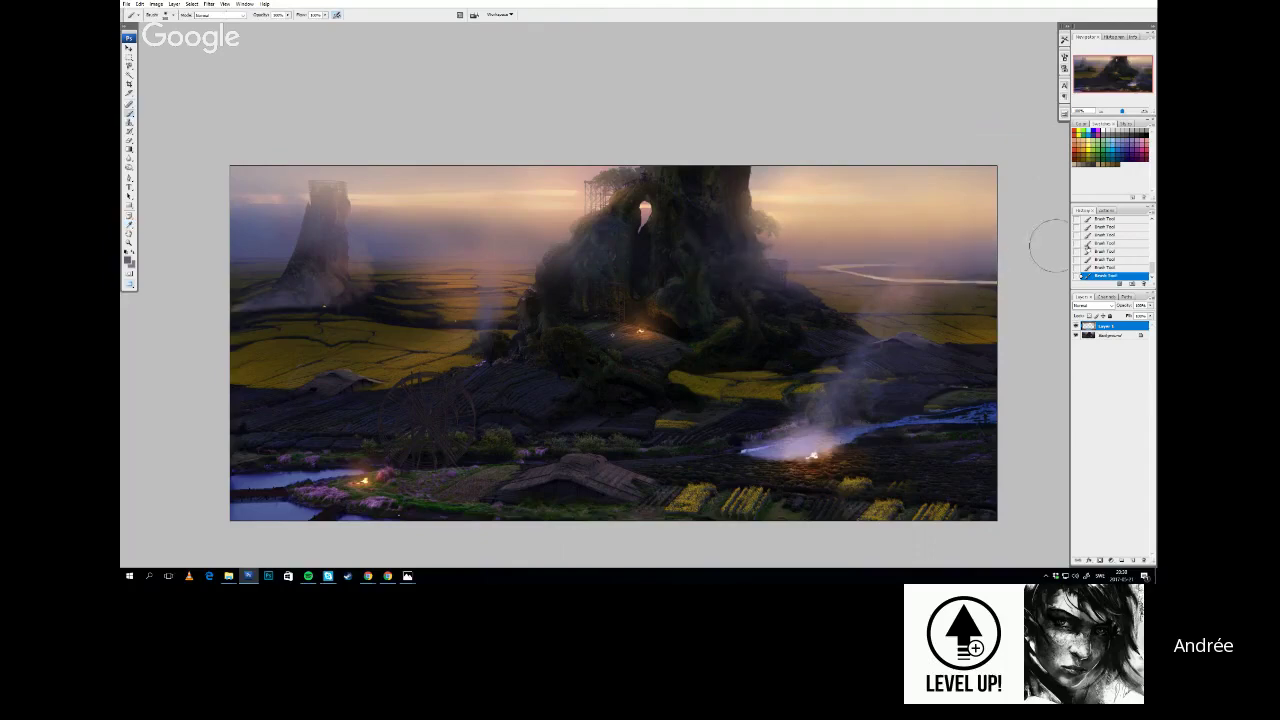
# Sample the sky beside the central rock and sweep soft haze leftward over the distant tower
pyautogui.press('alt')
pyautogui.keyDown('alt'); pyautogui.click(565, 212); pyautogui.keyUp('alt')
pyautogui.moveTo(560, 229)
pyautogui.mouseDown()
pyautogui.moveTo(386, 228)
pyautogui.moveTo(521, 216)
pyautogui.moveTo(270, 200)
pyautogui.moveTo(576, 221)
pyautogui.moveTo(206, 201)
pyautogui.moveTo(254, 211)
pyautogui.mouseUp()
# Erase the new haze from the central rock's body and right edge with the textured eraser brush
pyautogui.press('e')
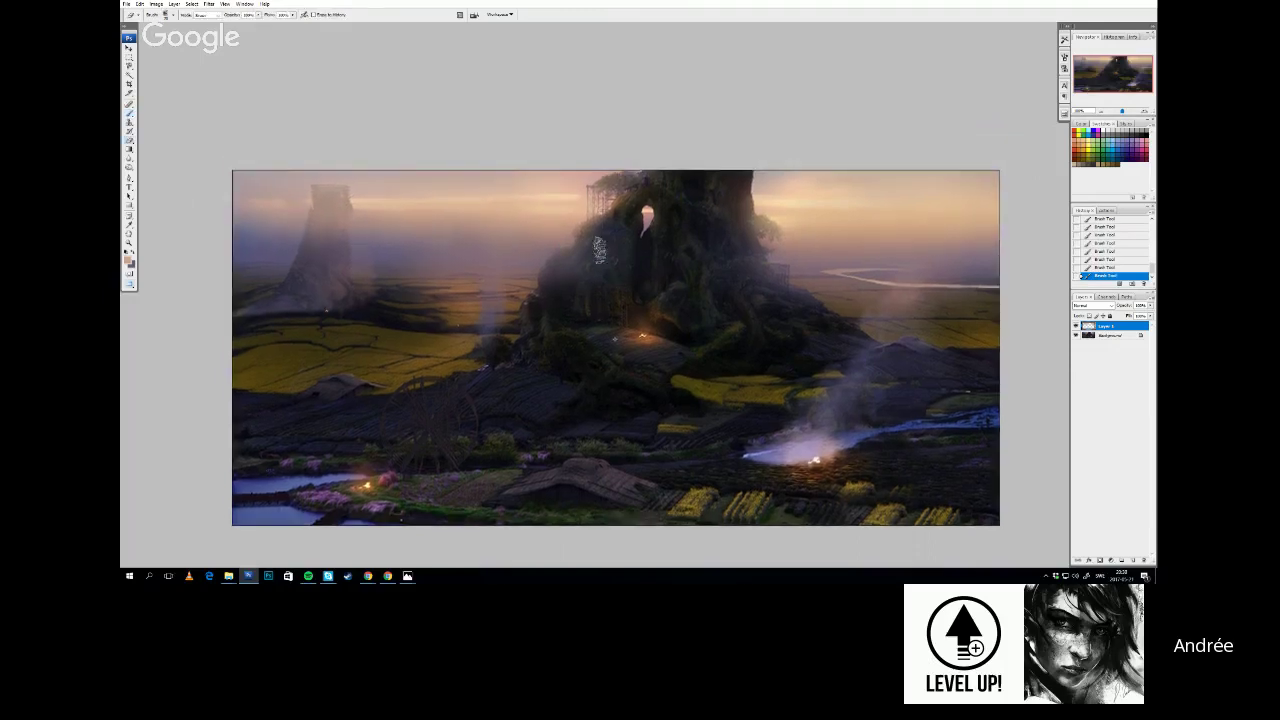
pyautogui.rightClick(595, 256)
pyautogui.click(565, 272)
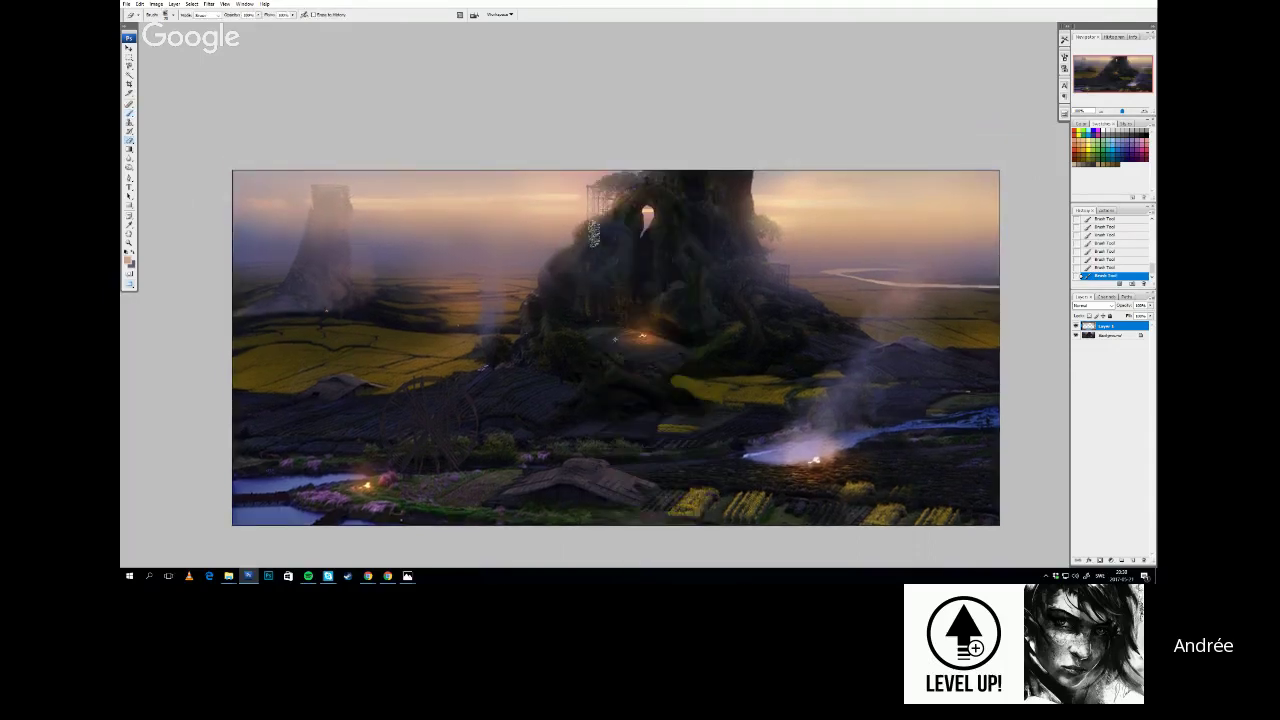
pyautogui.moveTo(598, 232)
pyautogui.mouseDown()
pyautogui.moveTo(671, 165)
pyautogui.moveTo(742, 258)
pyautogui.mouseUp()
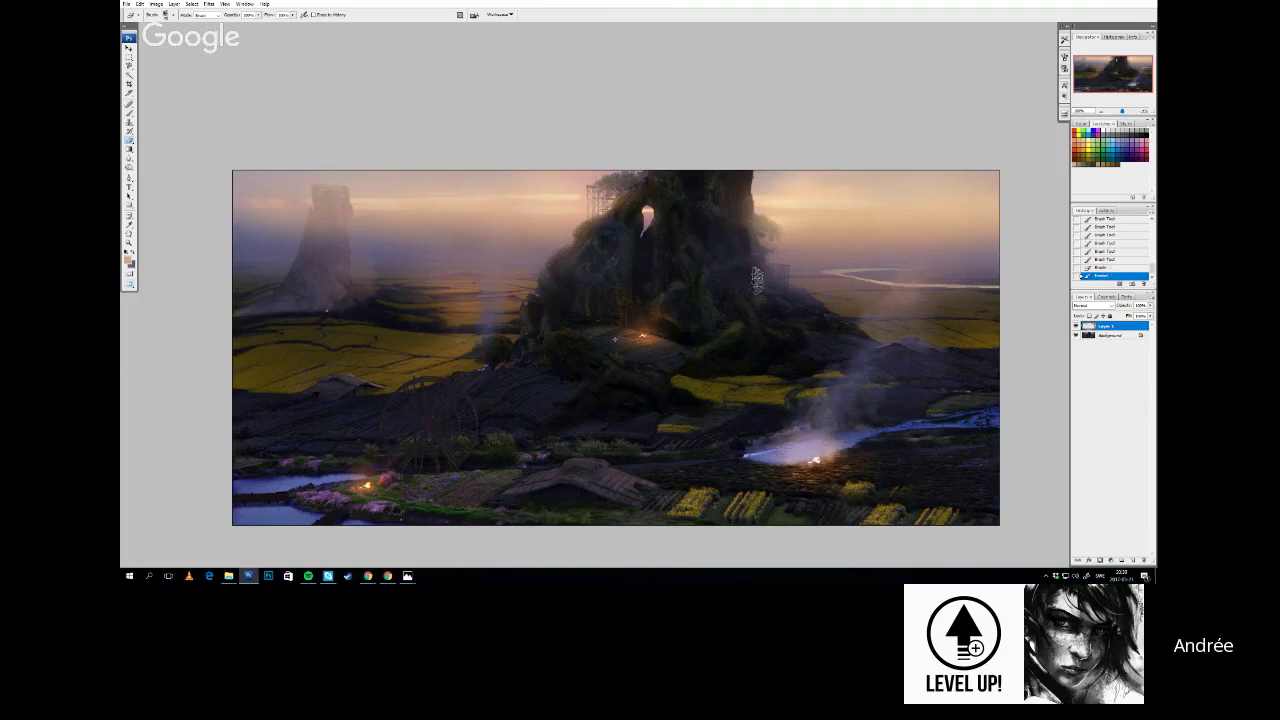
pyautogui.rightClick(769, 208)
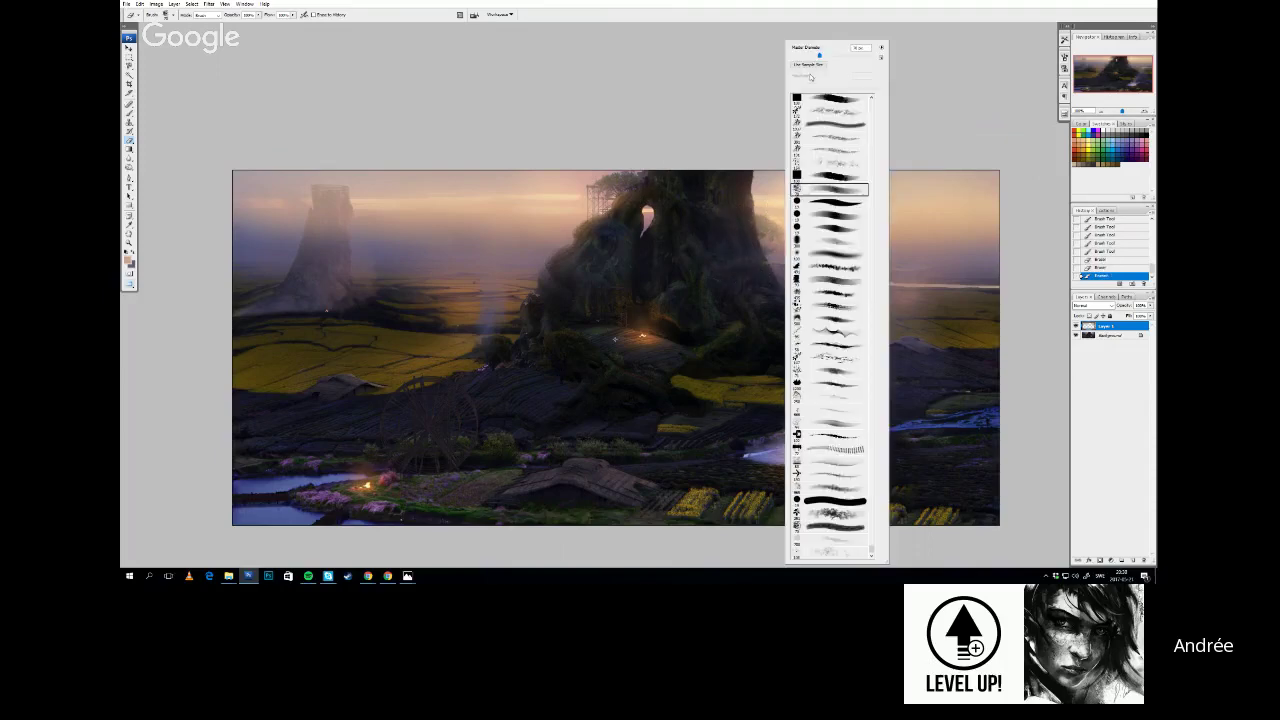
pyautogui.click(762, 230)
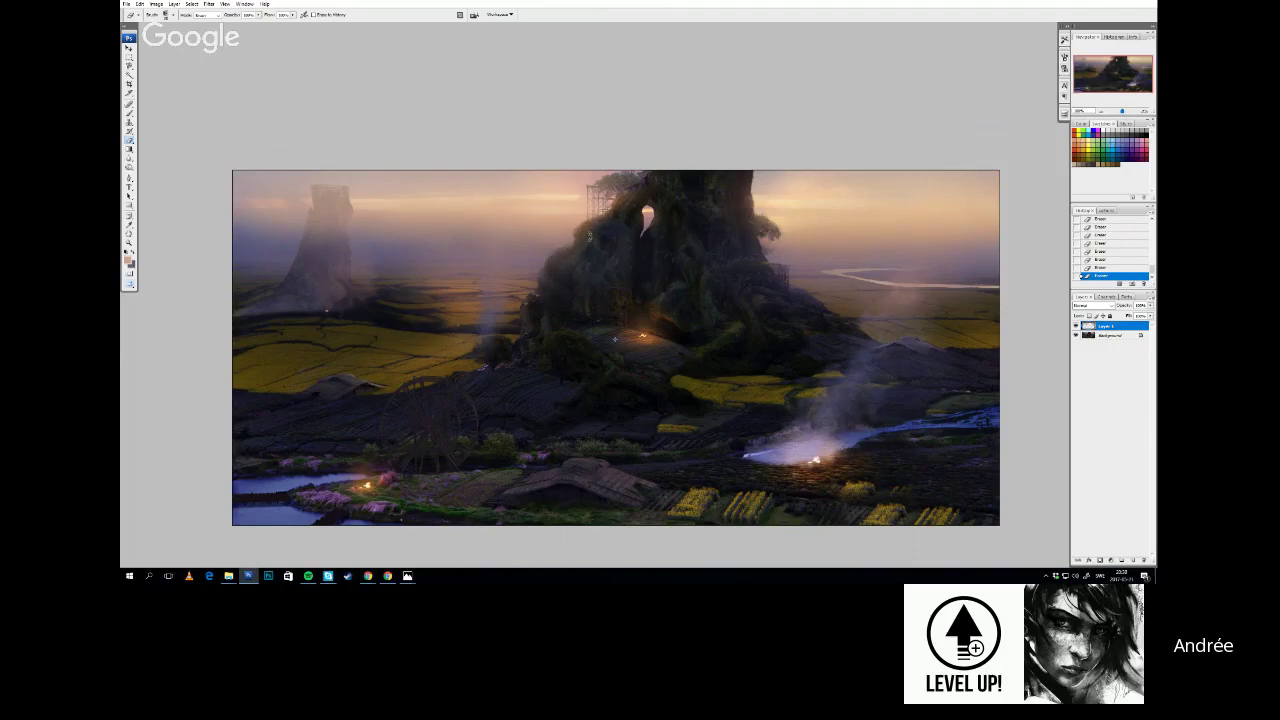
pyautogui.moveTo(582, 294); pyautogui.dragTo(597, 277)
pyautogui.scroll(2, 597, 278)
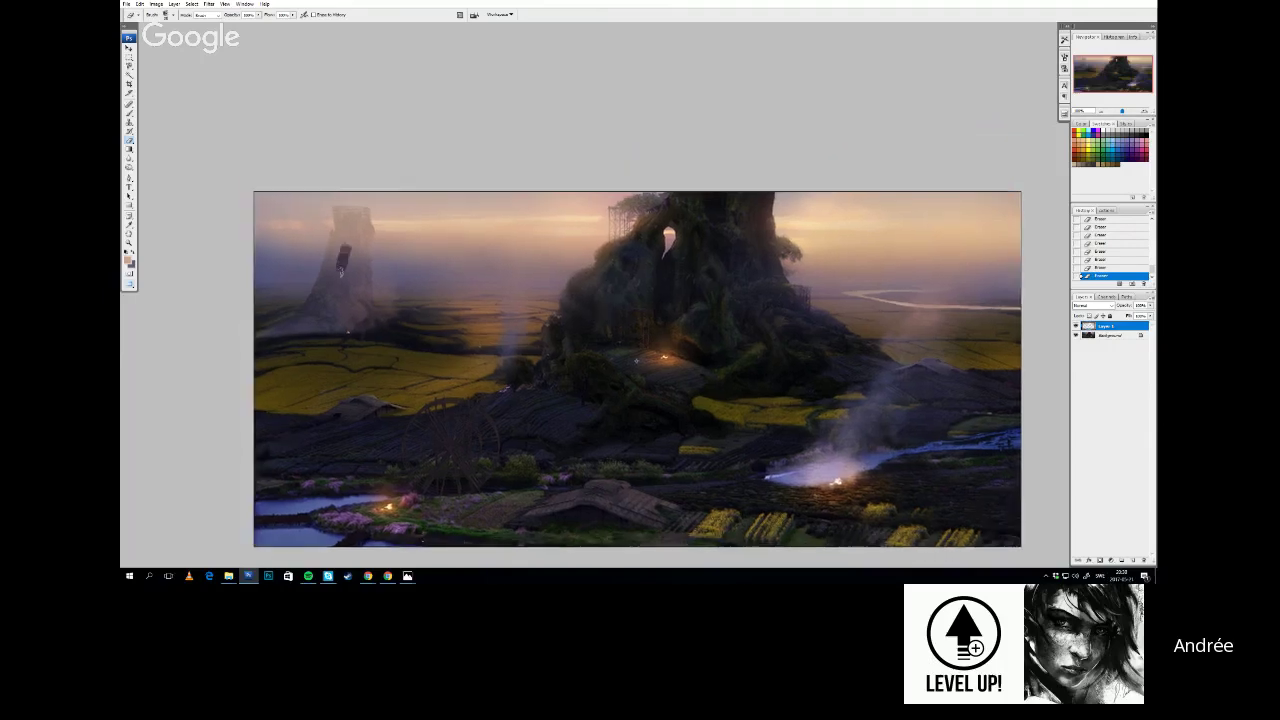
# Switch the eraser to a square-edged brush tip and clear the haze from the distant tower's silhouette
pyautogui.rightClick(343, 256)
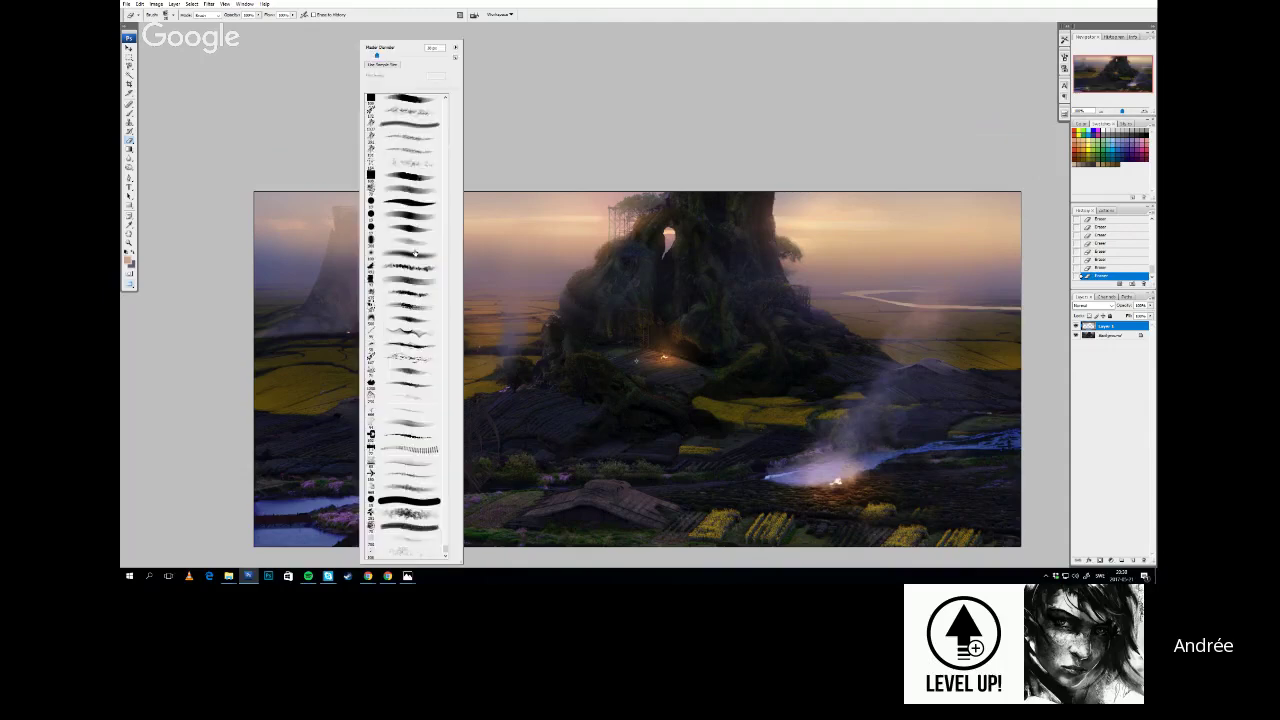
pyautogui.doubleClick(415, 253)
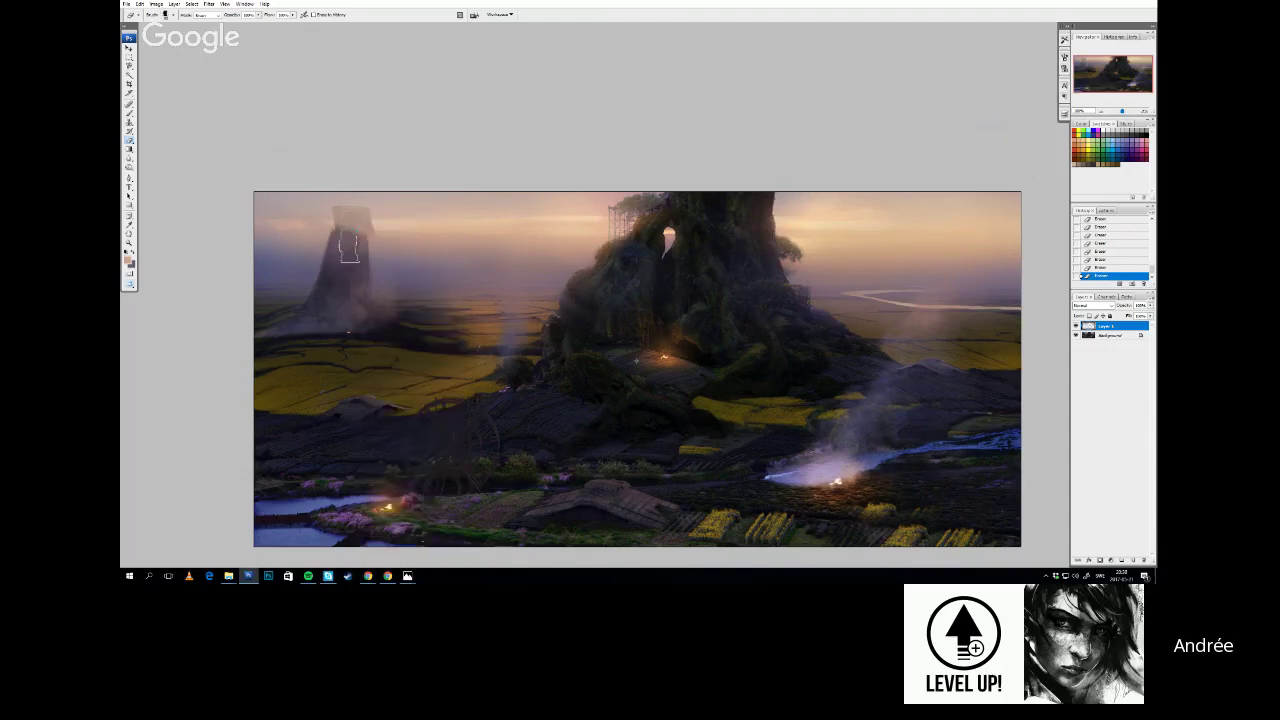
pyautogui.moveTo(346, 232); pyautogui.dragTo(359, 228)
pyautogui.rightClick(390, 252)
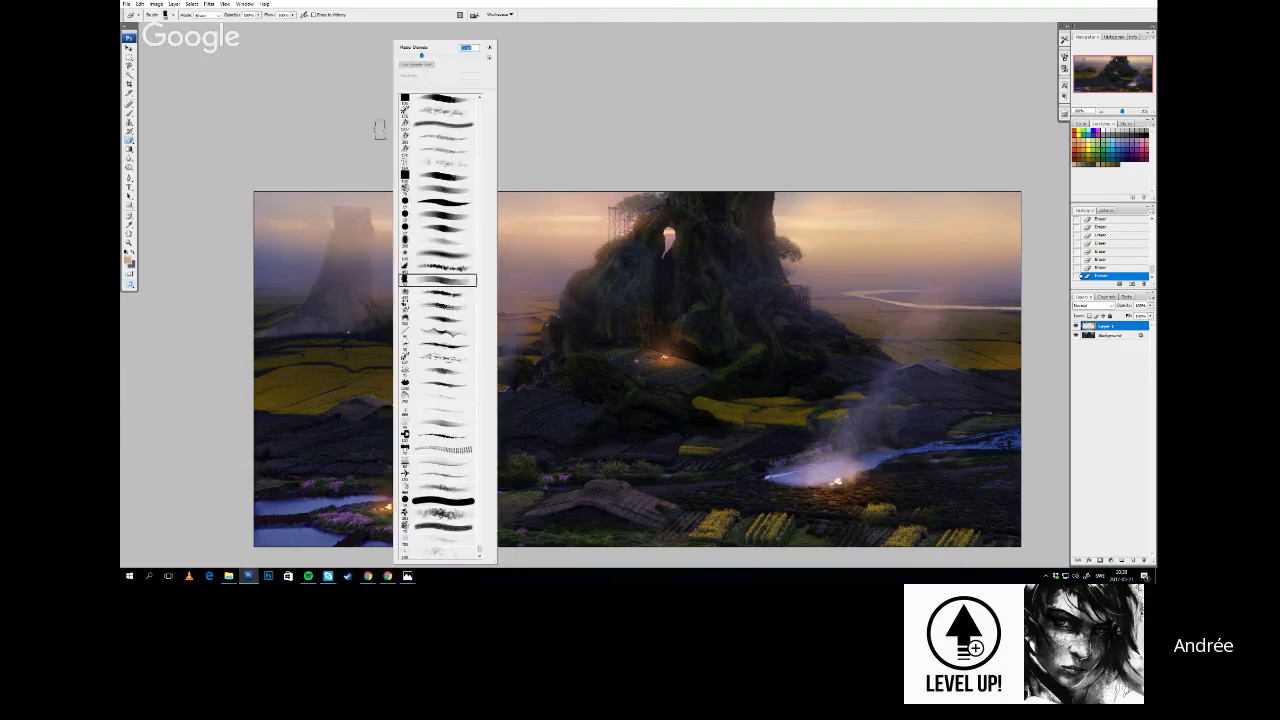
pyautogui.moveTo(342, 262)
pyautogui.mouseDown()
pyautogui.moveTo(341, 238)
pyautogui.moveTo(336, 258)
pyautogui.mouseUp()
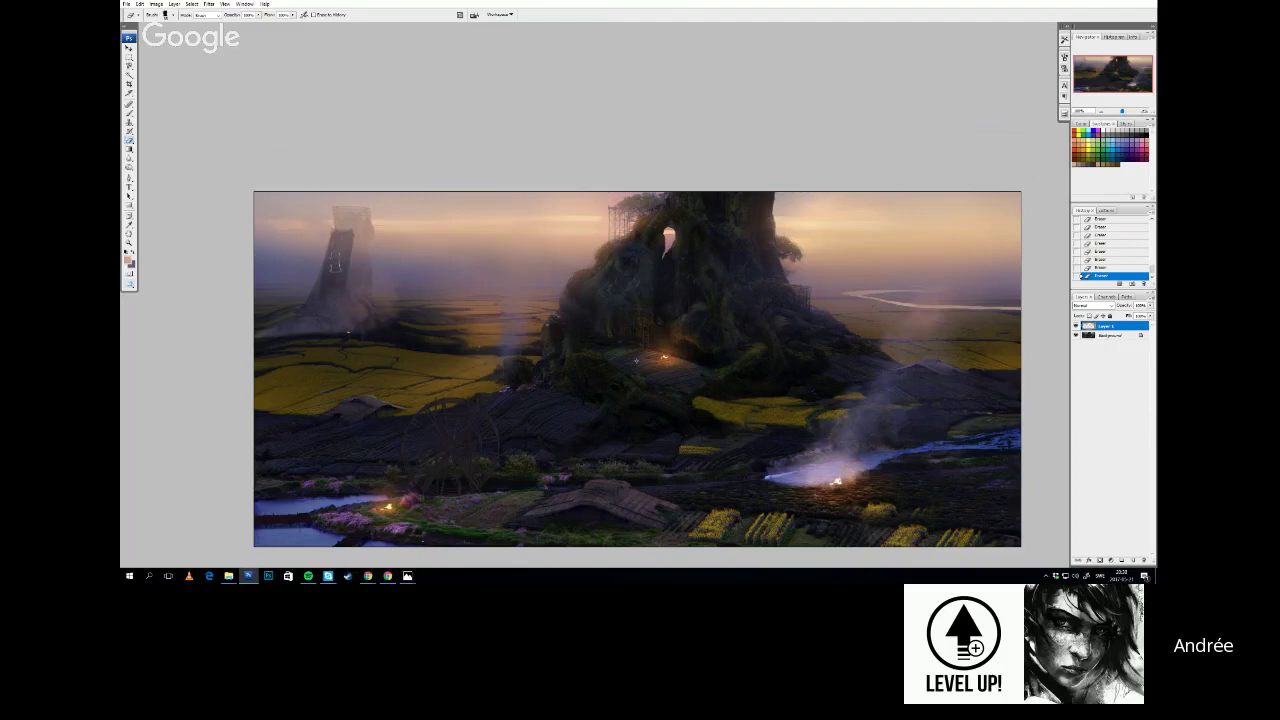
pyautogui.moveTo(324, 307); pyautogui.dragTo(352, 296)
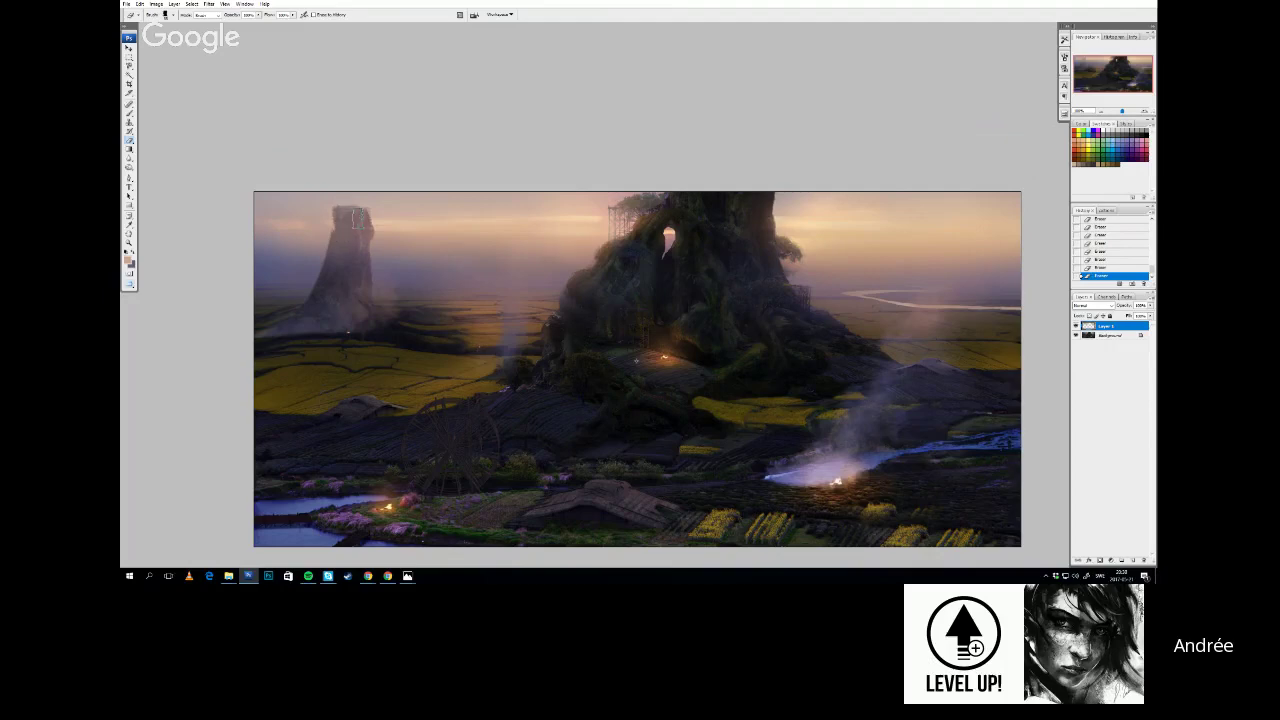
pyautogui.moveTo(363, 291); pyautogui.dragTo(374, 294)
# Toggle the paint layer's visibility to compare the repainted sky with the original painting
pyautogui.moveTo(704, 367); pyautogui.dragTo(666, 331)
pyautogui.click(1076, 327)
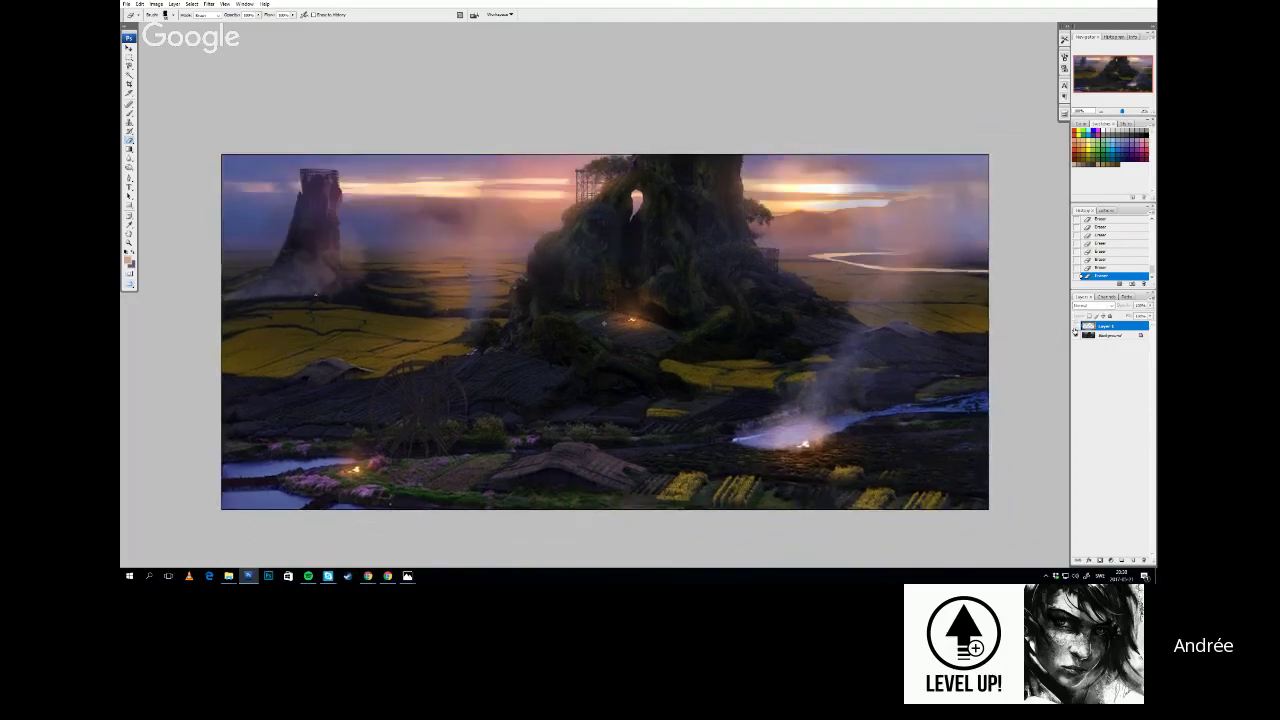
pyautogui.click(1076, 328)
pyautogui.click(1076, 328)
pyautogui.click(1076, 328)
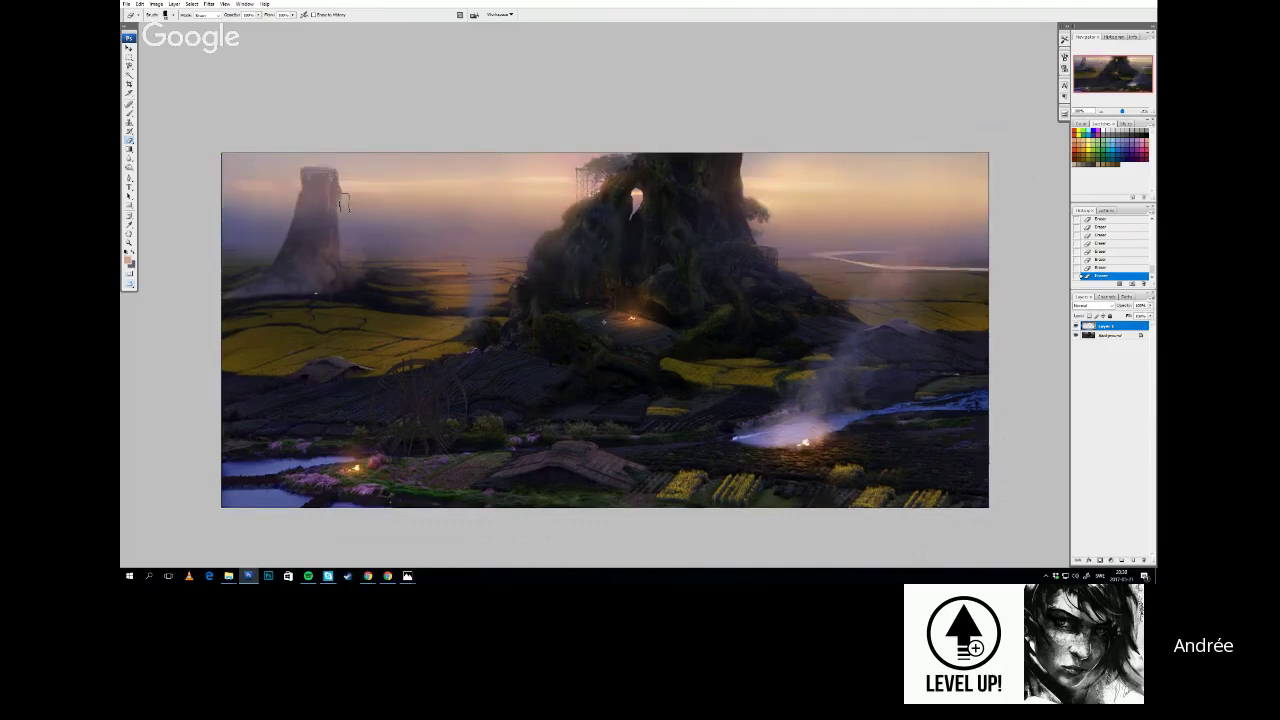
# Brush soft sampled haze over the sky between the distant tower and the central rock
pyautogui.moveTo(683, 334); pyautogui.dragTo(691, 342)
pyautogui.press('i')
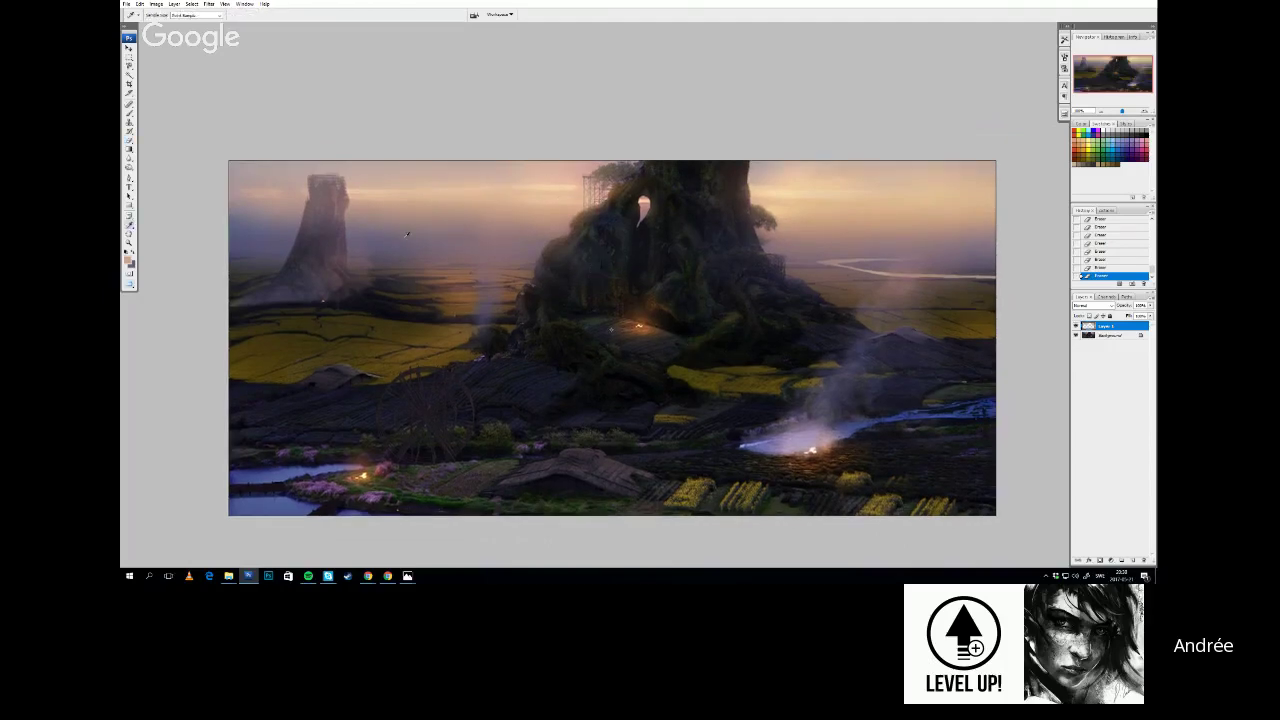
pyautogui.press('b')
pyautogui.rightClick(532, 215)
pyautogui.moveTo(395, 240); pyautogui.dragTo(498, 224)
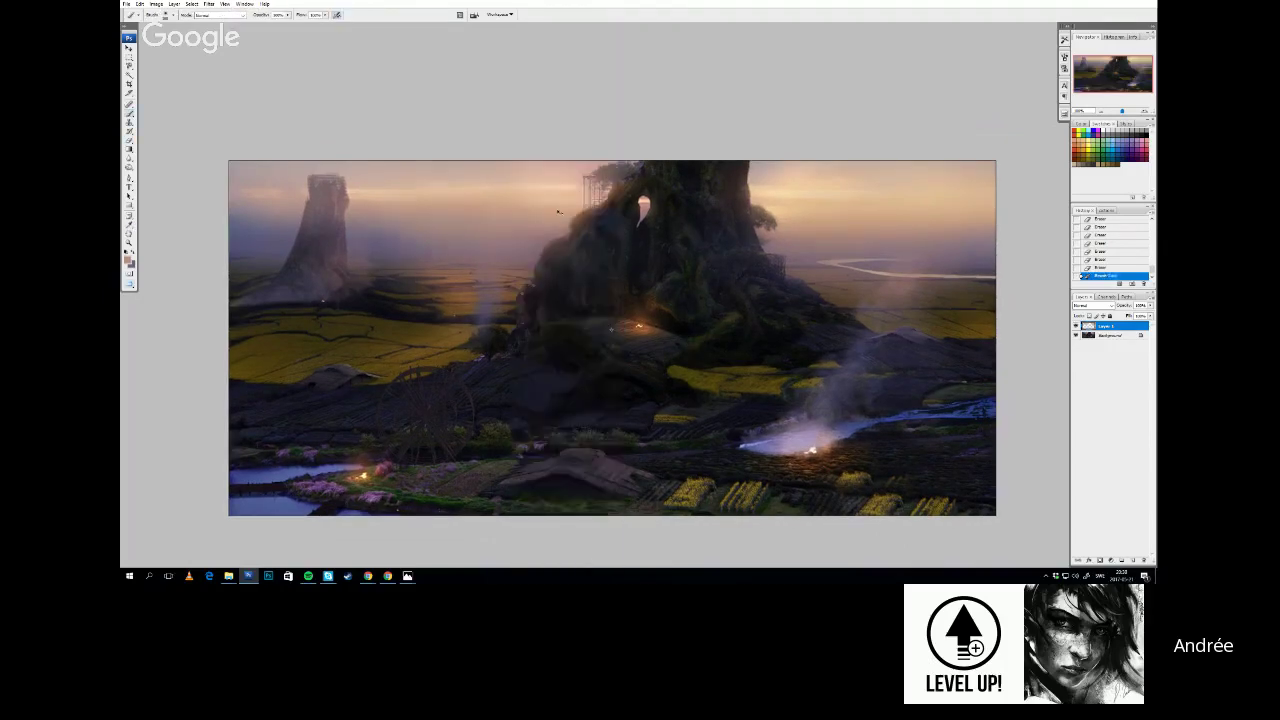
# Lasso distant mountain silhouettes along the horizon on both sides of the central rock
pyautogui.press('l')
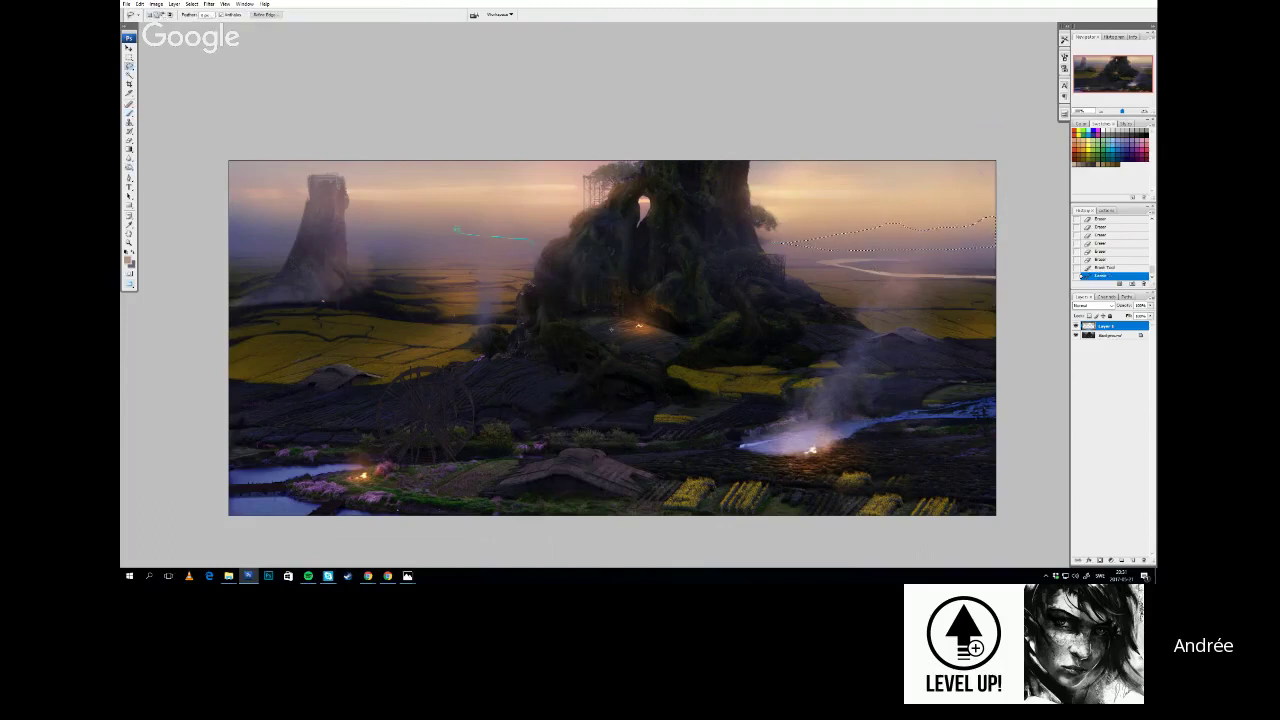
pyautogui.moveTo(322, 247); pyautogui.dragTo(593, 232)
pyautogui.hotkey('ctrl', 'd')
# Sample a dark tone and softly brush in the distant mountains along the horizon on both sides of the central rock
pyautogui.press('i')
pyautogui.click(338, 232)
pyautogui.press('b')
pyautogui.moveTo(302, 217); pyautogui.dragTo(185, 206)
pyautogui.moveTo(368, 211); pyautogui.dragTo(550, 211)
pyautogui.moveTo(431, 214); pyautogui.dragTo(670, 209)
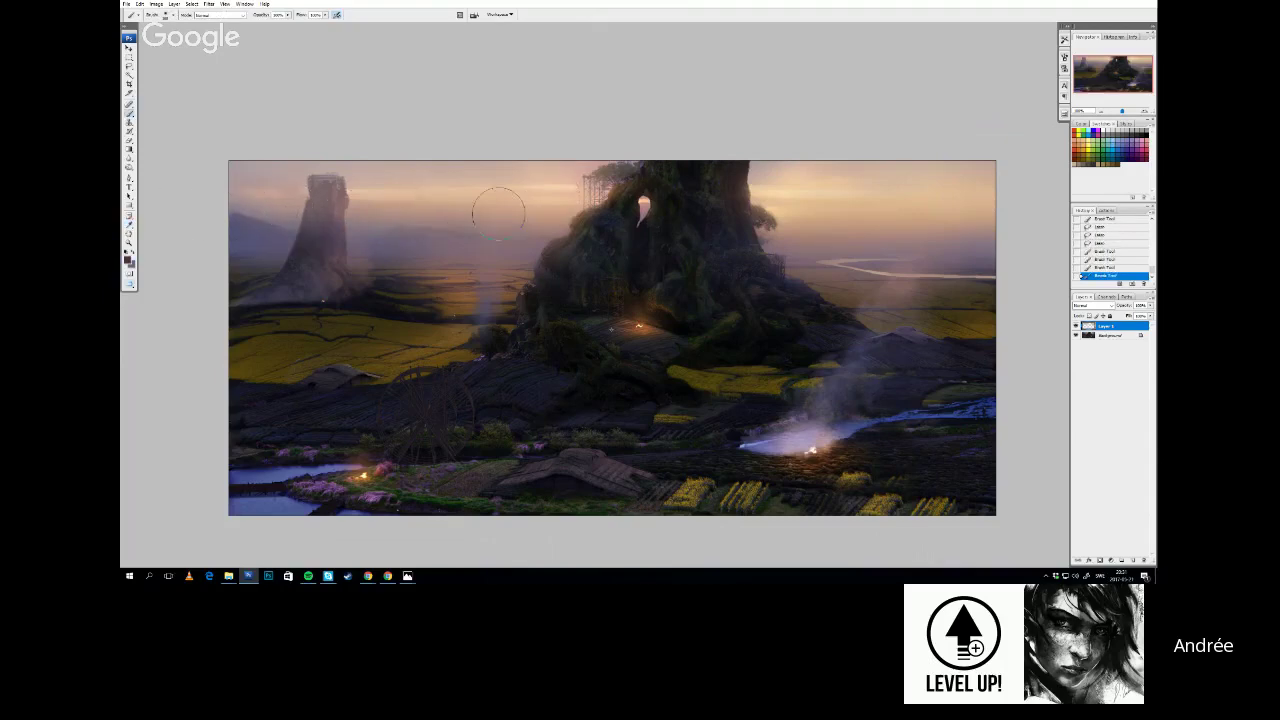
pyautogui.moveTo(862, 210); pyautogui.dragTo(970, 204)
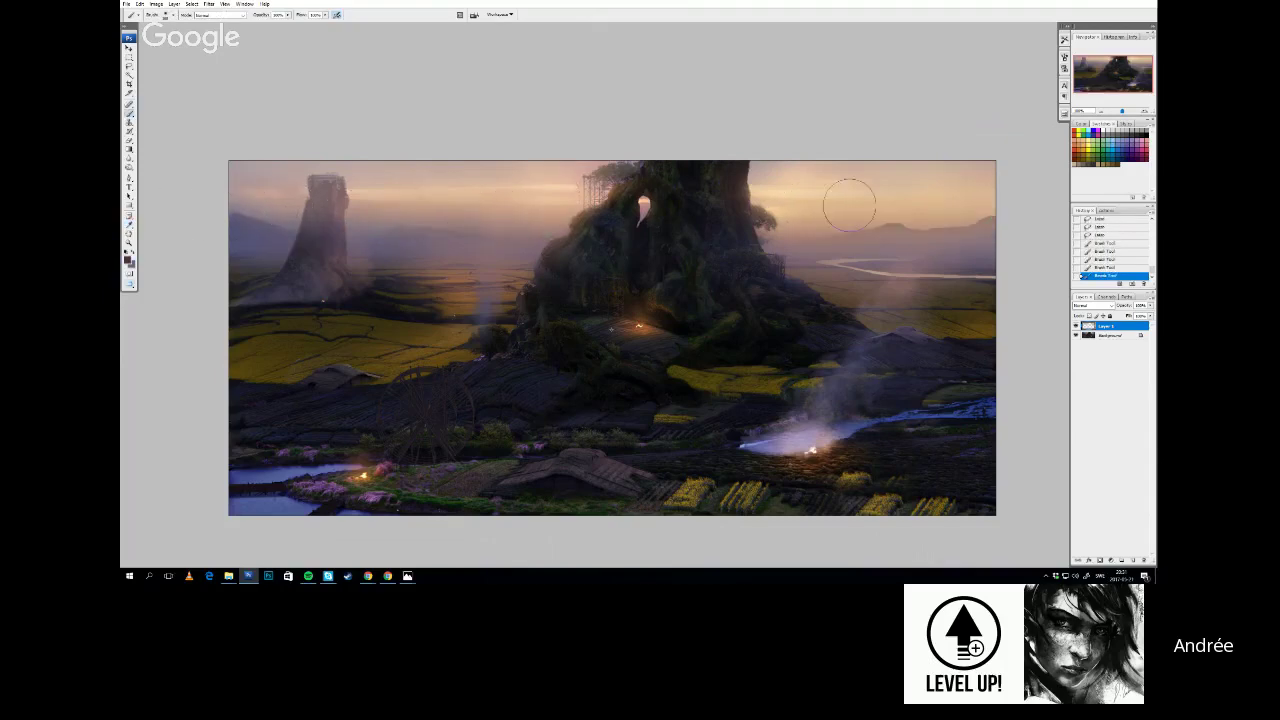
# Sample the pale horizon colour and softly brush haze into the selected mountains right of the central rock, clearing the selection
pyautogui.keyDown('alt'); pyautogui.click(958, 200); pyautogui.keyUp('alt')
pyautogui.moveTo(857, 204); pyautogui.dragTo(900, 197)
pyautogui.moveTo(919, 193)
pyautogui.mouseDown()
pyautogui.moveTo(917, 225)
pyautogui.moveTo(925, 187)
pyautogui.mouseUp()
pyautogui.hotkey('ctrl', 'd')
# Lasso another distant ridge right of the central rock, softly brush it in above the river and deselect
pyautogui.press('l')
pyautogui.press('b')
pyautogui.press('x')
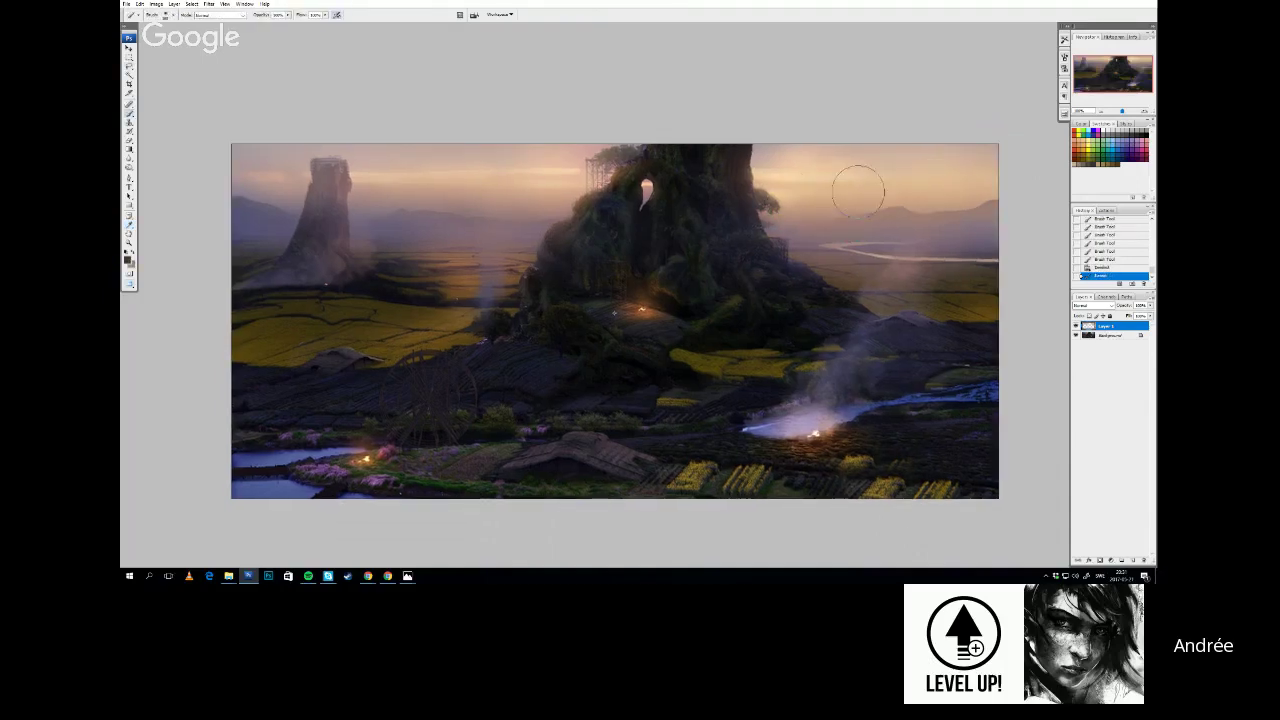
pyautogui.moveTo(805, 182); pyautogui.dragTo(925, 178)
pyautogui.moveTo(880, 214); pyautogui.dragTo(883, 210)
pyautogui.hotkey('ctrl', 'd')
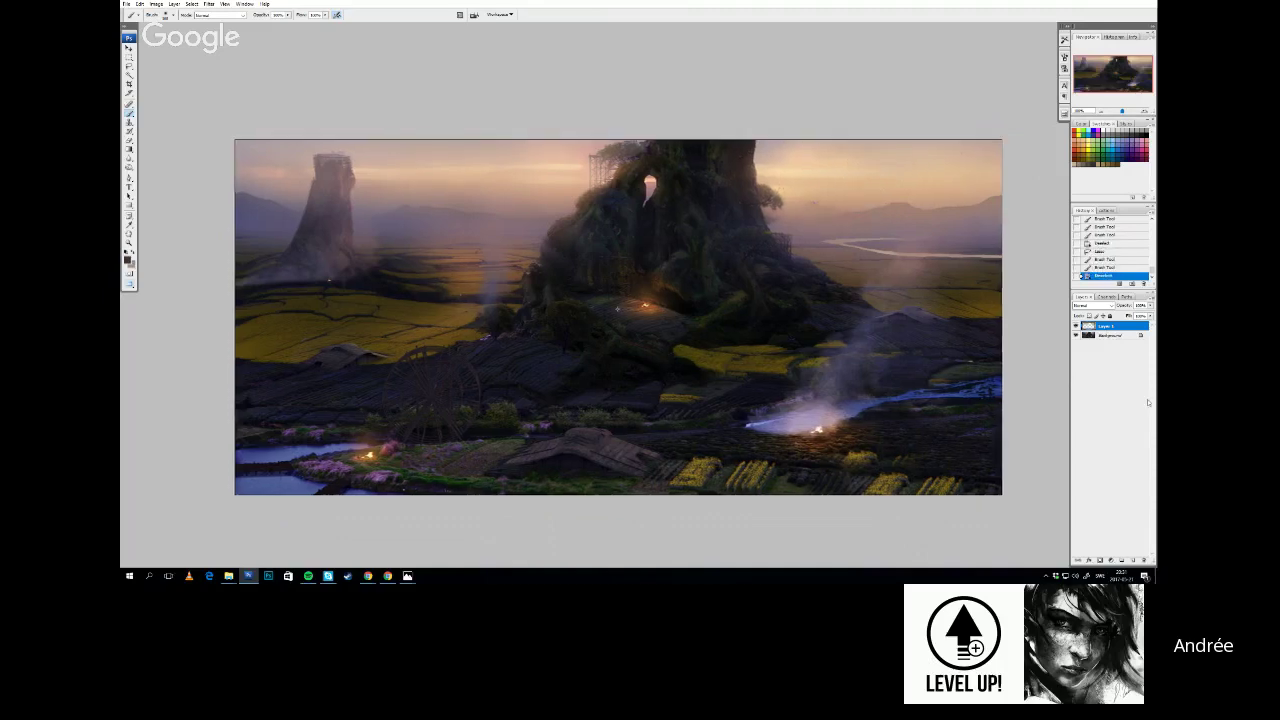
# Duplicate the full background painting onto its own layer and merge it with the paint layer
pyautogui.click(1110, 335)
pyautogui.hotkey('ctrl', 'a')
pyautogui.hotkey('ctrl', 'c')
pyautogui.hotkey('ctrl', 'v')
pyautogui.keyDown('ctrl'); pyautogui.click(1108, 327); pyautogui.keyUp('ctrl')
pyautogui.hotkey('ctrl', 'e')
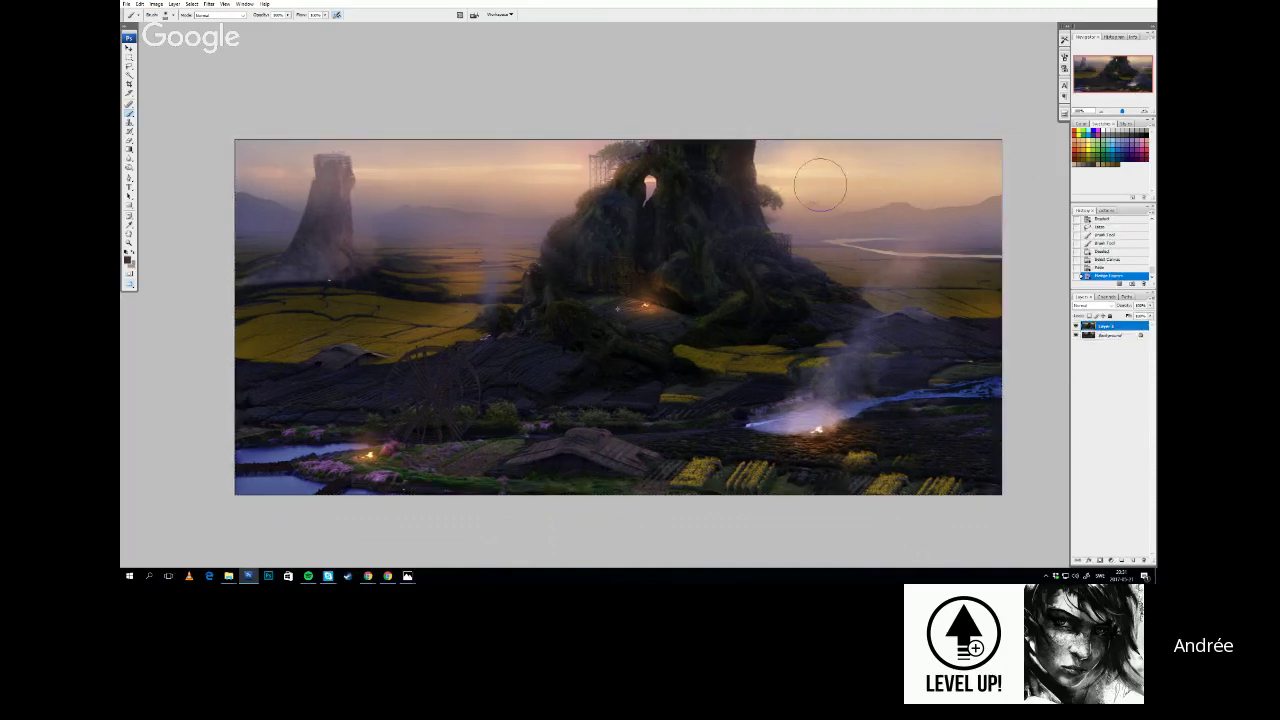
# Dodge the sky highlights right of the central rock with a large soft brush to intensify the sunset glow
pyautogui.press('o')
pyautogui.rightClick(885, 67)
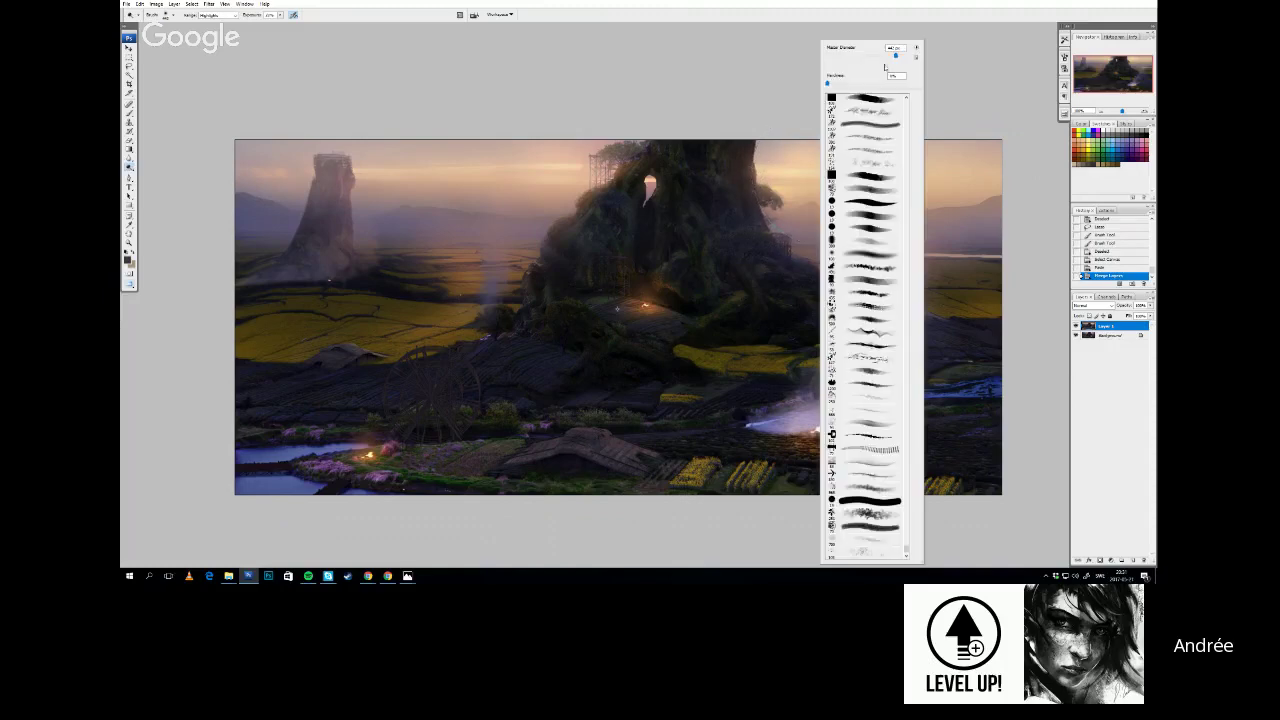
pyautogui.moveTo(773, 181); pyautogui.dragTo(874, 174)
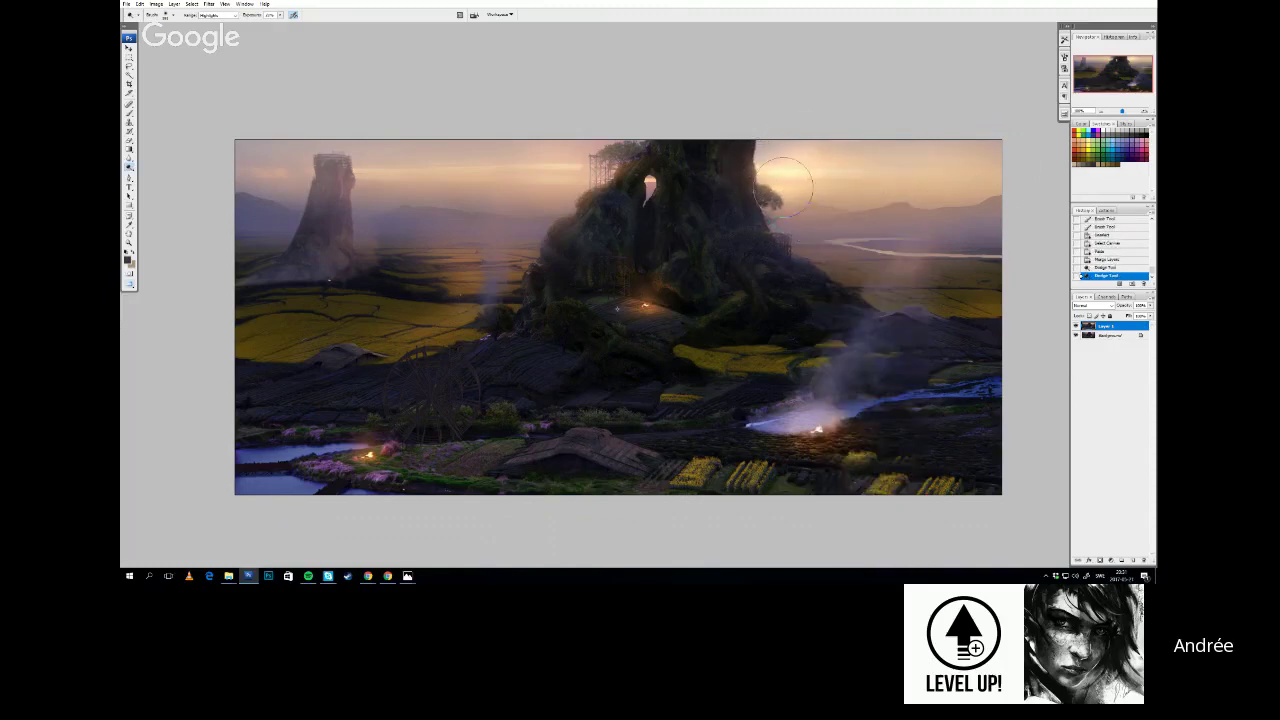
pyautogui.hotkey('ctrl', 'z')
pyautogui.moveTo(704, 244); pyautogui.dragTo(722, 229)
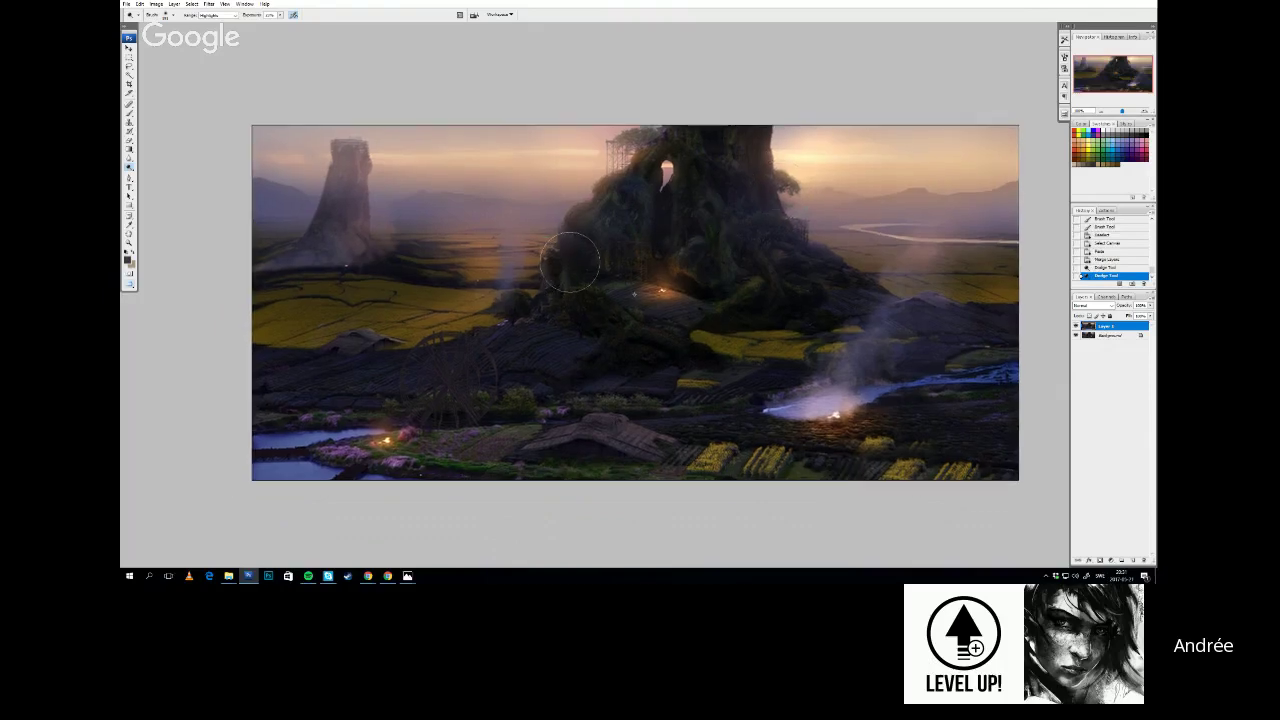
# Sample a dark rock tone and brush it with a large soft brush over the foreground on a new layer
pyautogui.press('b')
pyautogui.keyDown('alt'); pyautogui.click(574, 260); pyautogui.keyUp('alt')
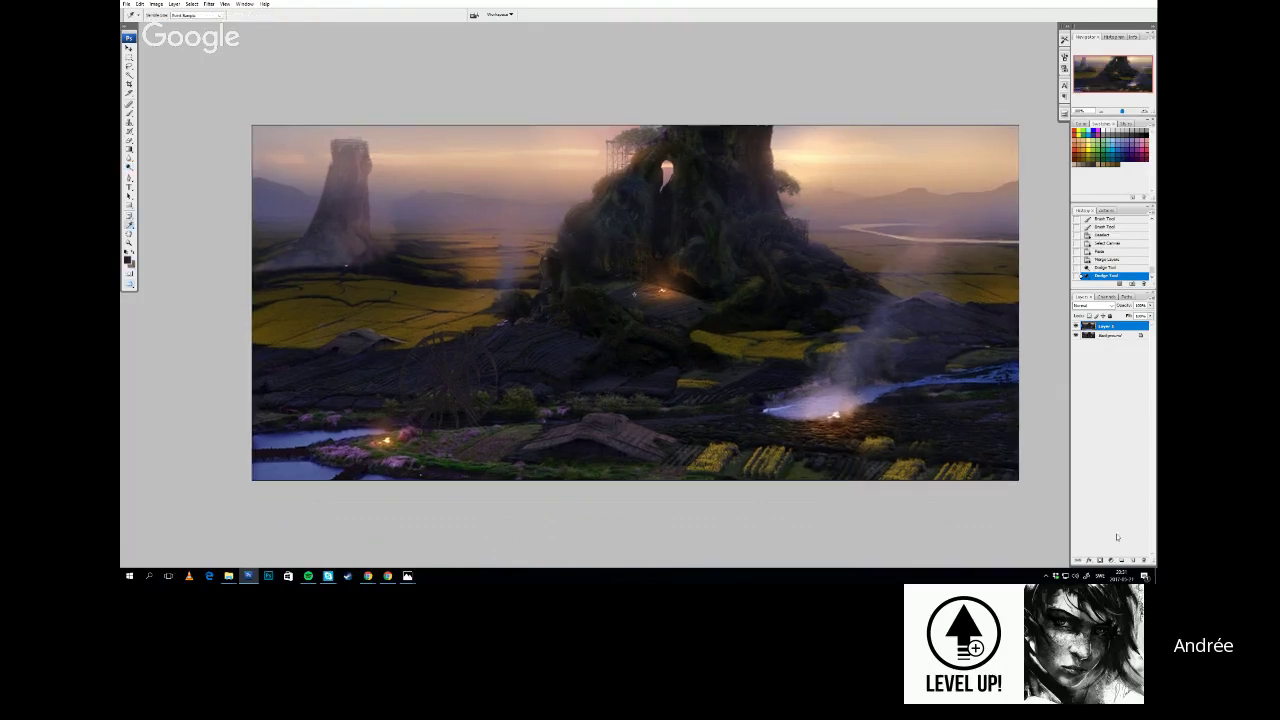
pyautogui.click(1132, 561)
pyautogui.press('b')
pyautogui.rightClick(757, 222)
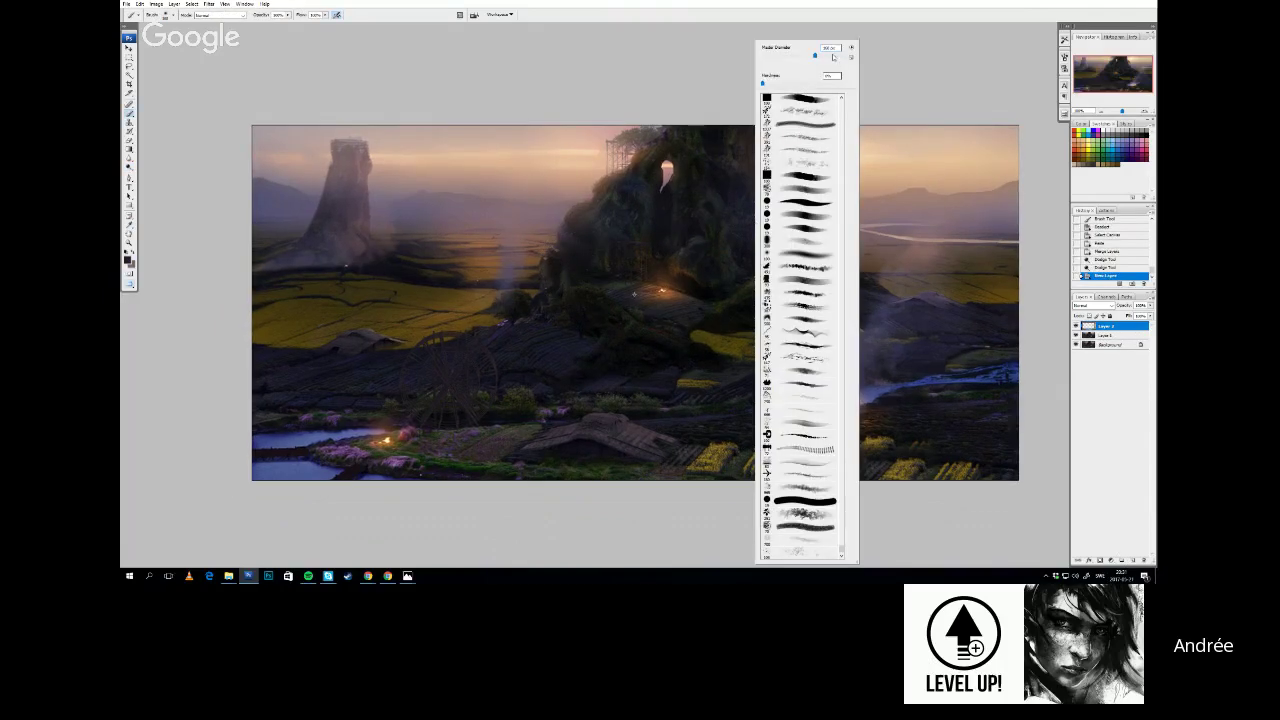
pyautogui.moveTo(463, 365); pyautogui.dragTo(360, 352)
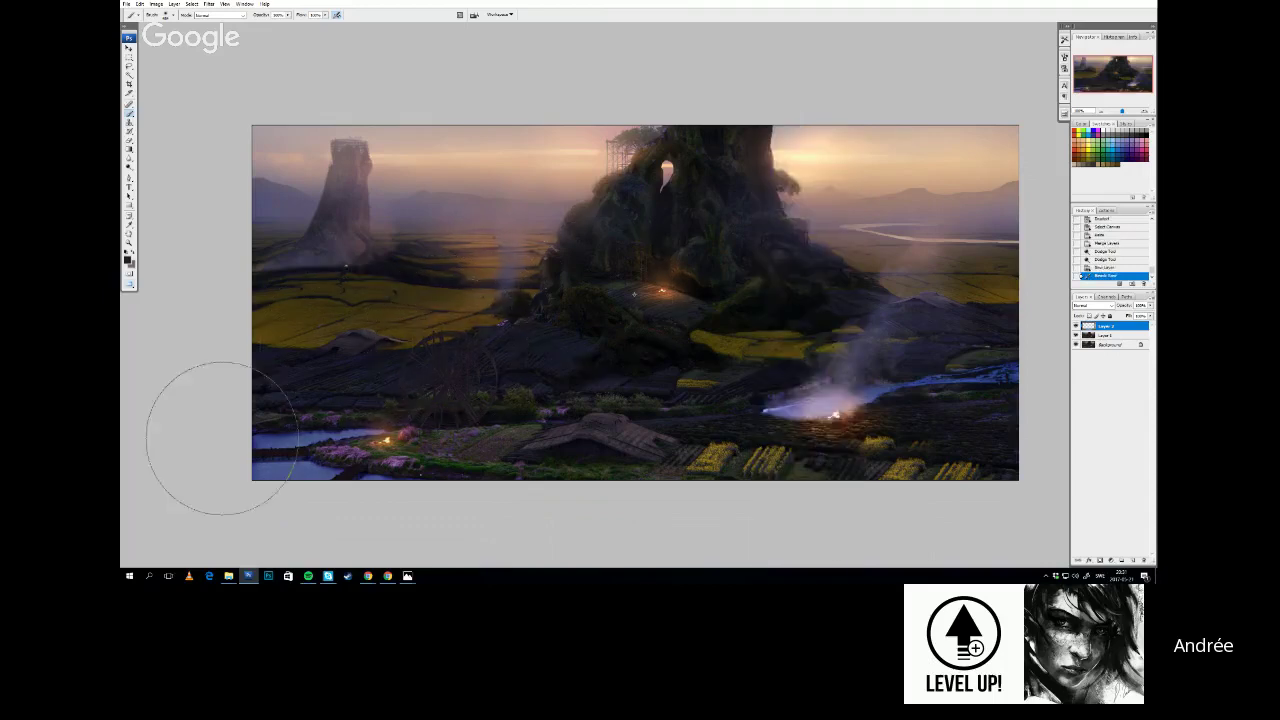
pyautogui.moveTo(236, 458)
pyautogui.mouseDown()
pyautogui.moveTo(321, 485)
pyautogui.moveTo(385, 475)
pyautogui.mouseUp()
pyautogui.moveTo(690, 428); pyautogui.dragTo(830, 432)
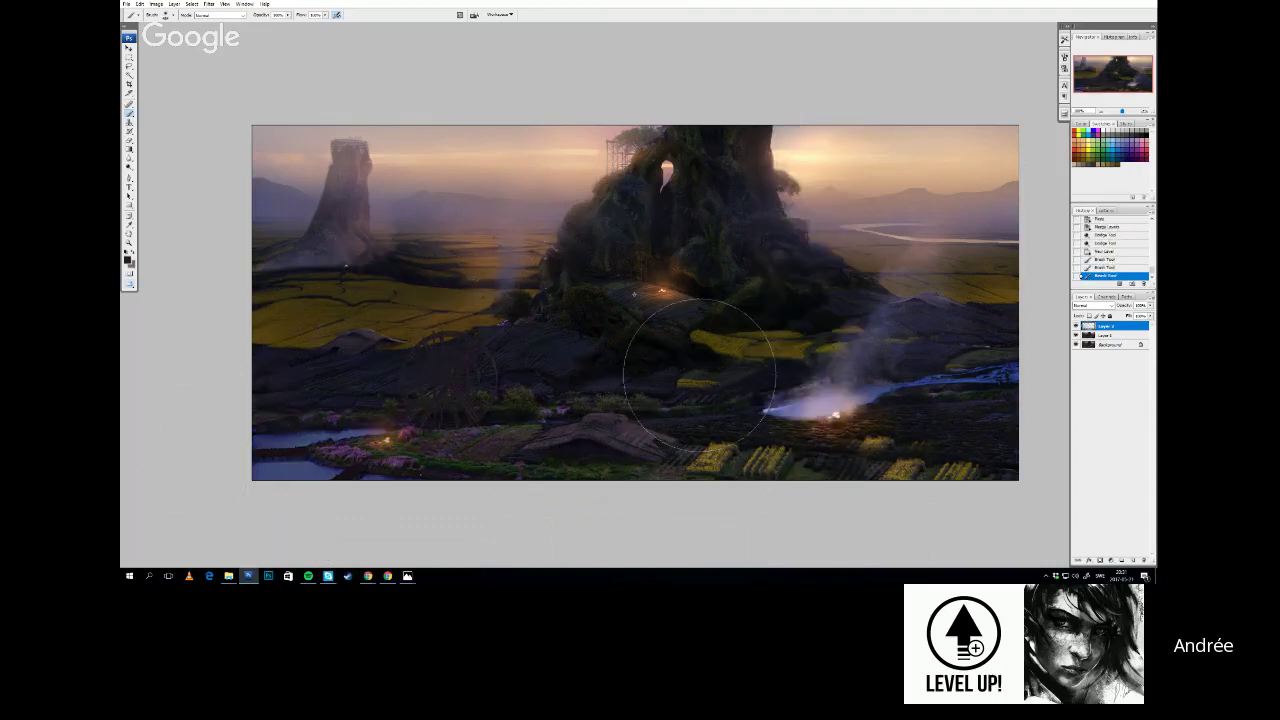
# Compare the darkening by undoing it, and softly brush over the middle-ground fields right of the central rock
pyautogui.hotkey('ctrl', 'z')
pyautogui.hotkey('ctrl', 'z')
pyautogui.hotkey('ctrl', 'z')
pyautogui.hotkey('ctrl', 'z')
pyautogui.moveTo(725, 364); pyautogui.dragTo(766, 362)
pyautogui.moveTo(748, 336)
pyautogui.mouseDown()
pyautogui.moveTo(735, 320)
pyautogui.moveTo(788, 333)
pyautogui.moveTo(1010, 278)
pyautogui.mouseUp()
pyautogui.press('x')
pyautogui.hotkey('ctrl', 'z')
pyautogui.moveTo(832, 272); pyautogui.dragTo(960, 282)
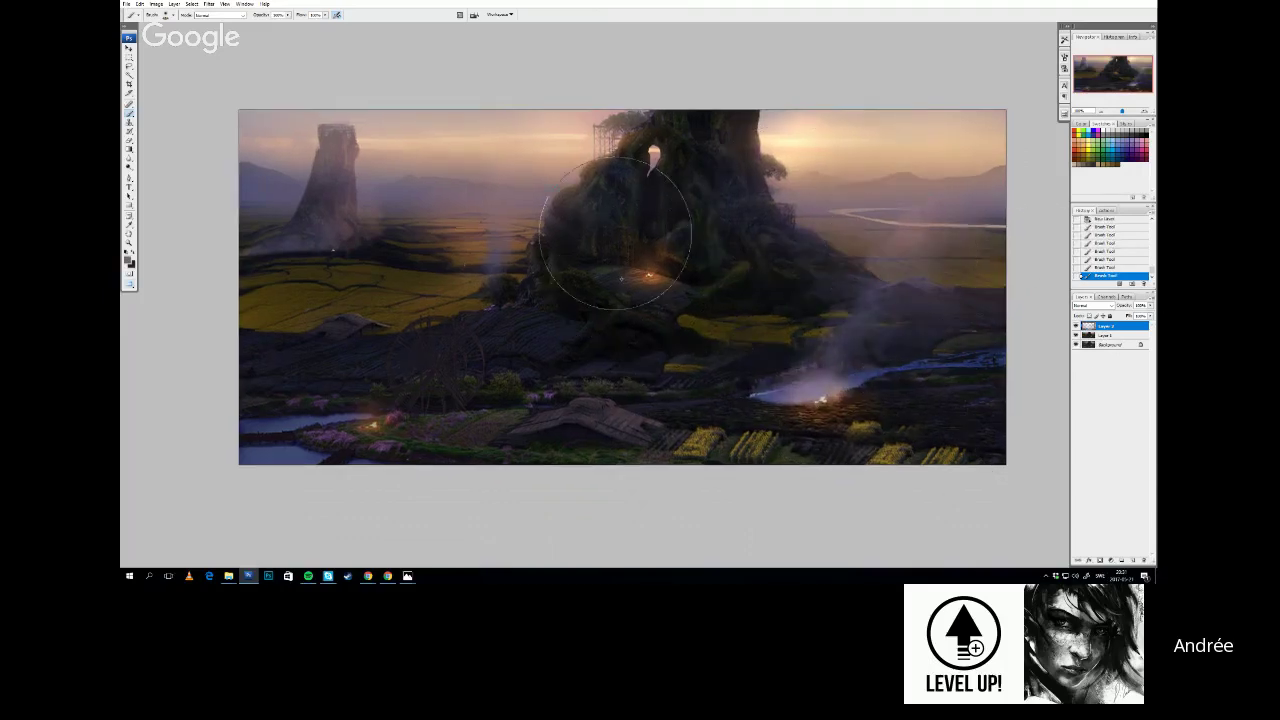
# Toggle the two upper layers' visibility to compare the paintover with the original painting
pyautogui.press('i')
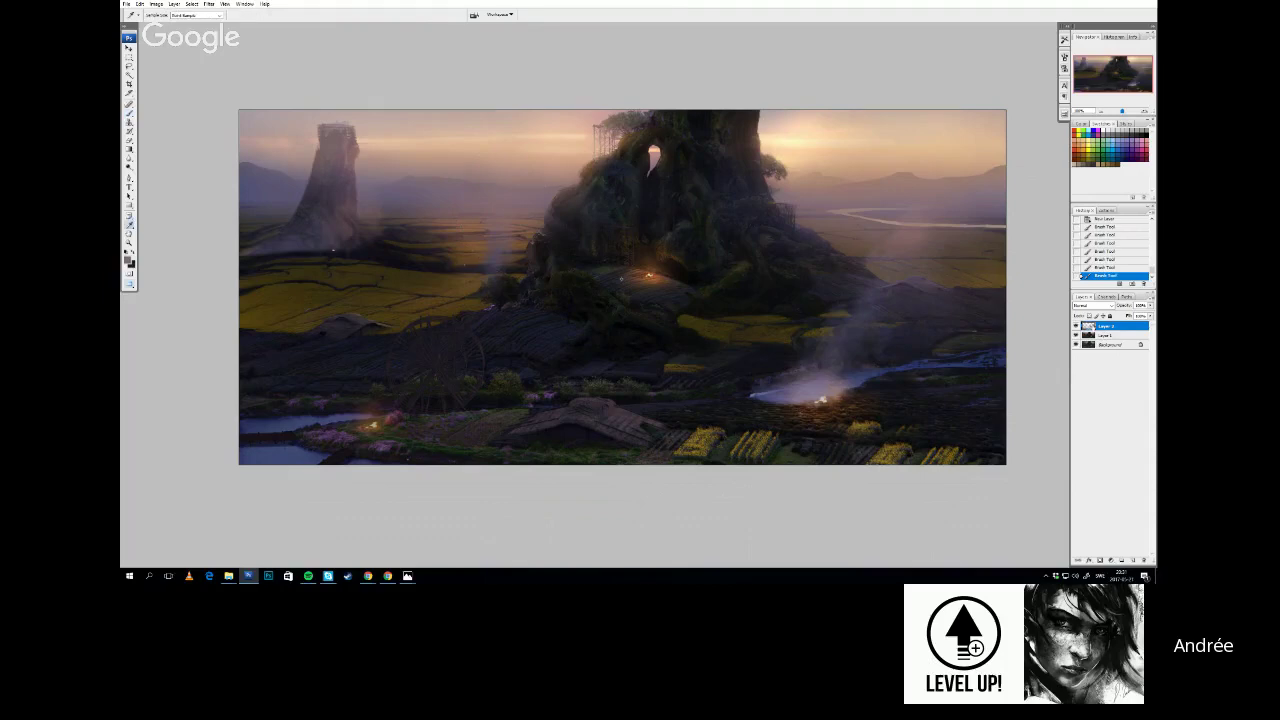
pyautogui.moveTo(1076, 326); pyautogui.dragTo(1076, 336)
pyautogui.moveTo(711, 356); pyautogui.dragTo(660, 349)
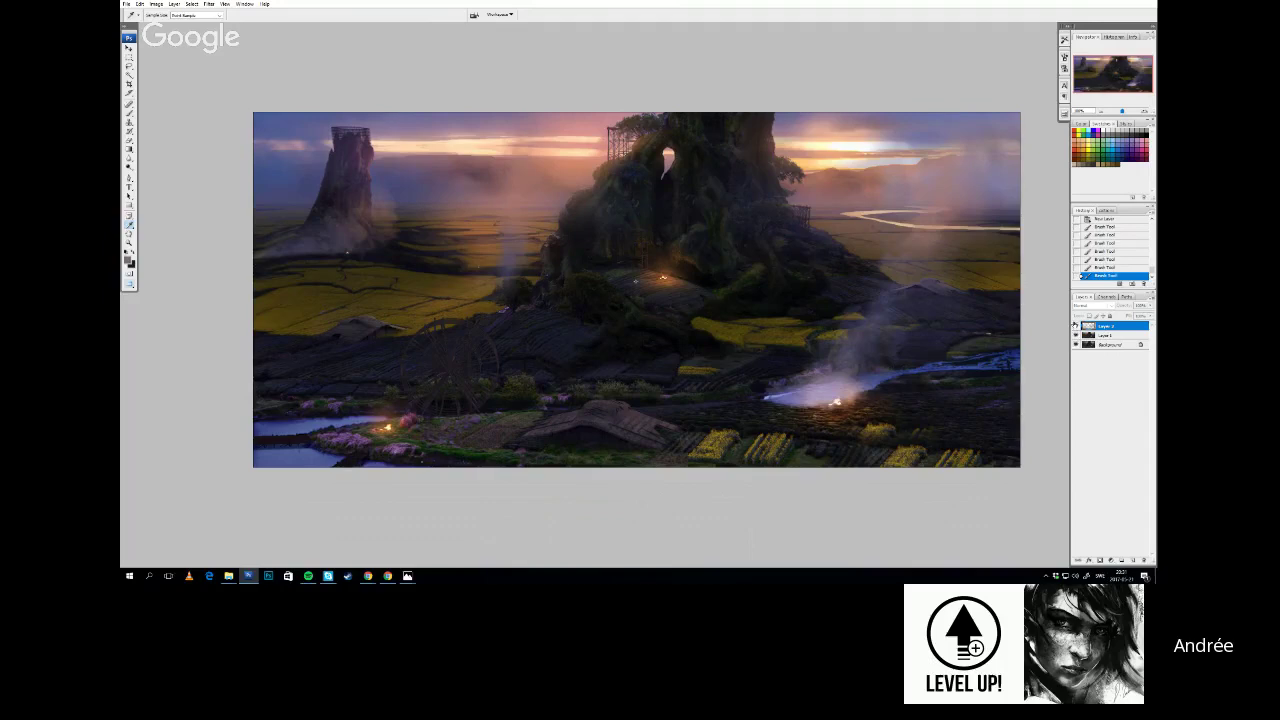
pyautogui.click(1075, 325)
# Try to darken the waterwheel area in the foreground with a large soft brush stroke
pyautogui.press('b')
pyautogui.moveTo(551, 345); pyautogui.dragTo(416, 392)
pyautogui.hotkey('ctrl', 'z')
pyautogui.press('x')
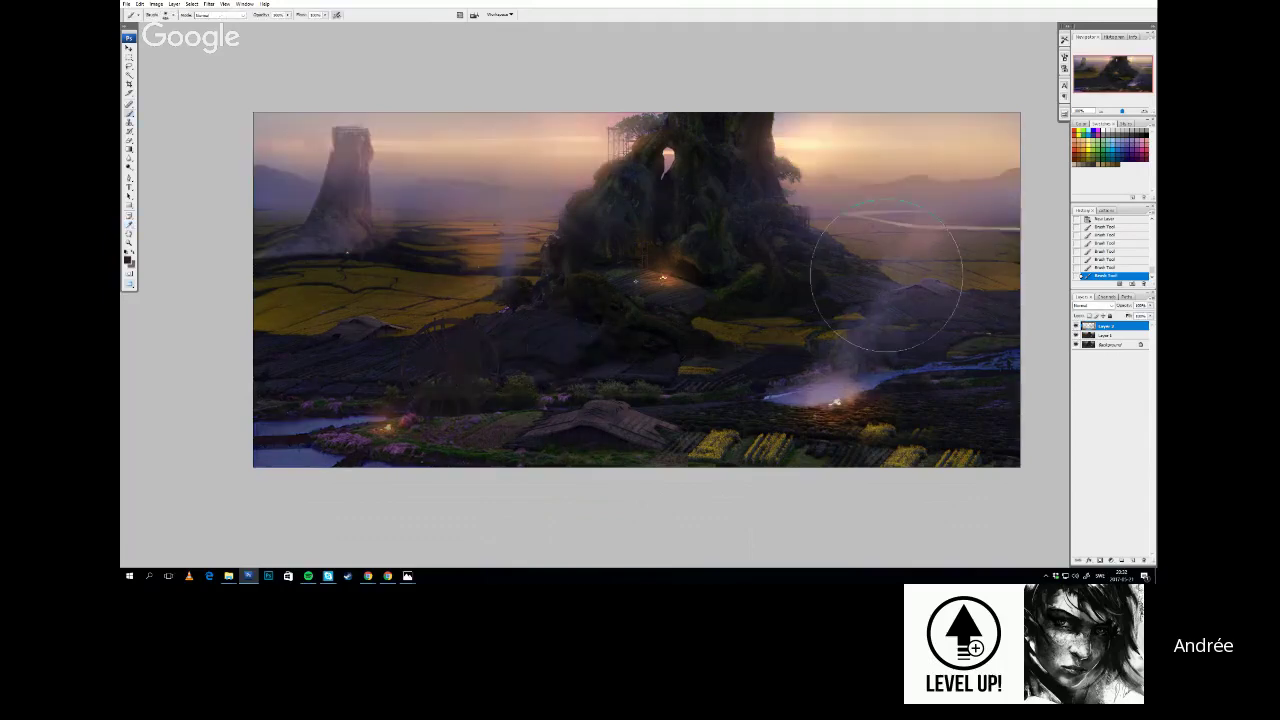
# Dodge the highlights of the distant fields and river on both sides of the central rock on the merged painting layer
pyautogui.click(1105, 335)
pyautogui.press('o')
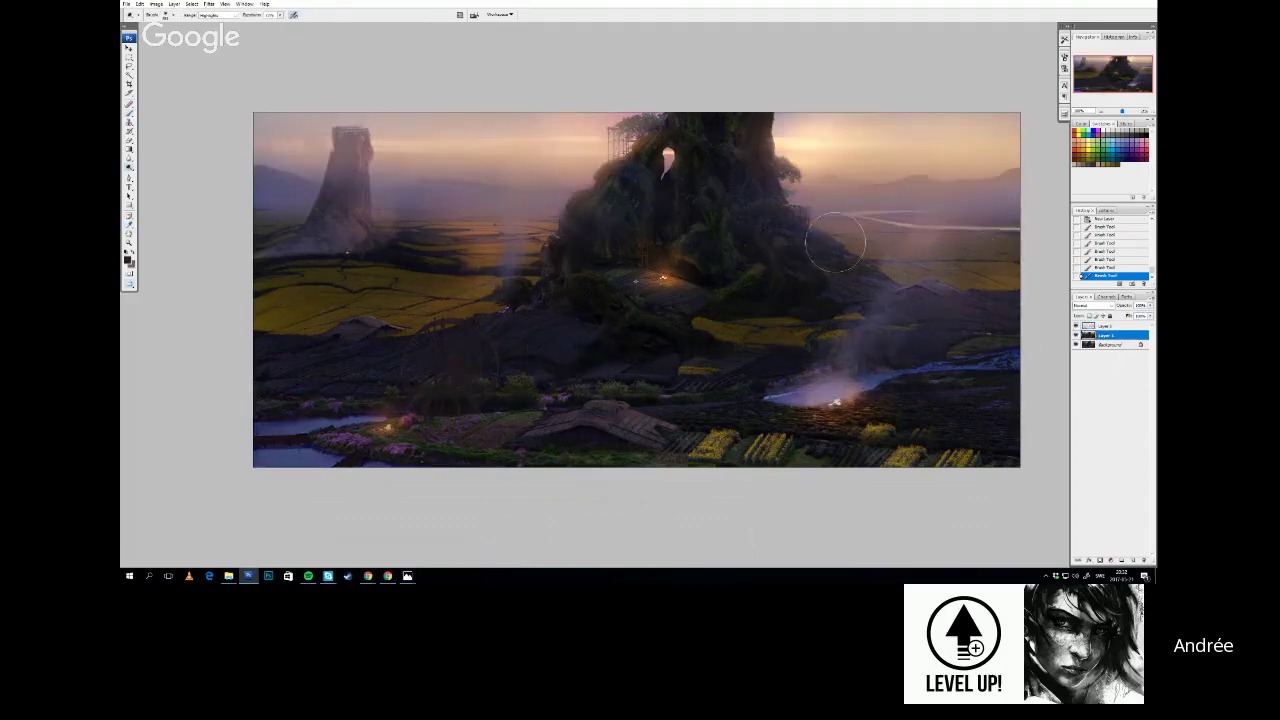
pyautogui.moveTo(862, 222); pyautogui.dragTo(893, 233)
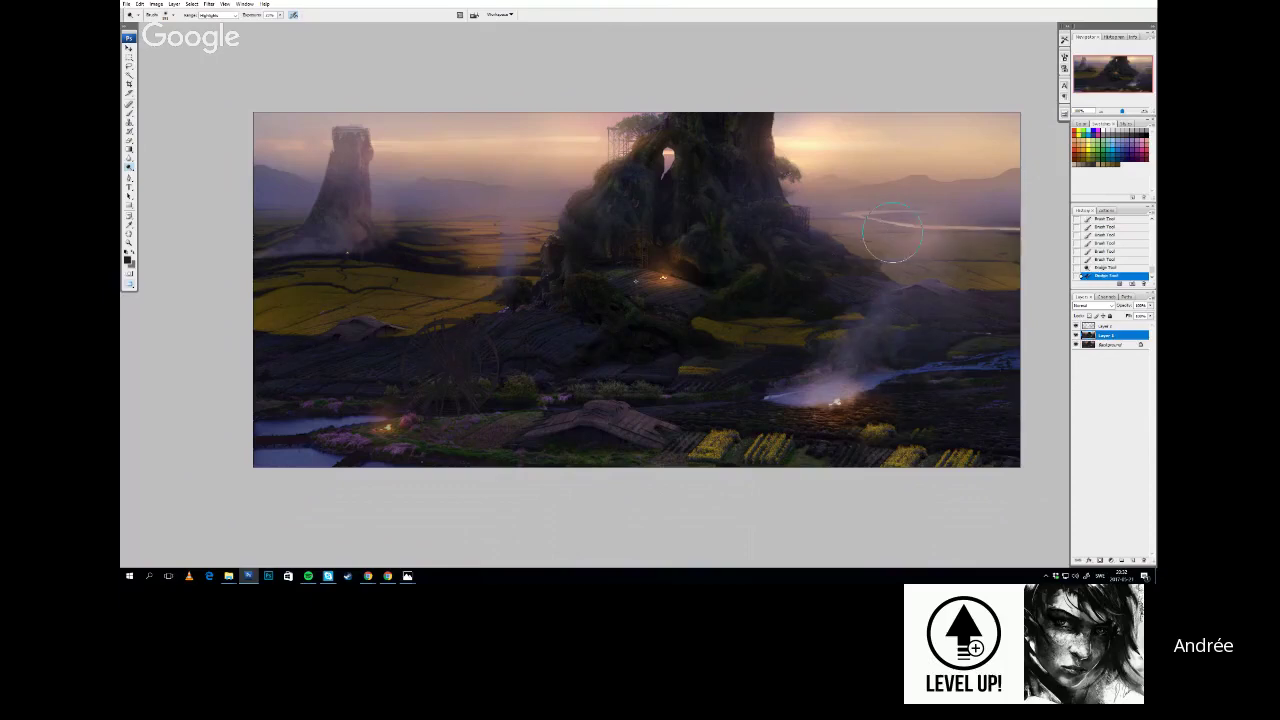
pyautogui.click(893, 233)
pyautogui.click(893, 233)
pyautogui.click(567, 227)
pyautogui.moveTo(565, 212)
pyautogui.mouseDown()
pyautogui.moveTo(443, 206)
pyautogui.moveTo(556, 225)
pyautogui.mouseUp()
pyautogui.moveTo(385, 235); pyautogui.dragTo(284, 232)
pyautogui.moveTo(282, 276); pyautogui.dragTo(835, 283)
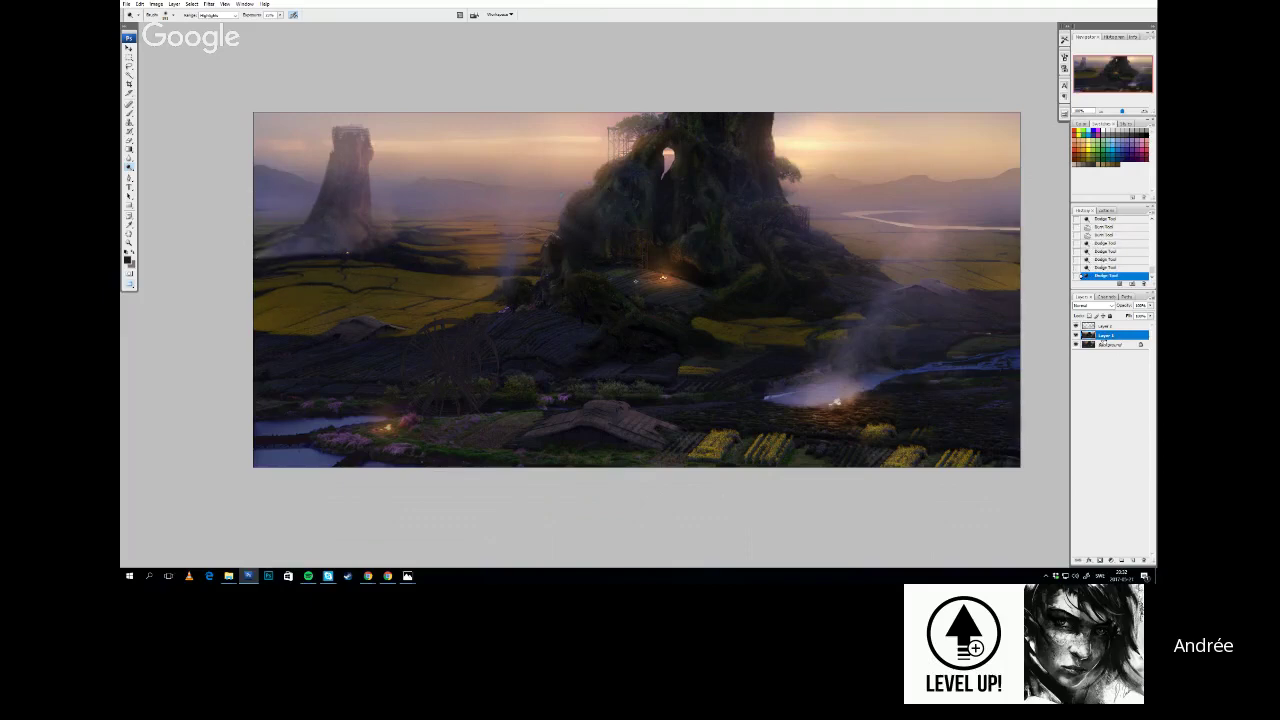
# Brush a soft dark tone over the foreground fields, roofs and waterwheel on the darkening layer
pyautogui.press('b')
pyautogui.hotkey('alt', ']')
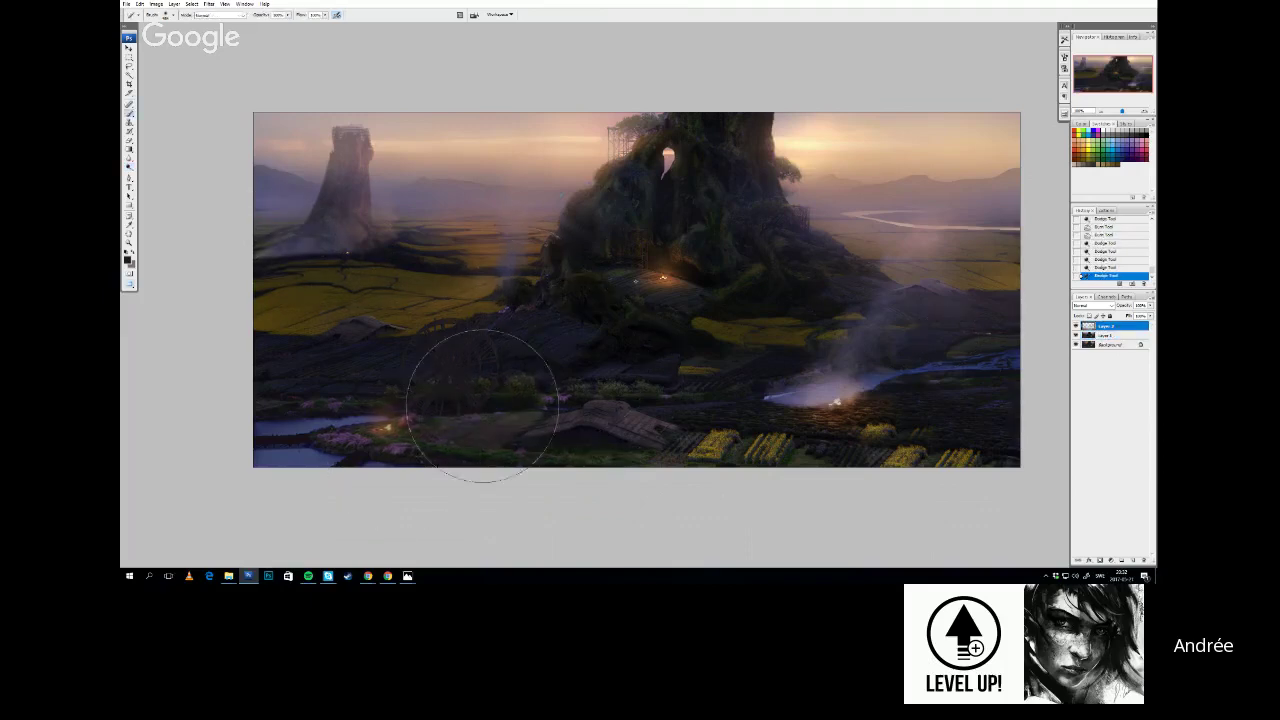
pyautogui.moveTo(482, 406)
pyautogui.mouseDown()
pyautogui.moveTo(586, 343)
pyautogui.moveTo(691, 372)
pyautogui.mouseUp()
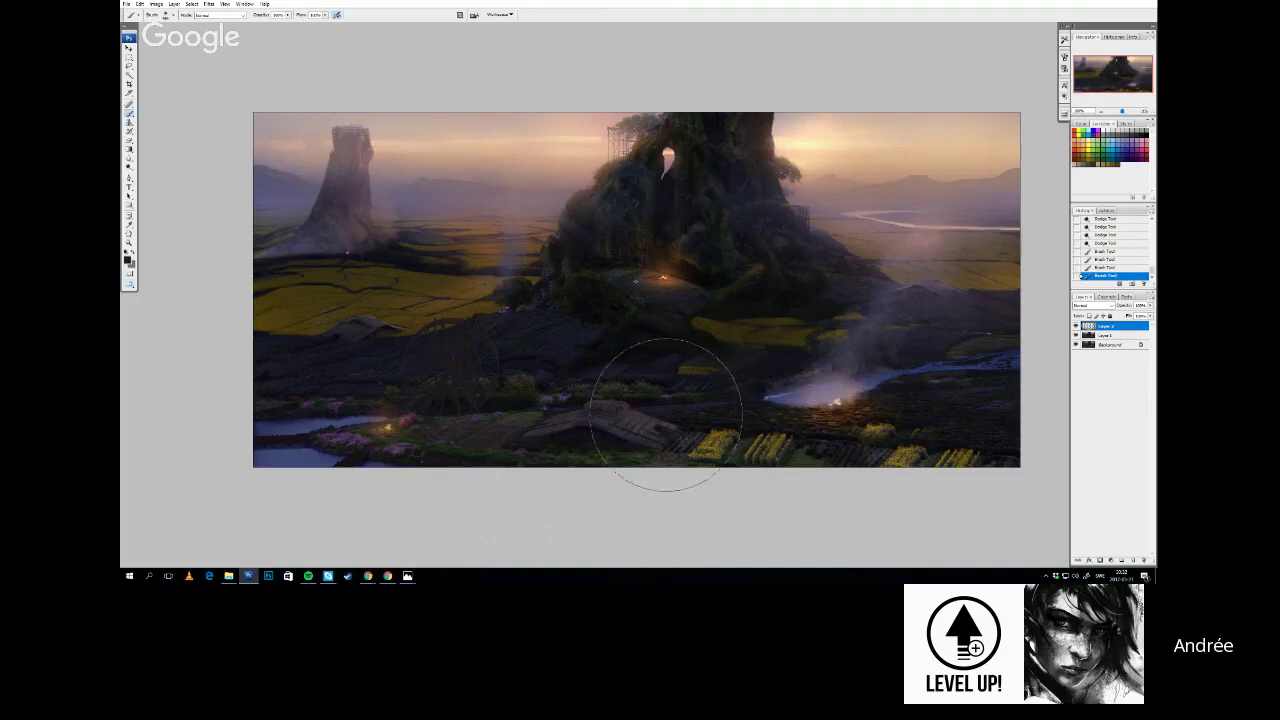
pyautogui.moveTo(737, 331); pyautogui.dragTo(731, 306)
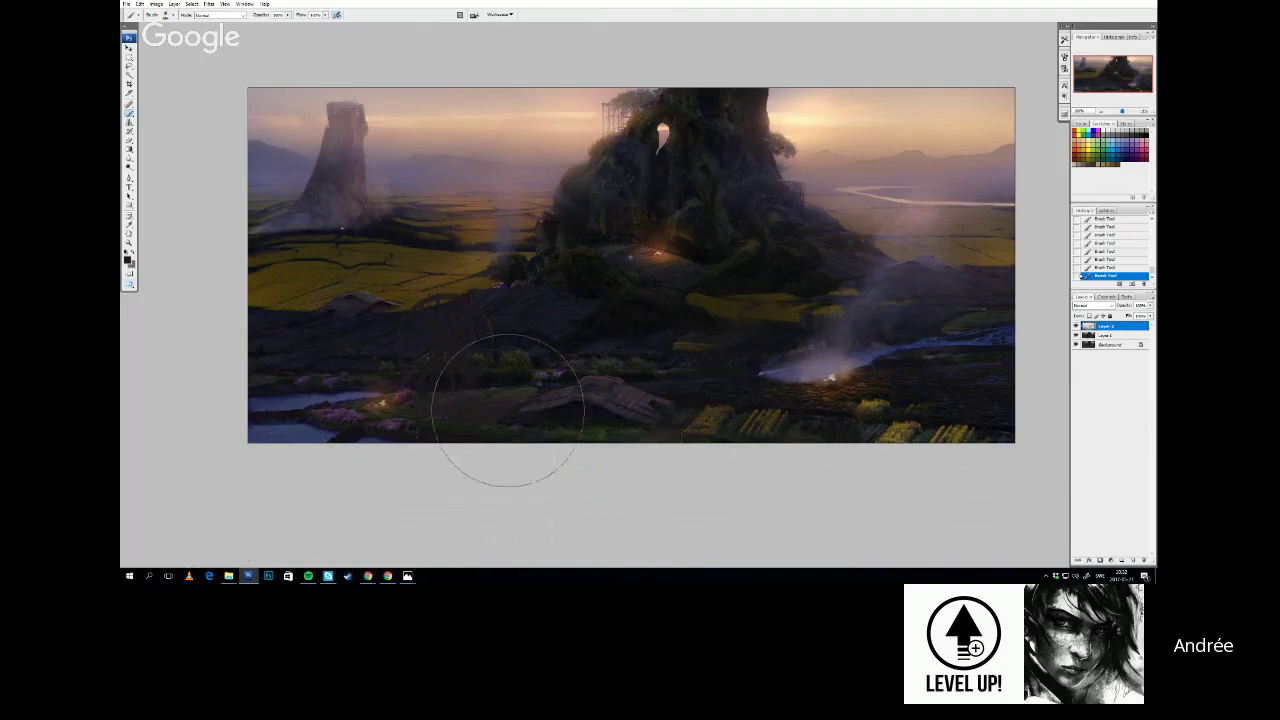
pyautogui.moveTo(655, 327); pyautogui.dragTo(677, 340)
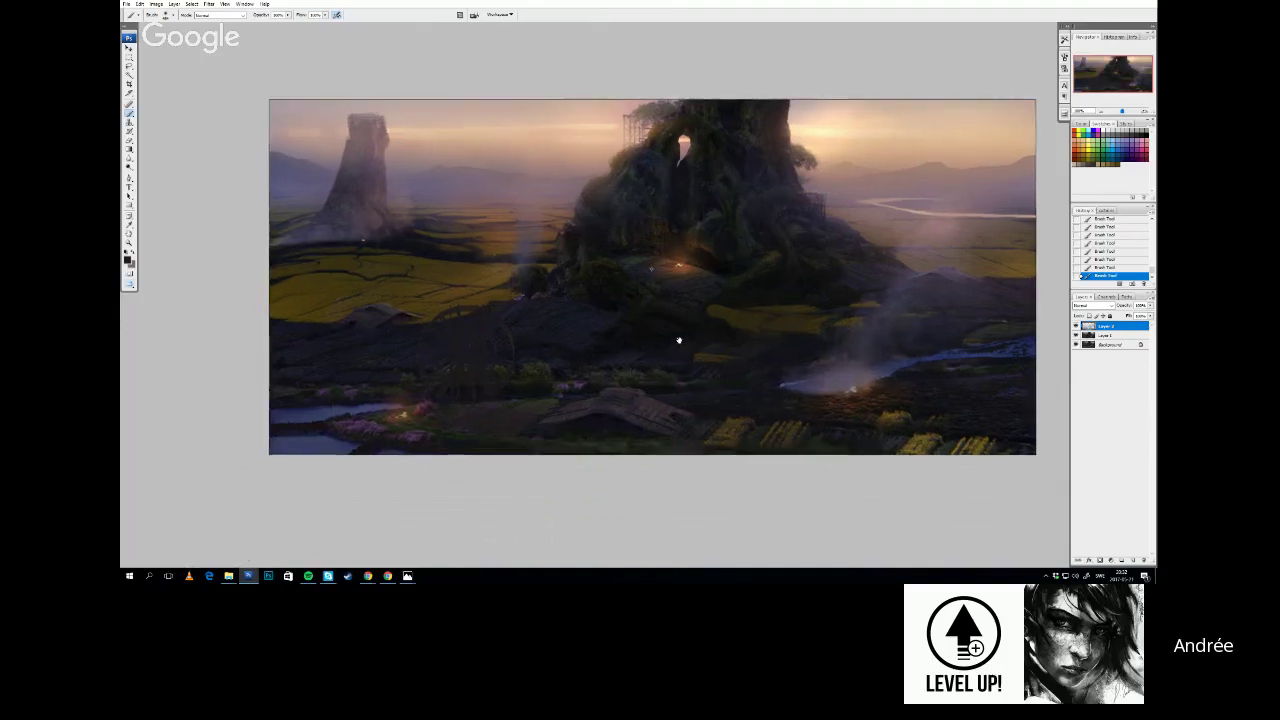
pyautogui.moveTo(779, 322); pyautogui.dragTo(772, 323)
pyautogui.press('x')
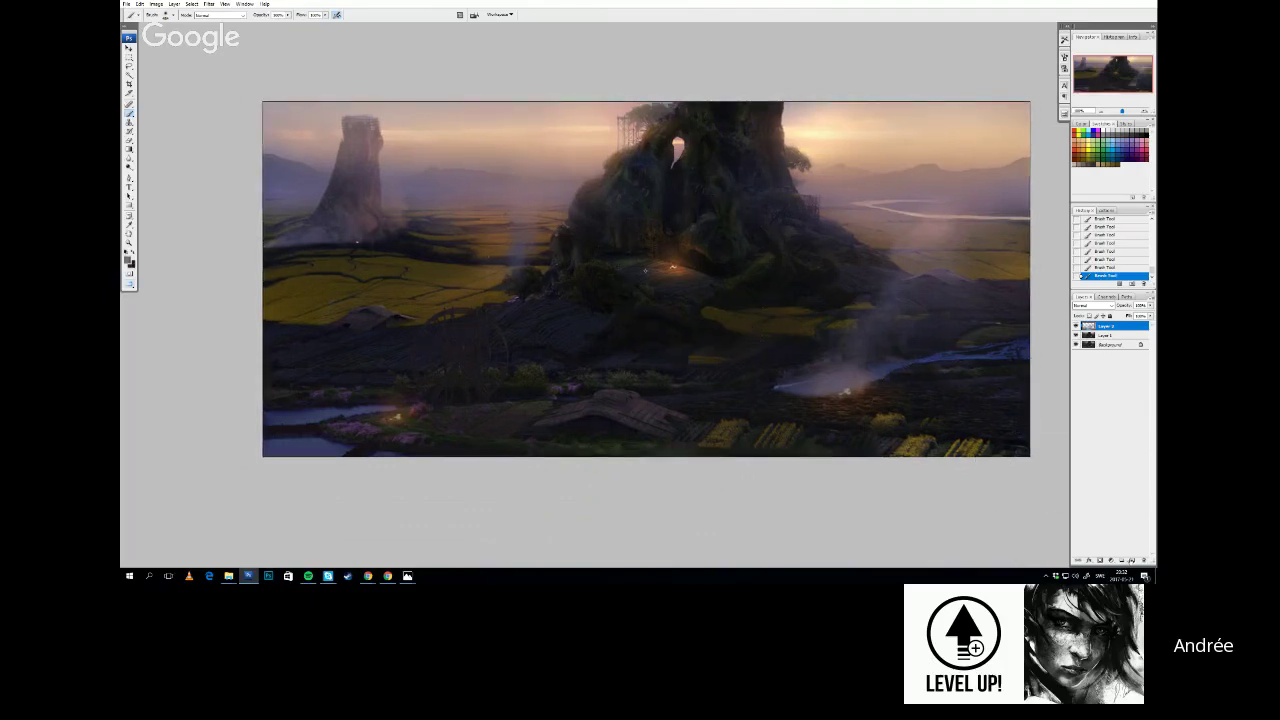
# On a new layer, dab small pale-yellow campfire lights along the central rock's foot with a small brush
pyautogui.click(1132, 560)
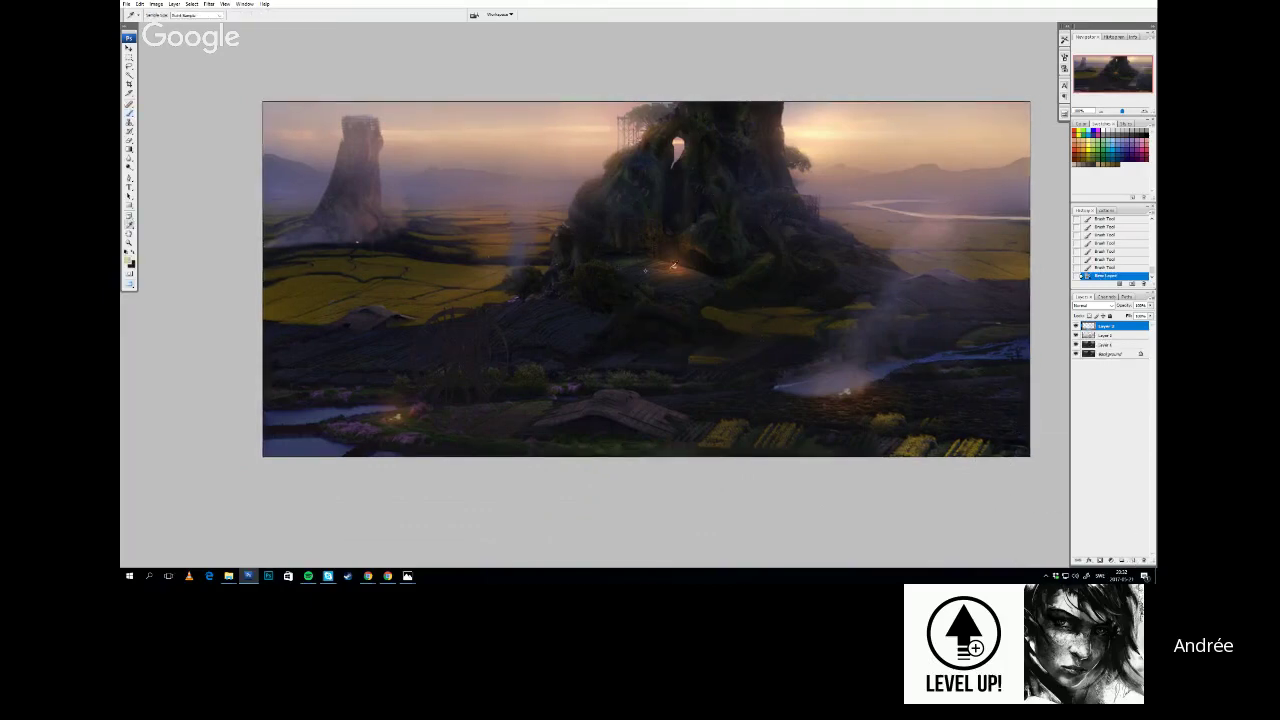
pyautogui.keyDown('alt'); pyautogui.click(858, 135); pyautogui.keyUp('alt')
pyautogui.rightClick(733, 224)
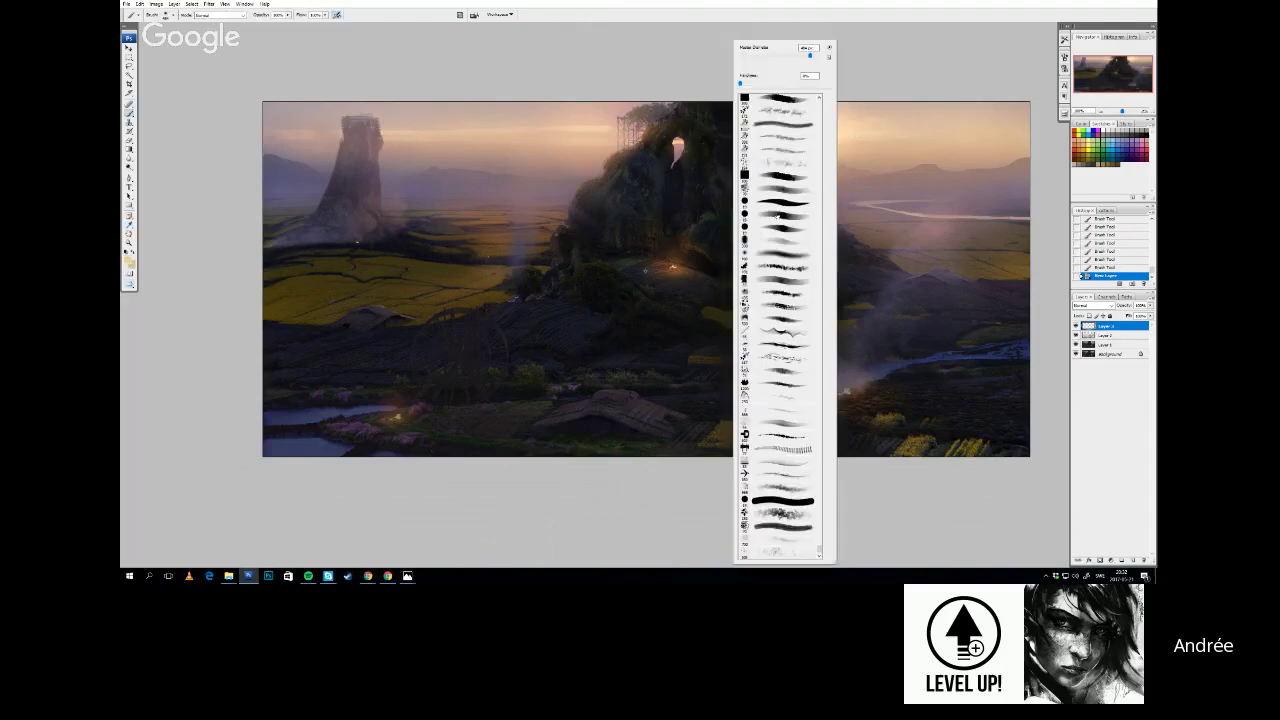
pyautogui.doubleClick(790, 203)
pyautogui.moveTo(673, 270); pyautogui.dragTo(676, 267)
pyautogui.hotkey('ctrl', 'z')
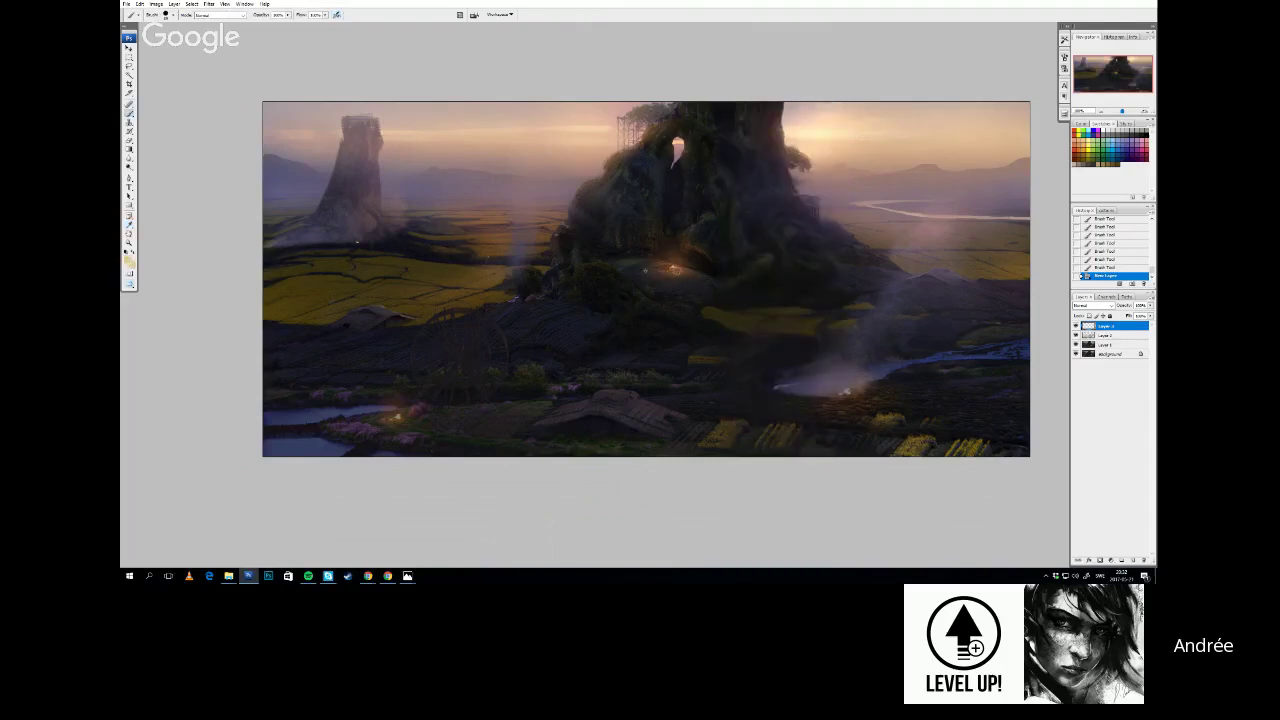
pyautogui.click(678, 268)
pyautogui.click(702, 275)
pyautogui.hotkey('ctrl', 'z')
pyautogui.click(688, 304)
pyautogui.click(689, 302)
# Clone dark ground over the bright foreground campfire and the base of its smoke right of the foreground roof
pyautogui.keyDown('alt'); pyautogui.click(372, 427); pyautogui.keyUp('alt')
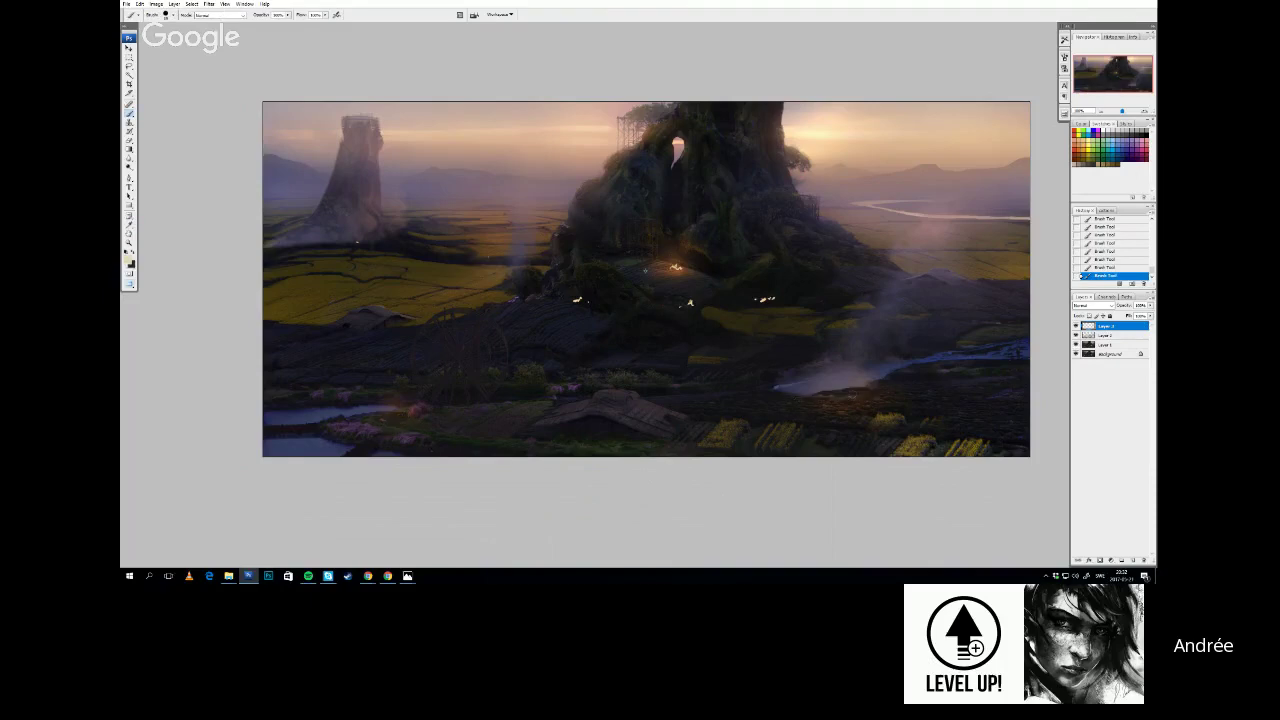
pyautogui.press('s')
pyautogui.moveTo(795, 409)
pyautogui.mouseDown()
pyautogui.moveTo(817, 384)
pyautogui.moveTo(893, 392)
pyautogui.moveTo(810, 388)
pyautogui.mouseUp()
pyautogui.moveTo(886, 370); pyautogui.dragTo(815, 374)
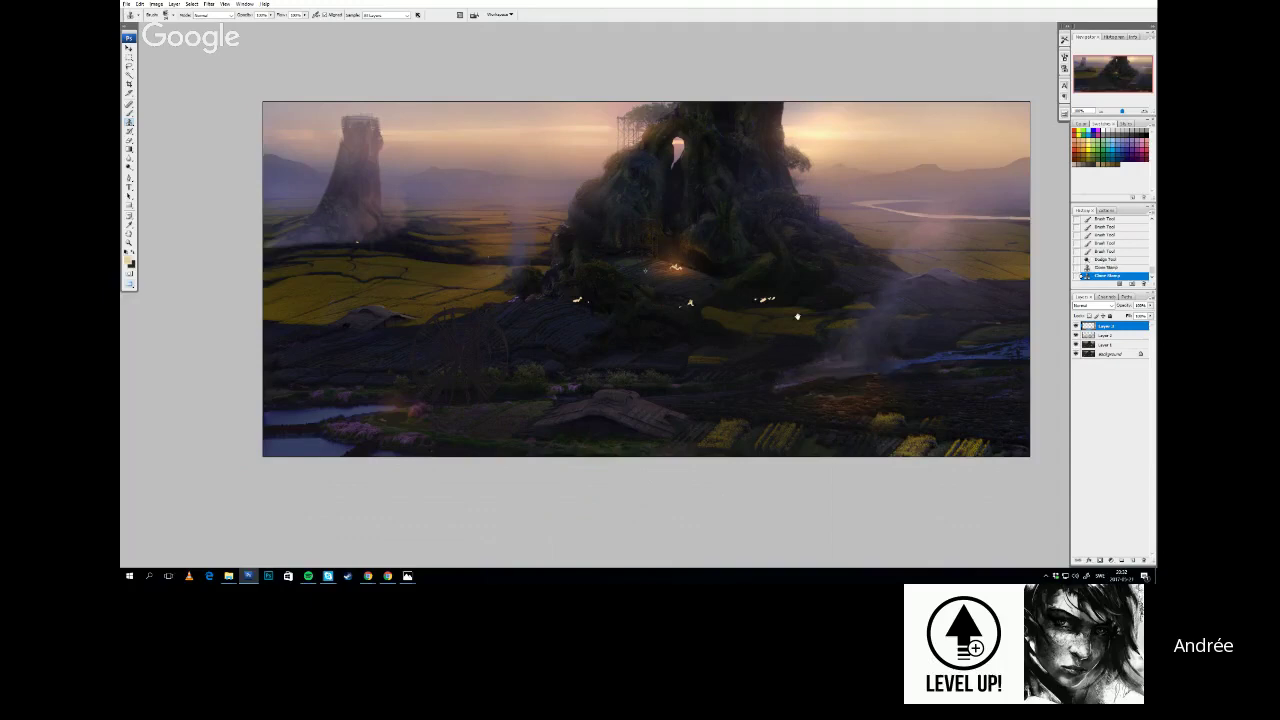
pyautogui.moveTo(797, 317); pyautogui.dragTo(796, 312)
# Sample a warm brown and softly brush a glow around the small lights at the central rock's foot
pyautogui.press('b')
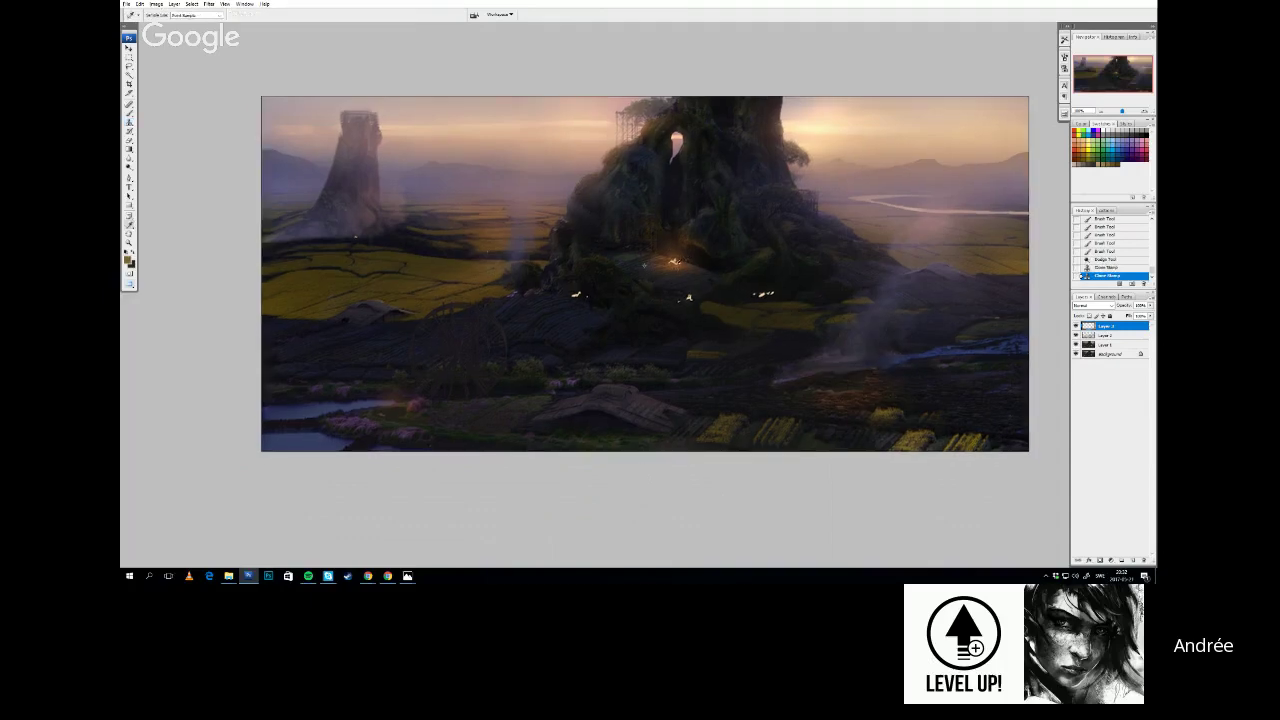
pyautogui.rightClick(713, 292)
pyautogui.click(760, 253)
pyautogui.click(580, 302)
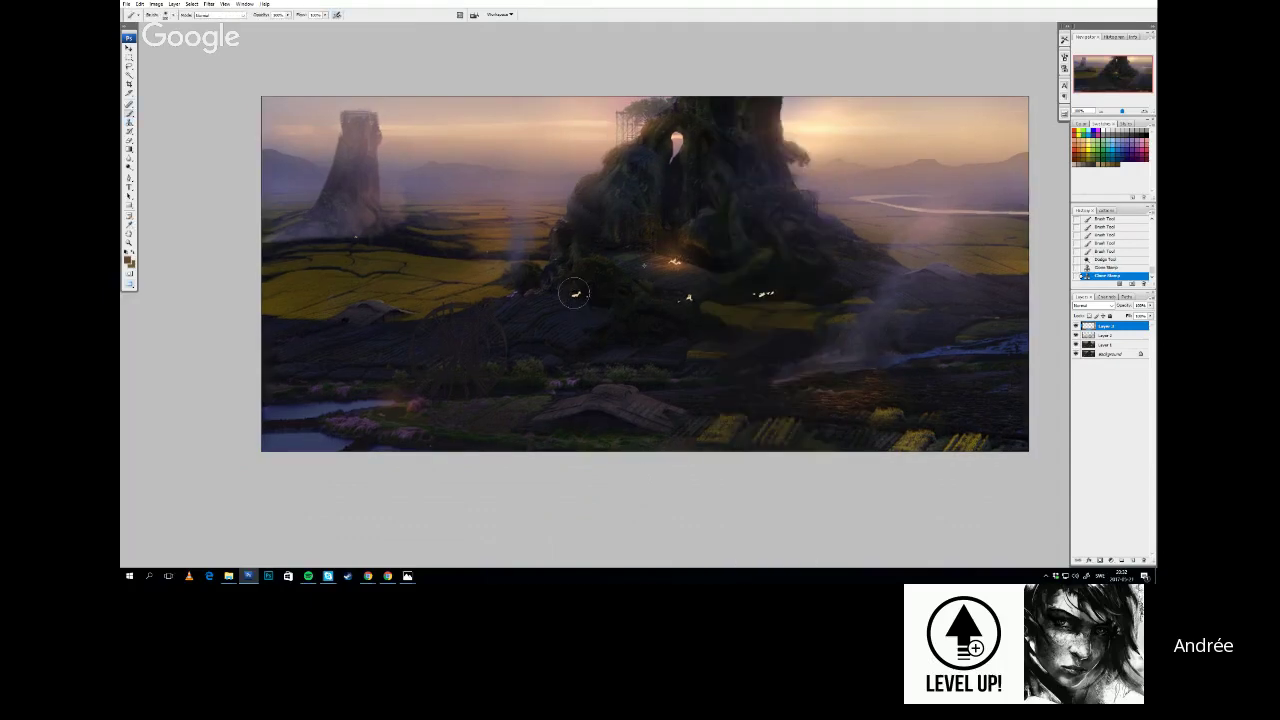
pyautogui.click(574, 293)
pyautogui.click(686, 298)
pyautogui.click(765, 294)
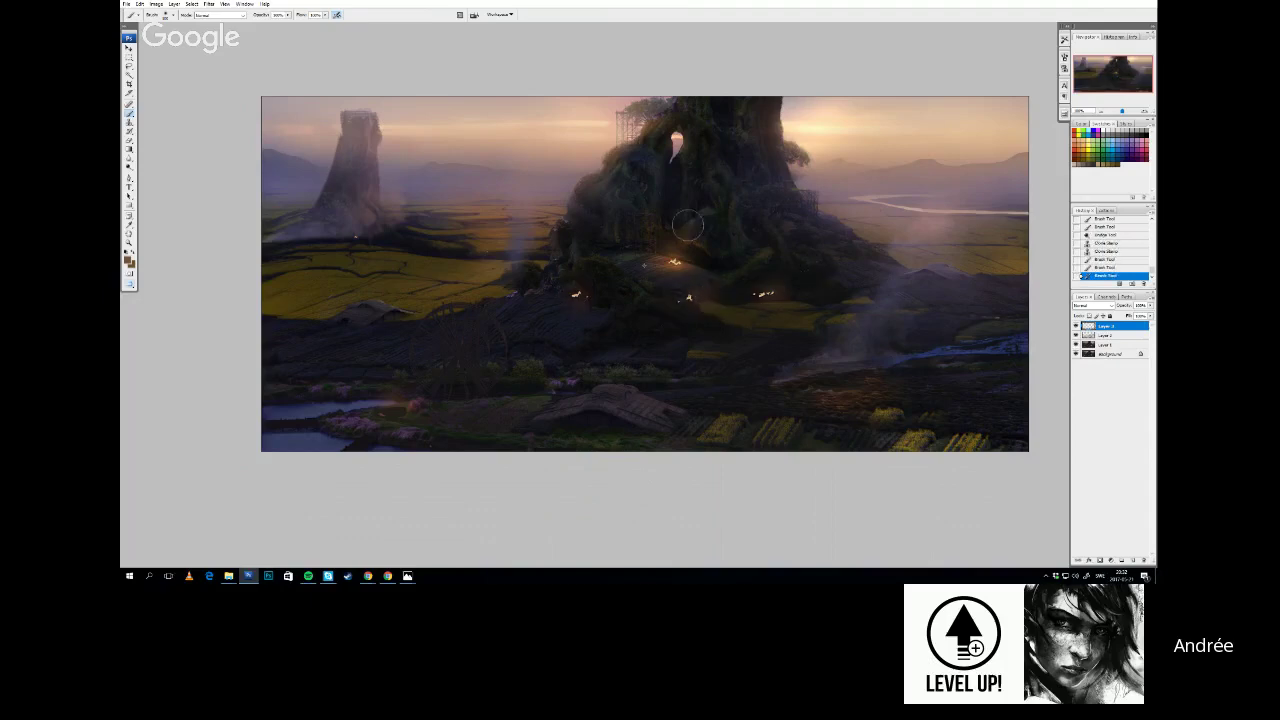
# Sample pale tones and paint a faint smoke plume above the leftmost small light with a textured brush
pyautogui.press('alt')
pyautogui.press('b')
pyautogui.rightClick(538, 200)
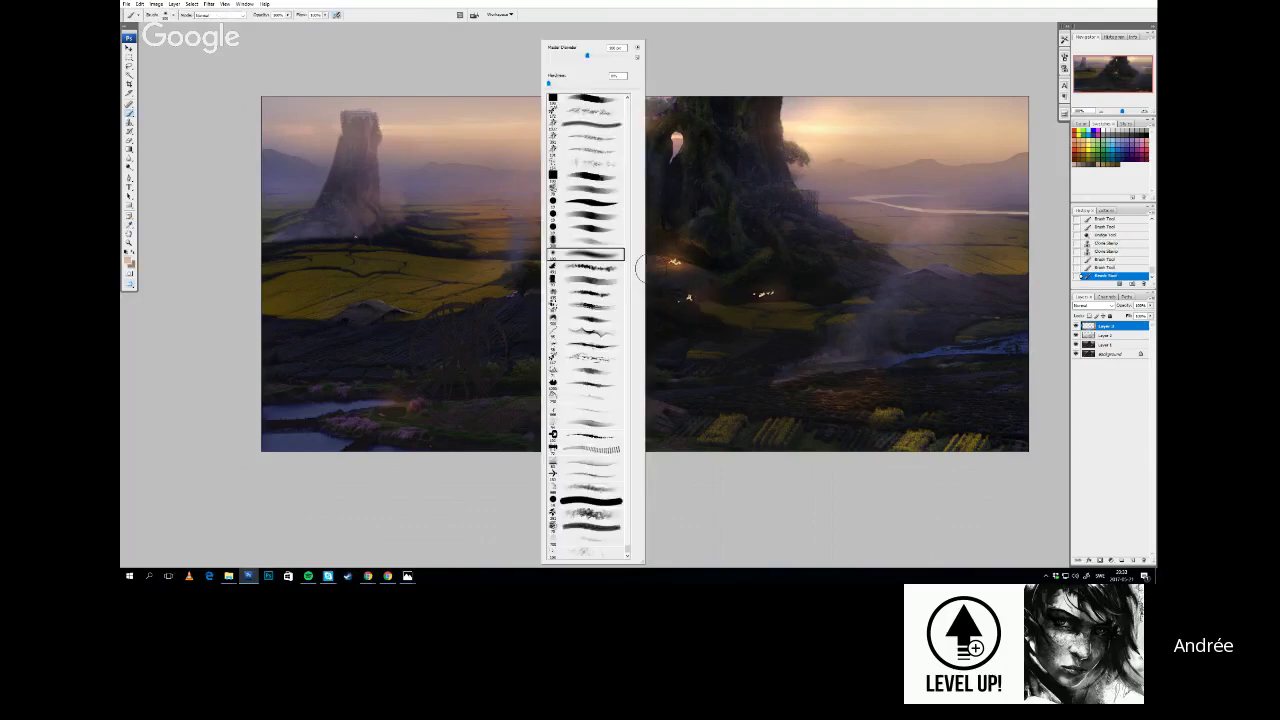
pyautogui.rightClick(609, 230)
pyautogui.click(655, 190)
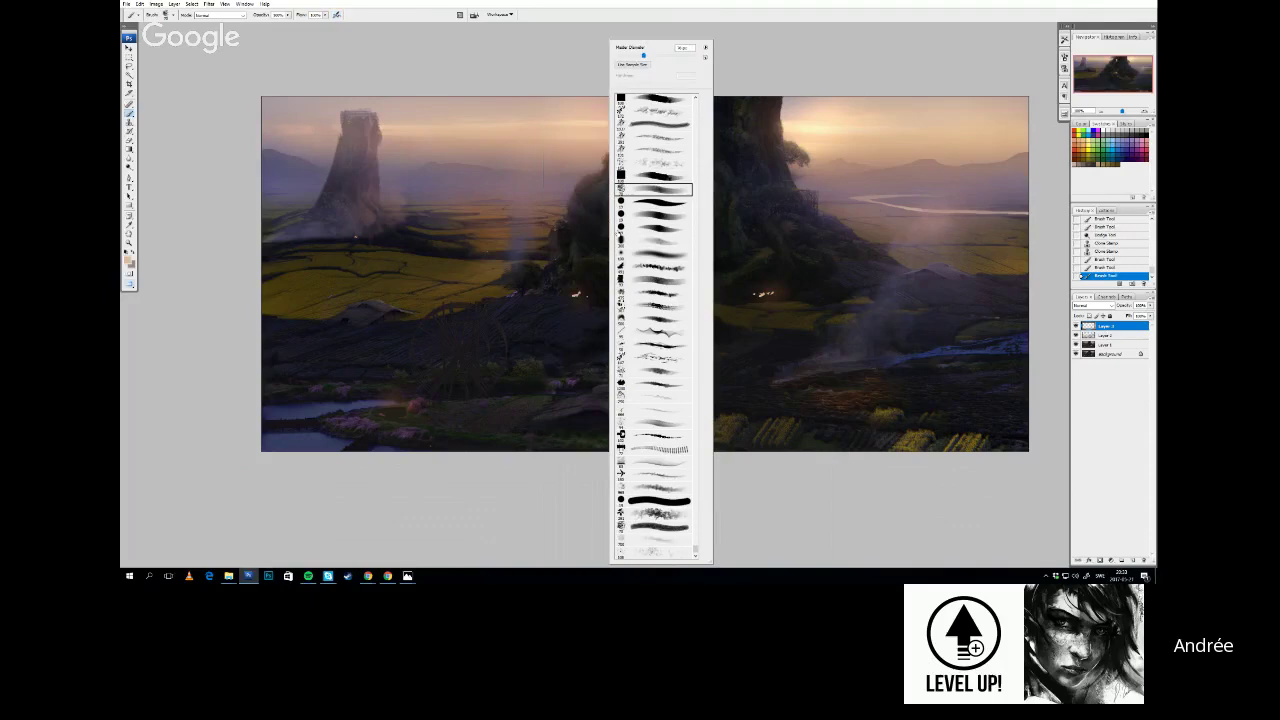
pyautogui.click(587, 292)
pyautogui.moveTo(587, 291); pyautogui.dragTo(596, 282)
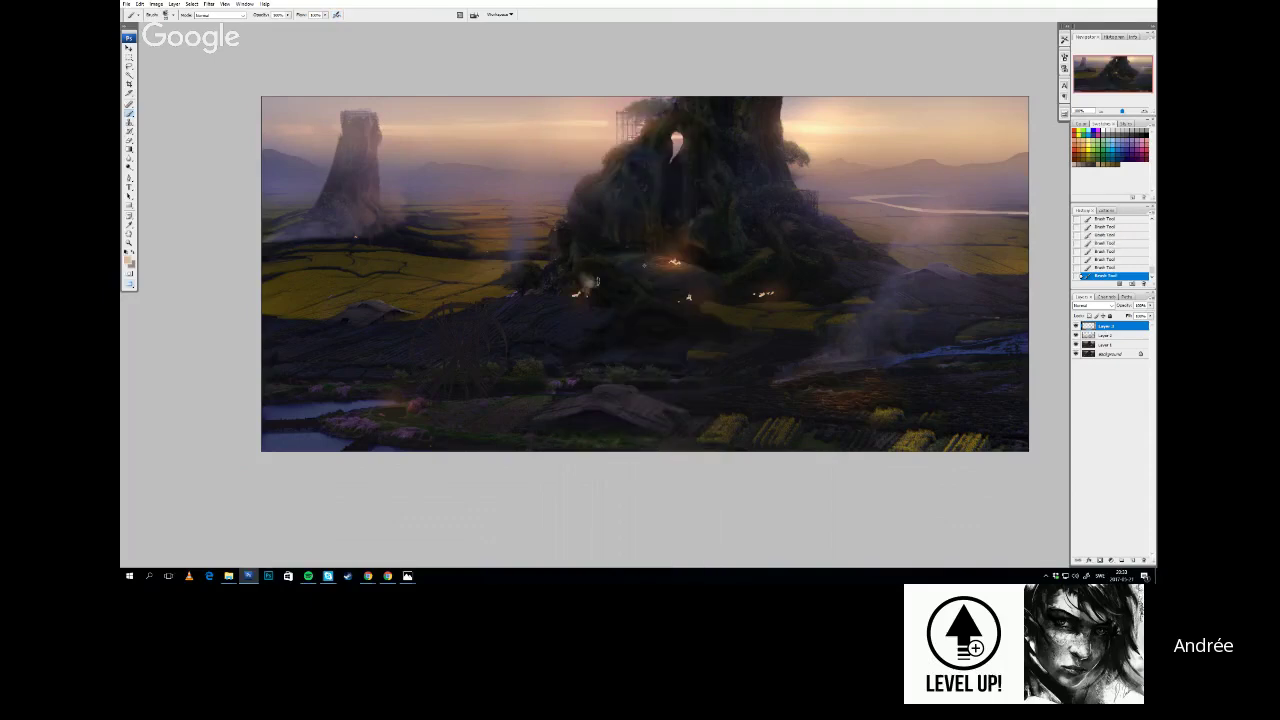
pyautogui.press('alt')
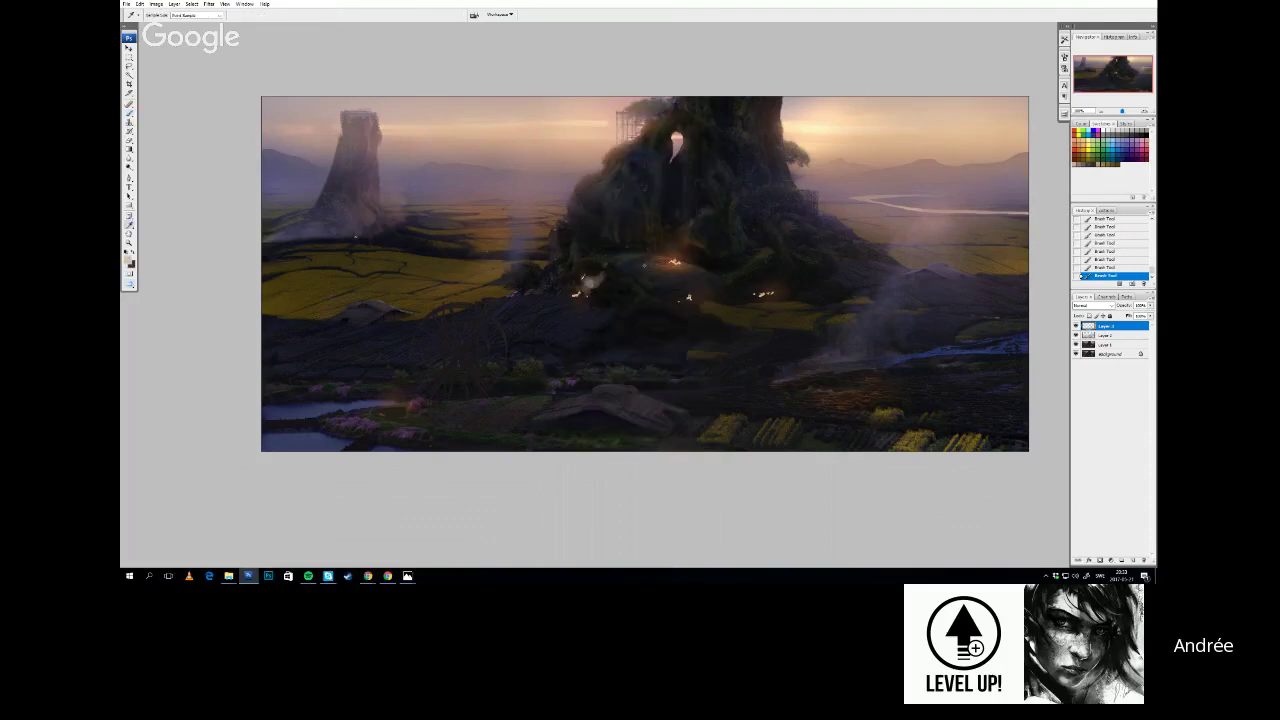
pyautogui.press('b')
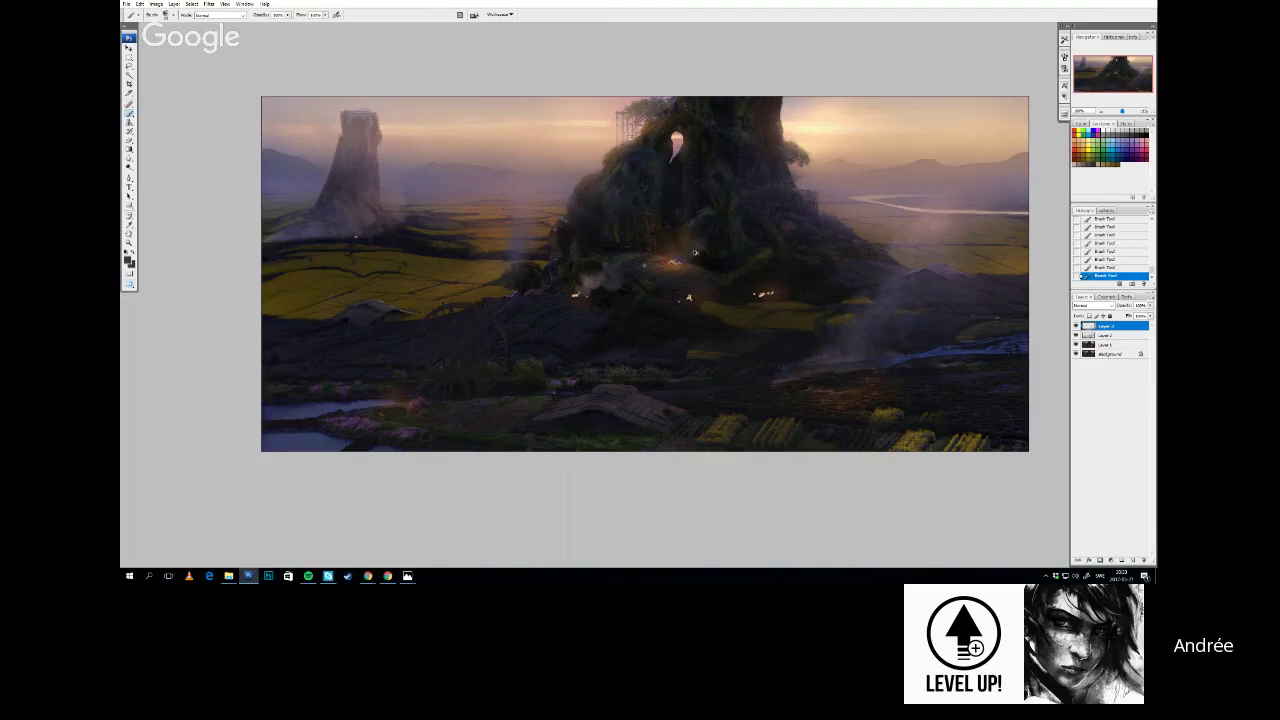
pyautogui.keyDown('alt'); pyautogui.click(689, 249); pyautogui.keyUp('alt')
pyautogui.press('n')
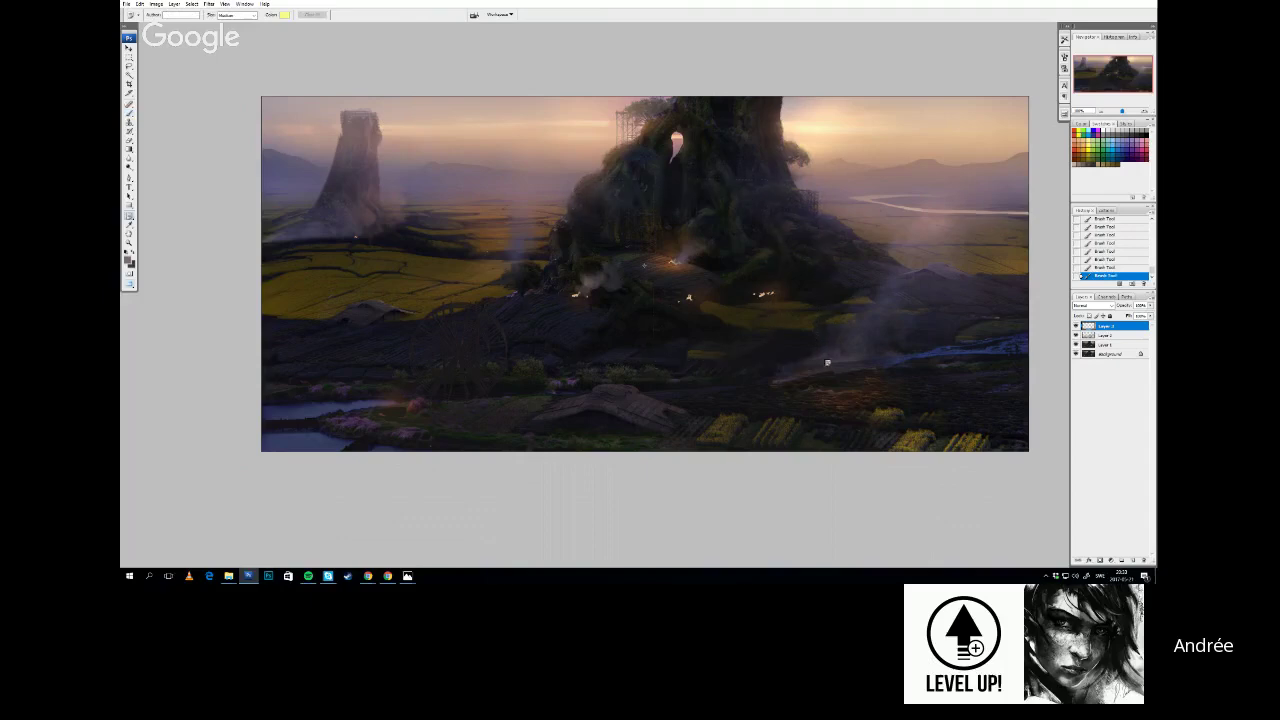
pyautogui.moveTo(828, 363); pyautogui.dragTo(831, 366)
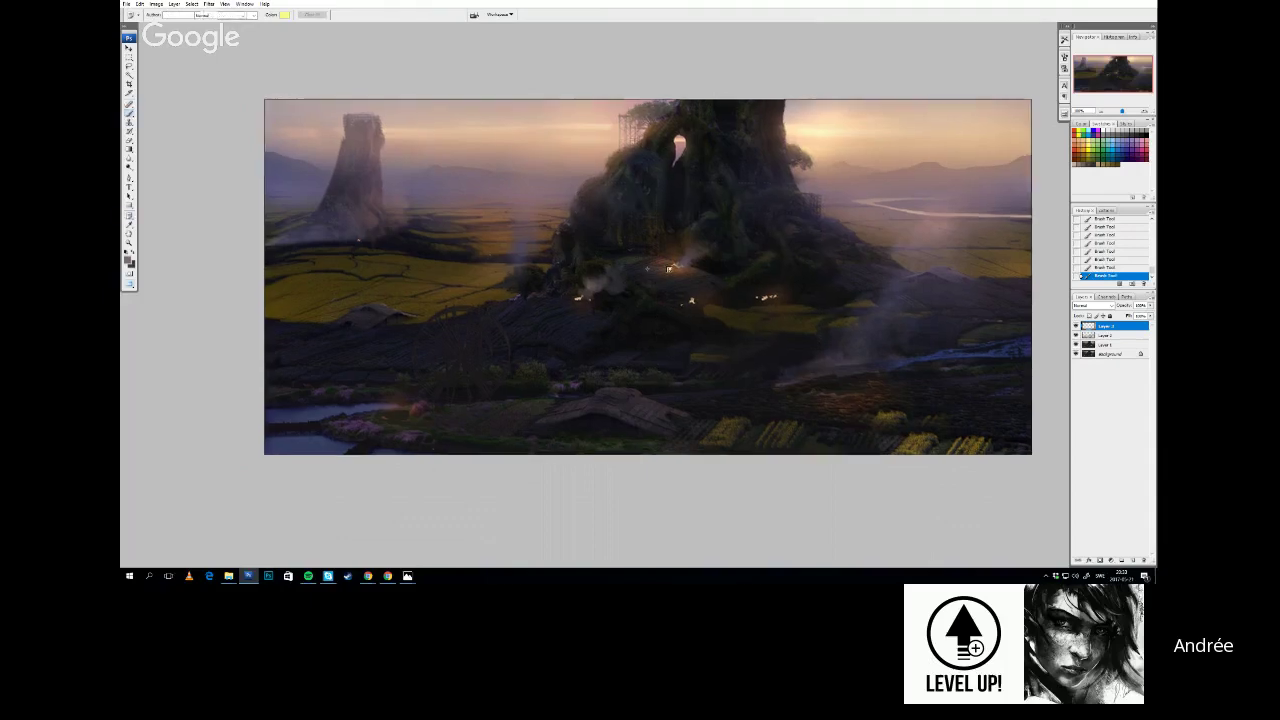
pyautogui.press('b')
pyautogui.moveTo(737, 206)
pyautogui.mouseDown()
pyautogui.moveTo(943, 297)
pyautogui.moveTo(600, 228)
pyautogui.mouseUp()
pyautogui.hotkey('ctrl', 'z')
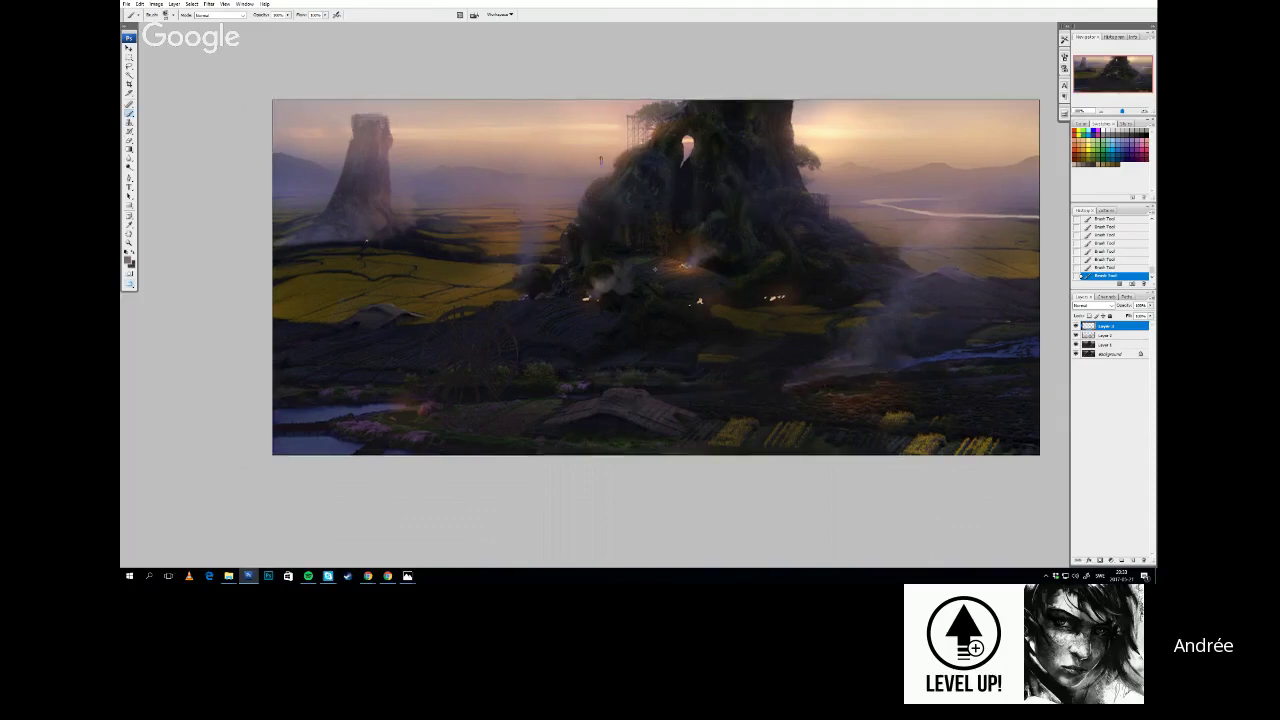
# With a reduced hard round brush, try sketching large ellipses around the central rock to mark the focal area, undoing each one
pyautogui.rightClick(667, 304)
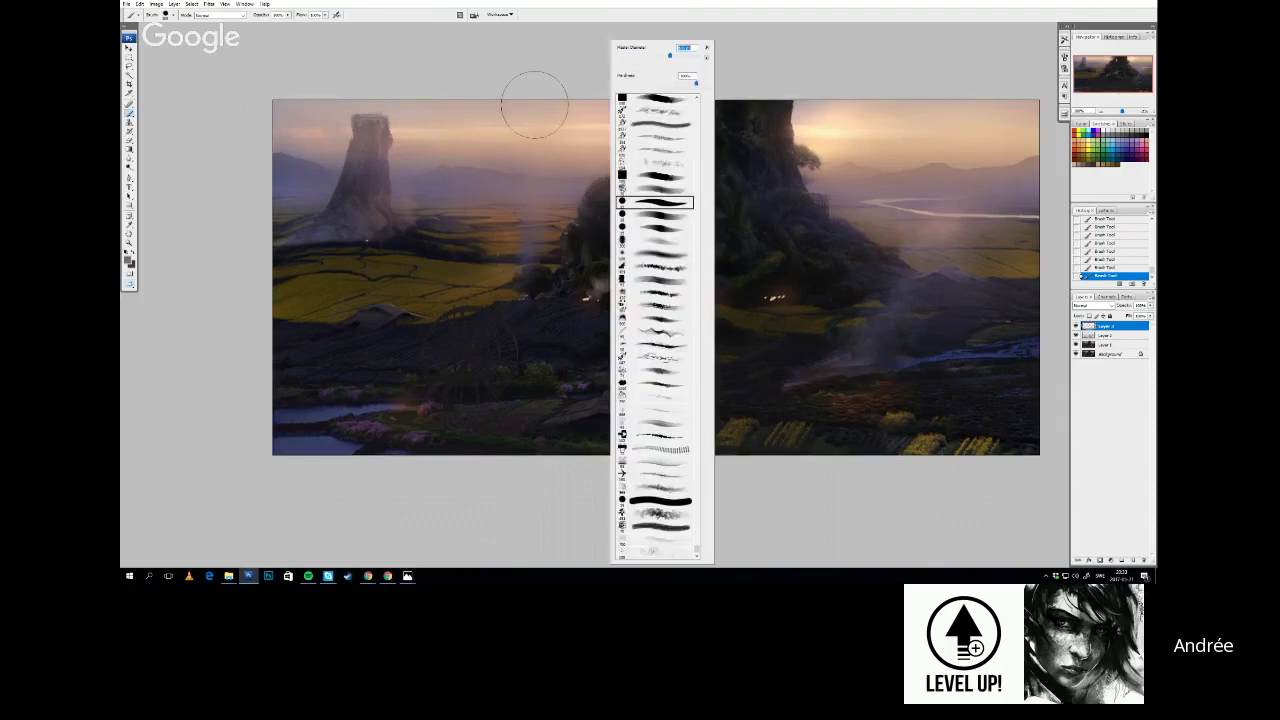
pyautogui.moveTo(520, 115); pyautogui.dragTo(805, 125)
pyautogui.hotkey('ctrl', 'z')
pyautogui.rightClick(622, 187)
pyautogui.moveTo(686, 54); pyautogui.dragTo(646, 54)
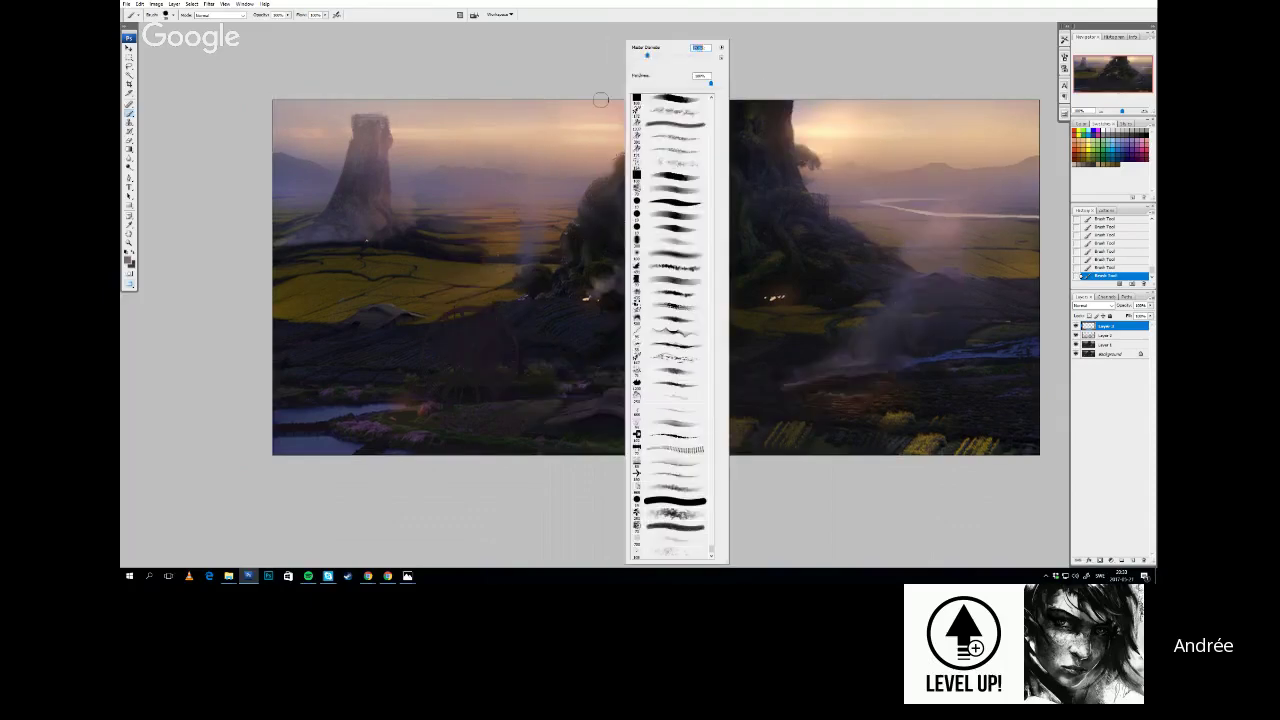
pyautogui.hotkey('ctrl', 'z')
pyautogui.moveTo(514, 208)
pyautogui.mouseDown()
pyautogui.moveTo(509, 268)
pyautogui.moveTo(650, 374)
pyautogui.moveTo(505, 175)
pyautogui.moveTo(485, 285)
pyautogui.mouseUp()
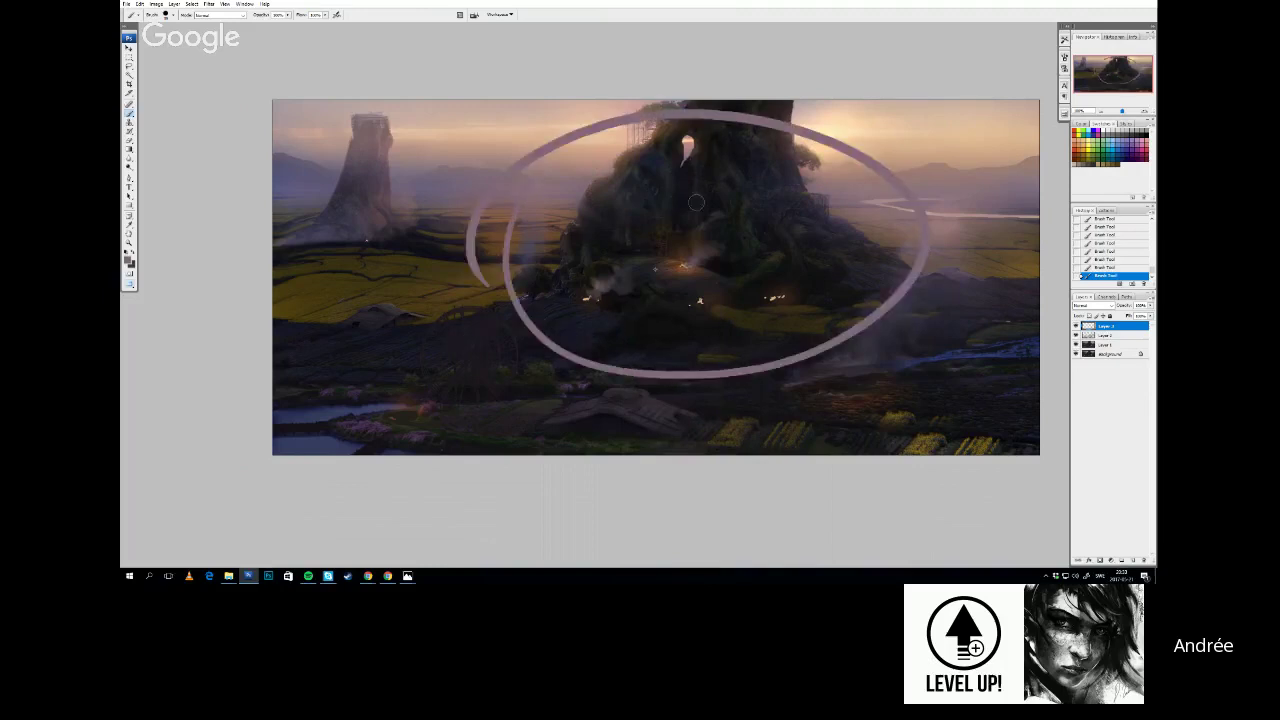
pyautogui.hotkey('ctrl', 'z')
pyautogui.moveTo(666, 266); pyautogui.dragTo(679, 284)
pyautogui.moveTo(592, 119)
pyautogui.mouseDown()
pyautogui.moveTo(485, 274)
pyautogui.moveTo(874, 119)
pyautogui.mouseUp()
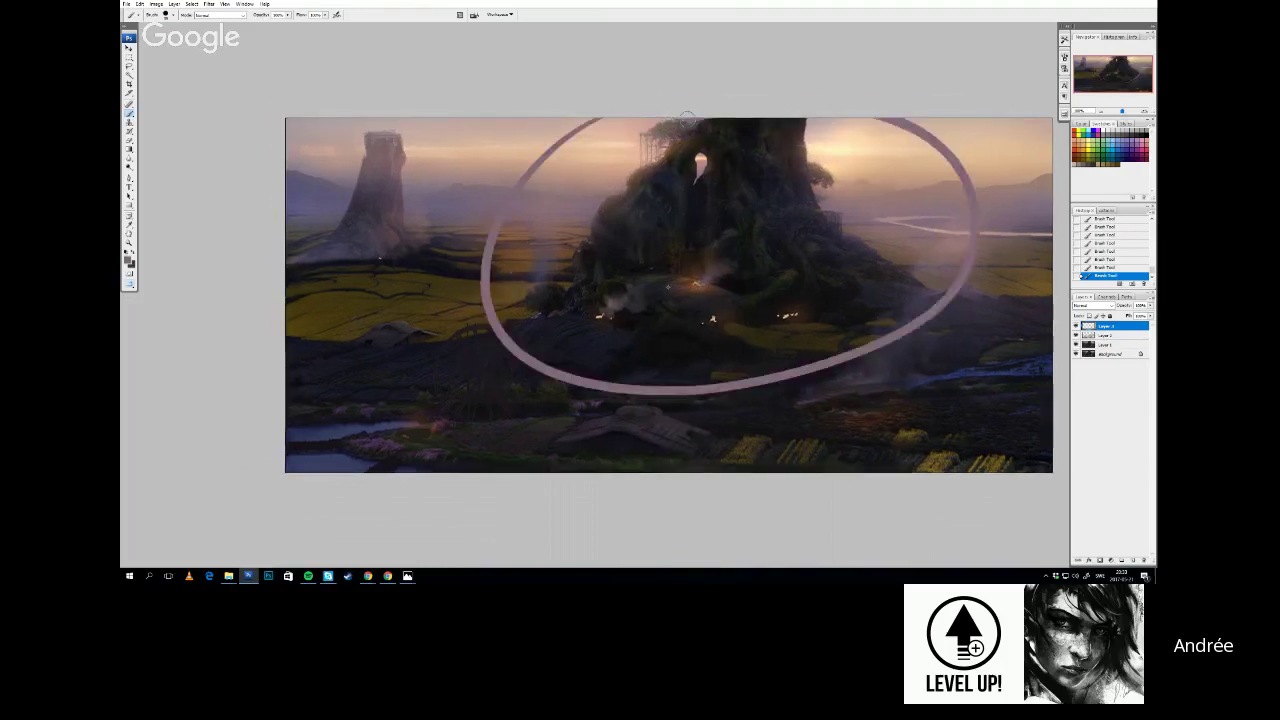
pyautogui.hotkey('ctrl', 'z')
pyautogui.moveTo(496, 253); pyautogui.dragTo(502, 260)
# Copy a rectangular area around the distant rock tower from the painting layer, paste it and move the copy closer to the central rock
pyautogui.press('m')
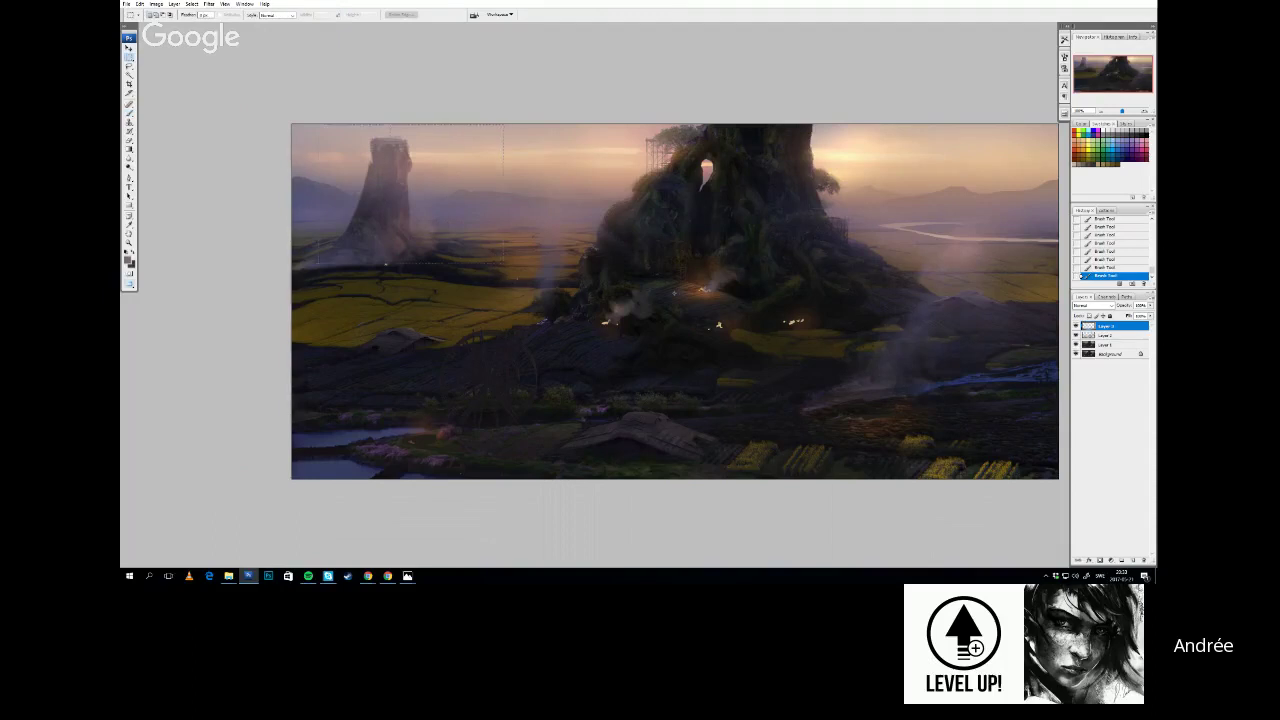
pyautogui.moveTo(298, 263); pyautogui.dragTo(295, 281)
pyautogui.click(1106, 345)
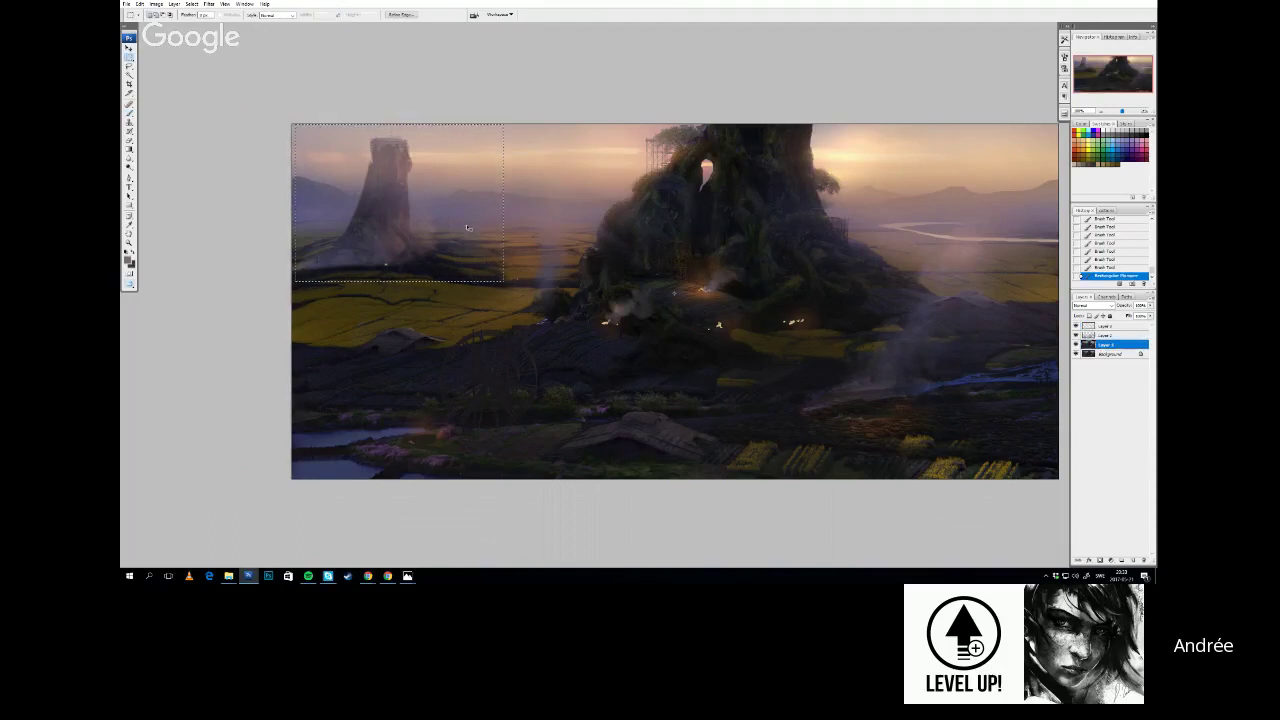
pyautogui.hotkey('ctrl', 'c')
pyautogui.hotkey('ctrl', 'v')
pyautogui.moveTo(389, 238); pyautogui.dragTo(480, 238)
# Erase the edges of the pasted tower copy with a soft eraser to blend it into the surrounding sky and fields
pyautogui.press('e')
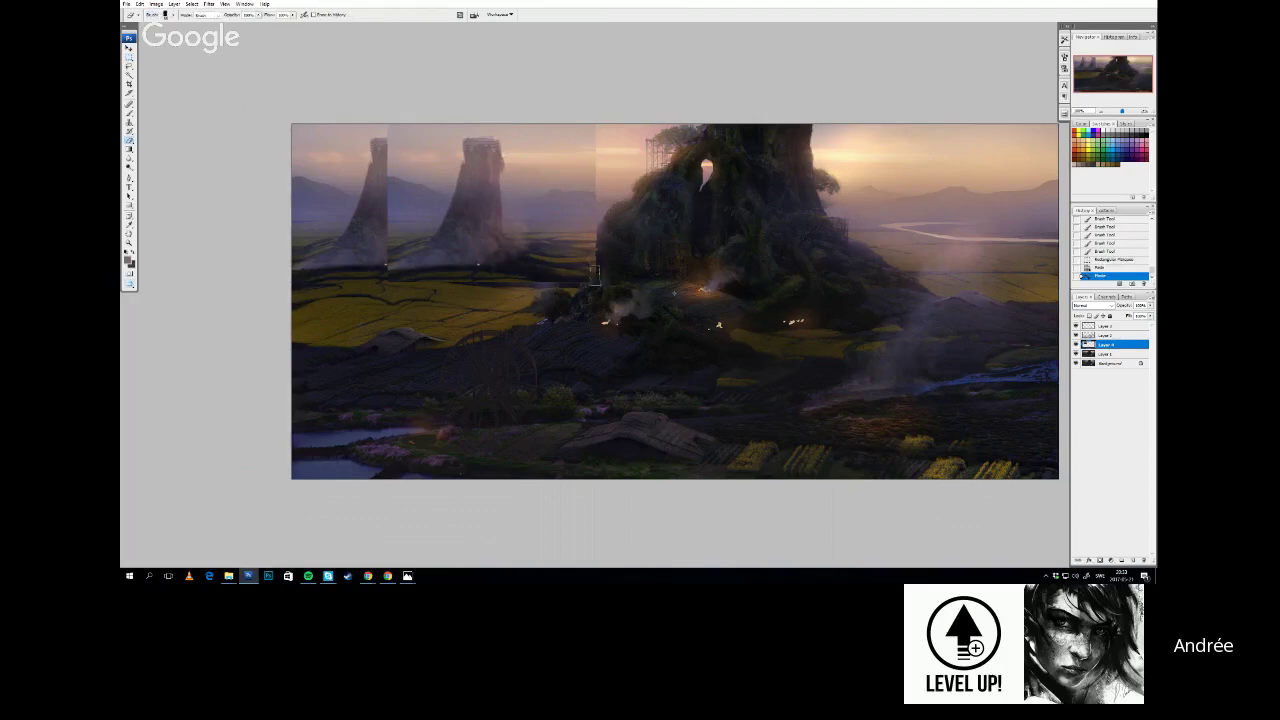
pyautogui.moveTo(433, 293)
pyautogui.mouseDown()
pyautogui.moveTo(524, 279)
pyautogui.moveTo(418, 283)
pyautogui.mouseUp()
pyautogui.moveTo(503, 270)
pyautogui.mouseDown()
pyautogui.moveTo(573, 267)
pyautogui.moveTo(524, 268)
pyautogui.mouseUp()
pyautogui.hotkey('ctrl', 'z')
pyautogui.moveTo(510, 268); pyautogui.dragTo(582, 268)
pyautogui.rightClick(588, 268)
pyautogui.click(645, 229)
pyautogui.click(652, 257)
pyautogui.moveTo(540, 231)
pyautogui.mouseDown()
pyautogui.moveTo(552, 248)
pyautogui.moveTo(601, 234)
pyautogui.mouseUp()
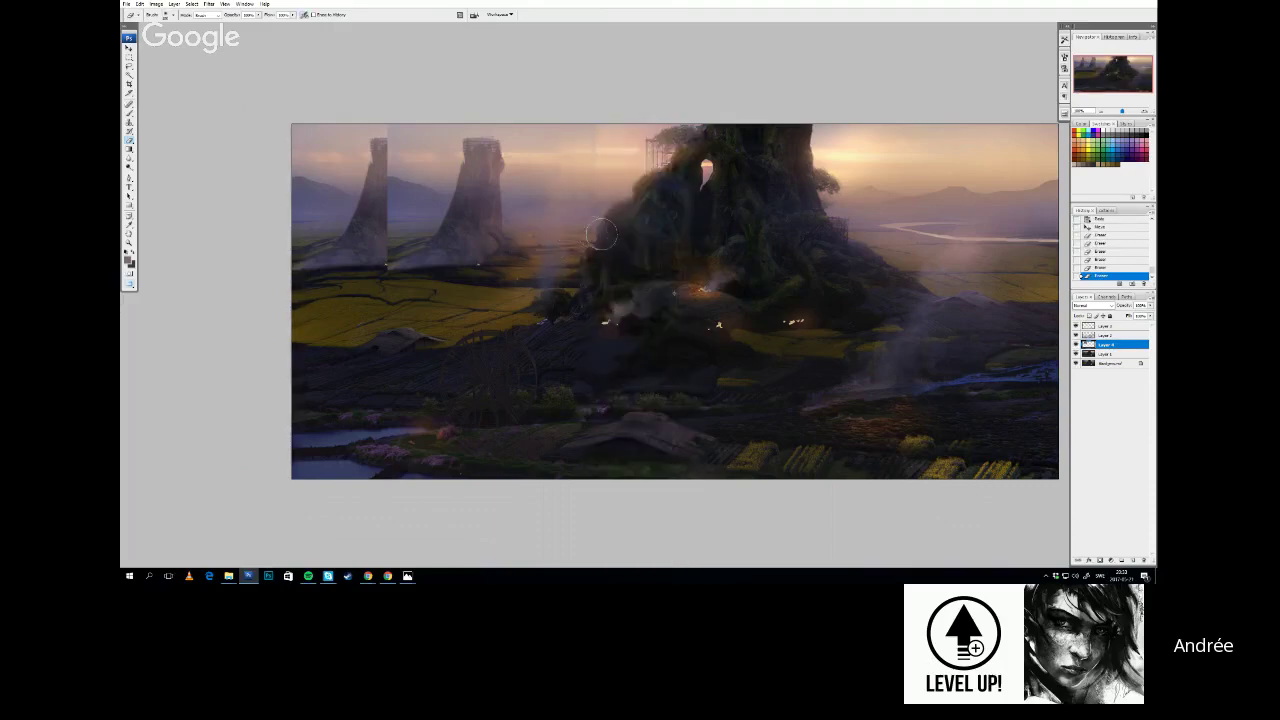
pyautogui.moveTo(410, 192)
pyautogui.mouseDown()
pyautogui.moveTo(389, 239)
pyautogui.moveTo(376, 198)
pyautogui.mouseUp()
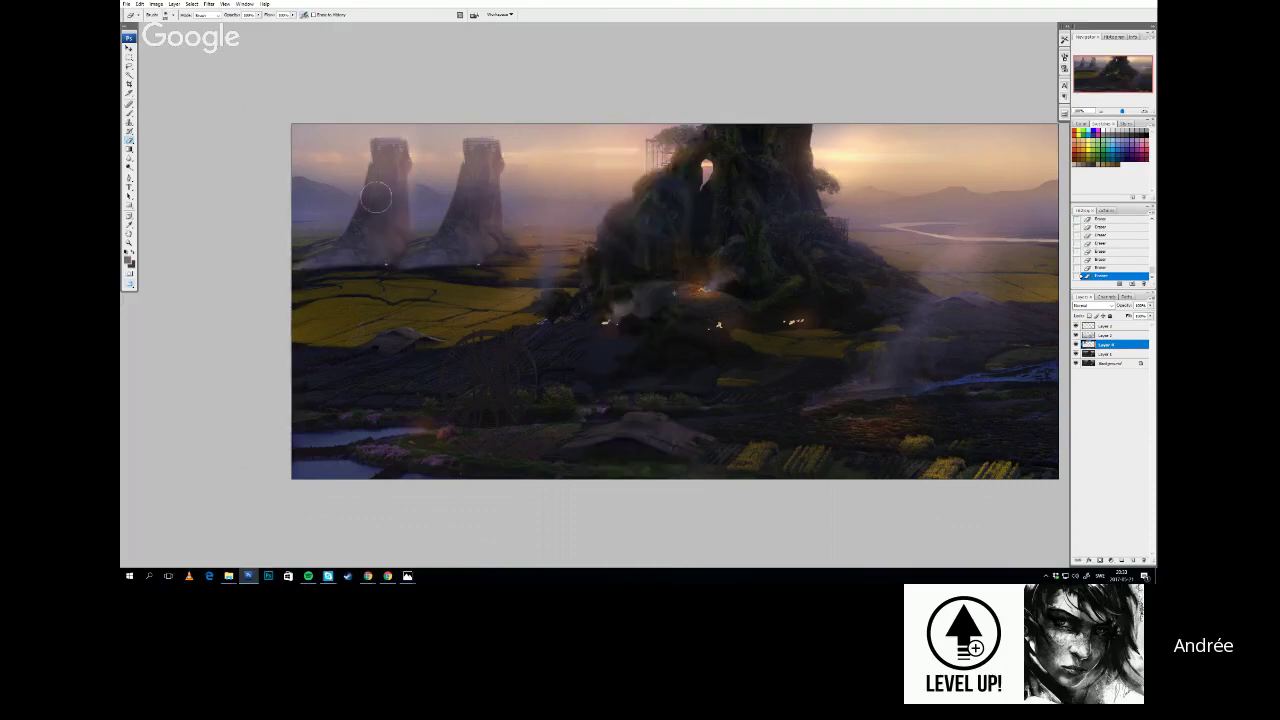
# Copy the strip of sky between the two towers to a new layer and stretch it across the original tower's upper part
pyautogui.press('b')
pyautogui.keyDown('alt'); pyautogui.click(428, 170); pyautogui.keyUp('alt')
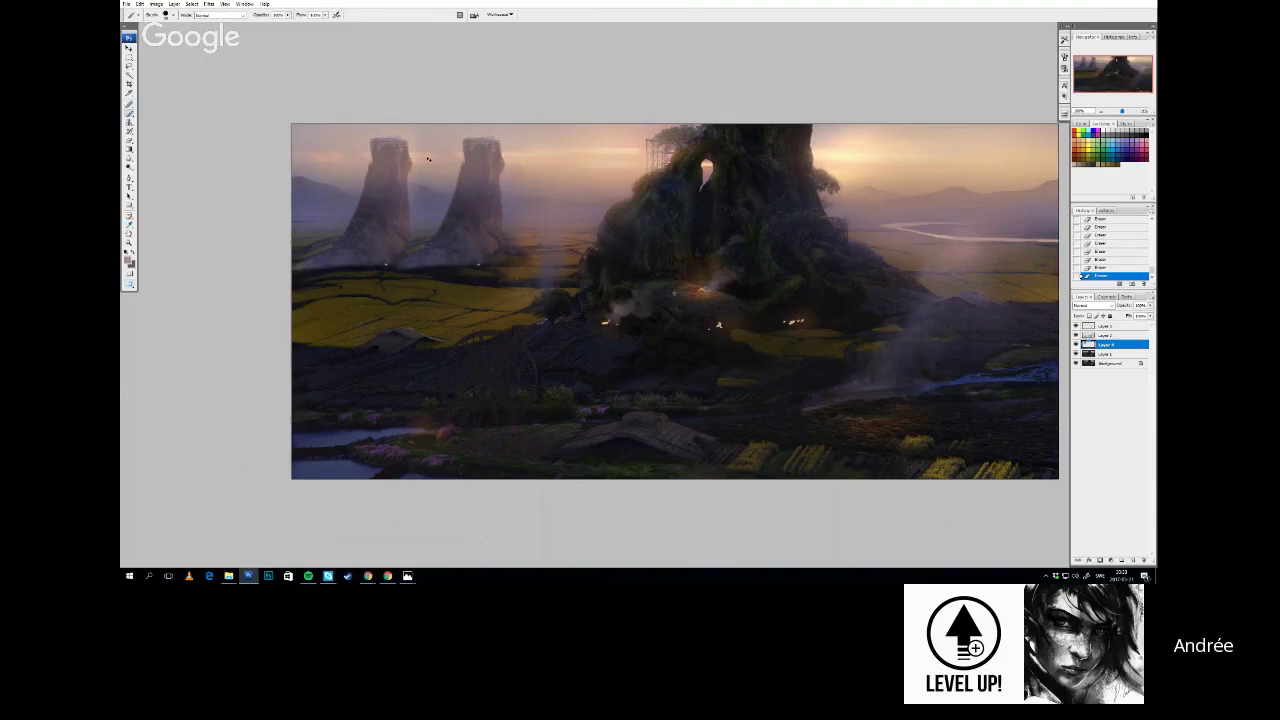
pyautogui.press('m')
pyautogui.hotkey('ctrl', 'c')
pyautogui.hotkey('ctrl', 'v')
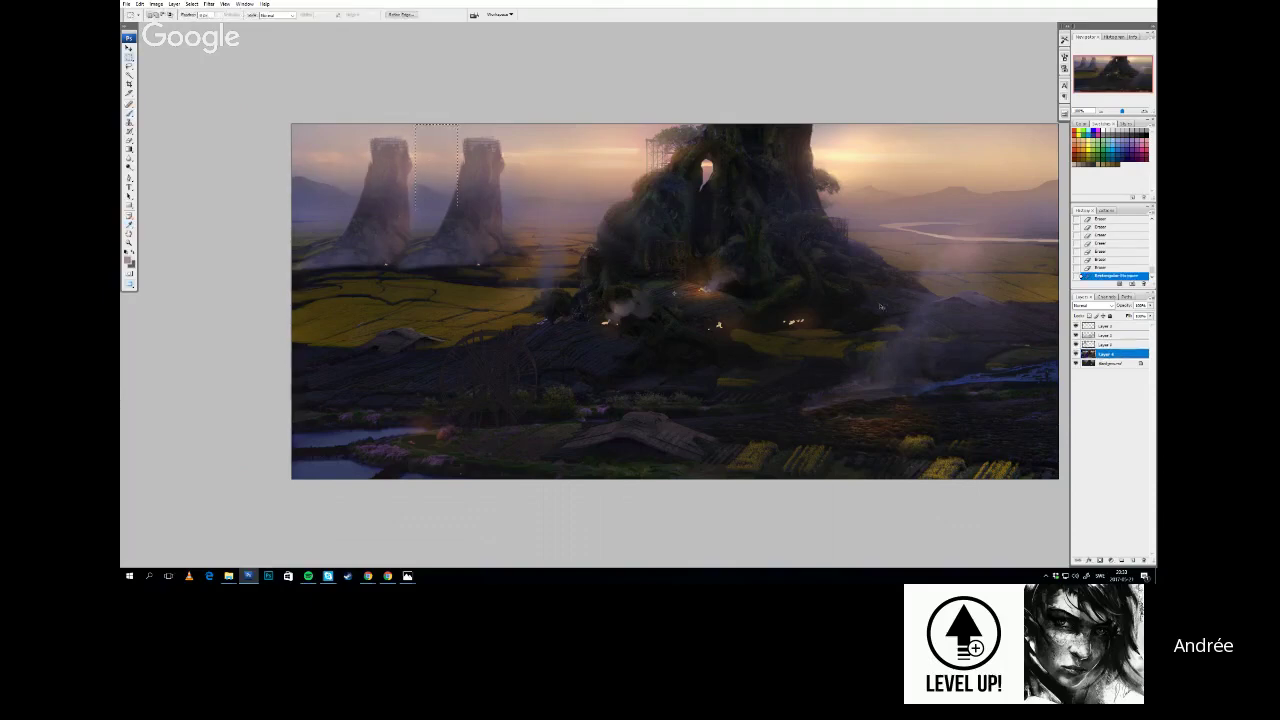
pyautogui.hotkey('ctrl', 't')
pyautogui.moveTo(414, 167); pyautogui.dragTo(292, 170)
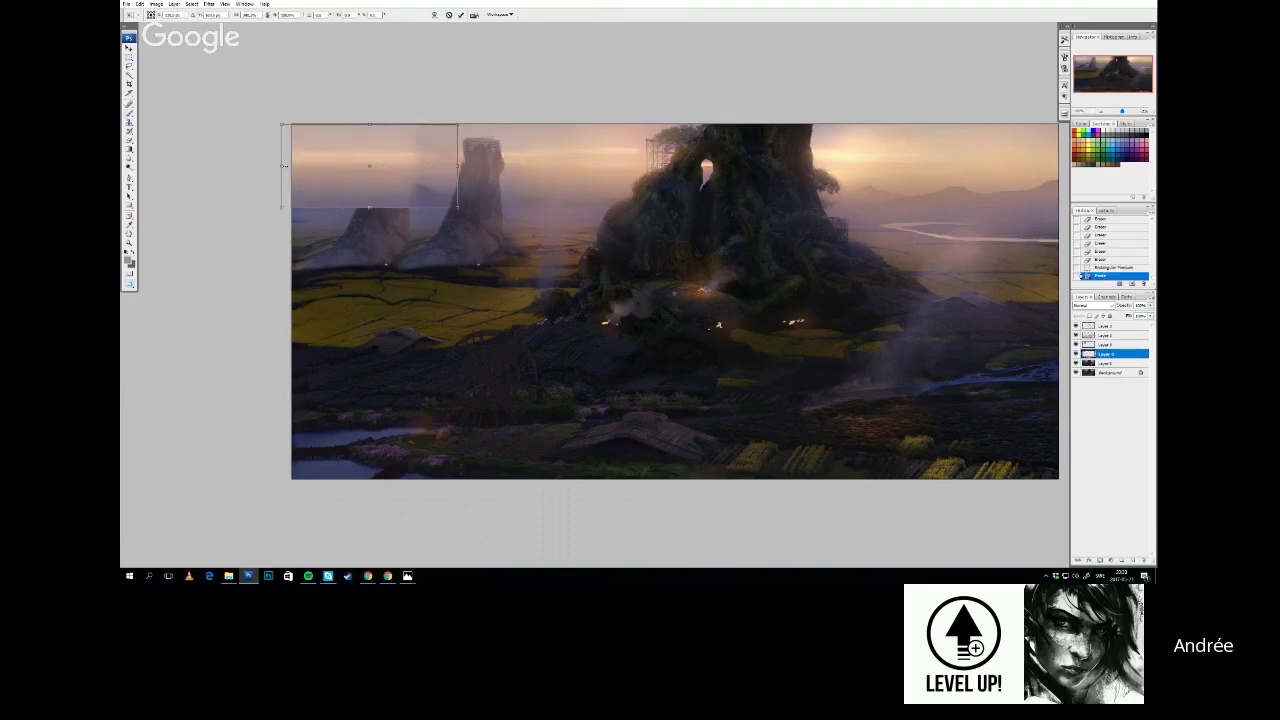
pyautogui.press('Return')
# Paint soft purple haze over the stretched sky and distant hills above the original tower's stump with a large soft brush
pyautogui.press('i')
pyautogui.press('b')
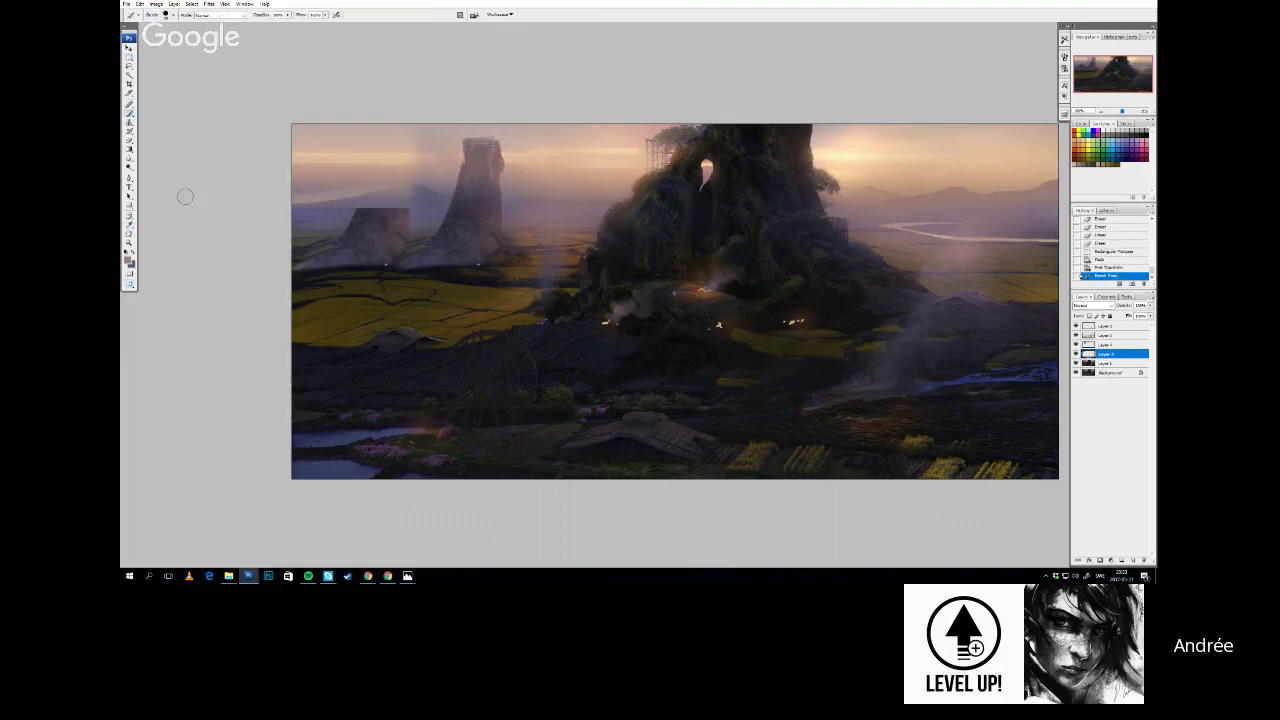
pyautogui.rightClick(416, 143)
pyautogui.click(462, 254)
pyautogui.click(489, 54)
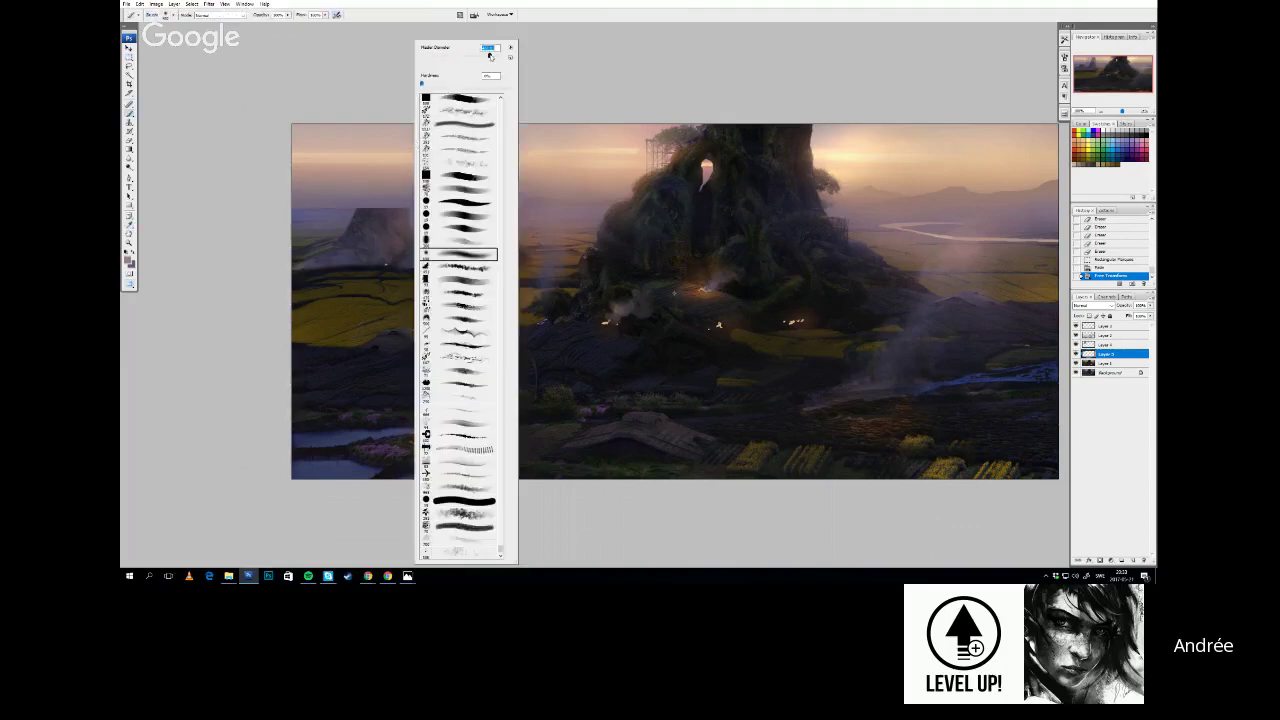
pyautogui.click(328, 204)
pyautogui.press('x')
pyautogui.moveTo(302, 168)
pyautogui.mouseDown()
pyautogui.moveTo(338, 184)
pyautogui.moveTo(386, 163)
pyautogui.moveTo(341, 203)
pyautogui.mouseUp()
# Sample a misty tone and softly paint over the remaining stump of the original tower
pyautogui.press('i')
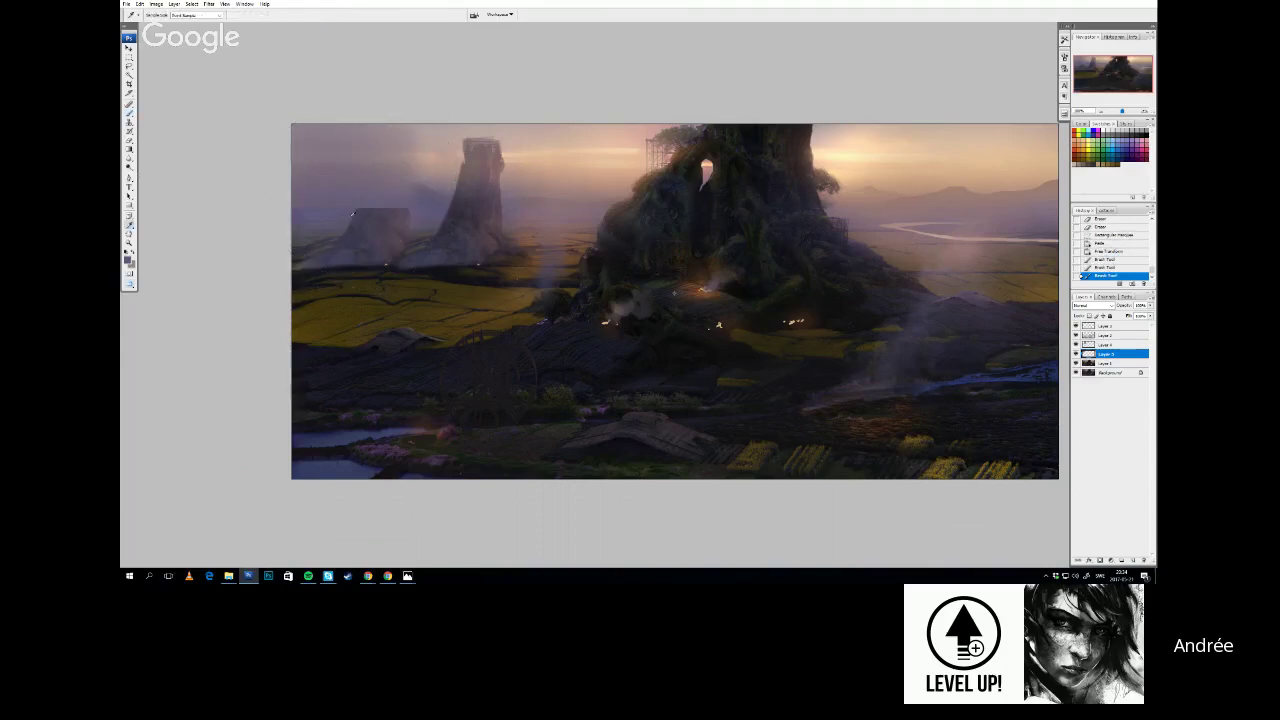
pyautogui.press('b')
pyautogui.rightClick(465, 57)
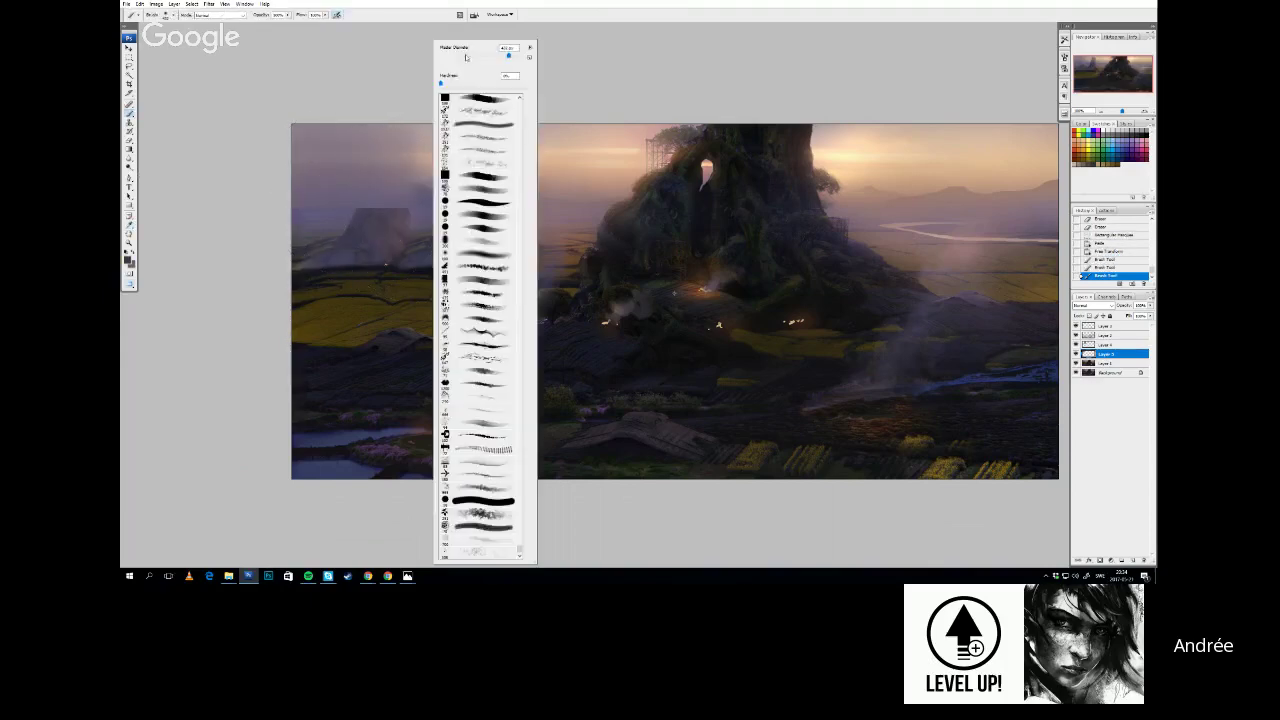
pyautogui.moveTo(398, 231); pyautogui.dragTo(342, 221)
pyautogui.moveTo(342, 221)
pyautogui.mouseDown()
pyautogui.moveTo(414, 216)
pyautogui.moveTo(425, 238)
pyautogui.moveTo(323, 217)
pyautogui.mouseUp()
pyautogui.keyDown('alt'); pyautogui.click(425, 238); pyautogui.keyUp('alt')
pyautogui.keyDown('alt'); pyautogui.click(431, 163); pyautogui.keyUp('alt')
pyautogui.moveTo(408, 162); pyautogui.dragTo(302, 162)
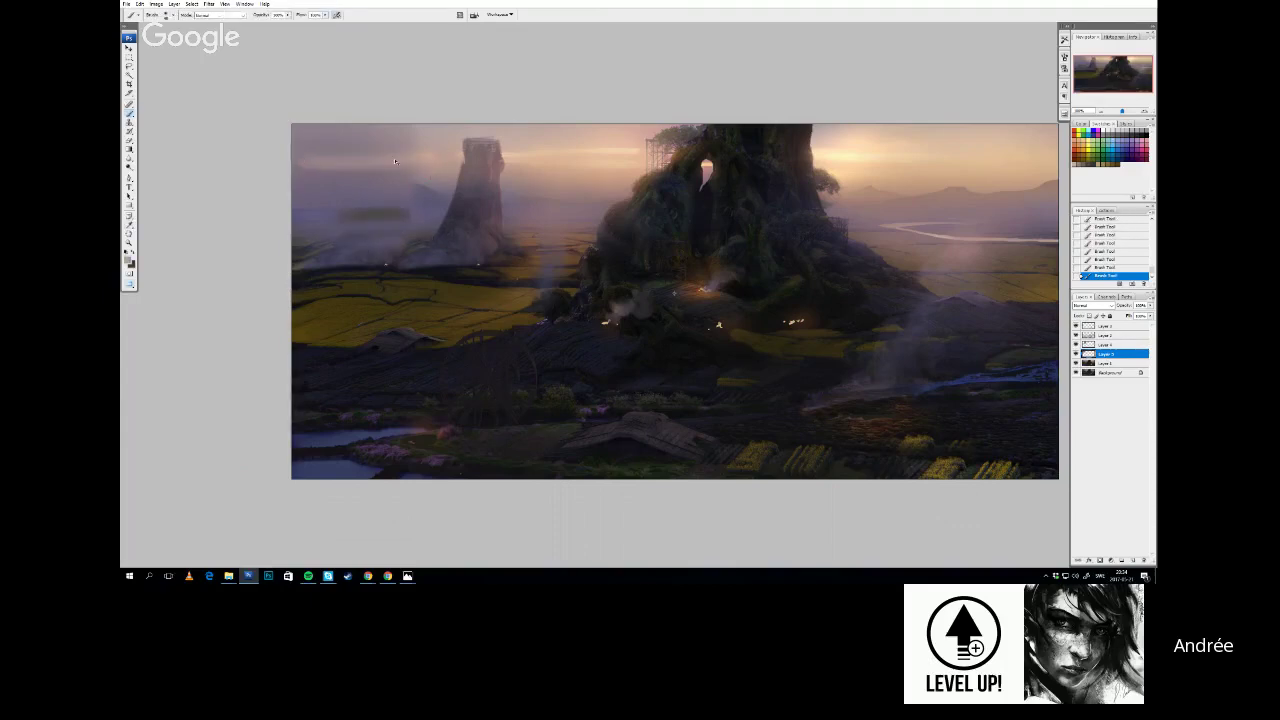
pyautogui.hotkey('ctrl', 'z')
pyautogui.press('x')
pyautogui.moveTo(387, 196); pyautogui.dragTo(330, 196)
pyautogui.hotkey('ctrl', 'z')
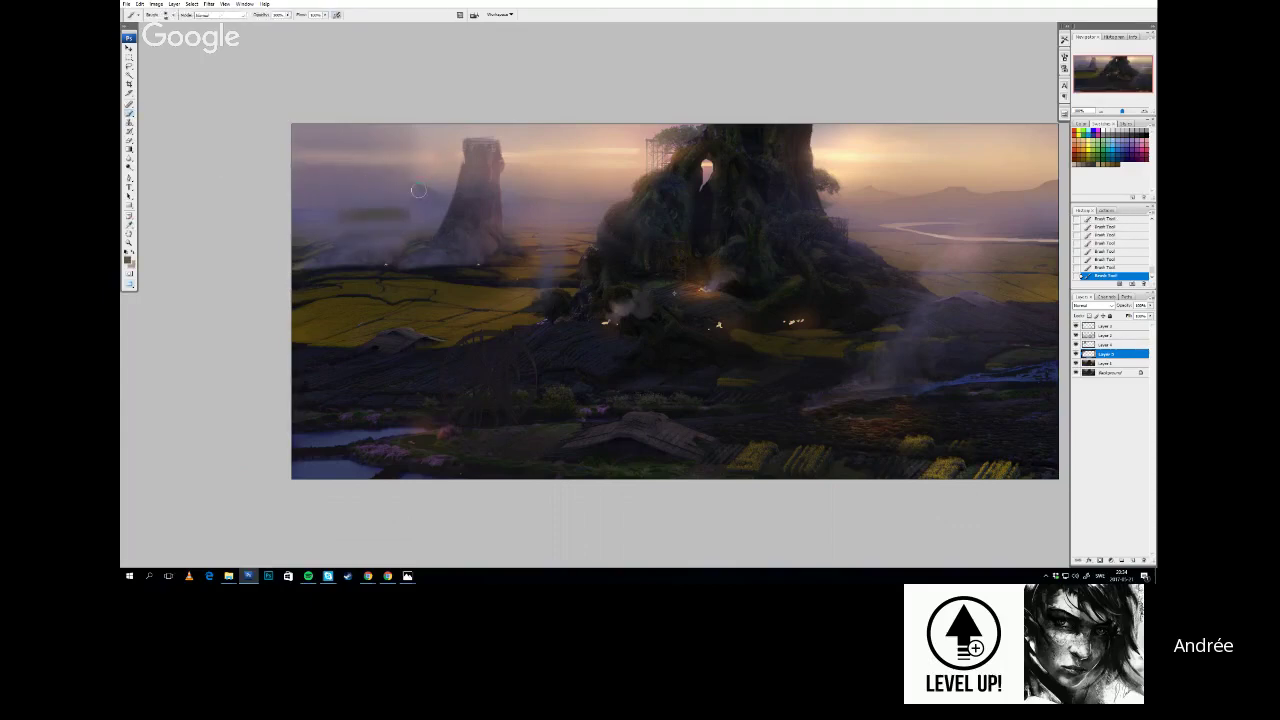
pyautogui.moveTo(419, 190); pyautogui.dragTo(330, 203)
pyautogui.hotkey('ctrl', 'z')
# Sample the sky beside the remaining tower, adjust the brush and blend the haze where the original tower stood
pyautogui.keyDown('alt'); pyautogui.click(438, 161); pyautogui.keyUp('alt')
pyautogui.rightClick(447, 180)
pyautogui.click(472, 215)
pyautogui.moveTo(420, 190); pyautogui.dragTo(345, 199)
pyautogui.rightClick(427, 149)
pyautogui.click(428, 149)
pyautogui.moveTo(502, 218); pyautogui.dragTo(474, 202)
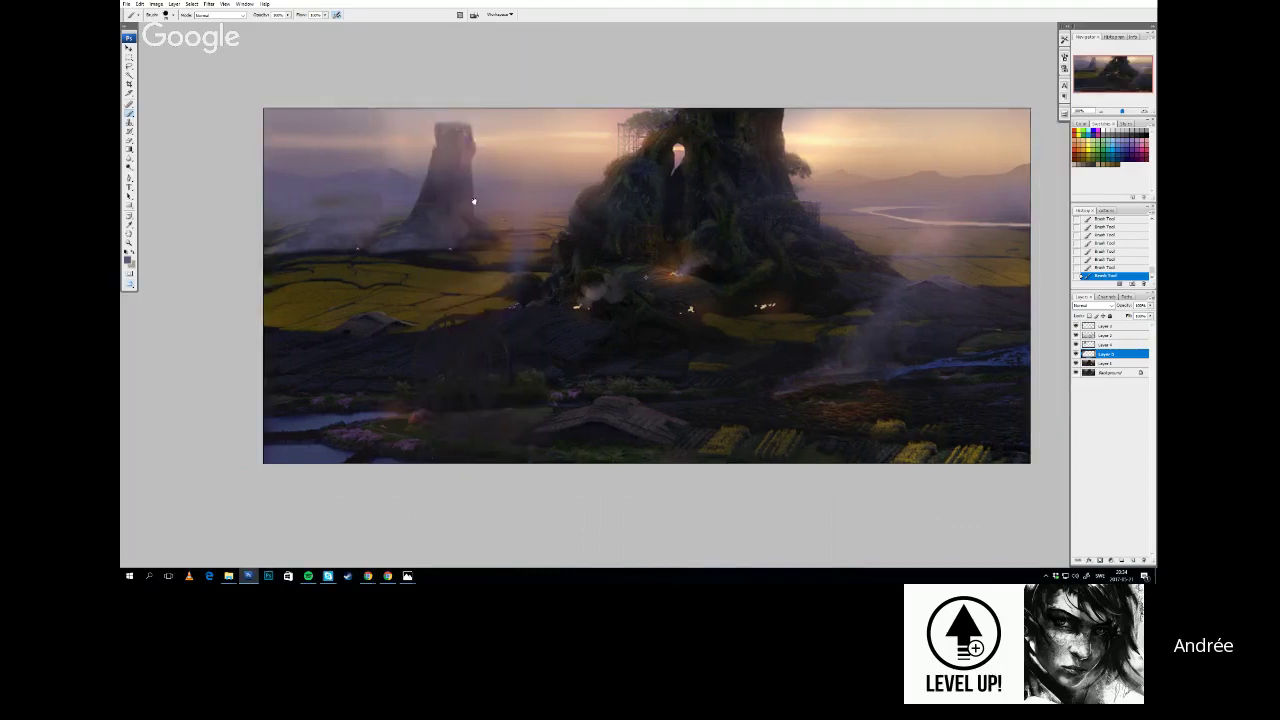
# Flip the canvas horizontally to check the composition, and undo the flip
pyautogui.click(157, 4)
pyautogui.moveTo(165, 84)
pyautogui.click(235, 120)
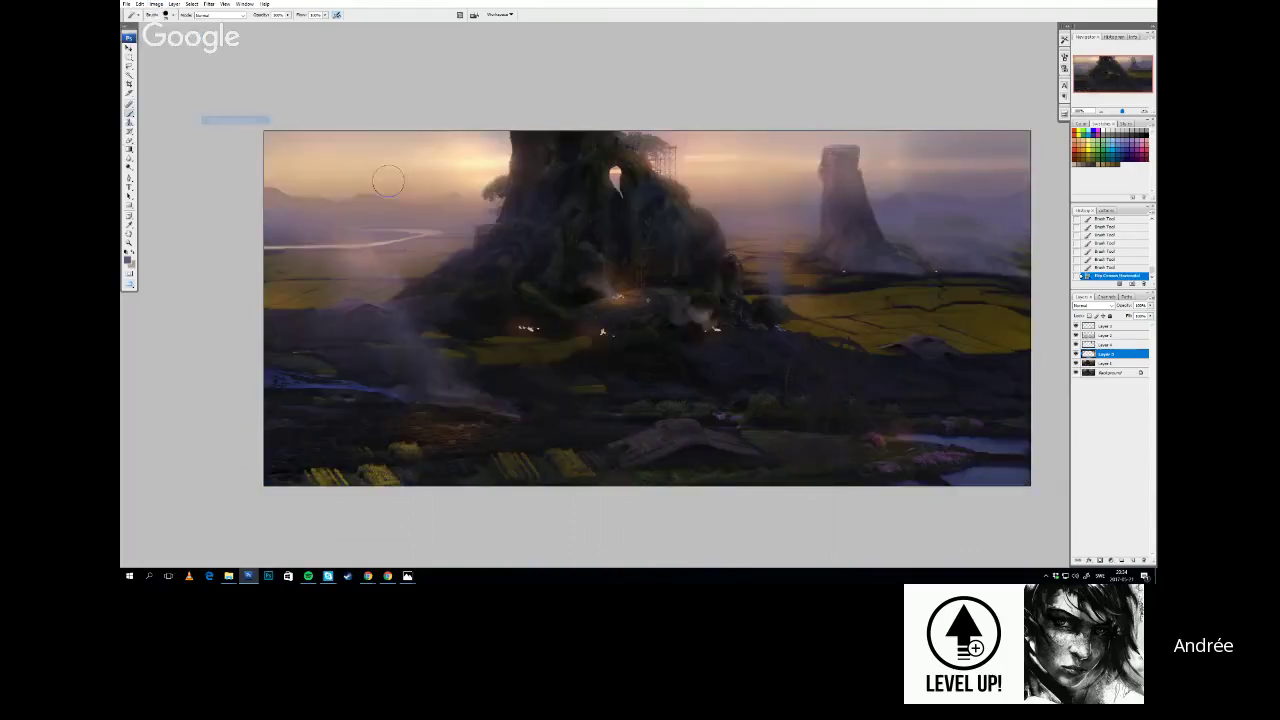
pyautogui.moveTo(659, 361); pyautogui.dragTo(693, 372)
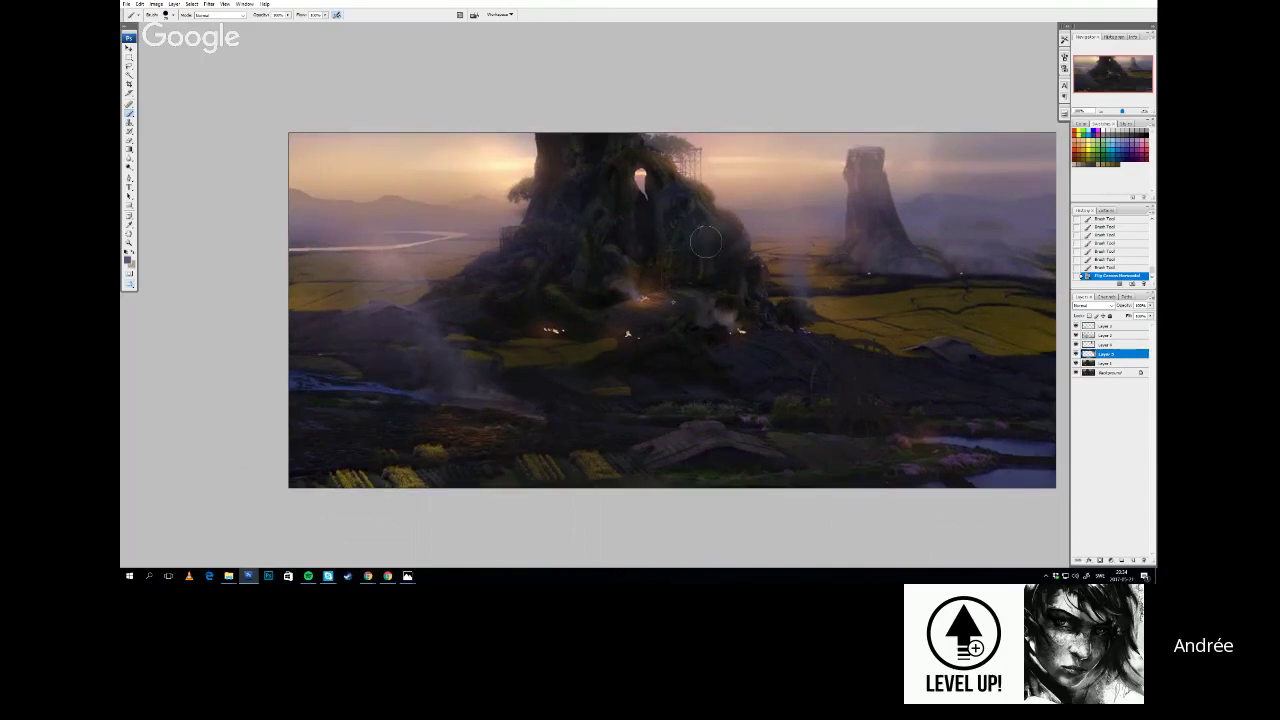
pyautogui.moveTo(705, 241); pyautogui.dragTo(707, 223)
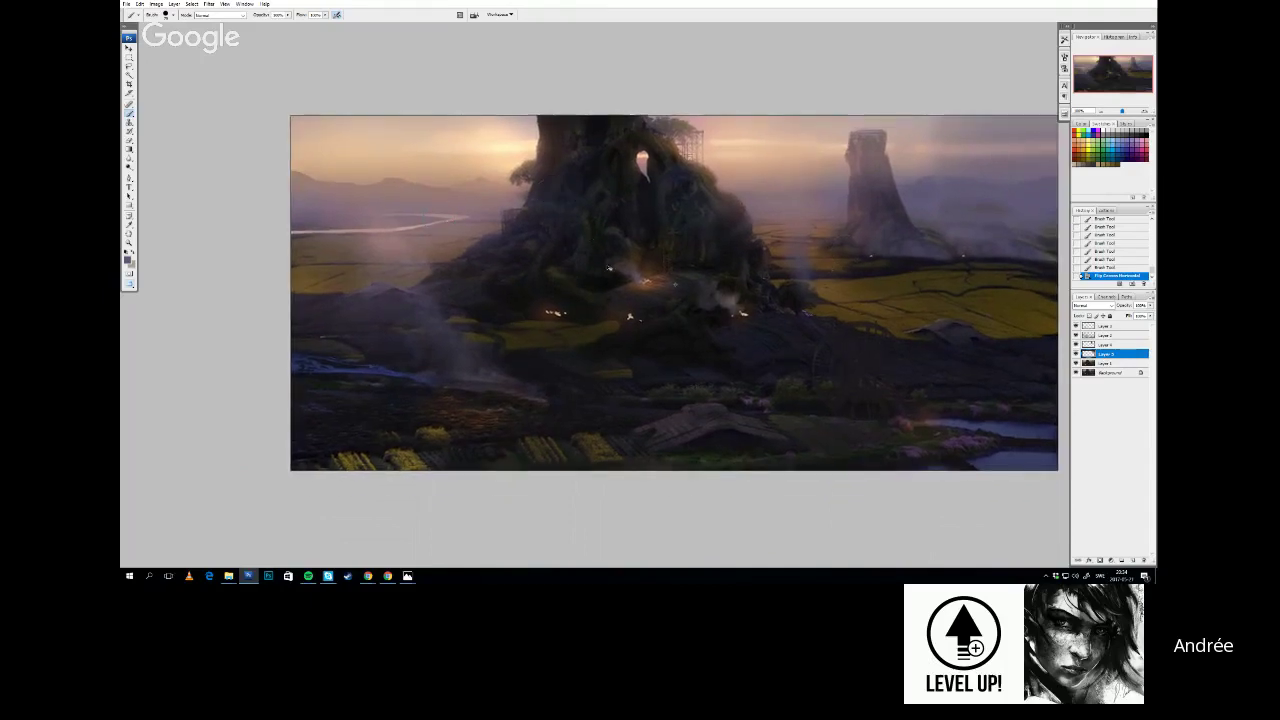
pyautogui.hotkey('ctrl', 'z')
pyautogui.moveTo(609, 286); pyautogui.dragTo(606, 287)
# Merge all the paint-over layers above the background into a single layer
pyautogui.click(1105, 363)
pyautogui.keyDown('shift'); pyautogui.click(1090, 327); pyautogui.keyUp('shift')
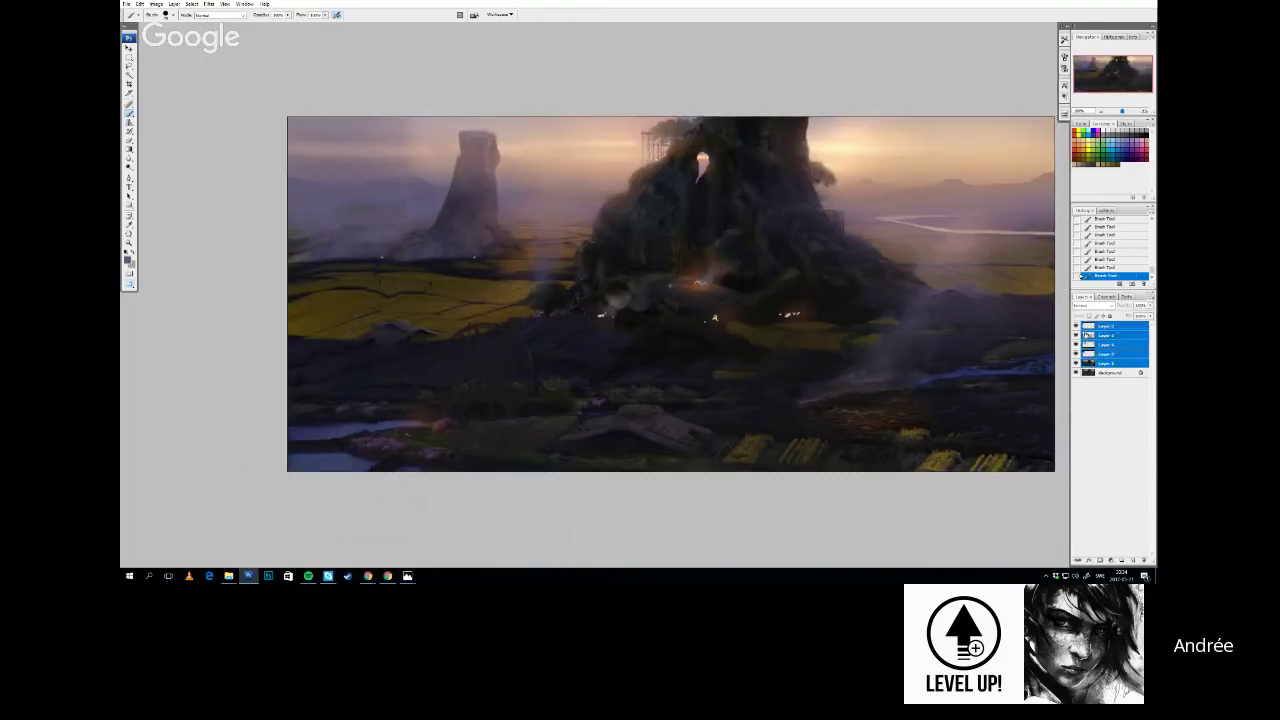
pyautogui.hotkey('ctrl', 'e')
pyautogui.hotkey('ctrl', 'shift', 'h')
pyautogui.hotkey('ctrl', 'shift', 'h')
# Brighten the sunset sky on both sides of the central rock with an enlarged Dodge brush set to Highlights
pyautogui.press('o')
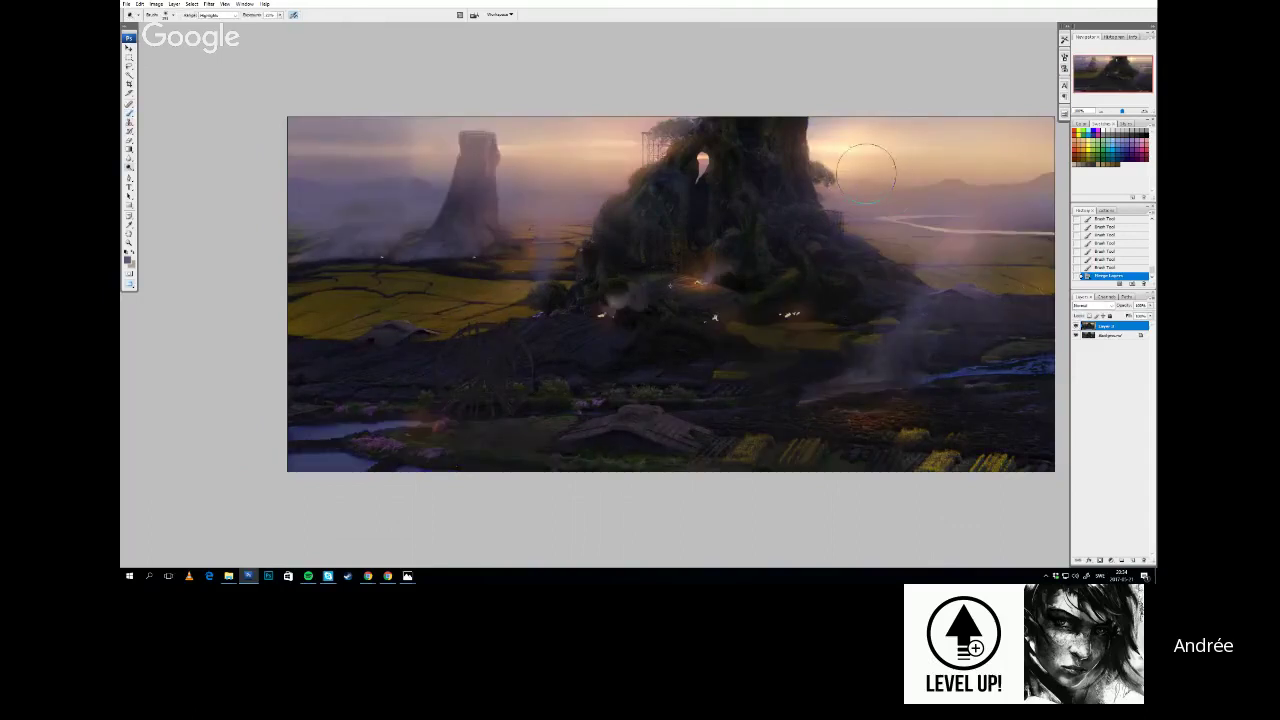
pyautogui.rightClick(866, 174)
pyautogui.moveTo(951, 56); pyautogui.dragTo(962, 57)
pyautogui.moveTo(856, 125); pyautogui.dragTo(902, 140)
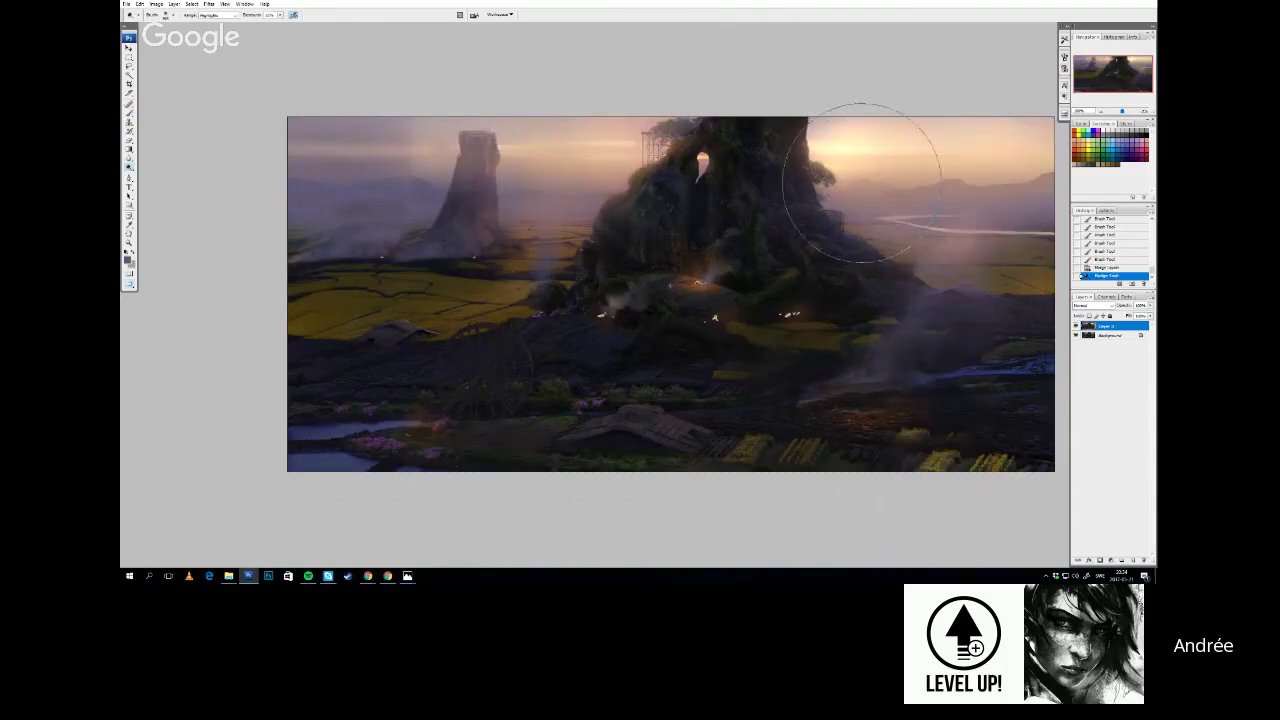
pyautogui.moveTo(600, 128); pyautogui.dragTo(560, 132)
pyautogui.moveTo(540, 140); pyautogui.dragTo(470, 158)
# Add a new layer above the merged painting and set its blending mode to Screen
pyautogui.click(1132, 560)
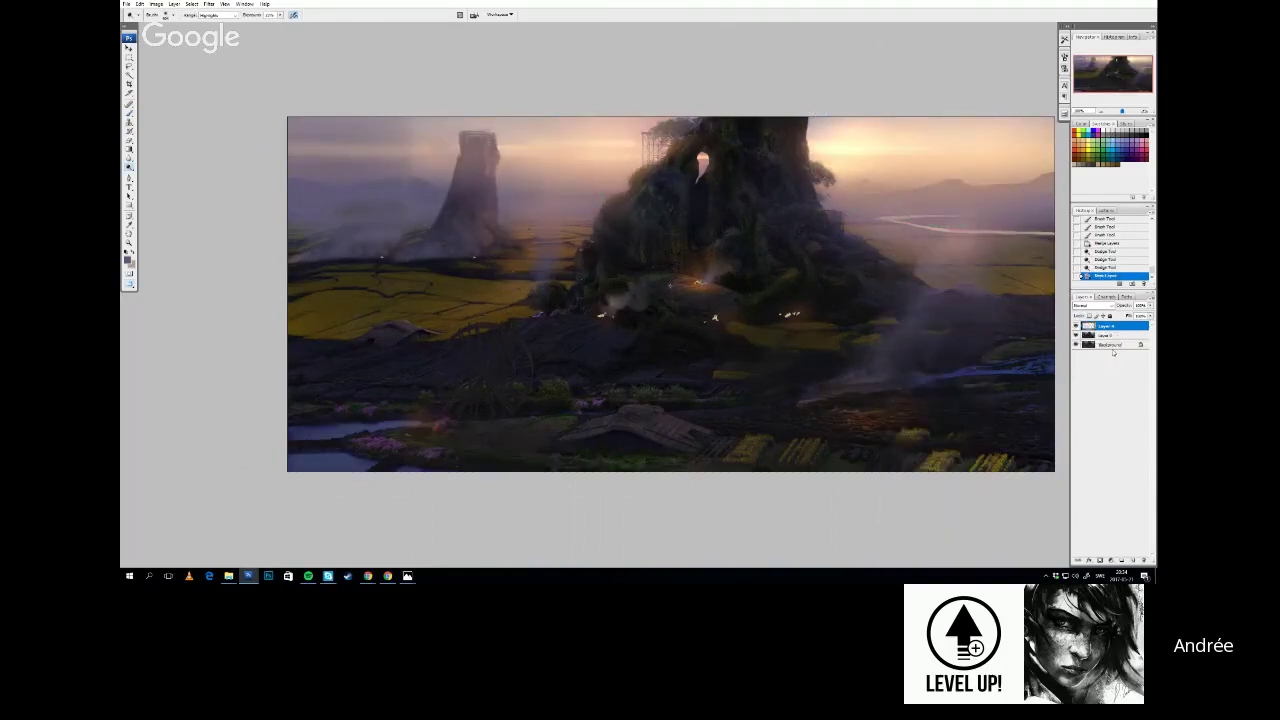
pyautogui.click(1097, 305)
pyautogui.click(1097, 385)
pyautogui.scroll(-1, 670, 283)
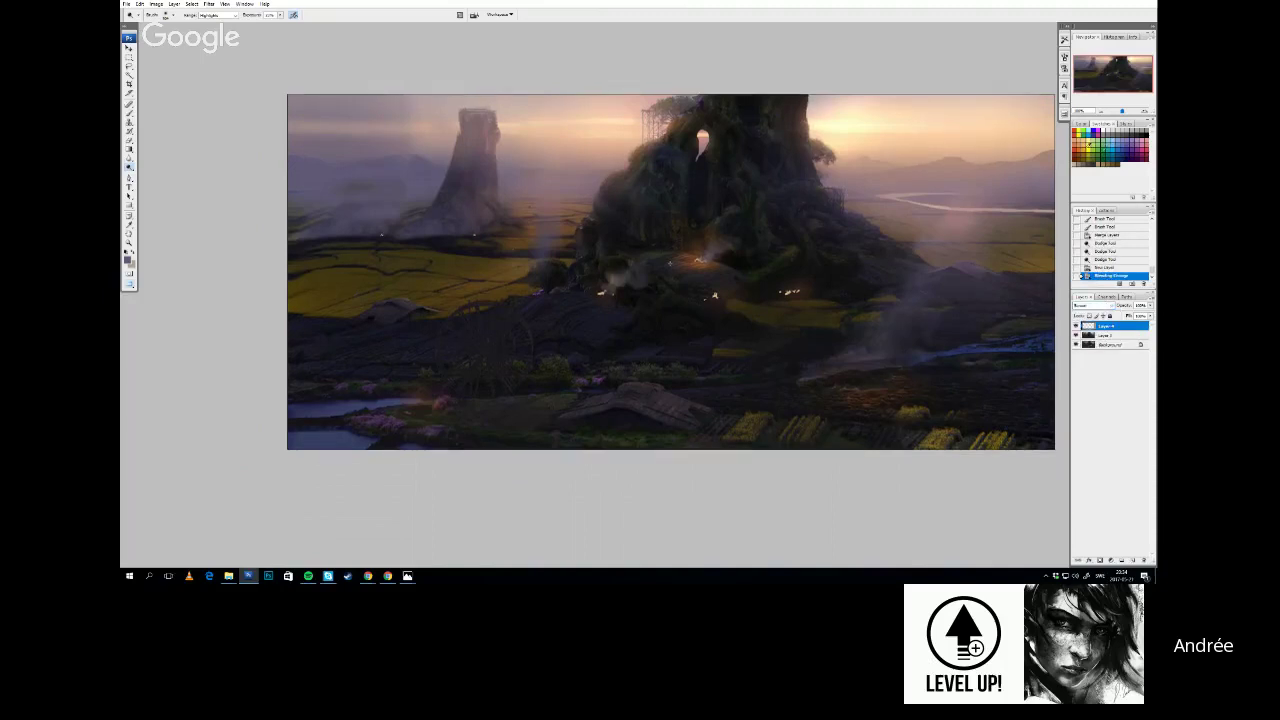
# Pick dark orange-brown tones and paint a warm glow over the sky beside the central rock with a large soft brush
pyautogui.click(1081, 161)
pyautogui.press('b')
pyautogui.rightClick(846, 143)
pyautogui.click(892, 254)
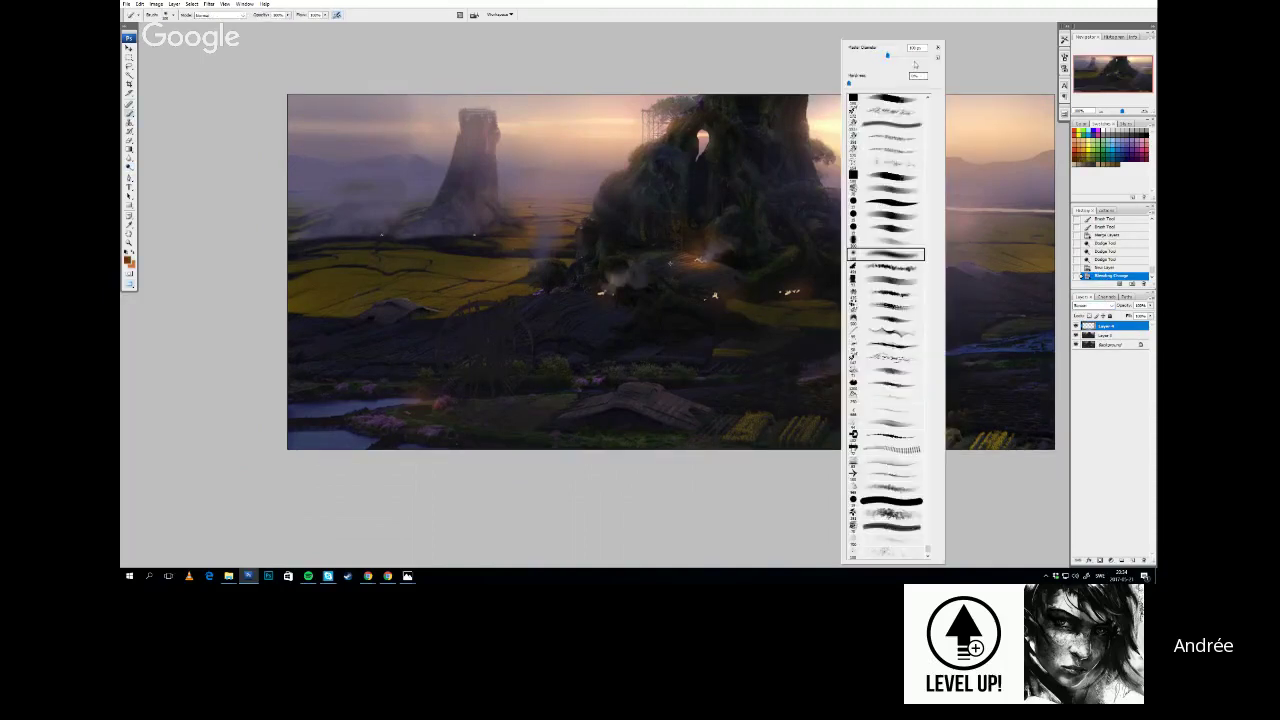
pyautogui.moveTo(888, 56); pyautogui.dragTo(902, 57)
pyautogui.moveTo(822, 116); pyautogui.dragTo(856, 130)
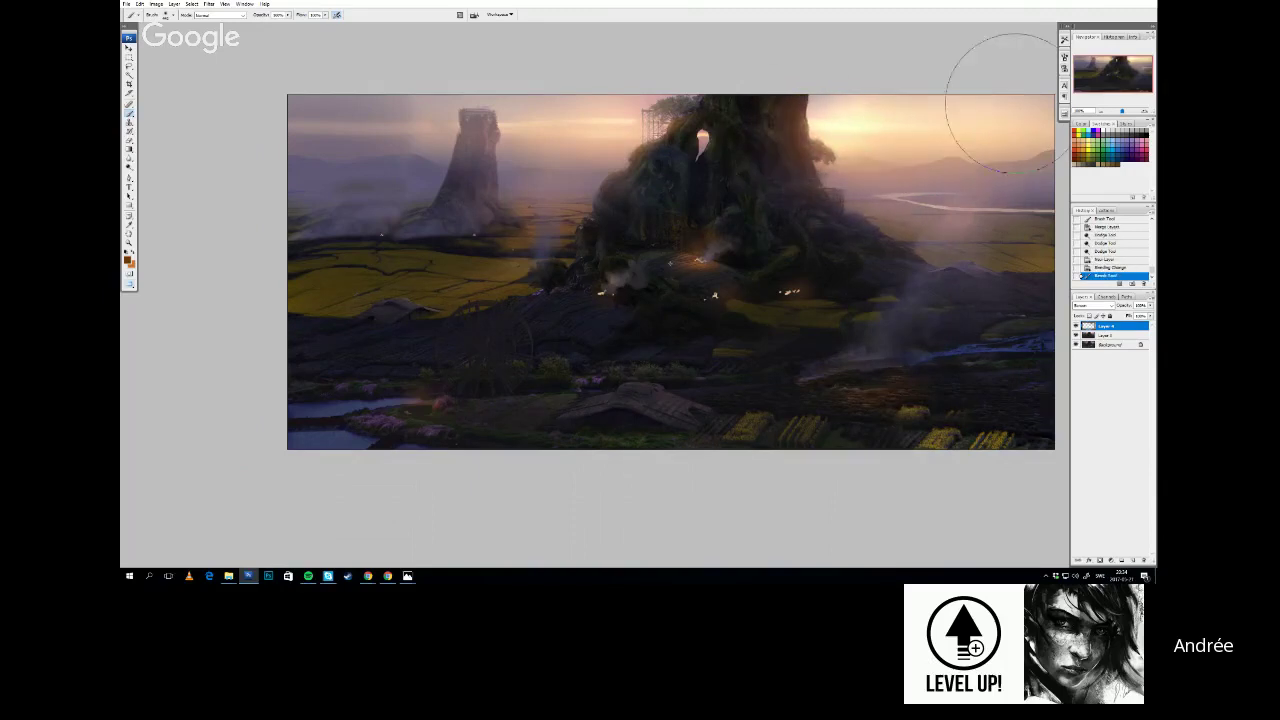
pyautogui.moveTo(630, 127); pyautogui.dragTo(520, 131)
pyautogui.press('x')
pyautogui.moveTo(984, 142); pyautogui.dragTo(936, 140)
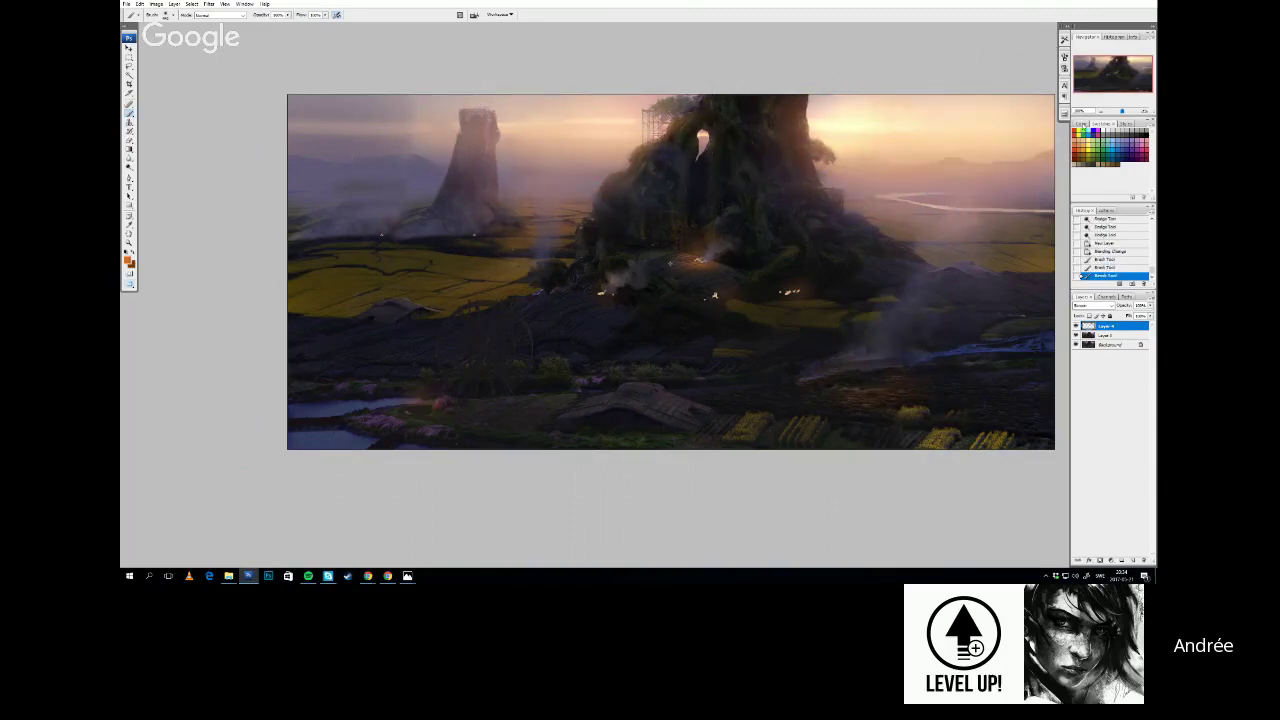
# Add a new layer, sample a hazy mauve tone from the sky beside the central rock and choose a hard round brush
pyautogui.moveTo(952, 362); pyautogui.dragTo(942, 359)
pyautogui.click(1131, 559)
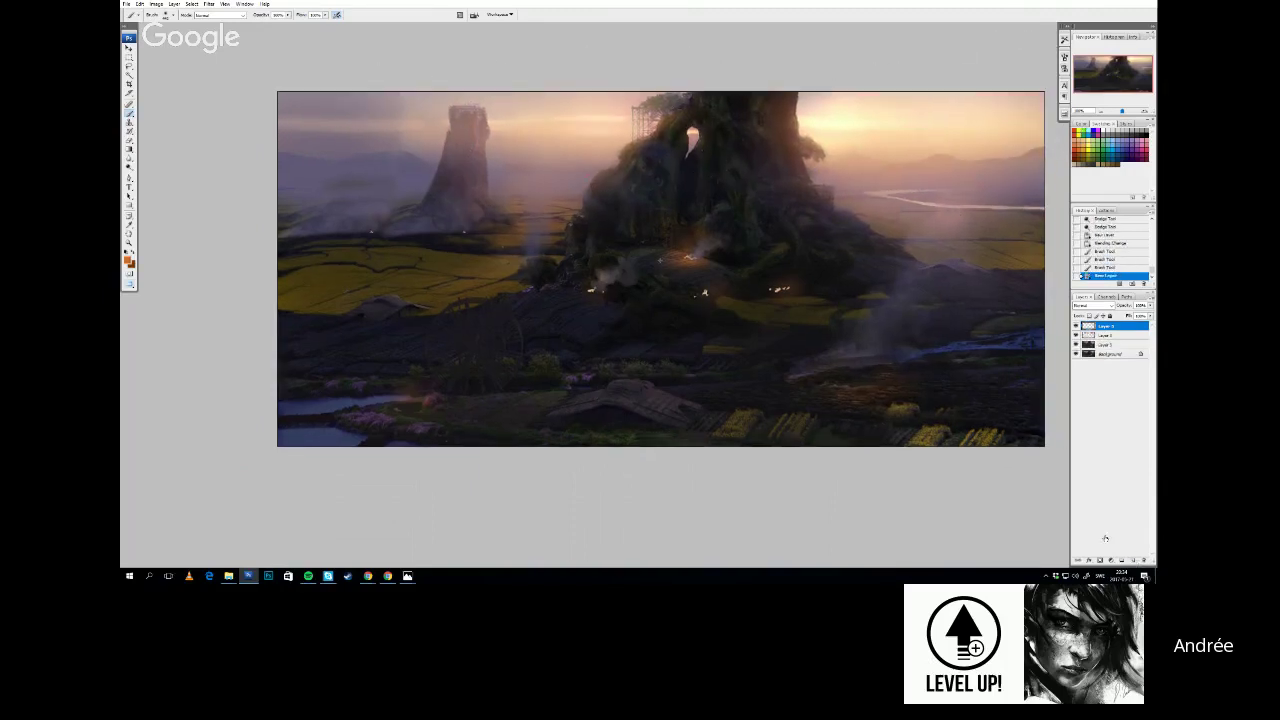
pyautogui.press('i')
pyautogui.press('b')
pyautogui.rightClick(965, 172)
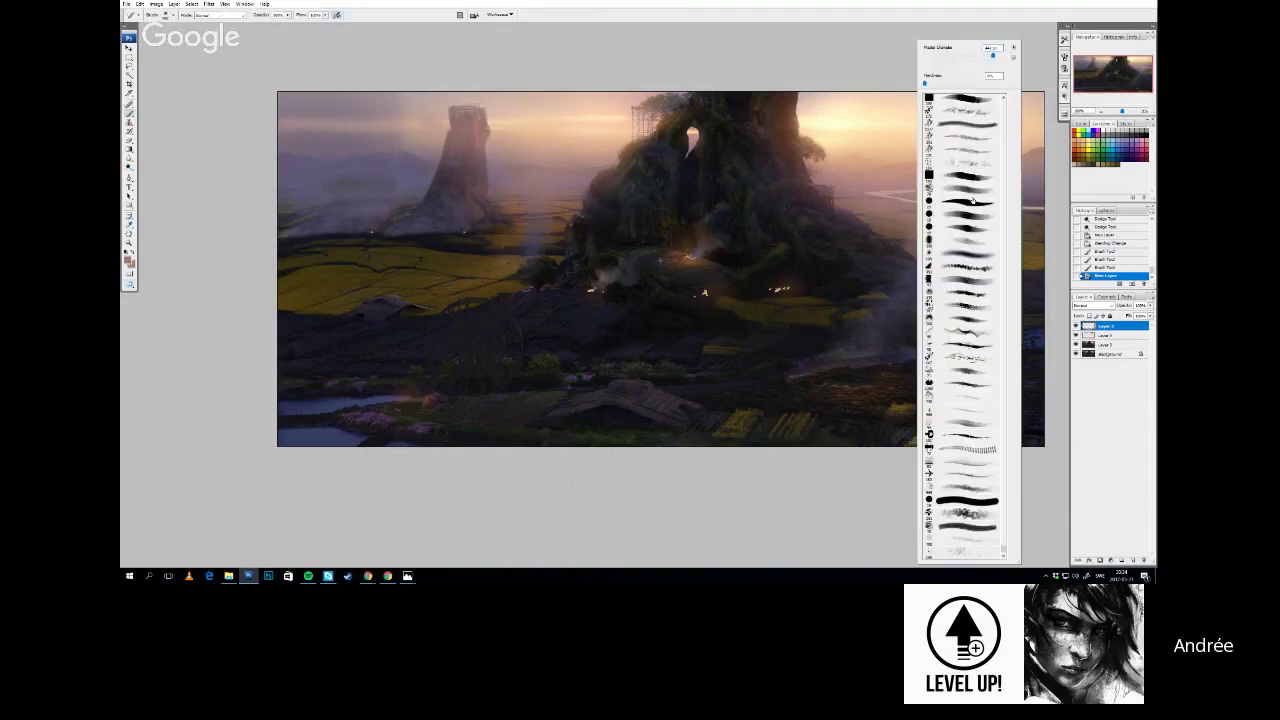
pyautogui.keyDown('alt'); pyautogui.click(880, 142); pyautogui.keyUp('alt')
pyautogui.rightClick(887, 137)
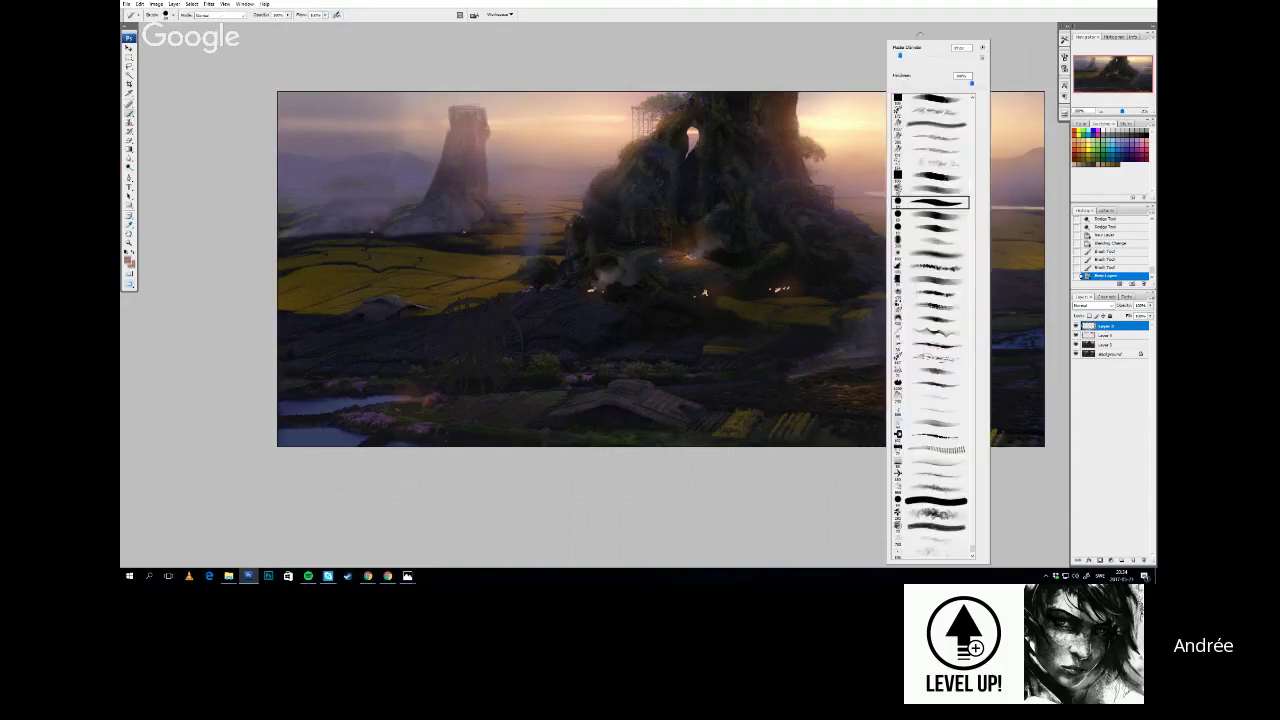
# Paint a slim distant tower silhouette on the hazy horizon to the right of the central rock, after undoing a first stroke
pyautogui.click(869, 118)
pyautogui.moveTo(864, 168); pyautogui.dragTo(868, 136)
pyautogui.hotkey('ctrl', 'z')
pyautogui.rightClick(894, 132)
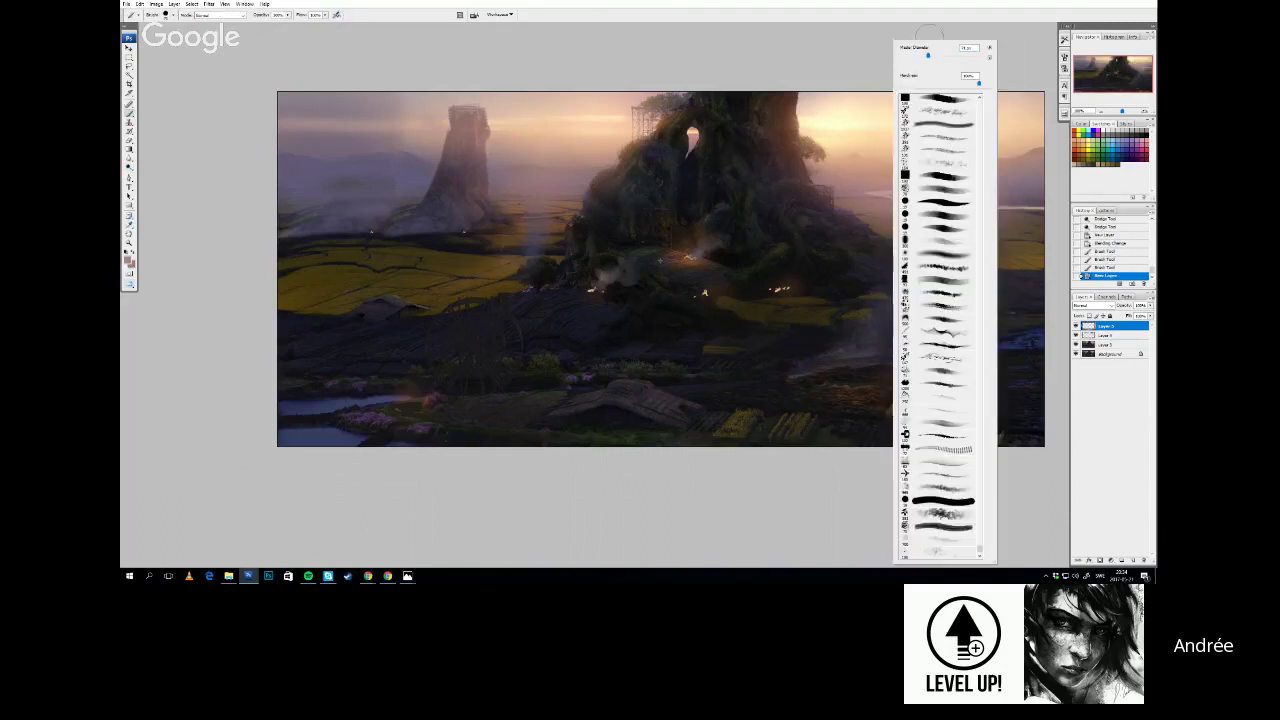
pyautogui.click(864, 152)
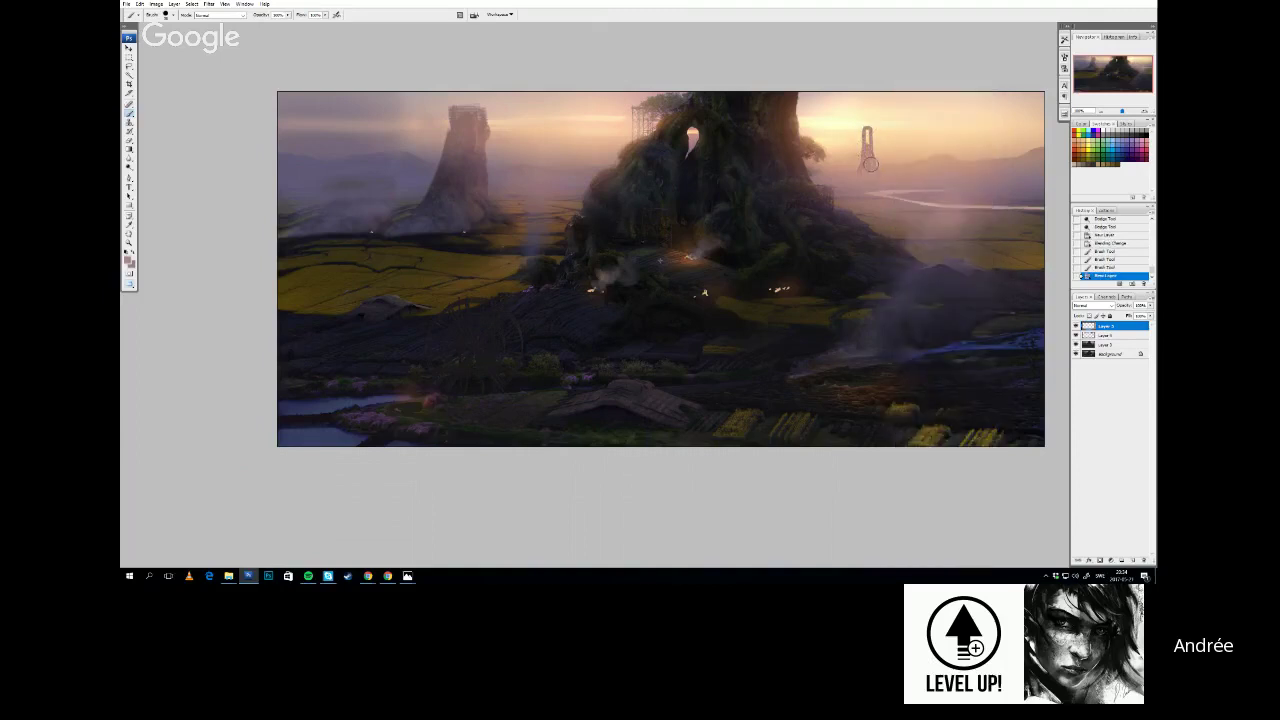
pyautogui.moveTo(876, 175); pyautogui.dragTo(877, 174)
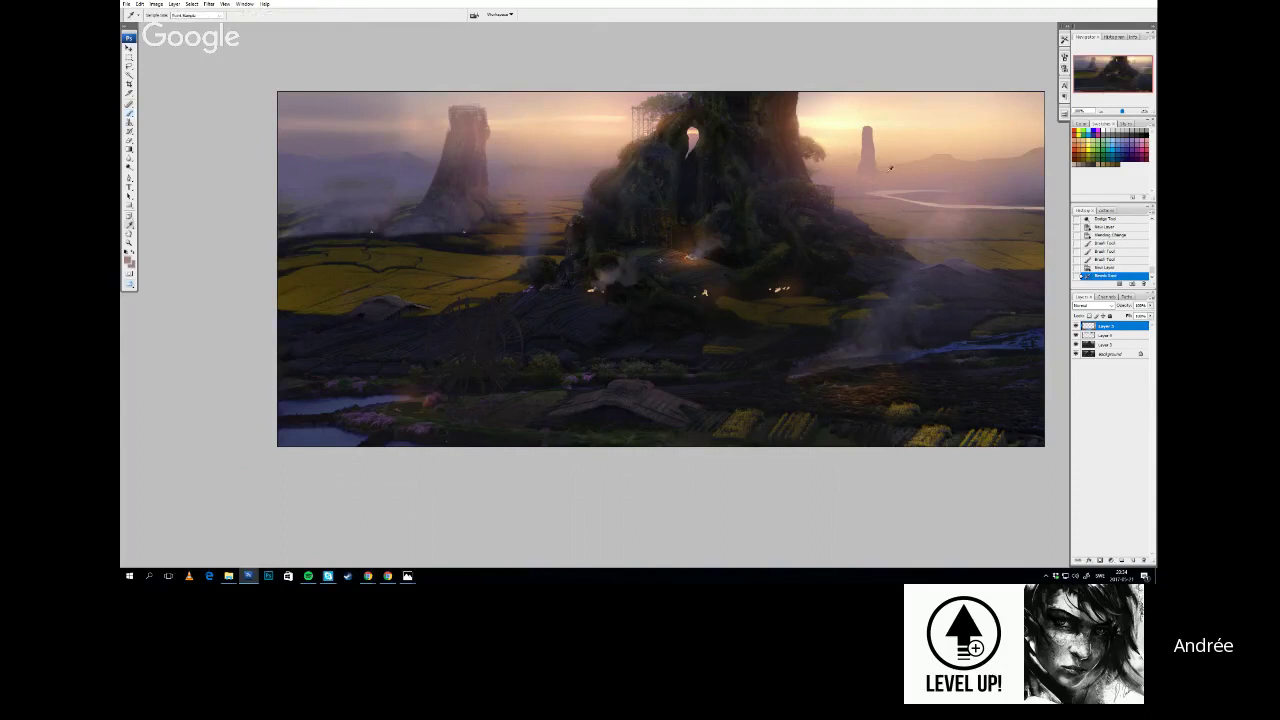
# Load the new tower's shape as a selection and tint it with sampled haze colours using a large soft brush
pyautogui.rightClick(876, 160)
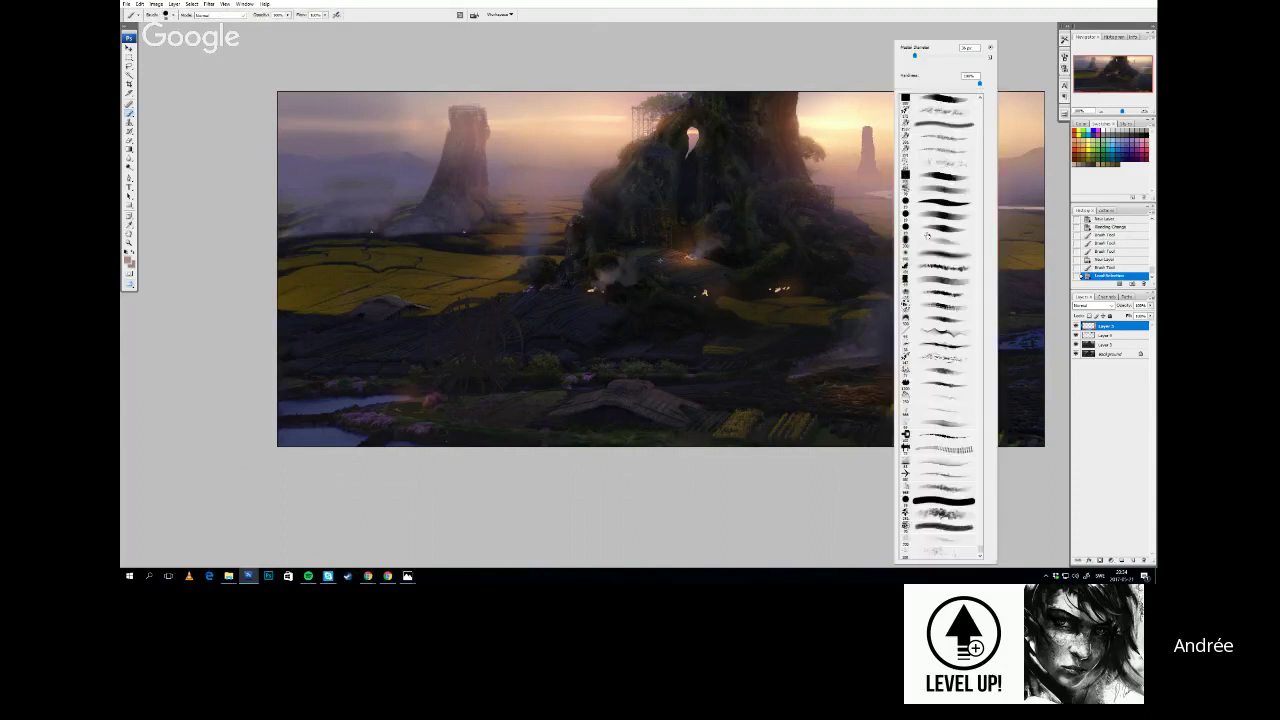
pyautogui.click(888, 172)
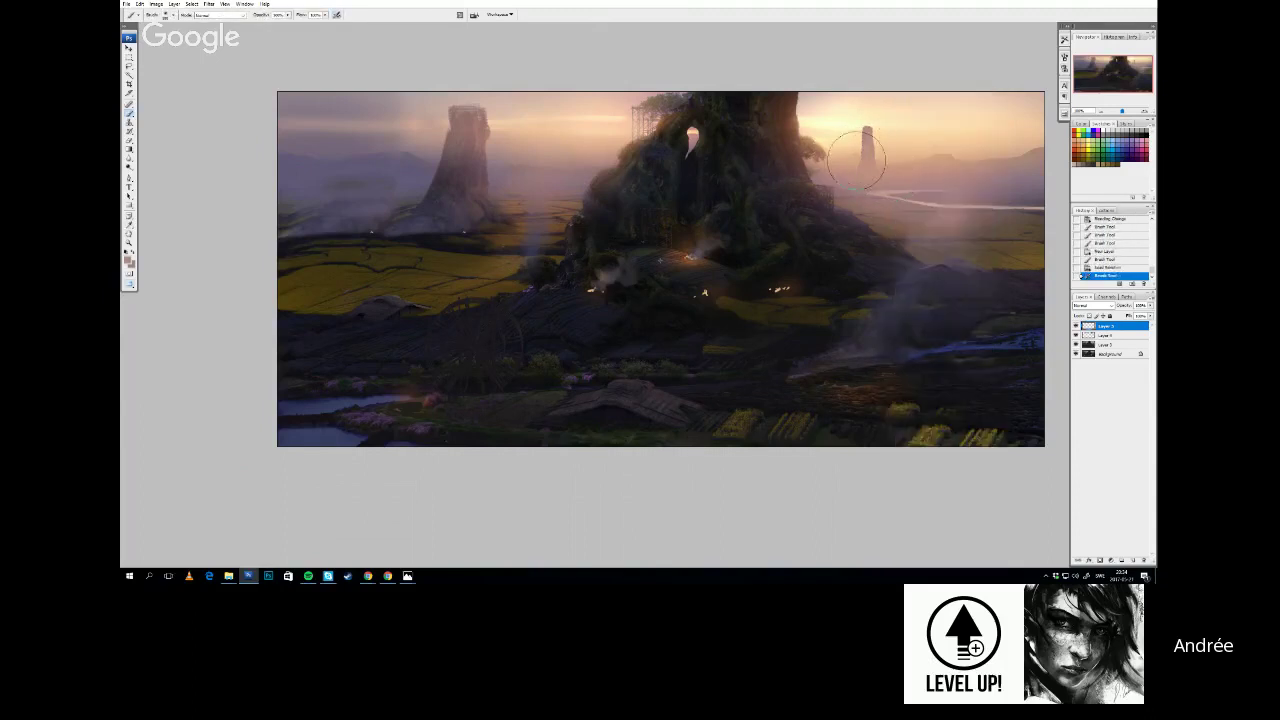
pyautogui.keyDown('alt'); pyautogui.click(856, 162); pyautogui.keyUp('alt')
pyautogui.moveTo(860, 165); pyautogui.dragTo(892, 177)
# Fade the distant tower's base and edges into the haze with a soft eraser
pyautogui.press('e')
pyautogui.click(871, 180)
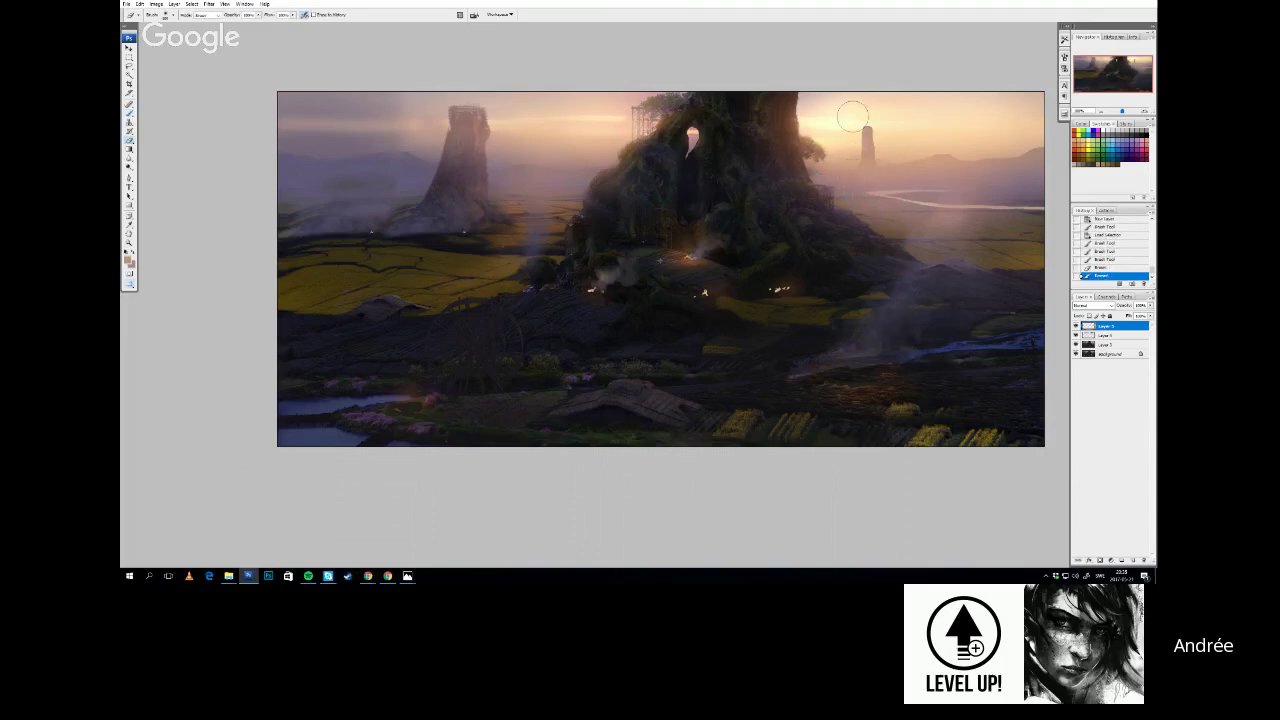
pyautogui.hotkey('ctrl', 'z')
pyautogui.moveTo(851, 118); pyautogui.dragTo(850, 155)
pyautogui.hotkey('ctrl', 'z')
pyautogui.click(887, 119)
pyautogui.click(854, 126)
pyautogui.moveTo(878, 161); pyautogui.dragTo(883, 163)
pyautogui.moveTo(867, 115)
pyautogui.mouseDown()
pyautogui.moveTo(858, 170)
pyautogui.moveTo(900, 200)
pyautogui.moveTo(855, 209)
pyautogui.mouseUp()
# Select the distant tower with a rectangular marquee, shorten it with Free Transform and deselect it
pyautogui.press('m')
pyautogui.moveTo(897, 120); pyautogui.dragTo(838, 167)
pyautogui.hotkey('ctrl', 't')
pyautogui.moveTo(868, 120); pyautogui.dragTo(868, 134)
pyautogui.press('Return')
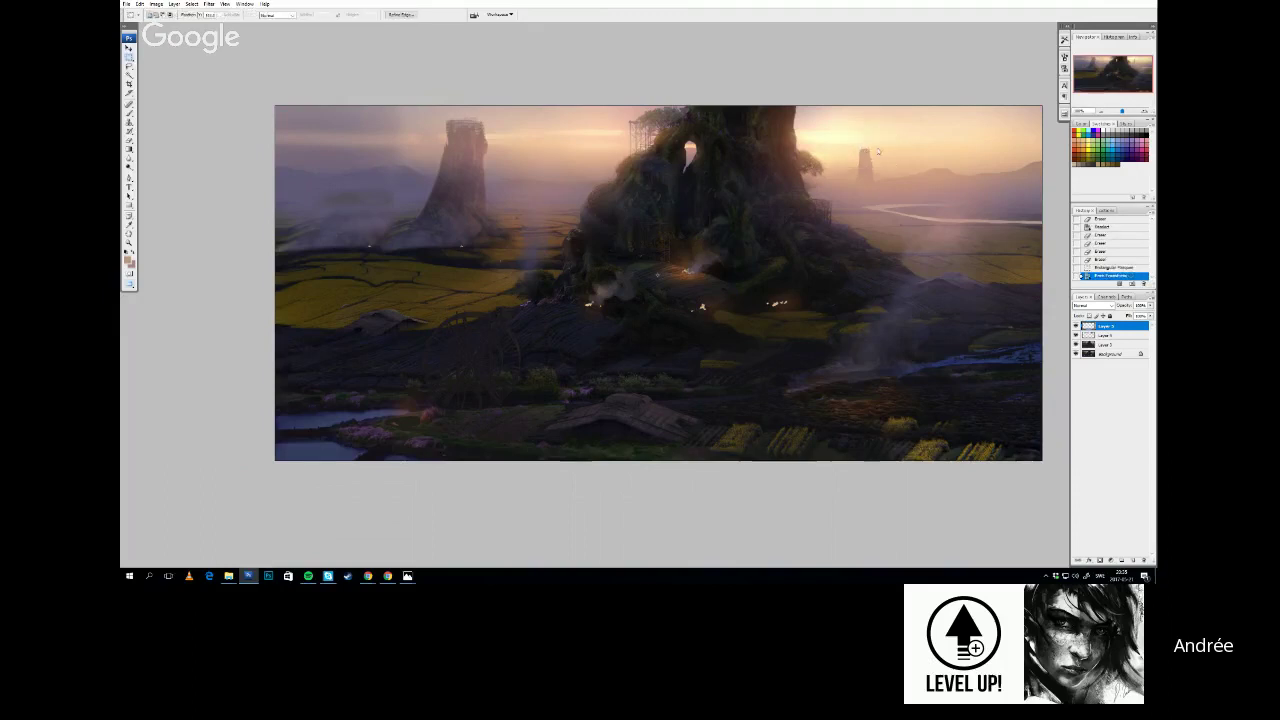
pyautogui.hotkey('ctrl', 'd')
# Paint a second, smaller tower just left of the central rock with a small hard round brush and fade it with the eraser
pyautogui.moveTo(875, 181); pyautogui.dragTo(871, 167)
pyautogui.scroll(1, 671, 170)
pyautogui.press('b')
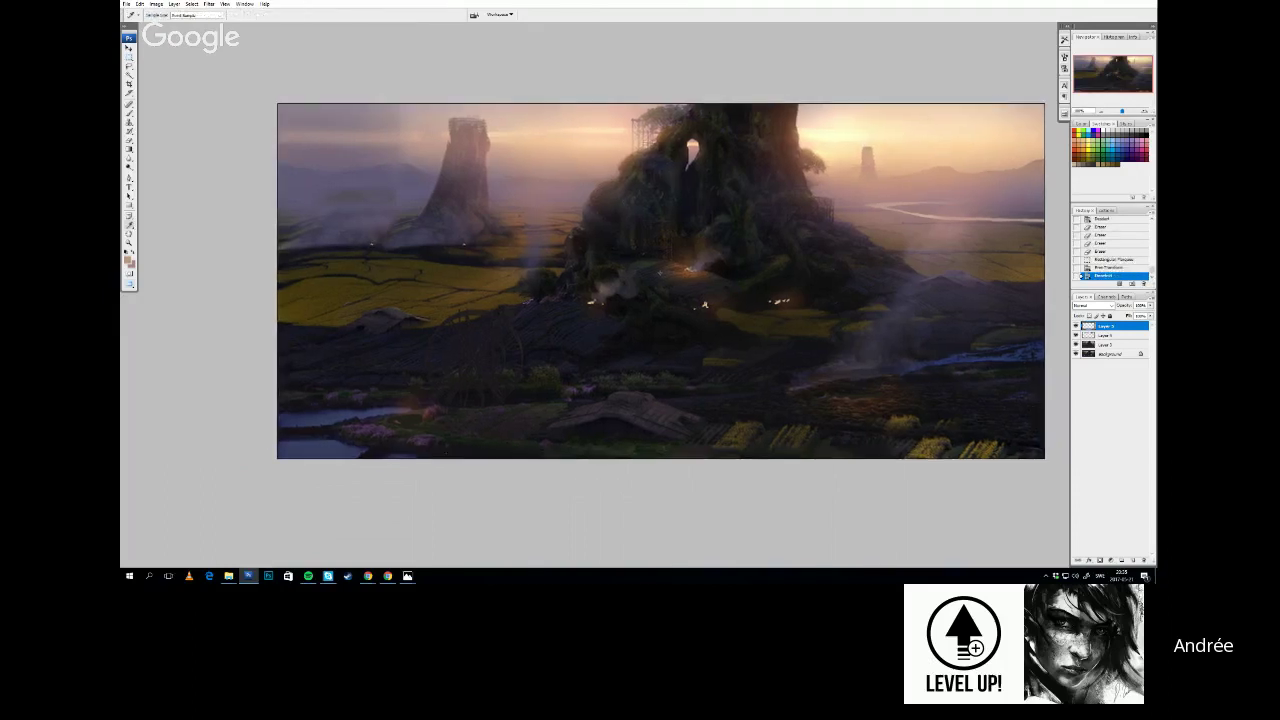
pyautogui.rightClick(672, 170)
pyautogui.click(679, 204)
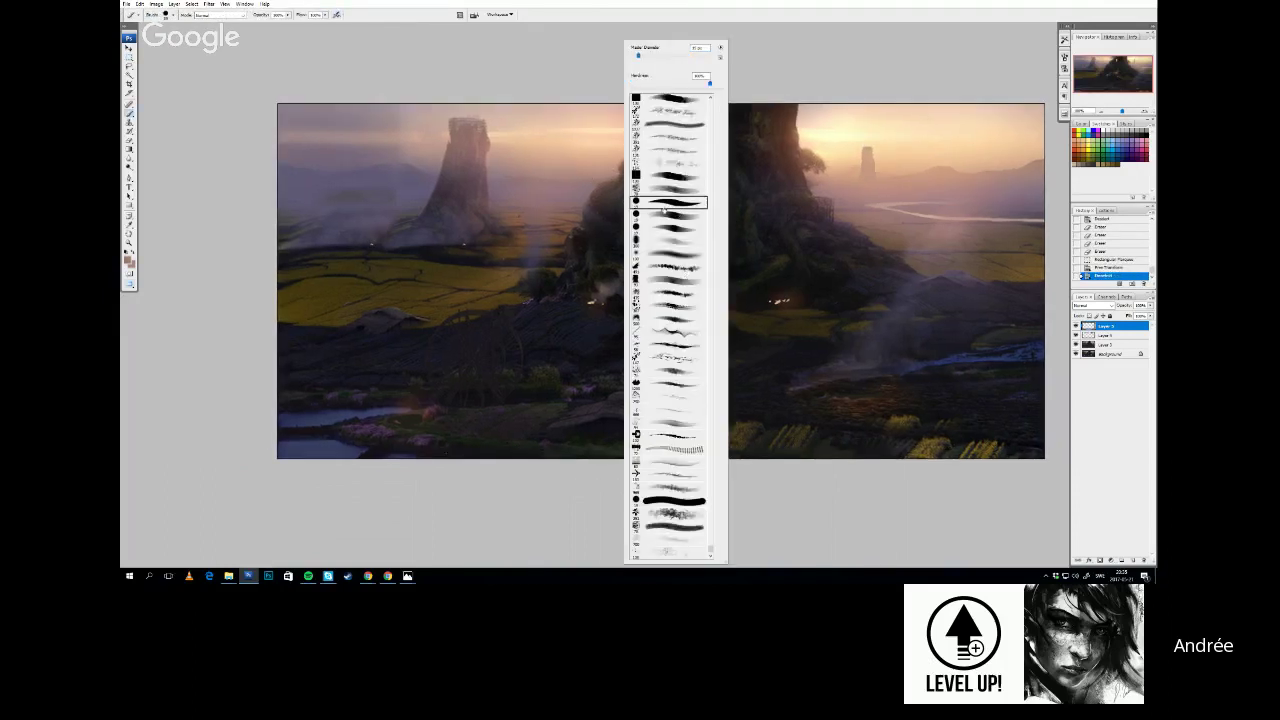
pyautogui.click(642, 56)
pyautogui.click(590, 180)
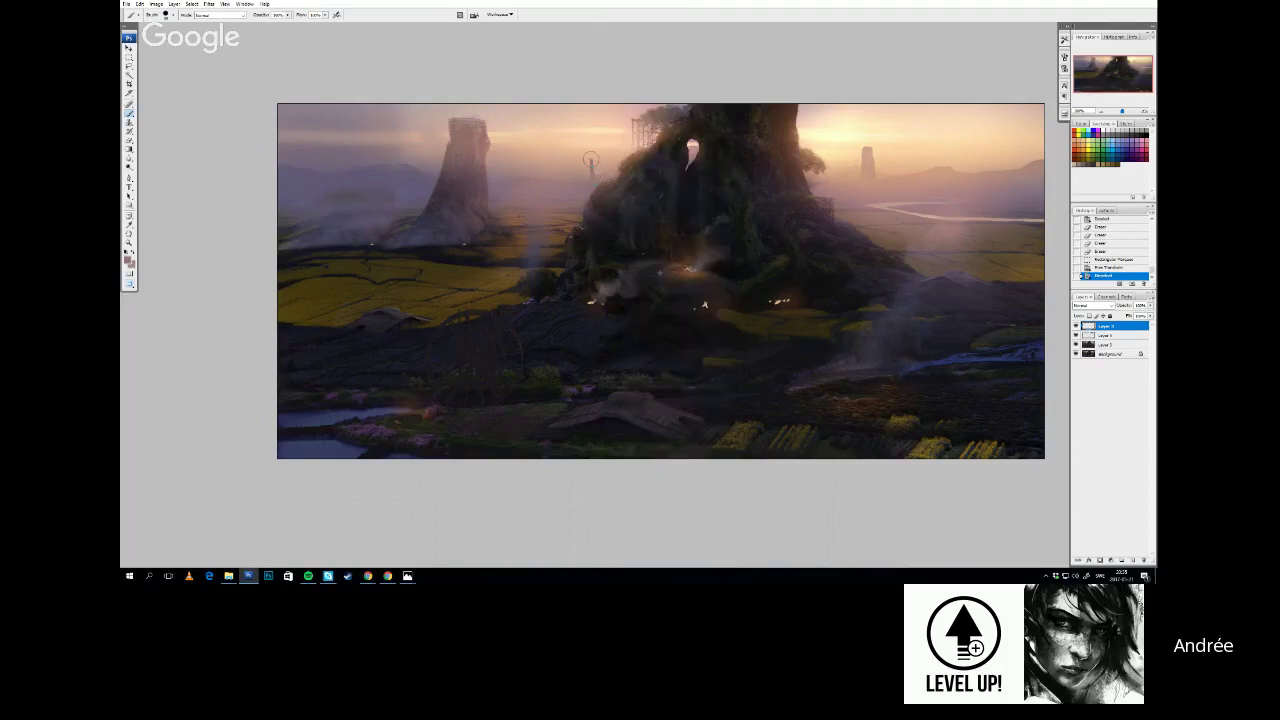
pyautogui.click(589, 168)
pyautogui.press('e')
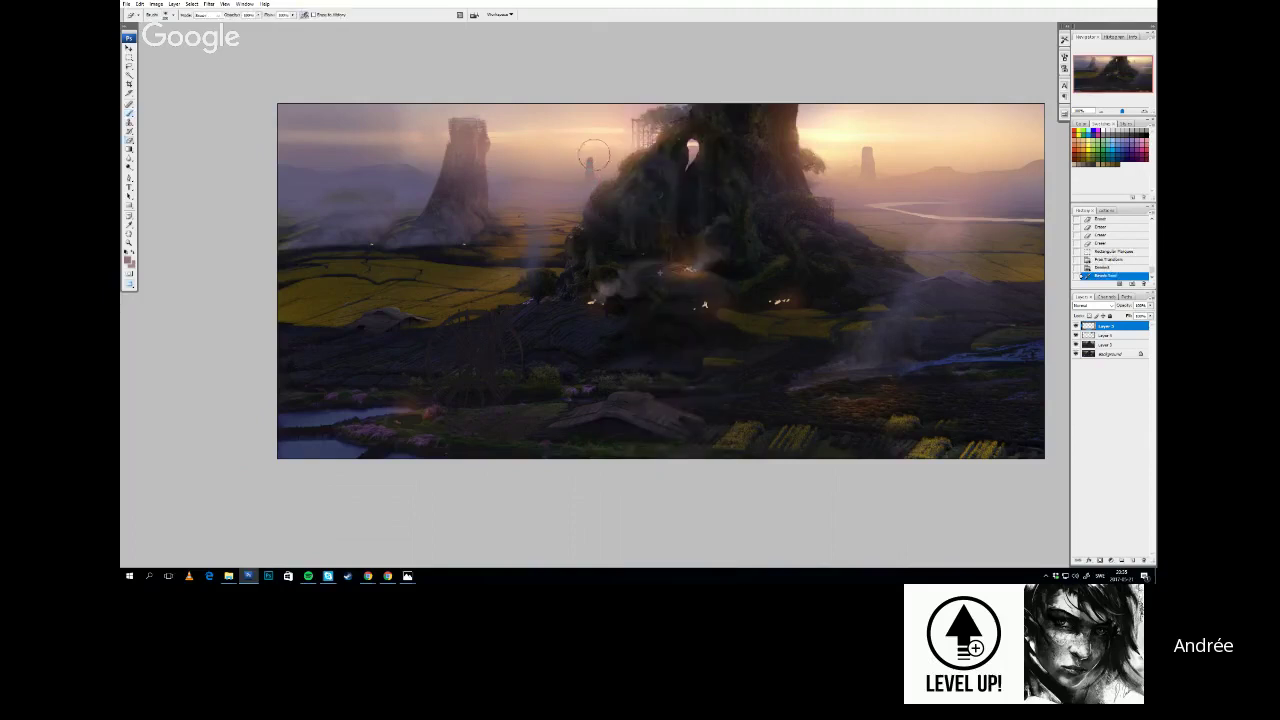
pyautogui.moveTo(596, 154)
pyautogui.mouseDown()
pyautogui.moveTo(580, 153)
pyautogui.moveTo(573, 174)
pyautogui.mouseUp()
# Move the smaller tower away from the rock toward the large left tower and soften it further with the eraser
pyautogui.moveTo(636, 218); pyautogui.dragTo(602, 270)
pyautogui.moveTo(799, 357)
pyautogui.mouseDown()
pyautogui.moveTo(794, 345)
pyautogui.moveTo(829, 369)
pyautogui.mouseUp()
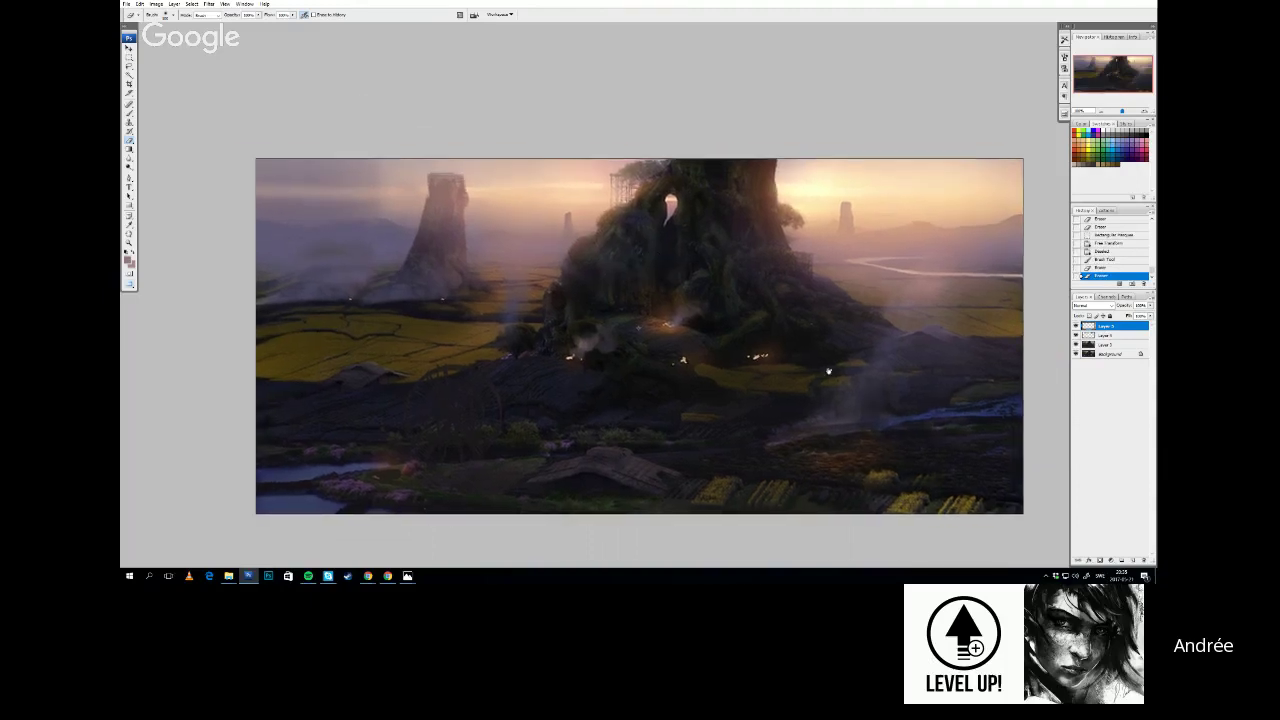
pyautogui.moveTo(592, 216)
pyautogui.mouseDown()
pyautogui.moveTo(572, 230)
pyautogui.moveTo(581, 248)
pyautogui.mouseUp()
pyautogui.press('m')
pyautogui.moveTo(534, 183)
pyautogui.mouseDown()
pyautogui.moveTo(608, 269)
pyautogui.moveTo(536, 231)
pyautogui.moveTo(566, 248)
pyautogui.mouseUp()
pyautogui.hotkey('ctrl', 'd')
pyautogui.press('e')
pyautogui.moveTo(640, 264); pyautogui.dragTo(640, 262)
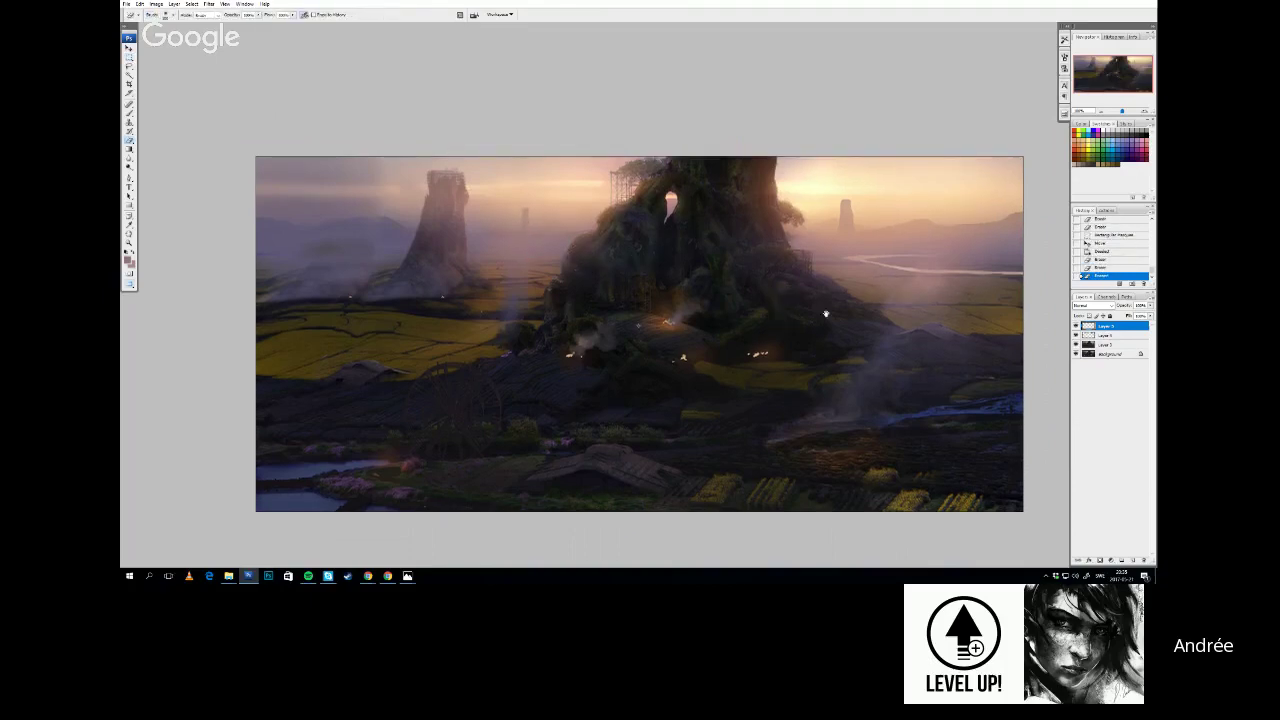
# Check the composition by flipping the canvas horizontally and back, and compare it with the glow layer hidden and shown
pyautogui.moveTo(826, 314); pyautogui.dragTo(800, 340)
pyautogui.moveTo(782, 417); pyautogui.dragTo(790, 400)
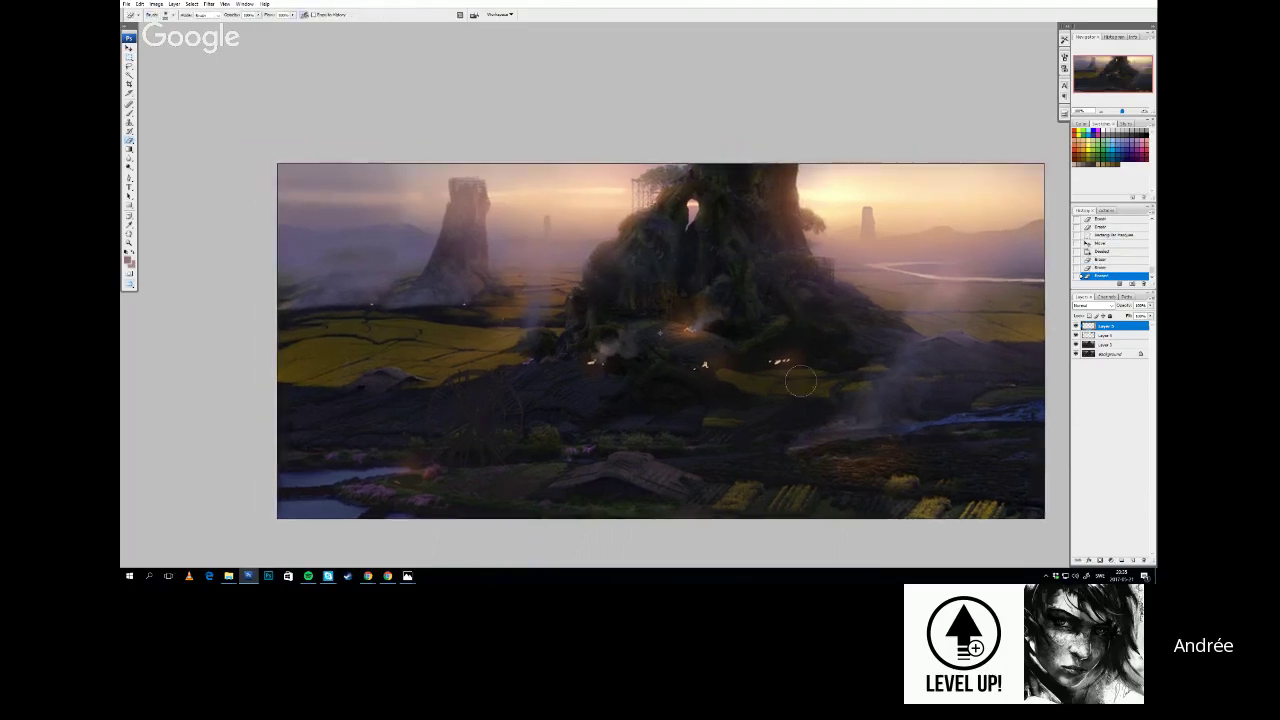
pyautogui.press('c')
pyautogui.moveTo(866, 351); pyautogui.dragTo(844, 325)
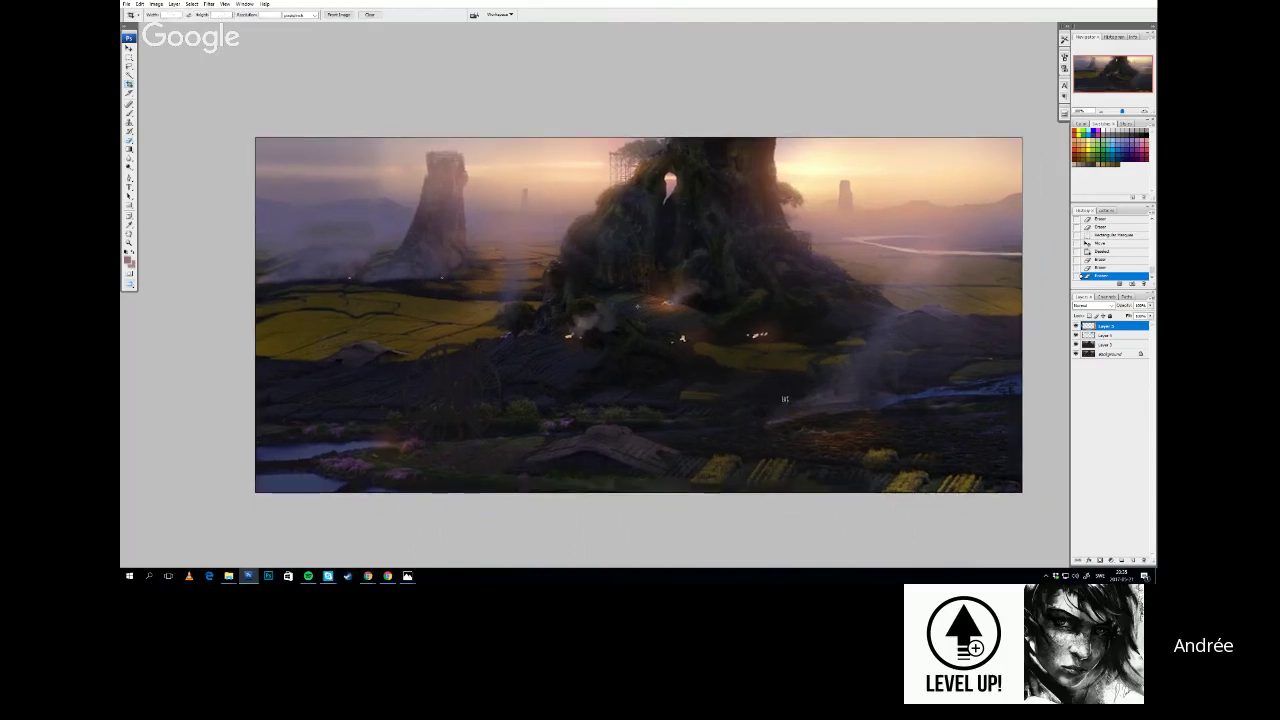
pyautogui.moveTo(790, 379); pyautogui.dragTo(783, 401)
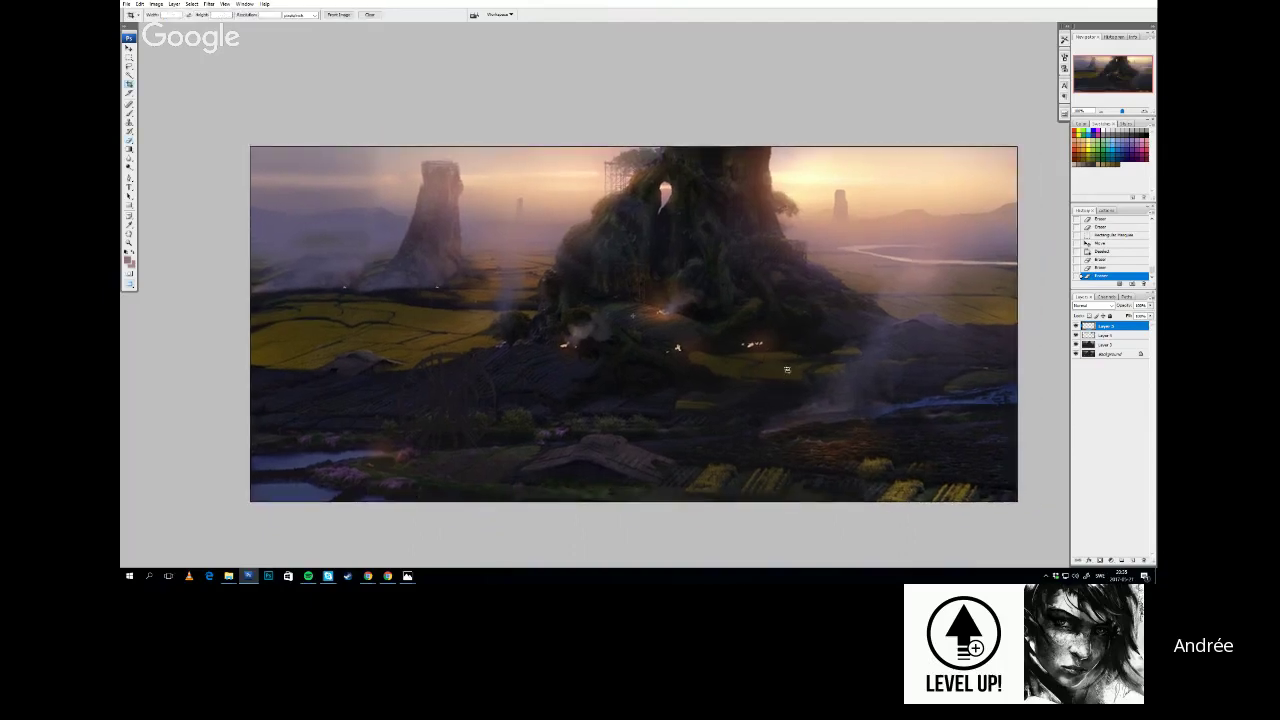
pyautogui.click(157, 4)
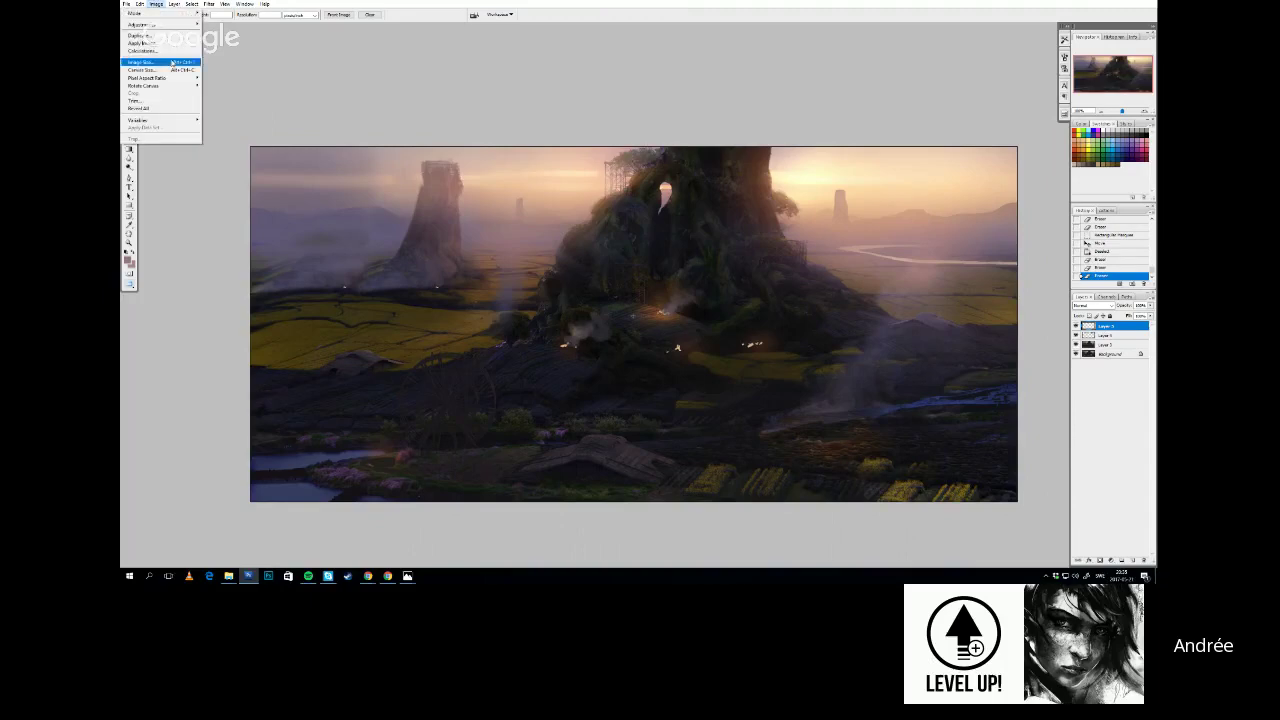
pyautogui.moveTo(165, 85)
pyautogui.click(263, 122)
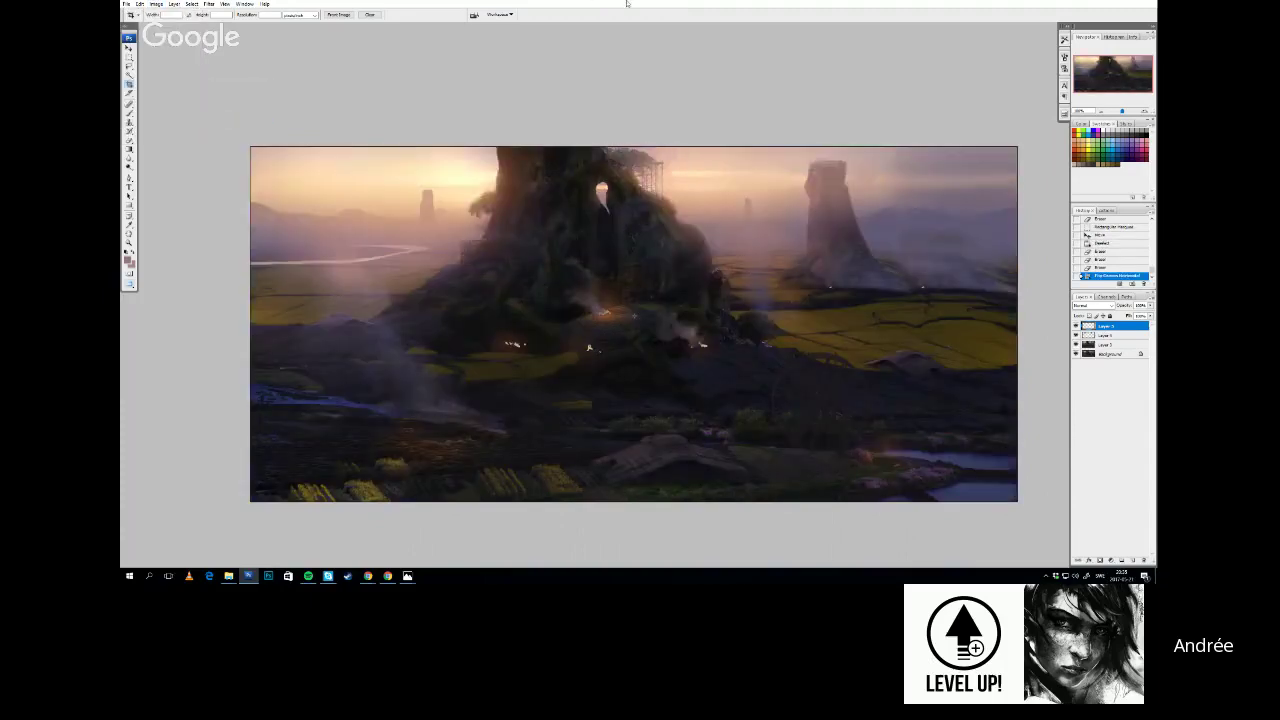
pyautogui.hotkey('ctrl', 'z')
pyautogui.click(1076, 336)
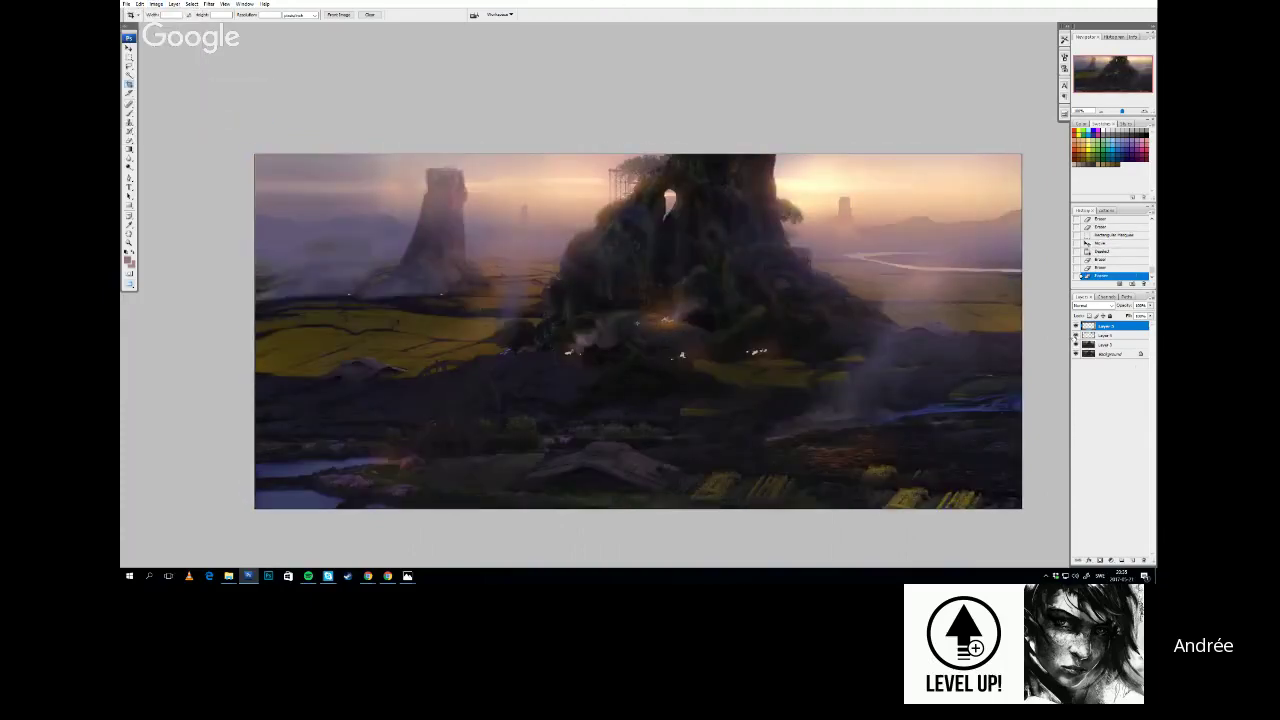
pyautogui.click(1076, 336)
# Enlarge the soft eraser, try it on the merged painting layer around the bright sky and undo the stroke
pyautogui.click(1105, 344)
pyautogui.press('b')
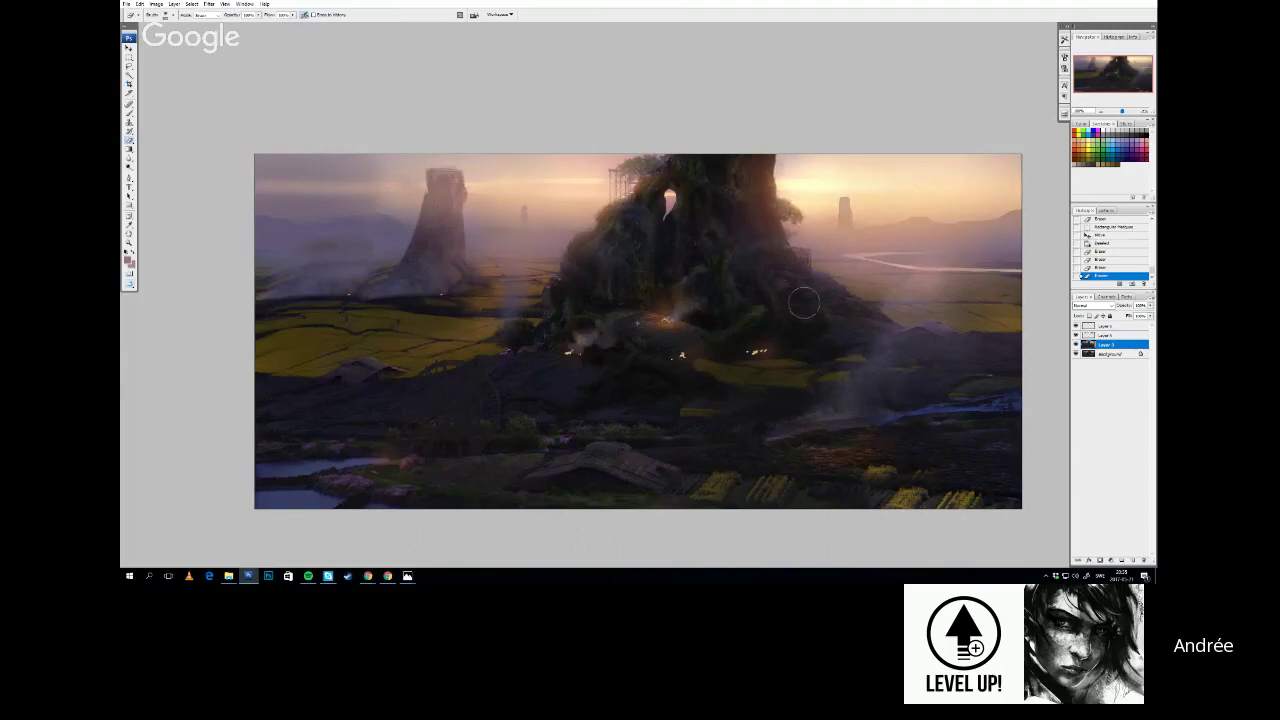
pyautogui.rightClick(860, 258)
pyautogui.click(876, 56)
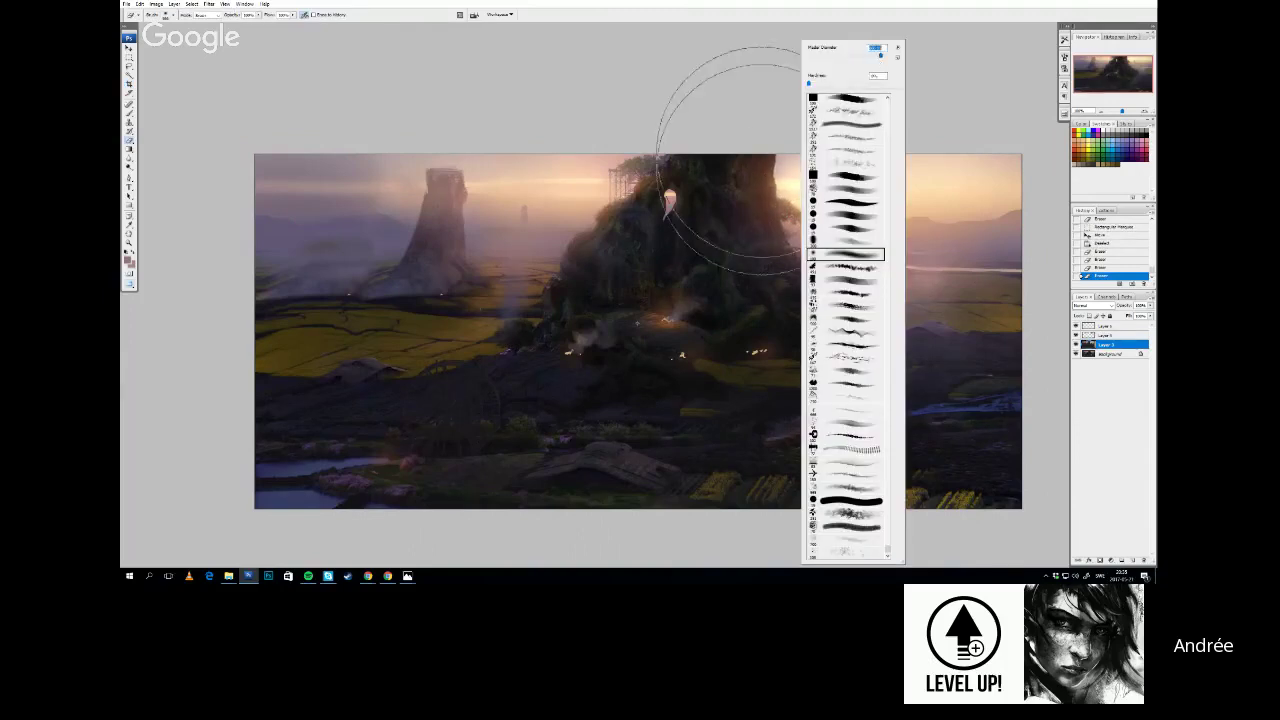
pyautogui.click(772, 162)
pyautogui.moveTo(809, 188); pyautogui.dragTo(925, 170)
pyautogui.hotkey('ctrl', 'z')
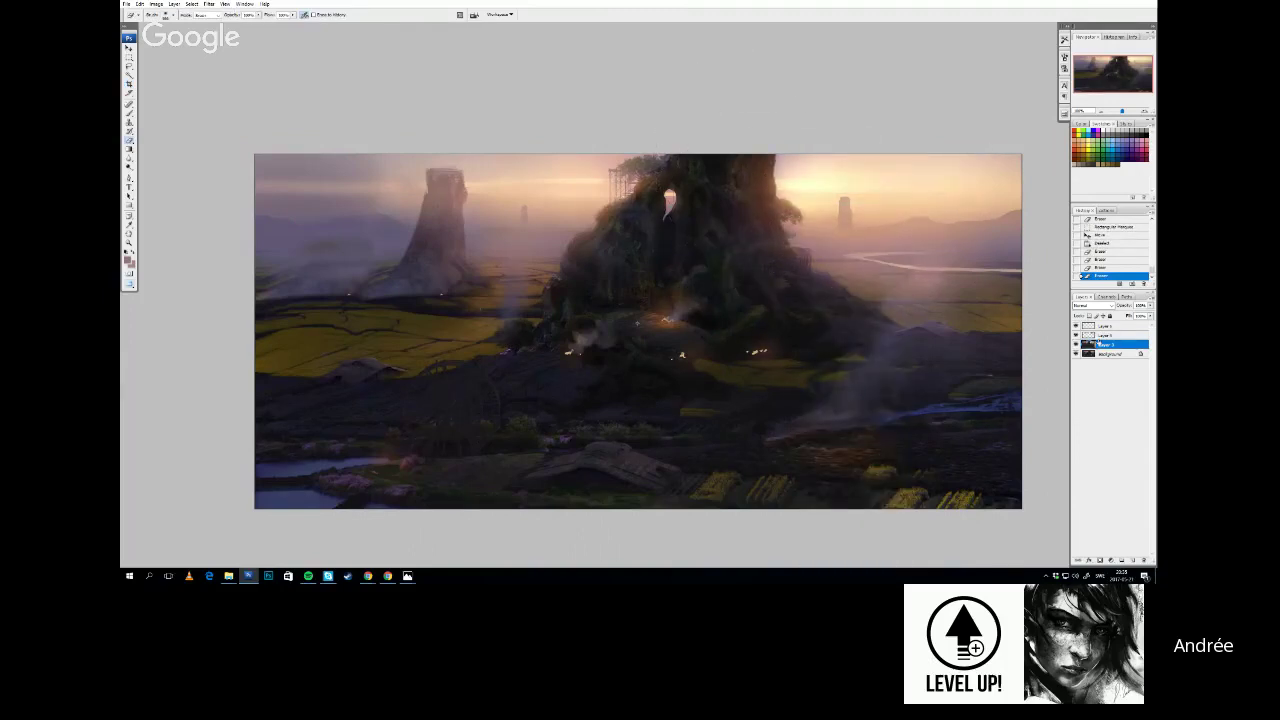
# Select the Screen glow layer and erase parts of the glow around the rock and across the sky with a large soft eraser
pyautogui.click(1107, 336)
pyautogui.click(872, 255)
pyautogui.hotkey('ctrl', 'z')
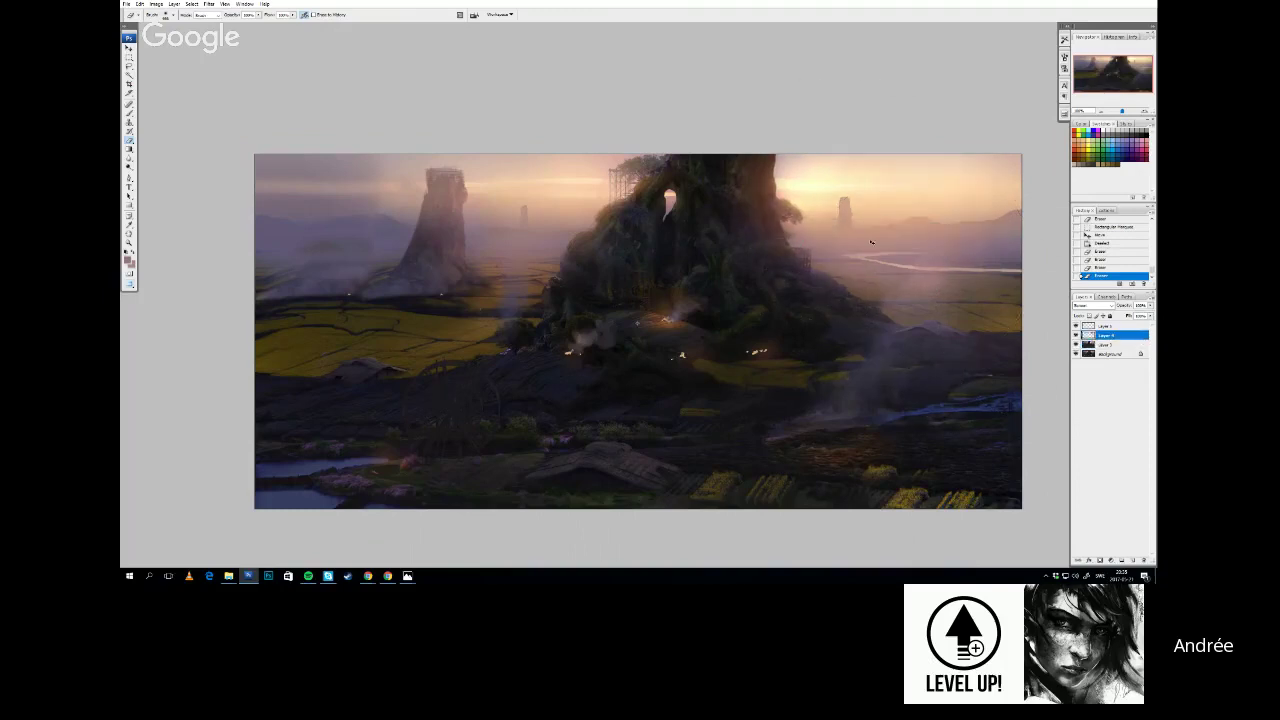
pyautogui.moveTo(872, 242)
pyautogui.mouseDown()
pyautogui.moveTo(868, 256)
pyautogui.moveTo(954, 163)
pyautogui.mouseUp()
pyautogui.moveTo(717, 171); pyautogui.dragTo(724, 180)
pyautogui.moveTo(450, 225); pyautogui.dragTo(307, 245)
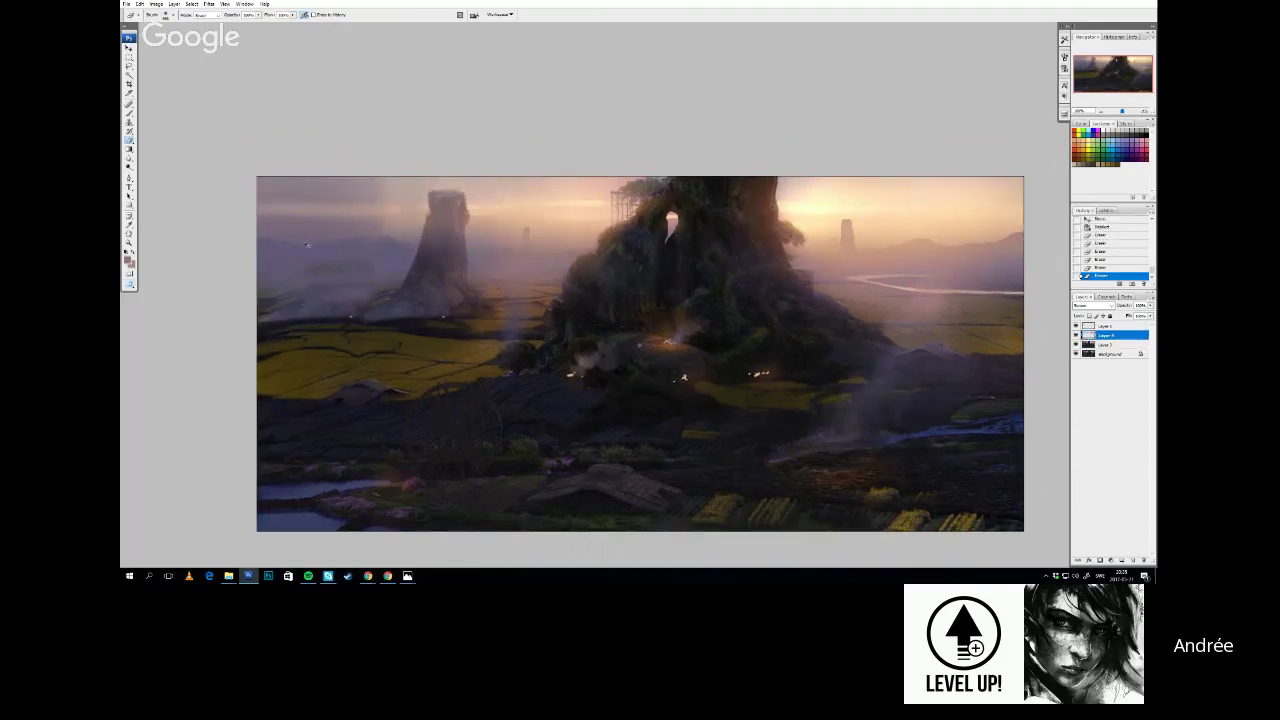
pyautogui.moveTo(323, 200)
pyautogui.mouseDown()
pyautogui.moveTo(312, 228)
pyautogui.moveTo(400, 215)
pyautogui.mouseUp()
pyautogui.moveTo(685, 261); pyautogui.dragTo(689, 260)
# Select the merged painting layer and try a thin eraser tip over the upper part of the central rock
pyautogui.click(1088, 346)
pyautogui.rightClick(663, 244)
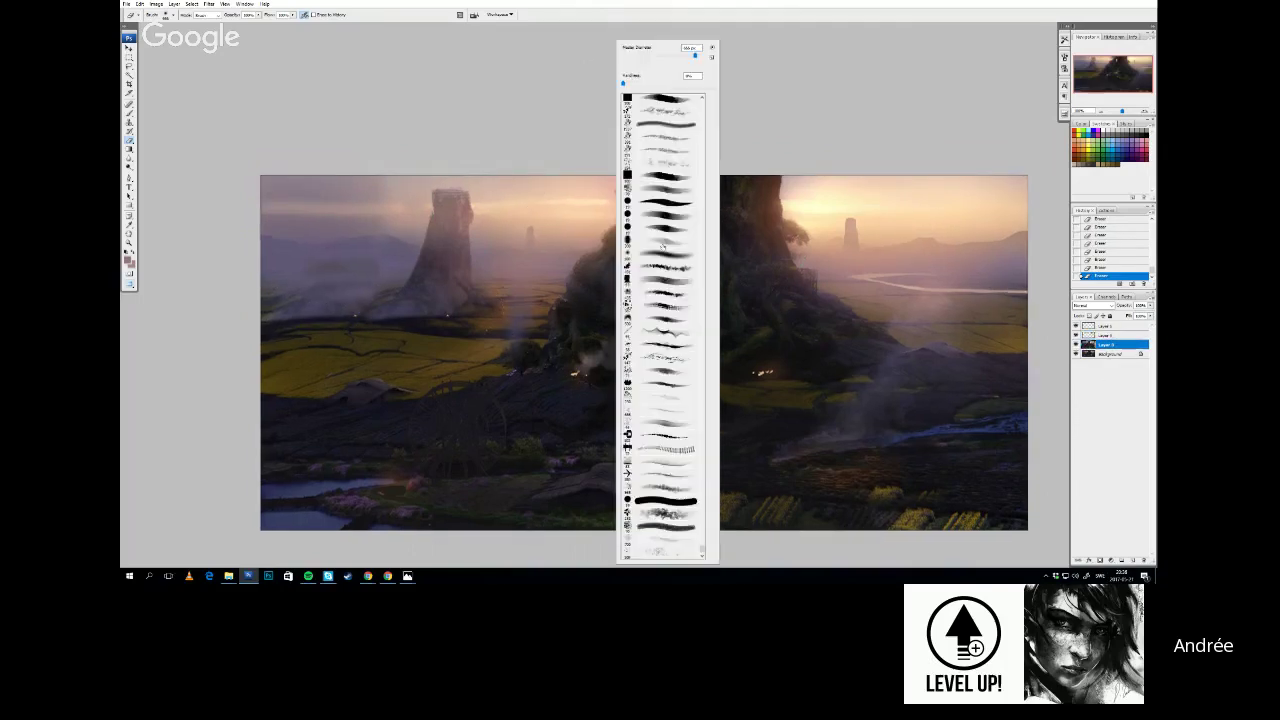
pyautogui.click(663, 243)
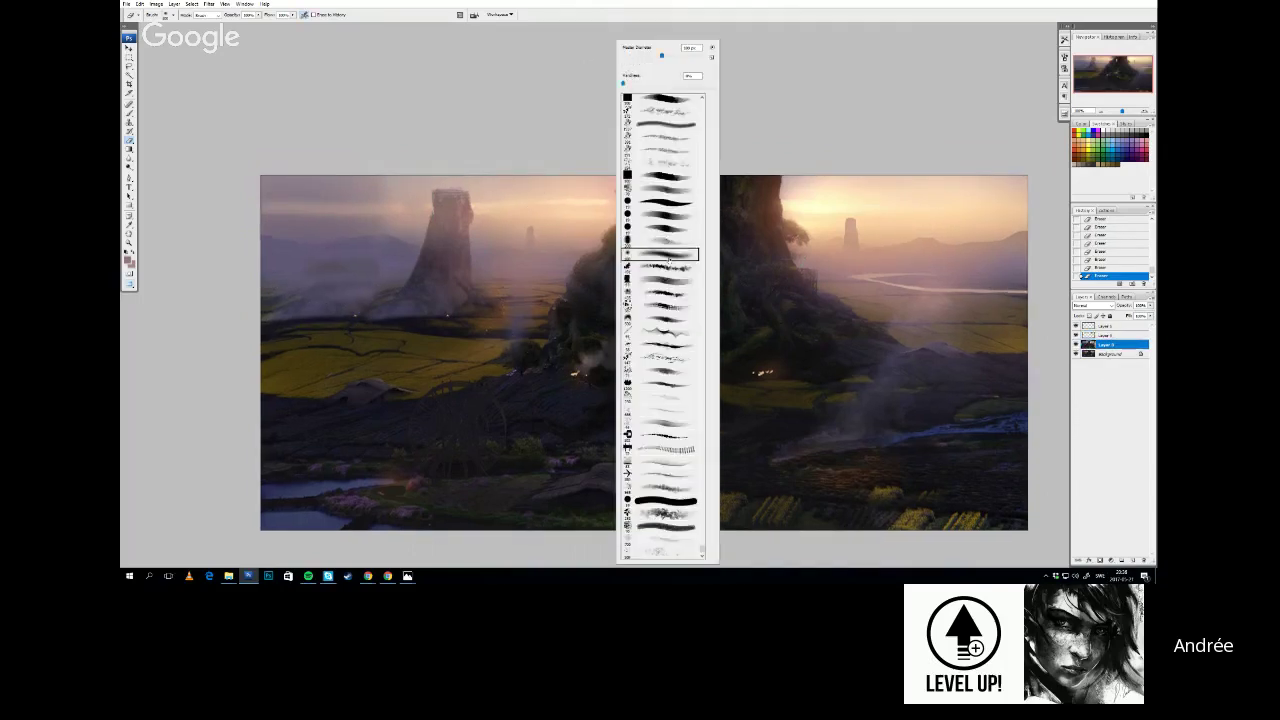
pyautogui.click(670, 55)
pyautogui.click(590, 255)
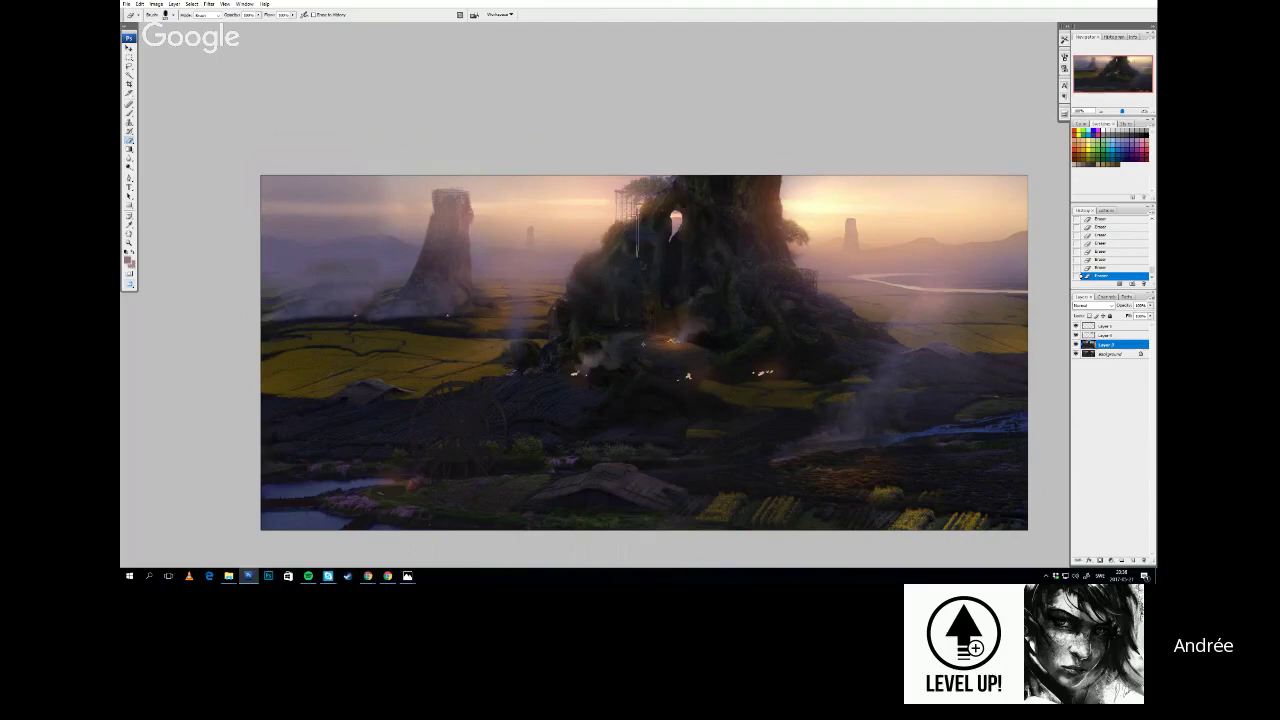
pyautogui.moveTo(642, 275); pyautogui.dragTo(639, 276)
# Sample a dark tone from the central rock and choose a thin flat brush tip with a slightly reduced diameter
pyautogui.press('i')
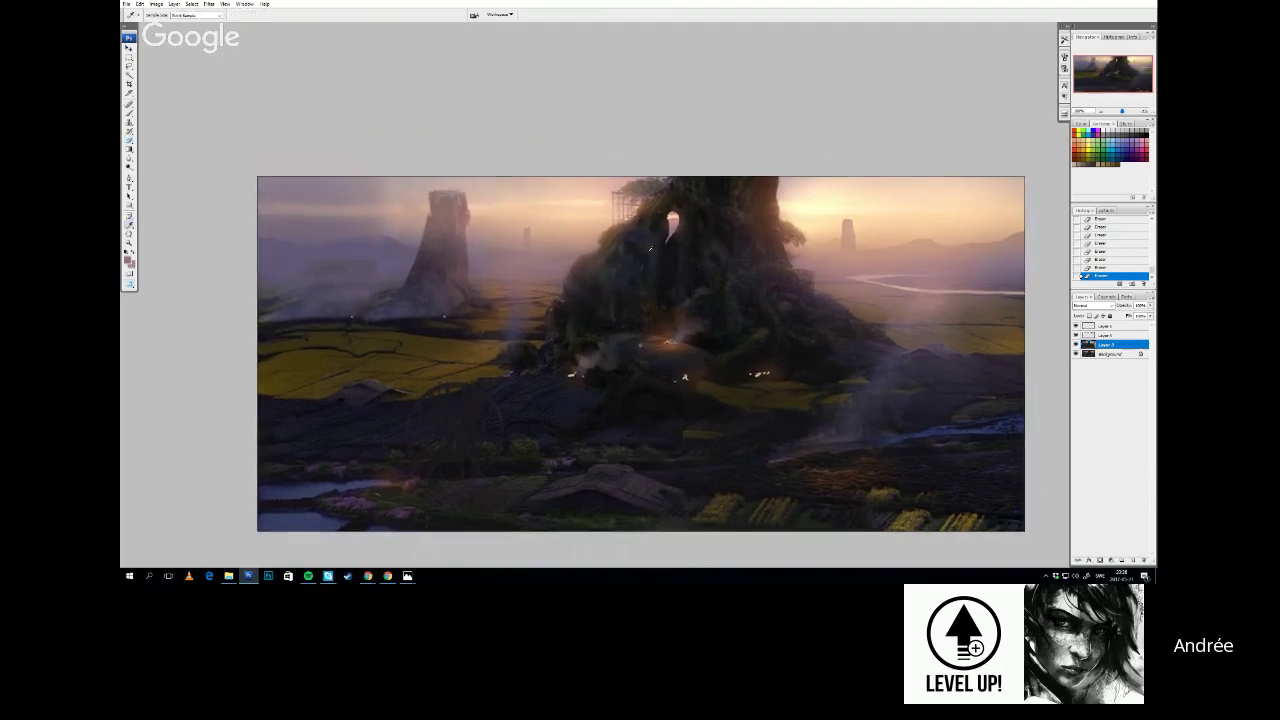
pyautogui.keyDown('alt'); pyautogui.click(661, 255); pyautogui.keyUp('alt')
pyautogui.rightClick(673, 255)
pyautogui.click(724, 190)
pyautogui.click(724, 243)
pyautogui.click(724, 280)
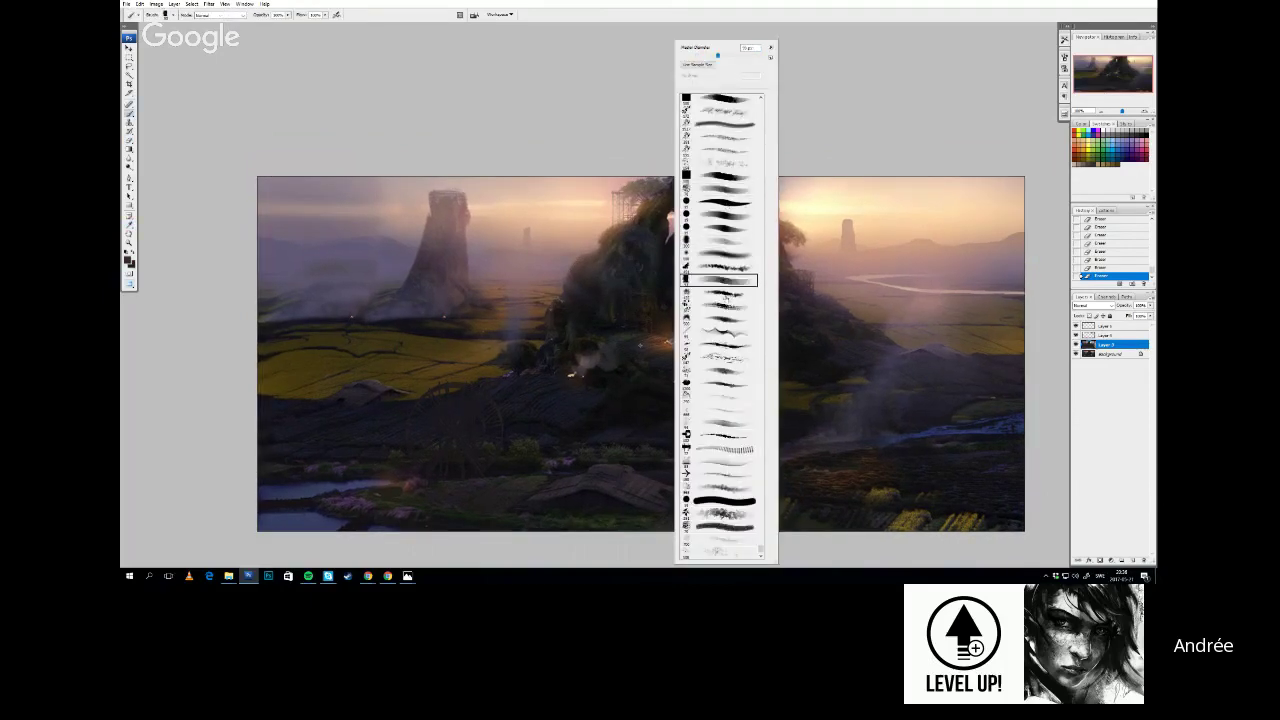
pyautogui.click(724, 373)
pyautogui.click(728, 242)
pyautogui.moveTo(718, 55); pyautogui.dragTo(713, 57)
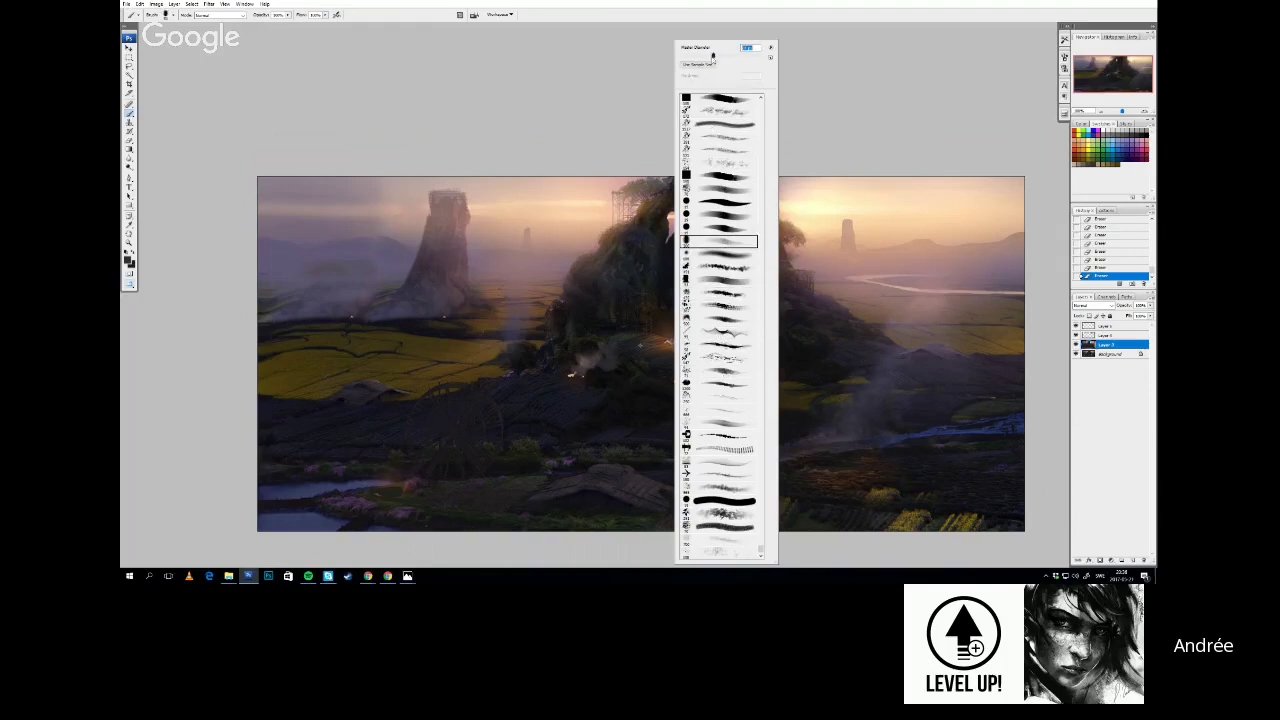
# Add a new layer above the existing ones and paint short dark strokes on the central rock
pyautogui.click(1104, 326)
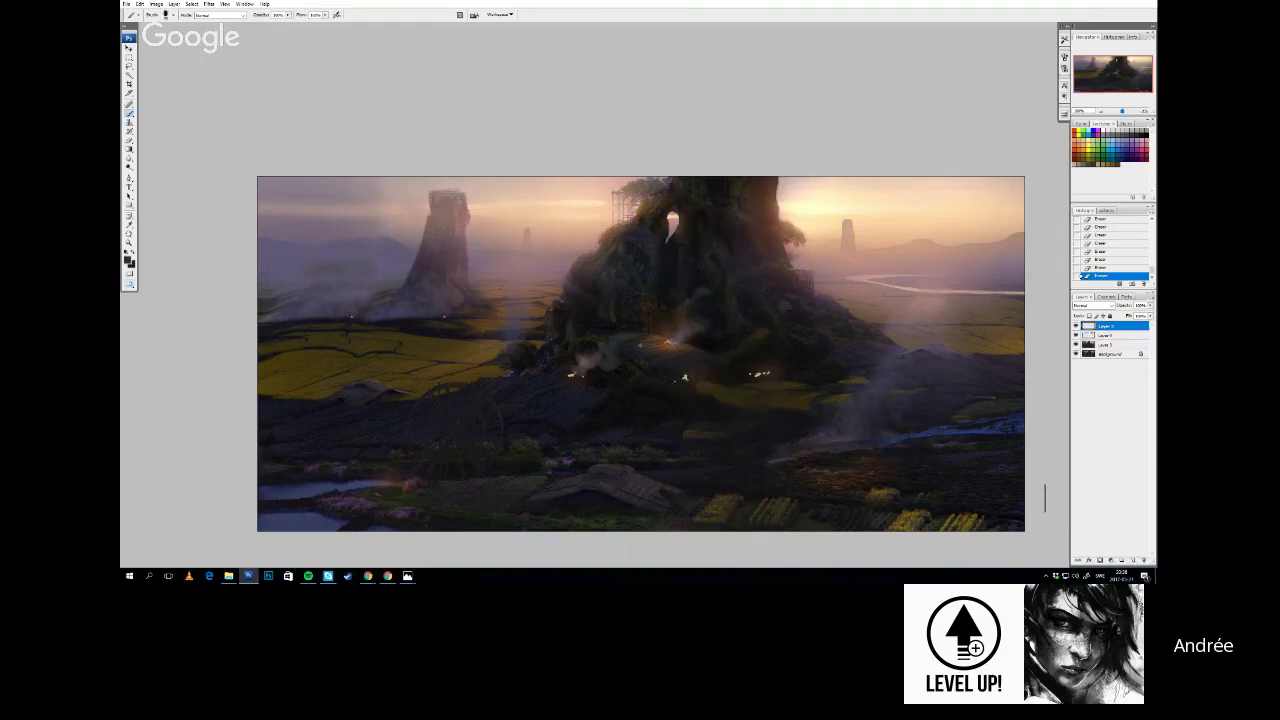
pyautogui.click(1131, 560)
pyautogui.moveTo(611, 243); pyautogui.dragTo(656, 209)
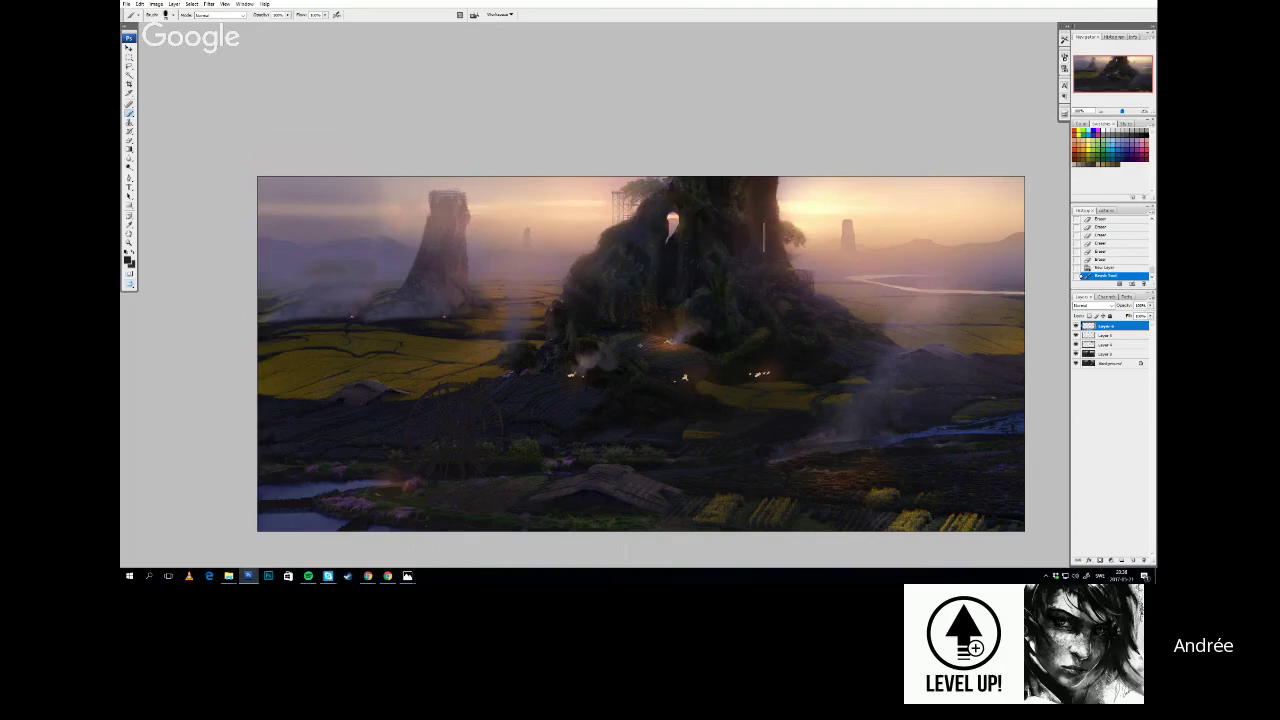
pyautogui.moveTo(745, 210); pyautogui.dragTo(748, 245)
pyautogui.moveTo(726, 310)
pyautogui.mouseDown()
pyautogui.moveTo(720, 293)
pyautogui.moveTo(724, 317)
pyautogui.mouseUp()
pyautogui.moveTo(517, 339); pyautogui.dragTo(520, 348)
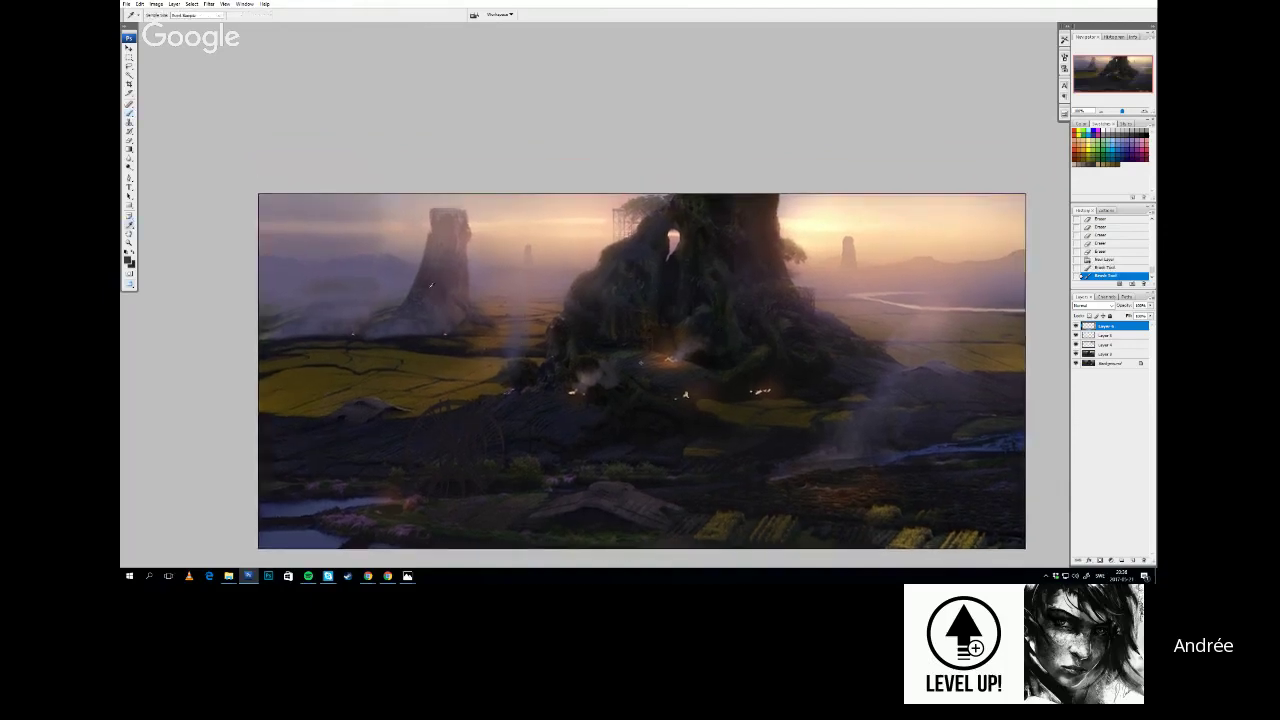
# Choose another brush tip and paint small ragged edge details on the large left tower using tones sampled from it
pyautogui.rightClick(460, 242)
pyautogui.doubleClick(505, 202)
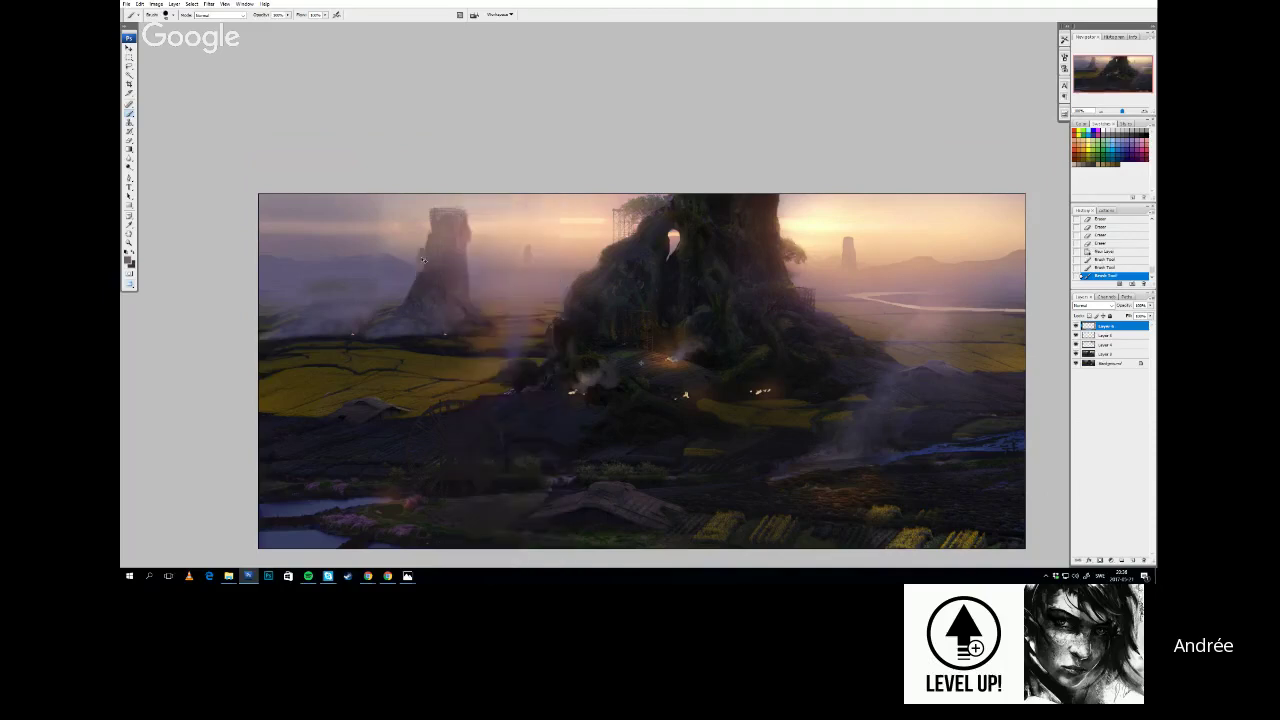
pyautogui.moveTo(418, 254); pyautogui.dragTo(421, 266)
pyautogui.keyDown('alt'); pyautogui.click(422, 252); pyautogui.keyUp('alt')
pyautogui.moveTo(421, 262); pyautogui.dragTo(424, 258)
pyautogui.rightClick(461, 250)
pyautogui.click(421, 263)
pyautogui.moveTo(421, 256); pyautogui.dragTo(422, 253)
pyautogui.keyDown('alt'); pyautogui.click(422, 254); pyautogui.keyUp('alt')
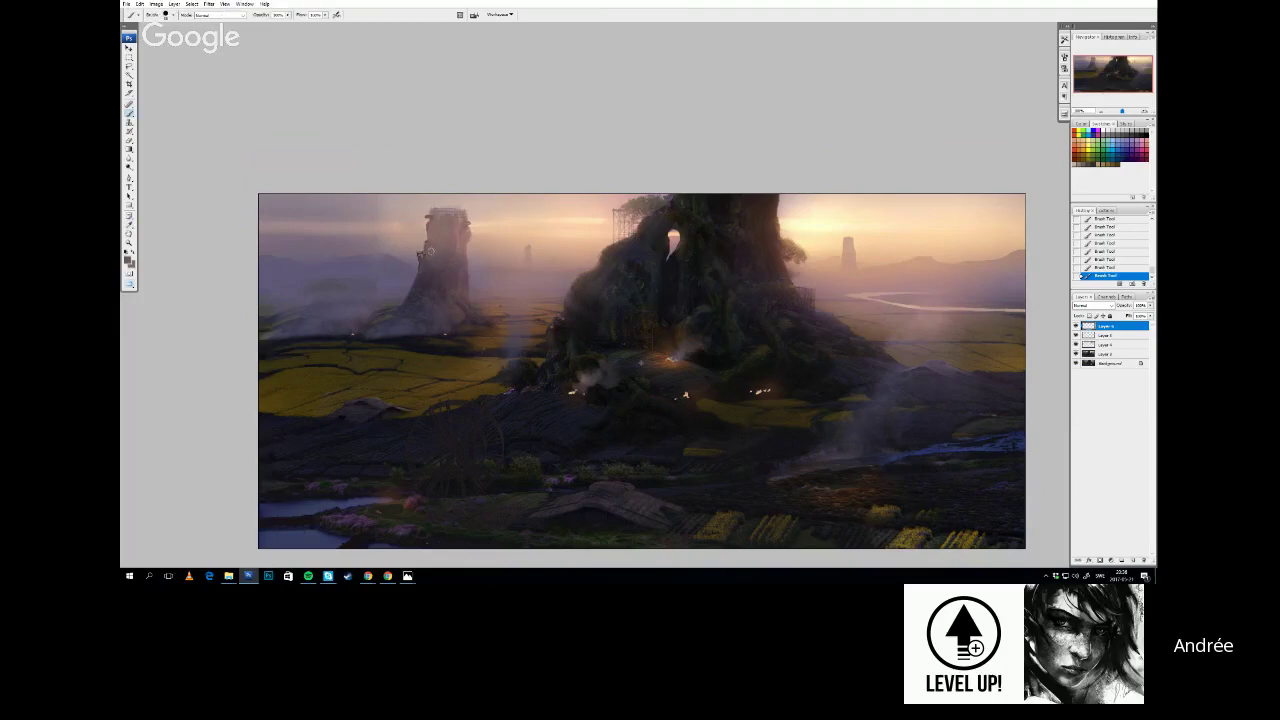
pyautogui.press('i')
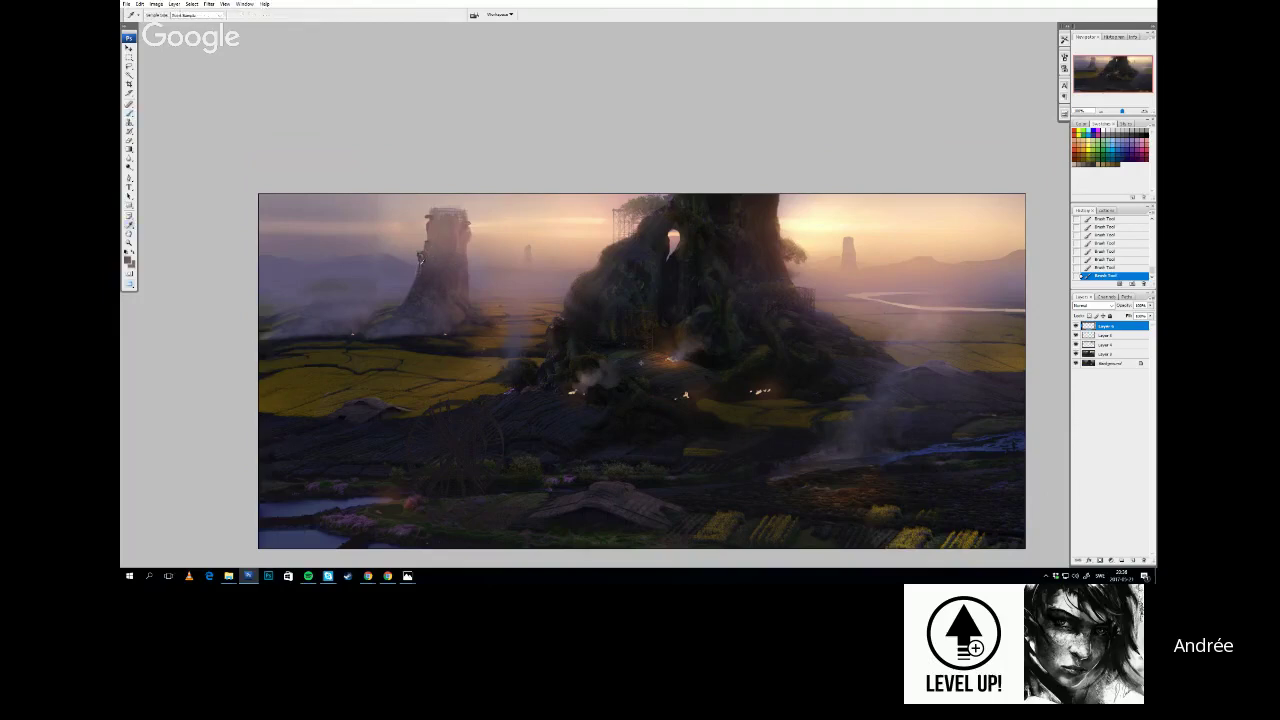
pyautogui.press('b')
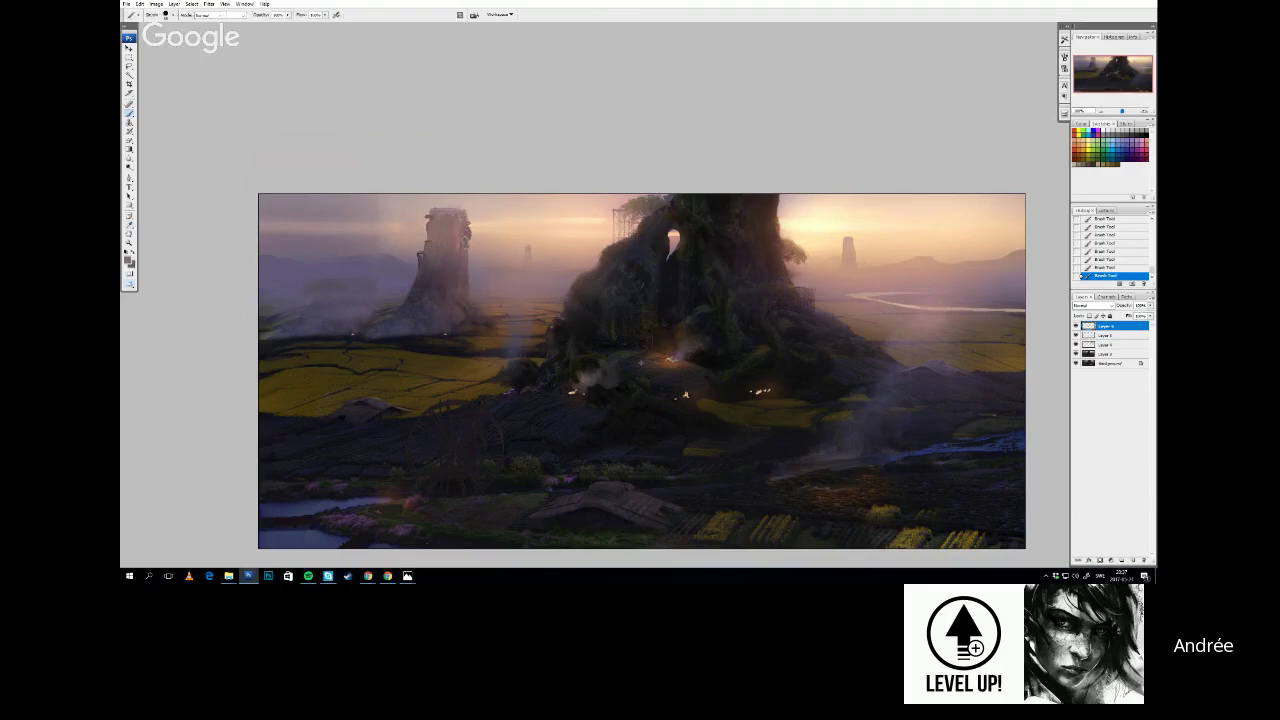
# Choose a soft textured brush tip, test a stroke over the misty ground beside the left tower, undo it and resample nearby tones
pyautogui.moveTo(583, 353); pyautogui.dragTo(583, 314)
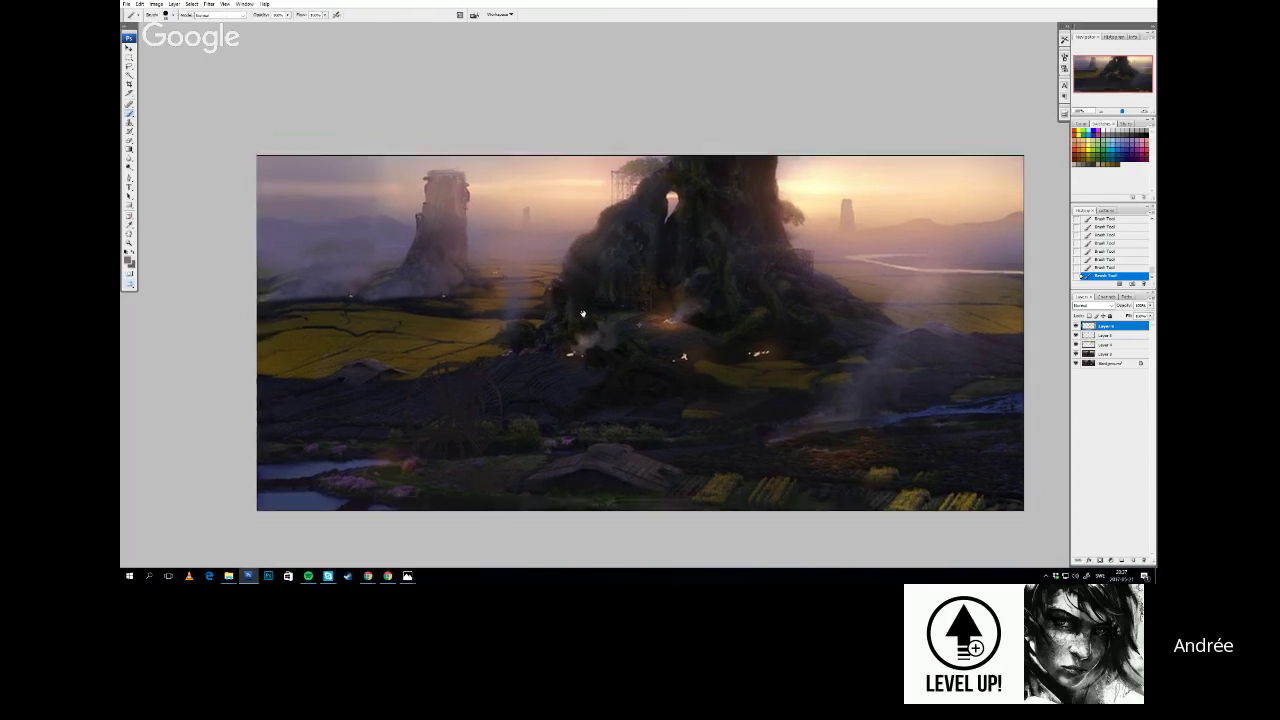
pyautogui.moveTo(573, 267); pyautogui.dragTo(566, 327)
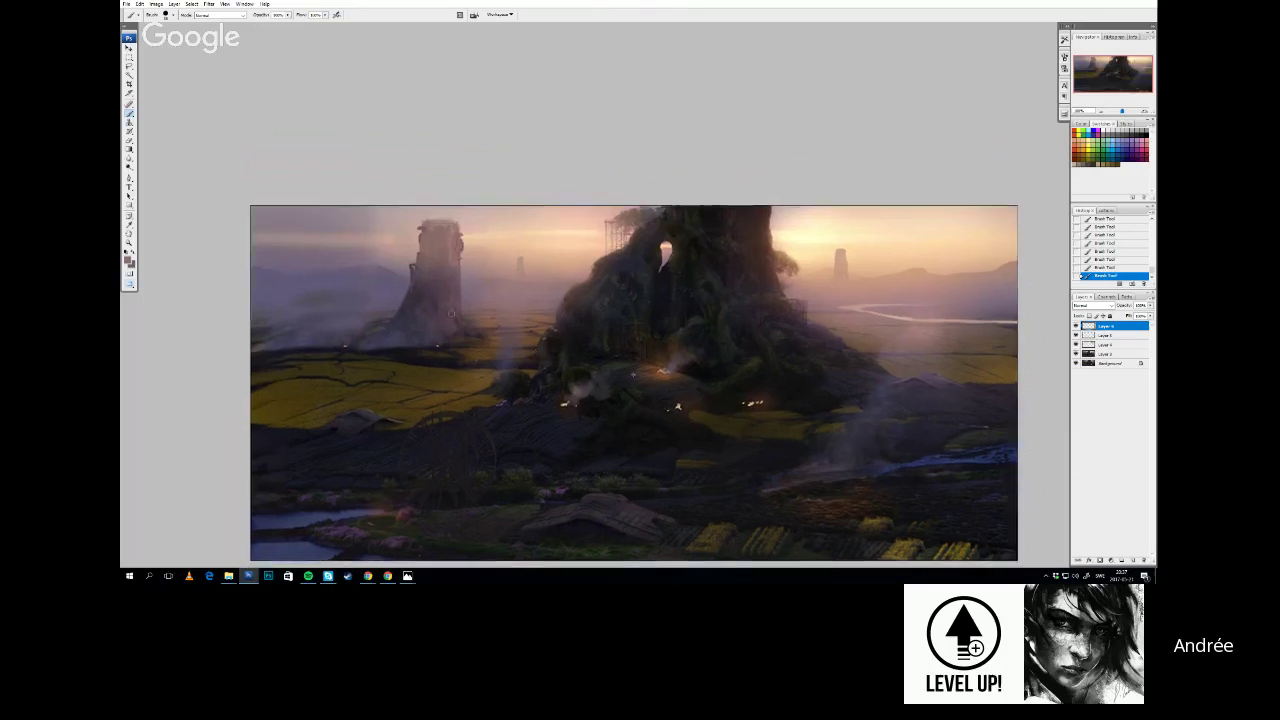
pyautogui.keyDown('alt'); pyautogui.click(329, 346); pyautogui.keyUp('alt')
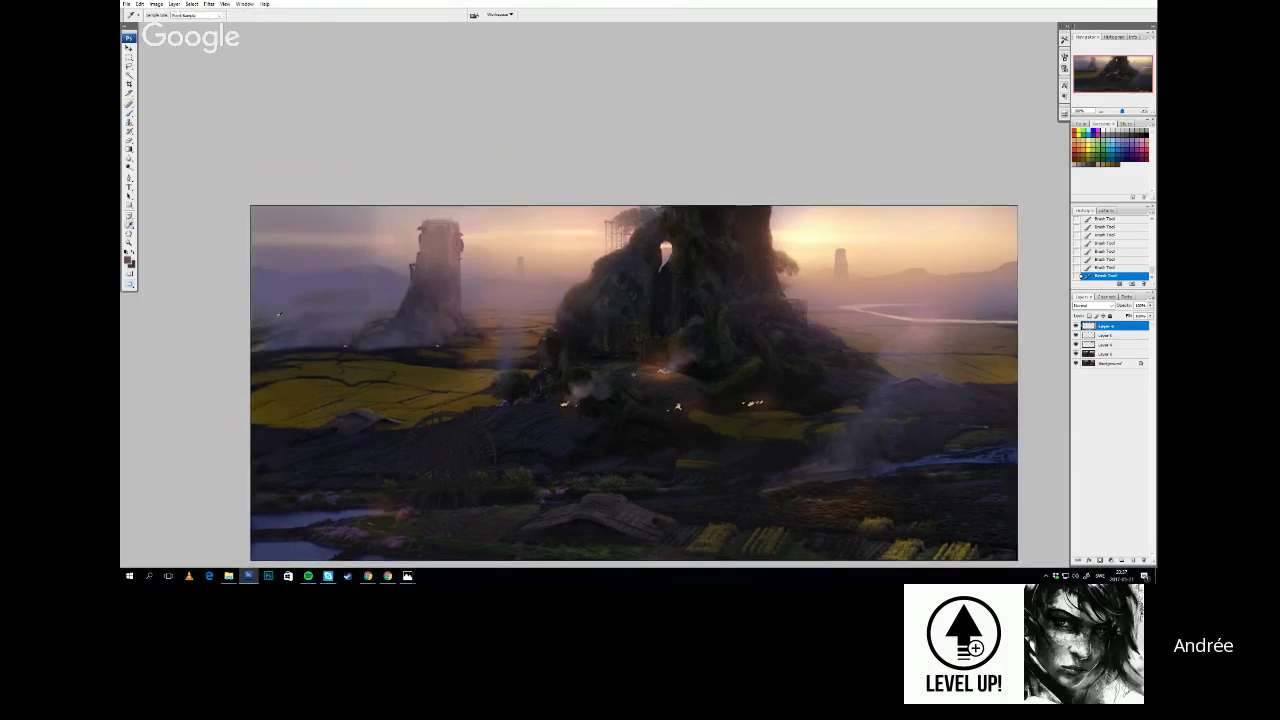
pyautogui.rightClick(417, 250)
pyautogui.click(455, 190)
pyautogui.click(438, 56)
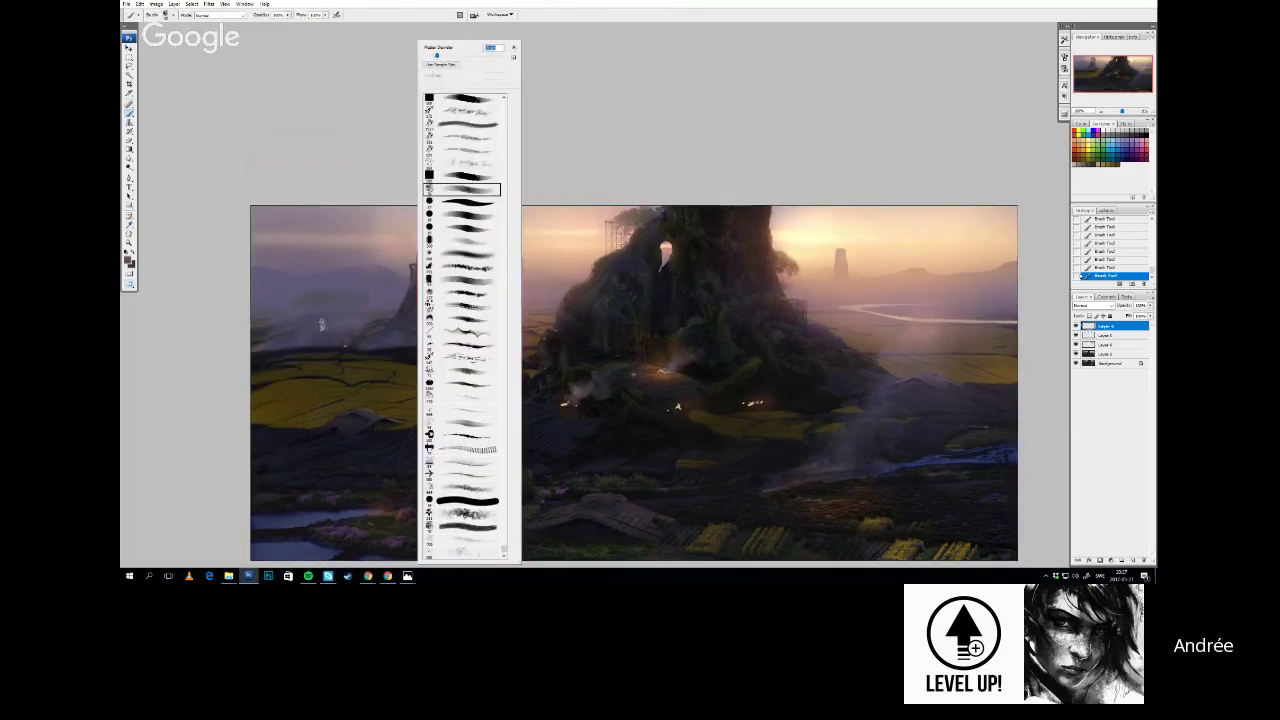
pyautogui.moveTo(334, 341); pyautogui.dragTo(261, 342)
pyautogui.hotkey('ctrl', 'z')
pyautogui.keyDown('alt'); pyautogui.click(264, 343); pyautogui.keyUp('alt')
pyautogui.keyDown('alt'); pyautogui.click(300, 339); pyautogui.keyUp('alt')
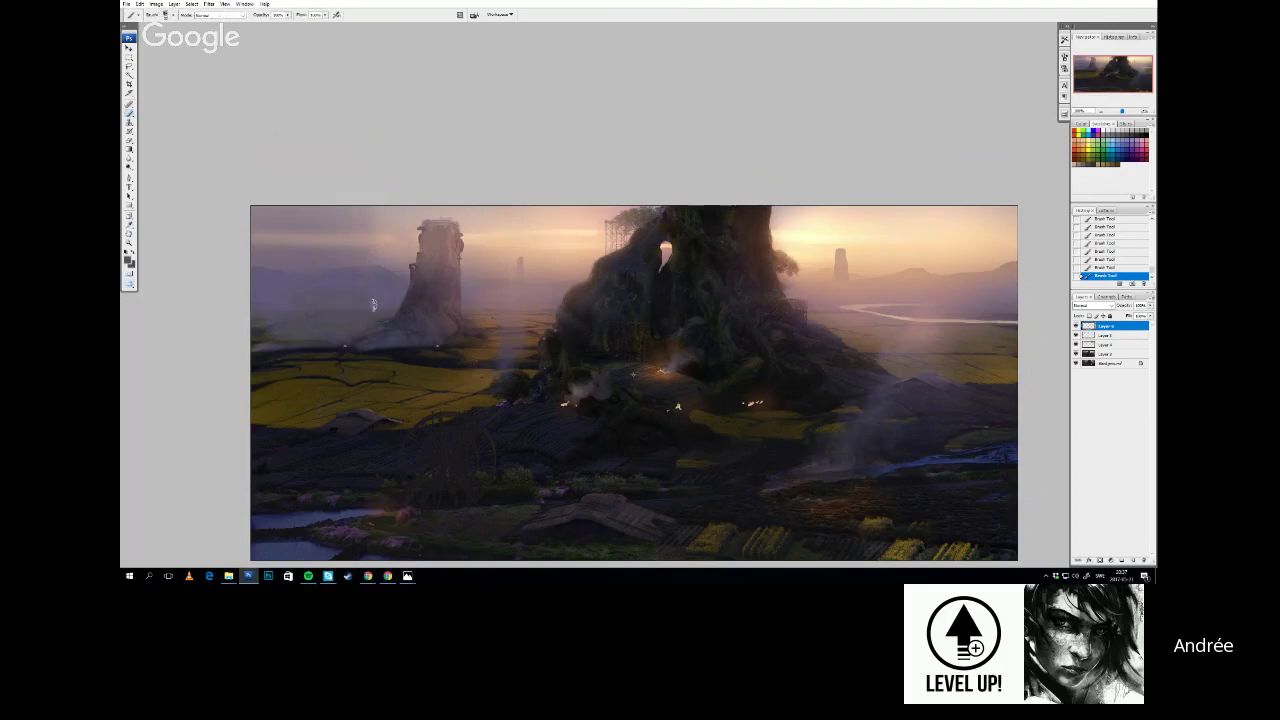
# Sample field and haze tones, reduce the brush diameter slightly and touch up the ground around the left tower's base
pyautogui.press('alt')
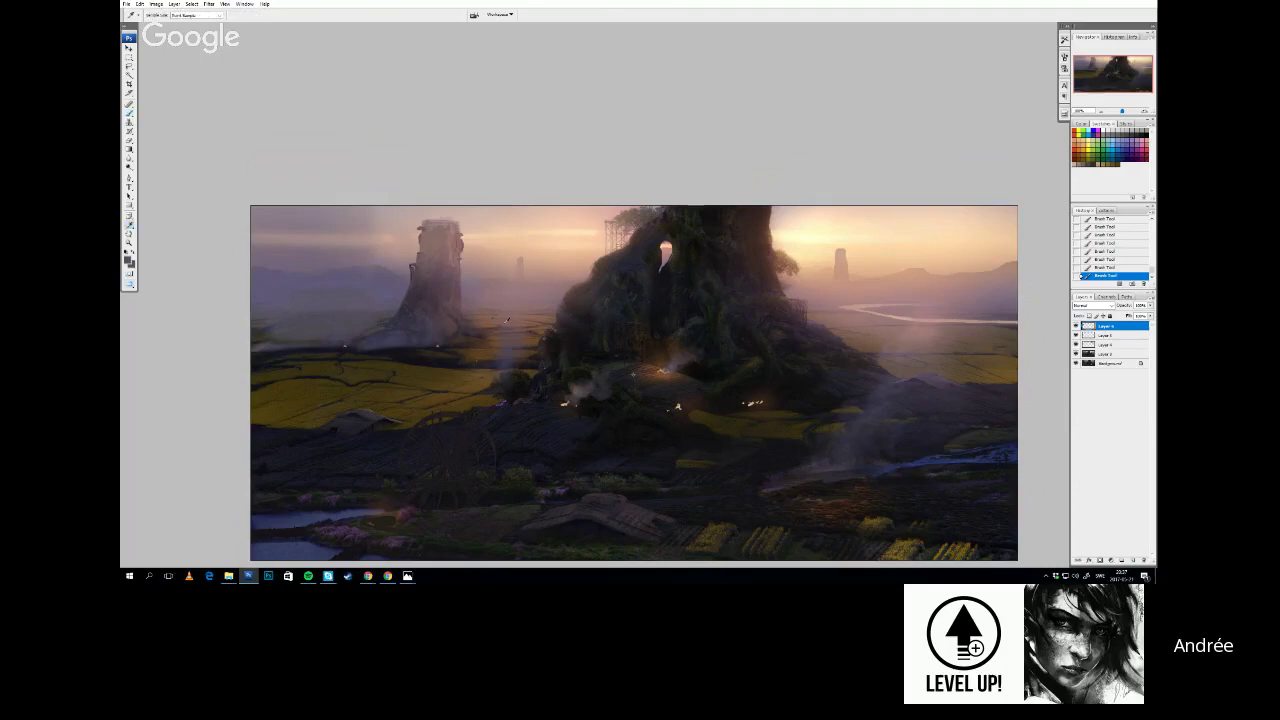
pyautogui.keyDown('alt'); pyautogui.click(507, 320); pyautogui.keyUp('alt')
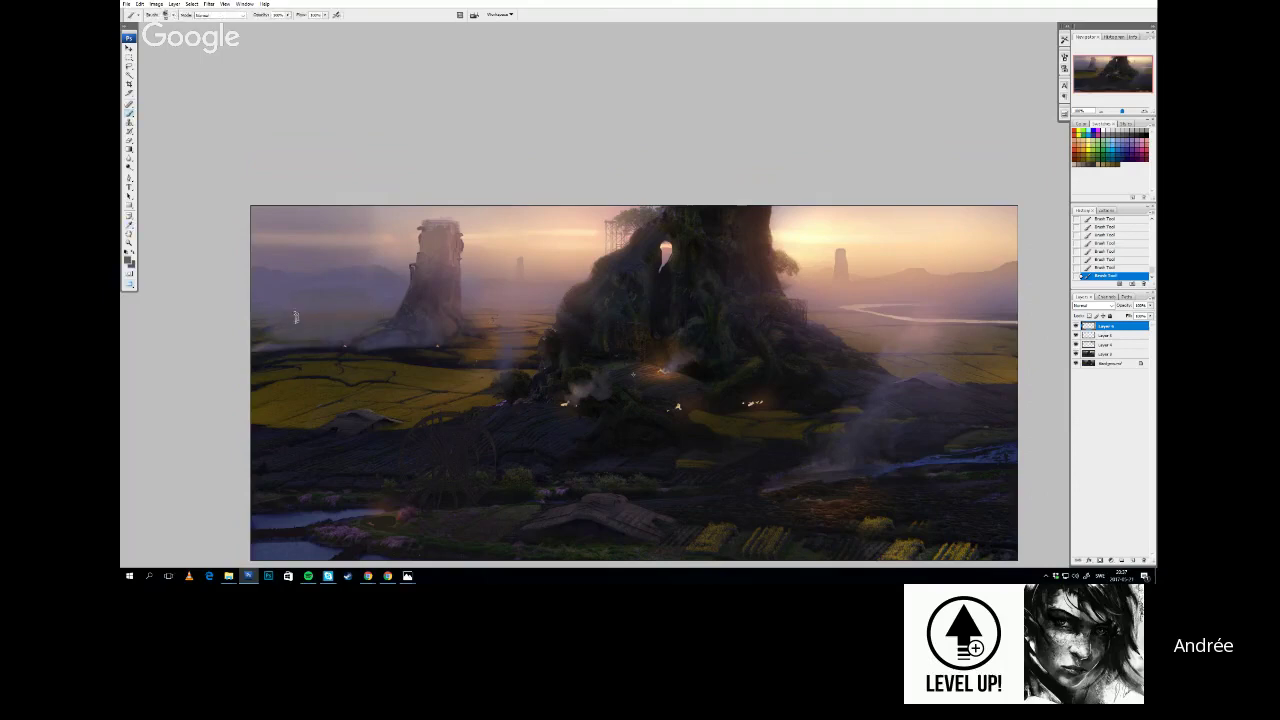
pyautogui.rightClick(401, 297)
pyautogui.moveTo(456, 56); pyautogui.dragTo(450, 56)
pyautogui.keyDown('alt'); pyautogui.click(375, 328); pyautogui.keyUp('alt')
pyautogui.moveTo(483, 368); pyautogui.dragTo(482, 265)
pyautogui.moveTo(608, 351); pyautogui.dragTo(591, 356)
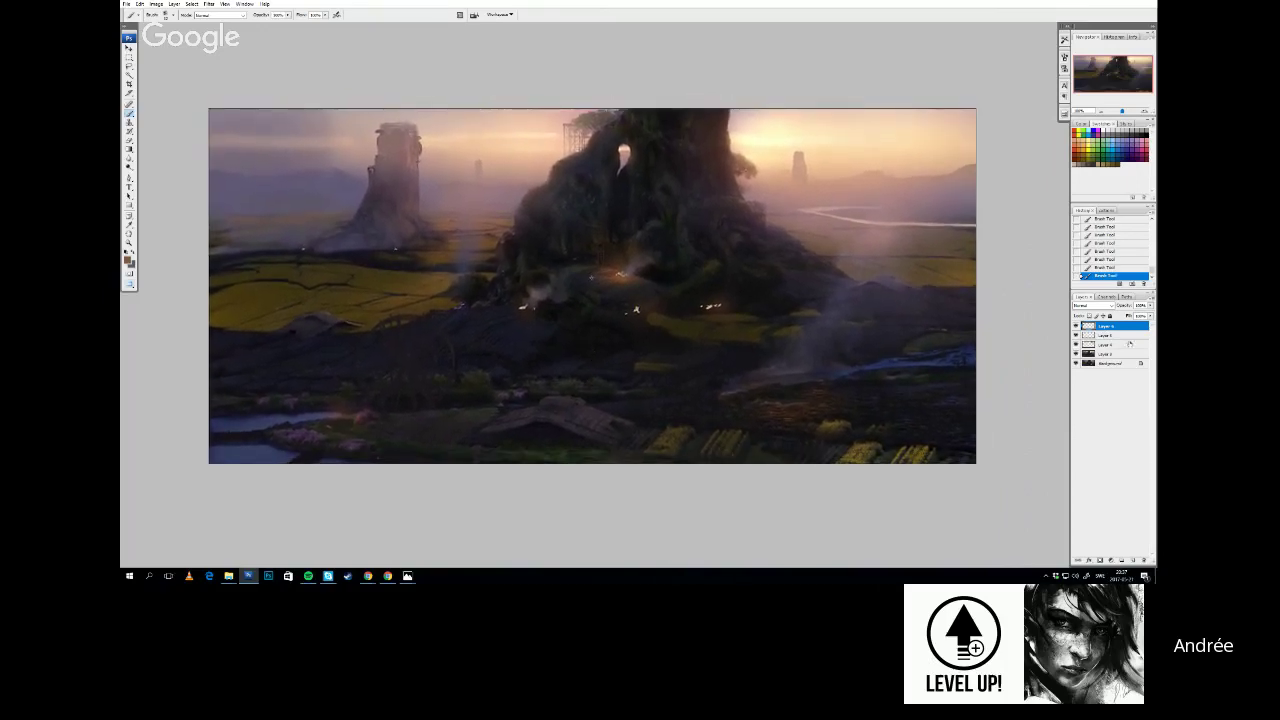
# Hide the paint-over layers to compare with the original painting, and show them again
pyautogui.moveTo(1077, 356); pyautogui.dragTo(1077, 323)
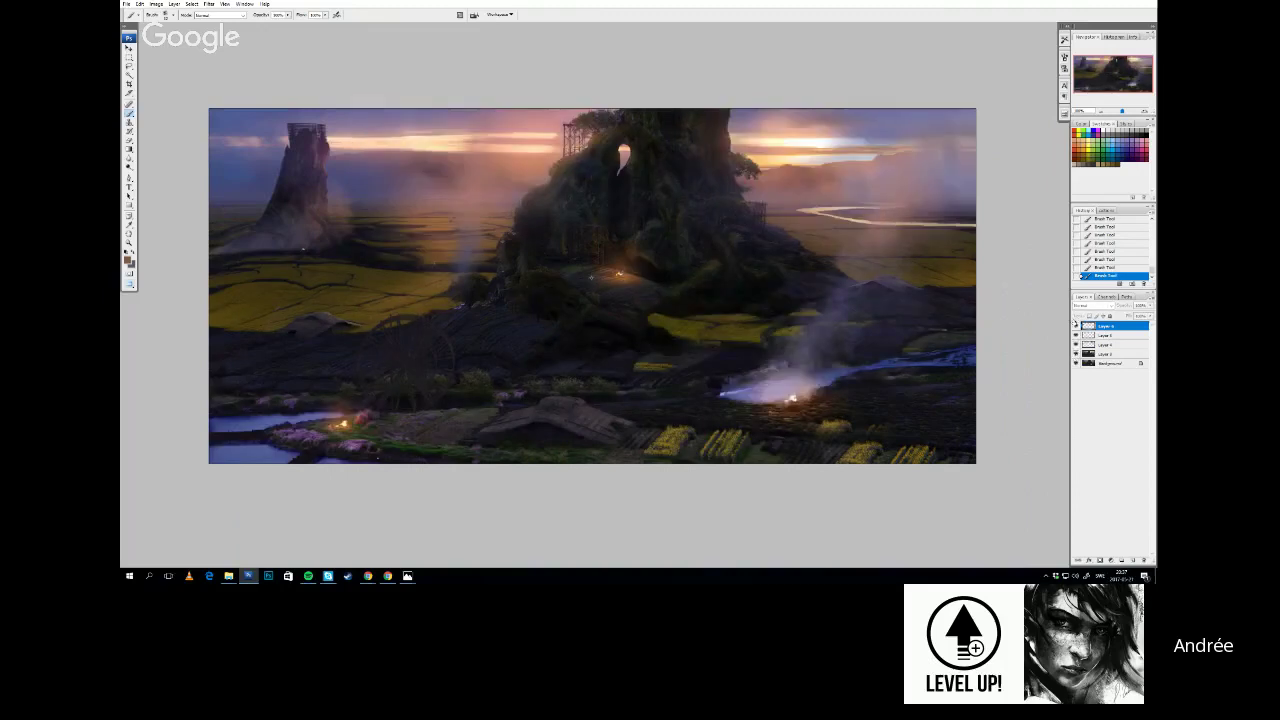
pyautogui.moveTo(933, 396); pyautogui.dragTo(934, 403)
pyautogui.moveTo(804, 363); pyautogui.dragTo(814, 377)
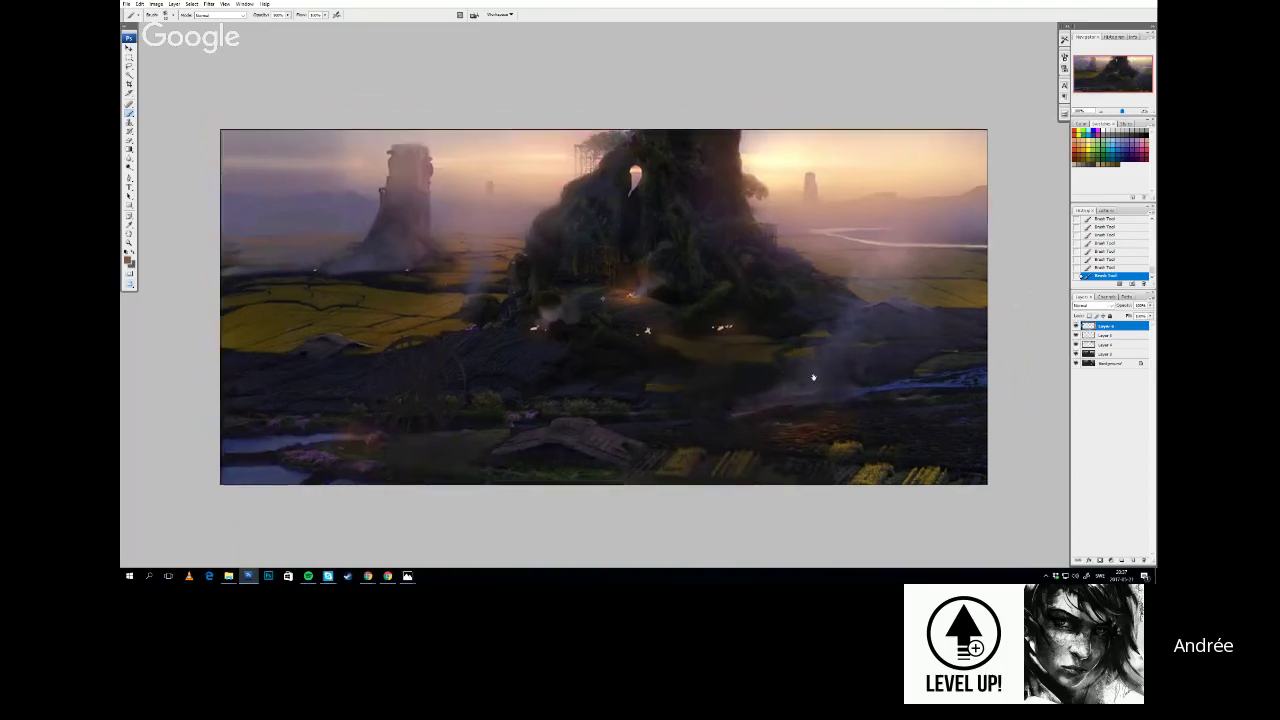
# Select the merged painting layer and lighten the highlights across the midground fields with a large Dodge brush
pyautogui.click(1105, 353)
pyautogui.press('o')
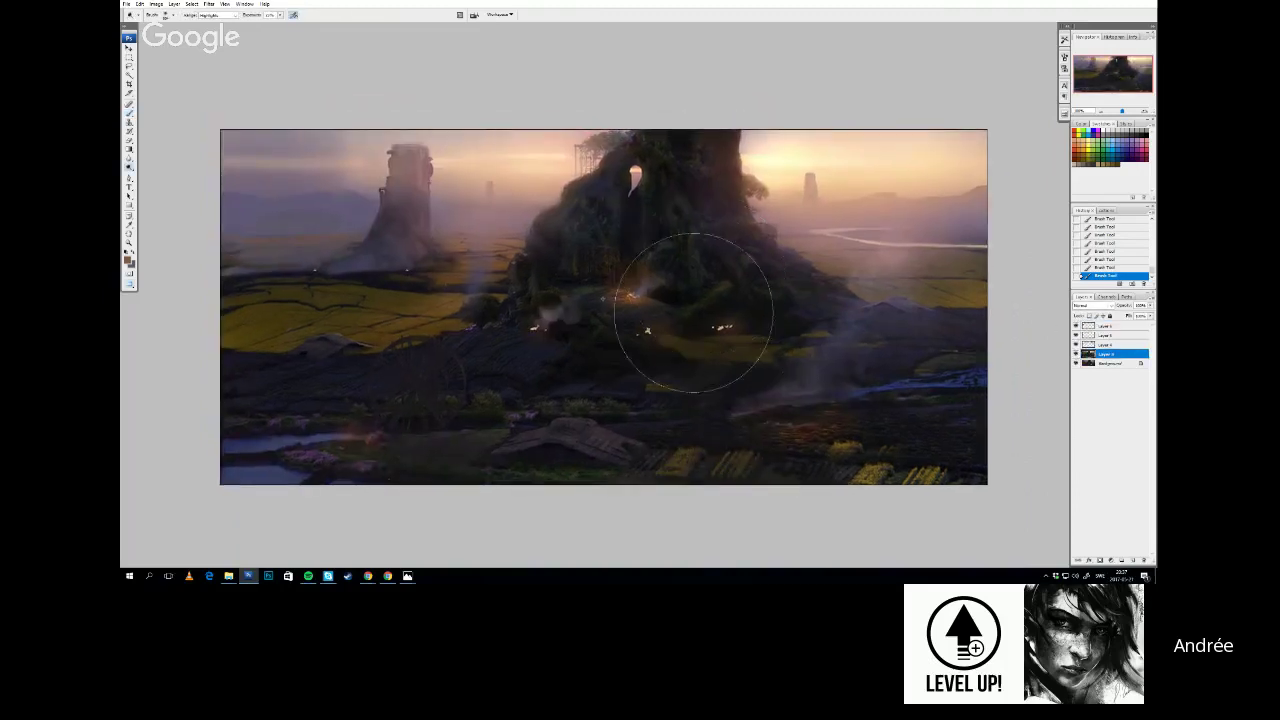
pyautogui.moveTo(826, 358); pyautogui.dragTo(611, 365)
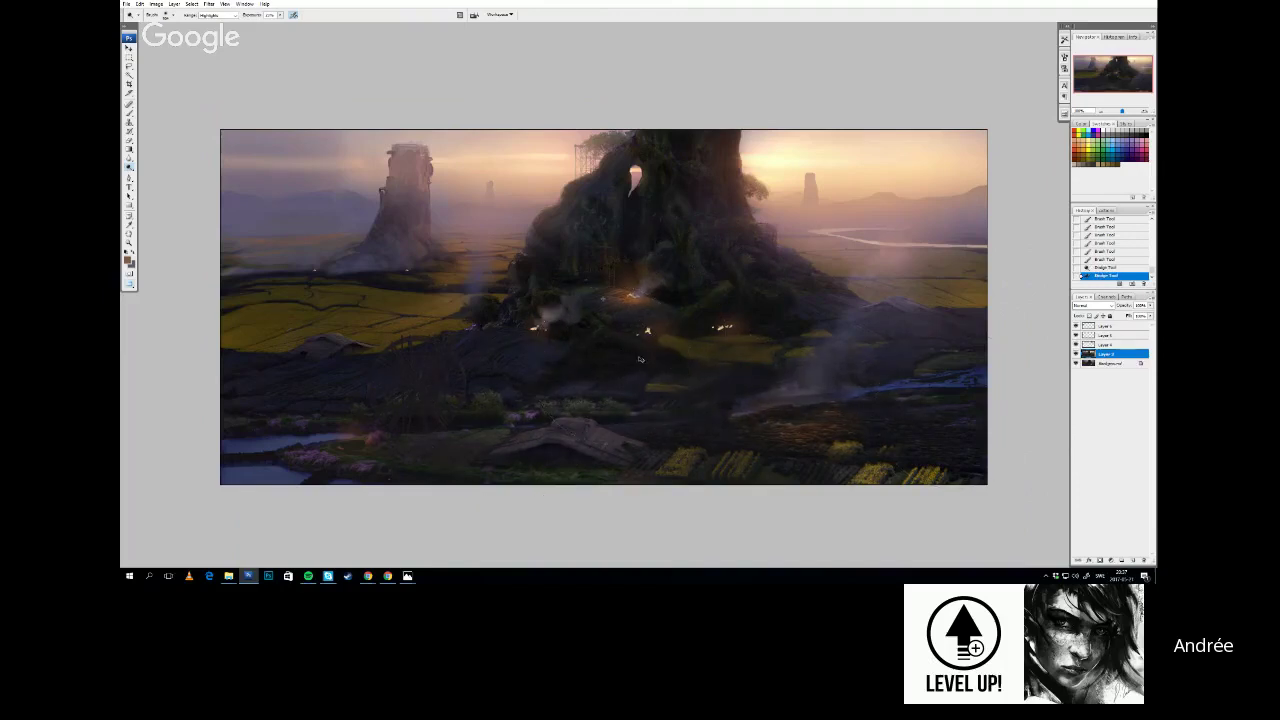
pyautogui.moveTo(518, 370); pyautogui.dragTo(691, 342)
pyautogui.moveTo(774, 361); pyautogui.dragTo(472, 374)
pyautogui.moveTo(702, 392); pyautogui.dragTo(712, 387)
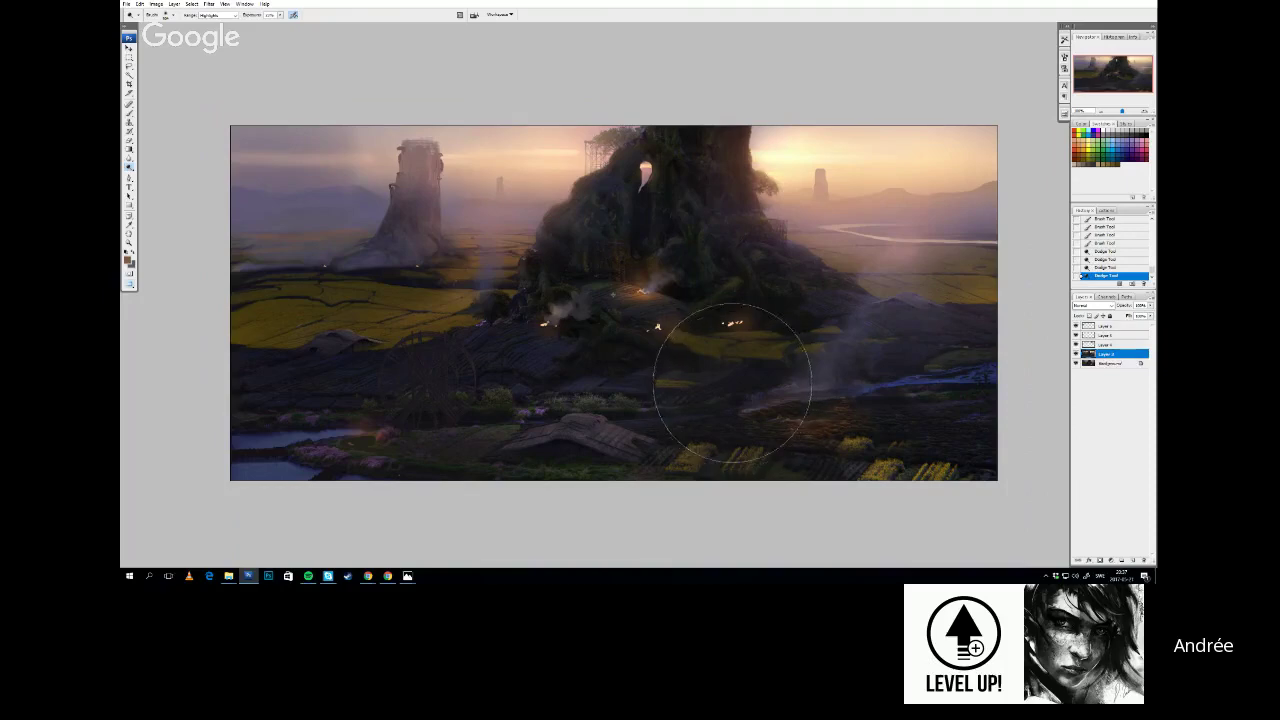
pyautogui.moveTo(634, 382)
pyautogui.mouseDown()
pyautogui.moveTo(653, 353)
pyautogui.moveTo(647, 364)
pyautogui.mouseUp()
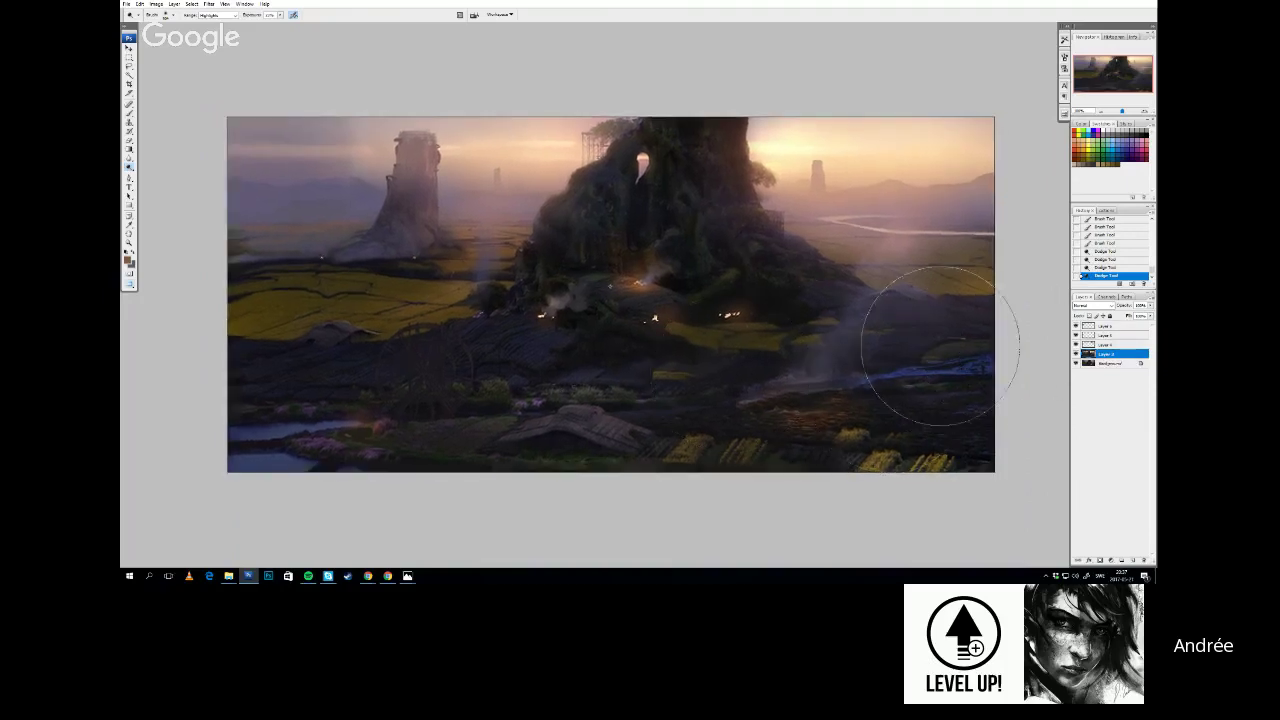
# Lasso the blue river and the two foreground ponds and lower their saturation with Hue/Saturation
pyautogui.press('l')
pyautogui.moveTo(934, 366)
pyautogui.mouseDown()
pyautogui.moveTo(820, 383)
pyautogui.moveTo(1011, 364)
pyautogui.moveTo(1010, 349)
pyautogui.moveTo(920, 365)
pyautogui.mouseUp()
pyautogui.hotkey('ctrl', 'd')
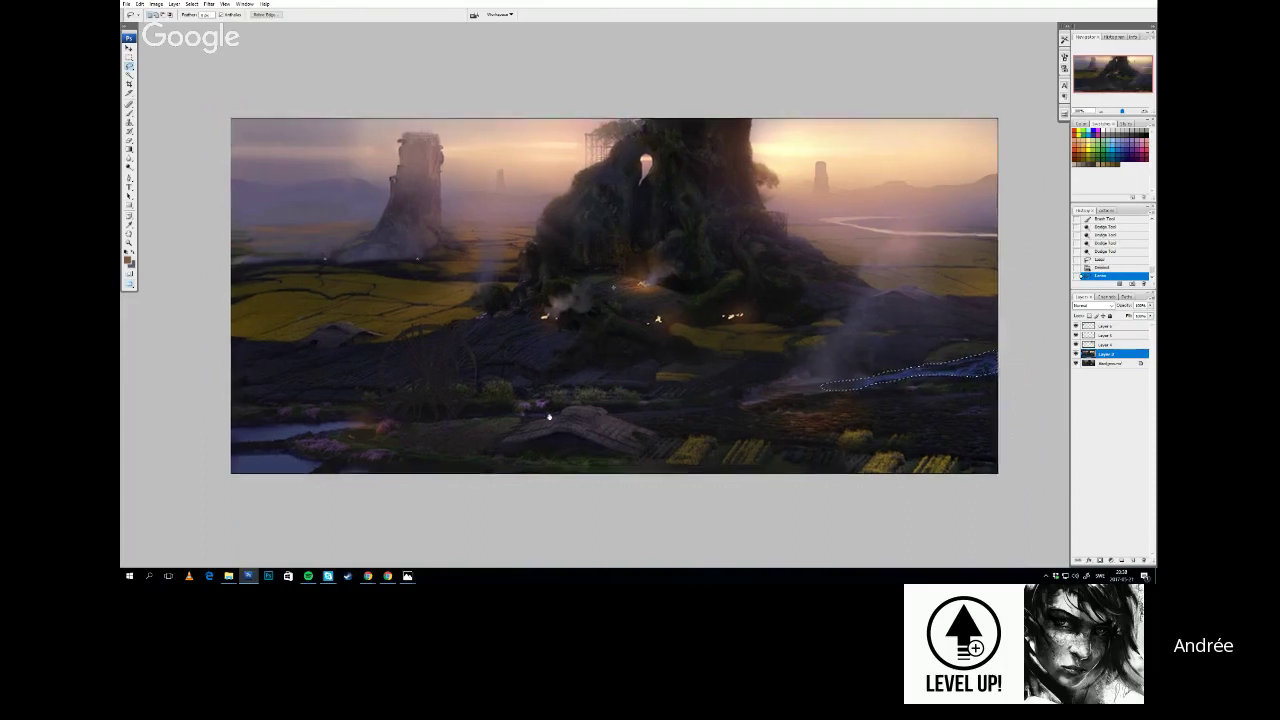
pyautogui.moveTo(380, 423)
pyautogui.mouseDown()
pyautogui.moveTo(309, 413)
pyautogui.moveTo(219, 432)
pyautogui.moveTo(263, 494)
pyautogui.moveTo(331, 468)
pyautogui.mouseUp()
pyautogui.moveTo(383, 424); pyautogui.dragTo(380, 421)
pyautogui.hotkey('ctrl', 'u')
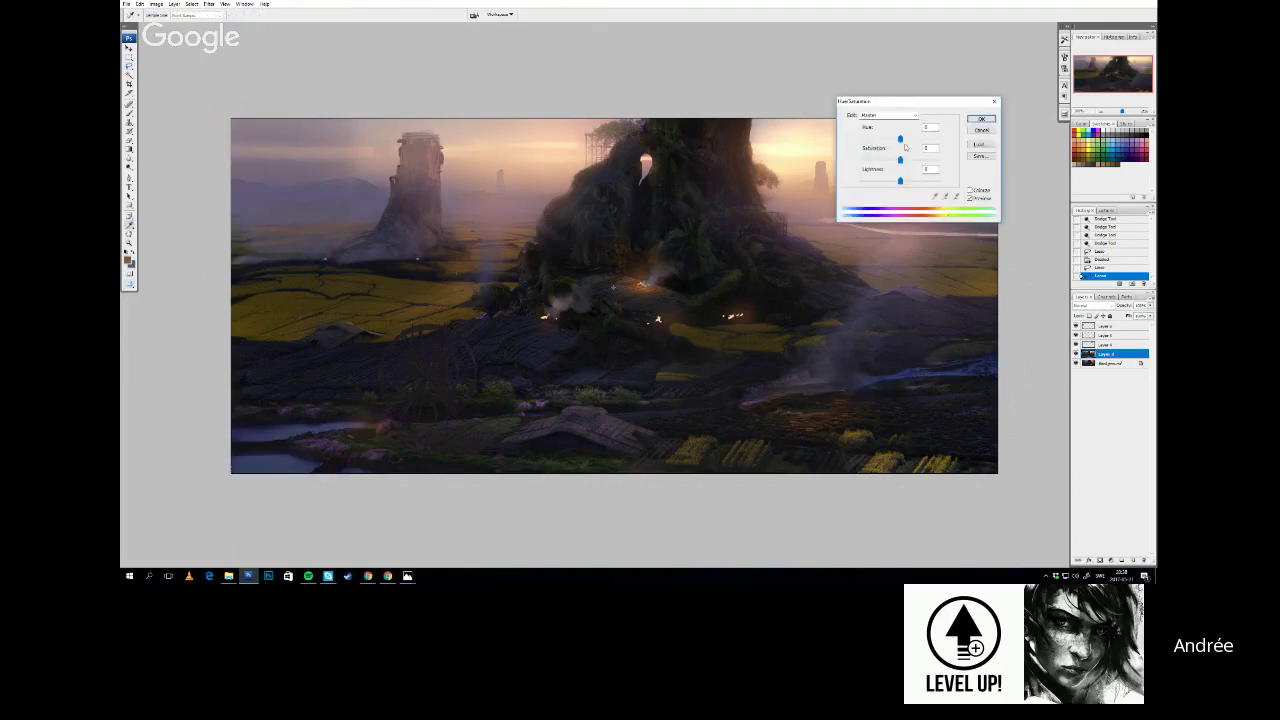
pyautogui.moveTo(900, 159); pyautogui.dragTo(872, 160)
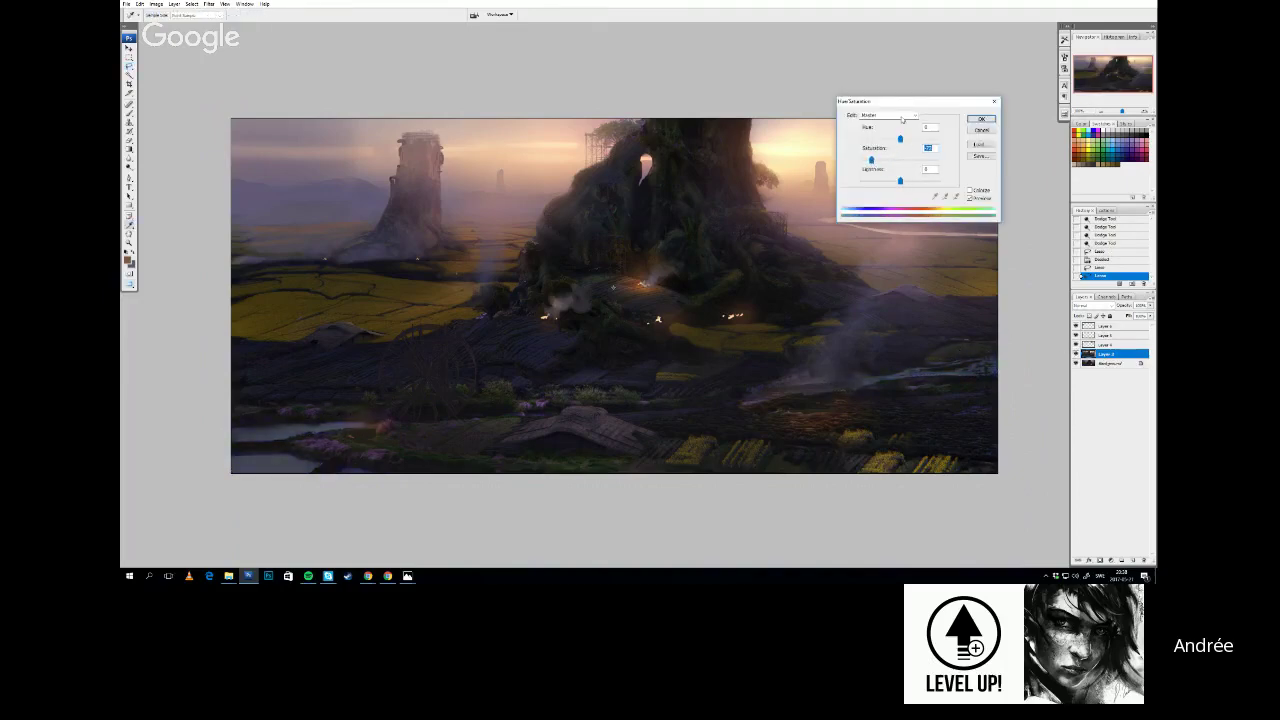
pyautogui.moveTo(914, 106); pyautogui.dragTo(604, 293)
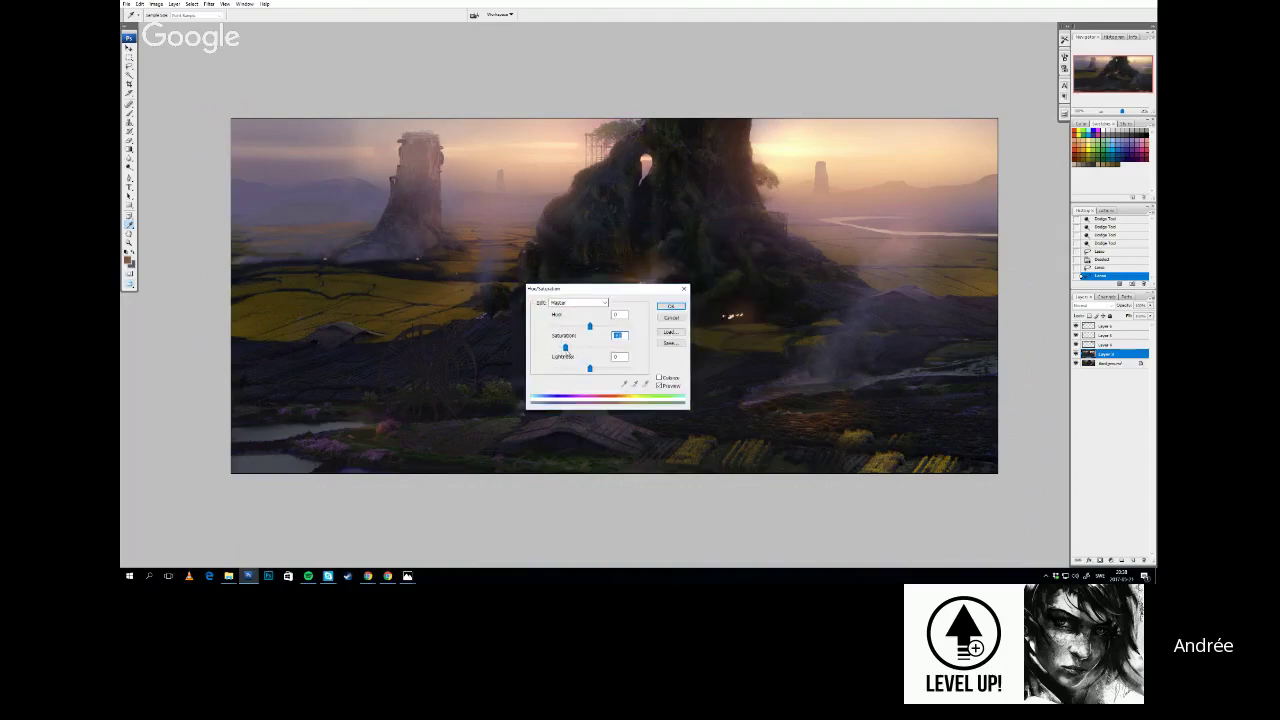
pyautogui.click(670, 305)
# Examine the desaturated river and ponds against the rest of the landscape, toggling the last adjustment to compare
pyautogui.moveTo(603, 374); pyautogui.dragTo(660, 364)
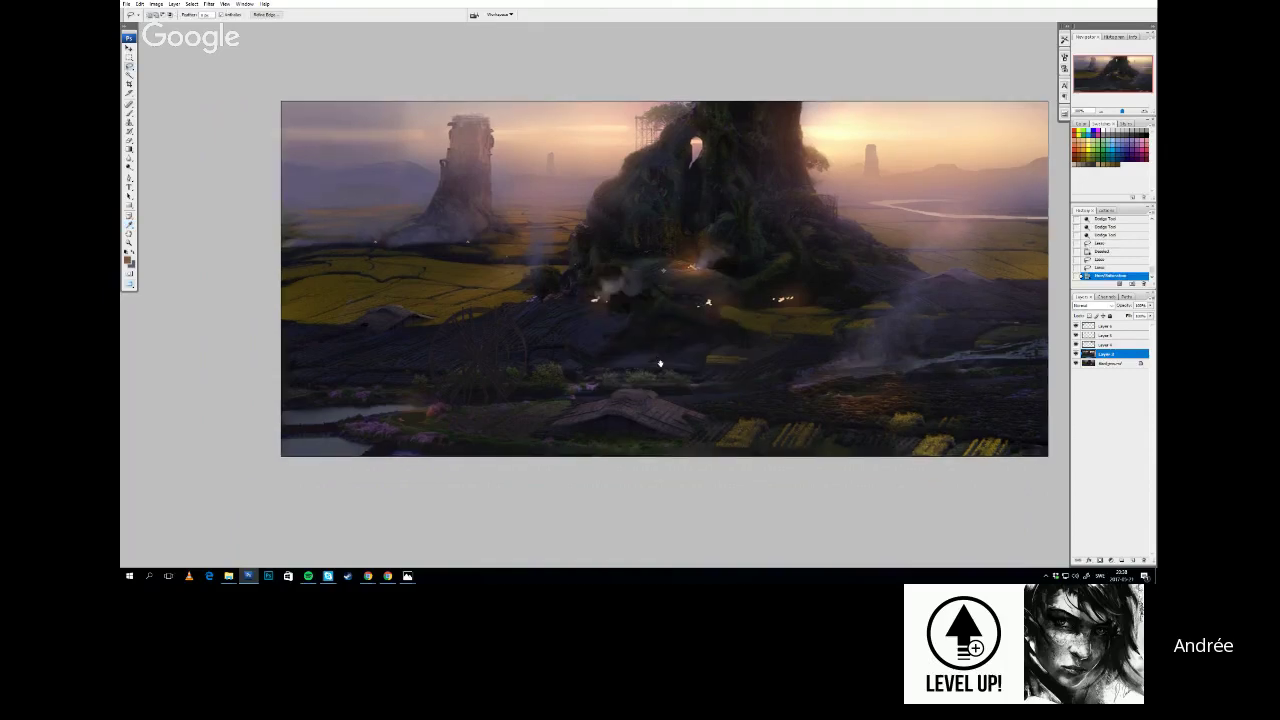
pyautogui.moveTo(895, 370); pyautogui.dragTo(869, 372)
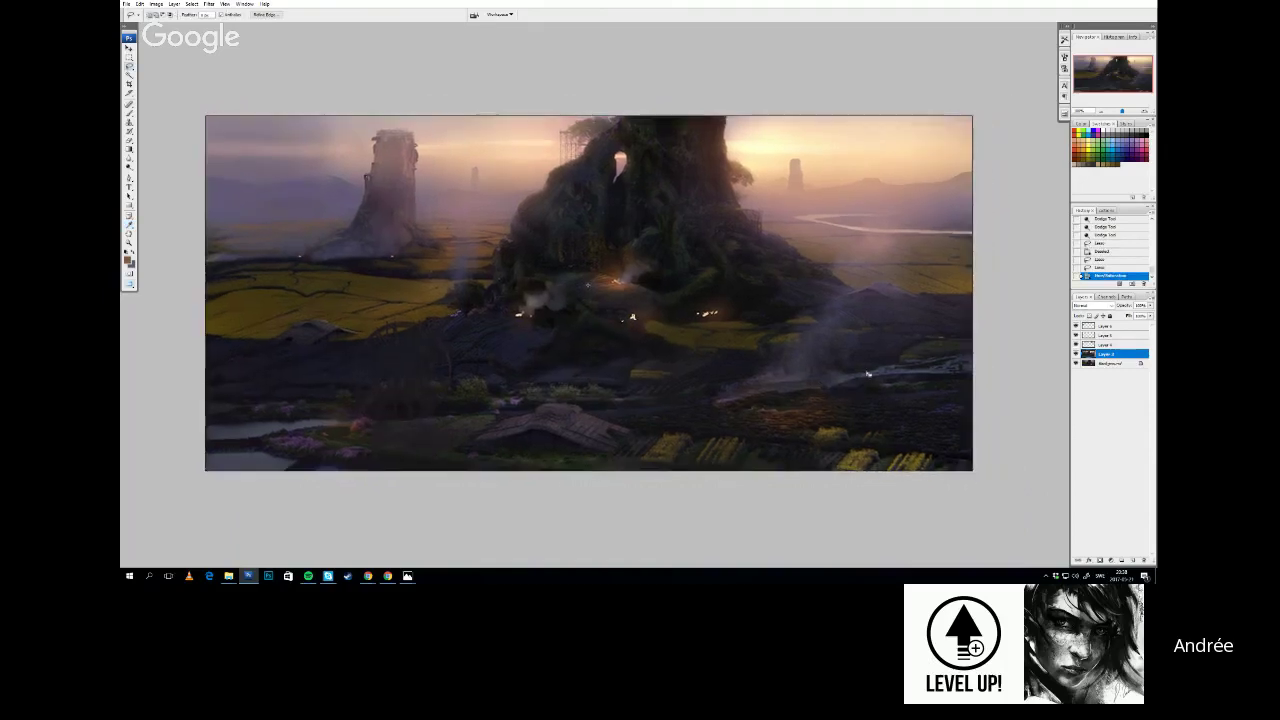
pyautogui.moveTo(788, 393); pyautogui.dragTo(806, 404)
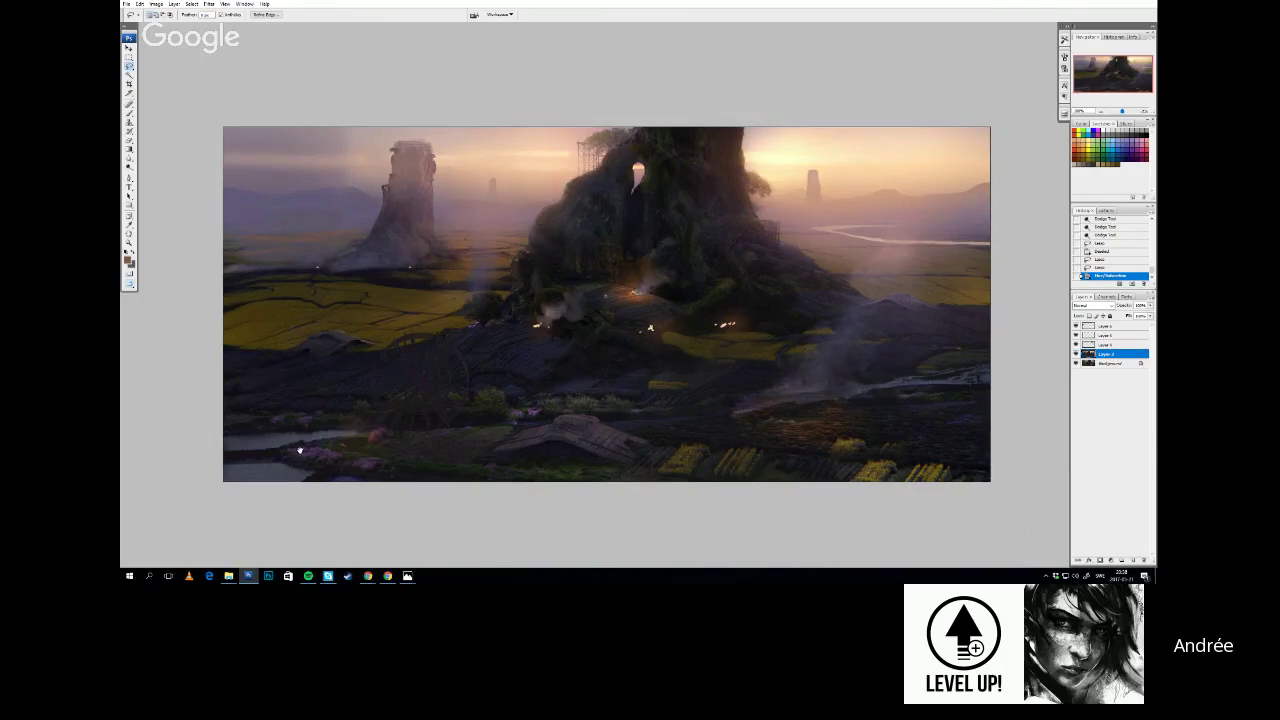
pyautogui.moveTo(300, 450); pyautogui.dragTo(268, 444)
pyautogui.moveTo(841, 395); pyautogui.dragTo(823, 386)
pyautogui.moveTo(769, 327); pyautogui.dragTo(800, 338)
pyautogui.hotkey('ctrl', 'z')
pyautogui.hotkey('ctrl', 'z')
pyautogui.moveTo(742, 372); pyautogui.dragTo(751, 380)
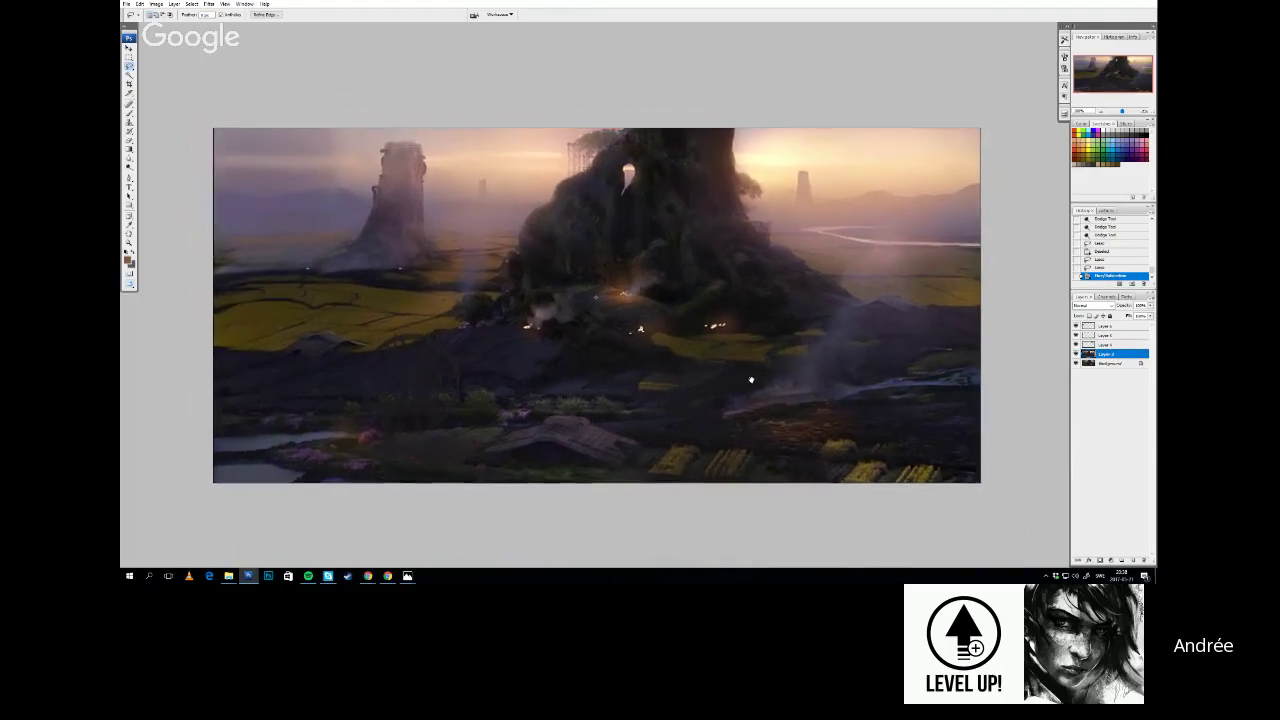
pyautogui.moveTo(828, 416); pyautogui.dragTo(831, 419)
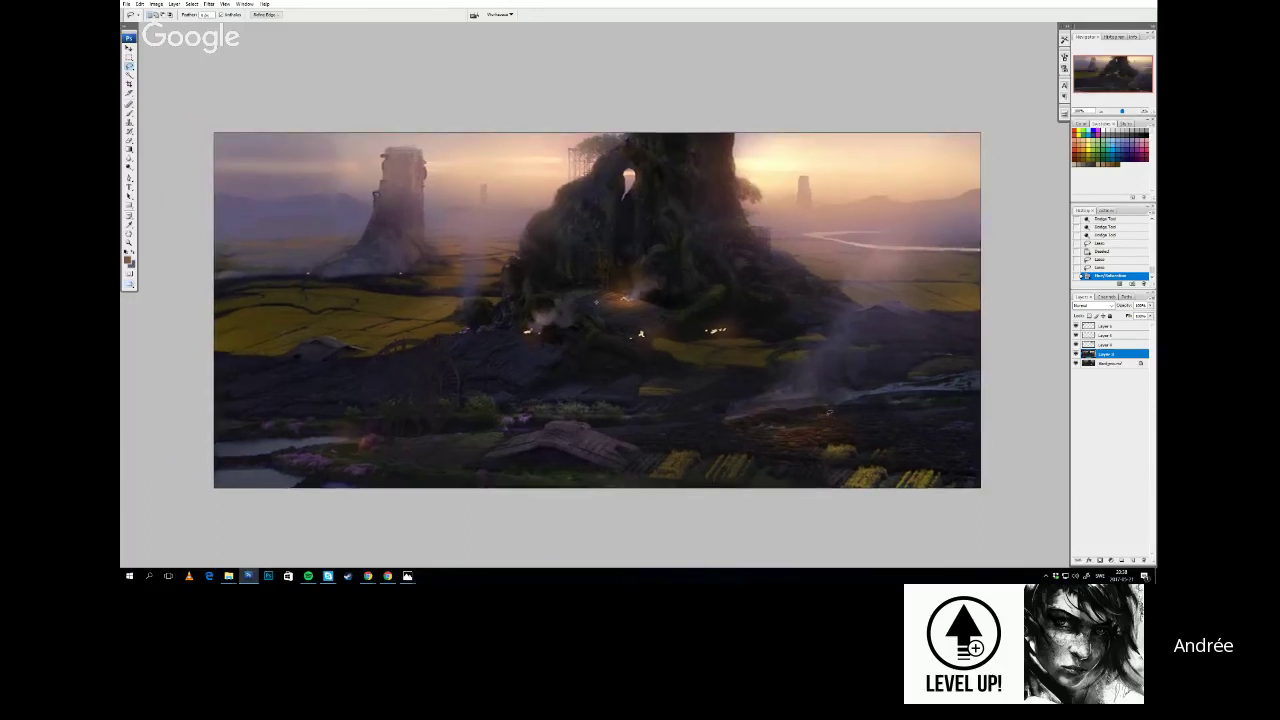
# Sample the distant field's colour, choose a soft textured brush tip, undo a trial stroke over the foreground and clear the selection
pyautogui.press('i')
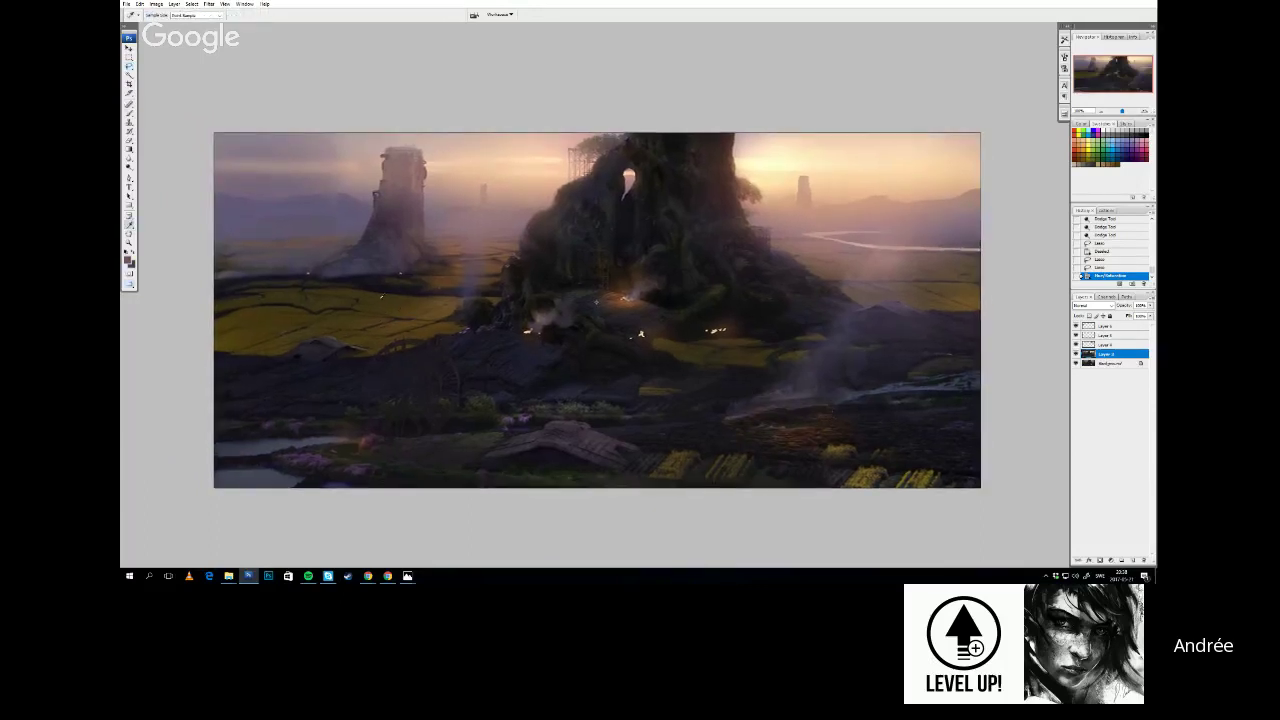
pyautogui.click(381, 297)
pyautogui.press('b')
pyautogui.rightClick(780, 192)
pyautogui.click(828, 190)
pyautogui.moveTo(640, 446); pyautogui.dragTo(676, 493)
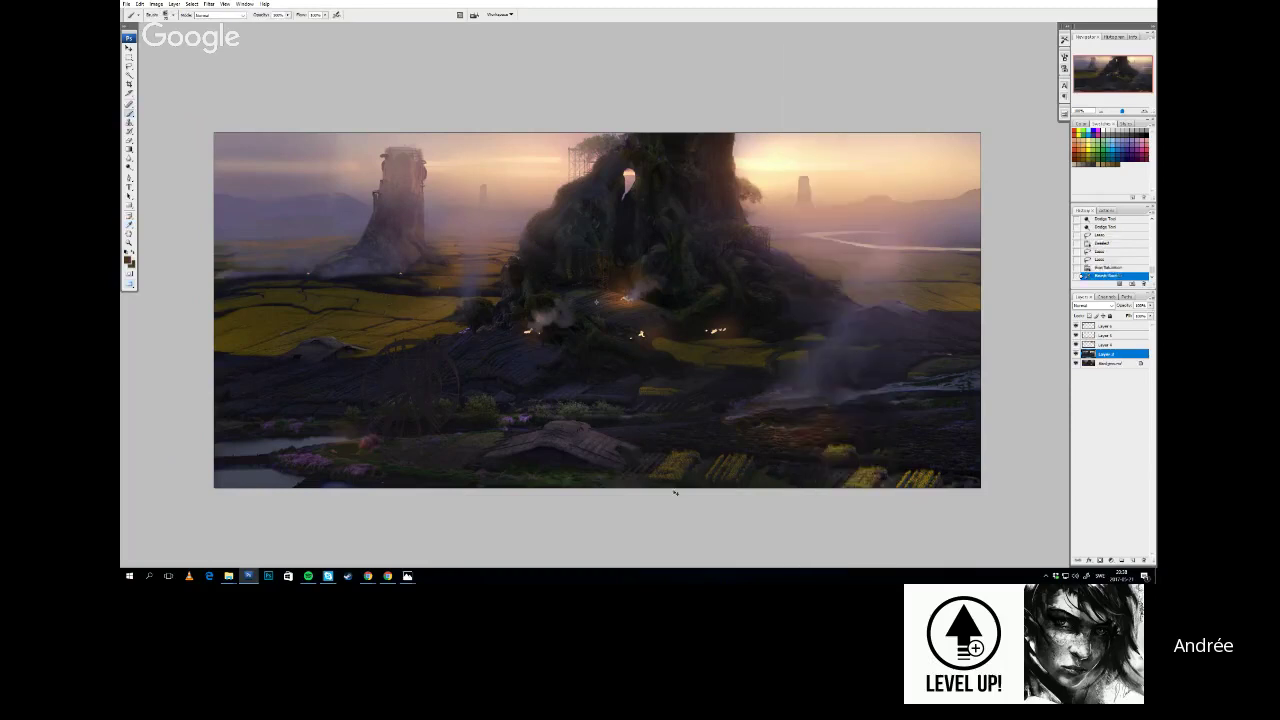
pyautogui.hotkey('ctrl', 'z')
pyautogui.hotkey('ctrl', 'd')
# Add a new top layer and block in a broad yellow-green field over the foreground below the river
pyautogui.click(1102, 327)
pyautogui.click(1133, 560)
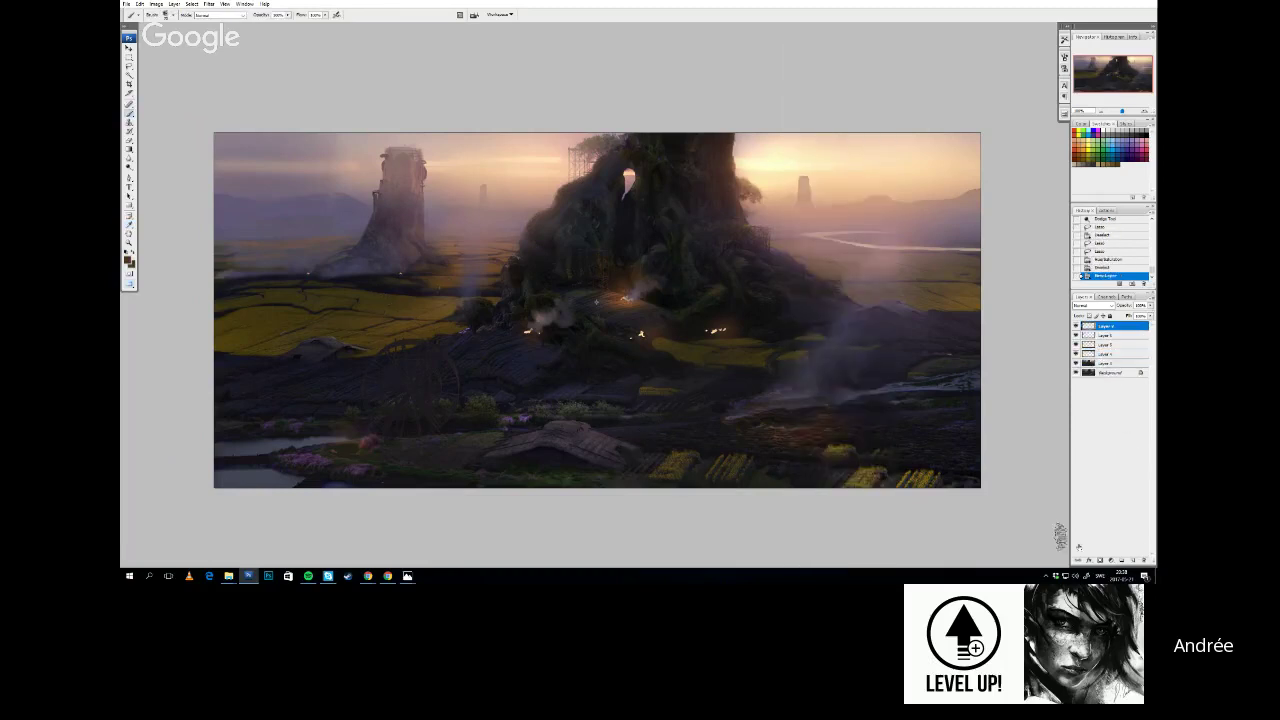
pyautogui.moveTo(837, 413)
pyautogui.mouseDown()
pyautogui.moveTo(831, 399)
pyautogui.moveTo(672, 494)
pyautogui.mouseUp()
pyautogui.moveTo(774, 426); pyautogui.dragTo(641, 490)
pyautogui.keyDown('alt'); pyautogui.click(766, 429); pyautogui.keyUp('alt')
pyautogui.moveTo(708, 424); pyautogui.dragTo(600, 485)
pyautogui.hotkey('ctrl', 'z')
pyautogui.moveTo(548, 361); pyautogui.dragTo(532, 349)
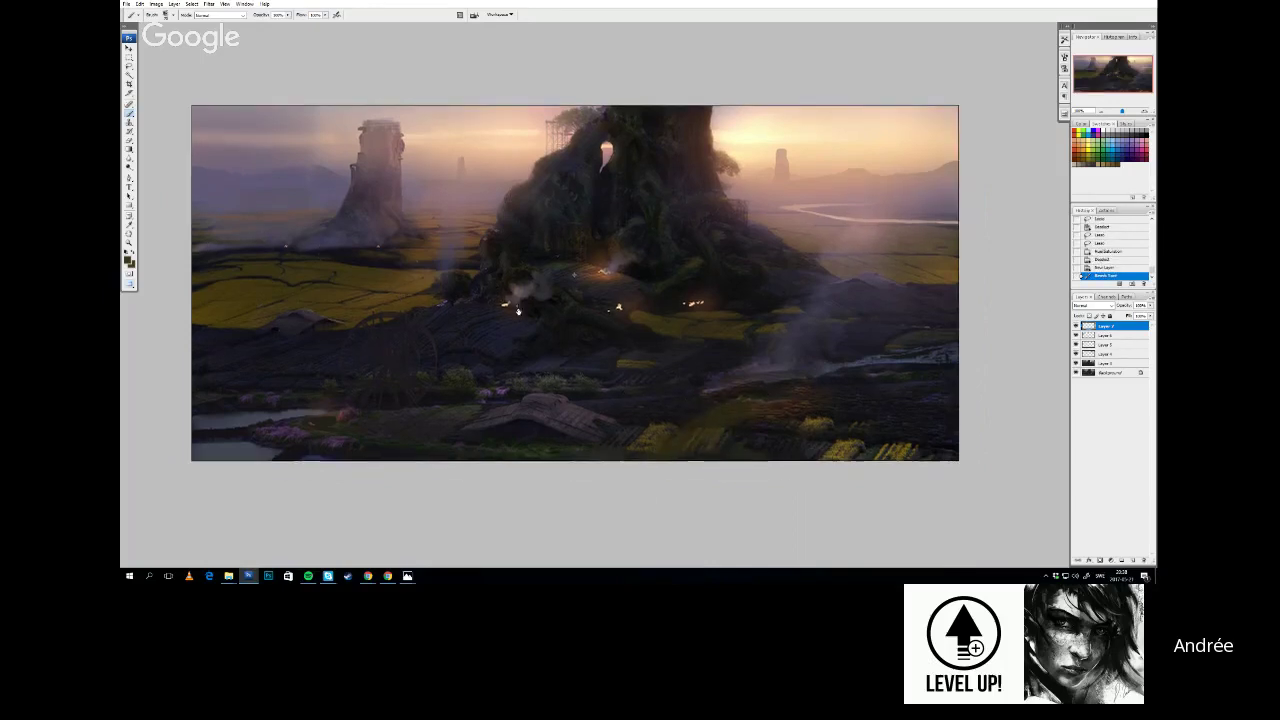
pyautogui.moveTo(759, 407)
pyautogui.mouseDown()
pyautogui.moveTo(729, 437)
pyautogui.moveTo(930, 440)
pyautogui.moveTo(1003, 415)
pyautogui.moveTo(663, 484)
pyautogui.mouseUp()
pyautogui.moveTo(805, 413)
pyautogui.mouseDown()
pyautogui.moveTo(767, 434)
pyautogui.moveTo(920, 391)
pyautogui.mouseUp()
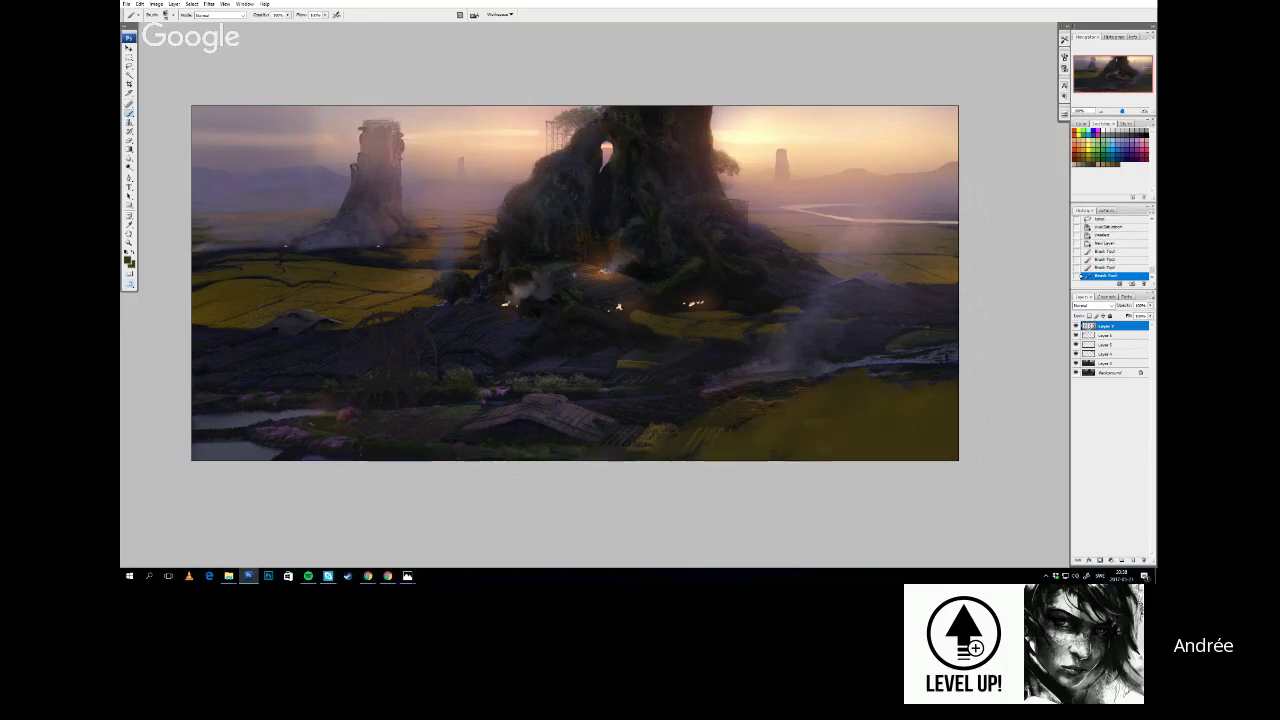
# Extend the yellow-green field across the whole foreground, around the thatched roof and over the near ponds
pyautogui.moveTo(887, 443)
pyautogui.mouseDown()
pyautogui.moveTo(774, 456)
pyautogui.moveTo(590, 428)
pyautogui.moveTo(300, 435)
pyautogui.moveTo(354, 455)
pyautogui.moveTo(486, 449)
pyautogui.moveTo(348, 463)
pyautogui.moveTo(191, 457)
pyautogui.moveTo(200, 466)
pyautogui.mouseUp()
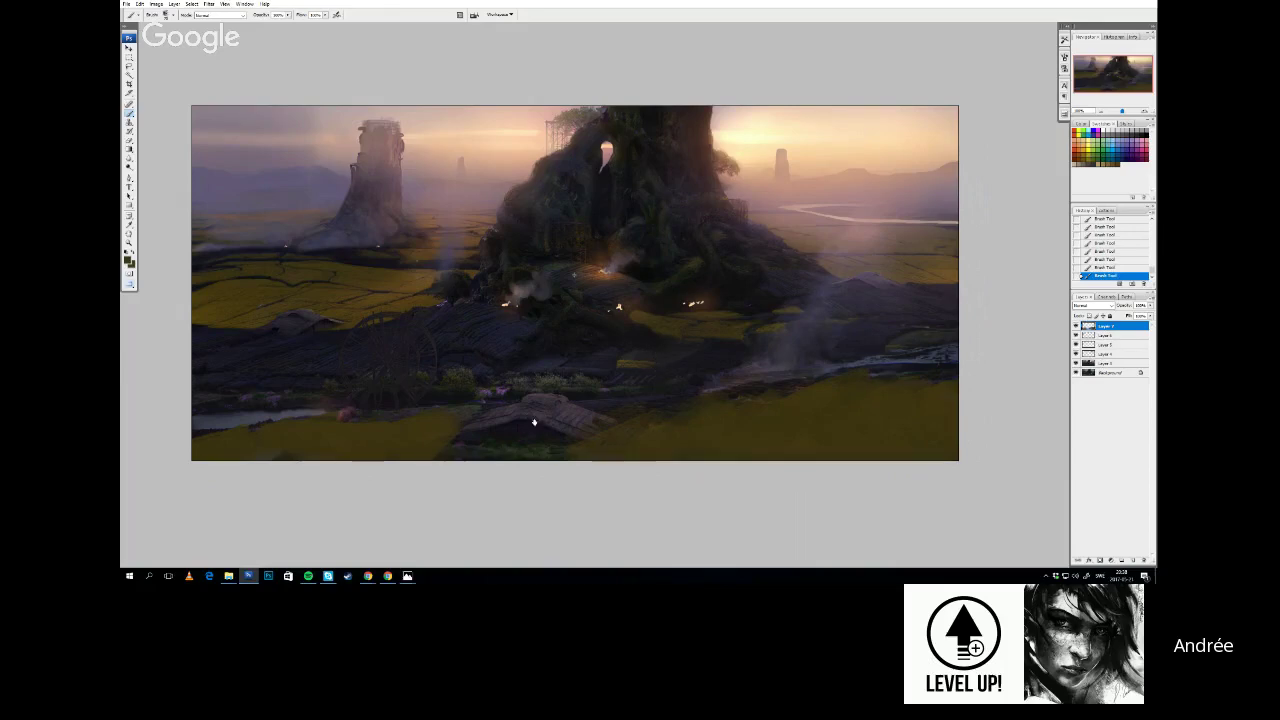
pyautogui.moveTo(529, 423); pyautogui.dragTo(545, 415)
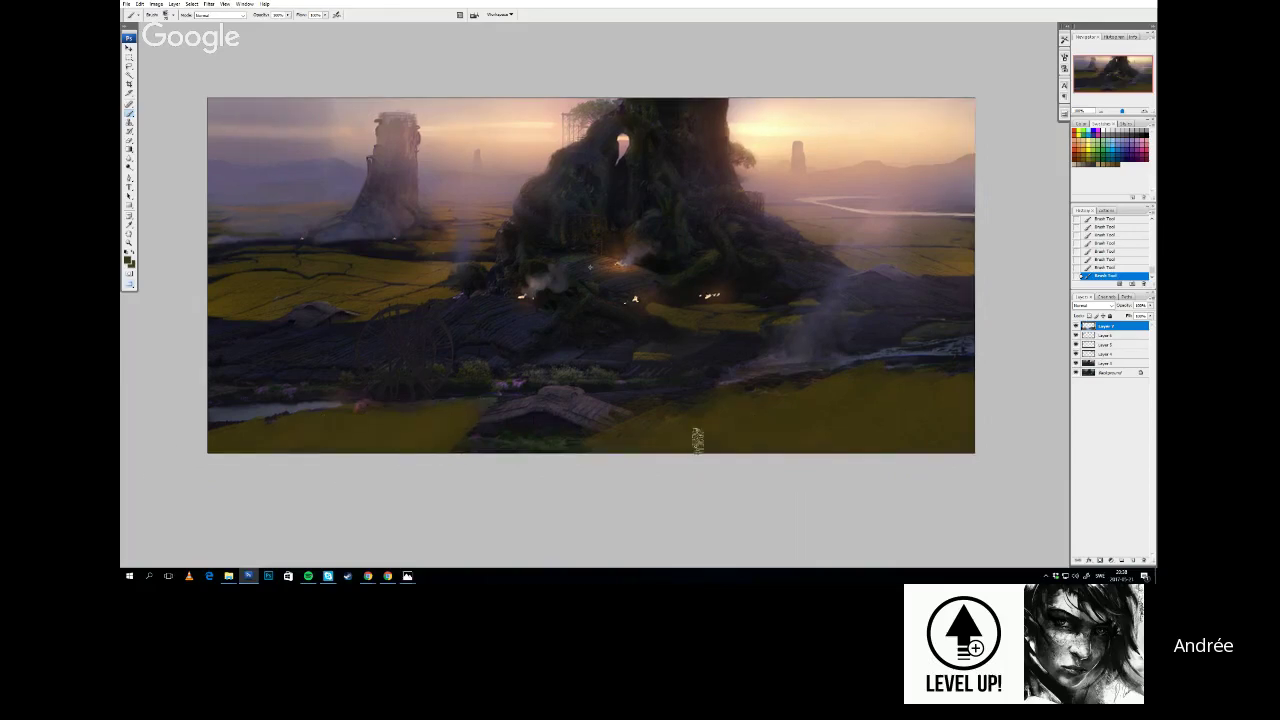
# Sample a dark tone, choose a fine brush tip and paint diagonal furrow lines across the foreground fields
pyautogui.keyDown('alt'); pyautogui.click(321, 316); pyautogui.keyUp('alt')
pyautogui.press('b')
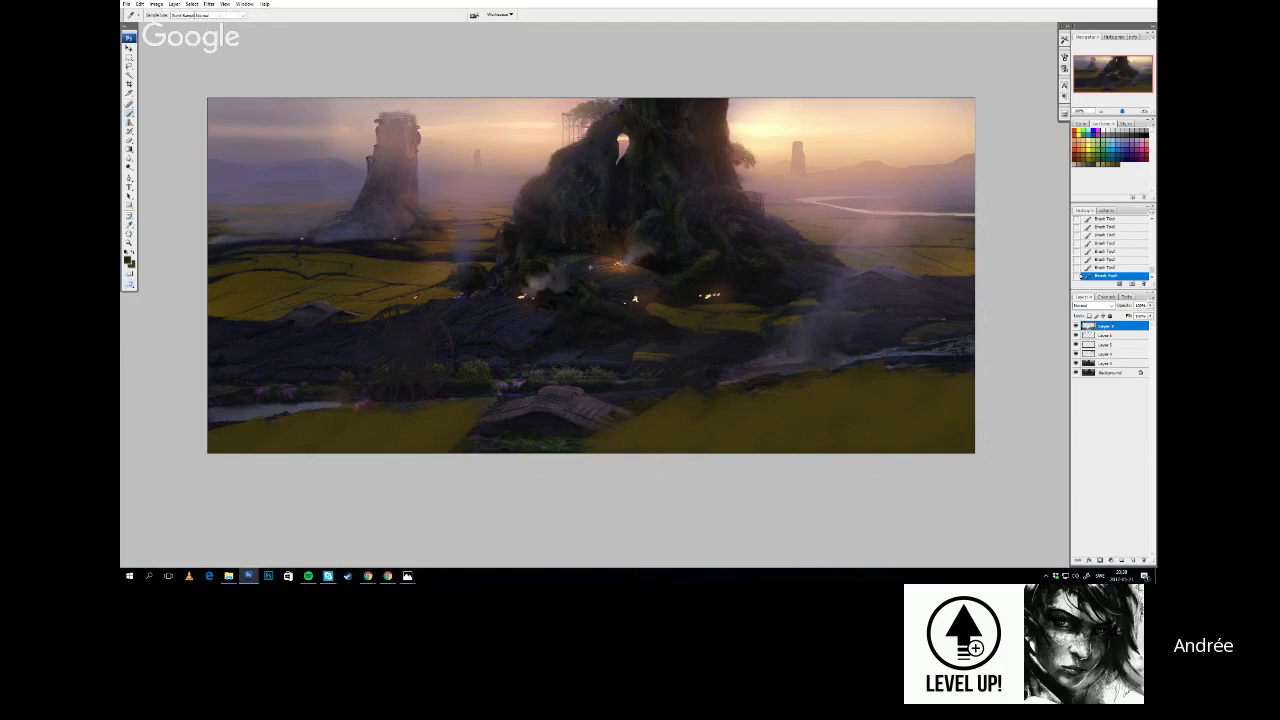
pyautogui.rightClick(596, 300)
pyautogui.click(444, 420)
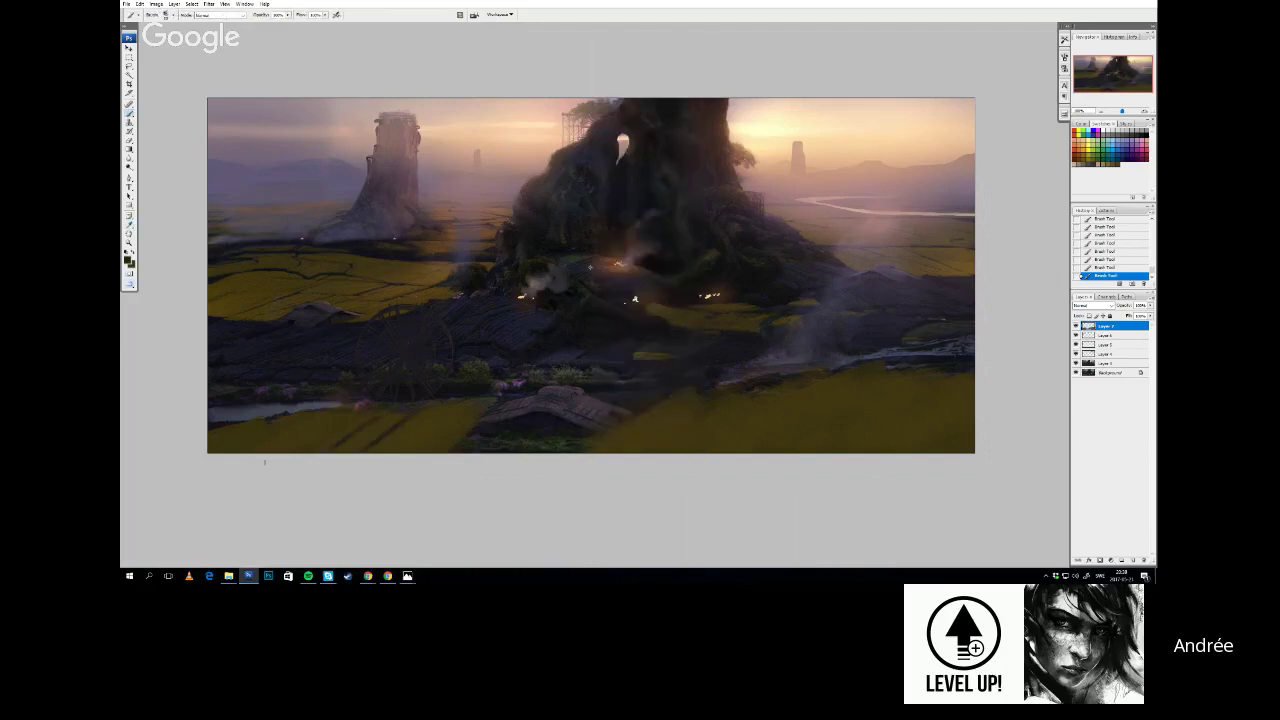
pyautogui.moveTo(794, 388)
pyautogui.mouseDown()
pyautogui.moveTo(690, 452)
pyautogui.moveTo(780, 411)
pyautogui.moveTo(726, 451)
pyautogui.mouseUp()
pyautogui.hotkey('ctrl', 'z')
pyautogui.moveTo(957, 391); pyautogui.dragTo(889, 450)
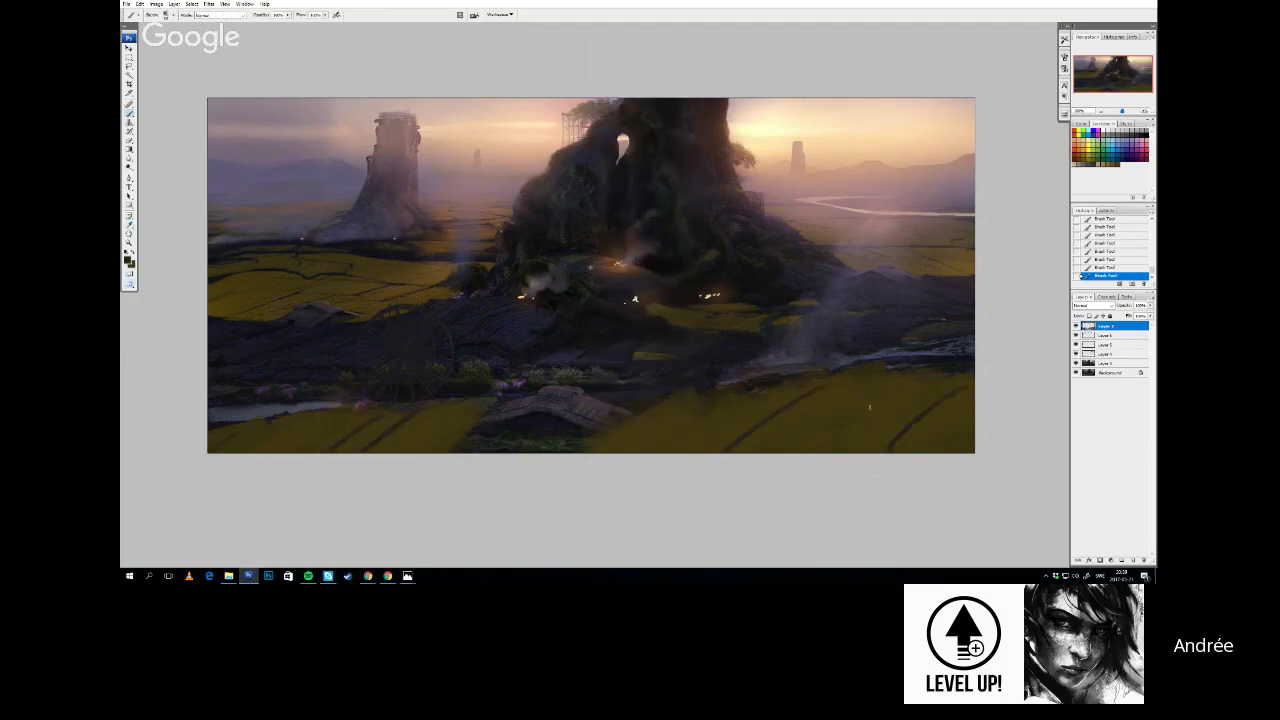
pyautogui.rightClick(794, 103)
pyautogui.doubleClick(794, 103)
pyautogui.moveTo(362, 343); pyautogui.dragTo(194, 402)
pyautogui.hotkey('ctrl', 'z')
pyautogui.moveTo(420, 403); pyautogui.dragTo(421, 392)
pyautogui.moveTo(643, 394); pyautogui.dragTo(638, 391)
# Return to the textured brush and paint yellow-green fields over the dark middle ground between the tree and the river
pyautogui.rightClick(917, 248)
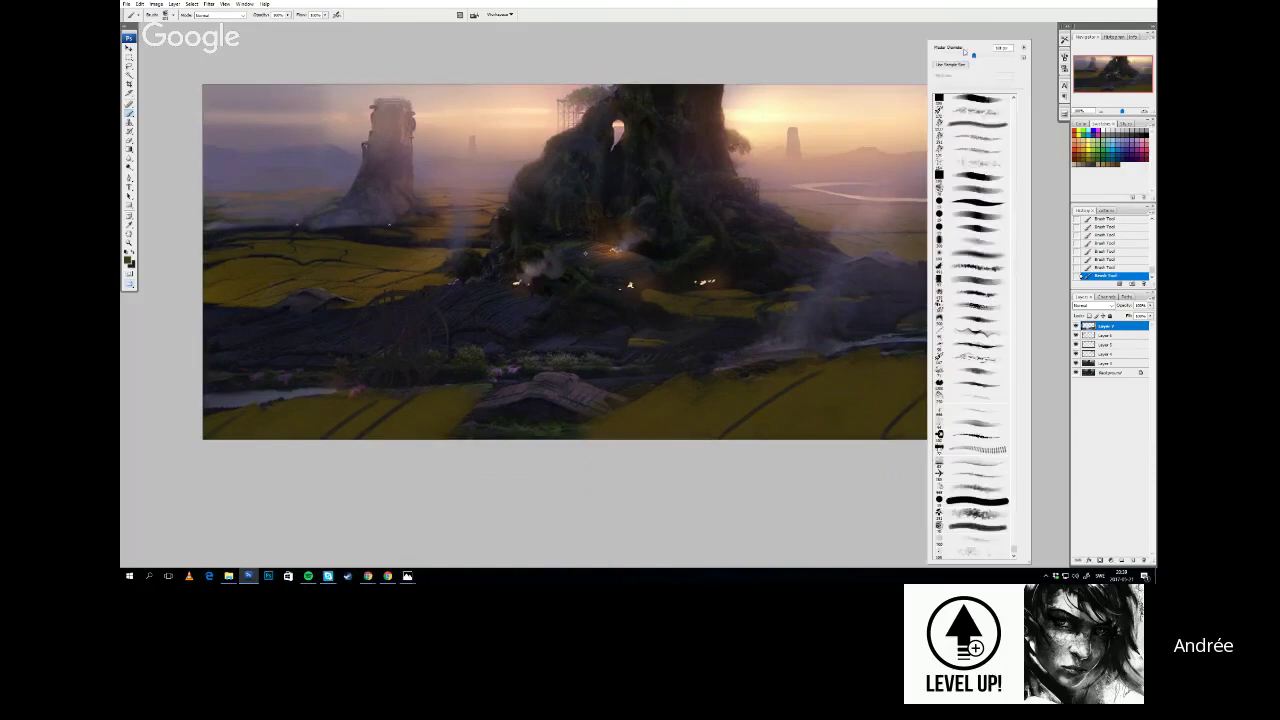
pyautogui.press('Return')
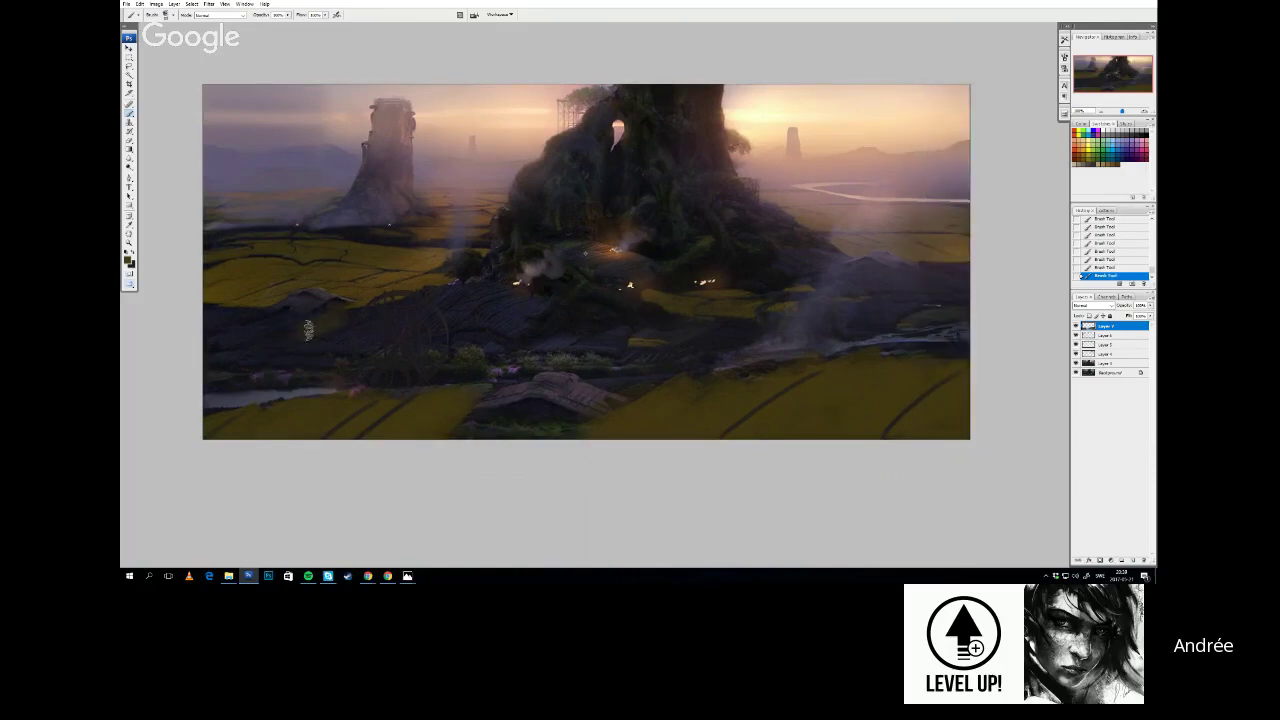
pyautogui.moveTo(271, 320)
pyautogui.mouseDown()
pyautogui.moveTo(229, 354)
pyautogui.moveTo(318, 345)
pyautogui.moveTo(465, 302)
pyautogui.moveTo(445, 298)
pyautogui.moveTo(440, 286)
pyautogui.moveTo(456, 283)
pyautogui.moveTo(528, 305)
pyautogui.moveTo(464, 318)
pyautogui.moveTo(518, 316)
pyautogui.moveTo(510, 303)
pyautogui.moveTo(481, 343)
pyautogui.moveTo(608, 325)
pyautogui.moveTo(680, 334)
pyautogui.moveTo(542, 338)
pyautogui.moveTo(486, 297)
pyautogui.moveTo(431, 290)
pyautogui.moveTo(511, 320)
pyautogui.mouseUp()
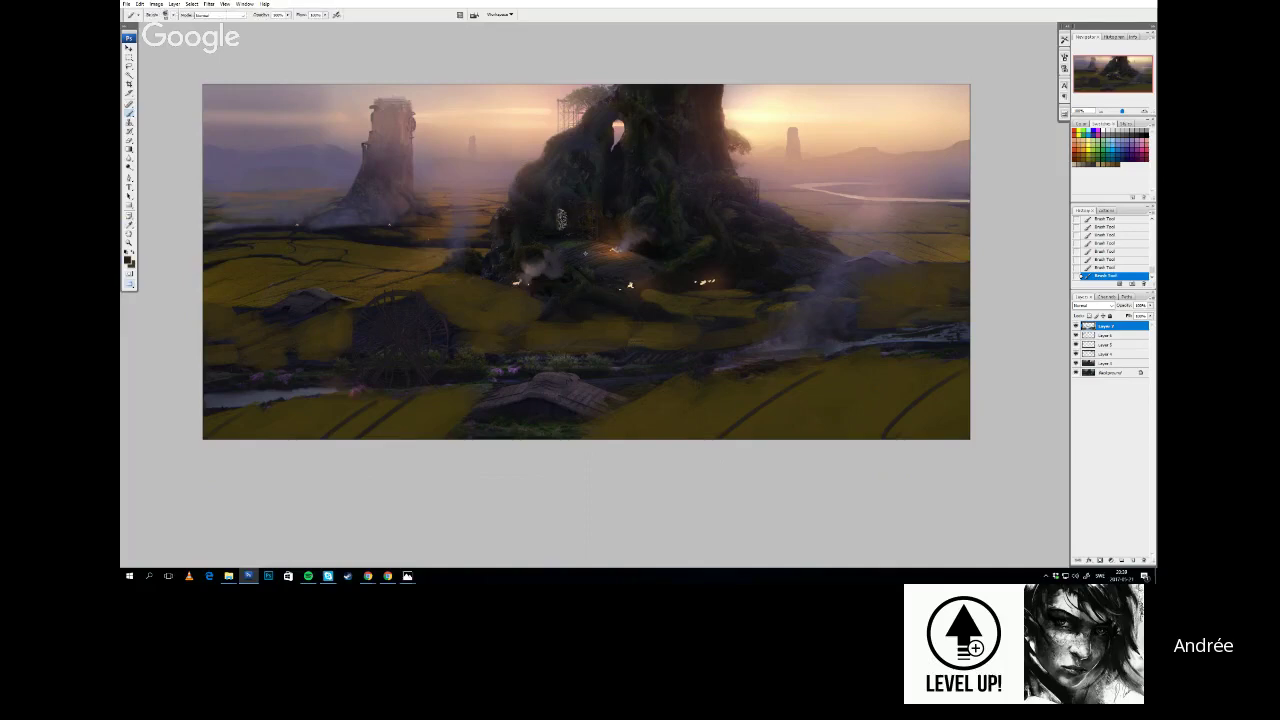
# Choose a large soft brush and darken the foreground field around and beside the thatched roof
pyautogui.rightClick(596, 235)
pyautogui.click(598, 253)
pyautogui.click(541, 327)
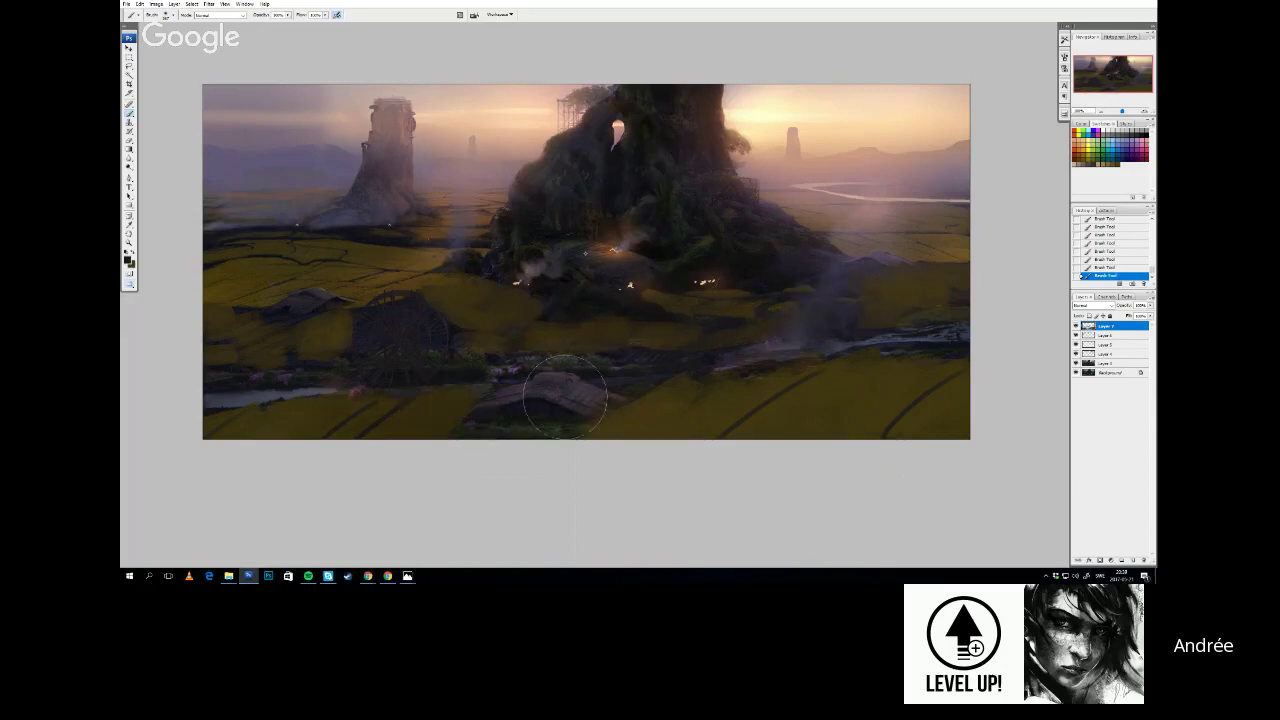
pyautogui.moveTo(909, 443)
pyautogui.mouseDown()
pyautogui.moveTo(950, 398)
pyautogui.moveTo(952, 418)
pyautogui.mouseUp()
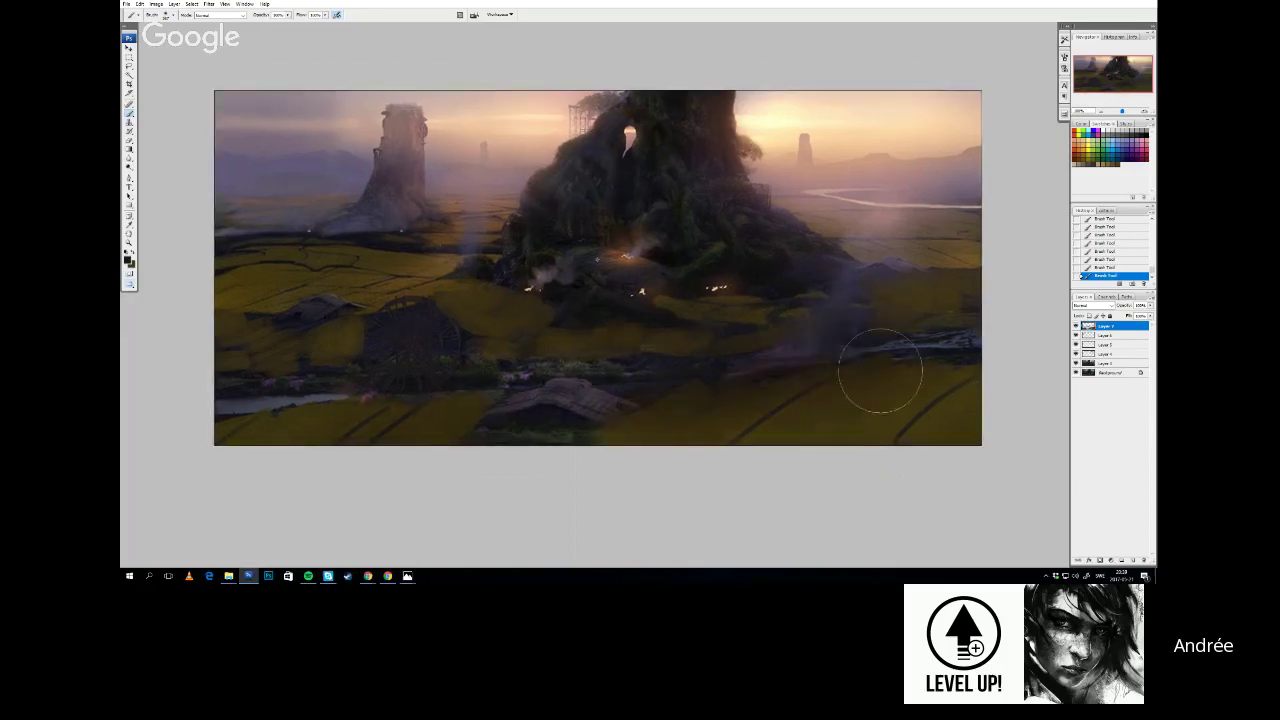
# Choose a small hard brush and paint thin dark dividing lines across the middle-ground and foreground fields
pyautogui.press('i')
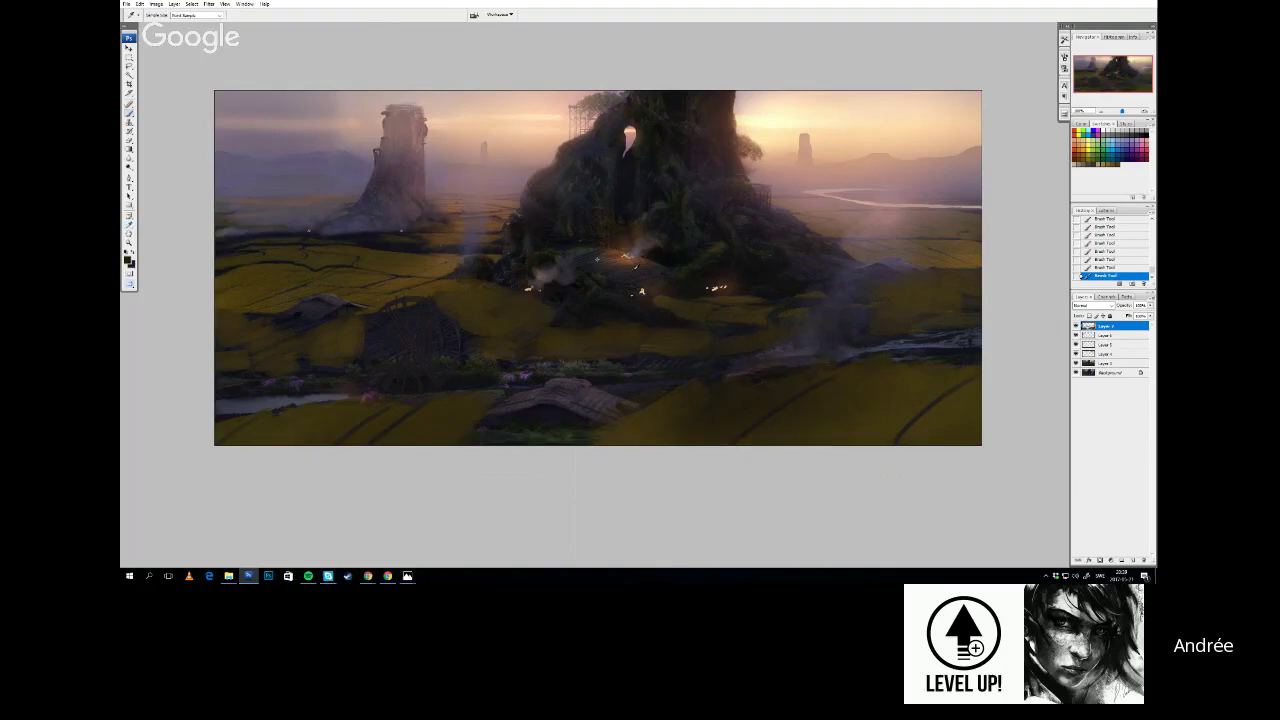
pyautogui.rightClick(643, 260)
pyautogui.click(703, 197)
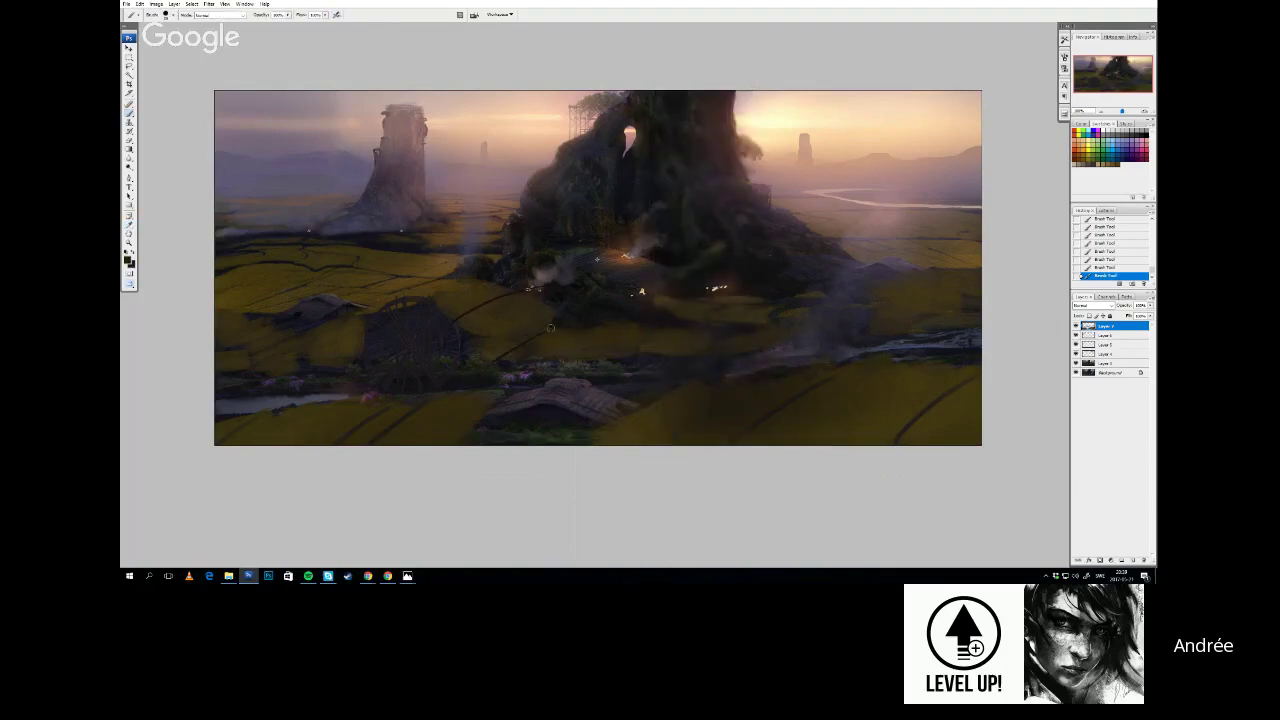
pyautogui.moveTo(545, 343); pyautogui.dragTo(673, 348)
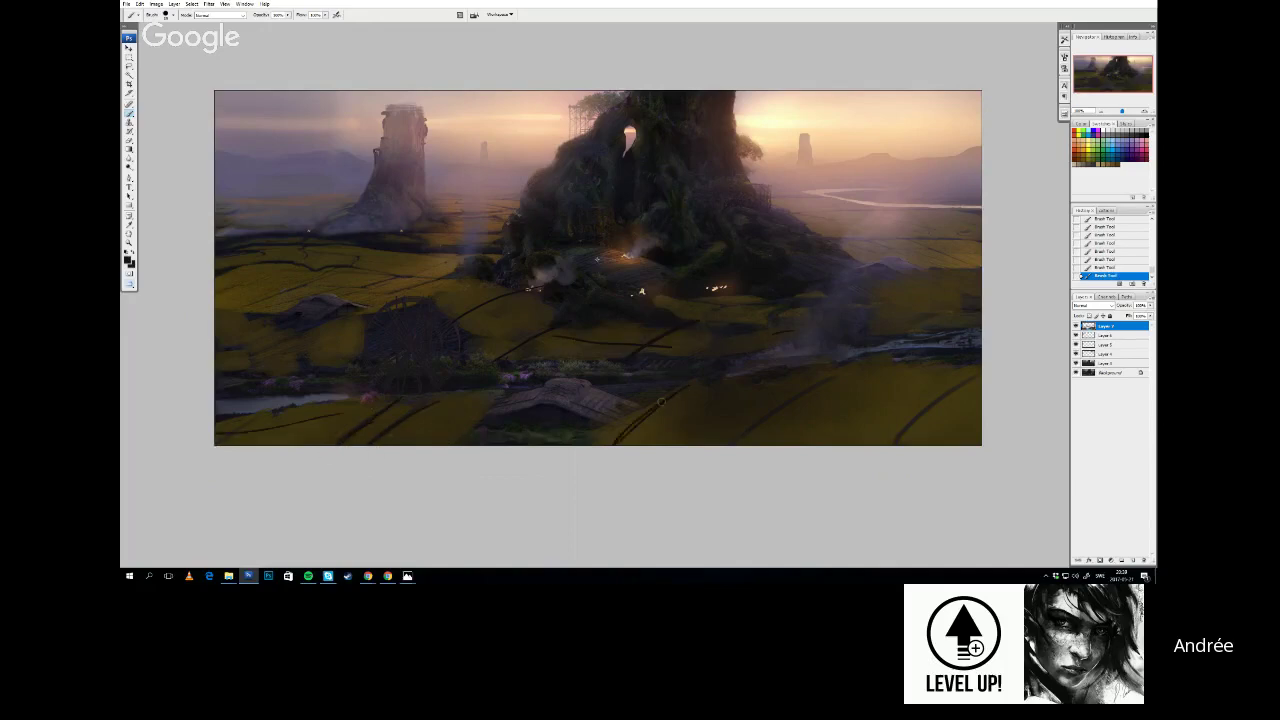
pyautogui.moveTo(756, 408); pyautogui.dragTo(745, 413)
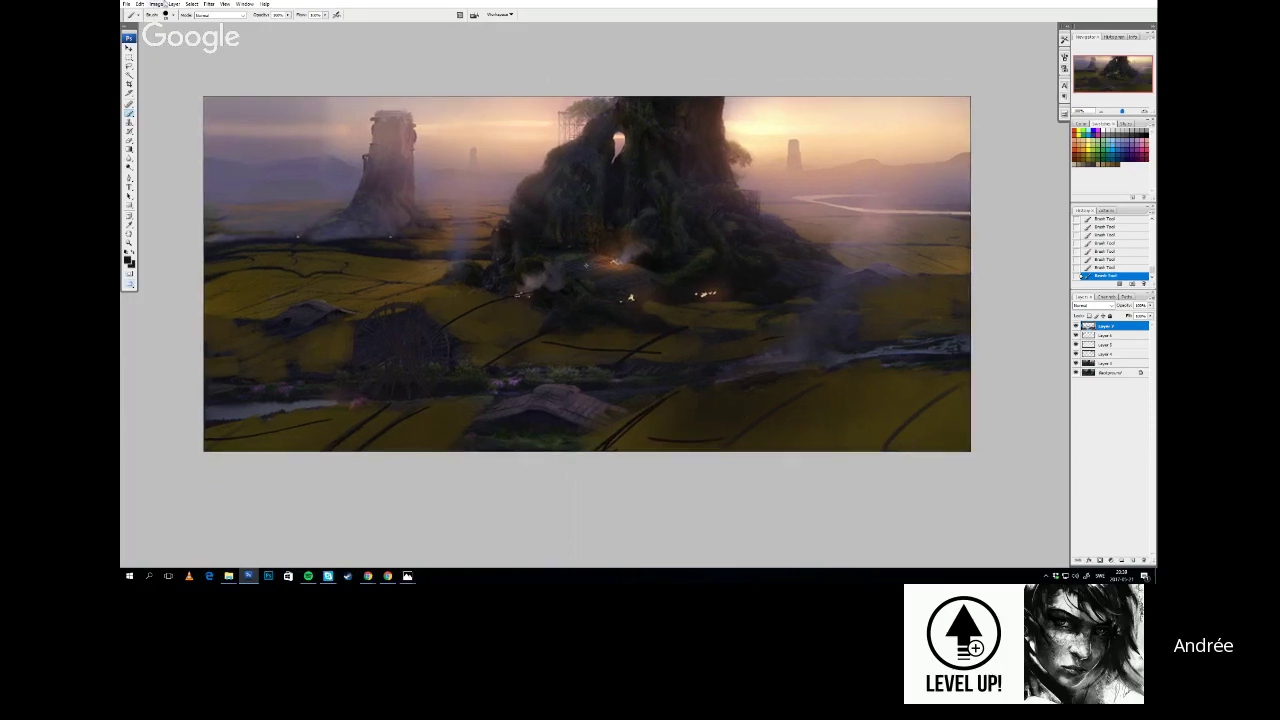
# Flip the canvas horizontally to check the composition and undo the flip
pyautogui.click(156, 4)
pyautogui.moveTo(165, 78)
pyautogui.click(235, 120)
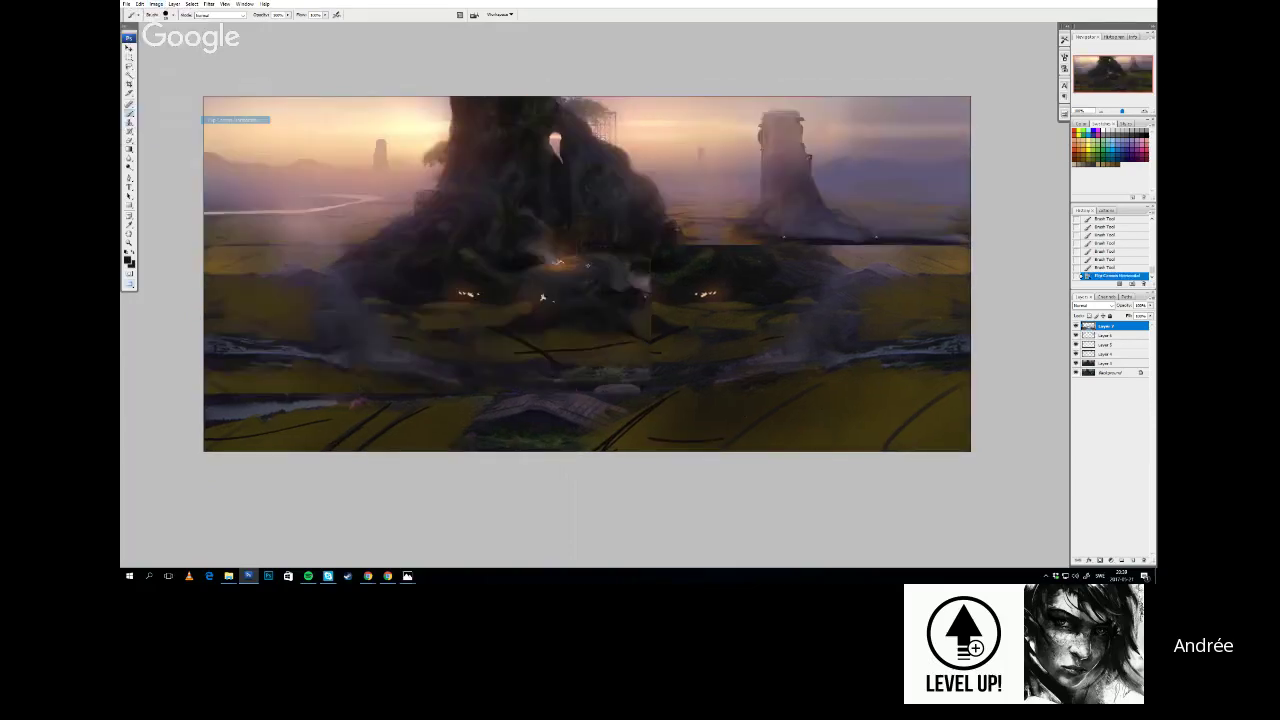
pyautogui.hotkey('ctrl', 'z')
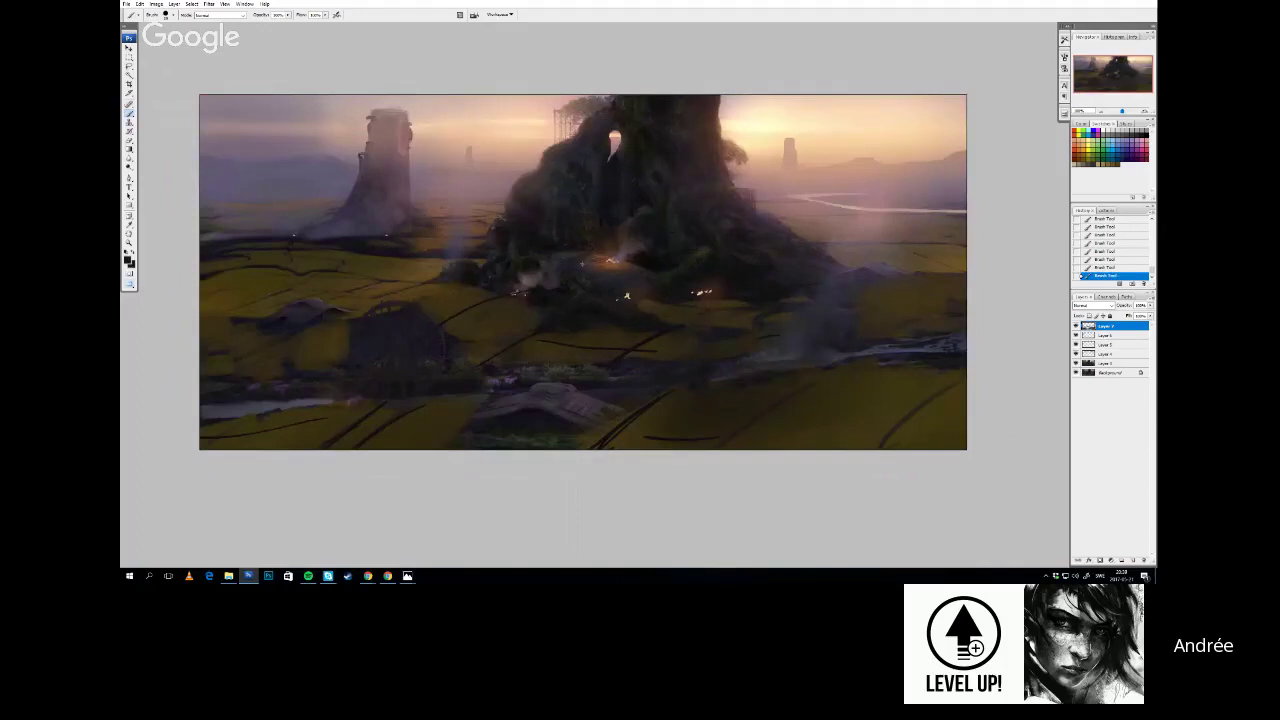
# Open the painting of the dark castle room with arched windows for the next critique
pyautogui.hotkey('alt', 'Tab')
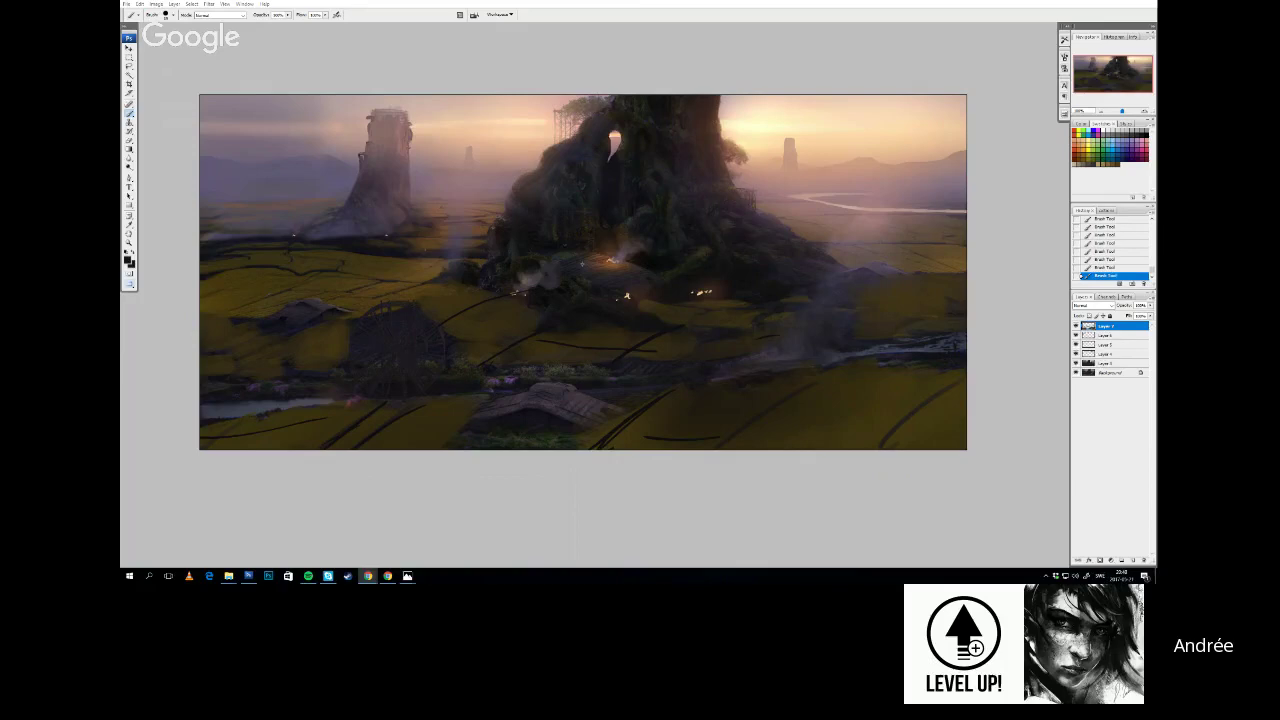
pyautogui.hotkey('alt', 'Tab')
pyautogui.moveTo(922, 130); pyautogui.dragTo(418, 384)
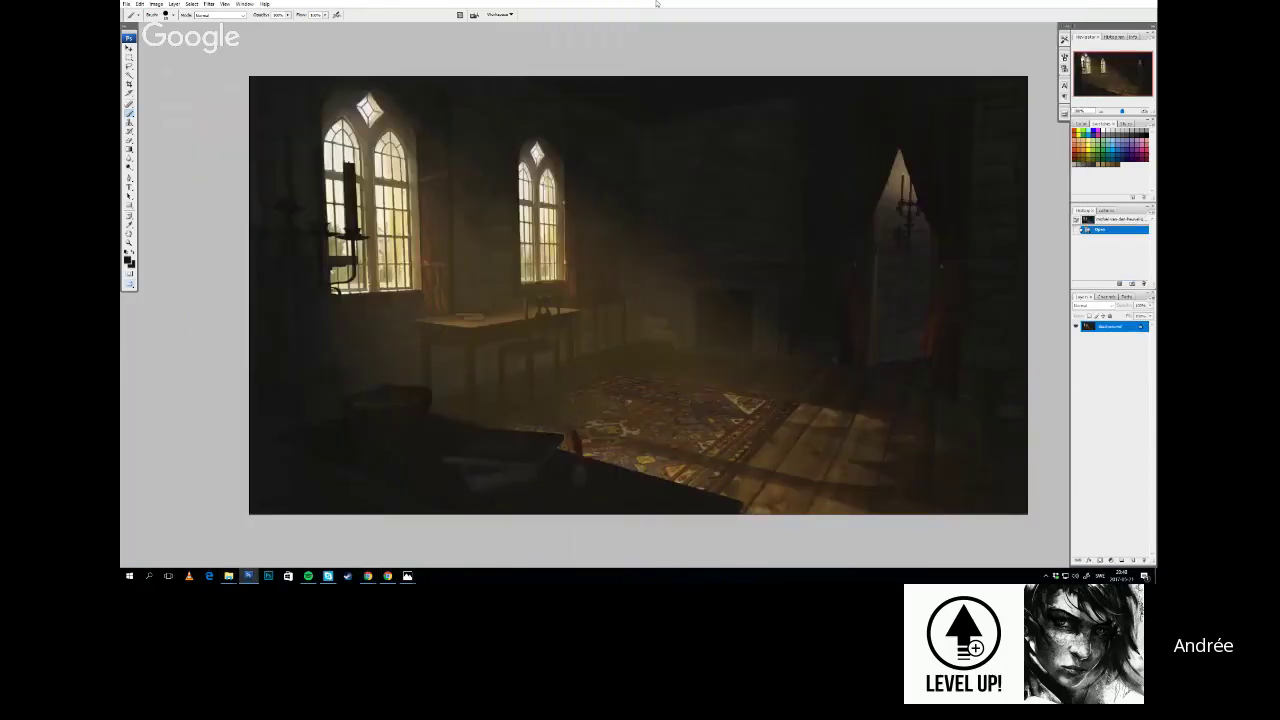
pyautogui.moveTo(628, 348); pyautogui.dragTo(674, 390)
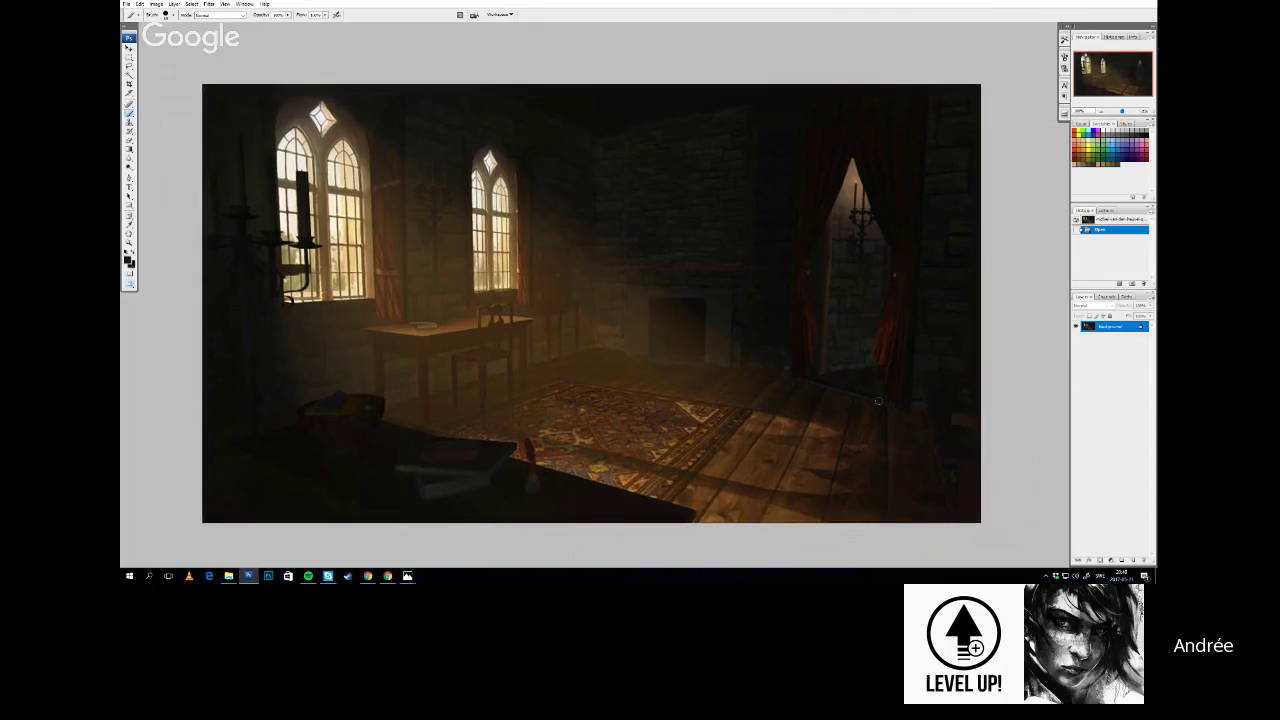
# Copy the whole painting onto its own layer and add an empty layer above it in Screen blending mode
pyautogui.hotkey('ctrl', 'a')
pyautogui.hotkey('ctrl', 'c')
pyautogui.hotkey('ctrl', 'v')
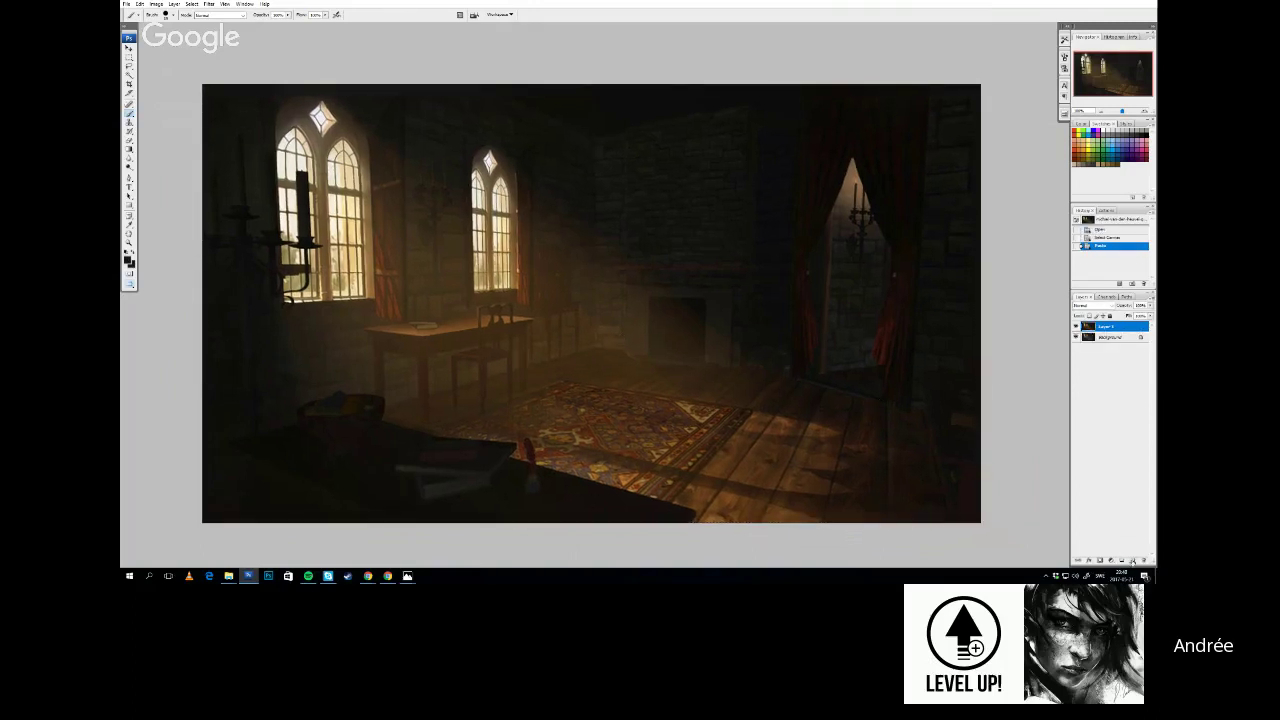
pyautogui.click(1133, 560)
pyautogui.click(1100, 307)
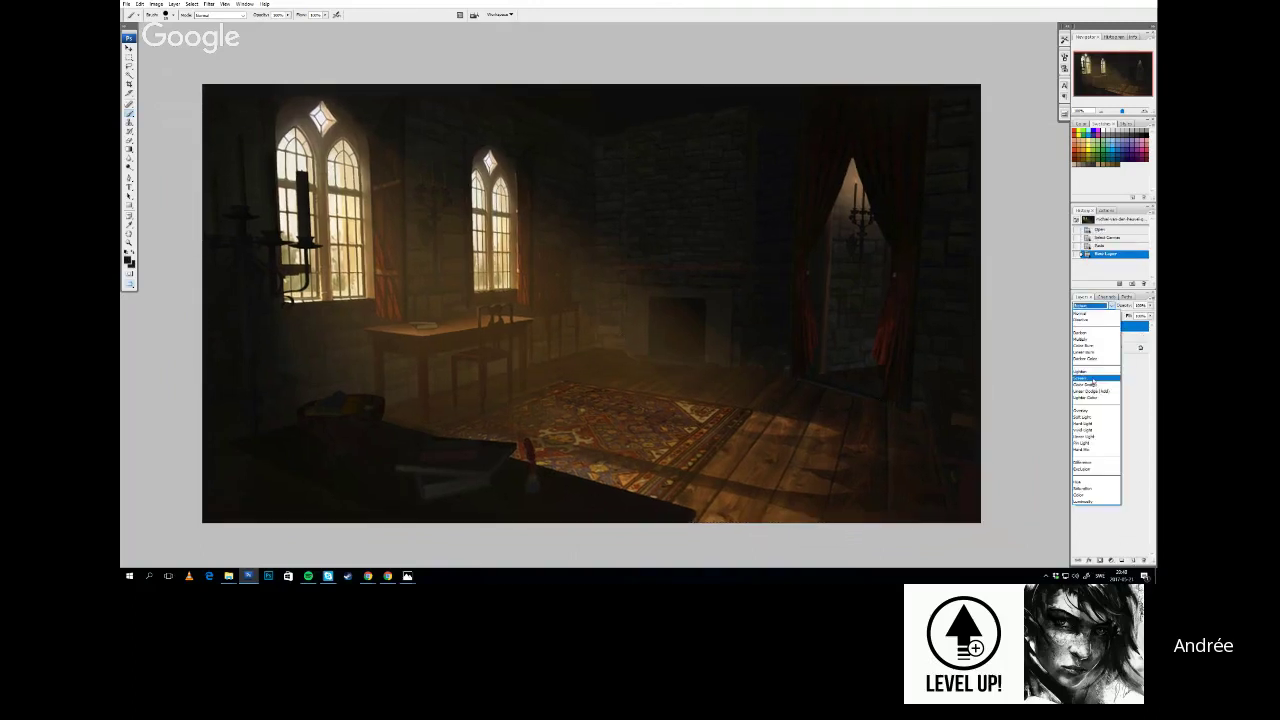
pyautogui.click(1096, 384)
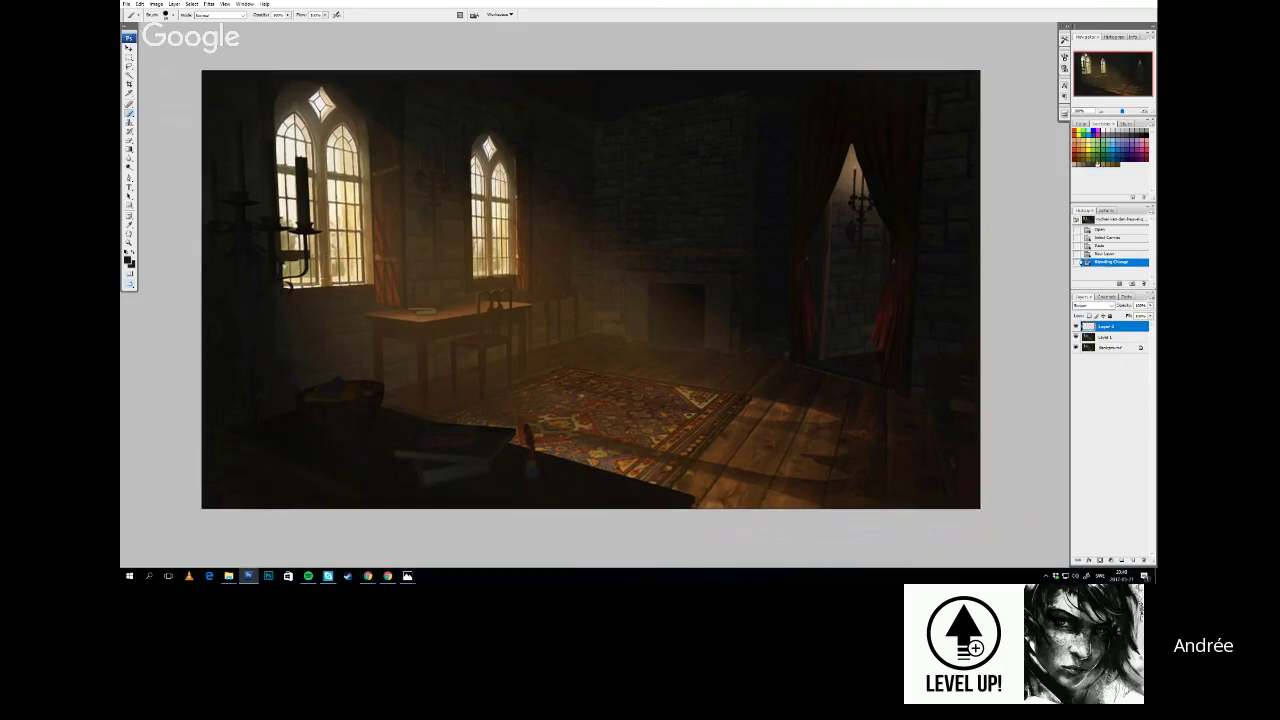
# Choose a soft brush and paint a faint warm glow around the smaller arched window, undoing unwanted strokes
pyautogui.rightClick(541, 193)
pyautogui.click(586, 254)
pyautogui.click(556, 232)
pyautogui.hotkey('ctrl', 'z')
pyautogui.click(552, 236)
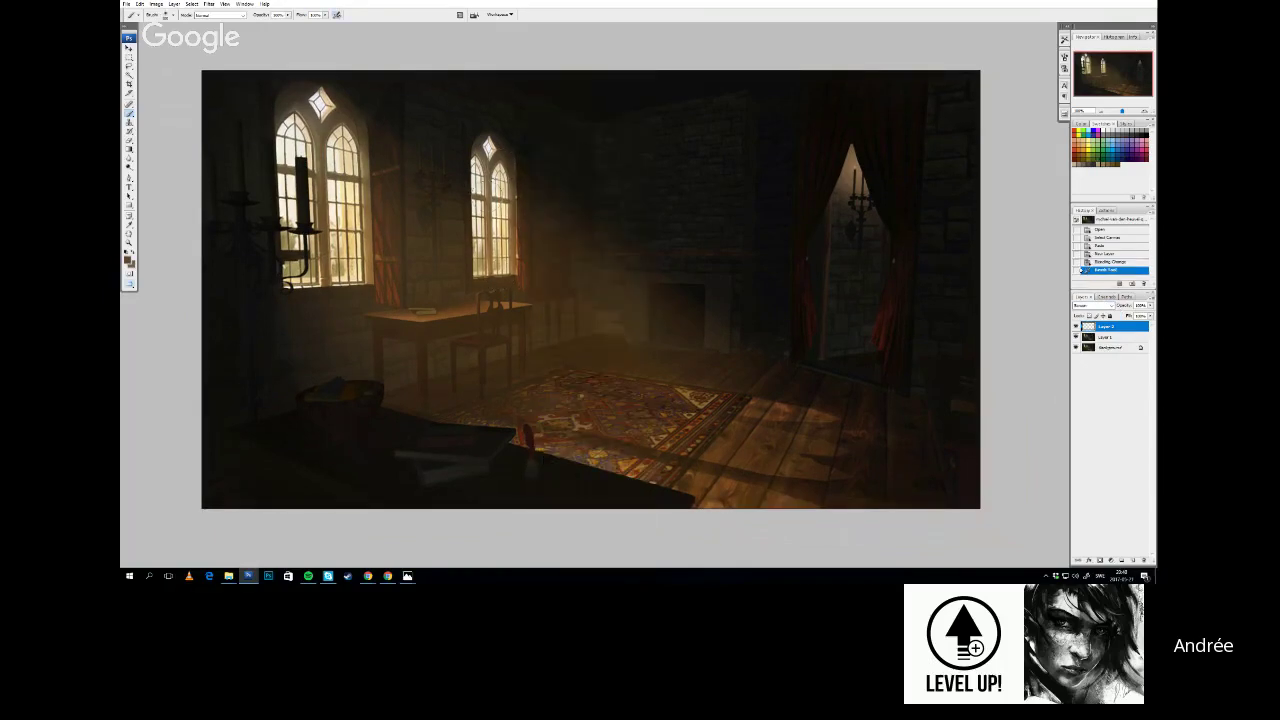
pyautogui.moveTo(468, 165); pyautogui.dragTo(474, 262)
pyautogui.moveTo(476, 172); pyautogui.dragTo(476, 264)
pyautogui.hotkey('ctrl', 'z')
pyautogui.click(492, 202)
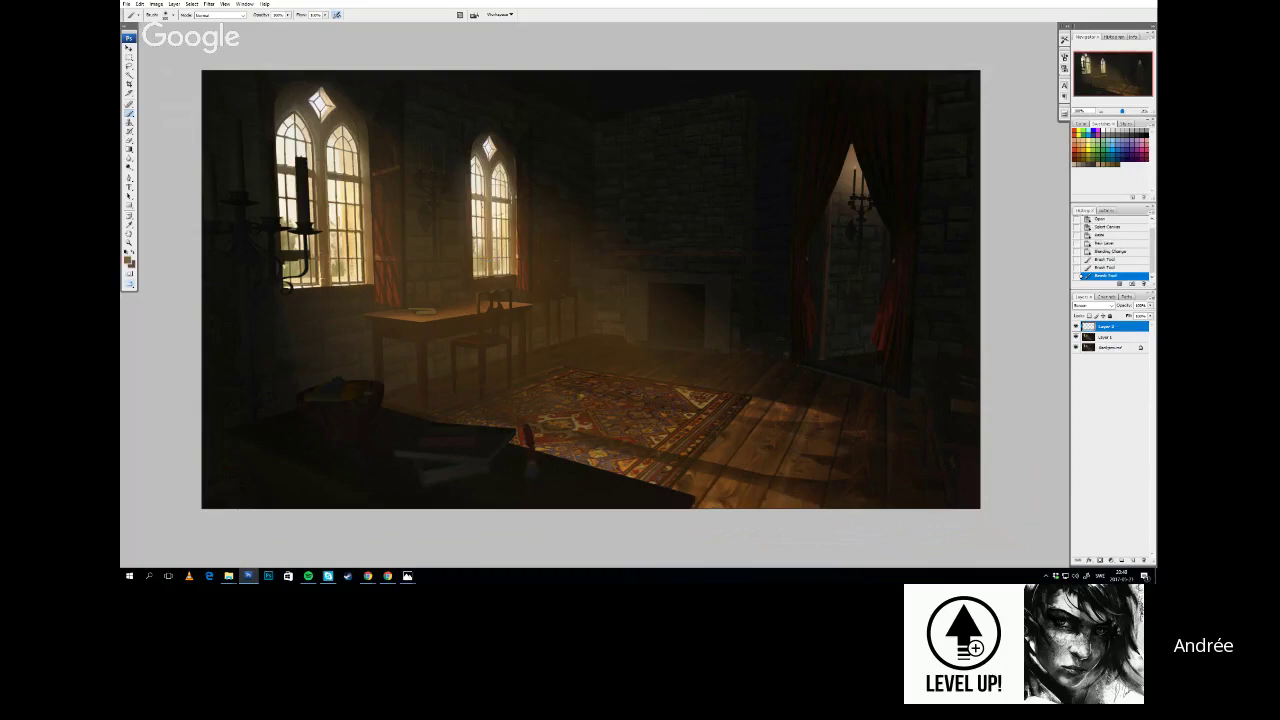
pyautogui.moveTo(514, 206); pyautogui.dragTo(518, 246)
# Paint a soft warm glow over the large arched window and the candle in front of it, undoing trial strokes
pyautogui.rightClick(526, 205)
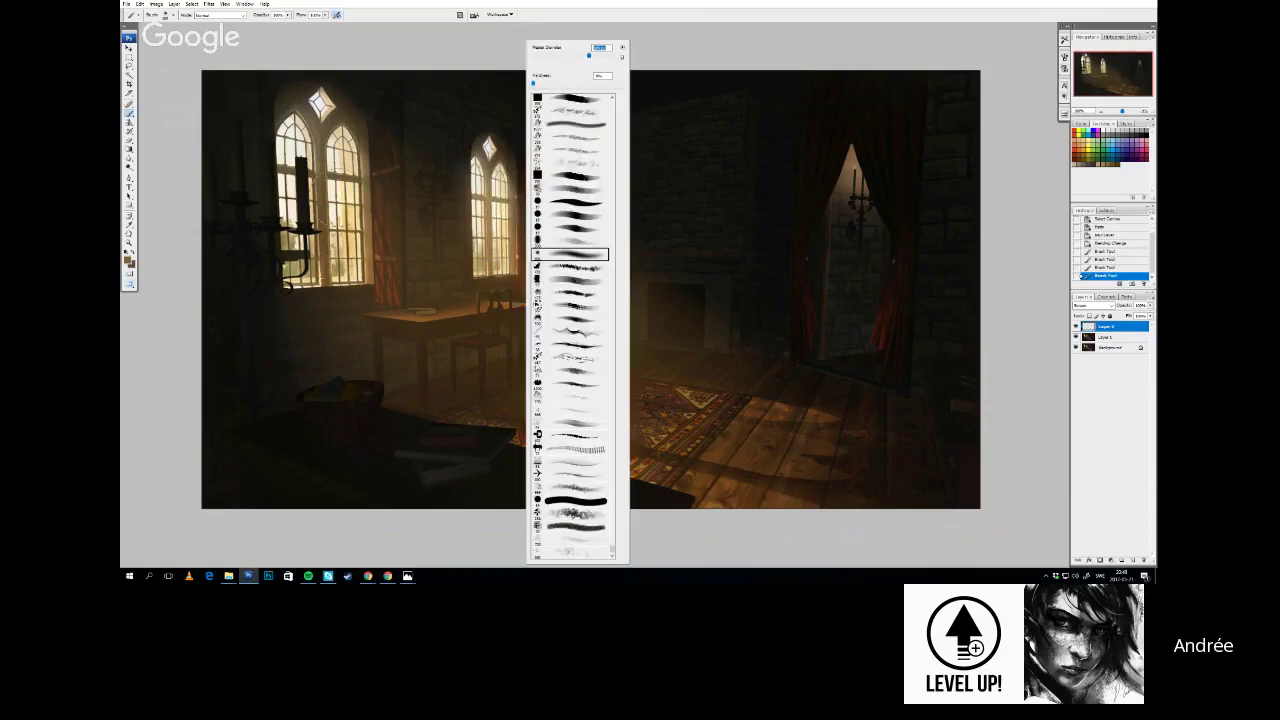
pyautogui.moveTo(326, 166); pyautogui.dragTo(332, 278)
pyautogui.hotkey('ctrl', 'z')
pyautogui.moveTo(345, 124); pyautogui.dragTo(352, 280)
pyautogui.hotkey('ctrl', 'z')
pyautogui.moveTo(276, 122); pyautogui.dragTo(300, 220)
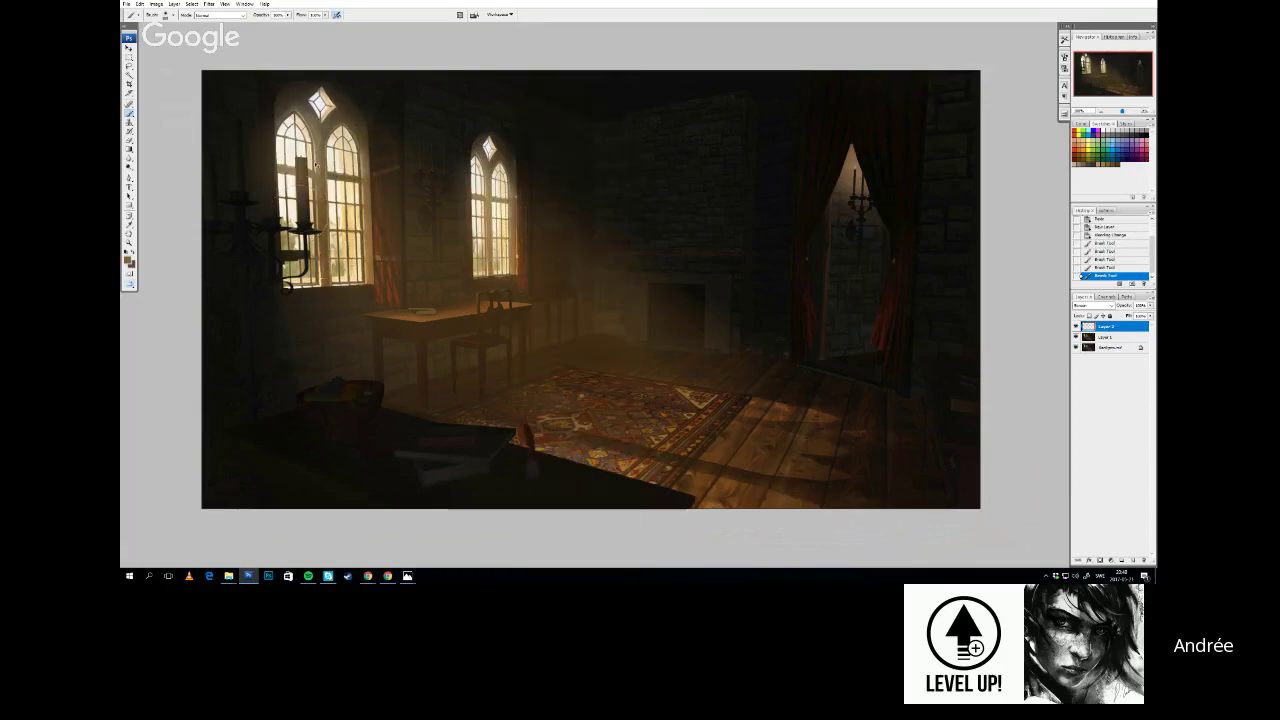
pyautogui.hotkey('ctrl', 'z')
pyautogui.rightClick(343, 78)
pyautogui.hotkey('ctrl', 'z')
pyautogui.moveTo(290, 138)
pyautogui.mouseDown()
pyautogui.moveTo(292, 224)
pyautogui.moveTo(298, 160)
pyautogui.moveTo(338, 228)
pyautogui.mouseUp()
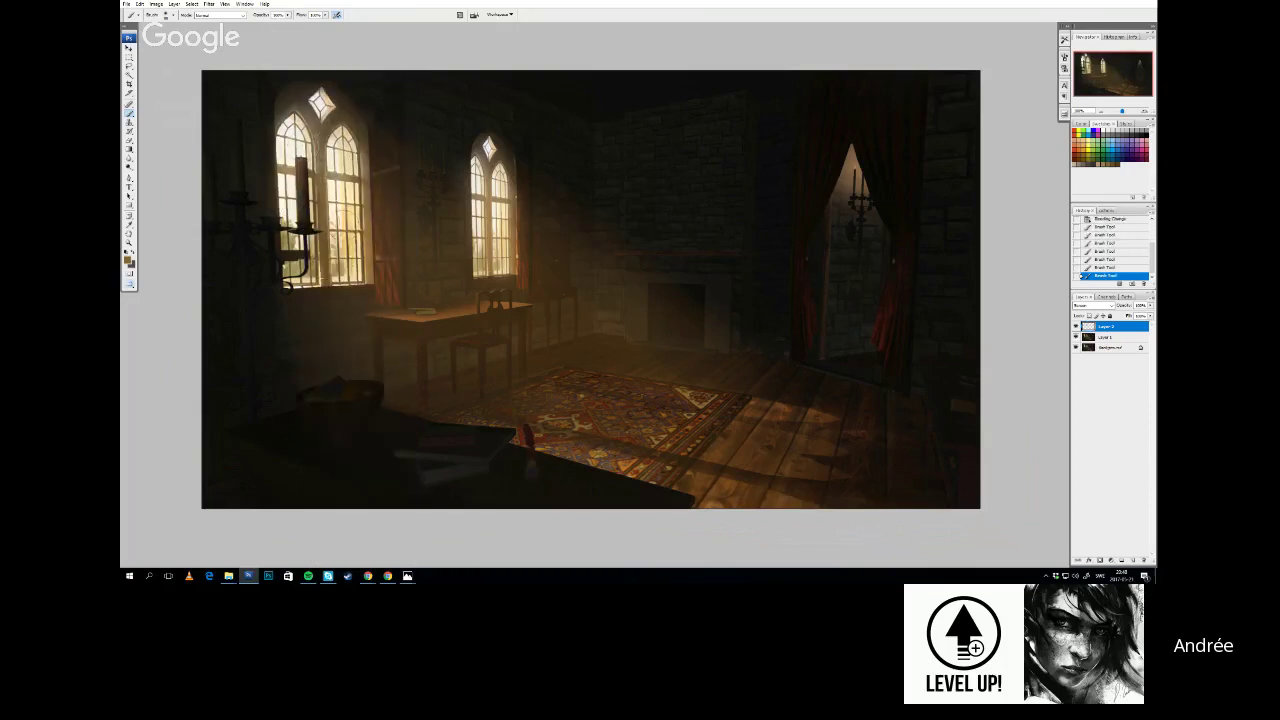
# Paint hazy light falling diagonally from the large window towards the desk and floor with a larger soft brush
pyautogui.rightClick(369, 125)
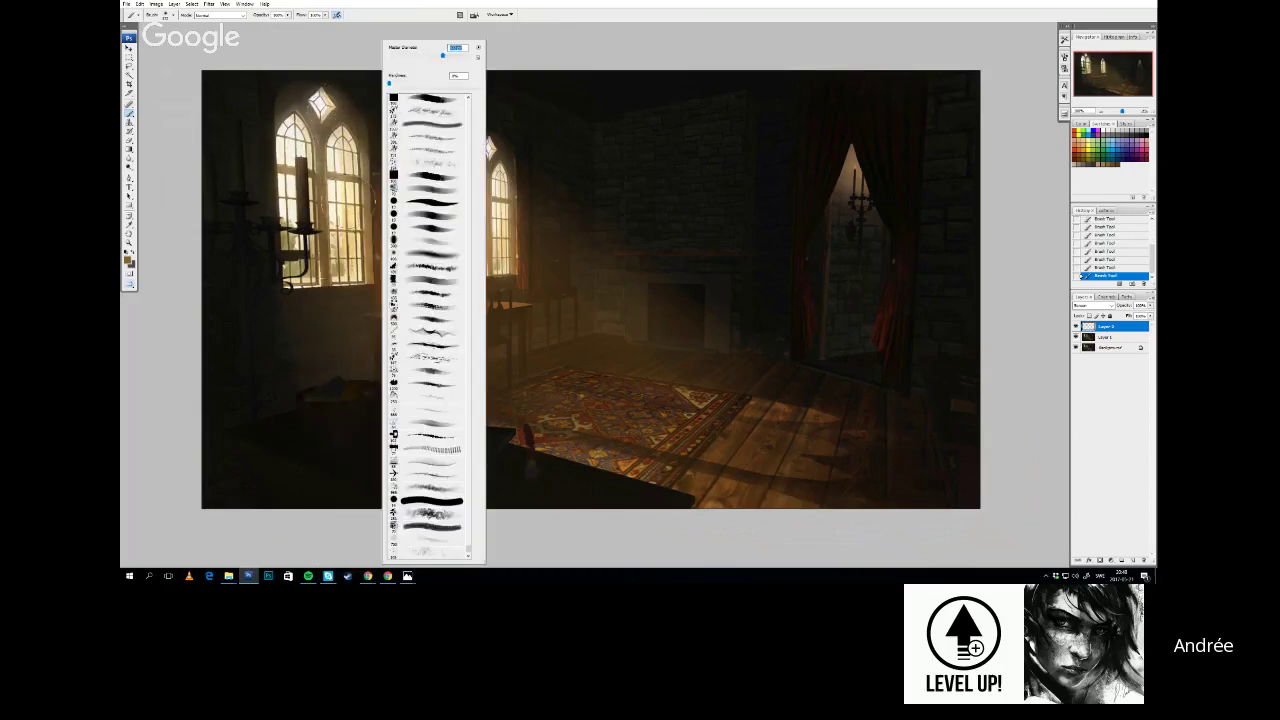
pyautogui.press('Escape')
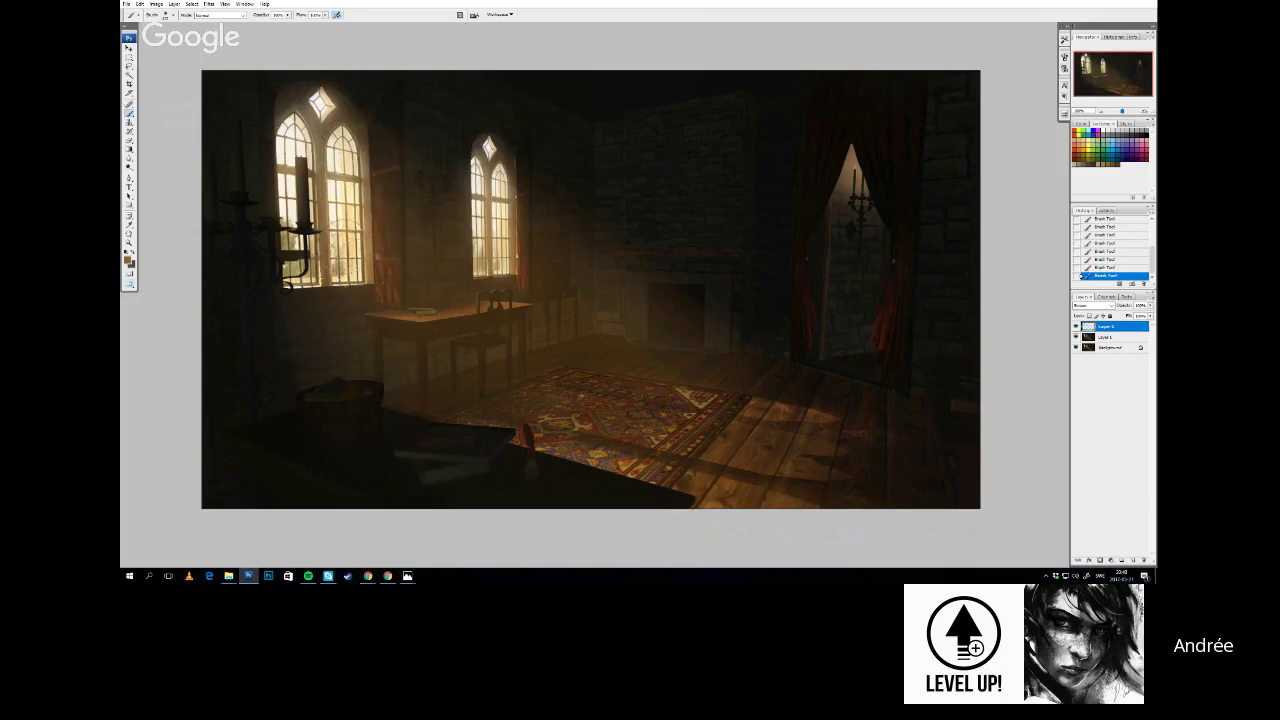
pyautogui.moveTo(332, 256); pyautogui.dragTo(410, 322)
pyautogui.hotkey('ctrl', 'z')
pyautogui.moveTo(329, 301); pyautogui.dragTo(416, 394)
pyautogui.hotkey('ctrl', 'z')
pyautogui.moveTo(292, 264); pyautogui.dragTo(419, 404)
pyautogui.rightClick(460, 278)
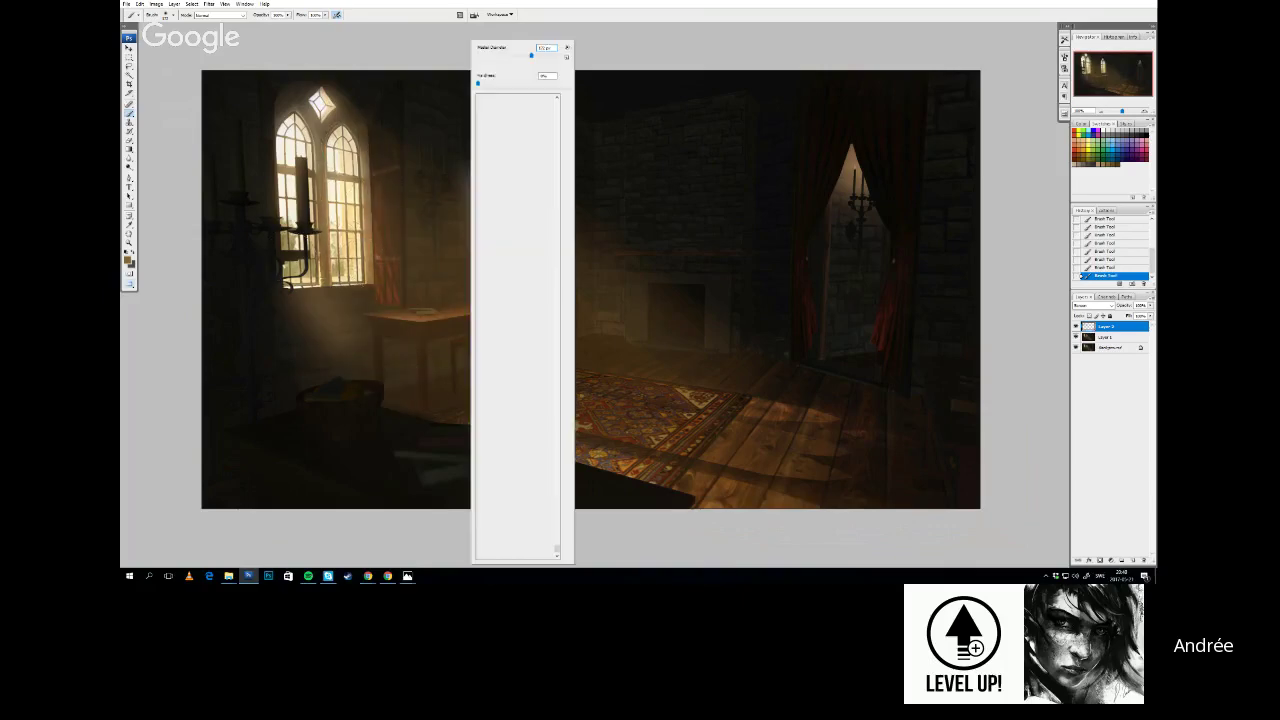
pyautogui.moveTo(294, 250)
pyautogui.mouseDown()
pyautogui.moveTo(334, 266)
pyautogui.moveTo(452, 412)
pyautogui.mouseUp()
# Try broad diagonal light beams from both windows across the carpet and fireplace wall, undoing unwanted strokes
pyautogui.moveTo(428, 318)
pyautogui.mouseDown()
pyautogui.moveTo(459, 402)
pyautogui.moveTo(548, 500)
pyautogui.mouseUp()
pyautogui.hotkey('ctrl', 'z')
pyautogui.moveTo(403, 210)
pyautogui.mouseDown()
pyautogui.moveTo(550, 465)
pyautogui.moveTo(606, 505)
pyautogui.mouseUp()
pyautogui.hotkey('ctrl', 'z')
pyautogui.moveTo(482, 192)
pyautogui.mouseDown()
pyautogui.moveTo(756, 450)
pyautogui.moveTo(674, 363)
pyautogui.moveTo(684, 358)
pyautogui.moveTo(644, 308)
pyautogui.mouseUp()
pyautogui.hotkey('ctrl', 'z')
# Erase excess haze along the beam edges, over the carpet and around the desk with a large soft eraser
pyautogui.rightClick(648, 300)
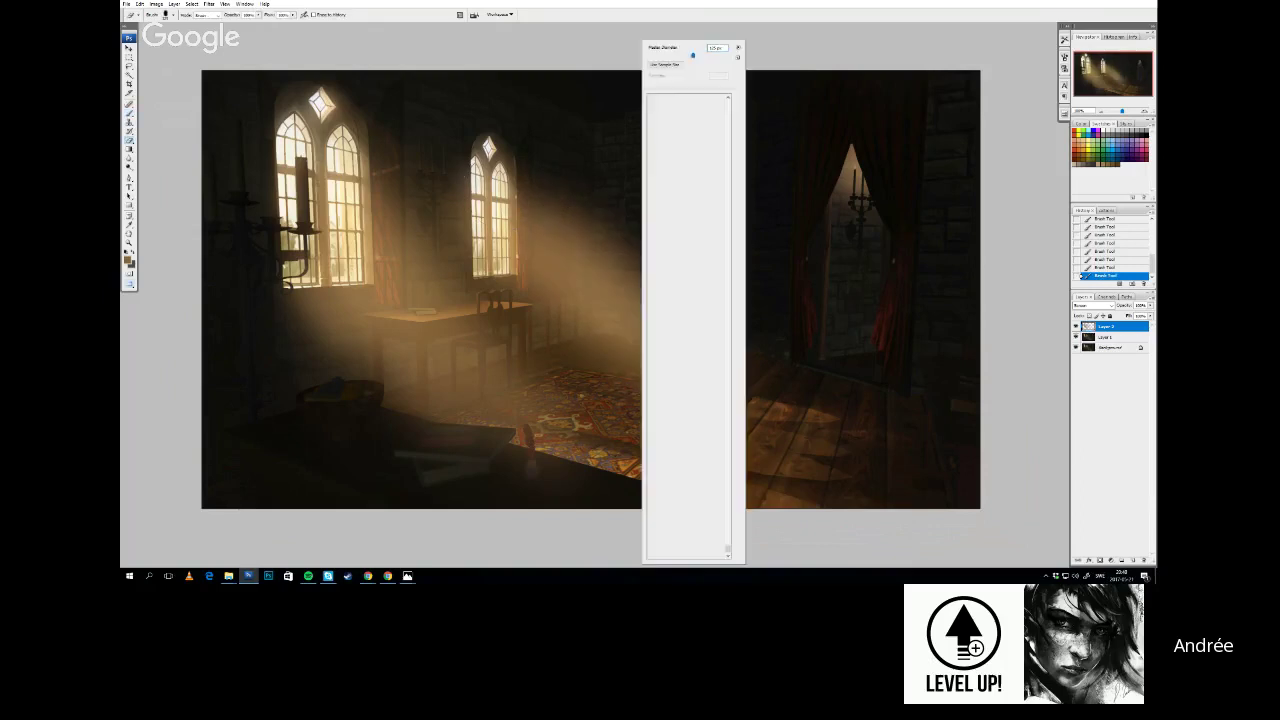
pyautogui.moveTo(570, 168)
pyautogui.mouseDown()
pyautogui.moveTo(700, 363)
pyautogui.moveTo(786, 446)
pyautogui.mouseUp()
pyautogui.moveTo(408, 267); pyautogui.dragTo(436, 466)
pyautogui.moveTo(242, 320); pyautogui.dragTo(481, 490)
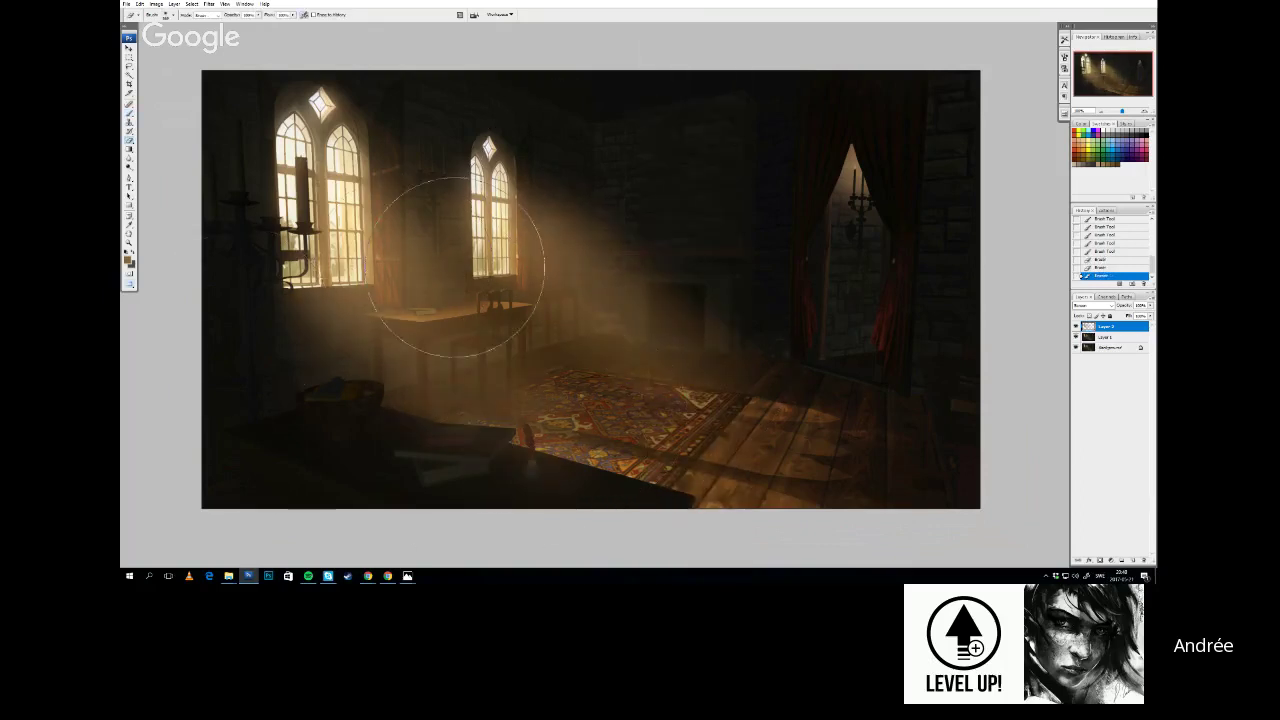
pyautogui.moveTo(463, 263); pyautogui.dragTo(425, 188)
pyautogui.moveTo(568, 282); pyautogui.dragTo(708, 338)
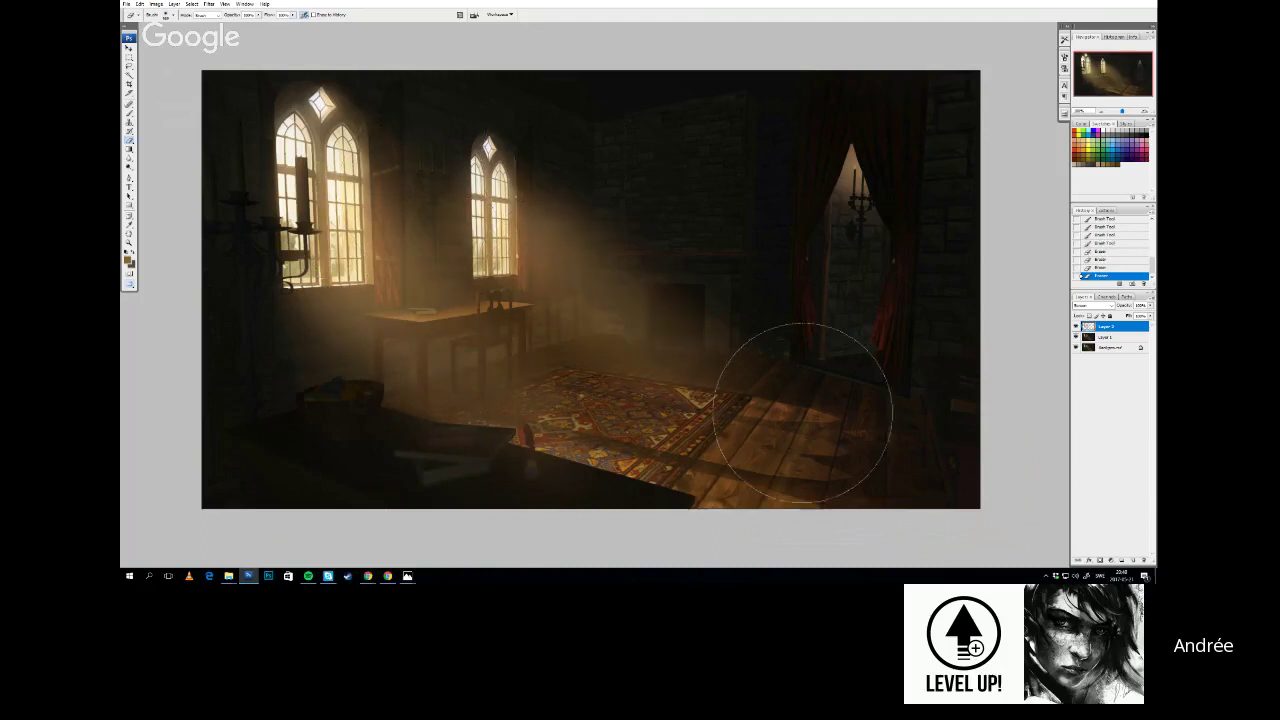
# Paint more warm haze from the large window down to the carpet and beside the smaller window
pyautogui.press('b')
pyautogui.moveTo(327, 161); pyautogui.dragTo(550, 434)
pyautogui.moveTo(493, 200)
pyautogui.mouseDown()
pyautogui.moveTo(547, 275)
pyautogui.moveTo(587, 285)
pyautogui.moveTo(646, 223)
pyautogui.mouseUp()
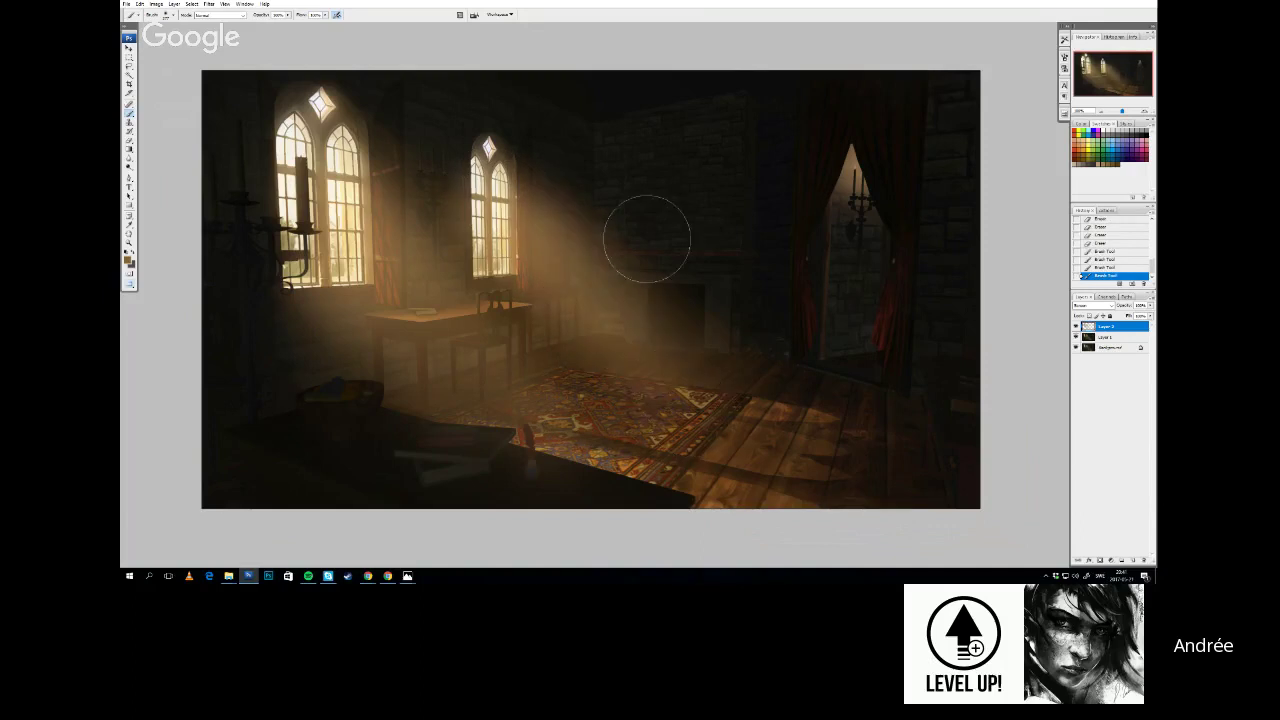
# Paint a straight, crisp light ray from the smaller window diagonally down to the floor beyond the carpet
pyautogui.rightClick(646, 230)
pyautogui.click(530, 171)
pyautogui.keyDown('shift'); pyautogui.click(747, 397); pyautogui.keyUp('shift')
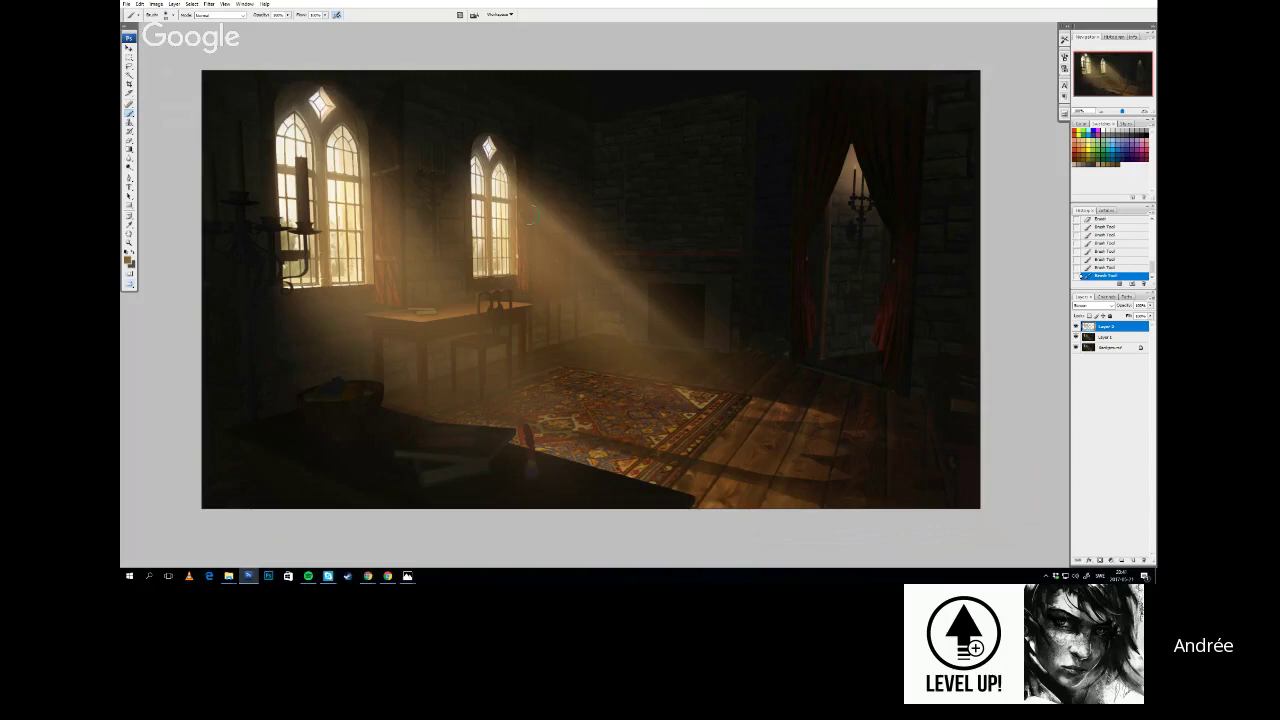
# Erase excess haze around the desk and large window, and flip the canvas horizontally
pyautogui.rightClick(551, 143)
pyautogui.press('Escape')
pyautogui.press('e')
pyautogui.moveTo(626, 328)
pyautogui.mouseDown()
pyautogui.moveTo(664, 374)
pyautogui.moveTo(320, 206)
pyautogui.mouseUp()
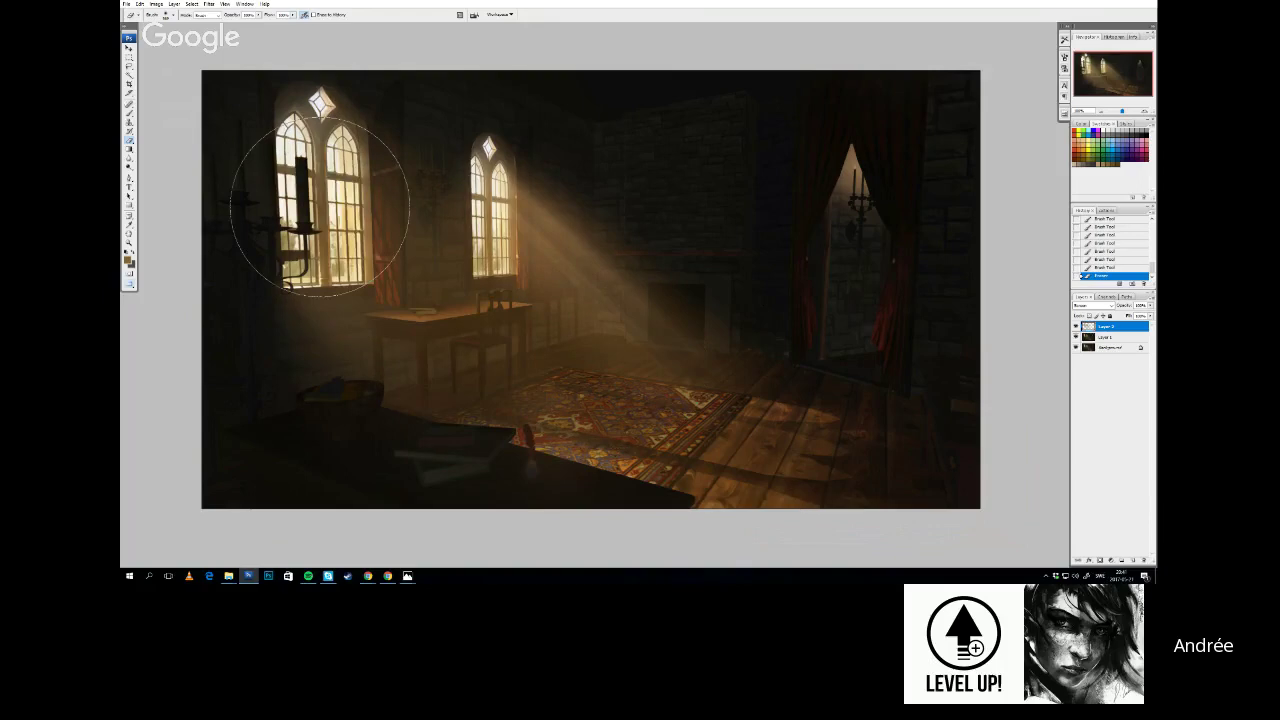
pyautogui.click(156, 4)
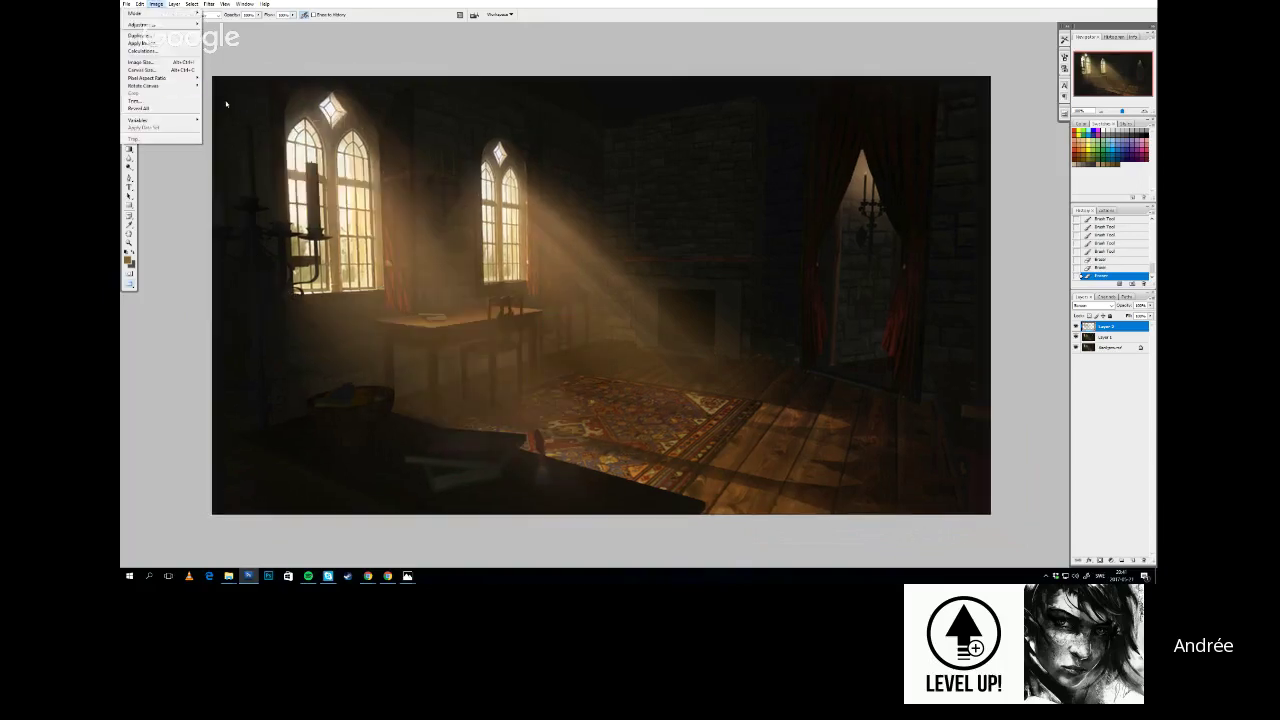
pyautogui.moveTo(145, 85)
pyautogui.click(235, 120)
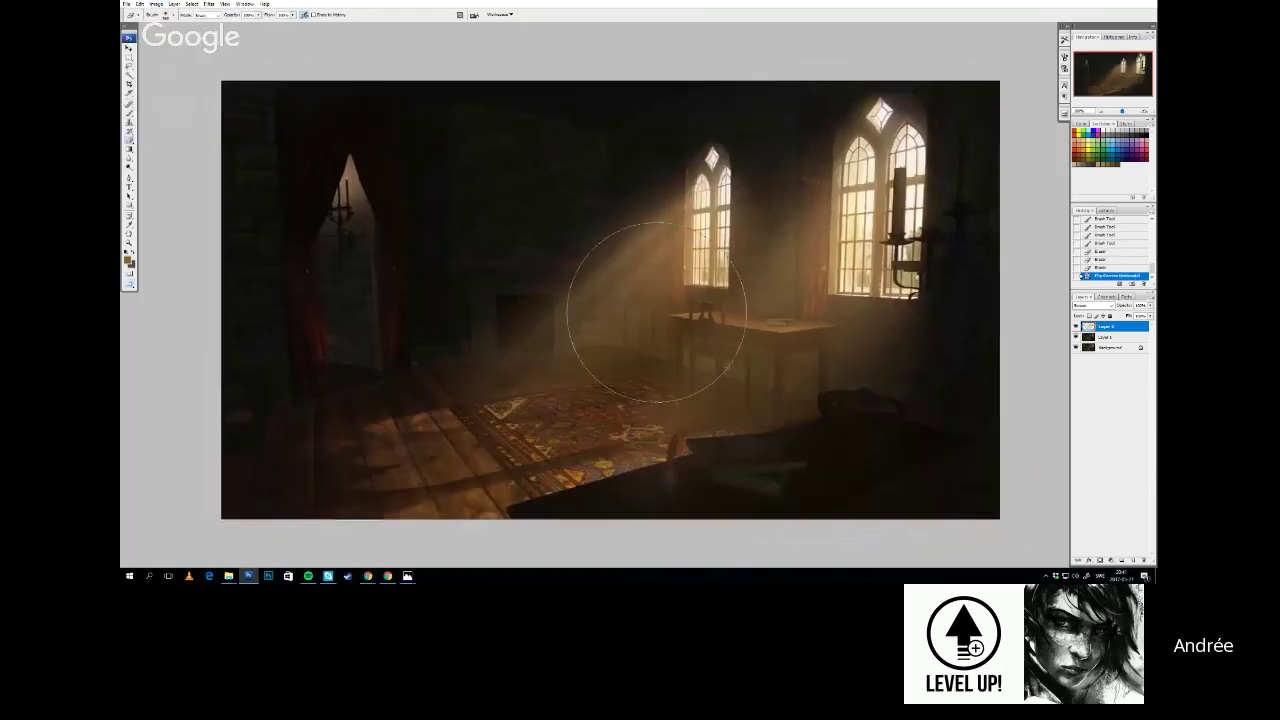
# Paint a soft diagonal light ray from the large window down across the desk towards the carpet
pyautogui.press('b')
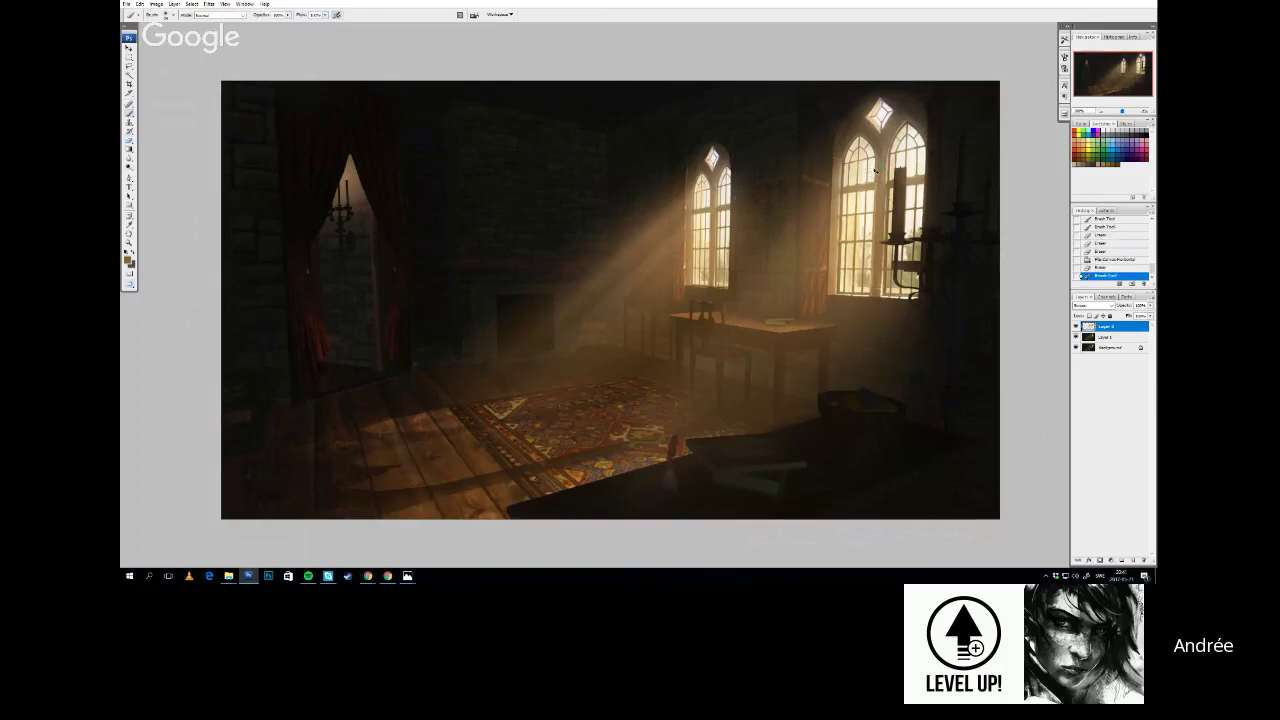
pyautogui.rightClick(875, 166)
pyautogui.click(911, 57)
pyautogui.hotkey('ctrl', 'z')
pyautogui.moveTo(735, 335); pyautogui.dragTo(725, 347)
pyautogui.moveTo(654, 433); pyautogui.dragTo(866, 177)
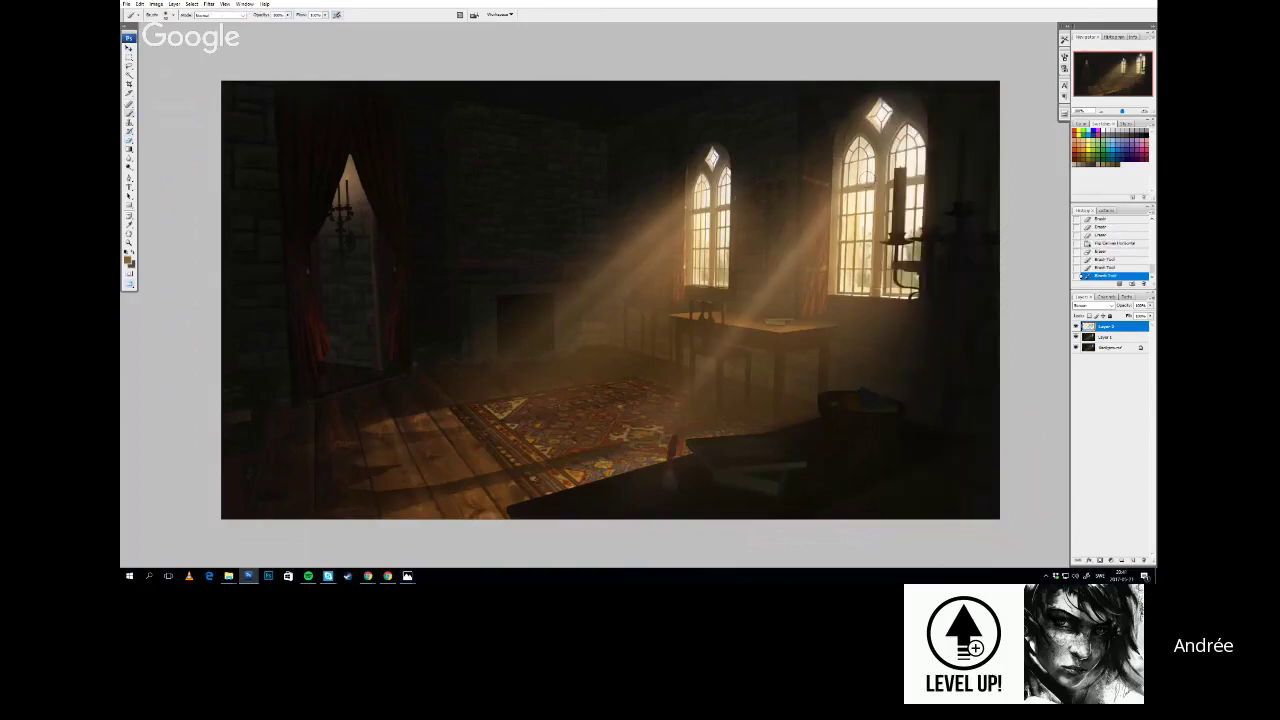
# Add straight parallel rays from the large window past the desk, and erase excess haze beneath the window
pyautogui.keyDown('shift'); pyautogui.click(749, 340); pyautogui.keyUp('shift')
pyautogui.click(869, 211)
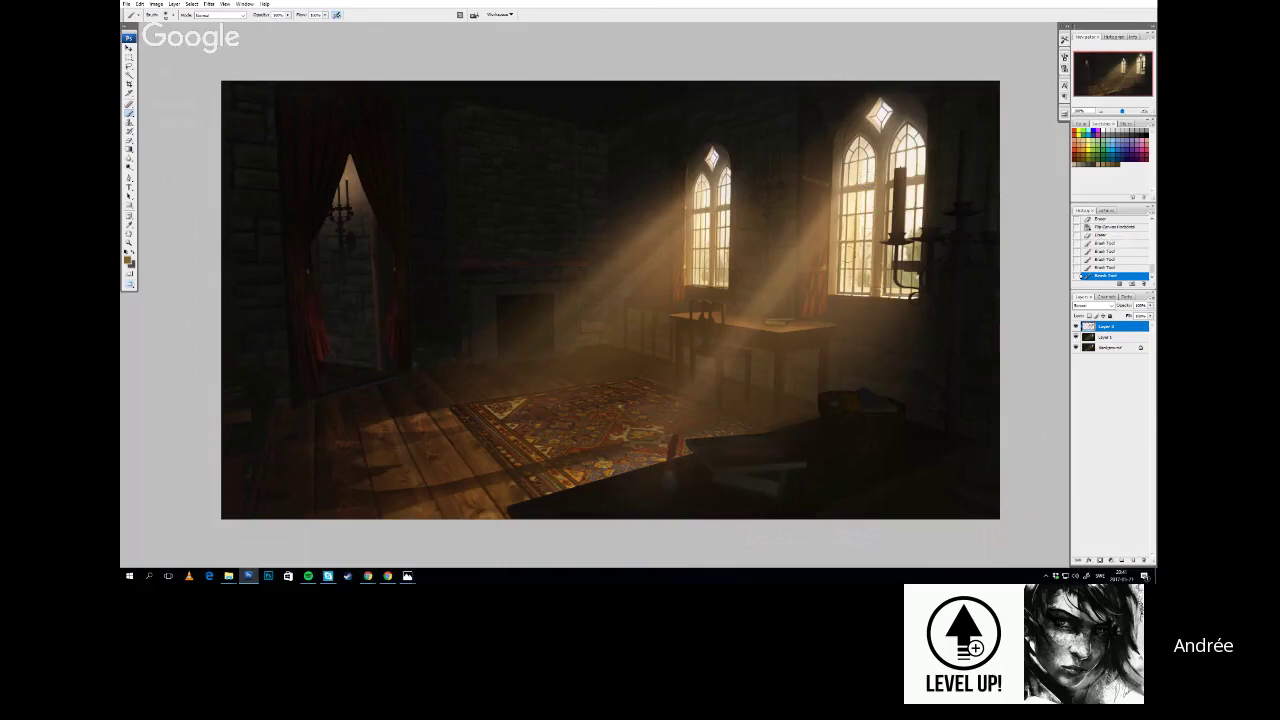
pyautogui.keyDown('shift'); pyautogui.click(745, 375); pyautogui.keyUp('shift')
pyautogui.click(859, 256)
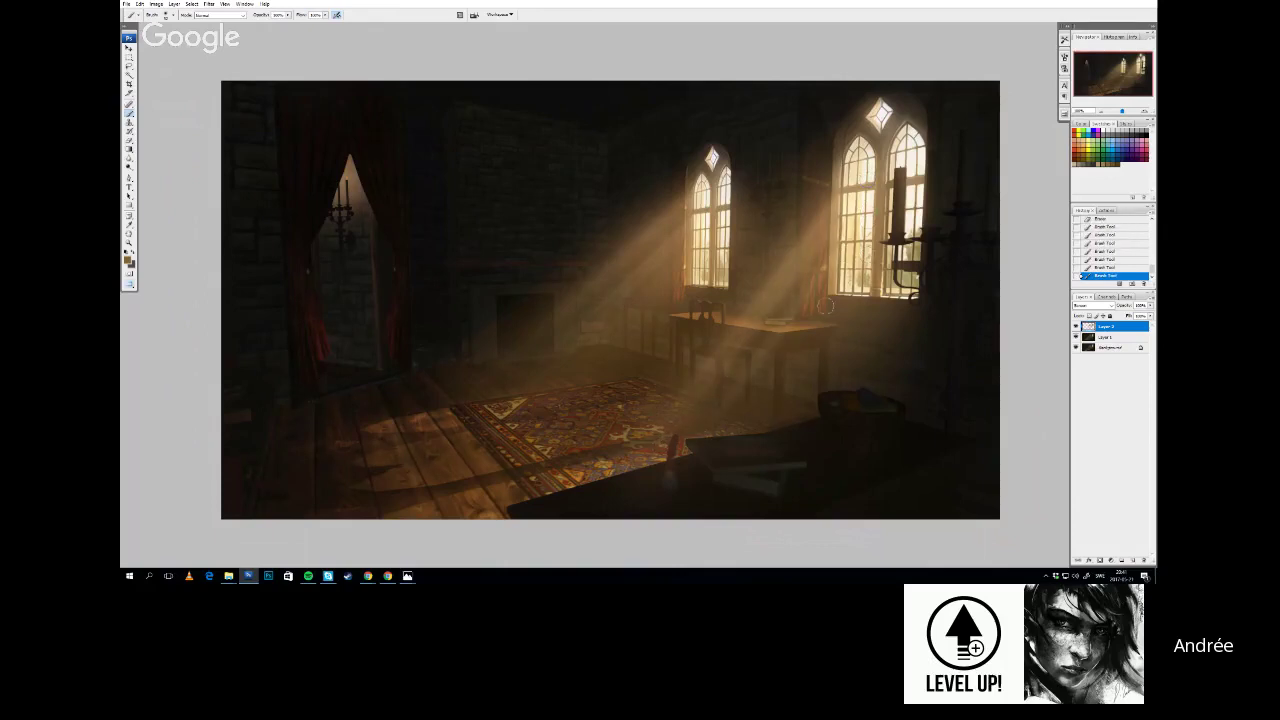
pyautogui.keyDown('shift'); pyautogui.click(726, 441); pyautogui.keyUp('shift')
pyautogui.hotkey('ctrl', 'z')
pyautogui.click(865, 256)
pyautogui.press('e')
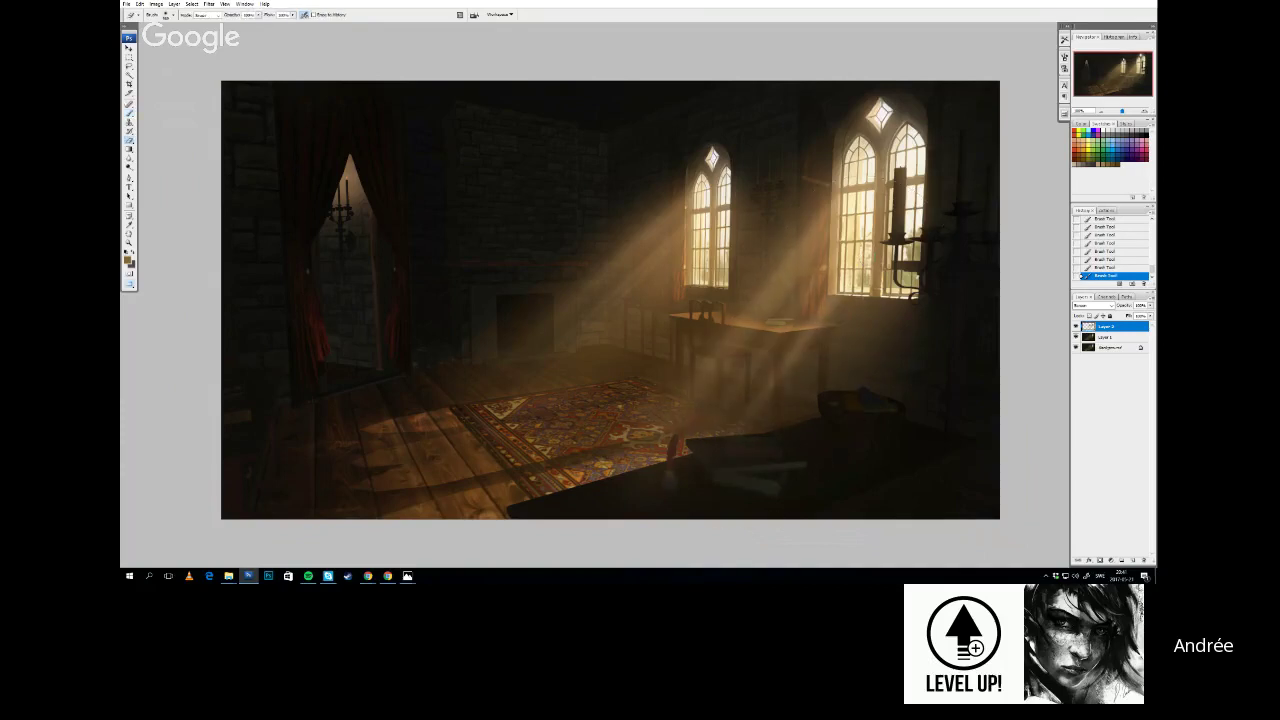
pyautogui.moveTo(891, 356); pyautogui.dragTo(870, 363)
# Paint further straight rays from the outer half of the large window down to the edge of the foreground table
pyautogui.press('b')
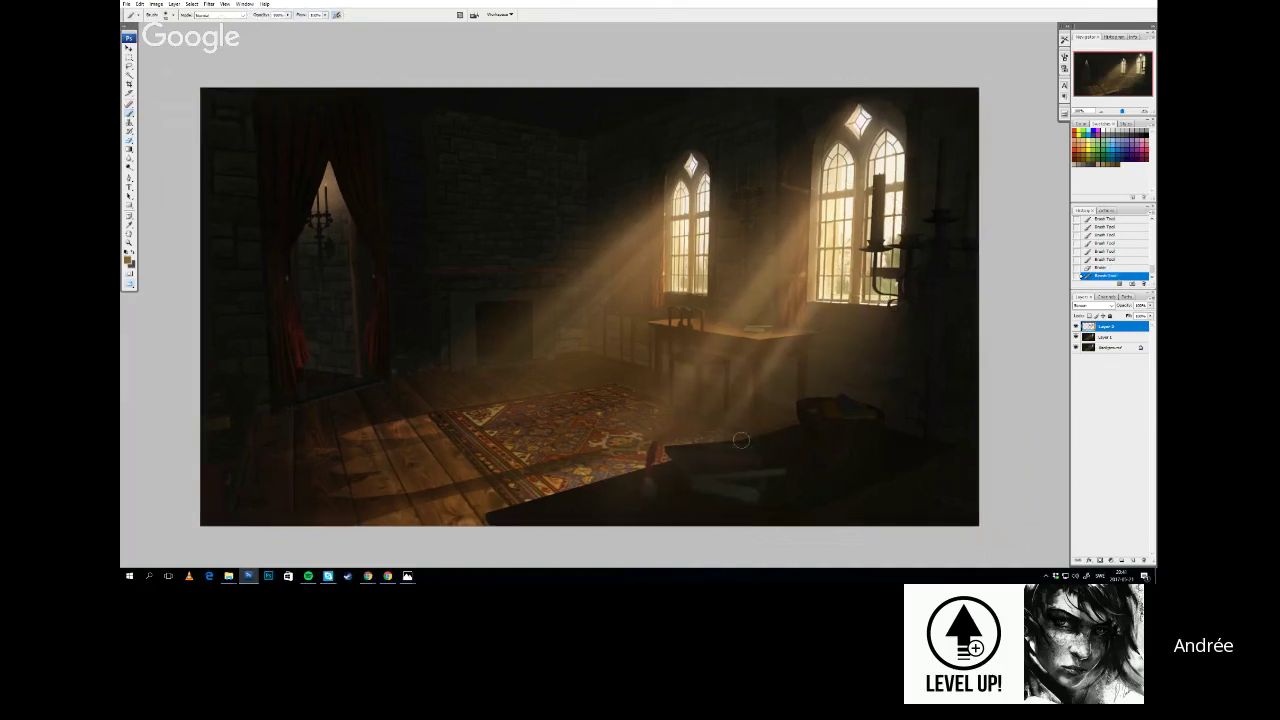
pyautogui.keyDown('shift'); pyautogui.click(741, 440); pyautogui.keyUp('shift')
pyautogui.rightClick(874, 250)
pyautogui.click(831, 253)
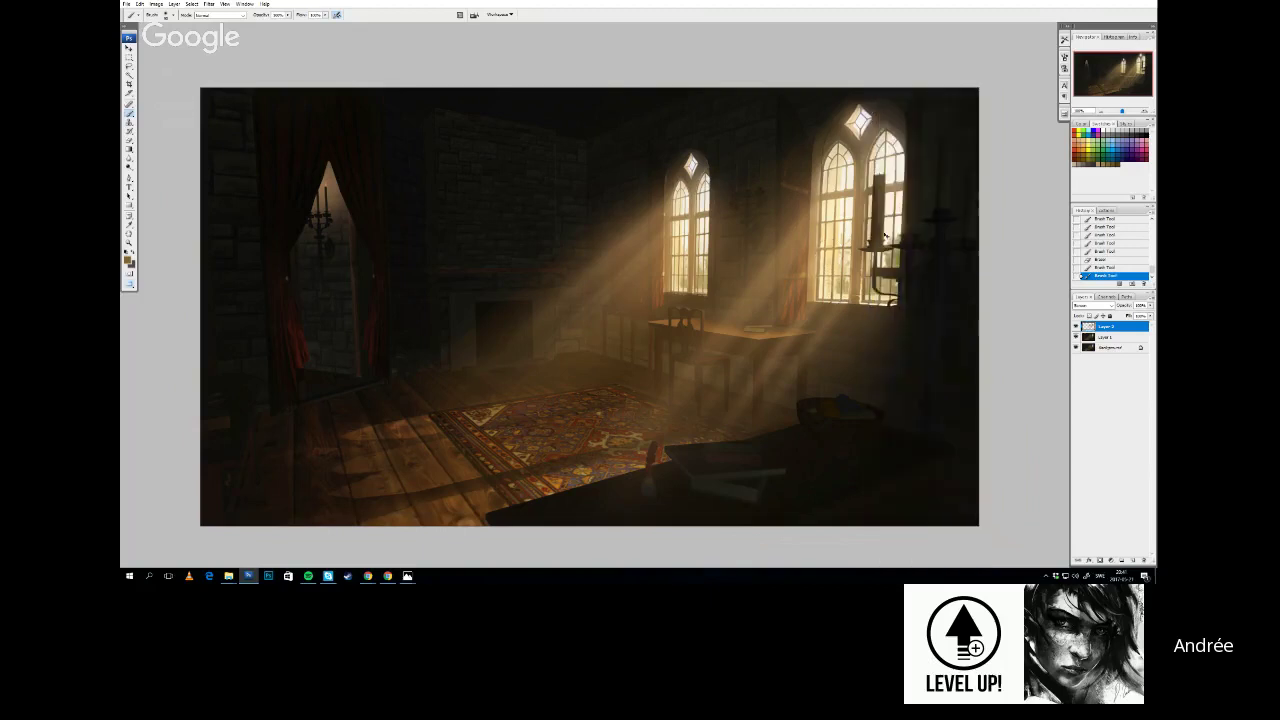
pyautogui.click(898, 228)
pyautogui.keyDown('shift'); pyautogui.click(751, 443); pyautogui.keyUp('shift')
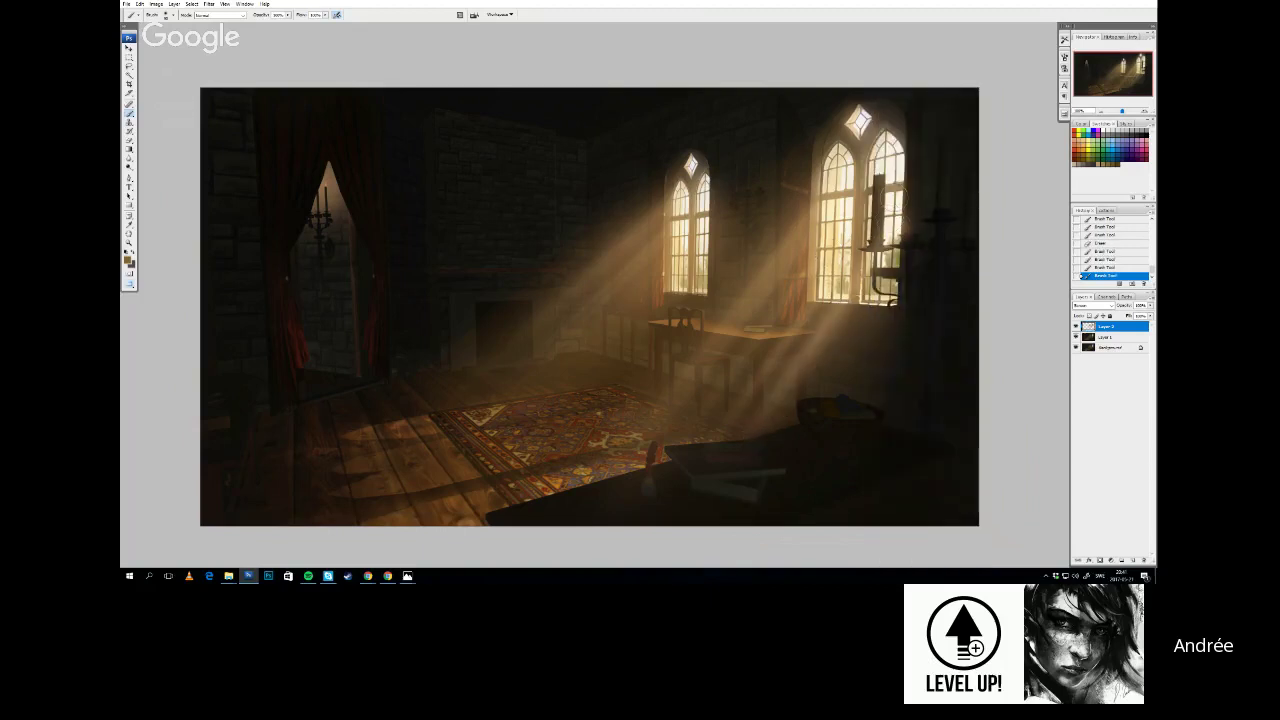
pyautogui.moveTo(719, 444); pyautogui.dragTo(869, 231)
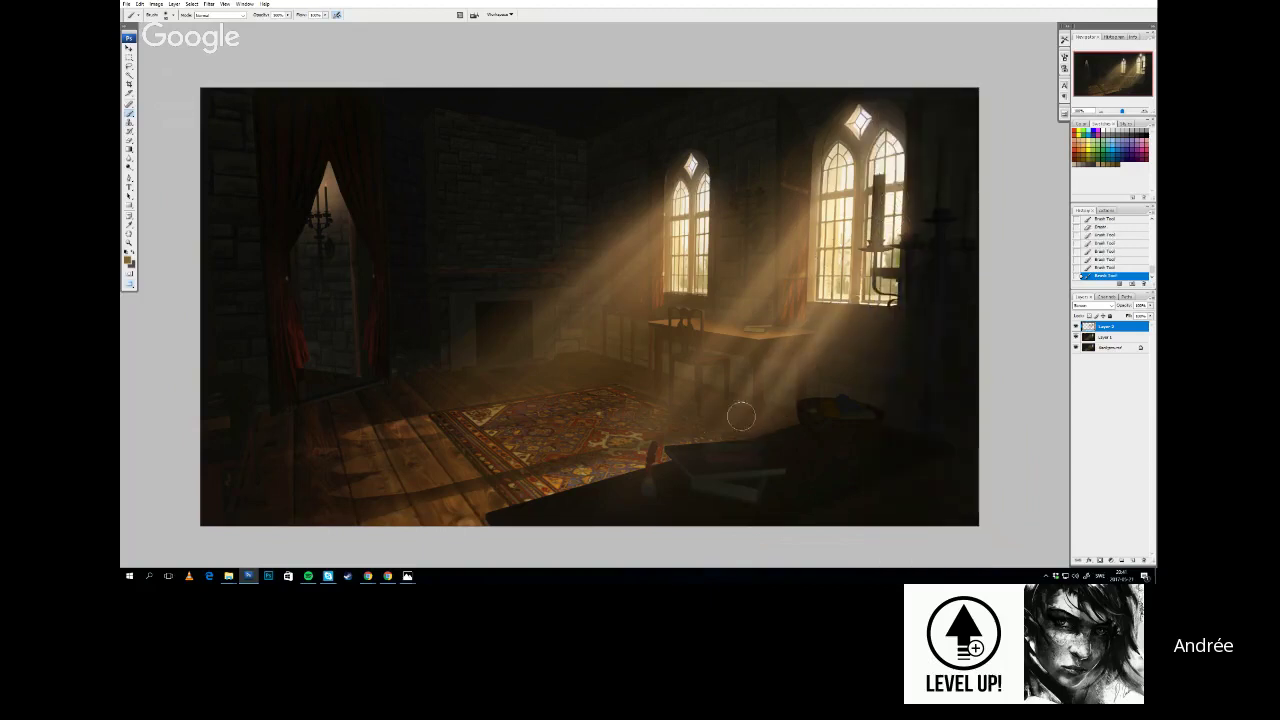
pyautogui.click(900, 186)
pyautogui.keyDown('shift'); pyautogui.click(713, 435); pyautogui.keyUp('shift')
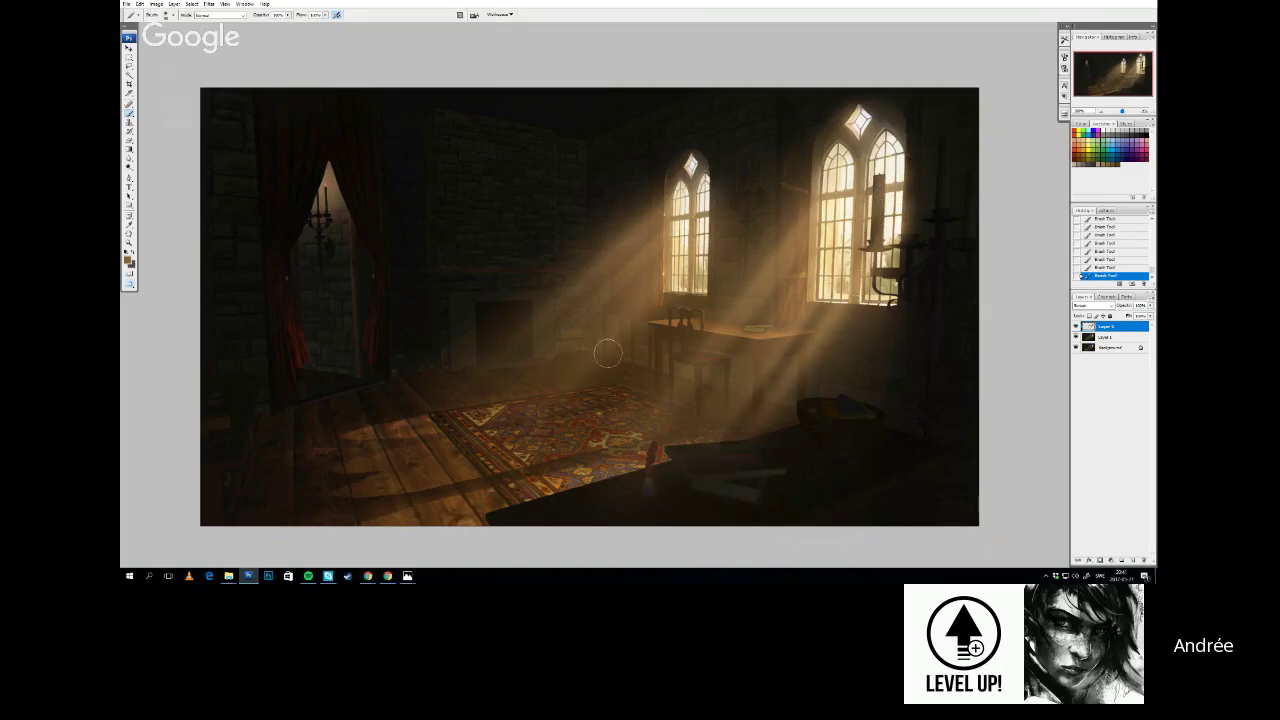
# Touch up the light at the smaller window and erase excess haze over the carpet and floor
pyautogui.rightClick(708, 250)
pyautogui.click(674, 266)
pyautogui.press('e')
pyautogui.moveTo(684, 386)
pyautogui.mouseDown()
pyautogui.moveTo(786, 412)
pyautogui.moveTo(725, 433)
pyautogui.moveTo(415, 413)
pyautogui.mouseUp()
pyautogui.moveTo(707, 417)
pyautogui.mouseDown()
pyautogui.moveTo(699, 403)
pyautogui.moveTo(713, 398)
pyautogui.mouseUp()
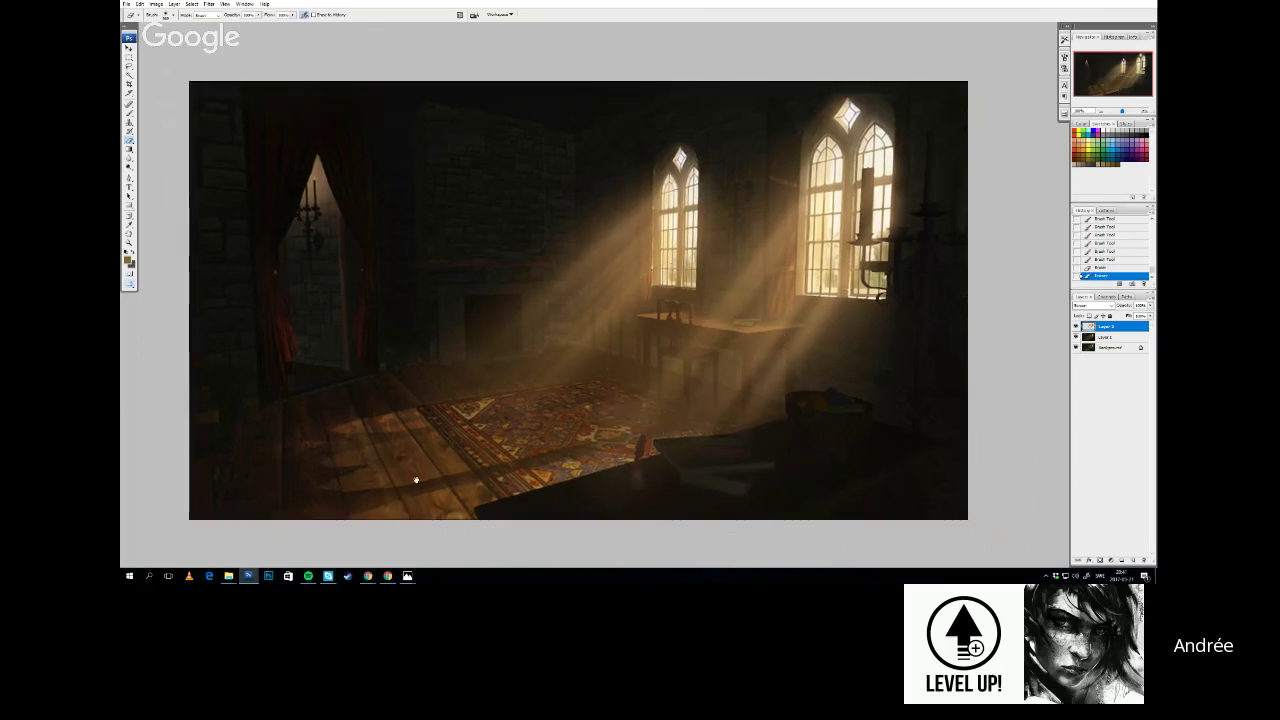
pyautogui.moveTo(431, 462); pyautogui.dragTo(477, 422)
# Add a new layer and sample the warm light colour from the smaller window
pyautogui.click(1133, 560)
pyautogui.moveTo(914, 439); pyautogui.dragTo(932, 437)
pyautogui.press('i')
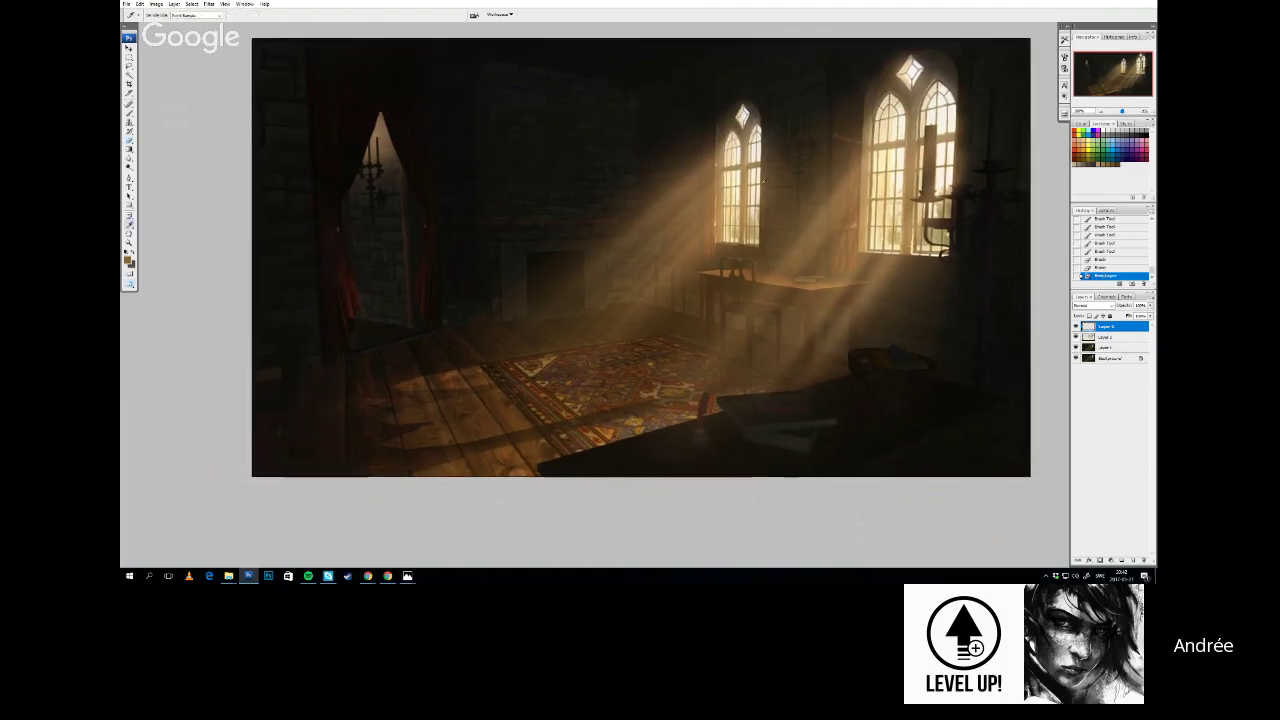
pyautogui.moveTo(758, 174); pyautogui.dragTo(761, 202)
pyautogui.press('b')
pyautogui.rightClick(794, 200)
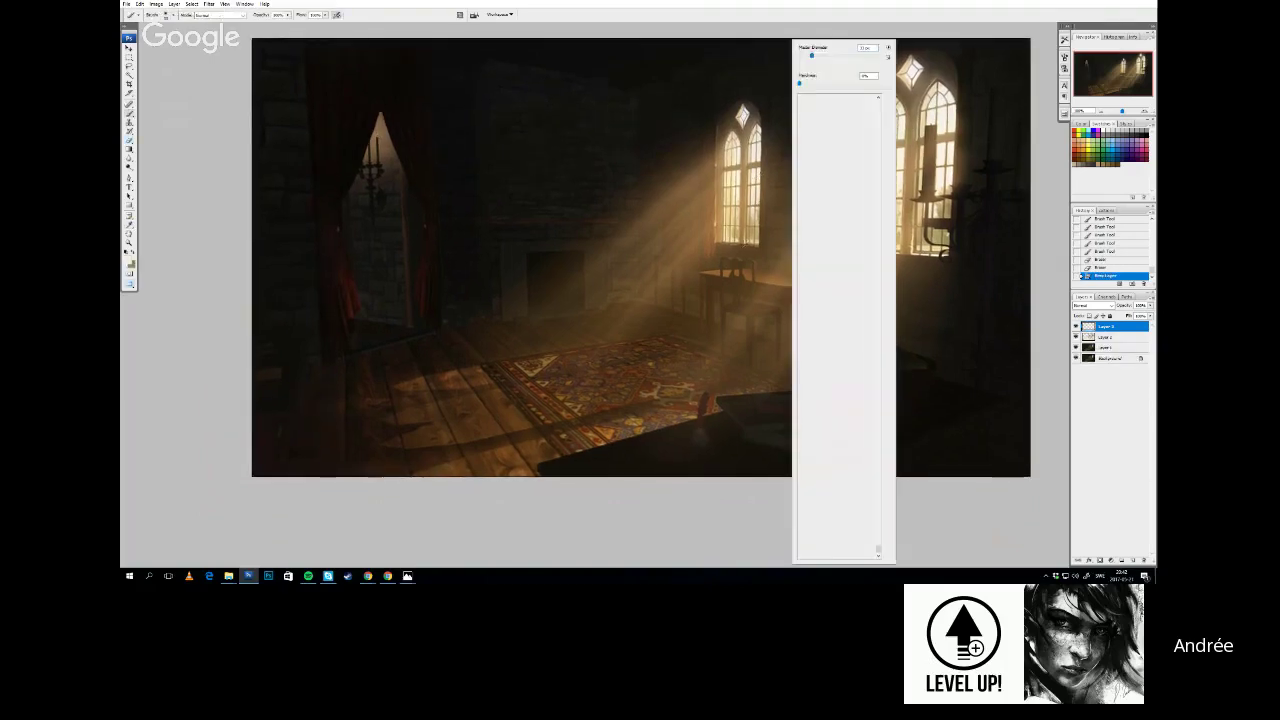
pyautogui.press('Escape')
# Copy a rectangular area containing both windows from the underlying room layer and paste it onto the new layer
pyautogui.press('m')
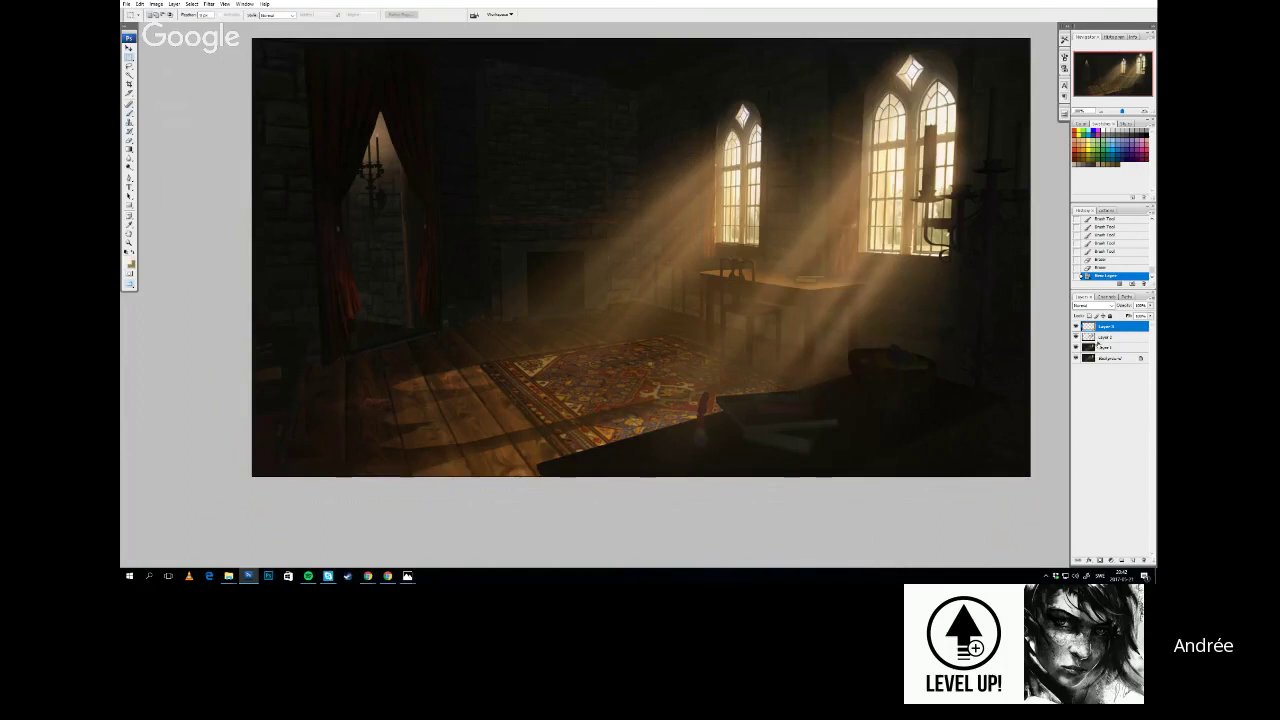
pyautogui.click(1106, 347)
pyautogui.moveTo(957, 240); pyautogui.dragTo(937, 238)
pyautogui.moveTo(971, 66)
pyautogui.mouseDown()
pyautogui.moveTo(726, 289)
pyautogui.moveTo(664, 314)
pyautogui.mouseUp()
pyautogui.moveTo(963, 302); pyautogui.dragTo(966, 279)
pyautogui.click(1104, 326)
pyautogui.hotkey('ctrl', 'v')
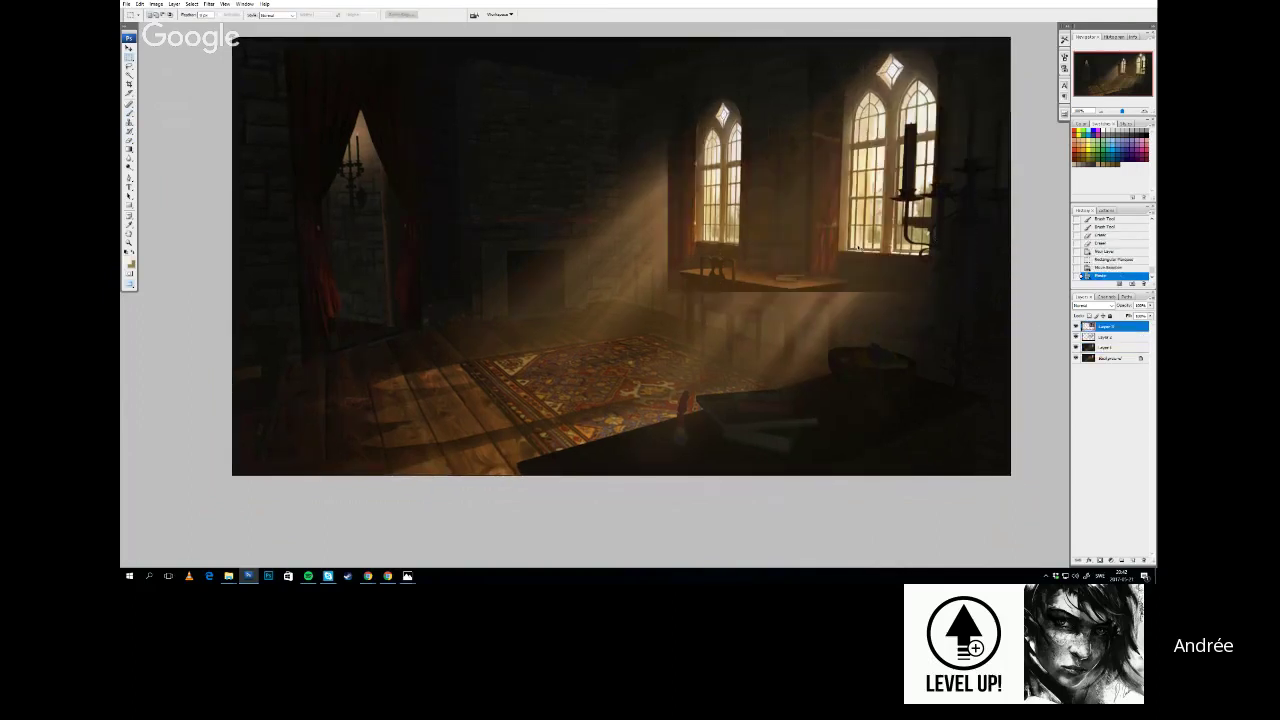
# Flip the pasted windows vertically and distort them into the perspective of the floor below the real windows
pyautogui.hotkey('ctrl', 't')
pyautogui.rightClick(853, 200)
pyautogui.click(878, 313)
pyautogui.moveTo(879, 212); pyautogui.dragTo(812, 313)
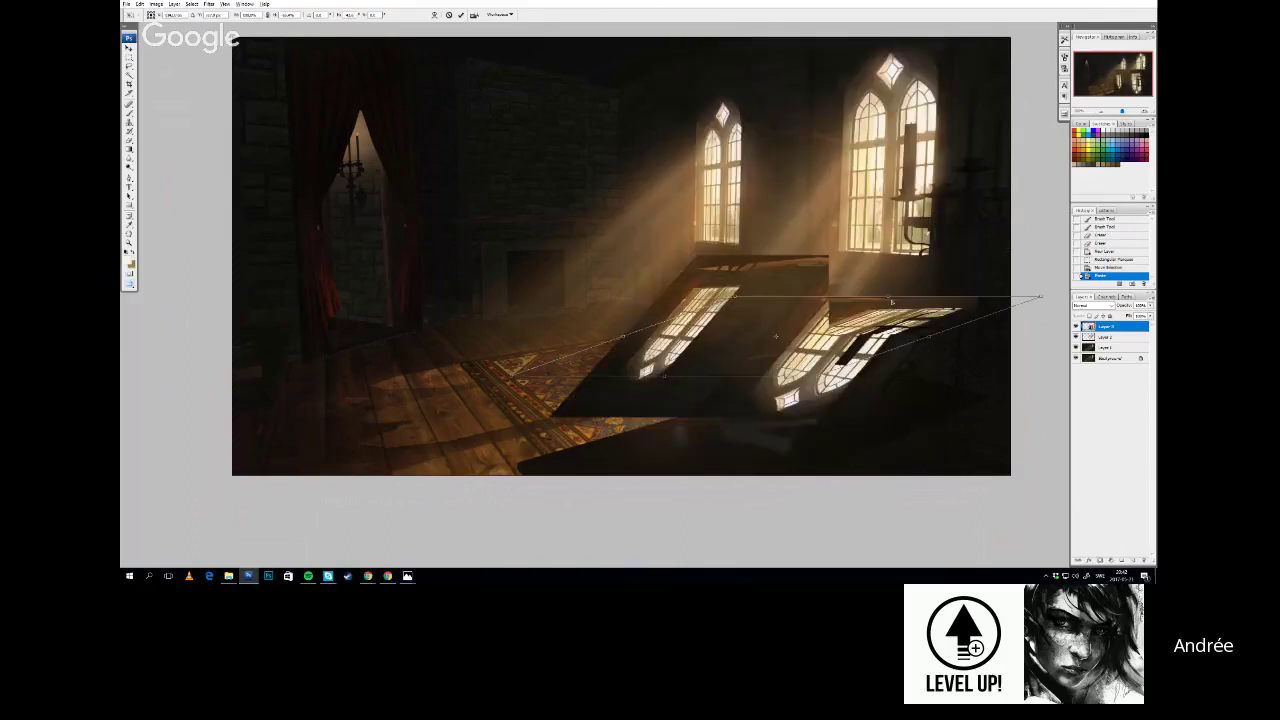
pyautogui.moveTo(892, 301); pyautogui.dragTo(942, 374)
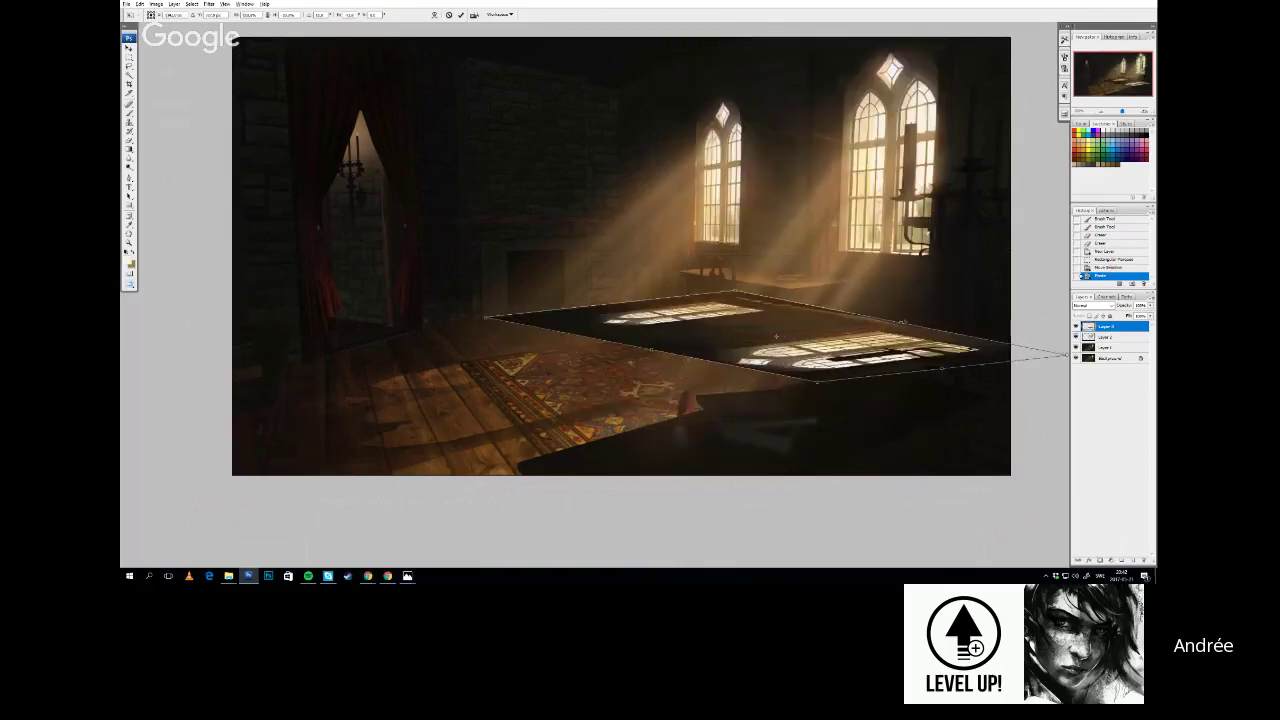
pyautogui.moveTo(664, 353); pyautogui.dragTo(579, 382)
pyautogui.scroll(-2, 651, 429)
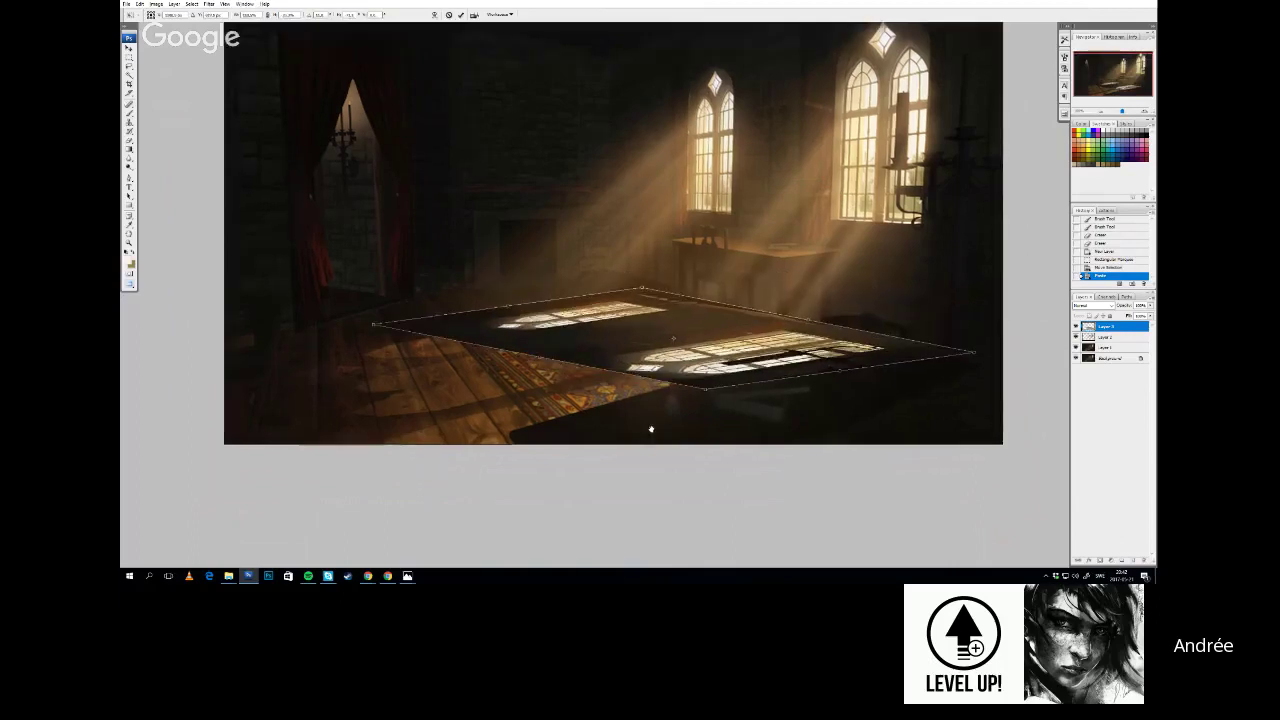
pyautogui.moveTo(726, 340); pyautogui.dragTo(590, 439)
pyautogui.moveTo(646, 246); pyautogui.dragTo(660, 231)
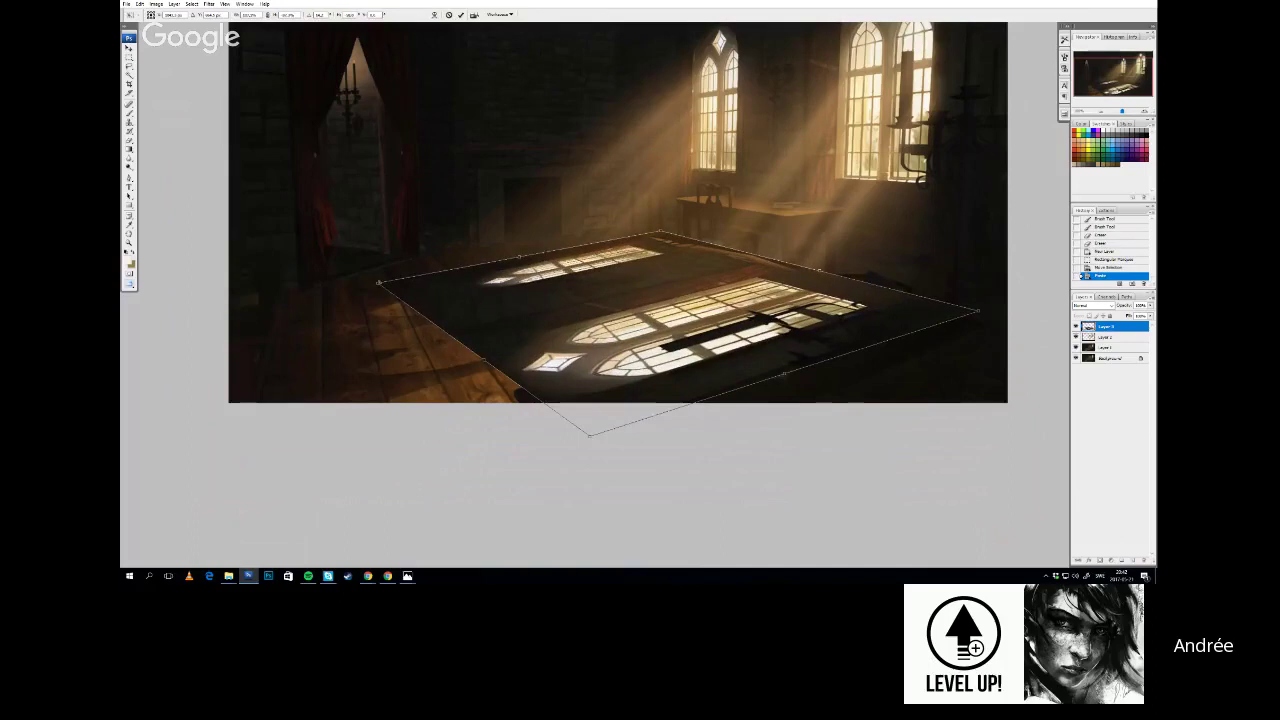
# Enlarge the window projection across the floor, apply the transformation and shift it slightly lower
pyautogui.moveTo(379, 283); pyautogui.dragTo(358, 270)
pyautogui.moveTo(560, 248); pyautogui.dragTo(466, 270)
pyautogui.moveTo(611, 249); pyautogui.dragTo(616, 232)
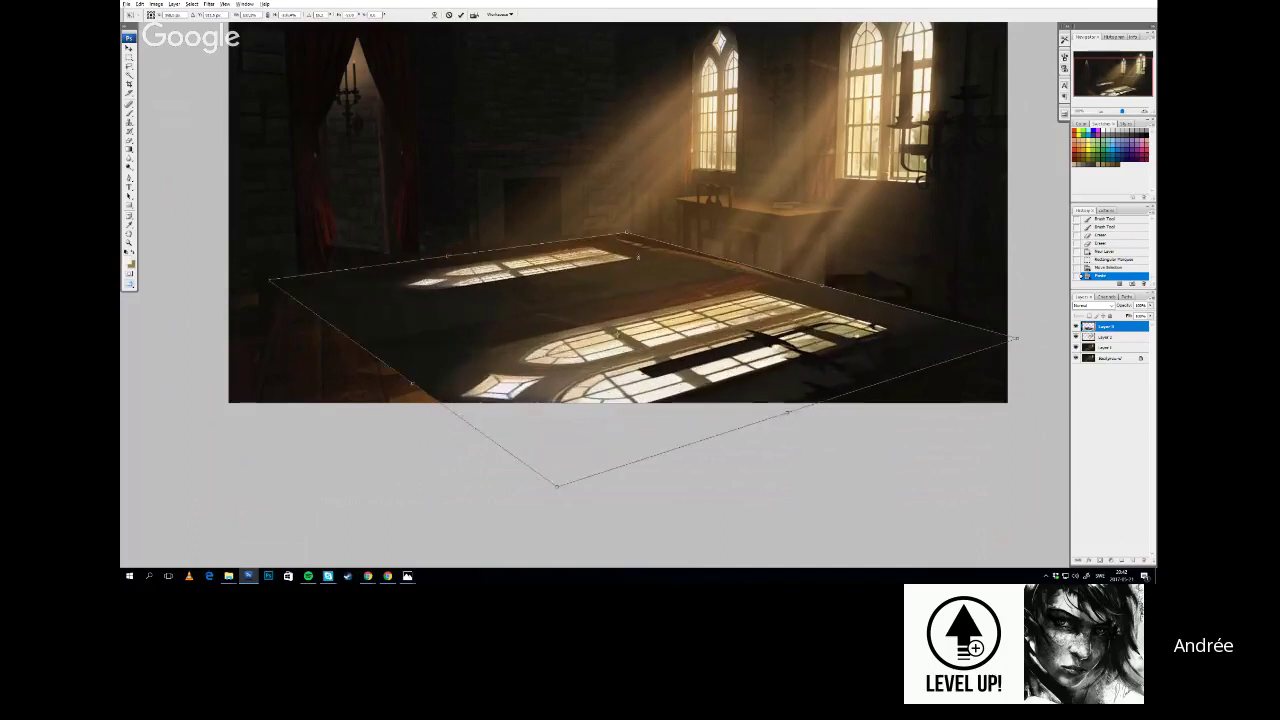
pyautogui.press('Return')
pyautogui.moveTo(626, 283)
pyautogui.mouseDown()
pyautogui.moveTo(640, 312)
pyautogui.moveTo(884, 292)
pyautogui.mouseUp()
pyautogui.press('e')
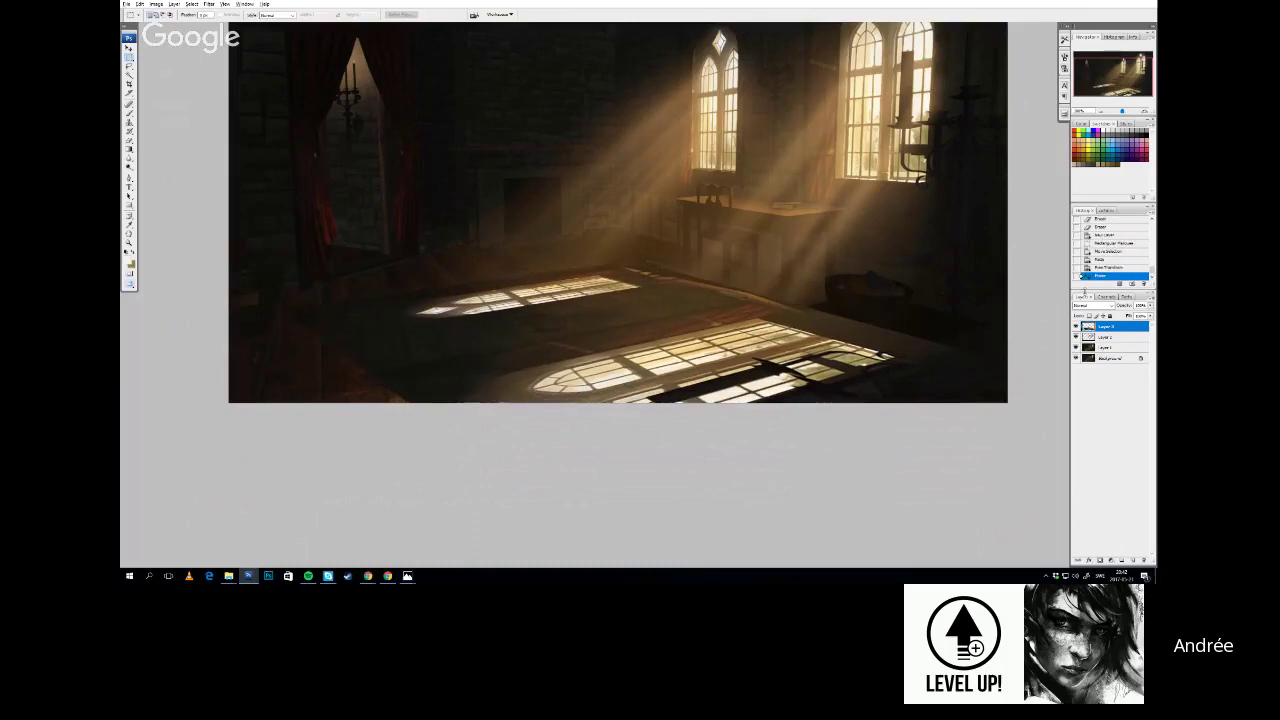
# Set the window projection layer to Screen blending and darken its background with Curves
pyautogui.click(1093, 306)
pyautogui.click(1088, 376)
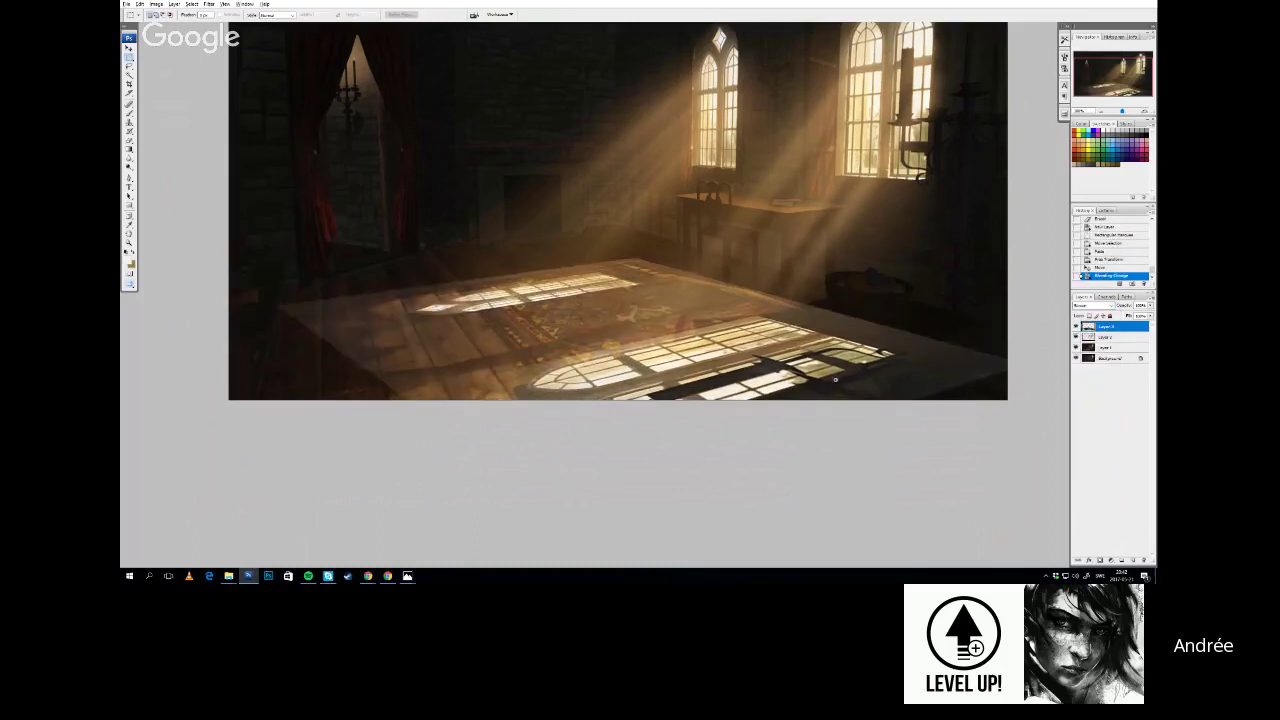
pyautogui.hotkey('ctrl', 'm')
pyautogui.moveTo(975, 472); pyautogui.dragTo(985, 487)
pyautogui.click(1076, 383)
# Reposition the projected window light over the carpet and wooden floor
pyautogui.moveTo(880, 372)
pyautogui.mouseDown()
pyautogui.moveTo(640, 365)
pyautogui.moveTo(520, 325)
pyautogui.mouseUp()
pyautogui.hotkey('ctrl', 'z')
pyautogui.moveTo(604, 361); pyautogui.dragTo(586, 364)
pyautogui.moveTo(672, 370)
pyautogui.mouseDown()
pyautogui.moveTo(607, 424)
pyautogui.moveTo(758, 432)
pyautogui.moveTo(512, 488)
pyautogui.mouseUp()
# Erase the projected light that overlaps the dark foreground table, following the table's edge with a hard eraser
pyautogui.rightClick(763, 395)
pyautogui.click(818, 212)
pyautogui.moveTo(715, 400); pyautogui.dragTo(455, 435)
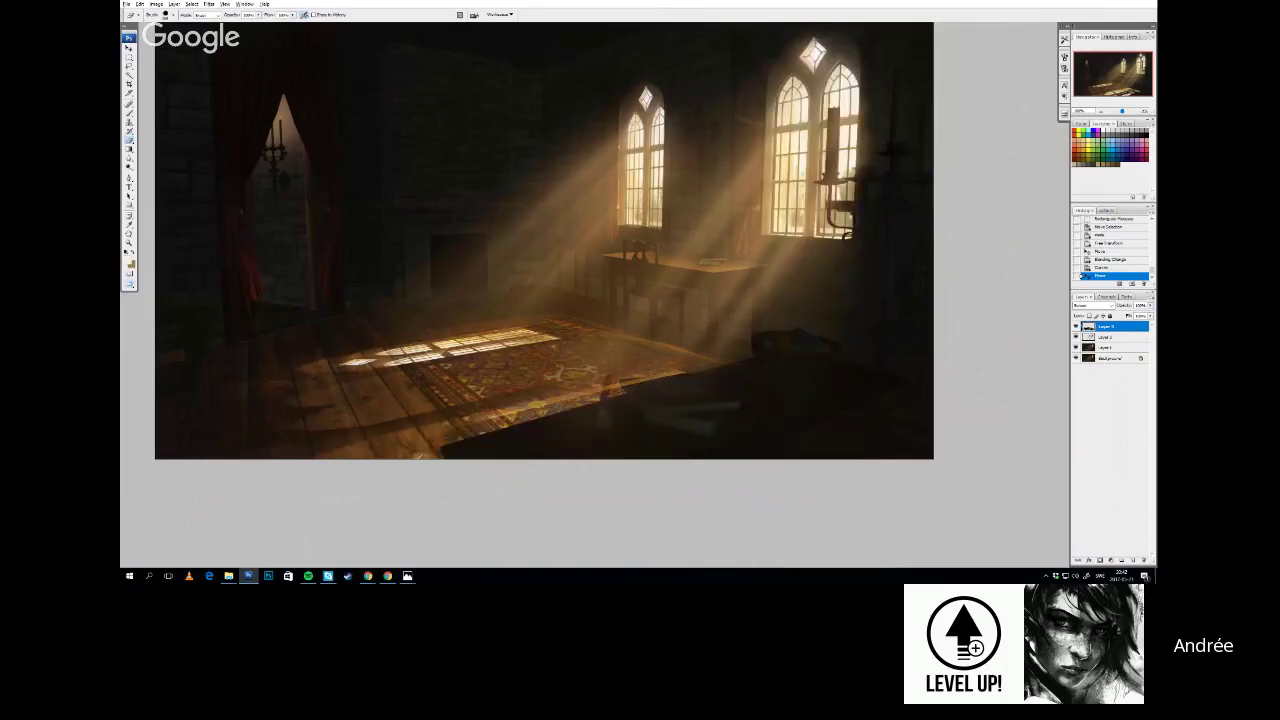
pyautogui.hotkey('ctrl', 'z')
pyautogui.moveTo(748, 408); pyautogui.dragTo(583, 443)
pyautogui.moveTo(720, 414); pyautogui.dragTo(600, 445)
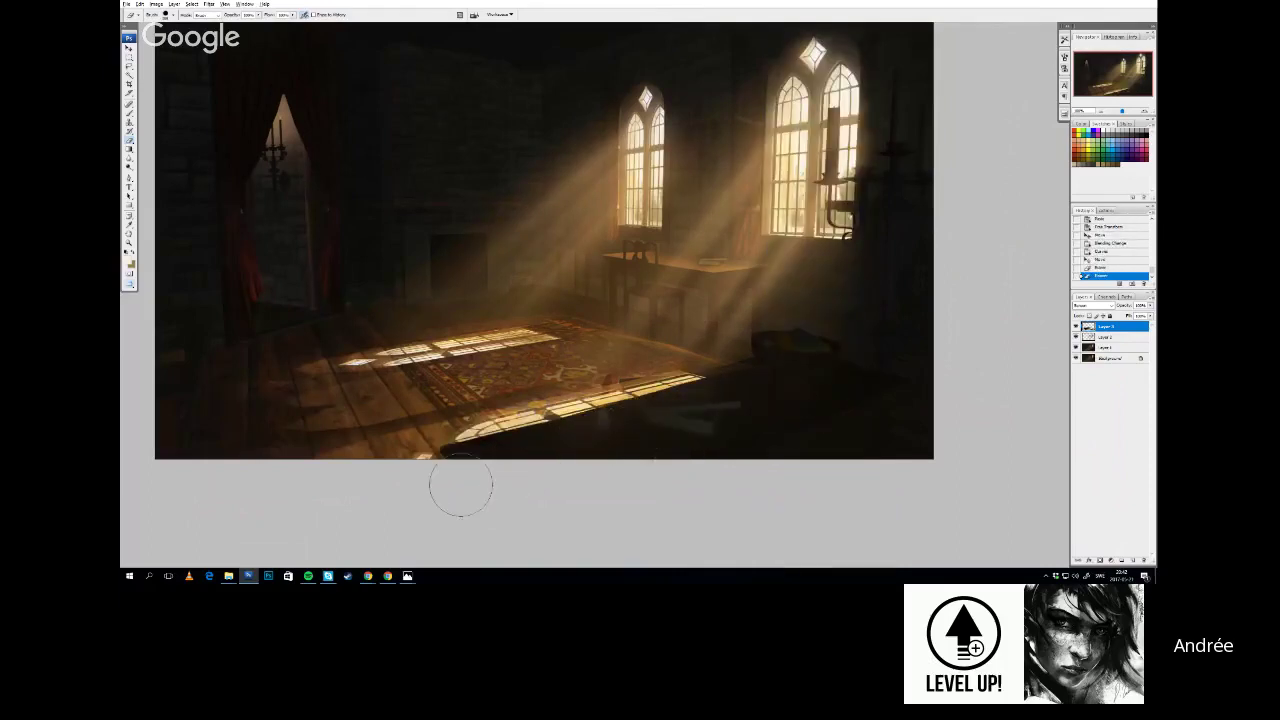
# Duplicate the projected light layer and apply a Gaussian Blur to the copy for a glow
pyautogui.rightClick(1108, 328)
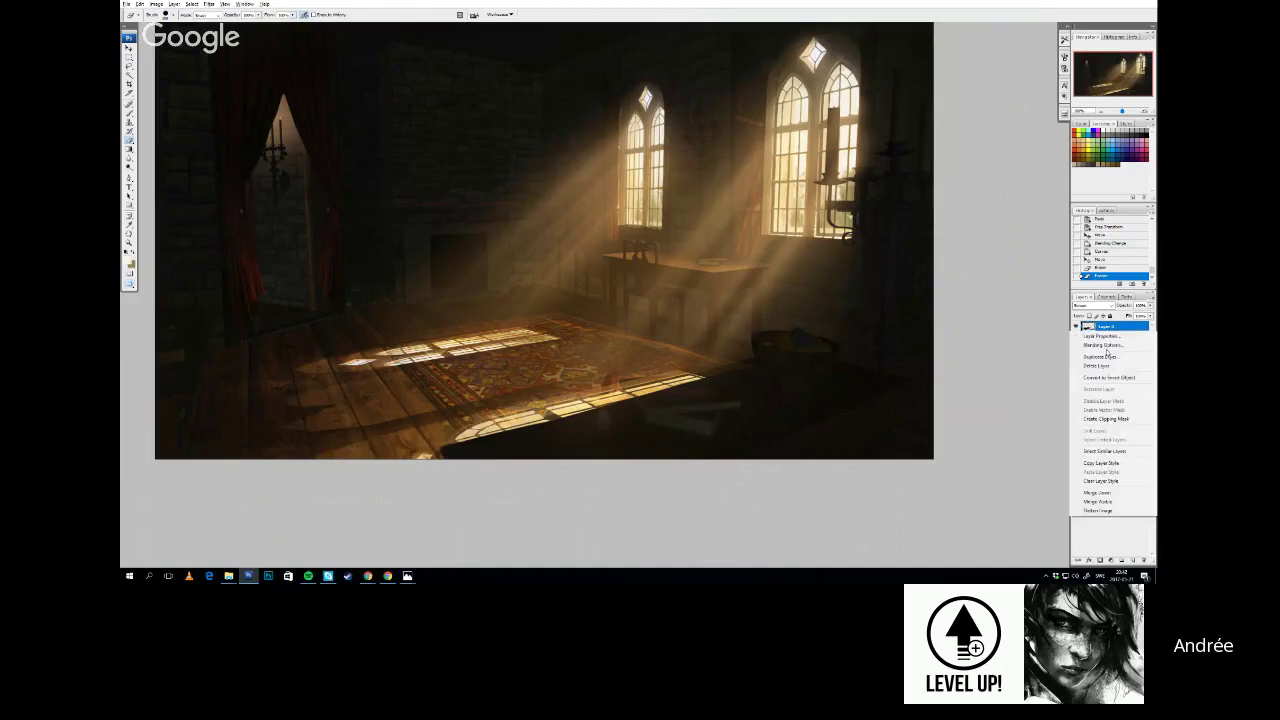
pyautogui.click(1100, 357)
pyautogui.click(208, 4)
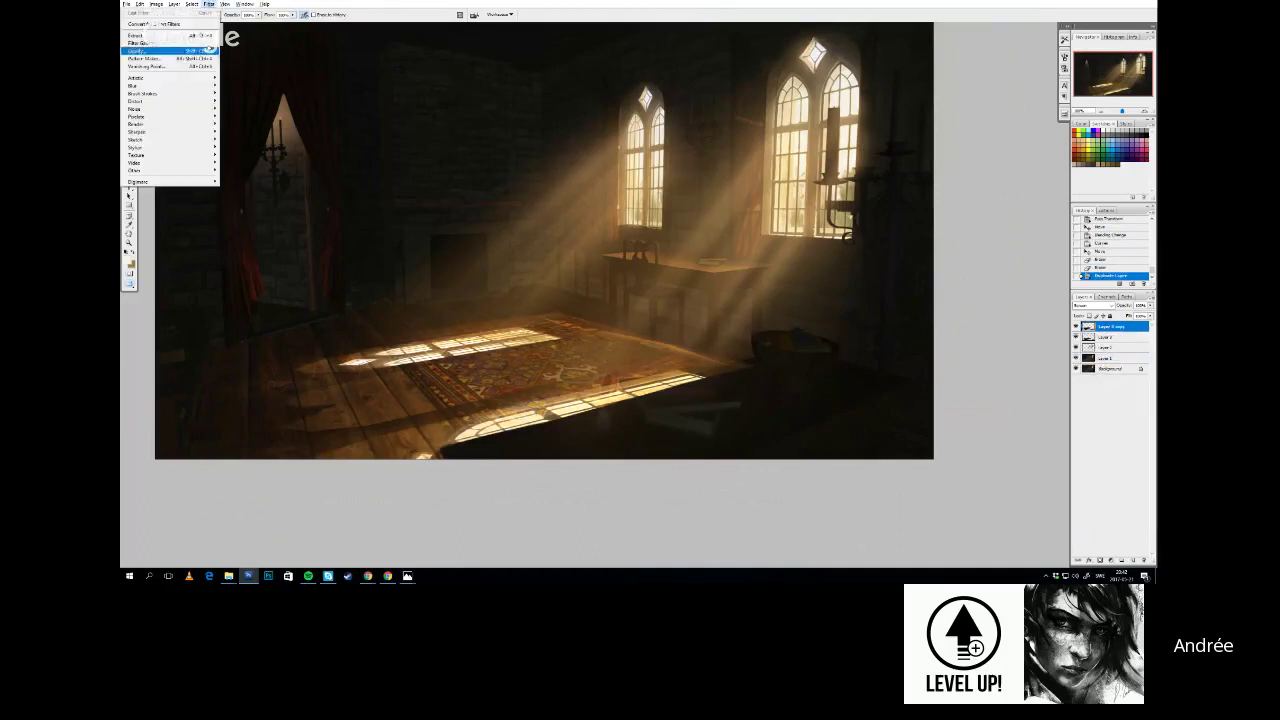
pyautogui.moveTo(160, 83)
pyautogui.click(240, 116)
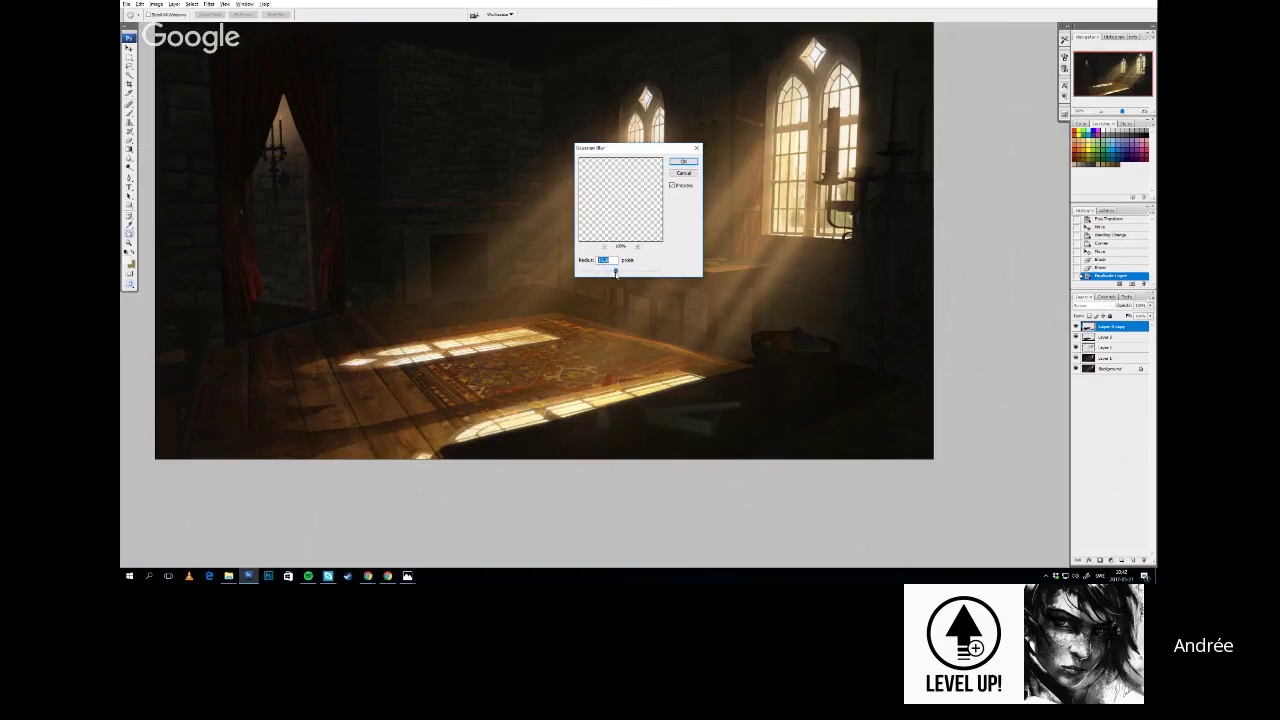
pyautogui.click(684, 162)
# Flip the canvas horizontally and merge the blurred glow copy into the projected light layer
pyautogui.click(156, 4)
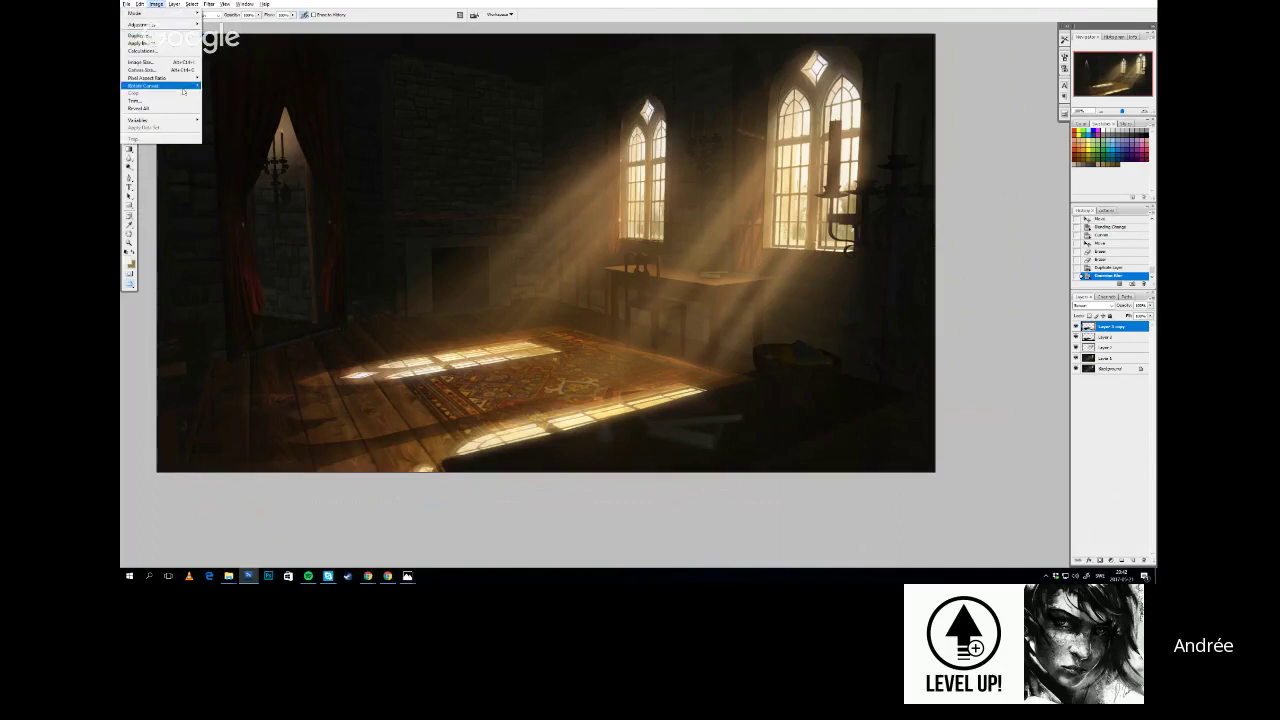
pyautogui.moveTo(183, 91)
pyautogui.click(232, 116)
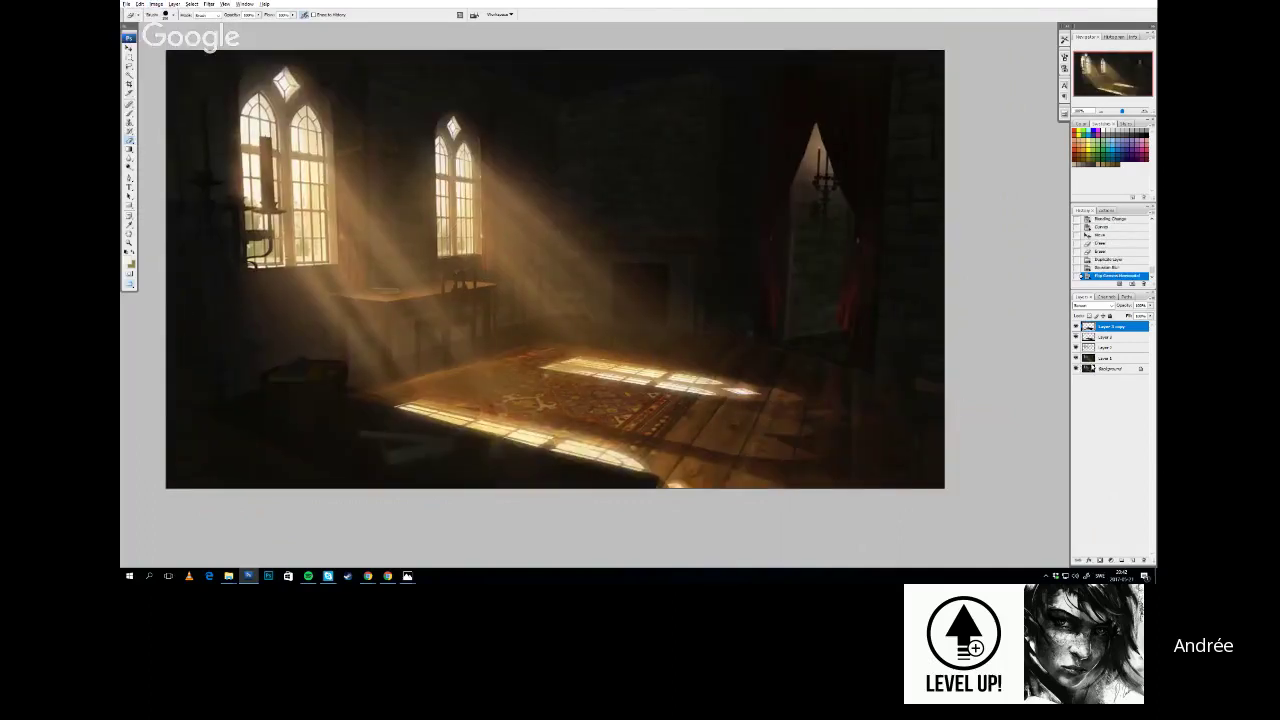
pyautogui.hotkey('ctrl', 'e')
# Erase stray glow around the projected window light on the carpet and floor with a larger eraser
pyautogui.moveTo(626, 438); pyautogui.dragTo(676, 480)
pyautogui.rightClick(721, 260)
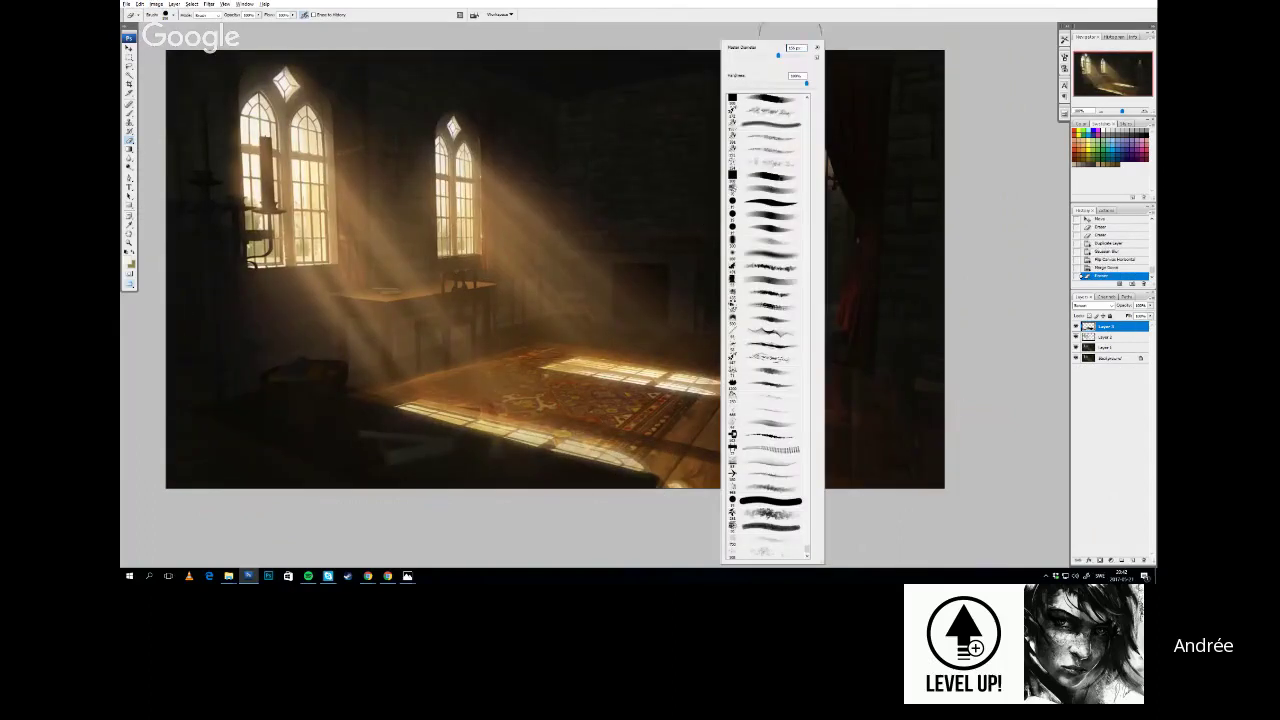
pyautogui.moveTo(610, 360); pyautogui.dragTo(740, 390)
pyautogui.hotkey('ctrl', 'z')
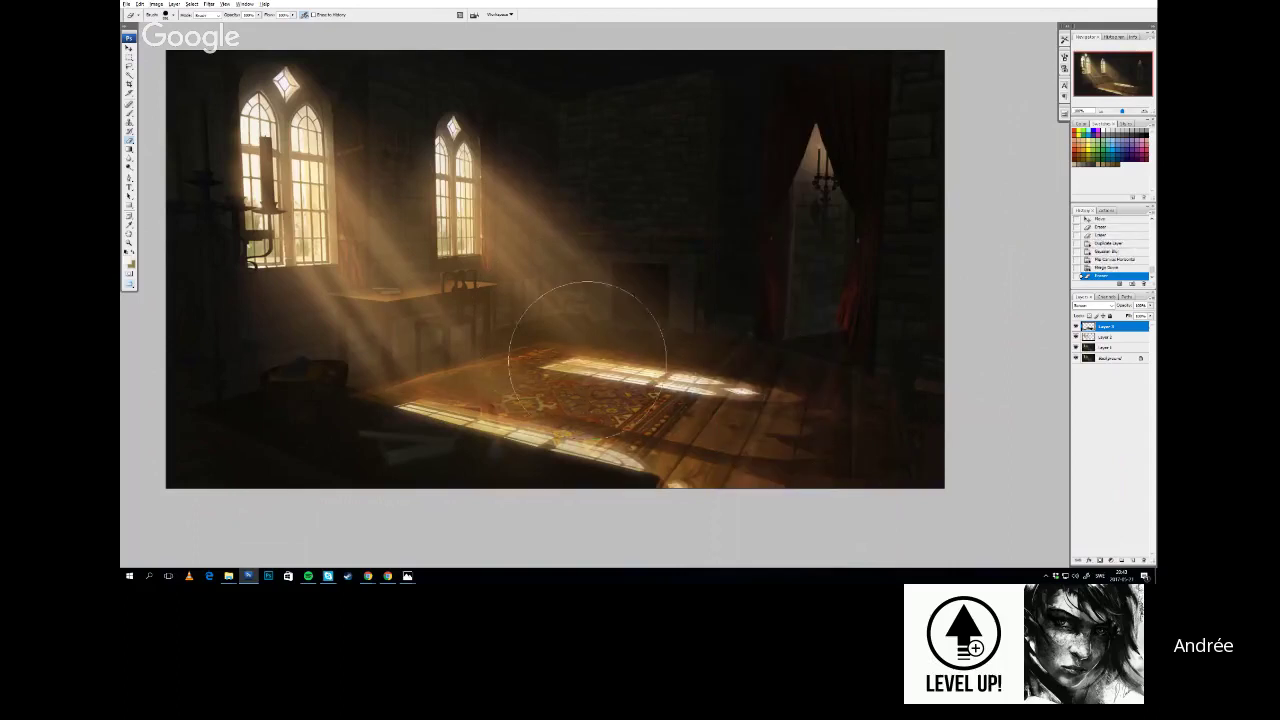
pyautogui.moveTo(586, 357); pyautogui.dragTo(720, 388)
pyautogui.moveTo(829, 415); pyautogui.dragTo(820, 423)
pyautogui.moveTo(703, 337); pyautogui.dragTo(734, 377)
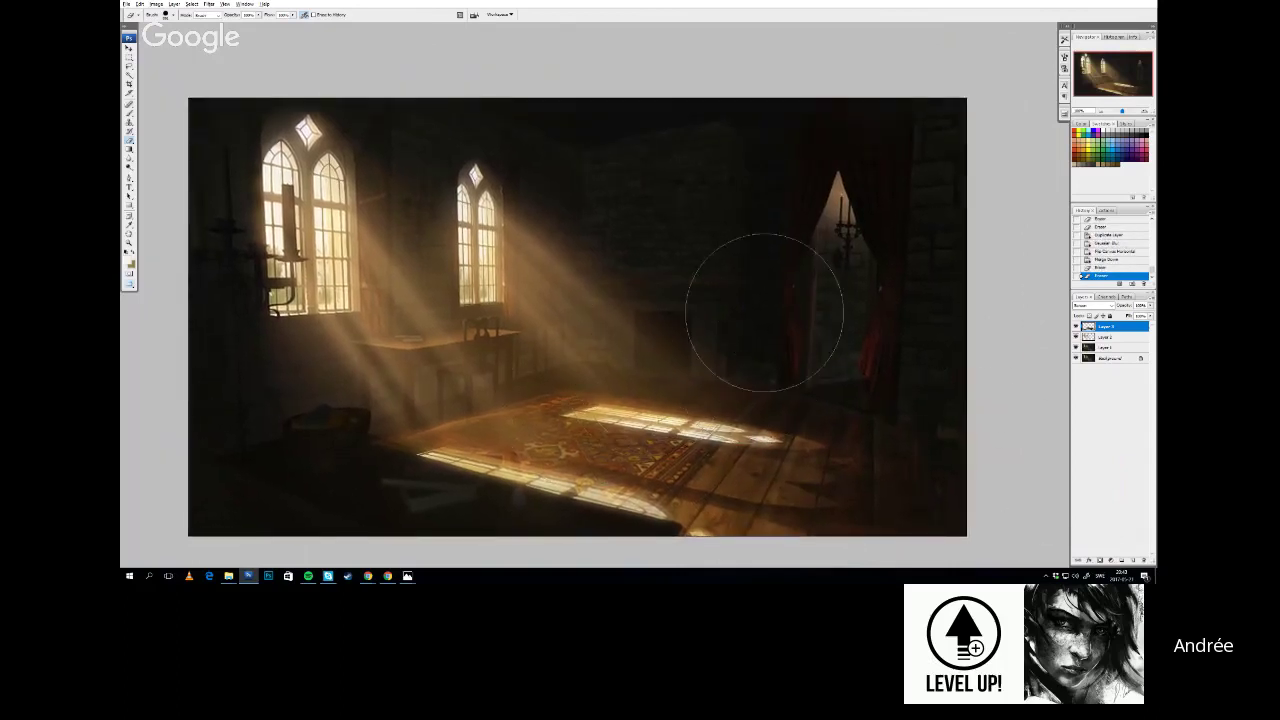
# Erase the remaining glow around the carpet's far corner and the table's edge with a smaller soft eraser
pyautogui.rightClick(772, 262)
pyautogui.click(823, 259)
pyautogui.moveTo(570, 404)
pyautogui.mouseDown()
pyautogui.moveTo(518, 431)
pyautogui.moveTo(611, 394)
pyautogui.moveTo(446, 420)
pyautogui.moveTo(606, 369)
pyautogui.moveTo(319, 454)
pyautogui.moveTo(611, 382)
pyautogui.moveTo(295, 501)
pyautogui.moveTo(563, 408)
pyautogui.moveTo(303, 494)
pyautogui.mouseUp()
pyautogui.hotkey('ctrl', 'z')
pyautogui.moveTo(388, 474); pyautogui.dragTo(540, 428)
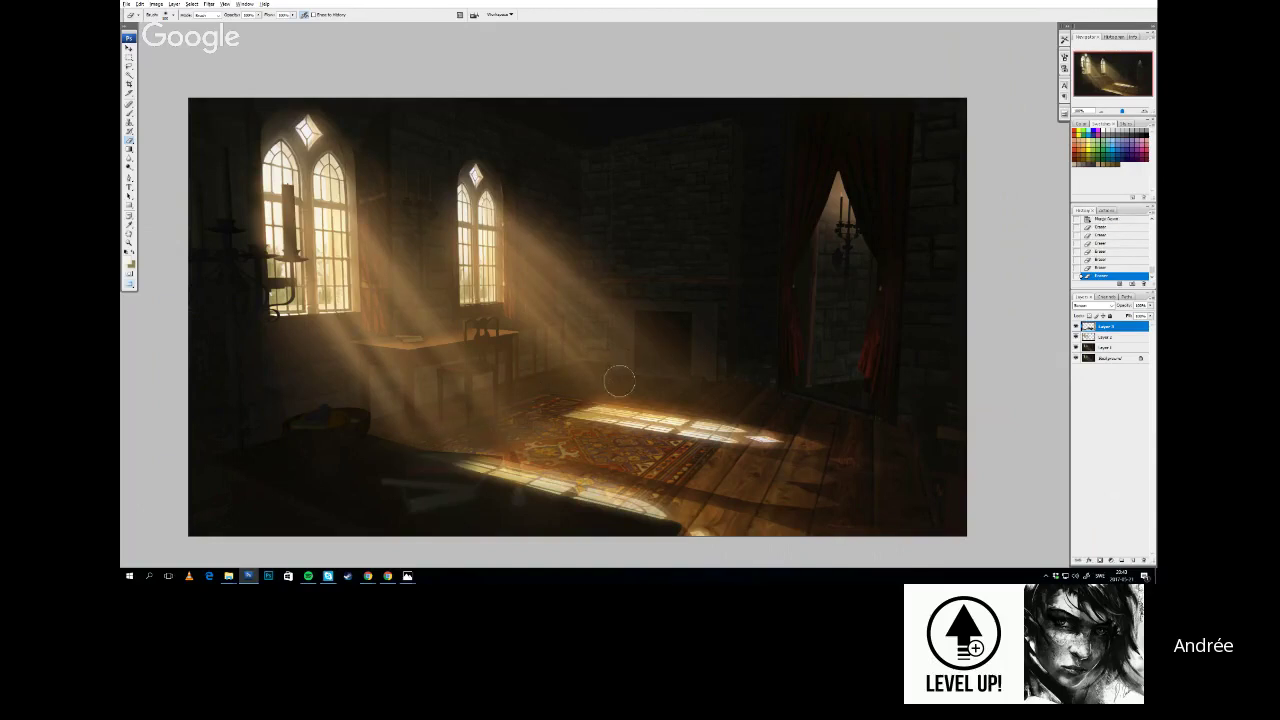
pyautogui.moveTo(611, 390); pyautogui.dragTo(448, 461)
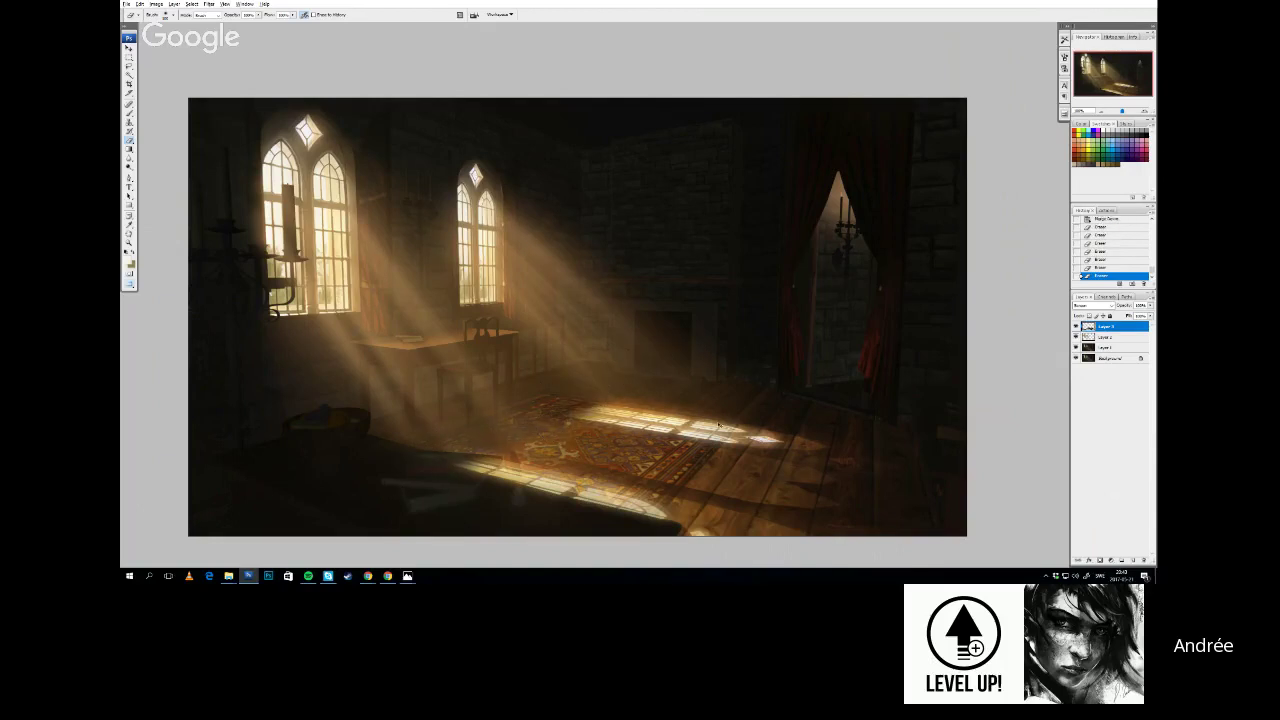
pyautogui.moveTo(718, 425)
pyautogui.mouseDown()
pyautogui.moveTo(694, 457)
pyautogui.moveTo(717, 363)
pyautogui.moveTo(694, 370)
pyautogui.moveTo(728, 359)
pyautogui.mouseUp()
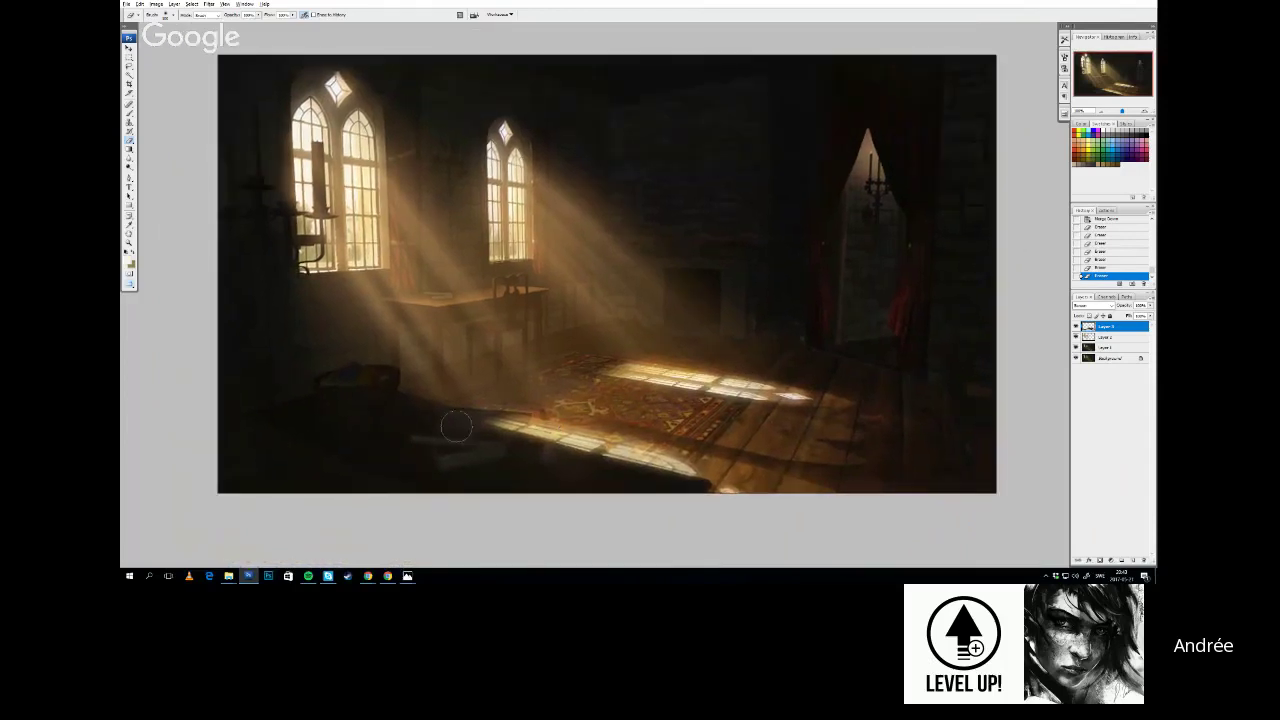
# Erase the projected light covering the rolled object on the foreground table with a hard round eraser
pyautogui.rightClick(556, 366)
pyautogui.click(615, 218)
pyautogui.click(615, 202)
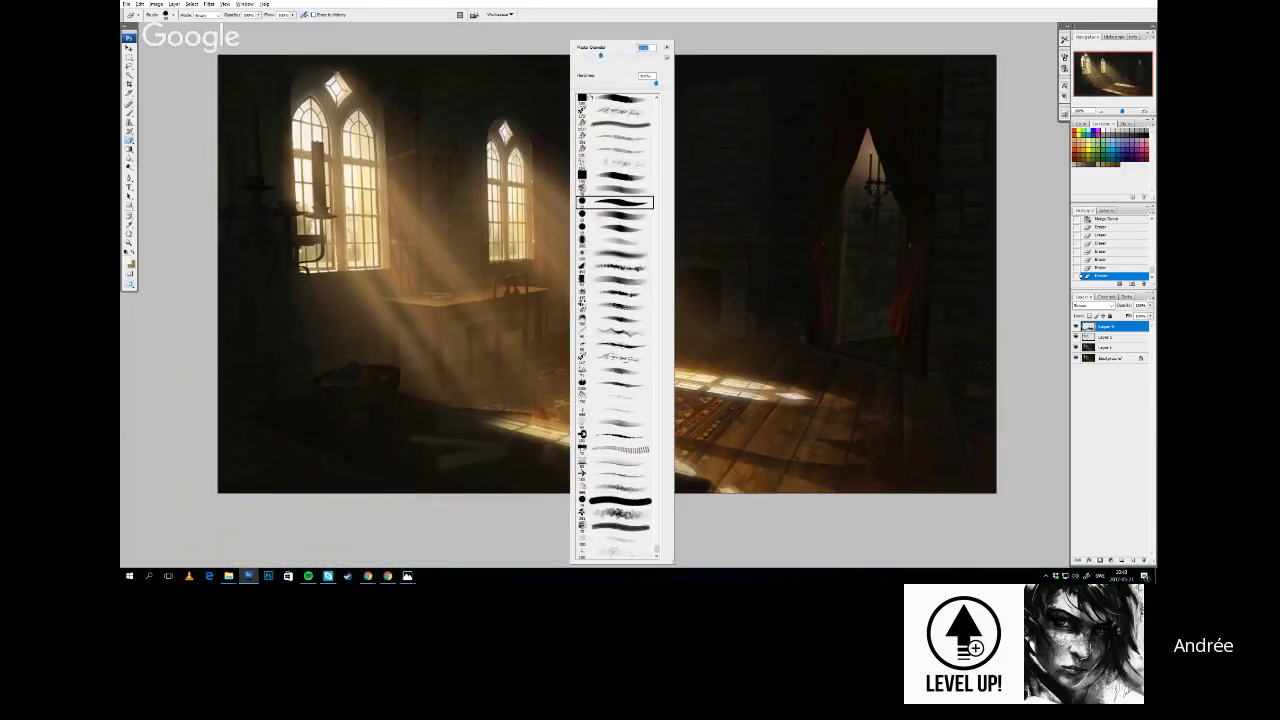
pyautogui.moveTo(479, 416); pyautogui.dragTo(511, 420)
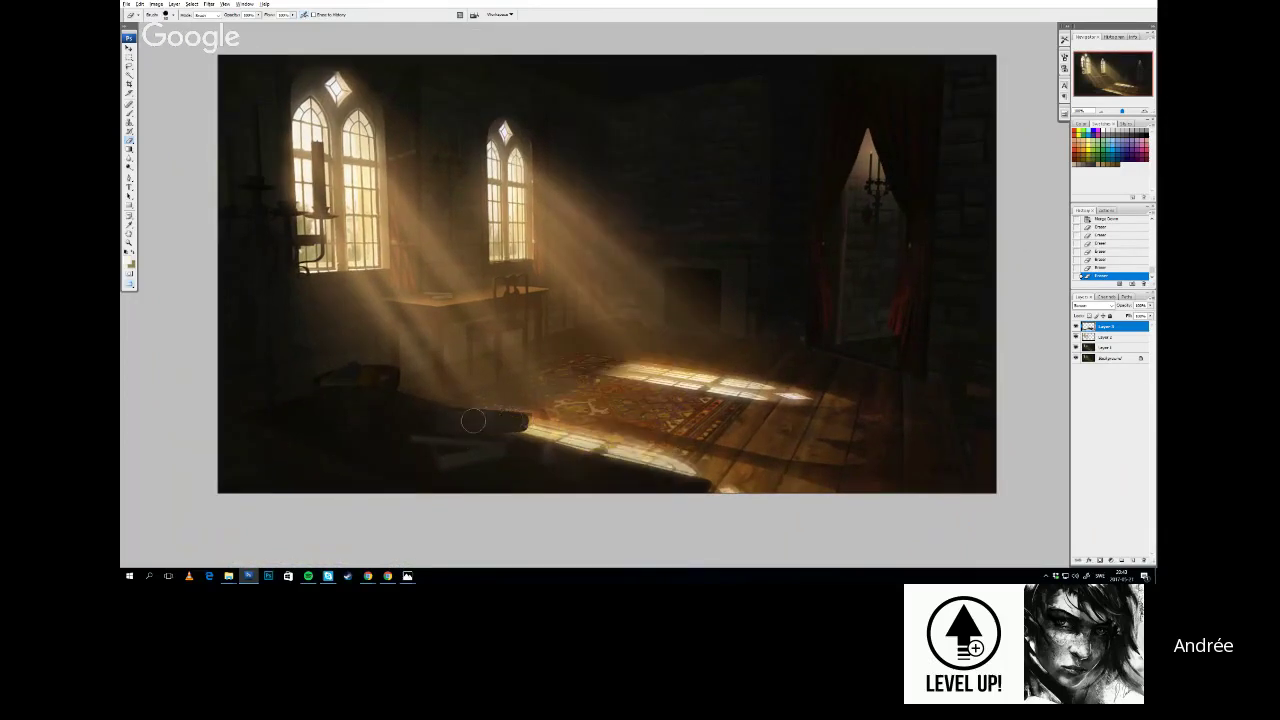
pyautogui.moveTo(1053, 427); pyautogui.dragTo(1046, 474)
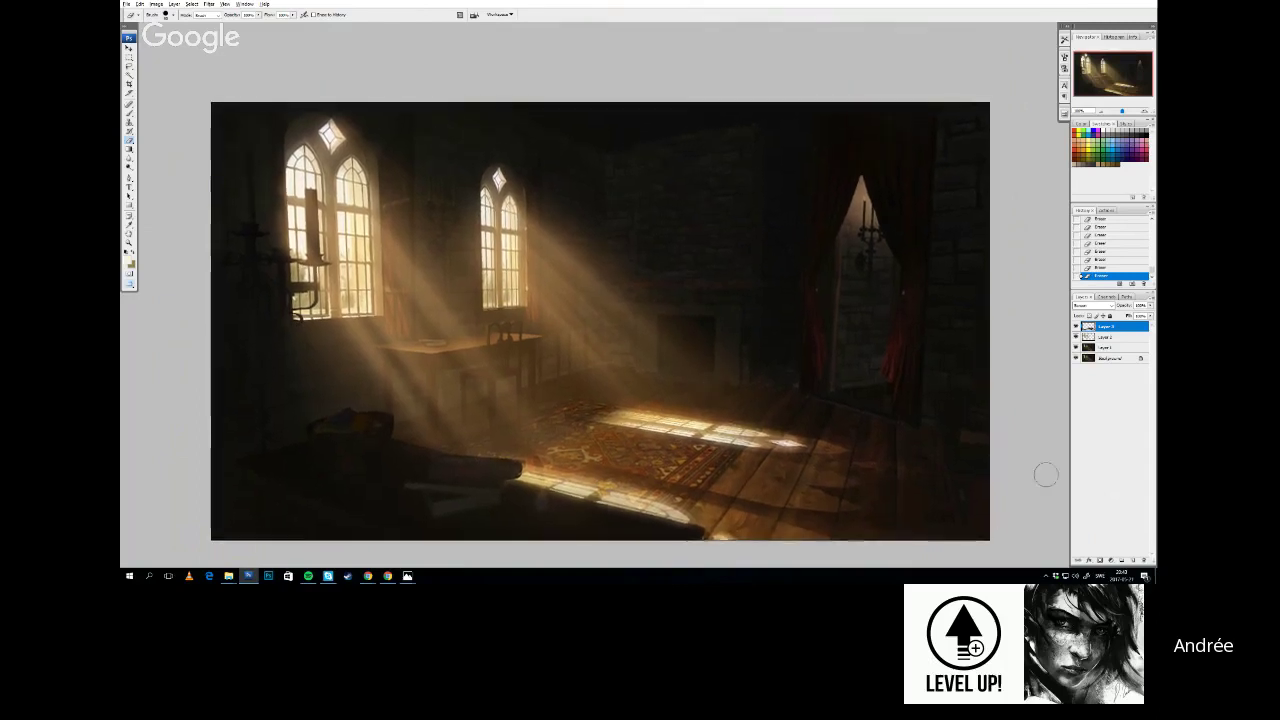
# Add a new layer beneath the projected light layer and set its blending mode to Color Dodge
pyautogui.click(1121, 560)
pyautogui.moveTo(1088, 327); pyautogui.dragTo(1092, 345)
pyautogui.click(1093, 305)
pyautogui.click(1093, 386)
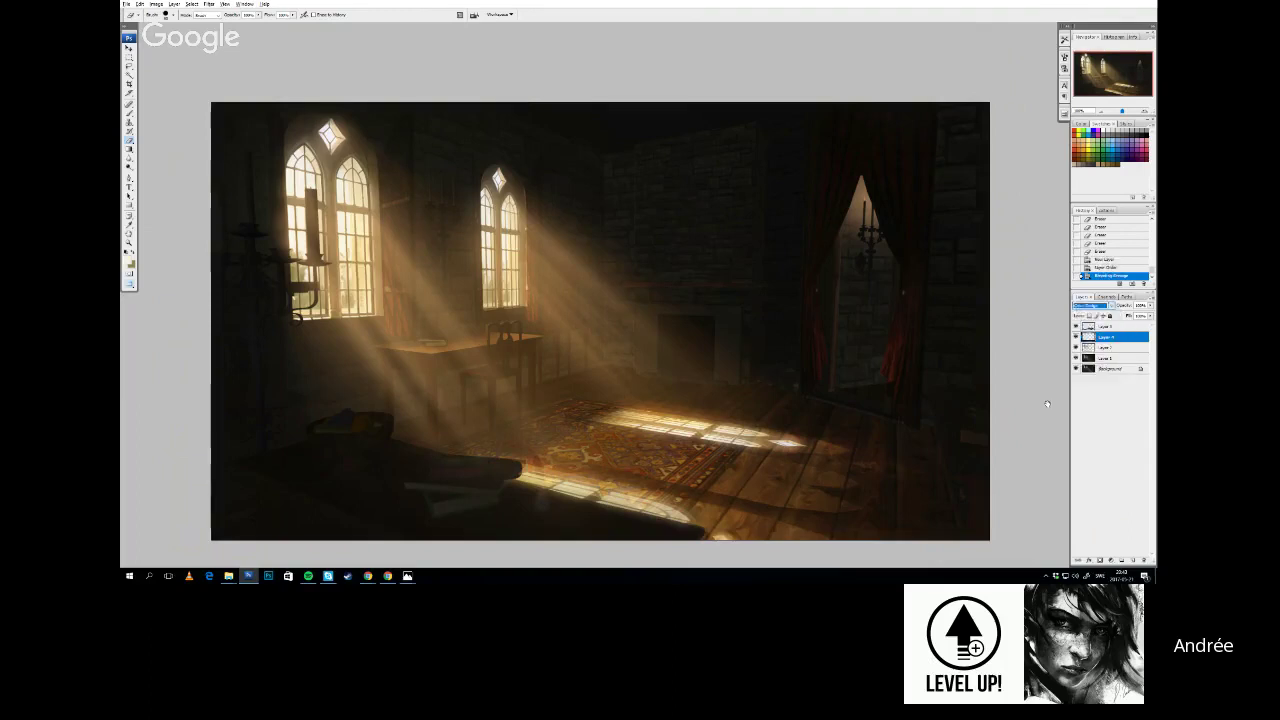
pyautogui.moveTo(1047, 400); pyautogui.dragTo(1047, 384)
# Paint a soft brown glow over the fireplace and the floor beside it with a large soft brush
pyautogui.click(1103, 164)
pyautogui.press('b')
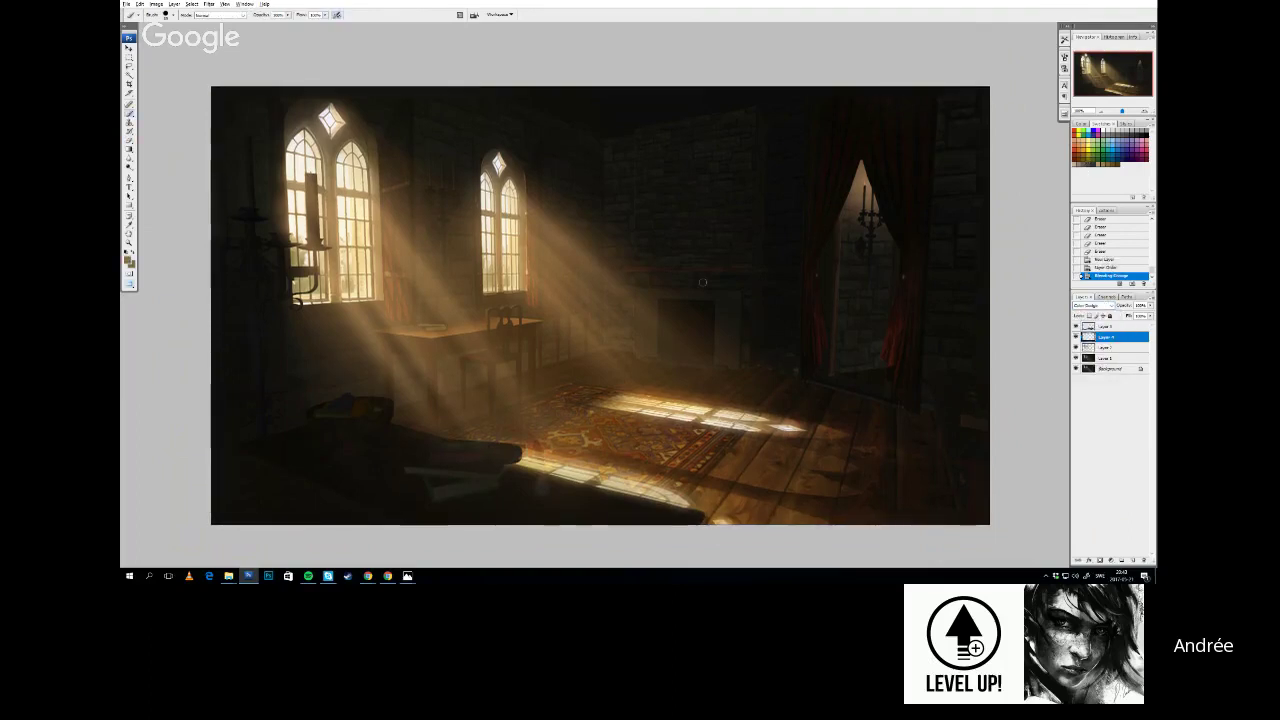
pyautogui.rightClick(745, 316)
pyautogui.click(785, 254)
pyautogui.click(818, 57)
pyautogui.moveTo(652, 305)
pyautogui.mouseDown()
pyautogui.moveTo(788, 326)
pyautogui.moveTo(700, 326)
pyautogui.moveTo(655, 303)
pyautogui.moveTo(658, 290)
pyautogui.mouseUp()
pyautogui.moveTo(823, 218); pyautogui.dragTo(737, 243)
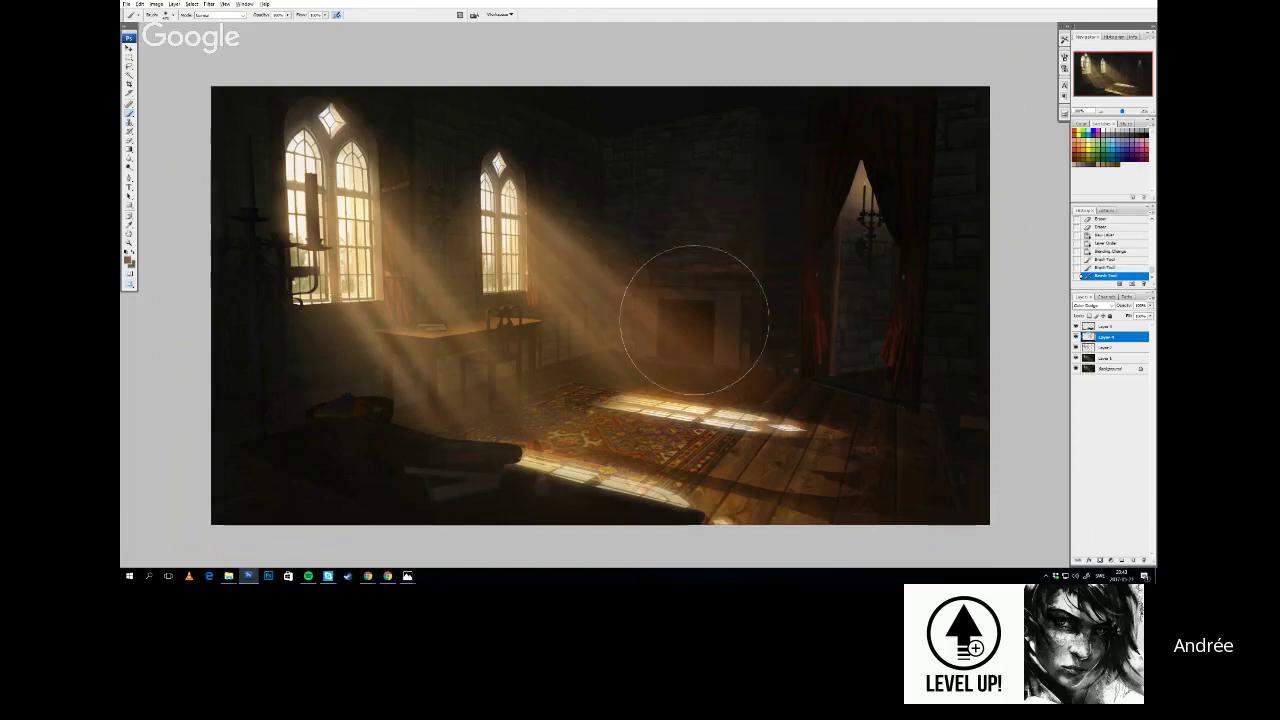
pyautogui.moveTo(697, 320); pyautogui.dragTo(823, 340)
pyautogui.moveTo(718, 320); pyautogui.dragTo(819, 337)
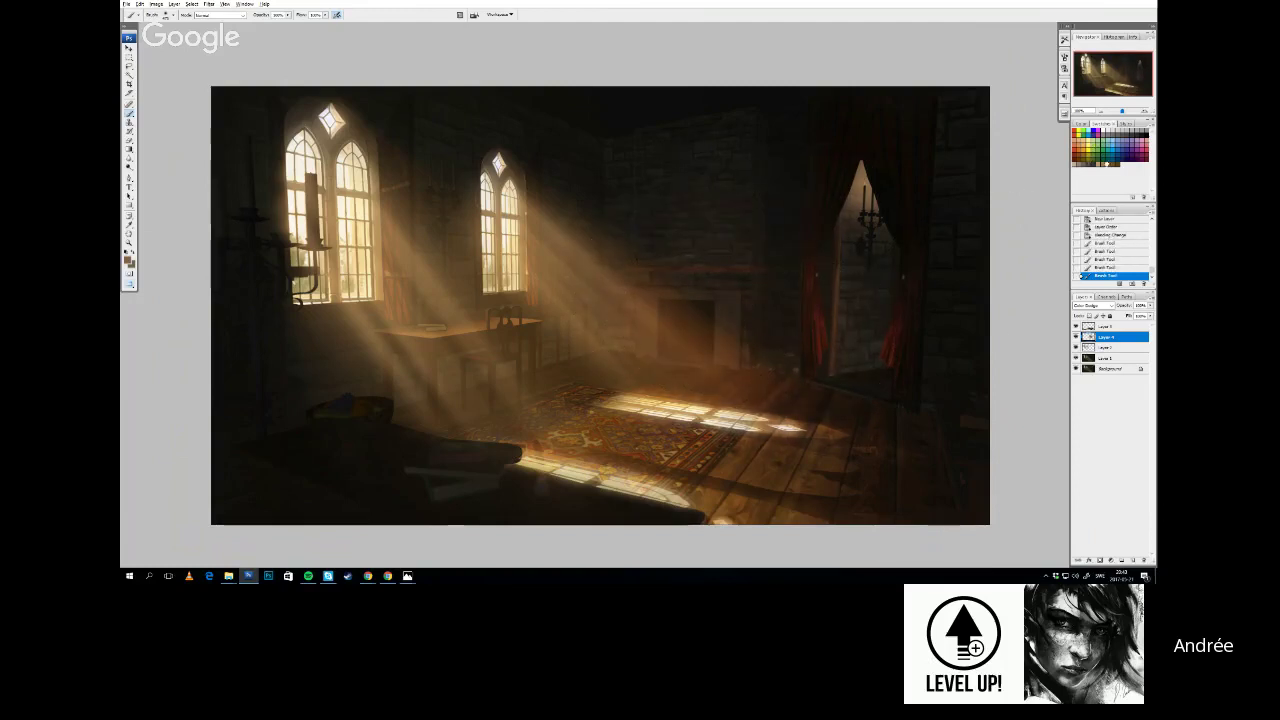
# Build up the glow around the fireplace and adjoining floor with a lighter orange, undoing strokes that go too far
pyautogui.click(1101, 163)
pyautogui.moveTo(887, 300); pyautogui.dragTo(912, 346)
pyautogui.hotkey('ctrl', 'z')
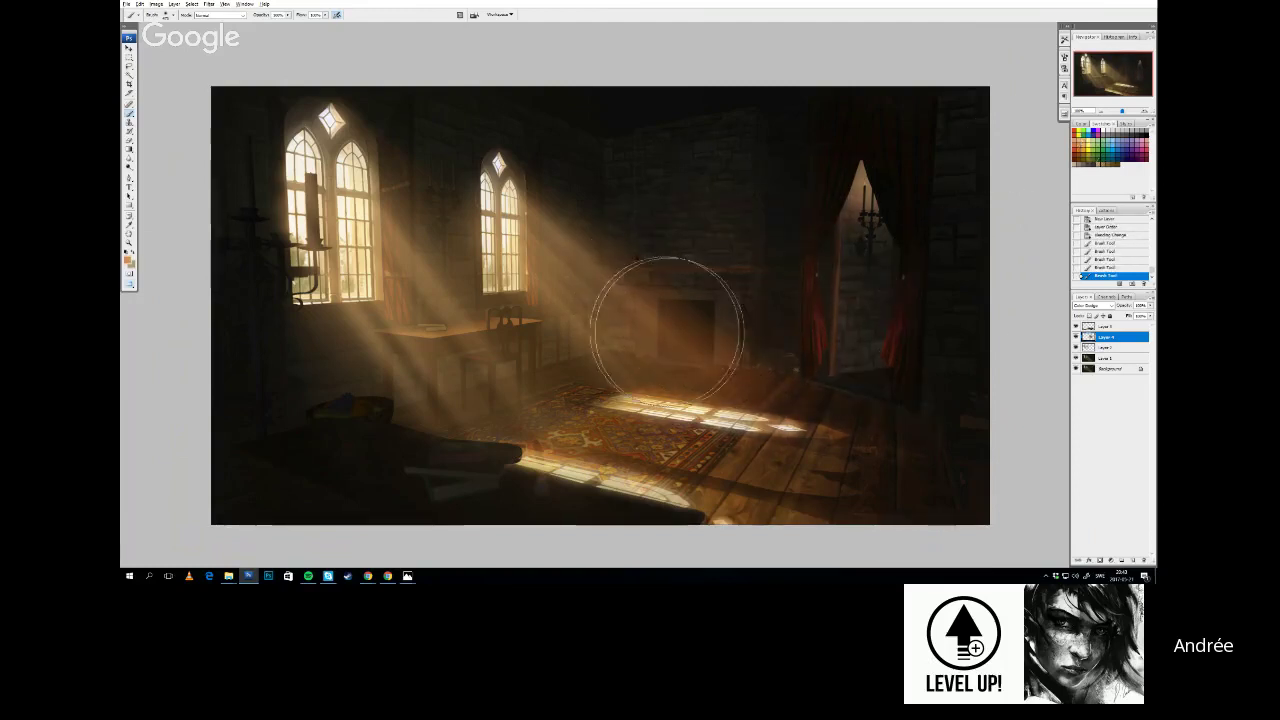
pyautogui.moveTo(668, 328); pyautogui.dragTo(740, 337)
pyautogui.moveTo(740, 337)
pyautogui.mouseDown()
pyautogui.moveTo(664, 302)
pyautogui.moveTo(828, 313)
pyautogui.moveTo(739, 240)
pyautogui.moveTo(659, 212)
pyautogui.moveTo(855, 197)
pyautogui.moveTo(753, 291)
pyautogui.moveTo(513, 308)
pyautogui.moveTo(438, 392)
pyautogui.mouseUp()
pyautogui.hotkey('ctrl', 'z')
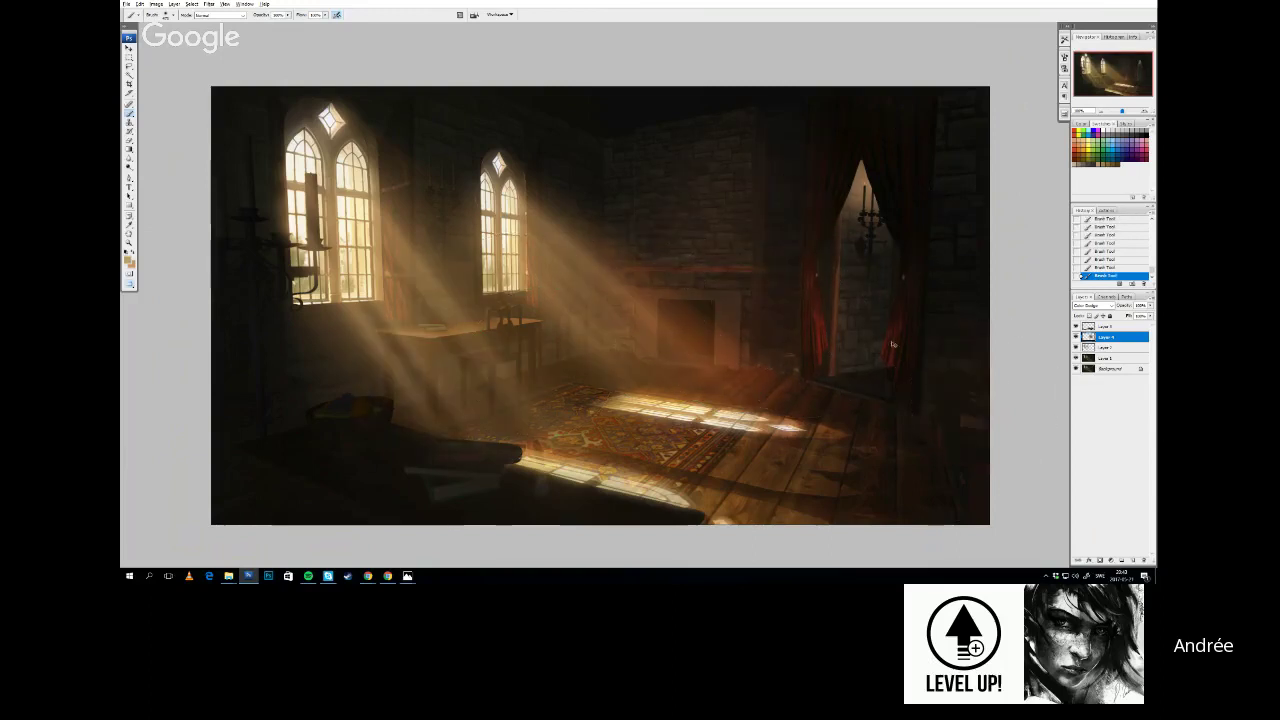
pyautogui.moveTo(767, 287); pyautogui.dragTo(775, 337)
pyautogui.press('x')
pyautogui.moveTo(697, 375)
pyautogui.mouseDown()
pyautogui.moveTo(711, 364)
pyautogui.moveTo(838, 371)
pyautogui.mouseUp()
pyautogui.hotkey('ctrl', 'z')
# Move the glow layer beneath the light rays layer and shift its hue towards yellow with Hue/Saturation
pyautogui.hotkey('ctrl', '[')
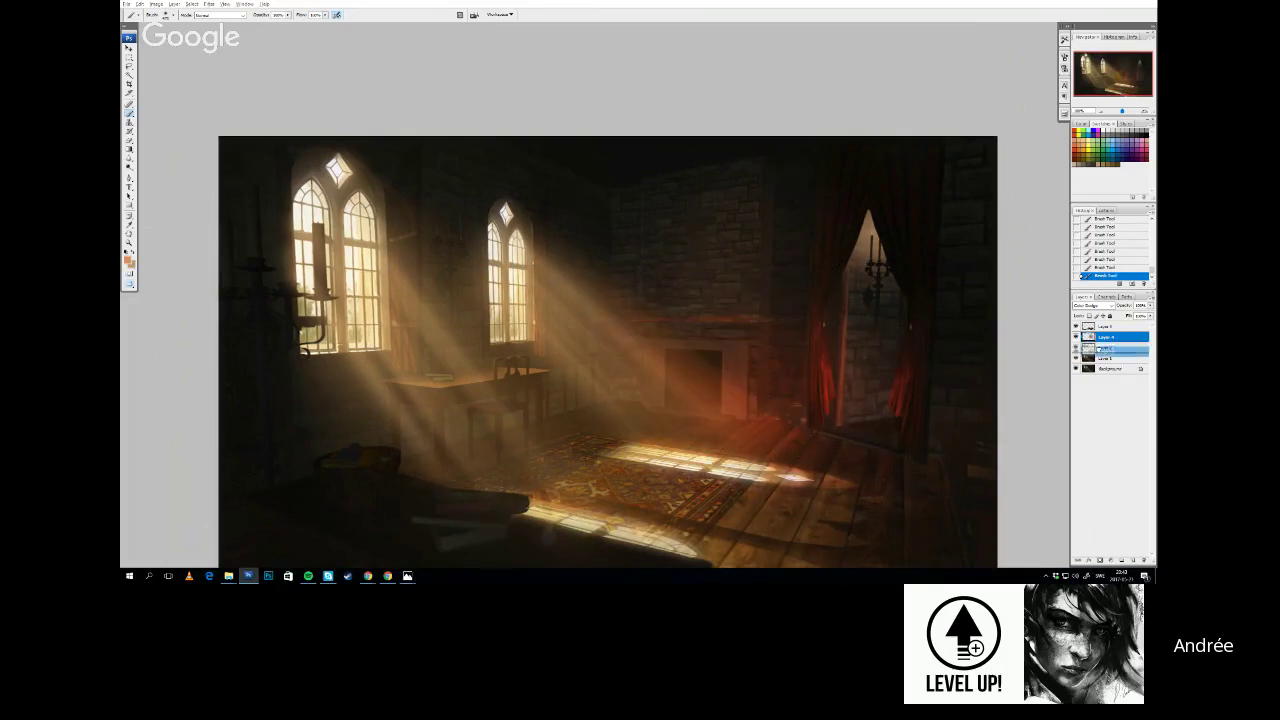
pyautogui.hotkey('ctrl', 'u')
pyautogui.moveTo(589, 327); pyautogui.dragTo(597, 328)
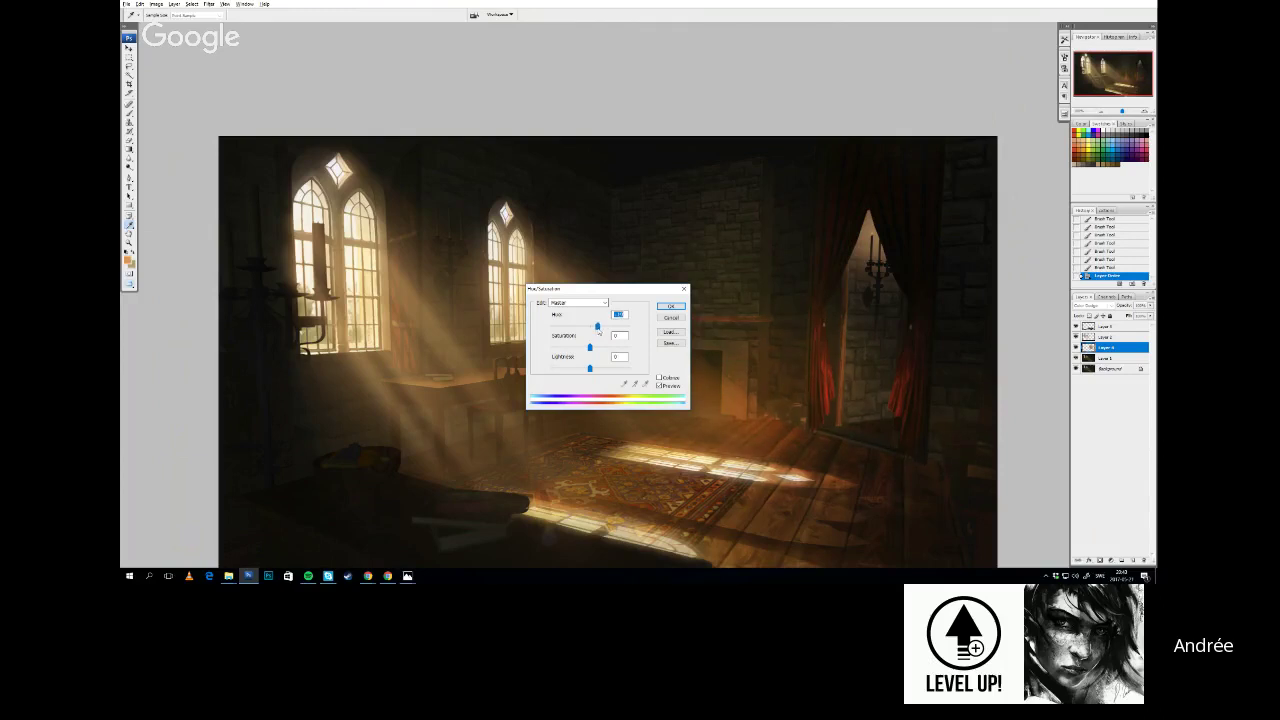
pyautogui.click(671, 307)
pyautogui.moveTo(717, 286); pyautogui.dragTo(705, 304)
# Erase excess glow on the wall and around the fireplace with a large soft eraser
pyautogui.press('e')
pyautogui.moveTo(645, 268)
pyautogui.mouseDown()
pyautogui.moveTo(707, 217)
pyautogui.moveTo(730, 240)
pyautogui.moveTo(700, 240)
pyautogui.mouseUp()
pyautogui.hotkey('ctrl', 'z')
pyautogui.rightClick(760, 200)
pyautogui.click(805, 253)
pyautogui.moveTo(668, 288); pyautogui.dragTo(647, 231)
pyautogui.moveTo(643, 365); pyautogui.dragTo(662, 335)
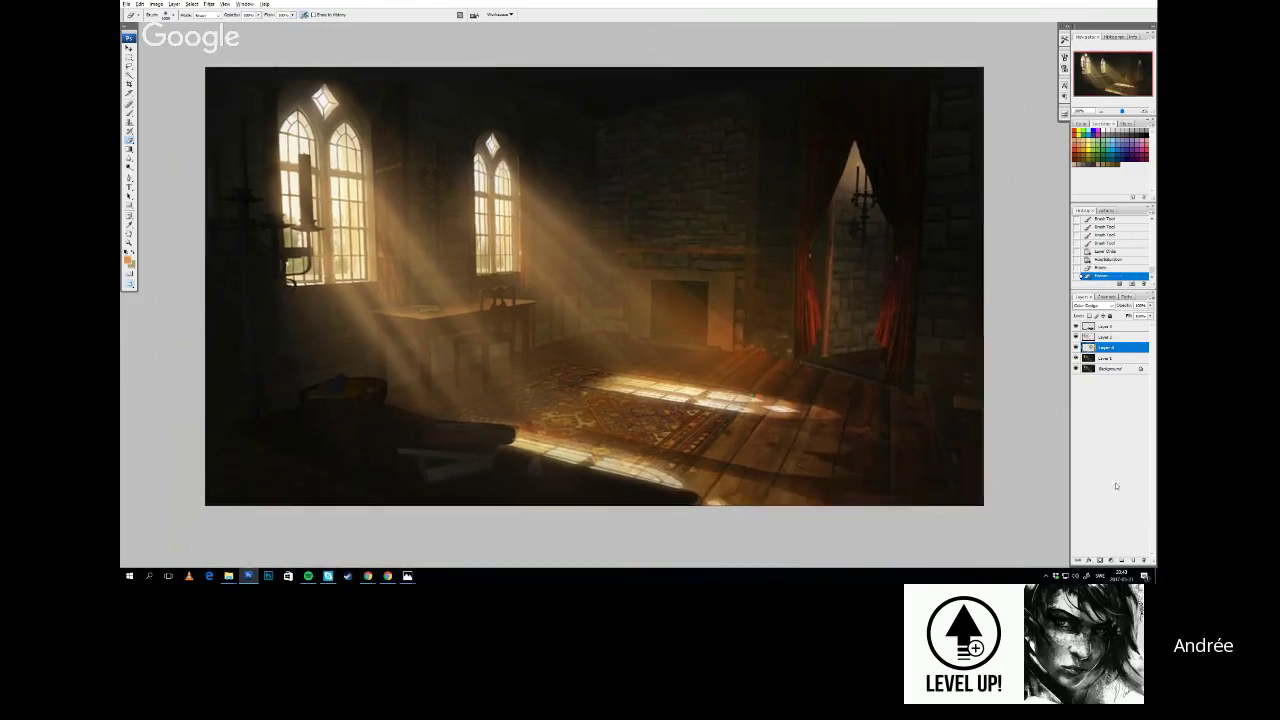
# Add a new top layer and paint near-black silhouettes of rounded objects and a bulky shape along the foreground table
pyautogui.click(1088, 328)
pyautogui.click(1131, 556)
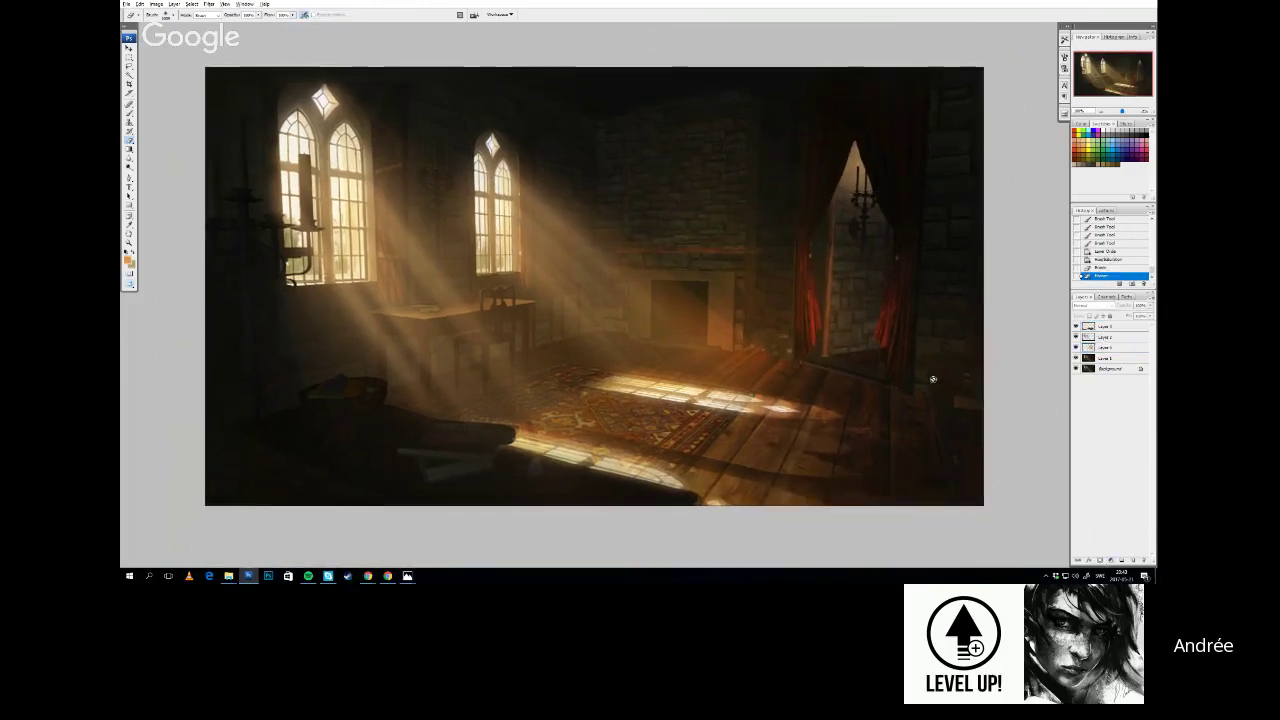
pyautogui.click(1125, 328)
pyautogui.click(1132, 560)
pyautogui.press('i')
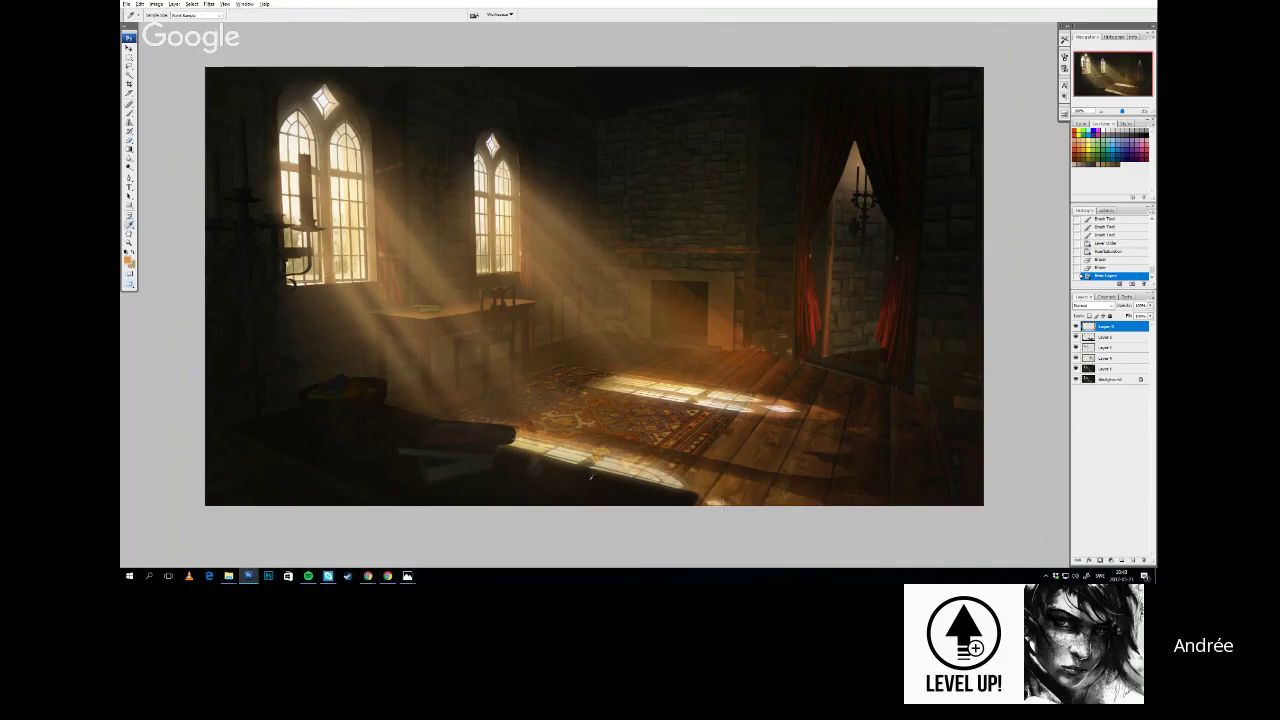
pyautogui.press('b')
pyautogui.rightClick(565, 325)
pyautogui.click(622, 215)
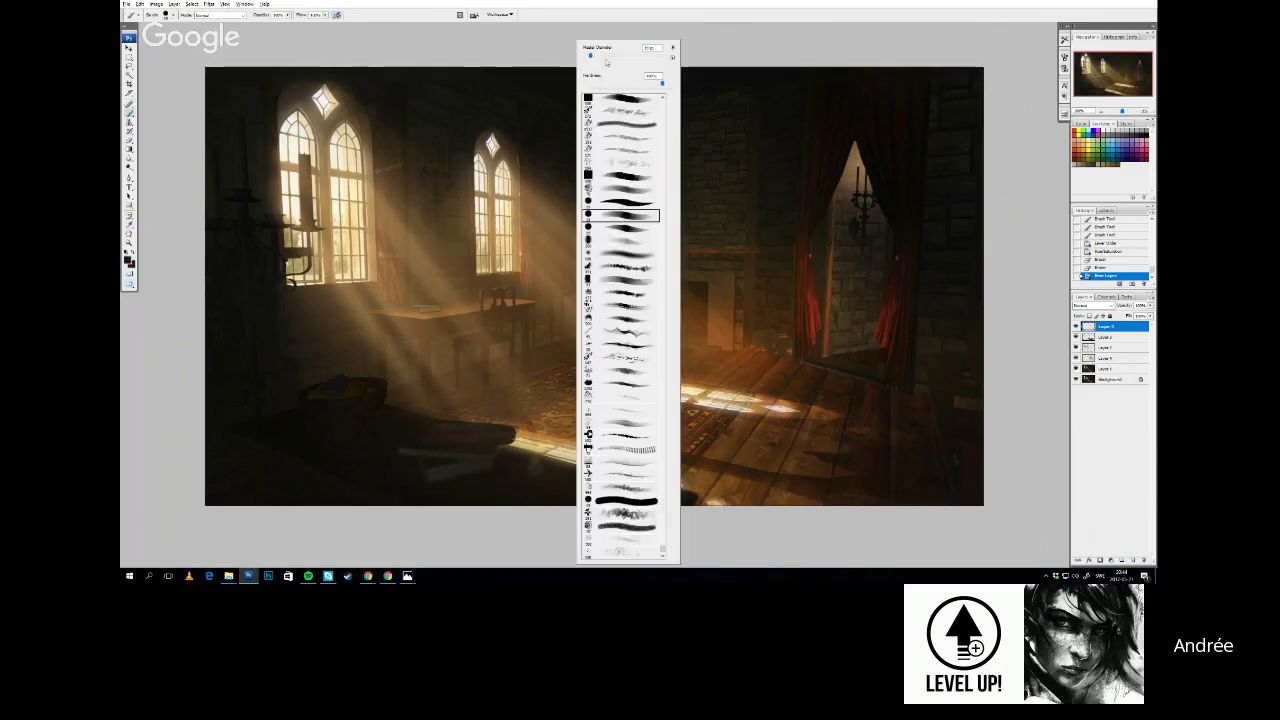
pyautogui.moveTo(600, 475); pyautogui.dragTo(637, 482)
pyautogui.moveTo(658, 485); pyautogui.dragTo(678, 495)
pyautogui.moveTo(425, 445)
pyautogui.mouseDown()
pyautogui.moveTo(410, 410)
pyautogui.moveTo(424, 412)
pyautogui.moveTo(397, 400)
pyautogui.moveTo(423, 388)
pyautogui.moveTo(396, 388)
pyautogui.moveTo(438, 398)
pyautogui.mouseUp()
# Refine the top edge of the bulky foreground silhouette with a small hard round brush
pyautogui.rightClick(478, 385)
pyautogui.click(533, 215)
pyautogui.click(533, 202)
pyautogui.click(516, 56)
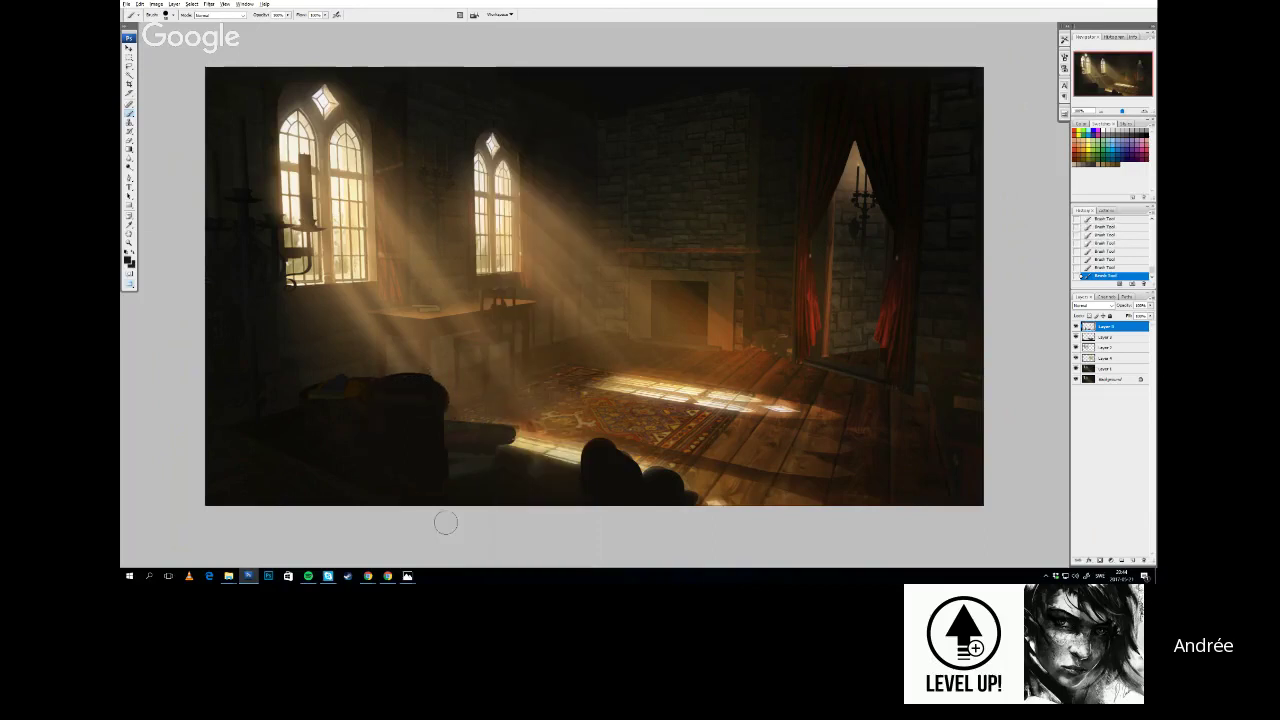
pyautogui.moveTo(408, 385); pyautogui.dragTo(403, 383)
# Paint a dark ornate silhouette with curled shapes below the large window using a smaller brush
pyautogui.rightClick(344, 268)
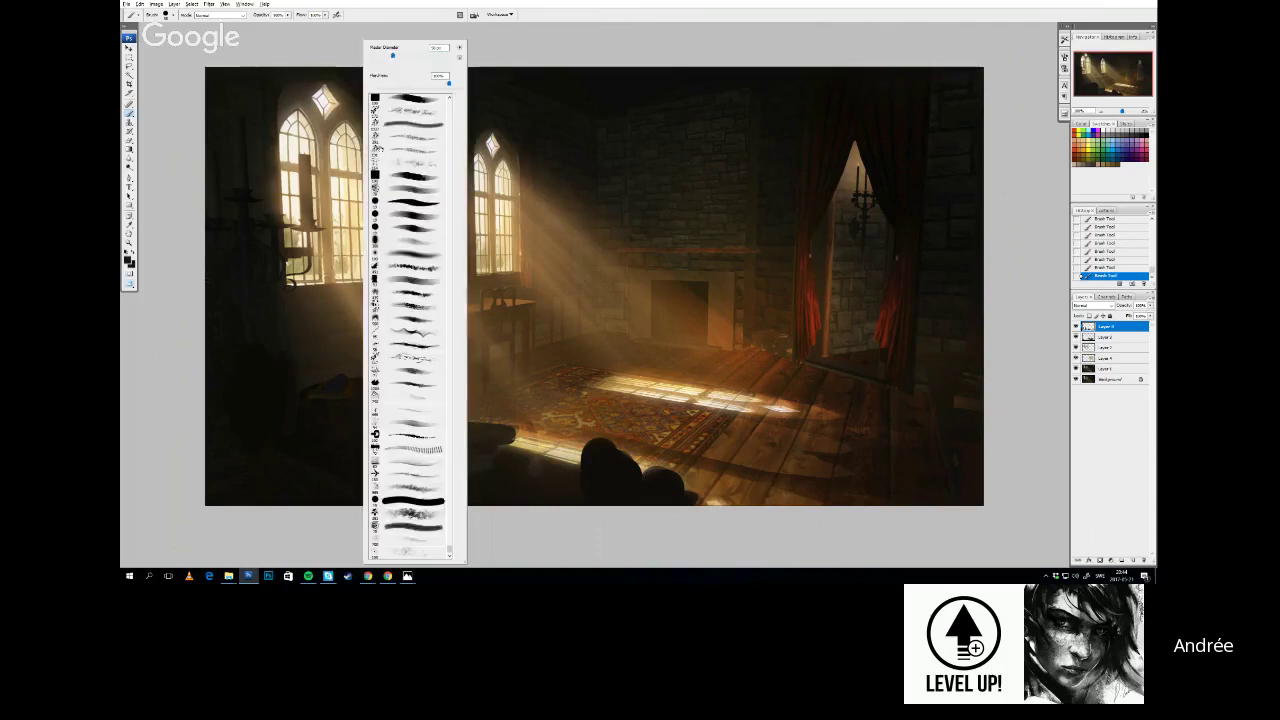
pyautogui.click(308, 393)
pyautogui.moveTo(304, 369); pyautogui.dragTo(318, 343)
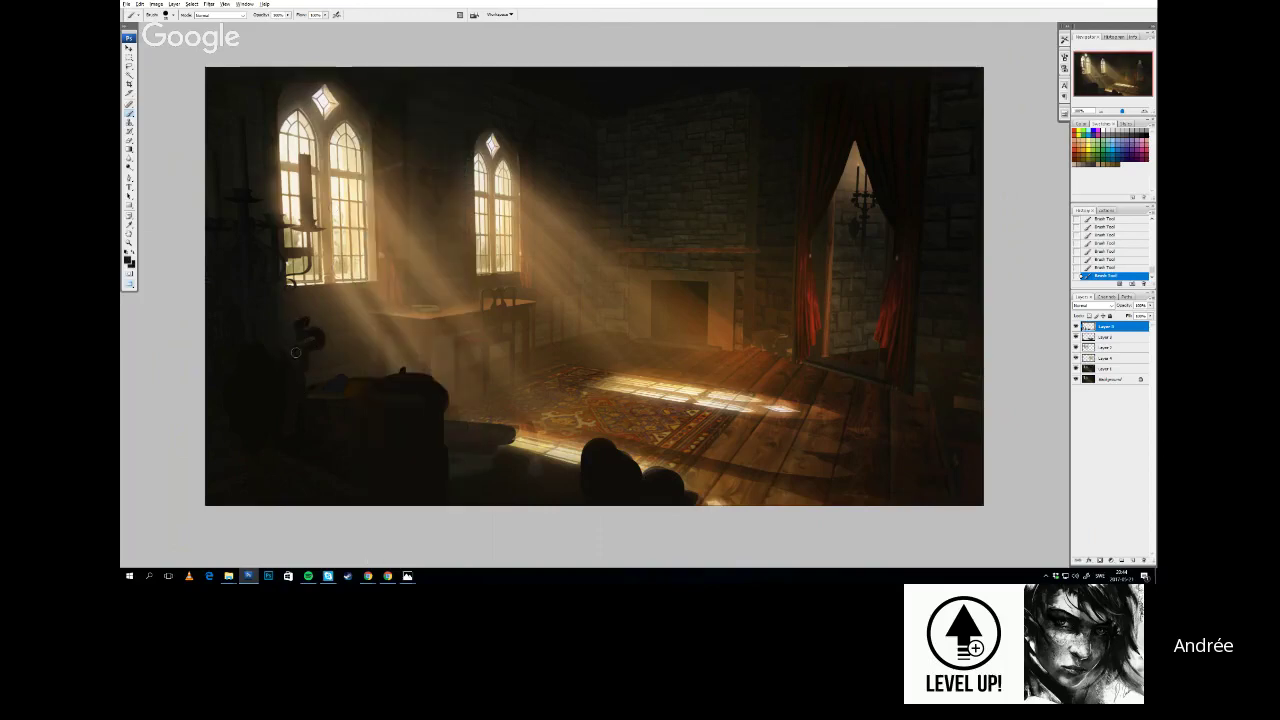
pyautogui.moveTo(298, 322); pyautogui.dragTo(320, 319)
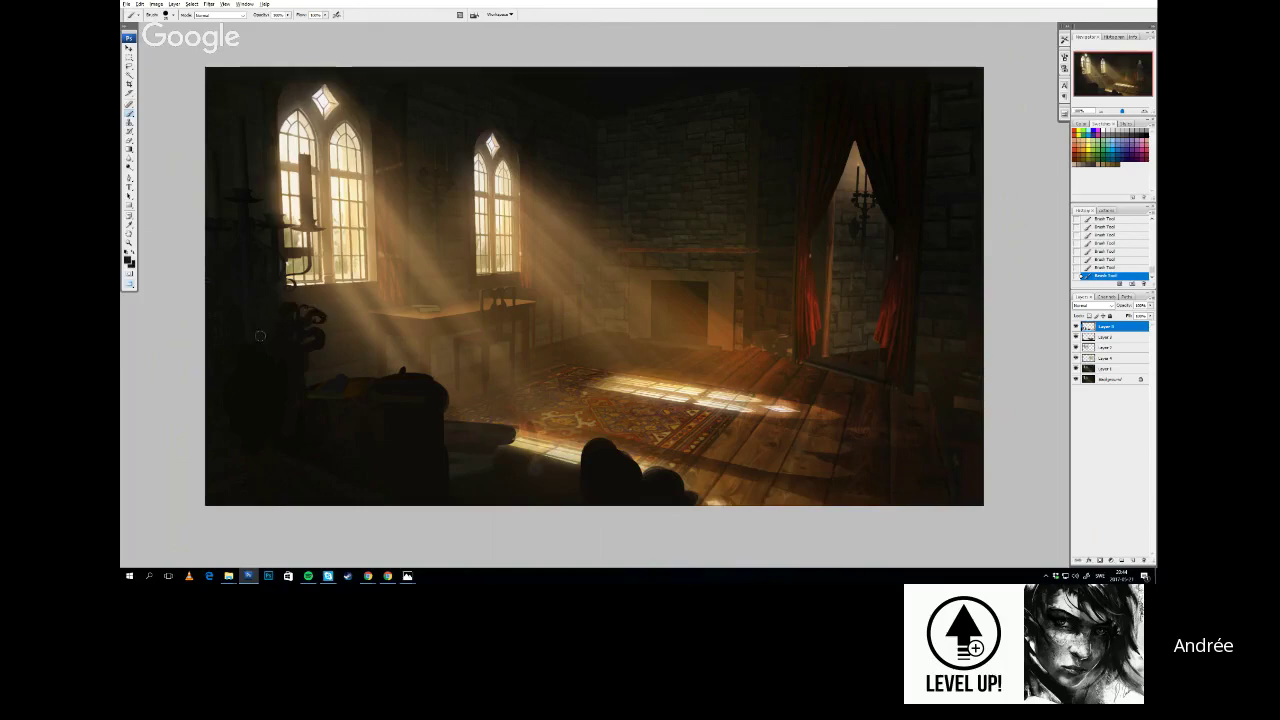
pyautogui.moveTo(286, 374); pyautogui.dragTo(279, 372)
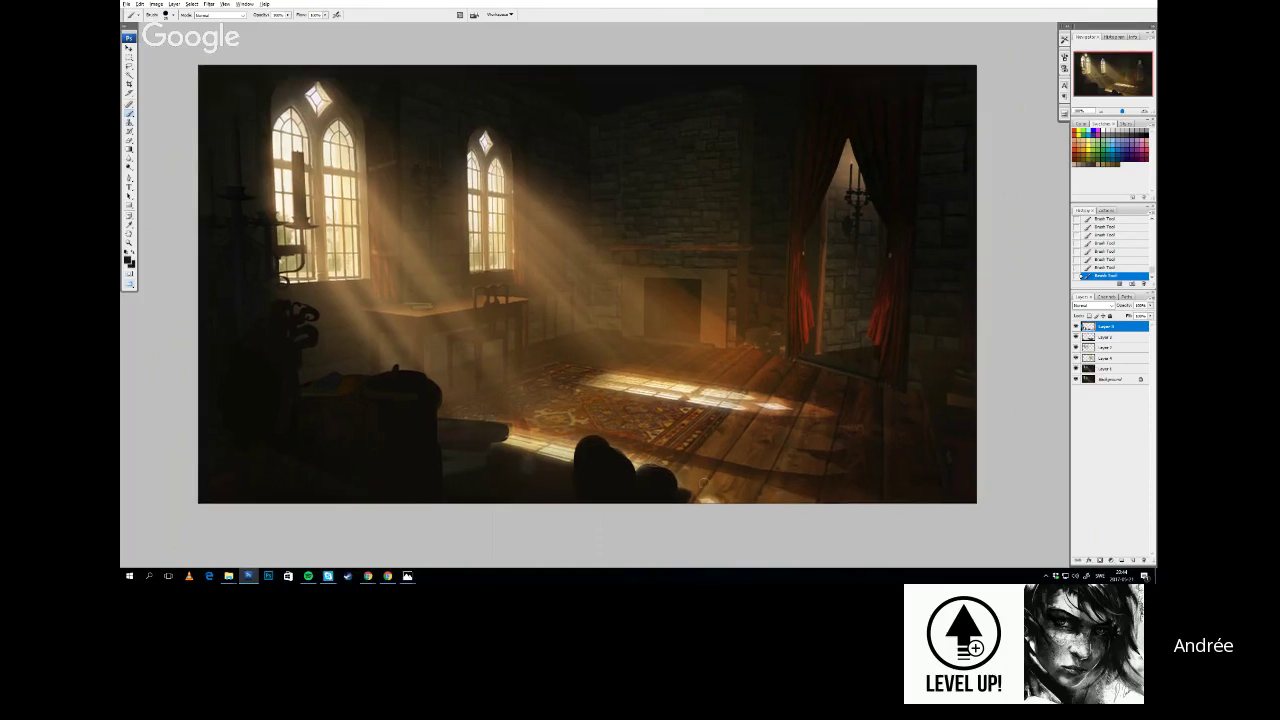
# Try a dark stroke at the base of the doorway curtain and reshape the rounded foreground silhouettes
pyautogui.moveTo(870, 314); pyautogui.dragTo(847, 328)
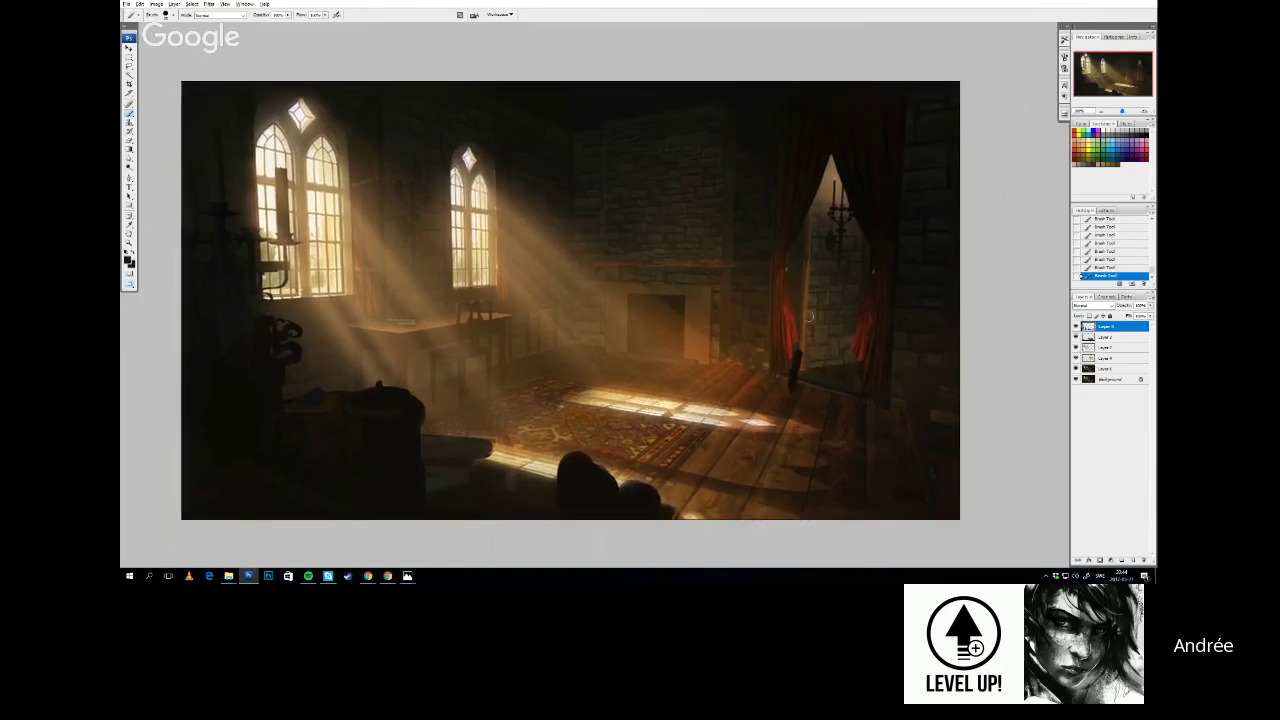
pyautogui.scroll(-1, 822, 383)
pyautogui.moveTo(831, 421); pyautogui.dragTo(845, 468)
pyautogui.scroll(-1, 845, 468)
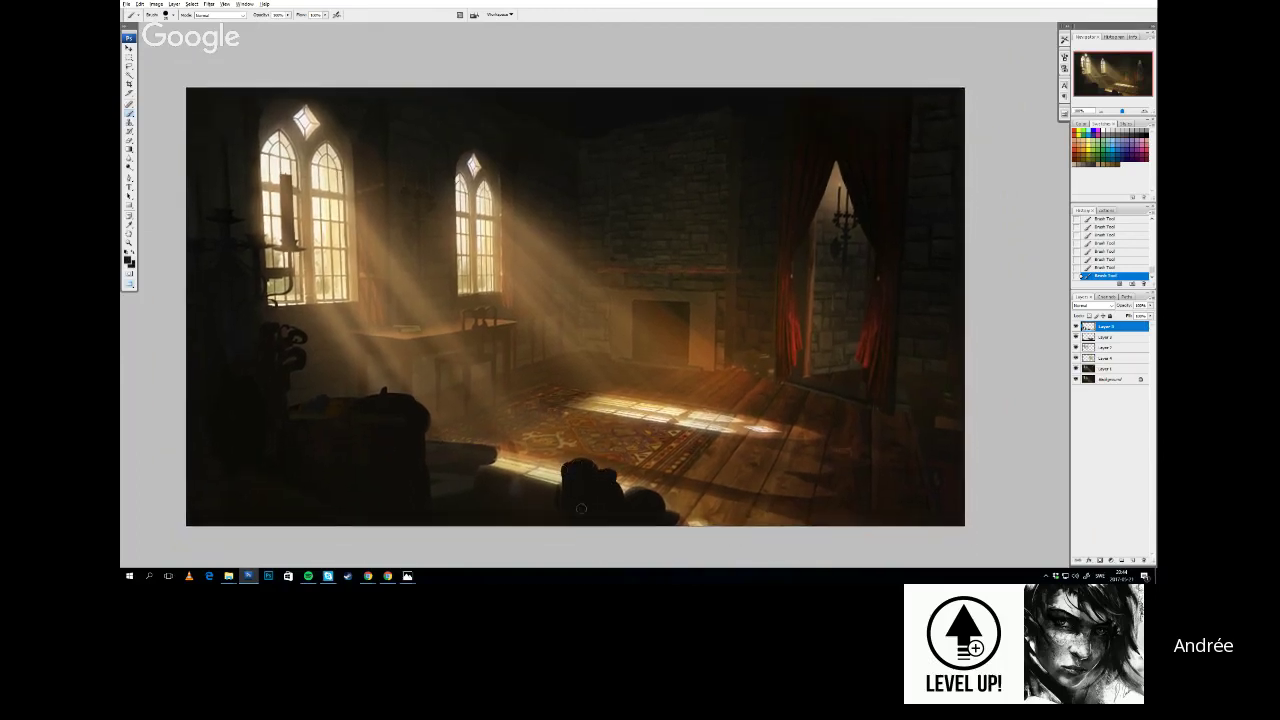
pyautogui.moveTo(894, 418)
pyautogui.mouseDown()
pyautogui.moveTo(888, 400)
pyautogui.moveTo(859, 422)
pyautogui.mouseUp()
# Repaint the folds of the doorway curtain nearest the fireplace with sampled dark and bright reds
pyautogui.keyDown('alt'); pyautogui.click(765, 353); pyautogui.keyUp('alt')
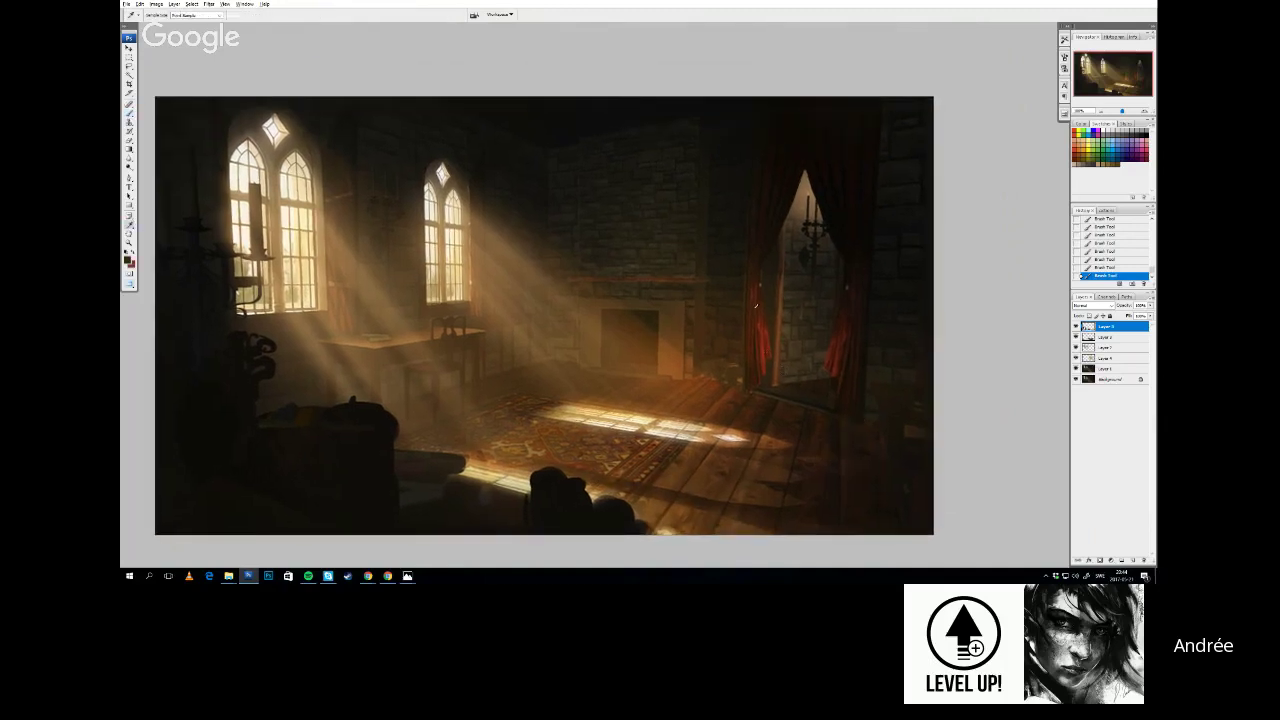
pyautogui.rightClick(777, 244)
pyautogui.click(840, 219)
pyautogui.moveTo(764, 329); pyautogui.dragTo(758, 382)
pyautogui.keyDown('alt'); pyautogui.click(763, 326); pyautogui.keyUp('alt')
pyautogui.moveTo(763, 334); pyautogui.dragTo(753, 386)
pyautogui.moveTo(753, 334)
pyautogui.mouseDown()
pyautogui.moveTo(756, 302)
pyautogui.moveTo(768, 371)
pyautogui.mouseUp()
pyautogui.keyDown('alt'); pyautogui.click(776, 329); pyautogui.keyUp('alt')
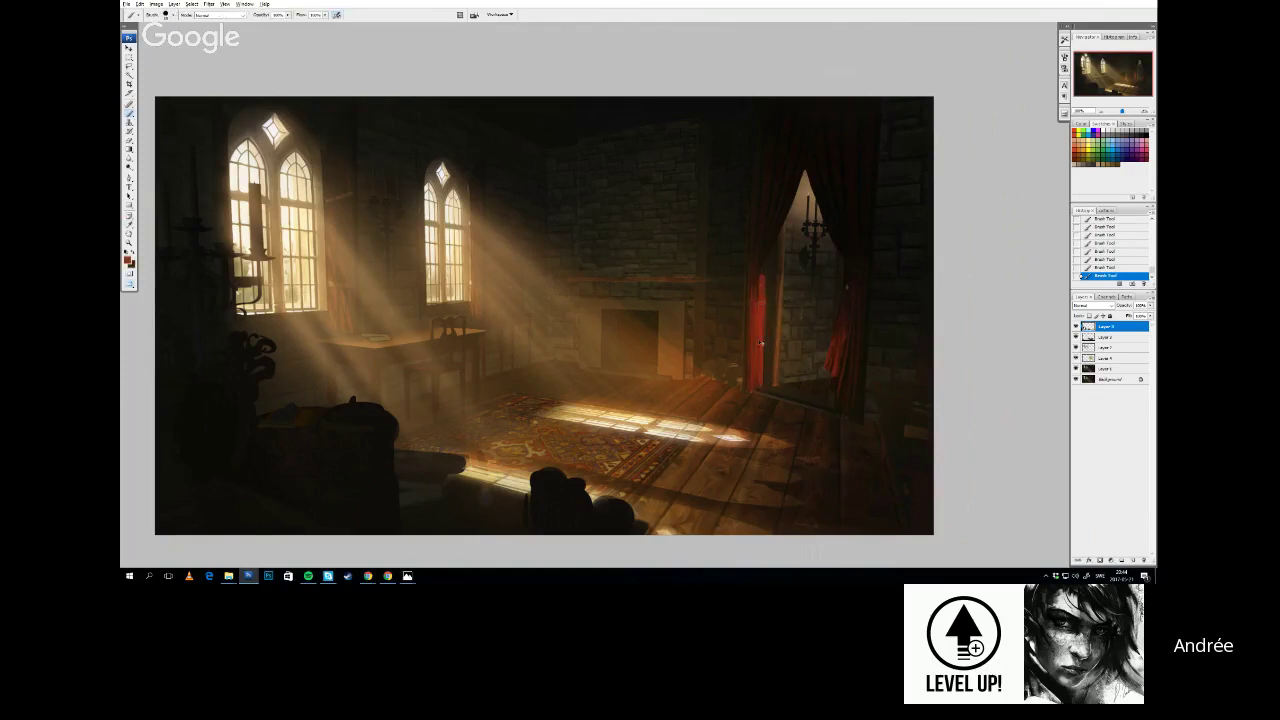
pyautogui.moveTo(760, 343)
pyautogui.mouseDown()
pyautogui.moveTo(758, 372)
pyautogui.moveTo(770, 286)
pyautogui.moveTo(766, 384)
pyautogui.moveTo(796, 384)
pyautogui.moveTo(776, 370)
pyautogui.mouseUp()
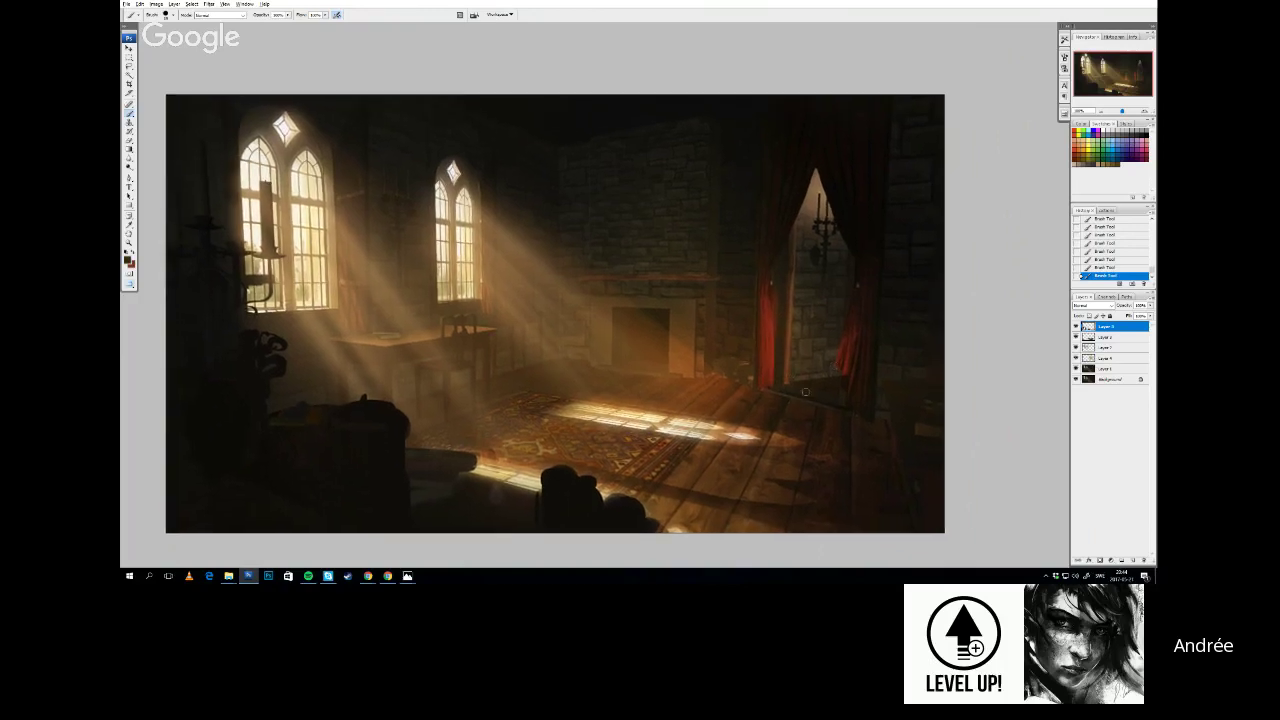
# Paint a dark hooded figure standing between the desk and the fireplace, and flip the canvas horizontally
pyautogui.moveTo(523, 391)
pyautogui.mouseDown()
pyautogui.moveTo(521, 255)
pyautogui.moveTo(532, 380)
pyautogui.mouseUp()
pyautogui.hotkey('ctrl', 'z')
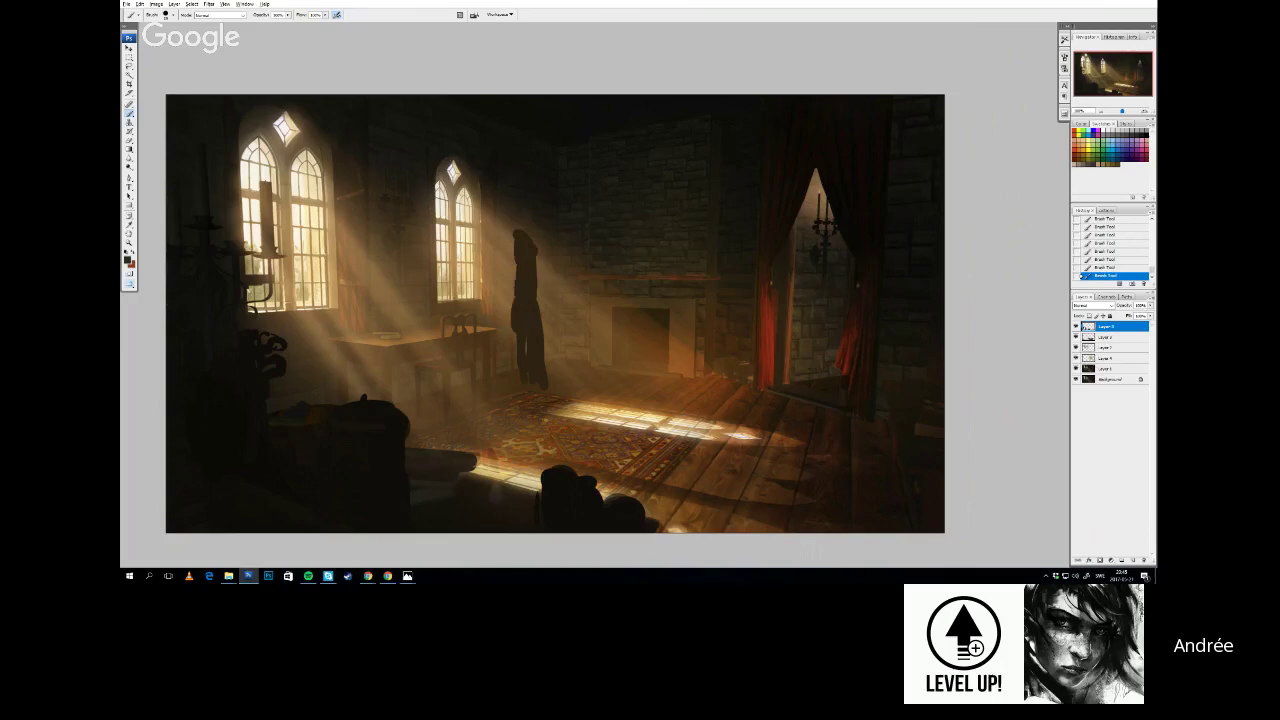
pyautogui.moveTo(537, 258); pyautogui.dragTo(545, 370)
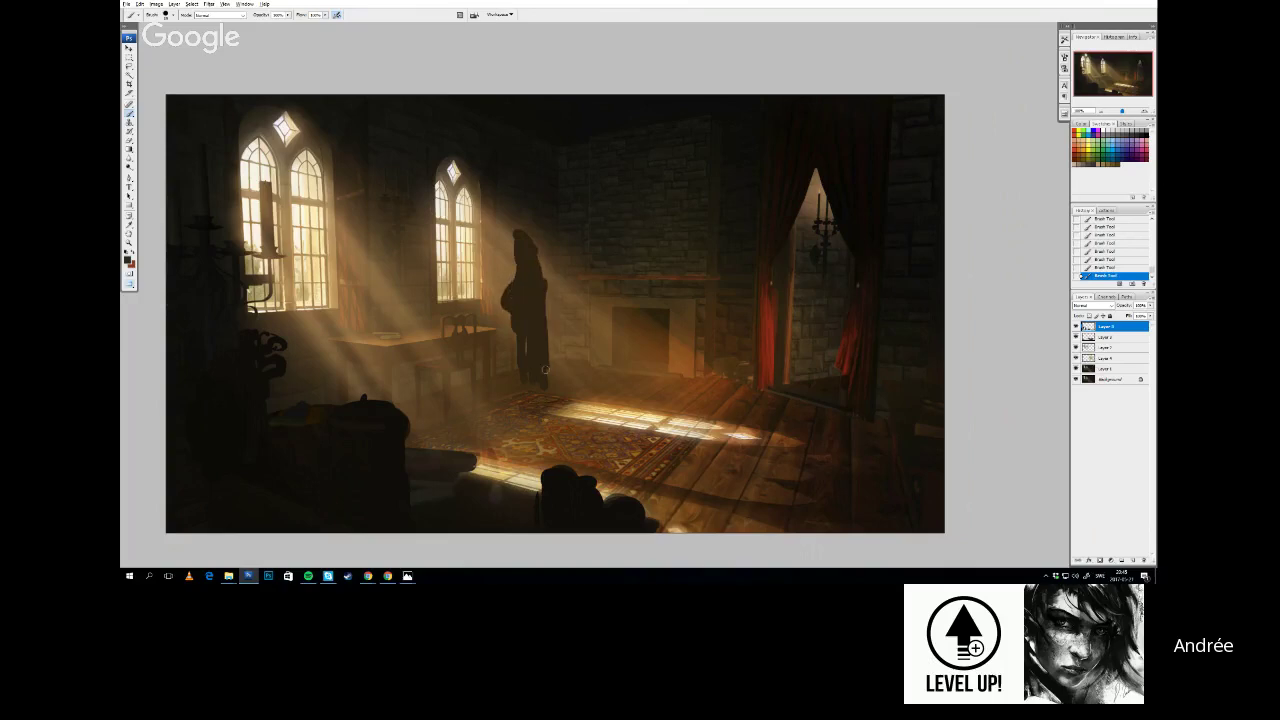
pyautogui.click(156, 4)
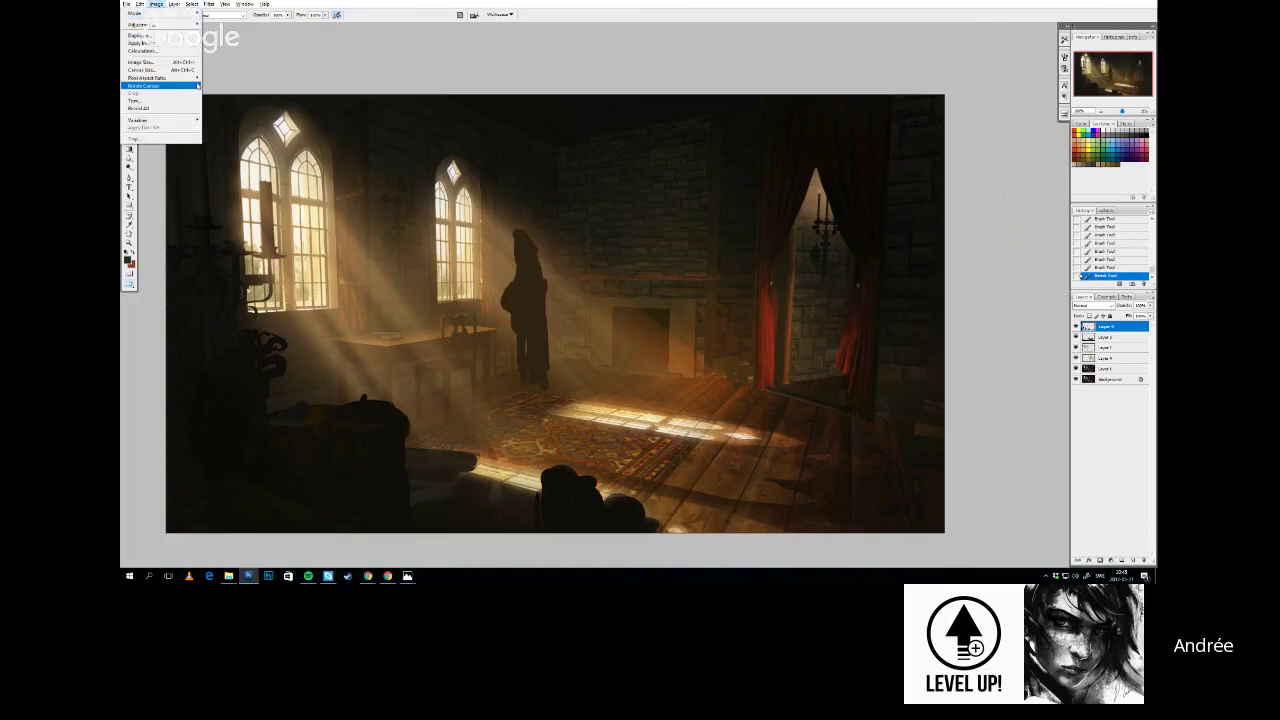
pyautogui.moveTo(150, 86)
pyautogui.click(232, 119)
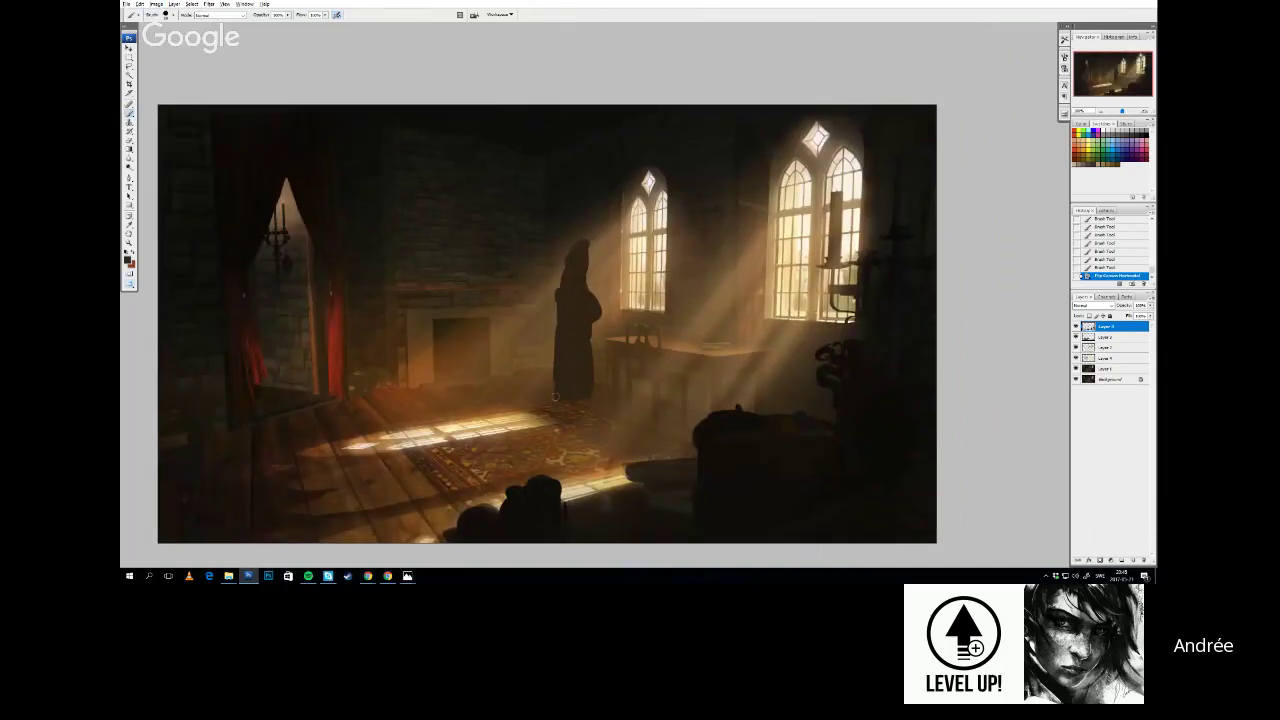
# Fill out the figure's robe and paint its shadow across the projected window light using sampled floor colours
pyautogui.moveTo(556, 397)
pyautogui.mouseDown()
pyautogui.moveTo(399, 436)
pyautogui.moveTo(454, 434)
pyautogui.mouseUp()
pyautogui.keyDown('alt'); pyautogui.click(501, 418); pyautogui.keyUp('alt')
pyautogui.keyDown('alt'); pyautogui.click(495, 409); pyautogui.keyUp('alt')
pyautogui.moveTo(474, 426); pyautogui.dragTo(563, 408)
pyautogui.press('x')
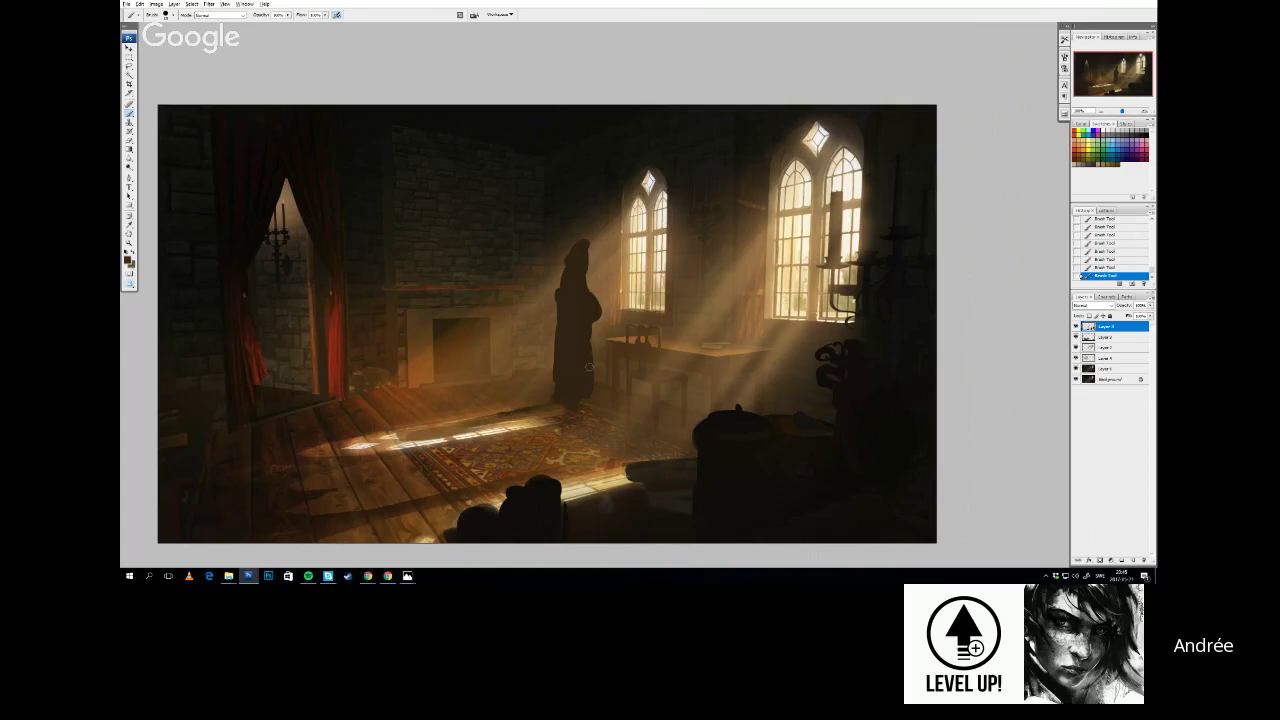
# Repaint the dark figure's head as a broader, flat-topped hood using a hard round brush
pyautogui.rightClick(574, 359)
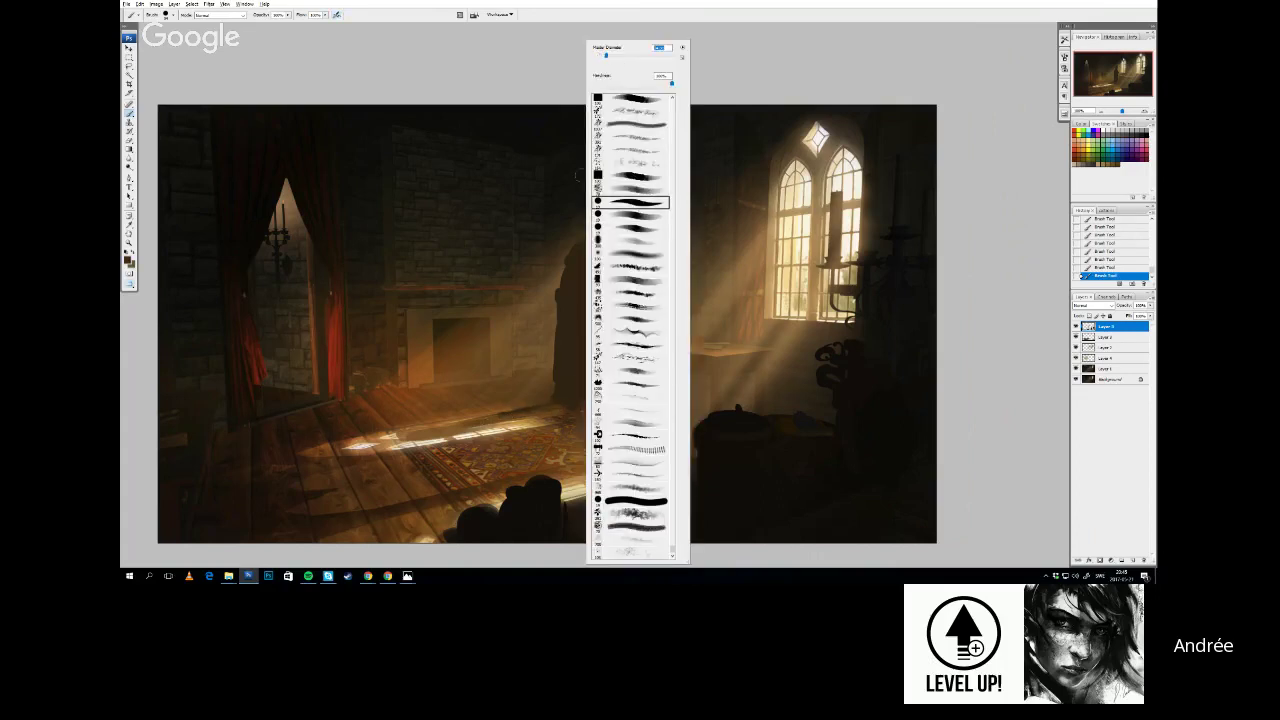
pyautogui.click(579, 175)
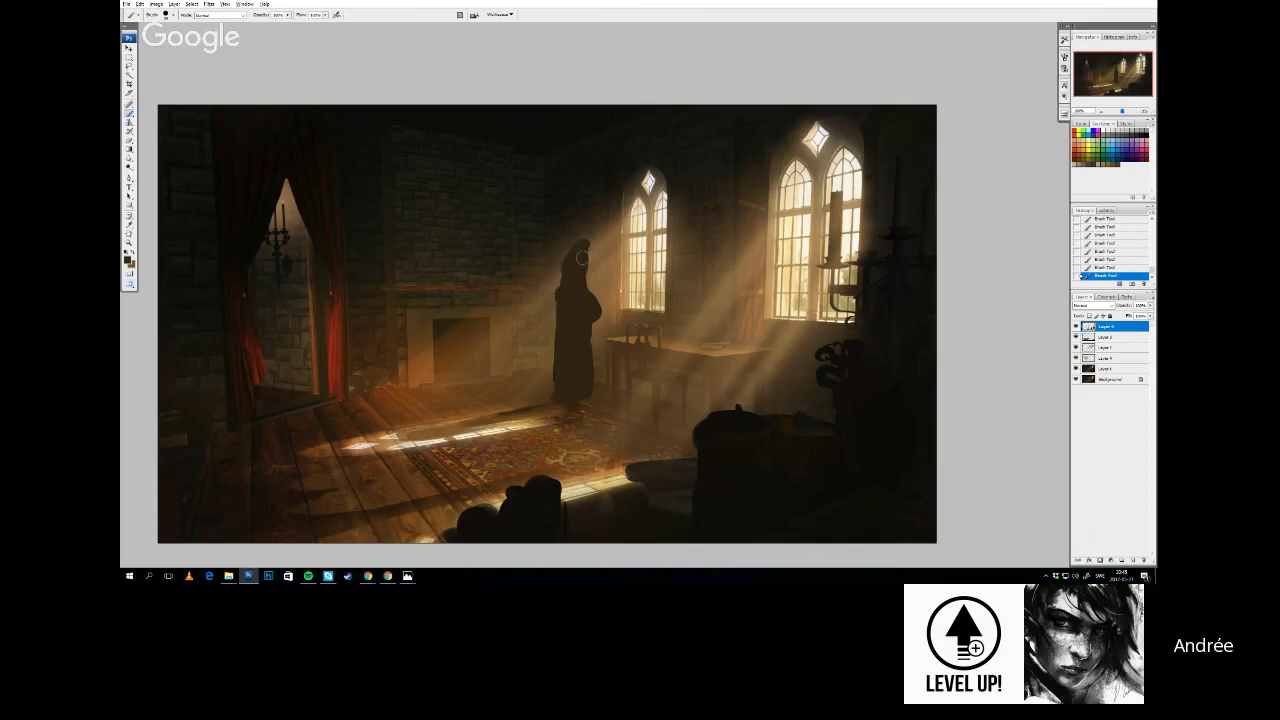
pyautogui.moveTo(573, 331); pyautogui.dragTo(600, 375)
pyautogui.moveTo(655, 457); pyautogui.dragTo(660, 431)
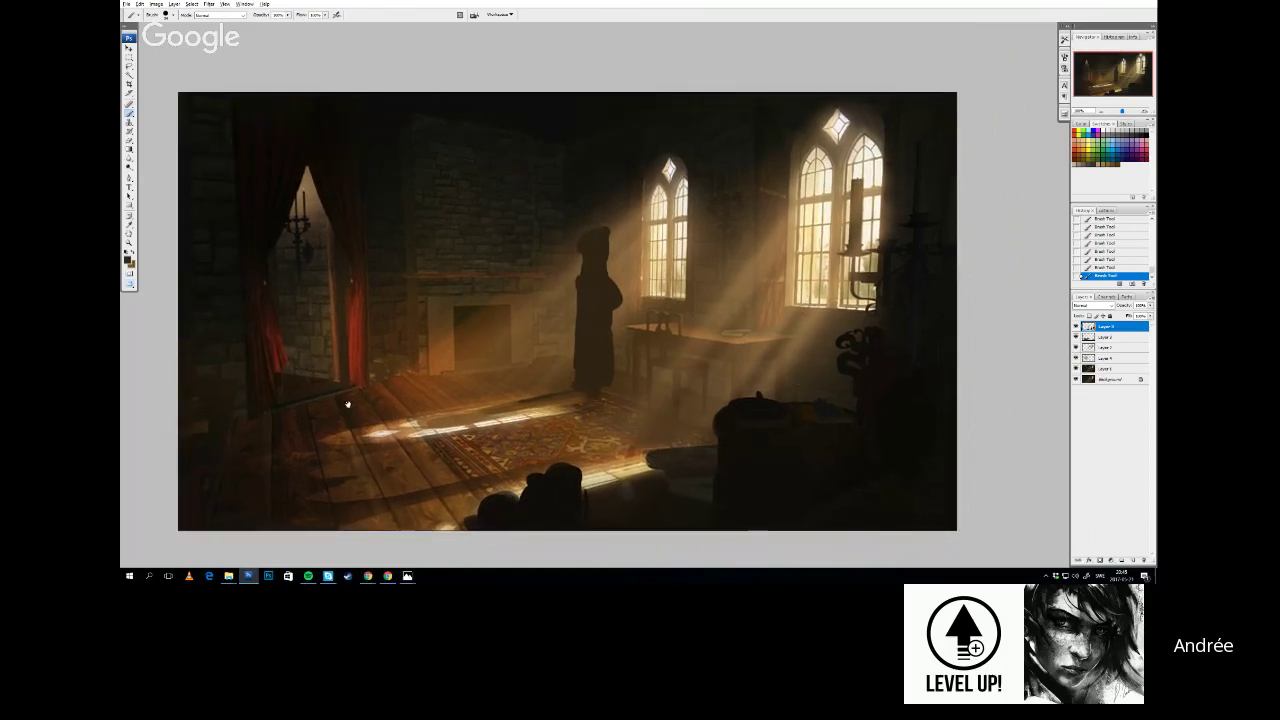
pyautogui.moveTo(348, 404); pyautogui.dragTo(365, 388)
pyautogui.keyDown('alt'); pyautogui.click(550, 486); pyautogui.keyUp('alt')
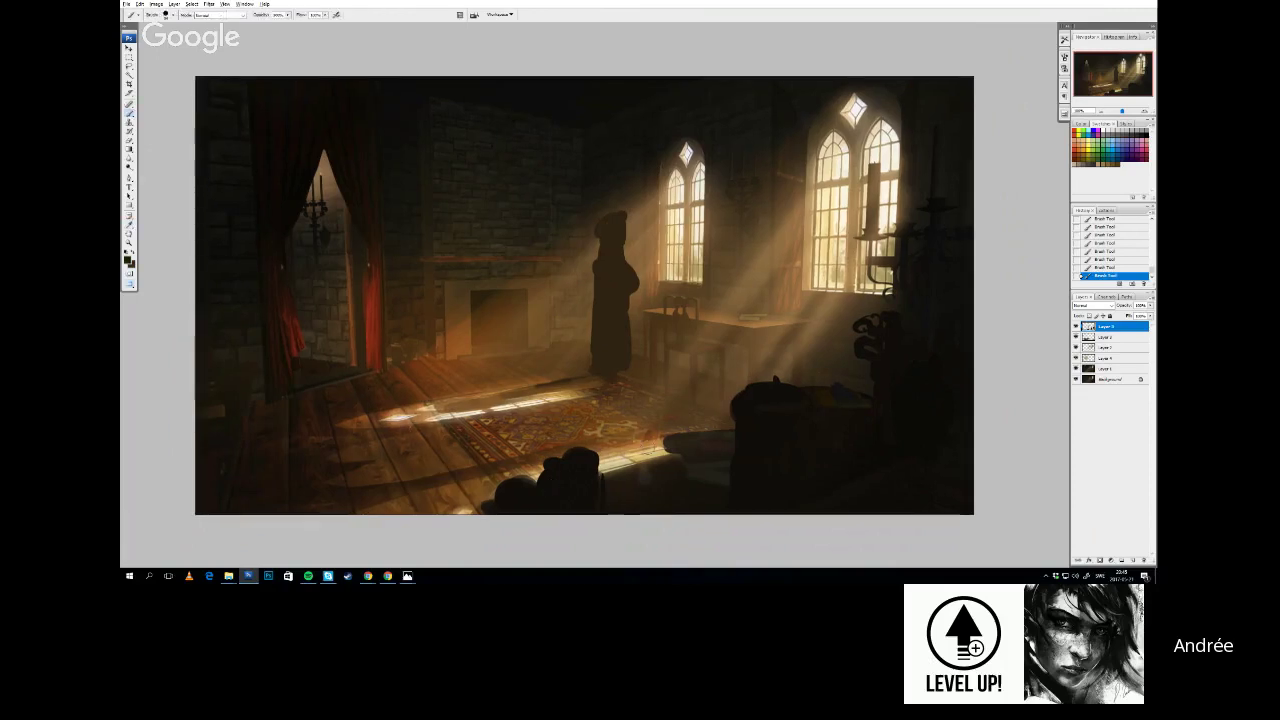
# Flip the canvas horizontally to check the composition, and undo the flip
pyautogui.moveTo(830, 408); pyautogui.dragTo(818, 416)
pyautogui.click(156, 4)
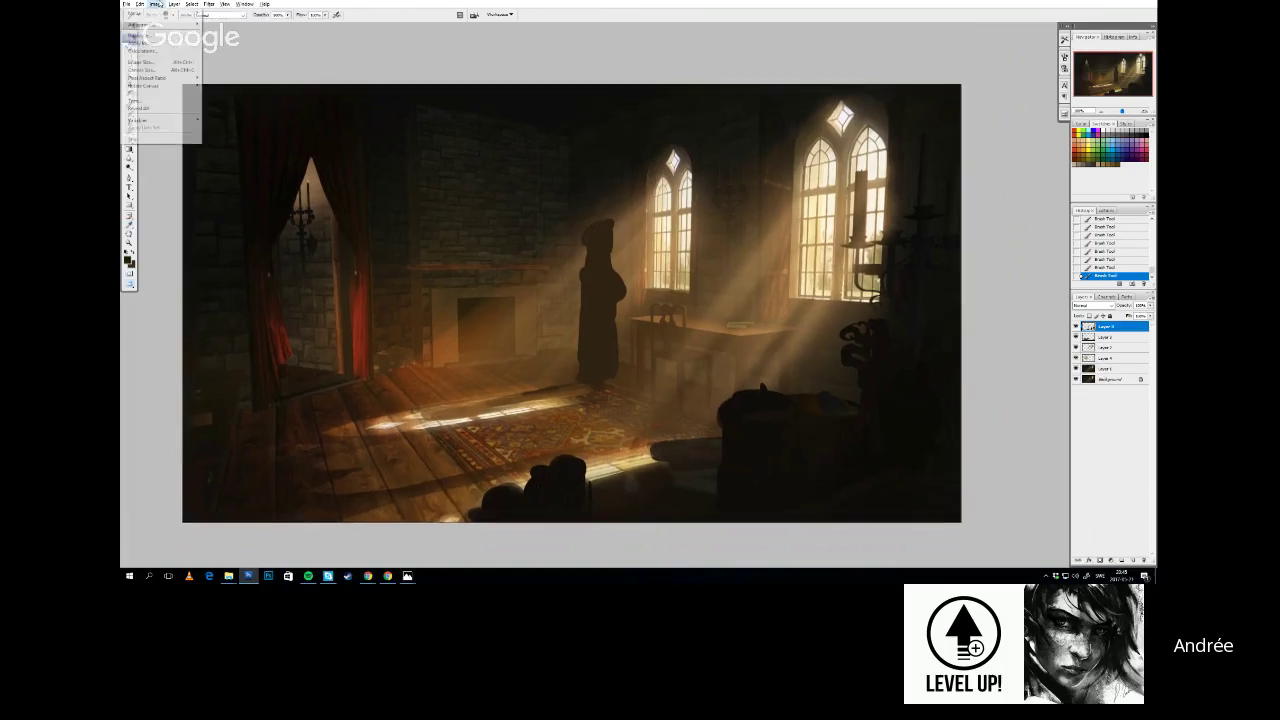
pyautogui.moveTo(160, 86)
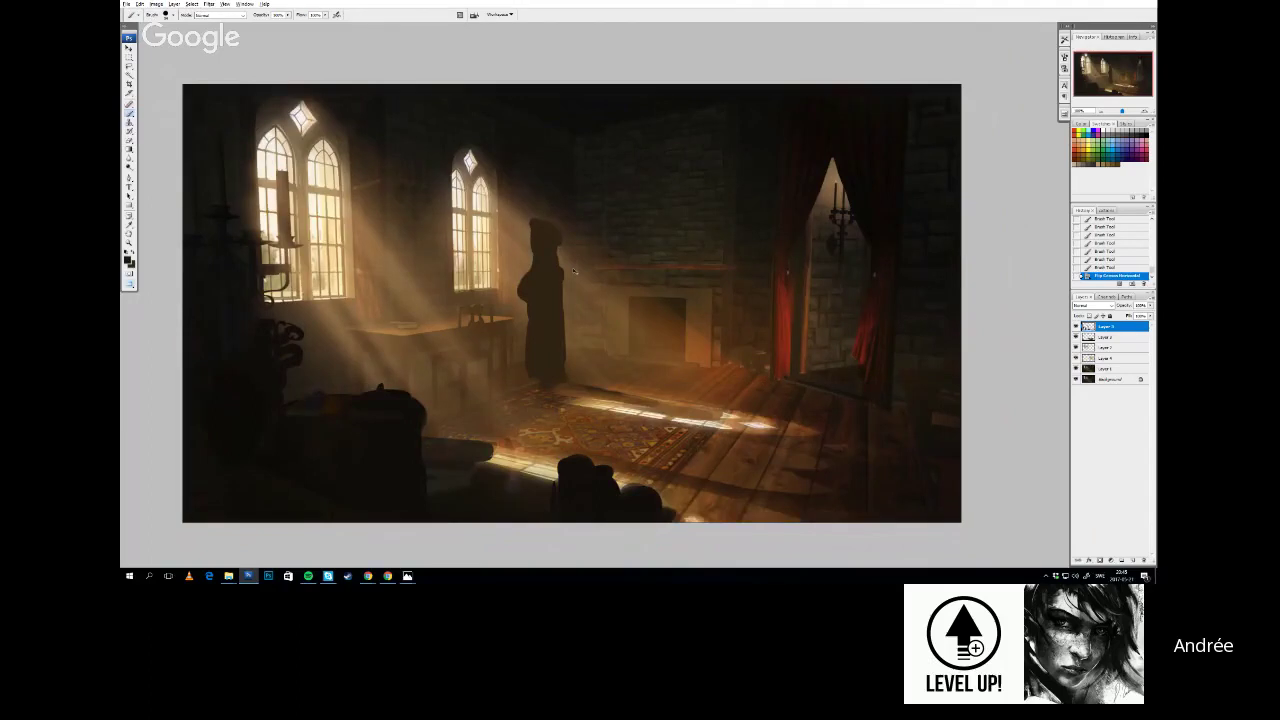
pyautogui.hotkey('ctrl', 'z')
# Toggle the visibility of the paint-over layers to compare the castle interior before and after
pyautogui.moveTo(1076, 327)
pyautogui.mouseDown()
pyautogui.moveTo(1076, 370)
pyautogui.moveTo(1076, 327)
pyautogui.mouseUp()
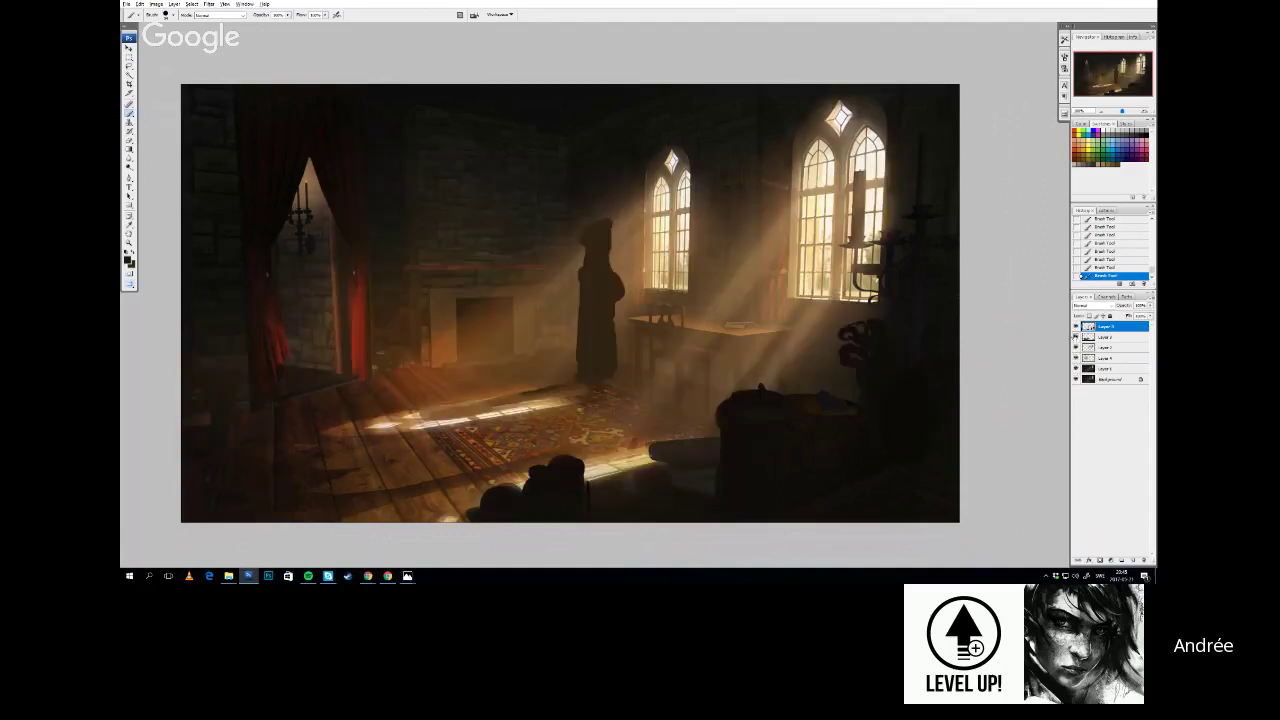
pyautogui.moveTo(1021, 371); pyautogui.dragTo(1020, 384)
pyautogui.scroll(-1, 1020, 383)
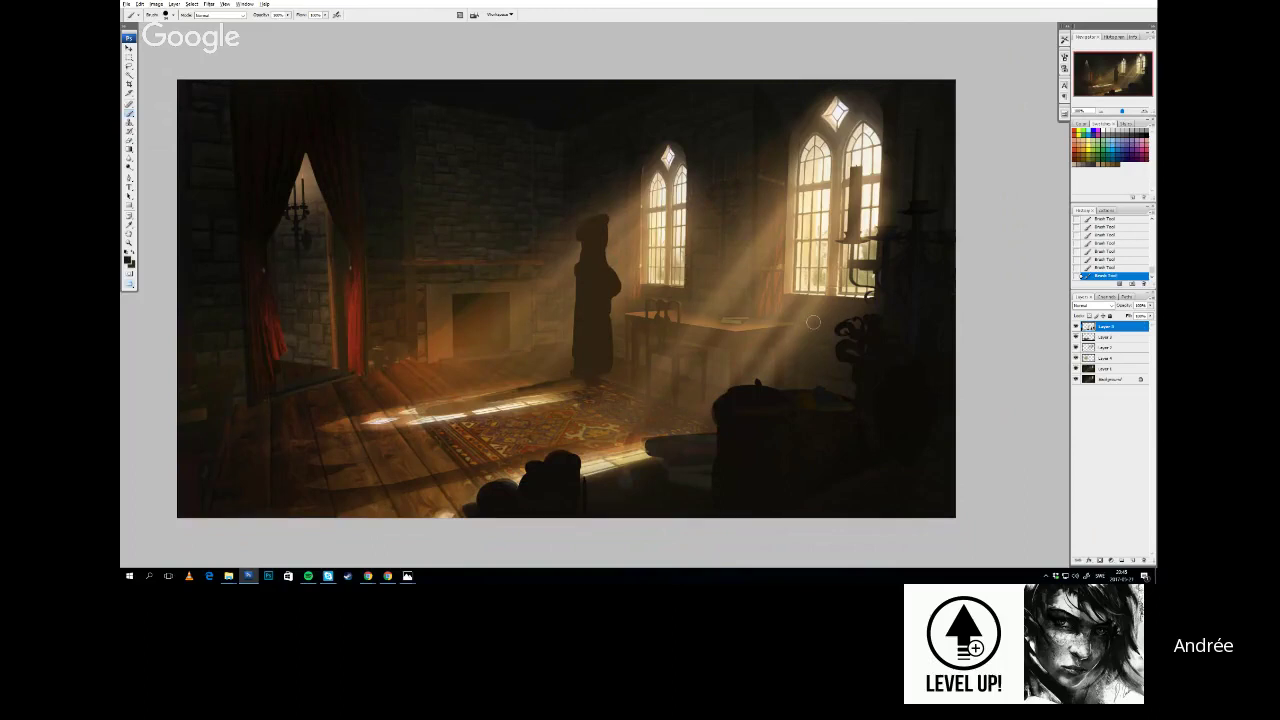
pyautogui.moveTo(677, 322); pyautogui.dragTo(697, 326)
# Look through the other open paintings and switch from the castle interior to the landscape with the large rock tower and yellow fields
pyautogui.hotkey('ctrl', 'Tab')
pyautogui.hotkey('ctrl', 'Tab')
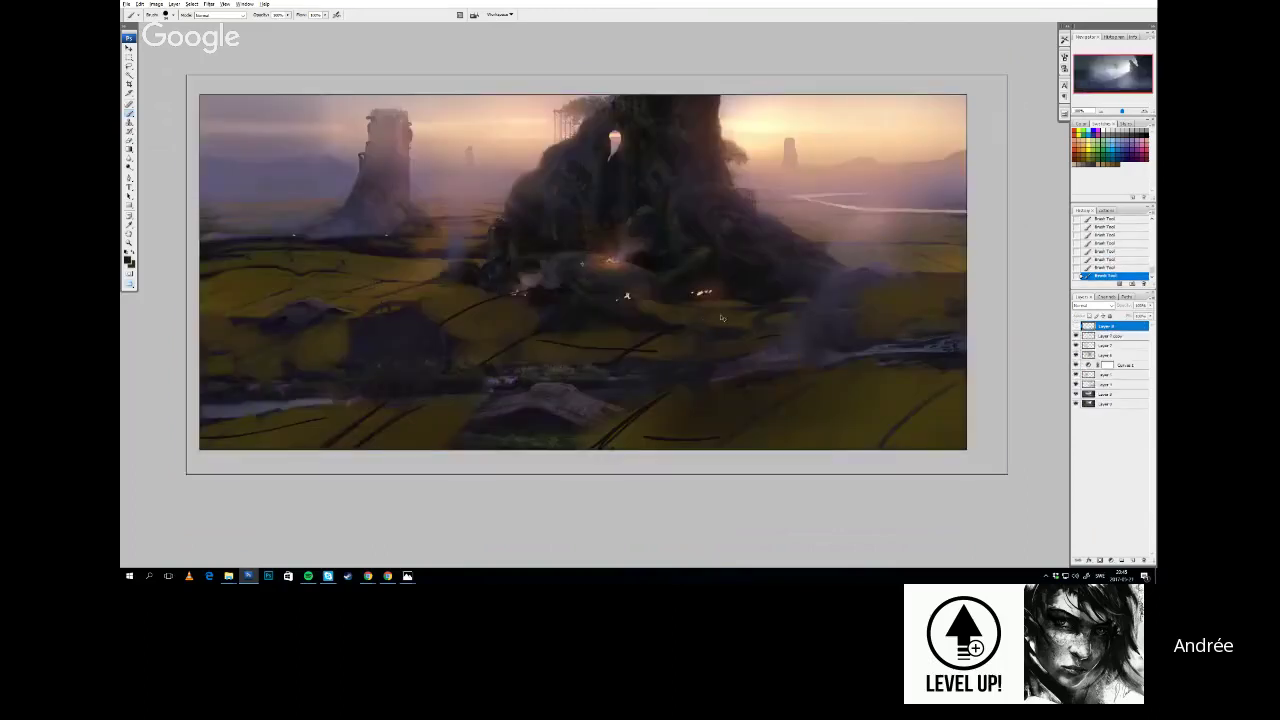
pyautogui.moveTo(757, 299); pyautogui.dragTo(735, 319)
pyautogui.hotkey('ctrl', 'shift', 'Tab')
pyautogui.hotkey('ctrl', 'shift', 'Tab')
pyautogui.moveTo(807, 285); pyautogui.dragTo(800, 278)
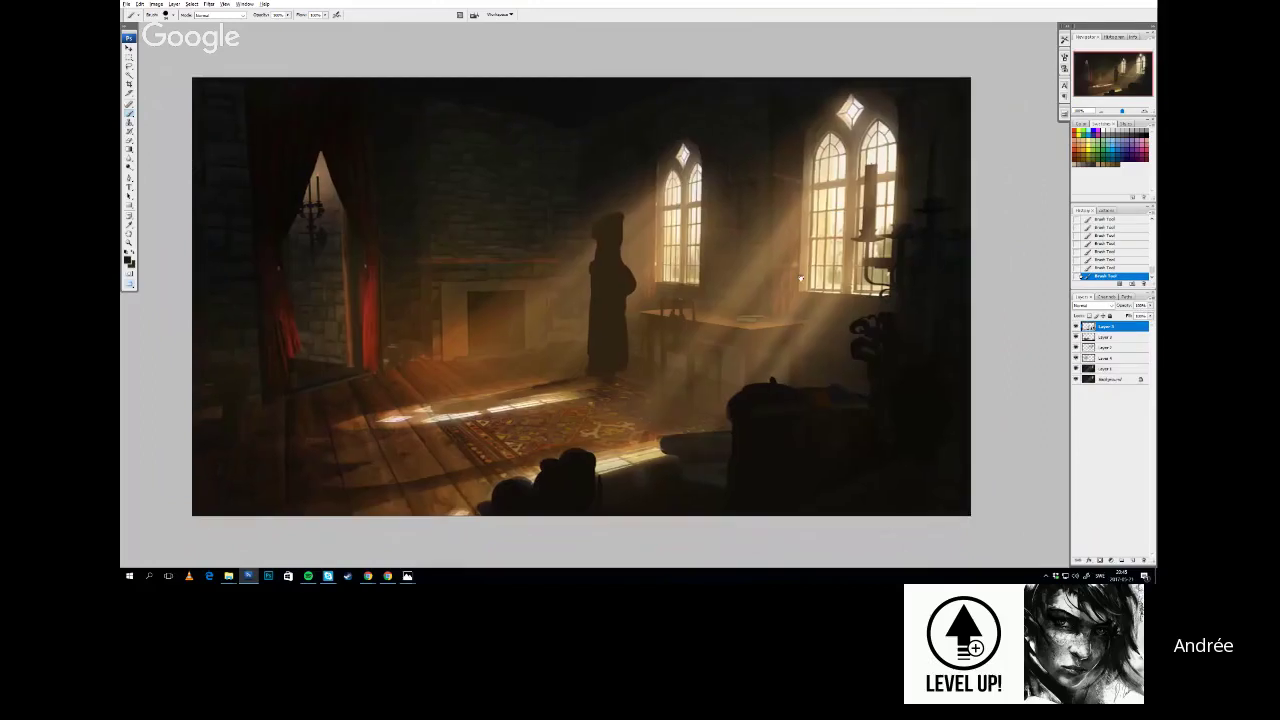
pyautogui.hotkey('ctrl', 'shift', 'Tab')
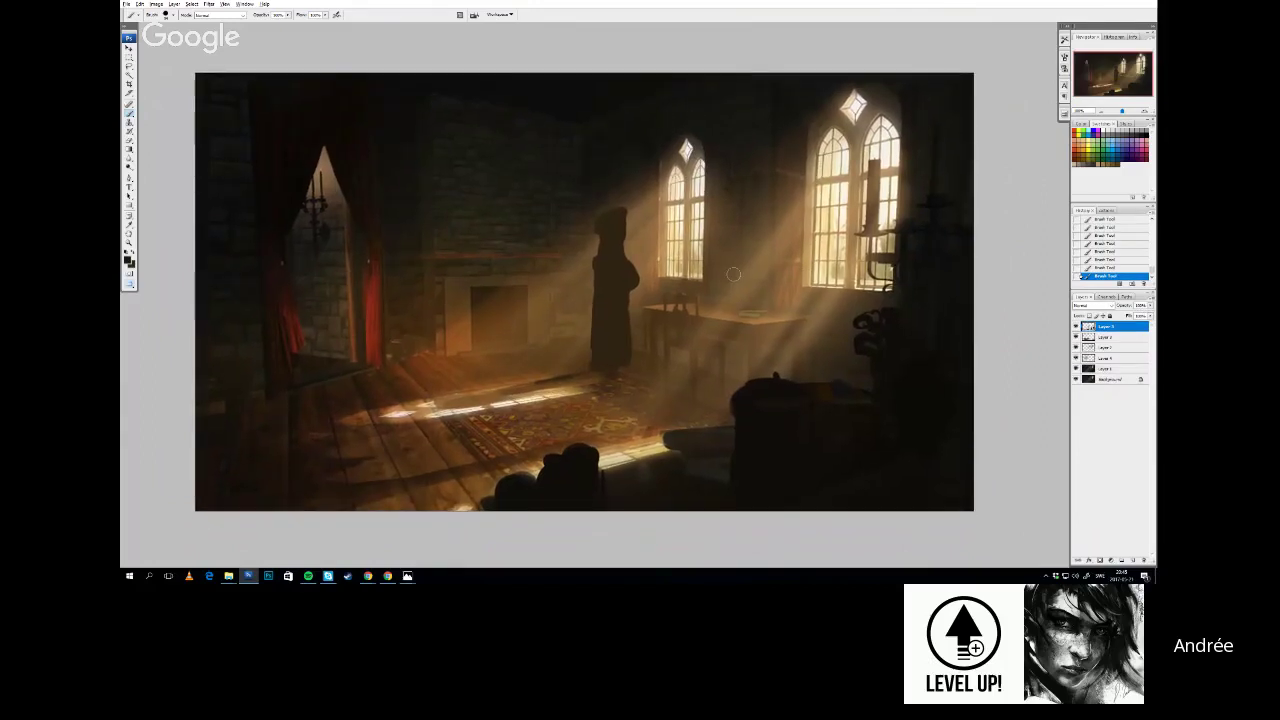
pyautogui.hotkey('ctrl', 'shift', 'Tab')
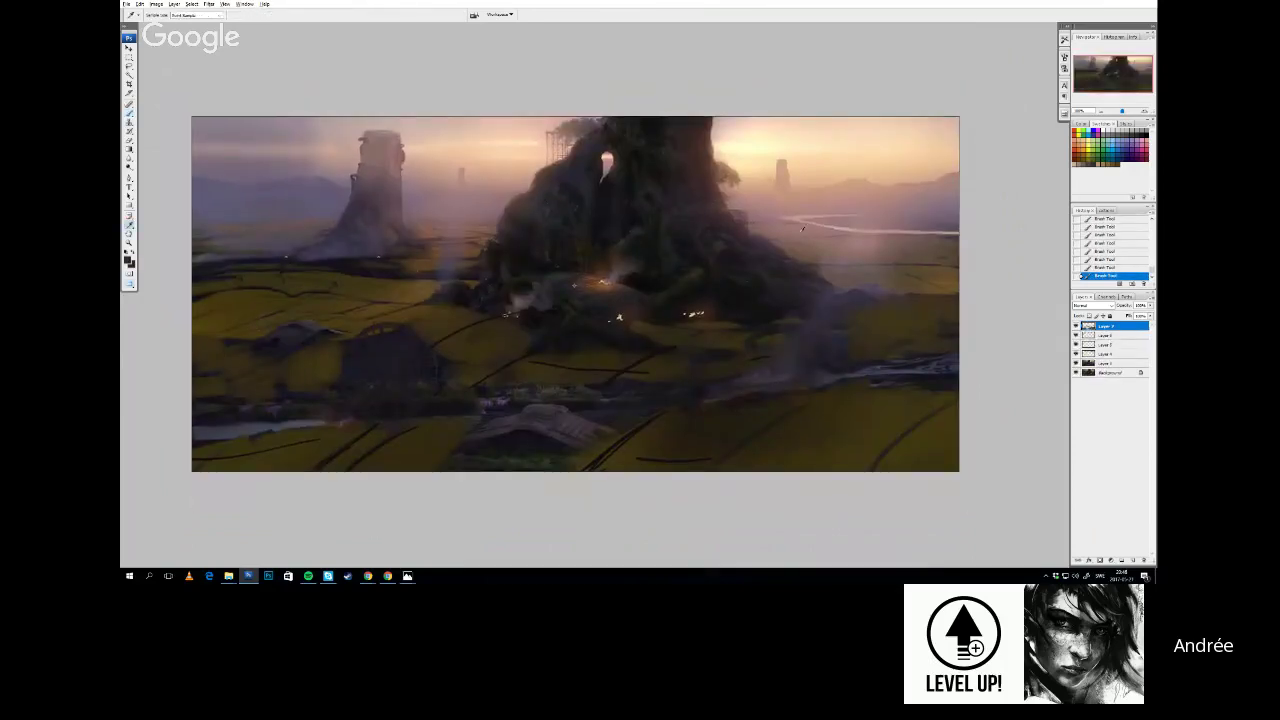
# Add a new layer and brush over the slope and upper edge of the central rock tower, undoing and restoring strokes to compare
pyautogui.click(1132, 560)
pyautogui.press('b')
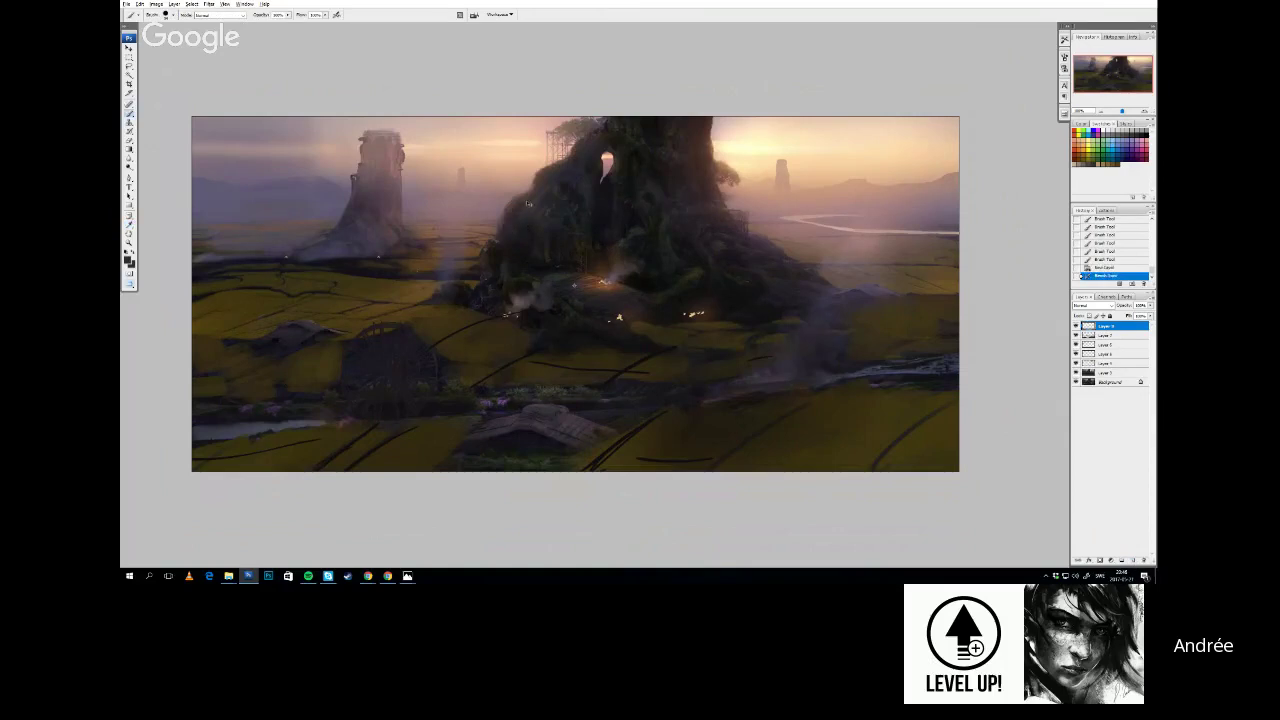
pyautogui.moveTo(527, 200)
pyautogui.mouseDown()
pyautogui.moveTo(498, 229)
pyautogui.moveTo(536, 181)
pyautogui.mouseUp()
pyautogui.hotkey('ctrl', 'z')
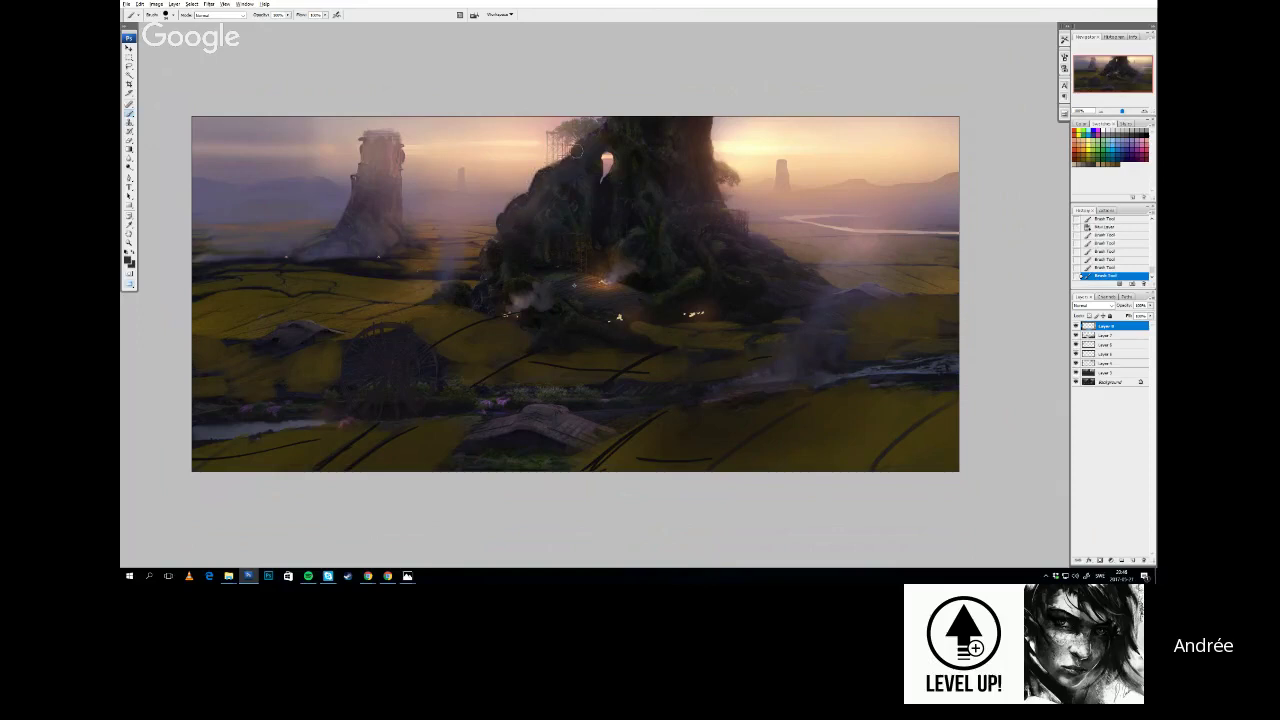
pyautogui.moveTo(531, 203); pyautogui.dragTo(528, 213)
pyautogui.press('alt')
pyautogui.moveTo(706, 138)
pyautogui.mouseDown()
pyautogui.moveTo(705, 212)
pyautogui.moveTo(707, 155)
pyautogui.mouseUp()
pyautogui.hotkey('ctrl', 'z')
pyautogui.hotkey('ctrl', 'z')
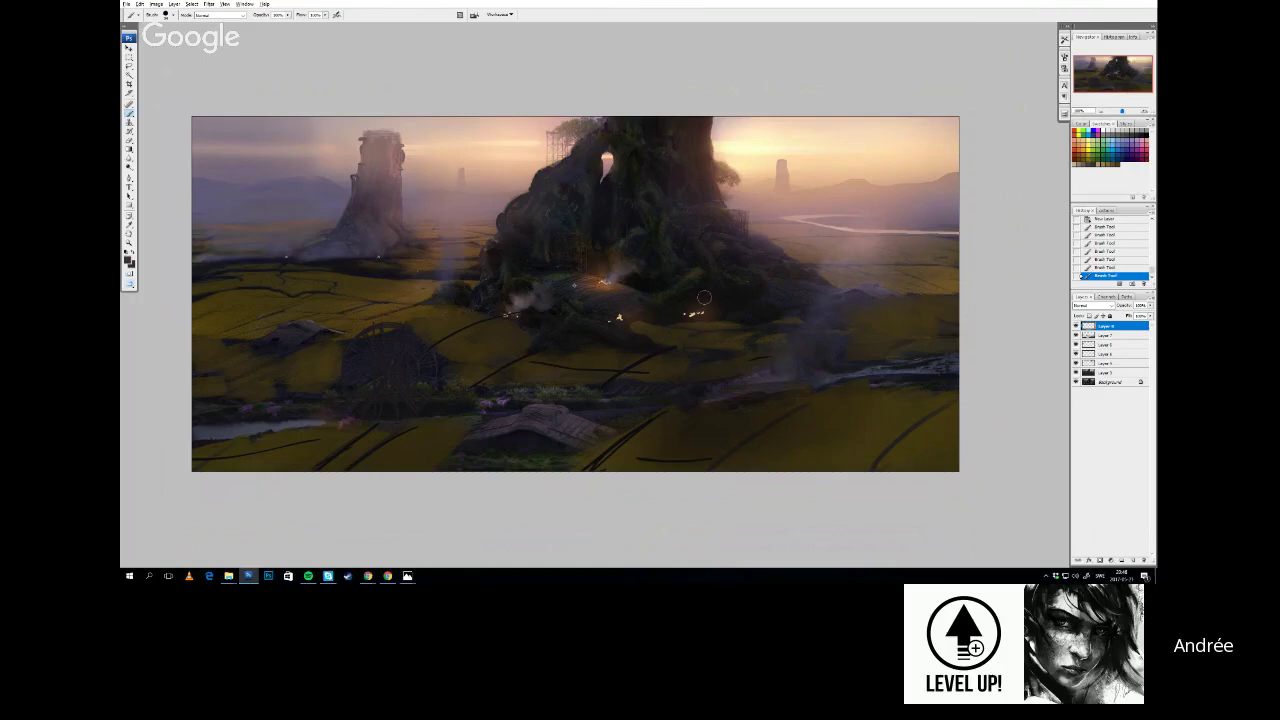